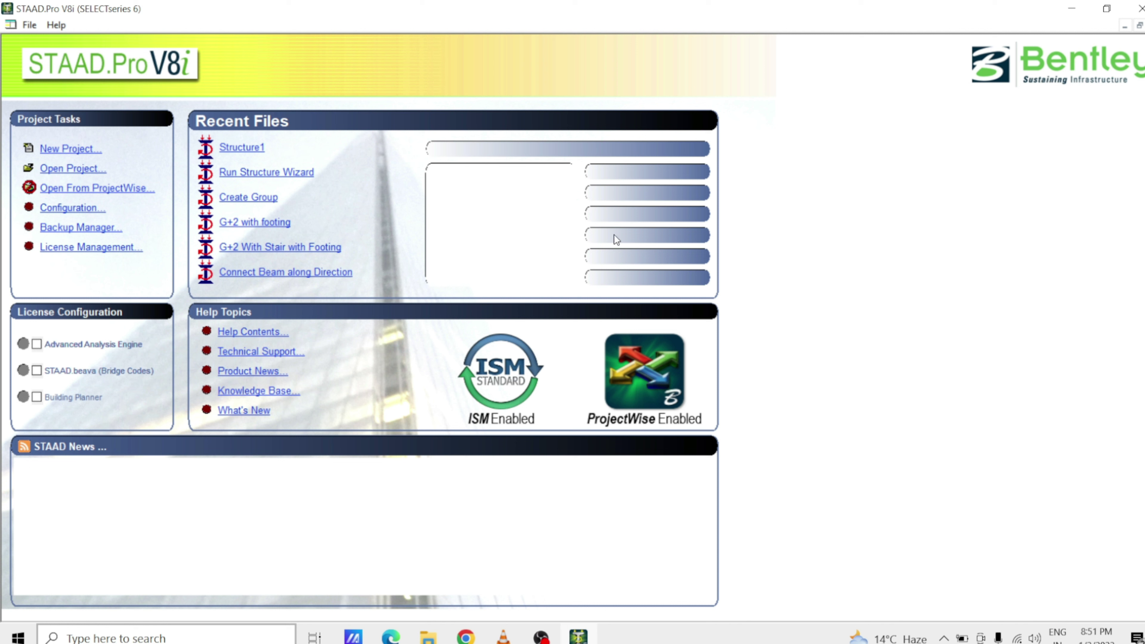
Step: Configure the program with a Metric base unit and a Y up global axis orientation
{"action": "left_click", "coordinate": [27, 26]}
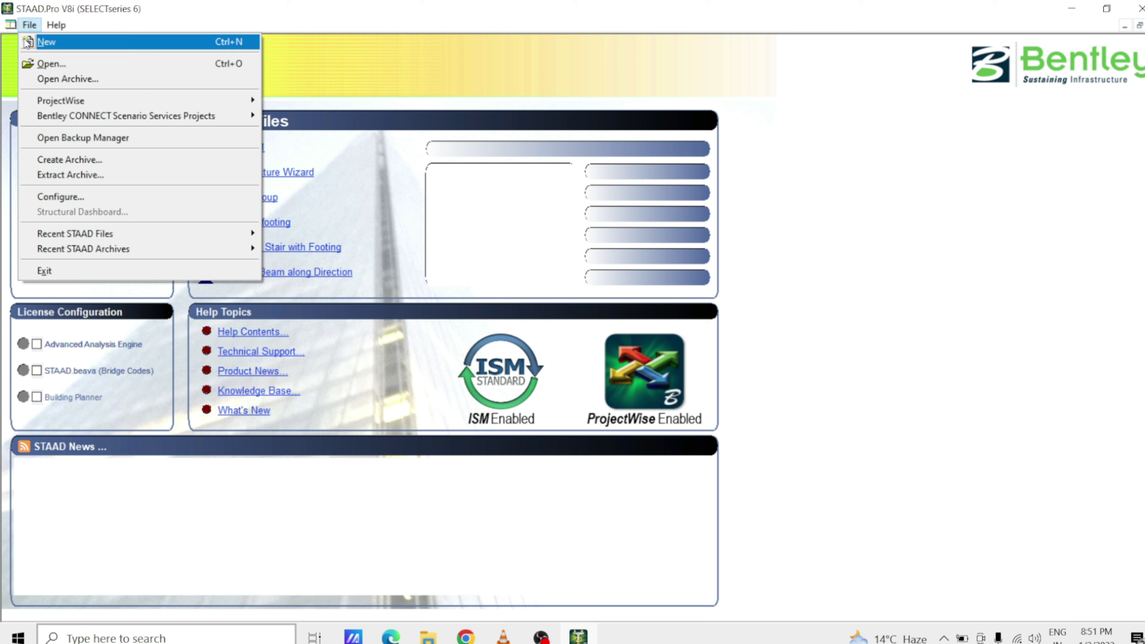
{"action": "left_click", "coordinate": [70, 198]}
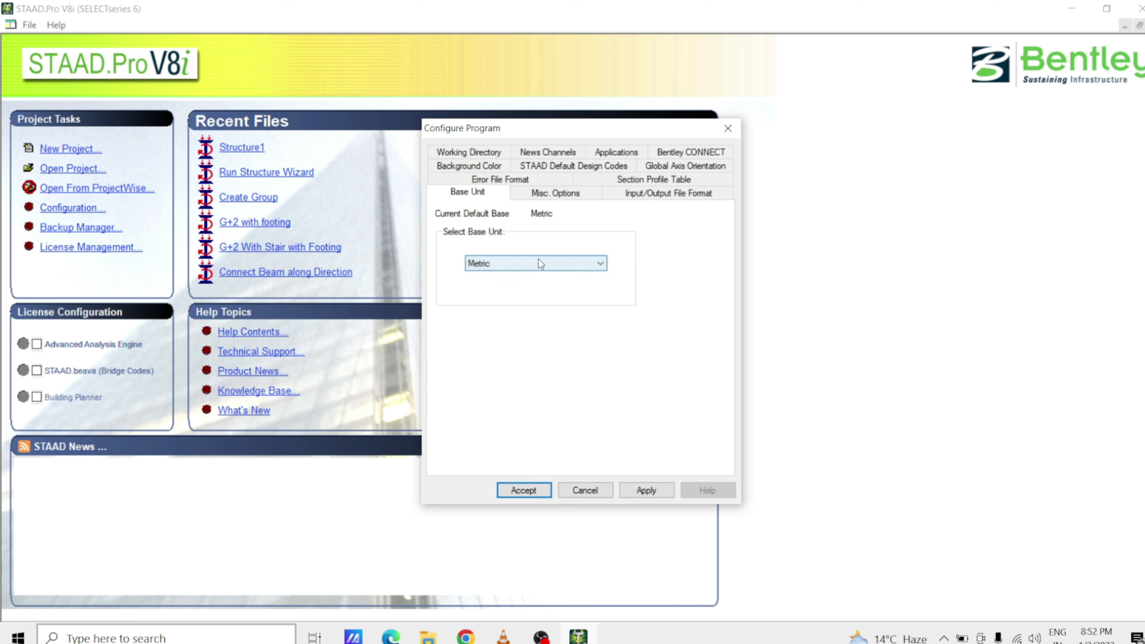
{"action": "left_click", "coordinate": [508, 267]}
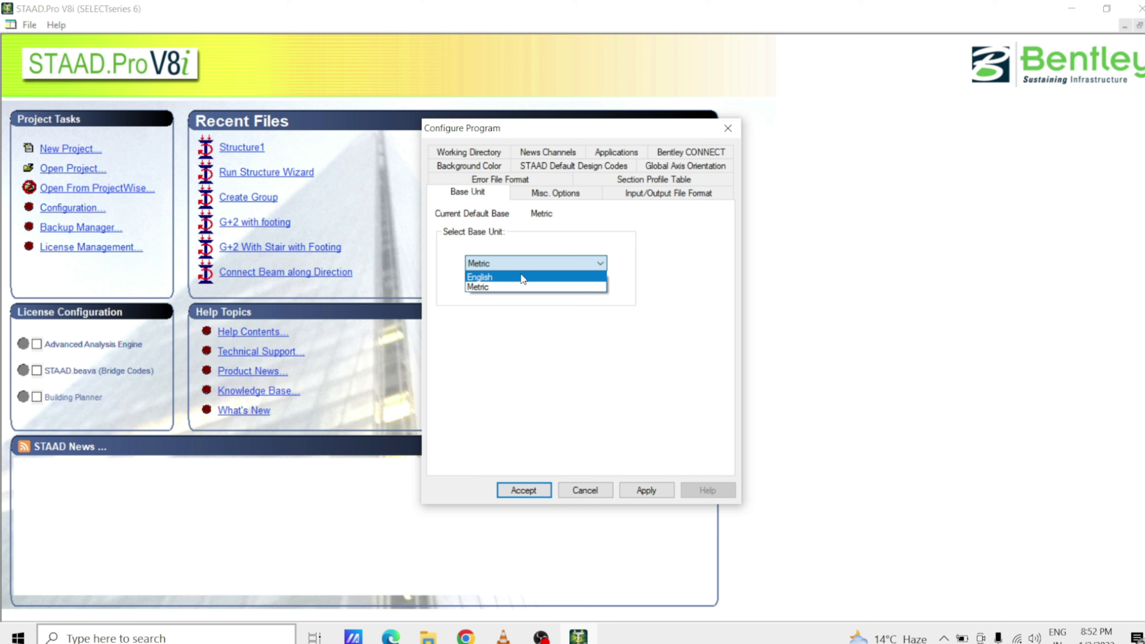
{"action": "left_click", "coordinate": [512, 286]}
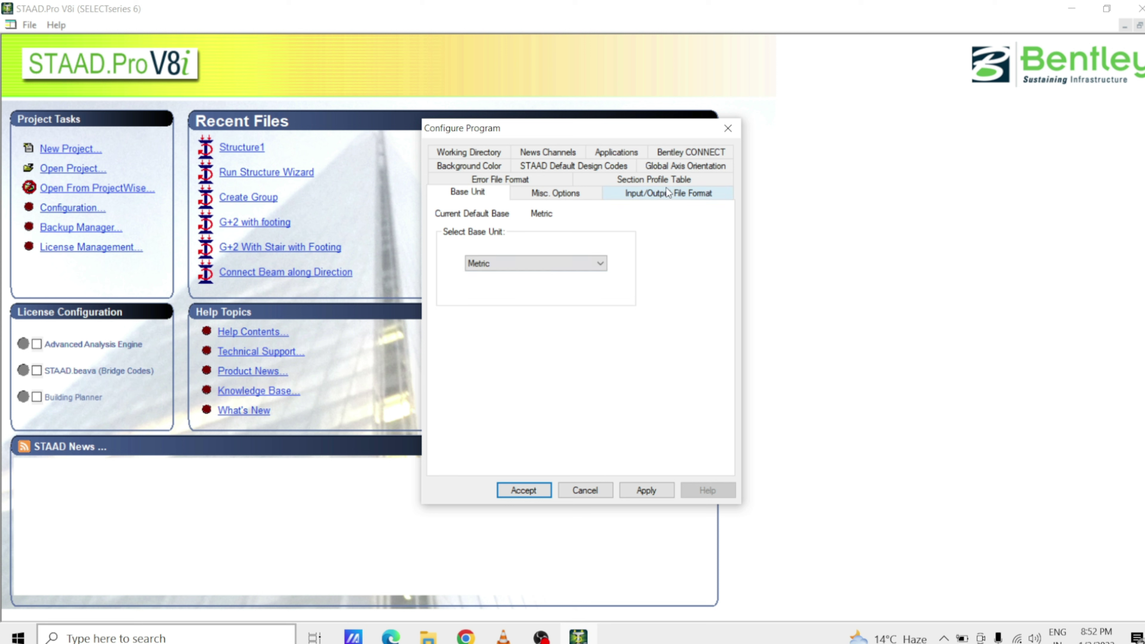
{"action": "left_click", "coordinate": [706, 170]}
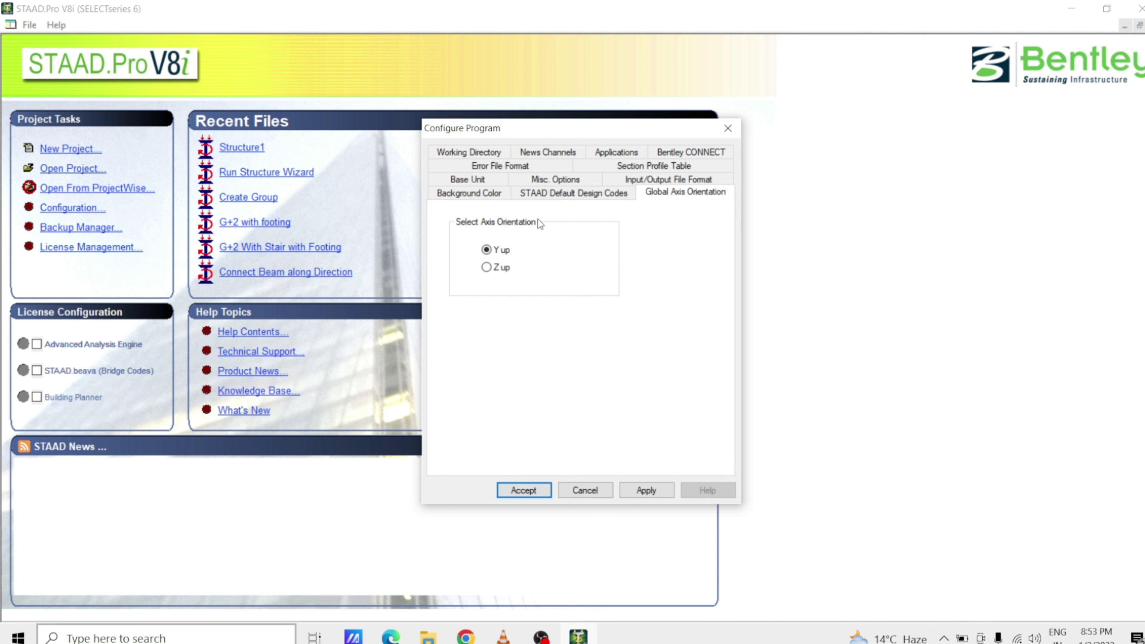
{"action": "left_click", "coordinate": [487, 250]}
Step: Review the available default steel and concrete design codes in the program configuration
{"action": "left_click", "coordinate": [597, 194]}
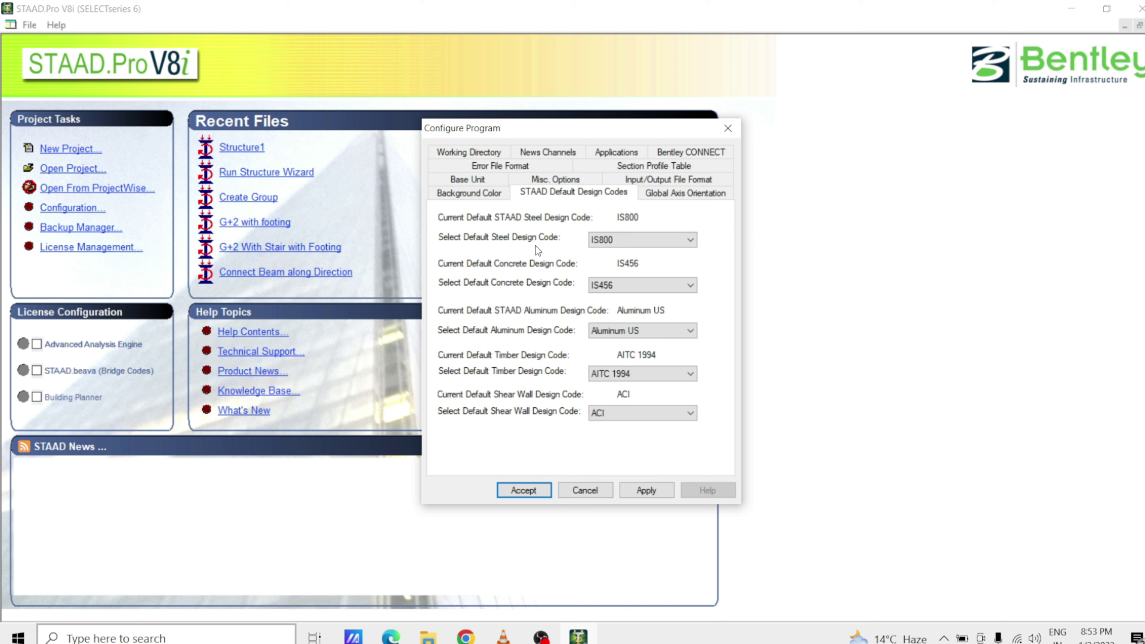
{"action": "left_click", "coordinate": [632, 244]}
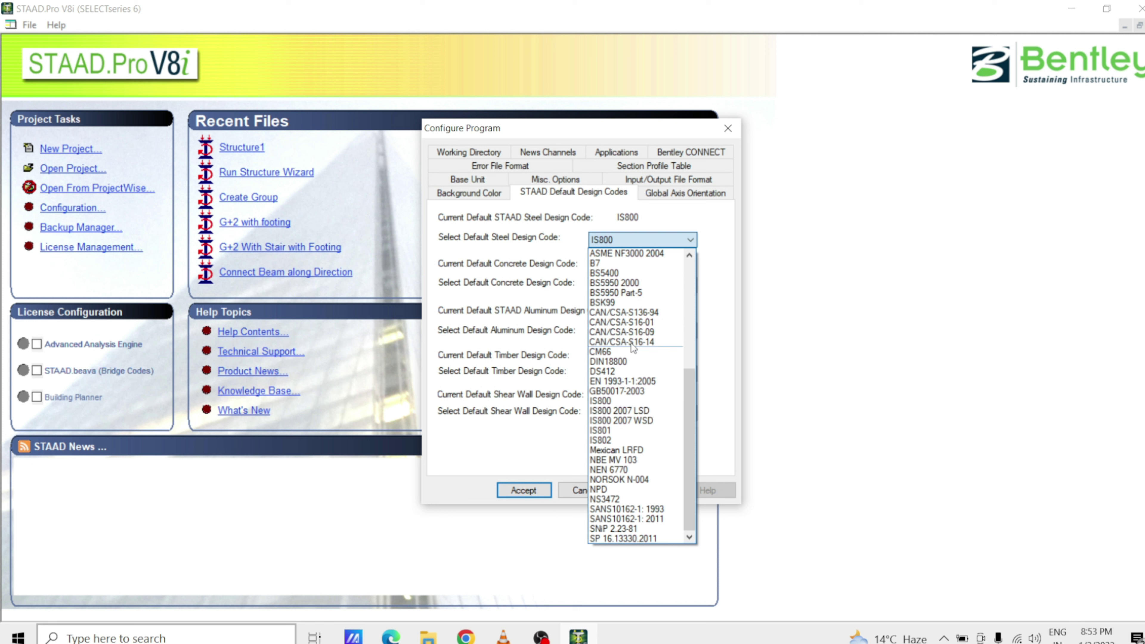
{"action": "left_click", "coordinate": [617, 238]}
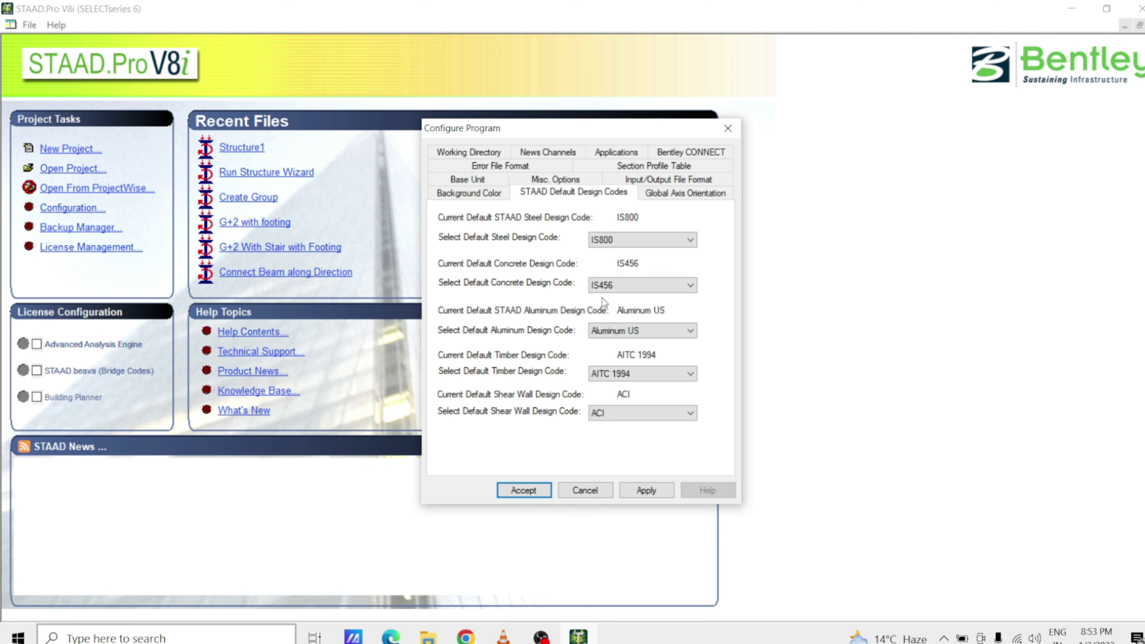
{"action": "left_click", "coordinate": [636, 294]}
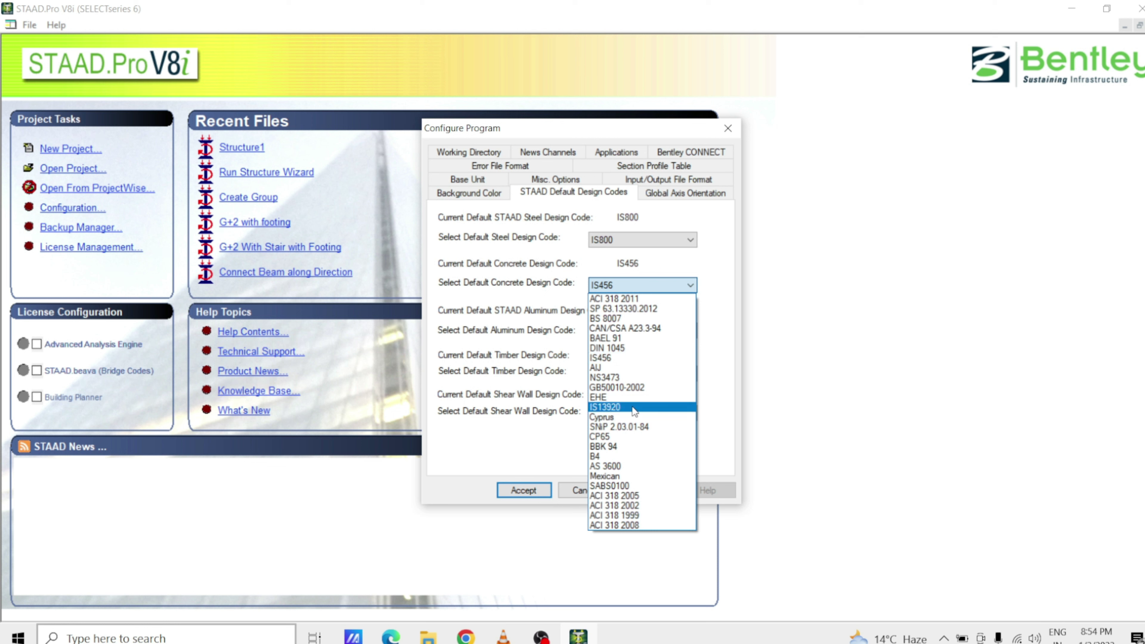
{"action": "left_click", "coordinate": [718, 325]}
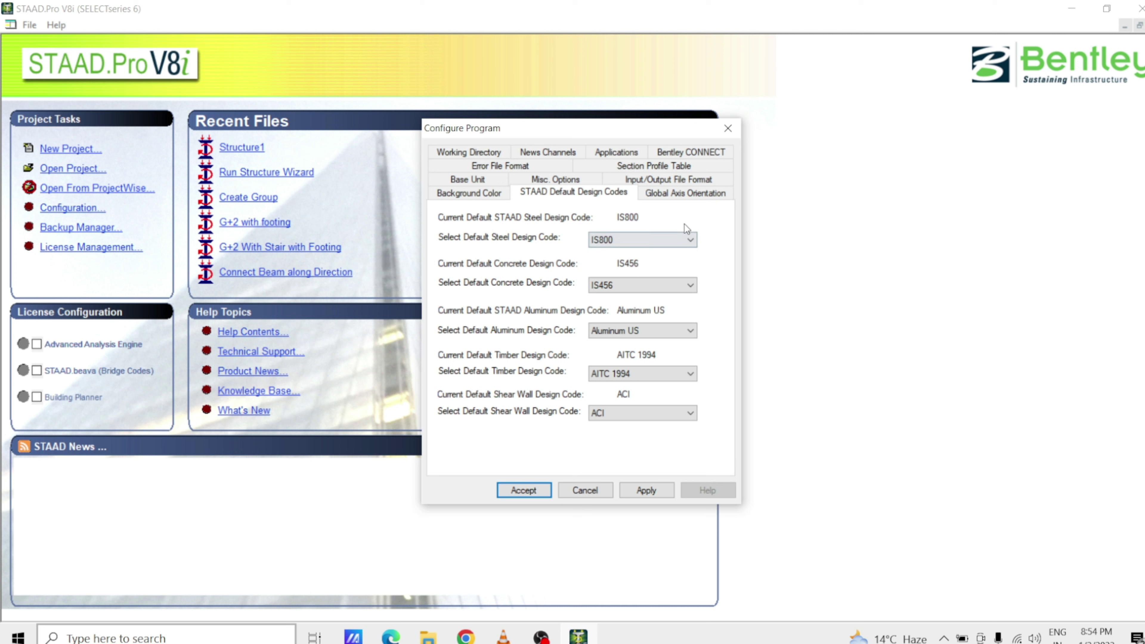
Step: Keep Indian as the default section profile table and the white background, and accept the program configuration
{"action": "left_click", "coordinate": [647, 165]}
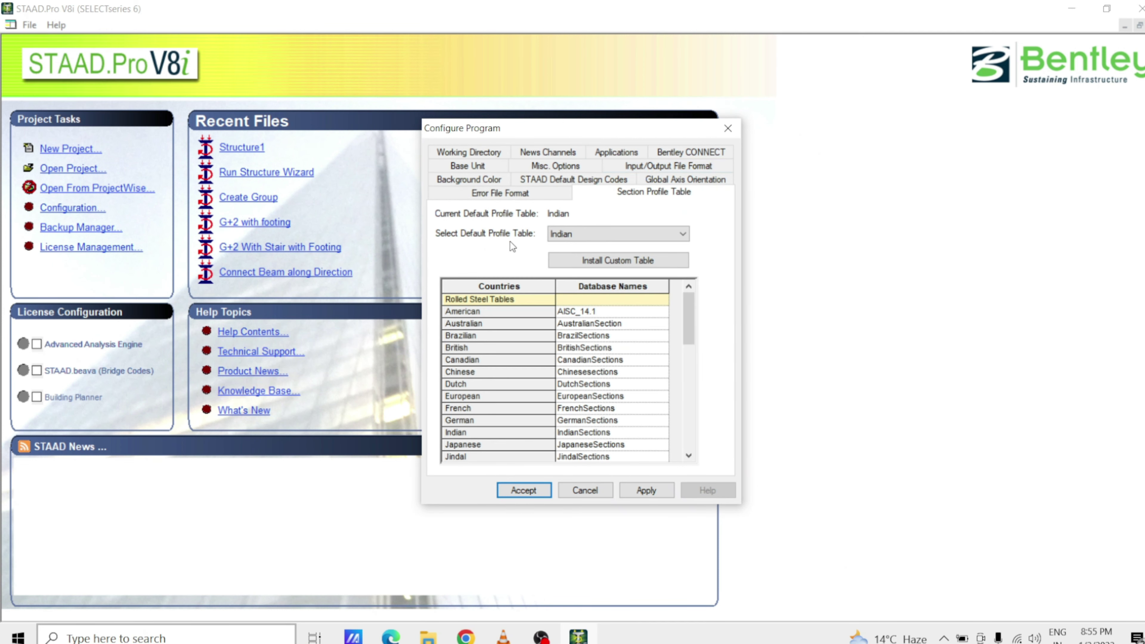
{"action": "left_click", "coordinate": [577, 234]}
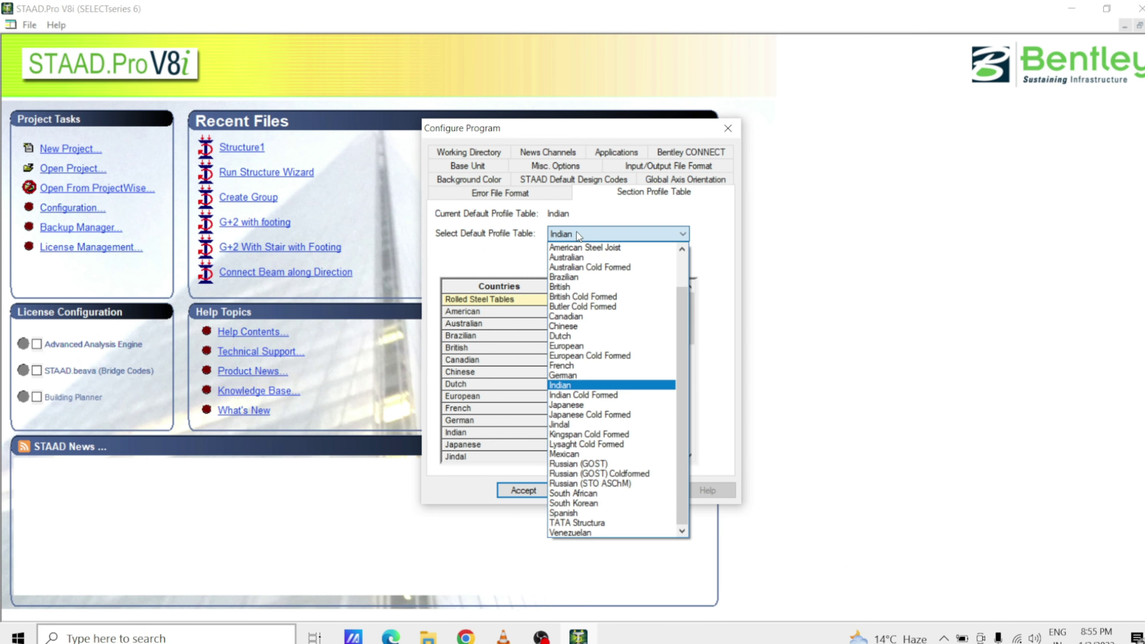
{"action": "left_click", "coordinate": [578, 234]}
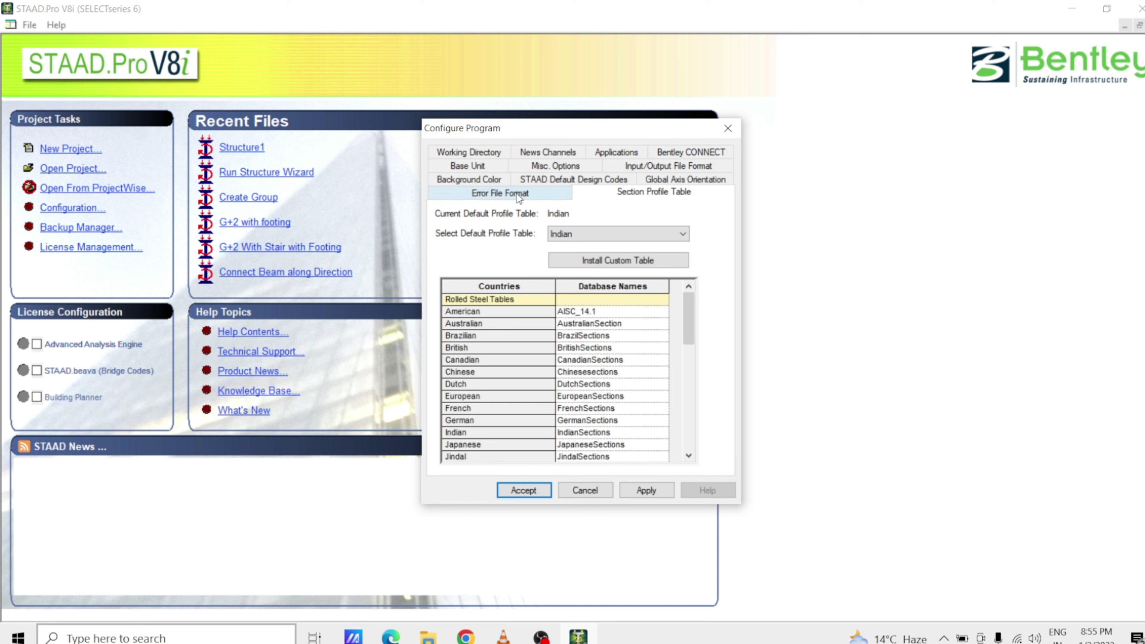
{"action": "left_click", "coordinate": [485, 182]}
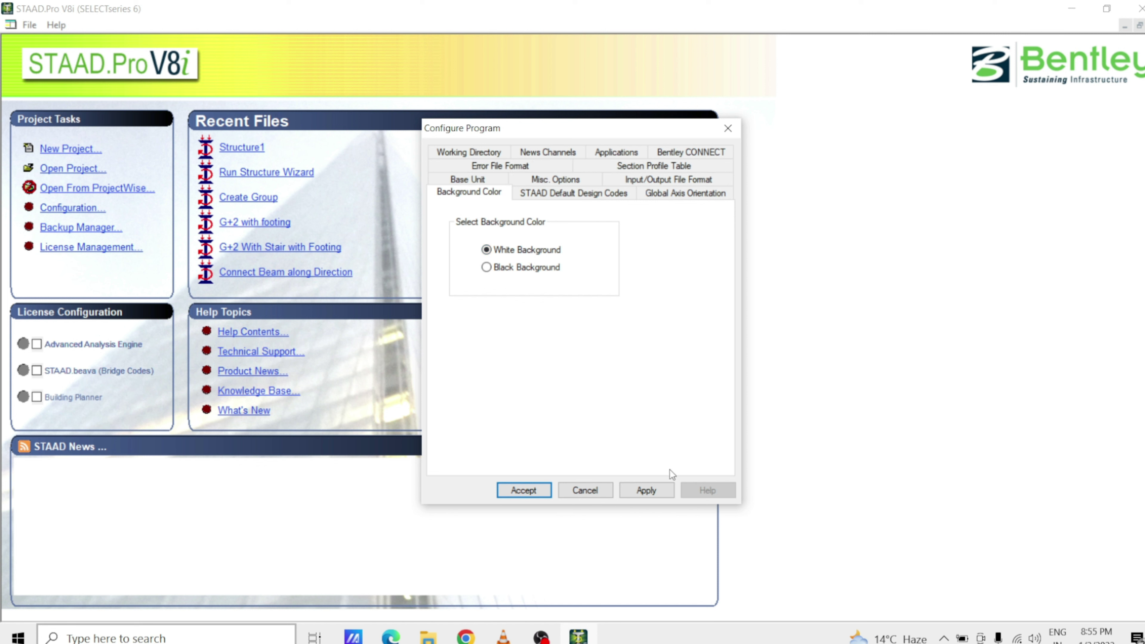
{"action": "left_click", "coordinate": [649, 489]}
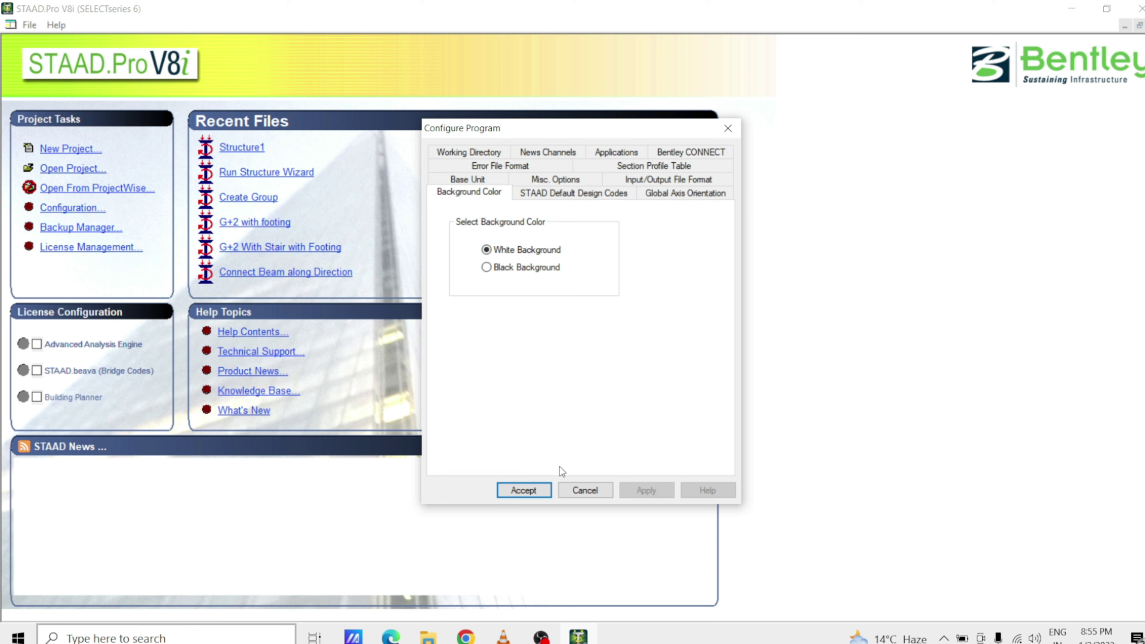
{"action": "left_click", "coordinate": [523, 489]}
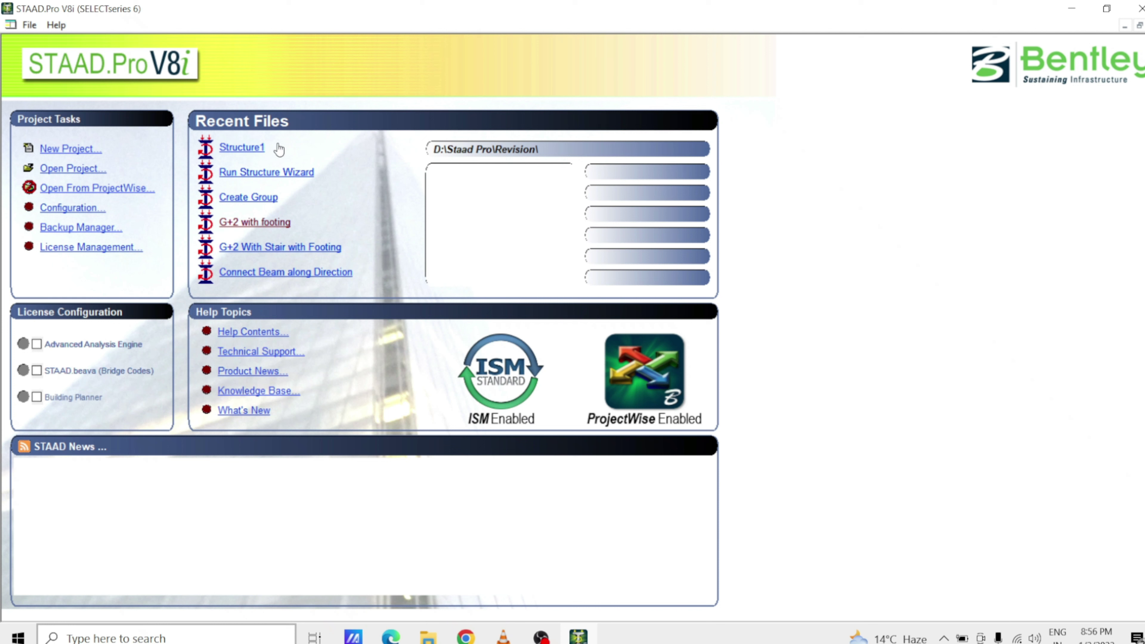
Step: Create a new project named Structure1 in meters and kilonewtons, overwriting the existing file and starting with Add Beam
{"action": "mouse_move", "coordinate": [279, 148]}
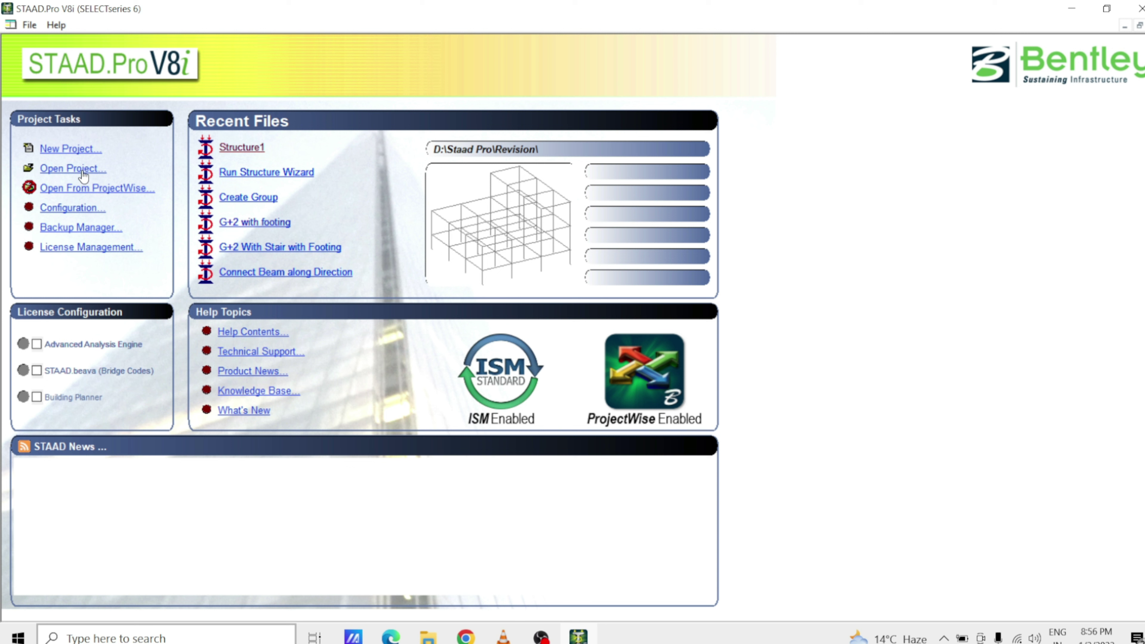
{"action": "left_click", "coordinate": [74, 151]}
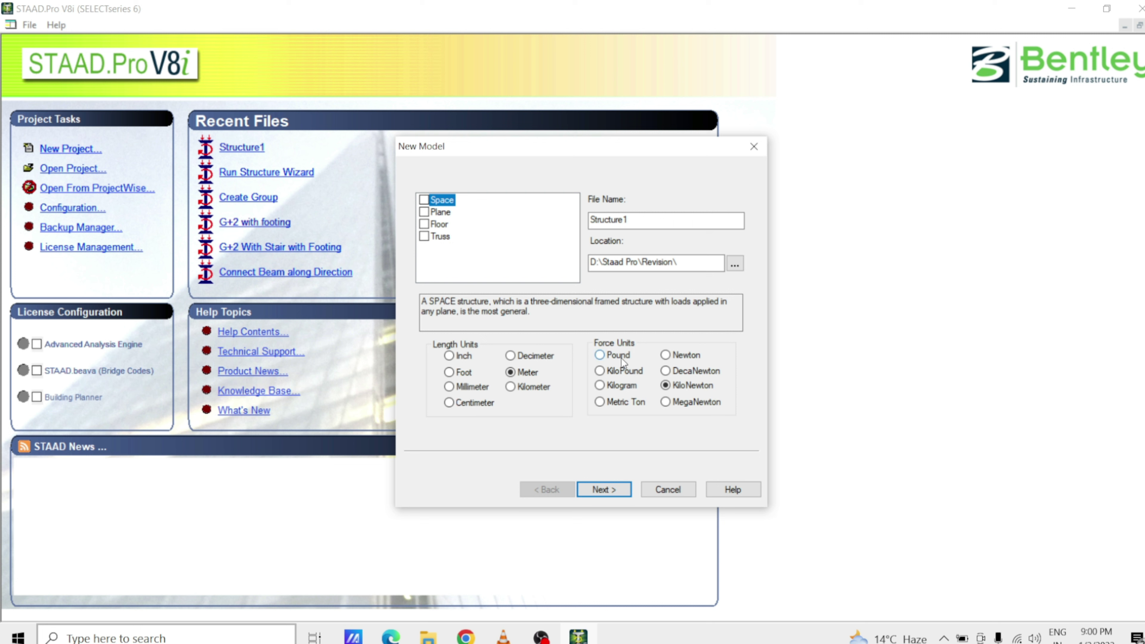
{"action": "left_click", "coordinate": [608, 487]}
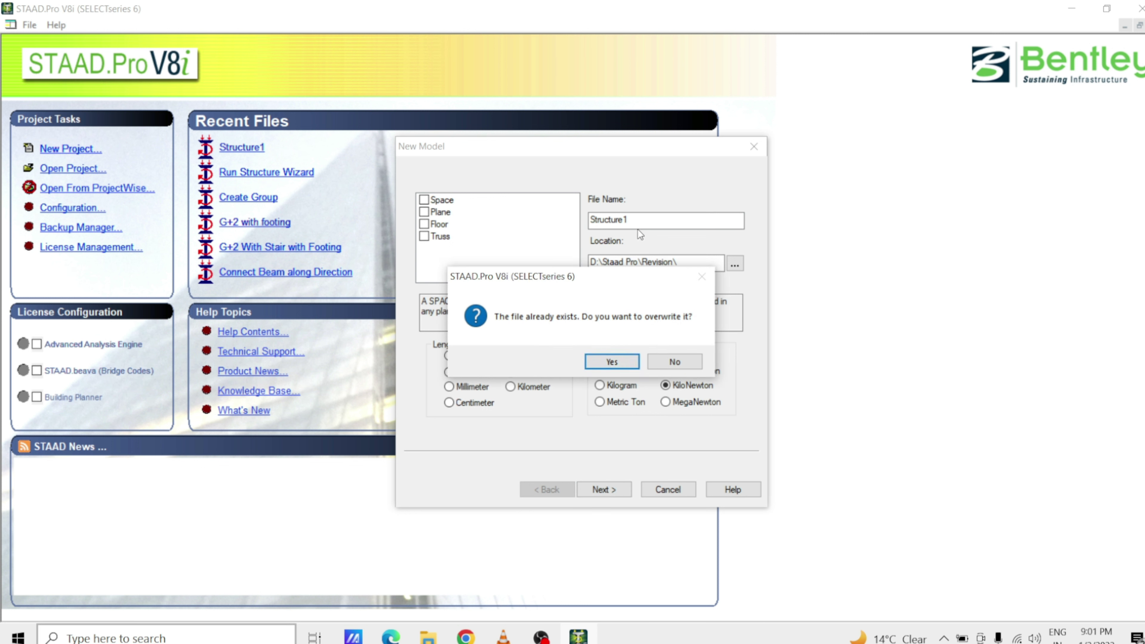
{"action": "left_click", "coordinate": [612, 362]}
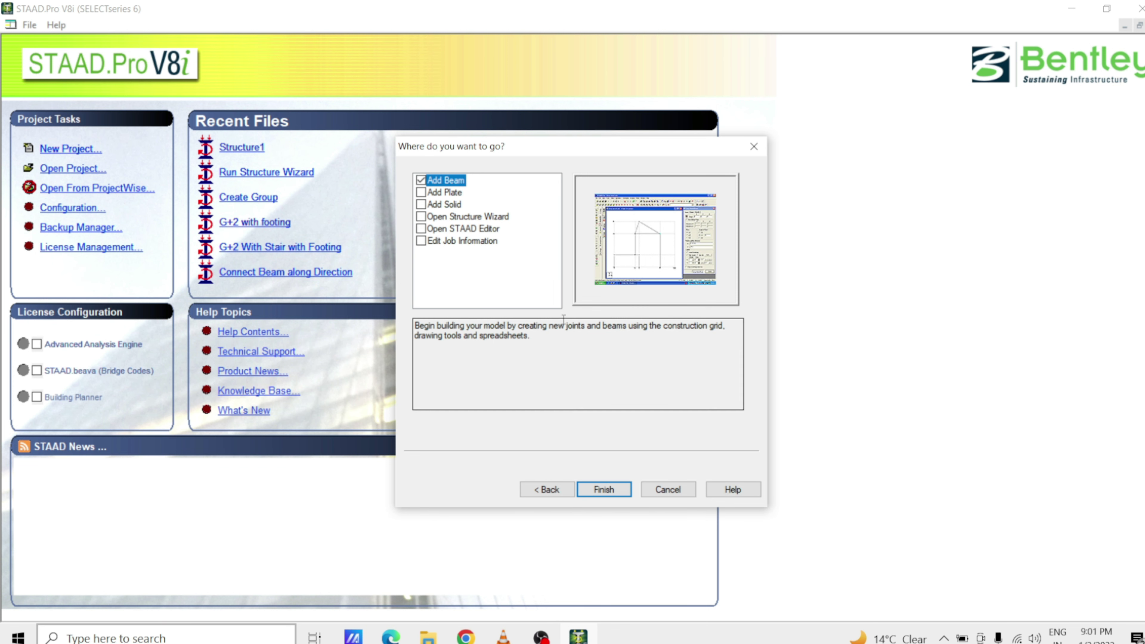
{"action": "left_click", "coordinate": [621, 488]}
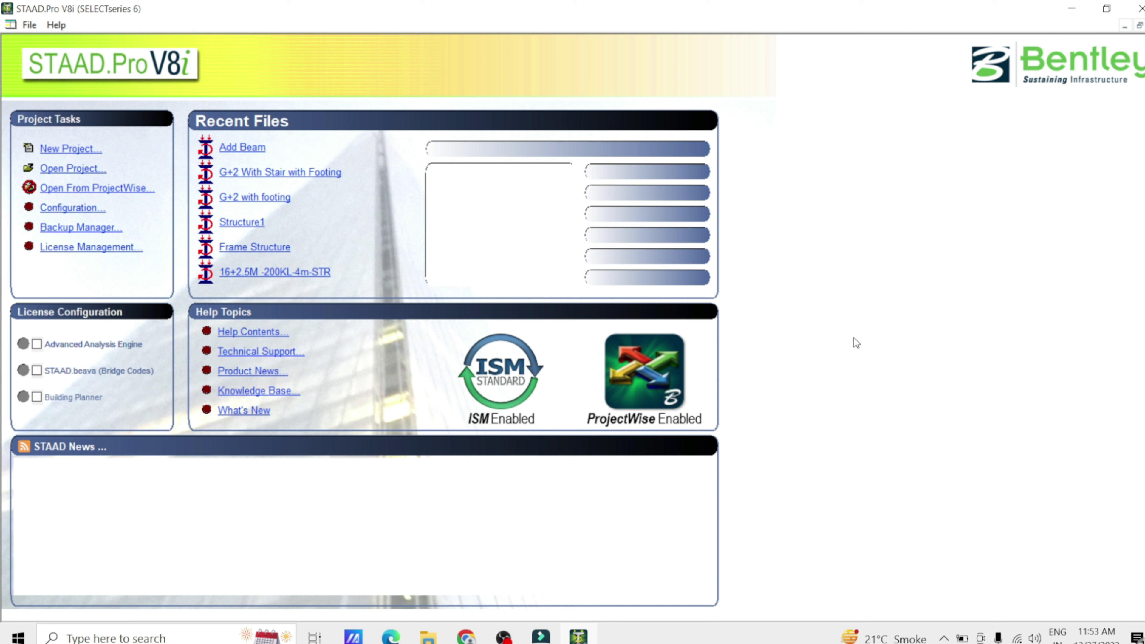
Step: Create a new Space project named "Create a Model" in meters and kilonewtons, and close the snap node grid
{"action": "left_click", "coordinate": [58, 154]}
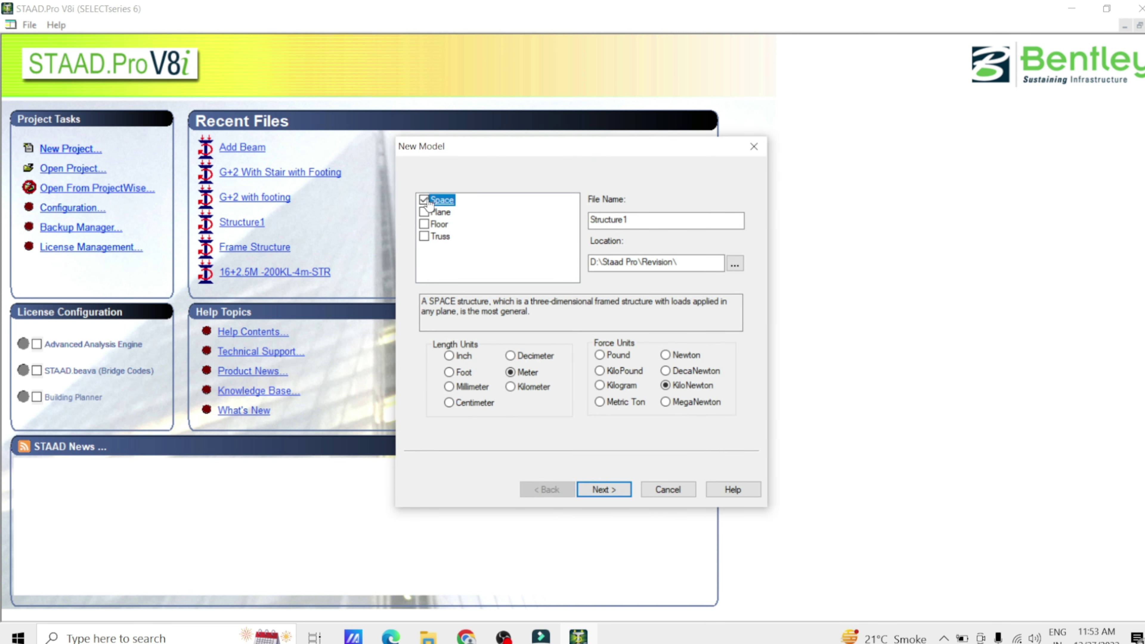
{"action": "double_click", "coordinate": [646, 220]}
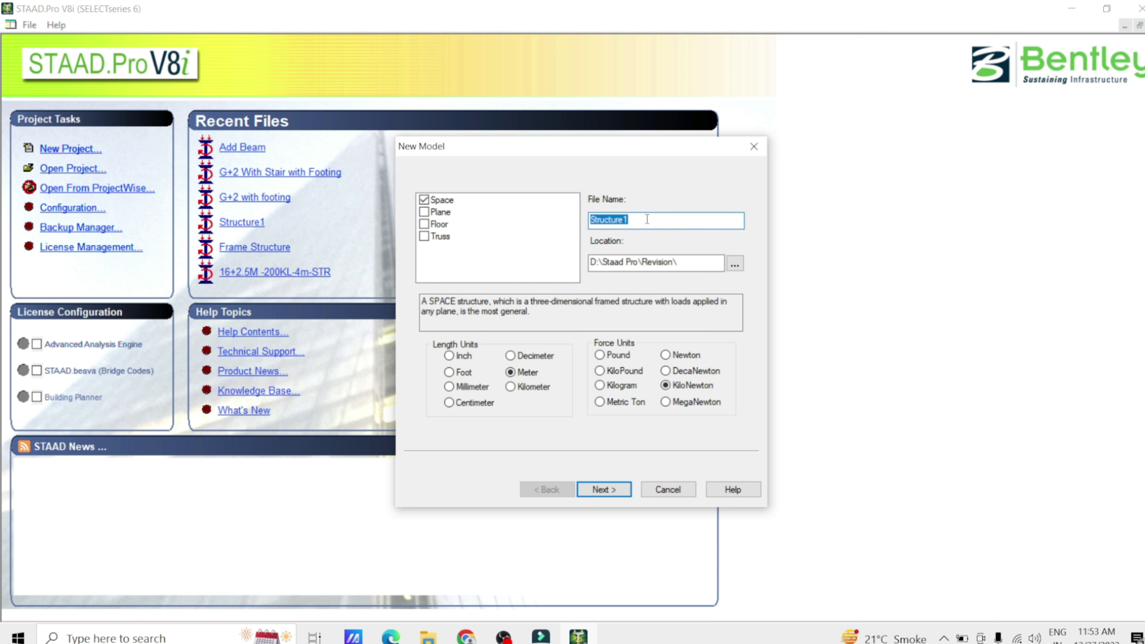
{"action": "type", "text": "Create a Model"}
{"action": "left_click", "coordinate": [613, 492]}
{"action": "left_click", "coordinate": [613, 490]}
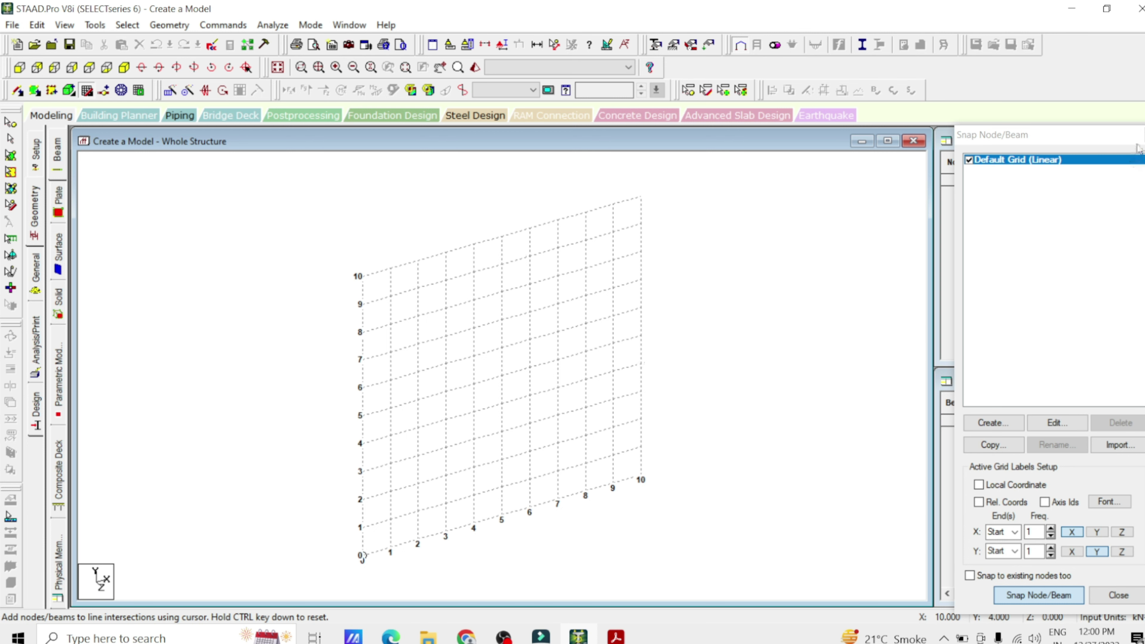
{"action": "left_click", "coordinate": [1143, 136]}
{"action": "left_click", "coordinate": [1143, 134]}
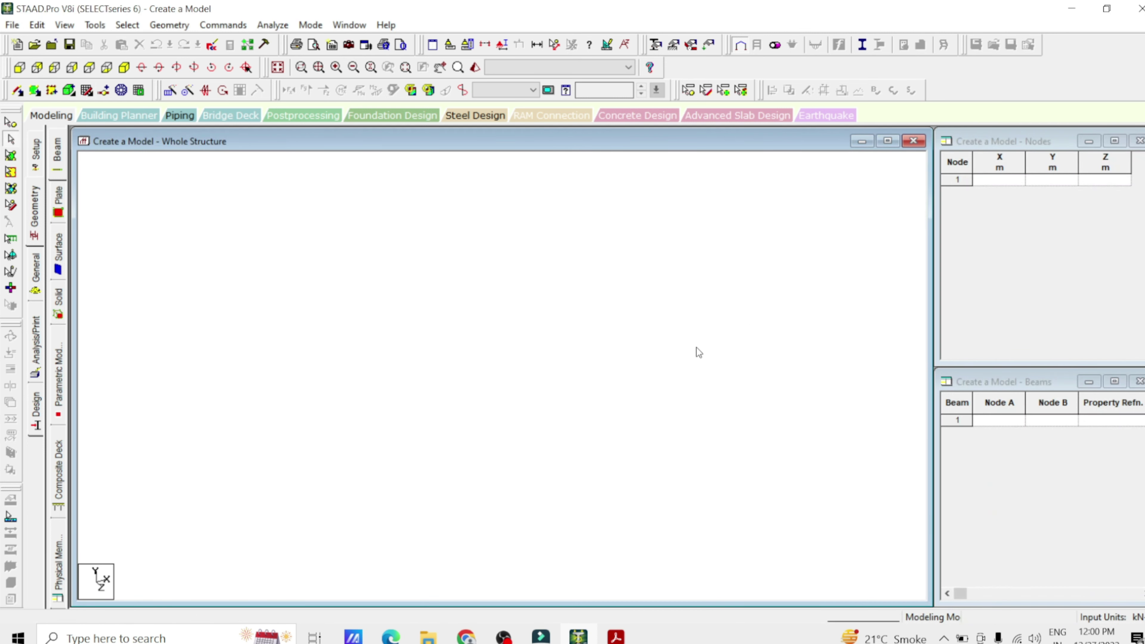
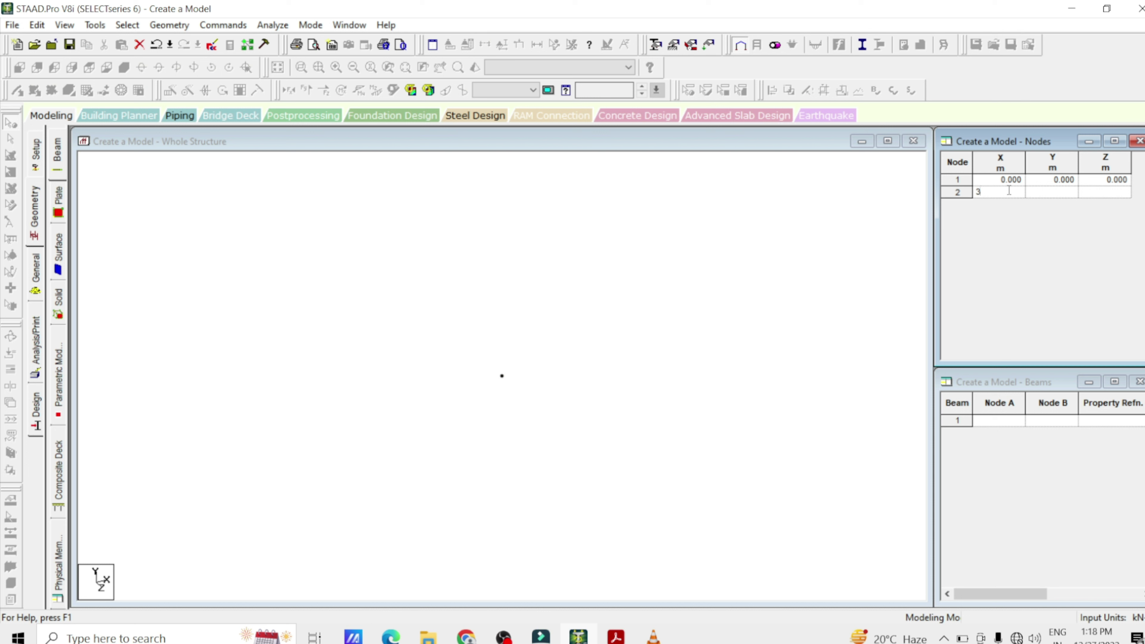
Step: Add nodes 2 and 3 to the node table at X = 3 m and X = 8 m, with Y and Z at 0
{"action": "key", "text": "Tab"}
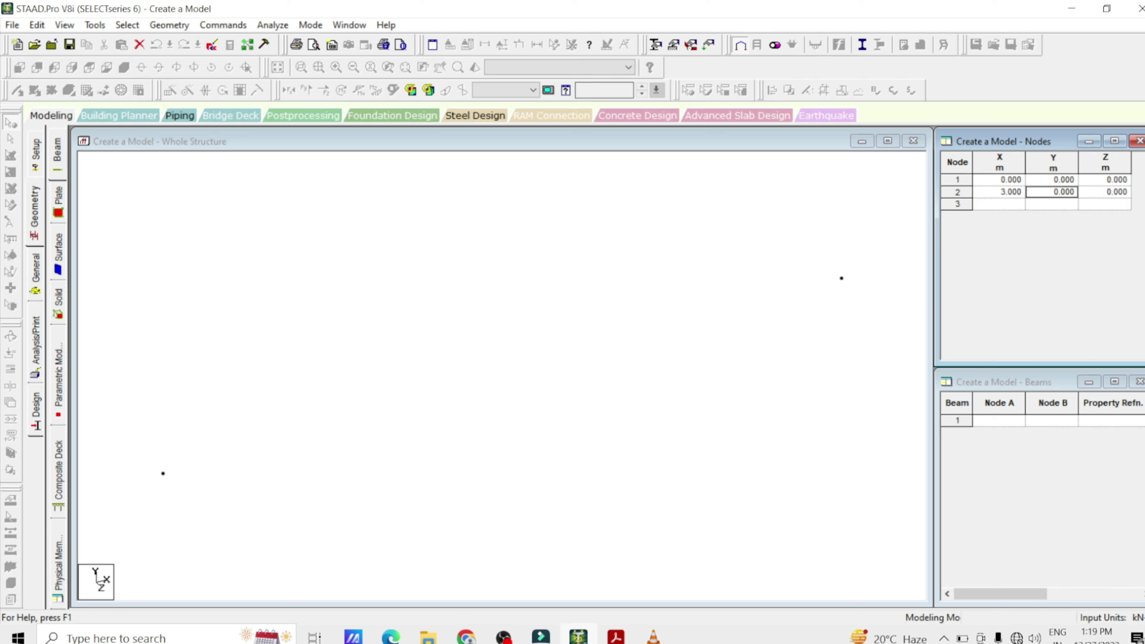
{"action": "left_click_drag", "start_coordinate": [870, 260], "coordinate": [738, 371]}
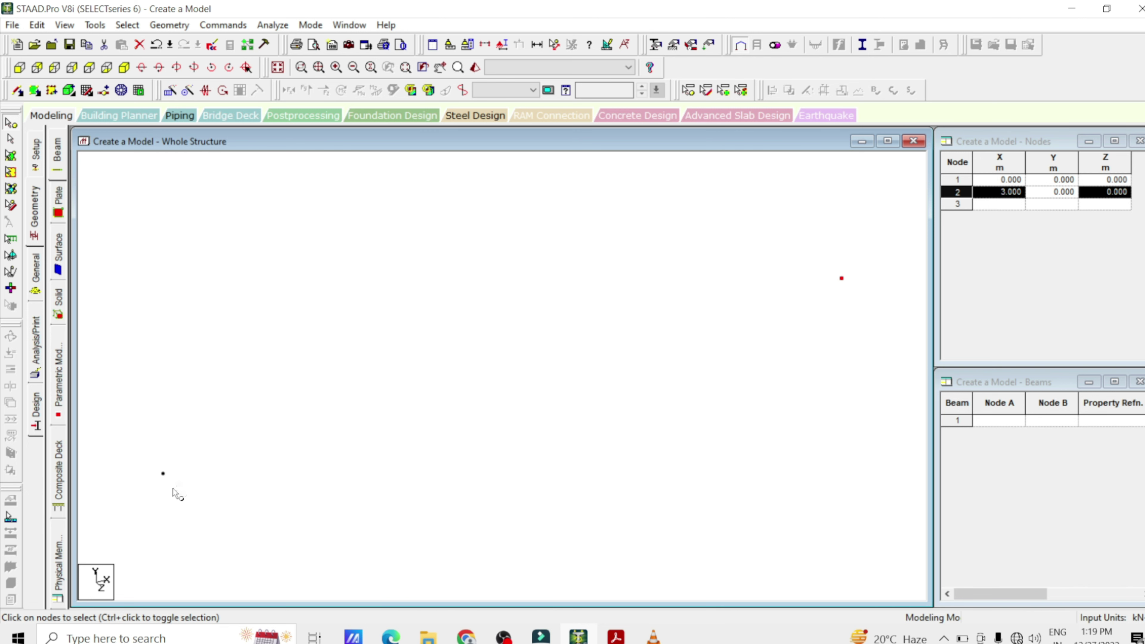
{"action": "left_click", "coordinate": [623, 630]}
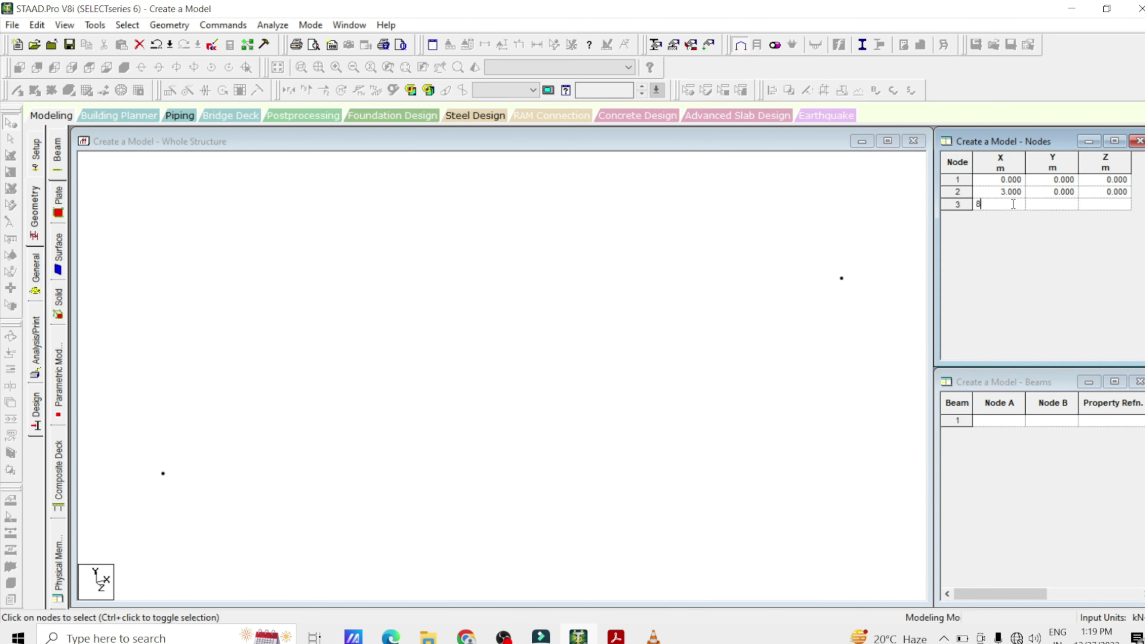
{"action": "type", "text": "8"}
{"action": "key", "text": "Tab"}
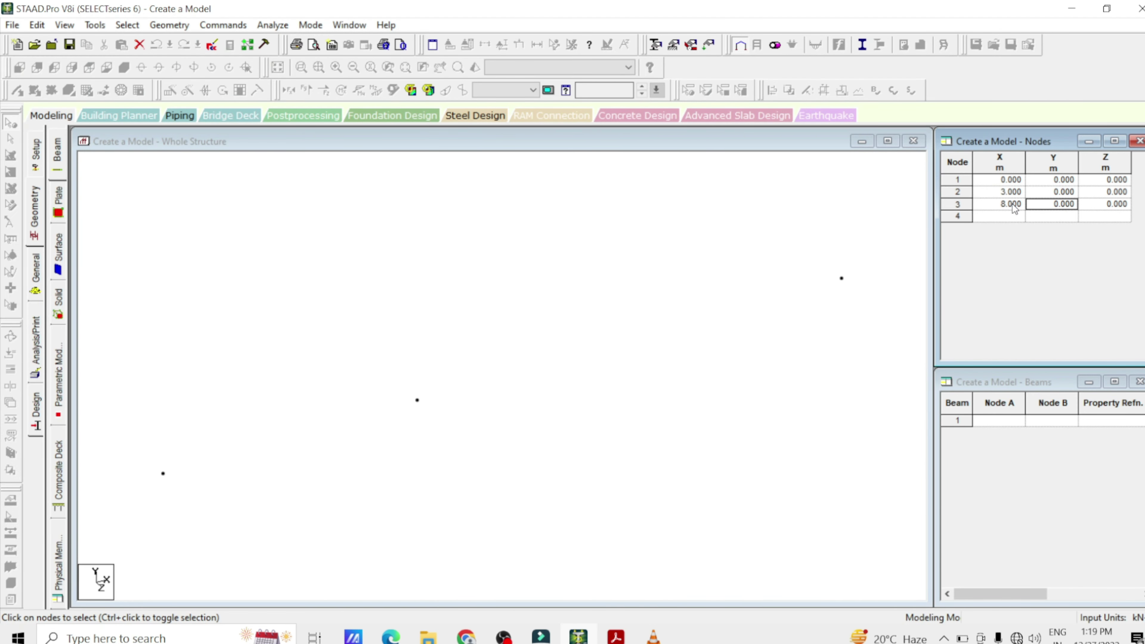
Step: Add nodes 4 and 5 to the node table at X = 13.5 m and X = 18.5 m, with Y and Z at 0
{"action": "left_click", "coordinate": [1002, 216]}
{"action": "type", "text": "13.5"}
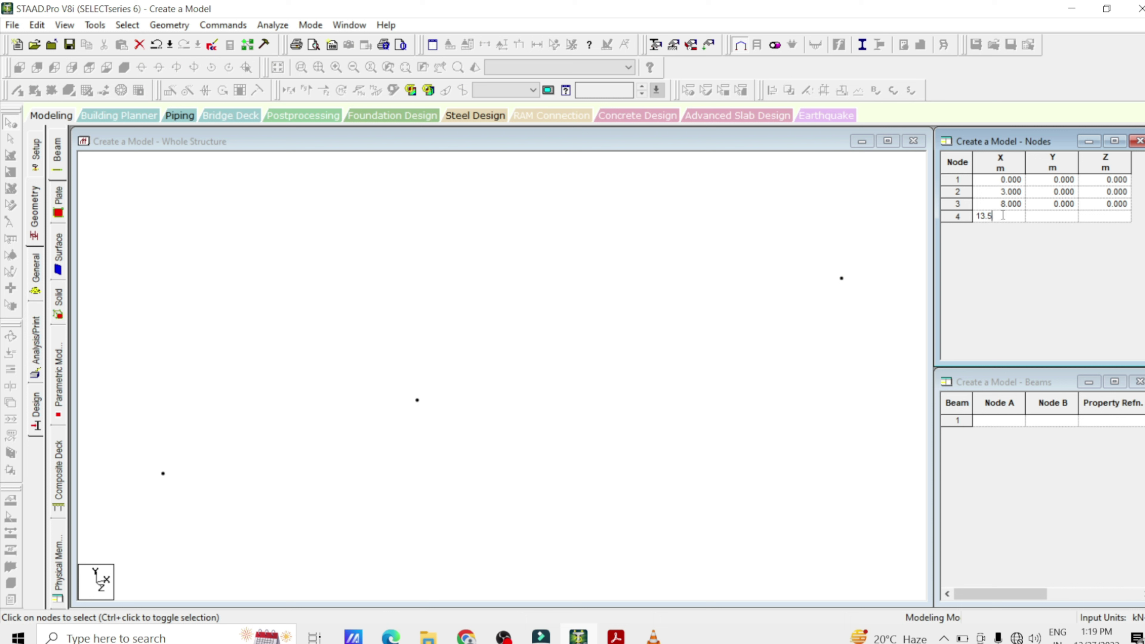
{"action": "key", "text": "Tab"}
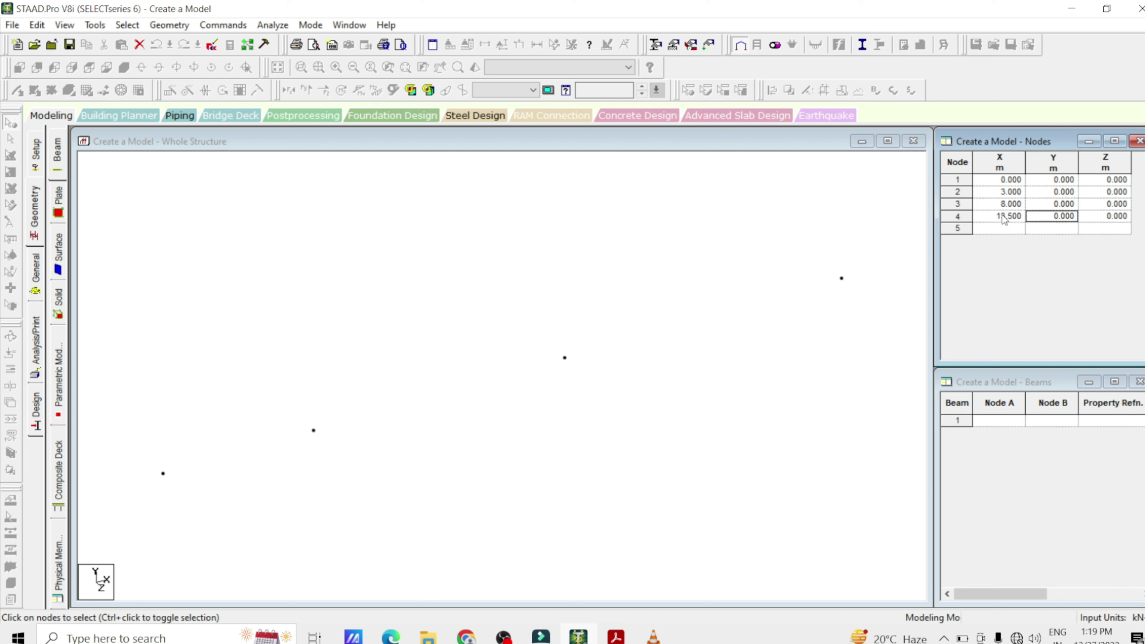
{"action": "left_click", "coordinate": [1002, 230]}
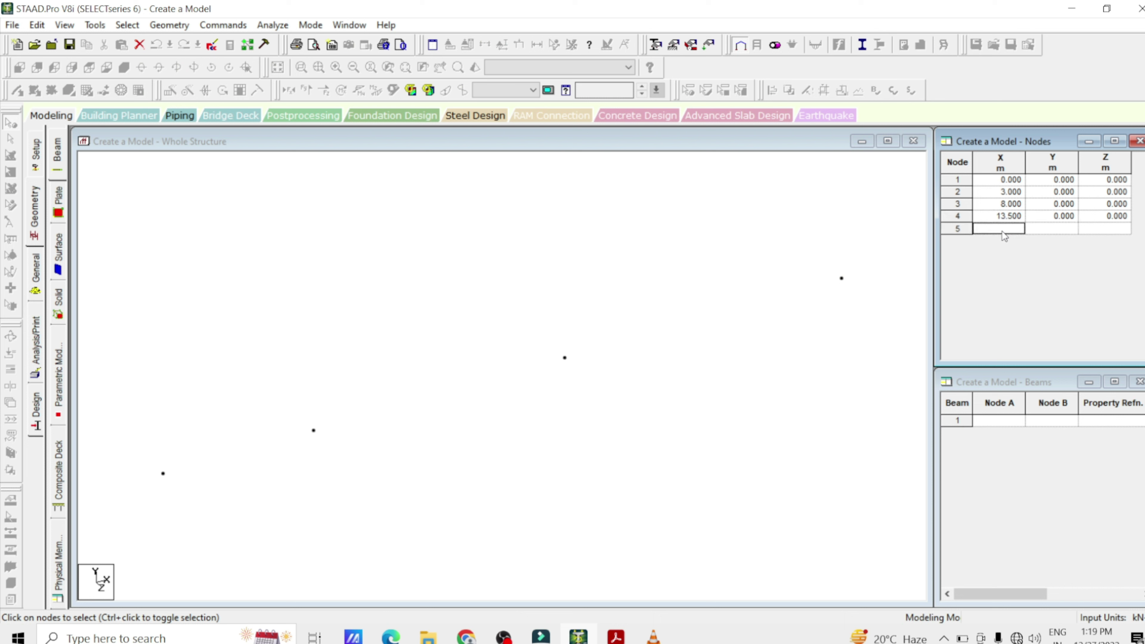
{"action": "type", "text": "18.5"}
{"action": "key", "text": "Tab"}
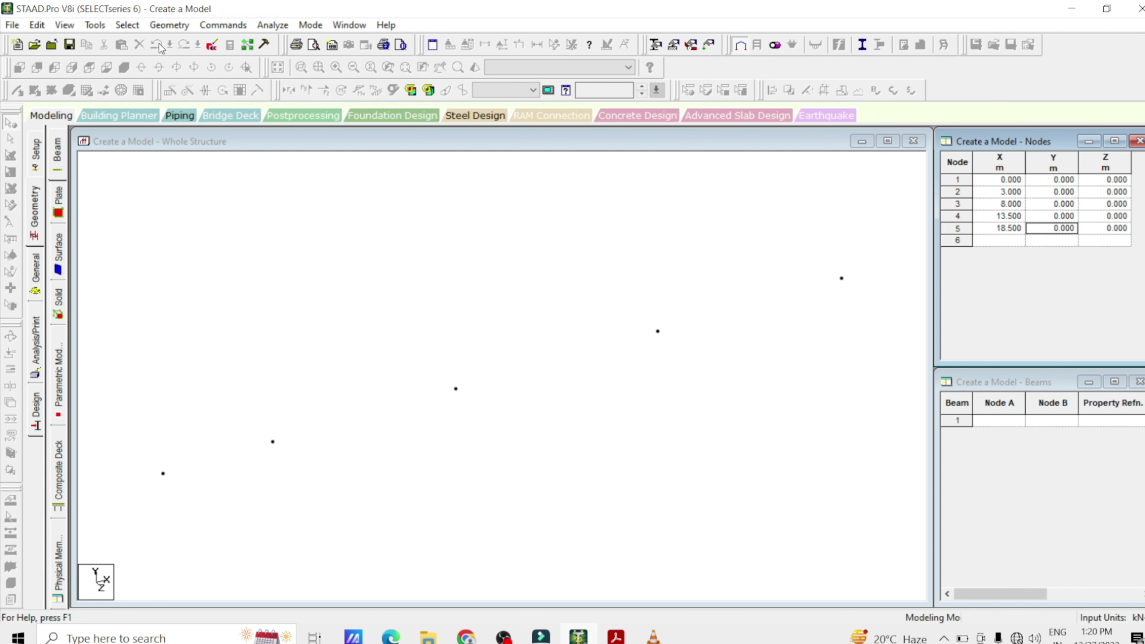
{"action": "left_click", "coordinate": [170, 28]}
{"action": "mouse_move", "coordinate": [194, 95]}
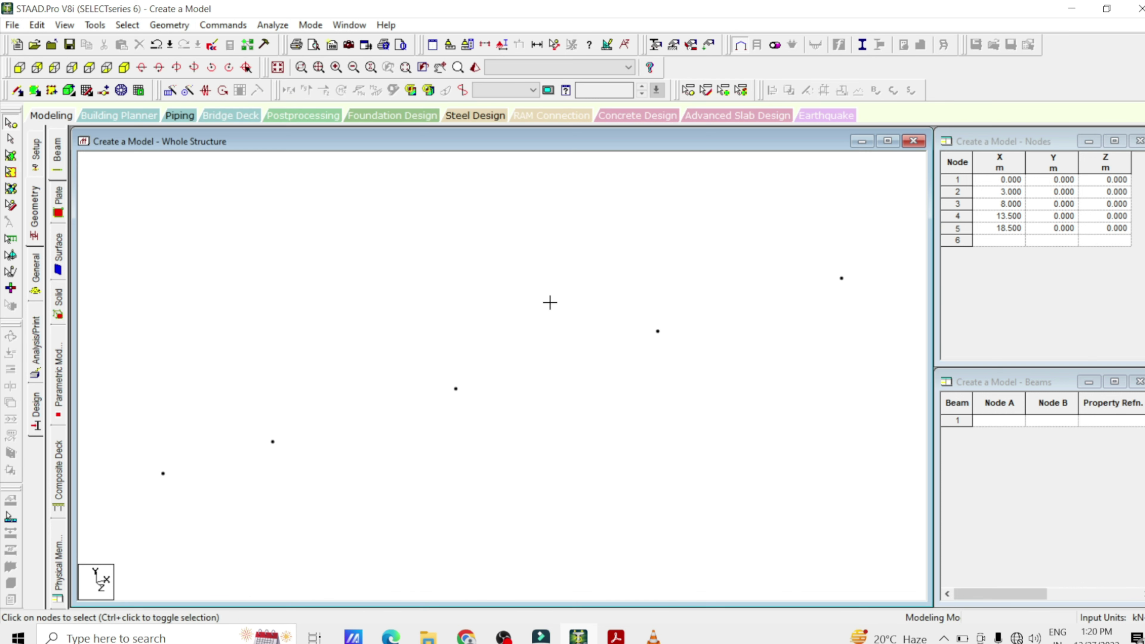
Step: Add beams point to point along the line of nodes from node 1 to node 5
{"action": "left_click", "coordinate": [550, 304]}
{"action": "left_click", "coordinate": [179, 25]}
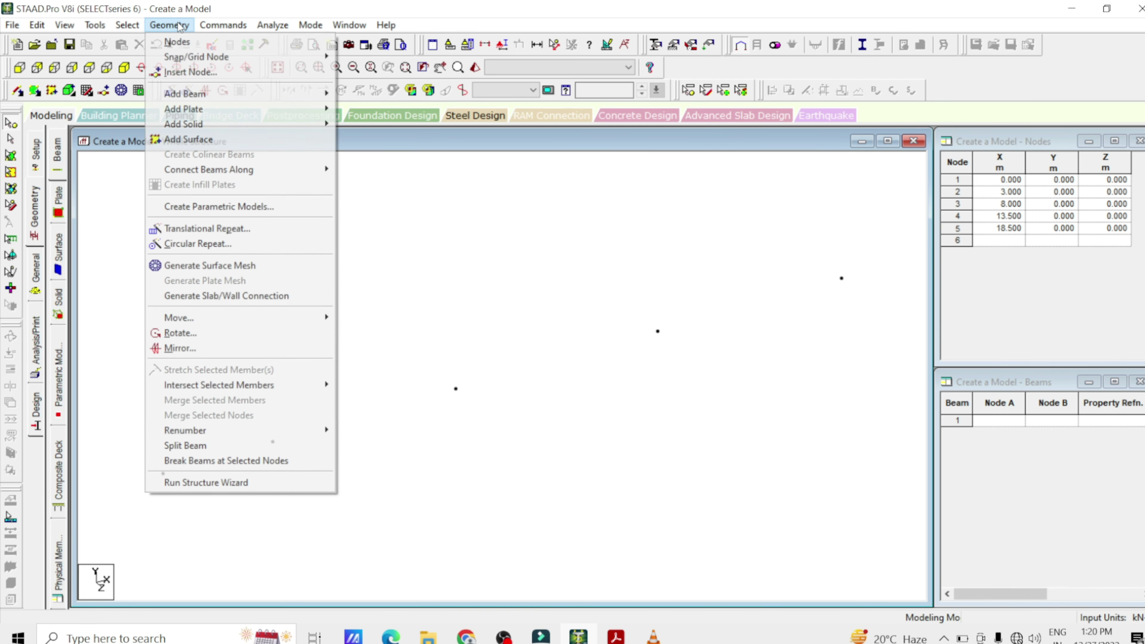
{"action": "mouse_move", "coordinate": [293, 94]}
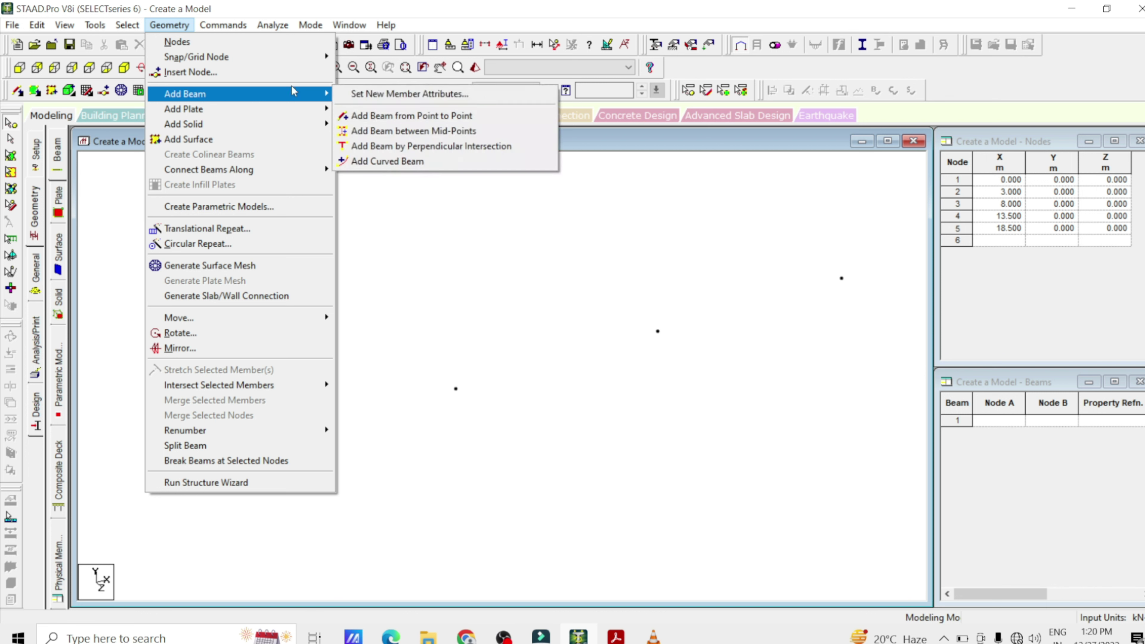
{"action": "left_click", "coordinate": [400, 116]}
{"action": "left_click_drag", "start_coordinate": [163, 473], "coordinate": [842, 280]}
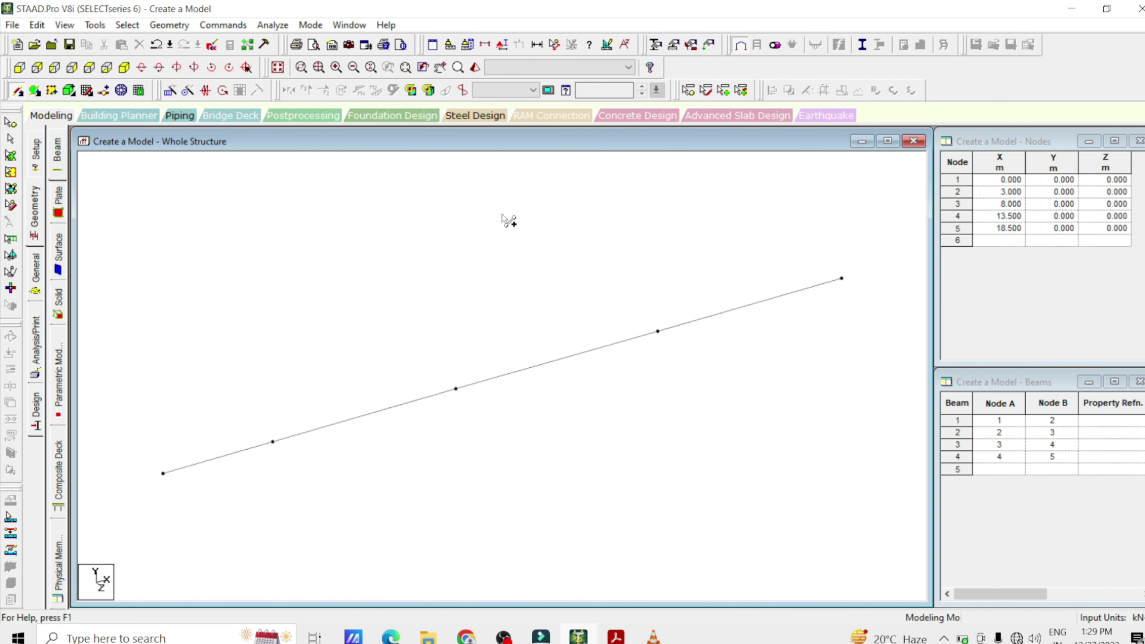
Step: Measure the node-to-node distances from node 1 to each of nodes 2, 3, 4 and 5
{"action": "left_click", "coordinate": [556, 47]}
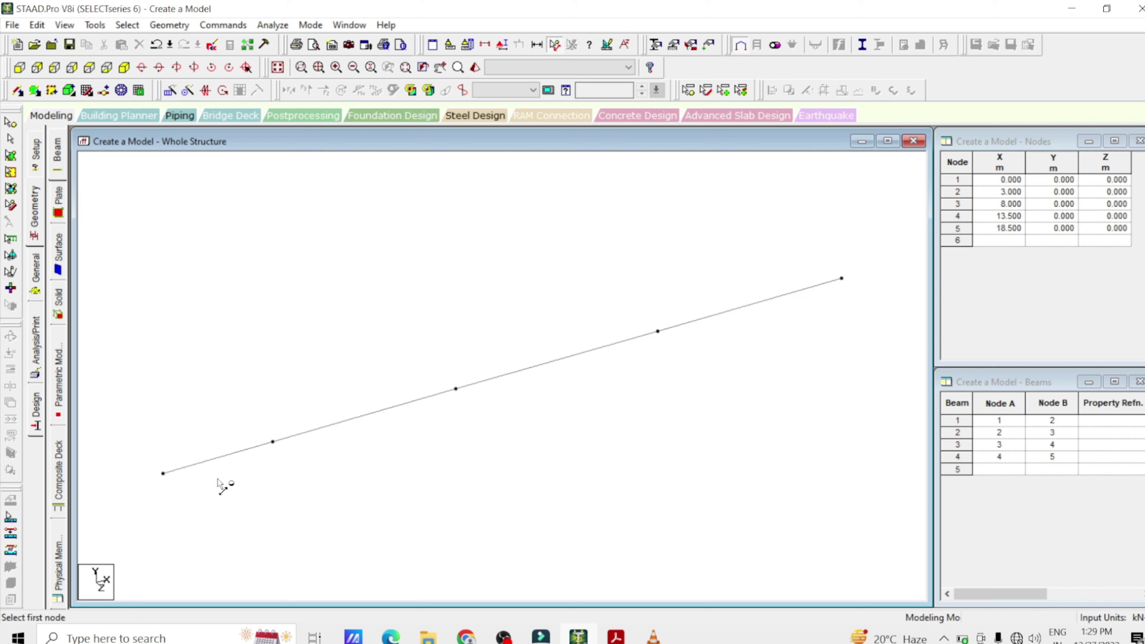
{"action": "left_click", "coordinate": [164, 474]}
{"action": "left_click", "coordinate": [272, 443]}
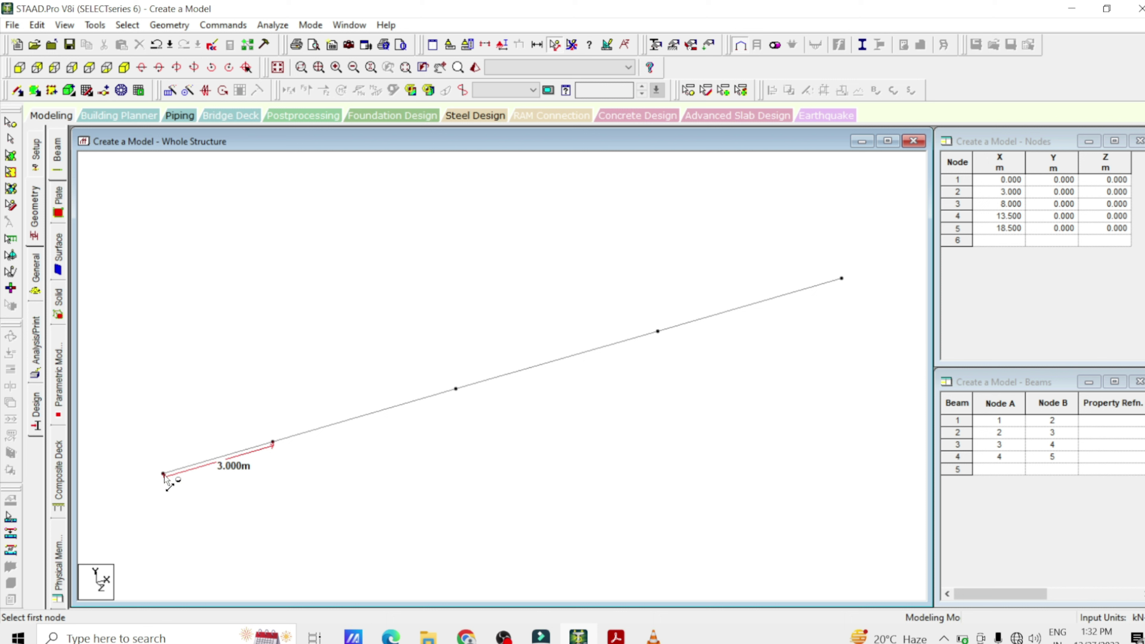
{"action": "left_click", "coordinate": [163, 474]}
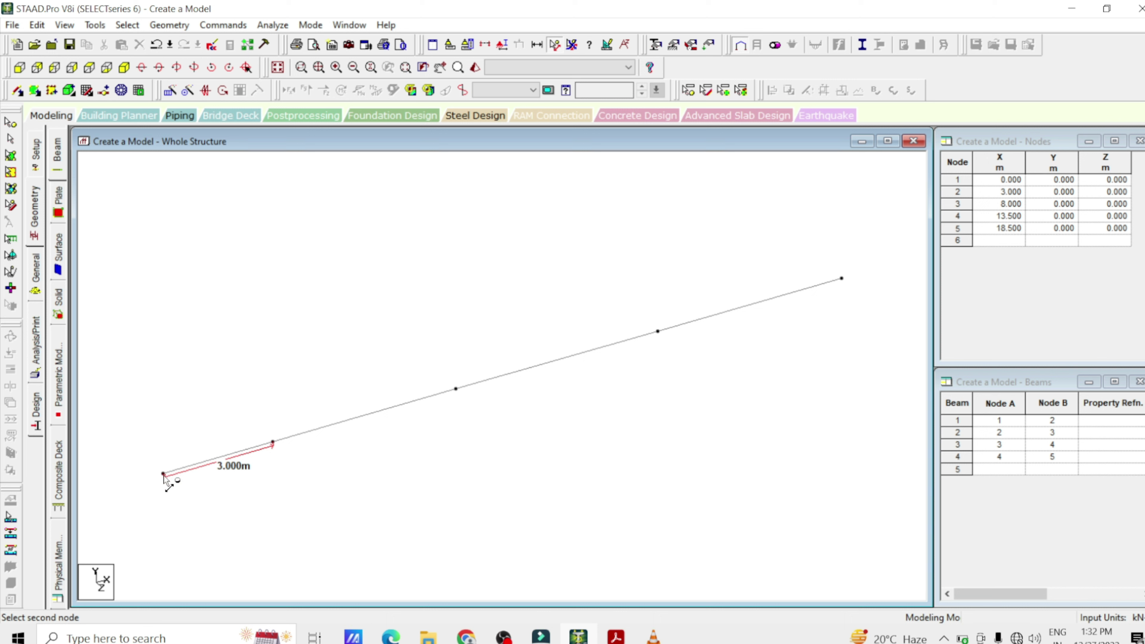
{"action": "left_click", "coordinate": [456, 389]}
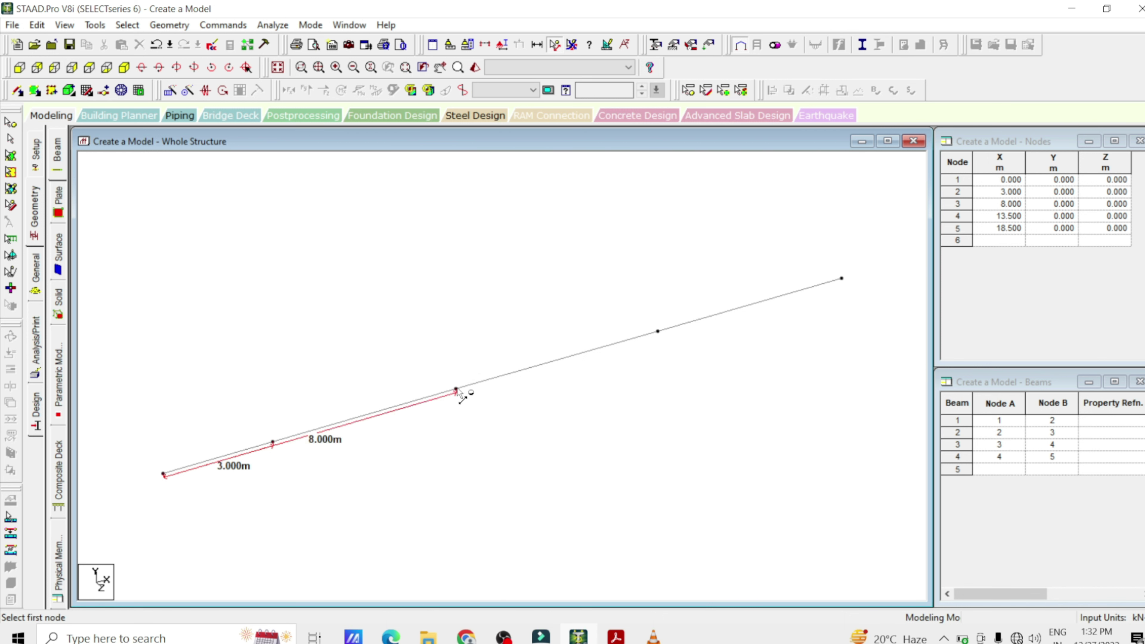
{"action": "left_click", "coordinate": [163, 474]}
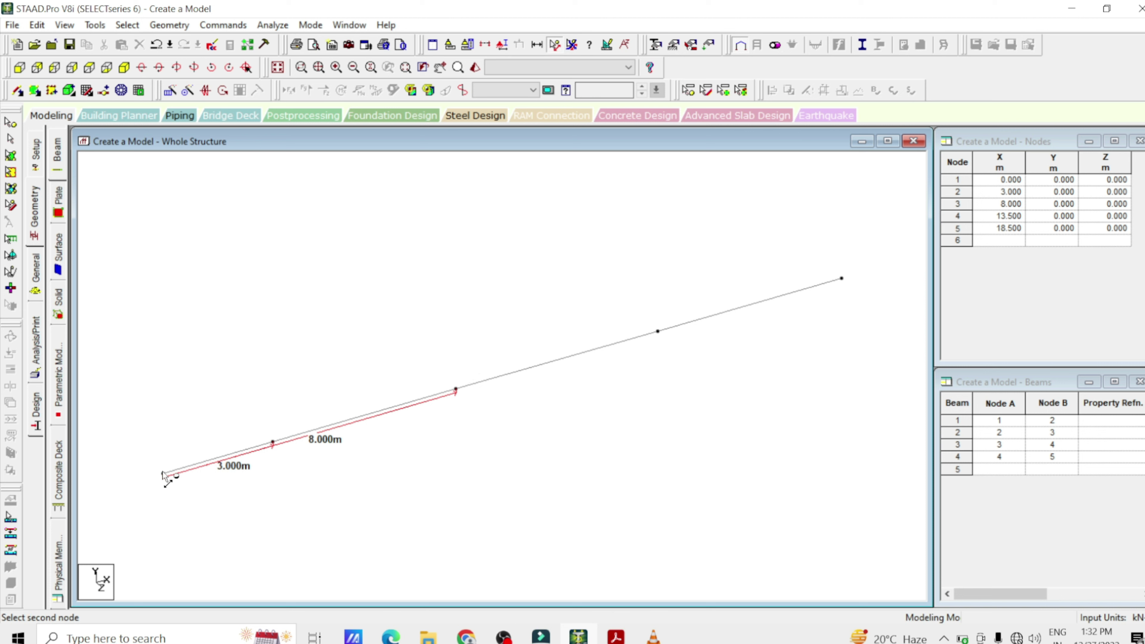
{"action": "left_click", "coordinate": [657, 333]}
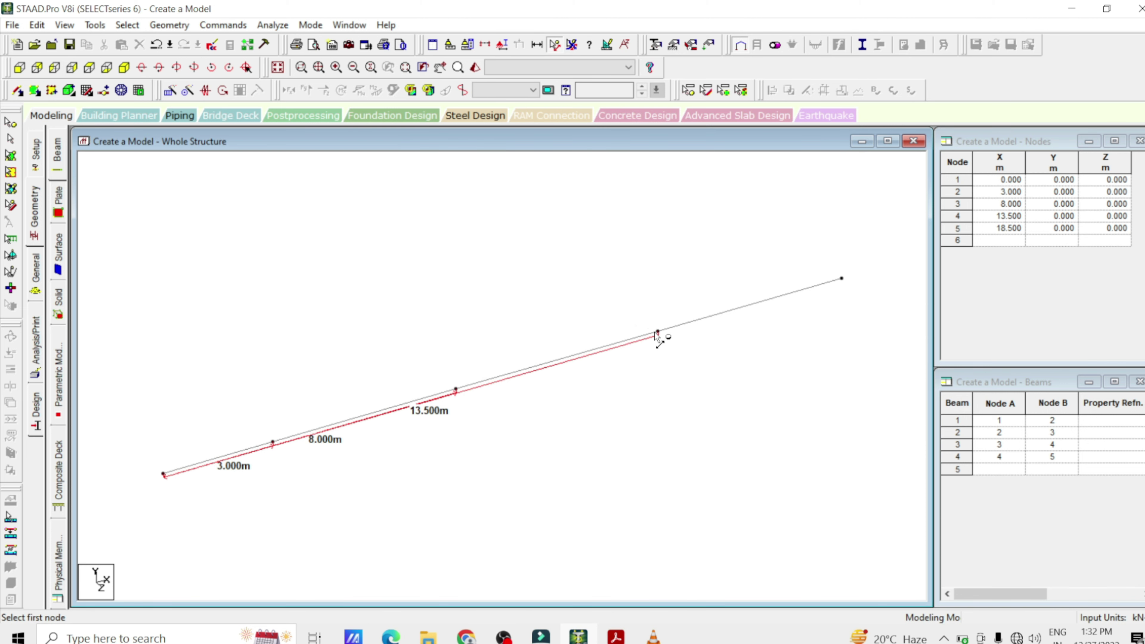
{"action": "left_click", "coordinate": [163, 474]}
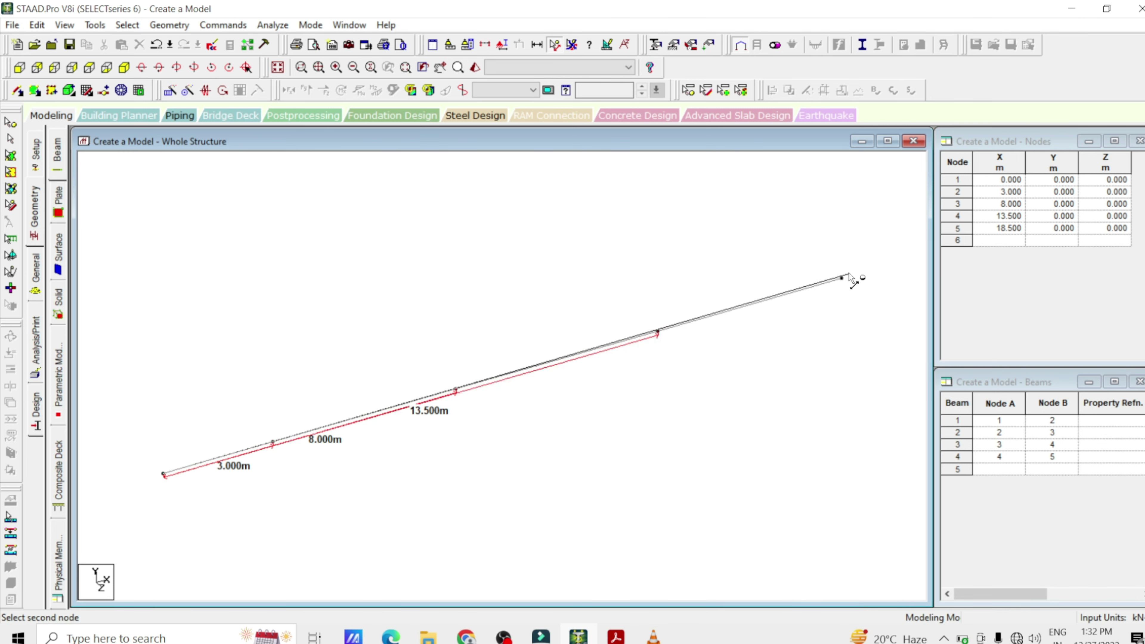
{"action": "left_click", "coordinate": [841, 279]}
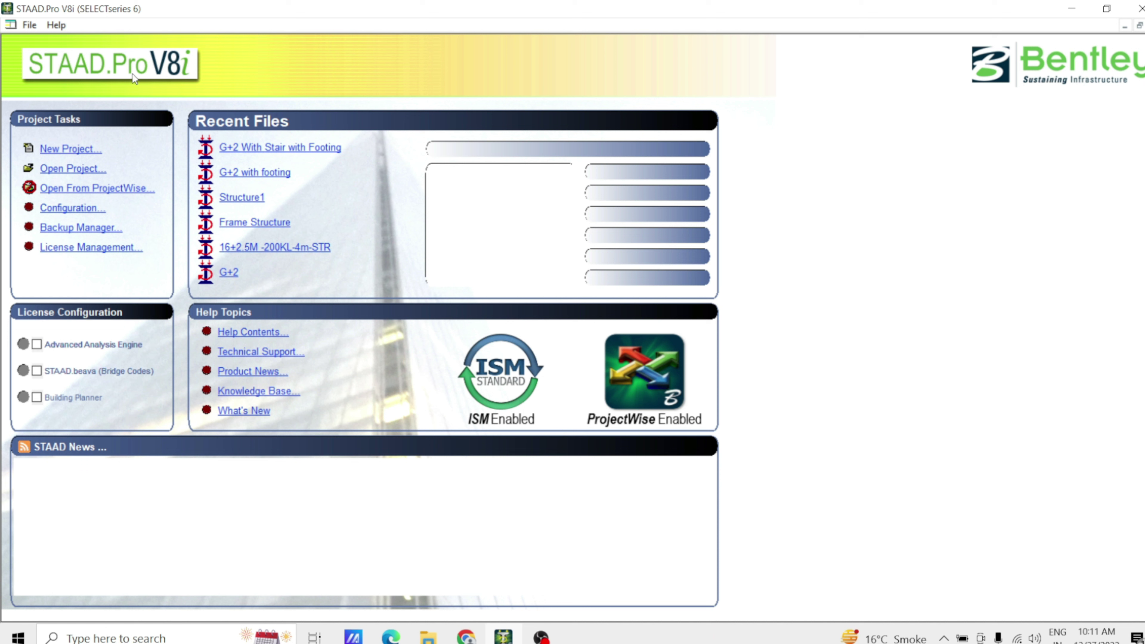
Step: Configure the program with Metric base units and default design codes IS800 for steel and IS456 for concrete
{"action": "left_click", "coordinate": [29, 28]}
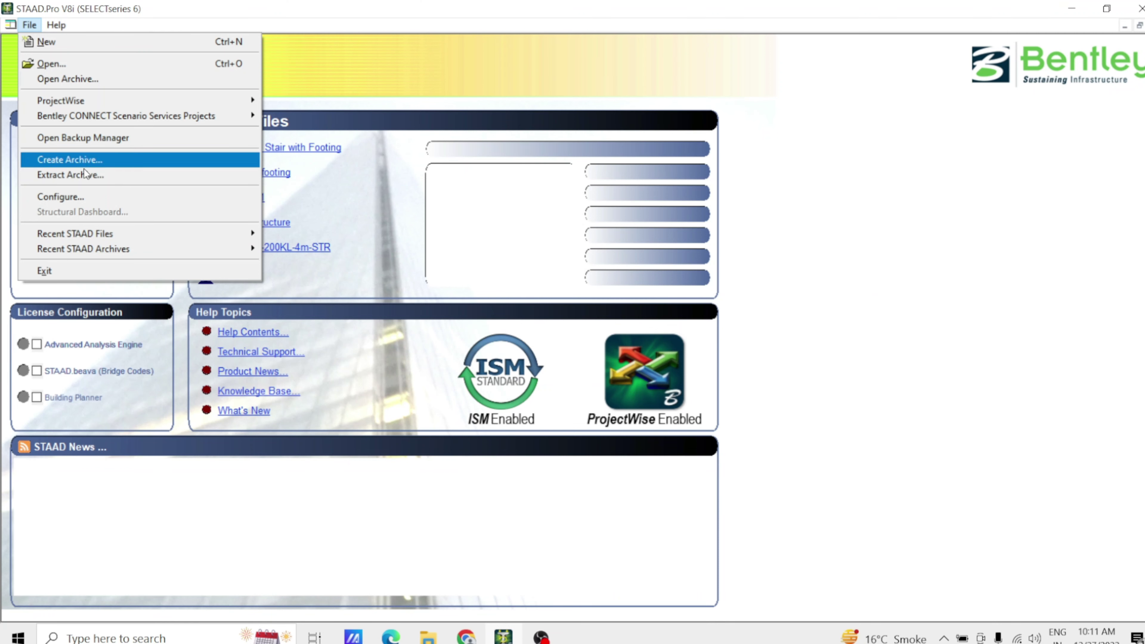
{"action": "left_click", "coordinate": [84, 196]}
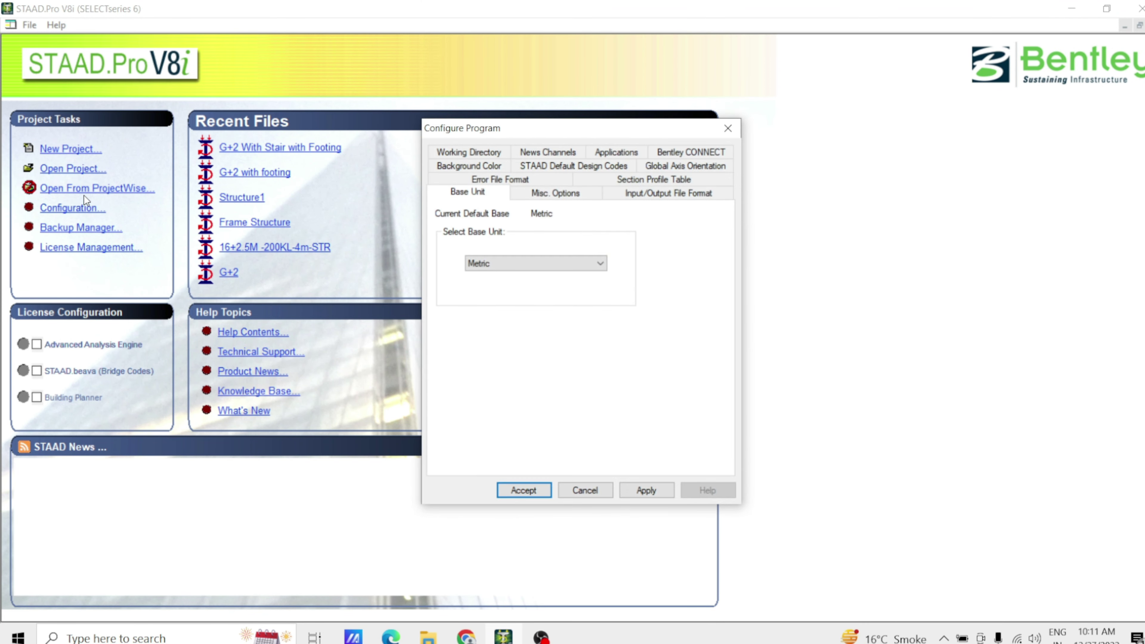
{"action": "left_click", "coordinate": [510, 263]}
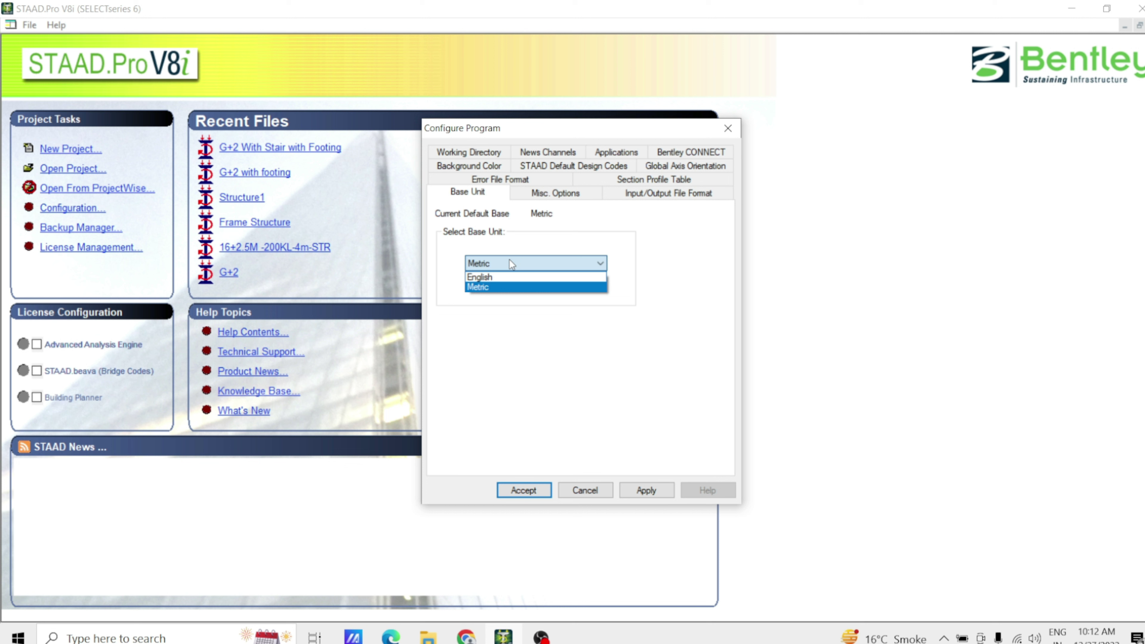
{"action": "left_click", "coordinate": [476, 287]}
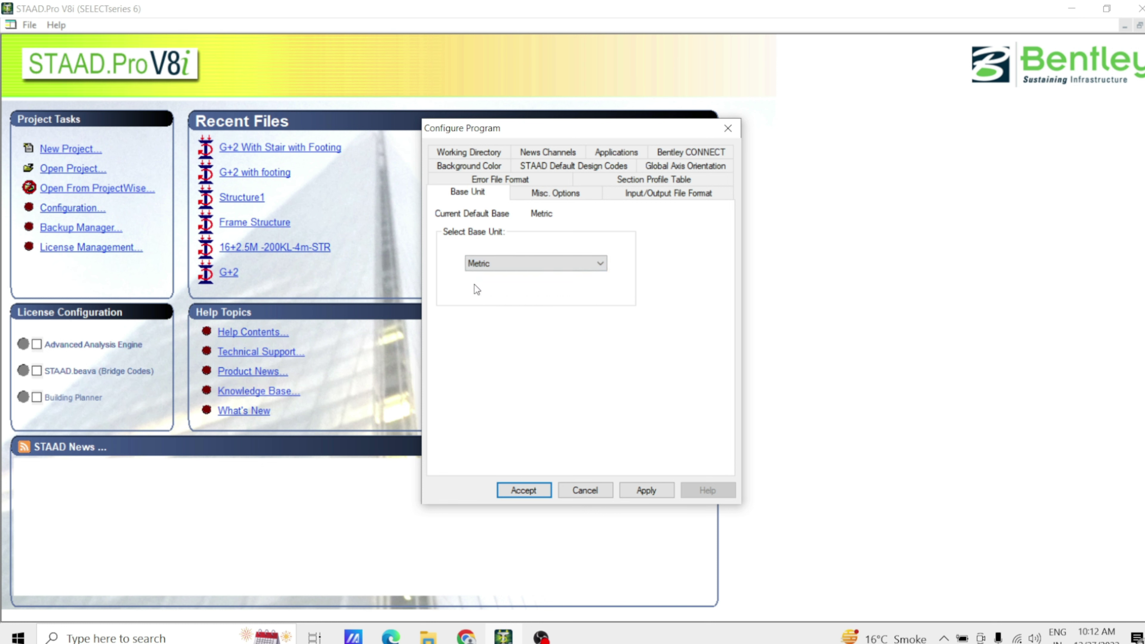
{"action": "left_click", "coordinate": [592, 166]}
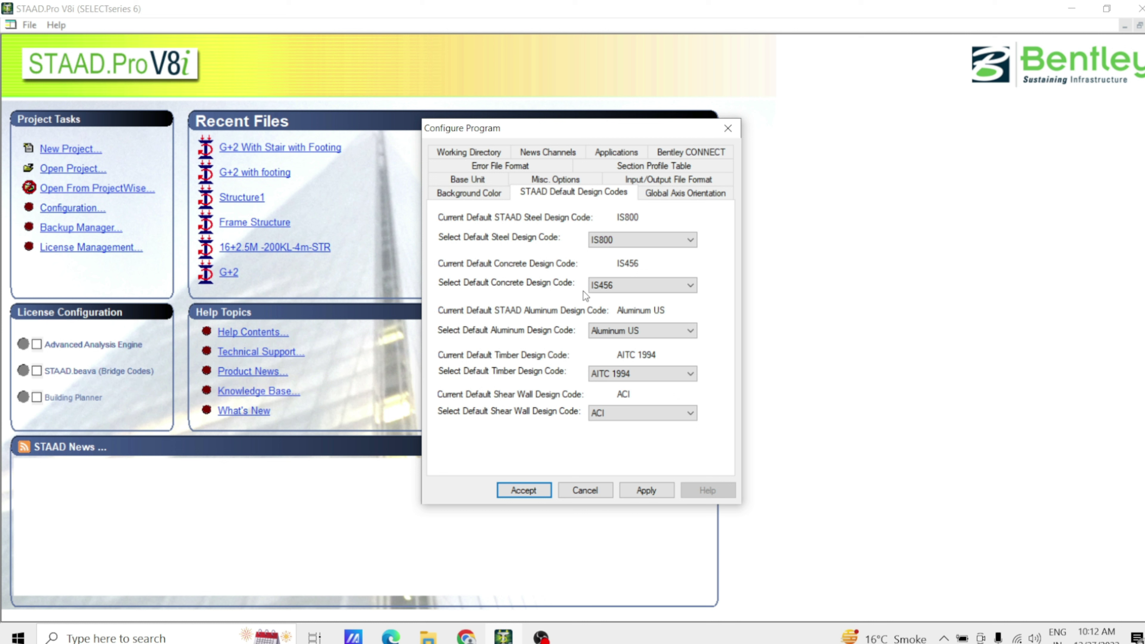
{"action": "left_click", "coordinate": [646, 491]}
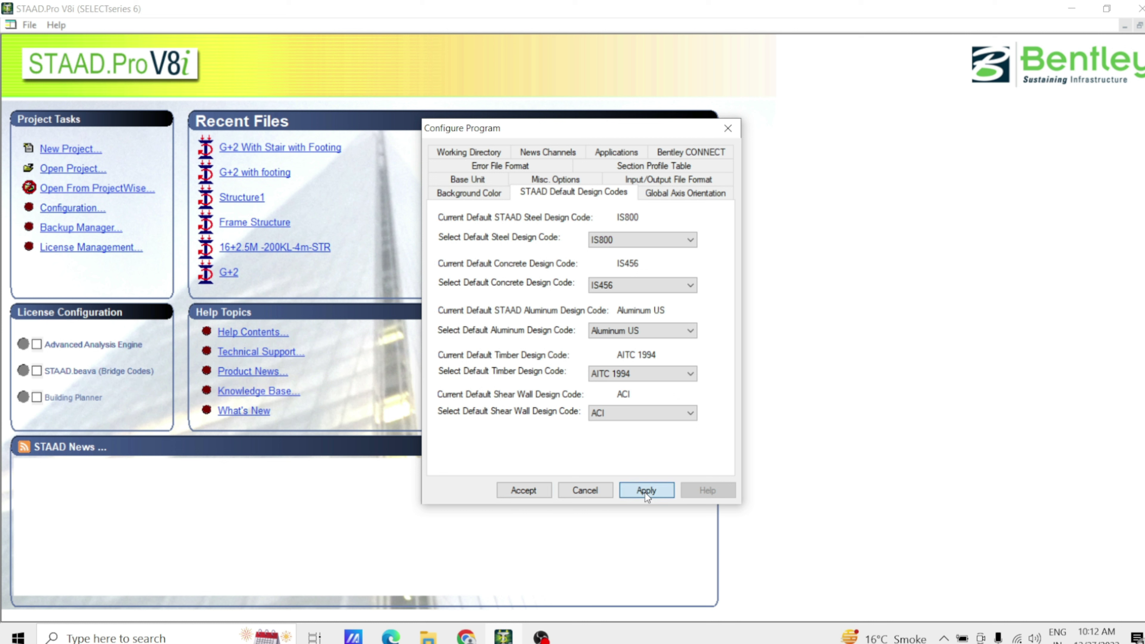
{"action": "left_click", "coordinate": [523, 490]}
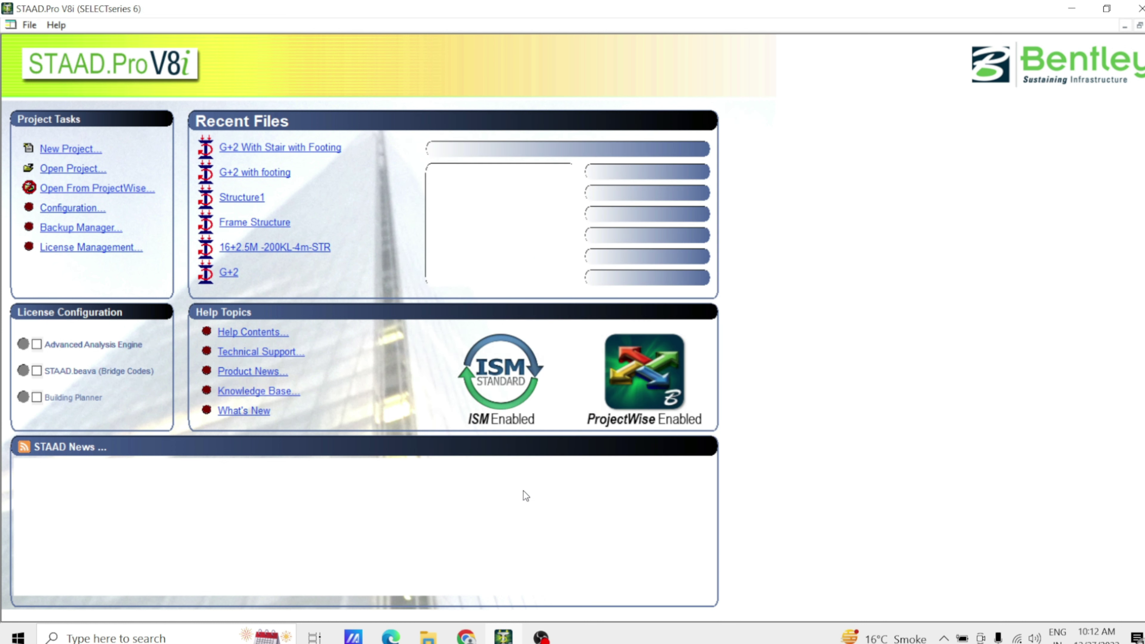
Step: Create a new Space project named "Add Beam" in meters and kilonewtons
{"action": "left_click", "coordinate": [73, 150]}
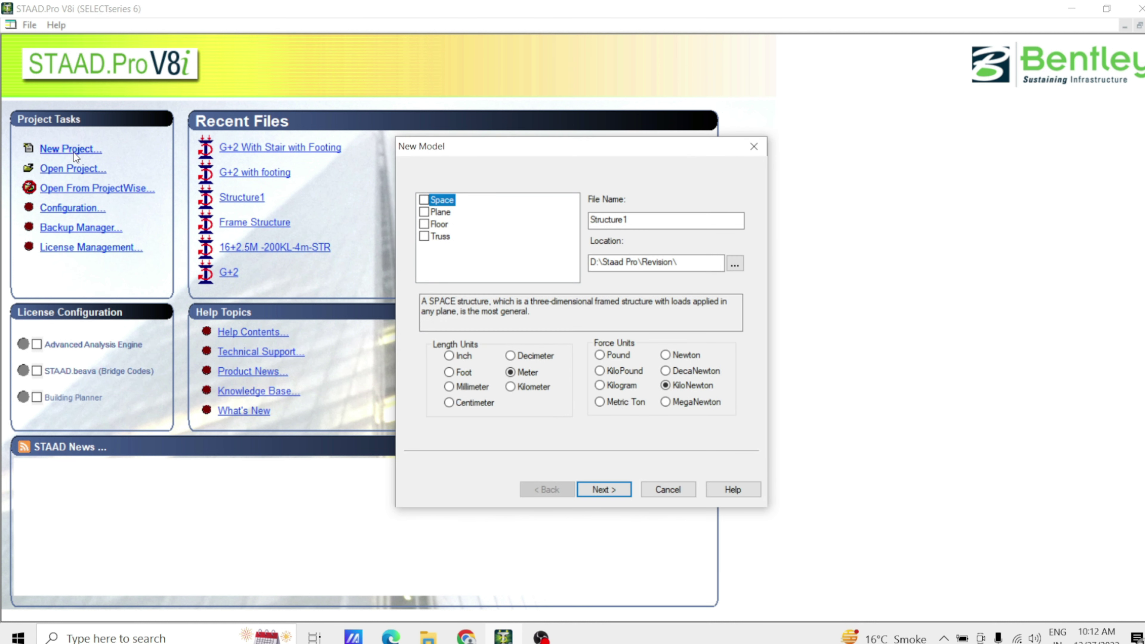
{"action": "left_click", "coordinate": [424, 200]}
{"action": "left_click", "coordinate": [663, 223]}
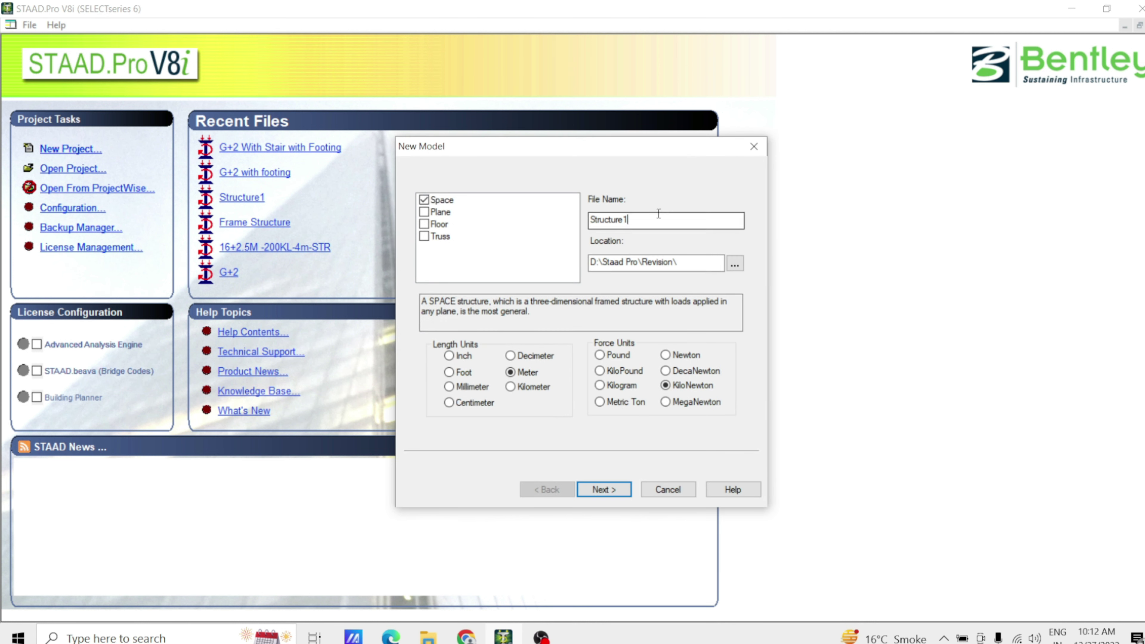
{"action": "double_click", "coordinate": [663, 223]}
{"action": "type", "text": "Add Beam"}
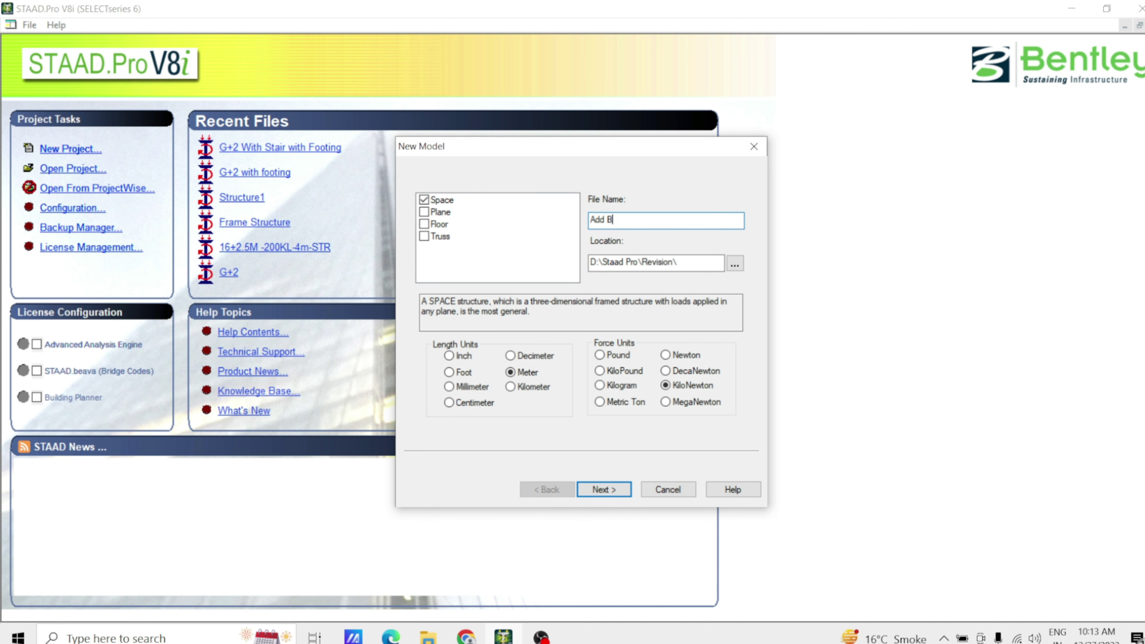
{"action": "left_click", "coordinate": [606, 492]}
{"action": "left_click", "coordinate": [604, 489]}
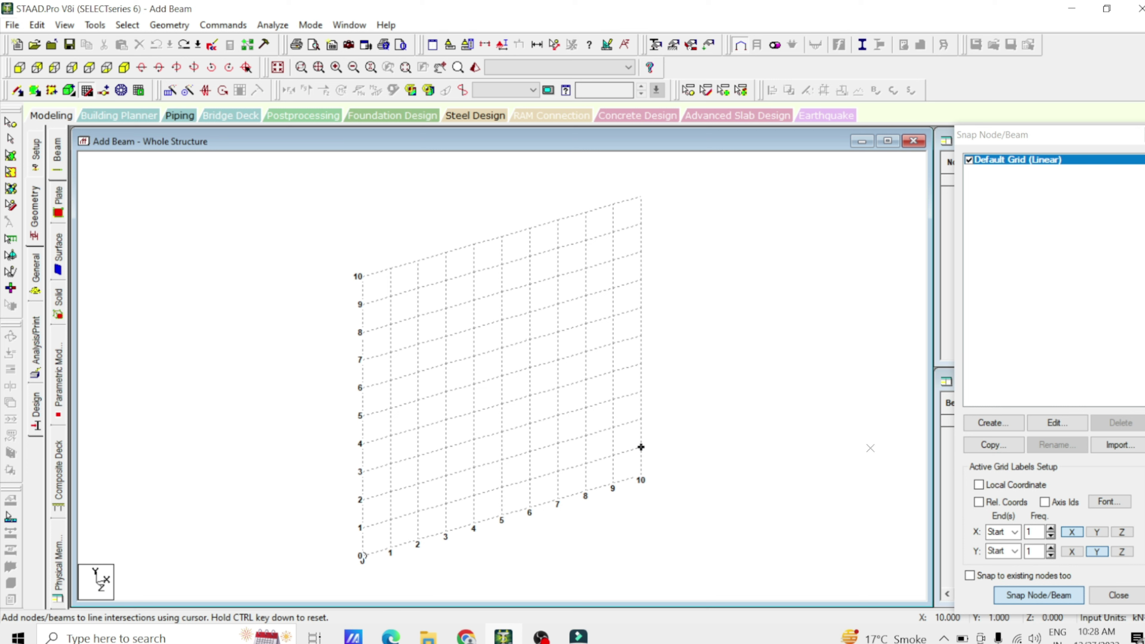
Step: Set the plane of the default linear snap grid to X-Z
{"action": "left_click", "coordinate": [1039, 427]}
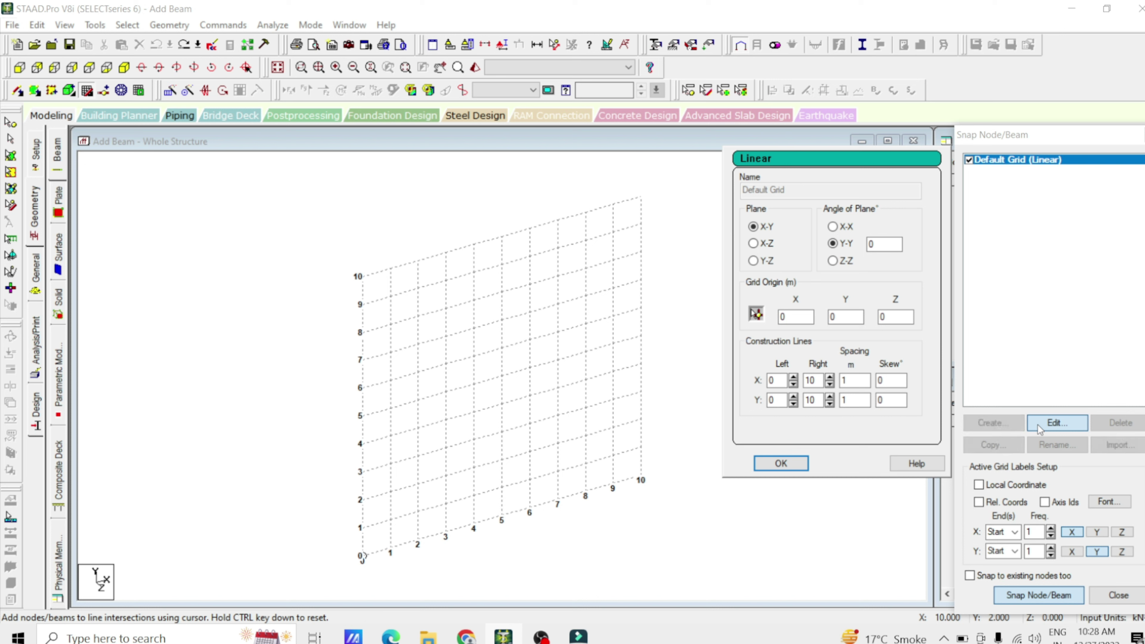
{"action": "left_click", "coordinate": [759, 247]}
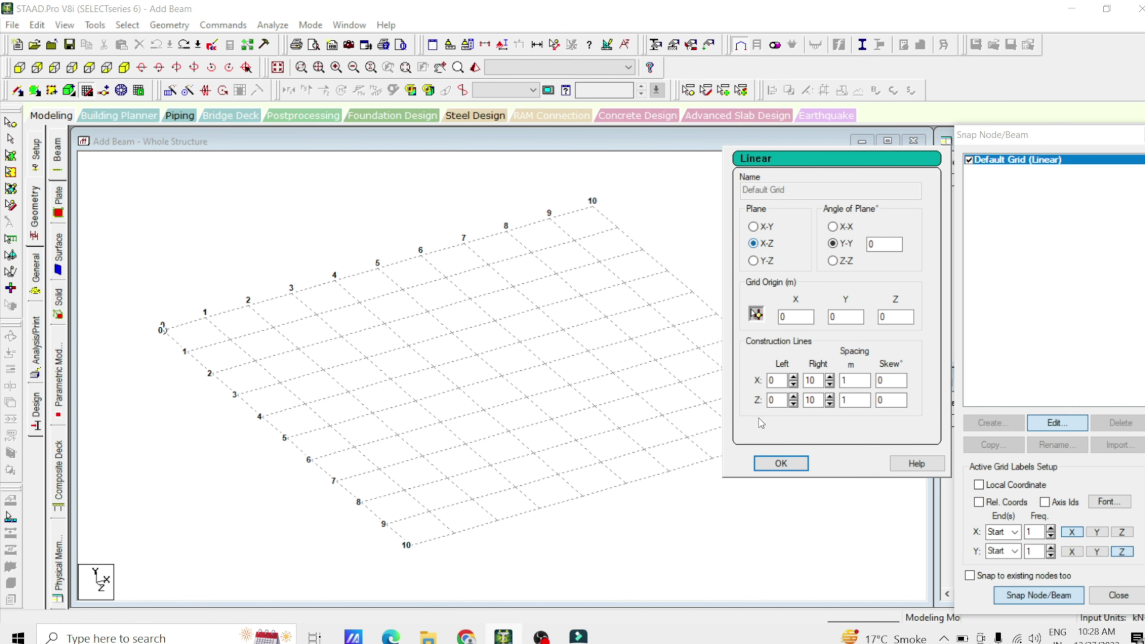
{"action": "left_click", "coordinate": [772, 462]}
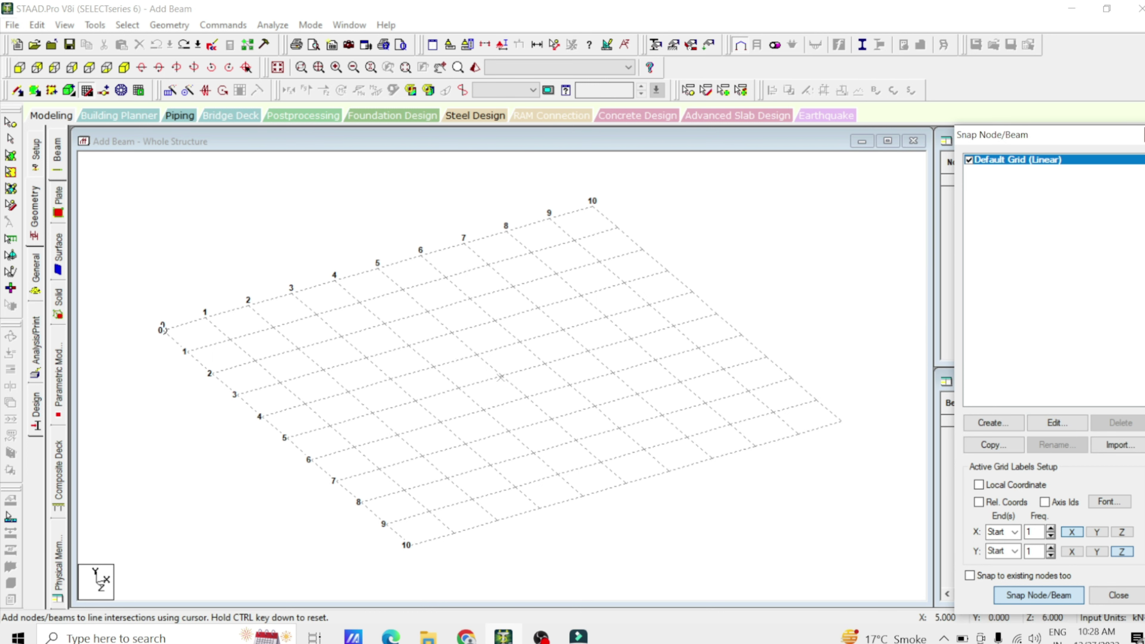
Step: Draw a closed 6 m by 6 m square of beams from the grid origin, placing a node every 2 m
{"action": "left_click", "coordinate": [89, 67]}
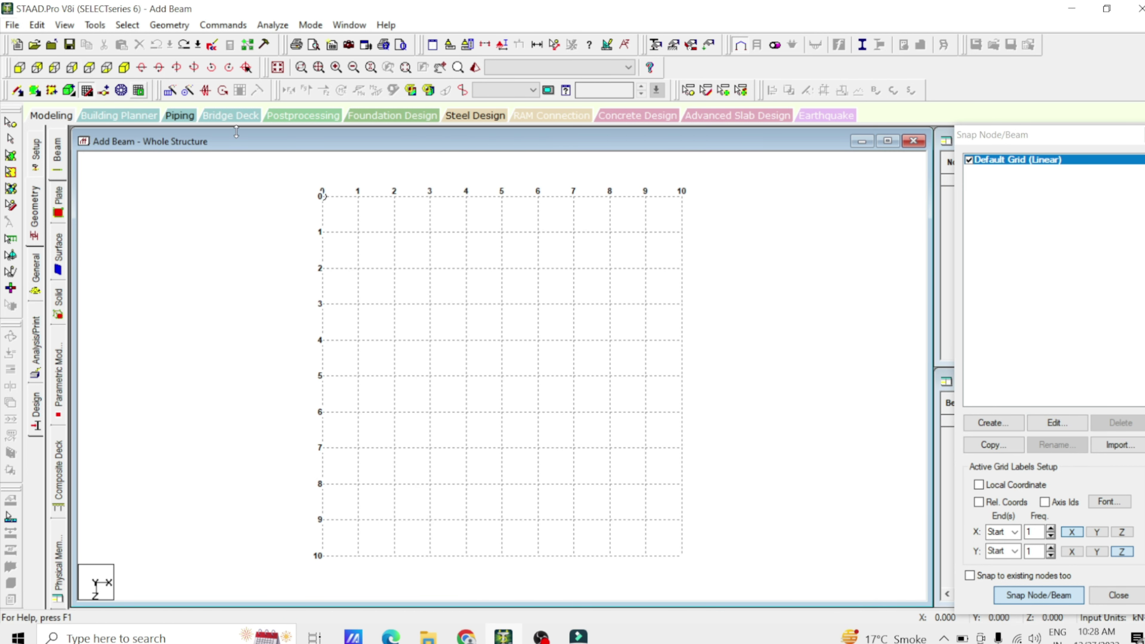
{"action": "left_click", "coordinate": [322, 195]}
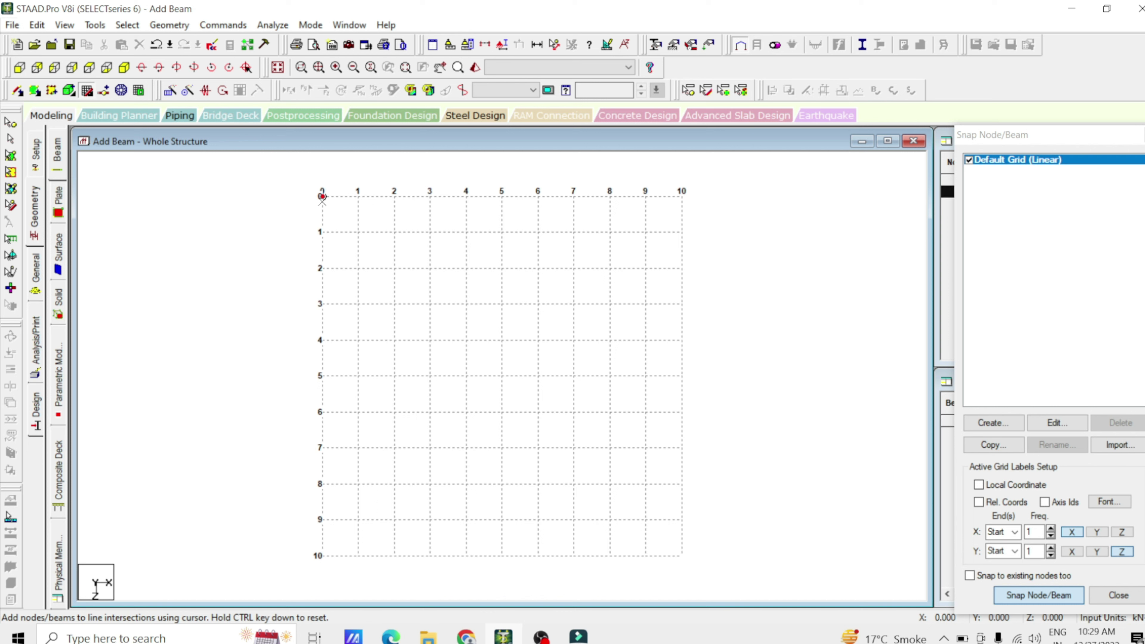
{"action": "left_click", "coordinate": [395, 196]}
{"action": "left_click", "coordinate": [467, 196]}
{"action": "left_click", "coordinate": [539, 196]}
{"action": "left_click", "coordinate": [539, 269]}
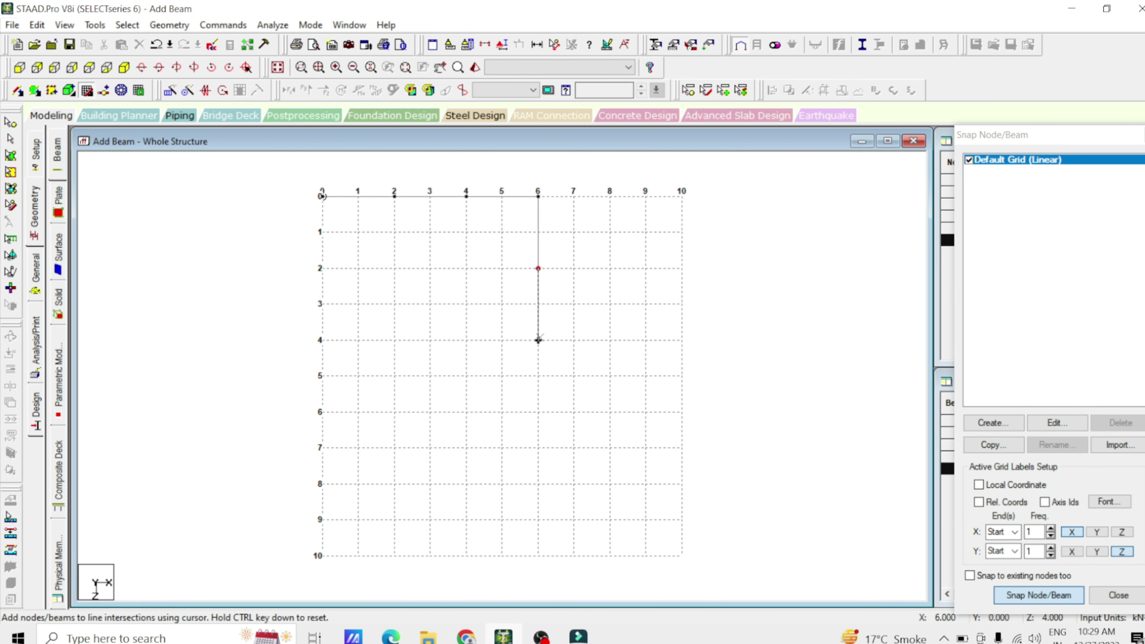
{"action": "left_click", "coordinate": [538, 340]}
{"action": "left_click", "coordinate": [538, 412]}
{"action": "left_click", "coordinate": [466, 411]}
{"action": "left_click", "coordinate": [394, 411]}
{"action": "left_click", "coordinate": [321, 412]}
{"action": "left_click", "coordinate": [321, 340]}
{"action": "left_click", "coordinate": [321, 269]}
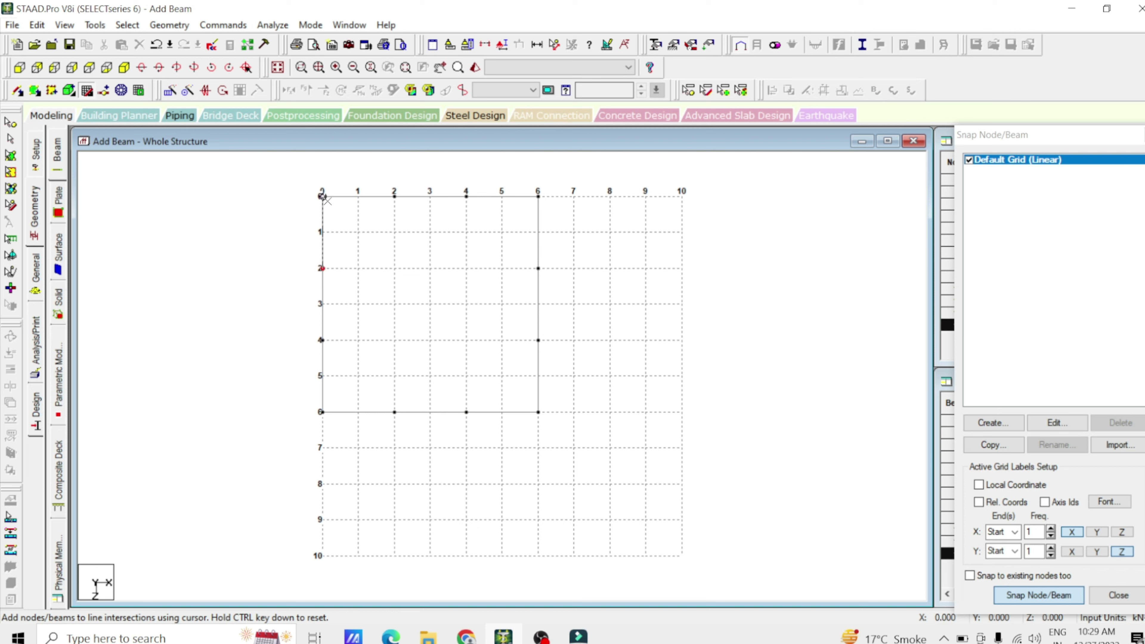
{"action": "left_click", "coordinate": [323, 196]}
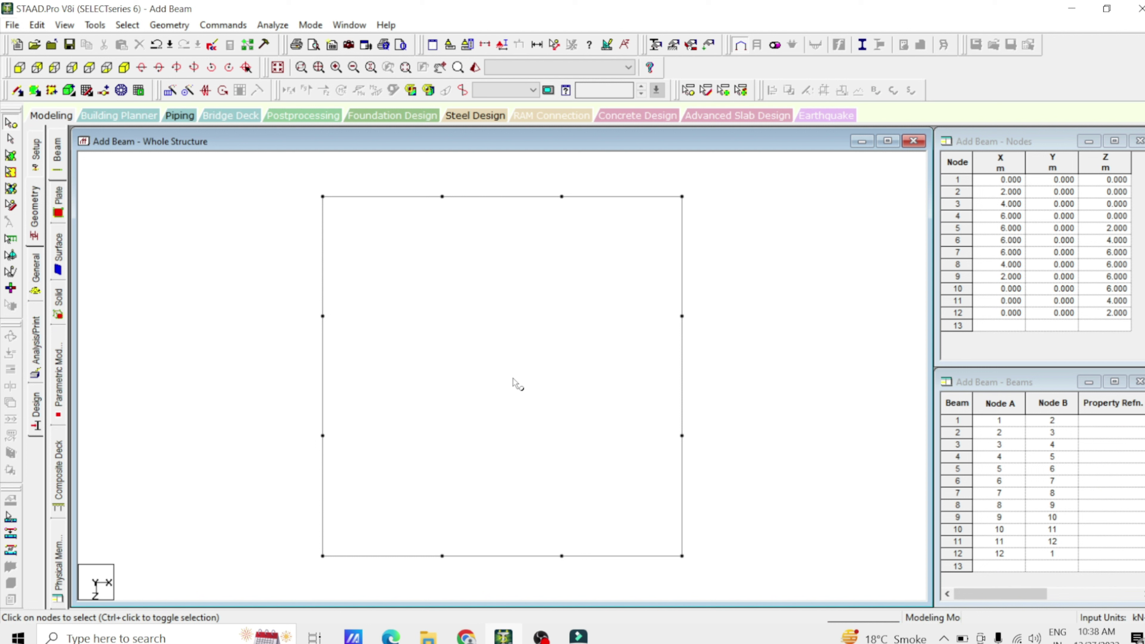
Step: Display the node numbers and add a beam point to point from node 12 to node 5
{"action": "left_click", "coordinate": [172, 26]}
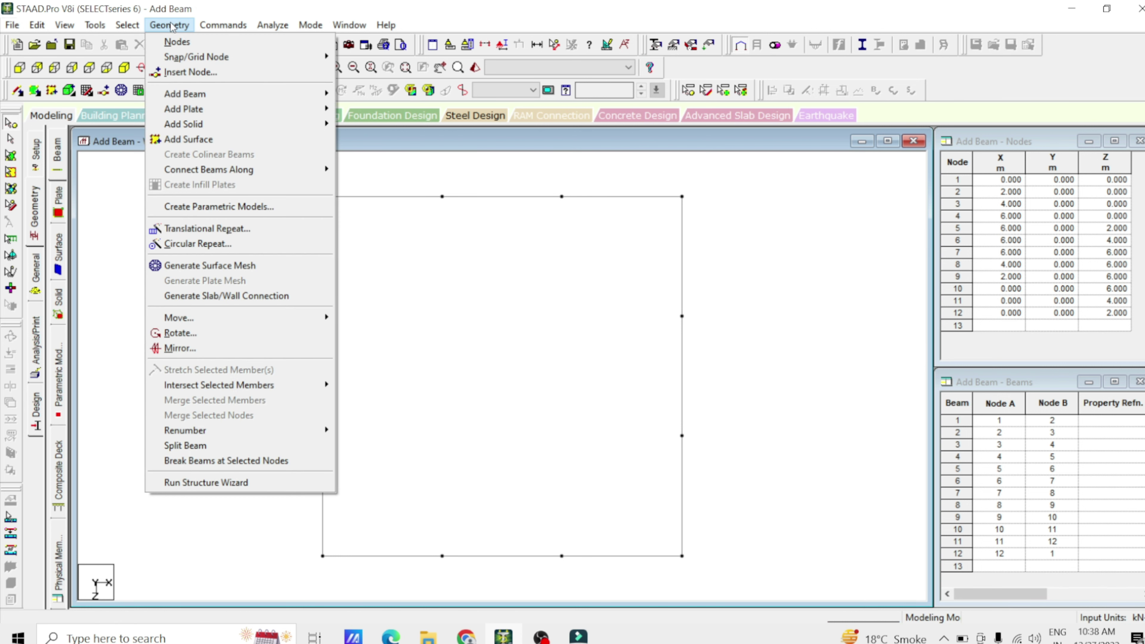
{"action": "mouse_move", "coordinate": [195, 96]}
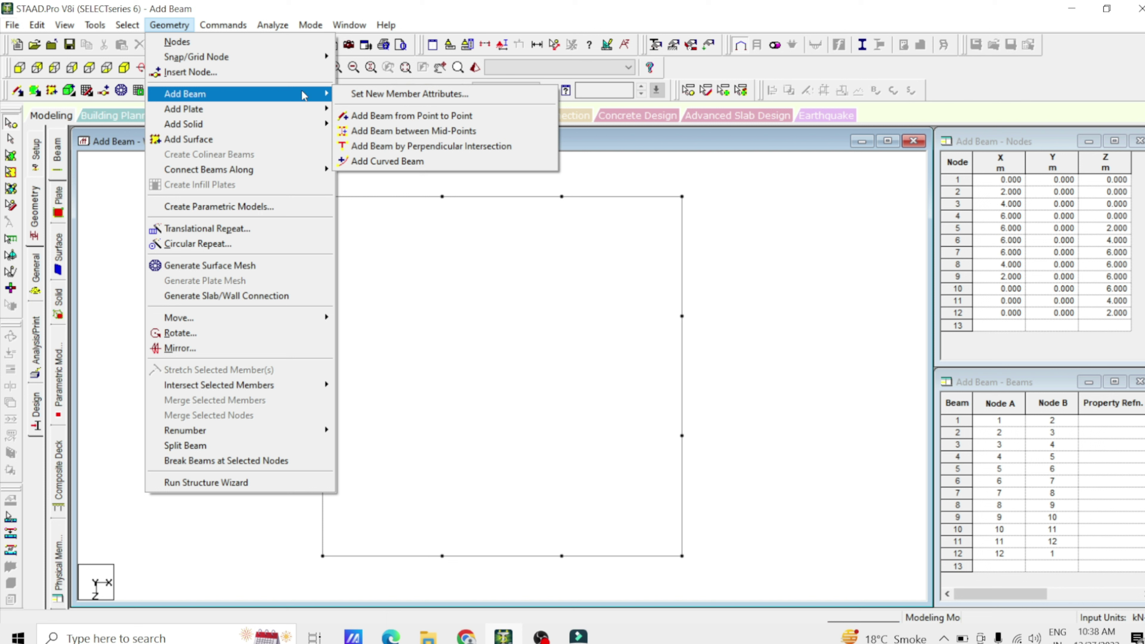
{"action": "left_click", "coordinate": [446, 118]}
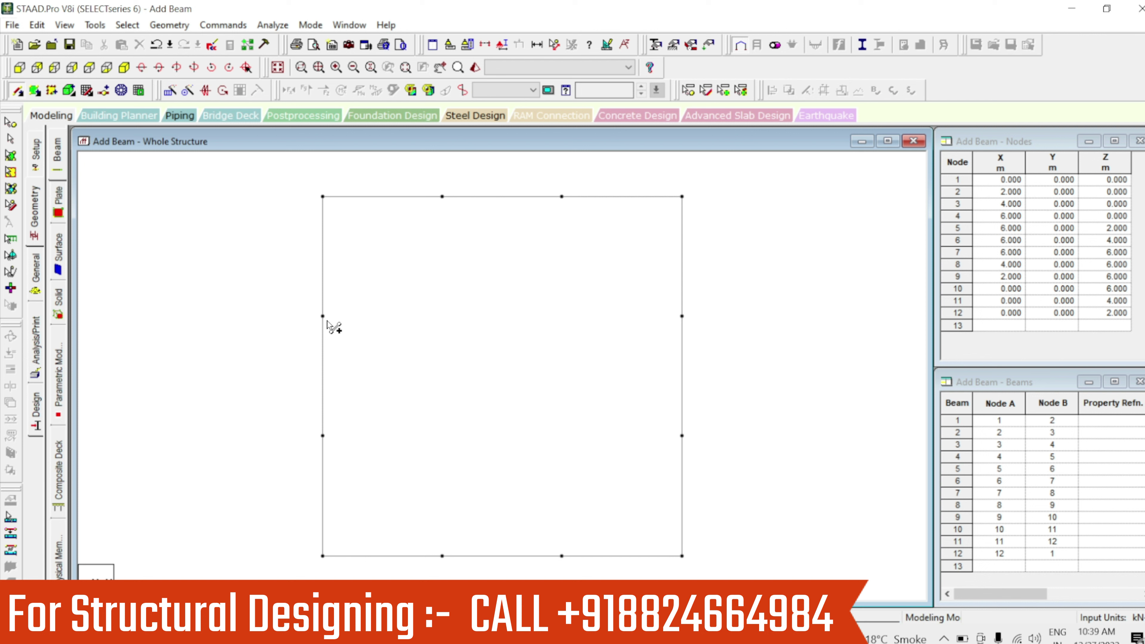
{"action": "key", "text": "shift+n"}
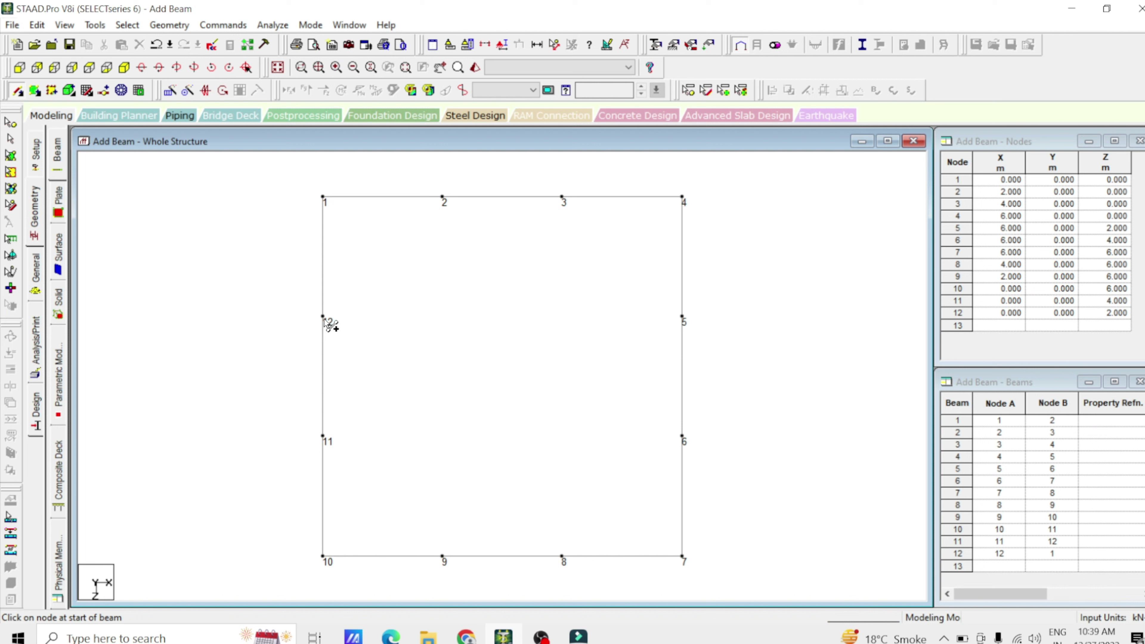
{"action": "left_click_drag", "start_coordinate": [326, 318], "coordinate": [684, 319]}
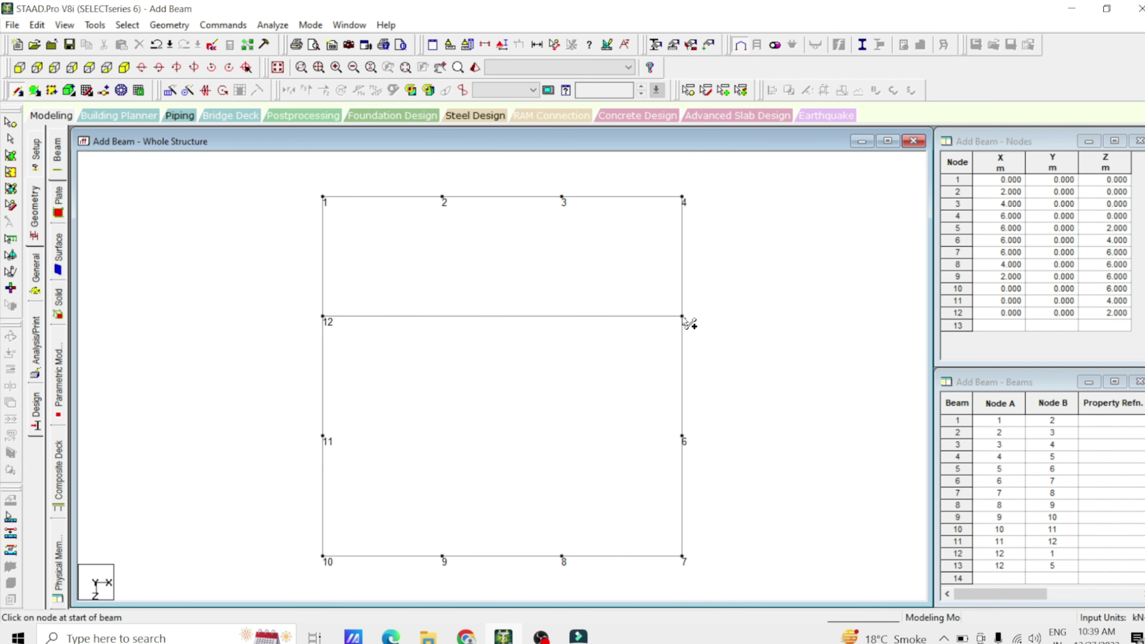
Step: Display the beam numbers and add beams between mid-points, joining beam 1 to beam 9 and beam 3 to beam 7
{"action": "left_click", "coordinate": [11, 139]}
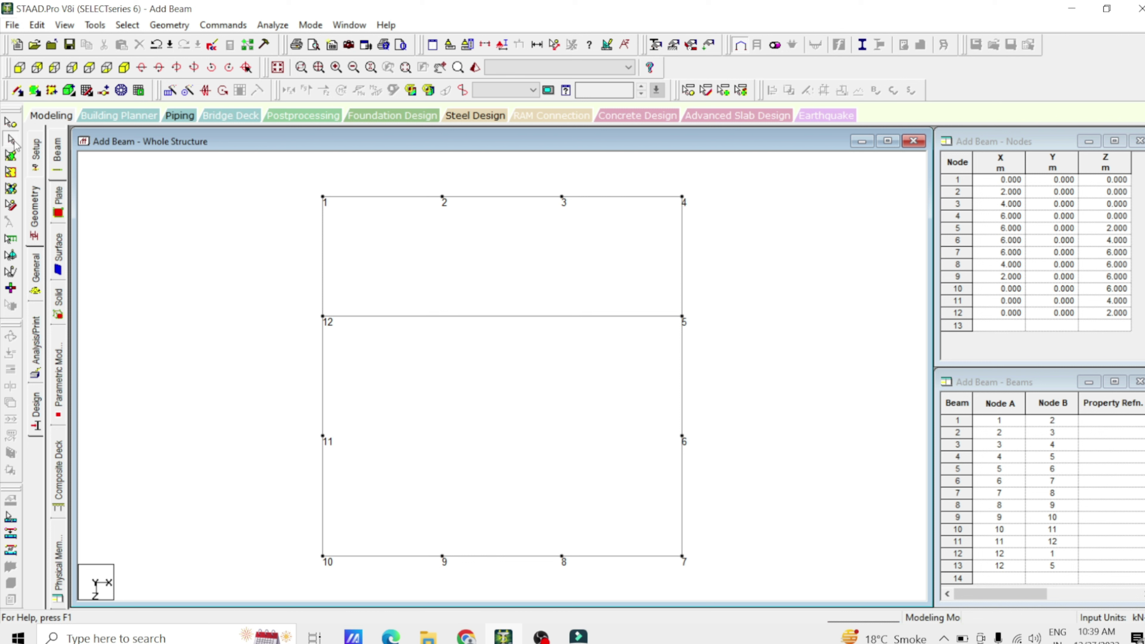
{"action": "left_click", "coordinate": [491, 317]}
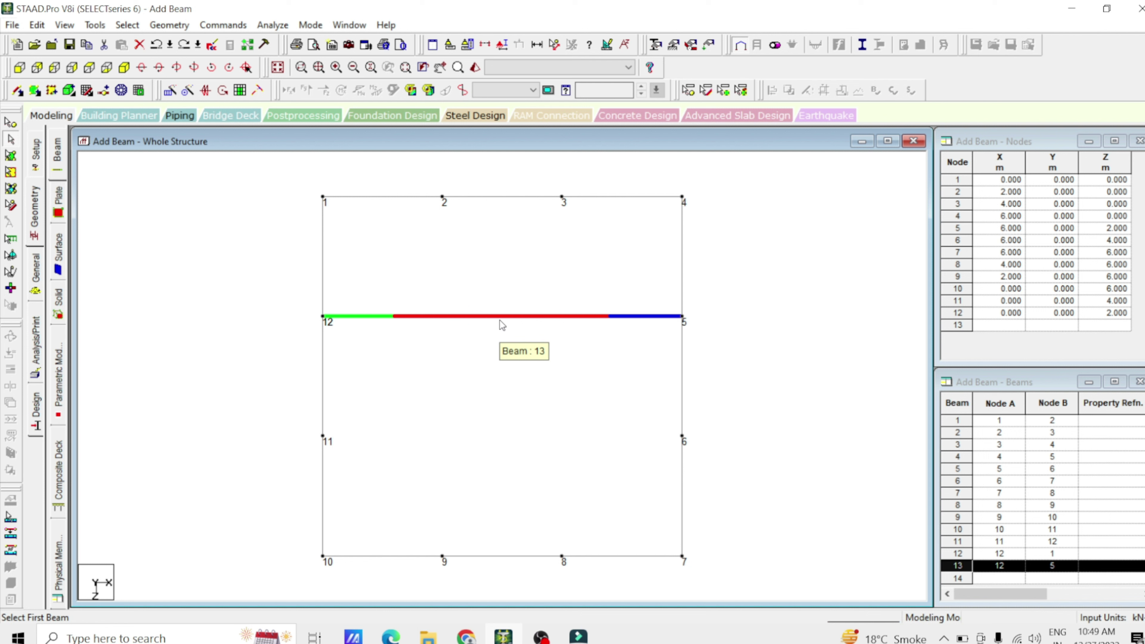
{"action": "left_click", "coordinate": [168, 26]}
{"action": "mouse_move", "coordinate": [195, 94]}
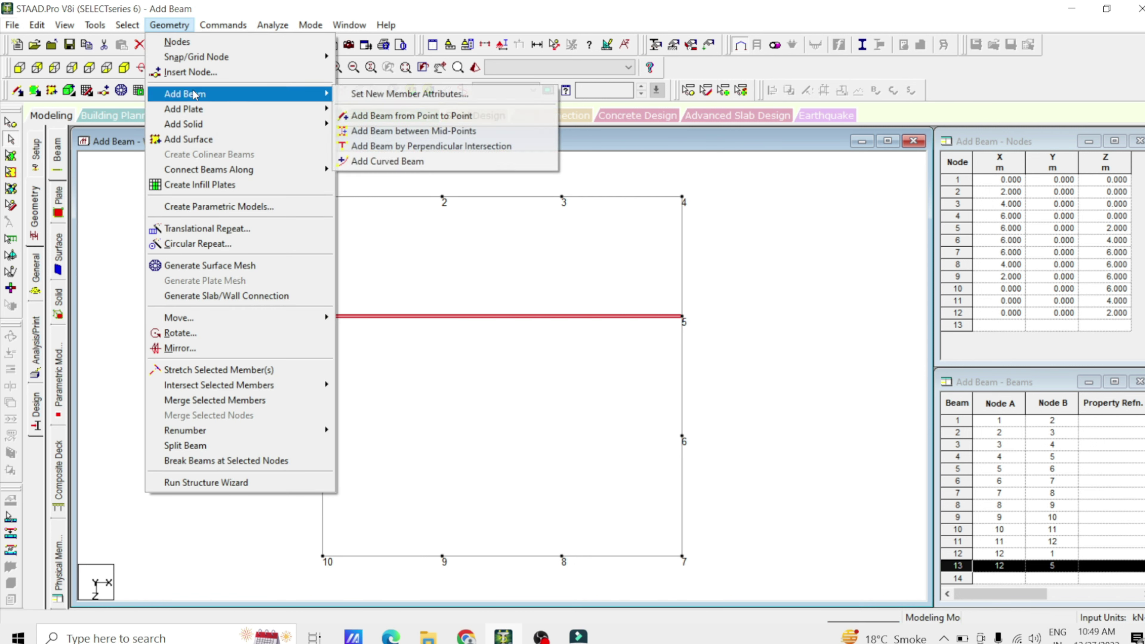
{"action": "left_click", "coordinate": [374, 130]}
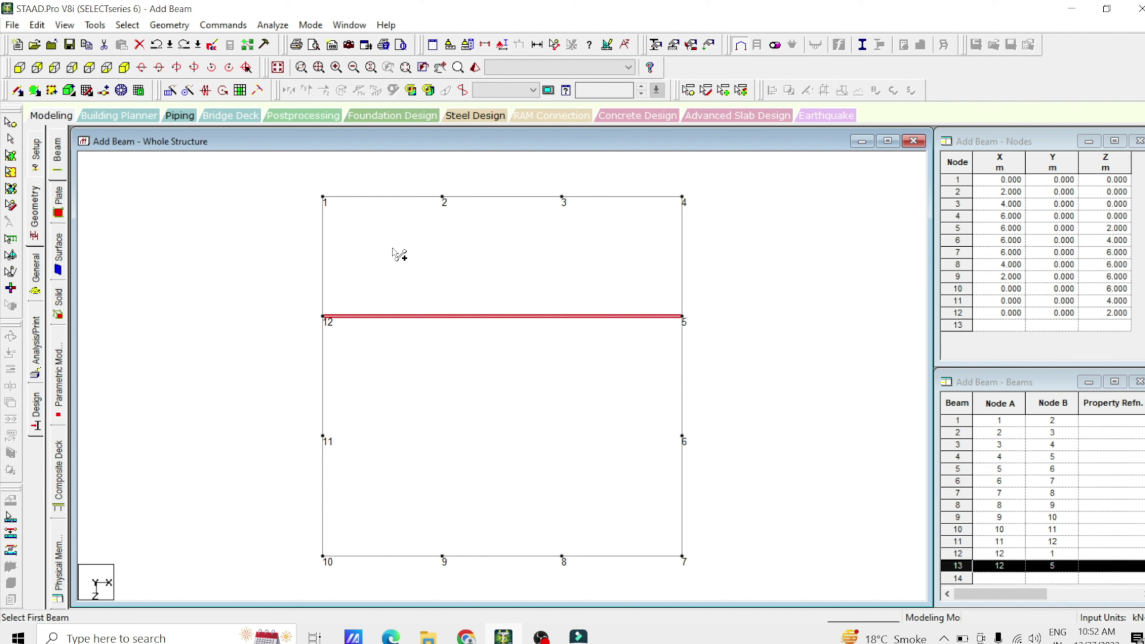
{"action": "key", "text": "shift+b"}
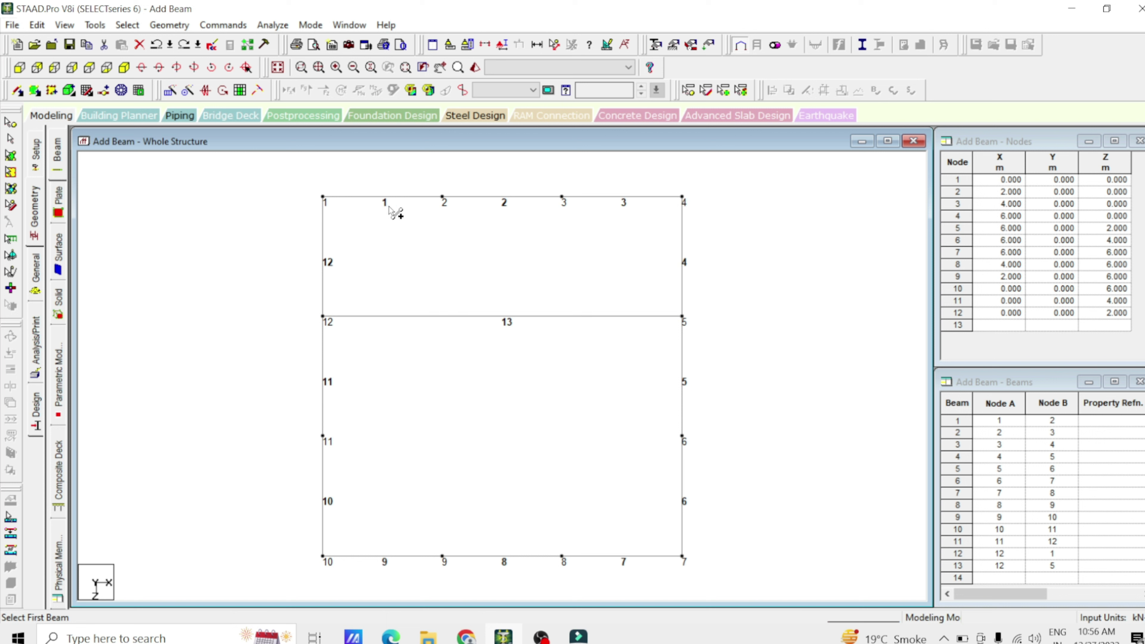
{"action": "left_click", "coordinate": [370, 200]}
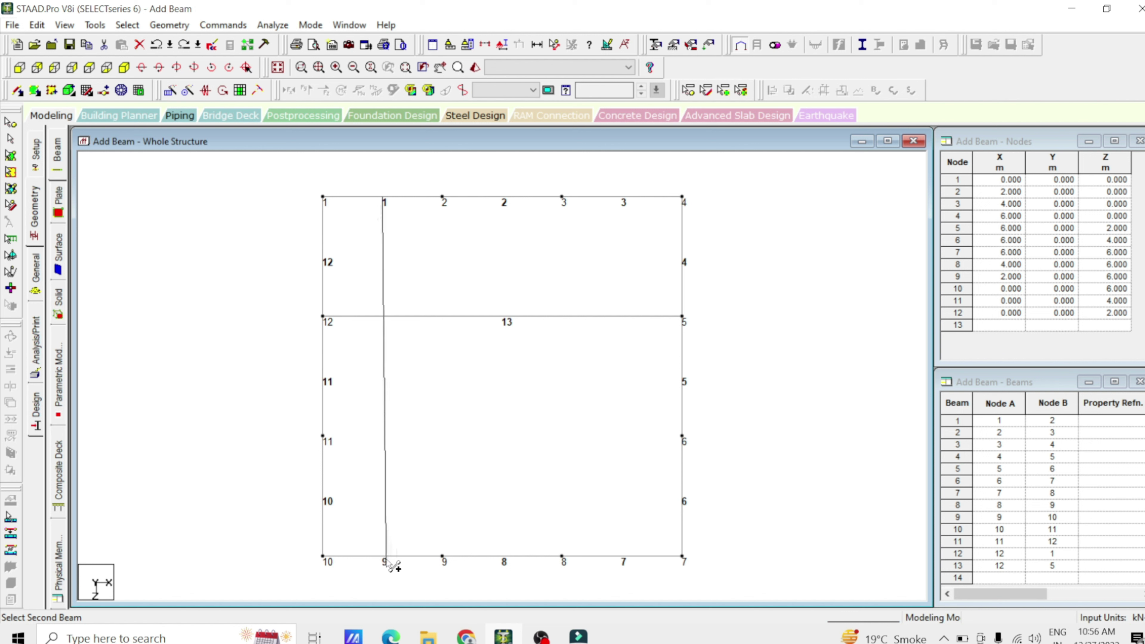
{"action": "left_click", "coordinate": [410, 559]}
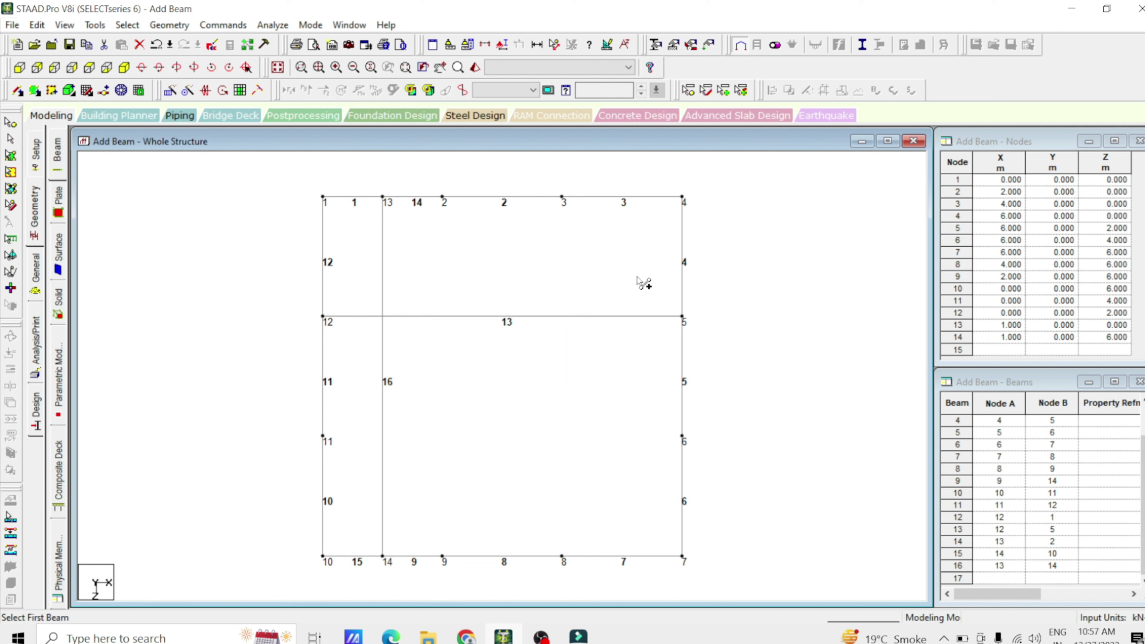
{"action": "left_click", "coordinate": [606, 197]}
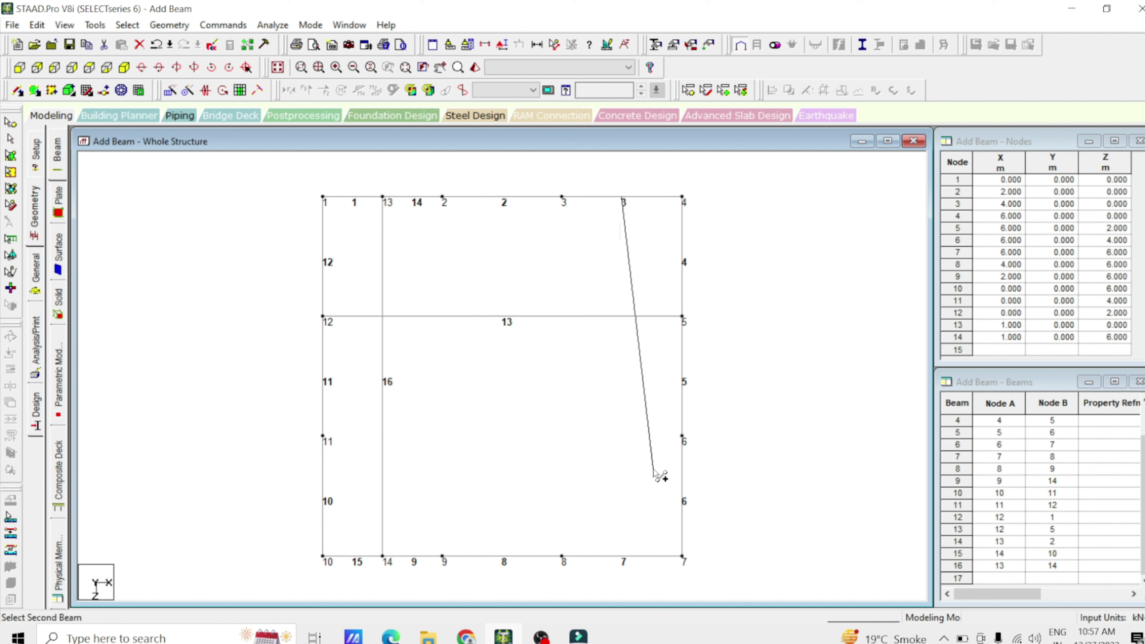
{"action": "left_click", "coordinate": [661, 560]}
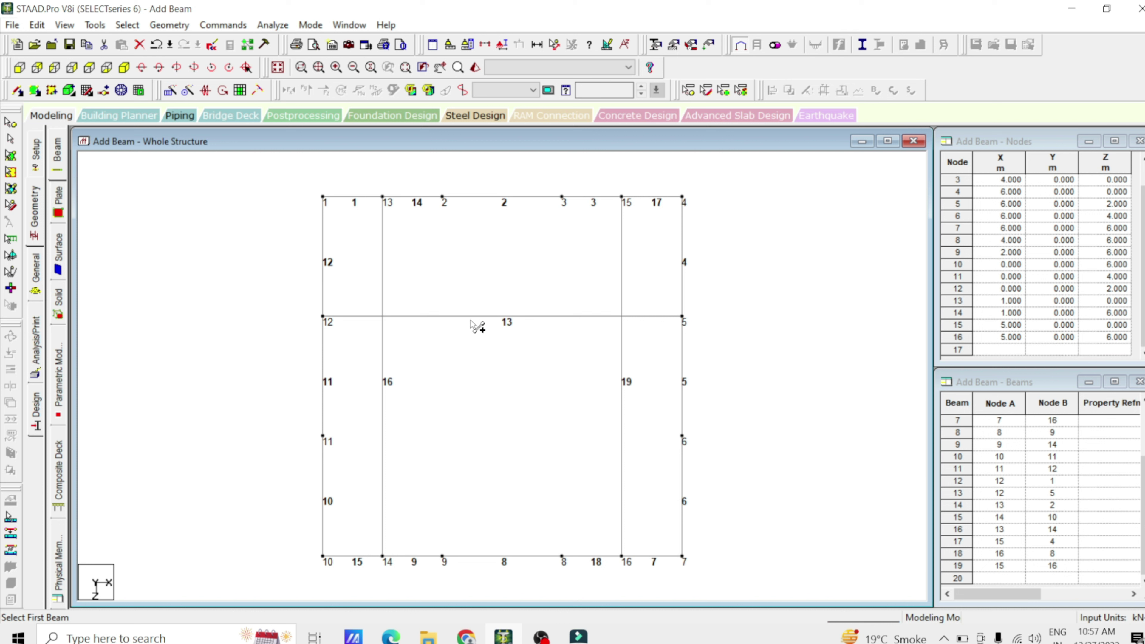
Step: Add a beam by perpendicular intersection from node 3 to beam 13
{"action": "left_click", "coordinate": [175, 28]}
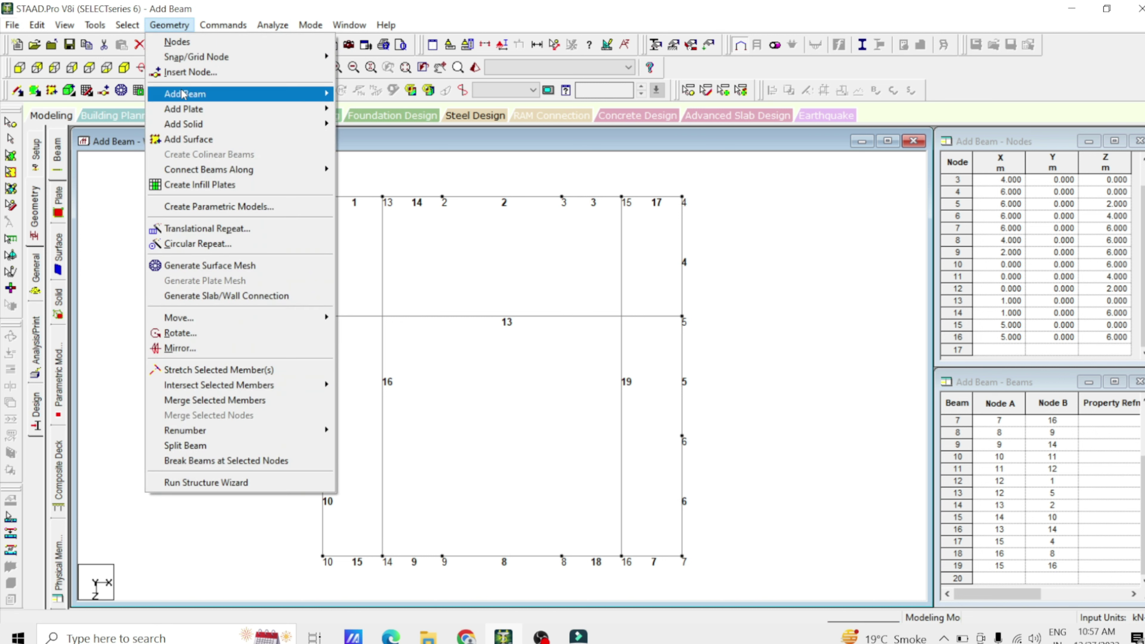
{"action": "mouse_move", "coordinate": [230, 101]}
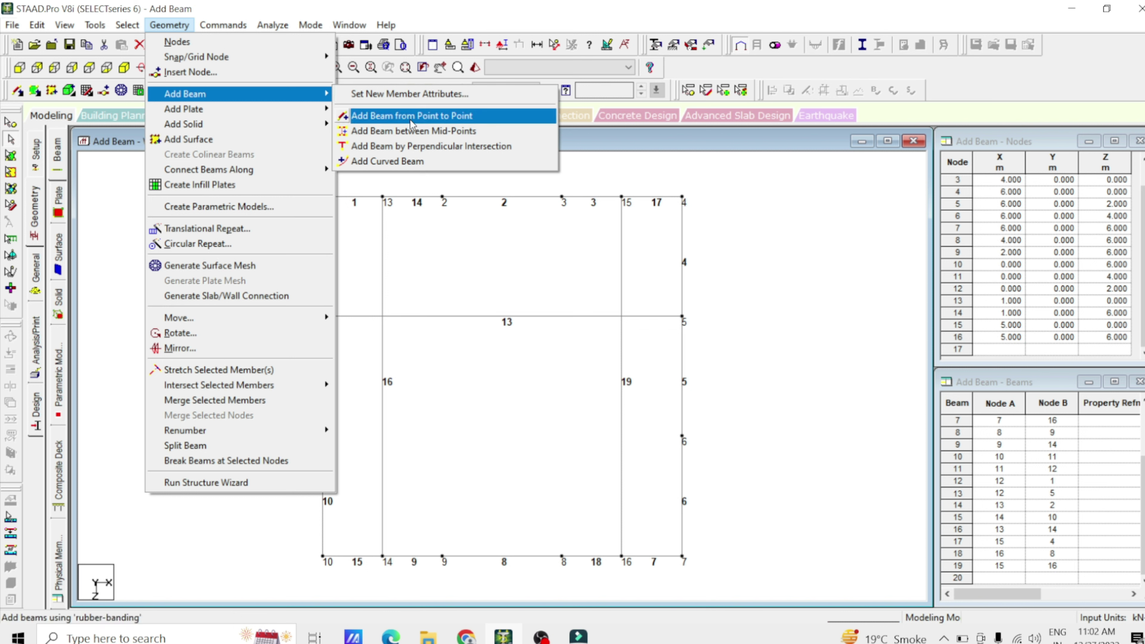
{"action": "left_click", "coordinate": [439, 147]}
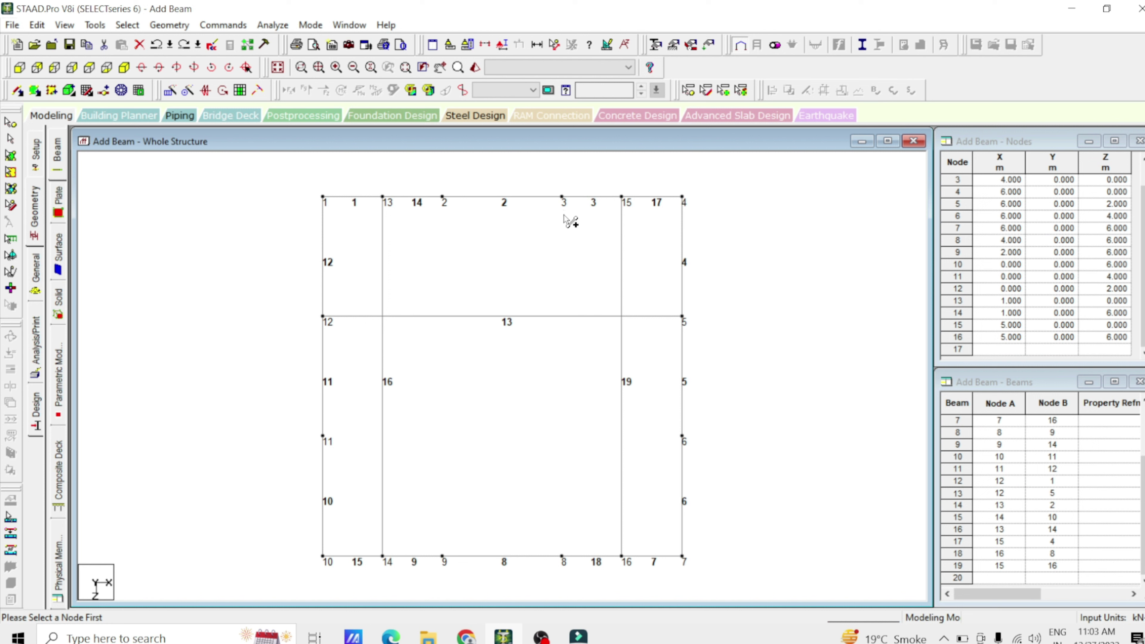
{"action": "left_click", "coordinate": [562, 198]}
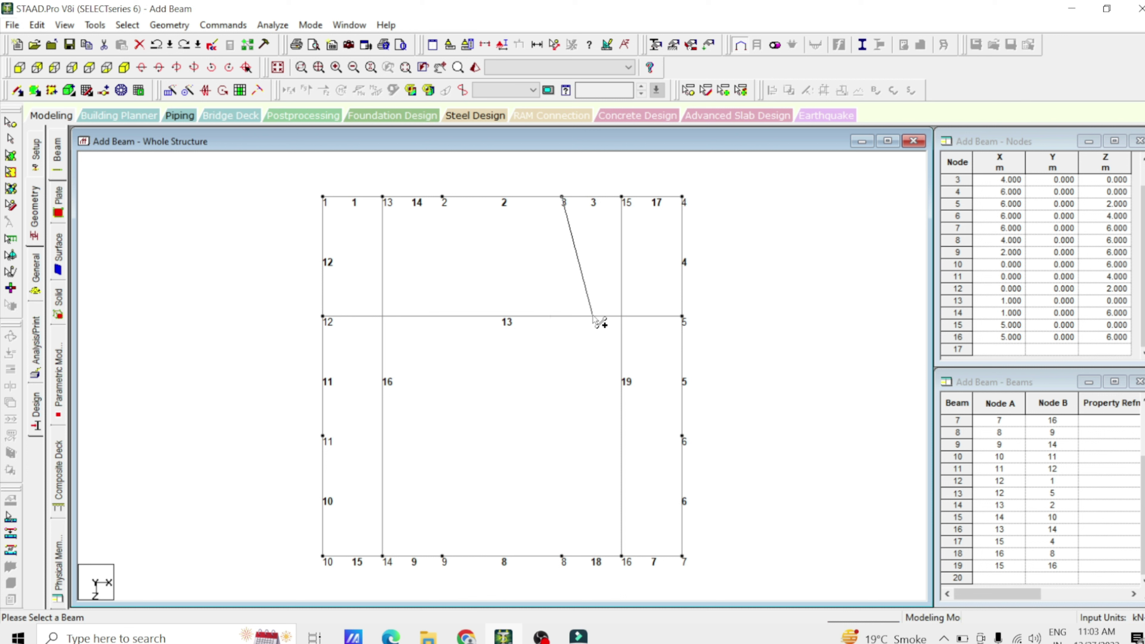
{"action": "left_click", "coordinate": [481, 317]}
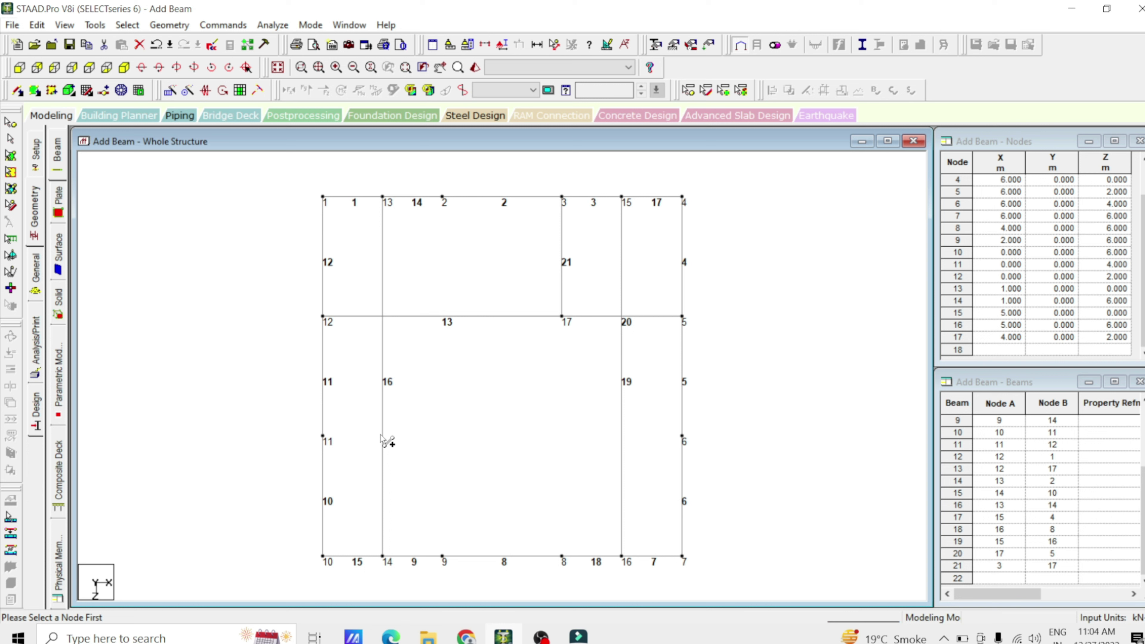
Step: Add another perpendicular intersection beam from node 11 to beam 16
{"action": "left_click", "coordinate": [325, 437]}
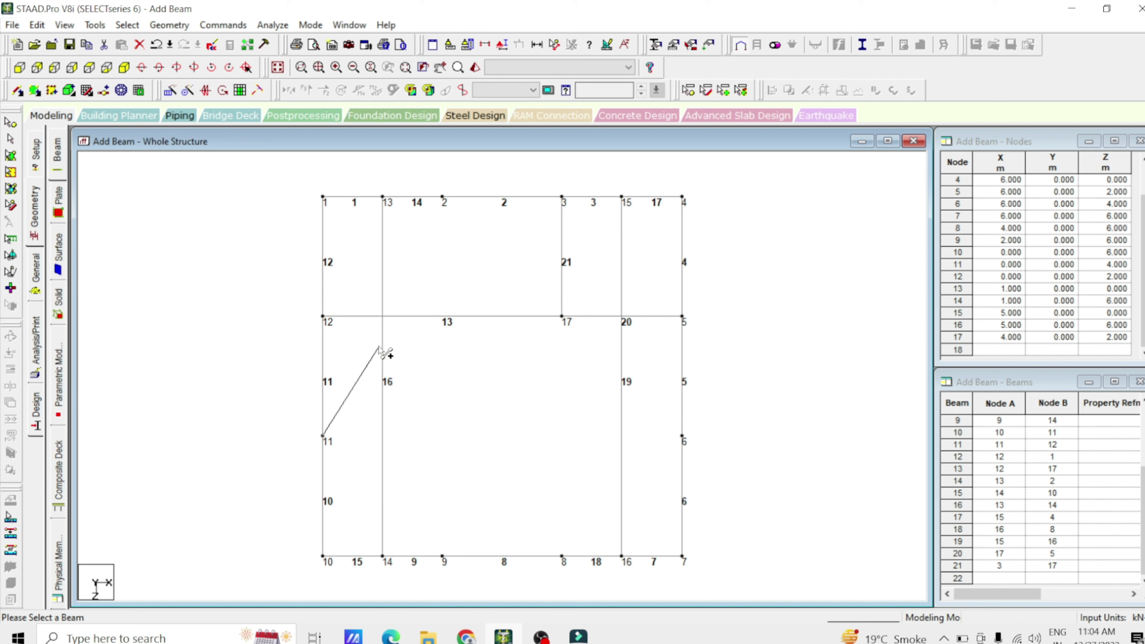
{"action": "key", "text": "Escape"}
{"action": "left_click", "coordinate": [324, 437]}
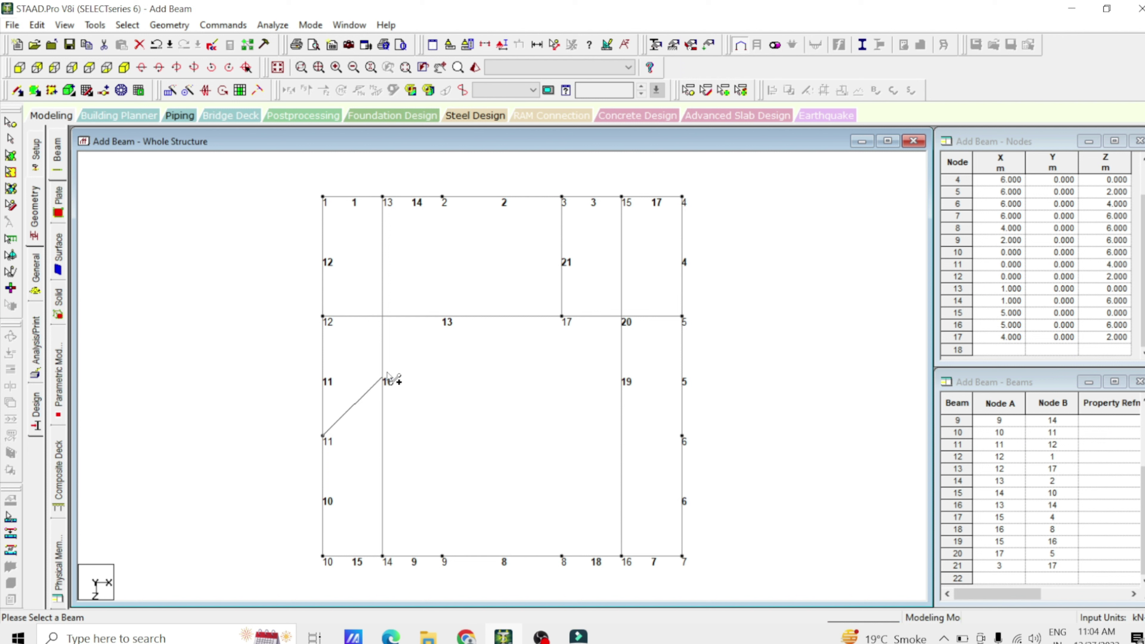
{"action": "left_click", "coordinate": [384, 287]}
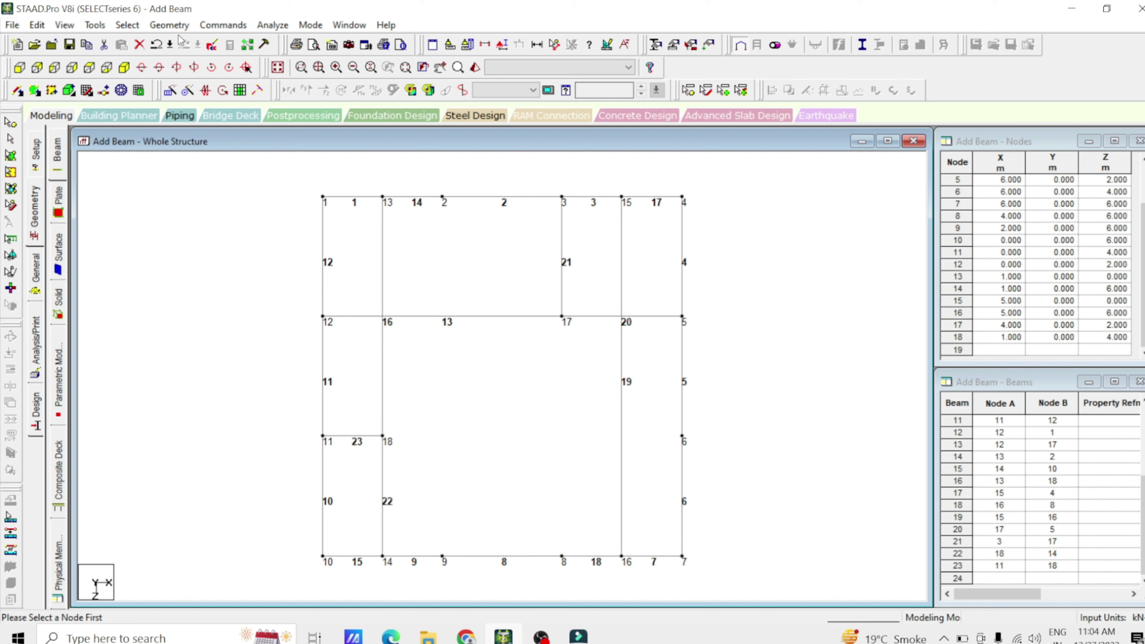
Step: Add a curved beam from node 1 to node 13 with a 1 m radius of curvature and set its gamma angle
{"action": "left_click", "coordinate": [172, 24]}
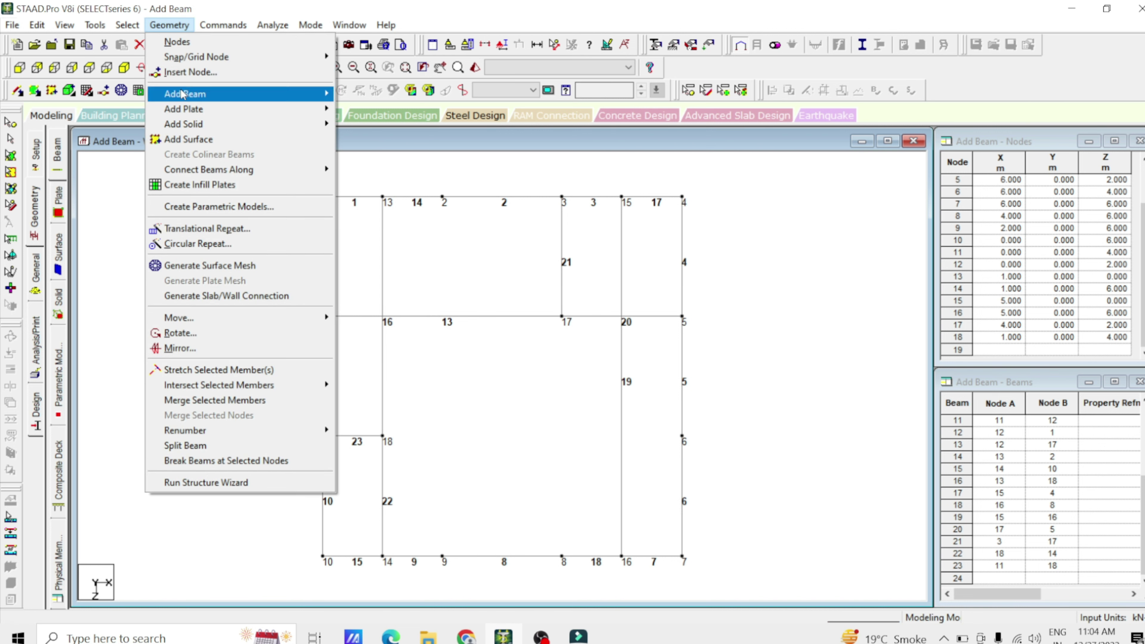
{"action": "mouse_move", "coordinate": [183, 94]}
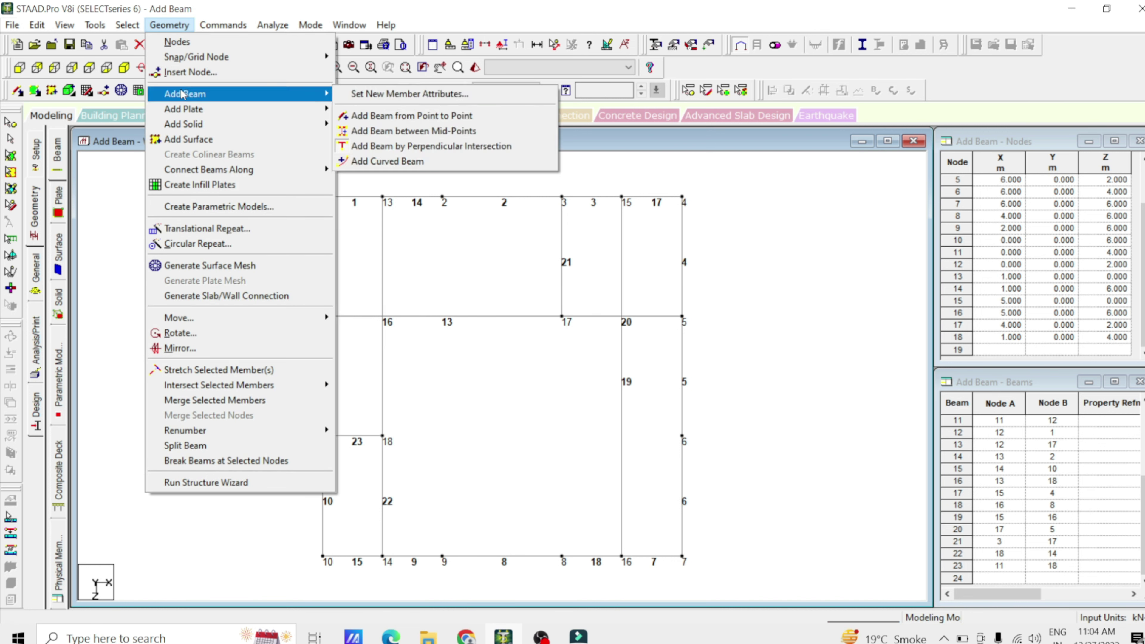
{"action": "left_click", "coordinate": [376, 162]}
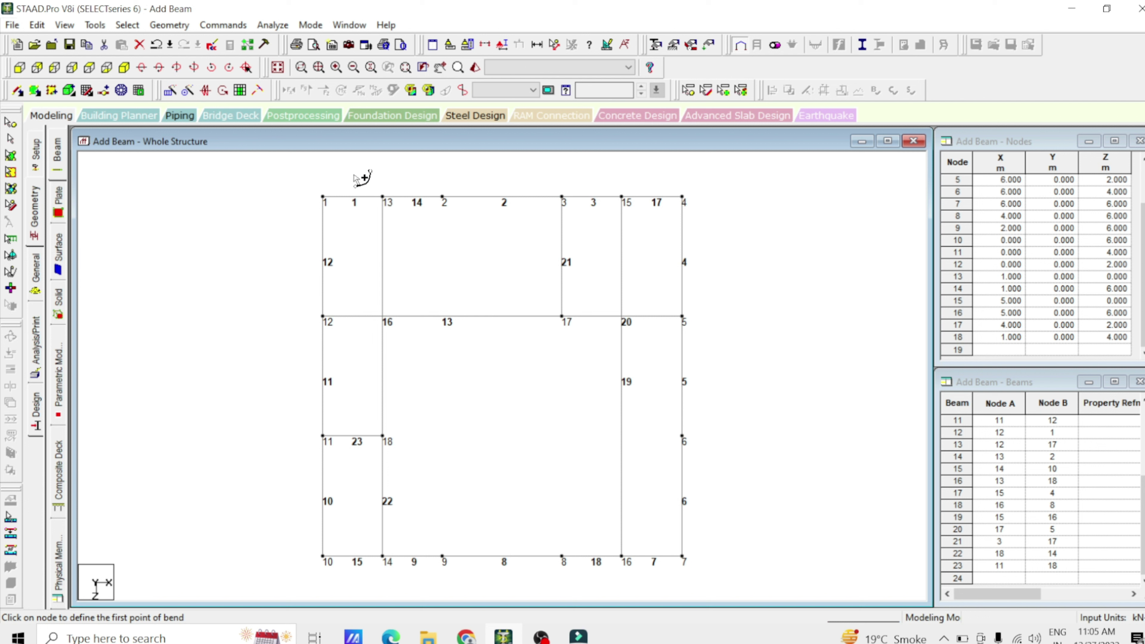
{"action": "left_click", "coordinate": [322, 197]}
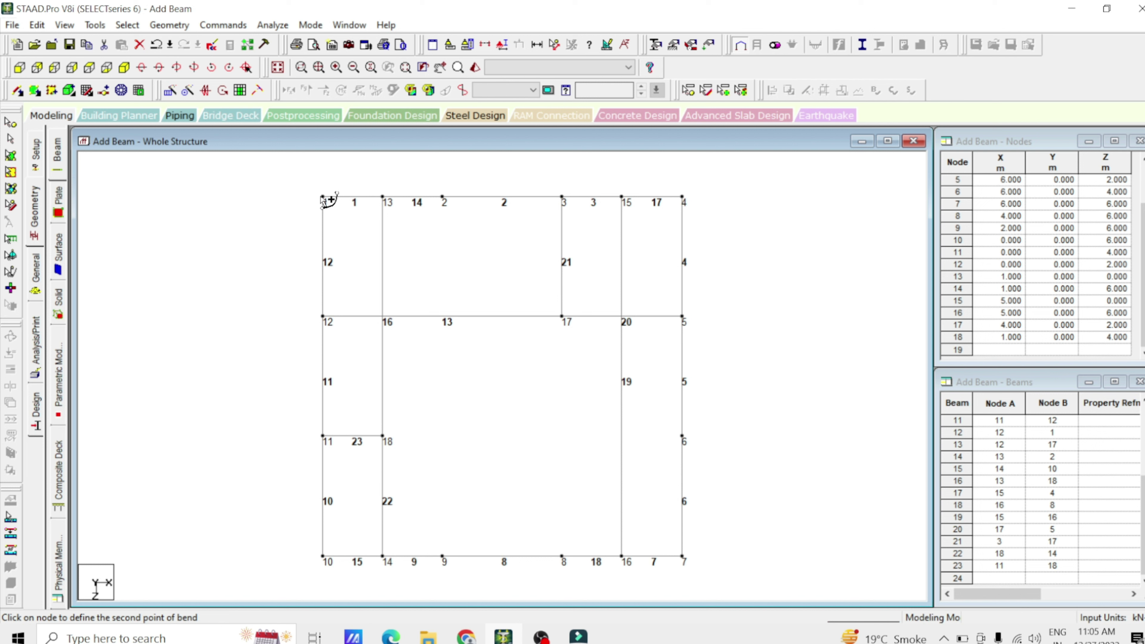
{"action": "left_click", "coordinate": [383, 197]}
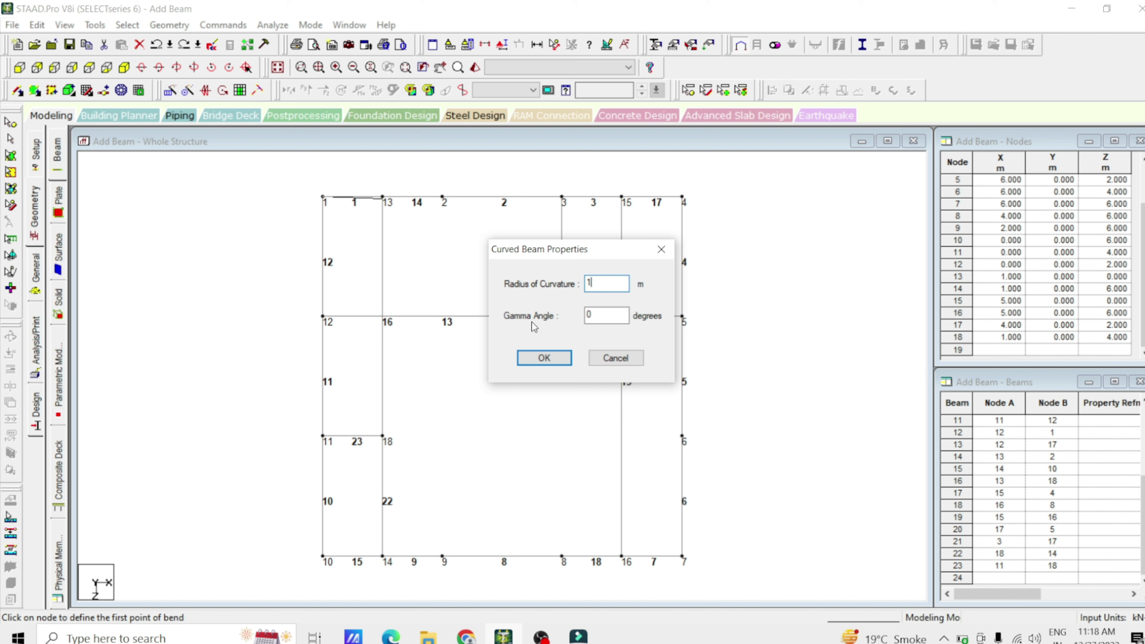
{"action": "double_click", "coordinate": [586, 317]}
{"action": "left_click", "coordinate": [534, 359]}
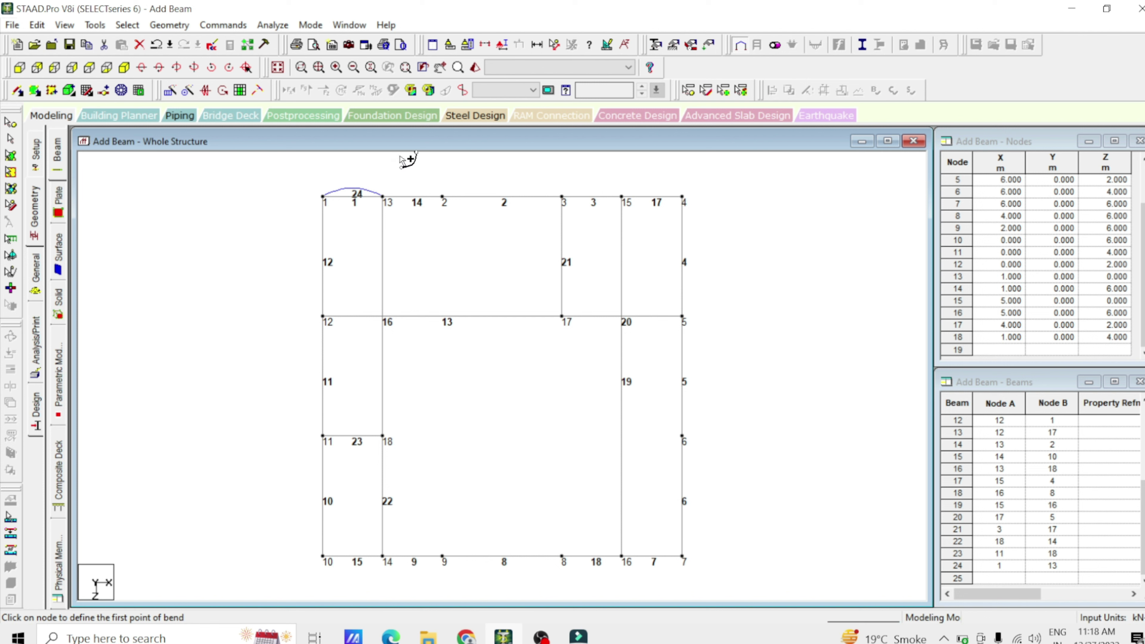
{"action": "left_click", "coordinate": [168, 28]}
{"action": "mouse_move", "coordinate": [275, 94]}
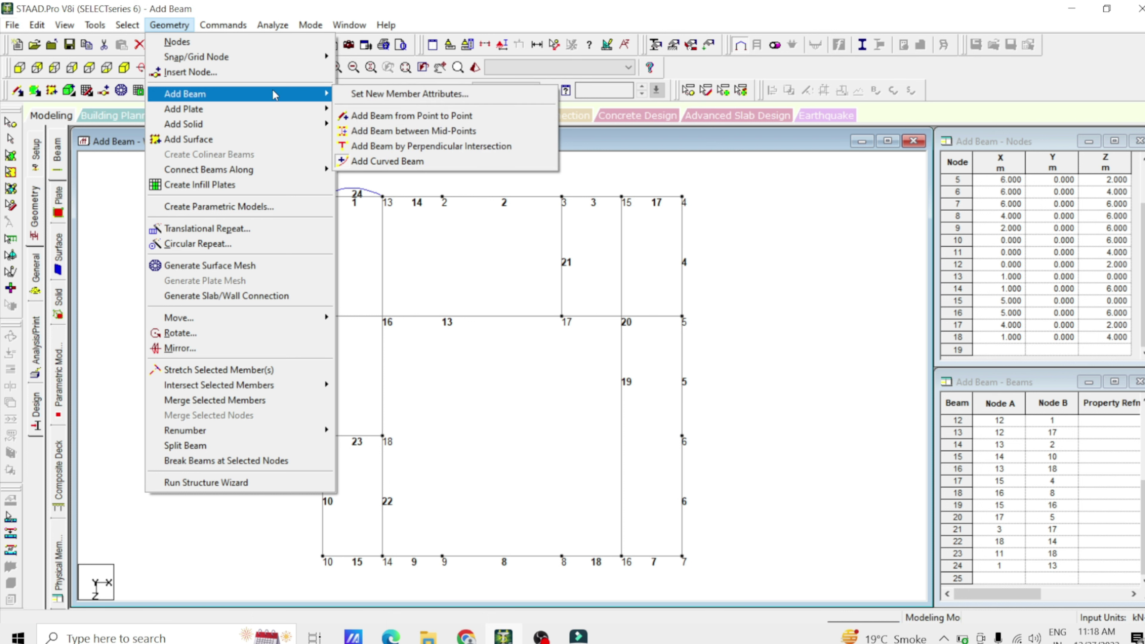
{"action": "left_click", "coordinate": [314, 135]}
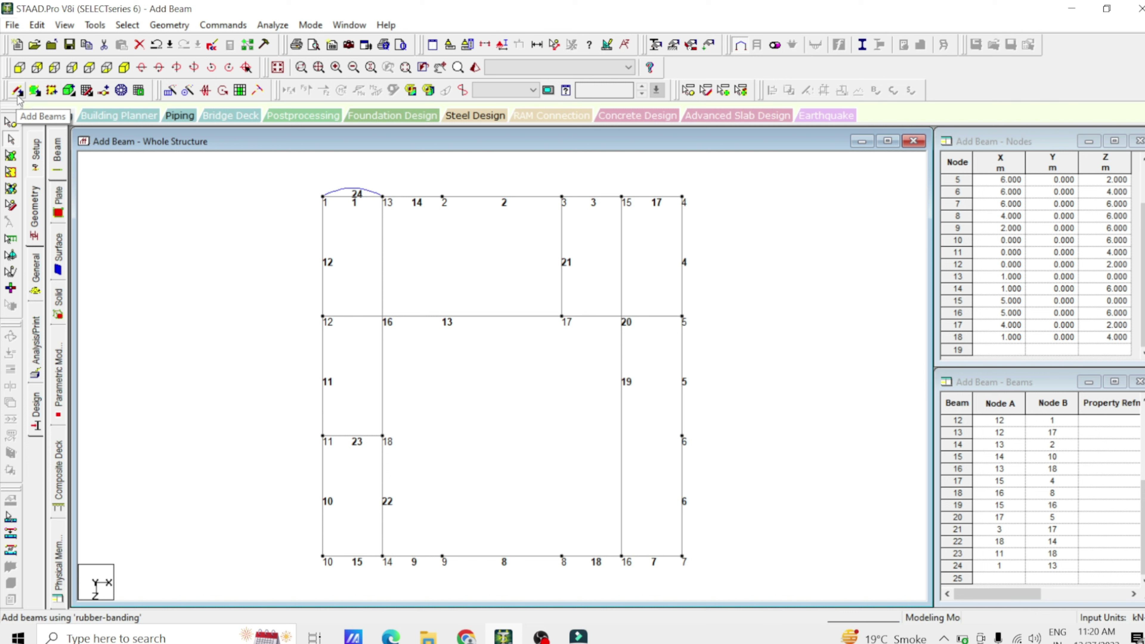
{"action": "left_click", "coordinate": [18, 96]}
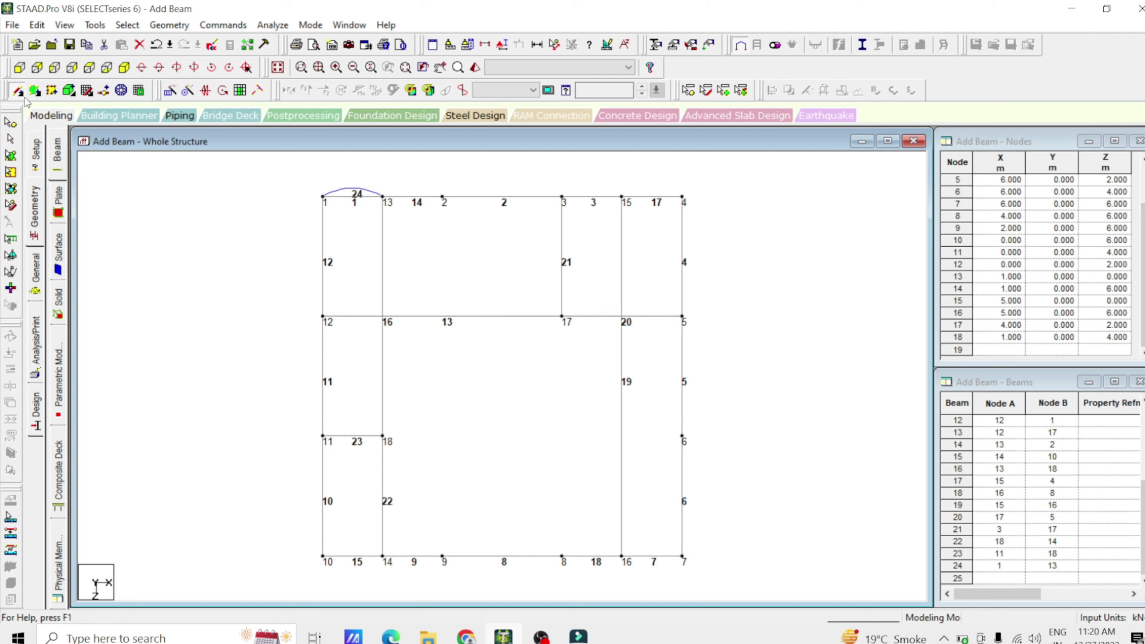
{"action": "left_click", "coordinate": [18, 92]}
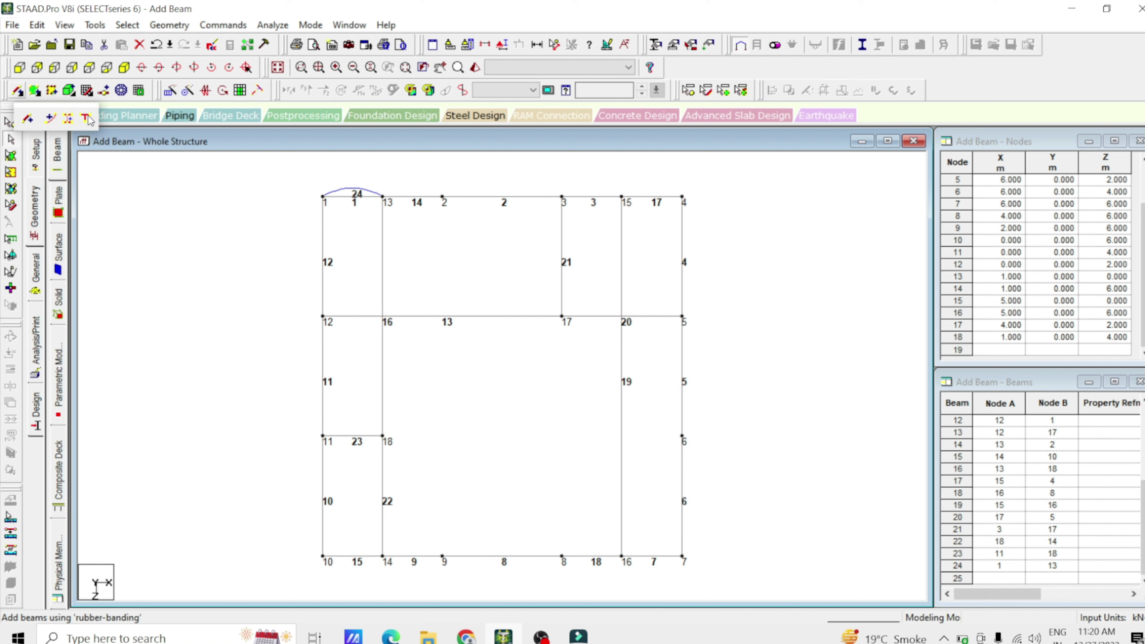
{"action": "left_click", "coordinate": [32, 120]}
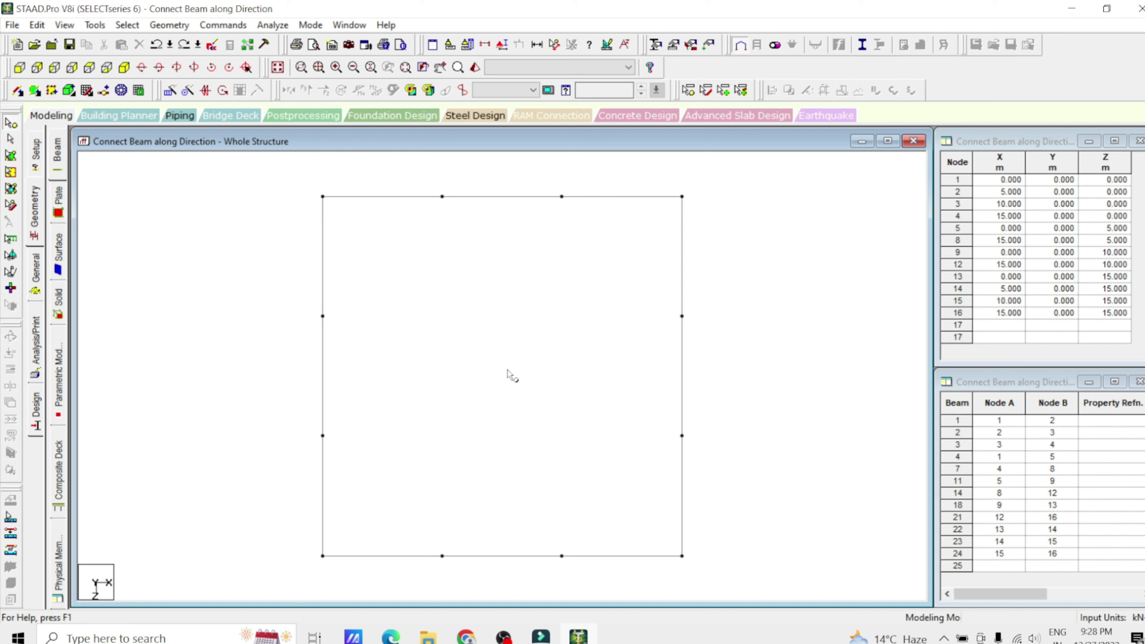
Step: Try adding point-to-point beams from node 5 to node 8 and from node 12 to node 9, and undo both
{"action": "left_click", "coordinate": [18, 93]}
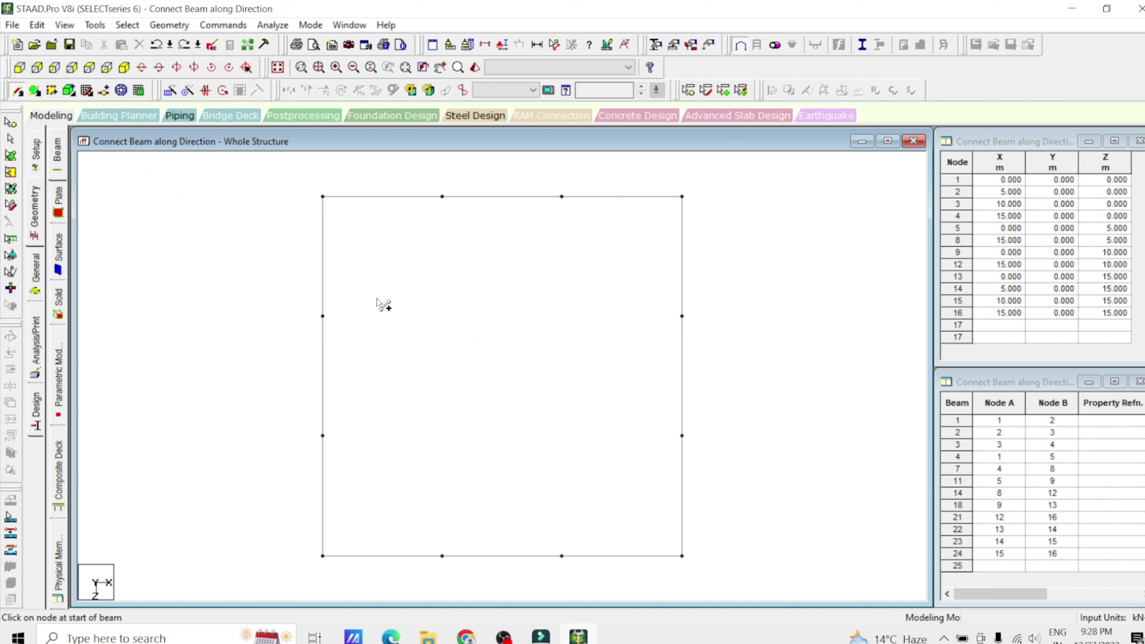
{"action": "left_click_drag", "start_coordinate": [323, 315], "coordinate": [682, 316]}
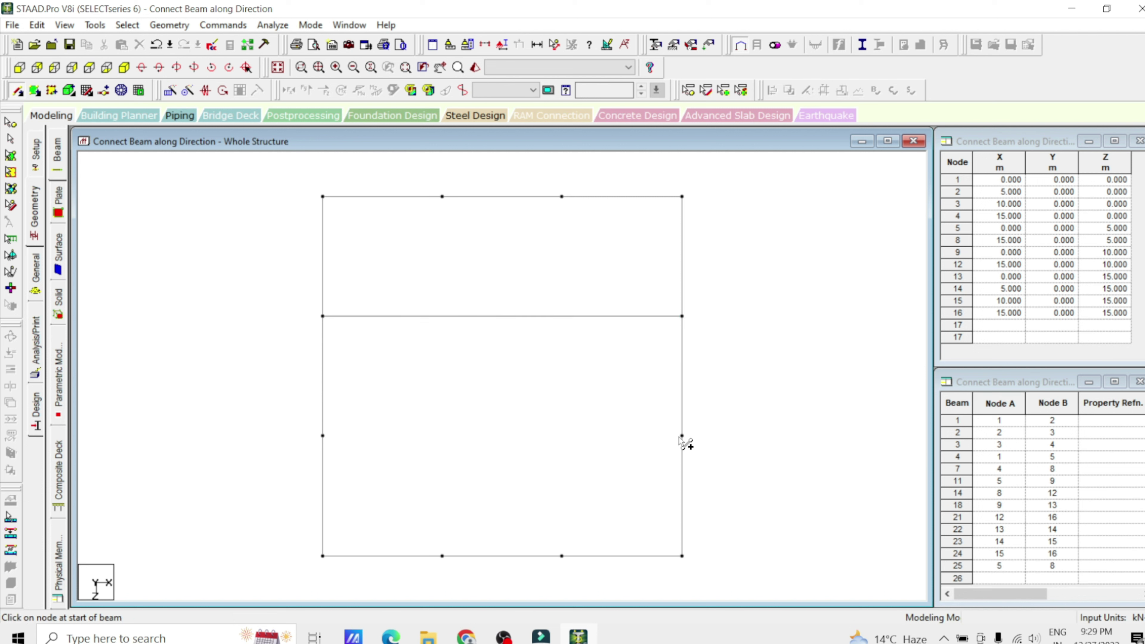
{"action": "left_click_drag", "start_coordinate": [681, 436], "coordinate": [323, 436]}
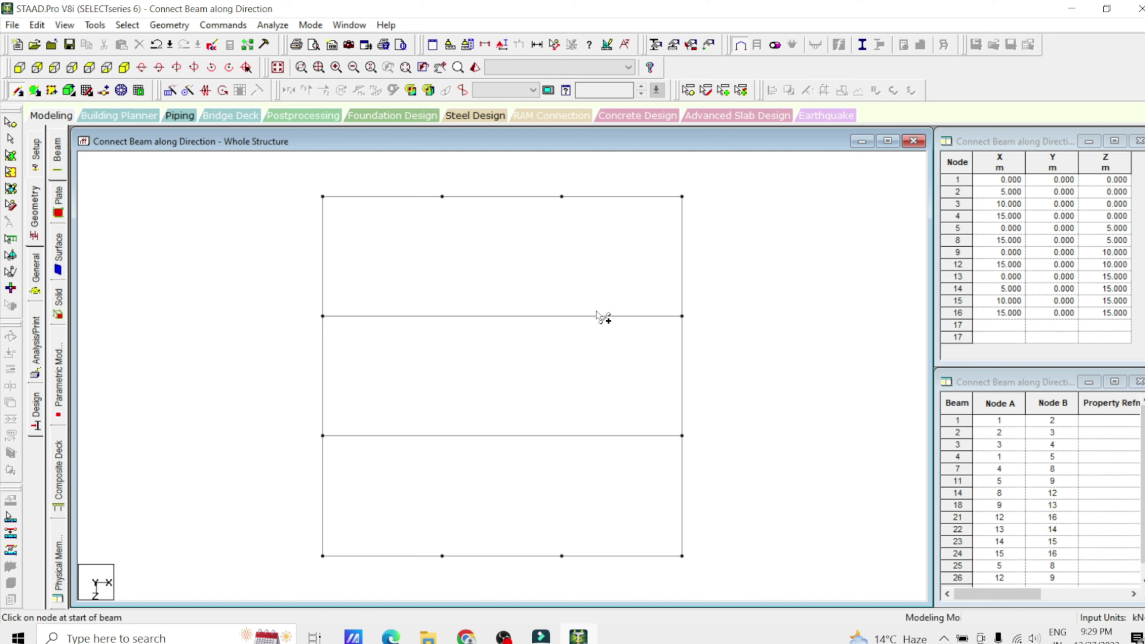
{"action": "key", "text": "ctrl+z"}
{"action": "key", "text": "ctrl+z"}
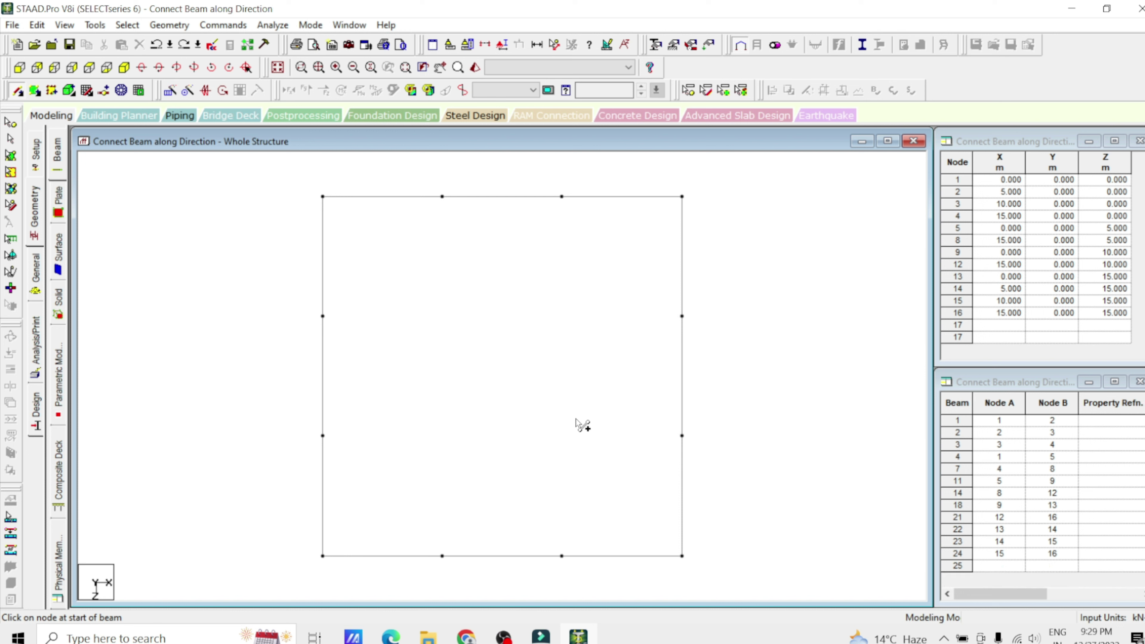
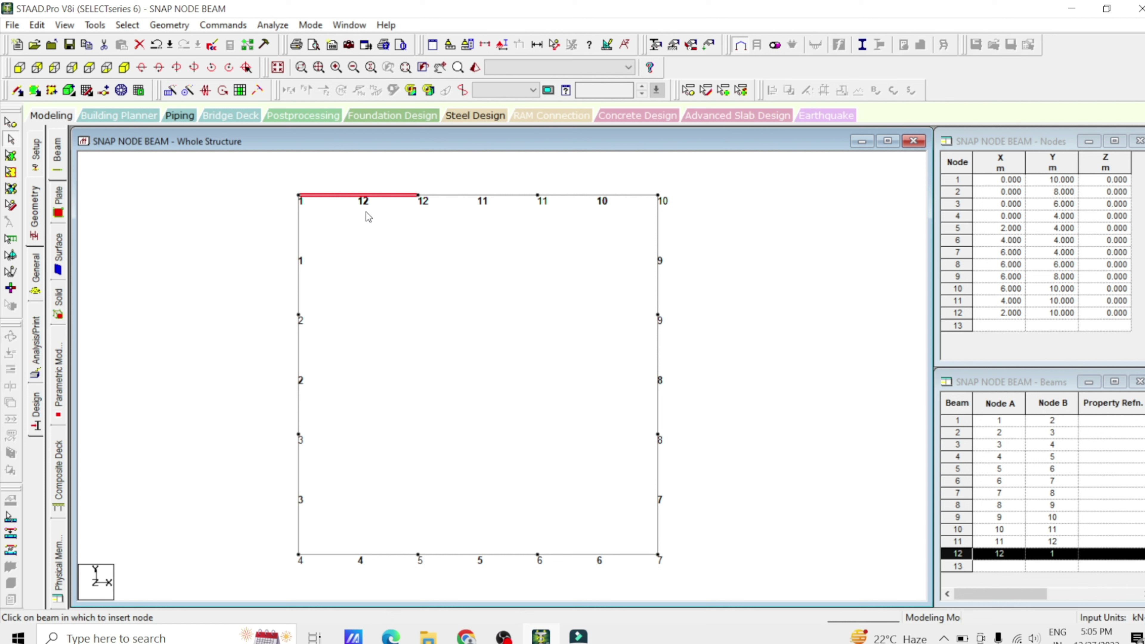
Step: Insert a node into beam 12 at a distance of 0.5 m from node 12
{"action": "left_click", "coordinate": [169, 26]}
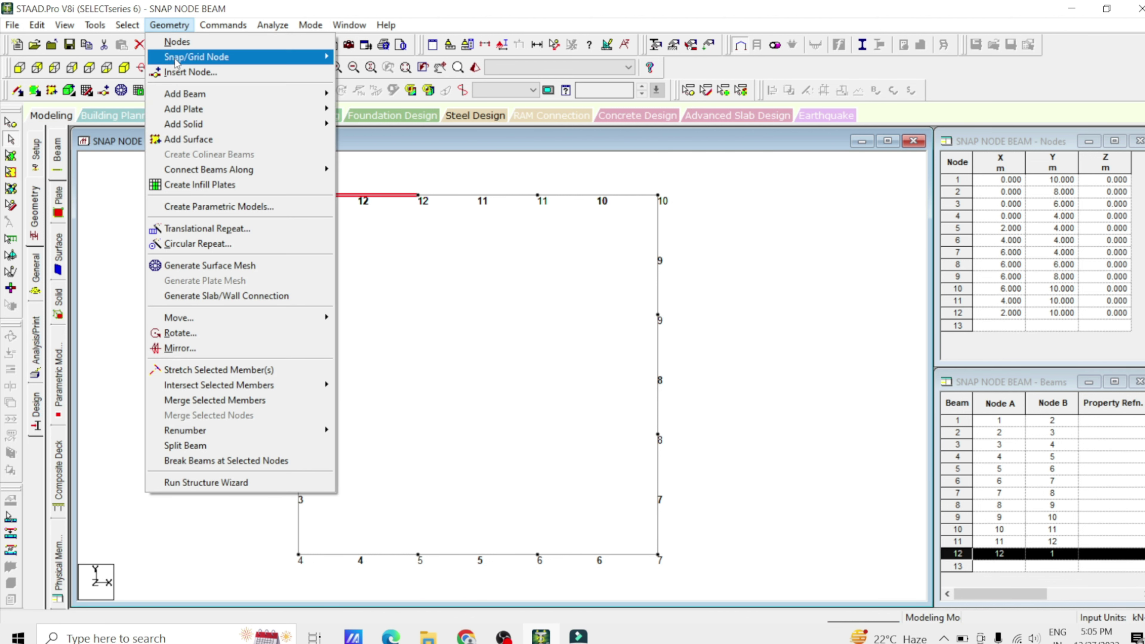
{"action": "left_click", "coordinate": [177, 73]}
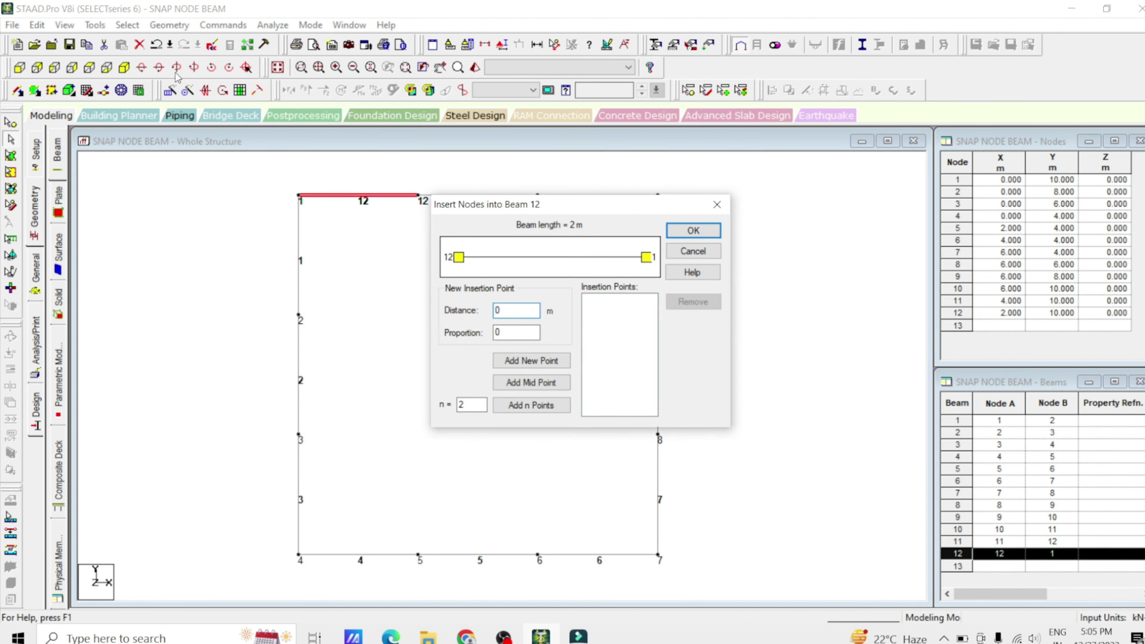
{"action": "left_click_drag", "start_coordinate": [483, 211], "coordinate": [681, 173]}
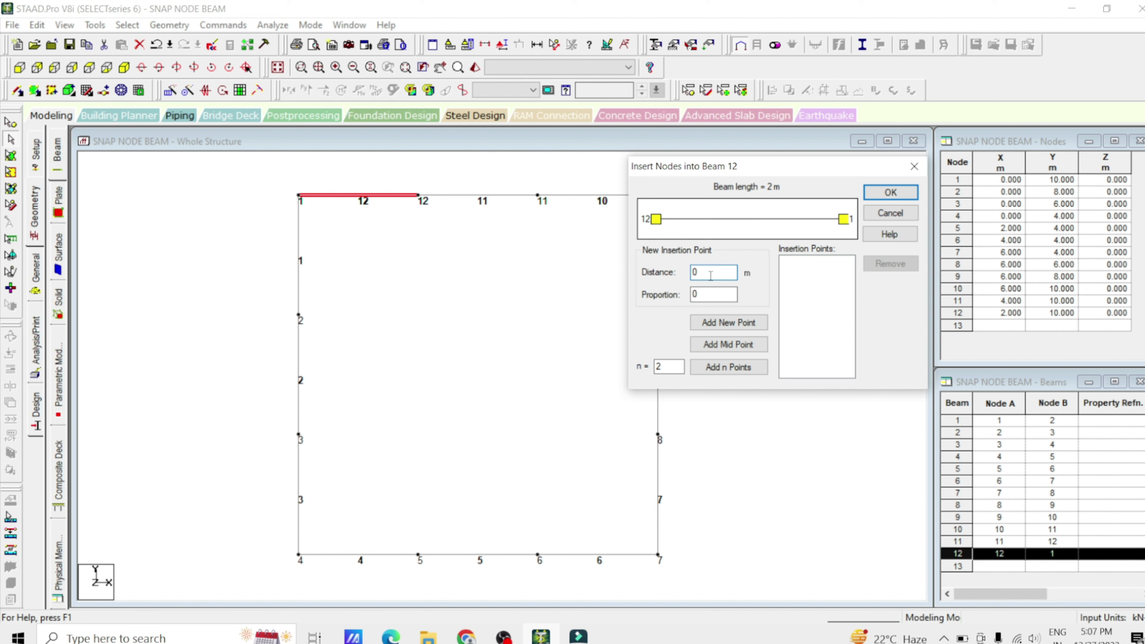
{"action": "type", "text": ".5"}
{"action": "left_click", "coordinate": [716, 329]}
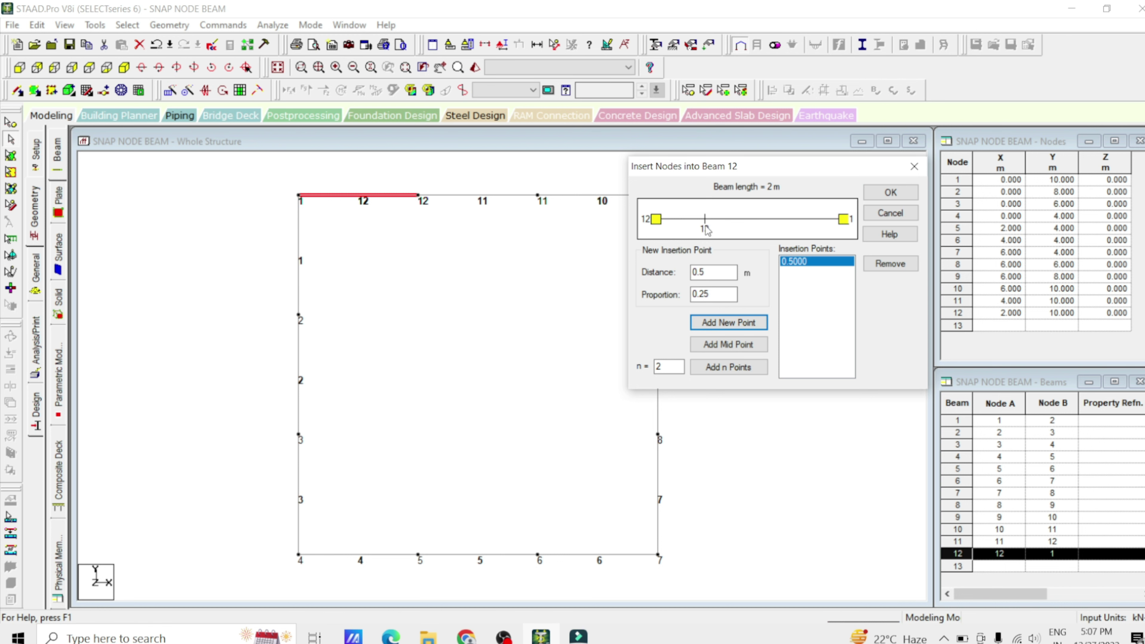
{"action": "left_click", "coordinate": [889, 193]}
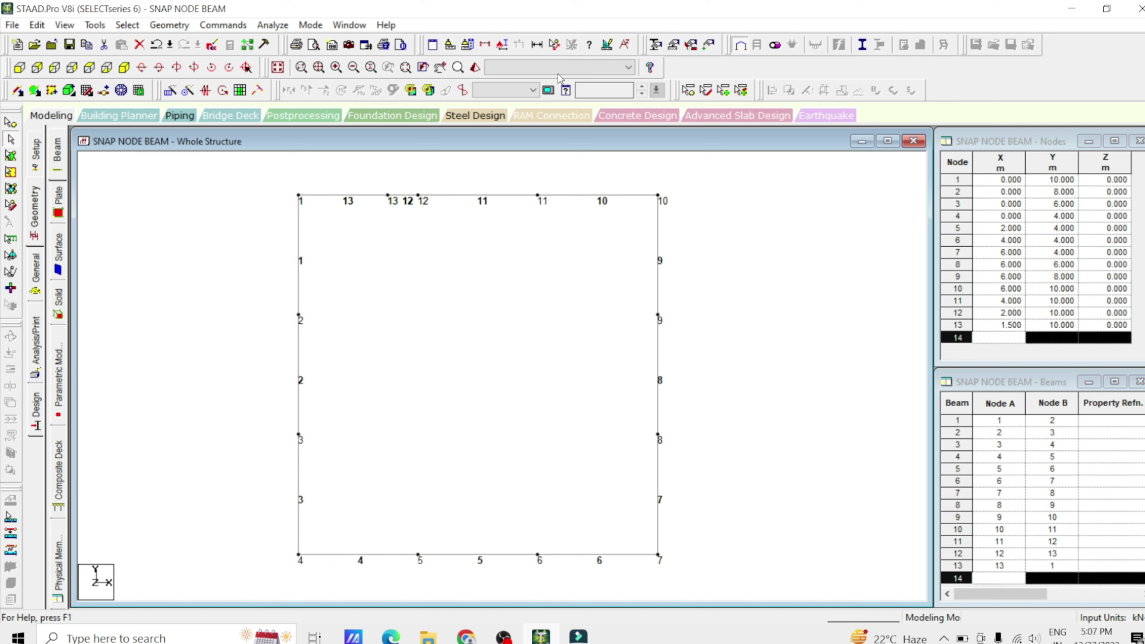
Step: Measure the distance between nodes 12 and 13, and clear the displayed dimension
{"action": "left_click", "coordinate": [554, 44]}
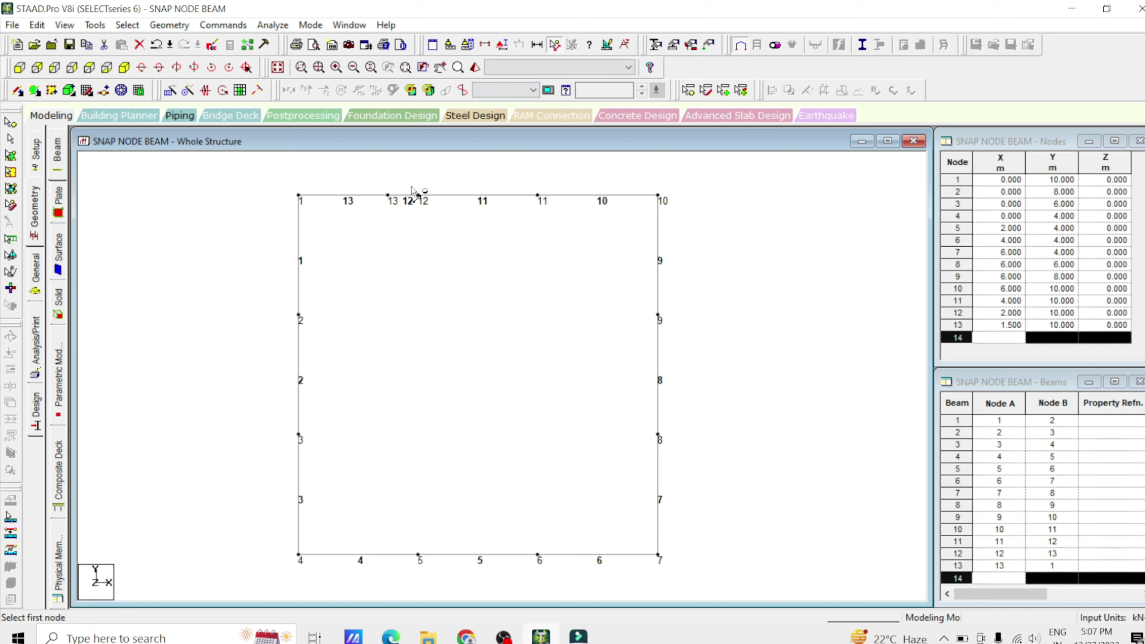
{"action": "left_click", "coordinate": [418, 195]}
{"action": "left_click", "coordinate": [388, 195]}
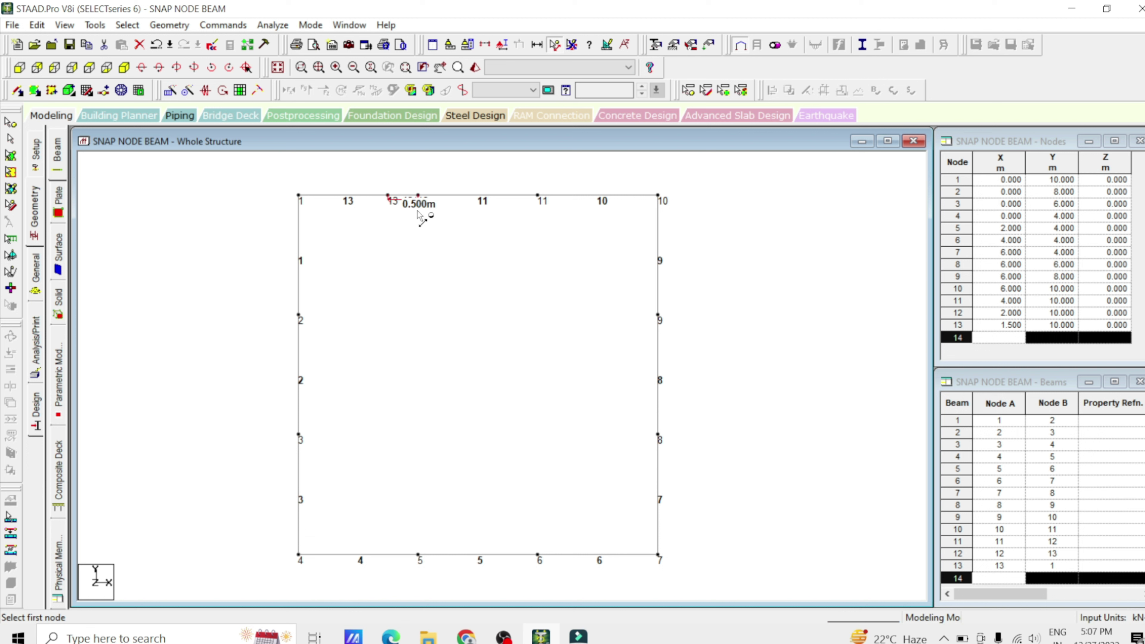
{"action": "left_click", "coordinate": [572, 44]}
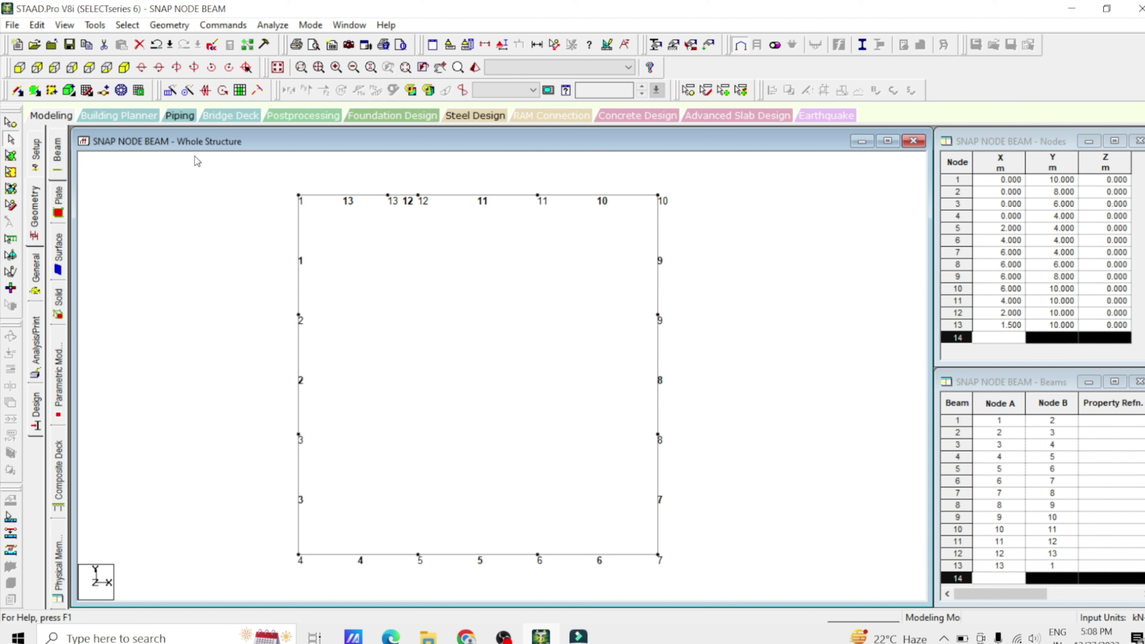
Step: Open node insertion for beam 9, add a midpoint to the insertion points, and remove it again
{"action": "left_click", "coordinate": [104, 91]}
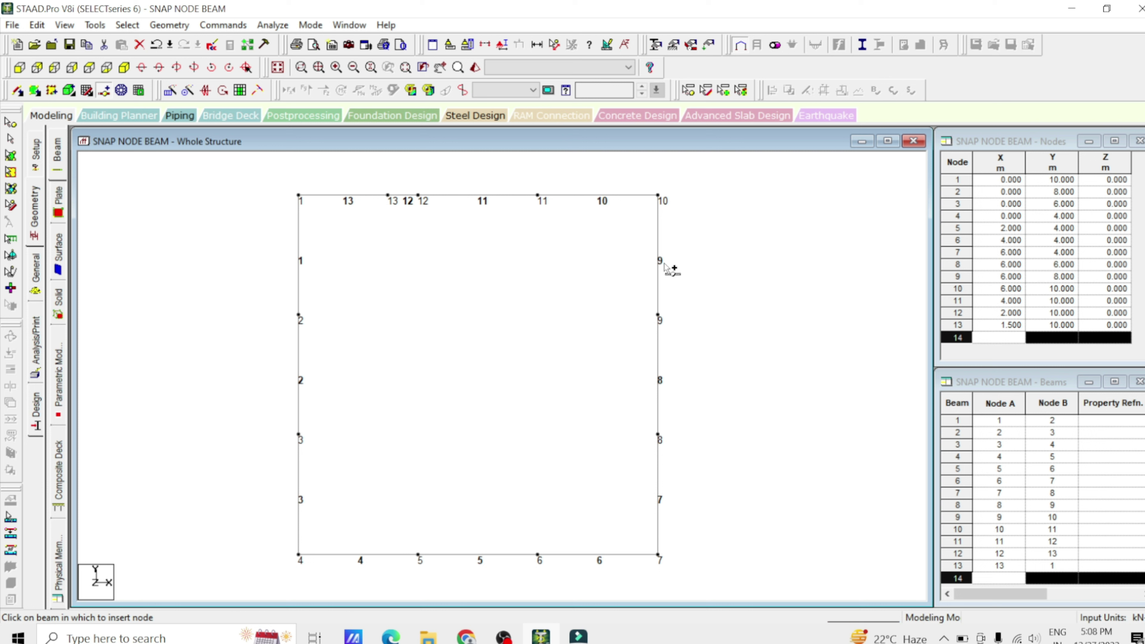
{"action": "left_click", "coordinate": [658, 247]}
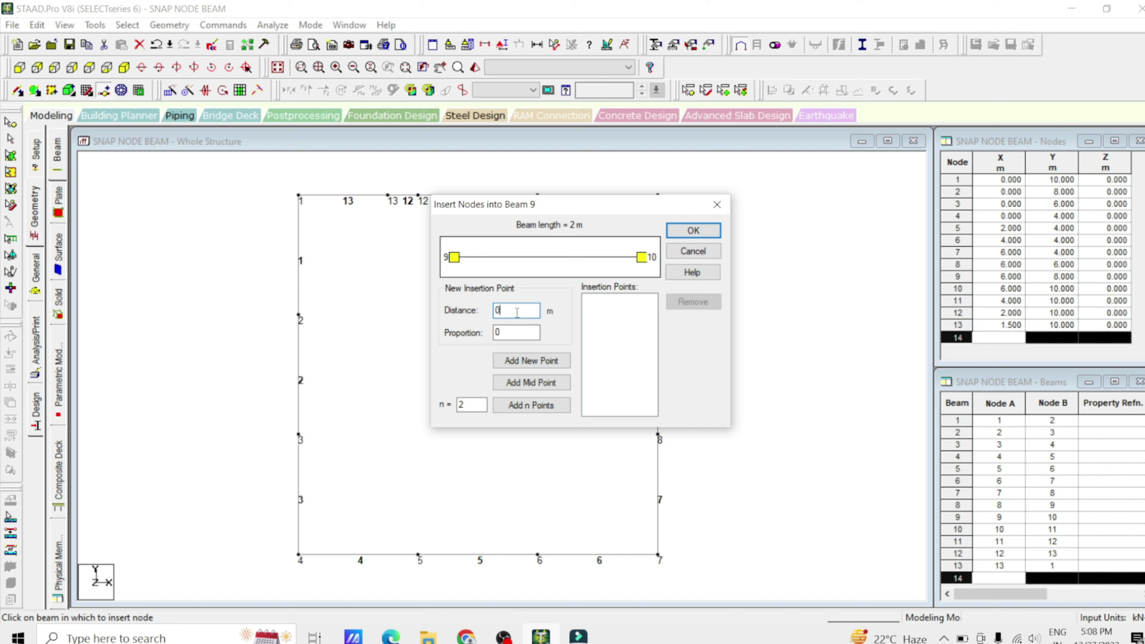
{"action": "left_click", "coordinate": [526, 382]}
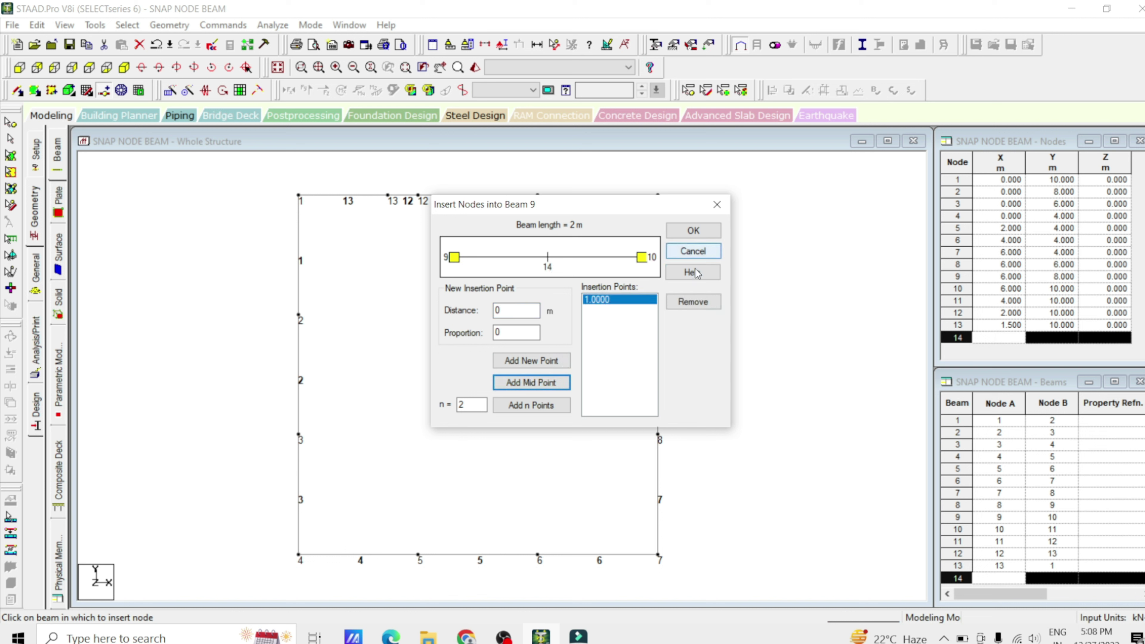
{"action": "left_click", "coordinate": [694, 302]}
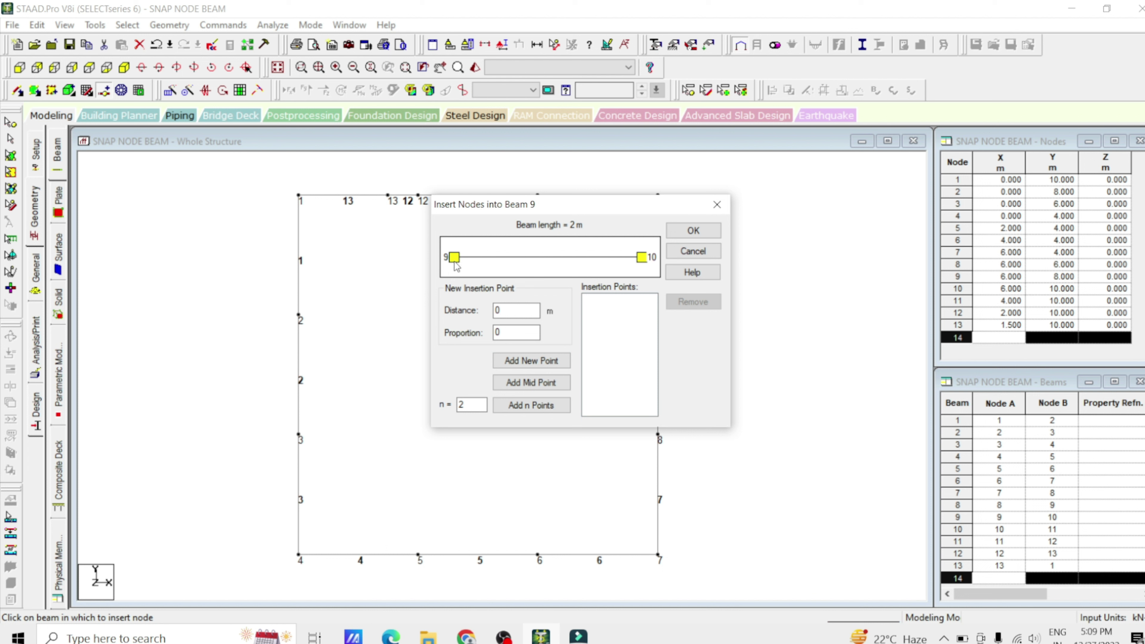
Step: Insert 3 equally spaced nodes into beam 9
{"action": "left_click", "coordinate": [470, 404]}
{"action": "key", "text": "BackSpace"}
{"action": "type", "text": "3"}
{"action": "left_click", "coordinate": [541, 408]}
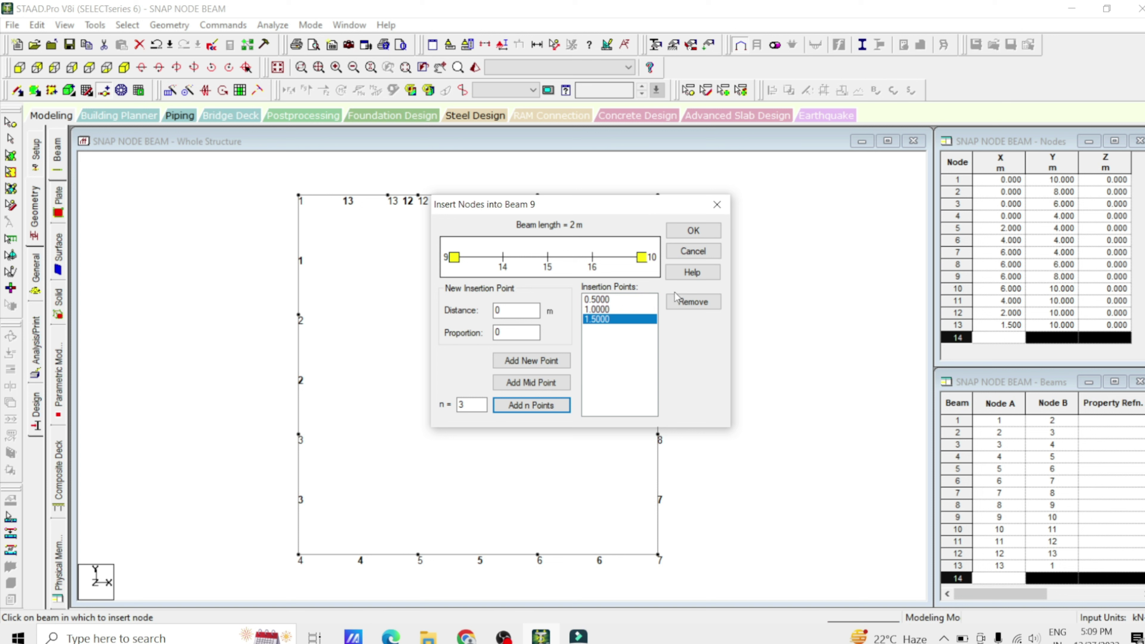
{"action": "left_click", "coordinate": [683, 232]}
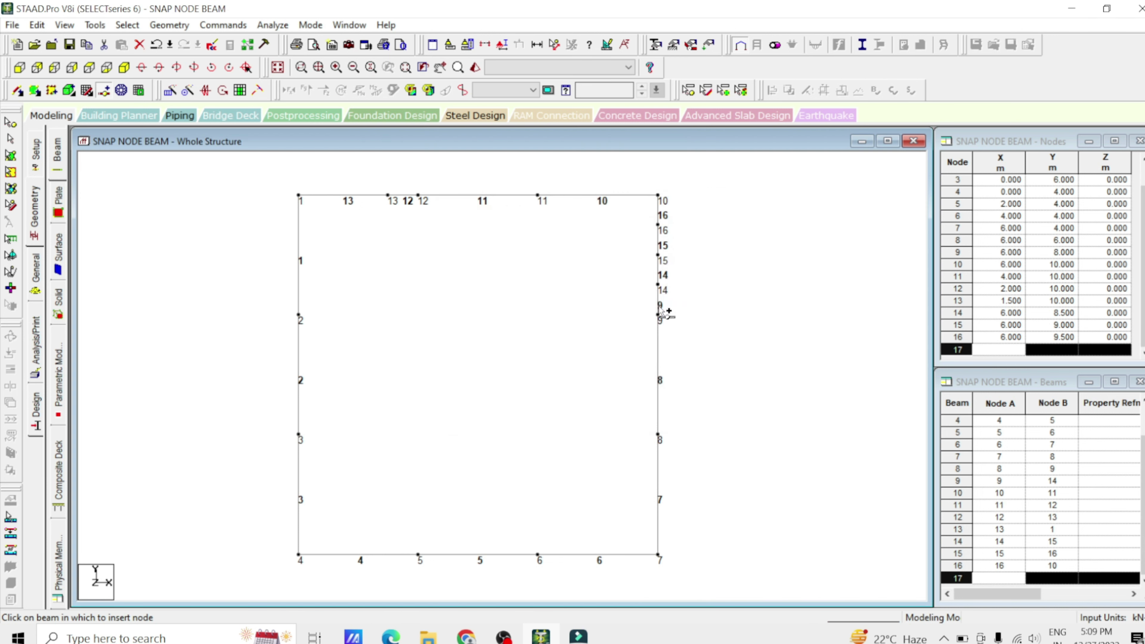
Step: Hide the node numbers and measure the spacing between successive nodes from node 10 down to node 9
{"action": "key", "text": "shift+n"}
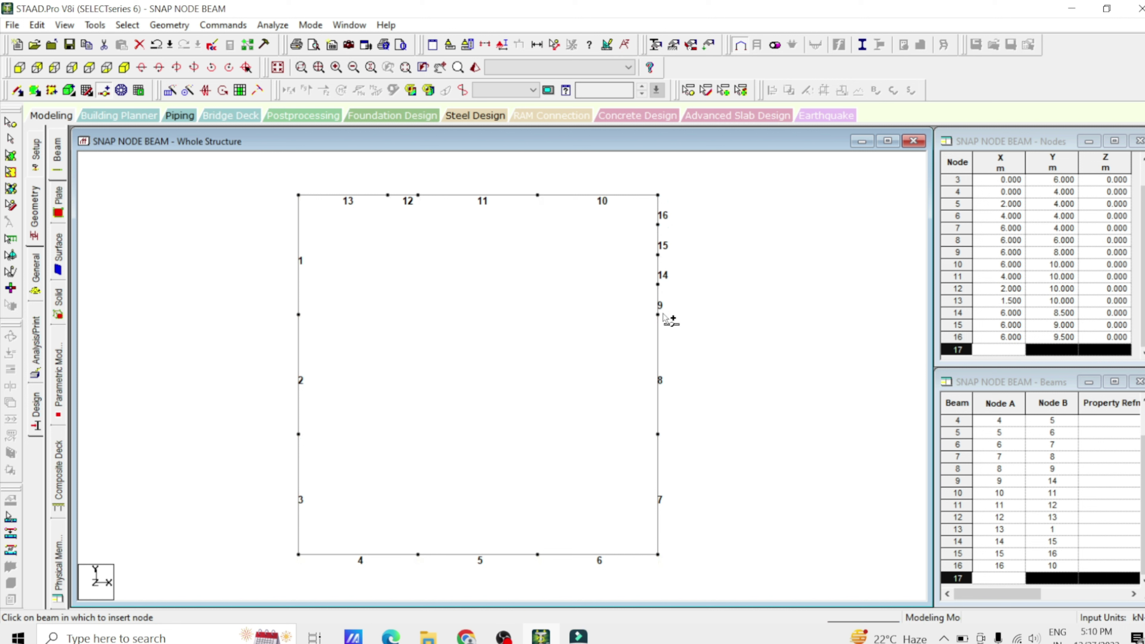
{"action": "left_click", "coordinate": [554, 44]}
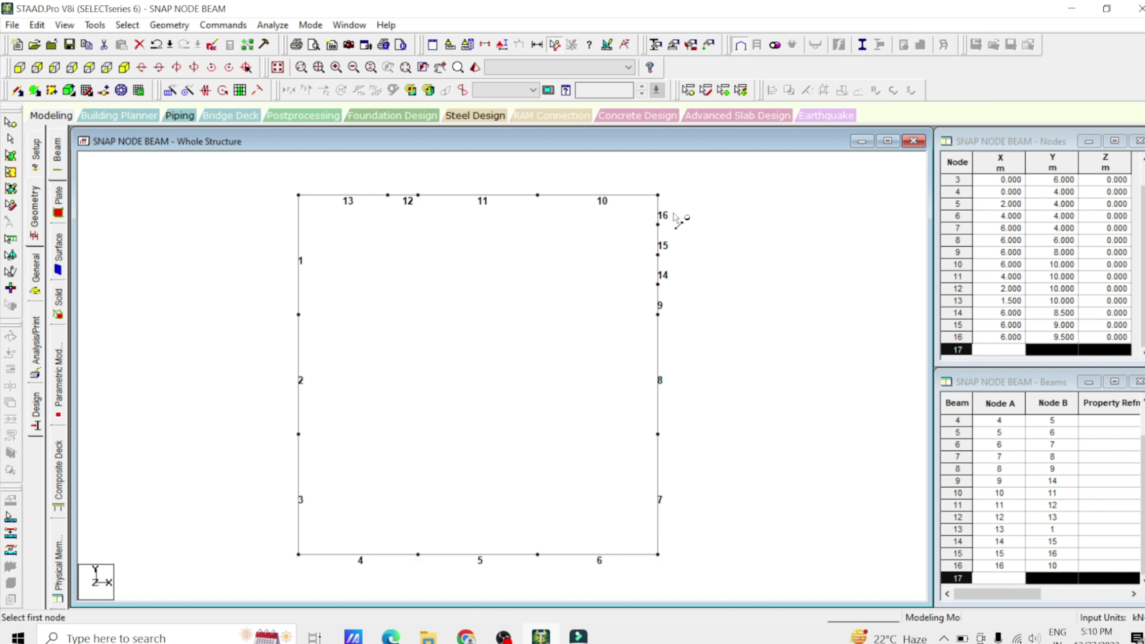
{"action": "left_click", "coordinate": [658, 195]}
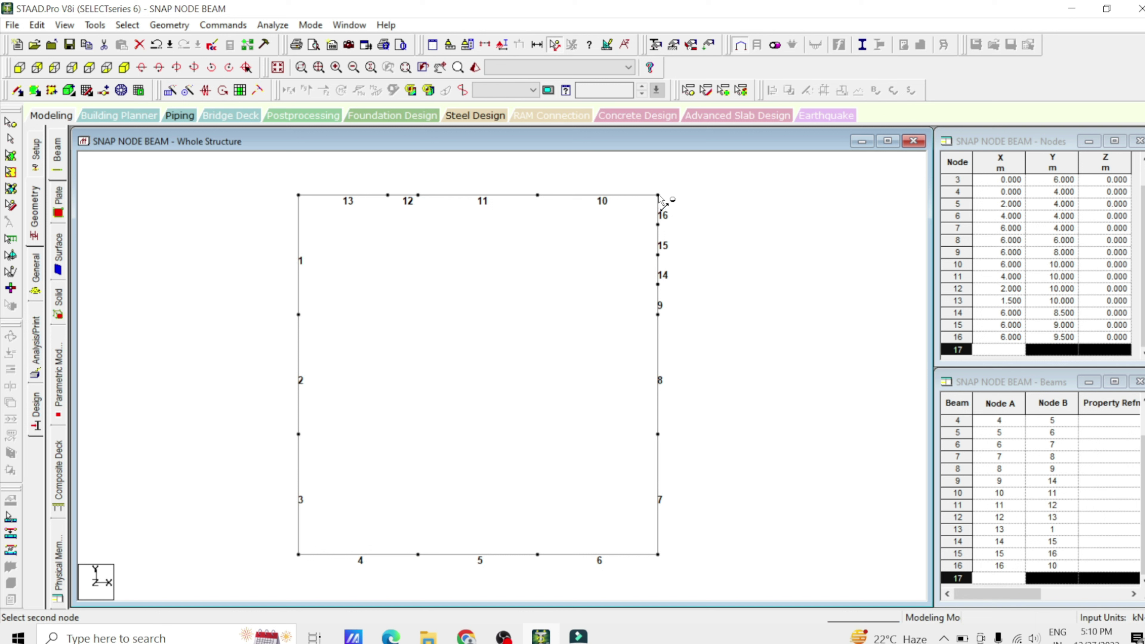
{"action": "left_click", "coordinate": [658, 225]}
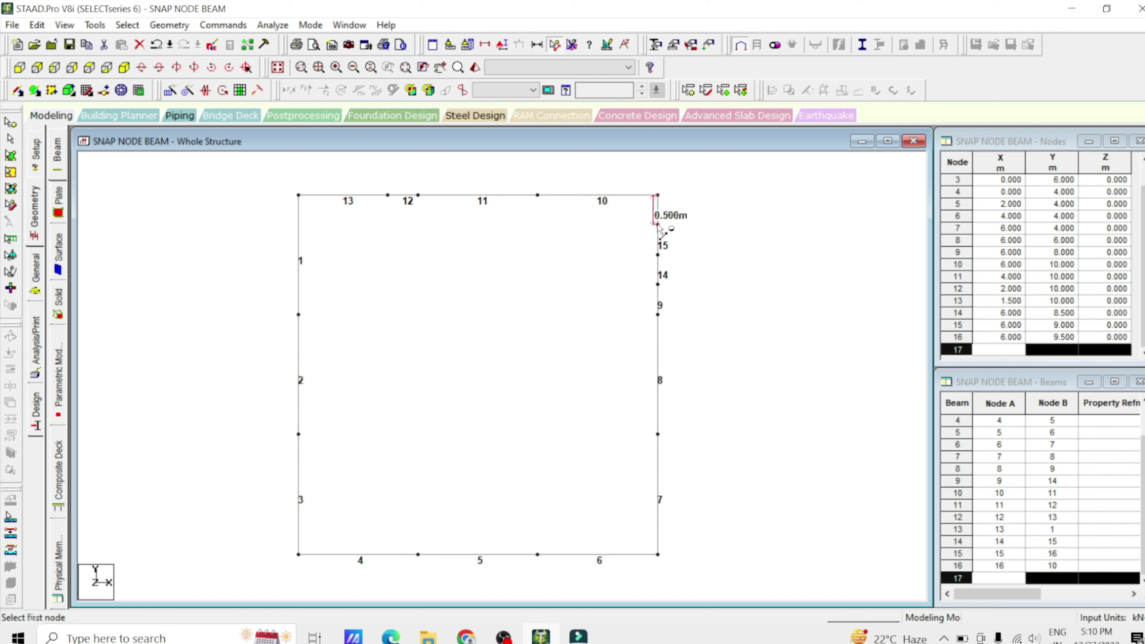
{"action": "left_click", "coordinate": [658, 255]}
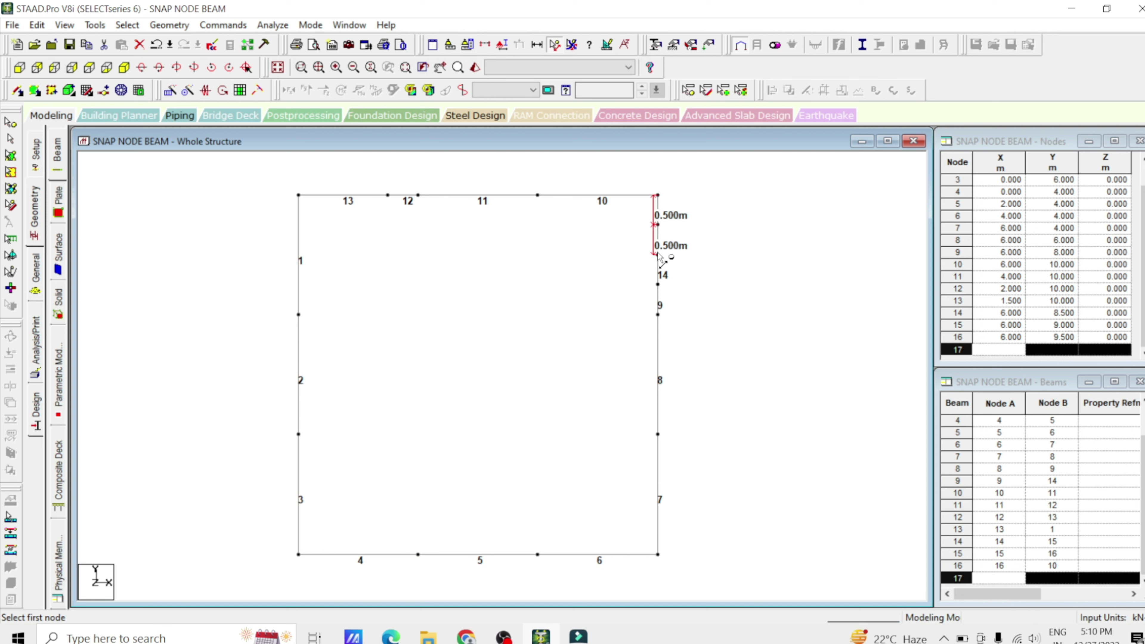
{"action": "left_click", "coordinate": [657, 283]}
{"action": "left_click", "coordinate": [658, 284]}
{"action": "left_click", "coordinate": [658, 315]}
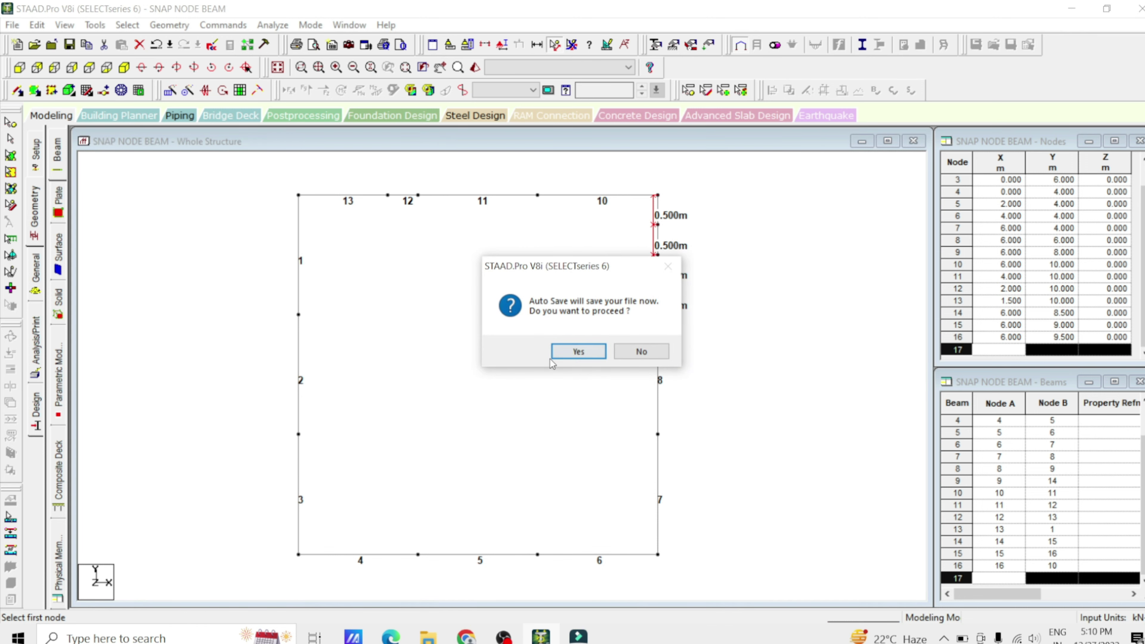
{"action": "left_click", "coordinate": [578, 351]}
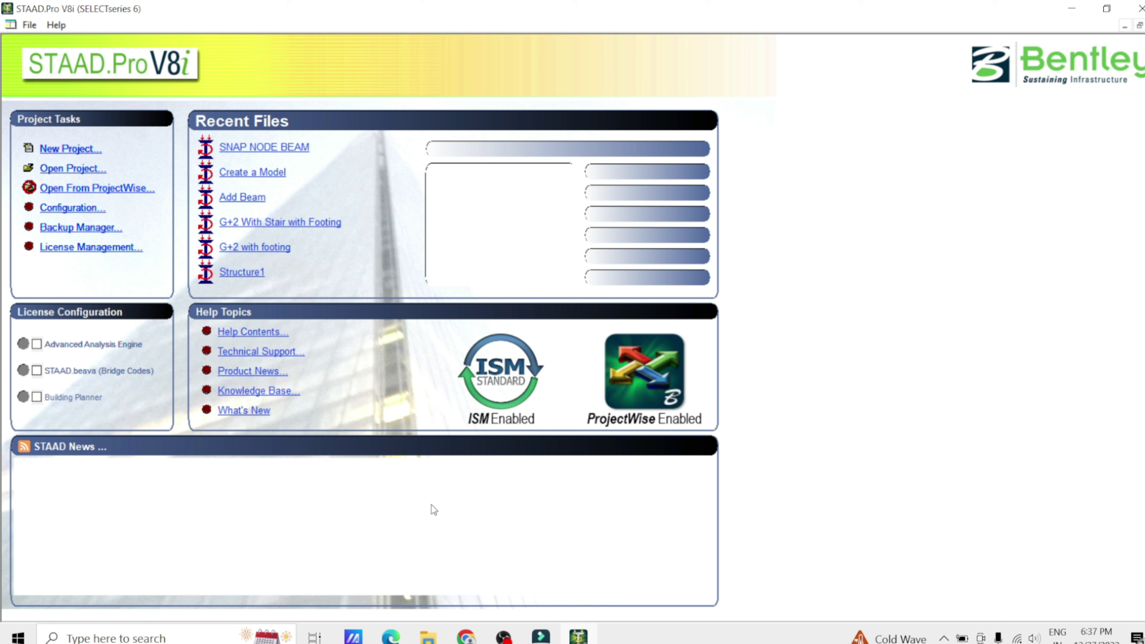
Step: Create a new Space model named Merge Beam and start it with the Add Beam option
{"action": "left_click", "coordinate": [84, 150]}
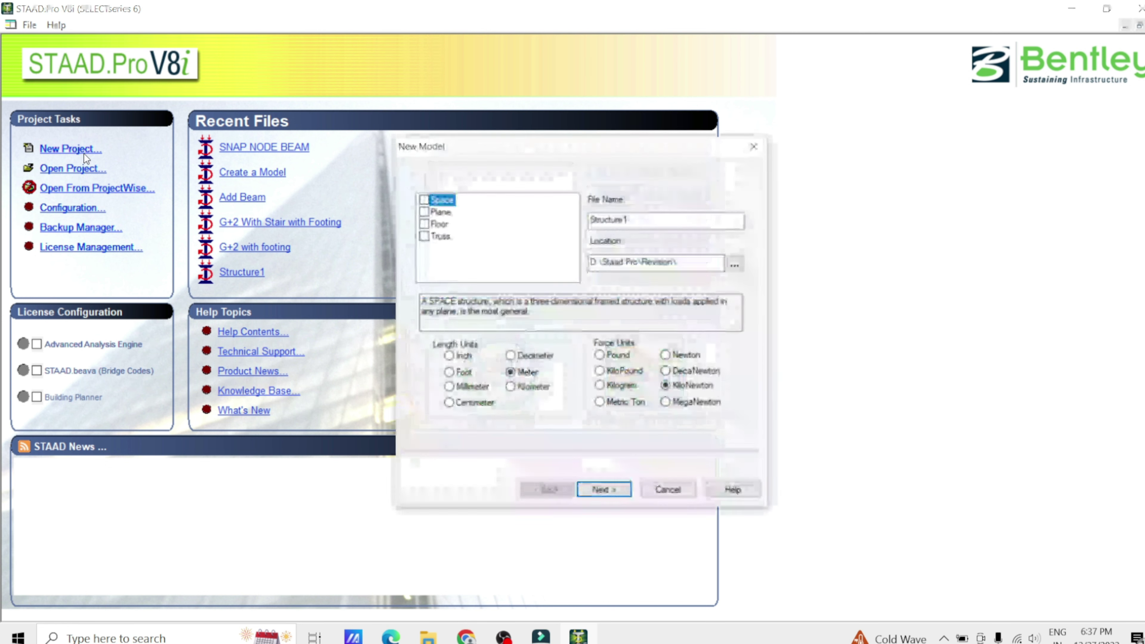
{"action": "left_click", "coordinate": [424, 202]}
{"action": "left_click", "coordinate": [424, 200]}
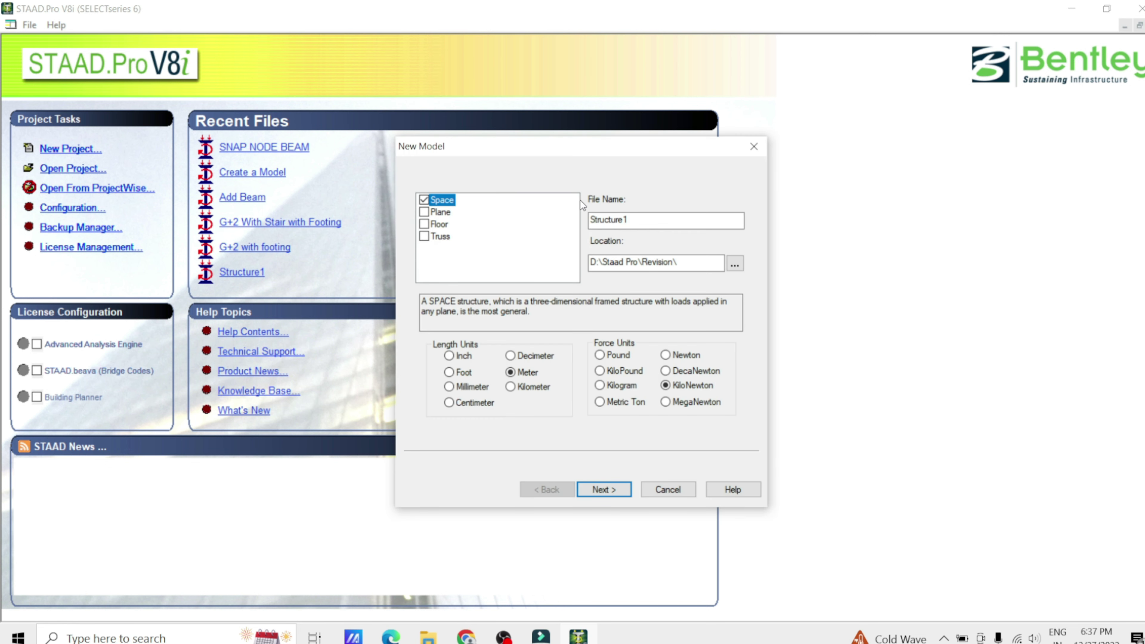
{"action": "left_click", "coordinate": [672, 217]}
{"action": "double_click", "coordinate": [669, 221]}
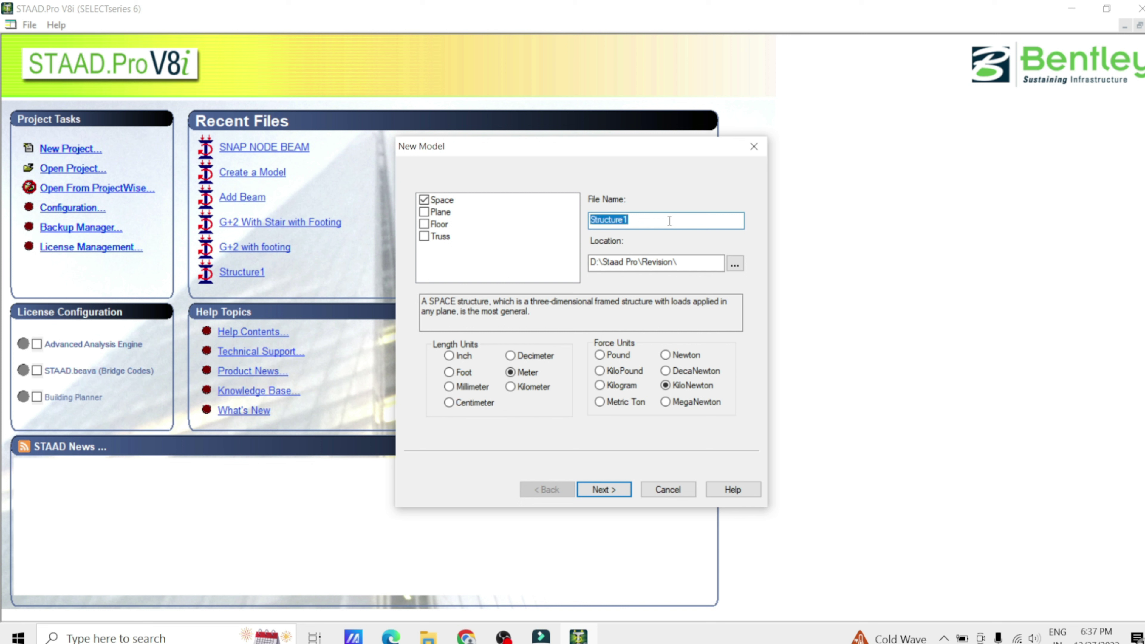
{"action": "type", "text": "Merge Beam"}
{"action": "left_click", "coordinate": [606, 489]}
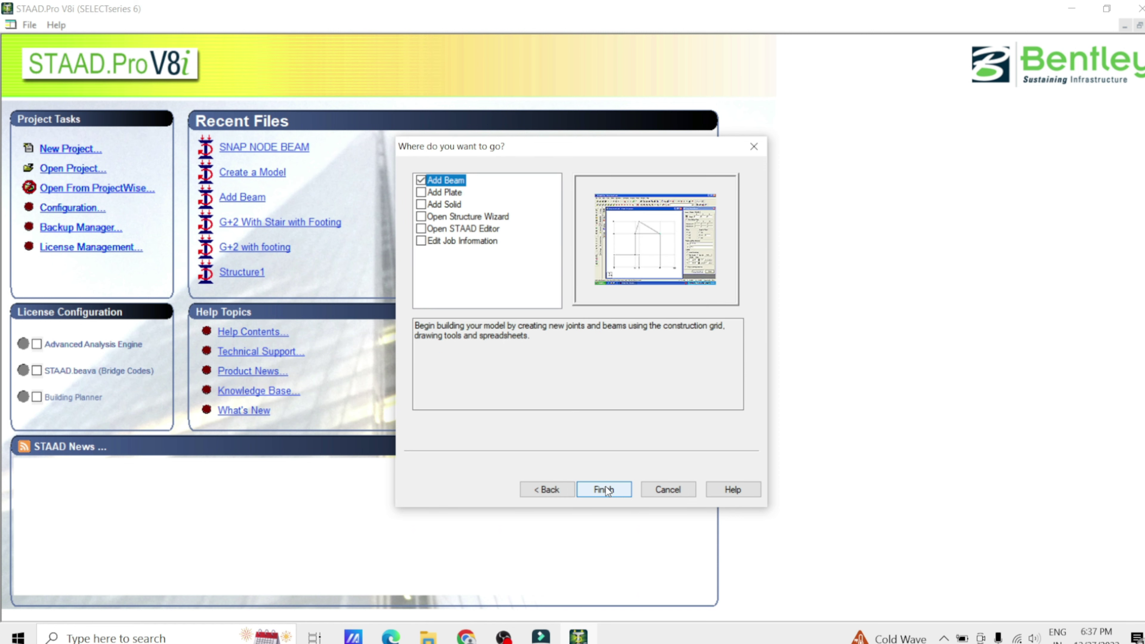
{"action": "left_click", "coordinate": [605, 488]}
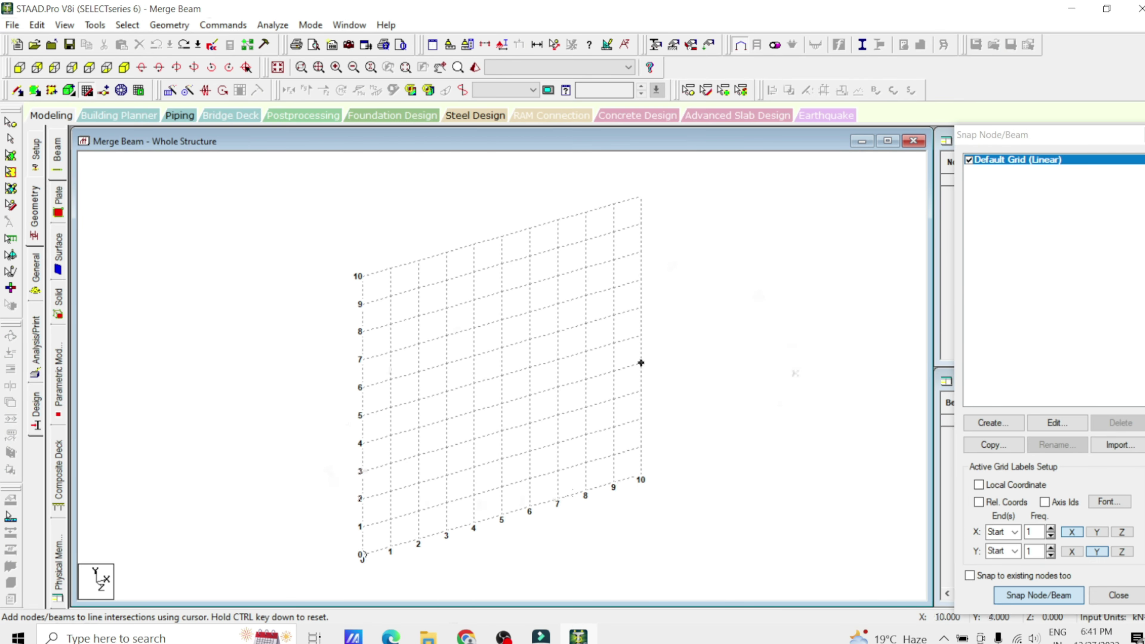
Step: Change the default linear grid's plane to X-Z
{"action": "left_click", "coordinate": [1056, 422]}
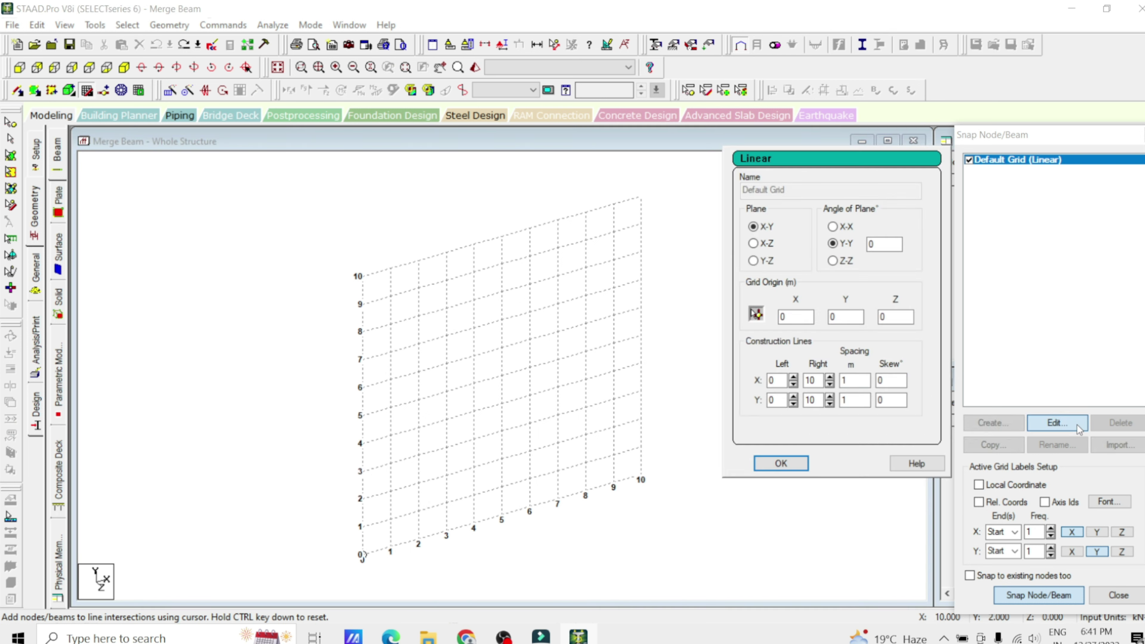
{"action": "left_click", "coordinate": [754, 244]}
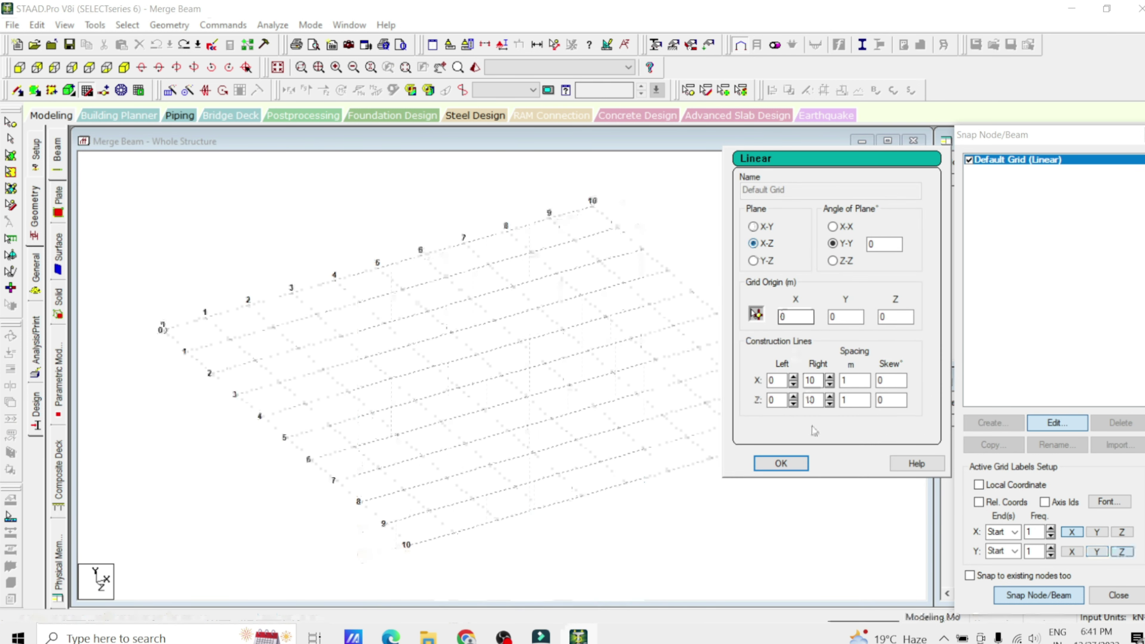
{"action": "left_click", "coordinate": [780, 464]}
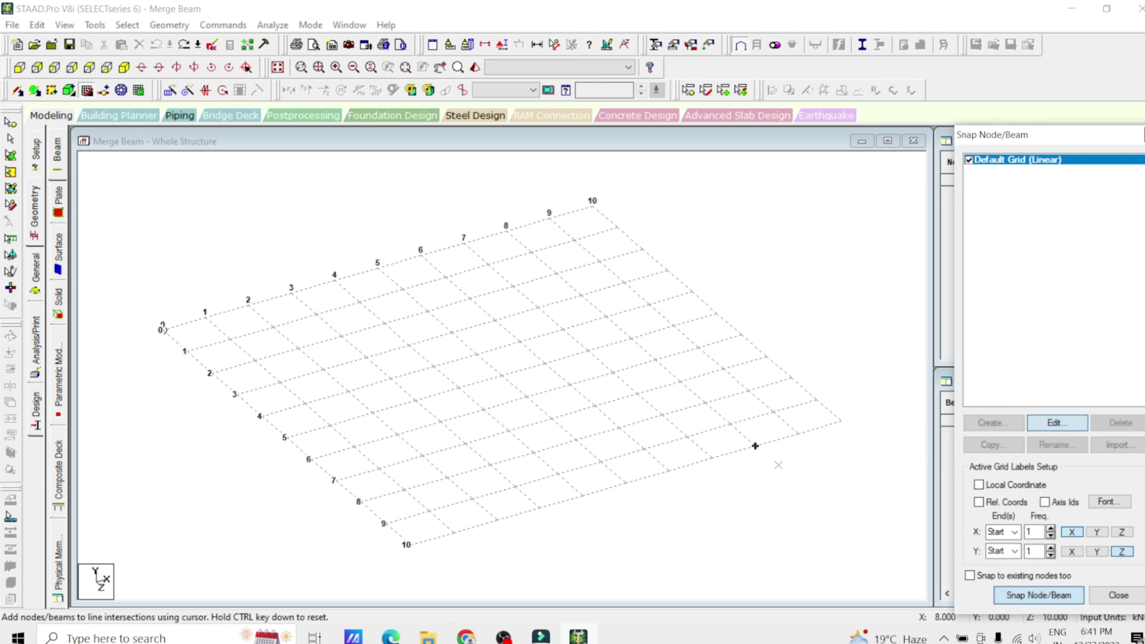
Step: Draw a closed 8 m square of beams with nodes every 2 m, from X 0 to 8 and Z 2 to 10, and show it in plan
{"action": "left_click", "coordinate": [406, 544]}
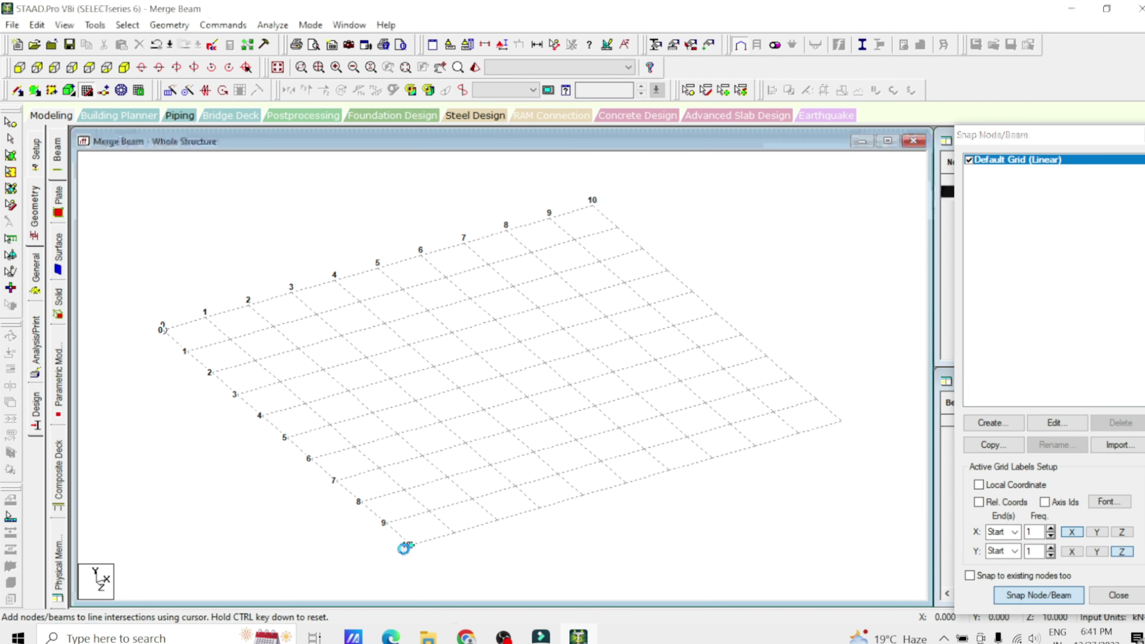
{"action": "left_click", "coordinate": [211, 372]}
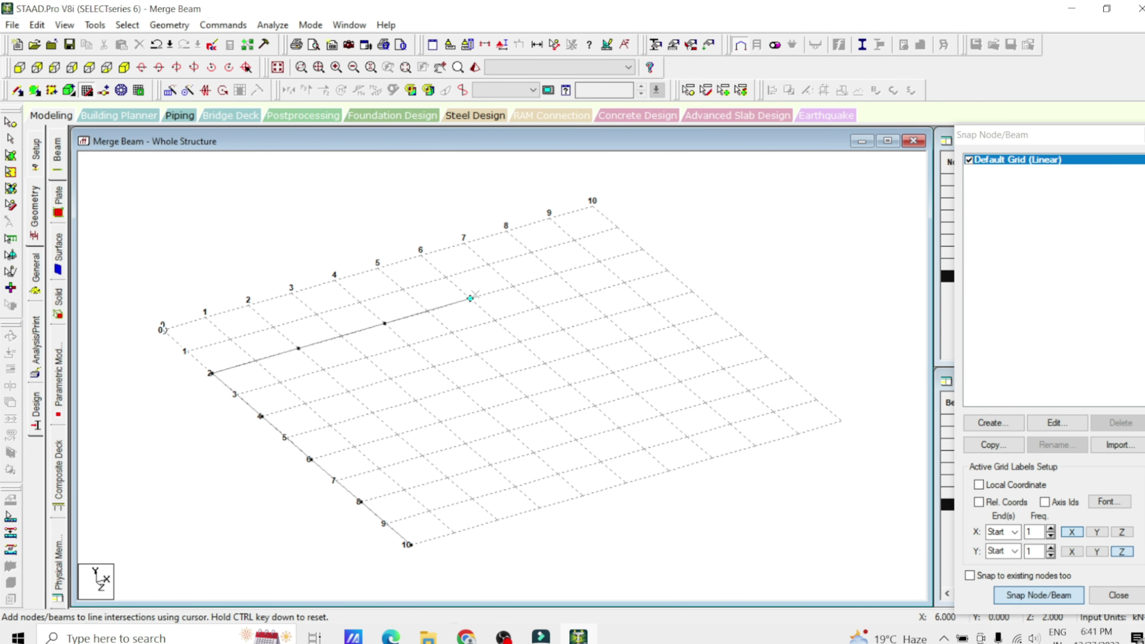
{"action": "left_click", "coordinate": [556, 274]}
{"action": "left_click", "coordinate": [755, 445]}
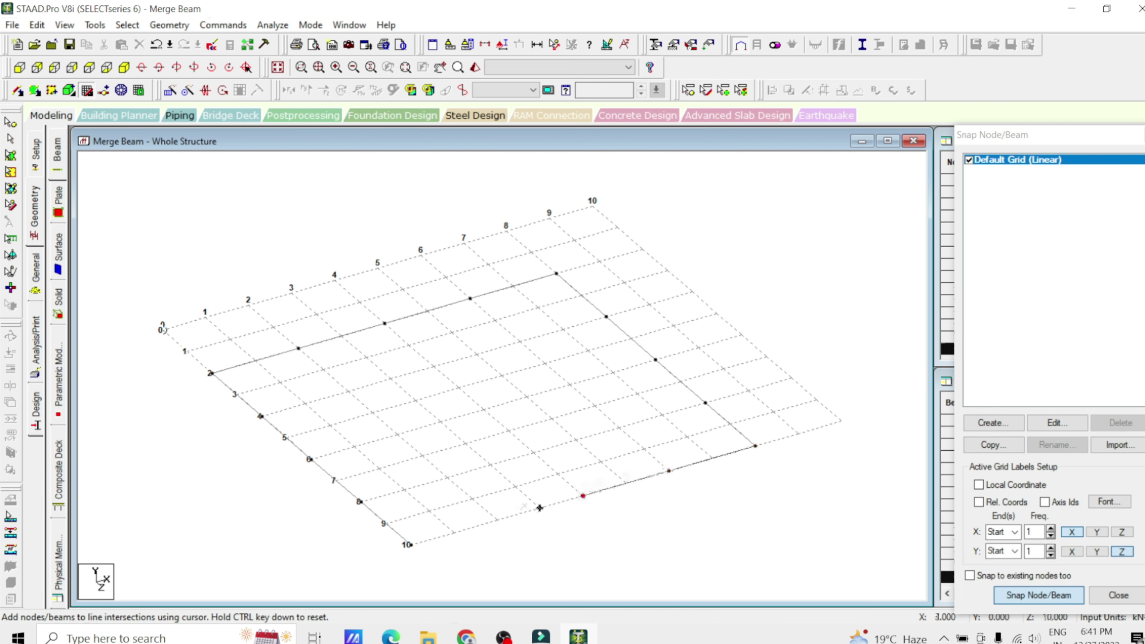
{"action": "left_click", "coordinate": [406, 545]}
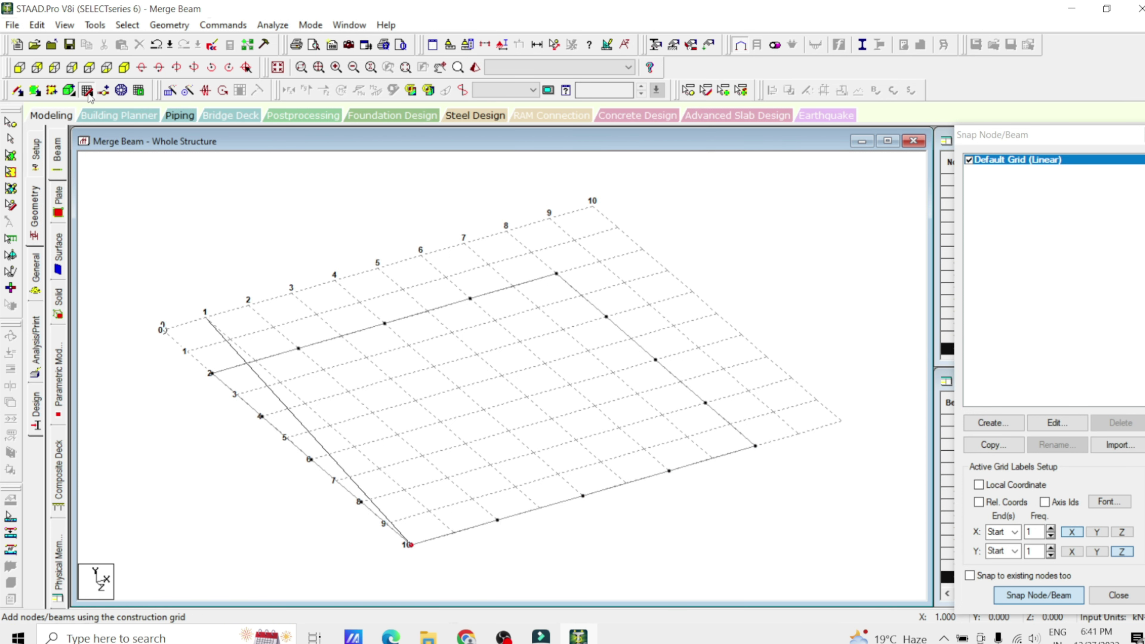
{"action": "key", "text": "Escape"}
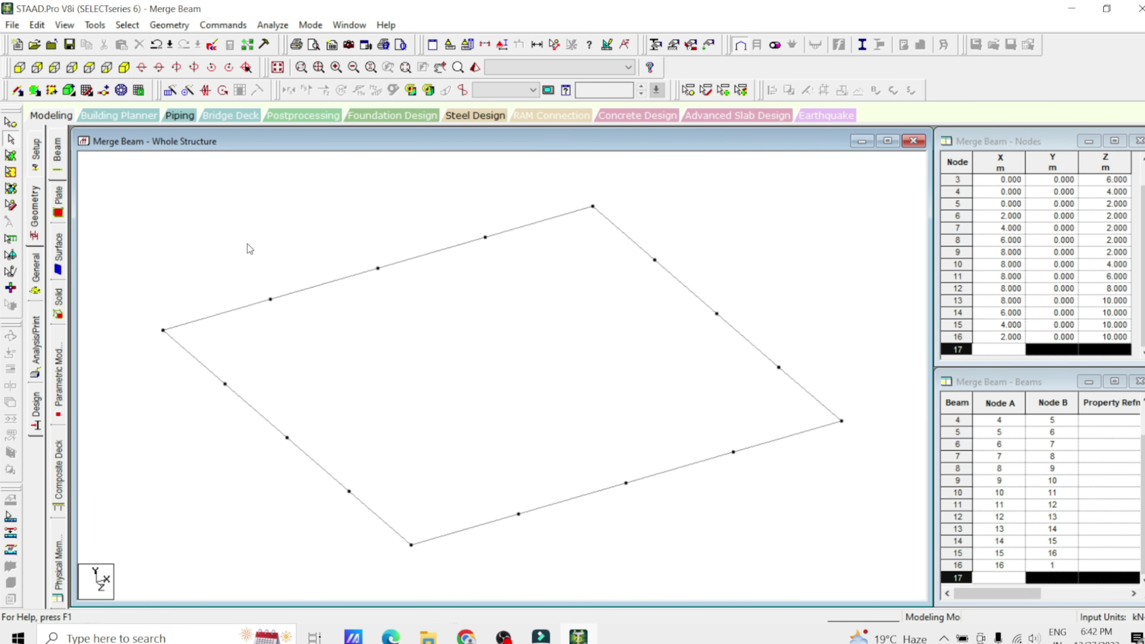
{"action": "left_click", "coordinate": [92, 71]}
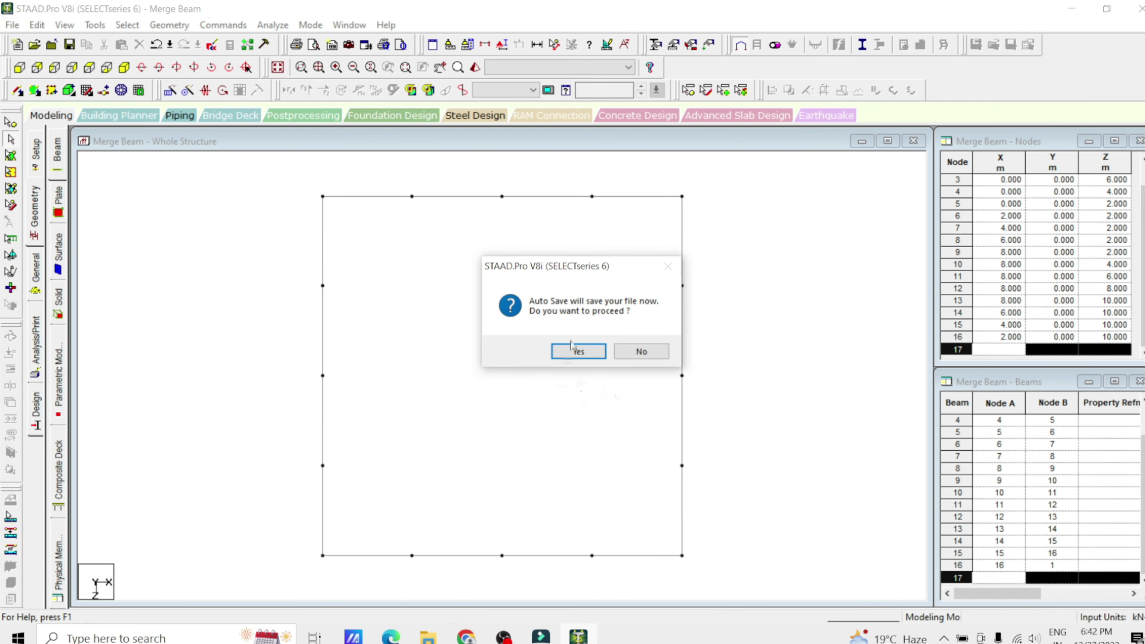
Step: Let Auto Save store the model and display the beam numbers on the square frame
{"action": "left_click", "coordinate": [574, 352]}
{"action": "left_click", "coordinate": [496, 344]}
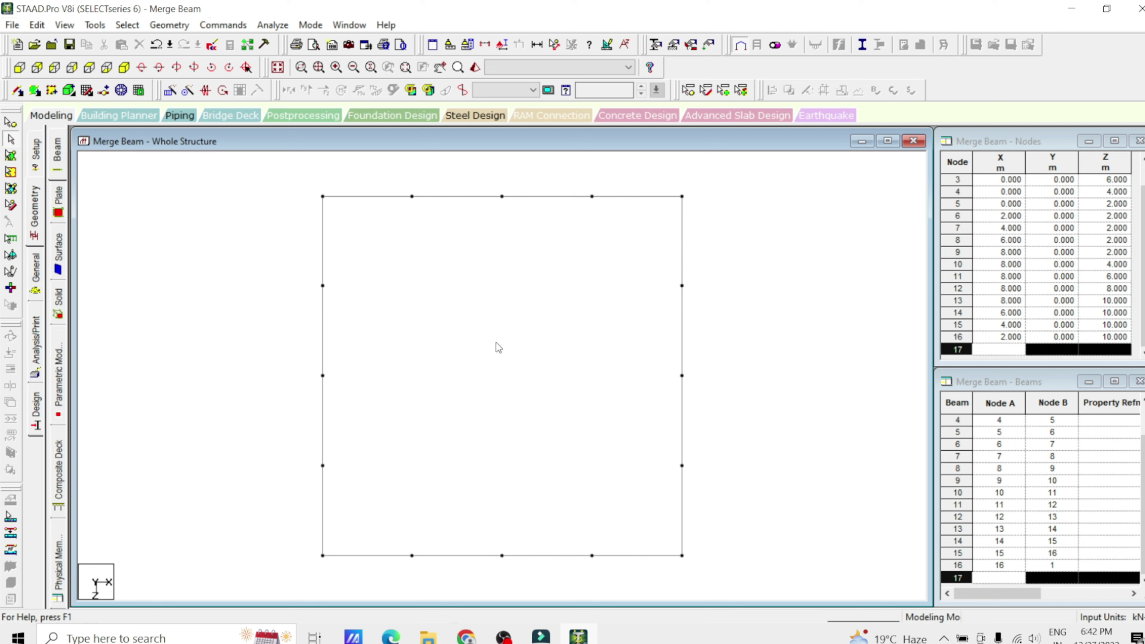
{"action": "key", "text": "shift+n"}
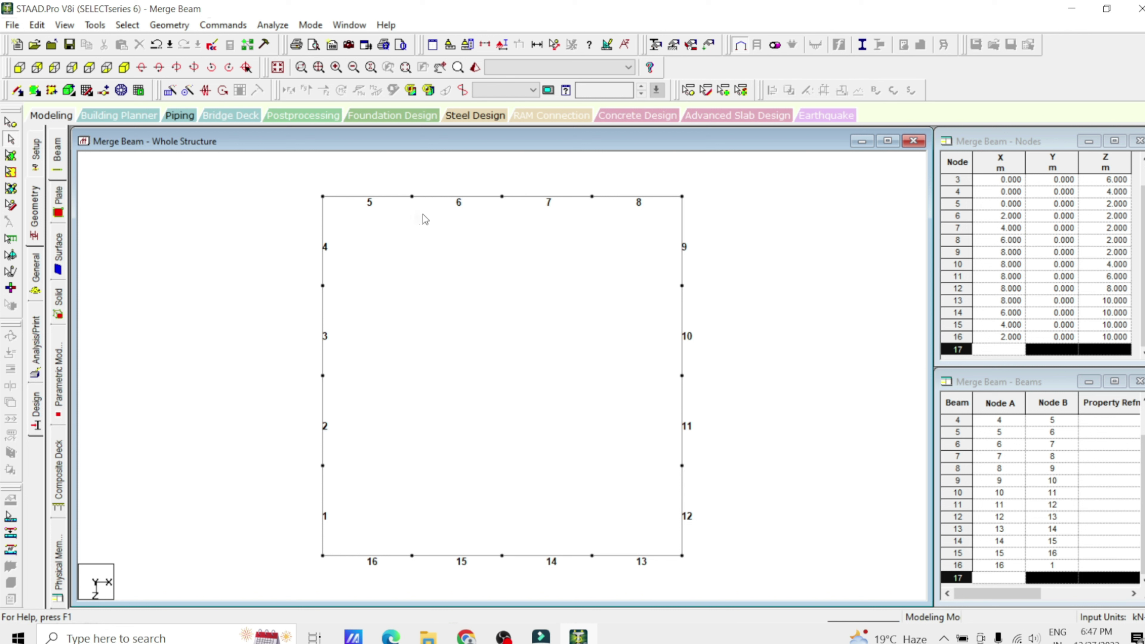
Step: Merge beams 5 and 6 into a single beam, retaining beam number 5, and check the merged beam by selecting it
{"action": "left_click", "coordinate": [181, 33]}
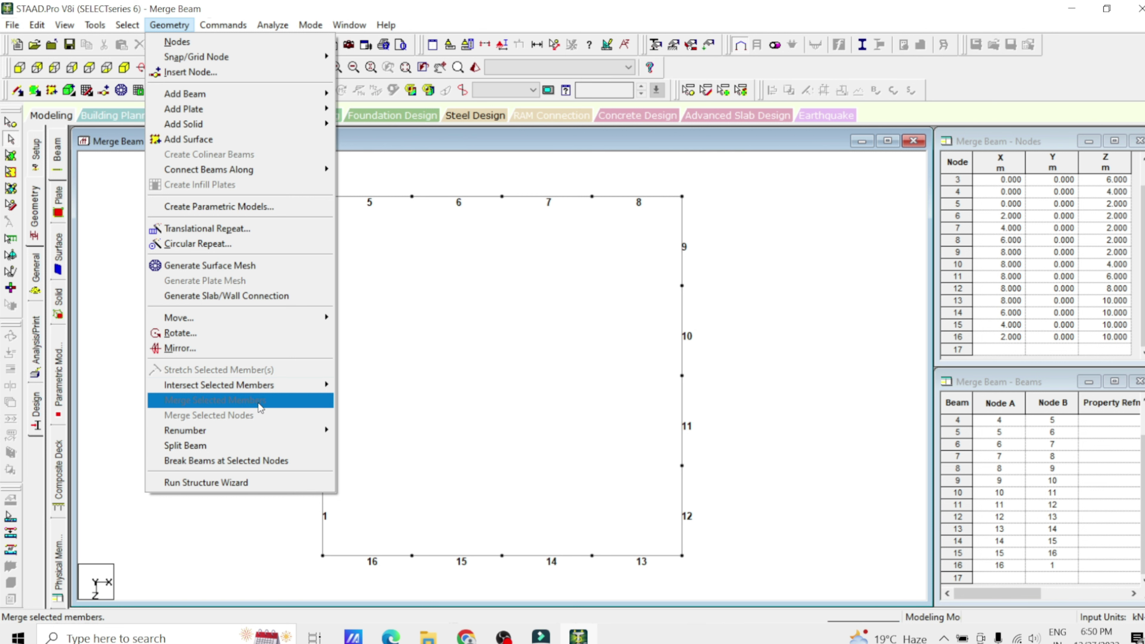
{"action": "left_click", "coordinate": [416, 255]}
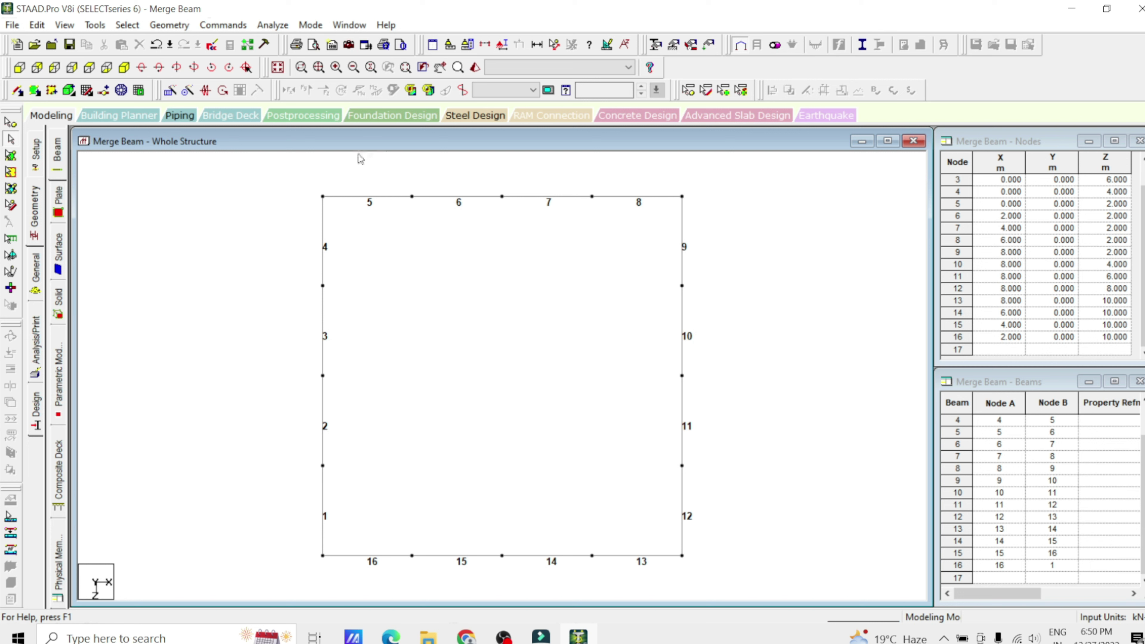
{"action": "left_click_drag", "start_coordinate": [465, 171], "coordinate": [358, 251]}
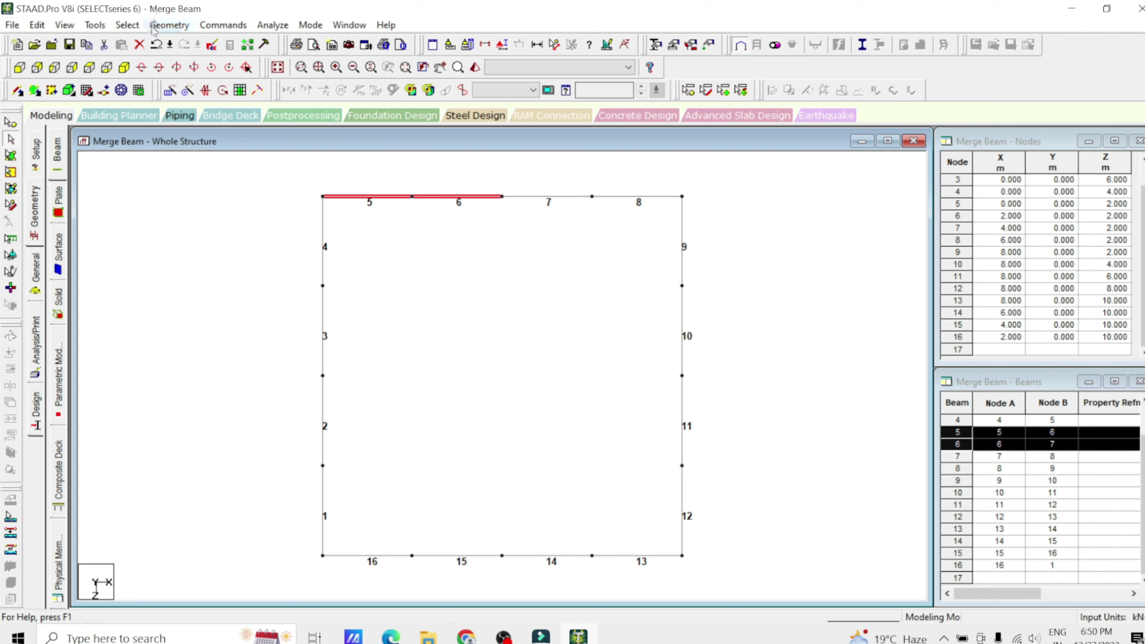
{"action": "left_click", "coordinate": [170, 25]}
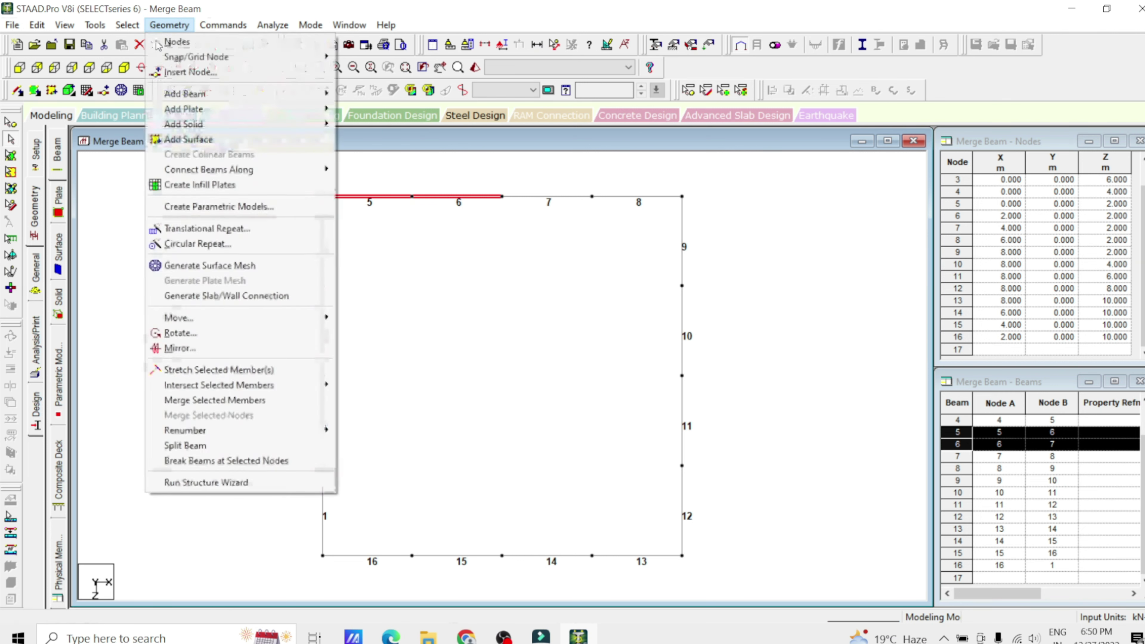
{"action": "left_click", "coordinate": [209, 401]}
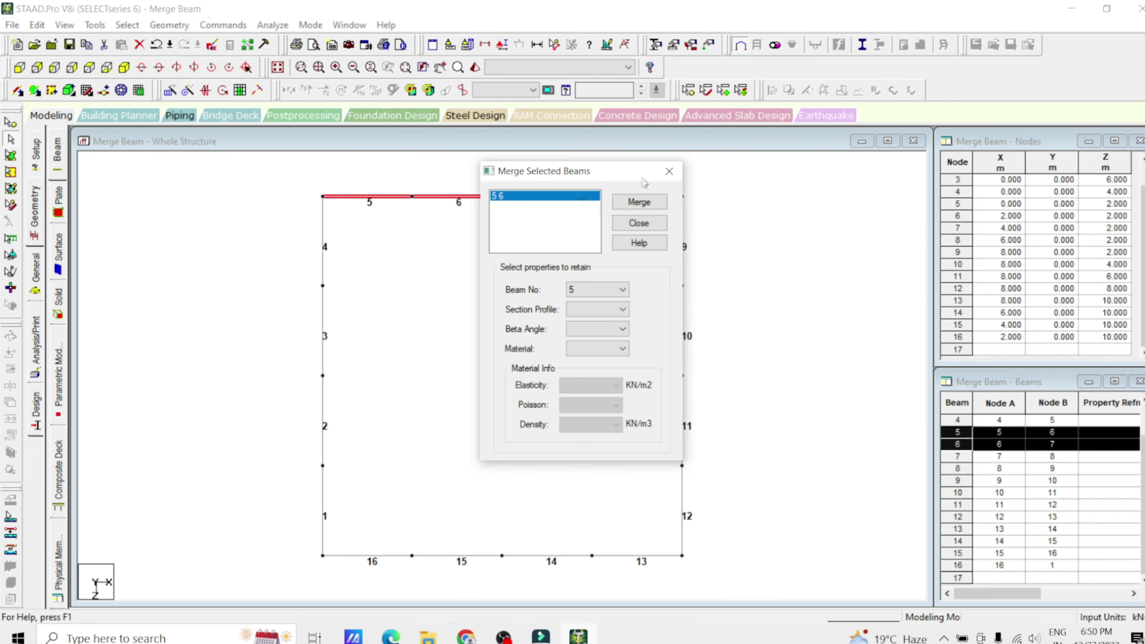
{"action": "left_click_drag", "start_coordinate": [599, 172], "coordinate": [730, 163]}
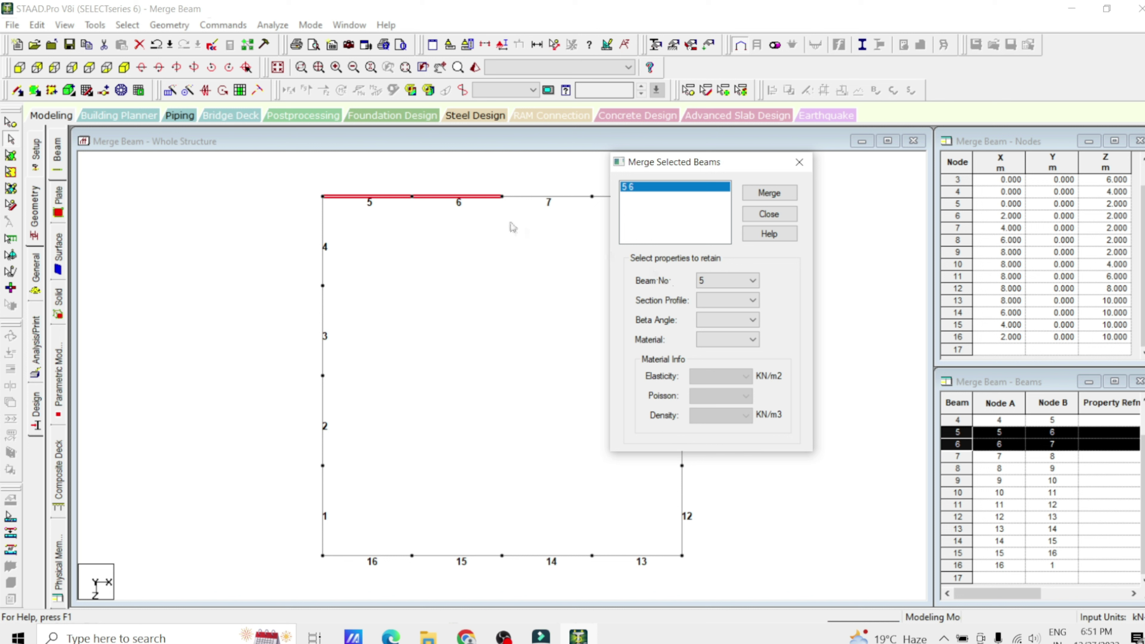
{"action": "left_click", "coordinate": [743, 280]}
{"action": "left_click", "coordinate": [743, 281]}
{"action": "left_click", "coordinate": [776, 192]}
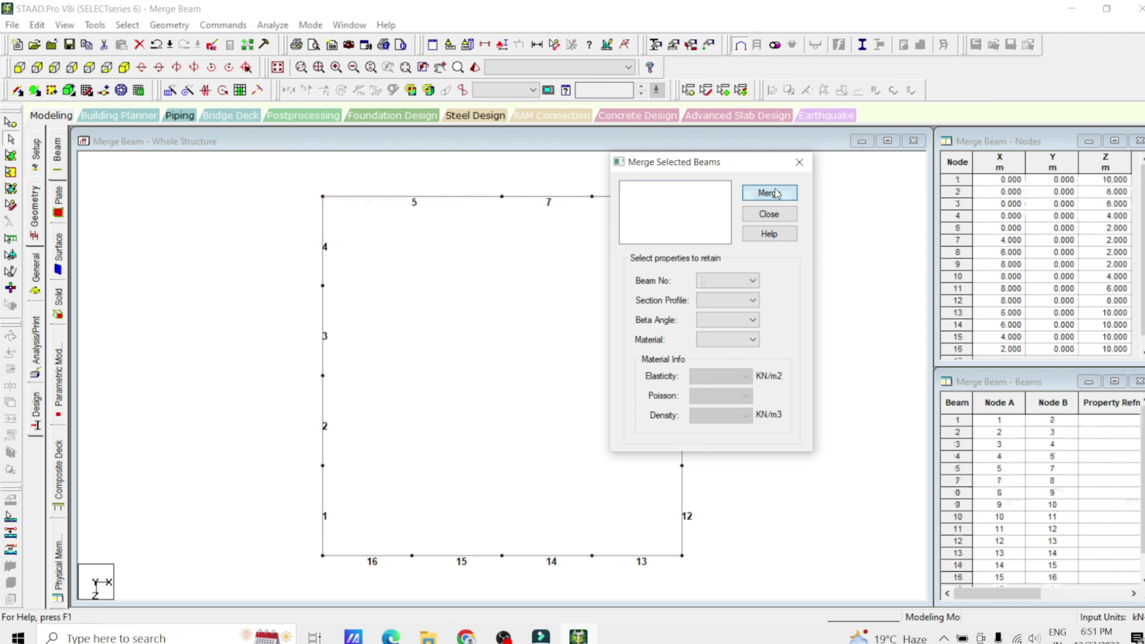
{"action": "left_click", "coordinate": [768, 214]}
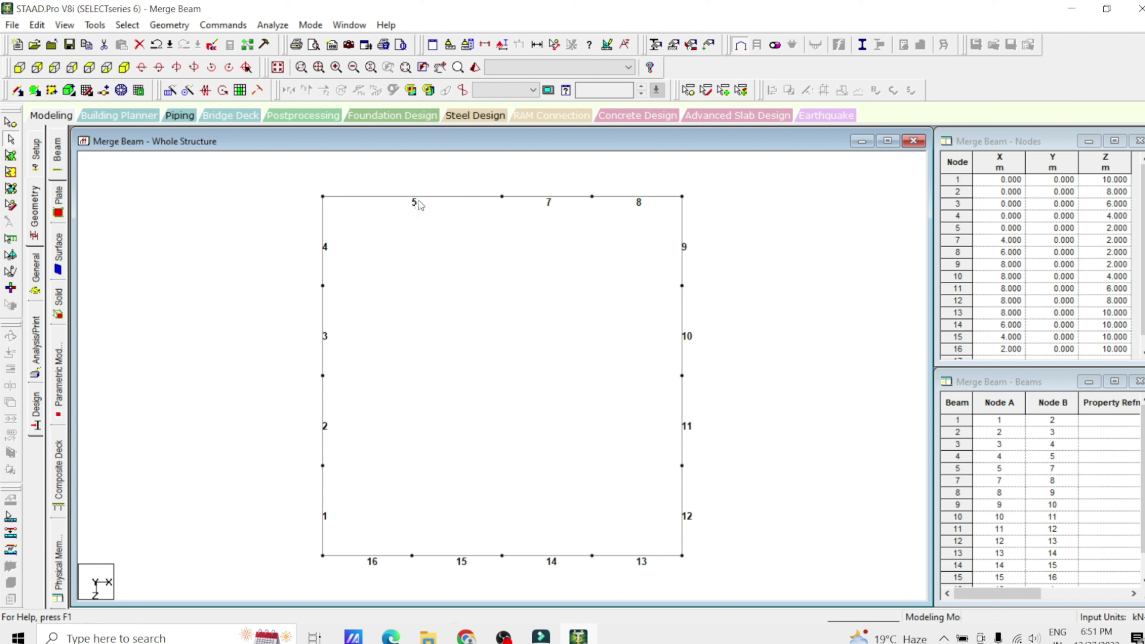
{"action": "left_click", "coordinate": [428, 201]}
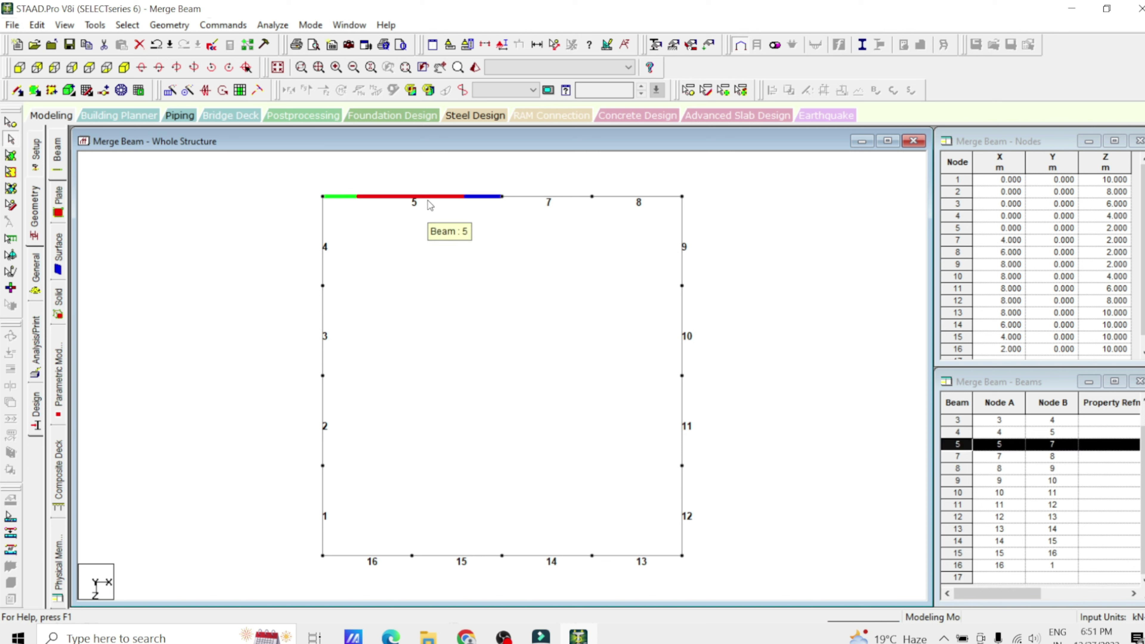
{"action": "left_click", "coordinate": [431, 252]}
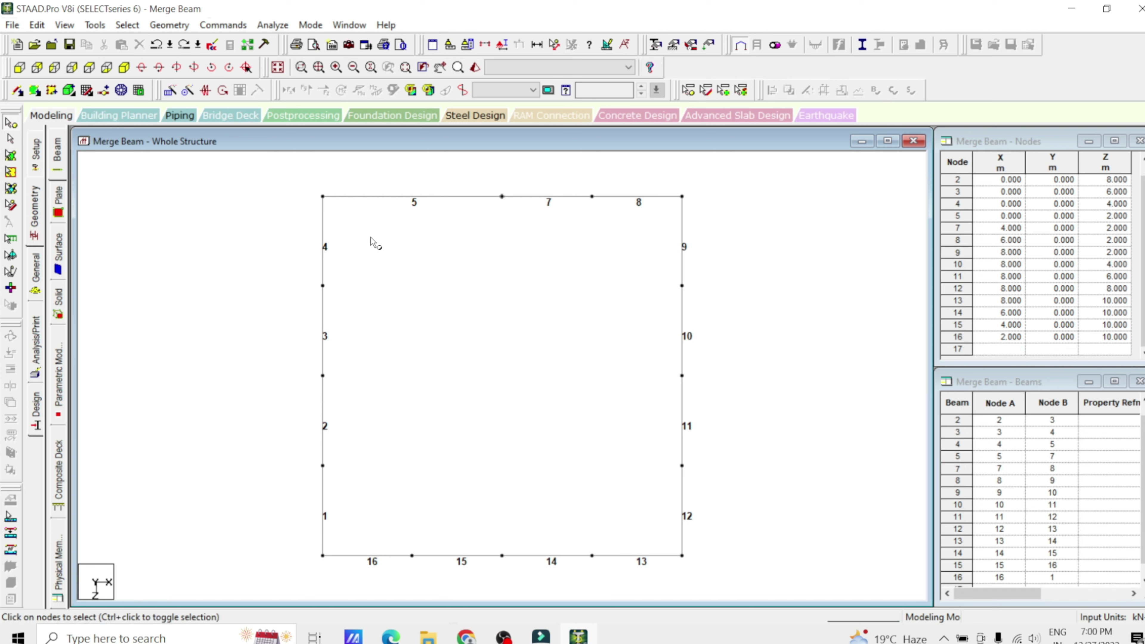
Step: Display the node numbers and select nodes 4 and 10 on opposite sides of the frame
{"action": "left_click", "coordinate": [323, 285]}
{"action": "key", "text": "shift+n"}
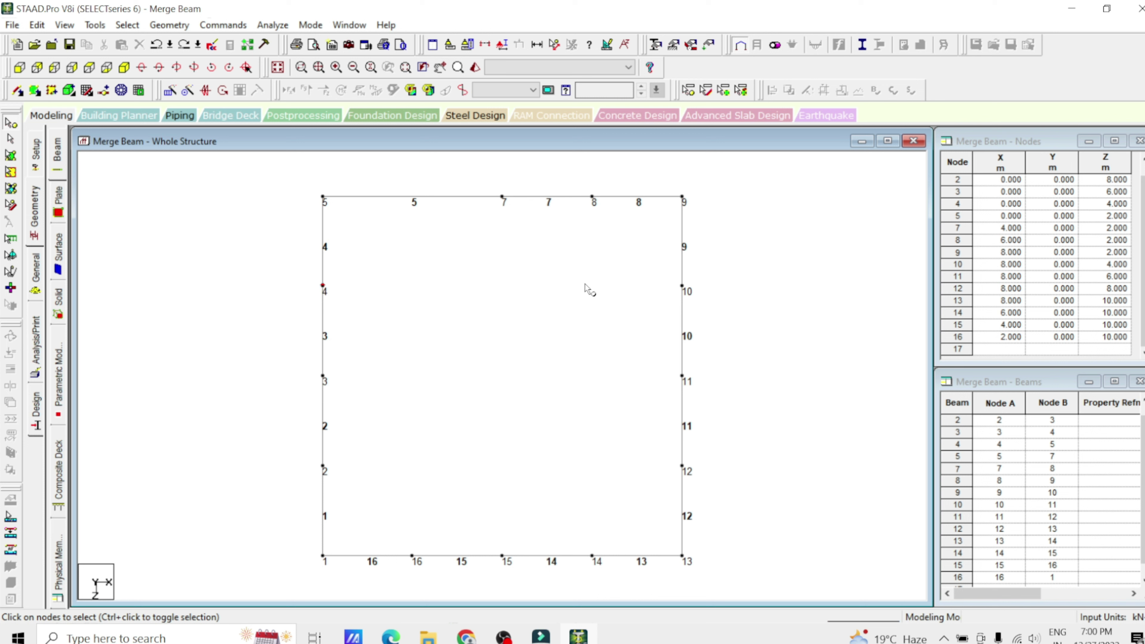
{"action": "left_click", "coordinate": [681, 286], "text": "ctrl"}
Step: Select nodes 7 and 8 and merge them, keeping node 7
{"action": "left_click_drag", "start_coordinate": [571, 278], "coordinate": [492, 329]}
{"action": "key", "text": "b"}
{"action": "left_click", "coordinate": [547, 197]}
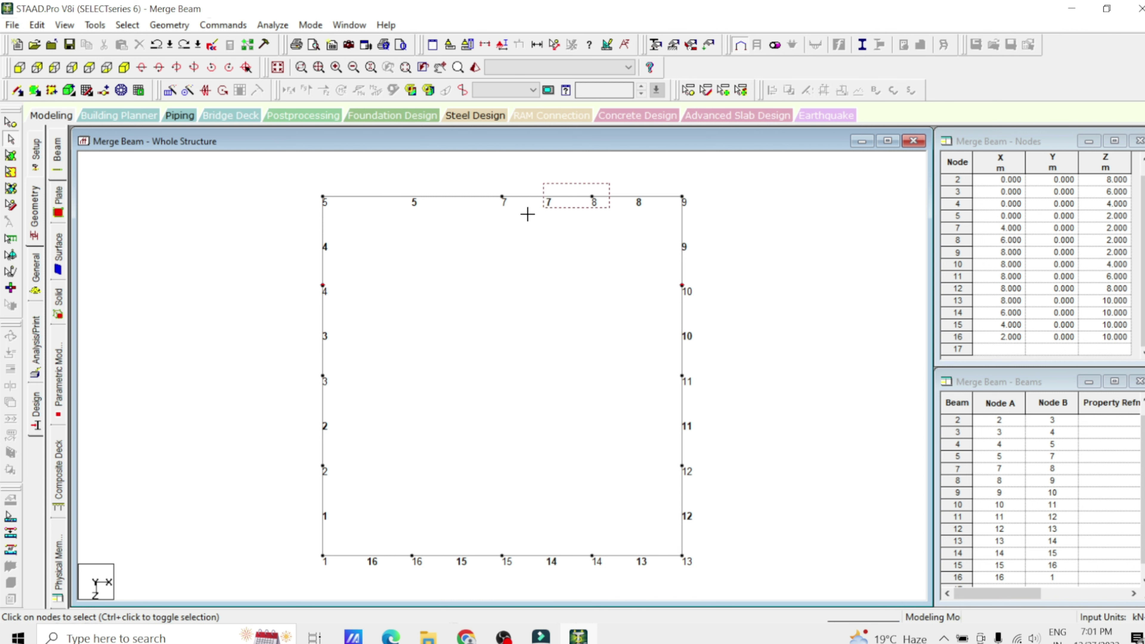
{"action": "left_click", "coordinate": [475, 239]}
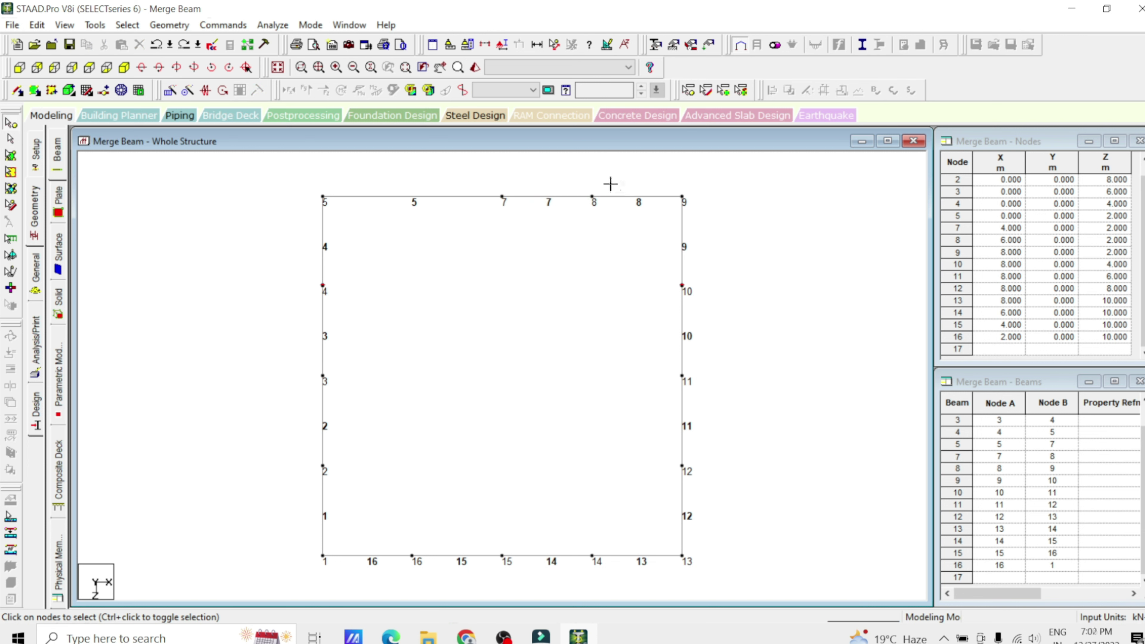
{"action": "left_click_drag", "start_coordinate": [609, 184], "coordinate": [490, 233]}
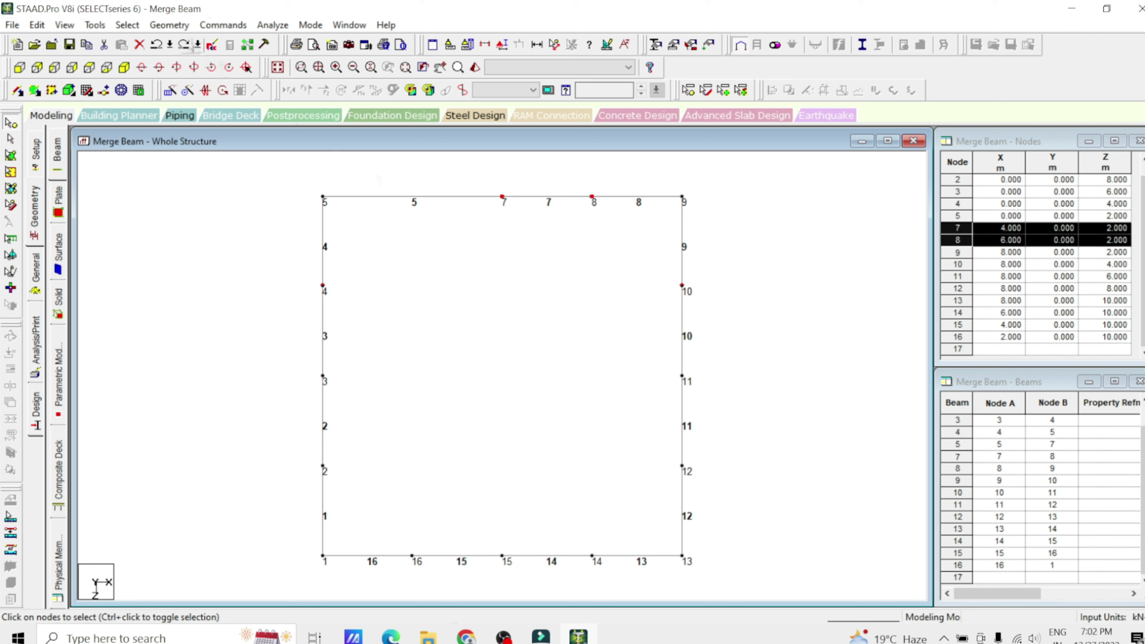
{"action": "left_click", "coordinate": [175, 26]}
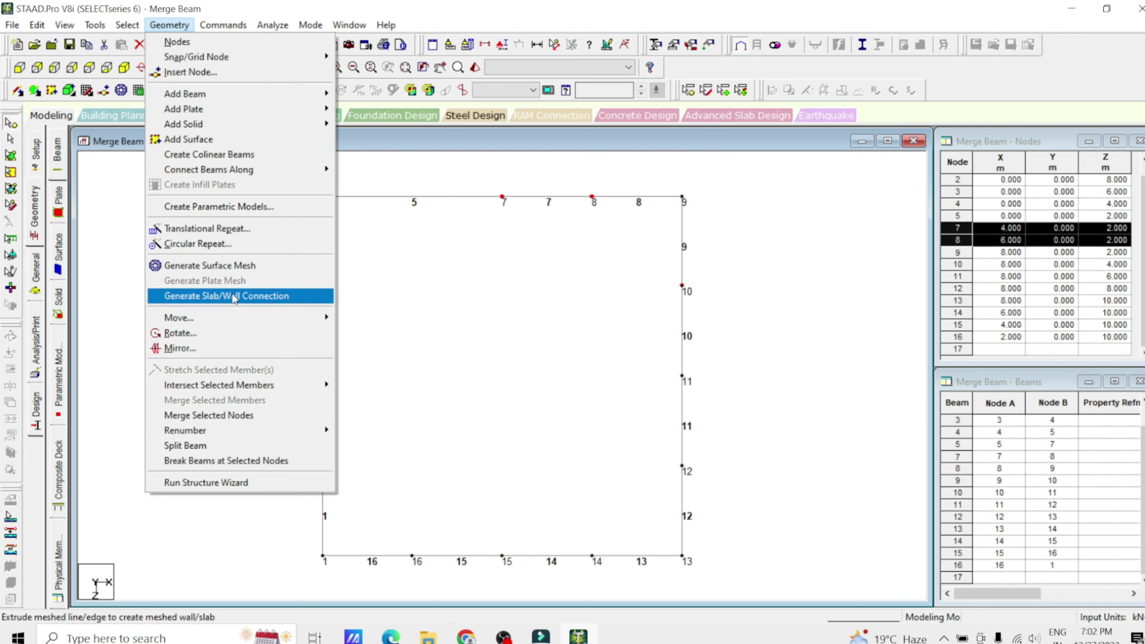
{"action": "left_click", "coordinate": [235, 416]}
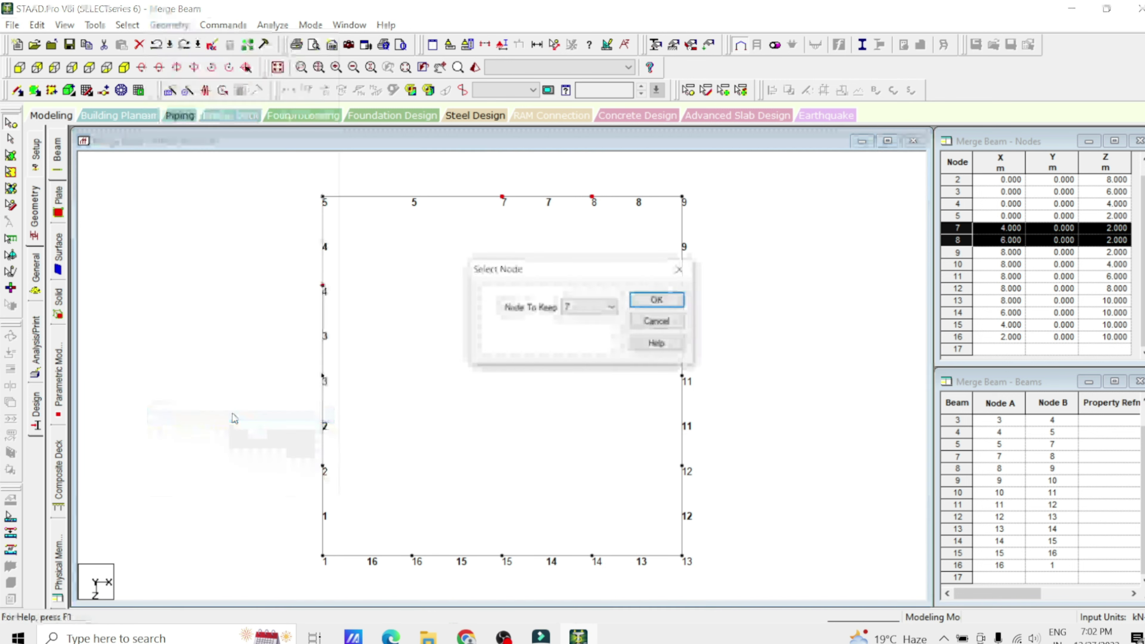
{"action": "left_click", "coordinate": [582, 310]}
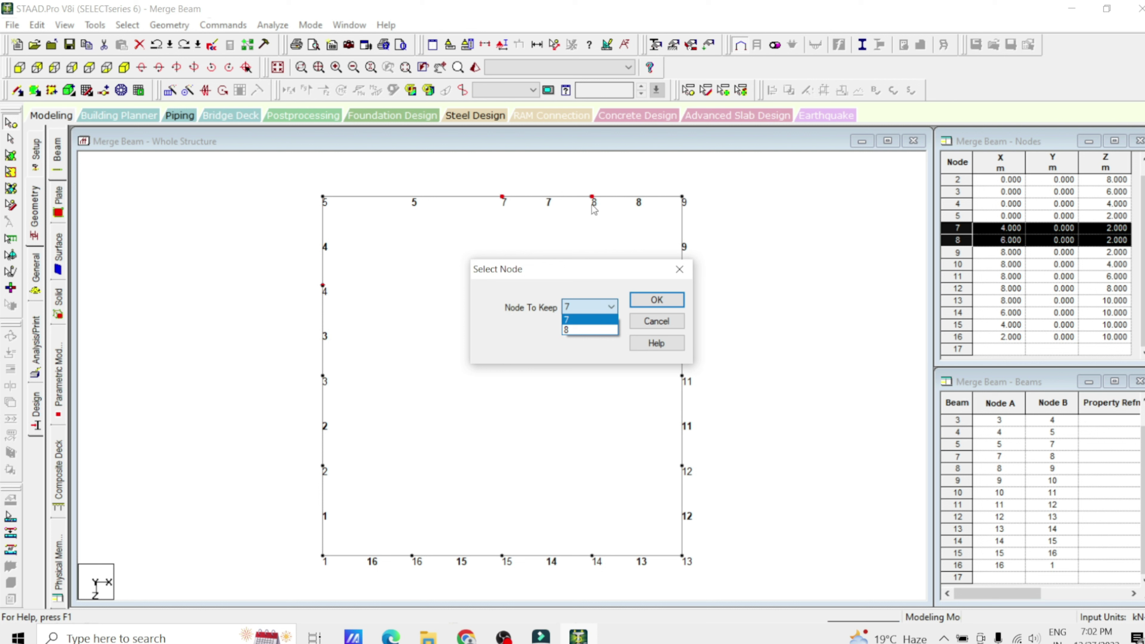
{"action": "left_click", "coordinate": [589, 322]}
{"action": "left_click", "coordinate": [649, 300]}
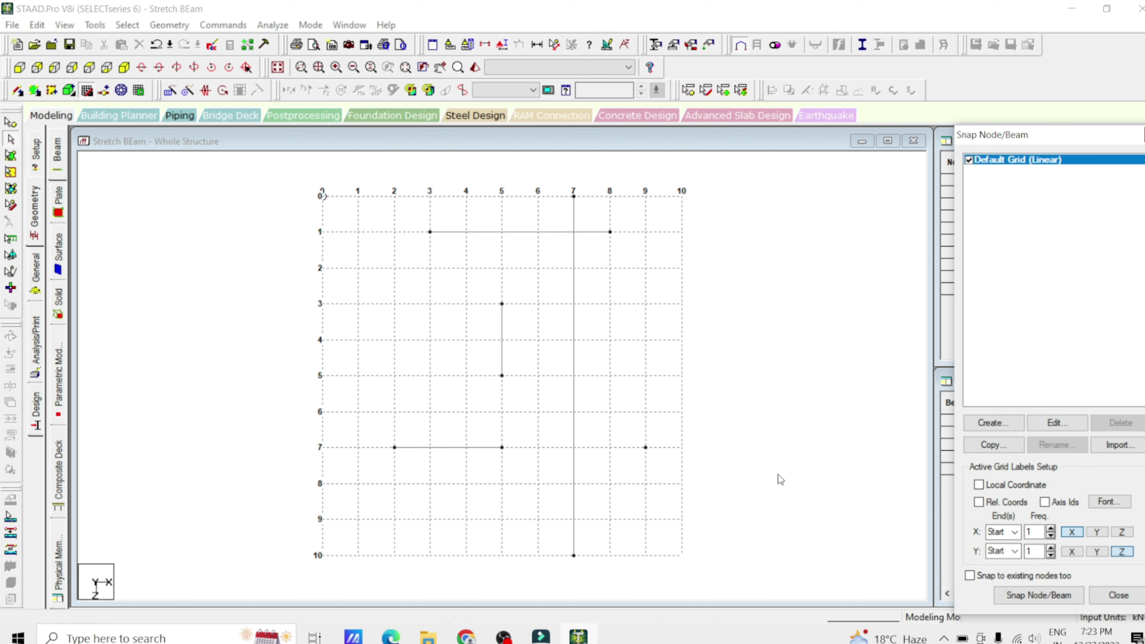
Step: Open the Stretch Member settings for the beam running from X 3 to X 8 at Z 1 and check the selected member list
{"action": "left_click", "coordinate": [503, 233]}
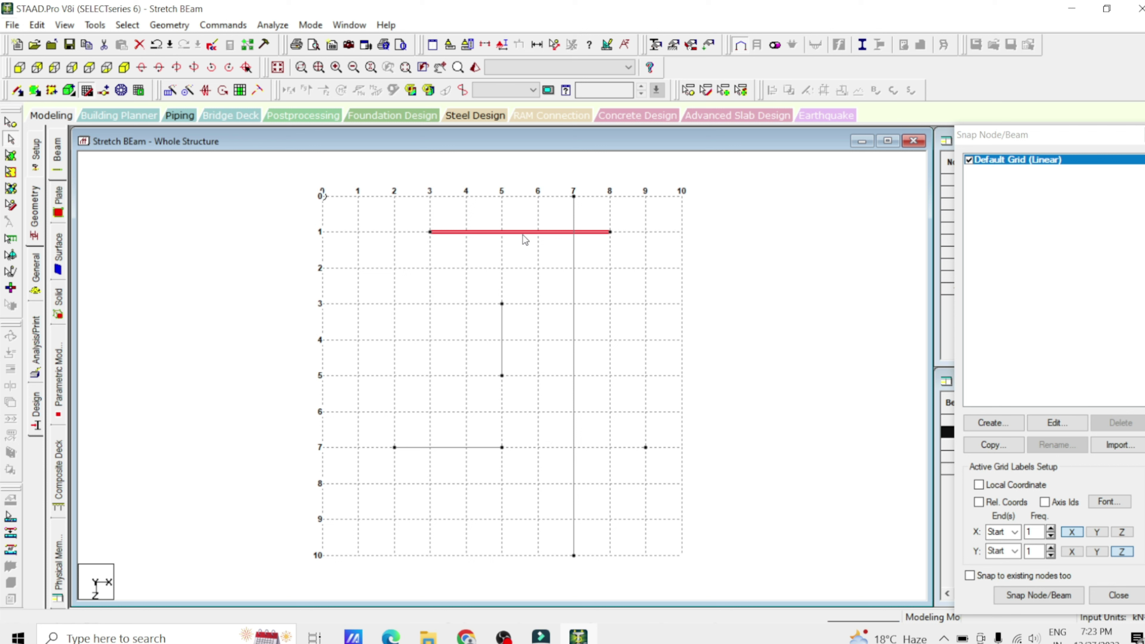
{"action": "left_click", "coordinate": [175, 25]}
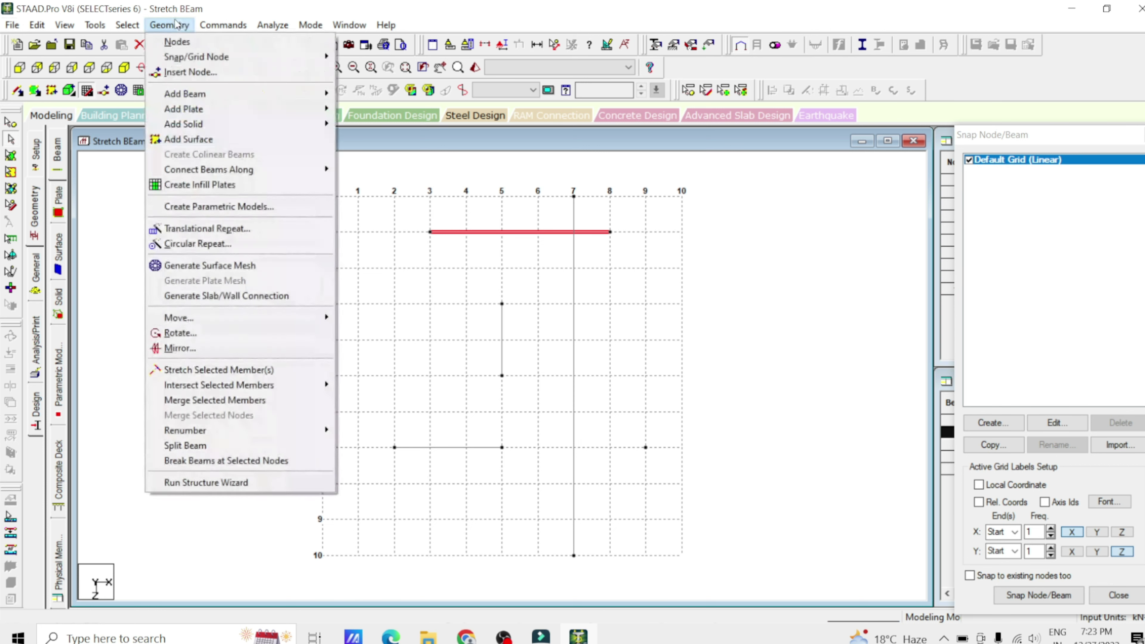
{"action": "left_click", "coordinate": [218, 372]}
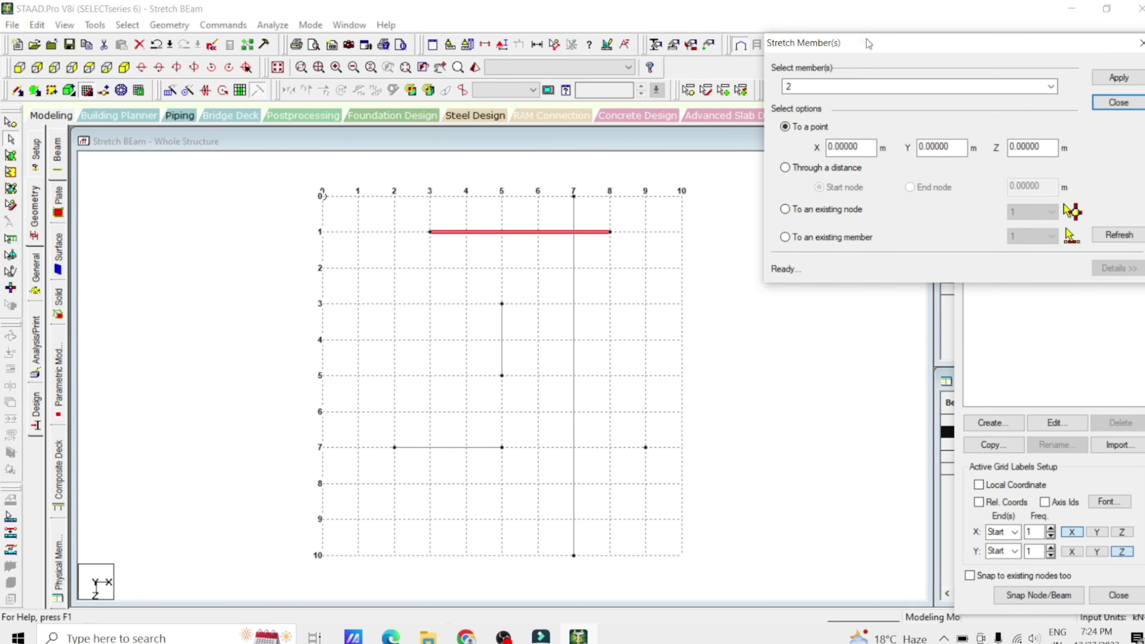
{"action": "left_click_drag", "start_coordinate": [867, 38], "coordinate": [827, 76]}
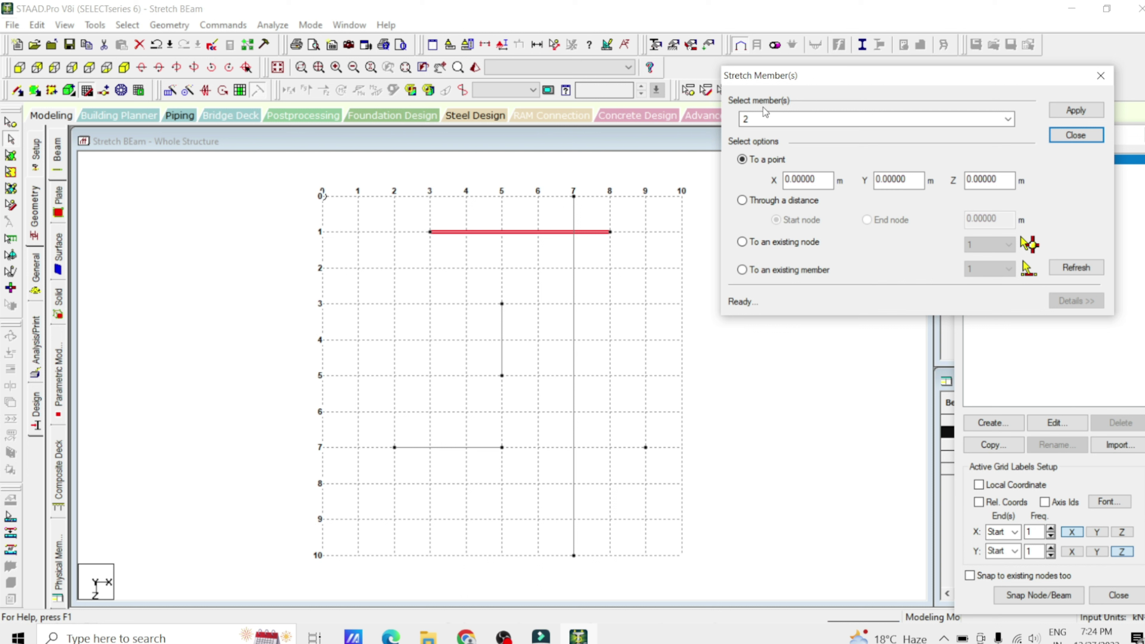
{"action": "left_click", "coordinate": [780, 116]}
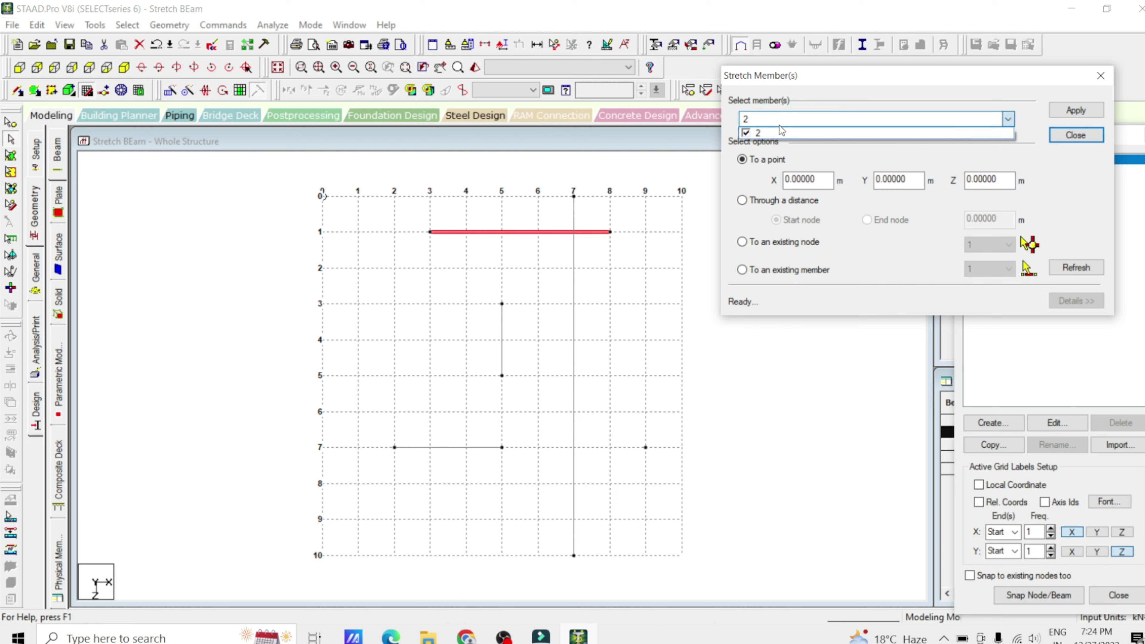
{"action": "left_click", "coordinate": [781, 130]}
{"action": "left_click", "coordinate": [781, 126]}
{"action": "left_click", "coordinate": [781, 131]}
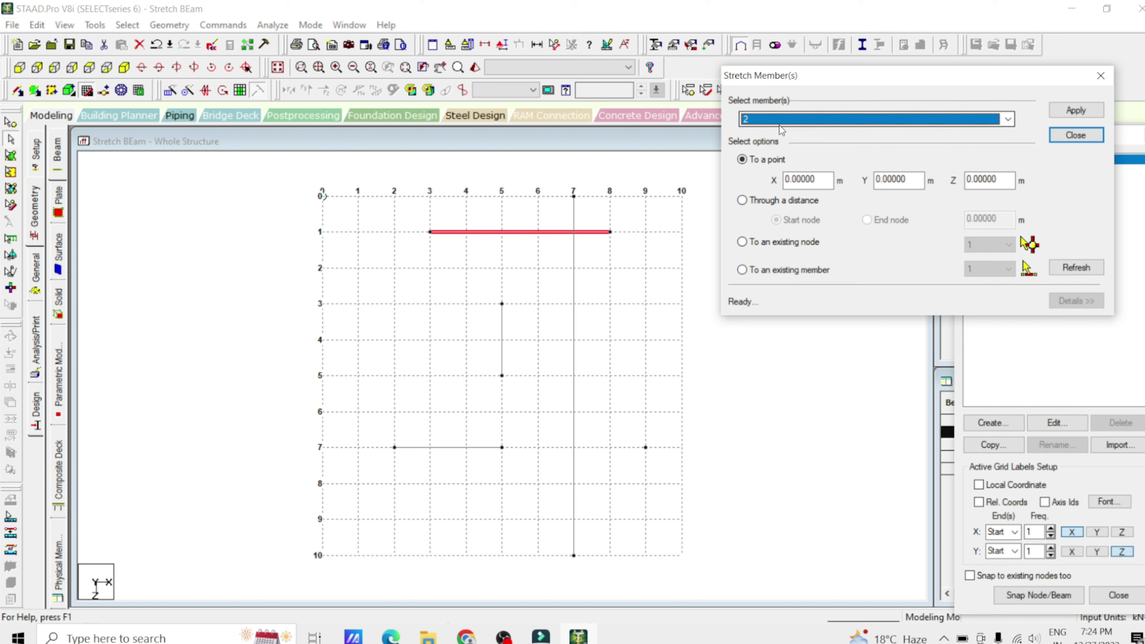
Step: Display the node and beam numbers and reselect beam 2 as the member to stretch
{"action": "left_click", "coordinate": [621, 235]}
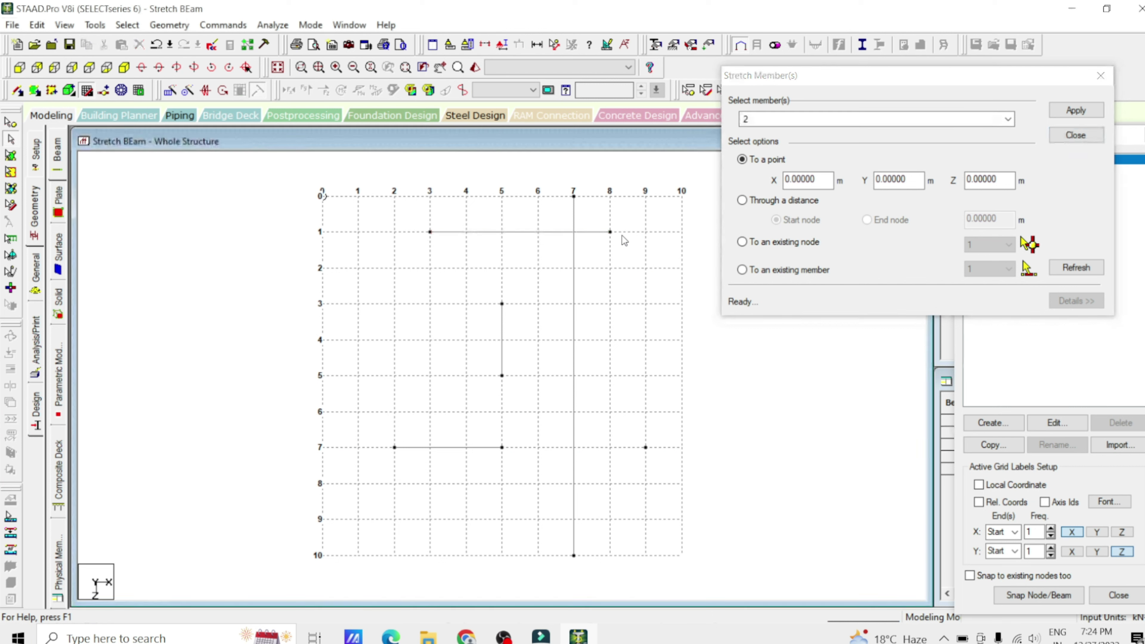
{"action": "key", "text": "shift+n"}
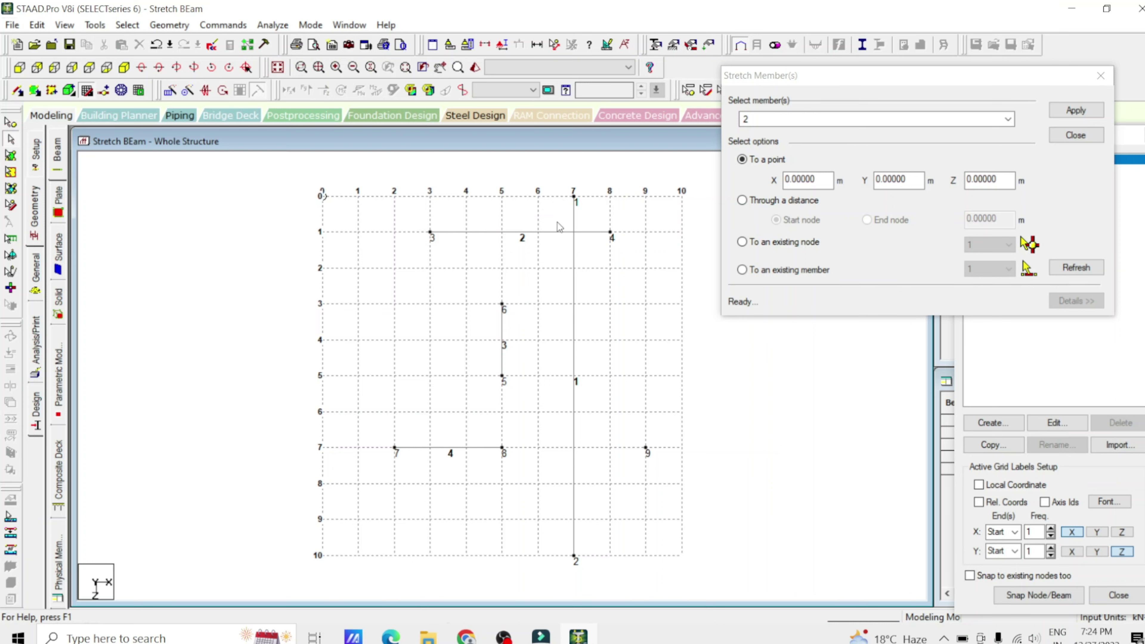
{"action": "left_click", "coordinate": [543, 232]}
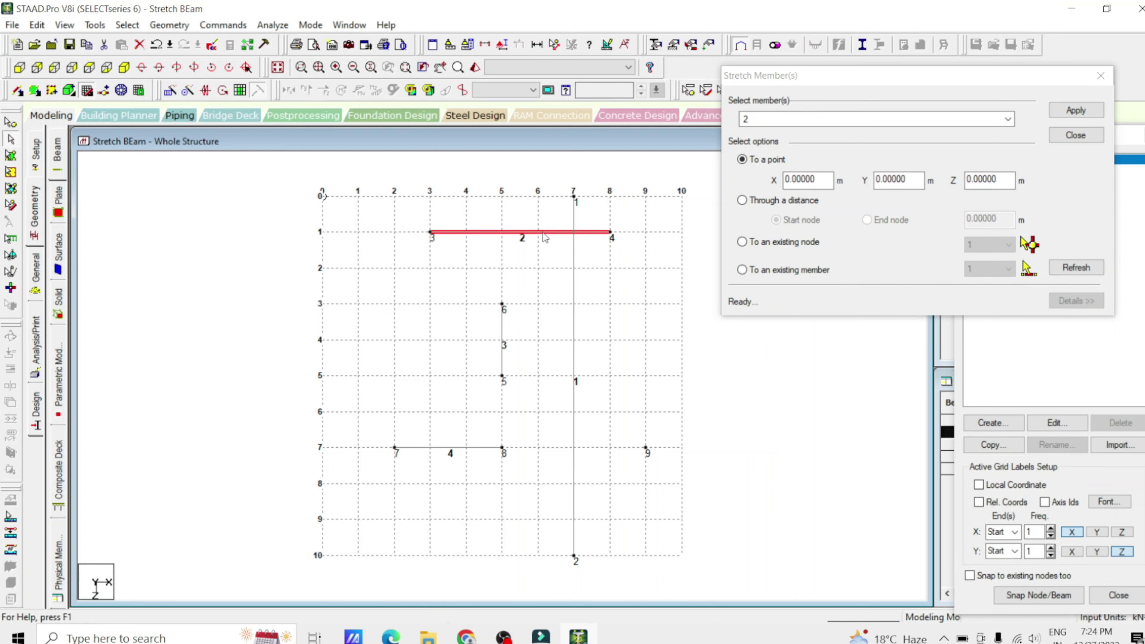
{"action": "left_click", "coordinate": [794, 132]}
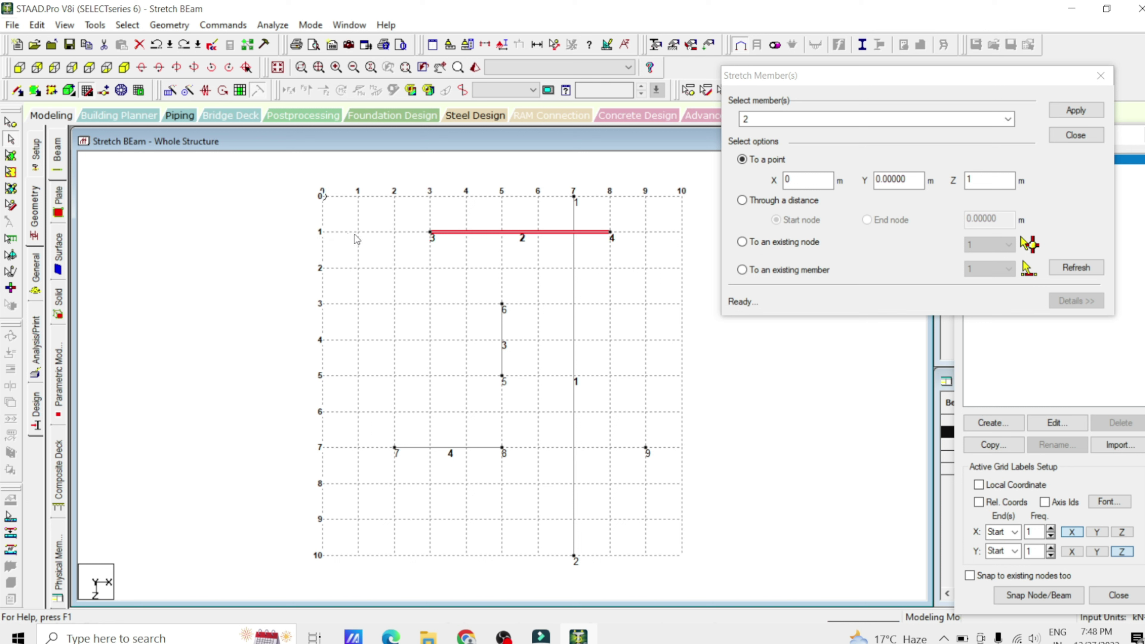
Step: Stretch beam 2 to the point X 1 m, Z 1 m
{"action": "left_click", "coordinate": [806, 181]}
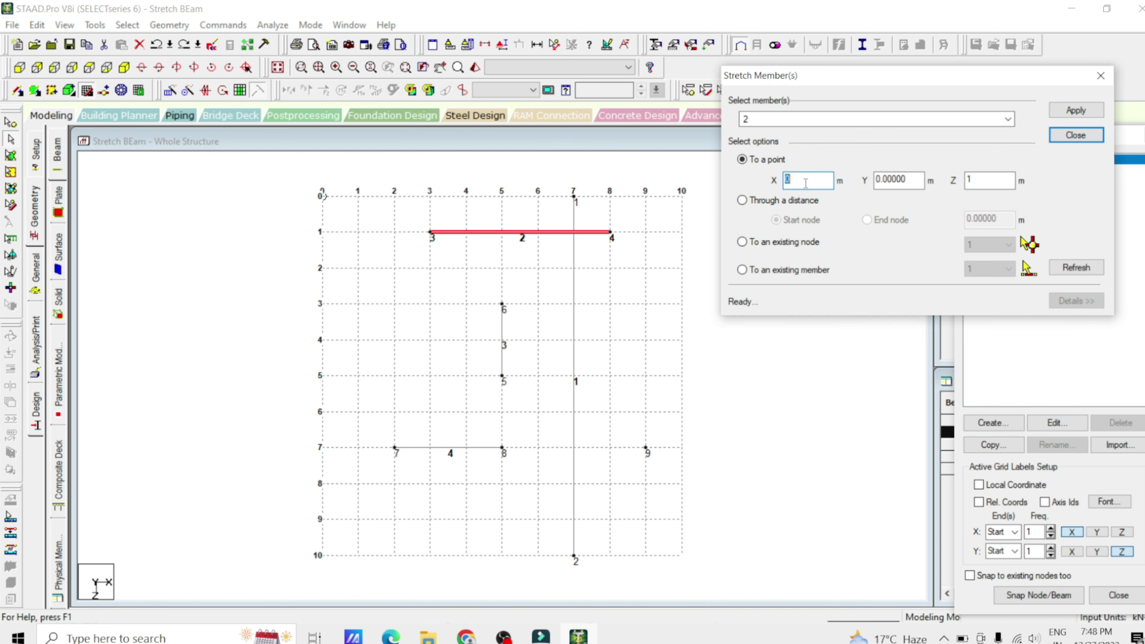
{"action": "type", "text": "1"}
{"action": "left_click", "coordinate": [998, 177]}
{"action": "type", "text": "1"}
{"action": "left_click", "coordinate": [1073, 109]}
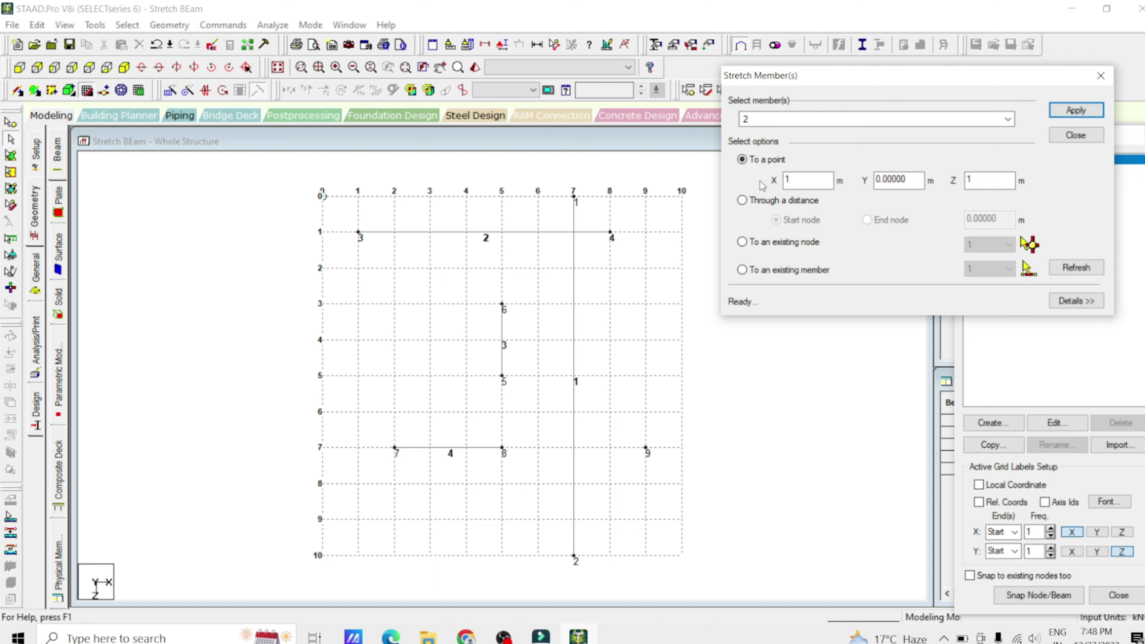
Step: Stretch beam 3 through a distance of 1 m from its end node
{"action": "left_click", "coordinate": [744, 200]}
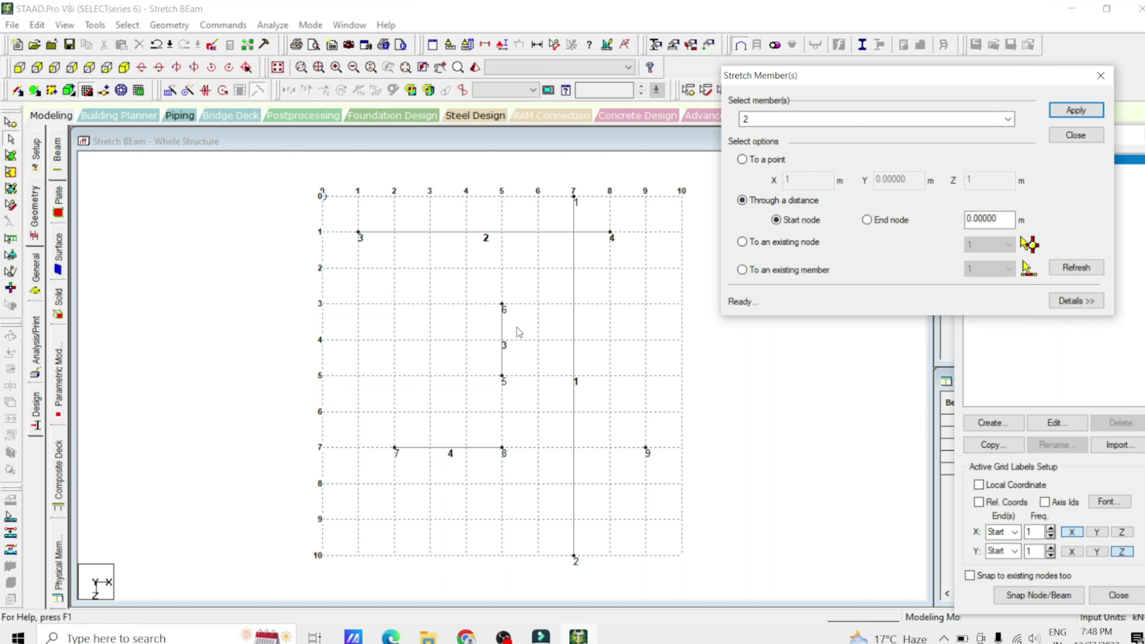
{"action": "left_click", "coordinate": [503, 334]}
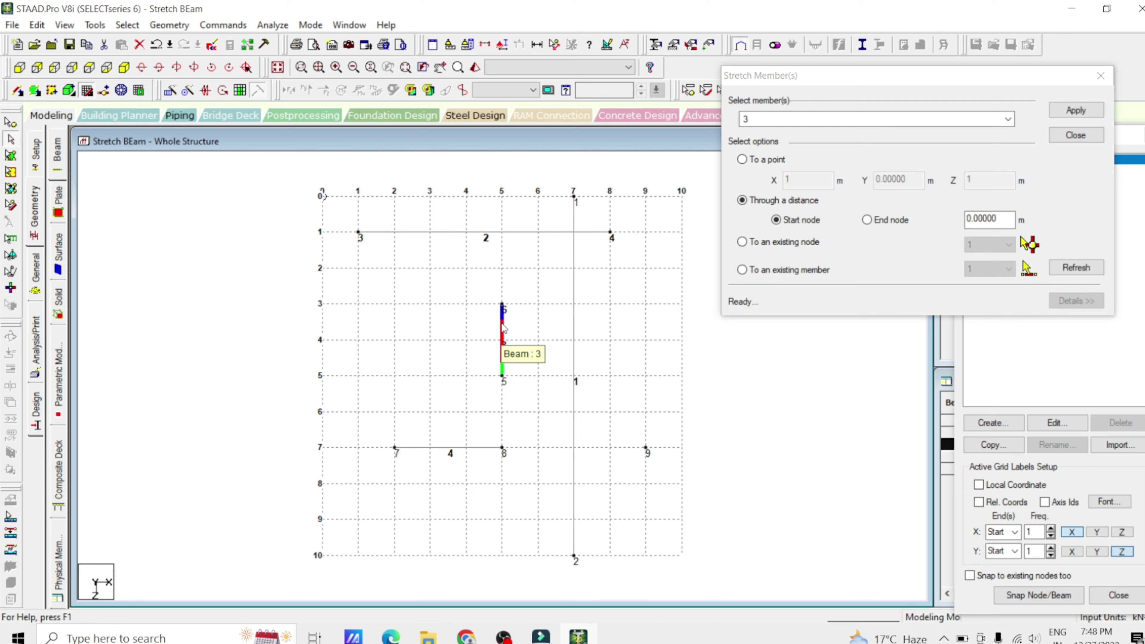
{"action": "left_click", "coordinate": [867, 220]}
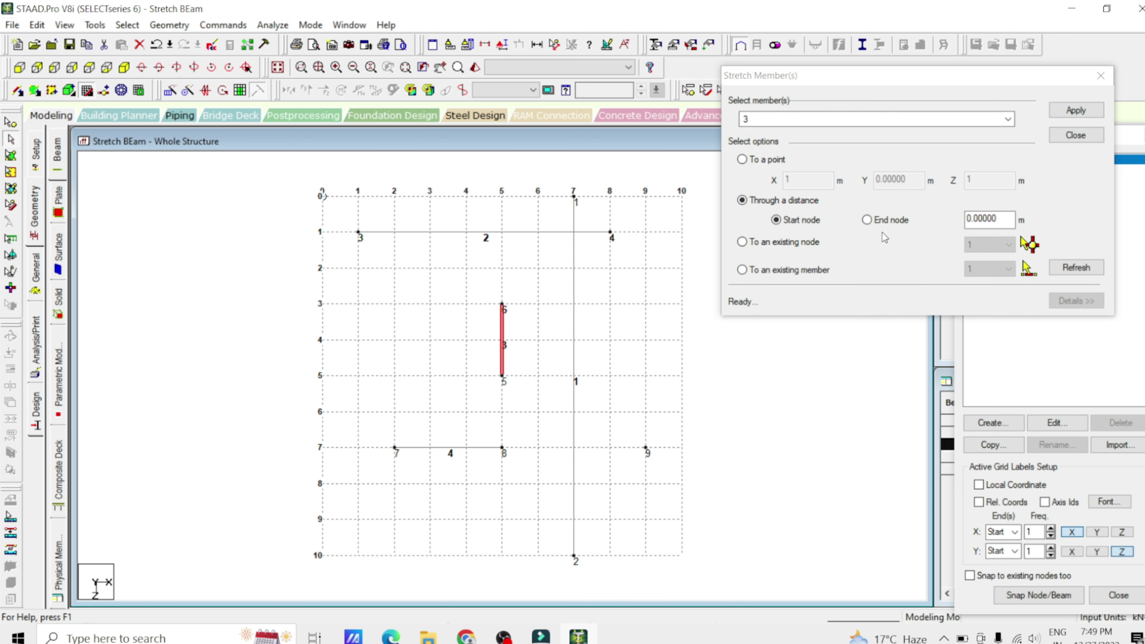
{"action": "double_click", "coordinate": [990, 219]}
{"action": "type", "text": "1"}
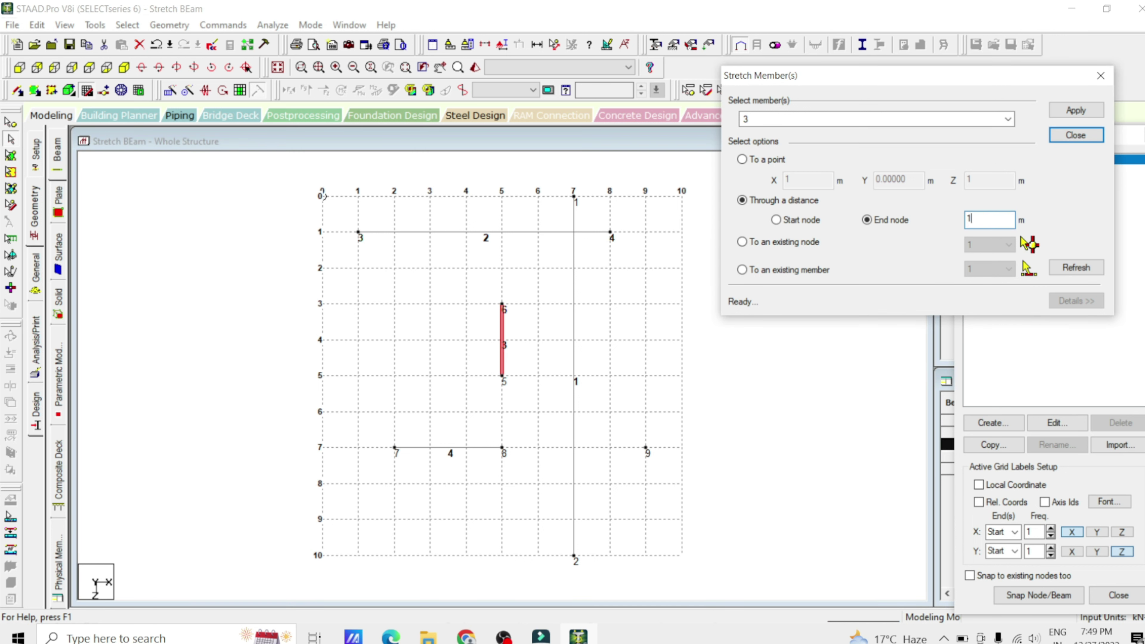
{"action": "left_click", "coordinate": [1086, 111]}
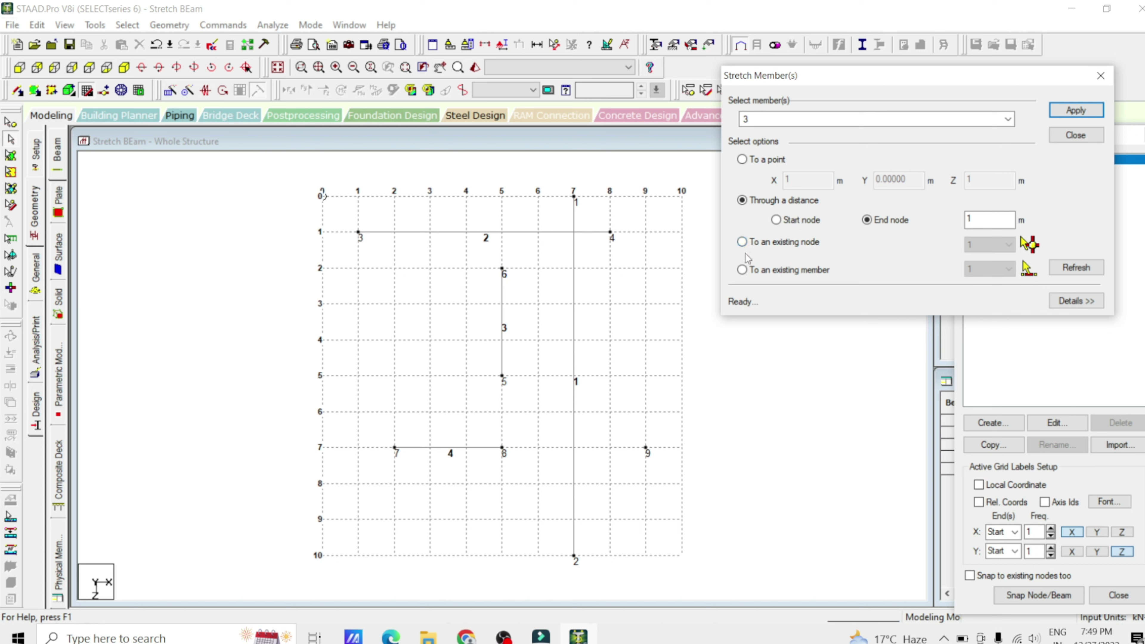
Step: Stretch beam 4 to existing node 9, picking the node in the model
{"action": "left_click", "coordinate": [743, 244]}
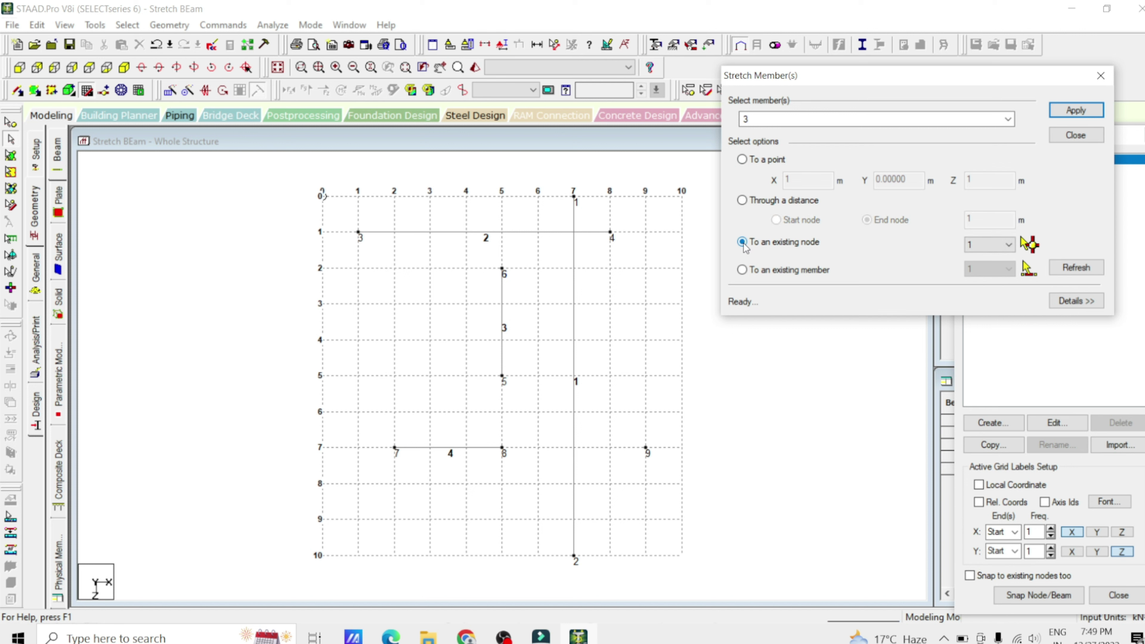
{"action": "left_click", "coordinate": [482, 451]}
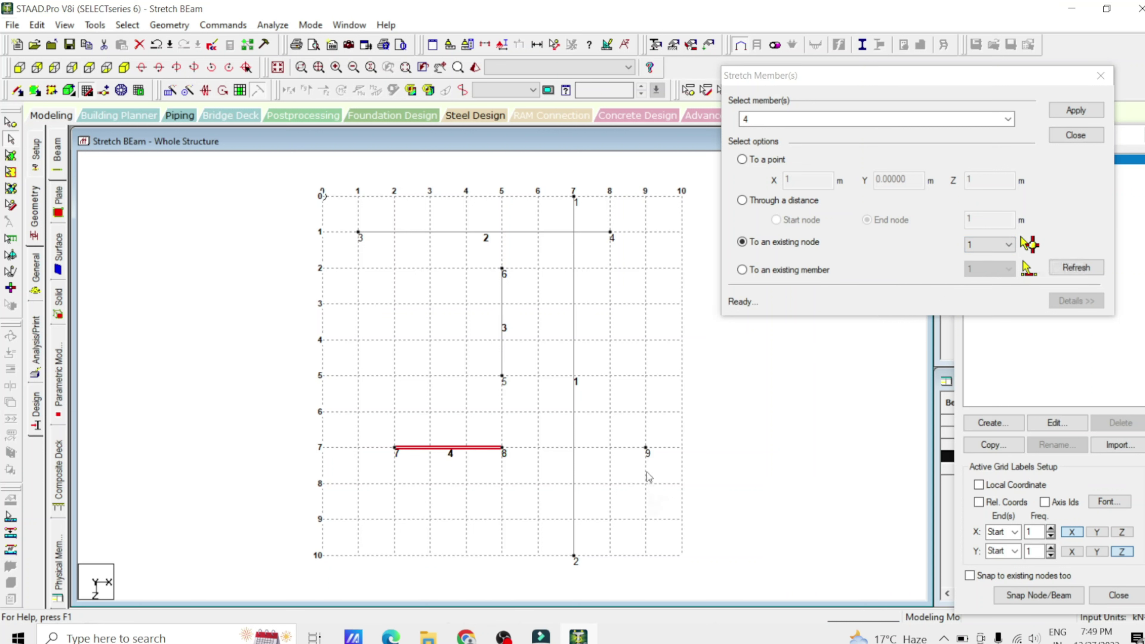
{"action": "left_click", "coordinate": [1029, 244]}
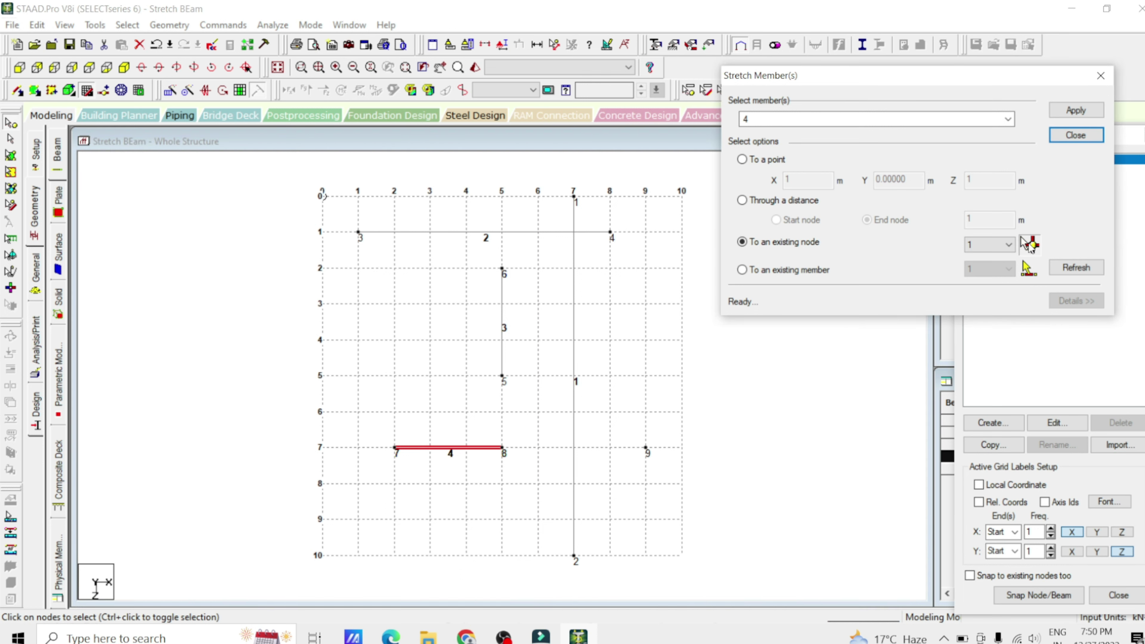
{"action": "left_click", "coordinate": [645, 449]}
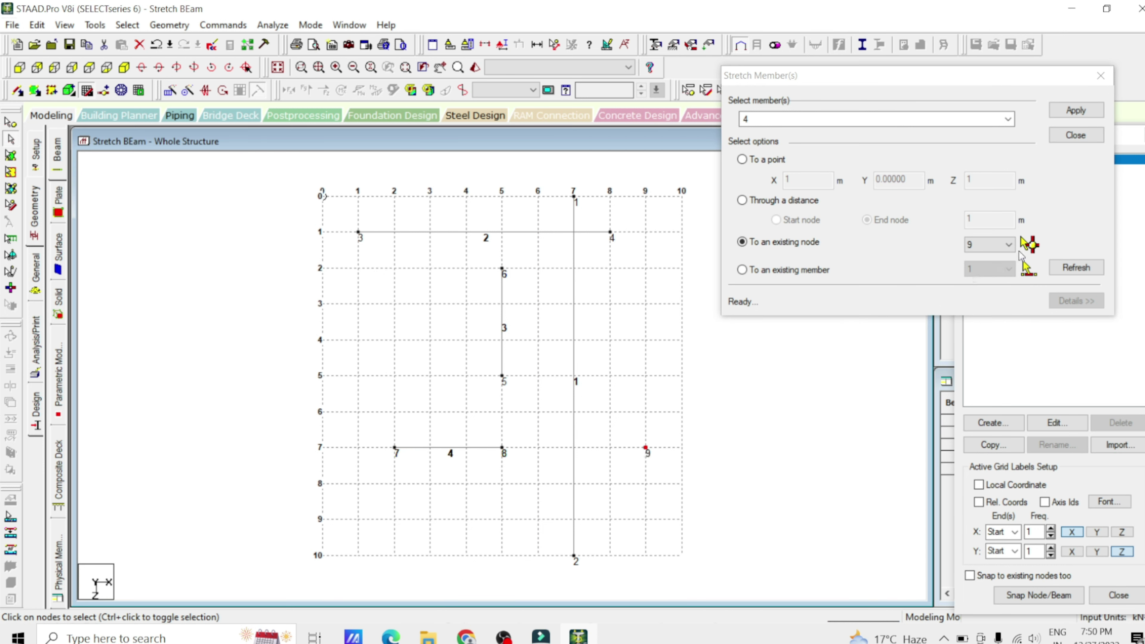
{"action": "left_click", "coordinate": [1068, 111]}
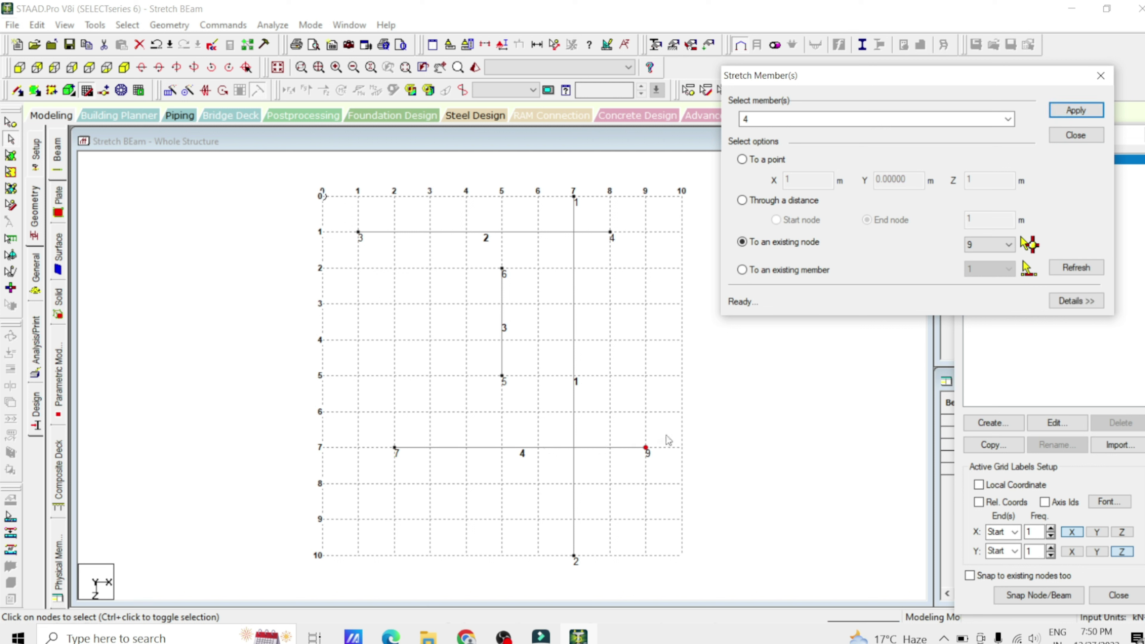
{"action": "left_click", "coordinate": [1009, 244]}
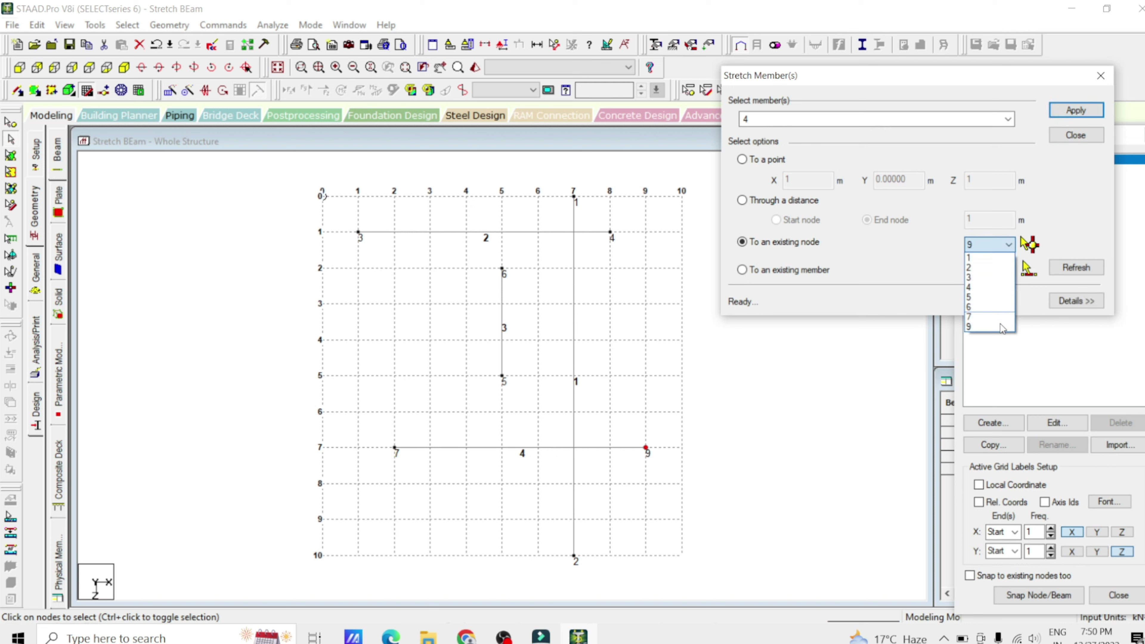
{"action": "left_click", "coordinate": [993, 249]}
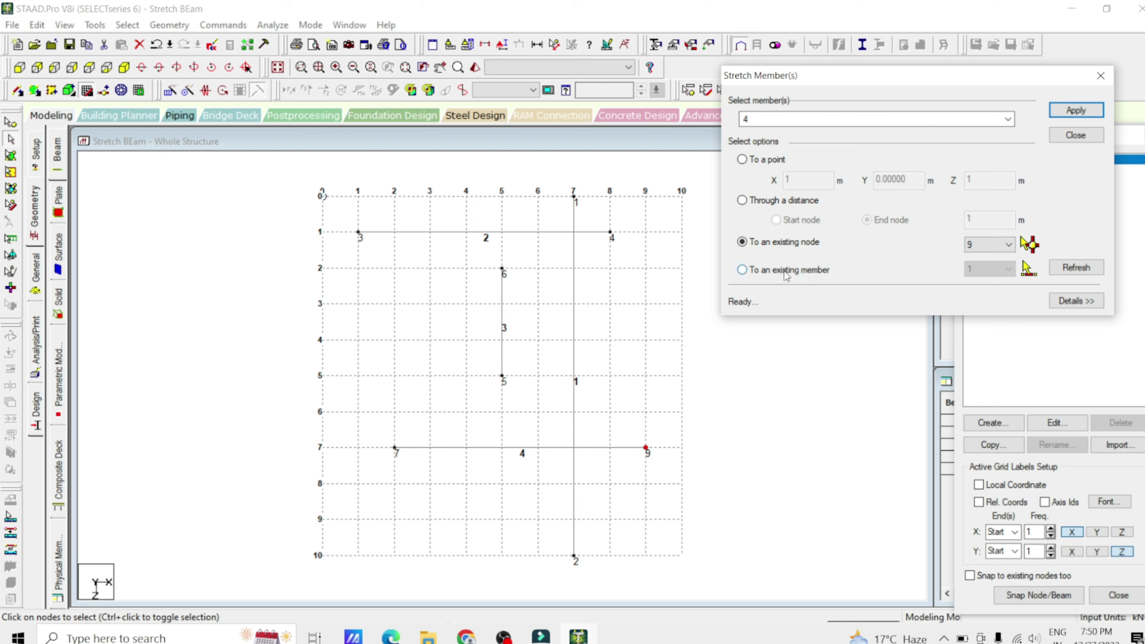
Step: Stretch beam 3 to existing member 2, then close the Stretch Member settings
{"action": "left_click", "coordinate": [746, 273]}
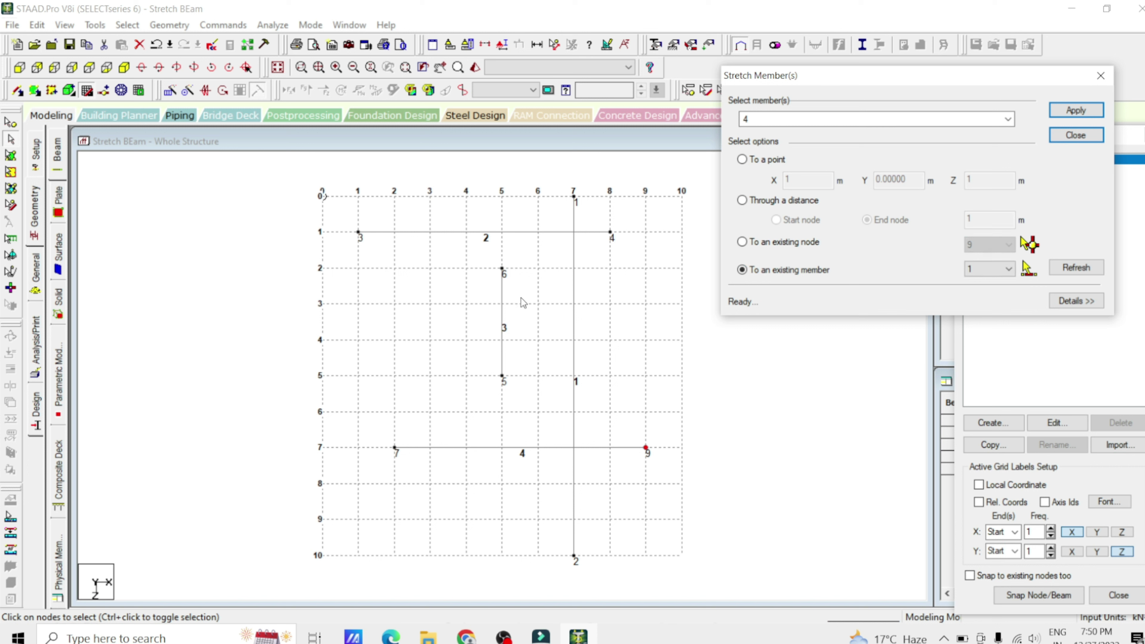
{"action": "left_click", "coordinate": [504, 300]}
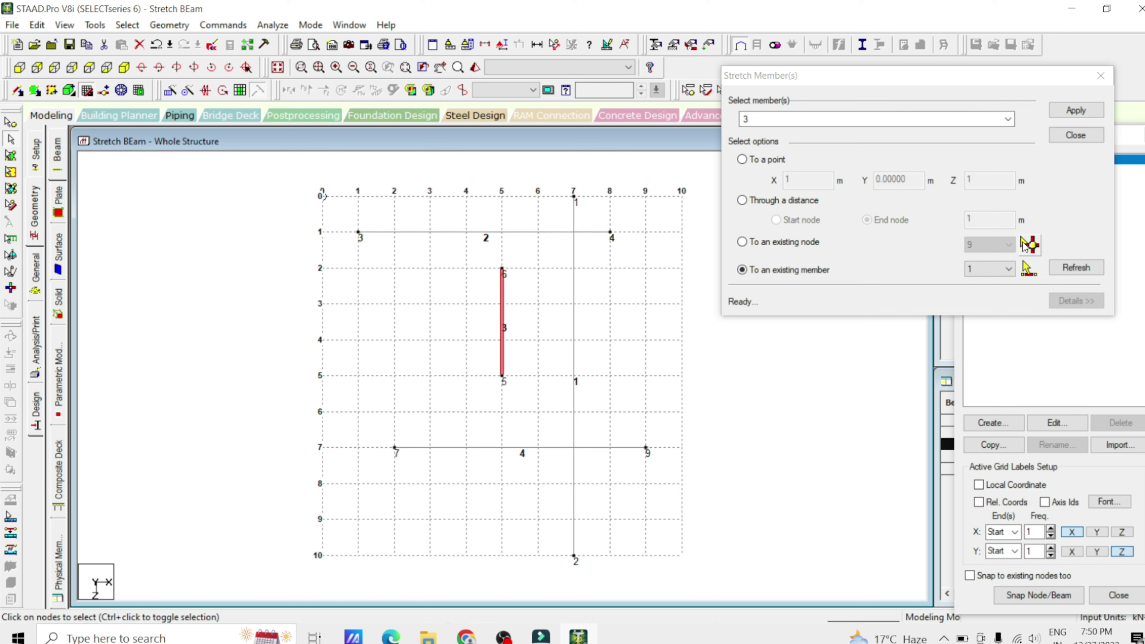
{"action": "left_click", "coordinate": [1030, 268]}
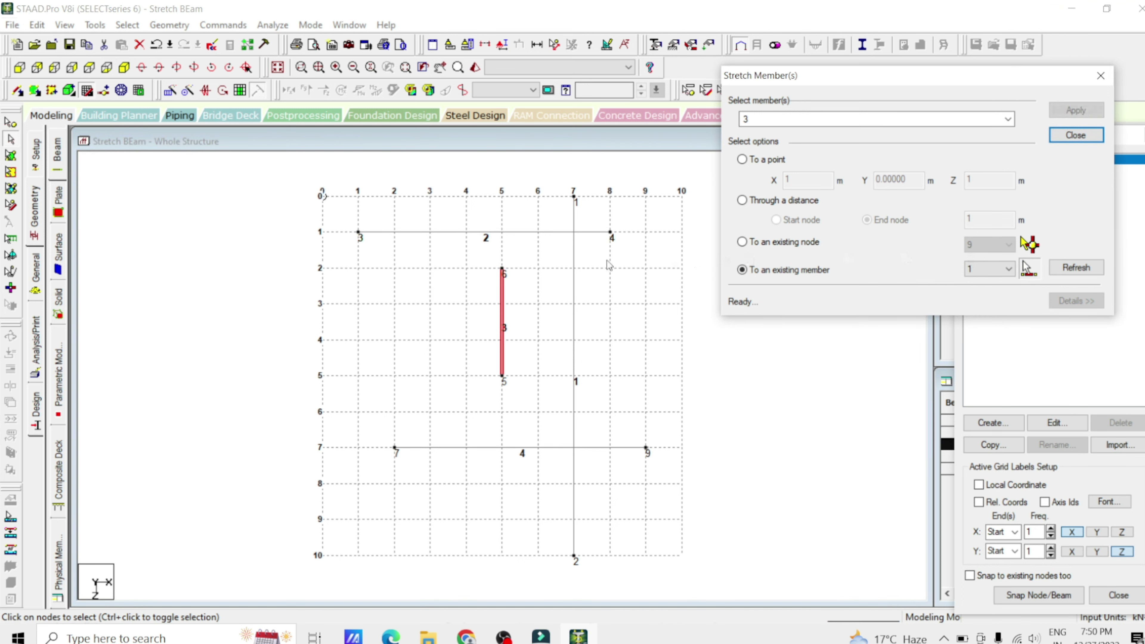
{"action": "left_click", "coordinate": [533, 235]}
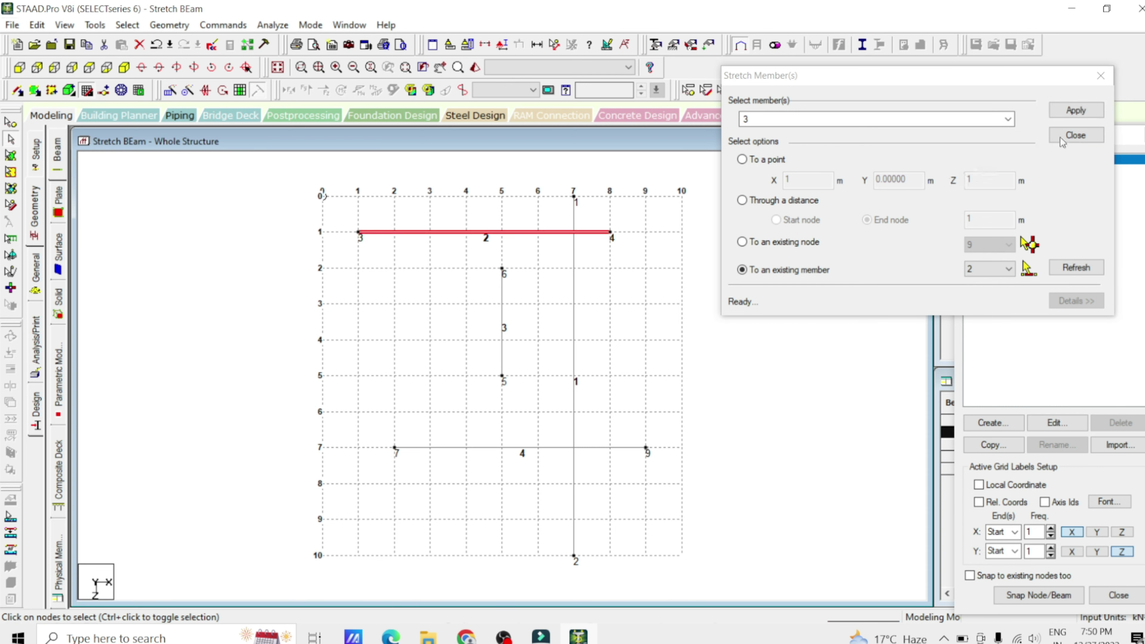
{"action": "left_click", "coordinate": [1075, 111]}
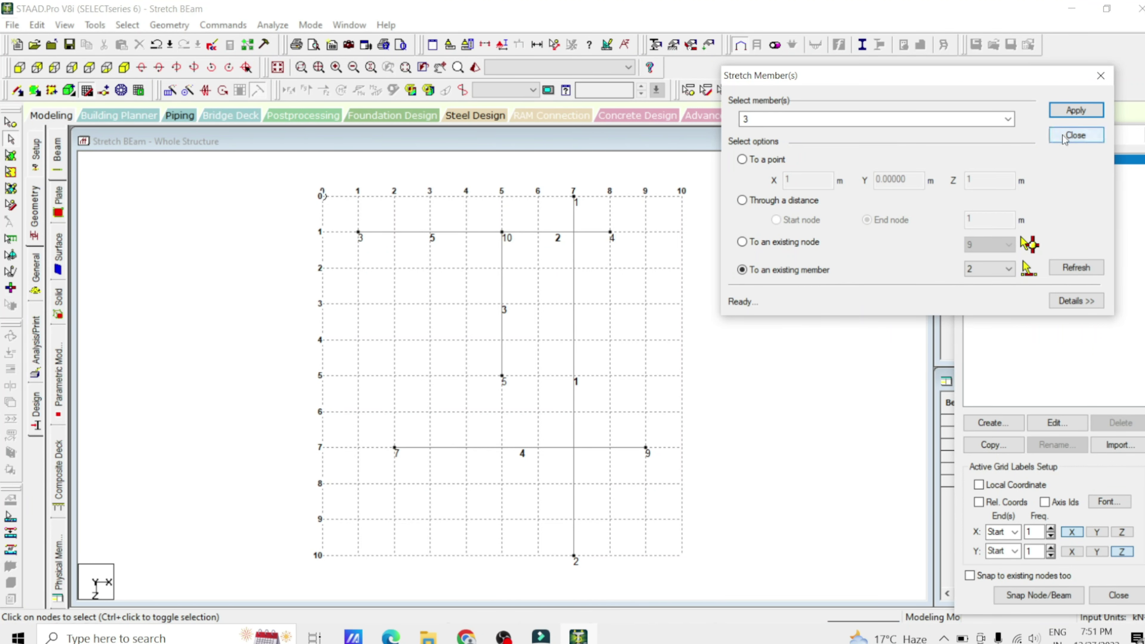
{"action": "left_click", "coordinate": [1076, 134]}
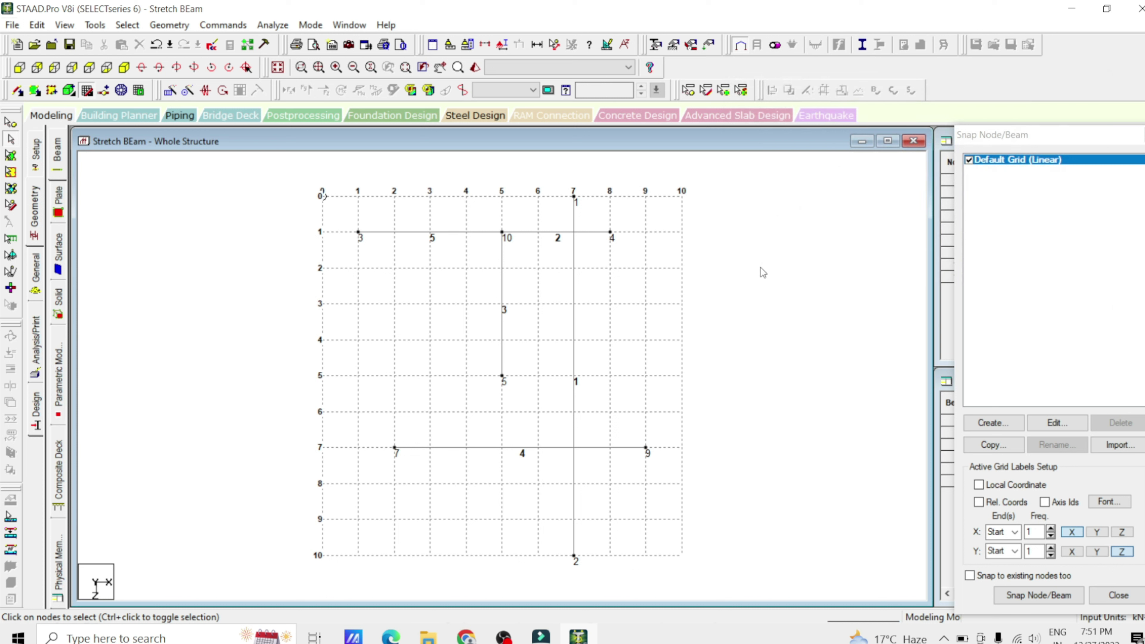
Step: Split beam 1 by inserting a new node at a distance of 3 m from its start
{"action": "left_click", "coordinate": [574, 361]}
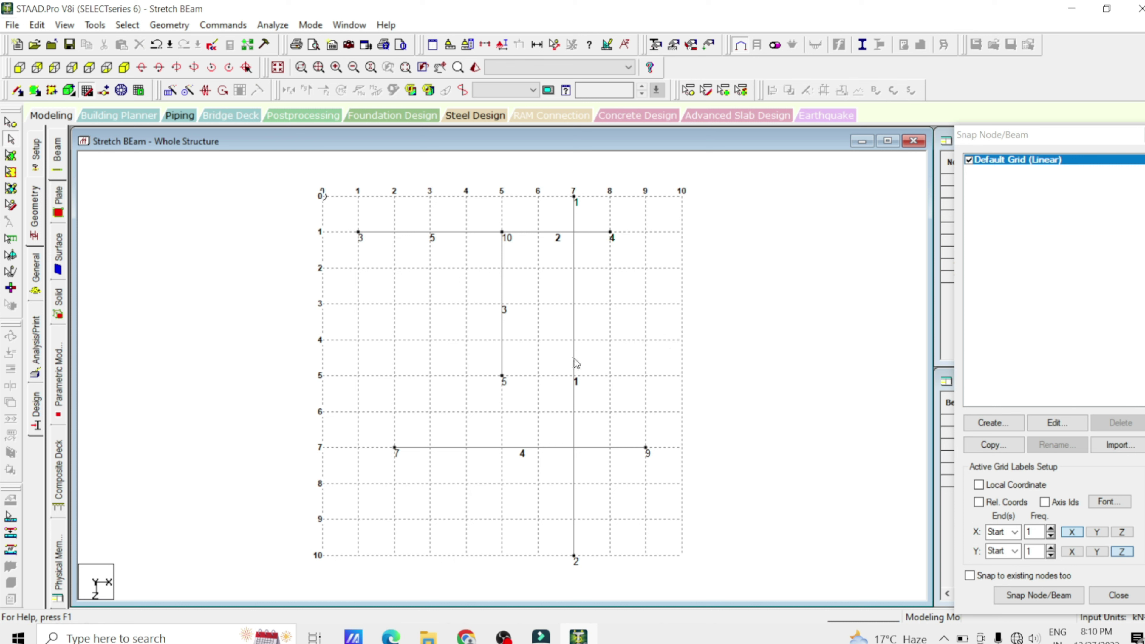
{"action": "left_click", "coordinate": [576, 363]}
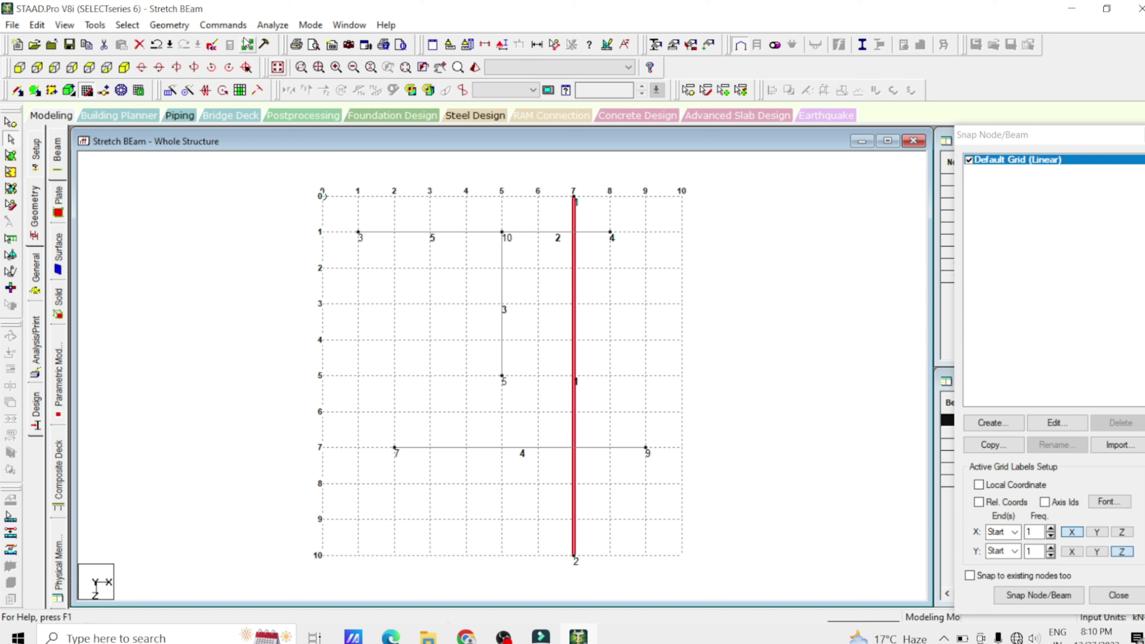
{"action": "left_click", "coordinate": [169, 24]}
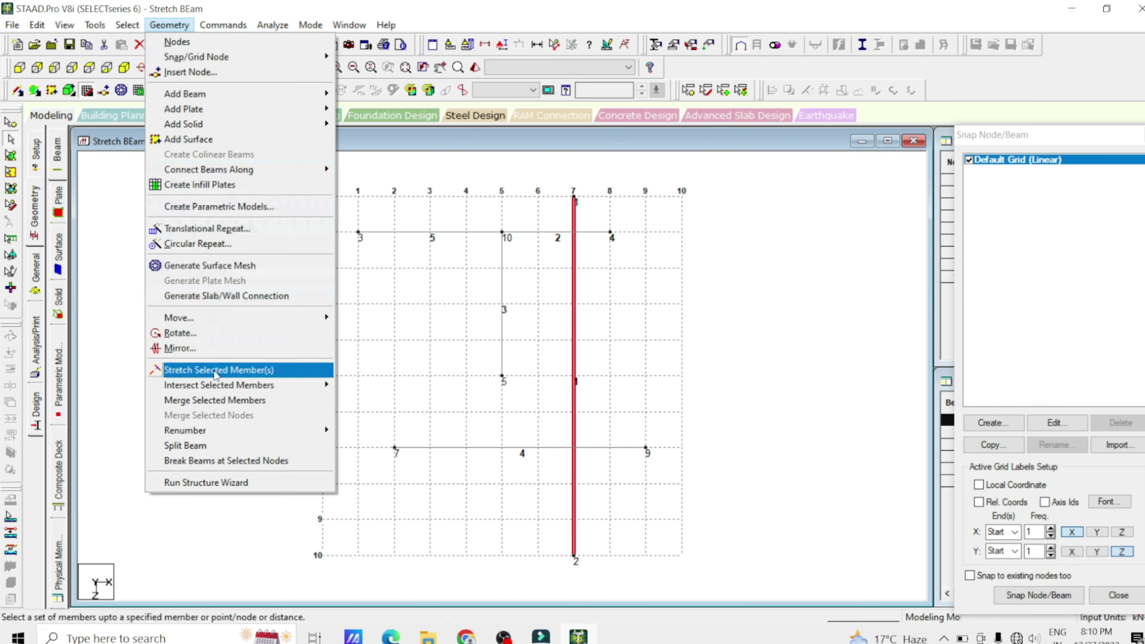
{"action": "left_click", "coordinate": [198, 447]}
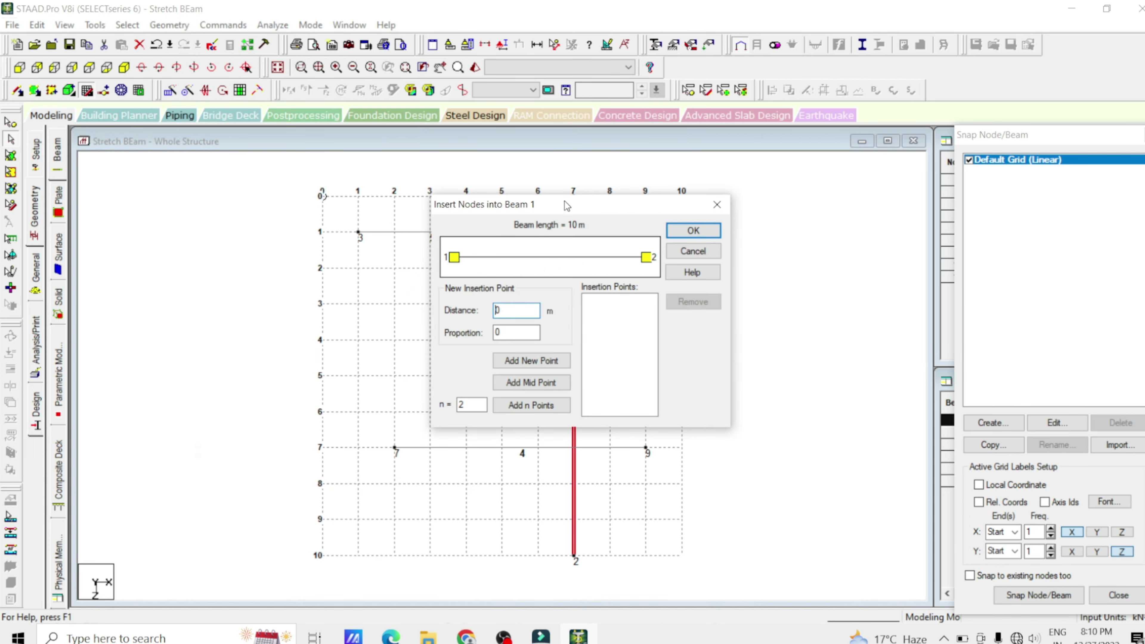
{"action": "left_click_drag", "start_coordinate": [562, 213], "coordinate": [841, 151]}
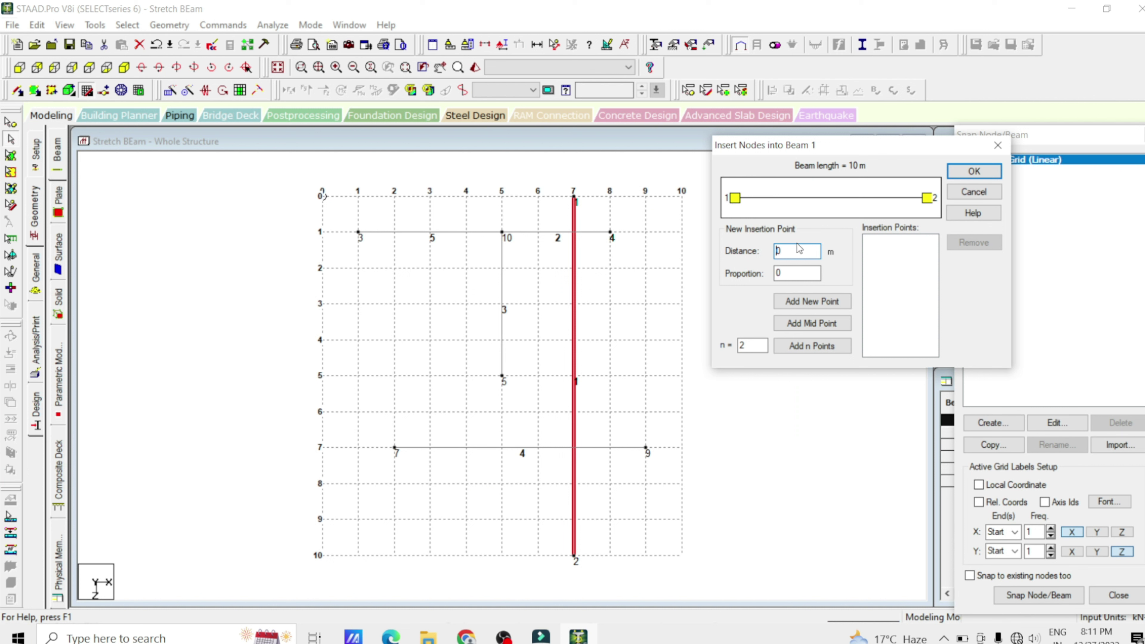
{"action": "type", "text": "3"}
{"action": "left_click", "coordinate": [804, 303]}
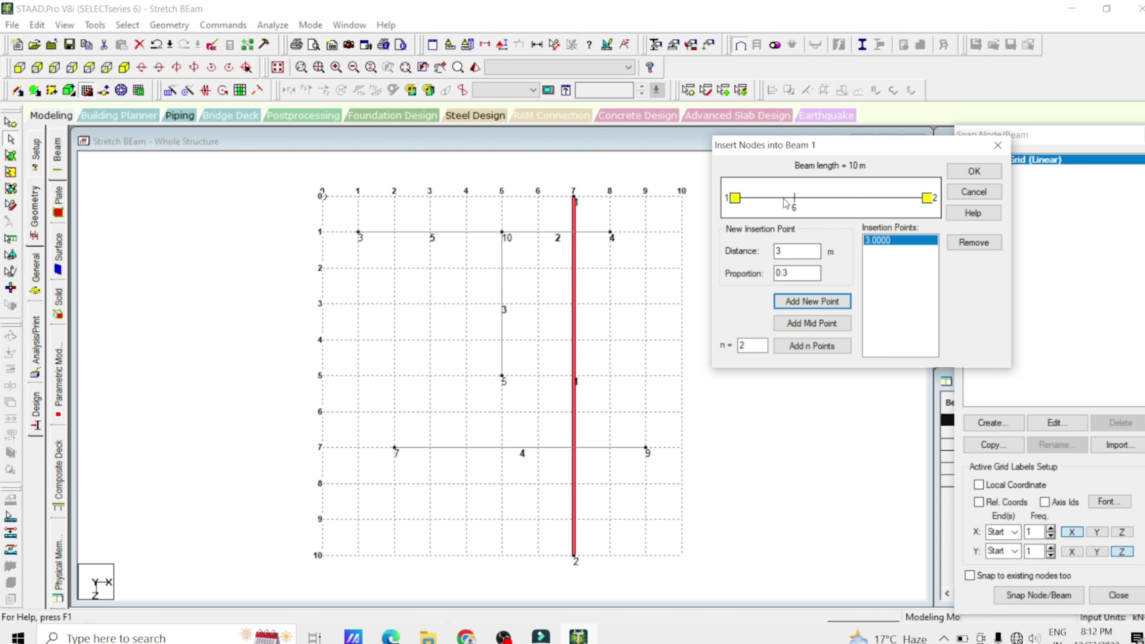
{"action": "left_click", "coordinate": [755, 347]}
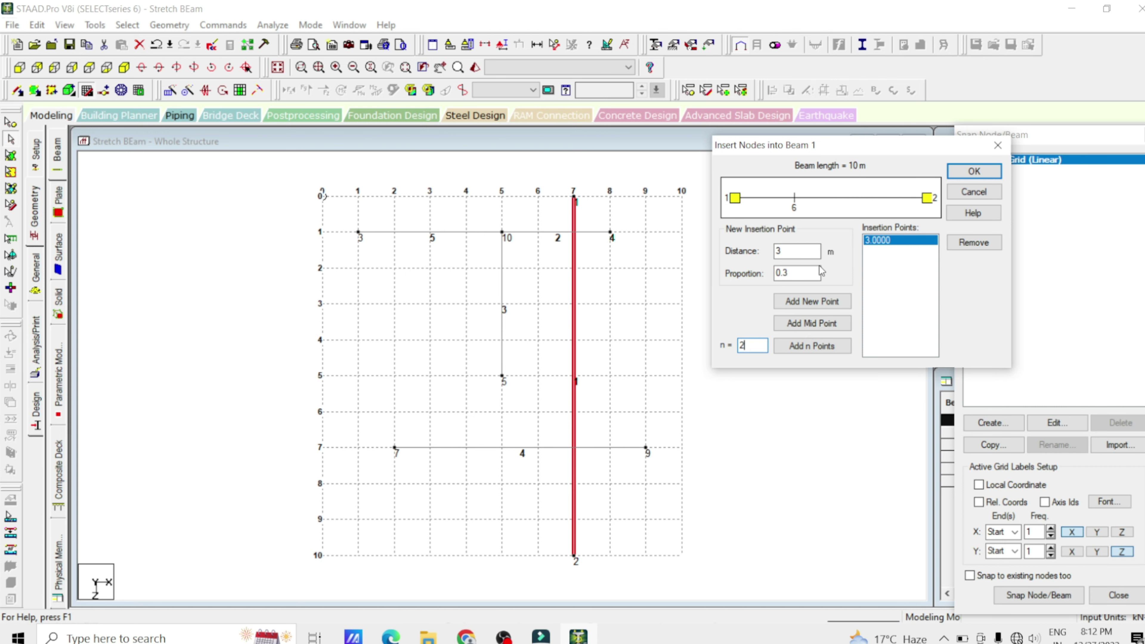
{"action": "left_click", "coordinate": [973, 172]}
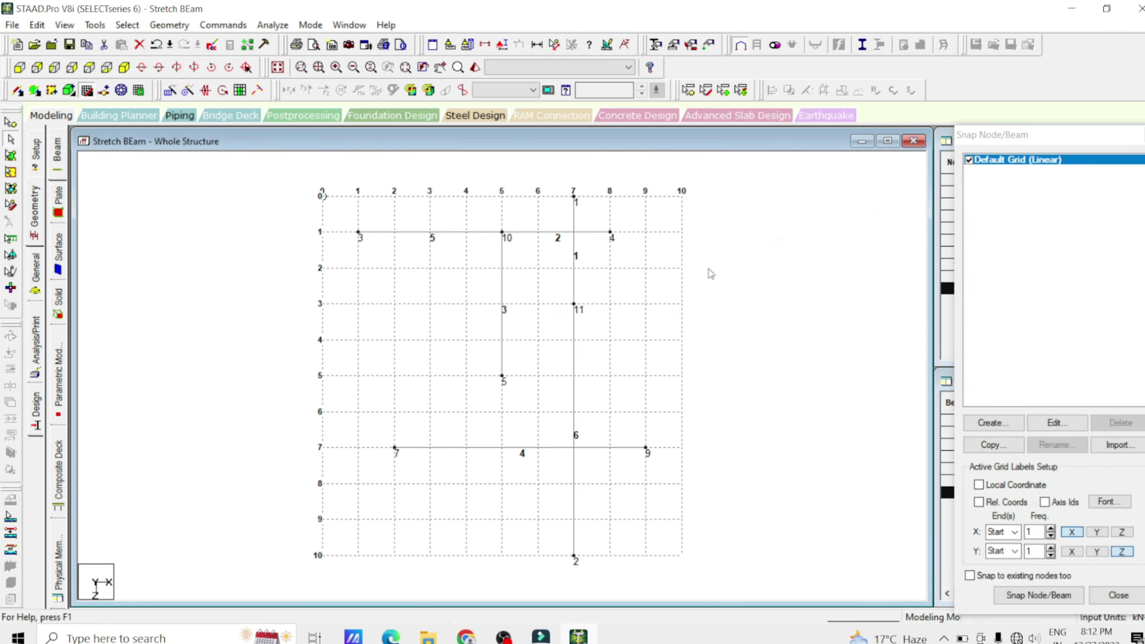
Step: Select each of the two segments of the split beam at X 7 in turn to check them, then clear the selection
{"action": "left_click", "coordinate": [574, 277]}
{"action": "left_click", "coordinate": [575, 347]}
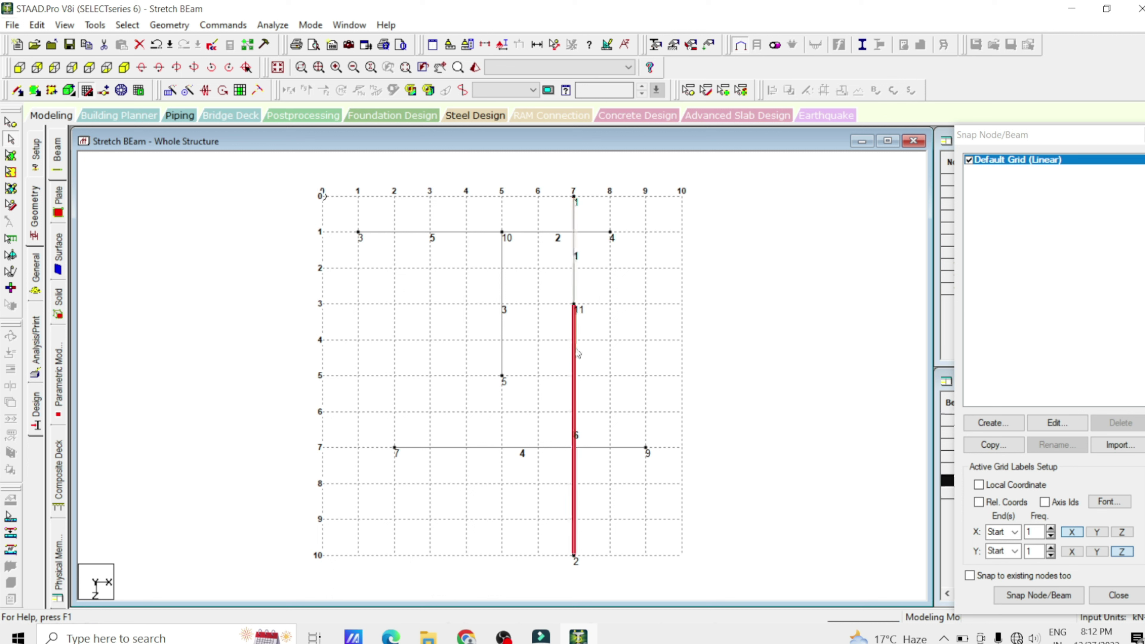
{"action": "left_click", "coordinate": [572, 257]}
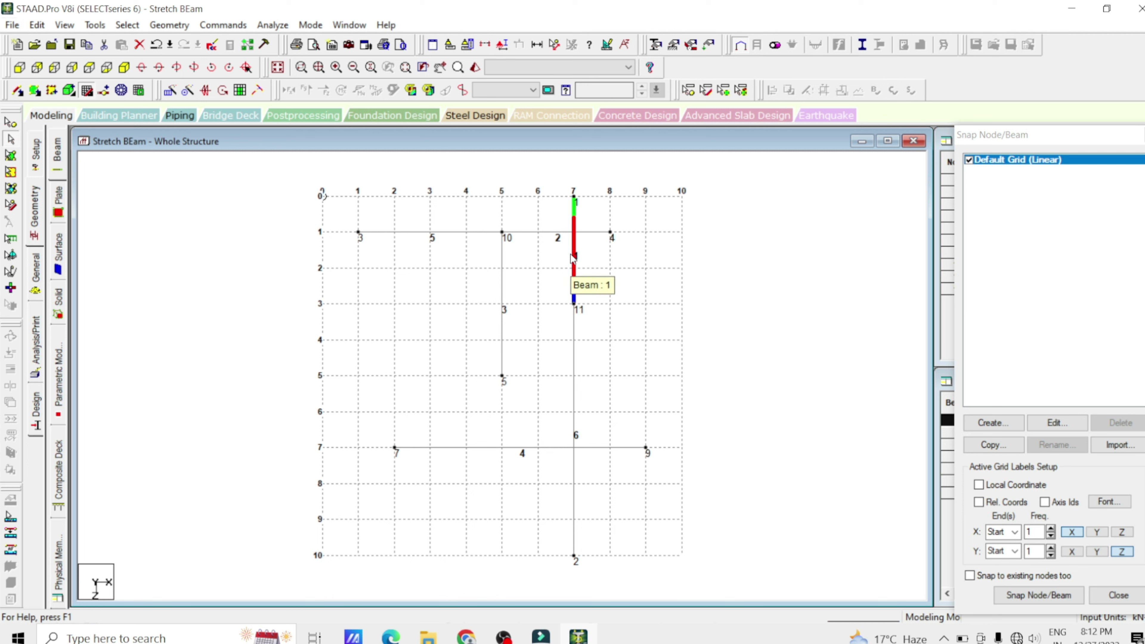
{"action": "left_click", "coordinate": [575, 370]}
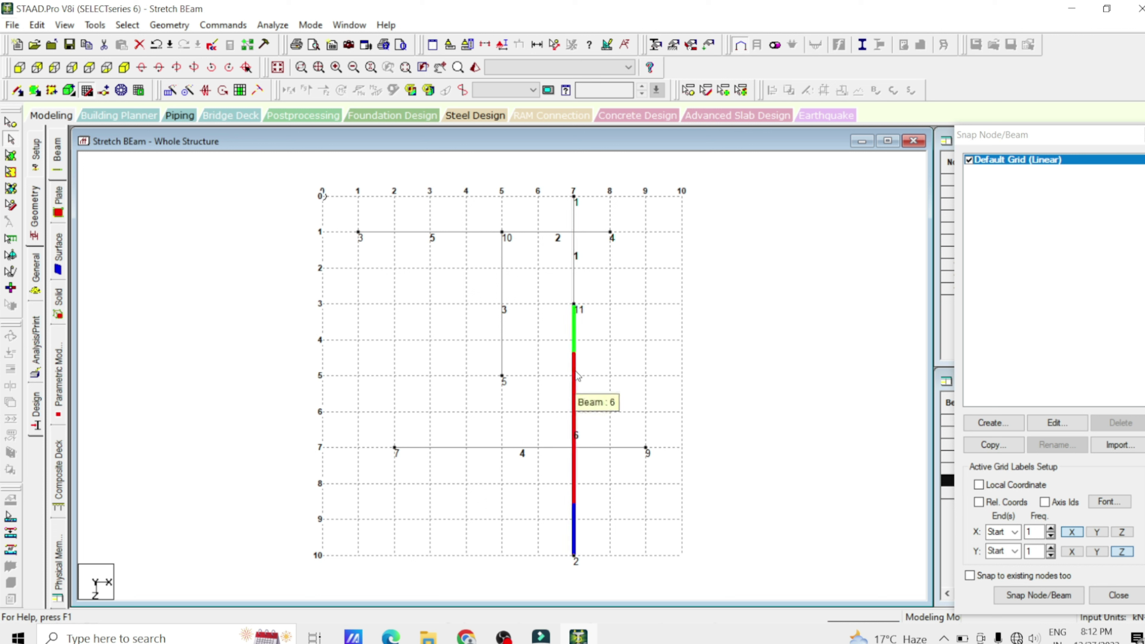
{"action": "left_click", "coordinate": [768, 327]}
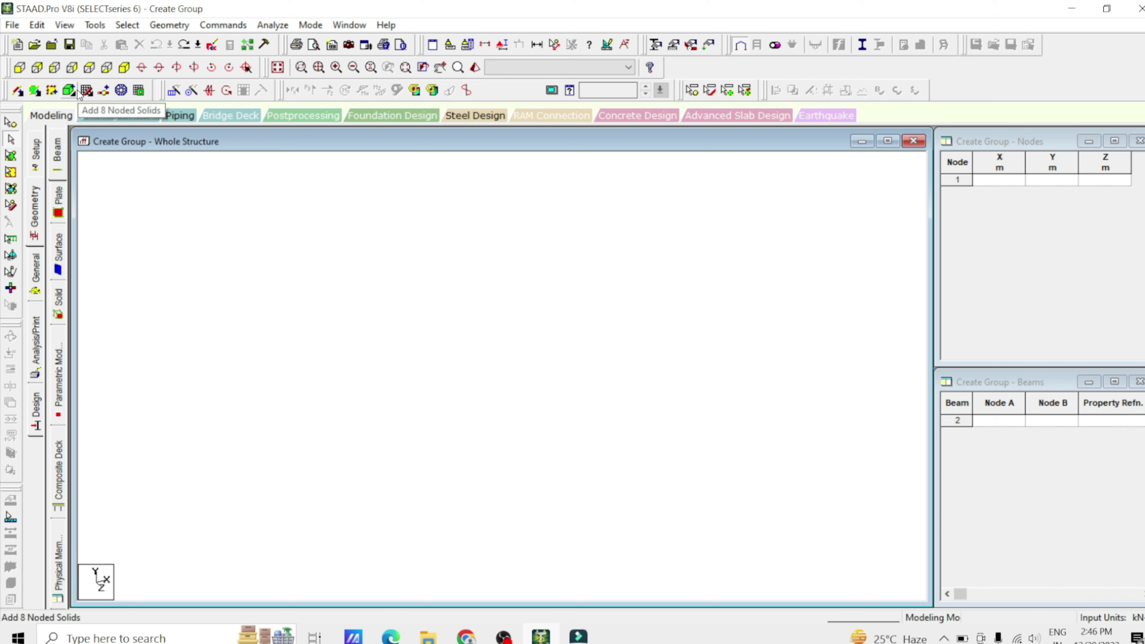
Step: In the Create Group model, draw a 6 m by 6 m square of snap-grid beams from the origin in the XY plane, with nodes every 2 m
{"action": "left_click", "coordinate": [86, 91]}
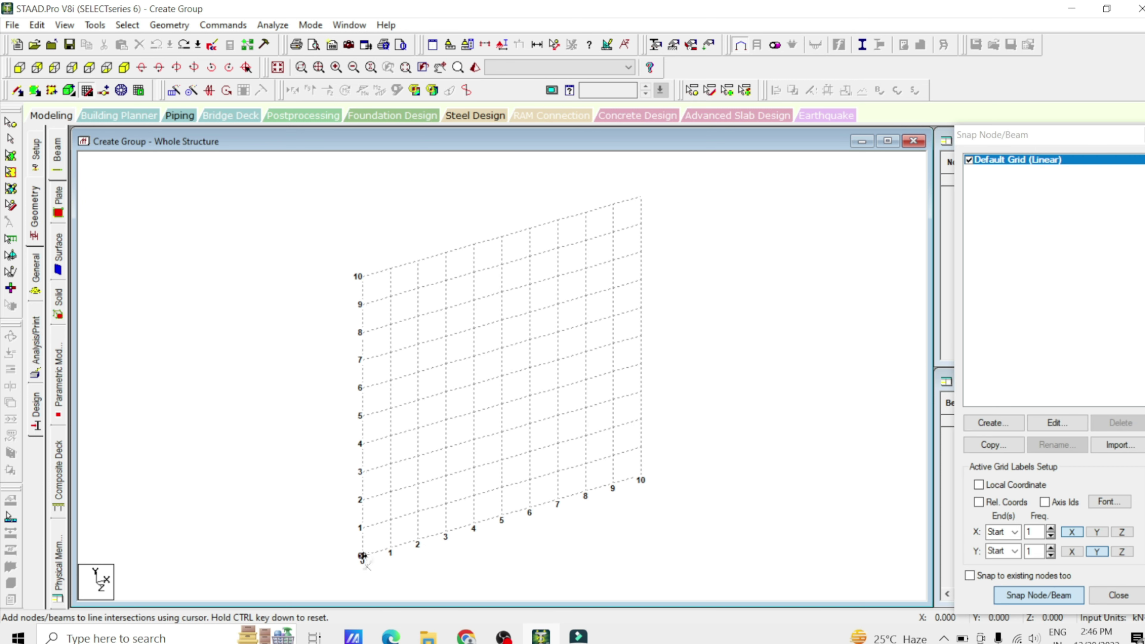
{"action": "left_click", "coordinate": [362, 556]}
{"action": "left_click", "coordinate": [363, 388]}
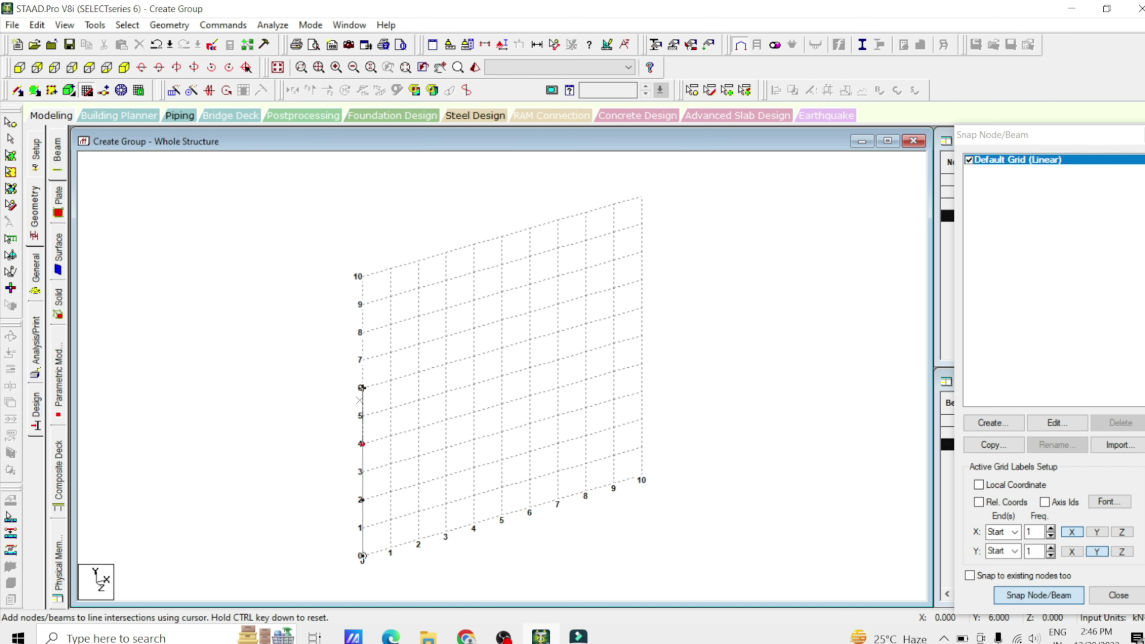
{"action": "left_click", "coordinate": [417, 372]}
{"action": "left_click", "coordinate": [473, 357]}
{"action": "left_click", "coordinate": [530, 340]}
{"action": "left_click", "coordinate": [529, 395]}
{"action": "left_click", "coordinate": [530, 452]}
{"action": "left_click", "coordinate": [530, 509]}
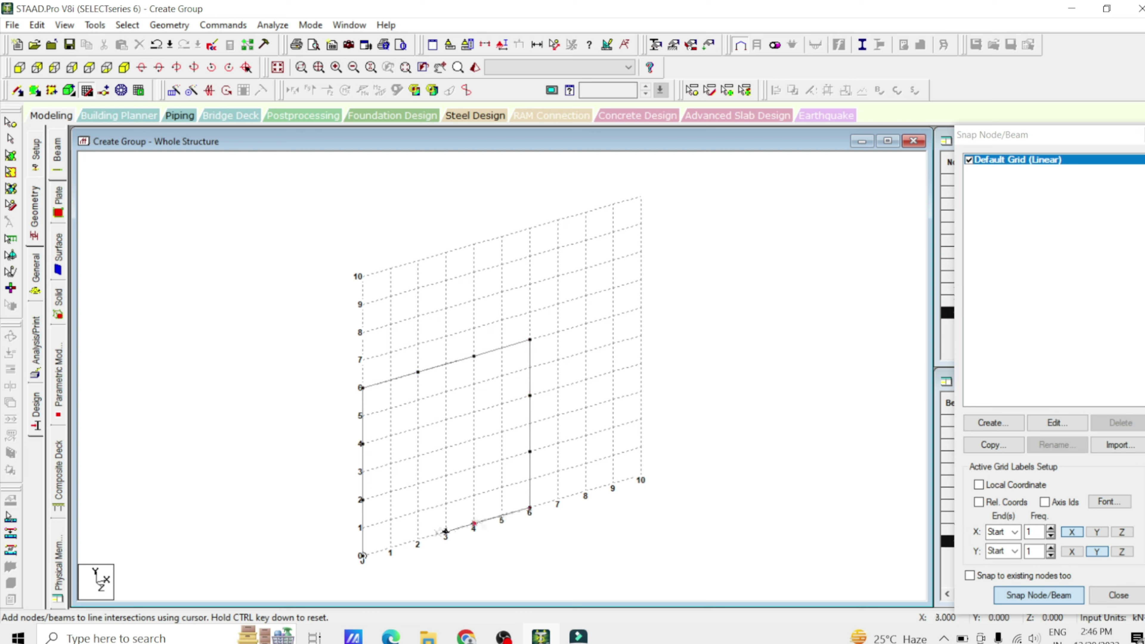
{"action": "left_click", "coordinate": [474, 524]}
{"action": "left_click", "coordinate": [418, 542]}
{"action": "key", "text": "Escape"}
Step: Add two crossing diagonal beams to the square, from (0, 0) to (6, 6) and from (6, 0) to (0, 6)
{"action": "left_click", "coordinate": [1039, 595]}
{"action": "left_click", "coordinate": [362, 556]}
{"action": "left_click", "coordinate": [529, 340]}
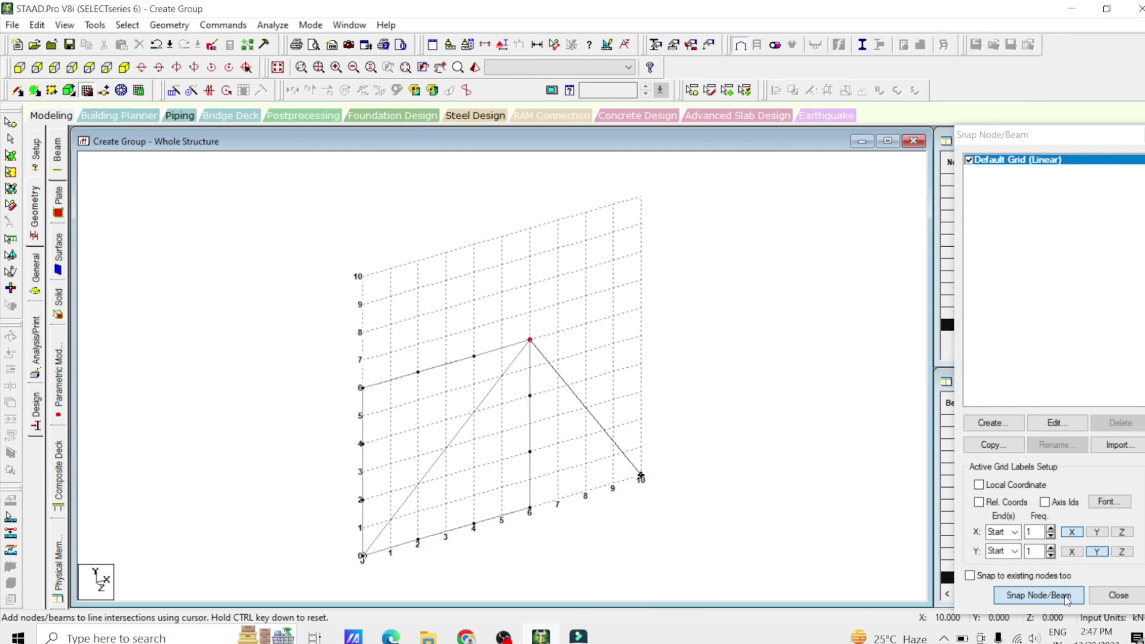
{"action": "left_click", "coordinate": [530, 508]}
{"action": "left_click", "coordinate": [362, 388]}
{"action": "key", "text": "Escape"}
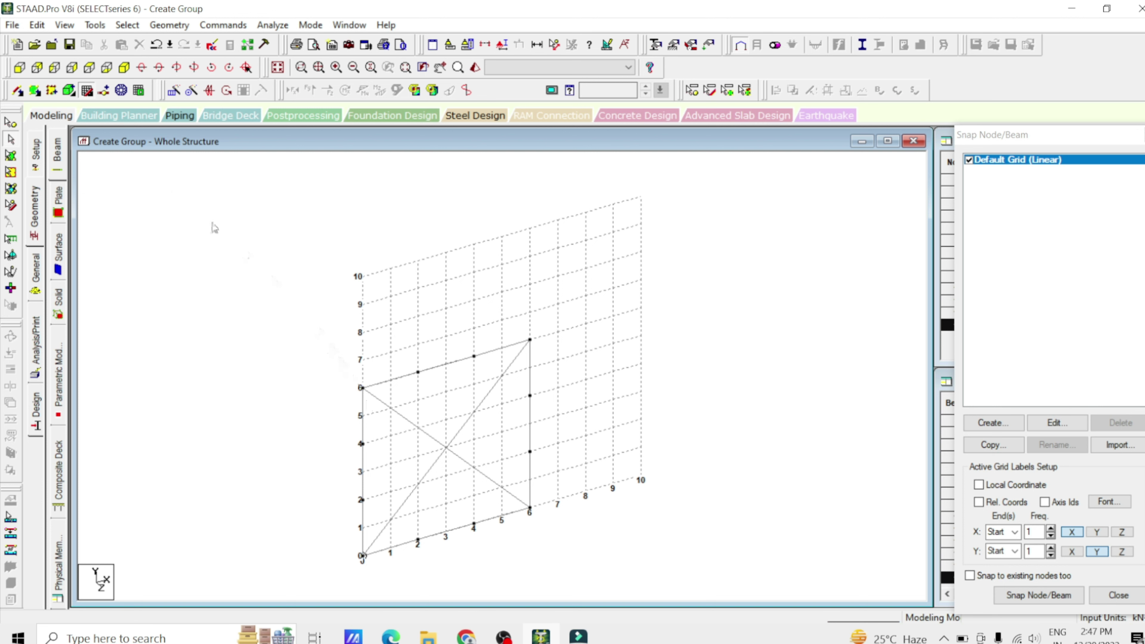
Step: View the square frame from the front without the snap grid and select each full diagonal in turn to check it
{"action": "left_click", "coordinate": [87, 91]}
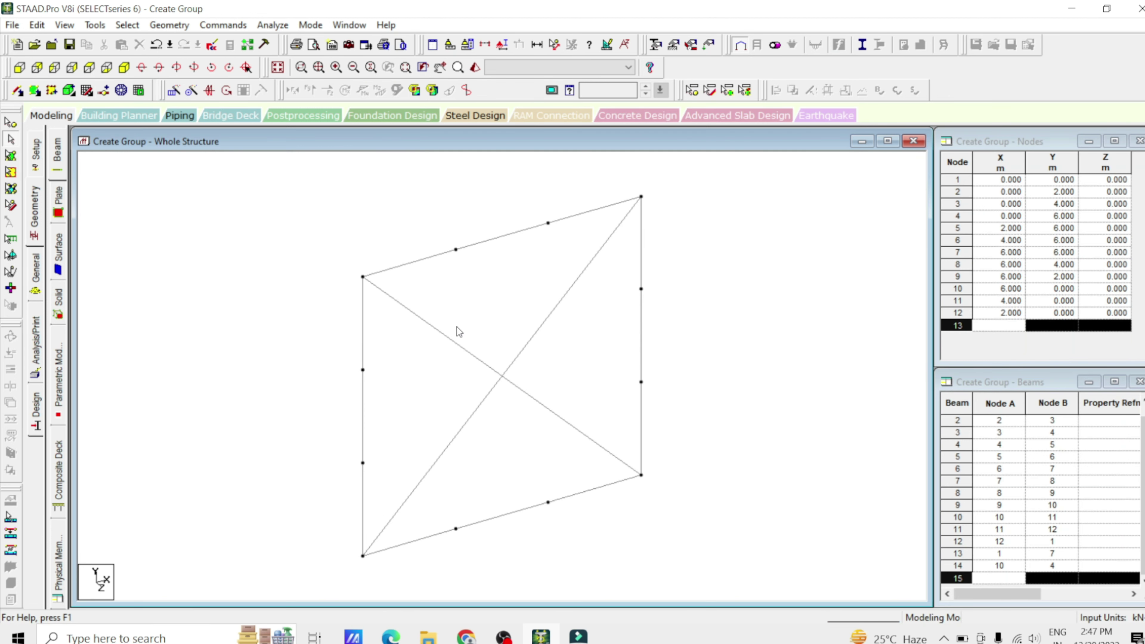
{"action": "left_click", "coordinate": [20, 67]}
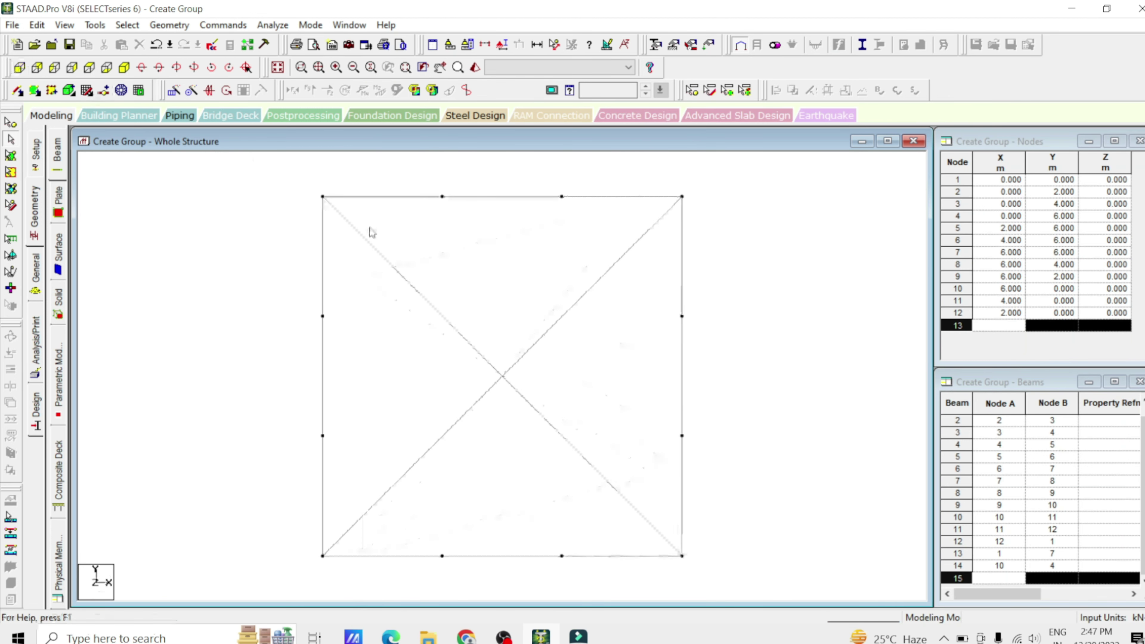
{"action": "left_click", "coordinate": [633, 285]}
{"action": "left_click", "coordinate": [612, 271]}
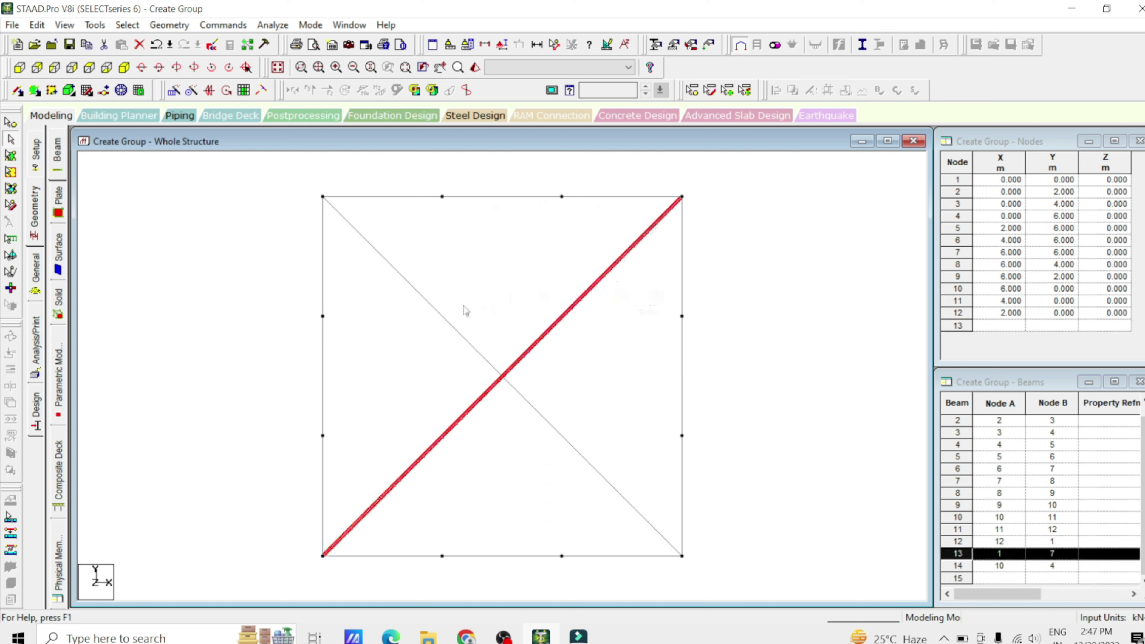
{"action": "left_click", "coordinate": [439, 310]}
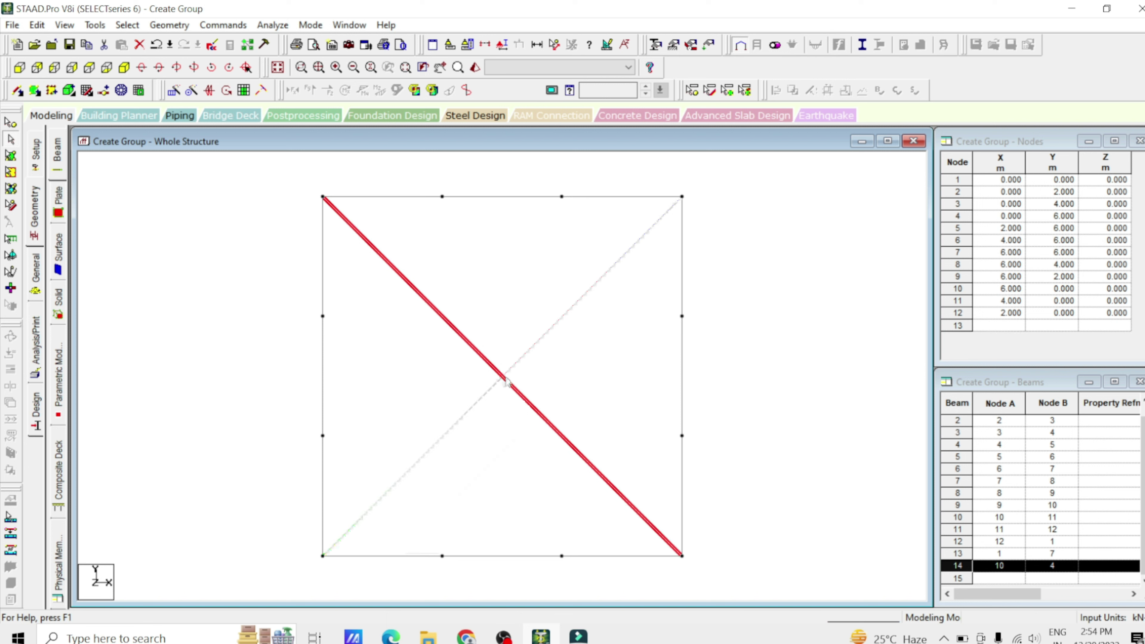
{"action": "left_click", "coordinate": [568, 356]}
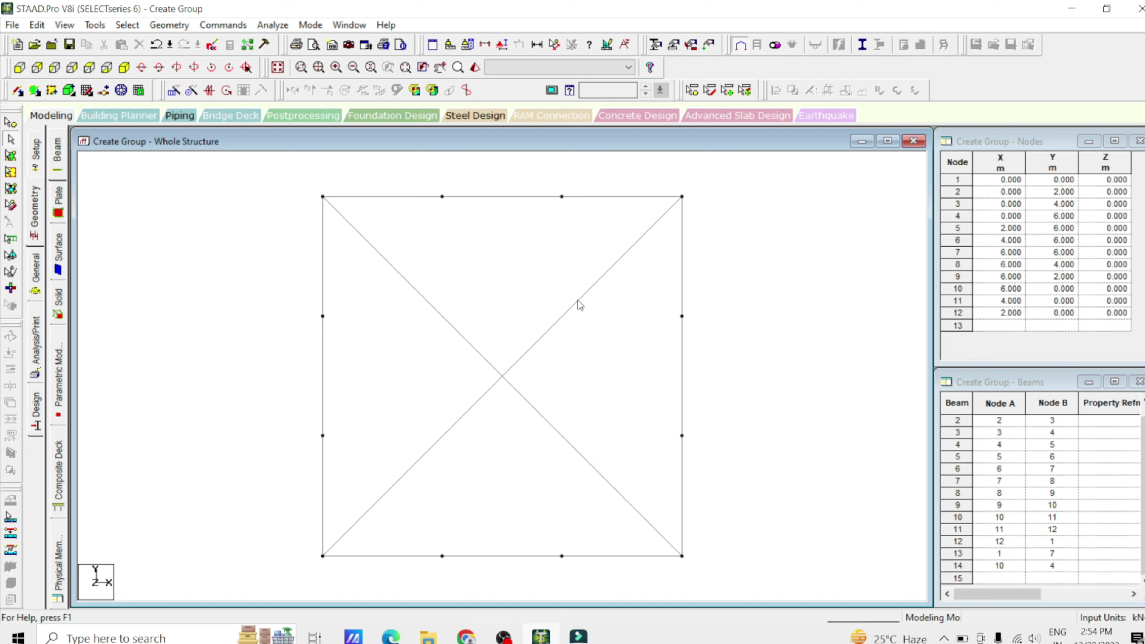
{"action": "left_click", "coordinate": [502, 376]}
{"action": "left_click", "coordinate": [537, 376]}
Step: Select both diagonals and intersect them with a tolerance of 0 m to create a shared node at their crossing
{"action": "left_click_drag", "start_coordinate": [615, 307], "coordinate": [401, 452]}
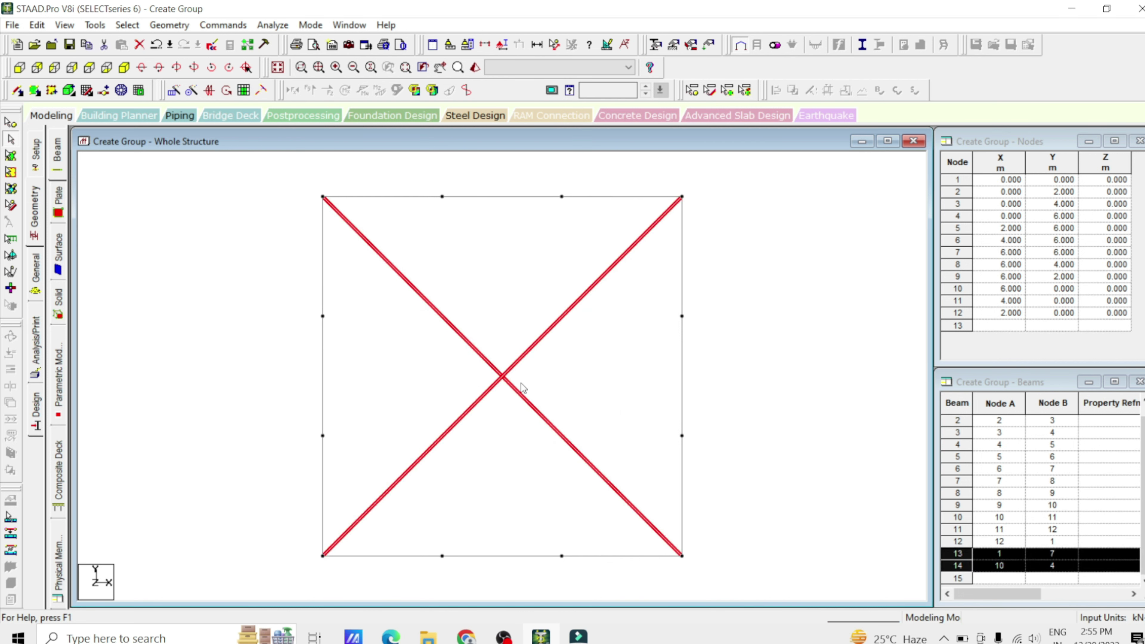
{"action": "left_click", "coordinate": [182, 25]}
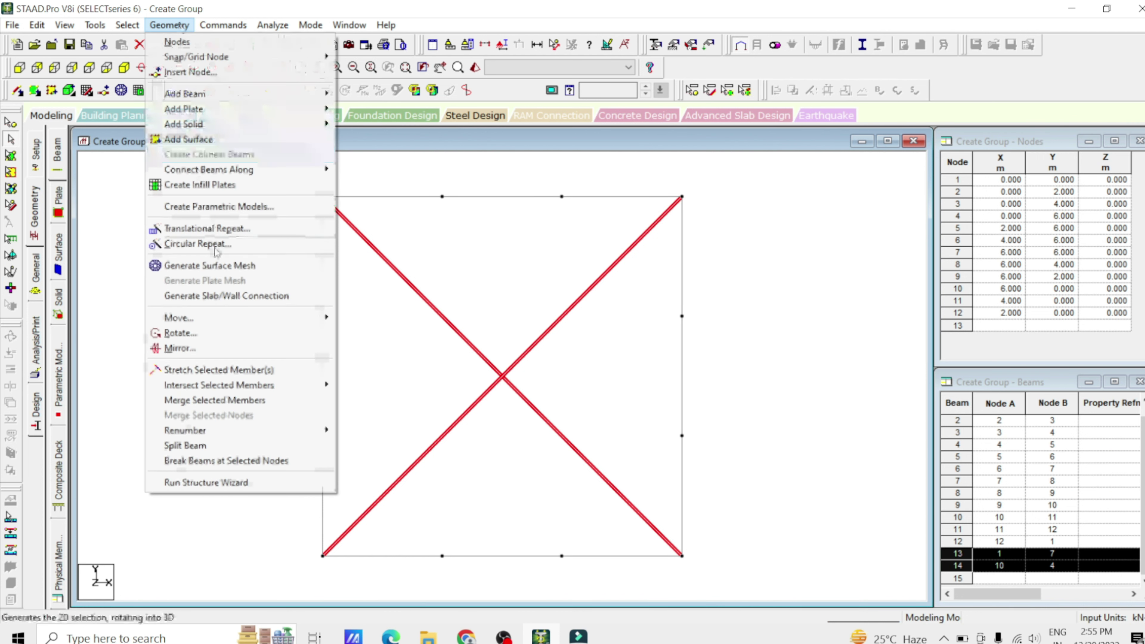
{"action": "mouse_move", "coordinate": [266, 384]}
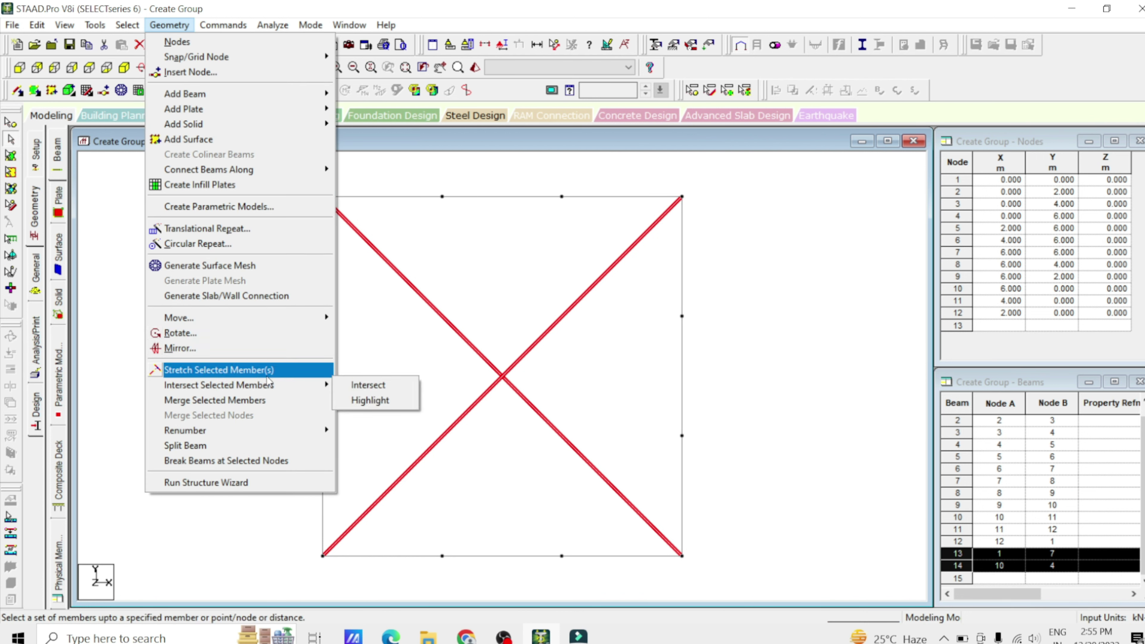
{"action": "left_click", "coordinate": [361, 389]}
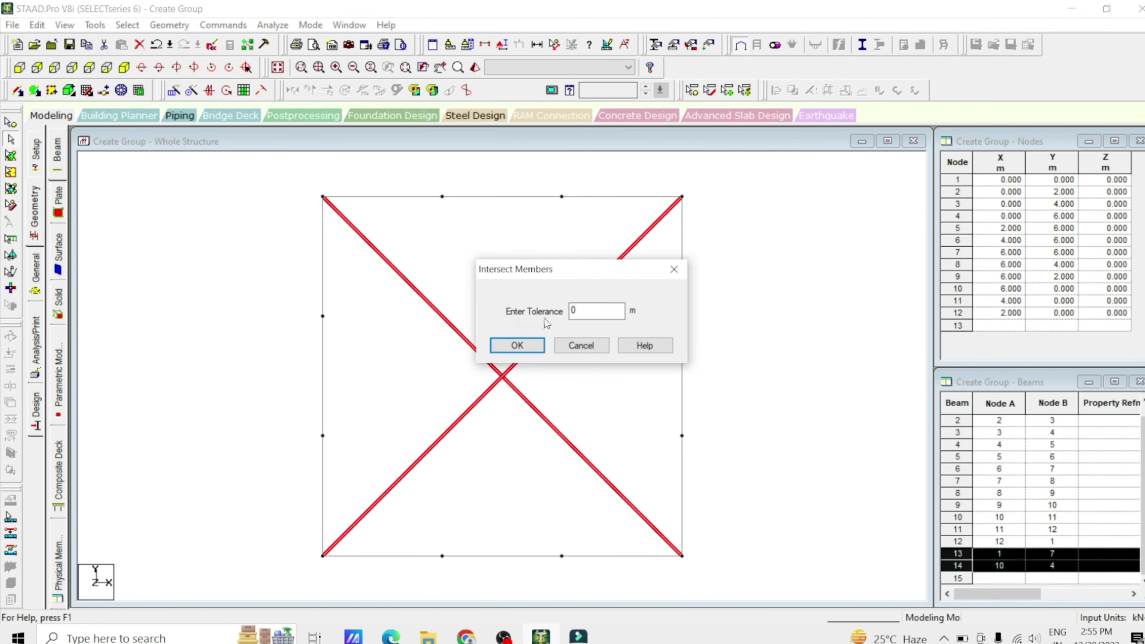
{"action": "left_click", "coordinate": [530, 347]}
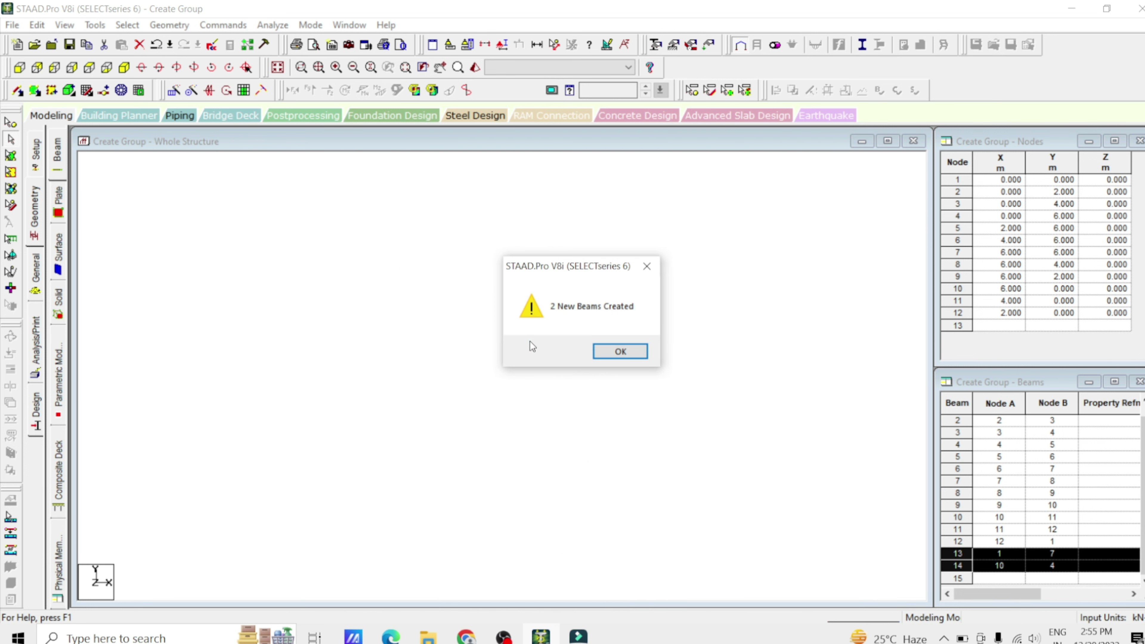
{"action": "left_click", "coordinate": [620, 352]}
{"action": "left_click", "coordinate": [592, 373]}
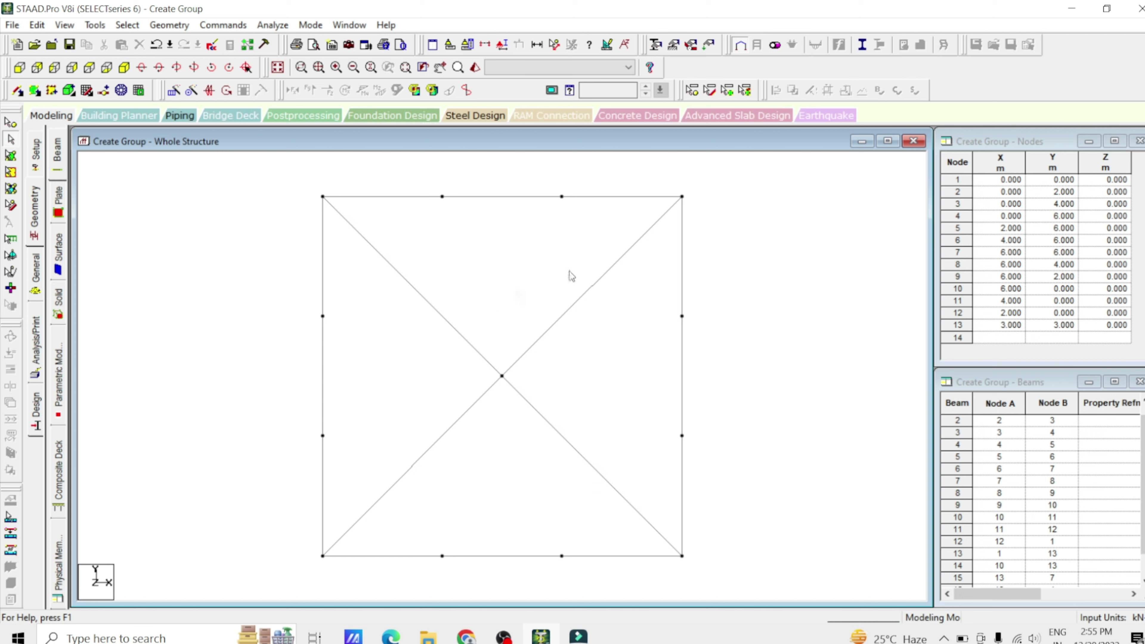
Step: Select the diagonal segments around the center node one at a time to check the split, then clear the selection
{"action": "left_click", "coordinate": [593, 282]}
{"action": "left_click", "coordinate": [399, 404]}
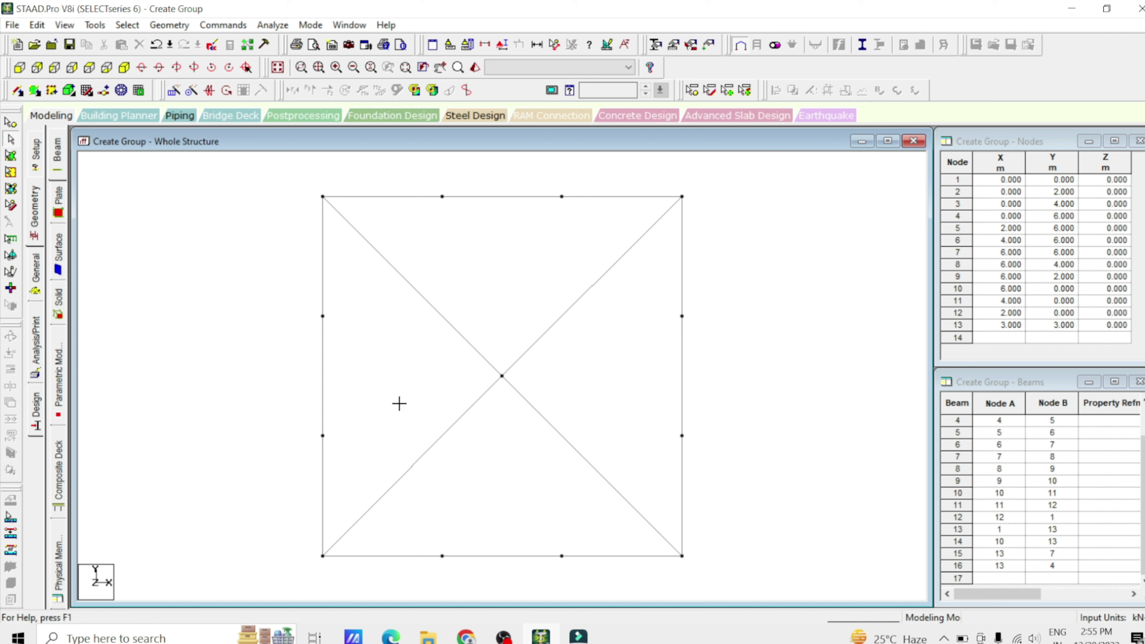
{"action": "left_click", "coordinate": [444, 434]}
{"action": "left_click", "coordinate": [486, 325]}
{"action": "left_click_drag", "start_coordinate": [643, 397], "coordinate": [483, 477]}
{"action": "left_click", "coordinate": [496, 312]}
{"action": "left_click_drag", "start_coordinate": [457, 282], "coordinate": [366, 364]}
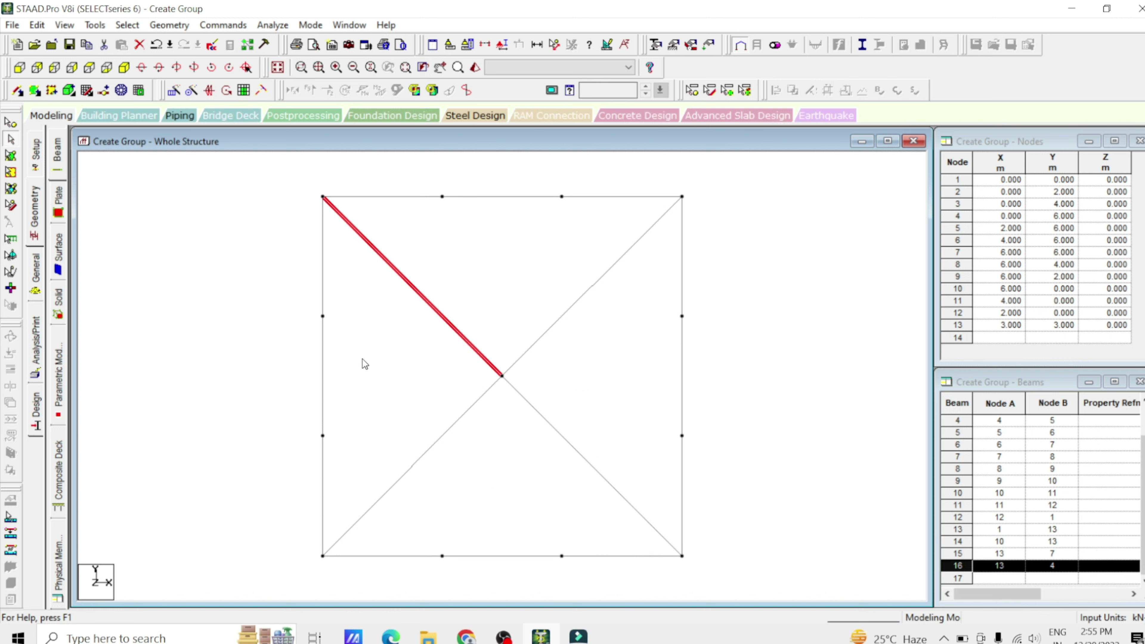
{"action": "left_click", "coordinate": [529, 293]}
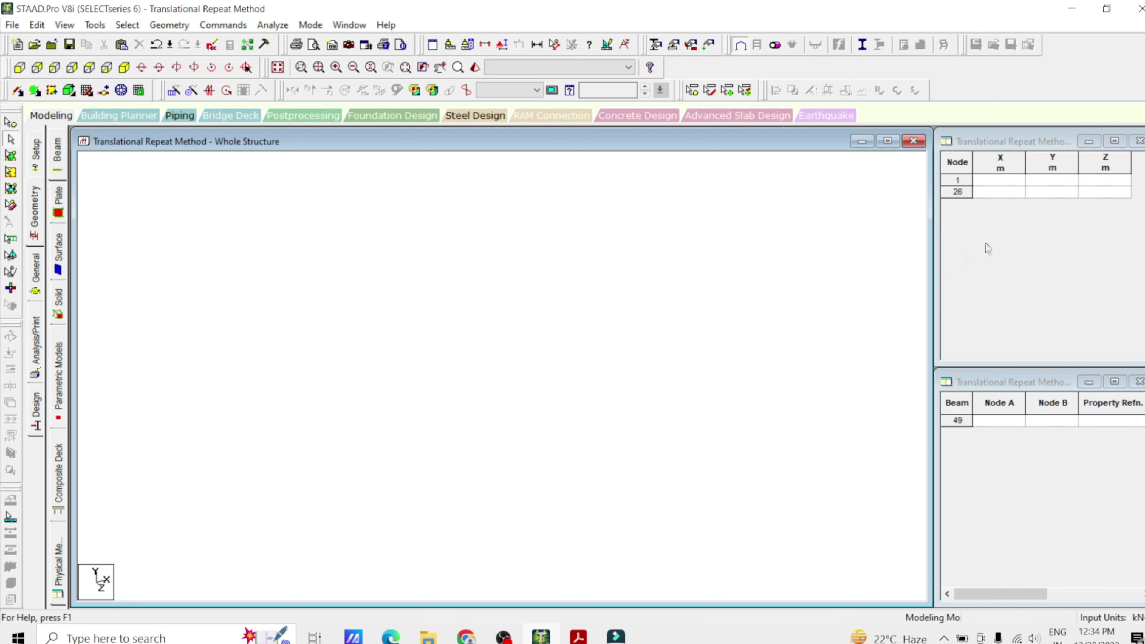
Step: In the Translational Repeat Method model, add node 1 at the origin (0, 0, 0)
{"action": "left_click", "coordinate": [997, 181]}
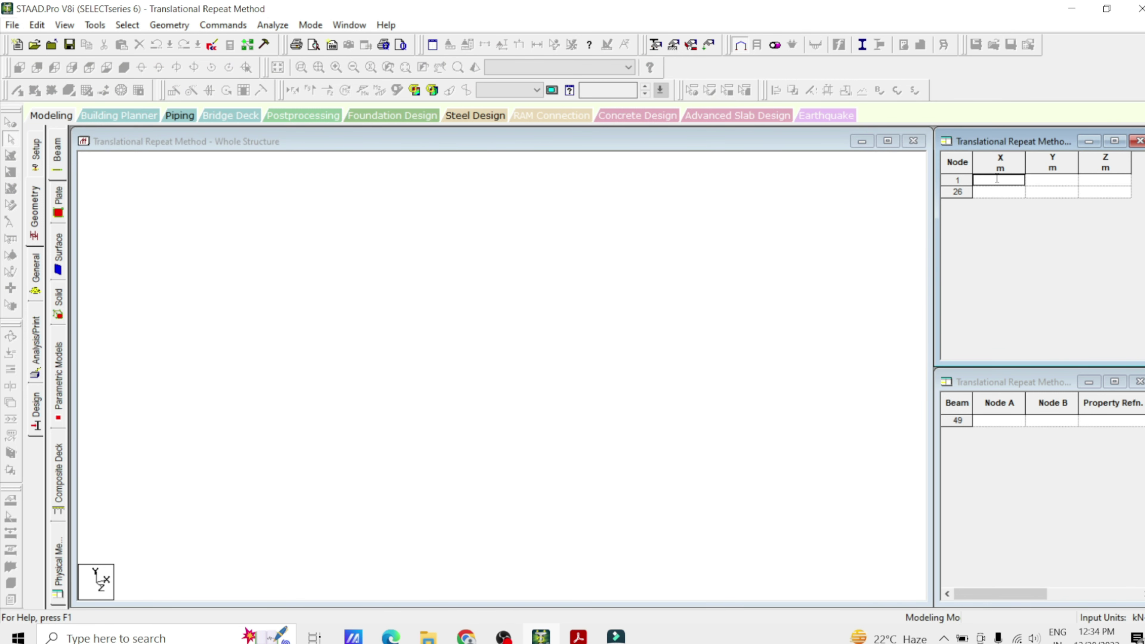
{"action": "type", "text": "0"}
{"action": "key", "text": "Tab"}
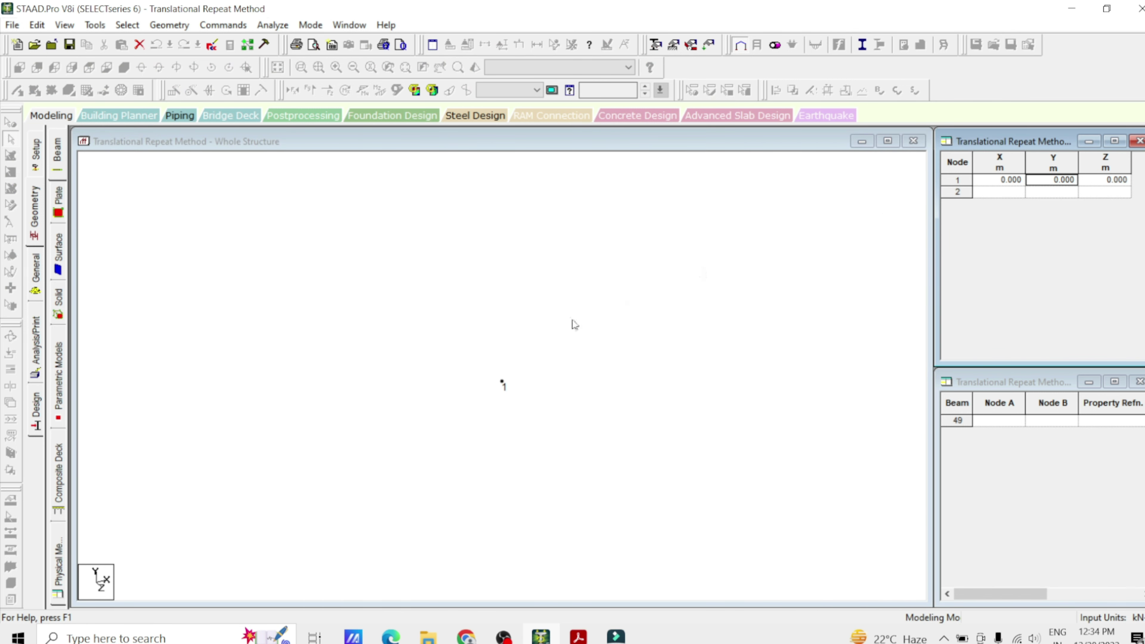
{"action": "left_click", "coordinate": [505, 375]}
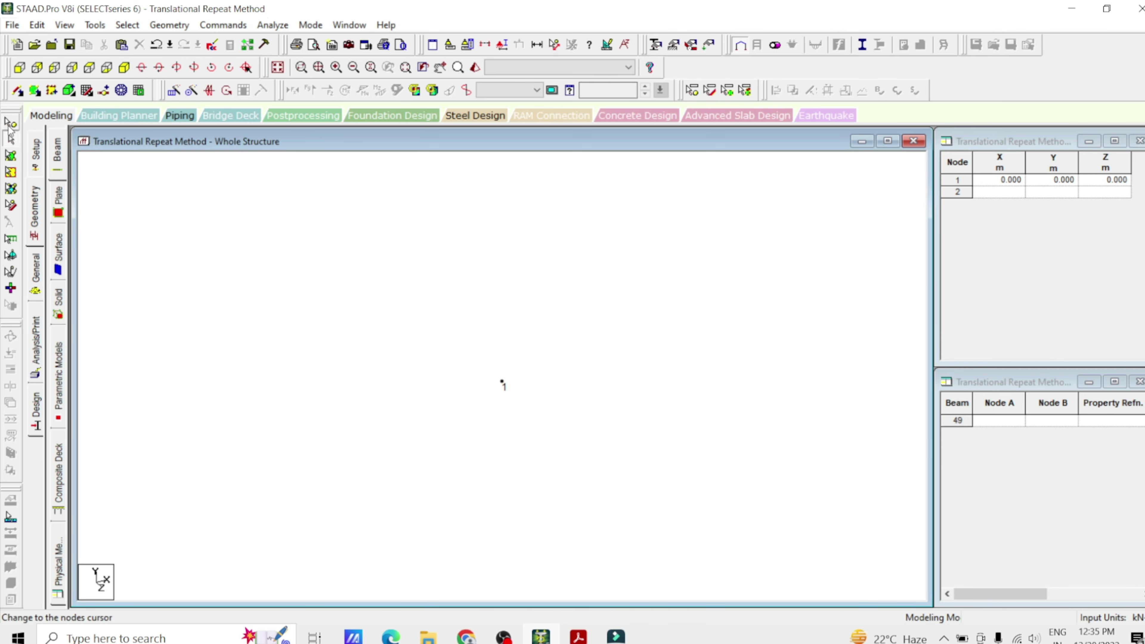
Step: Copy node 1 and paste it with an offset of 2 m in the X direction
{"action": "left_click", "coordinate": [10, 123]}
{"action": "left_click_drag", "start_coordinate": [555, 371], "coordinate": [434, 408]}
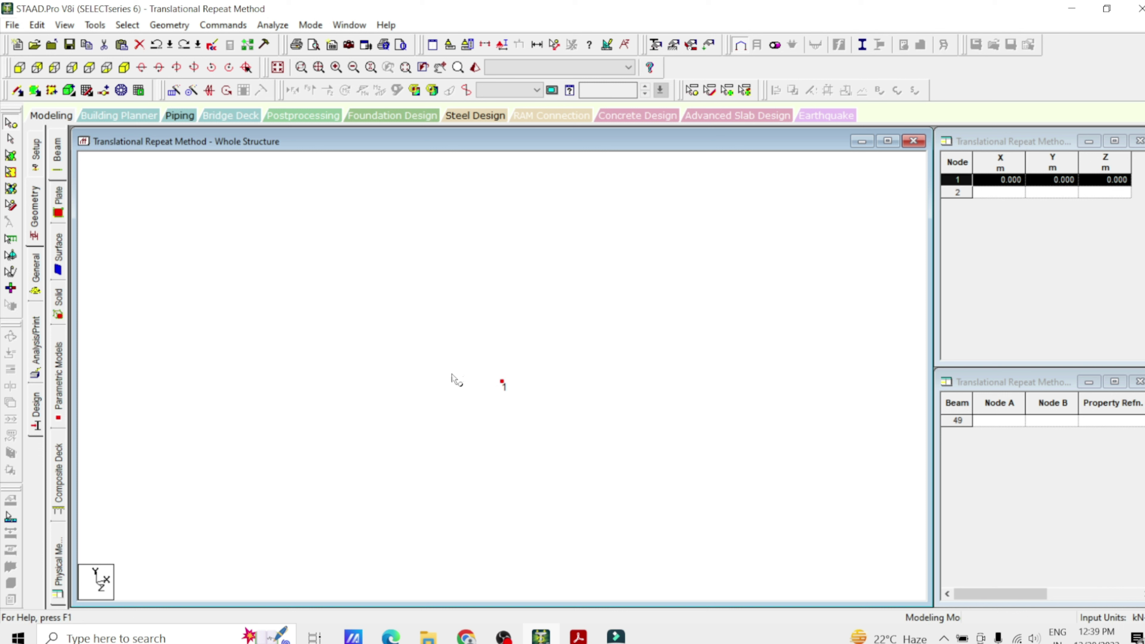
{"action": "right_click", "coordinate": [458, 326]}
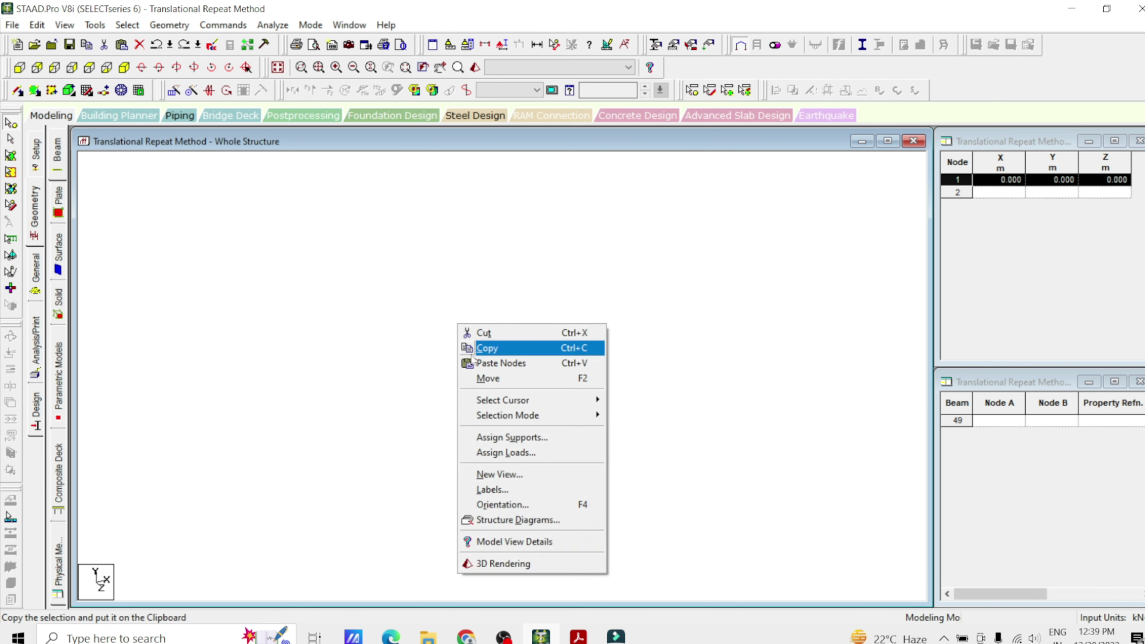
{"action": "left_click", "coordinate": [499, 355]}
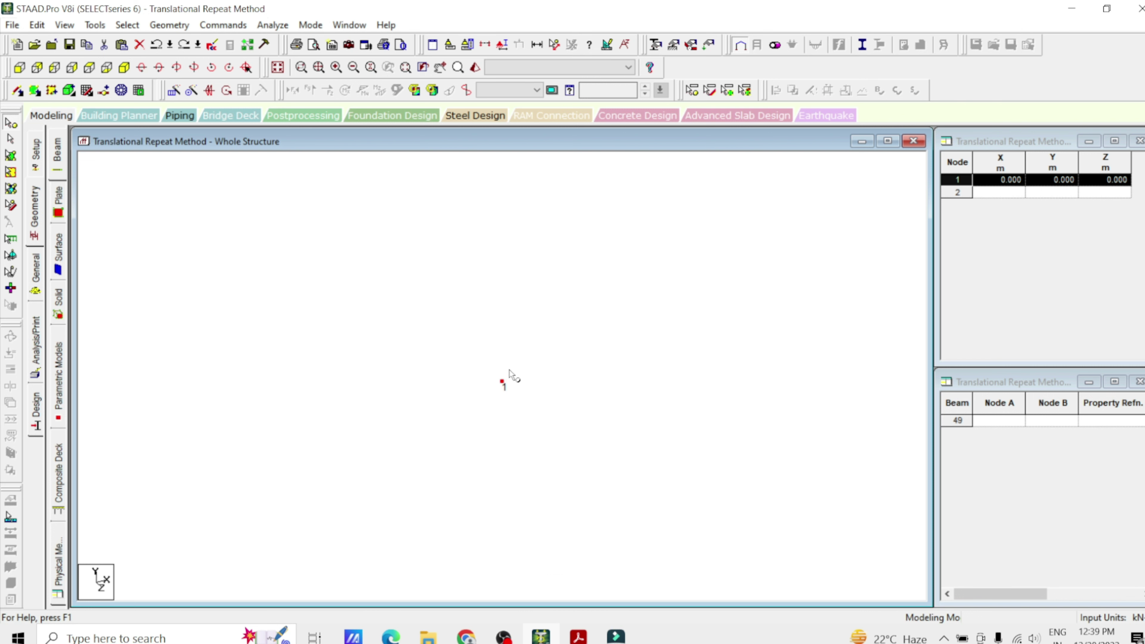
{"action": "right_click", "coordinate": [529, 324]}
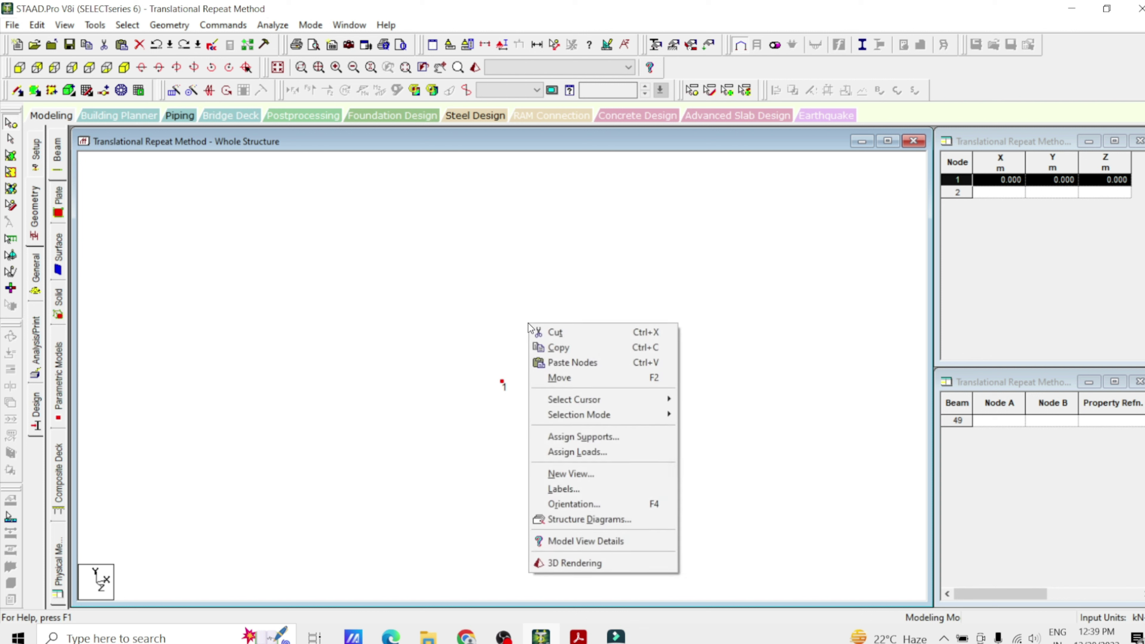
{"action": "left_click", "coordinate": [556, 368]}
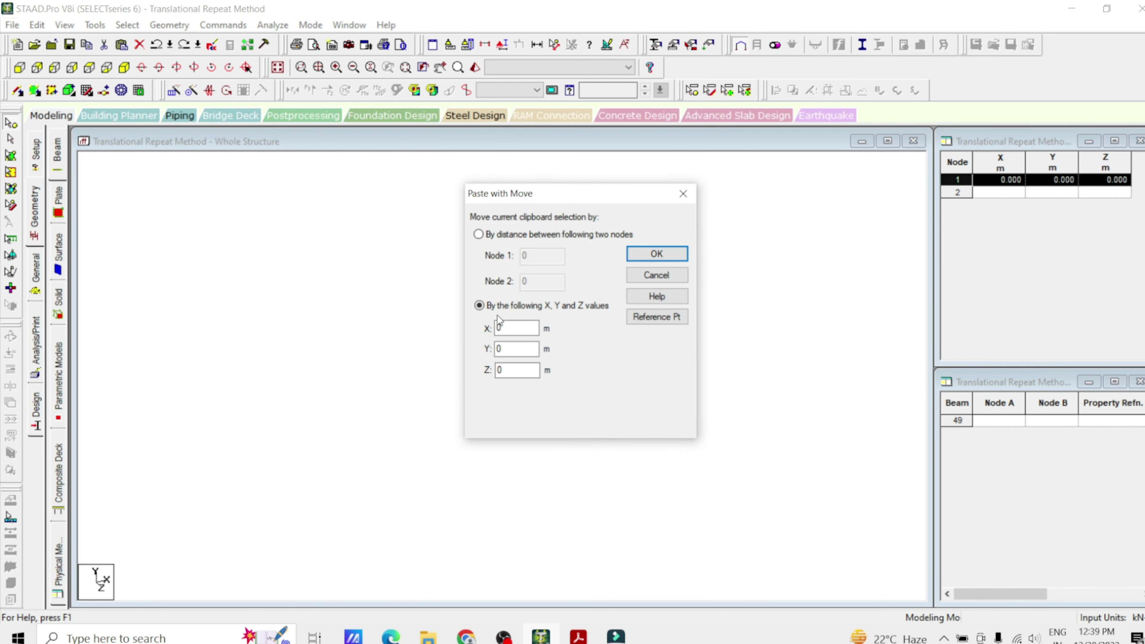
{"action": "left_click_drag", "start_coordinate": [537, 199], "coordinate": [657, 156]}
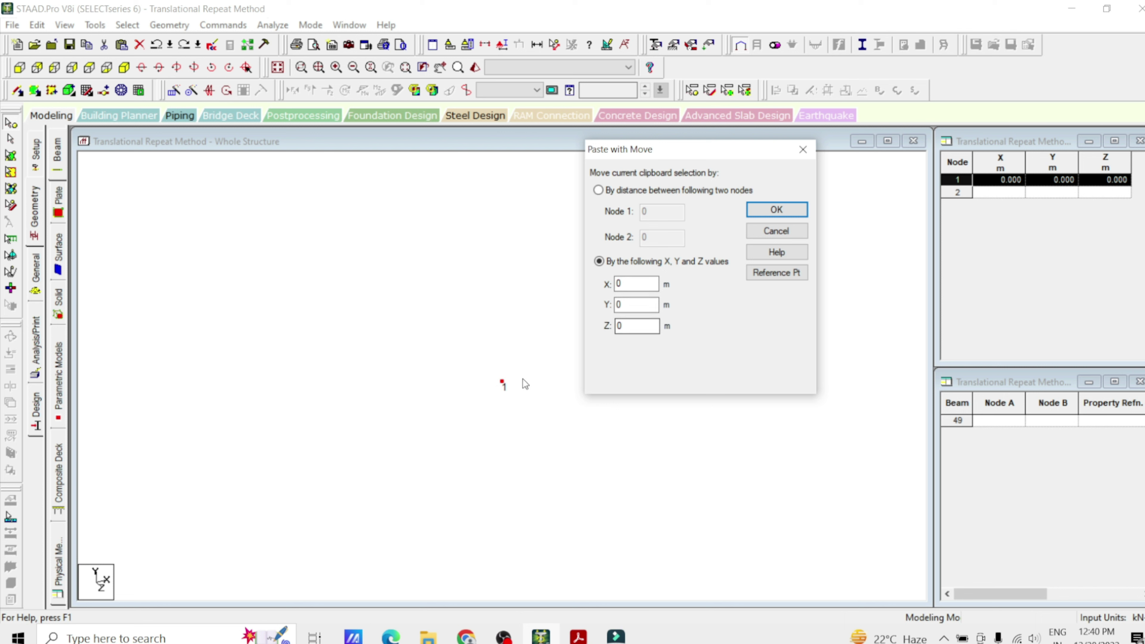
{"action": "double_click", "coordinate": [639, 284]}
{"action": "type", "text": "2"}
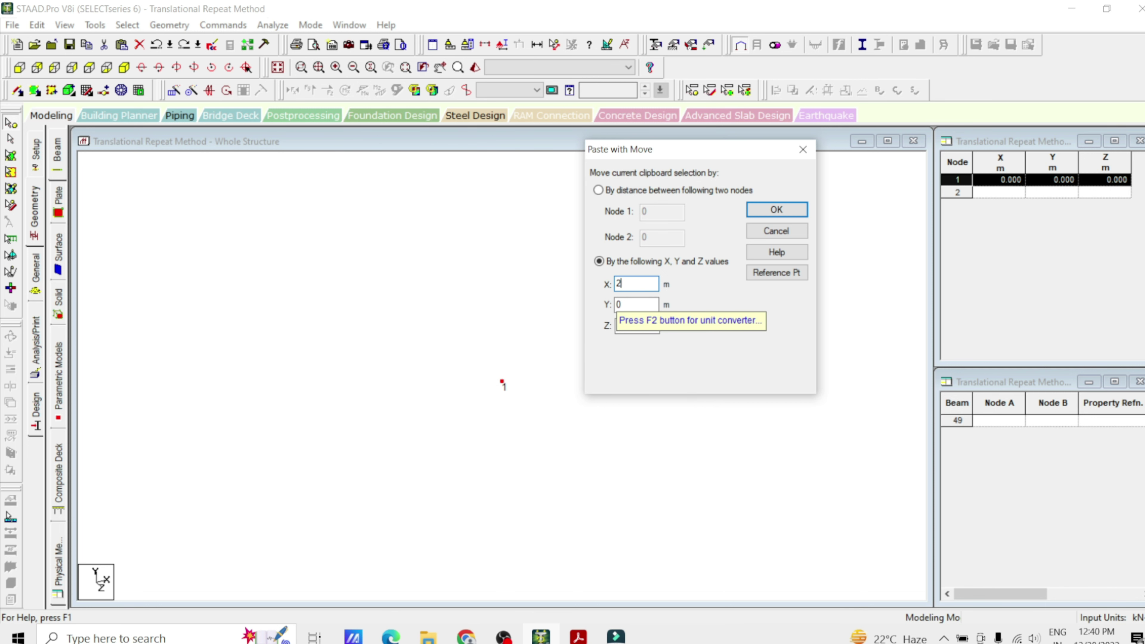
{"action": "left_click", "coordinate": [776, 212]}
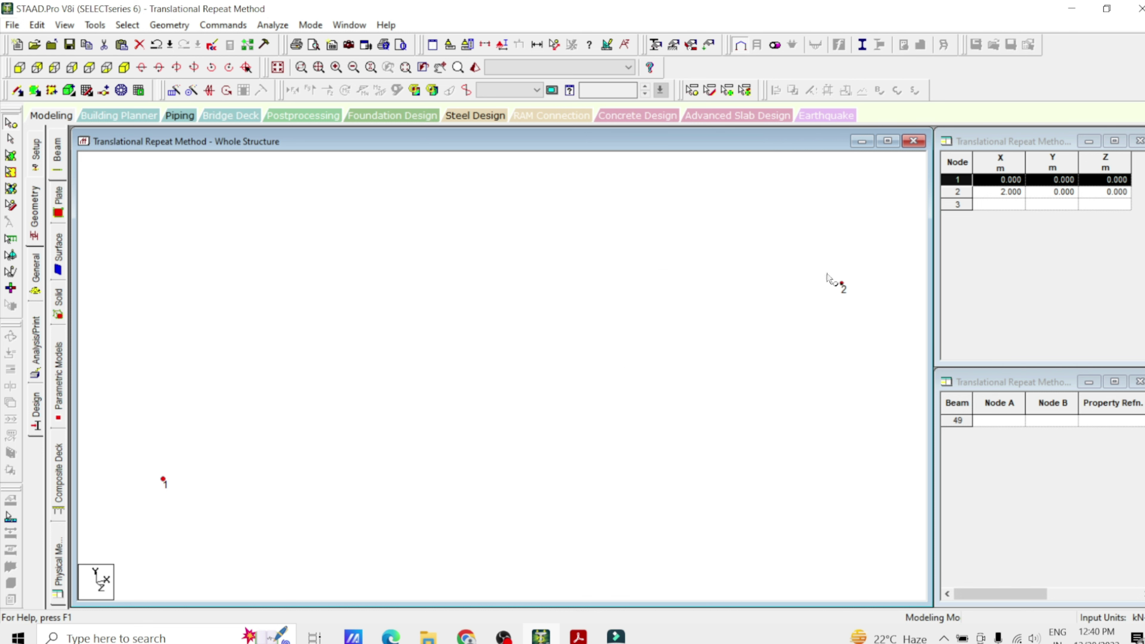
Step: Display the node-to-node distance between nodes 1 and 2, then remove the dimension
{"action": "mouse_move", "coordinate": [841, 285]}
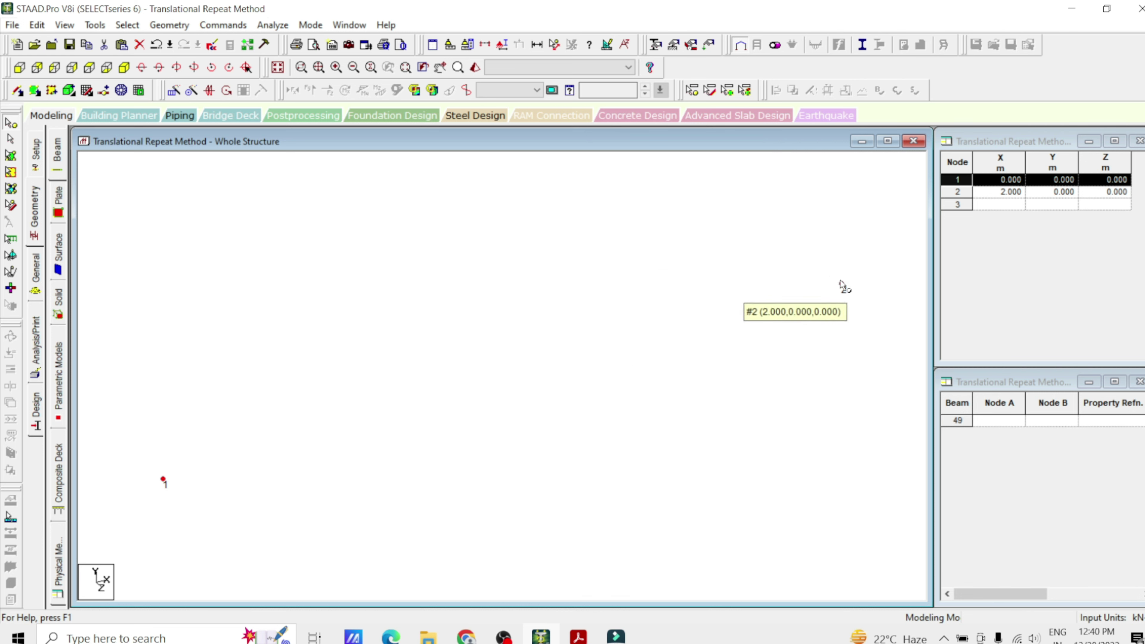
{"action": "left_click", "coordinate": [555, 44]}
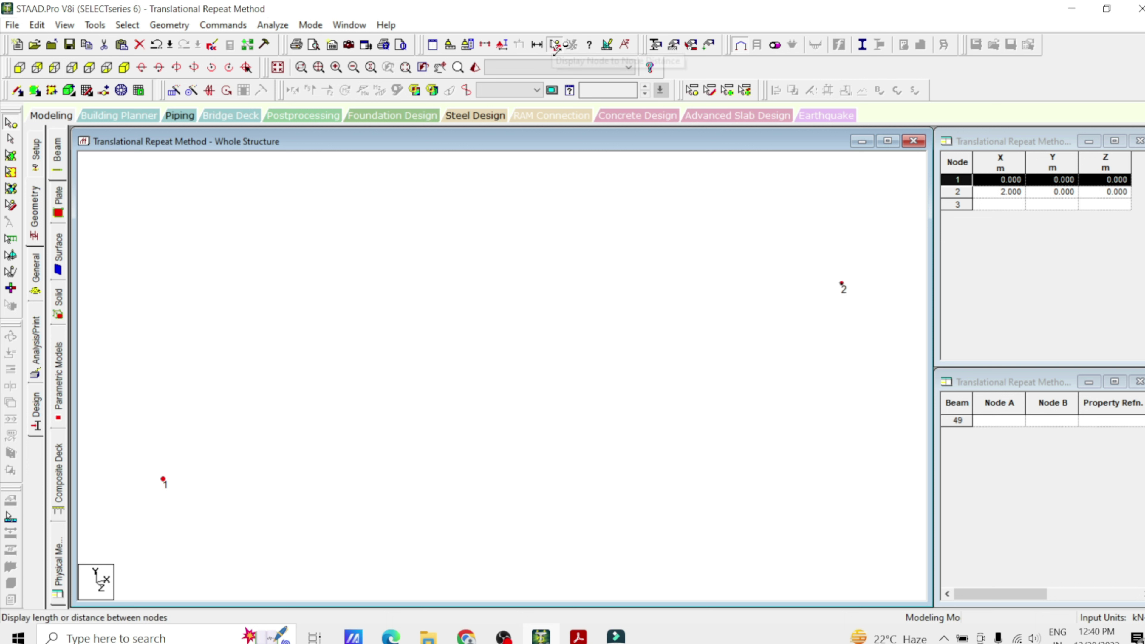
{"action": "left_click", "coordinate": [167, 481]}
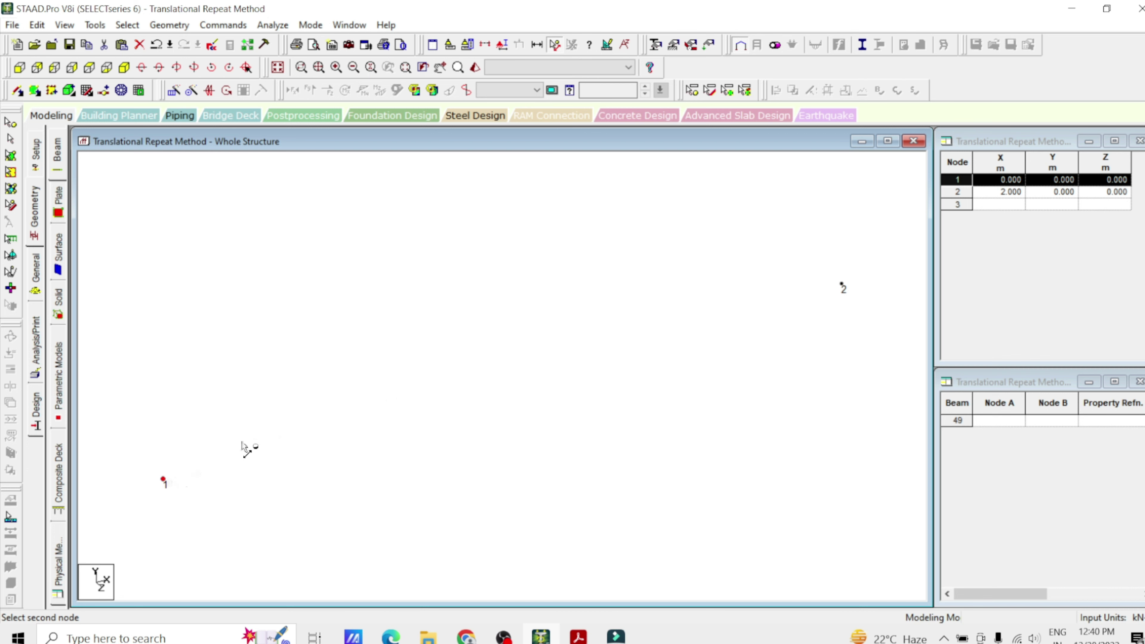
{"action": "left_click", "coordinate": [840, 285]}
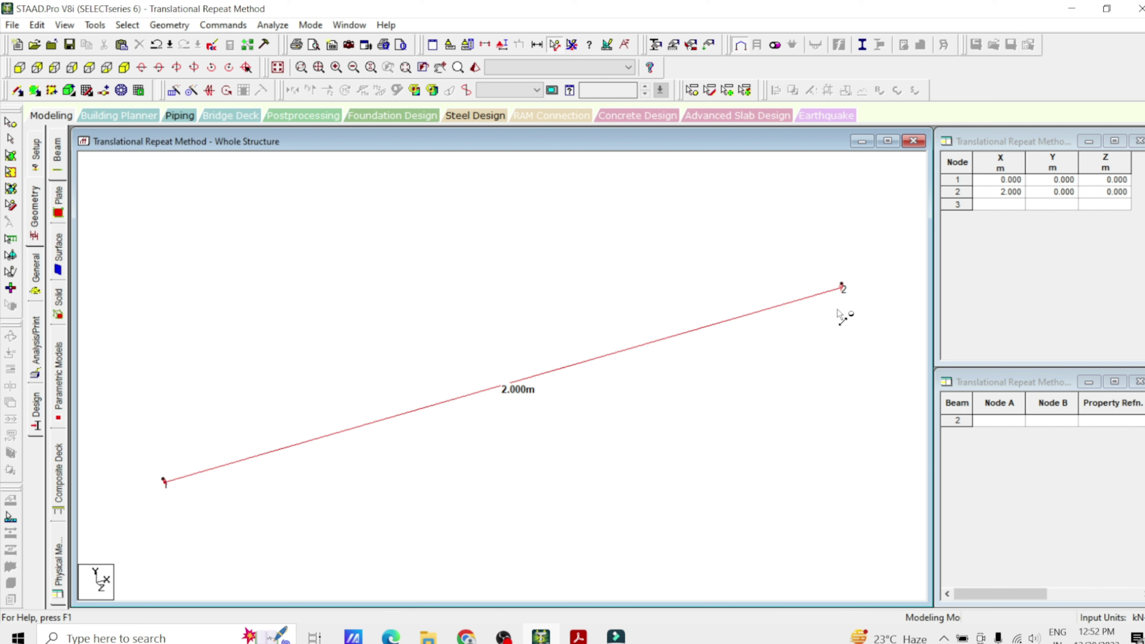
{"action": "left_click", "coordinate": [572, 45]}
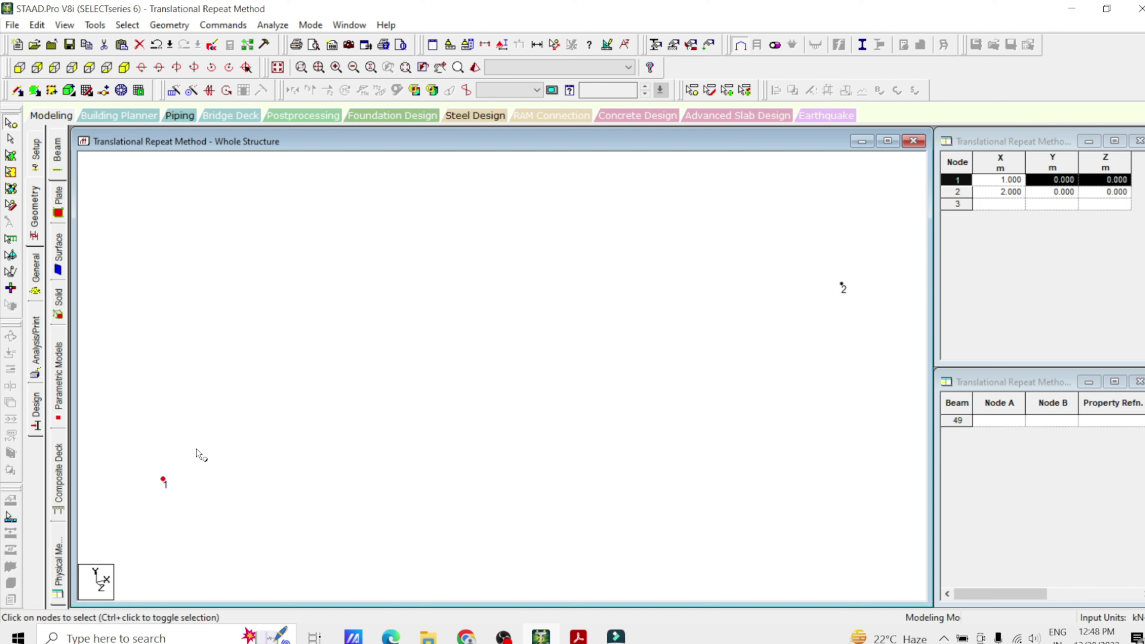
Step: Move node 1 by 1 m in the X direction, allowing existing members to be split at moved nodes
{"action": "left_click_drag", "start_coordinate": [197, 451], "coordinate": [126, 516]}
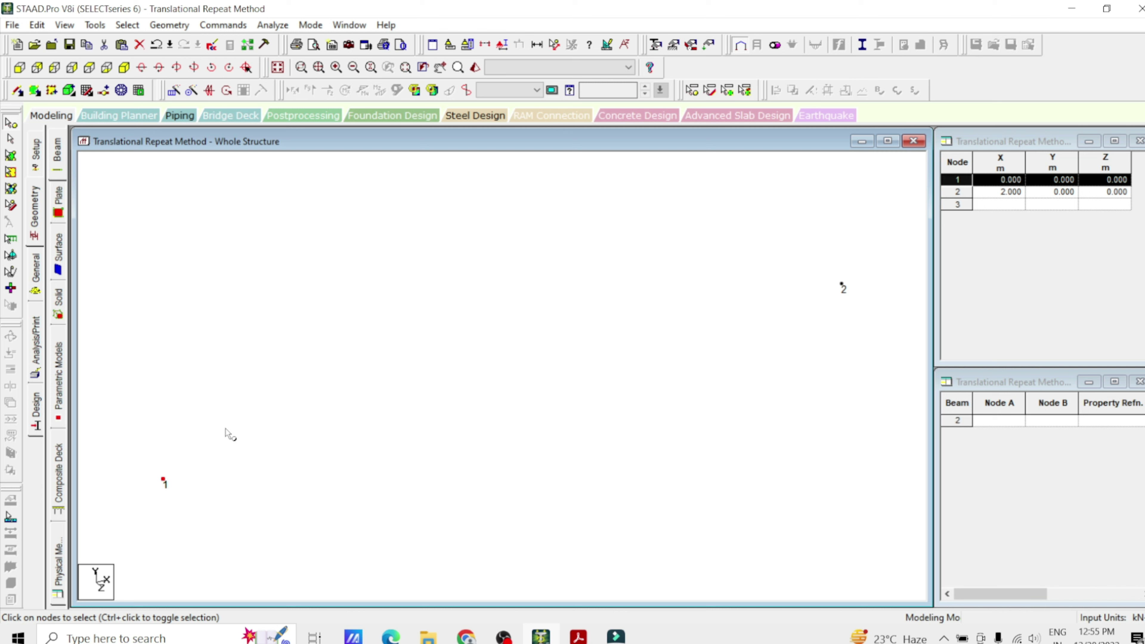
{"action": "right_click", "coordinate": [225, 429]}
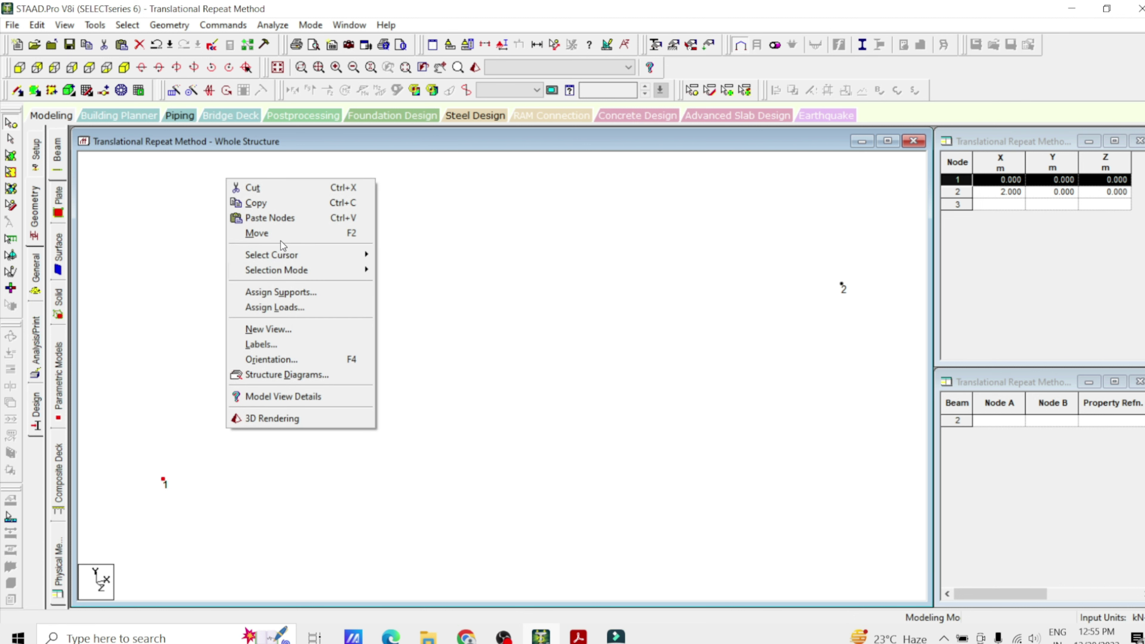
{"action": "left_click", "coordinate": [295, 234]}
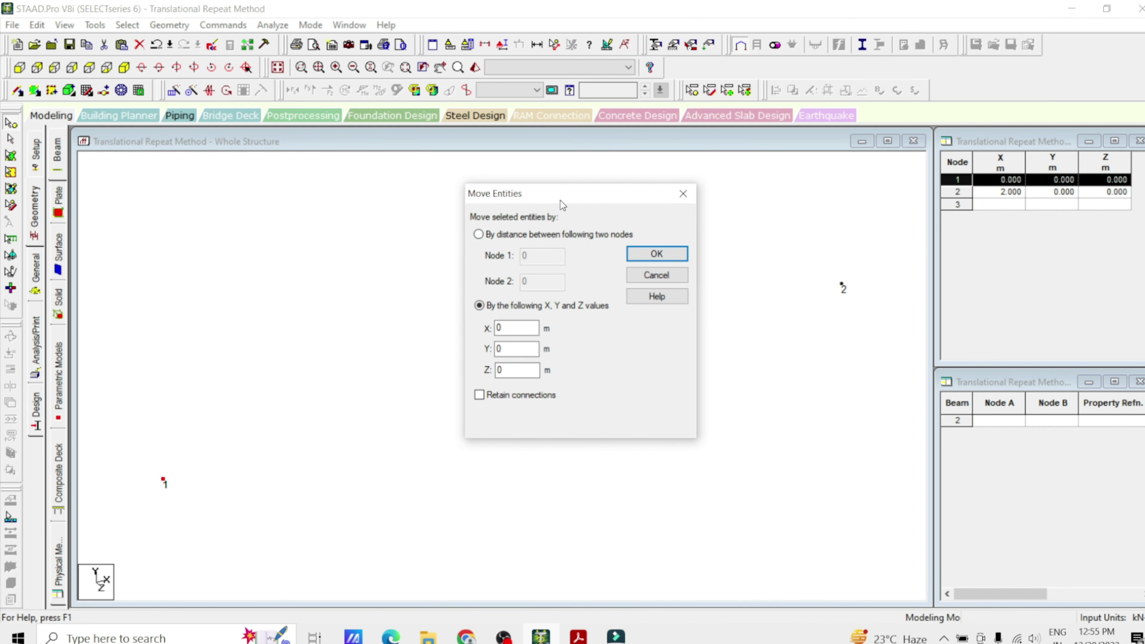
{"action": "left_click_drag", "start_coordinate": [561, 199], "coordinate": [401, 187]}
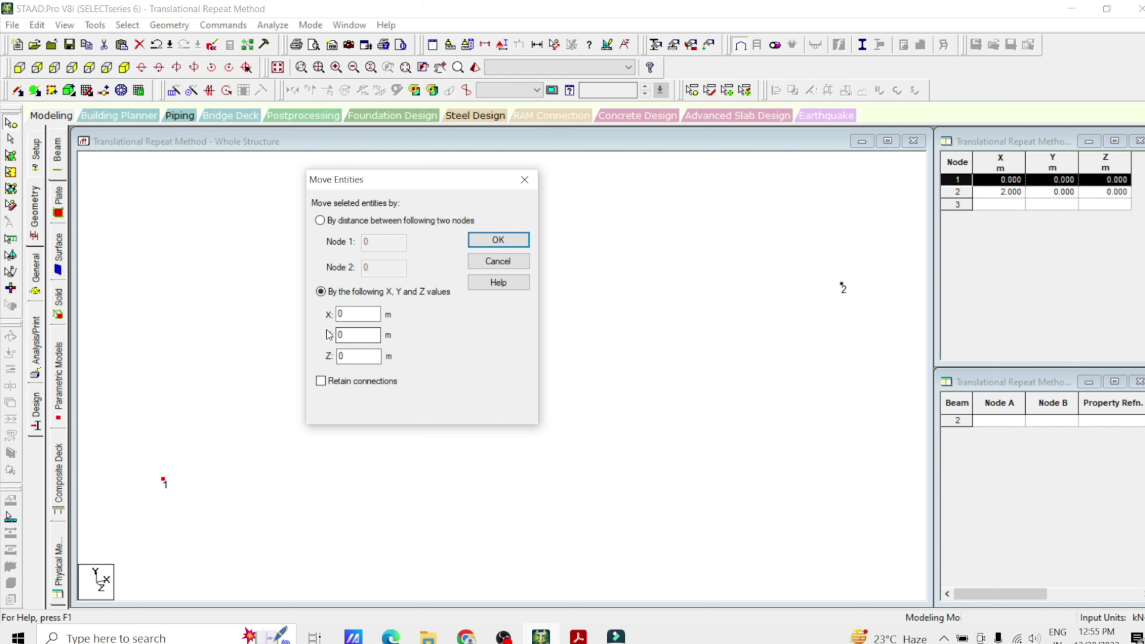
{"action": "left_click", "coordinate": [360, 314]}
{"action": "double_click", "coordinate": [360, 314]}
{"action": "type", "text": "1"}
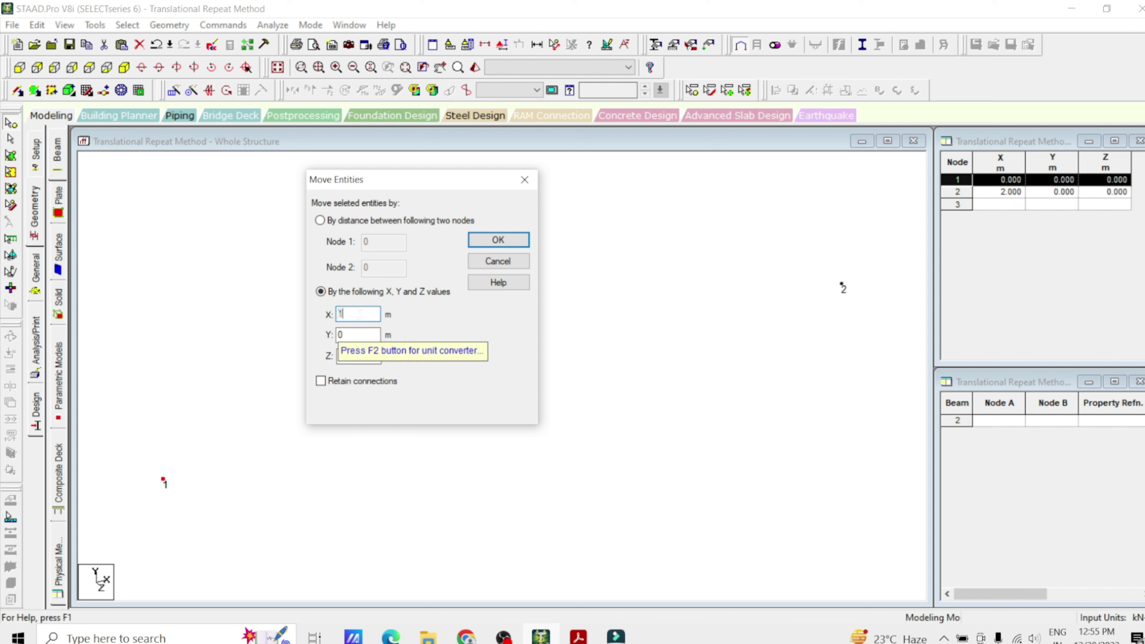
{"action": "left_click", "coordinate": [491, 248]}
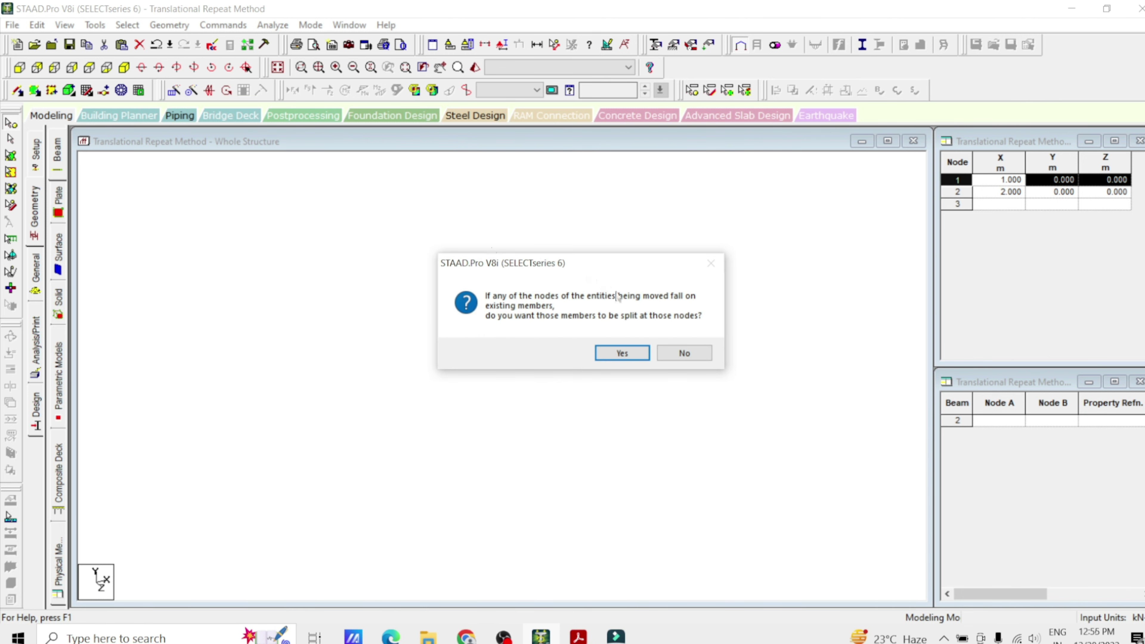
{"action": "left_click", "coordinate": [622, 354]}
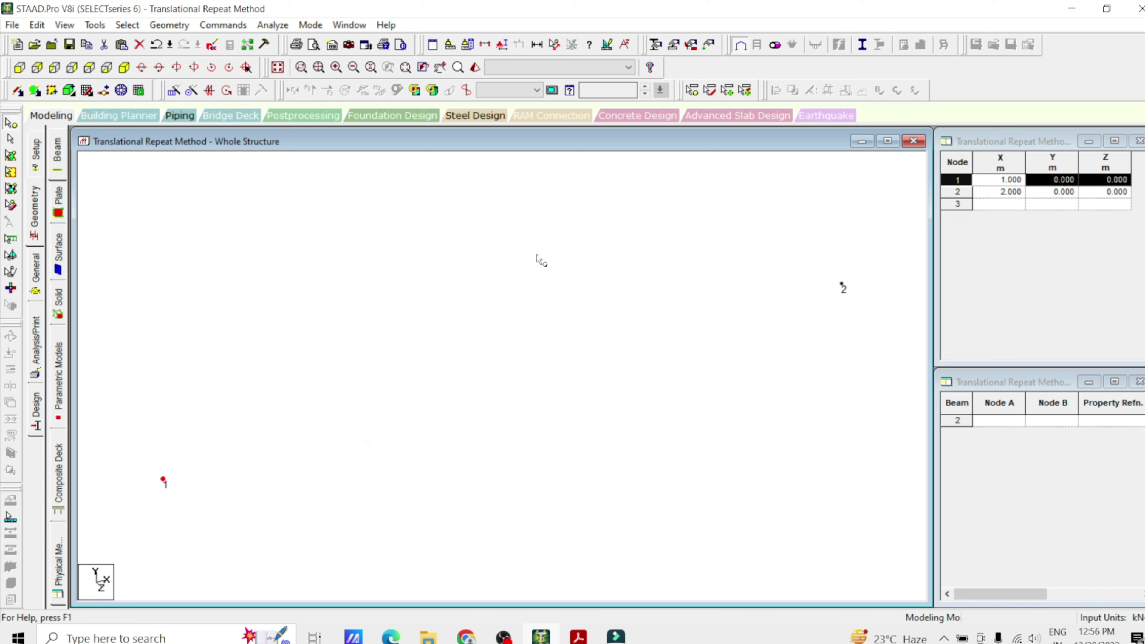
Step: Display the distance between node 2 and the moved node 1, then remove the dimension
{"action": "left_click", "coordinate": [554, 44]}
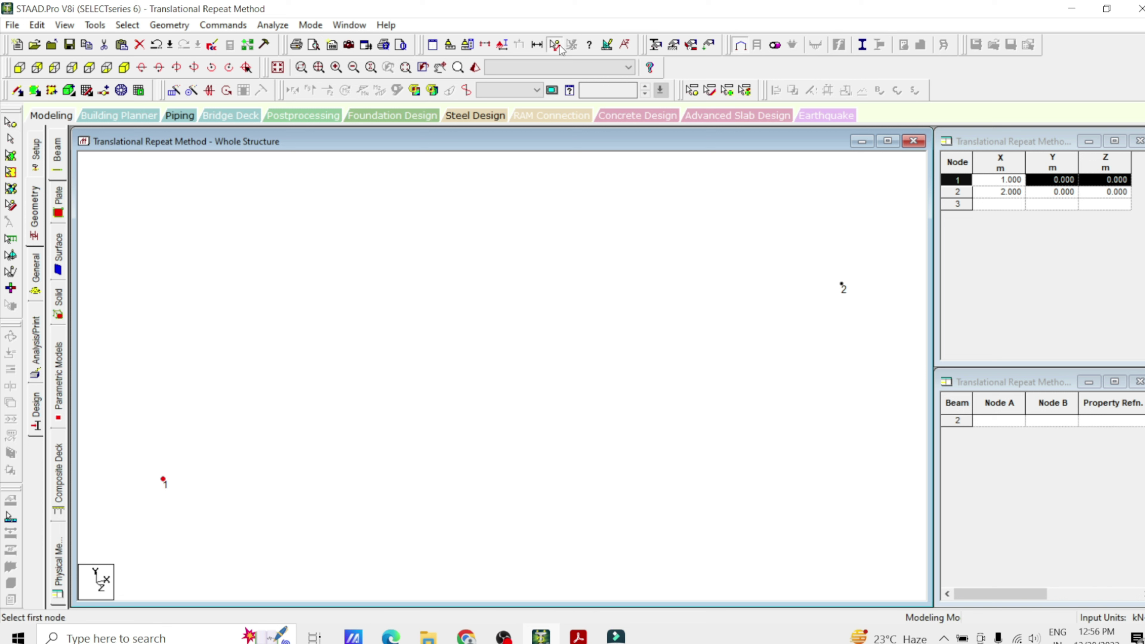
{"action": "left_click", "coordinate": [841, 285]}
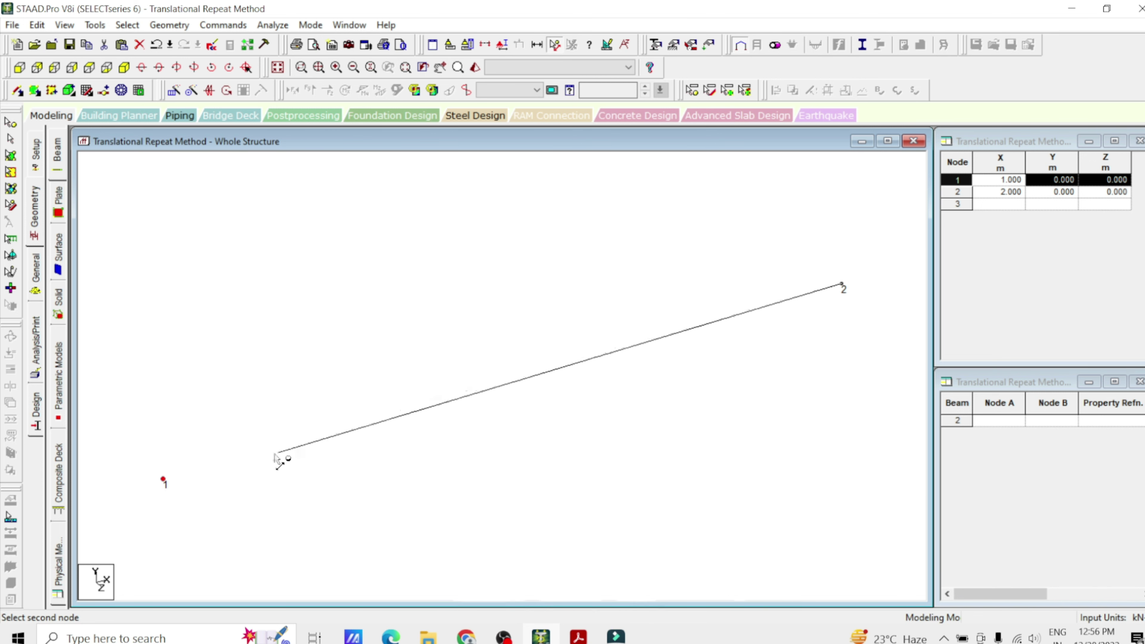
{"action": "left_click", "coordinate": [163, 479]}
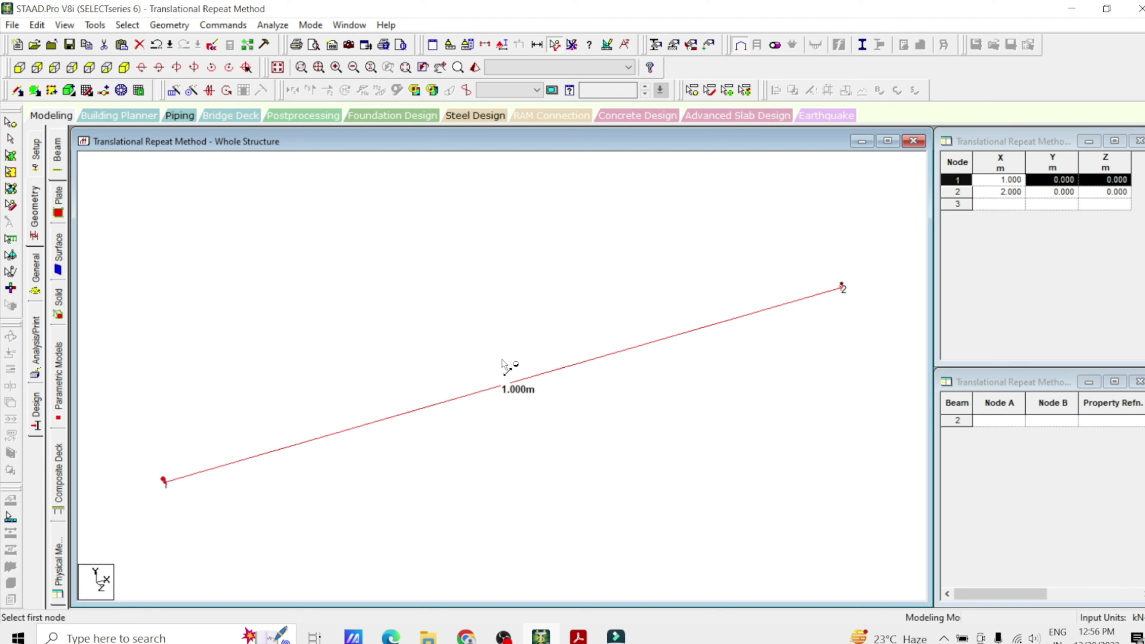
{"action": "left_click", "coordinate": [571, 44]}
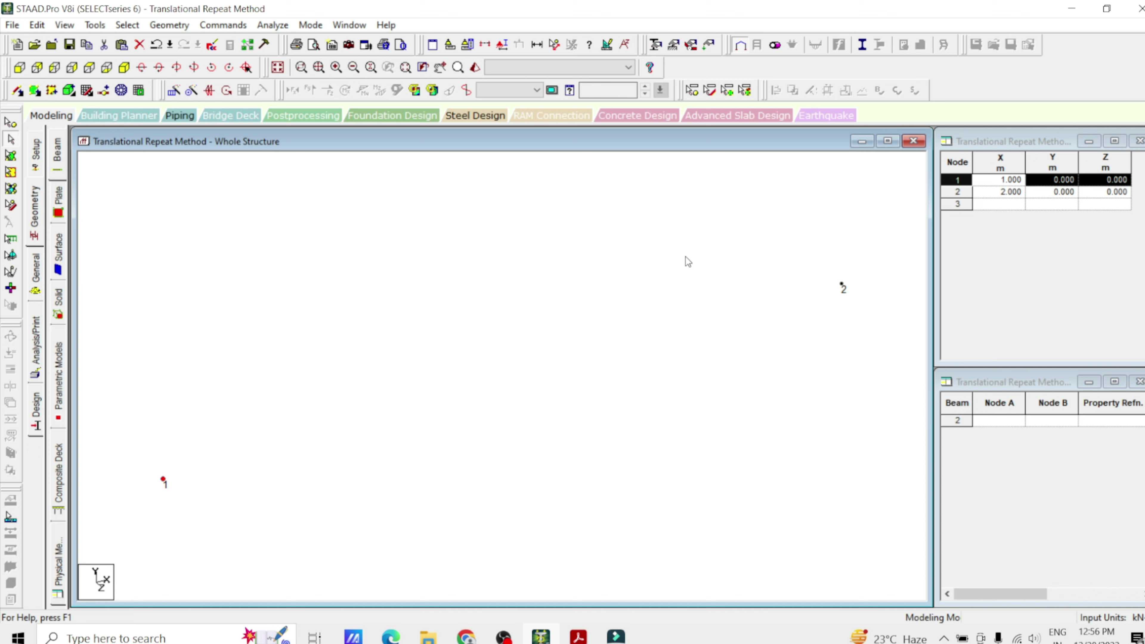
Step: Add a beam from node 1 to node 2
{"action": "left_click", "coordinate": [17, 90]}
{"action": "left_click_drag", "start_coordinate": [164, 479], "coordinate": [841, 285]}
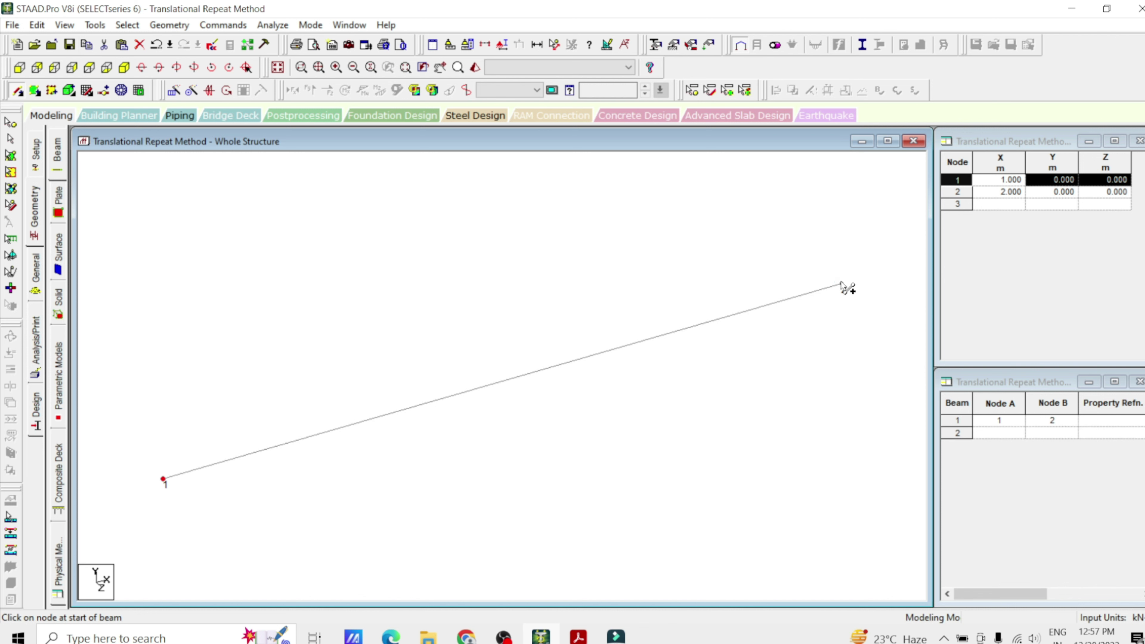
{"action": "key", "text": "Escape"}
Step: Copy the beam between nodes 1 and 2 and paste it with an offset of 1 m in the Z direction
{"action": "left_click_drag", "start_coordinate": [769, 264], "coordinate": [497, 387]}
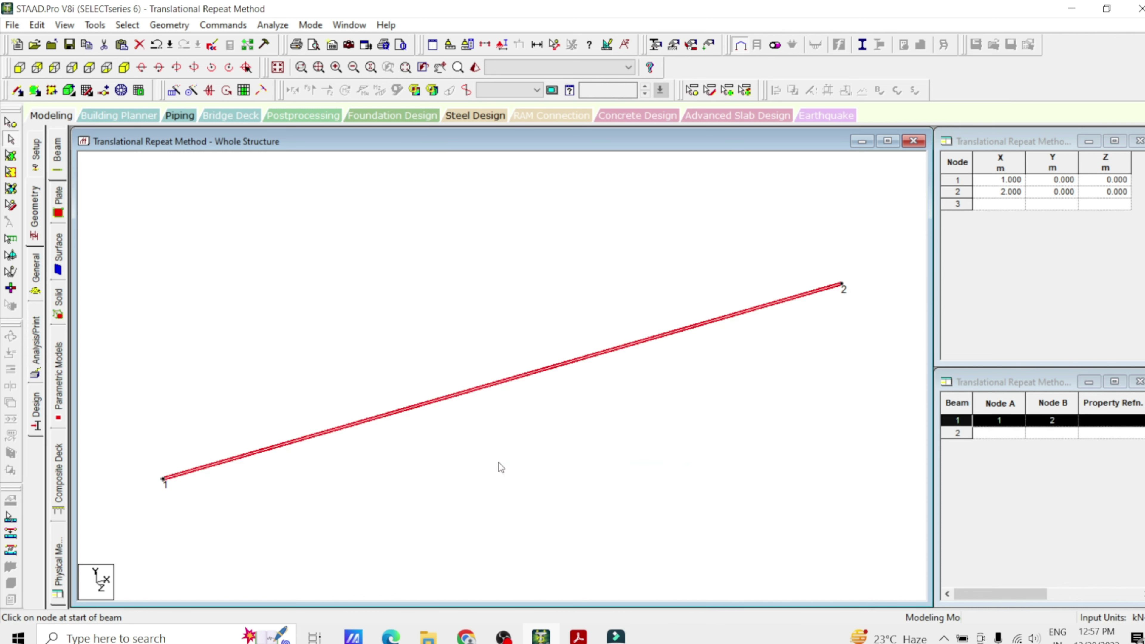
{"action": "right_click", "coordinate": [452, 323]}
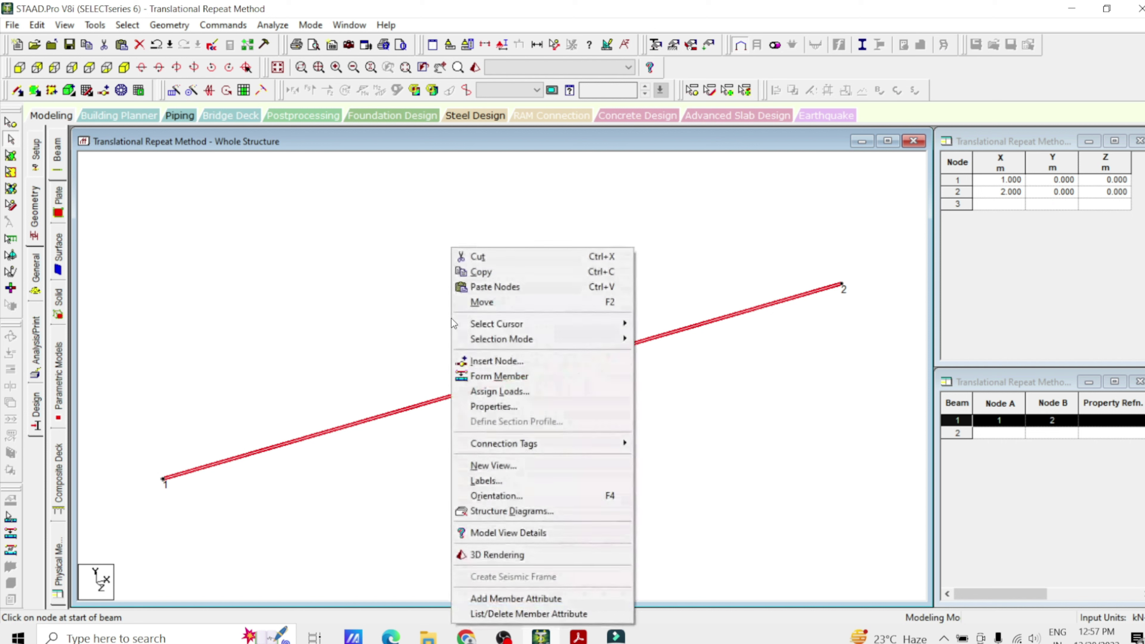
{"action": "left_click", "coordinate": [501, 272]}
{"action": "right_click", "coordinate": [502, 274]}
{"action": "left_click", "coordinate": [532, 287]}
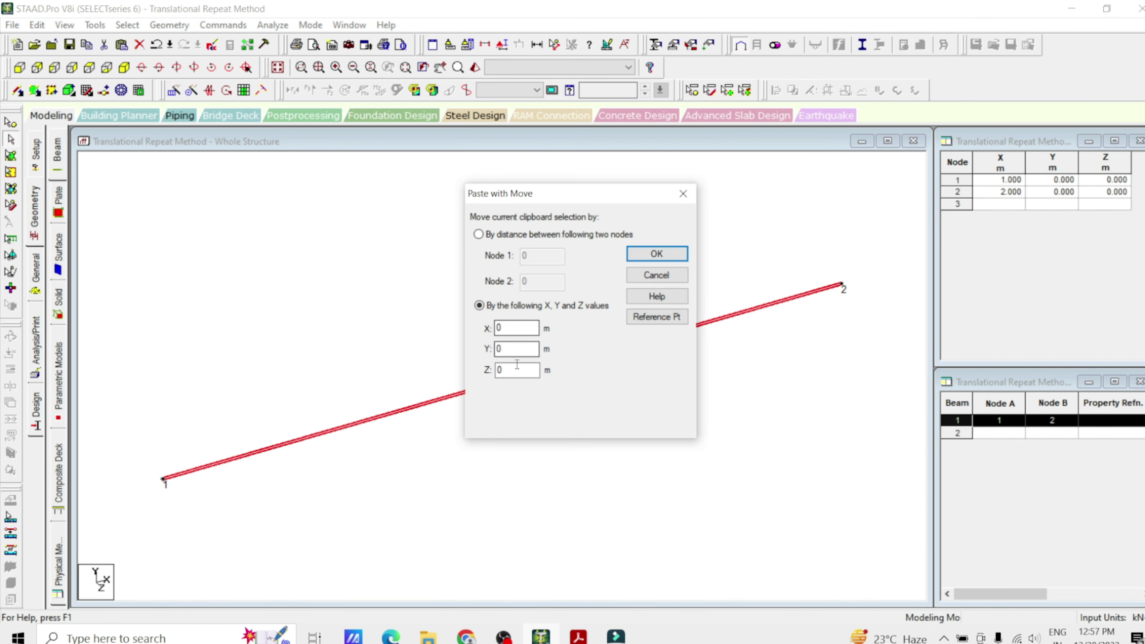
{"action": "double_click", "coordinate": [513, 373]}
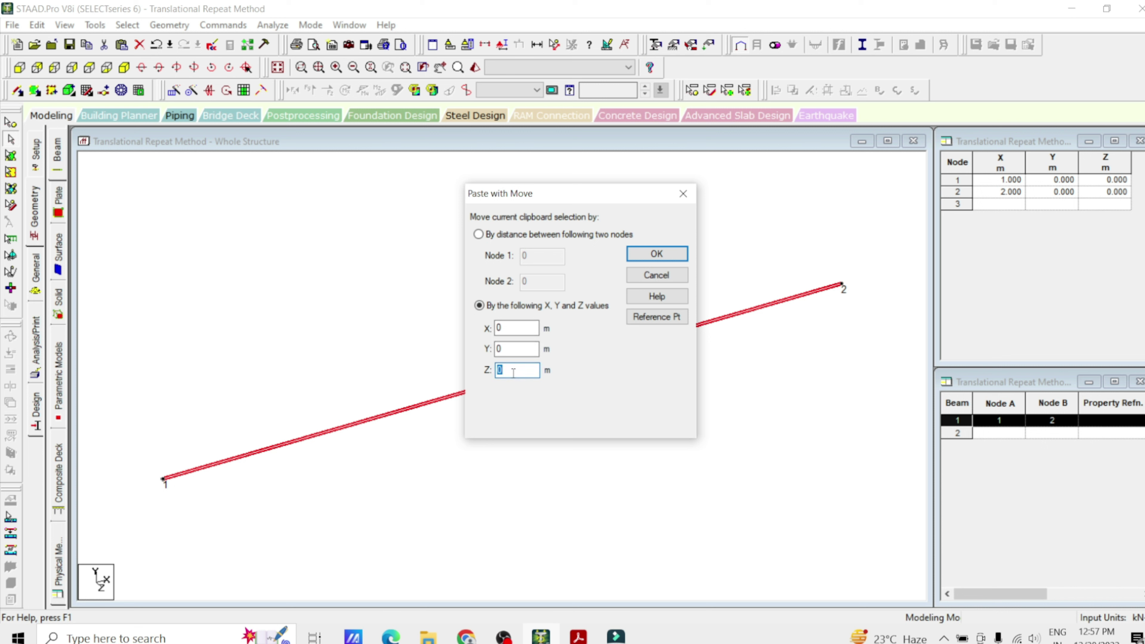
{"action": "type", "text": "1"}
{"action": "left_click", "coordinate": [650, 253]}
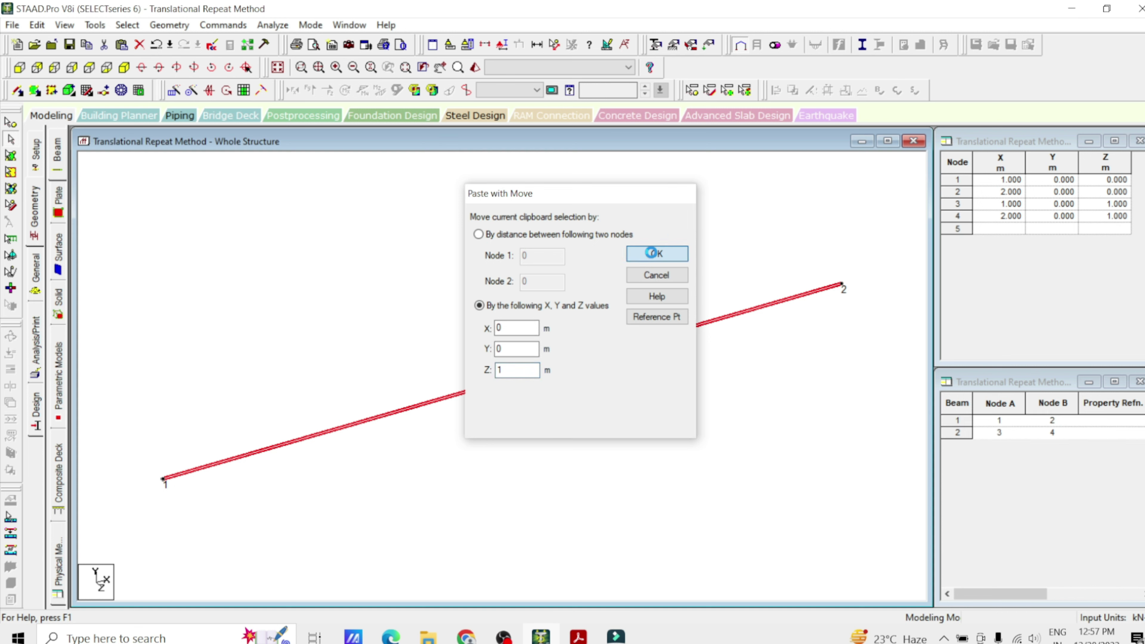
{"action": "left_click", "coordinate": [569, 252]}
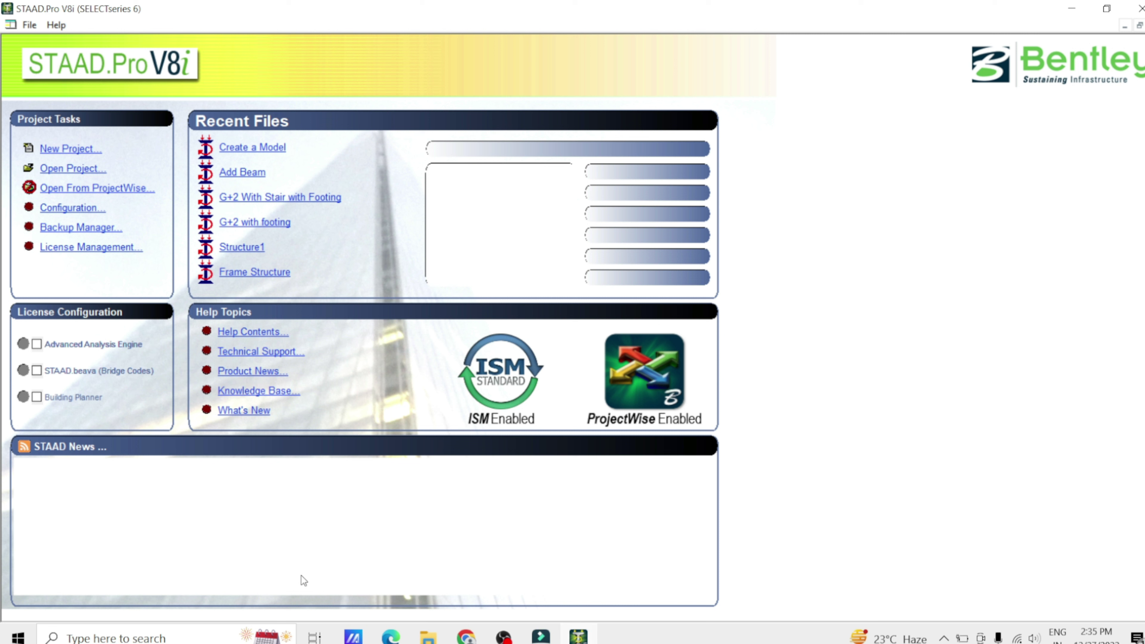
Step: Create a new Space model with the file name SNAP NODE BEAM
{"action": "left_click", "coordinate": [47, 148]}
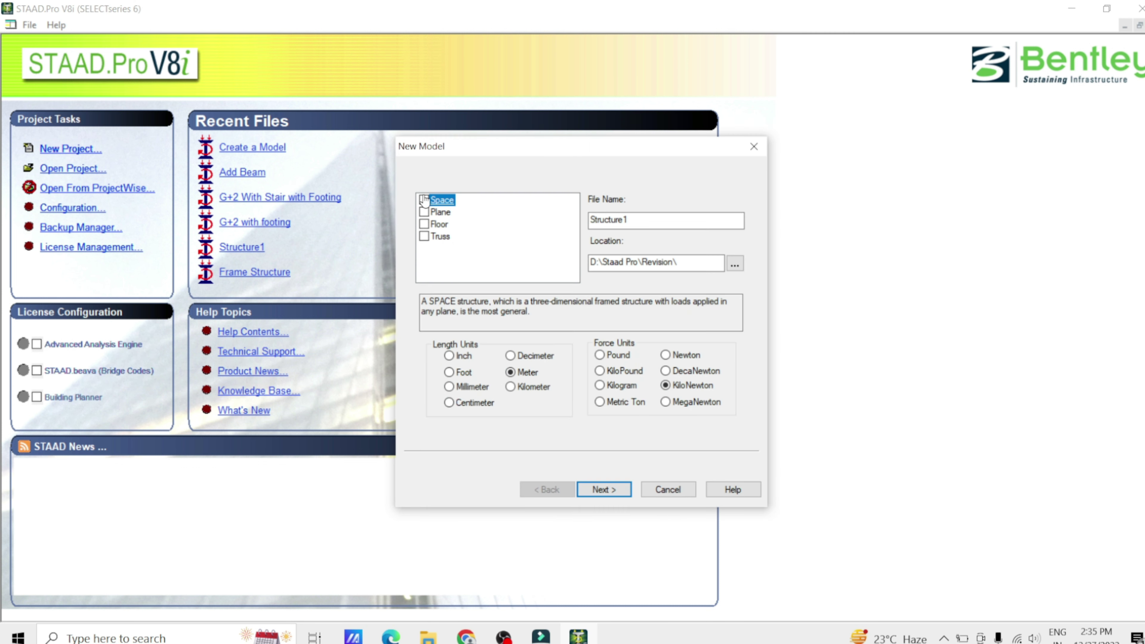
{"action": "left_click", "coordinate": [425, 200]}
{"action": "left_click", "coordinate": [661, 220]}
{"action": "double_click", "coordinate": [661, 220]}
{"action": "type", "text": "SNAP NODE "}
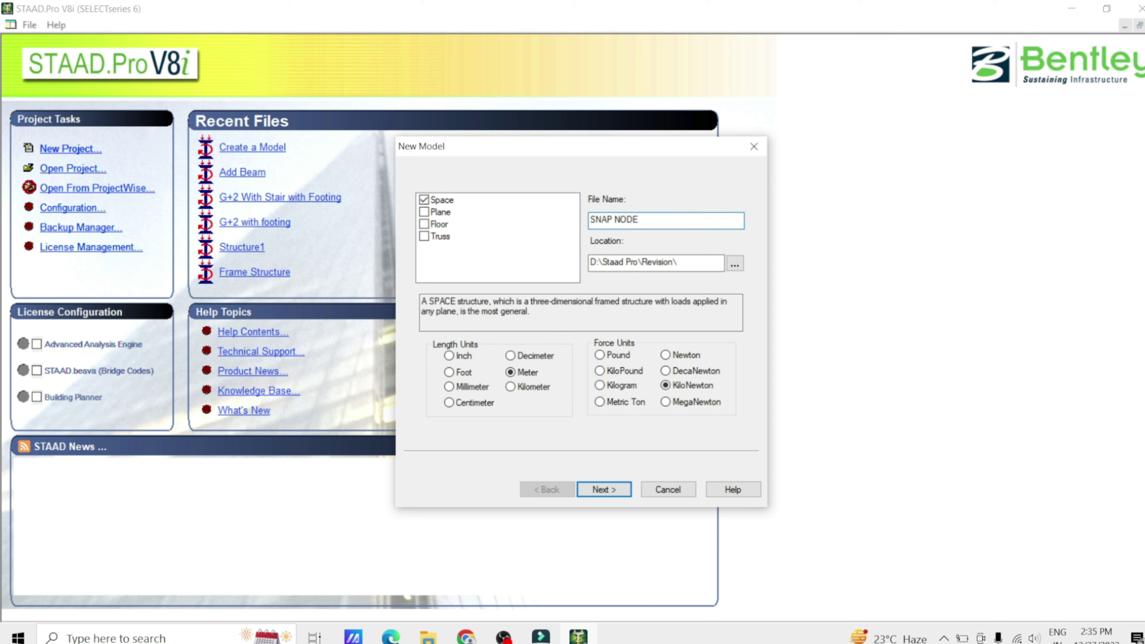
{"action": "type", "text": "BEAM"}
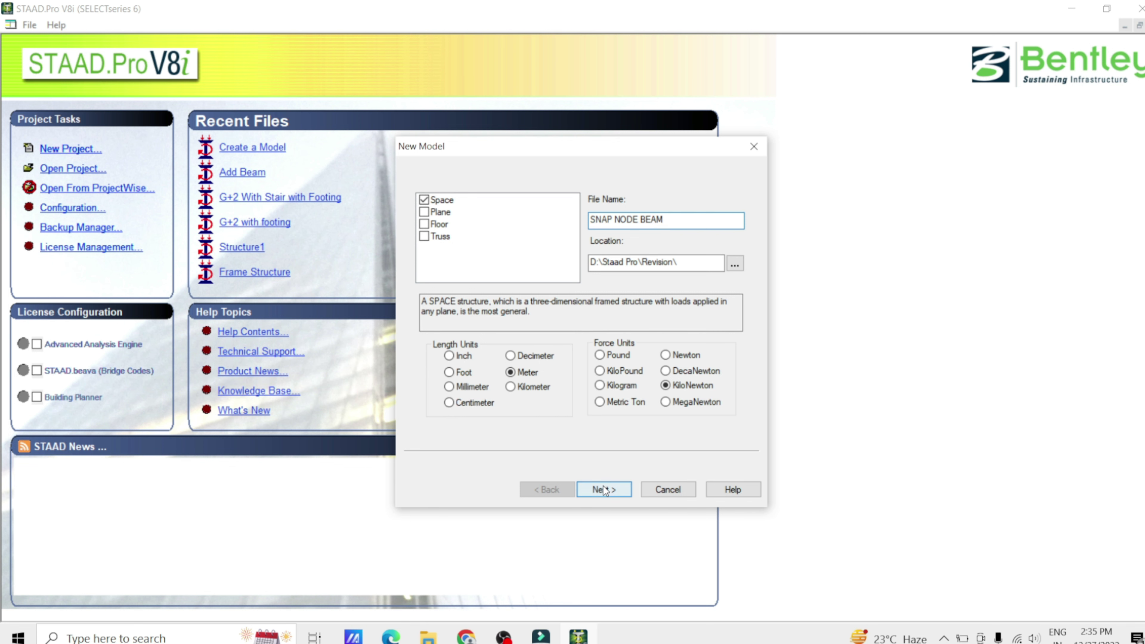
{"action": "left_click", "coordinate": [602, 489]}
{"action": "left_click", "coordinate": [602, 489]}
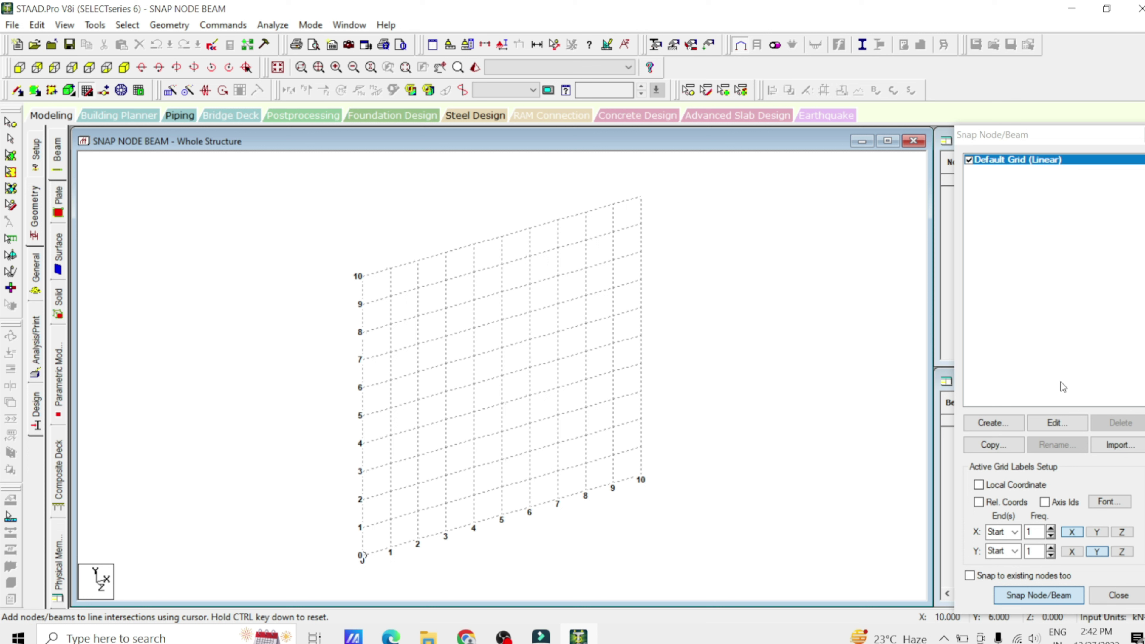
Step: Create a linear snap grid named Linear Grid Pattern in the X-Y plane and make it the active grid
{"action": "left_click", "coordinate": [1006, 144]}
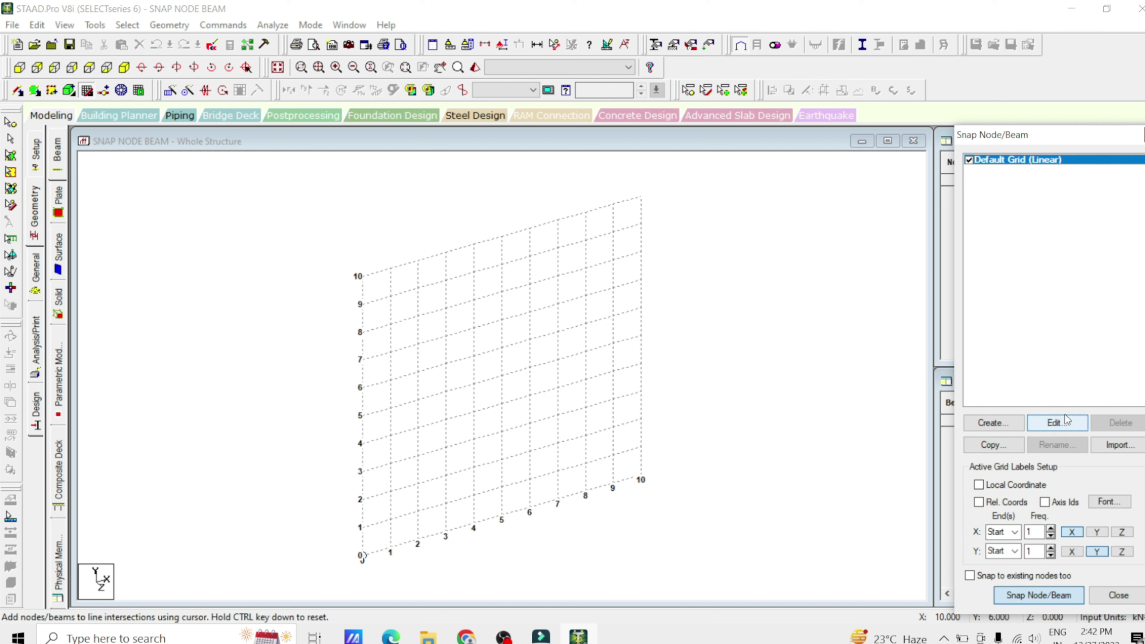
{"action": "left_click", "coordinate": [992, 424]}
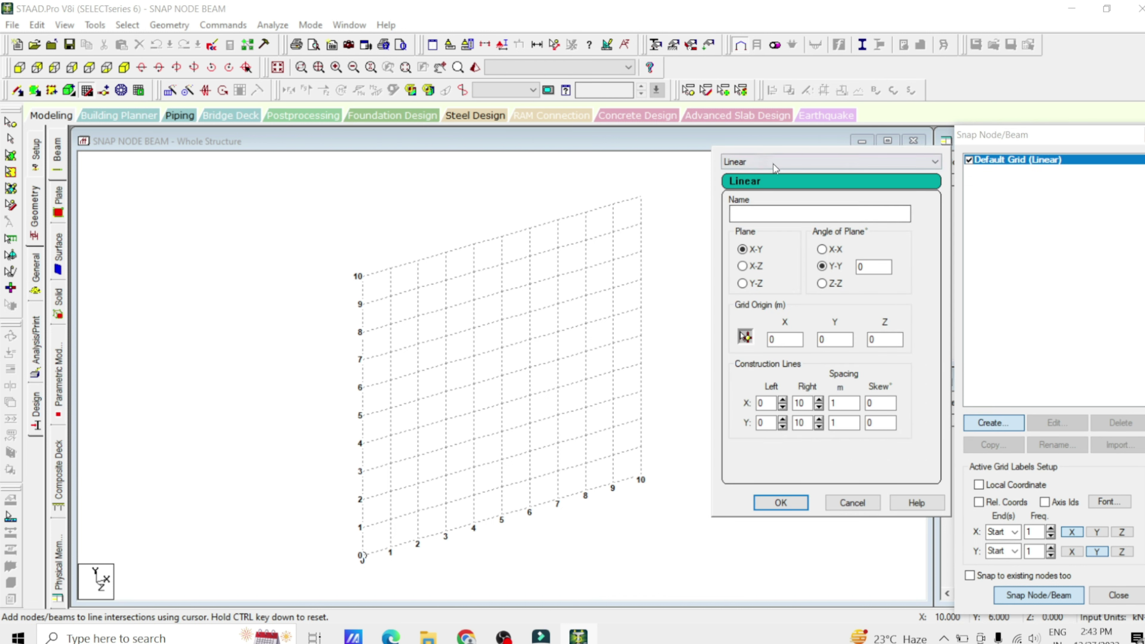
{"action": "left_click", "coordinate": [786, 162]}
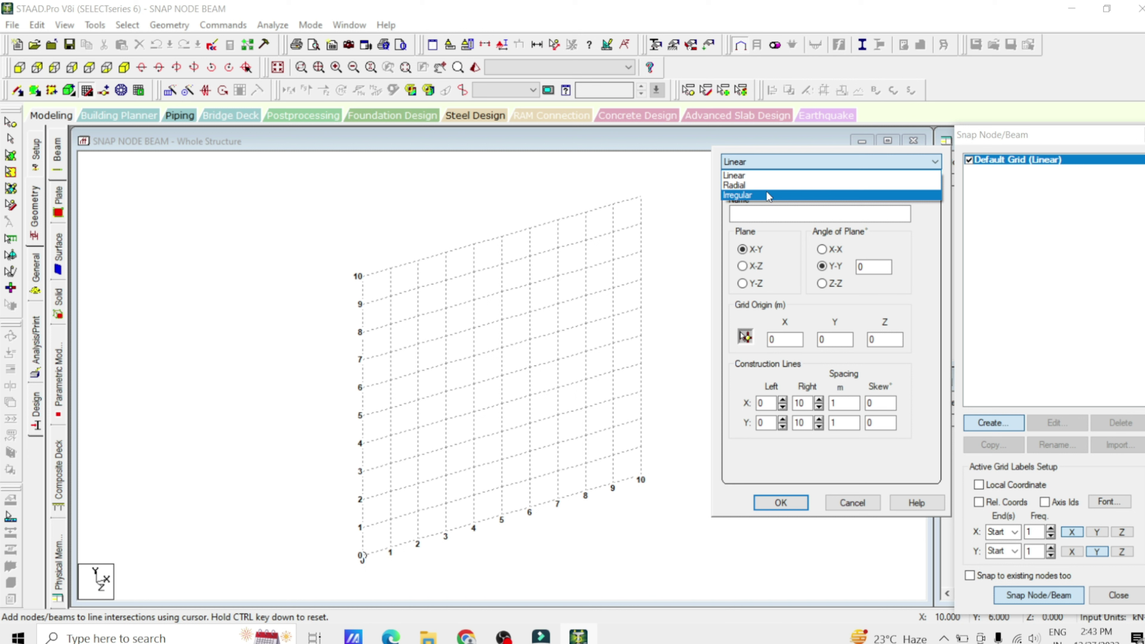
{"action": "left_click", "coordinate": [751, 180]}
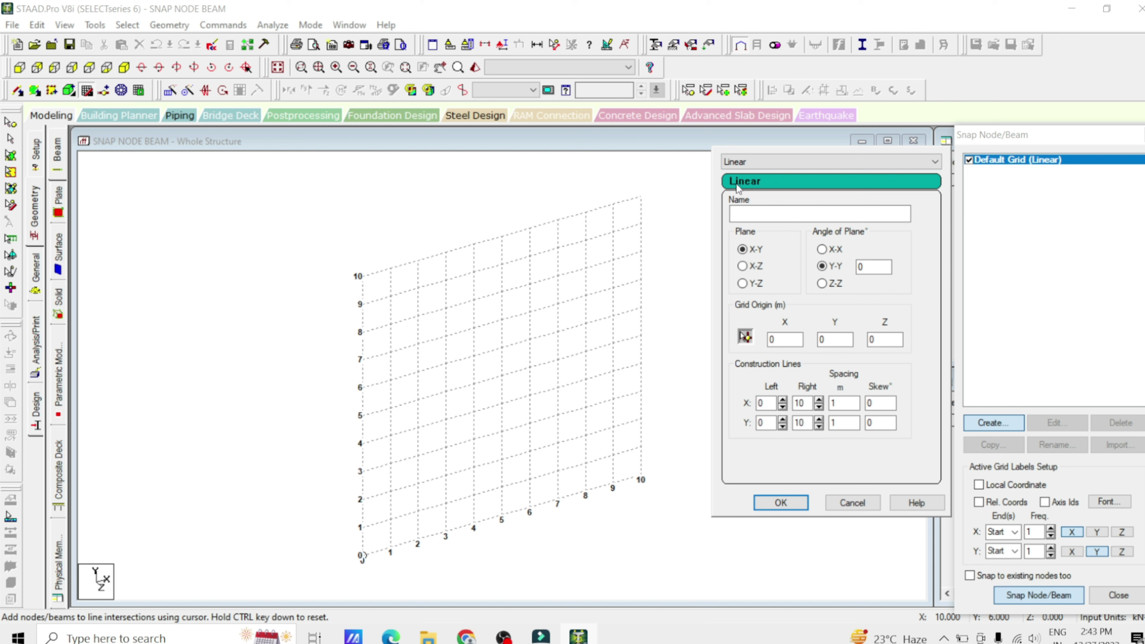
{"action": "left_click", "coordinate": [745, 217]}
{"action": "type", "text": "Lines"}
{"action": "type", "text": "r Grid Pattern"}
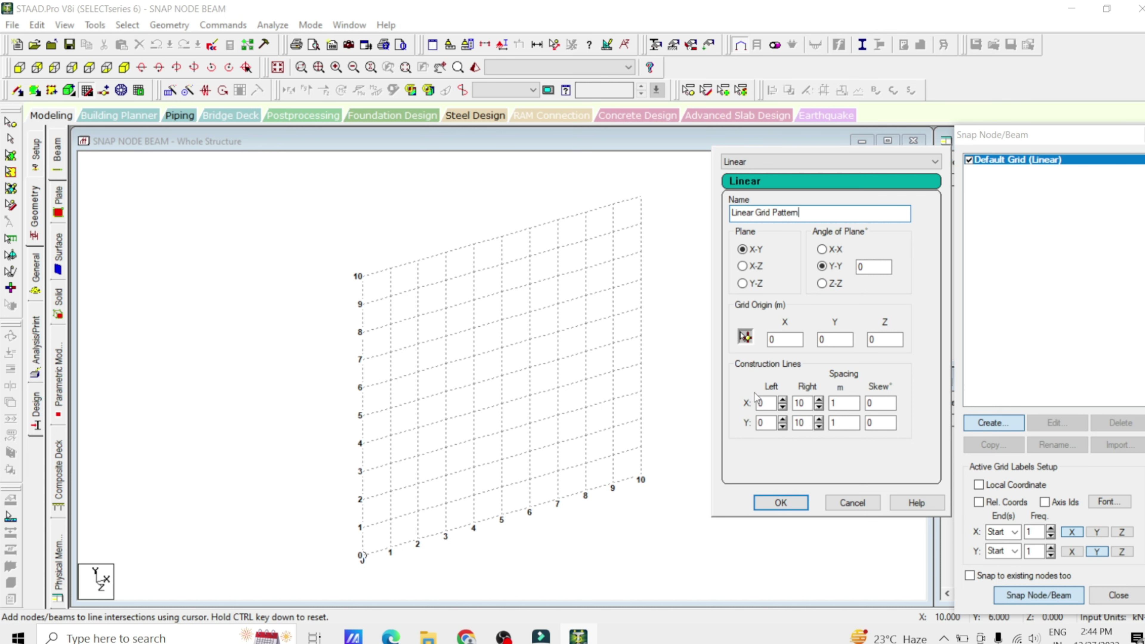
{"action": "left_click", "coordinate": [786, 502]}
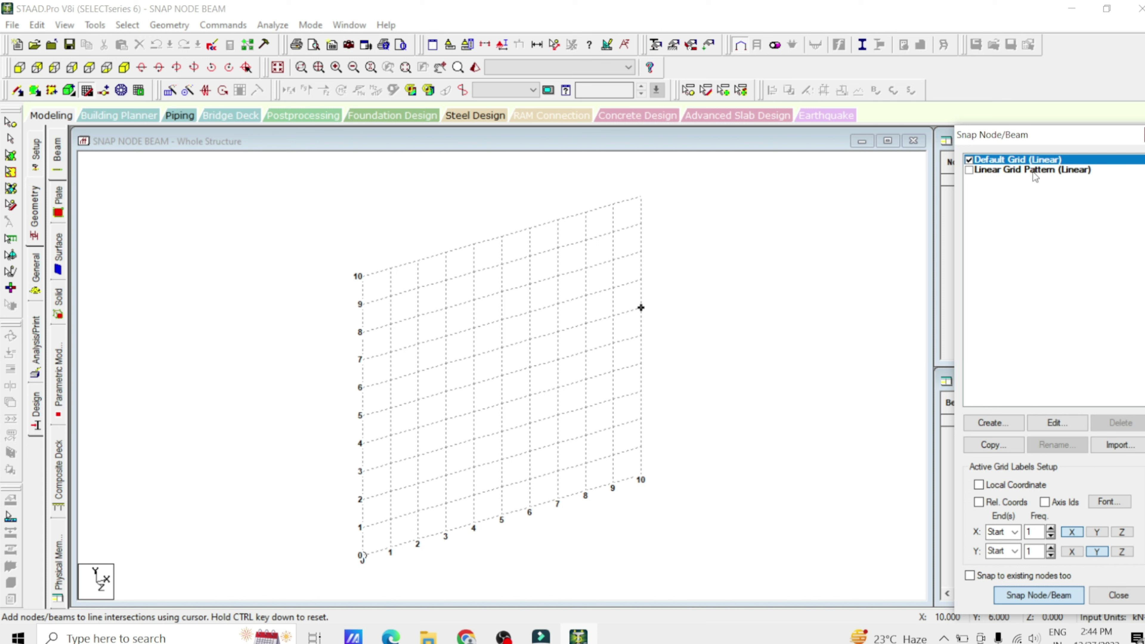
{"action": "left_click", "coordinate": [970, 170]}
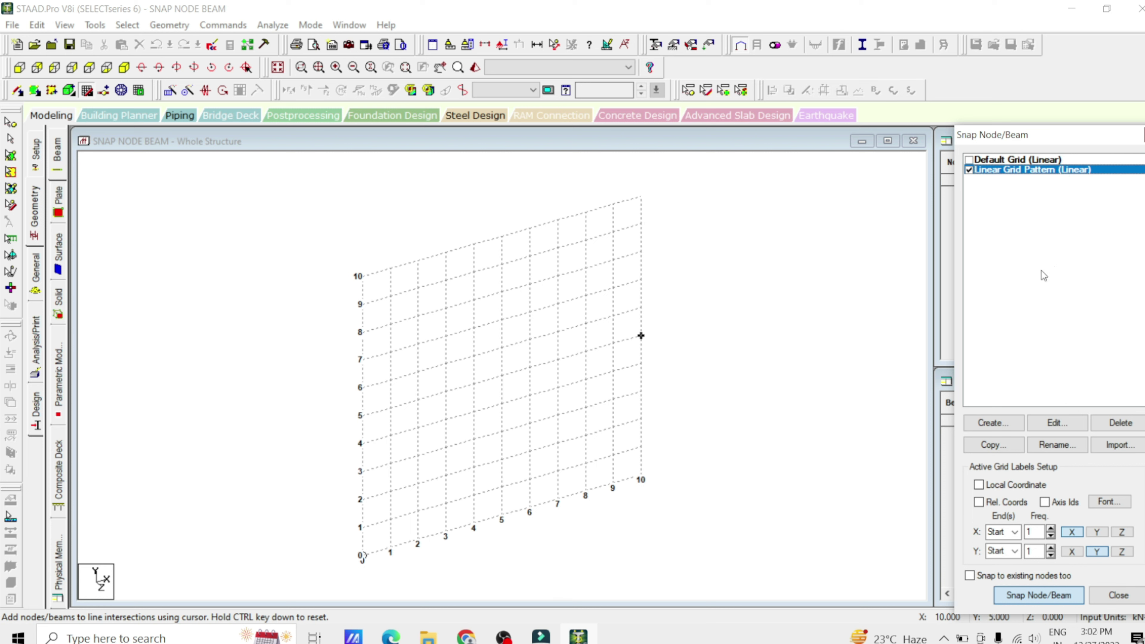
Step: Edit Linear Grid Pattern and set its plane to X-Z
{"action": "left_click", "coordinate": [1055, 424]}
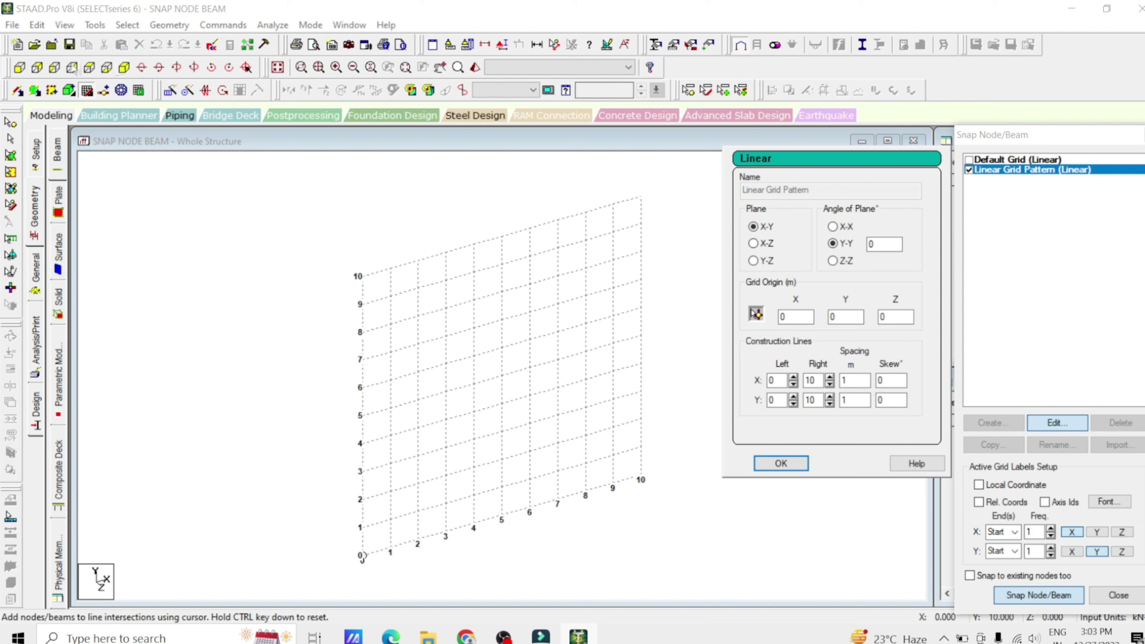
{"action": "left_click", "coordinate": [18, 71]}
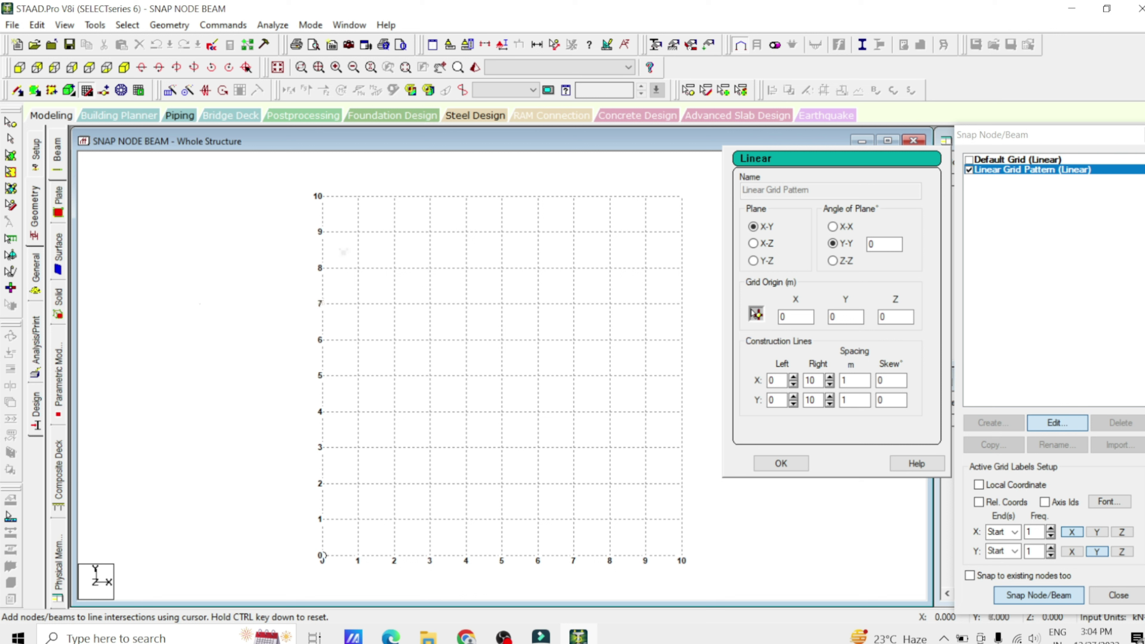
{"action": "left_click", "coordinate": [440, 69]}
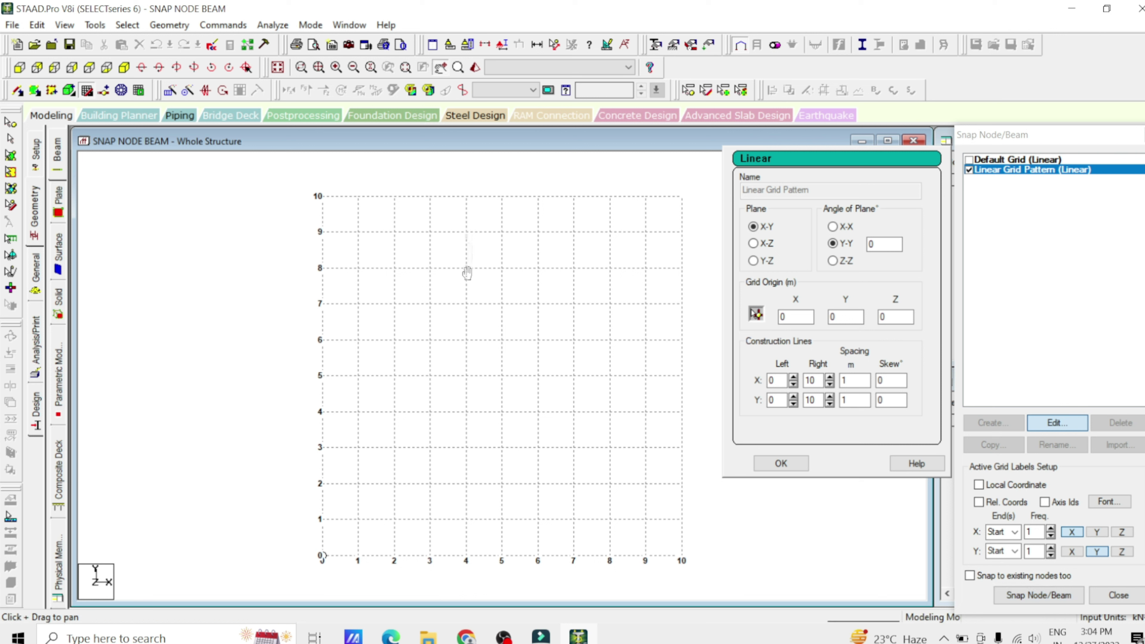
{"action": "mouse_move", "coordinate": [465, 284]}
{"action": "left_mouse_down"}
{"action": "mouse_move", "coordinate": [332, 287]}
{"action": "mouse_move", "coordinate": [457, 271]}
{"action": "mouse_move", "coordinate": [394, 303]}
{"action": "mouse_move", "coordinate": [371, 282]}
{"action": "left_mouse_up"}
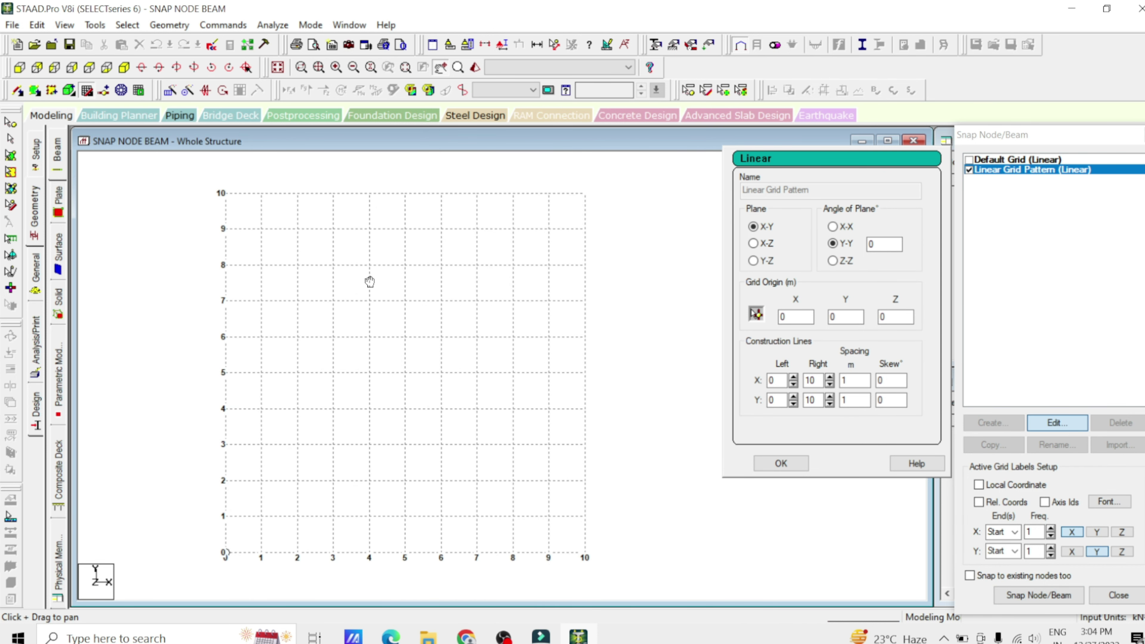
{"action": "left_click", "coordinate": [442, 70]}
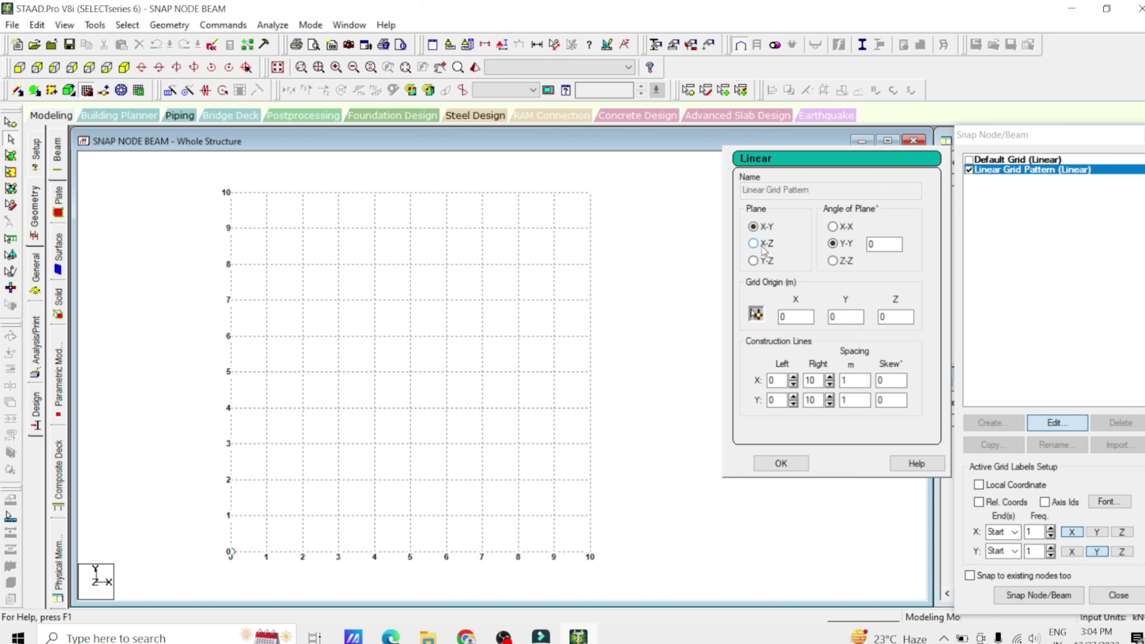
{"action": "left_click", "coordinate": [754, 243]}
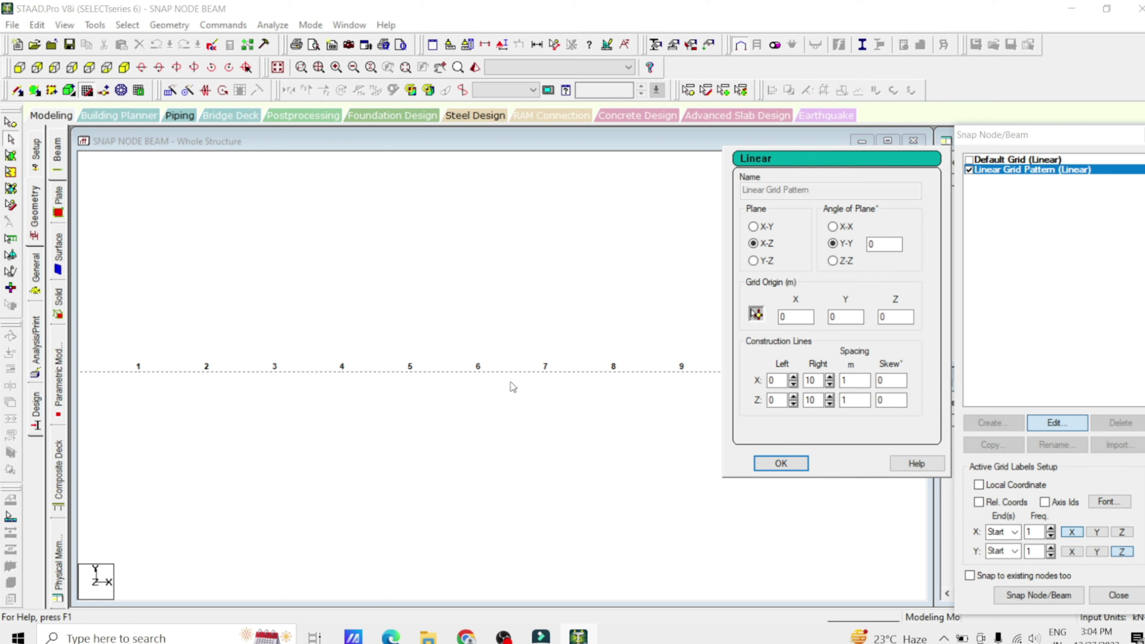
Step: Preview the grid in the X-Z and Y-Z planes from matching views and isometric, and set its plane to X-Y
{"action": "left_click", "coordinate": [92, 68]}
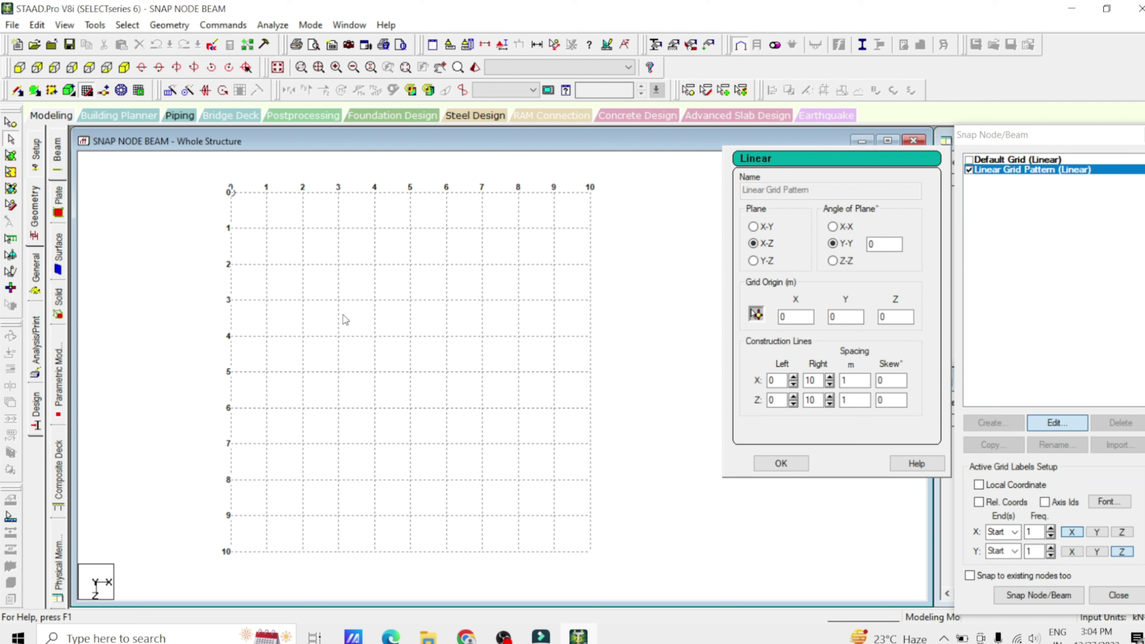
{"action": "left_click", "coordinate": [754, 261]}
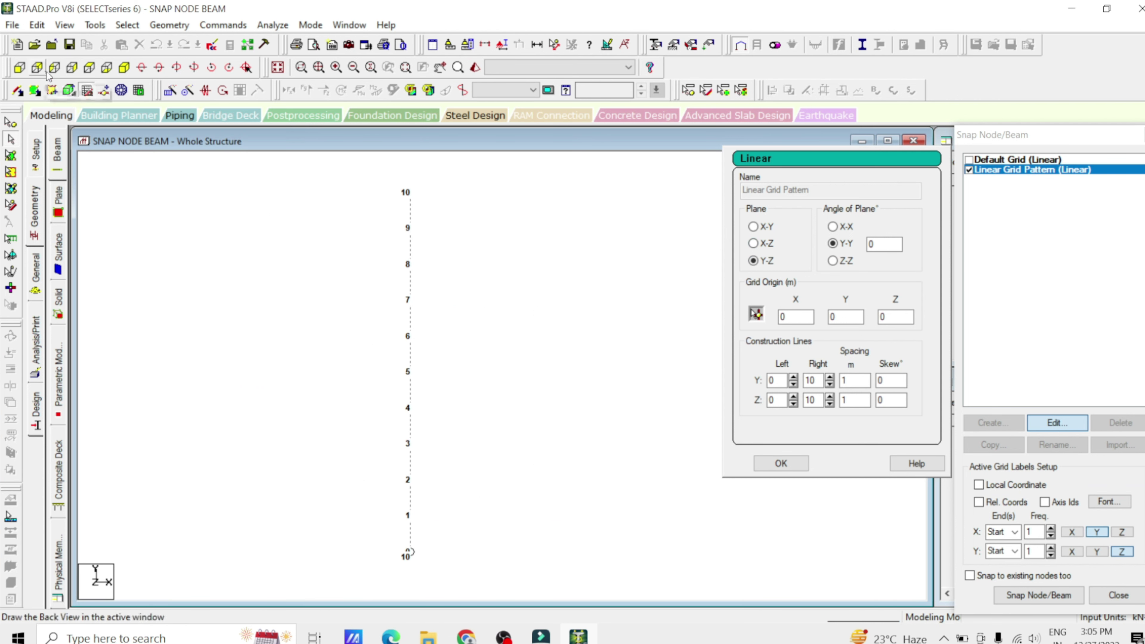
{"action": "left_click", "coordinate": [56, 68]}
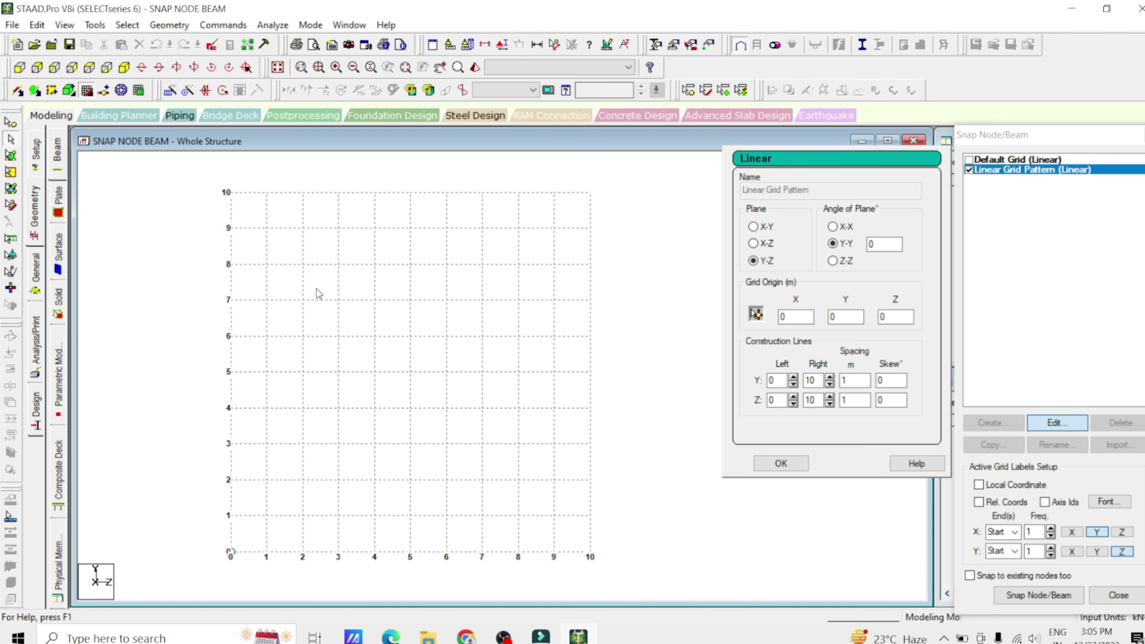
{"action": "left_click", "coordinate": [124, 67]}
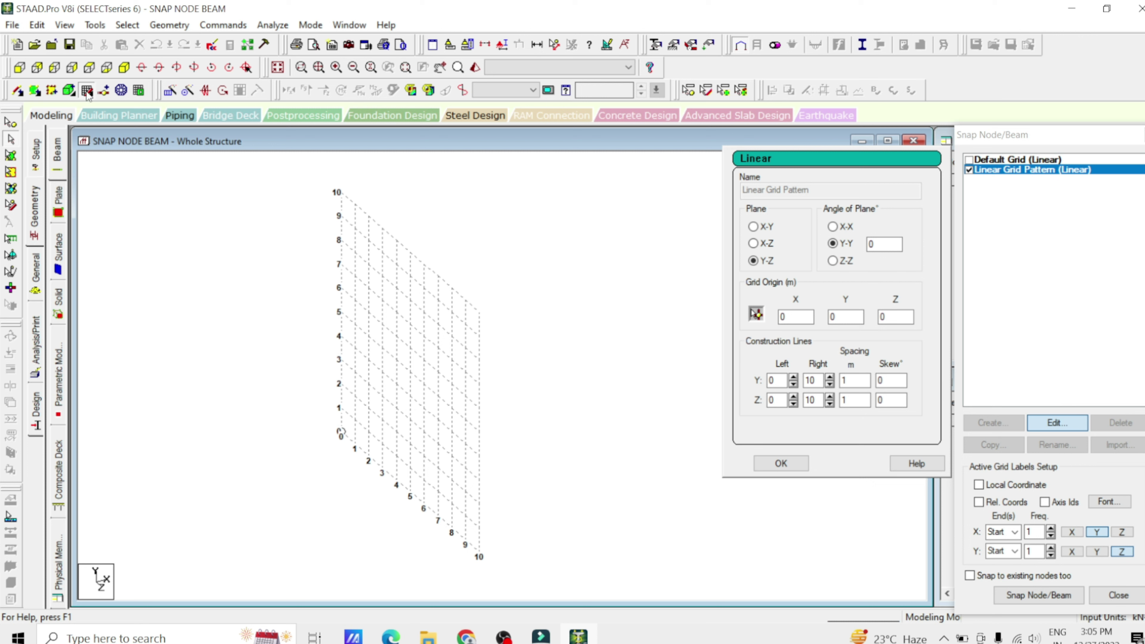
{"action": "left_click", "coordinate": [760, 246]}
{"action": "left_click", "coordinate": [759, 227]}
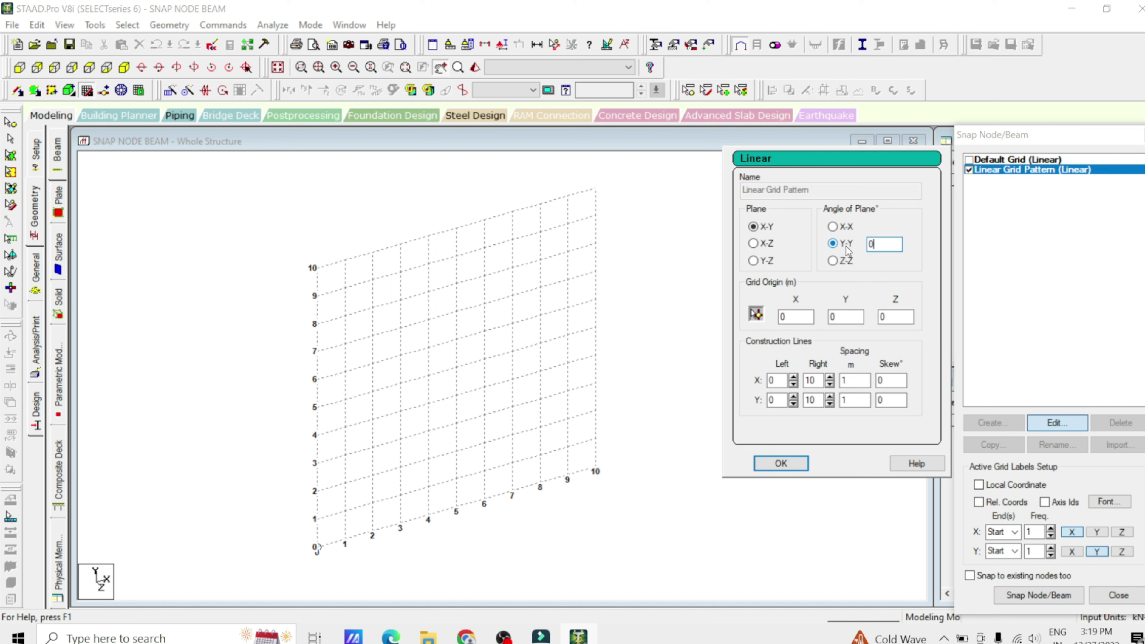
Step: Try a 90-degree plane angle about Y-Y on the grid and reset the angle to 0
{"action": "double_click", "coordinate": [887, 242]}
{"action": "type", "text": "90"}
{"action": "left_click", "coordinate": [807, 318]}
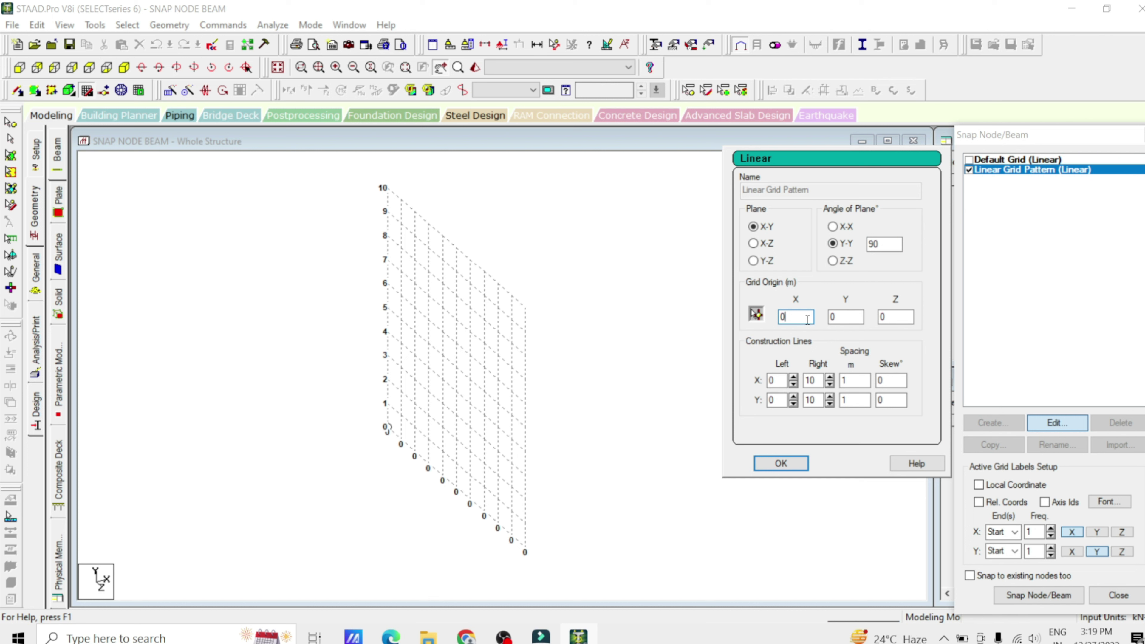
{"action": "double_click", "coordinate": [887, 244]}
{"action": "type", "text": "00"}
{"action": "left_click", "coordinate": [863, 319]}
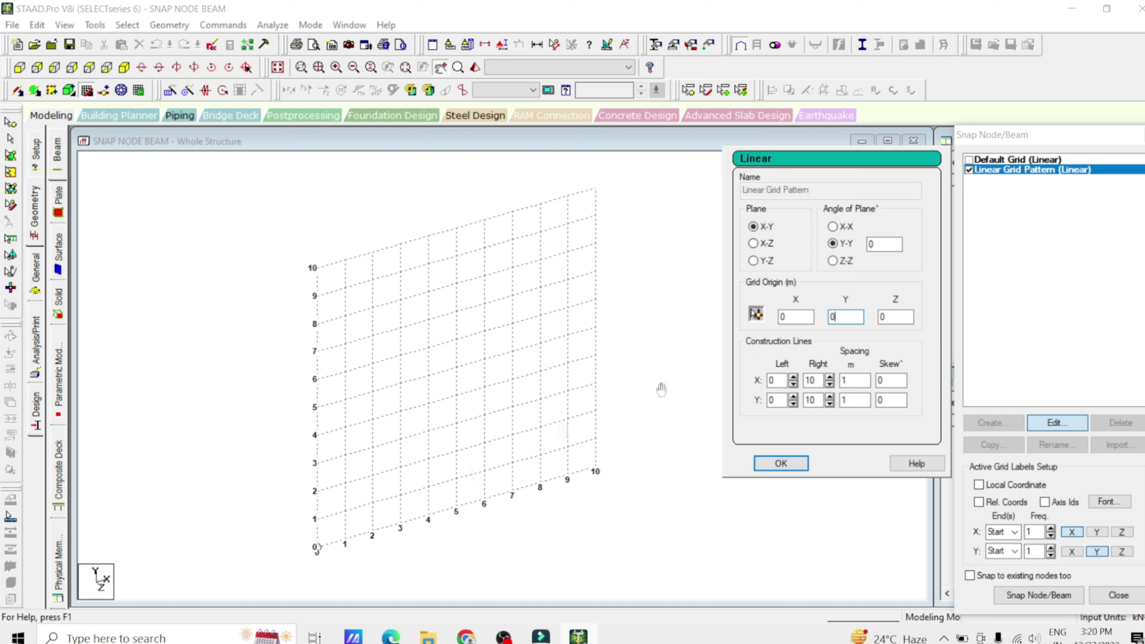
Step: Try a grid origin of X 2 m and Y 2 m, and reset both coordinates to 0
{"action": "double_click", "coordinate": [840, 317]}
{"action": "type", "text": "2"}
{"action": "left_click", "coordinate": [902, 321]}
{"action": "double_click", "coordinate": [799, 315]}
{"action": "key", "text": "Tab"}
{"action": "double_click", "coordinate": [803, 317]}
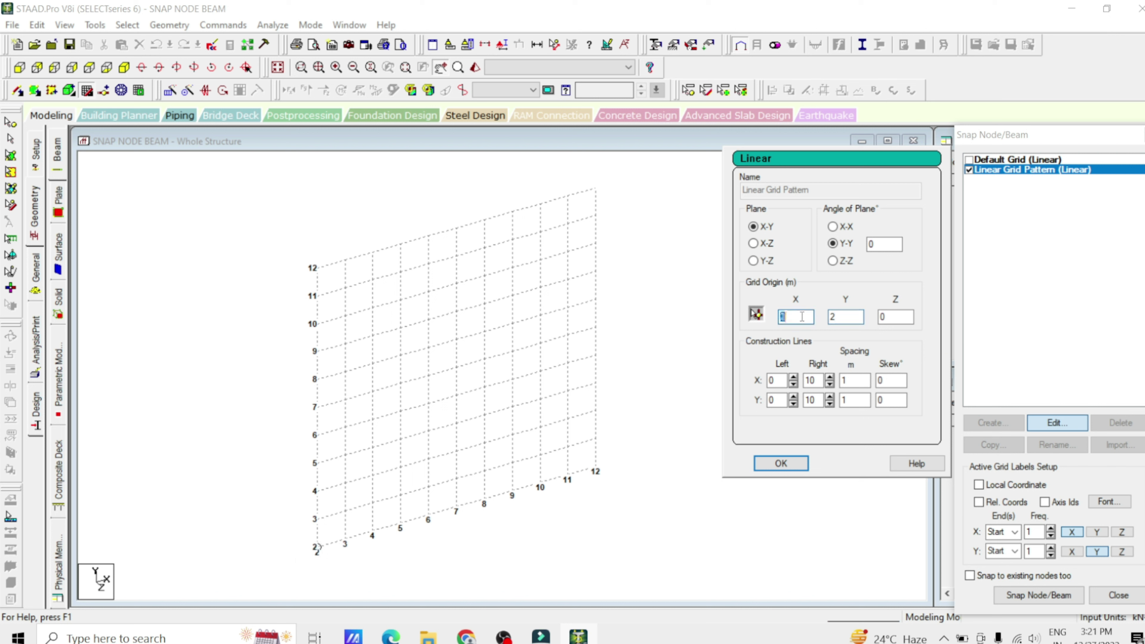
{"action": "double_click", "coordinate": [859, 316]}
{"action": "left_click", "coordinate": [774, 380]}
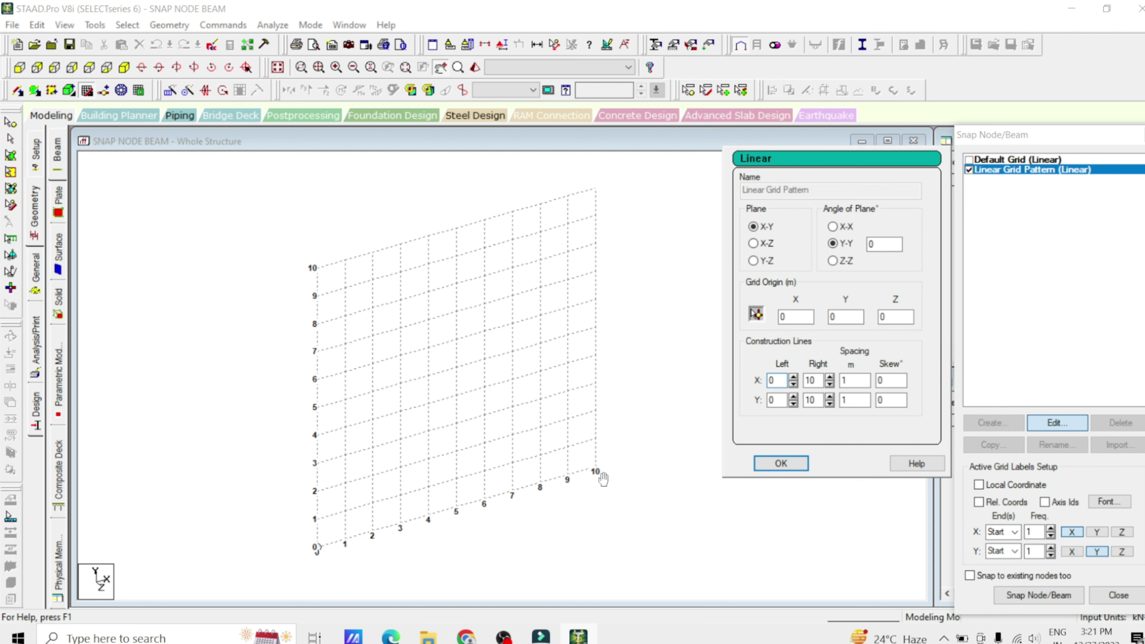
Step: Try 3 left construction lines for X and return the count to 0
{"action": "left_click", "coordinate": [794, 378]}
{"action": "left_click", "coordinate": [794, 377]}
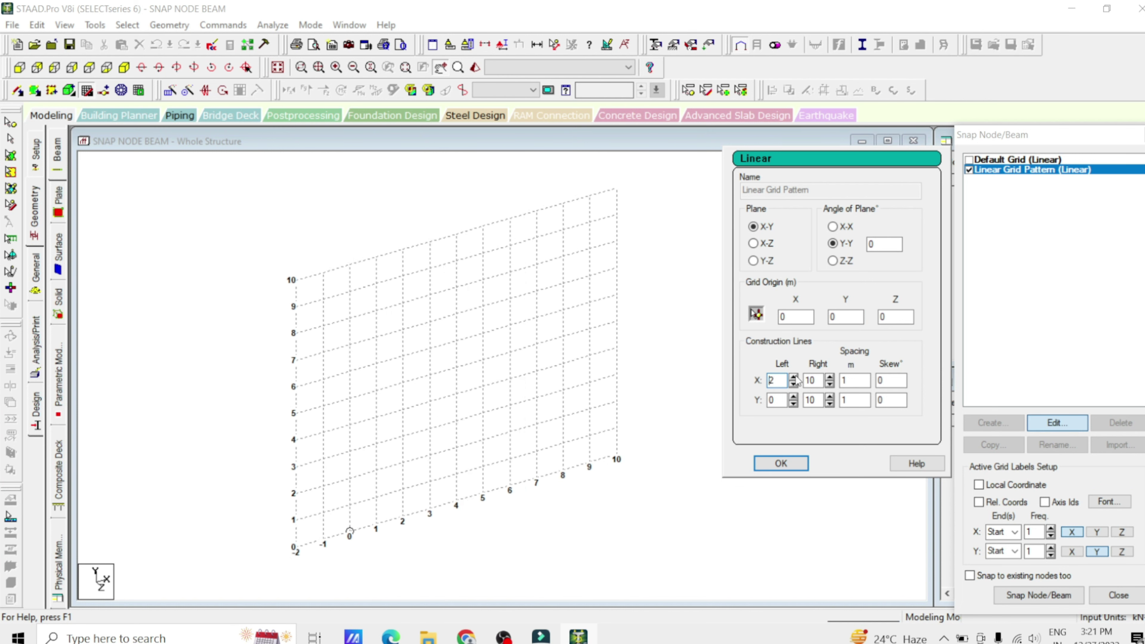
{"action": "left_click", "coordinate": [795, 378]}
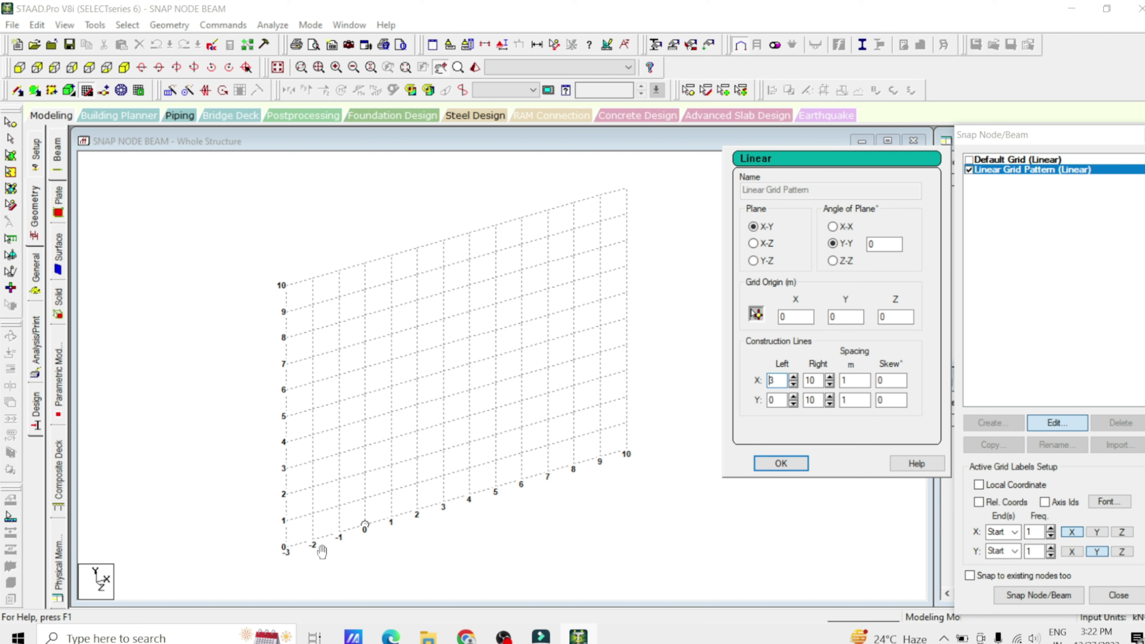
{"action": "left_click", "coordinate": [794, 384]}
{"action": "double_click", "coordinate": [793, 384]}
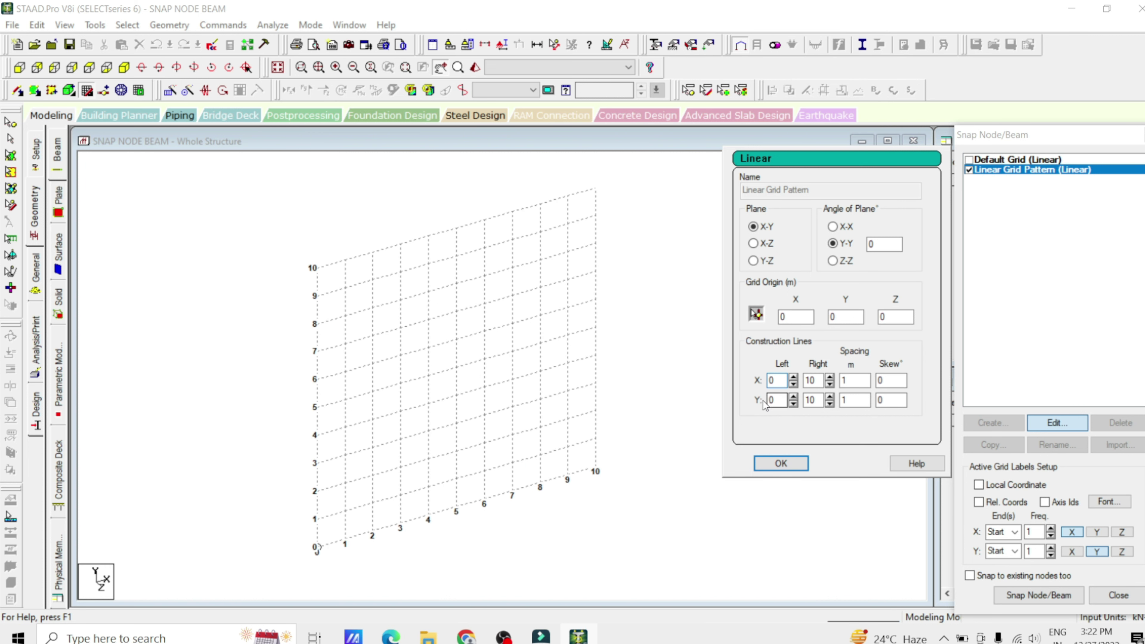
Step: Try 3 left construction lines for Y and set the count back to 0
{"action": "triple_click", "coordinate": [794, 396]}
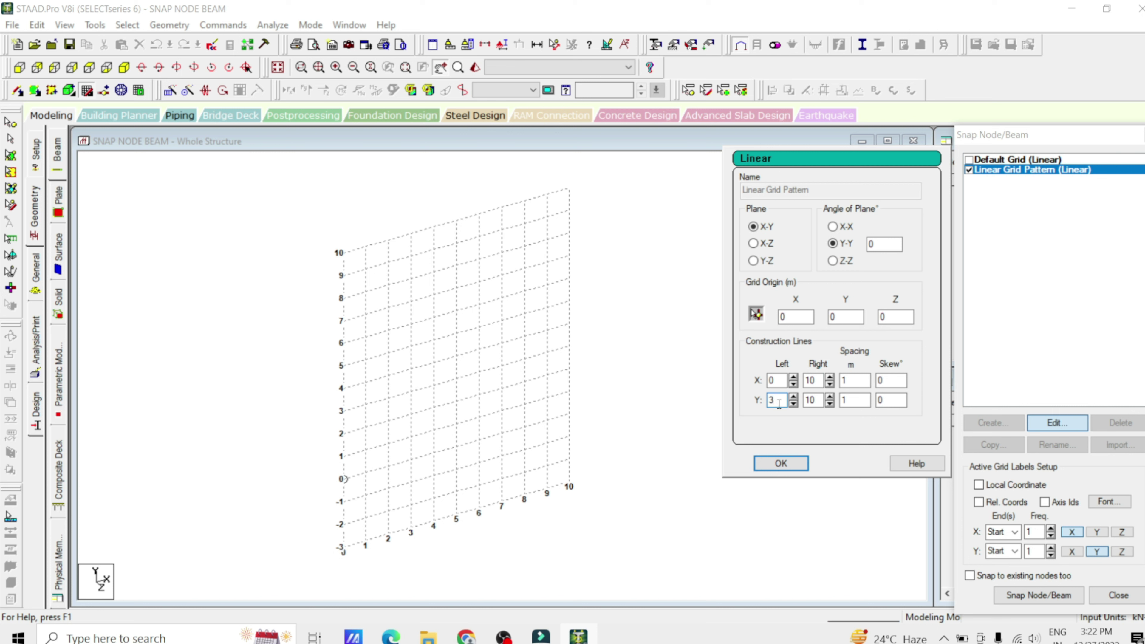
{"action": "key", "text": "BackSpace"}
{"action": "type", "text": "0"}
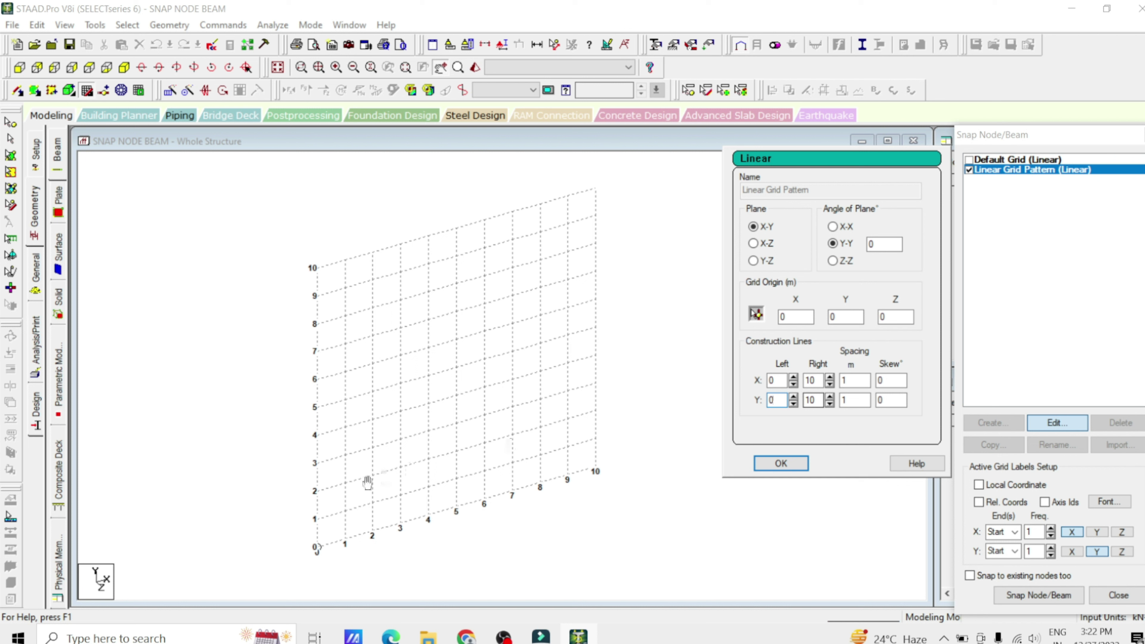
Step: Try a Y line spacing of 0.5 m, restore it to 1 m and accept the grid settings
{"action": "double_click", "coordinate": [855, 401]}
{"action": "left_click", "coordinate": [816, 400]}
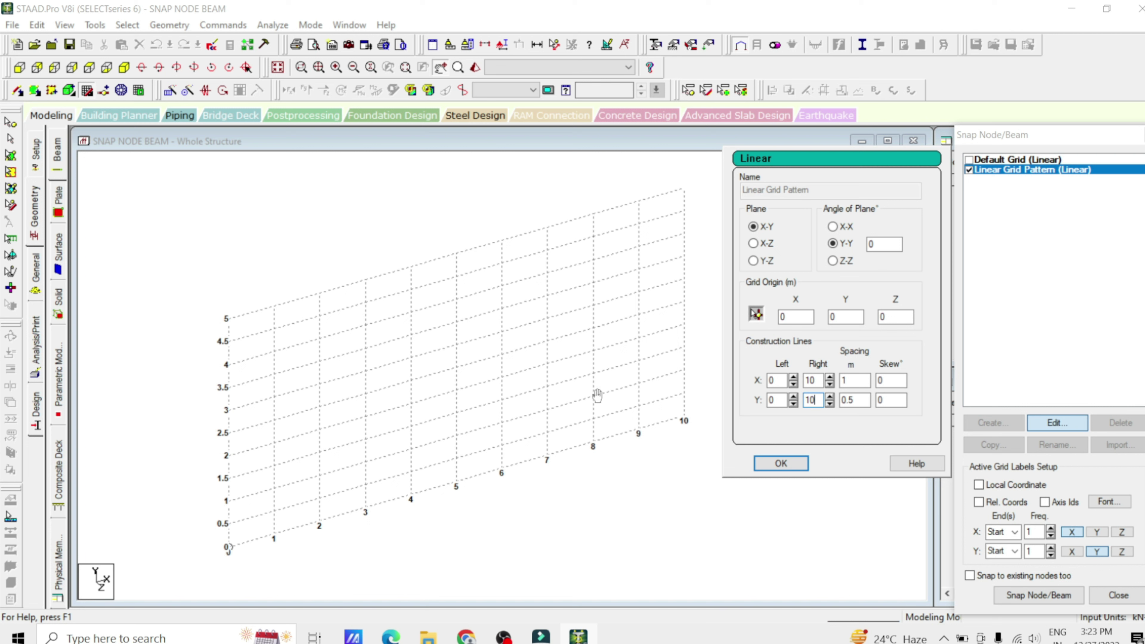
{"action": "double_click", "coordinate": [863, 397]}
{"action": "type", "text": "1"}
{"action": "left_click", "coordinate": [780, 464]}
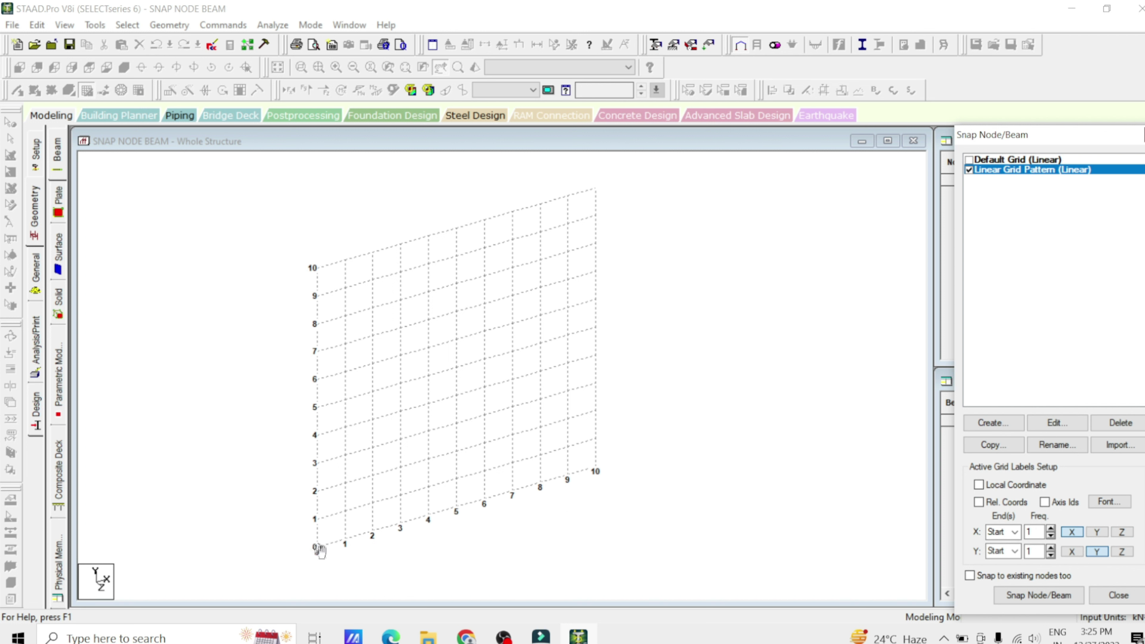
Step: Try placing the X grid labels at the End and return them to Start
{"action": "left_click", "coordinate": [1012, 533]}
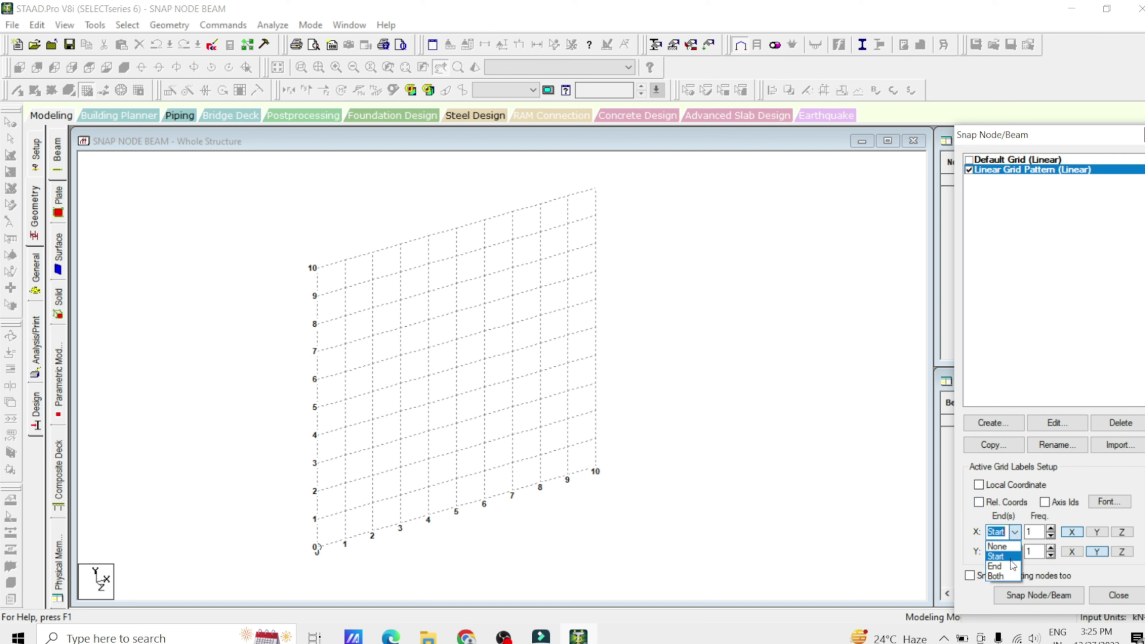
{"action": "left_click", "coordinate": [1012, 569]}
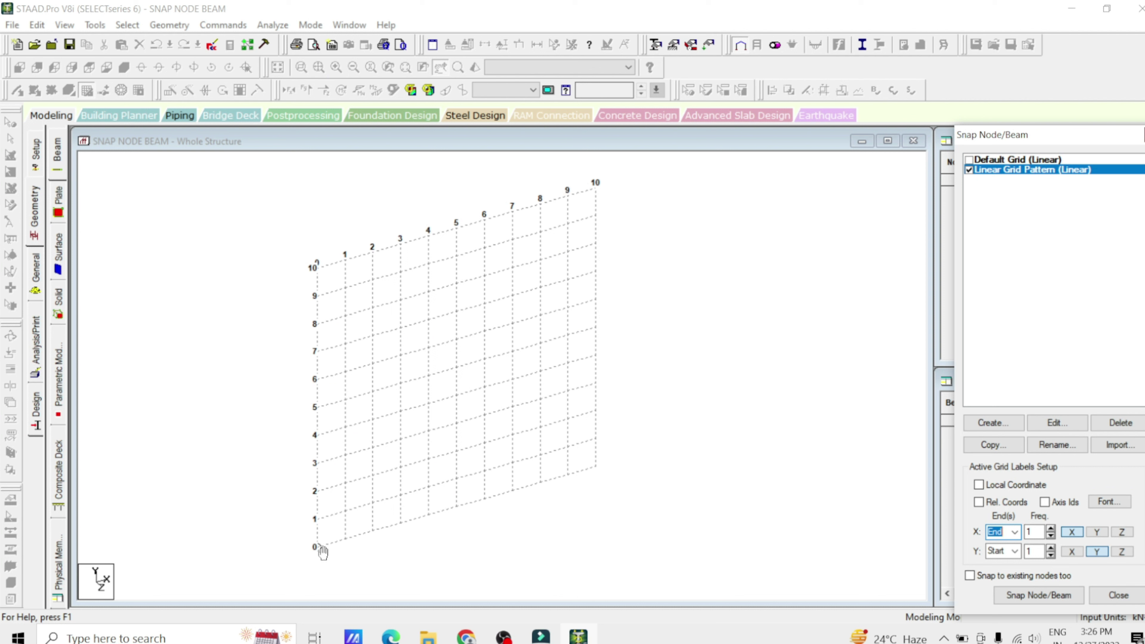
{"action": "left_click", "coordinate": [1006, 532]}
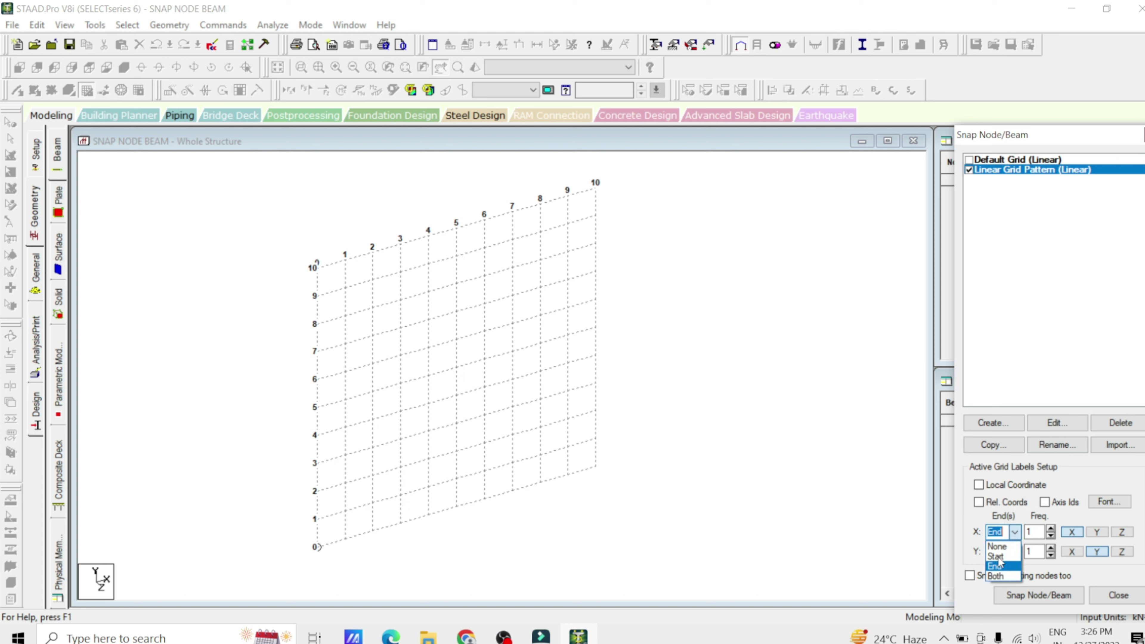
{"action": "left_click", "coordinate": [998, 557]}
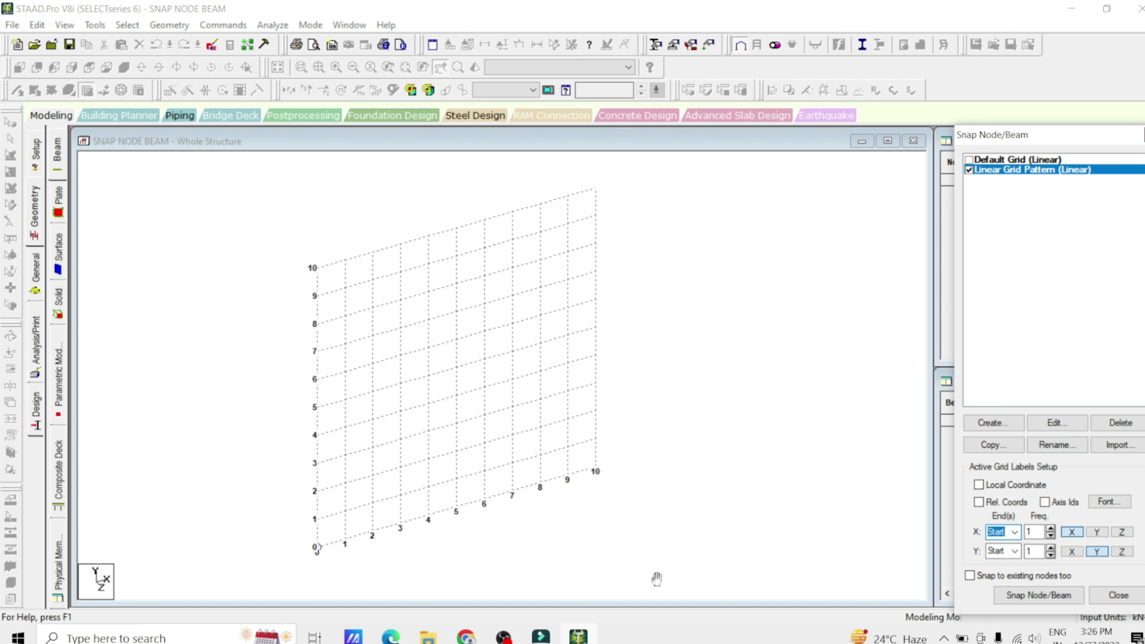
Step: Try placing the Y grid labels at the End and return them to Start
{"action": "left_click", "coordinate": [1018, 553]}
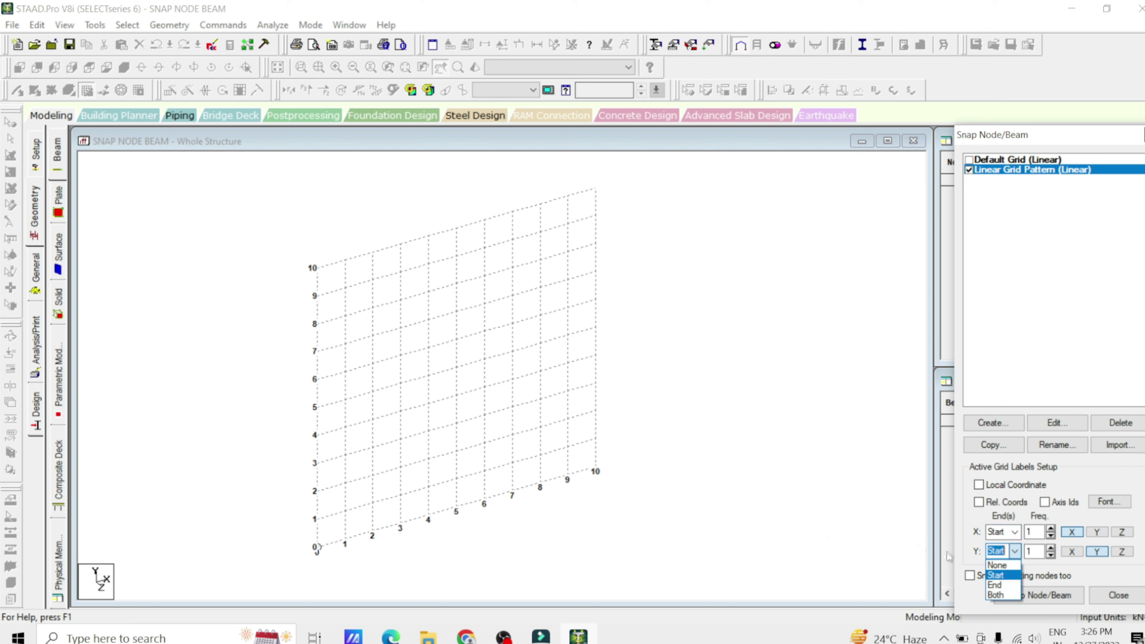
{"action": "left_click", "coordinate": [1006, 586]}
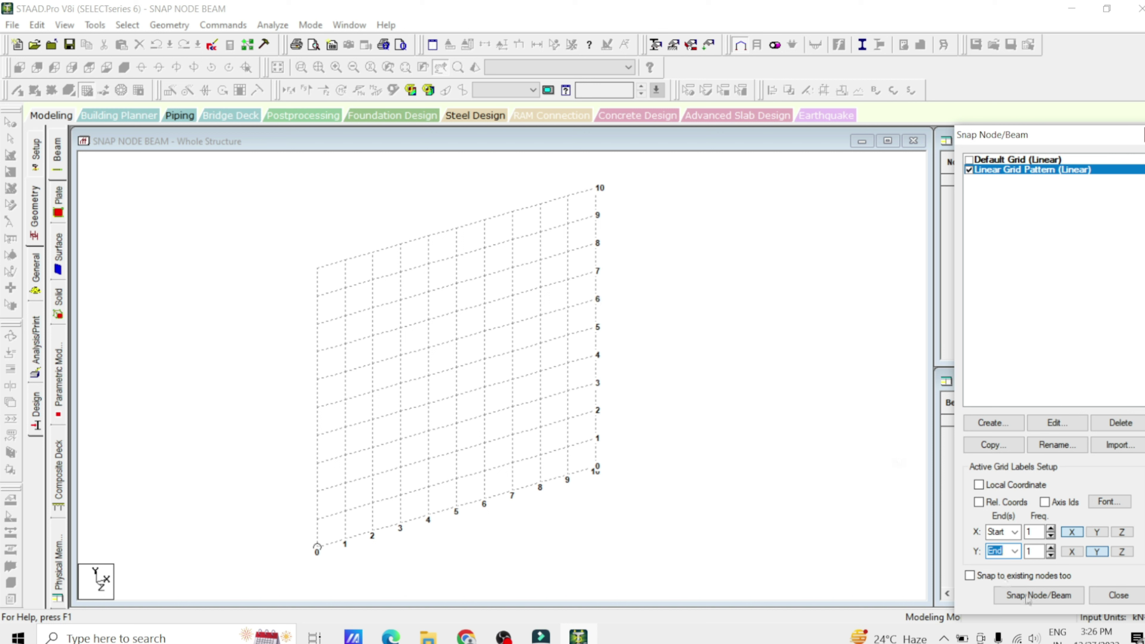
{"action": "left_click", "coordinate": [1016, 556]}
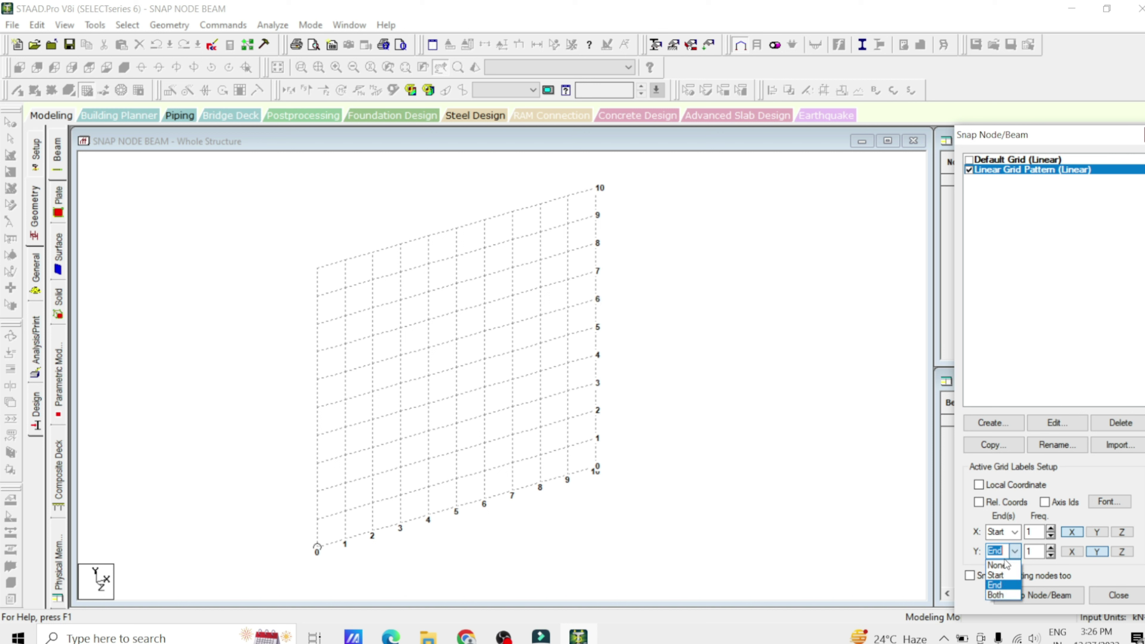
{"action": "left_click", "coordinate": [1007, 566]}
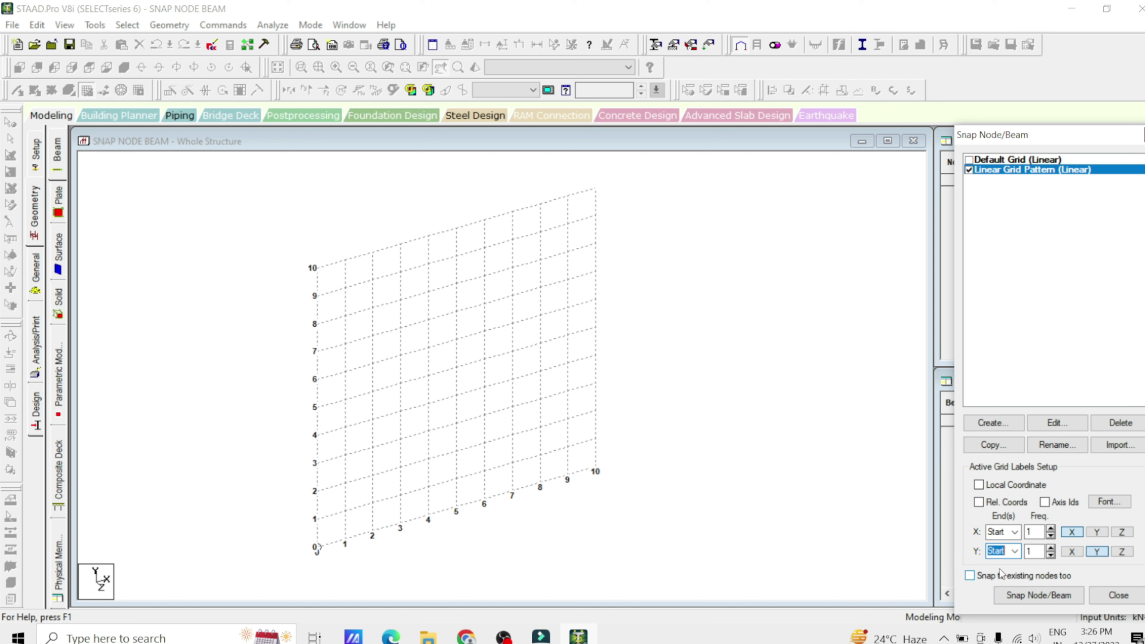
Step: Try another X label frequency and adding Y and Z coordinates to the X labels, restoring each setting
{"action": "left_click", "coordinate": [1051, 528]}
{"action": "left_click", "coordinate": [1050, 537]}
{"action": "left_click", "coordinate": [1101, 533]}
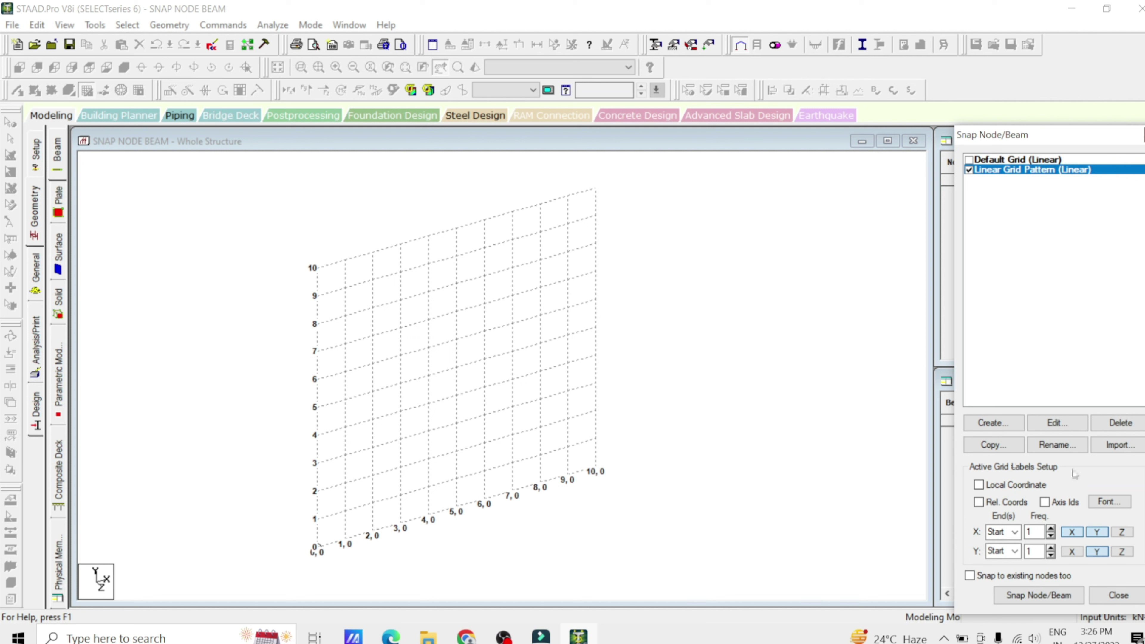
{"action": "left_click", "coordinate": [1122, 533]}
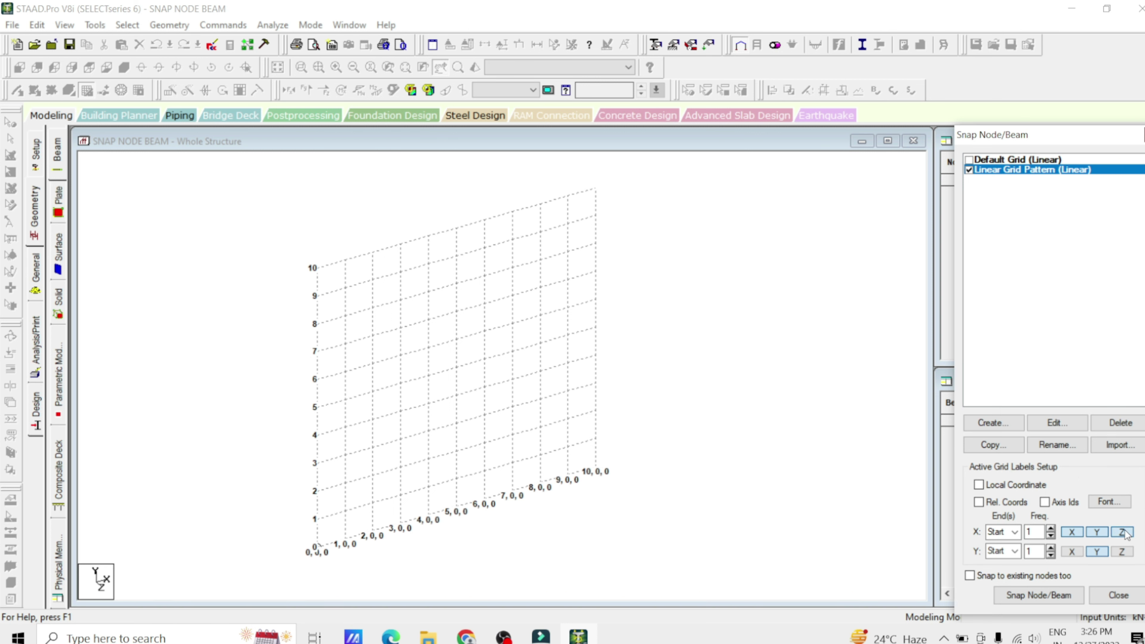
{"action": "left_click", "coordinate": [1098, 532]}
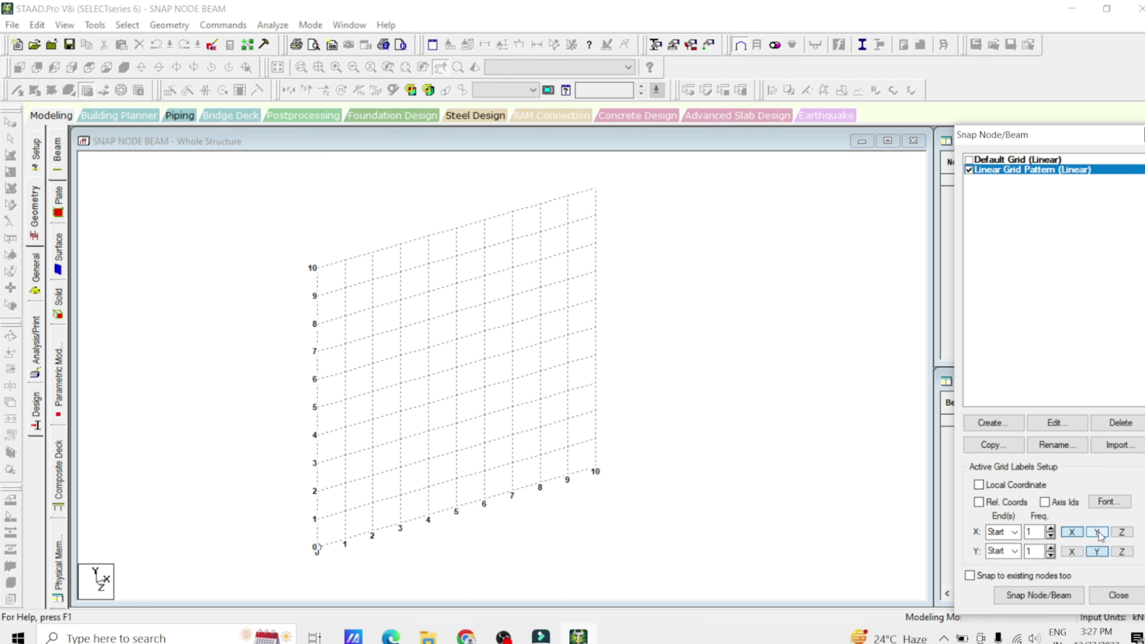
Step: Turn the Axis Ids and Rel. Coords label options on and off again
{"action": "left_click", "coordinate": [1058, 504]}
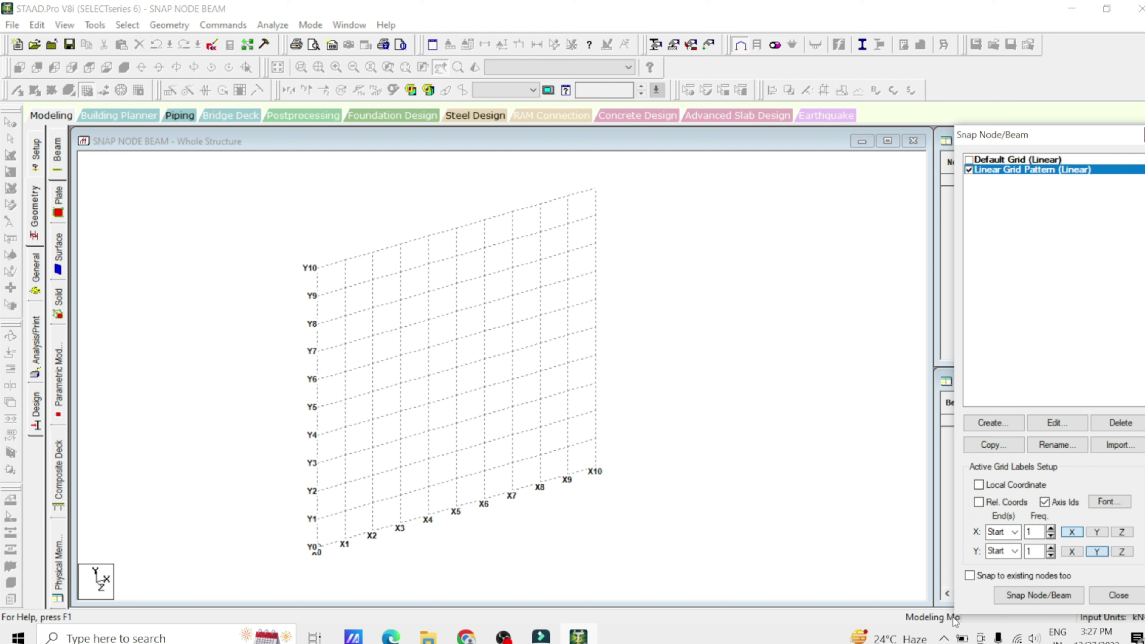
{"action": "left_click", "coordinate": [1057, 504]}
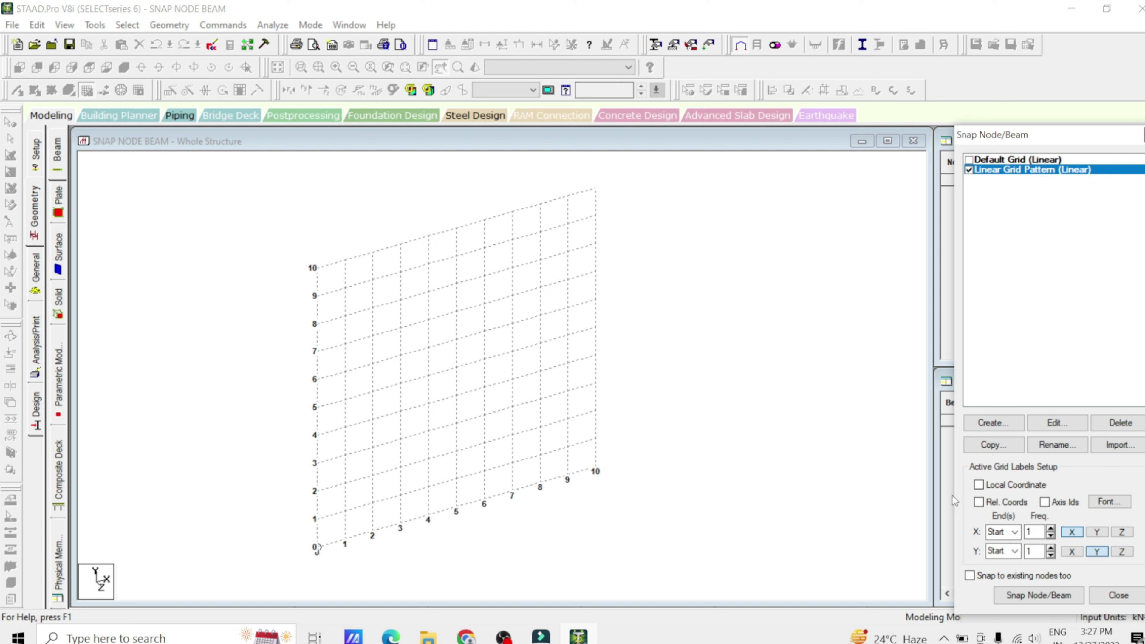
{"action": "left_click", "coordinate": [978, 503]}
{"action": "left_click", "coordinate": [990, 504]}
Step: Create a radial snap grid named Radial Grid in the X-Y plane and make it the active grid
{"action": "left_click", "coordinate": [1004, 422]}
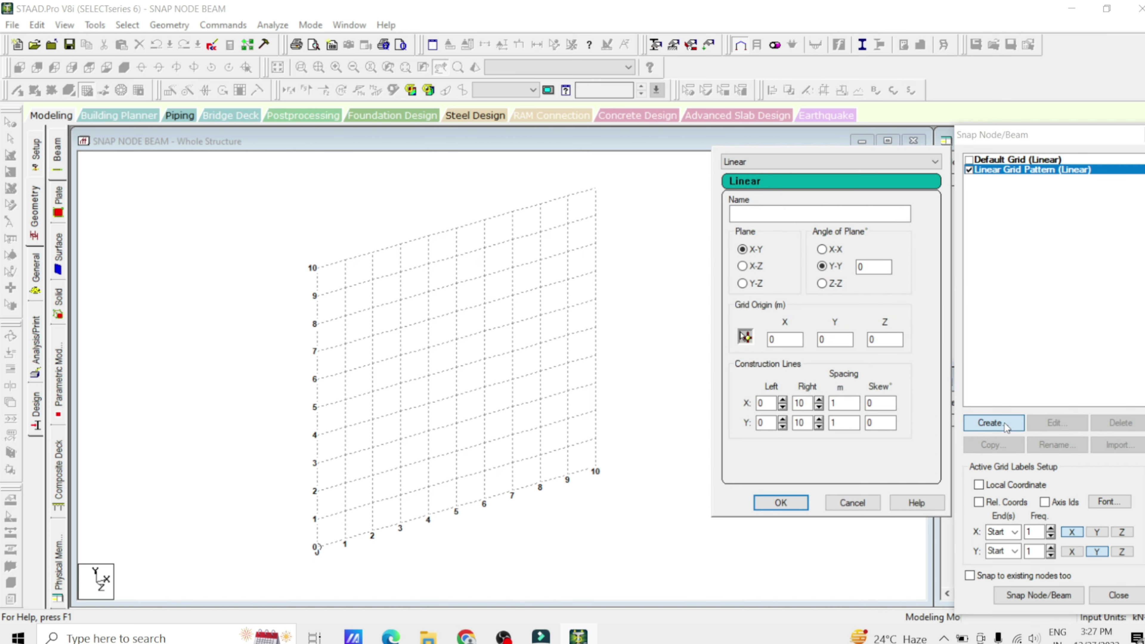
{"action": "left_click", "coordinate": [802, 161]}
{"action": "left_click", "coordinate": [789, 185]}
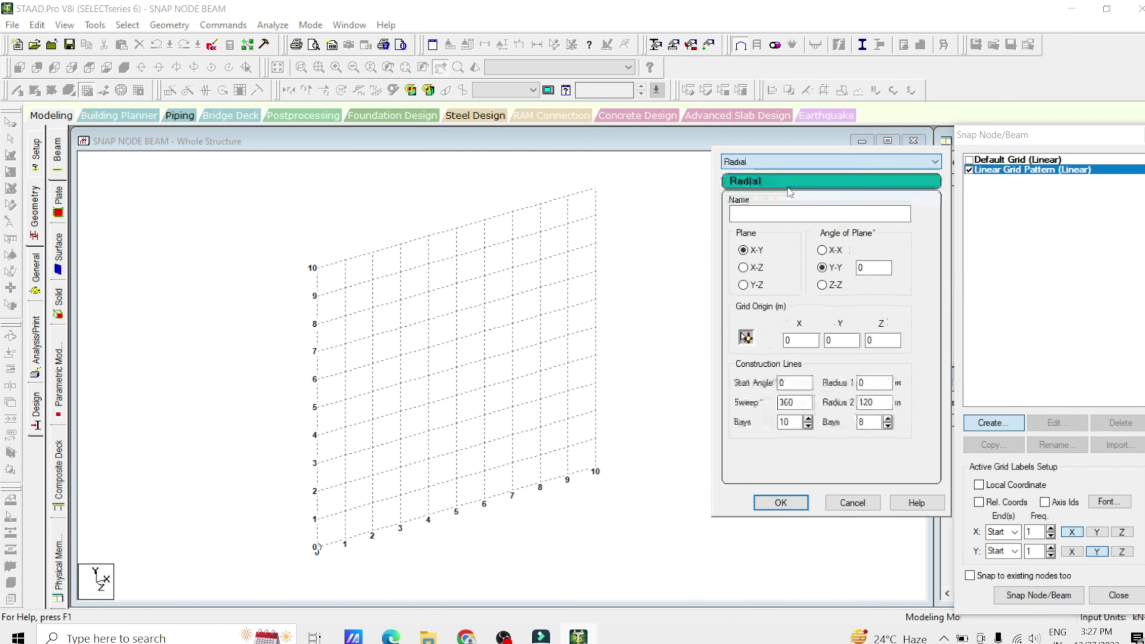
{"action": "left_click", "coordinate": [772, 215]}
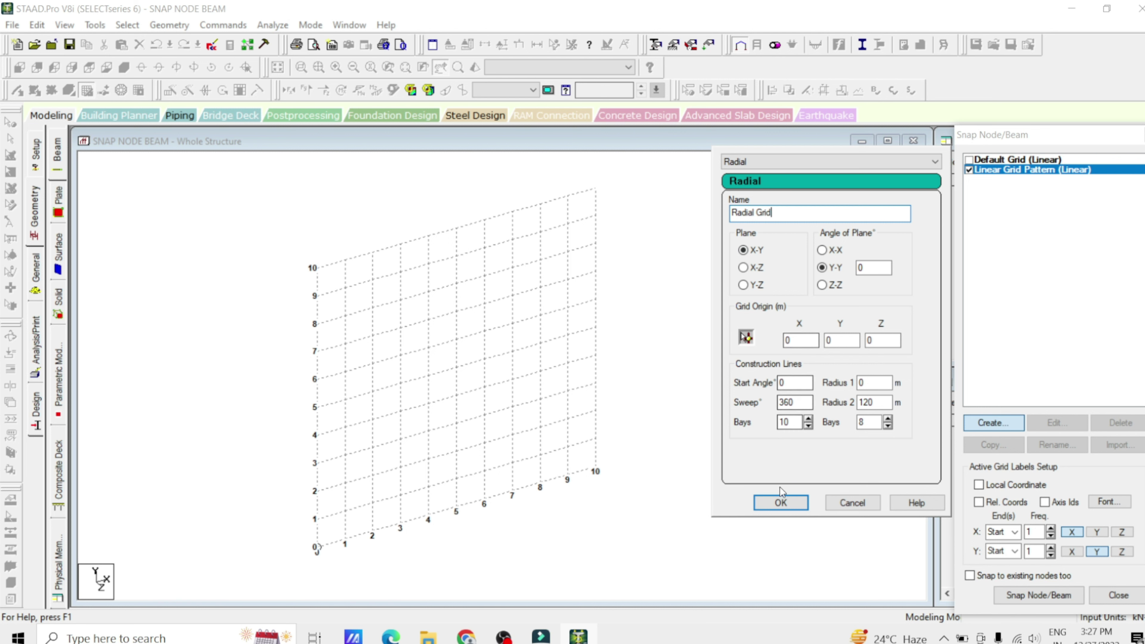
{"action": "left_click", "coordinate": [781, 502]}
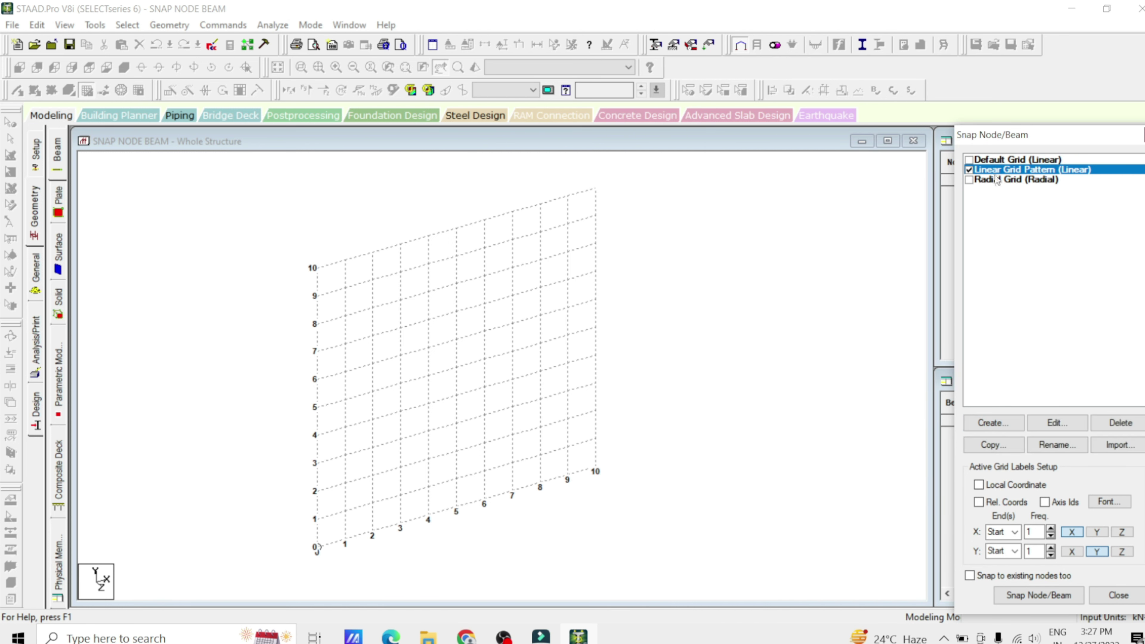
{"action": "left_click", "coordinate": [970, 179]}
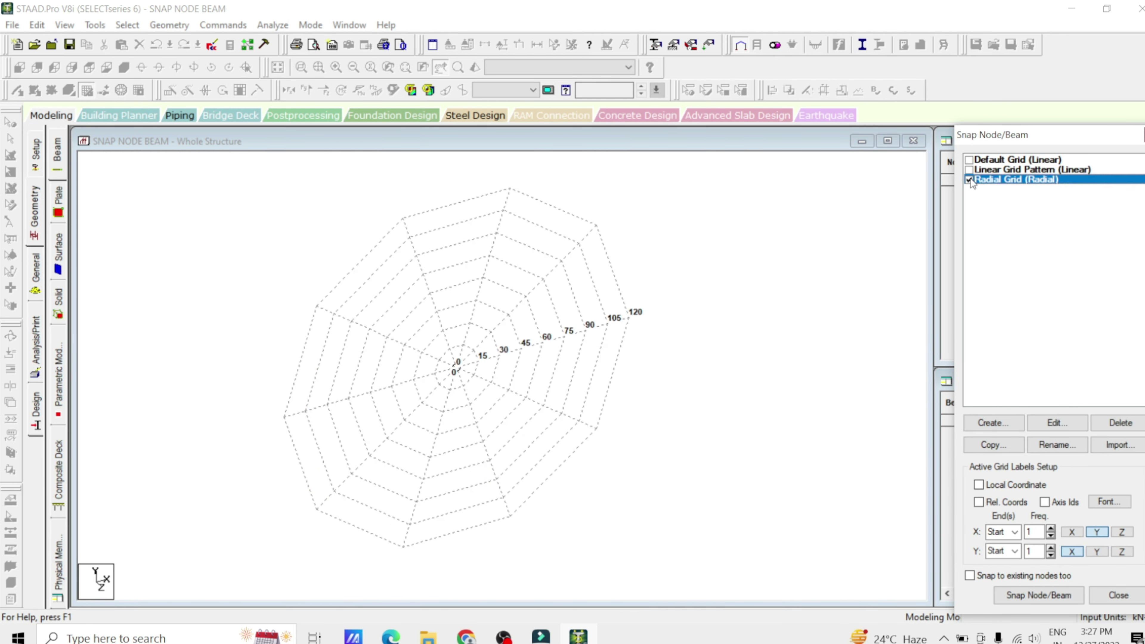
Step: Open the Radial Grid's definition for editing and show the grid in the front view
{"action": "left_click", "coordinate": [1034, 424]}
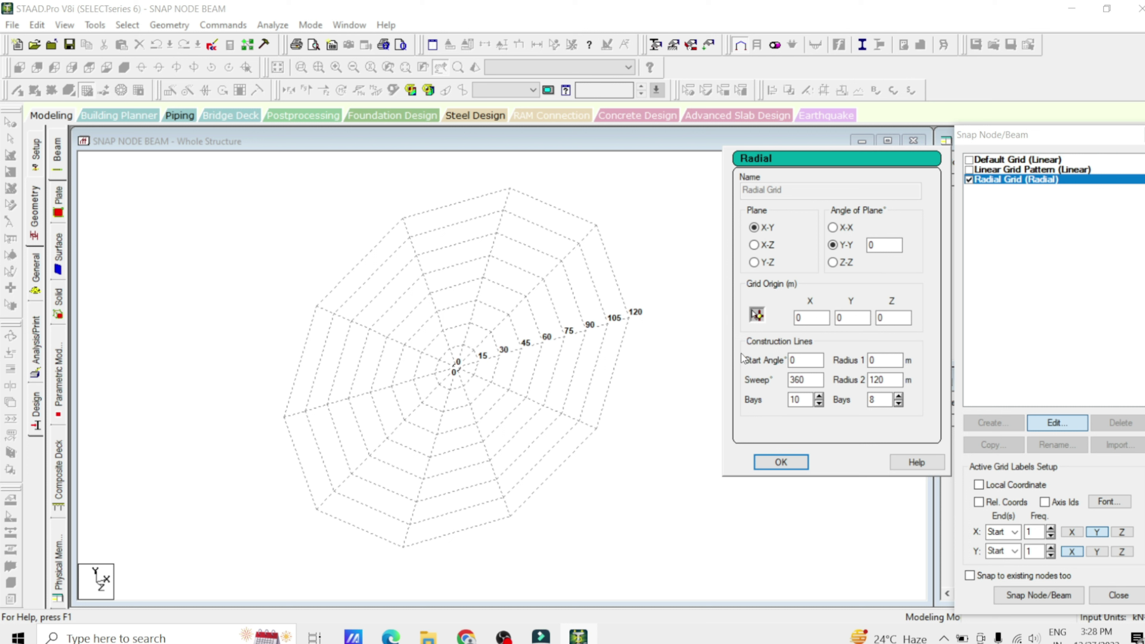
{"action": "left_click", "coordinate": [609, 454]}
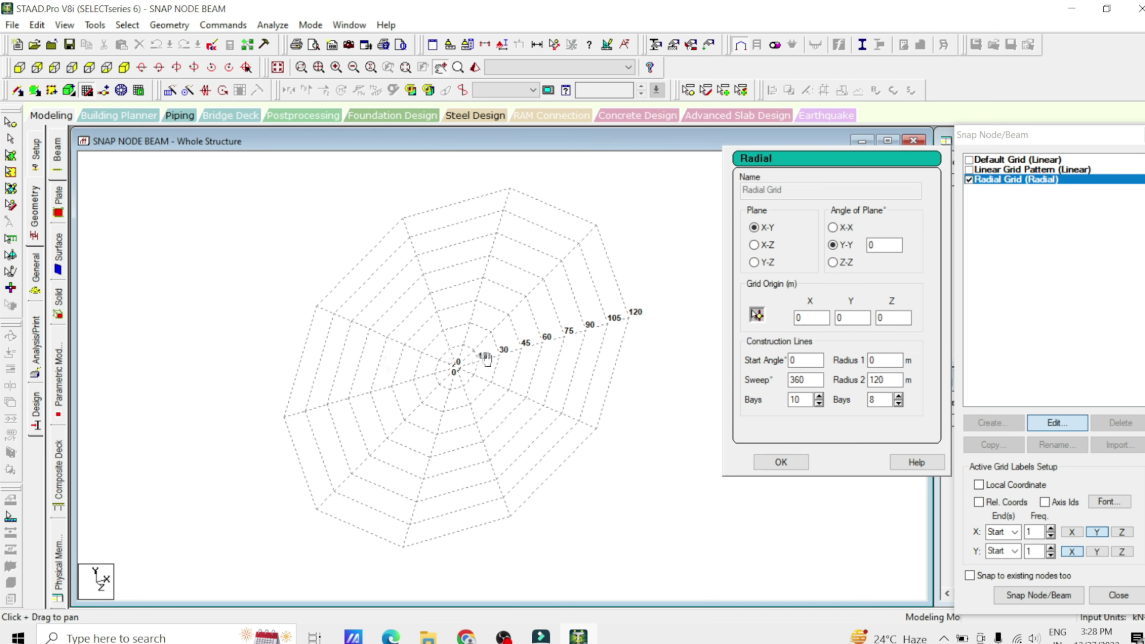
{"action": "left_click", "coordinate": [19, 67]}
Step: Try a start angle of 35° for the radial grid and return it to 0°
{"action": "left_click", "coordinate": [757, 354]}
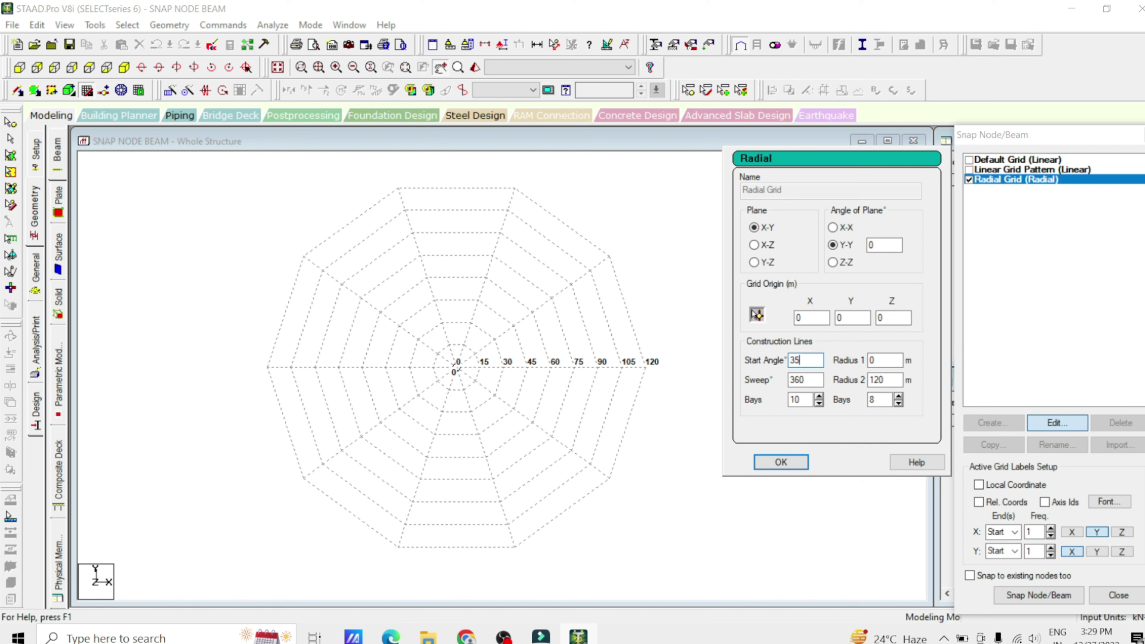
{"action": "left_click", "coordinate": [900, 361]}
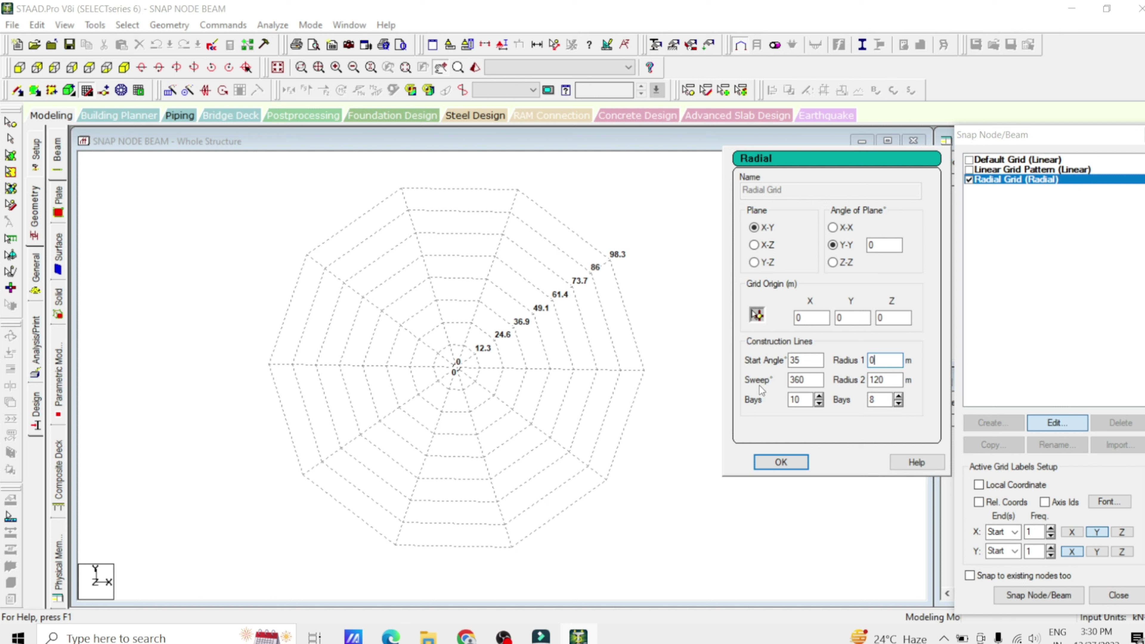
{"action": "double_click", "coordinate": [812, 360]}
{"action": "type", "text": "00"}
{"action": "left_click", "coordinate": [796, 380]}
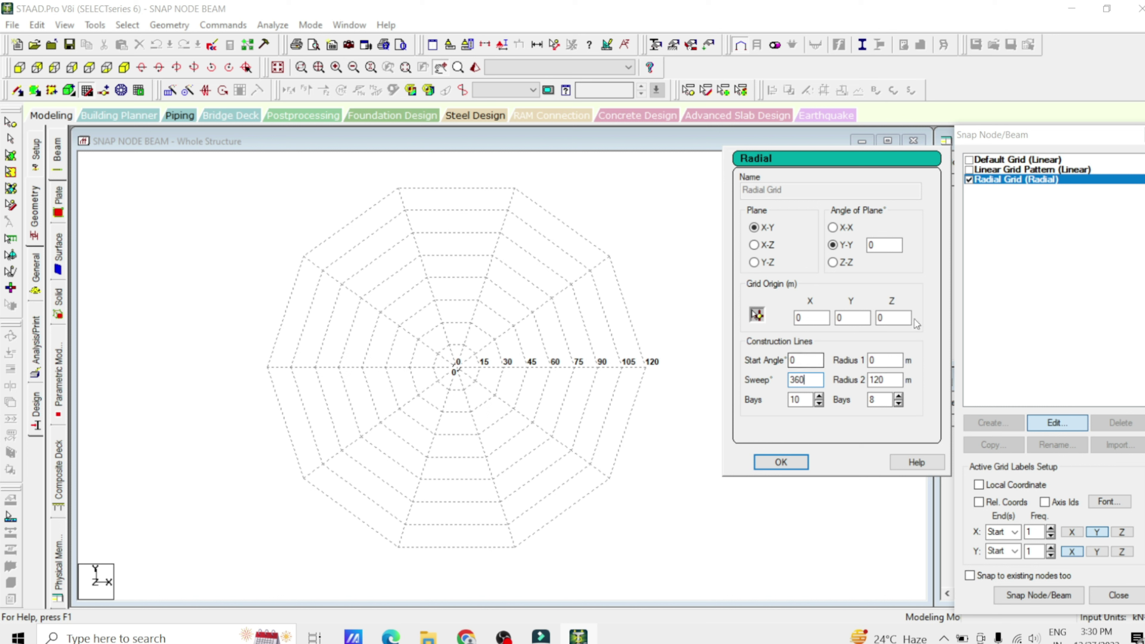
Step: Try a sweep of 180° for the radial grid and return it to 360°
{"action": "double_click", "coordinate": [811, 378]}
{"action": "type", "text": "180"}
{"action": "left_click", "coordinate": [807, 399]}
{"action": "left_click_drag", "start_coordinate": [547, 415], "coordinate": [514, 343]}
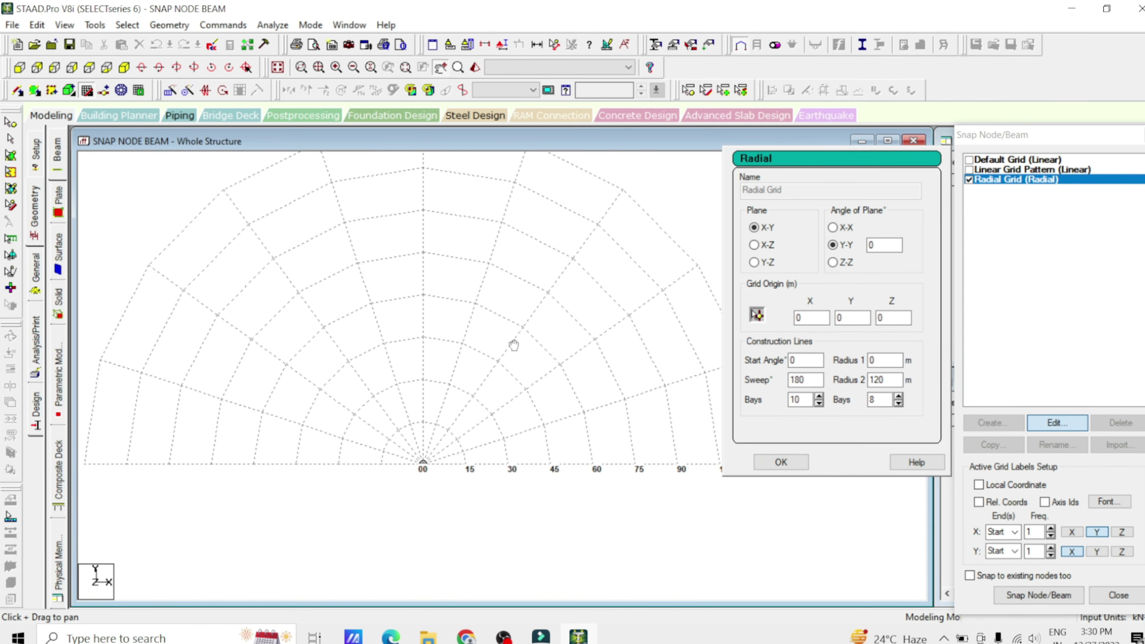
{"action": "double_click", "coordinate": [805, 380]}
{"action": "type", "text": "36"}
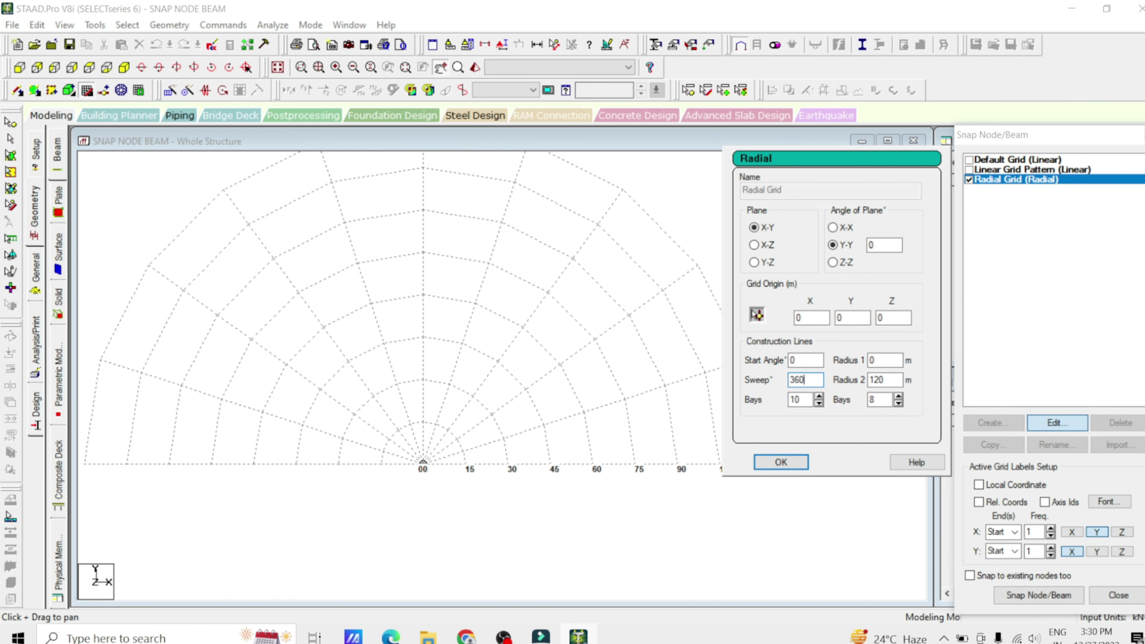
{"action": "type", "text": "0"}
{"action": "left_click", "coordinate": [800, 399]}
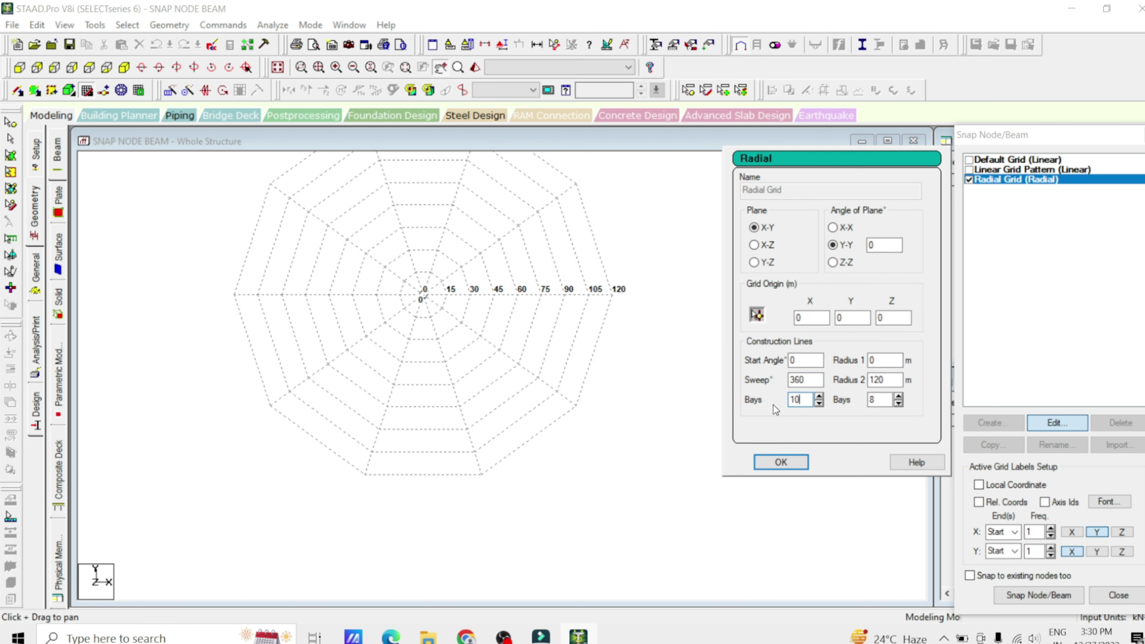
{"action": "left_click_drag", "start_coordinate": [498, 373], "coordinate": [499, 439]}
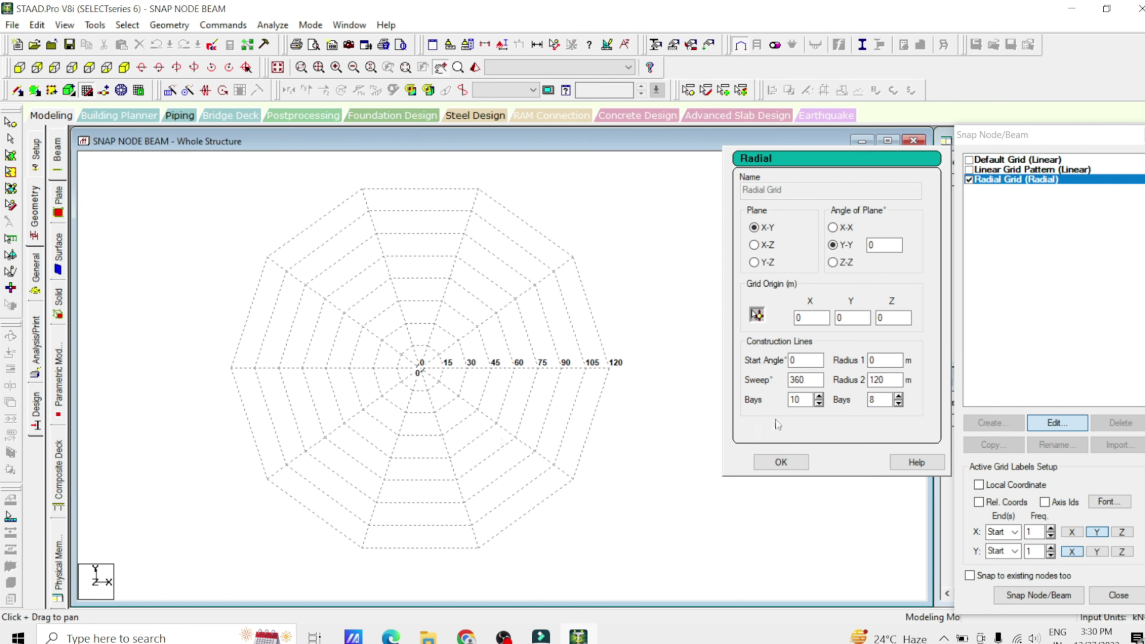
Step: Set the radial grid to 15 bays around the sweep and 4 bays along the radius
{"action": "left_click_drag", "start_coordinate": [819, 396], "coordinate": [819, 397]}
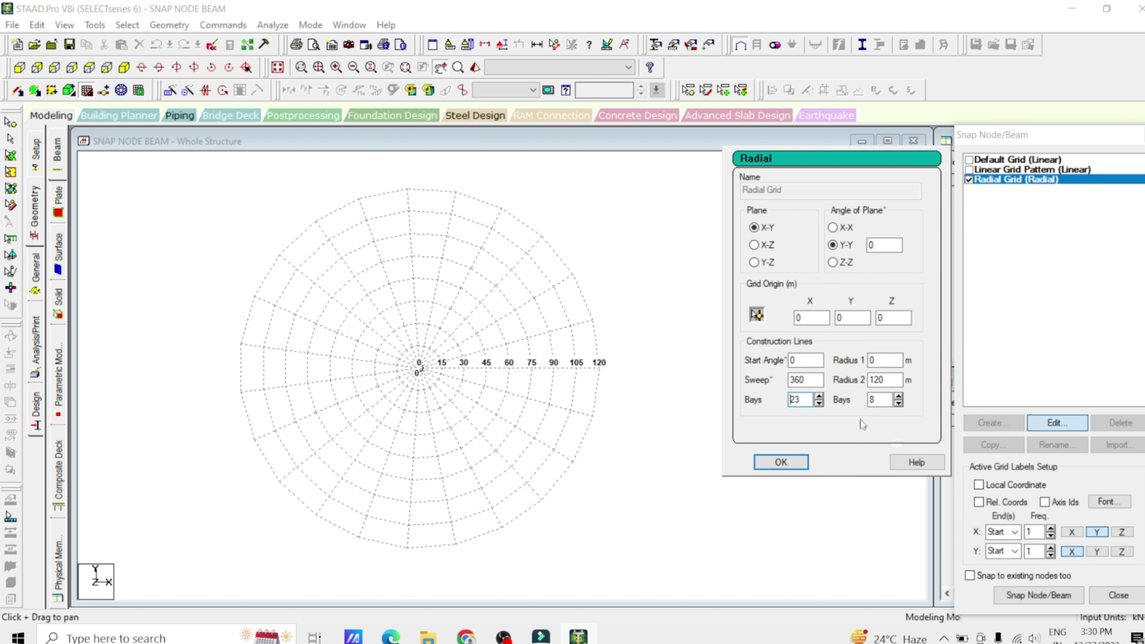
{"action": "left_click_drag", "start_coordinate": [819, 403], "coordinate": [819, 404]}
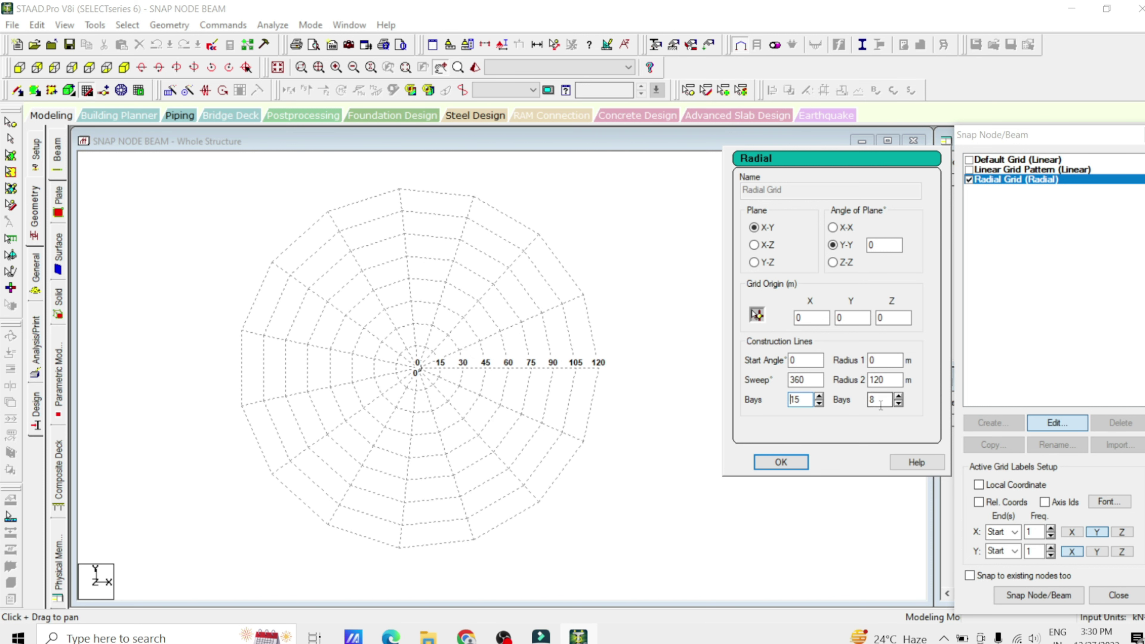
{"action": "left_click_drag", "start_coordinate": [899, 397], "coordinate": [898, 406]}
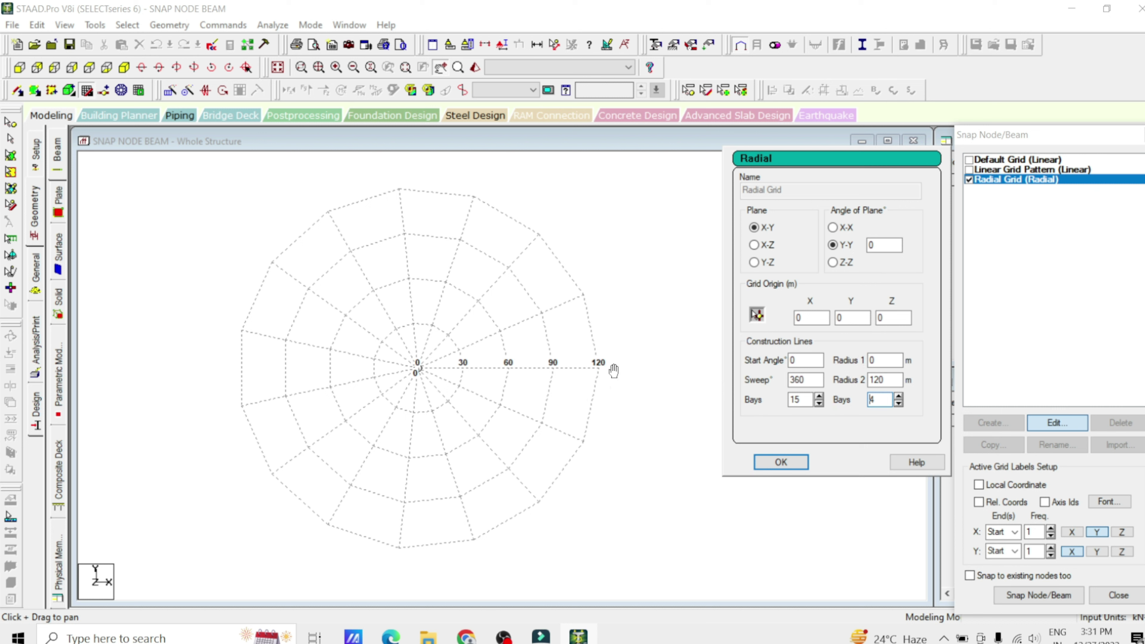
{"action": "left_click", "coordinate": [880, 361]}
{"action": "left_click", "coordinate": [888, 380]}
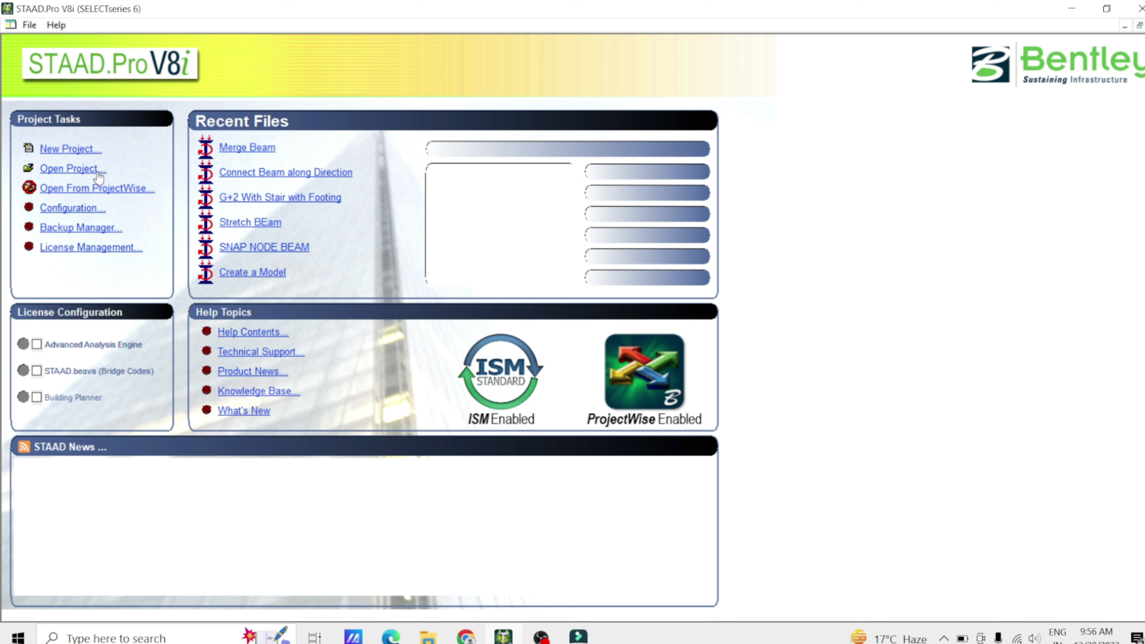
Step: Create a new Space project named Translational Repeat Method in metres and kilonewtons, starting with Add Beam
{"action": "left_click", "coordinate": [79, 150]}
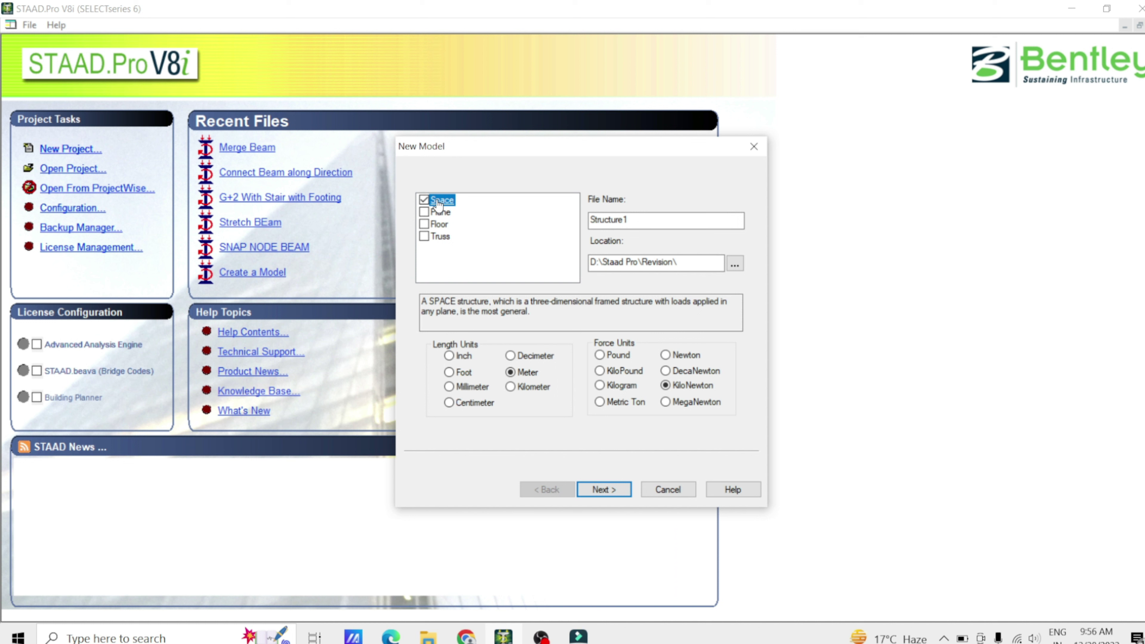
{"action": "double_click", "coordinate": [648, 221]}
{"action": "type", "text": "Translational Repaeat Method"}
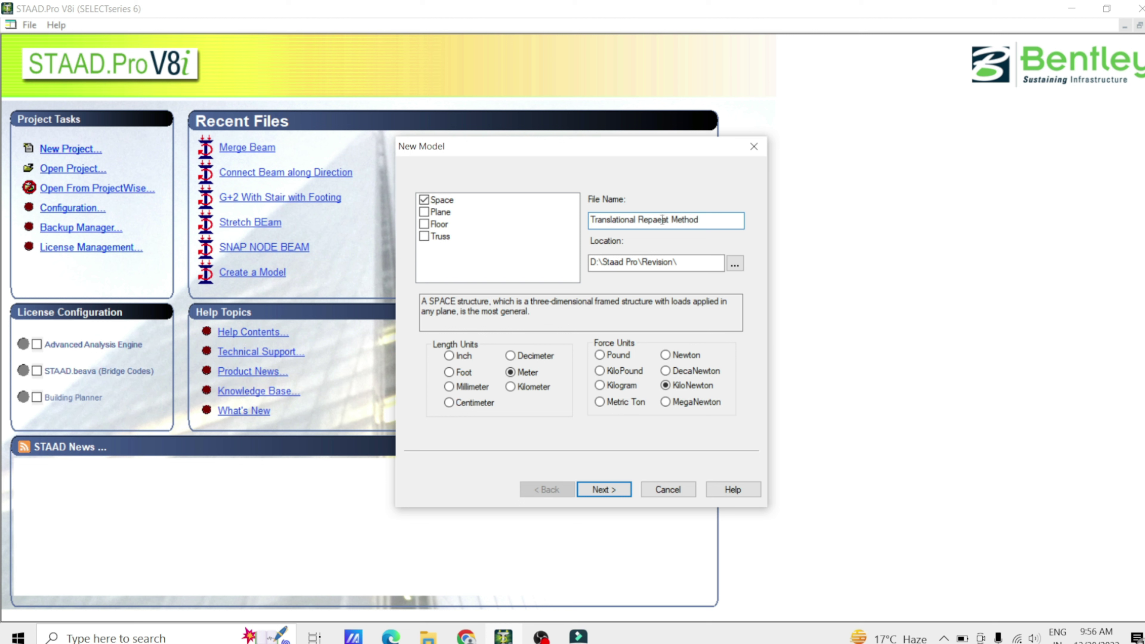
{"action": "key", "text": "BackSpace"}
{"action": "left_click", "coordinate": [611, 490]}
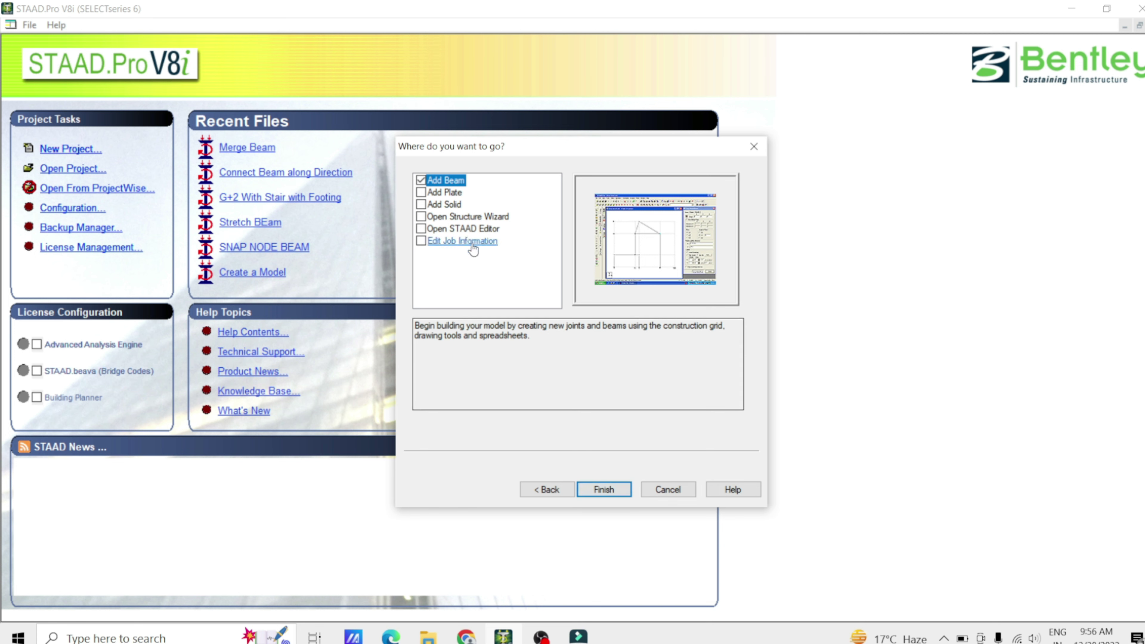
{"action": "left_click", "coordinate": [616, 492]}
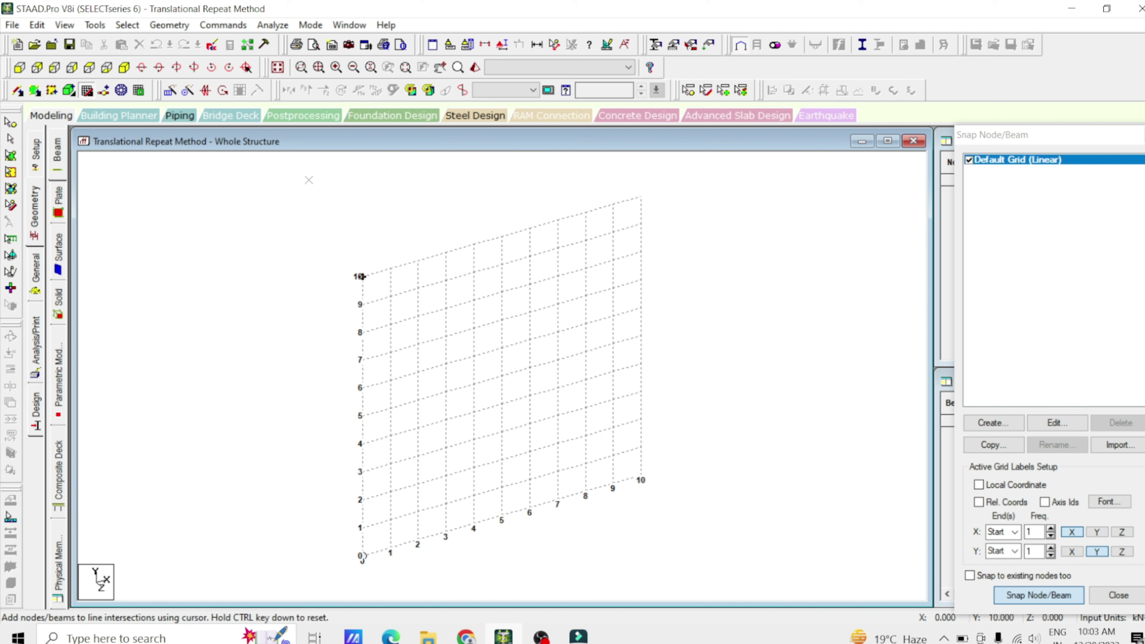
{"action": "left_click", "coordinate": [170, 26]}
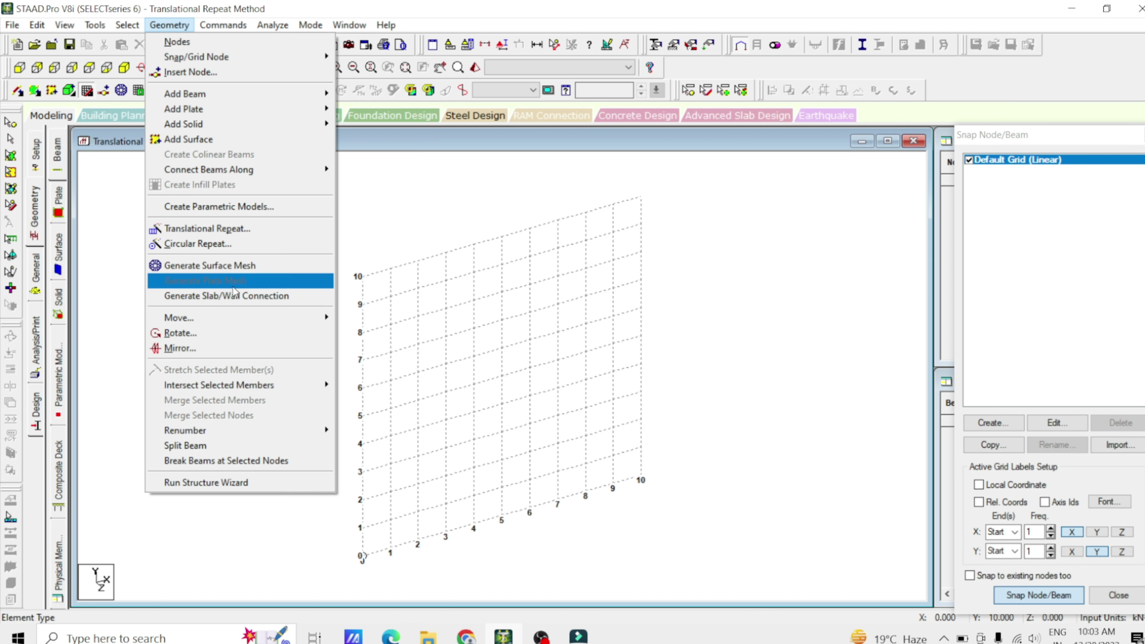
{"action": "left_click", "coordinate": [237, 231]}
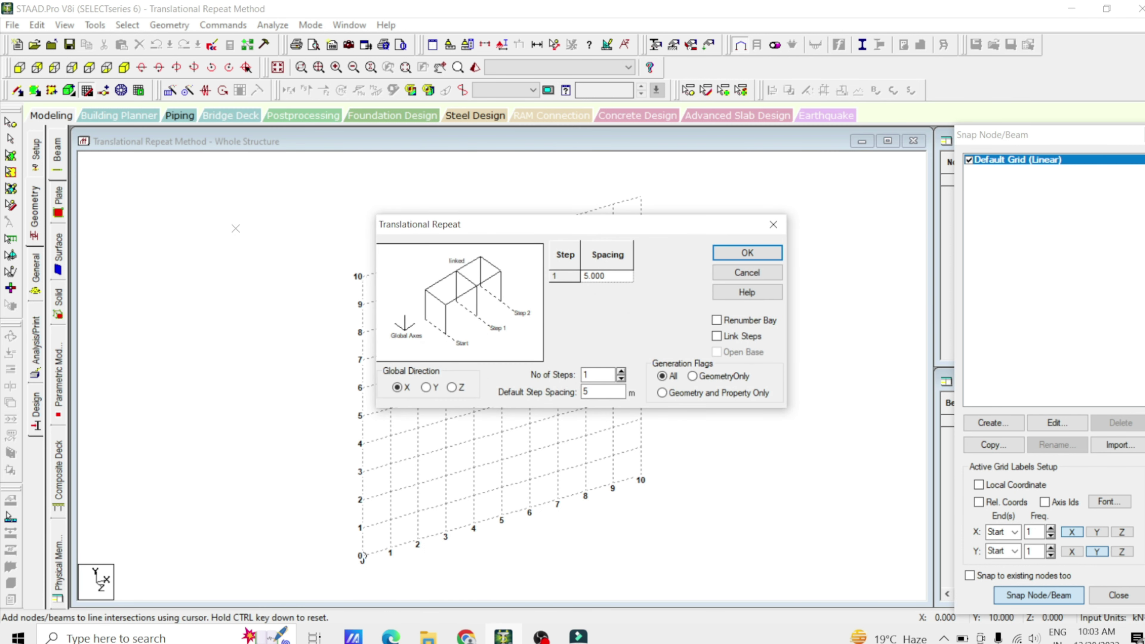
{"action": "left_click_drag", "start_coordinate": [504, 232], "coordinate": [644, 162]}
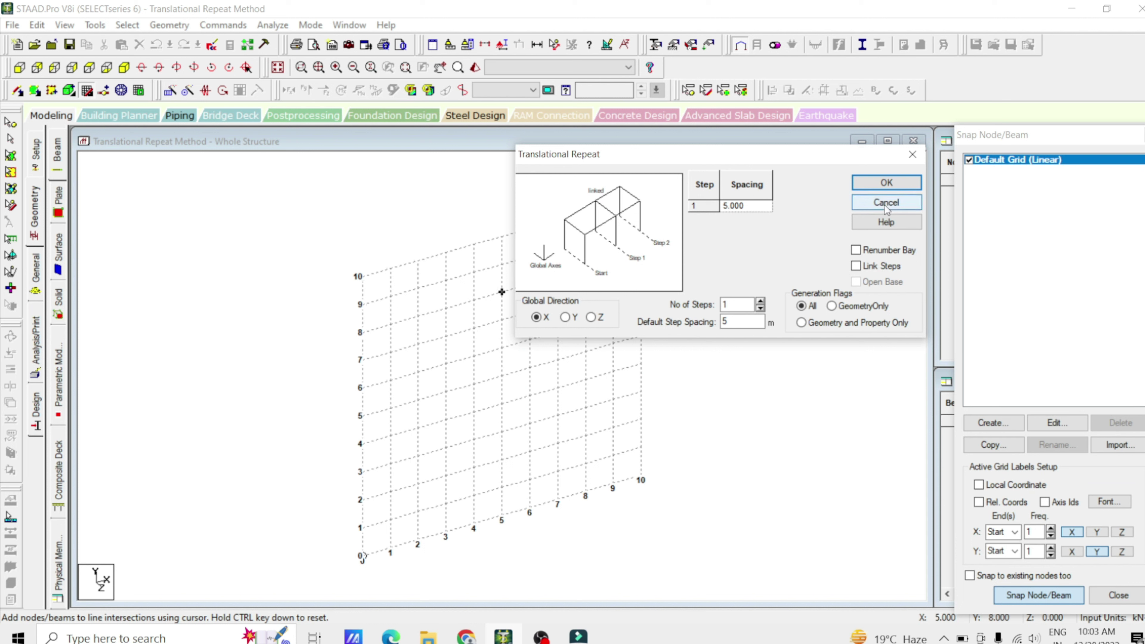
{"action": "left_click", "coordinate": [863, 204]}
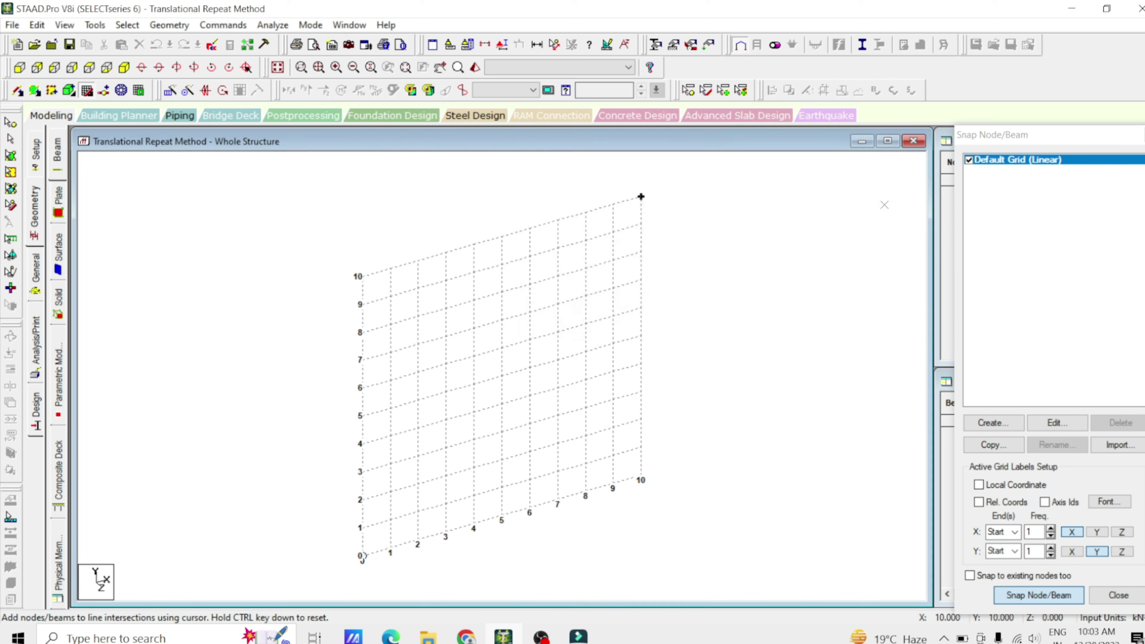
Step: Close the Snap Node/Beam grid setup and add a node at the origin with X coordinate 0
{"action": "left_click", "coordinate": [1142, 134]}
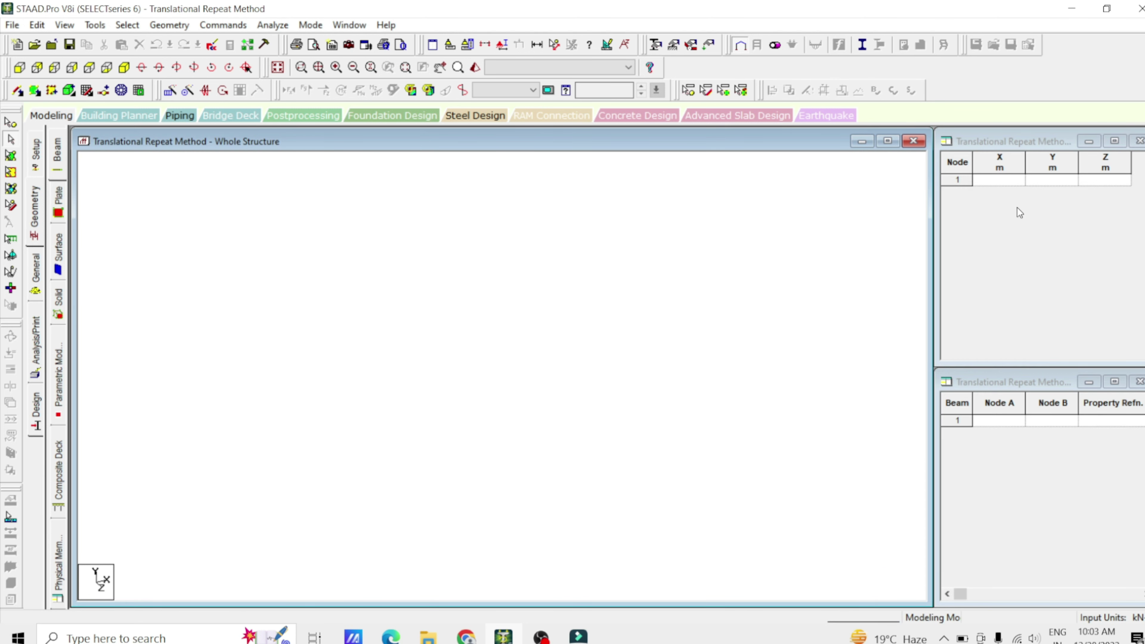
{"action": "left_click", "coordinate": [994, 182]}
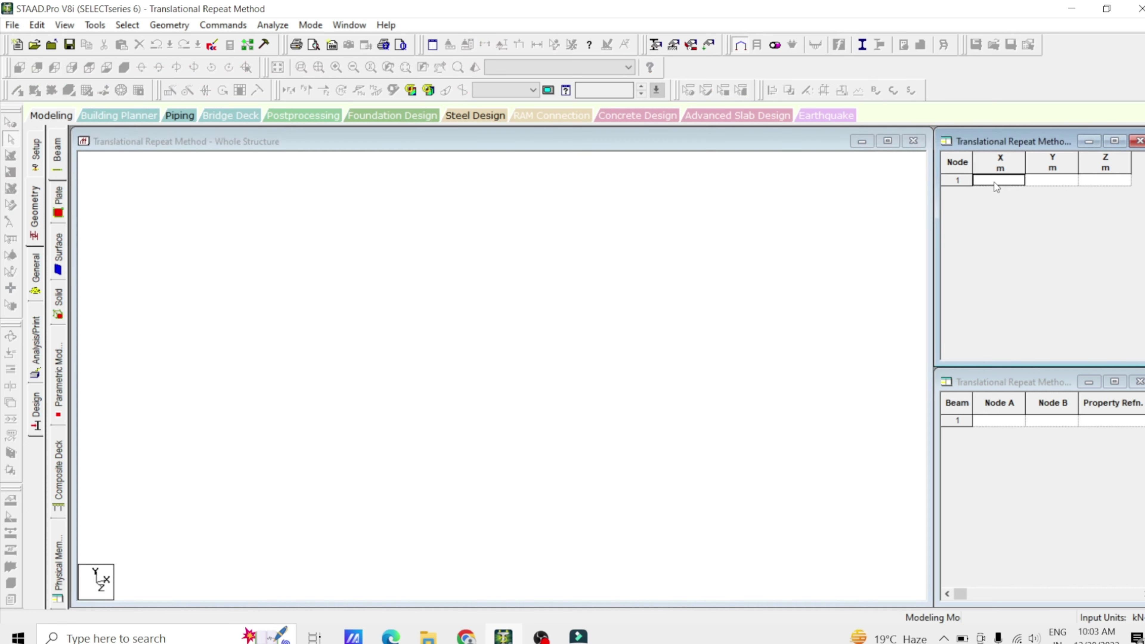
{"action": "type", "text": "0"}
{"action": "key", "text": "Tab"}
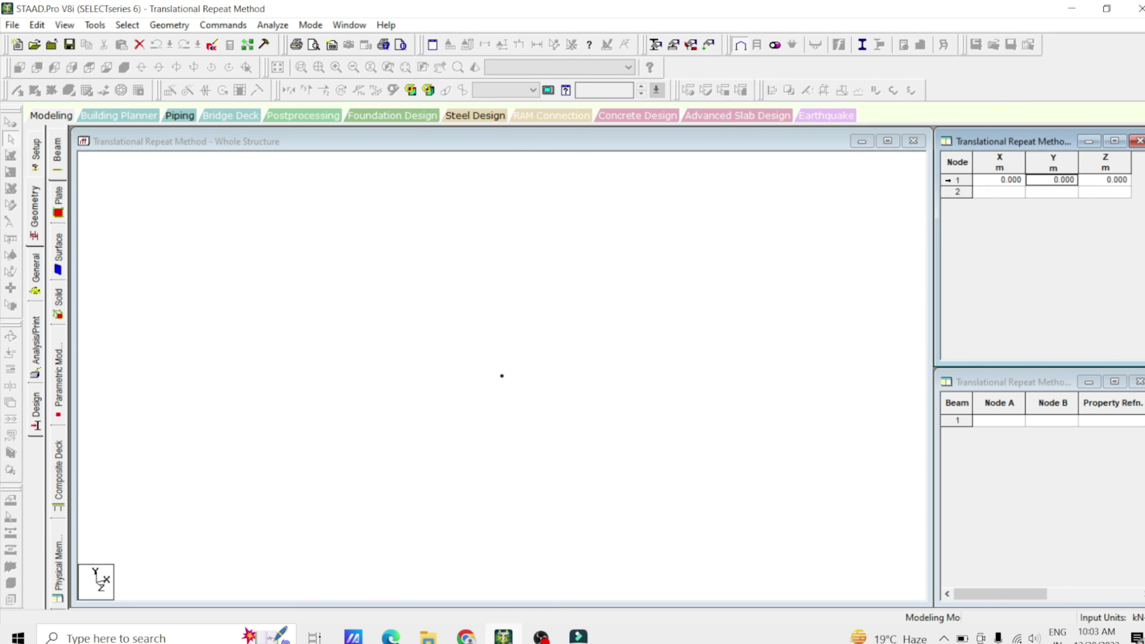
Step: Select the node at the origin and start a Translational Repeat on it
{"action": "left_click", "coordinate": [522, 368]}
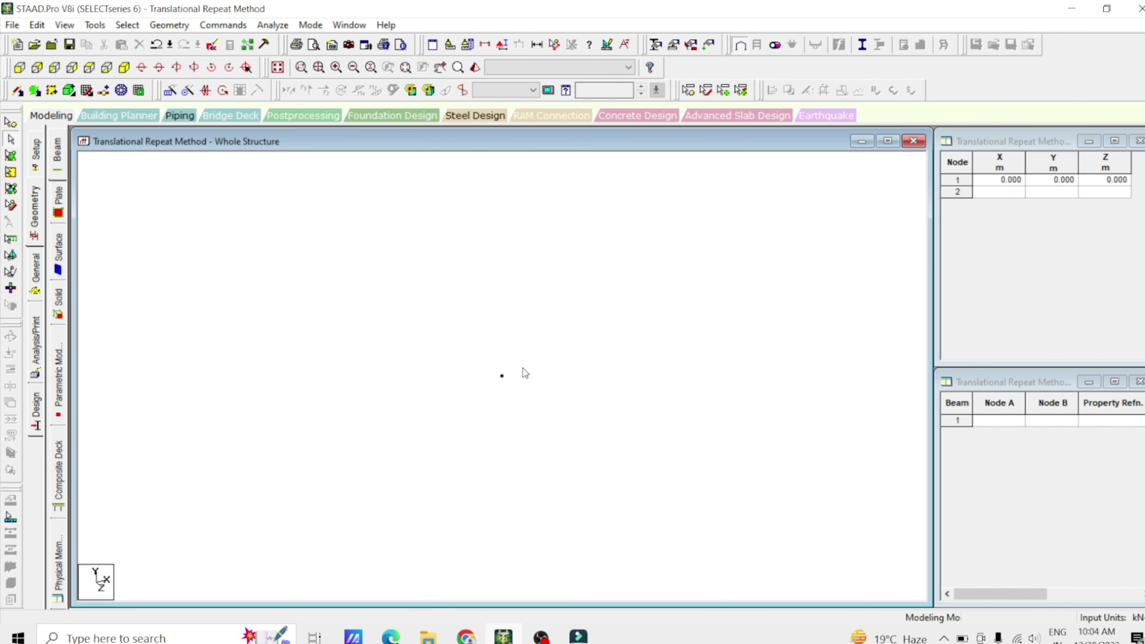
{"action": "left_click", "coordinate": [10, 122]}
{"action": "left_click", "coordinate": [501, 375]}
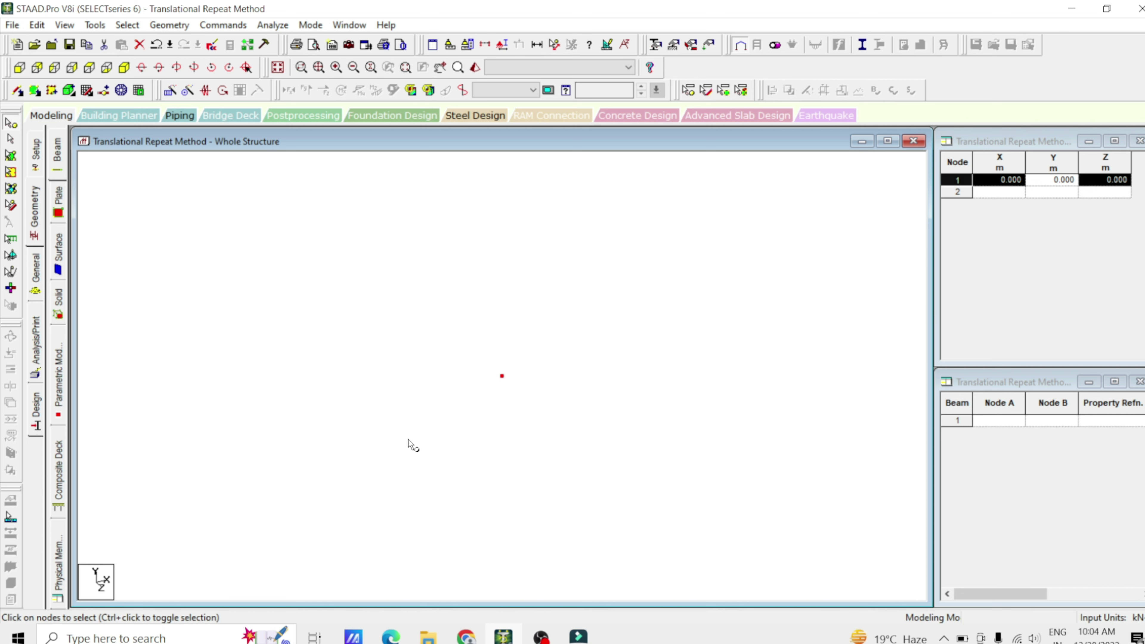
{"action": "left_click", "coordinate": [169, 25]}
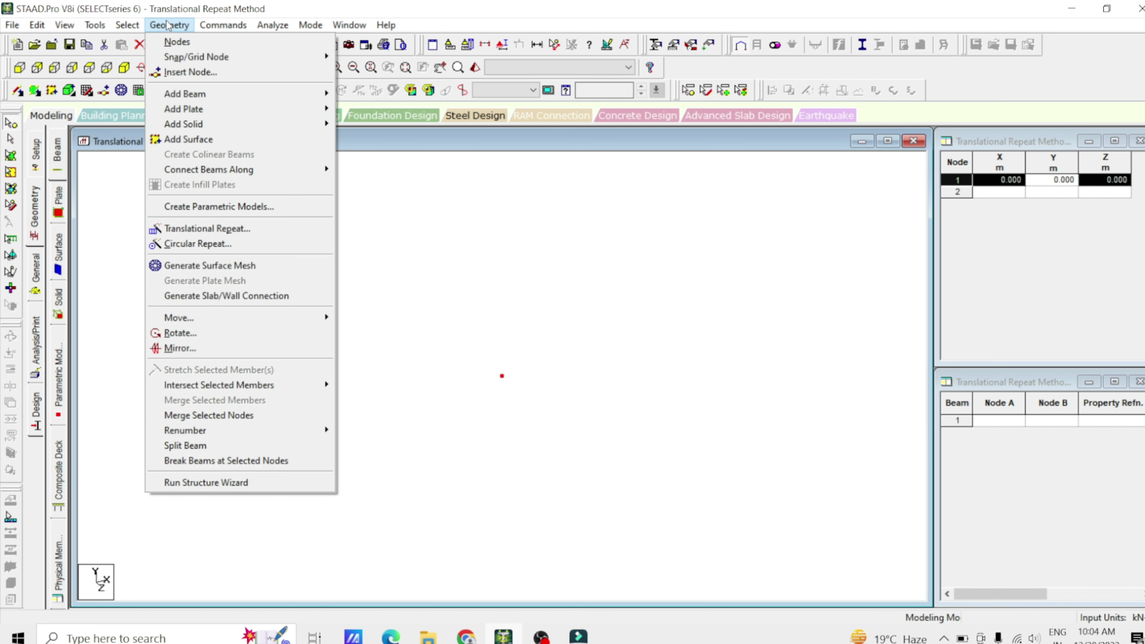
{"action": "left_click", "coordinate": [204, 233]}
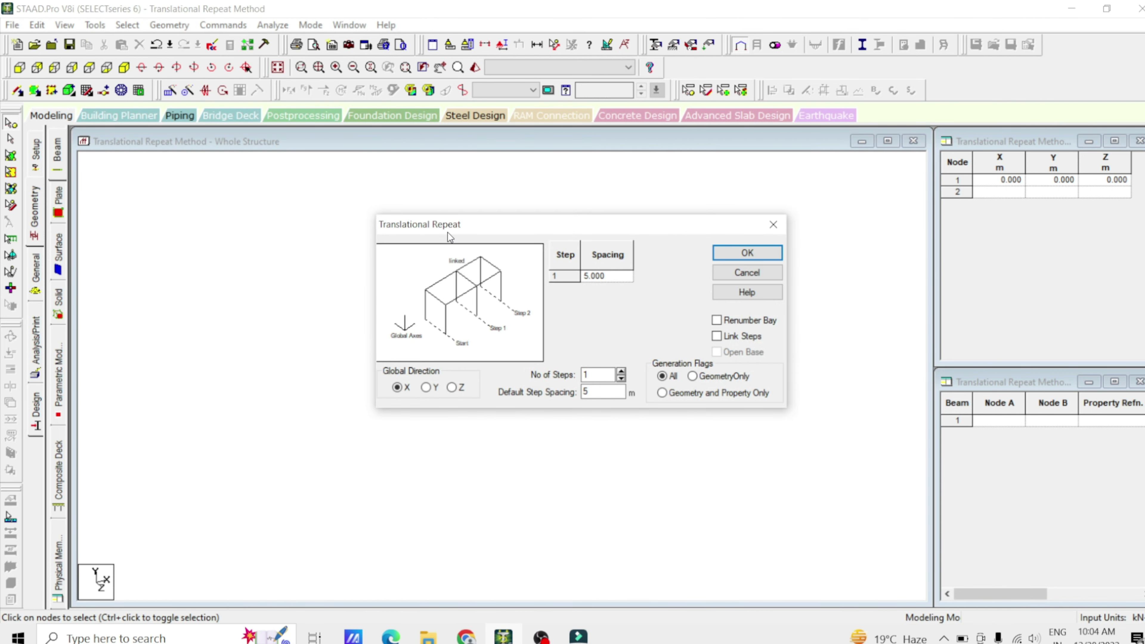
Step: Examine the Problem-12 building dimensions in the STAAD PRO WORK BOOK PDF, then return to the Translational Repeat settings in STAAD.Pro
{"action": "left_click_drag", "start_coordinate": [447, 233], "coordinate": [630, 123]}
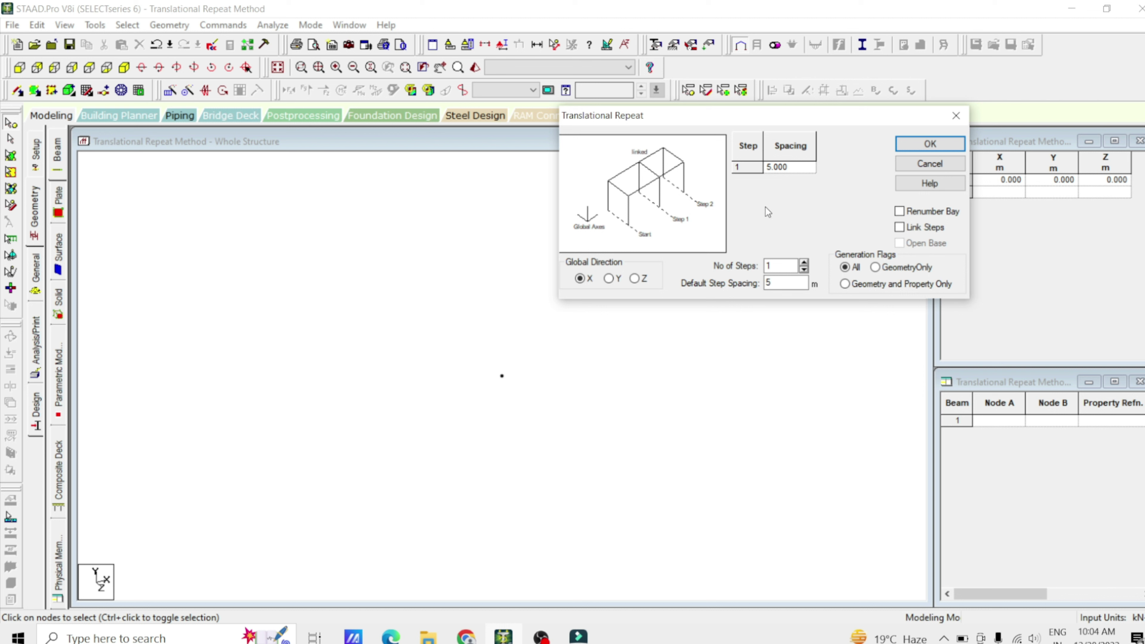
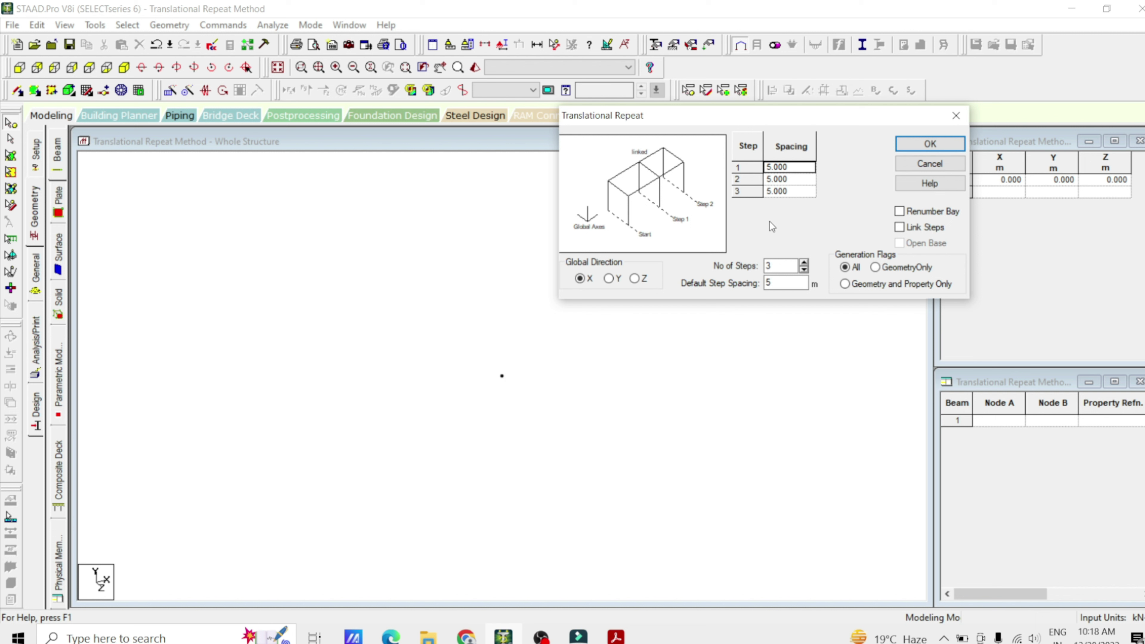
{"action": "key", "text": "alt+Tab"}
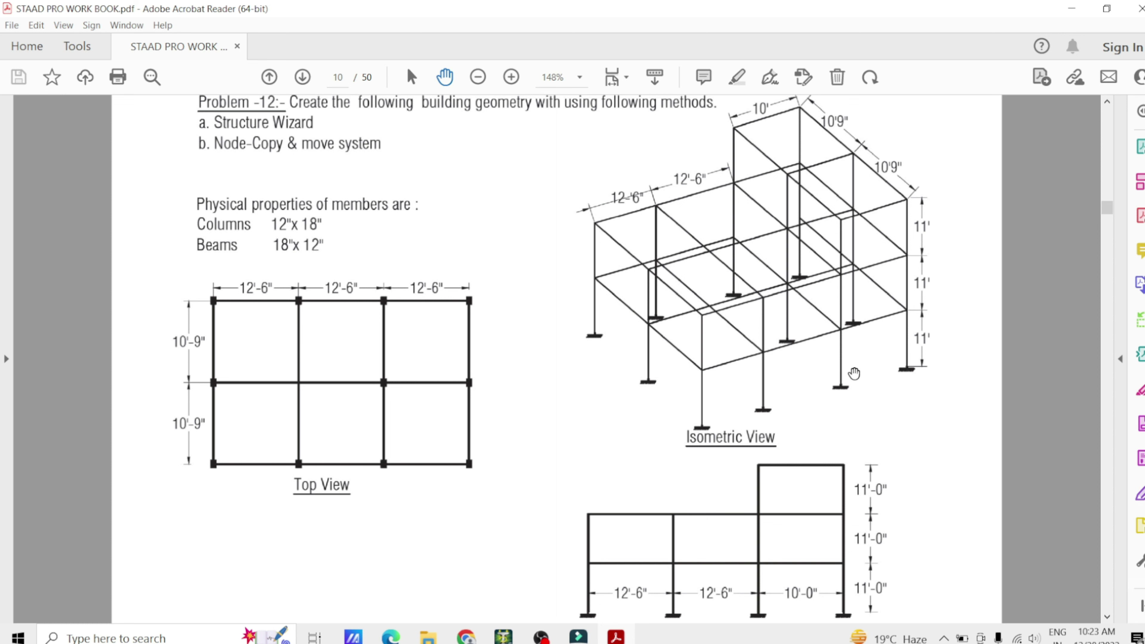
{"action": "left_click", "coordinate": [603, 638]}
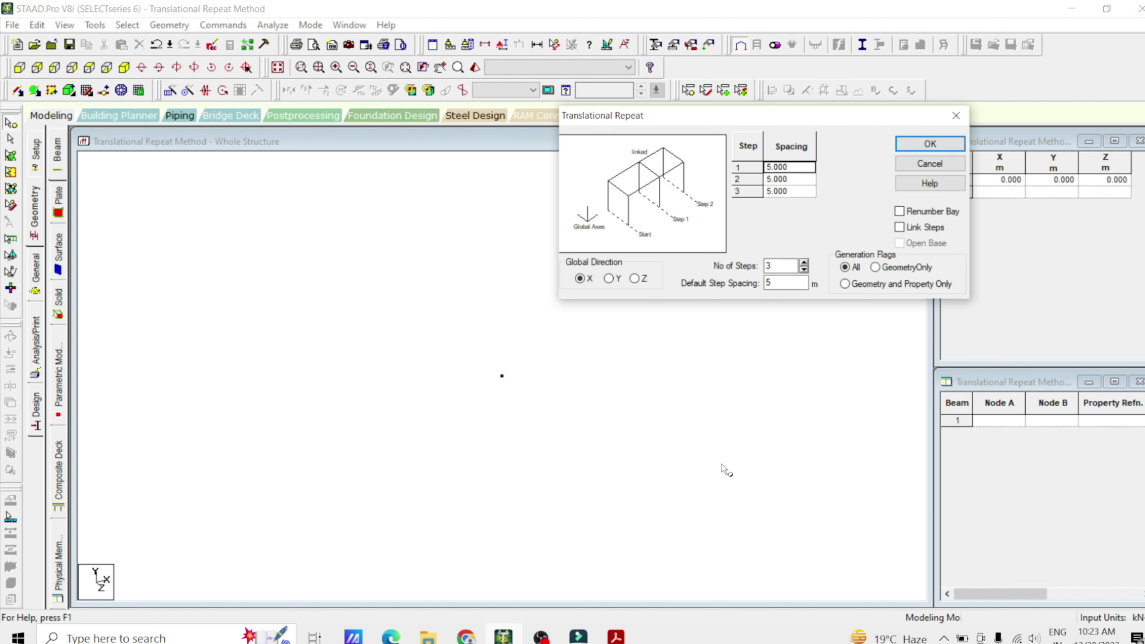
{"action": "left_click", "coordinate": [622, 637]}
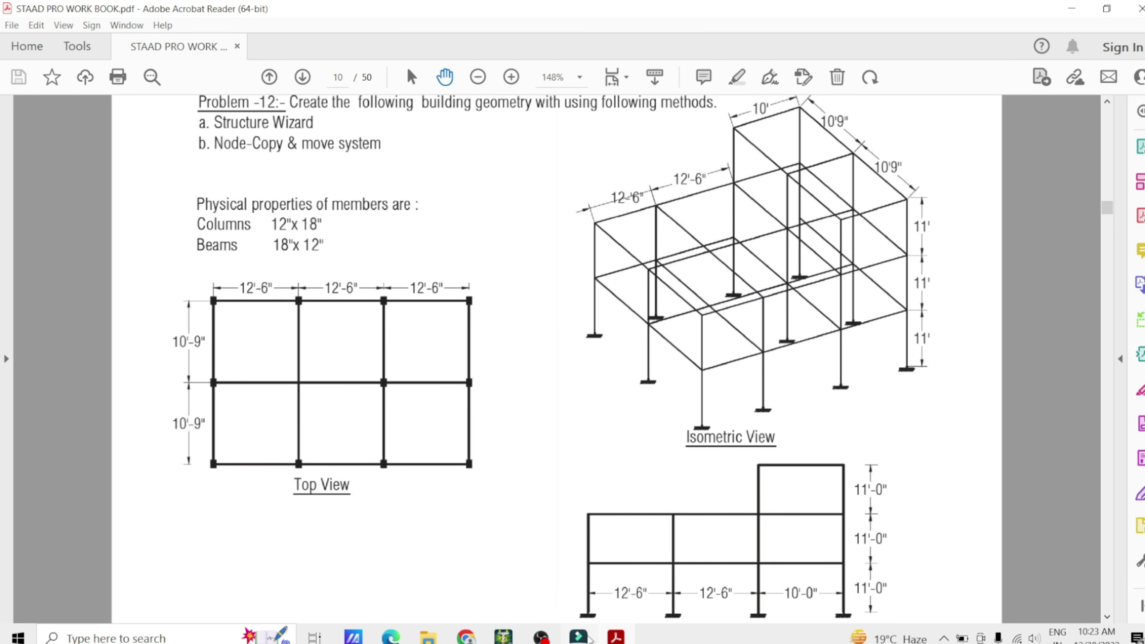
{"action": "left_click", "coordinate": [606, 638]}
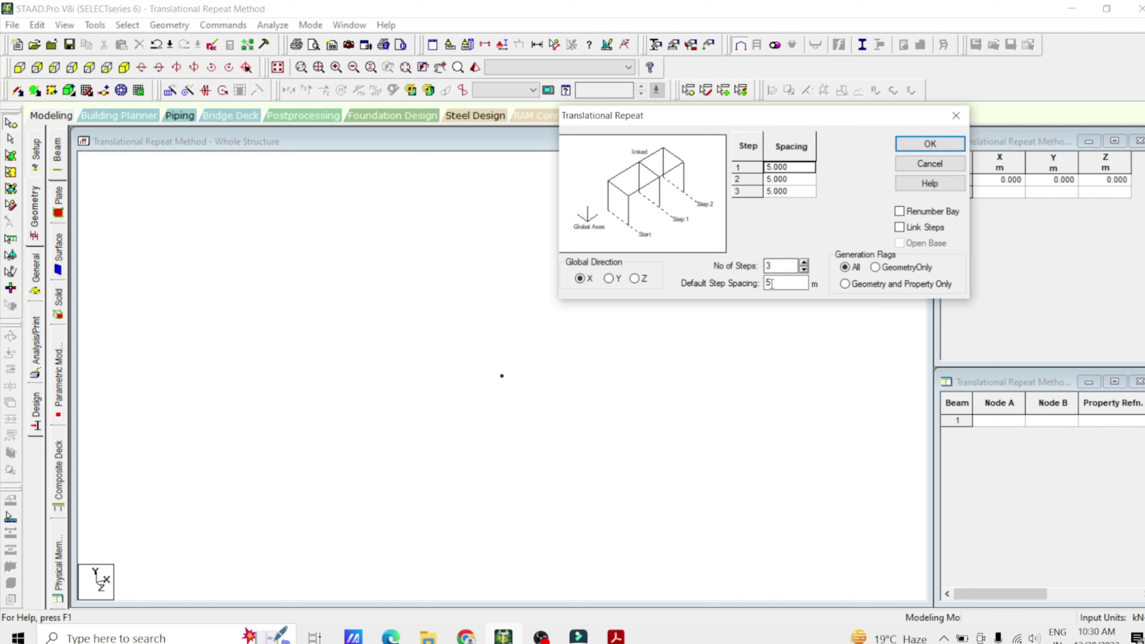
Step: Set individual repeat spacings of 4 m for step 2 and 3 m for step 3
{"action": "left_click", "coordinate": [783, 286]}
{"action": "key", "text": "Tab"}
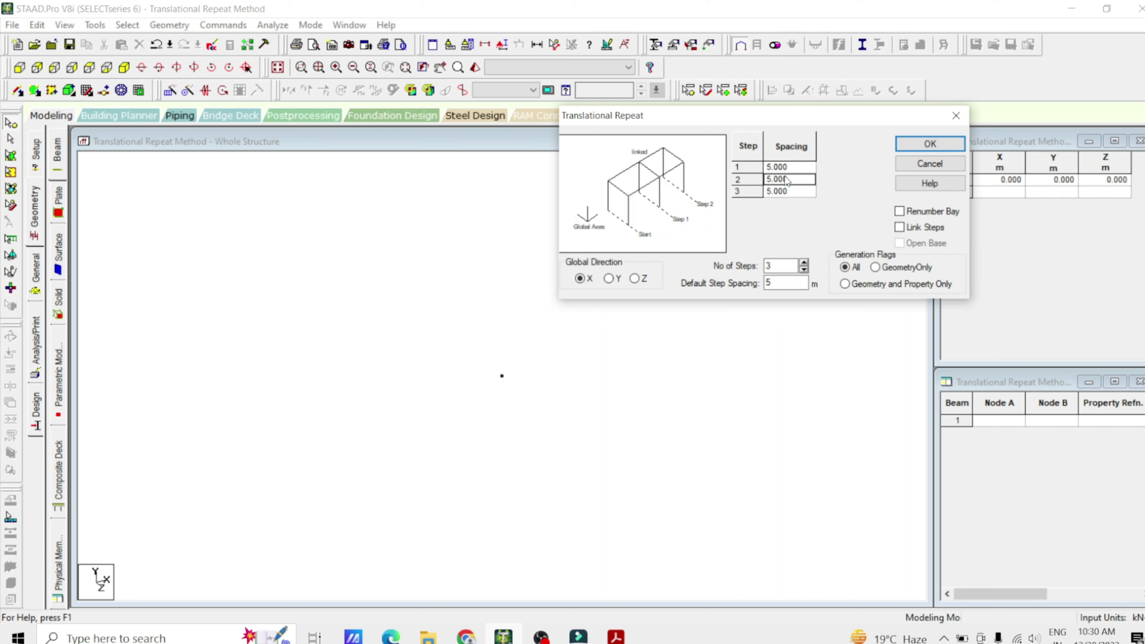
{"action": "left_click", "coordinate": [785, 179]}
{"action": "type", "text": "4"}
{"action": "key", "text": "BackSpace"}
{"action": "key", "text": "BackSpace"}
{"action": "key", "text": "BackSpace"}
{"action": "key", "text": "BackSpace"}
{"action": "key", "text": "BackSpace"}
{"action": "type", "text": "4"}
{"action": "key", "text": "Down"}
{"action": "type", "text": "3"}
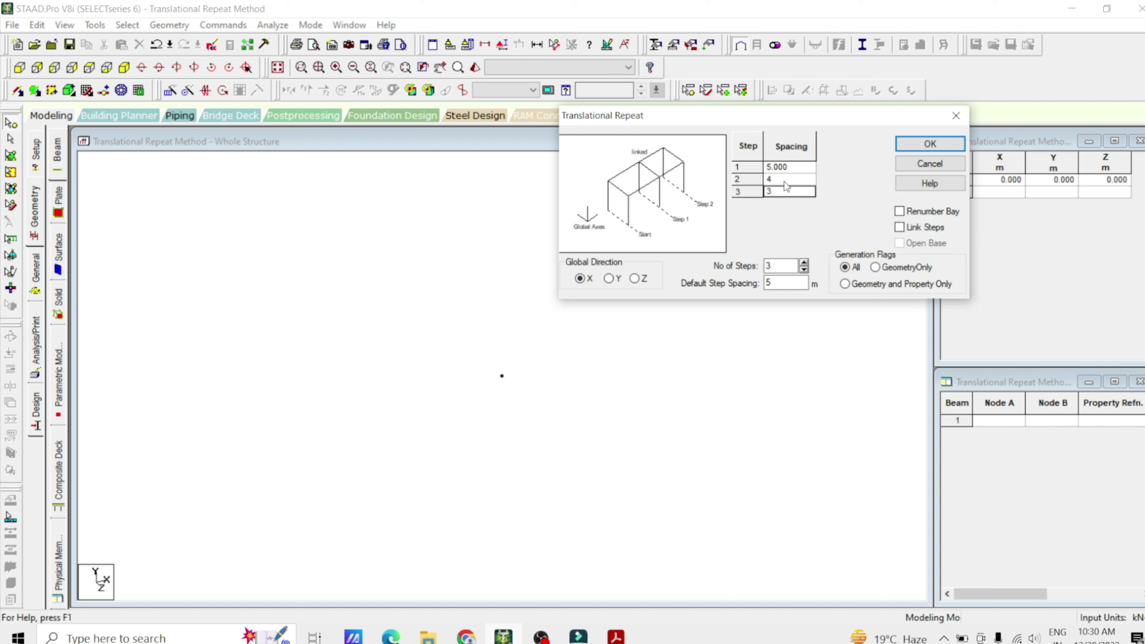
Step: Try repeating the origin node in three steps along X with a default spacing of 4 m, and undo the repeat
{"action": "double_click", "coordinate": [779, 283]}
{"action": "type", "text": "4"}
{"action": "key", "text": "Return"}
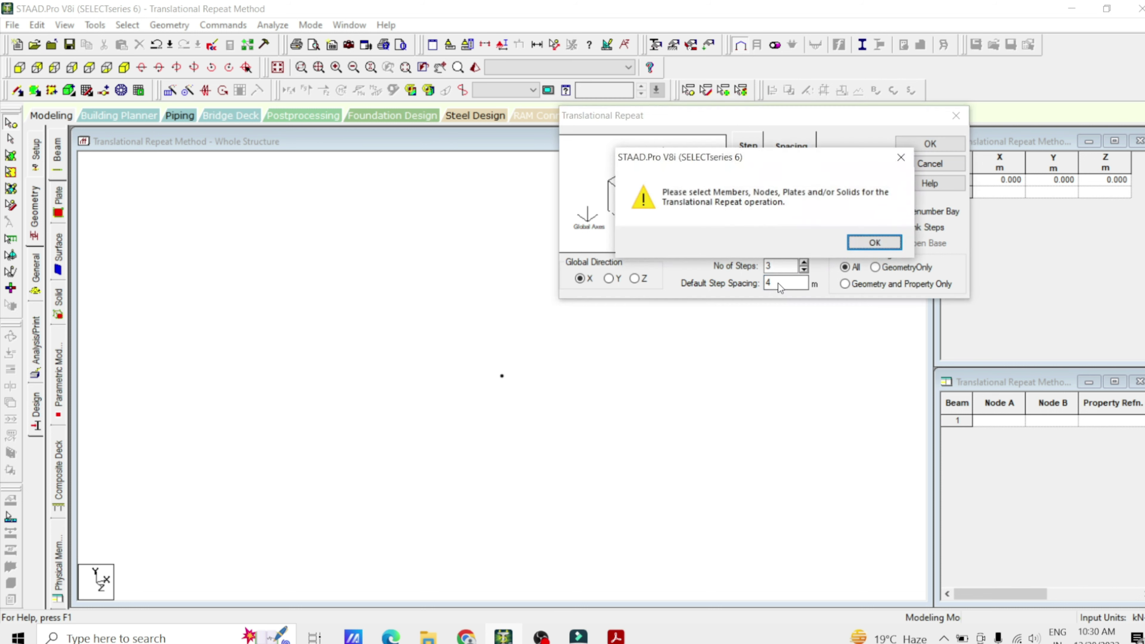
{"action": "left_click", "coordinate": [873, 242]}
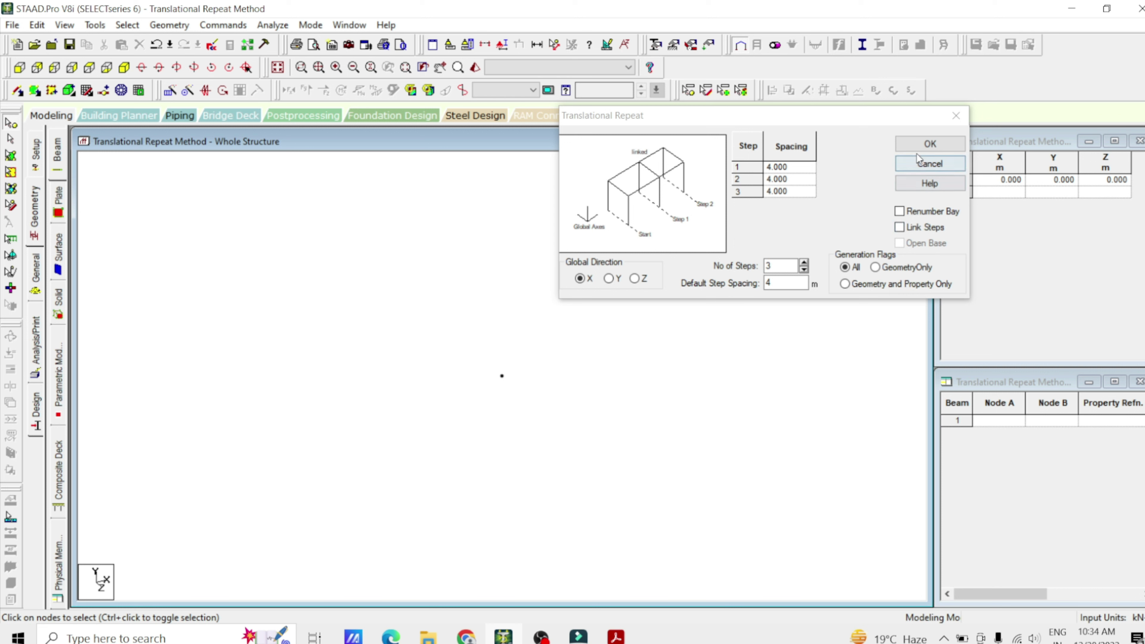
{"action": "left_click", "coordinate": [833, 232]}
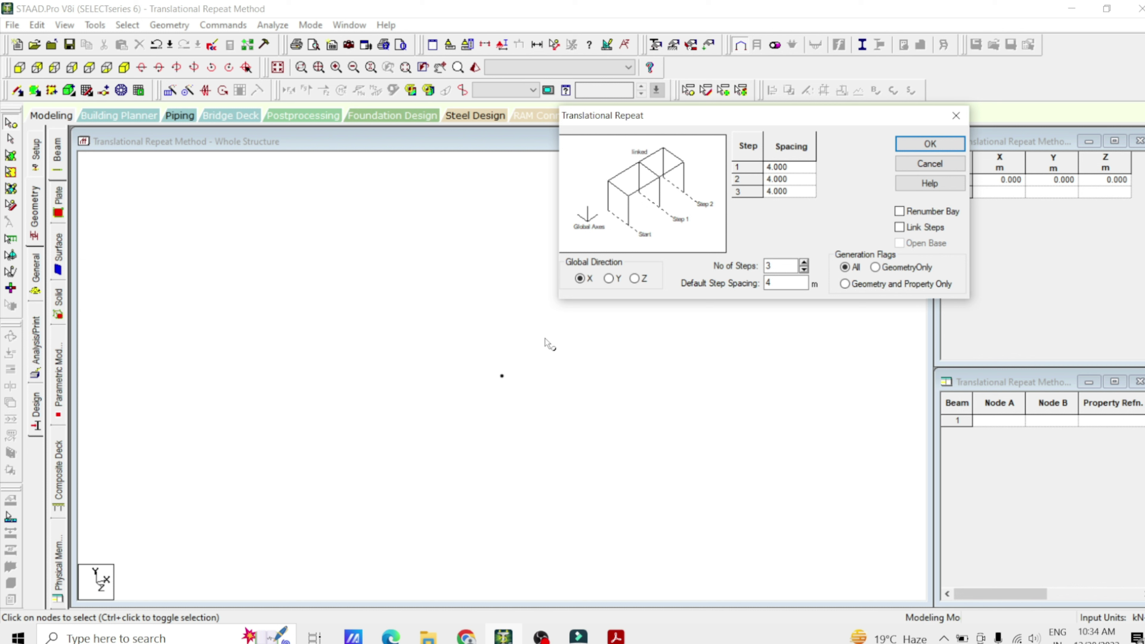
{"action": "left_click_drag", "start_coordinate": [517, 366], "coordinate": [435, 431]}
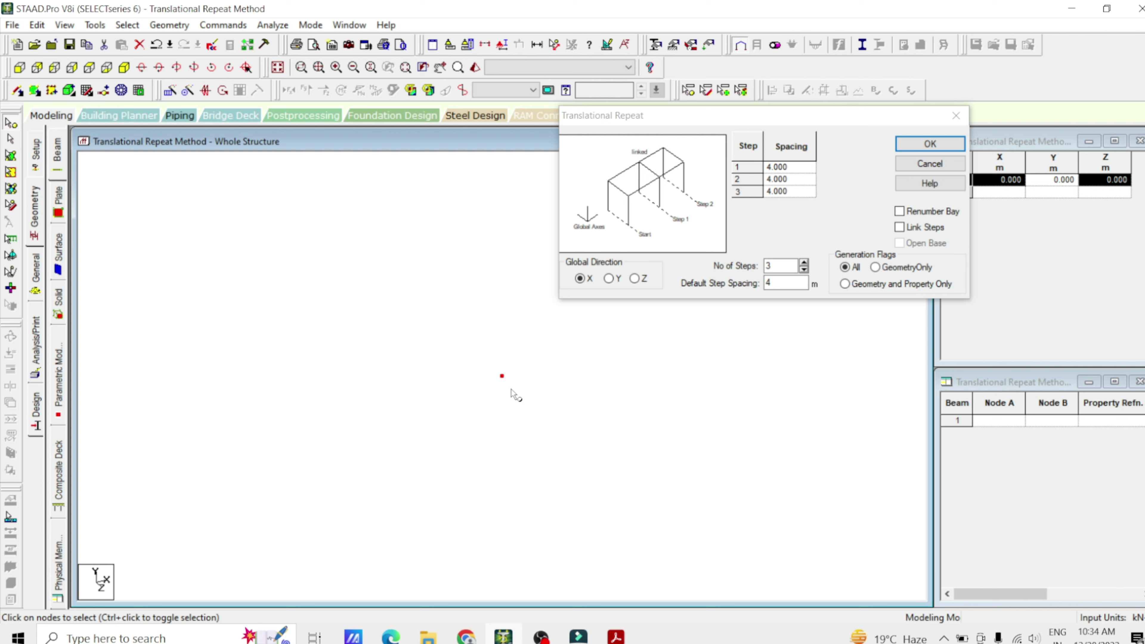
{"action": "left_click", "coordinate": [936, 143]}
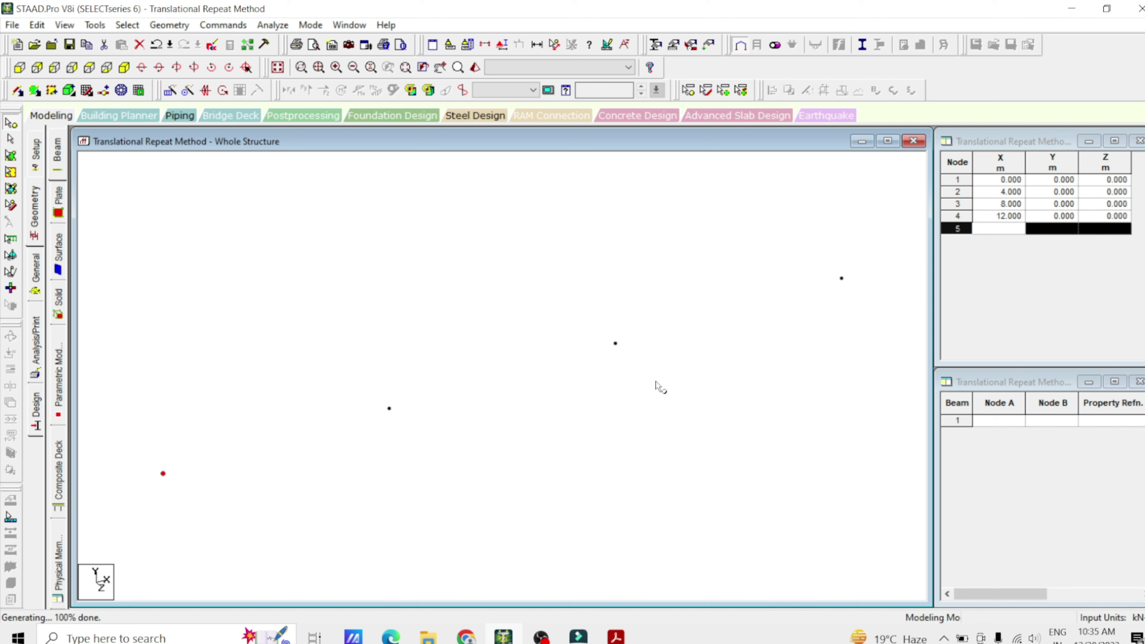
{"action": "key", "text": "ctrl+z"}
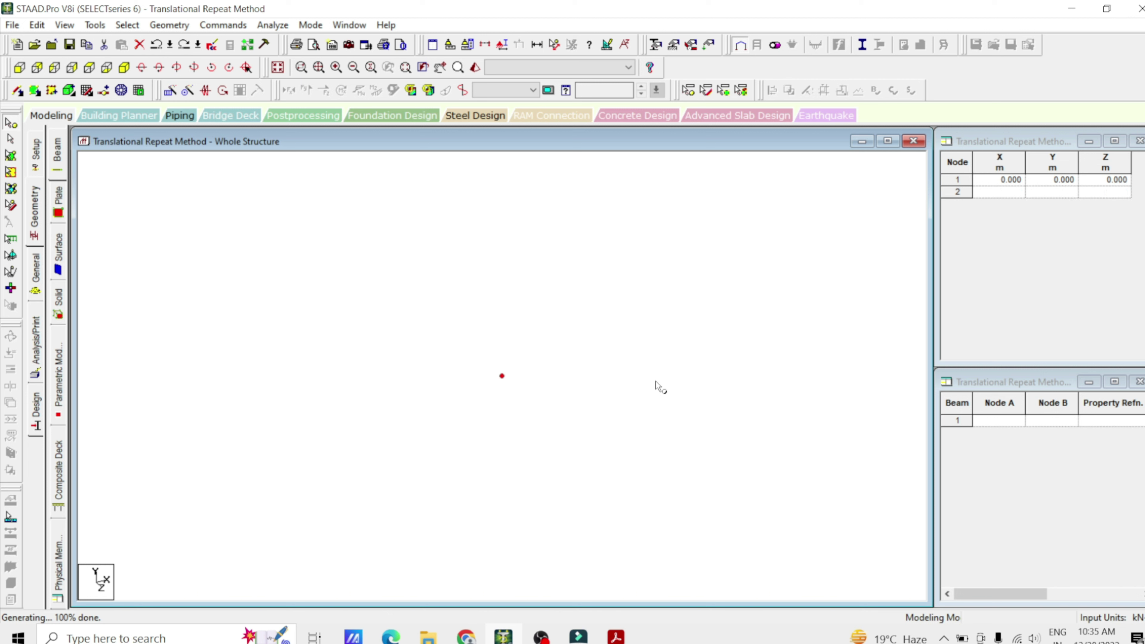
Step: Repeat the origin node in three steps along X at 5 m spacing with the steps linked
{"action": "left_click", "coordinate": [170, 26]}
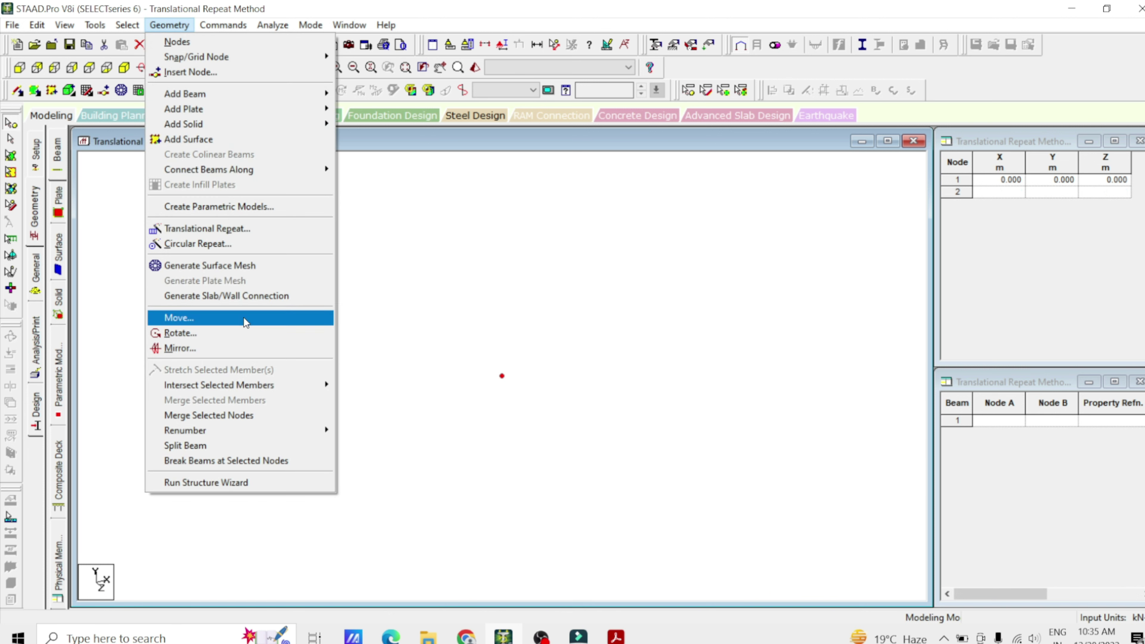
{"action": "left_click", "coordinate": [246, 228]}
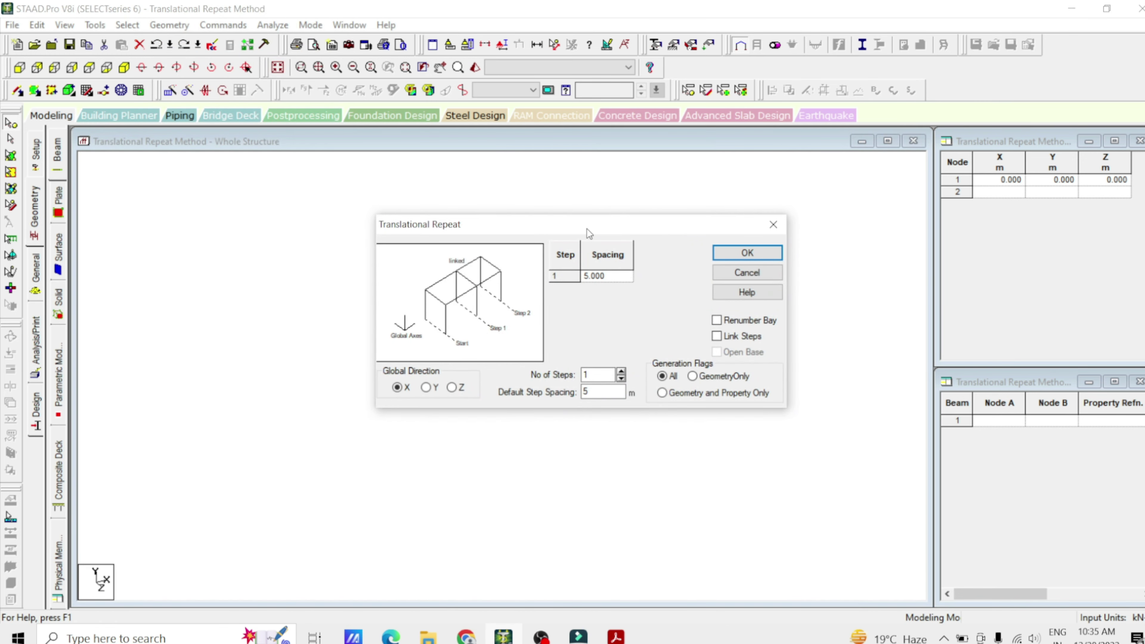
{"action": "left_click_drag", "start_coordinate": [592, 233], "coordinate": [819, 98]}
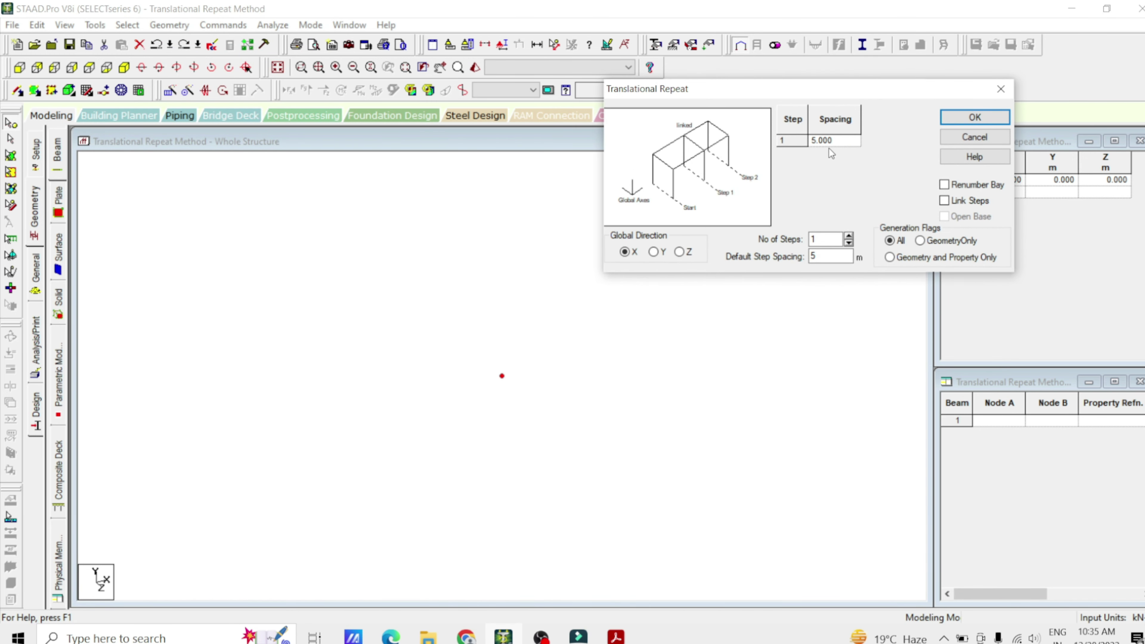
{"action": "left_click", "coordinate": [848, 235]}
{"action": "left_click", "coordinate": [849, 235]}
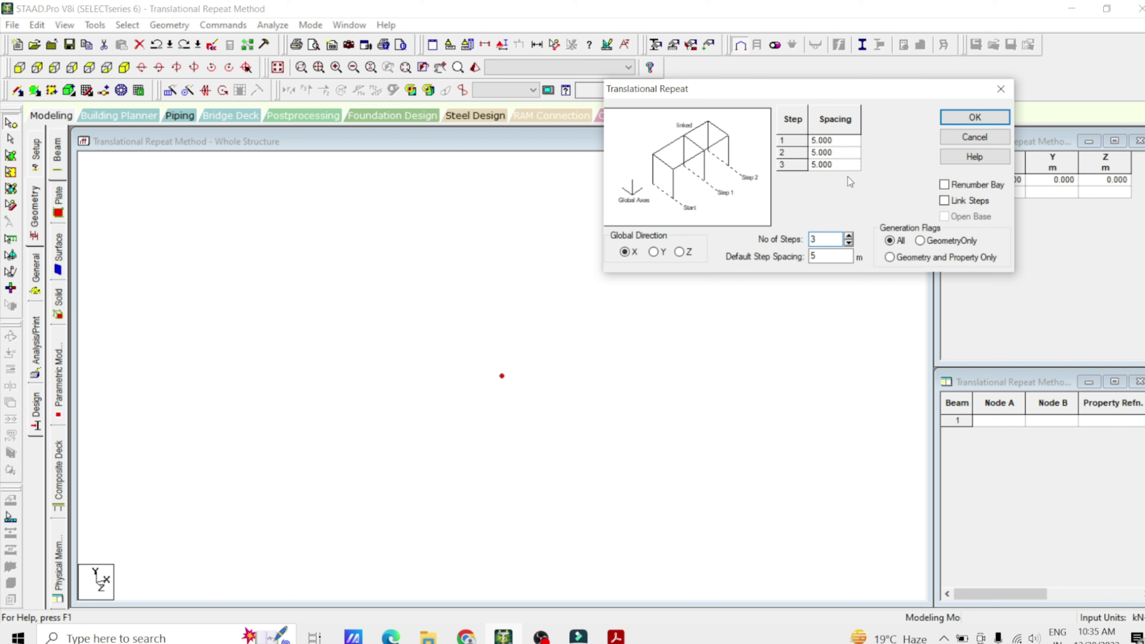
{"action": "left_click", "coordinate": [963, 201]}
{"action": "left_click", "coordinate": [975, 118]}
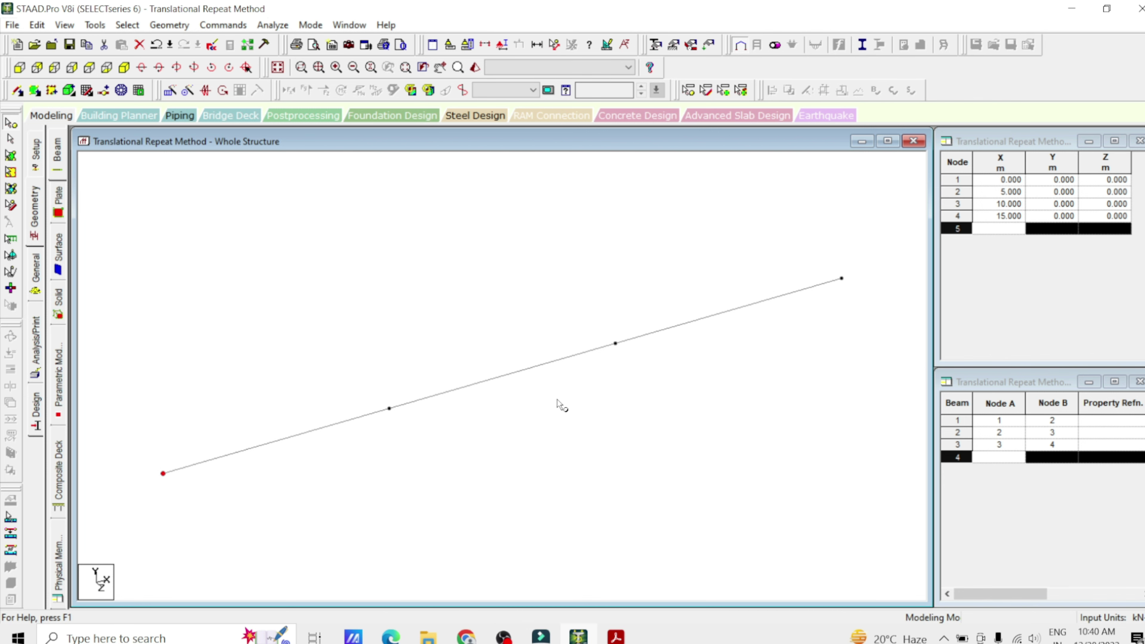
Step: Check the workbook drawing and repeat the origin node in three steps along X at 5 m spacing without linking the steps
{"action": "left_click", "coordinate": [615, 637]}
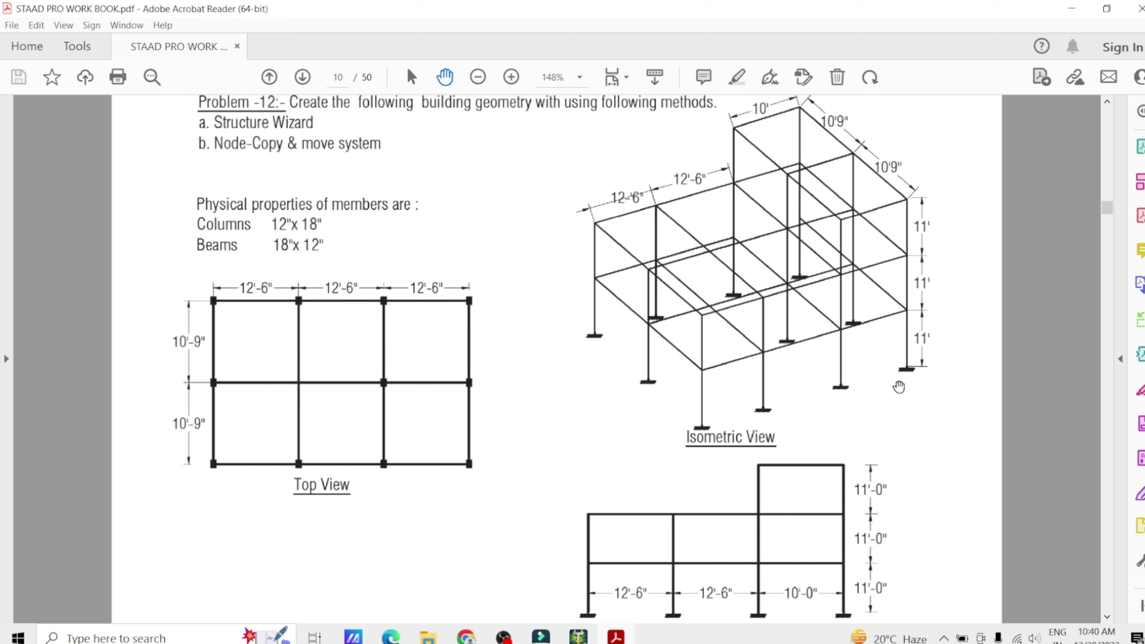
{"action": "left_click", "coordinate": [579, 637]}
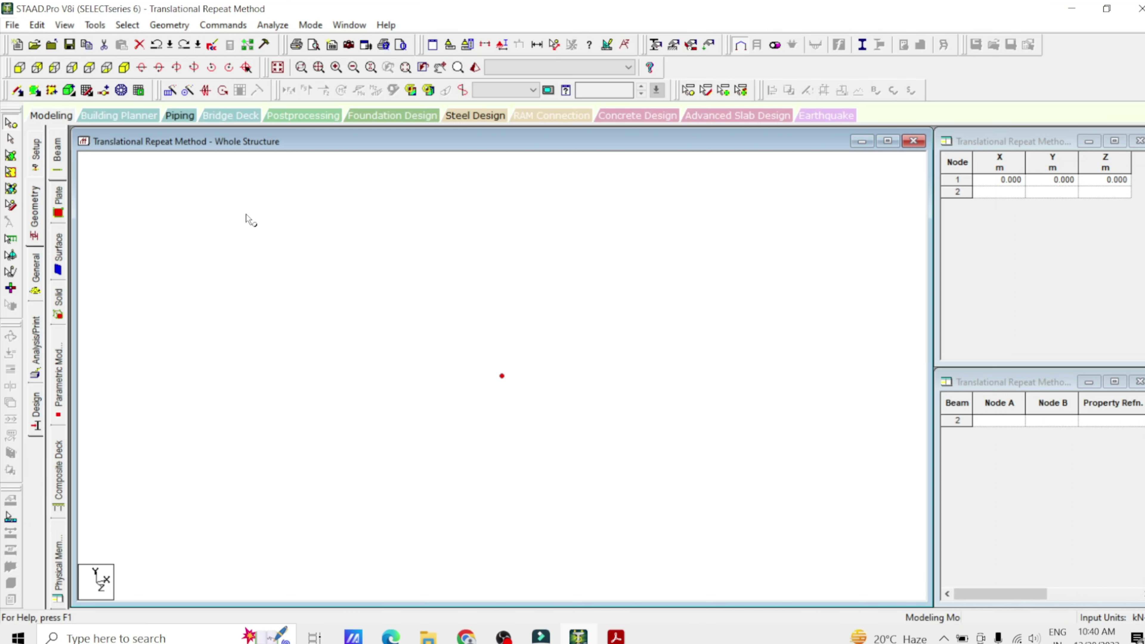
{"action": "left_click", "coordinate": [169, 92]}
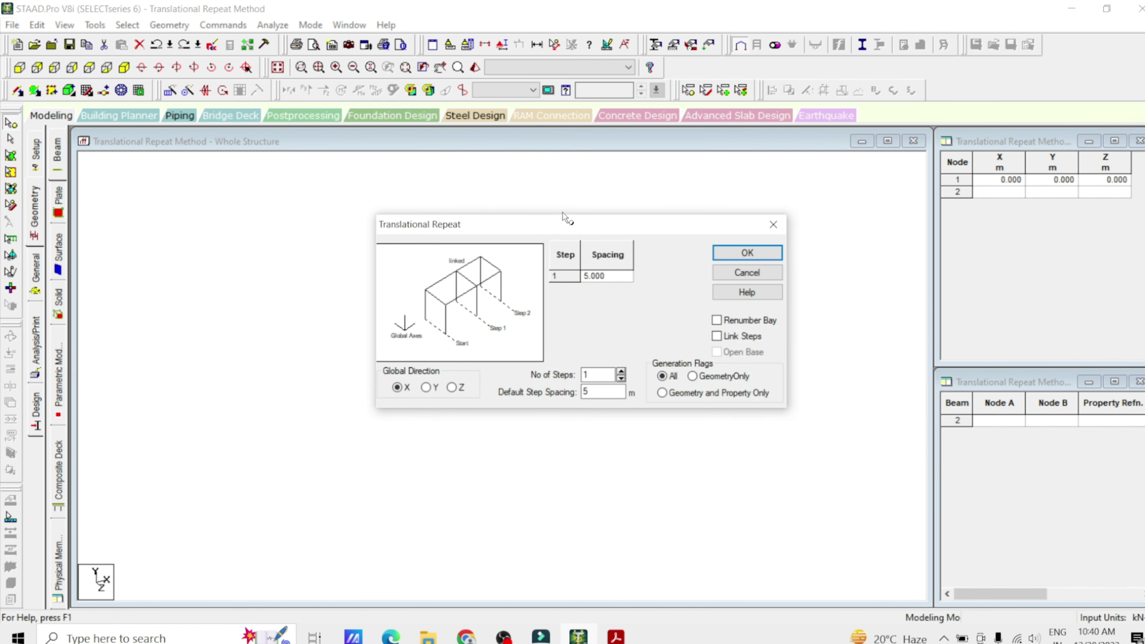
{"action": "left_click_drag", "start_coordinate": [559, 225], "coordinate": [675, 129]}
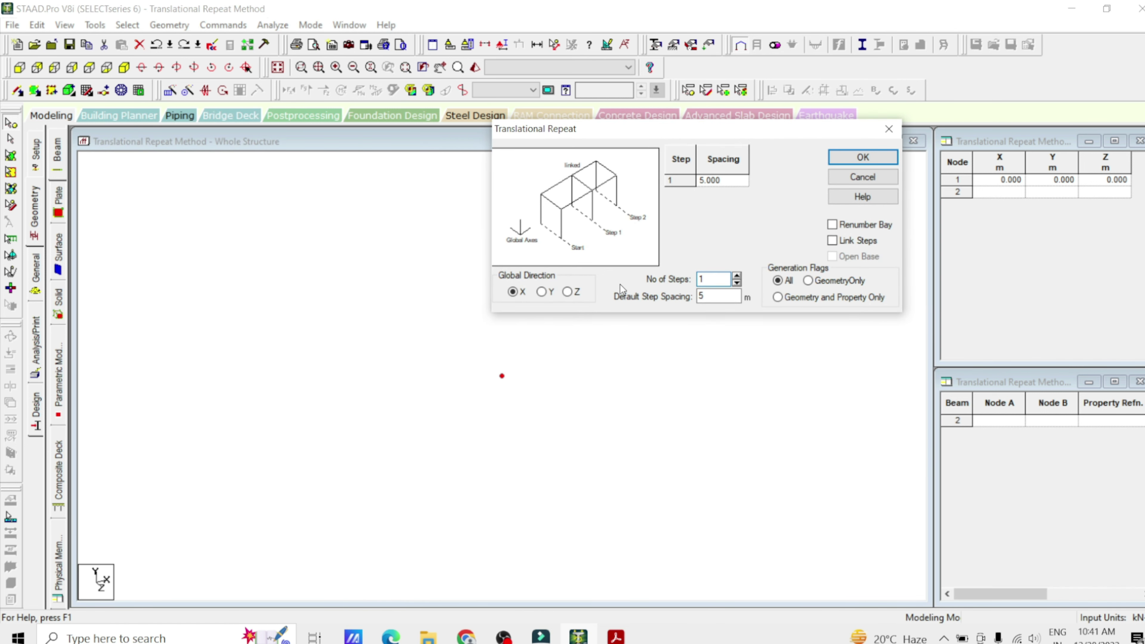
{"action": "left_click", "coordinate": [738, 275]}
{"action": "left_click", "coordinate": [738, 276]}
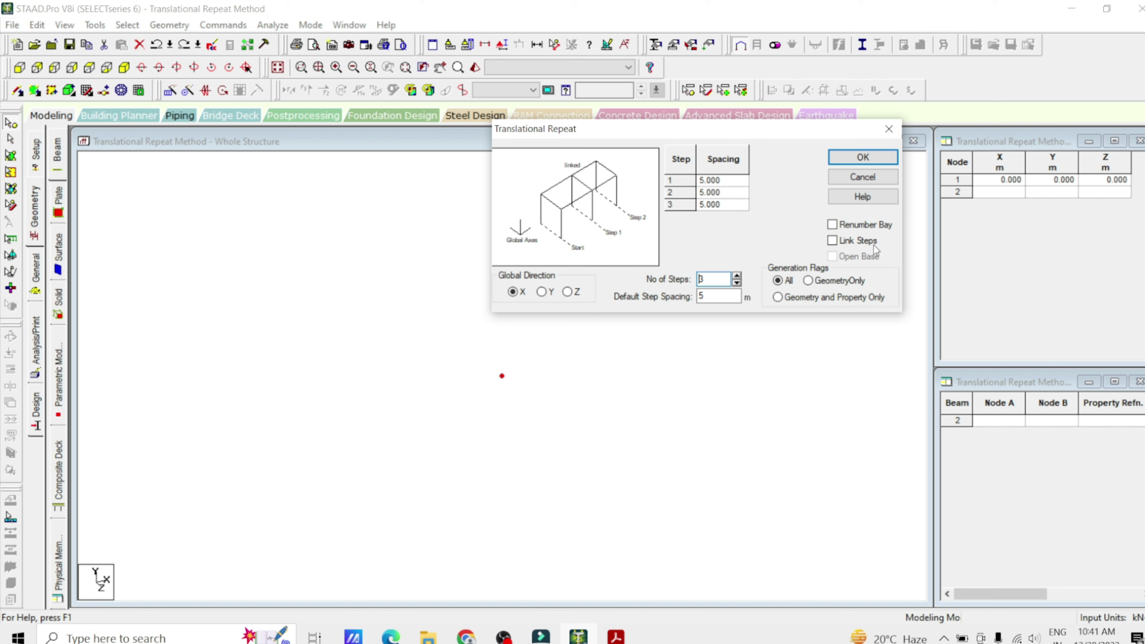
{"action": "left_click", "coordinate": [863, 157]}
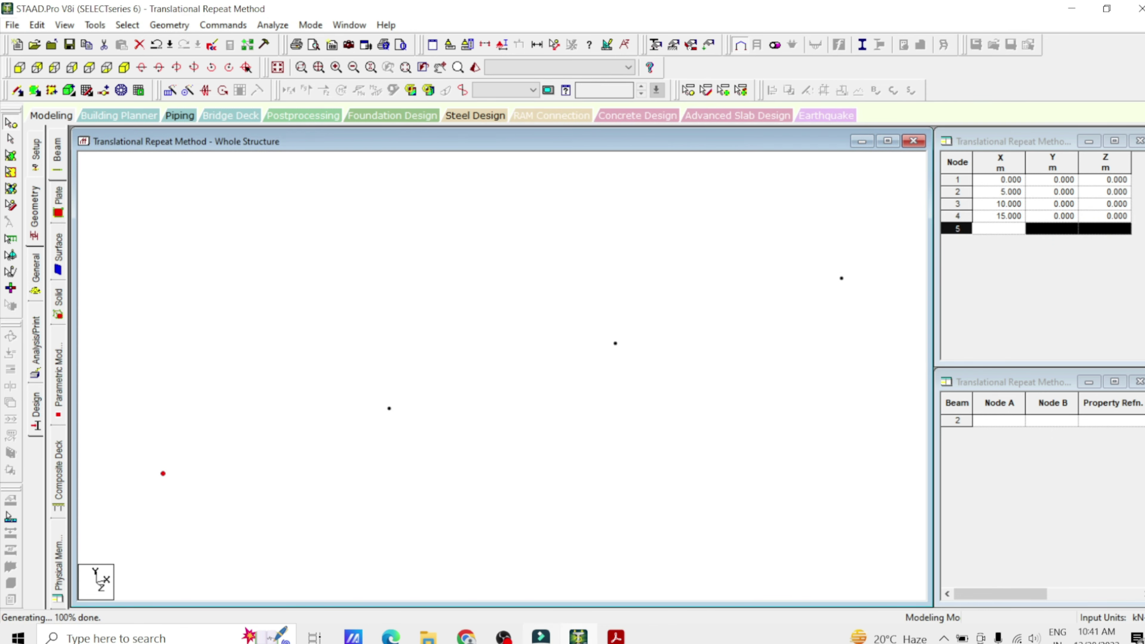
Step: Repeat the whole row of four nodes in two steps along Z at 5 m spacing
{"action": "left_click", "coordinate": [616, 637]}
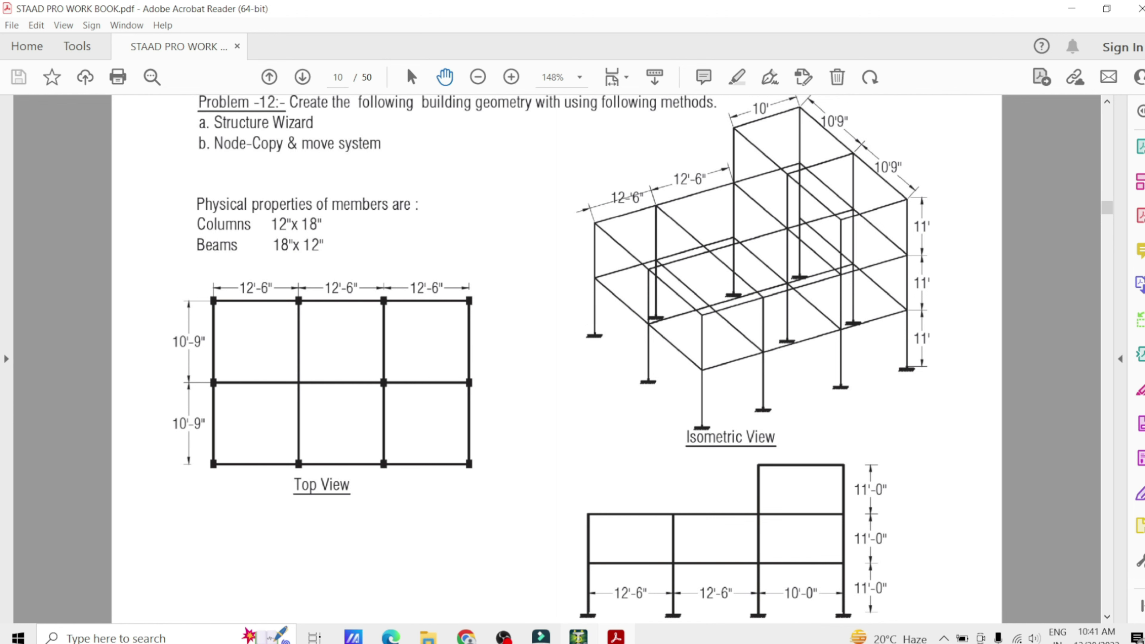
{"action": "left_click", "coordinate": [606, 638]}
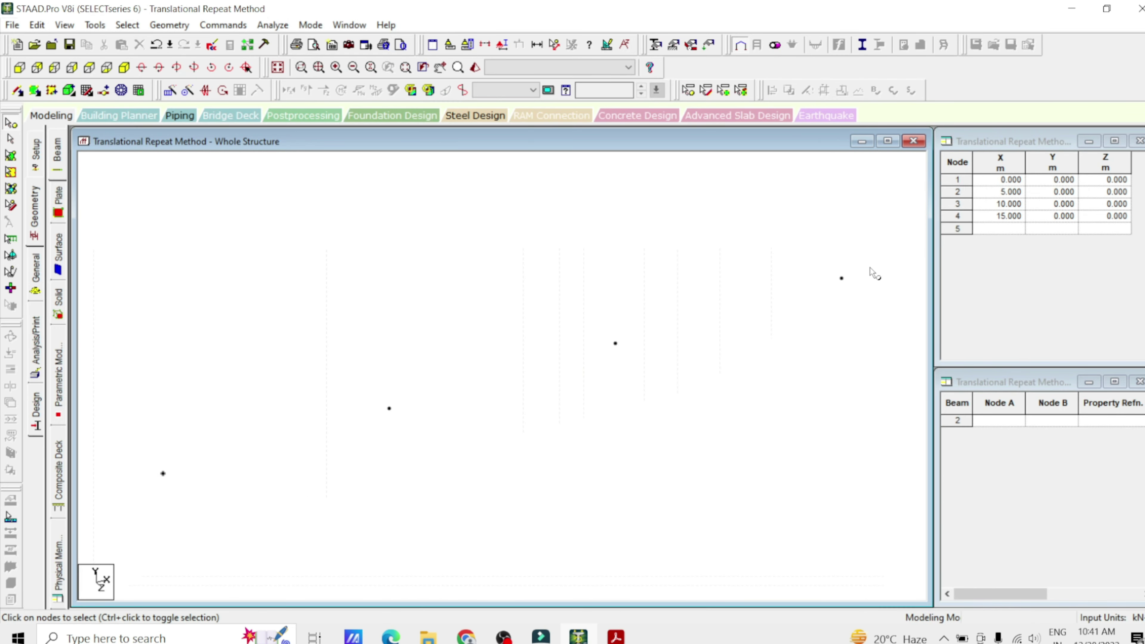
{"action": "left_click_drag", "start_coordinate": [871, 267], "coordinate": [155, 545]}
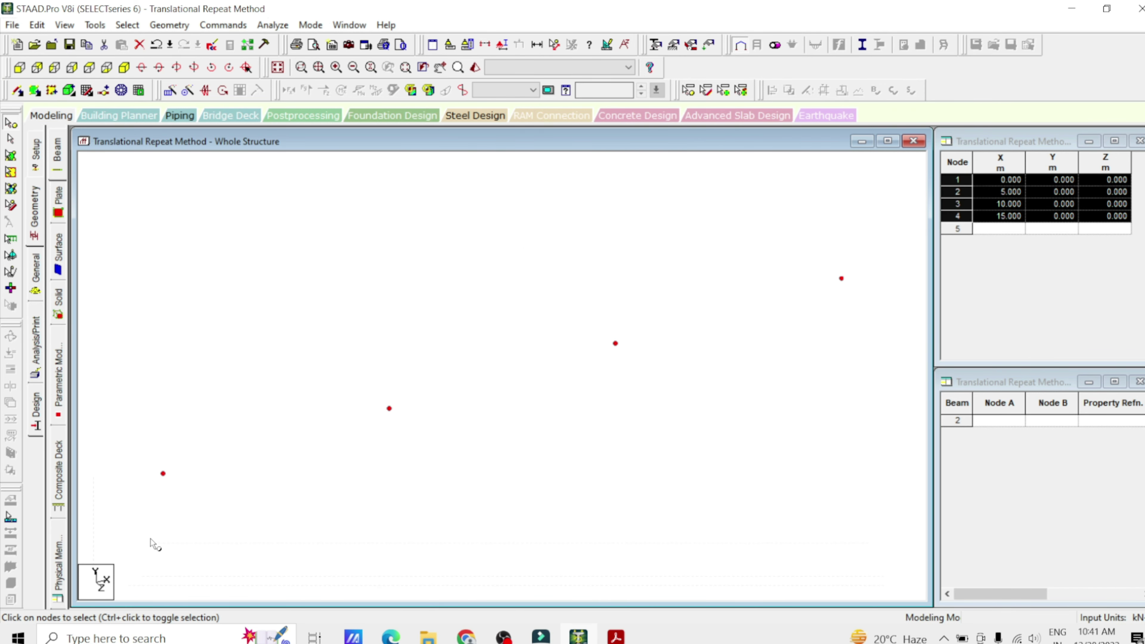
{"action": "left_click", "coordinate": [170, 90]}
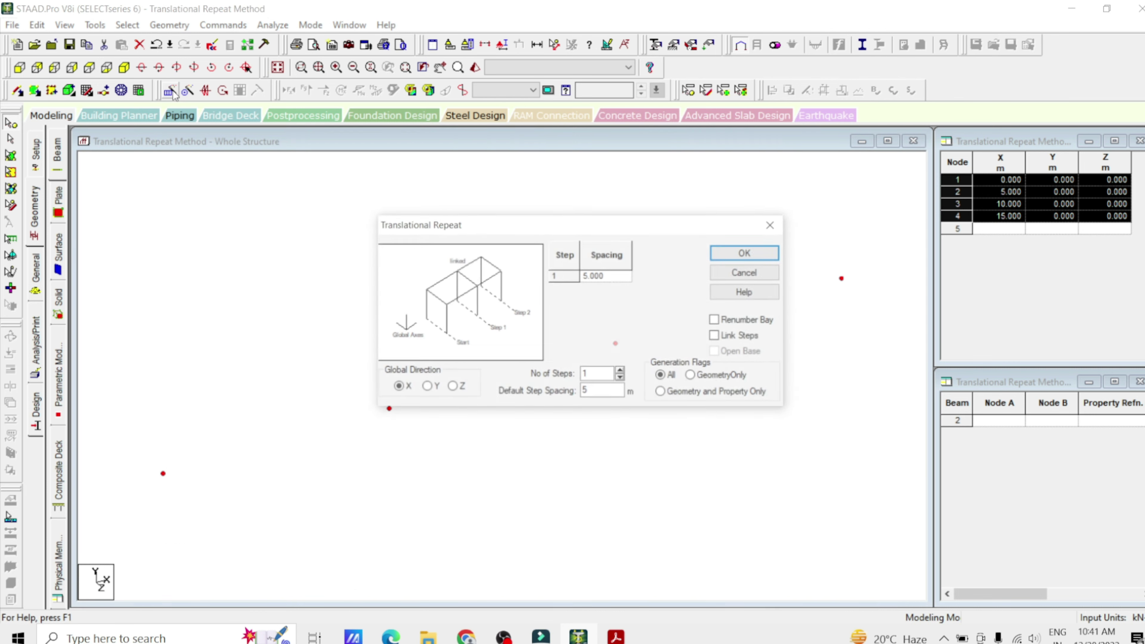
{"action": "left_click", "coordinate": [454, 390]}
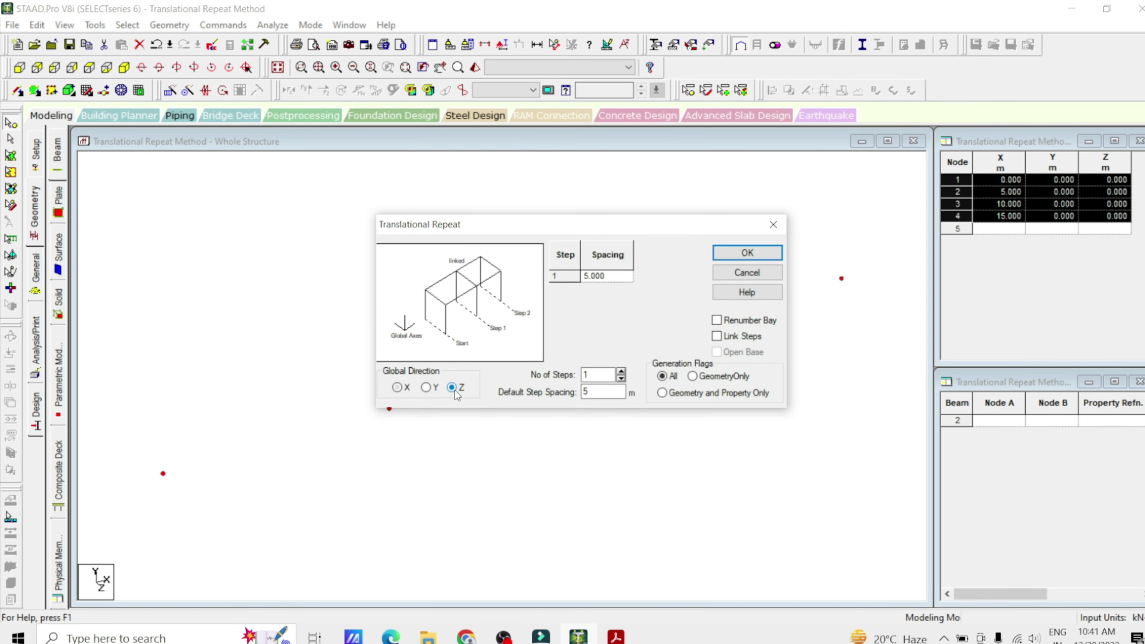
{"action": "left_click", "coordinate": [621, 372]}
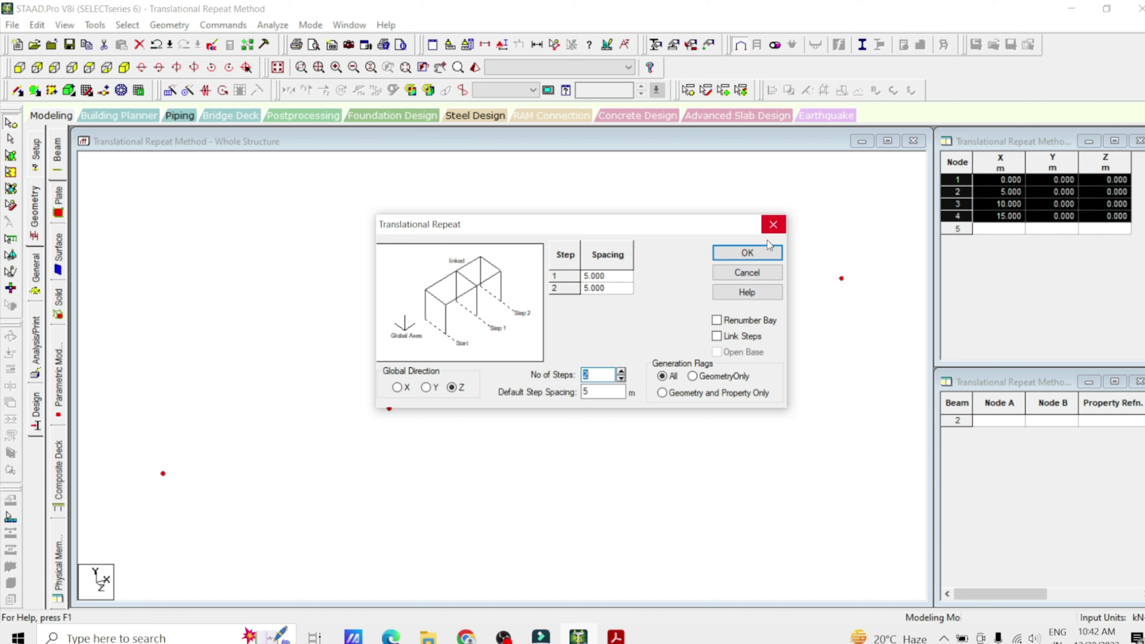
{"action": "left_click", "coordinate": [757, 253]}
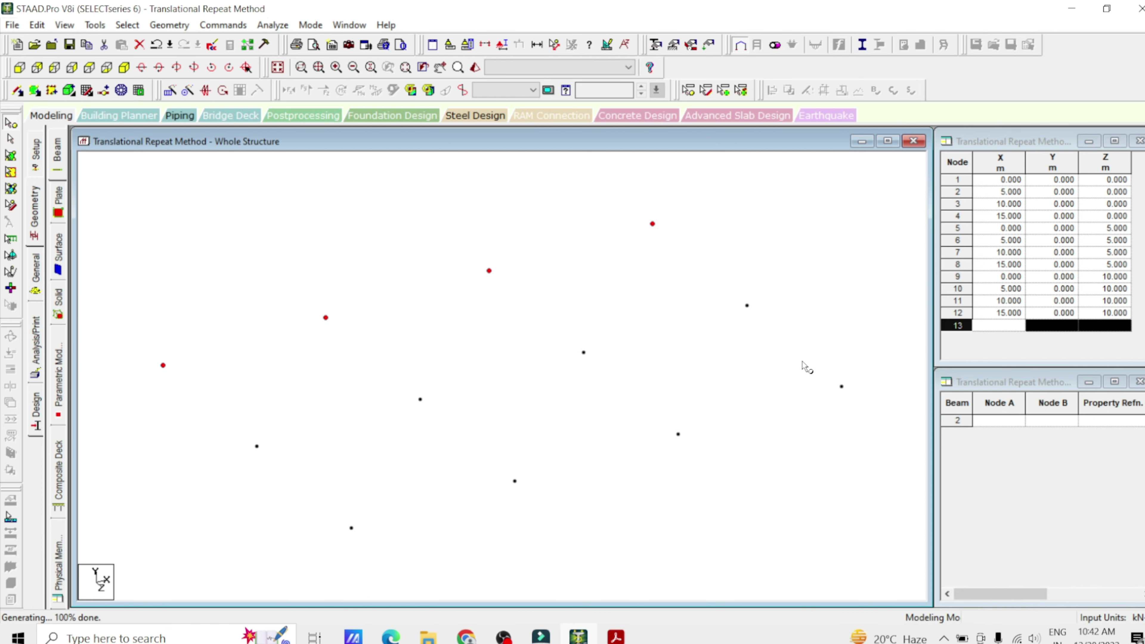
Step: Check the workbook drawing and repeat all twelve base nodes in two linked steps along Y at 5 m spacing
{"action": "left_click", "coordinate": [615, 636]}
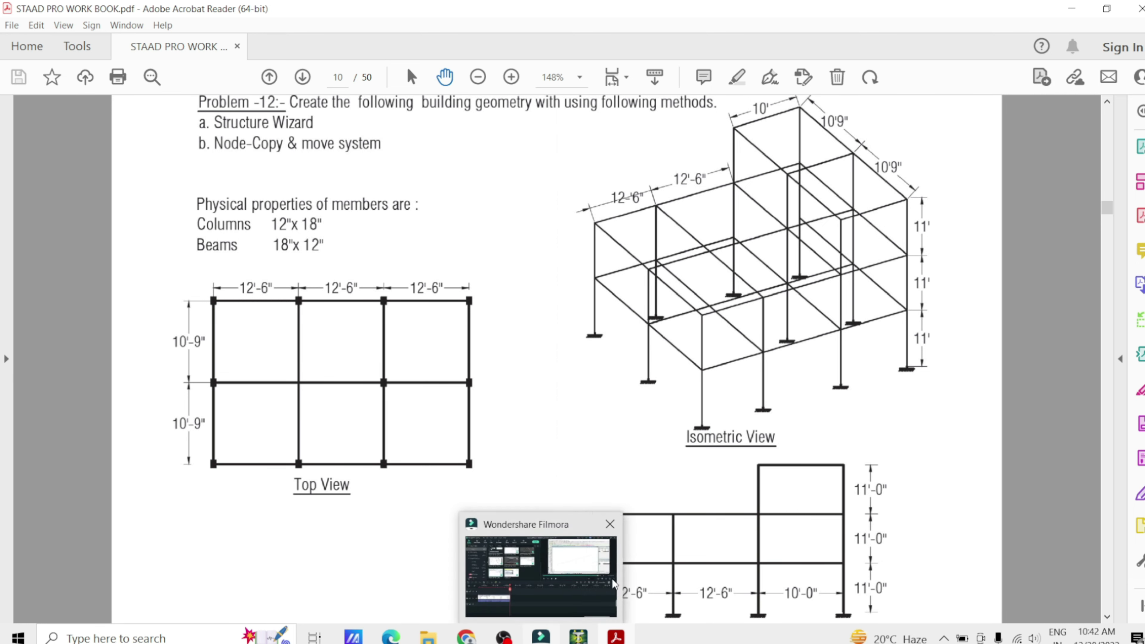
{"action": "left_click", "coordinate": [578, 636]}
{"action": "left_click_drag", "start_coordinate": [888, 183], "coordinate": [152, 560]}
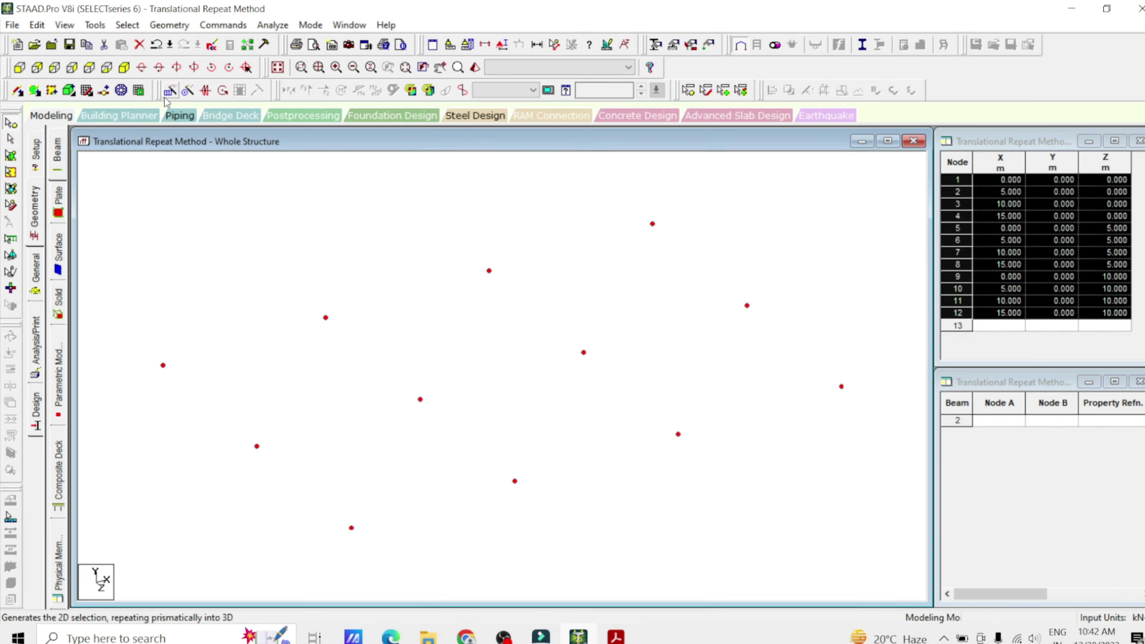
{"action": "left_click", "coordinate": [170, 90]}
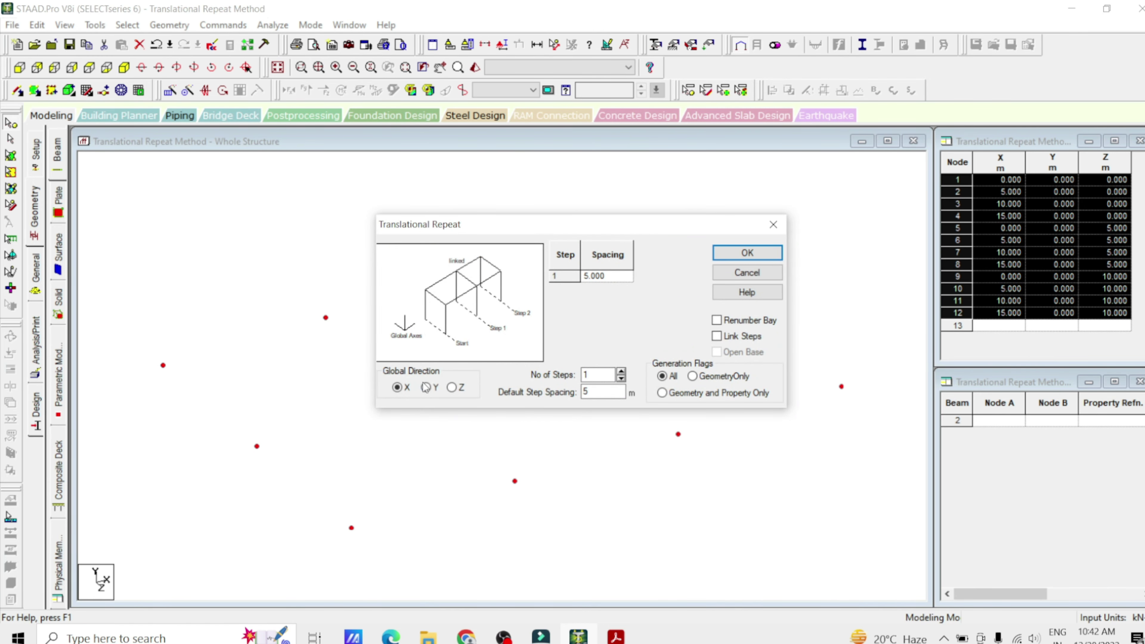
{"action": "left_click", "coordinate": [426, 388]}
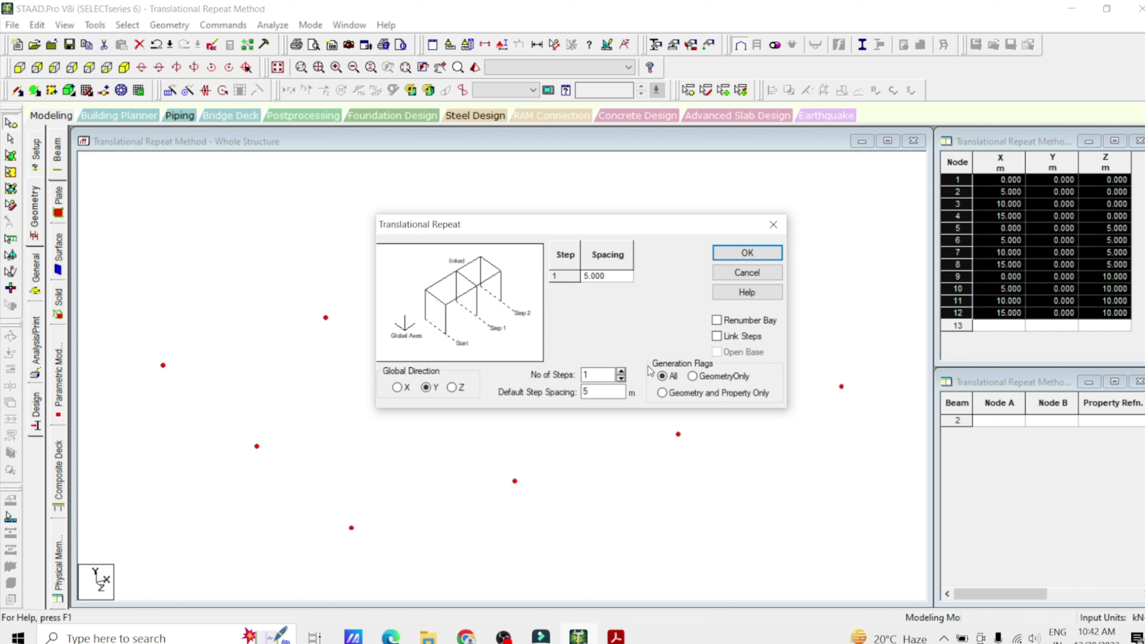
{"action": "left_click", "coordinate": [621, 372]}
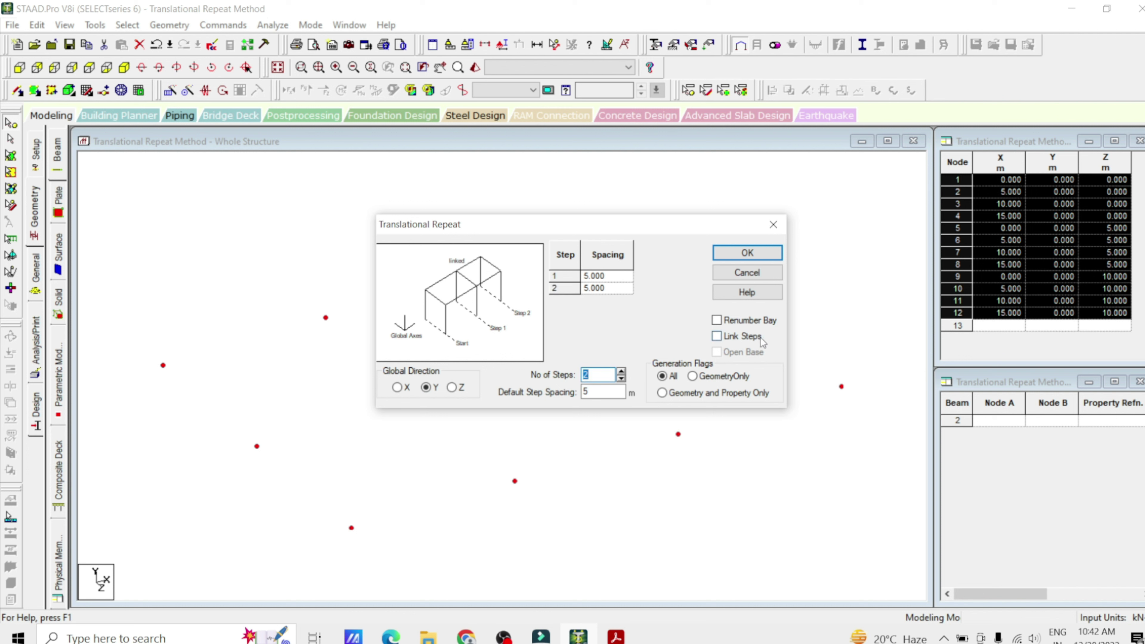
{"action": "left_click", "coordinate": [735, 336]}
{"action": "left_click", "coordinate": [760, 255]}
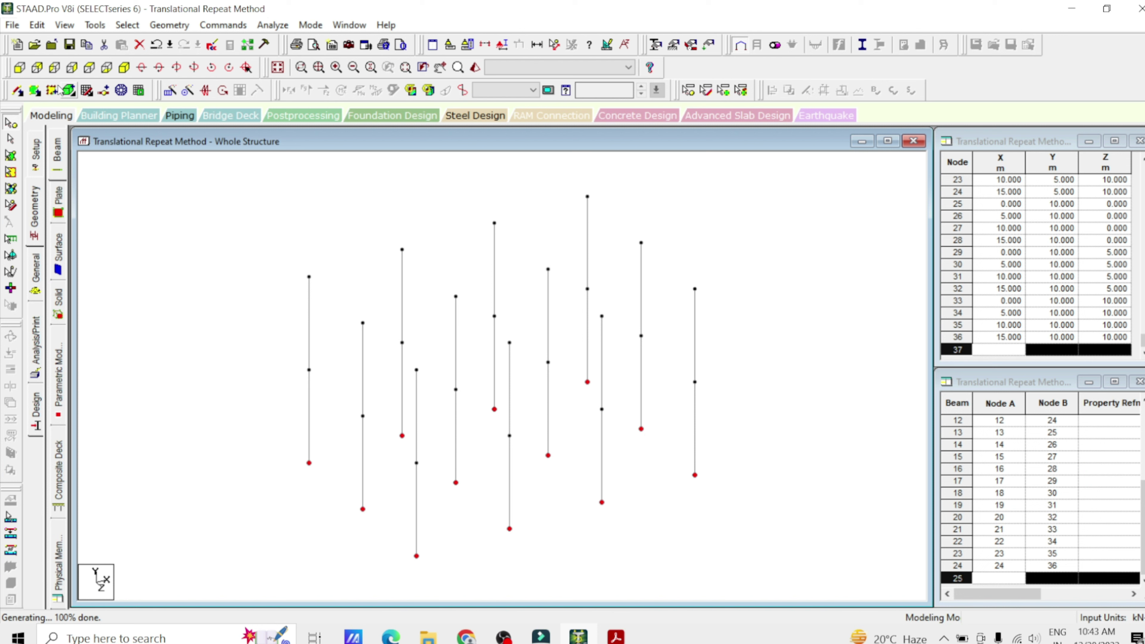
Step: Select the mid-height nodes in the front view and connect them with beams along the X axis
{"action": "left_click", "coordinate": [17, 68]}
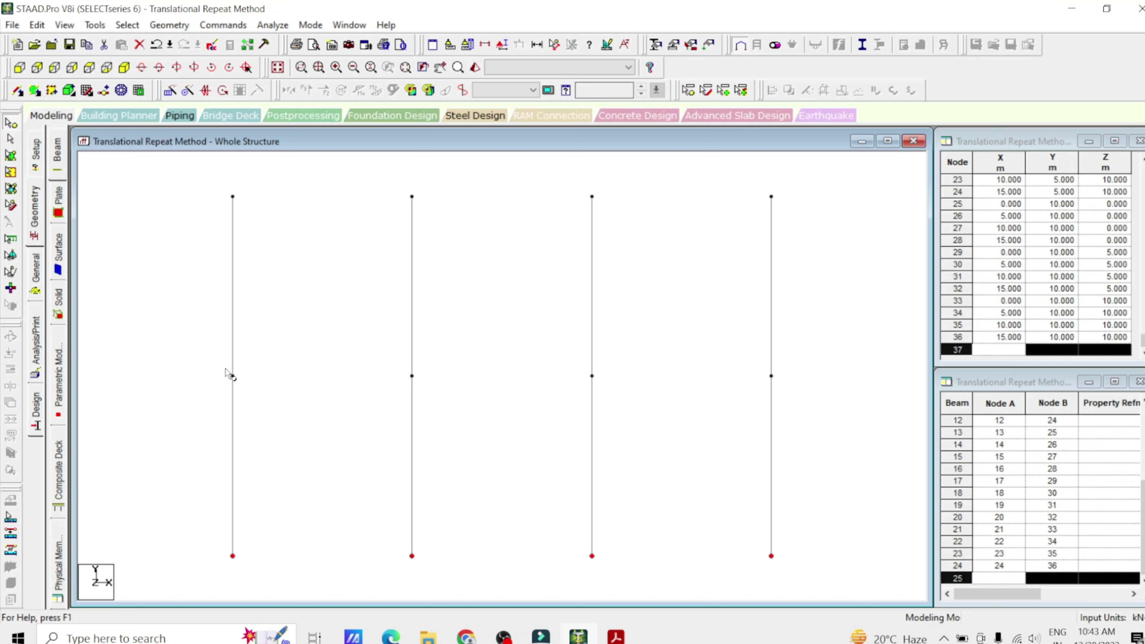
{"action": "left_click_drag", "start_coordinate": [210, 364], "coordinate": [801, 393]}
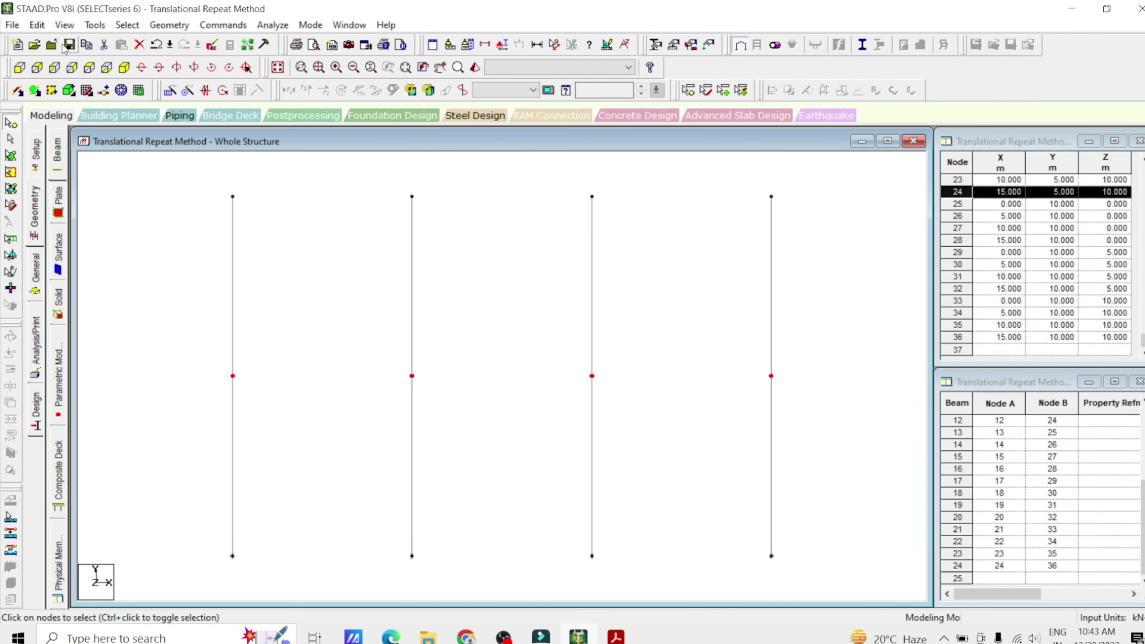
{"action": "left_click", "coordinate": [170, 24]}
{"action": "mouse_move", "coordinate": [251, 169]}
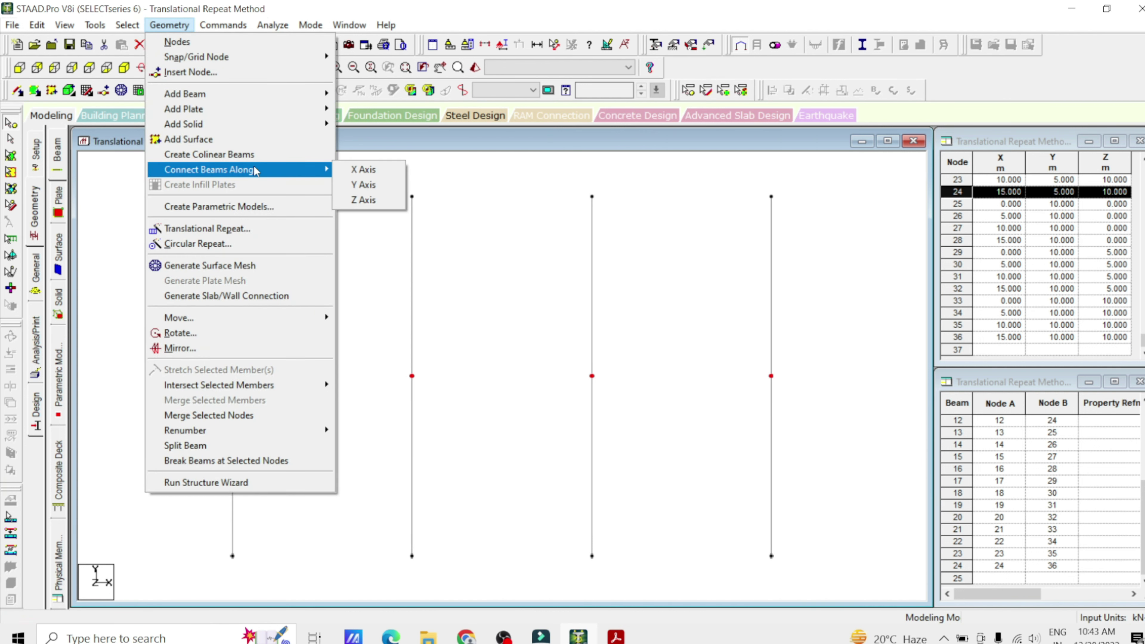
{"action": "left_click", "coordinate": [365, 170]}
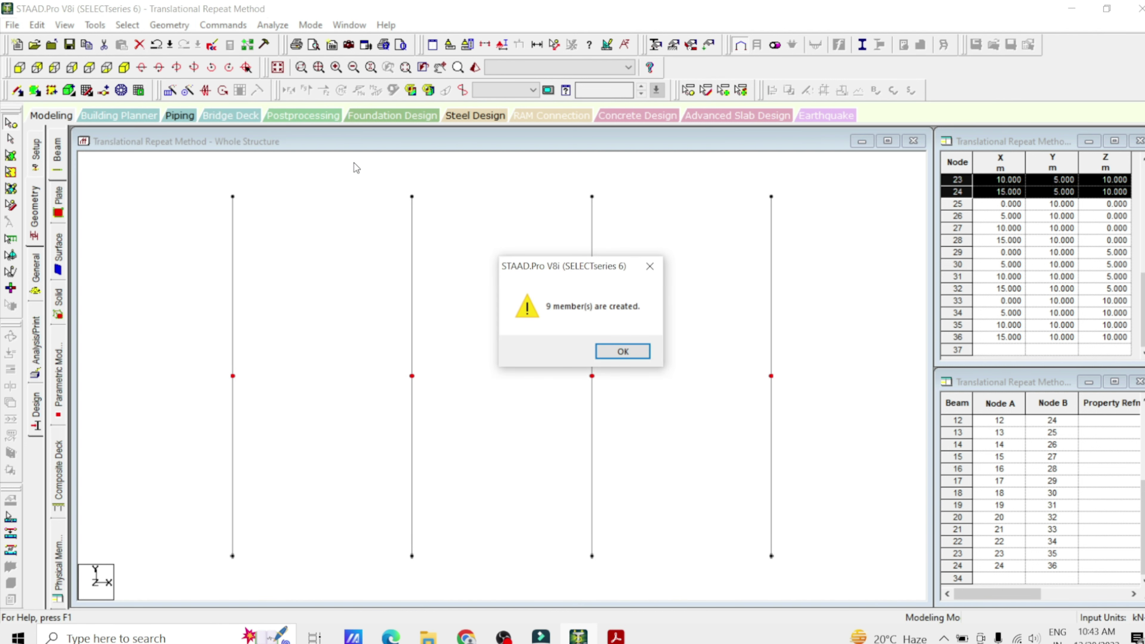
{"action": "left_click", "coordinate": [634, 359]}
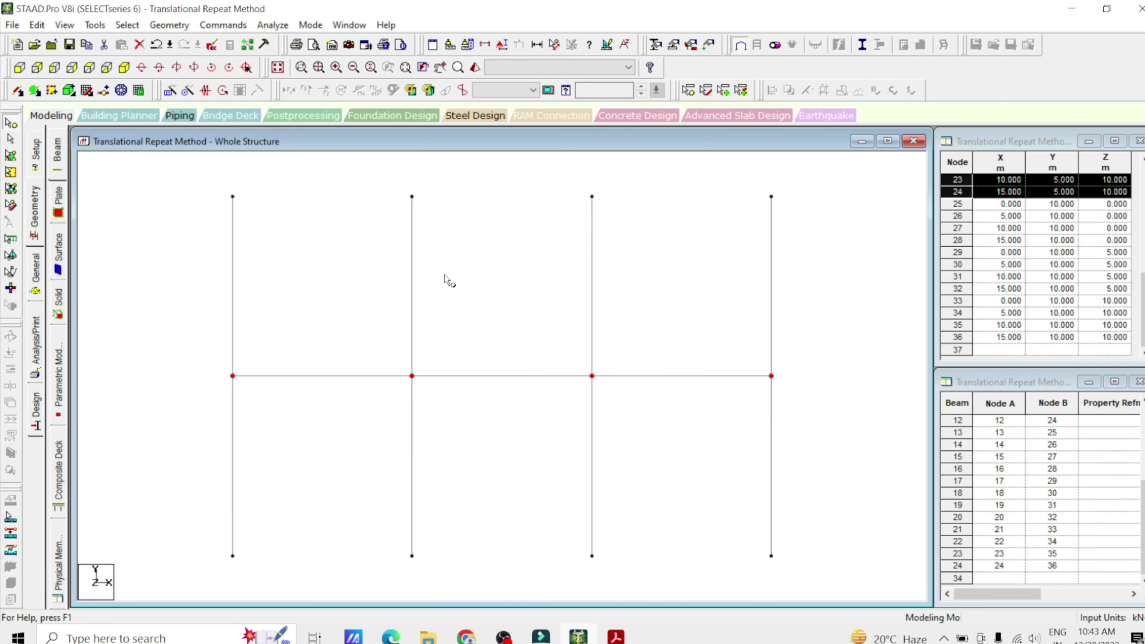
Step: Connect the selected mid-height nodes with beams along the Z axis and show the frame in isometric view
{"action": "left_click", "coordinate": [168, 26]}
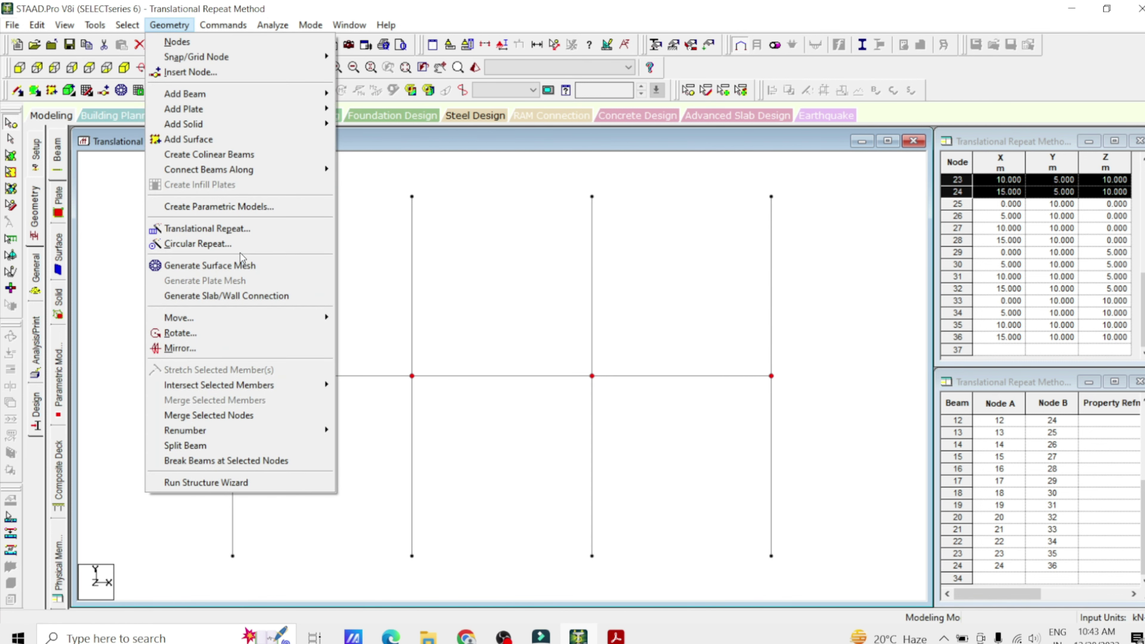
{"action": "mouse_move", "coordinate": [311, 170]}
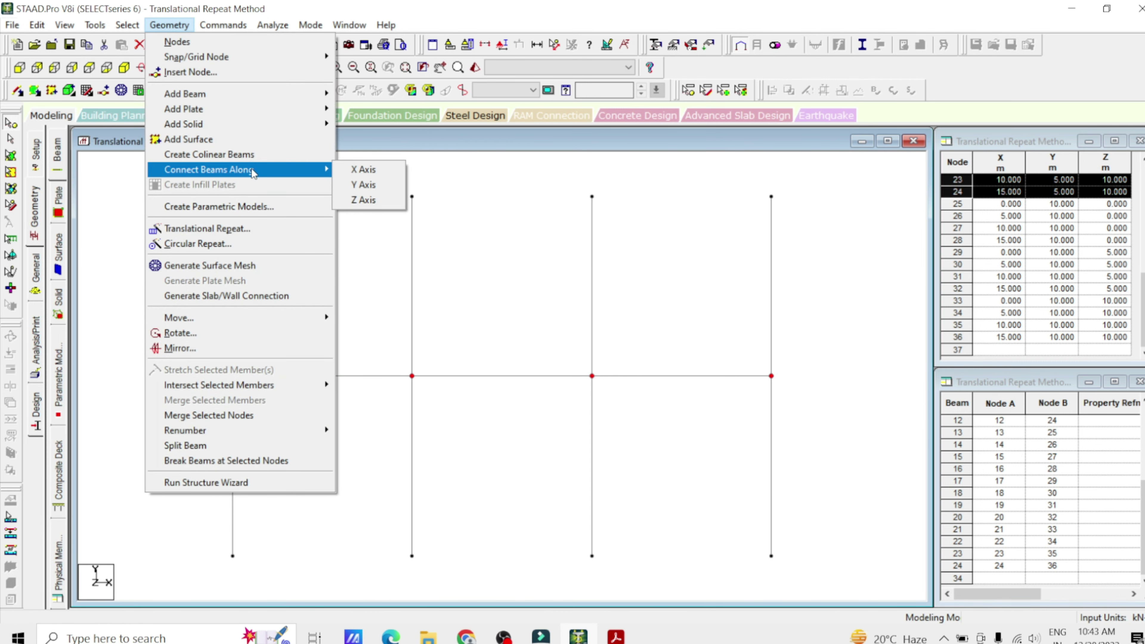
{"action": "left_click", "coordinate": [371, 200]}
{"action": "left_click", "coordinate": [644, 355]}
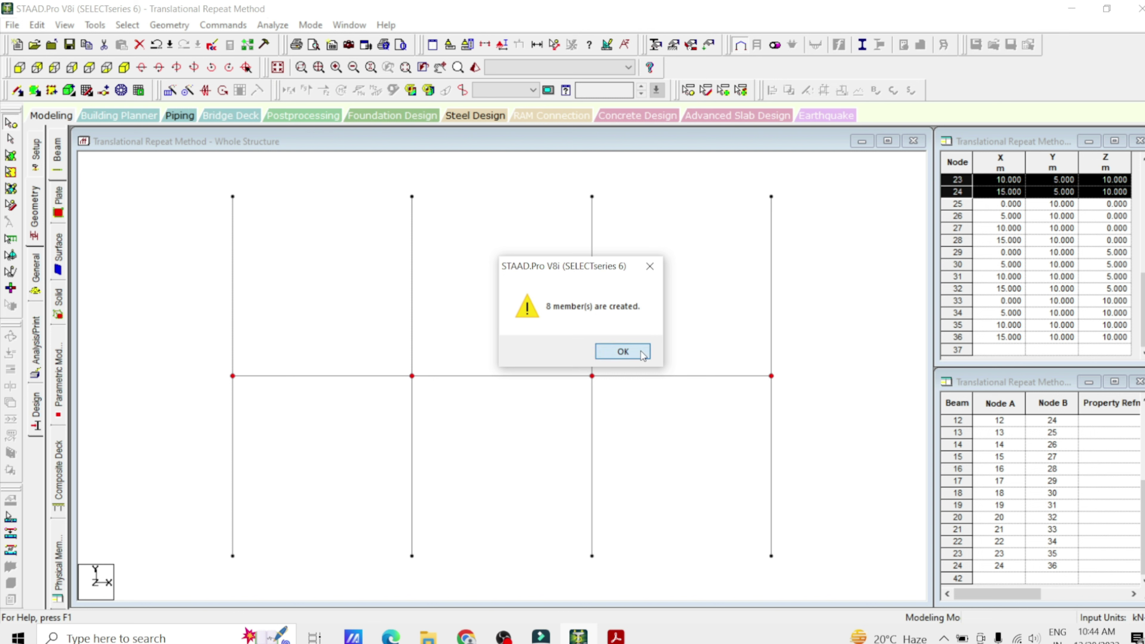
{"action": "left_click", "coordinate": [124, 67]}
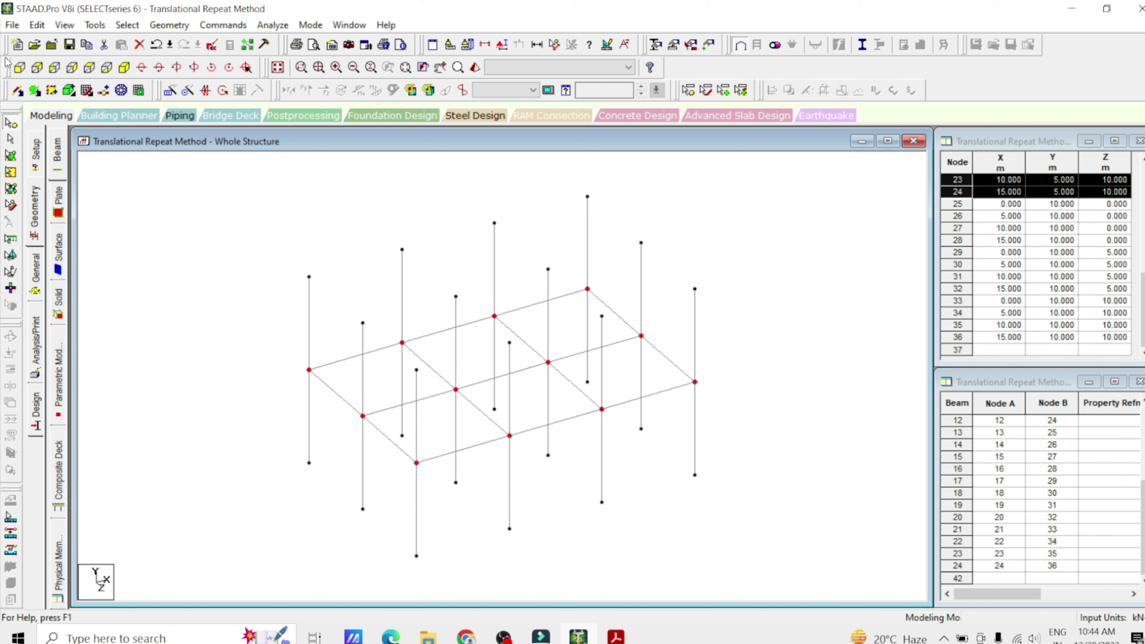
Step: Select all mid-height floor beams in the front view and repeat them in one step along Y at 5 m spacing
{"action": "left_click", "coordinate": [20, 68]}
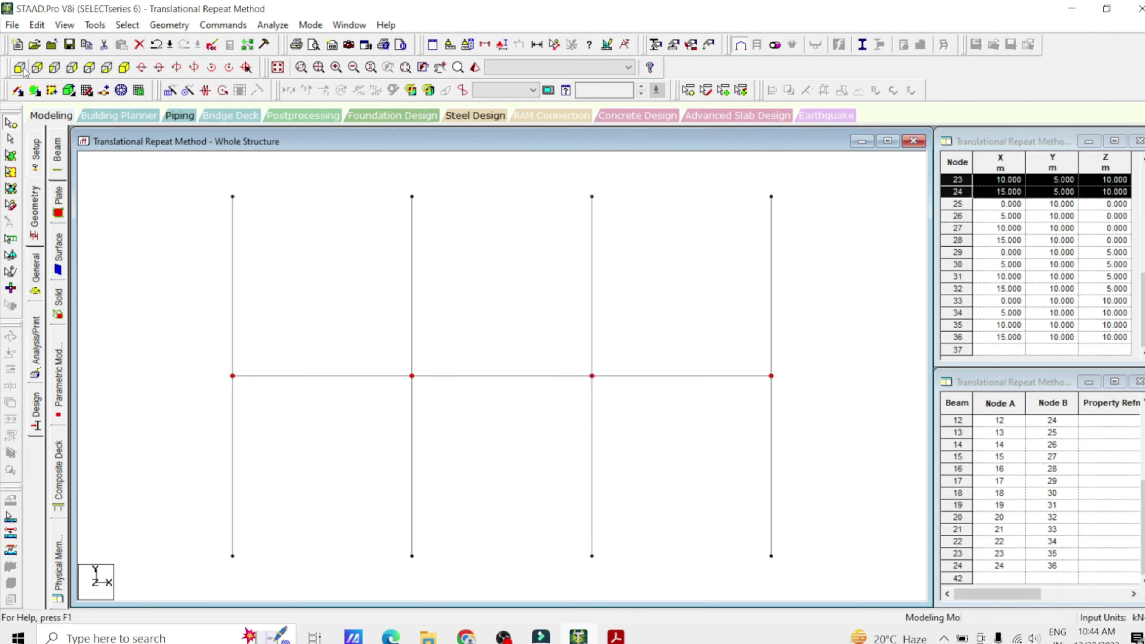
{"action": "left_click", "coordinate": [11, 139]}
{"action": "left_click_drag", "start_coordinate": [216, 356], "coordinate": [790, 401]}
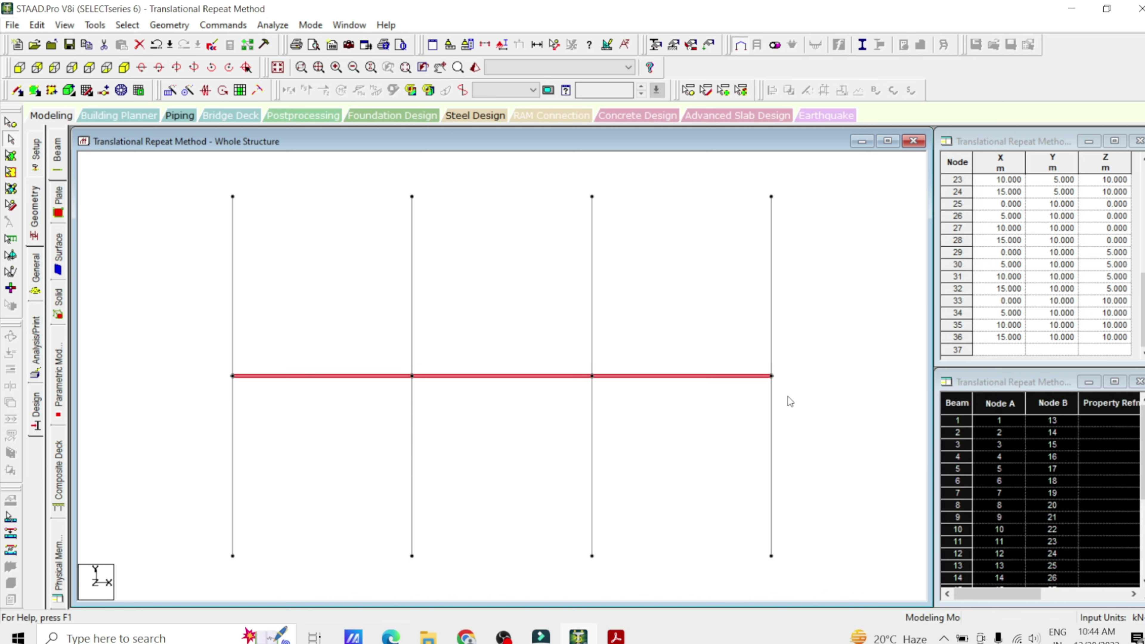
{"action": "left_click", "coordinate": [170, 90]}
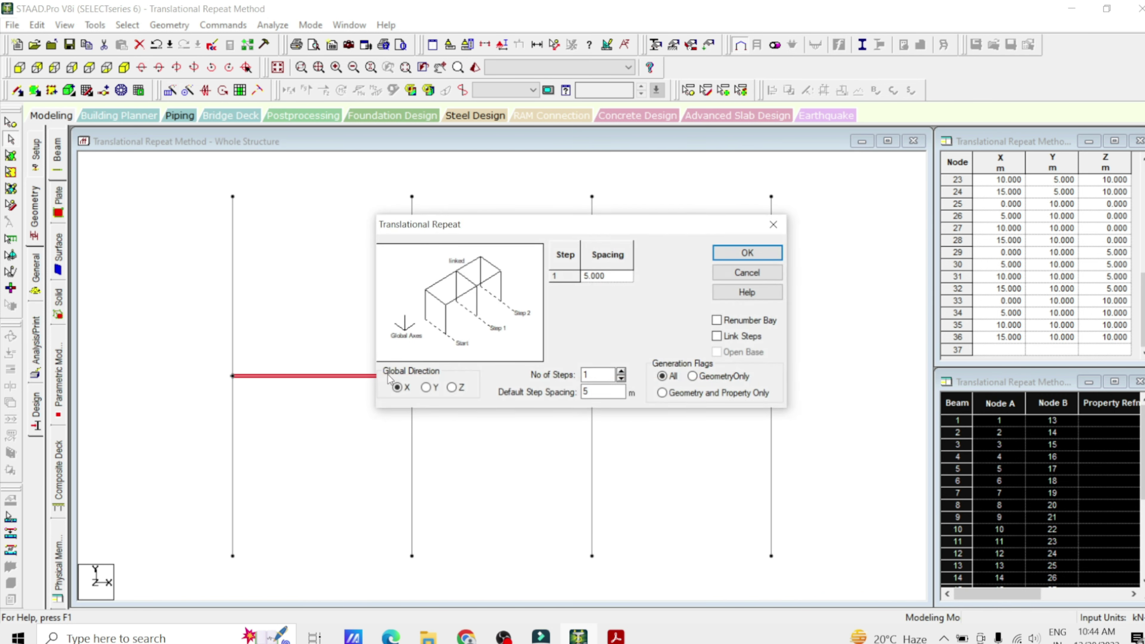
{"action": "left_click", "coordinate": [427, 388]}
{"action": "left_click", "coordinate": [763, 253]}
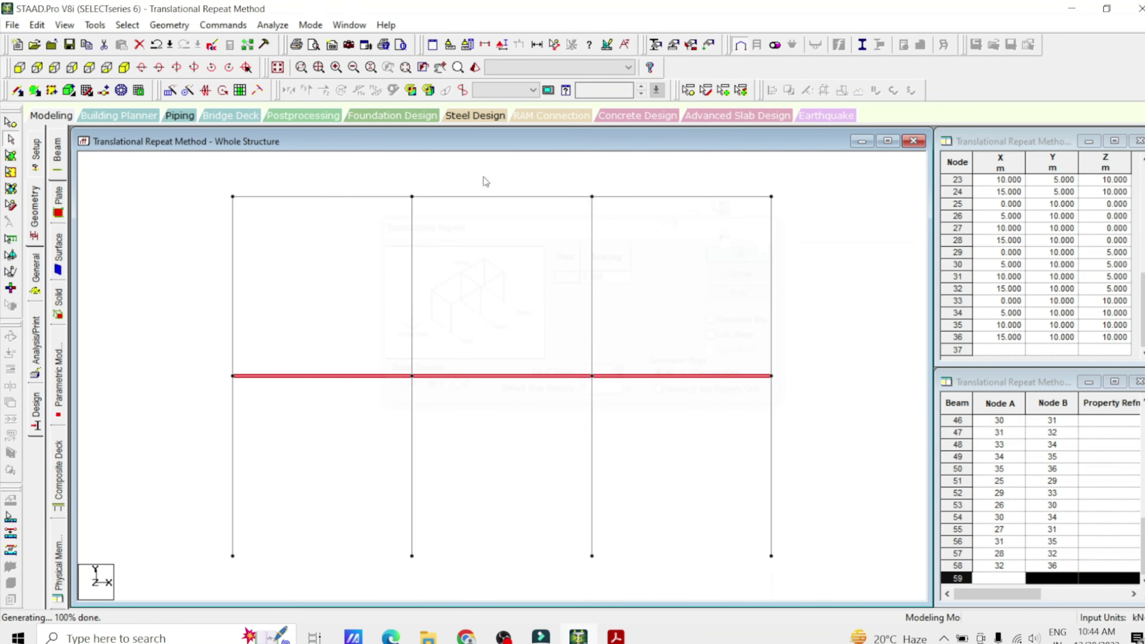
{"action": "left_click", "coordinate": [278, 68]}
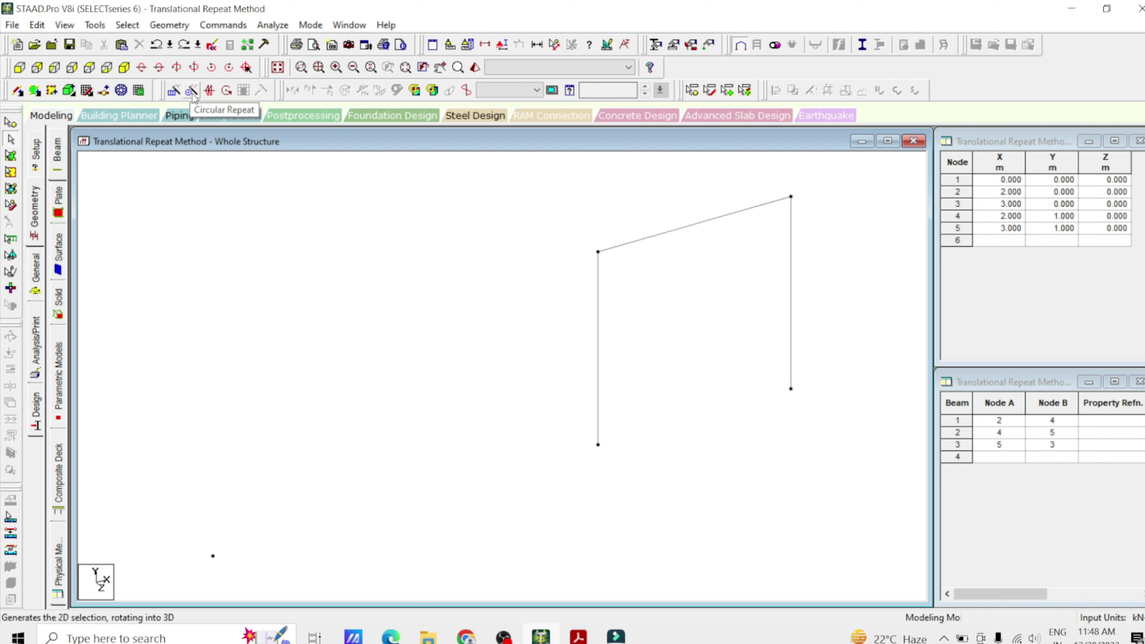
Step: Start a circular repeat and select the three members of the portal frame as its source
{"action": "left_click", "coordinate": [163, 26]}
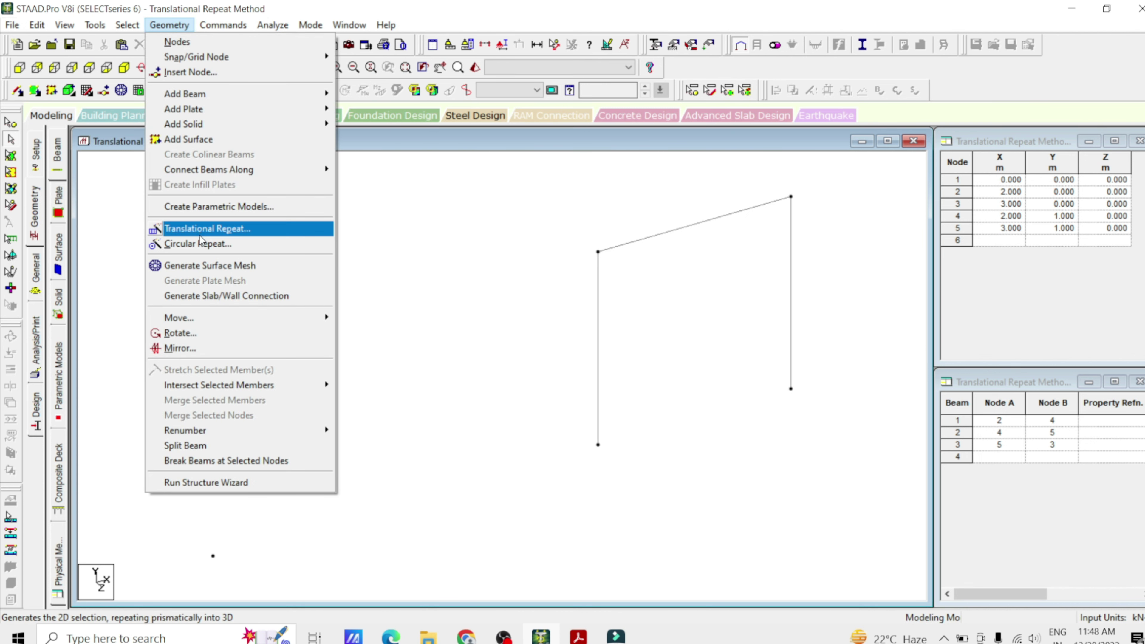
{"action": "left_click", "coordinate": [204, 244]}
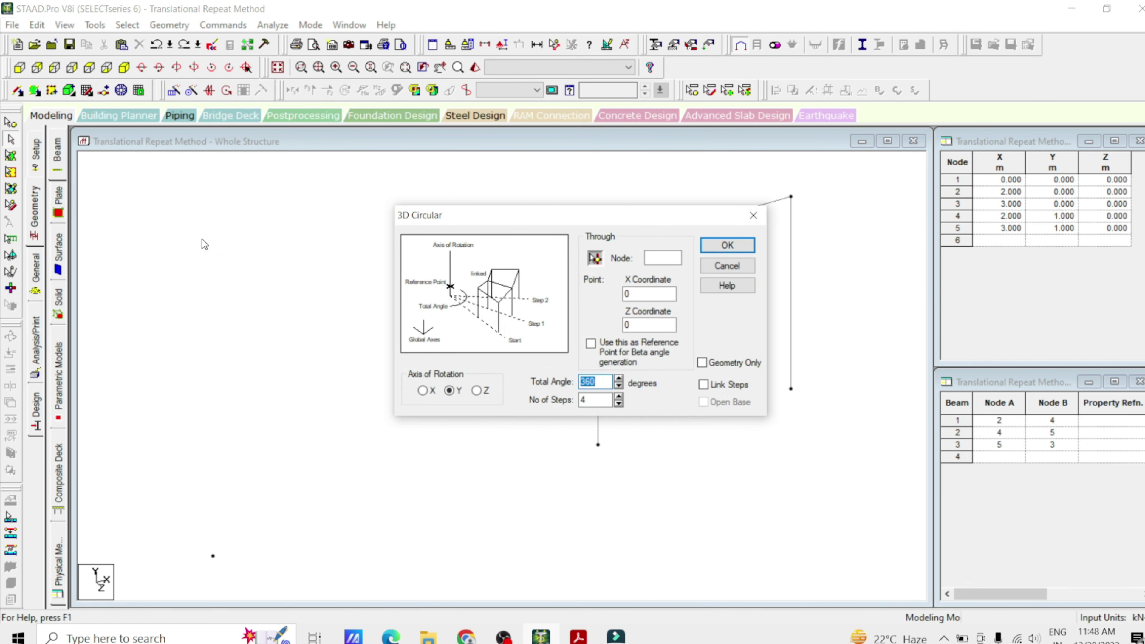
{"action": "left_click_drag", "start_coordinate": [484, 223], "coordinate": [244, 159]}
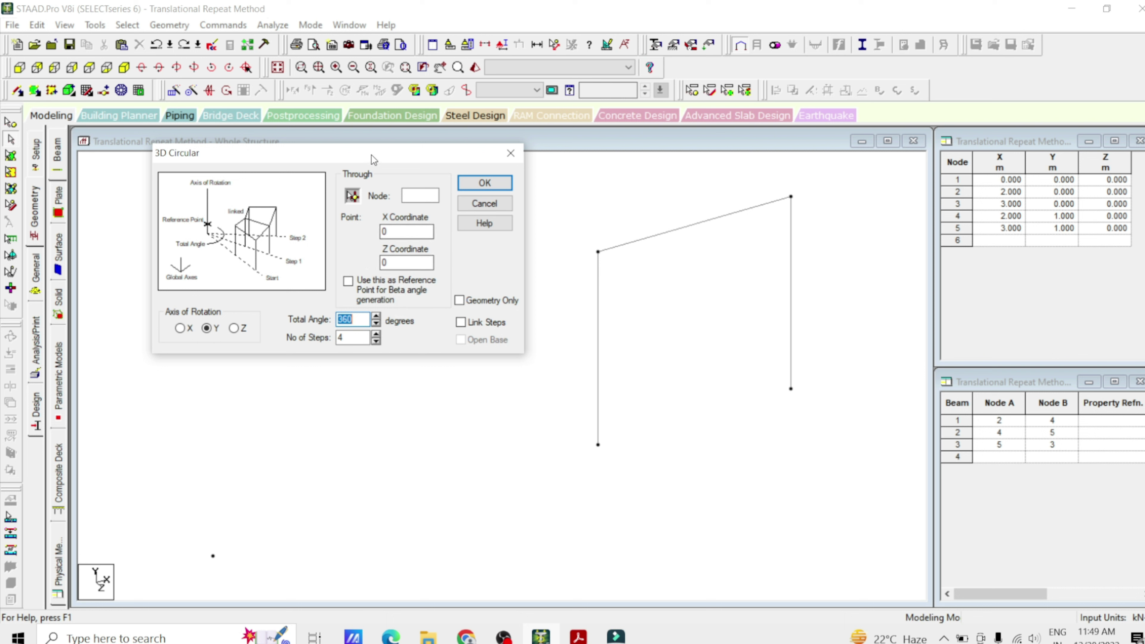
{"action": "left_click_drag", "start_coordinate": [371, 154], "coordinate": [328, 128]}
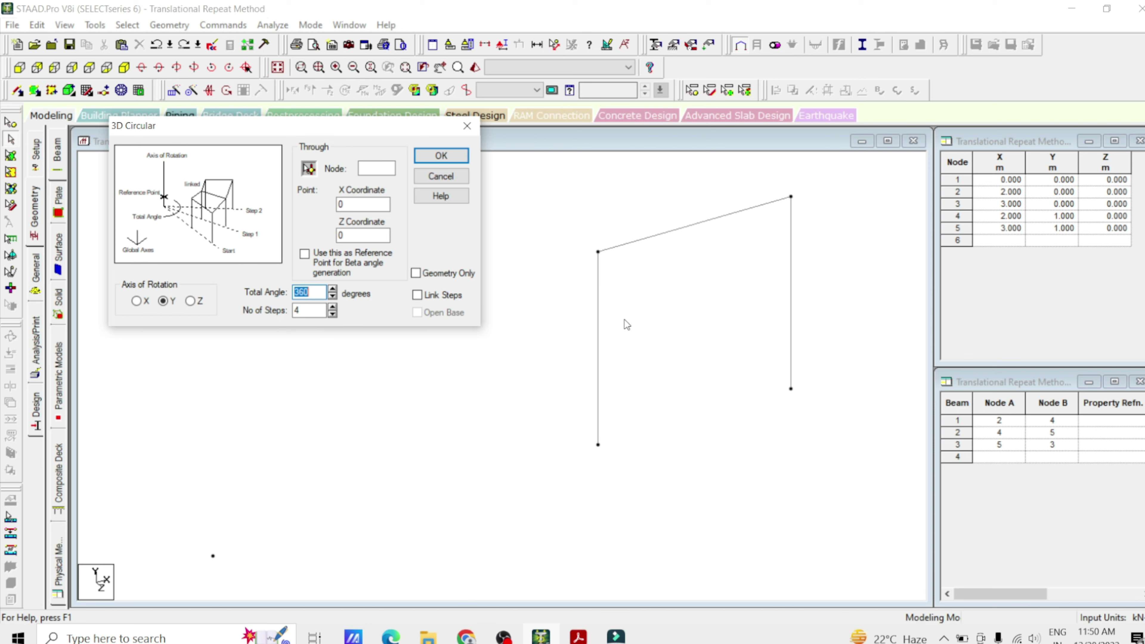
{"action": "left_click_drag", "start_coordinate": [862, 174], "coordinate": [541, 501]}
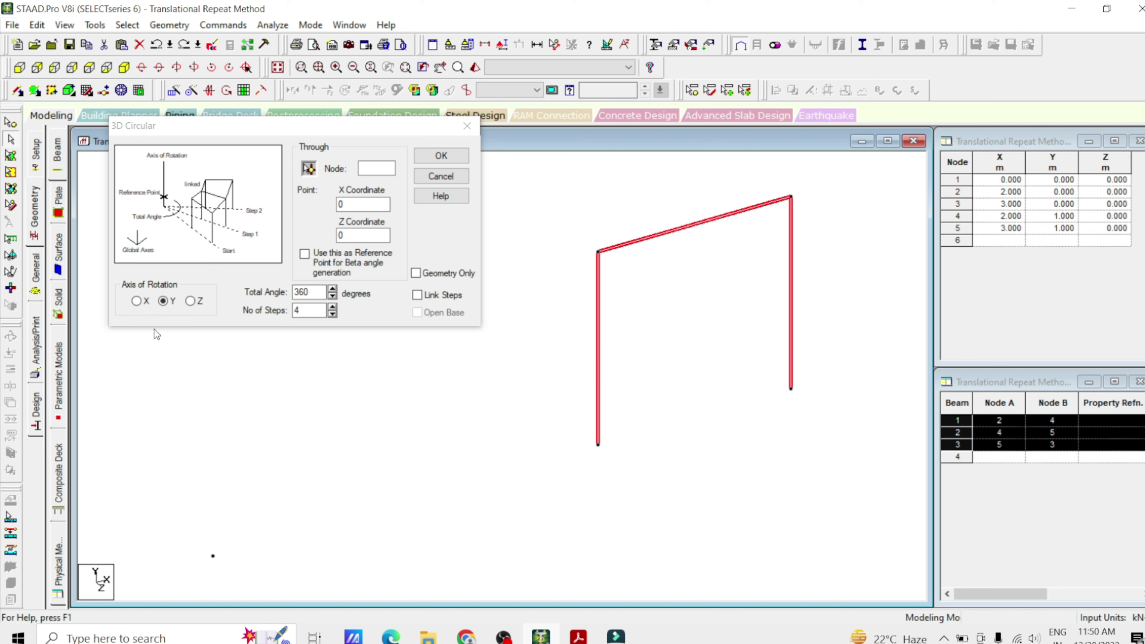
Step: Set the circular repeat's rotation about the Y axis through the isolated origin node and display the node numbers
{"action": "left_click", "coordinate": [163, 306]}
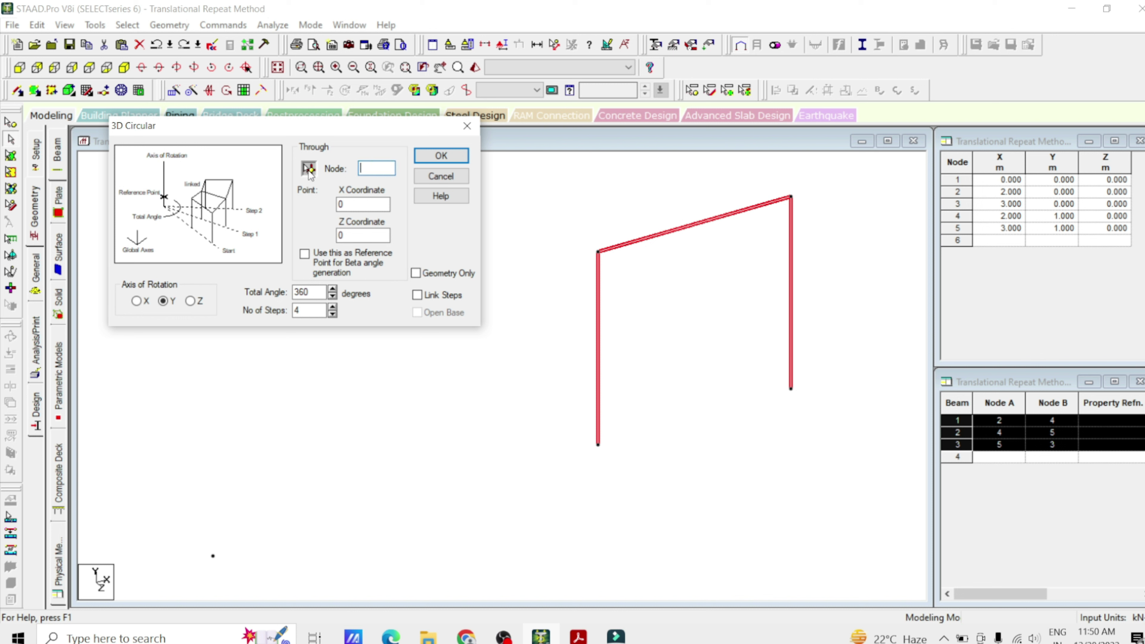
{"action": "left_click", "coordinate": [214, 556]}
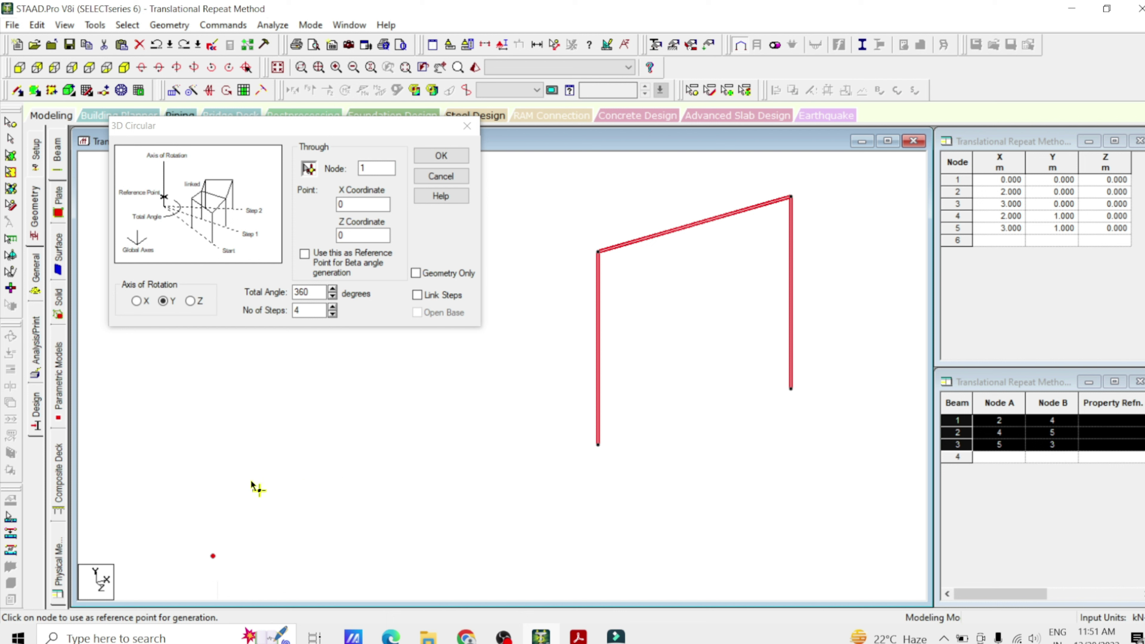
{"action": "key", "text": "shift+n"}
{"action": "left_click", "coordinate": [213, 557]}
Step: Try the 360-degree circular repeat of the portal frame in 8 linked steps, and undo the repeat
{"action": "double_click", "coordinate": [306, 311]}
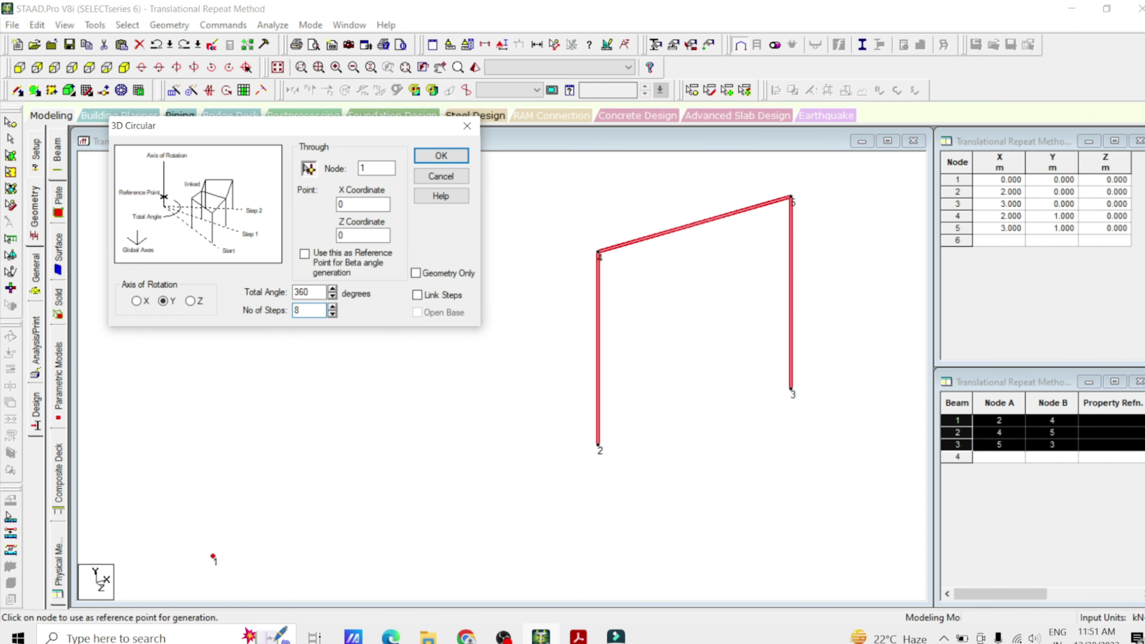
{"action": "left_click", "coordinate": [423, 296]}
{"action": "left_click", "coordinate": [441, 156]}
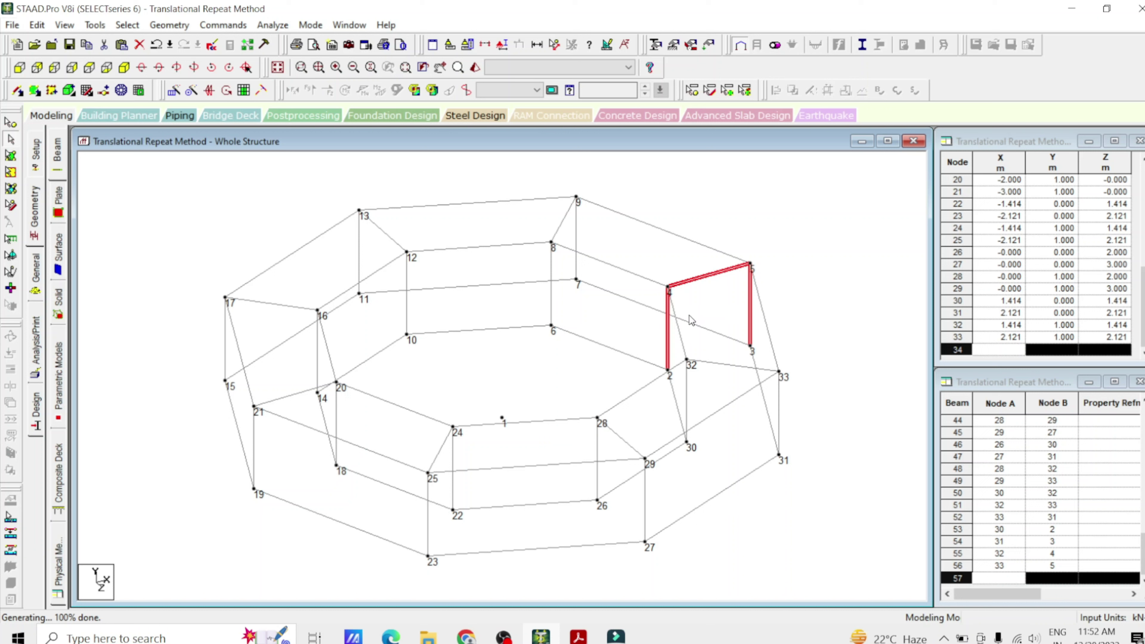
{"action": "left_click", "coordinate": [504, 420]}
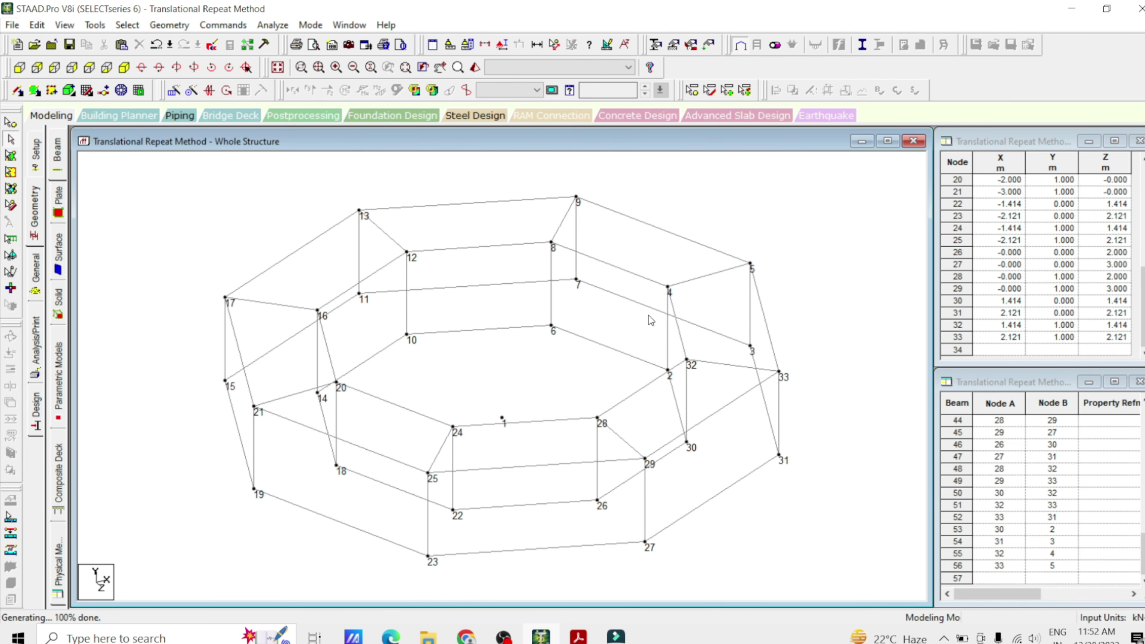
{"action": "key", "text": "ctrl+z"}
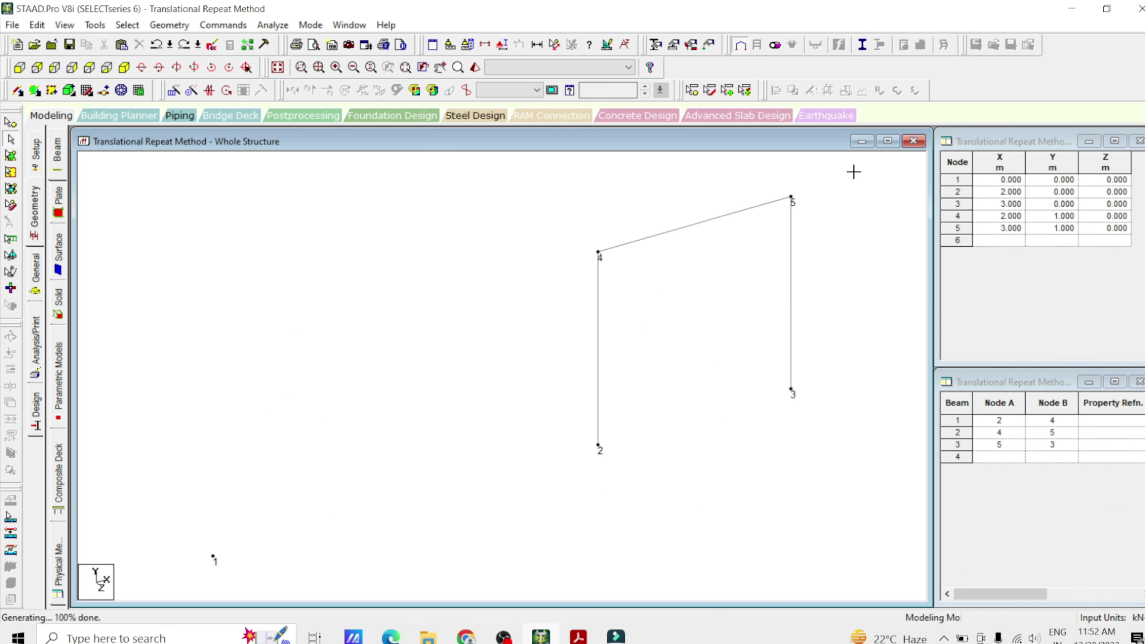
Step: Select the three portal frame members and start a circular repeat about the Y axis through node 1
{"action": "left_click_drag", "start_coordinate": [855, 173], "coordinate": [534, 496]}
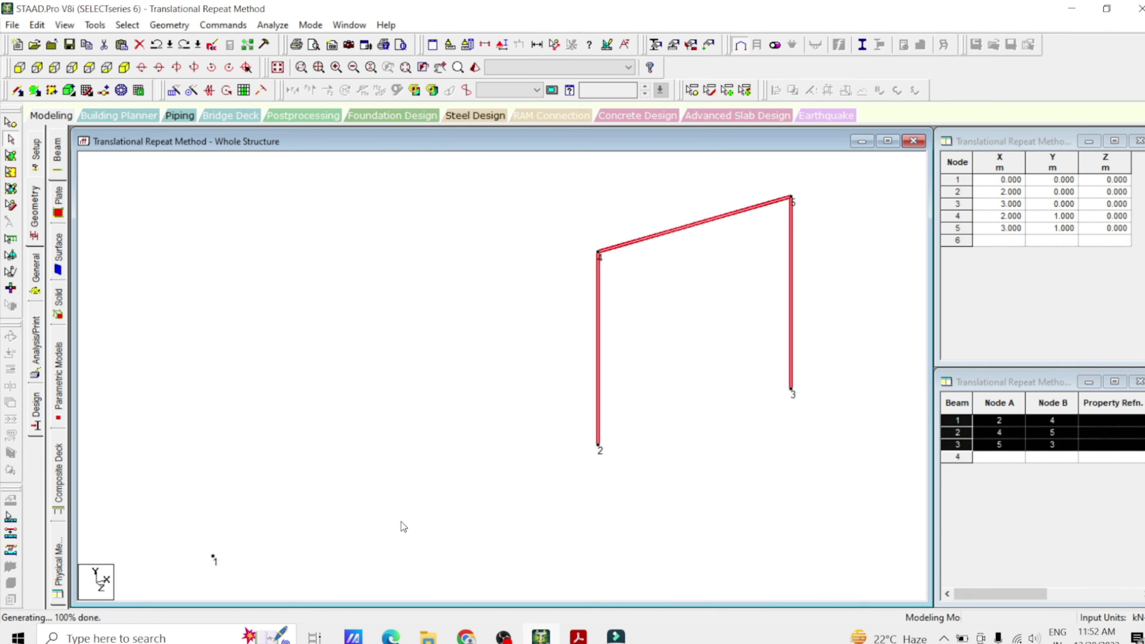
{"action": "left_click", "coordinate": [190, 97]}
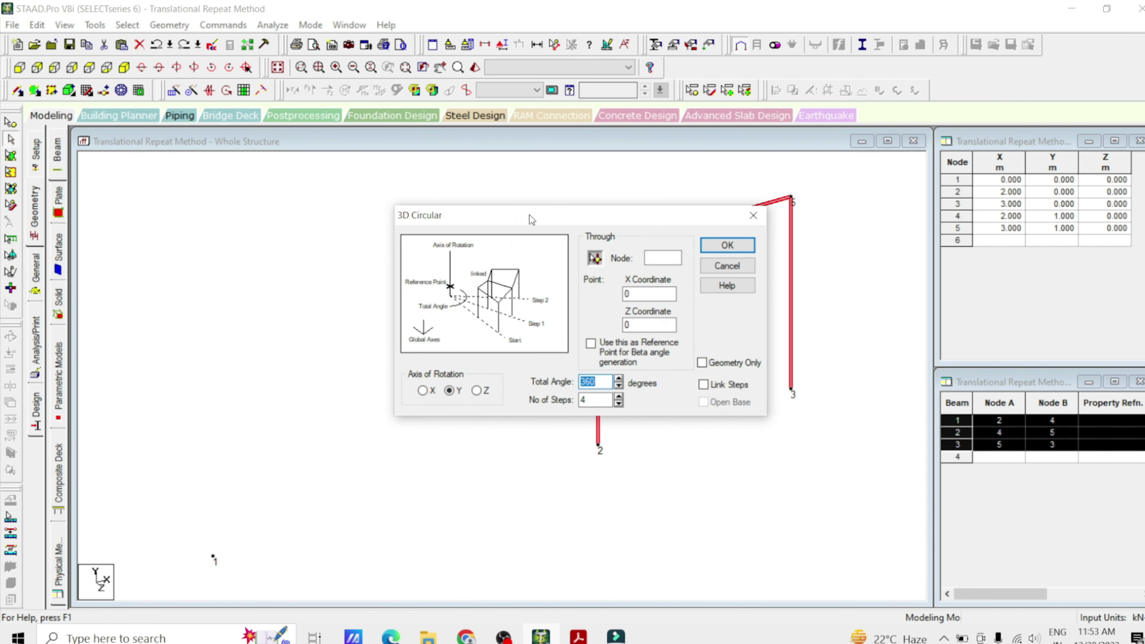
{"action": "left_click_drag", "start_coordinate": [529, 215], "coordinate": [290, 153]}
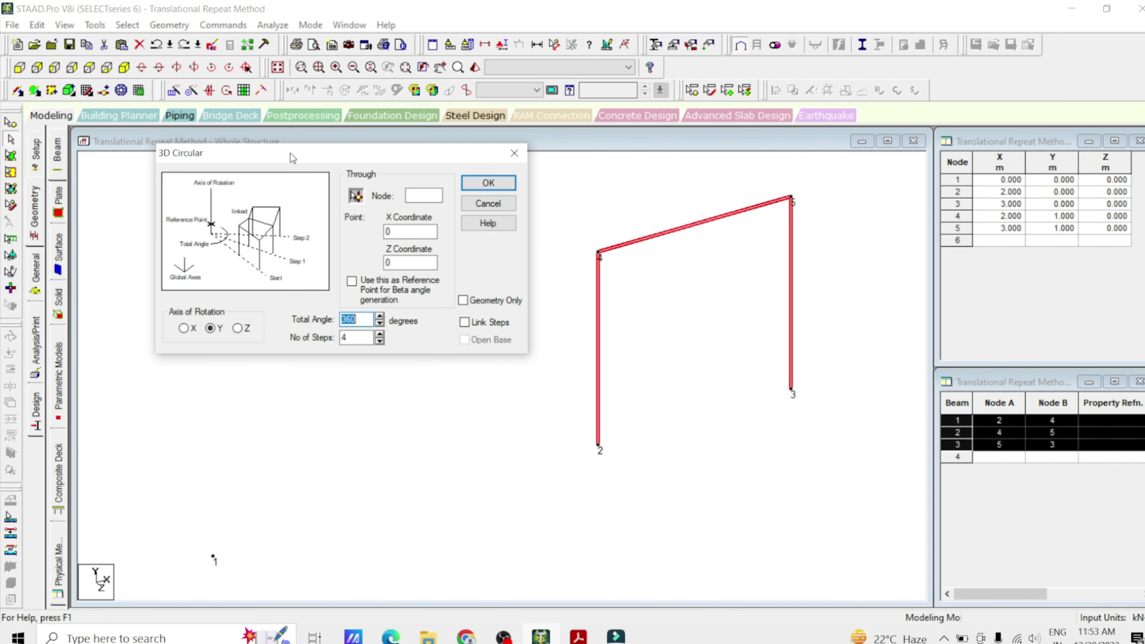
{"action": "left_click", "coordinate": [413, 195]}
Step: Generate the circular repeat of the portal frame over 360 degrees in 7 steps, with linked steps and an open base
{"action": "double_click", "coordinate": [364, 338]}
{"action": "type", "text": "7"}
{"action": "left_click", "coordinate": [473, 323]}
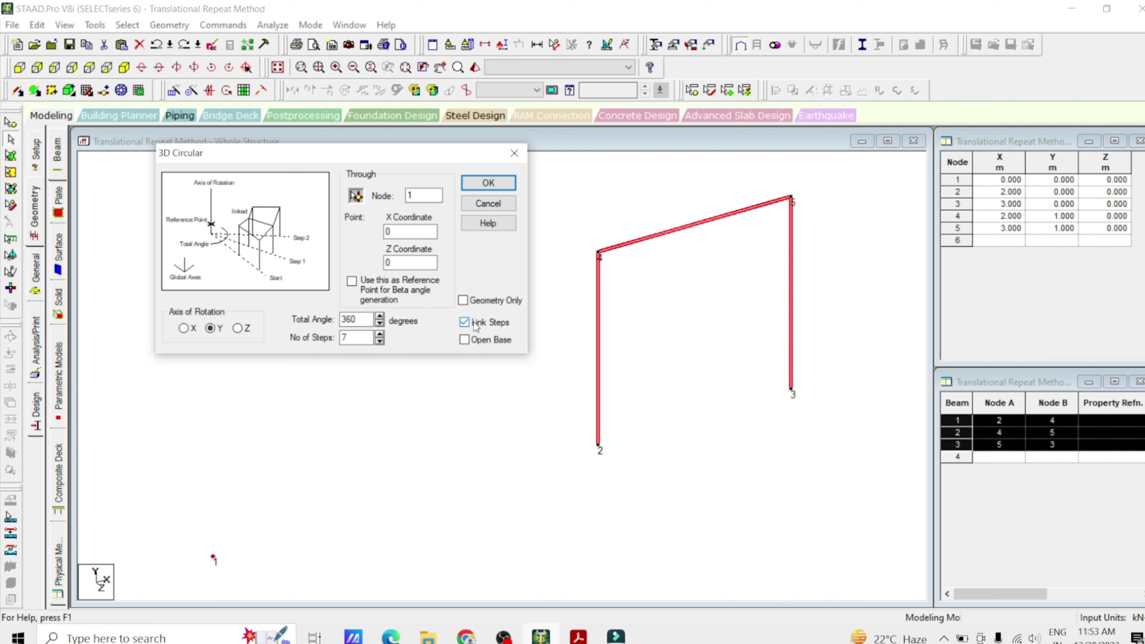
{"action": "left_click", "coordinate": [471, 341]}
{"action": "left_click", "coordinate": [483, 184]}
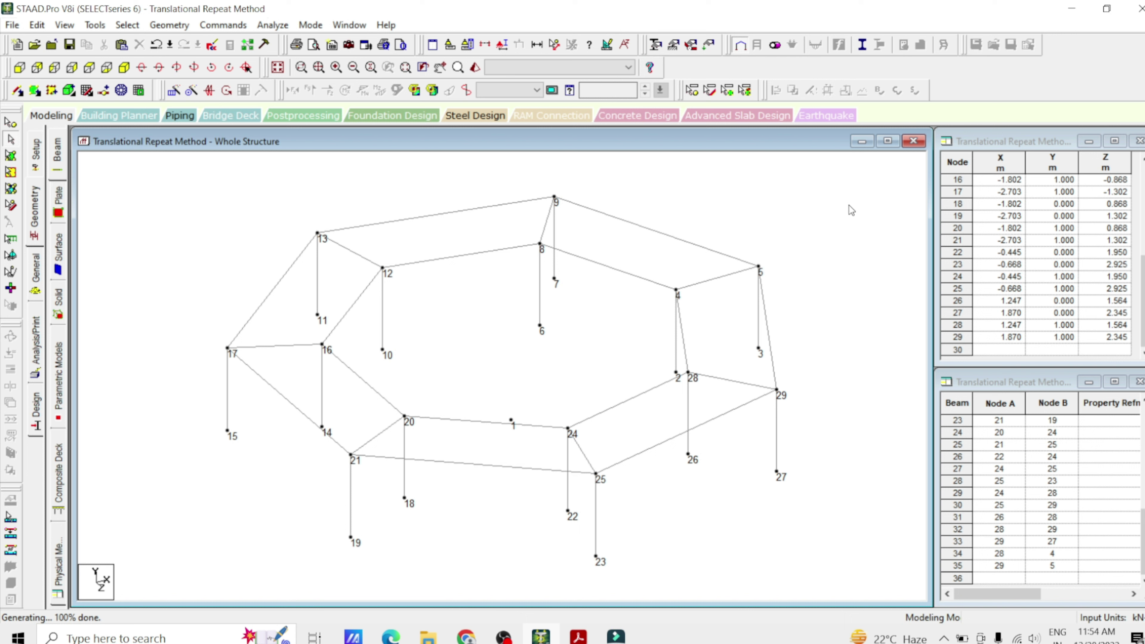
Step: Delete all beams of the circular frame together with the nodes left unattached
{"action": "left_click_drag", "start_coordinate": [862, 184], "coordinate": [200, 560]}
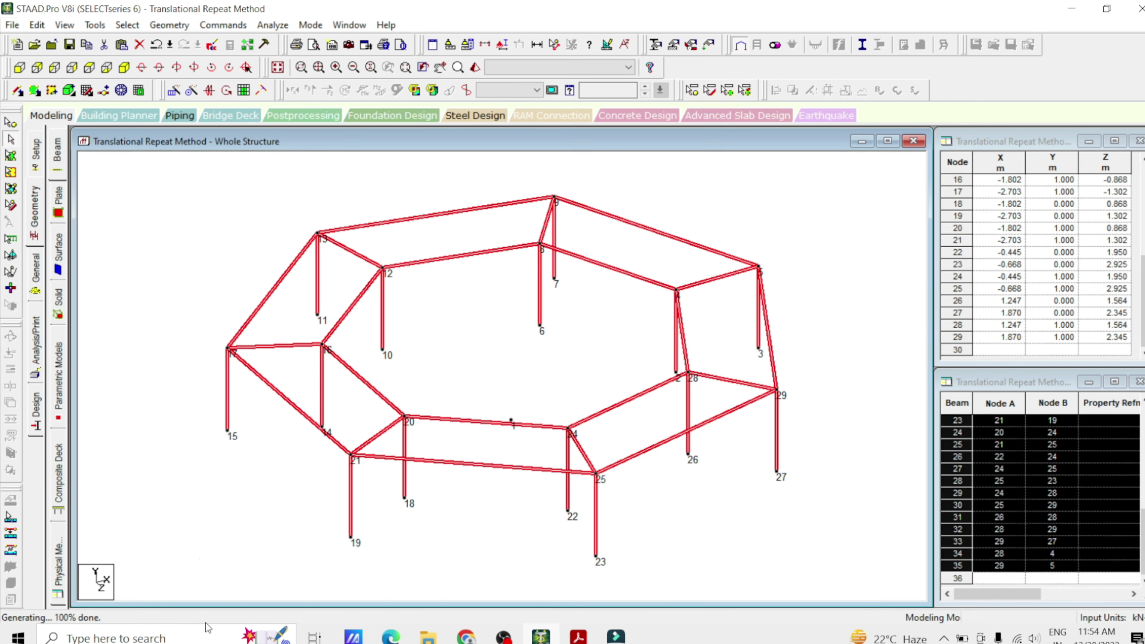
{"action": "key", "text": "Delete"}
{"action": "key", "text": "Return"}
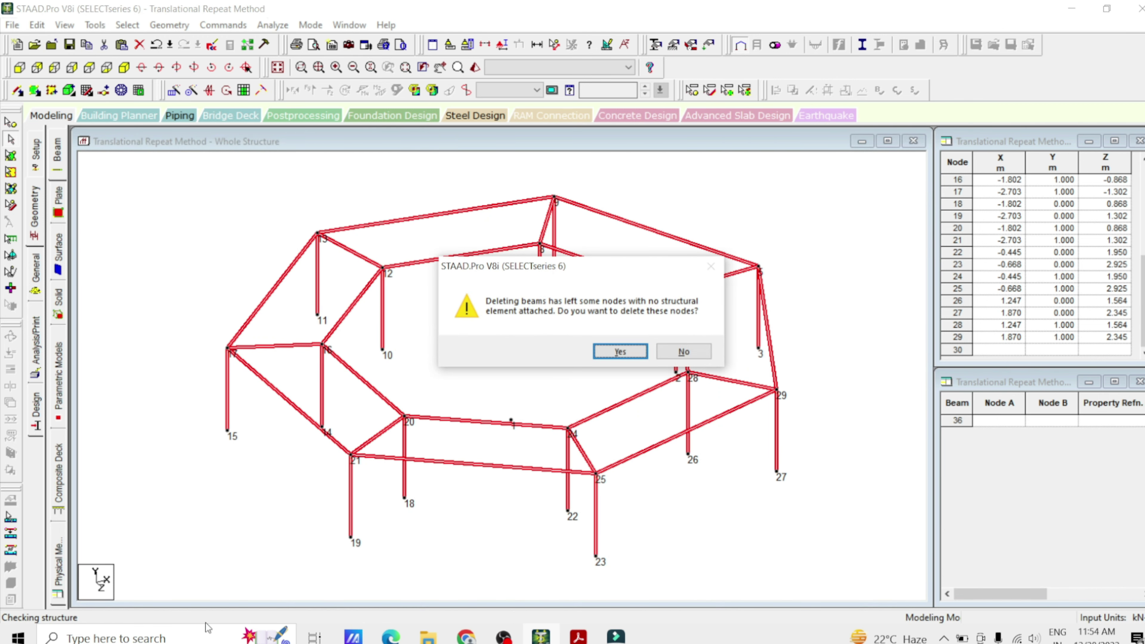
{"action": "key", "text": "Return"}
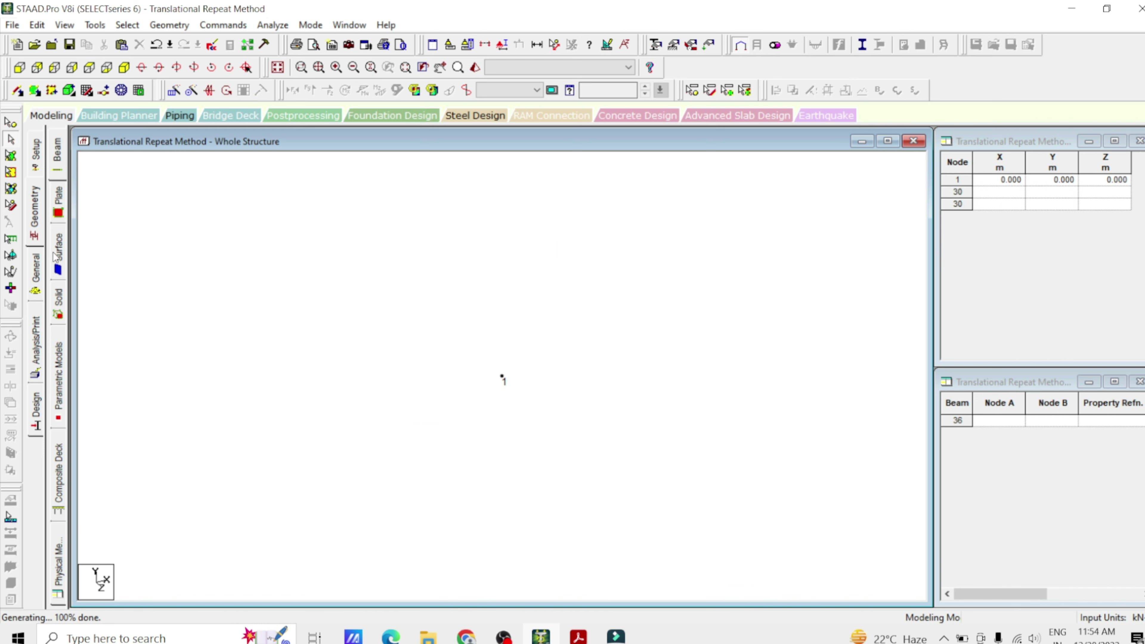
Step: Draw four connected beams on the X-Y snap grid through (5,0), (5,4), (4,5), (4,7) and (6,8), and close the grid
{"action": "left_click", "coordinate": [87, 90]}
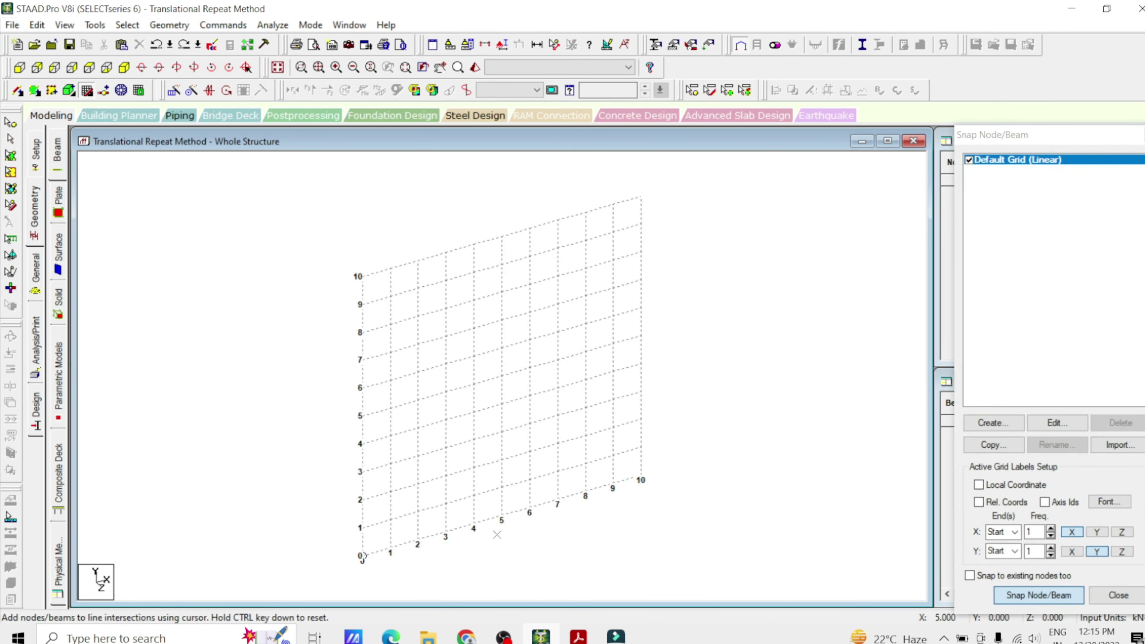
{"action": "left_click", "coordinate": [501, 515]}
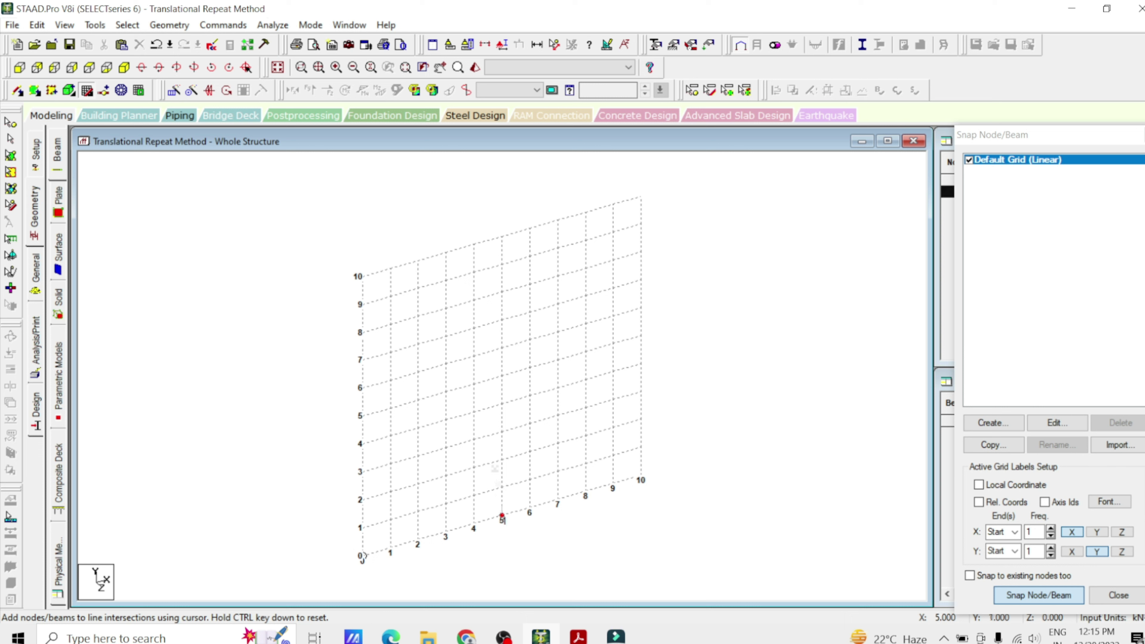
{"action": "left_click", "coordinate": [502, 404]}
{"action": "left_click", "coordinate": [474, 384]}
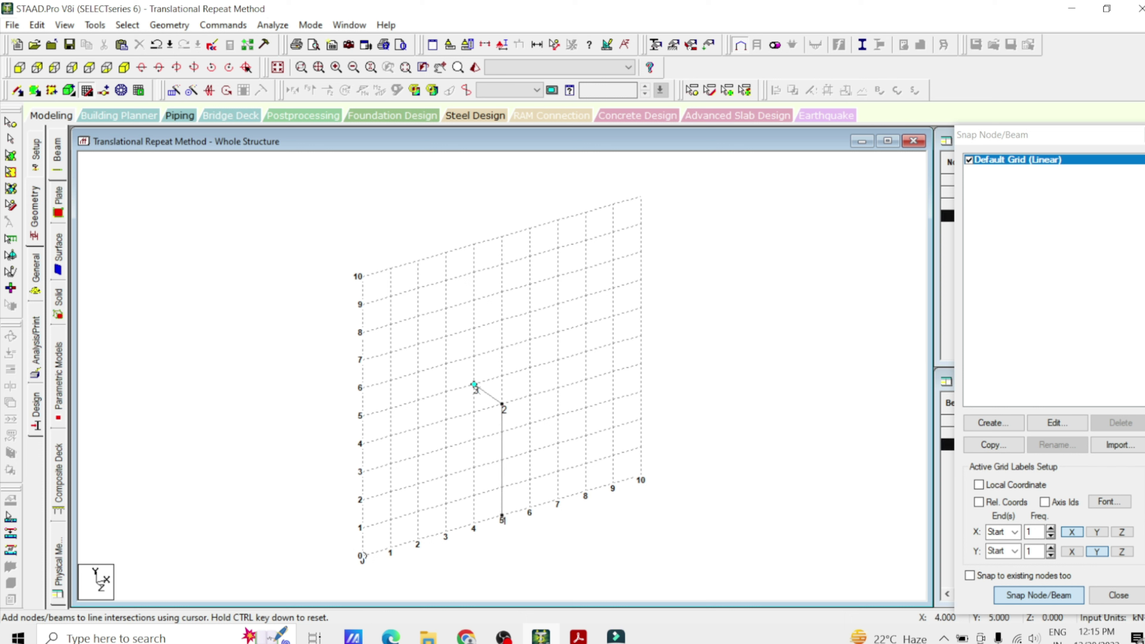
{"action": "left_click", "coordinate": [473, 328]}
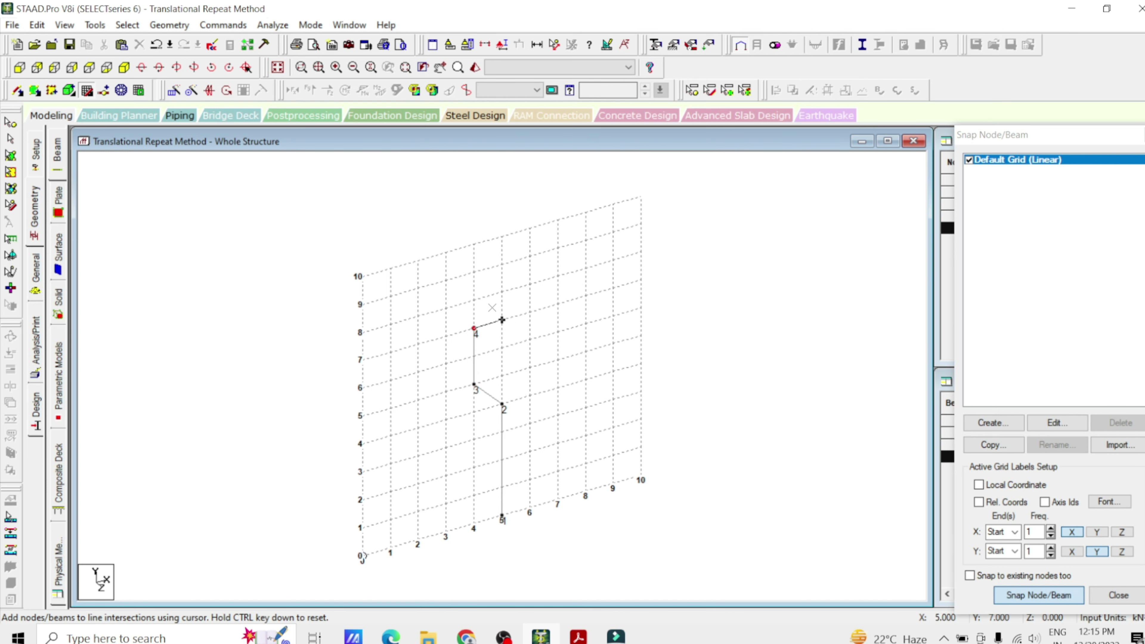
{"action": "left_click", "coordinate": [529, 284]}
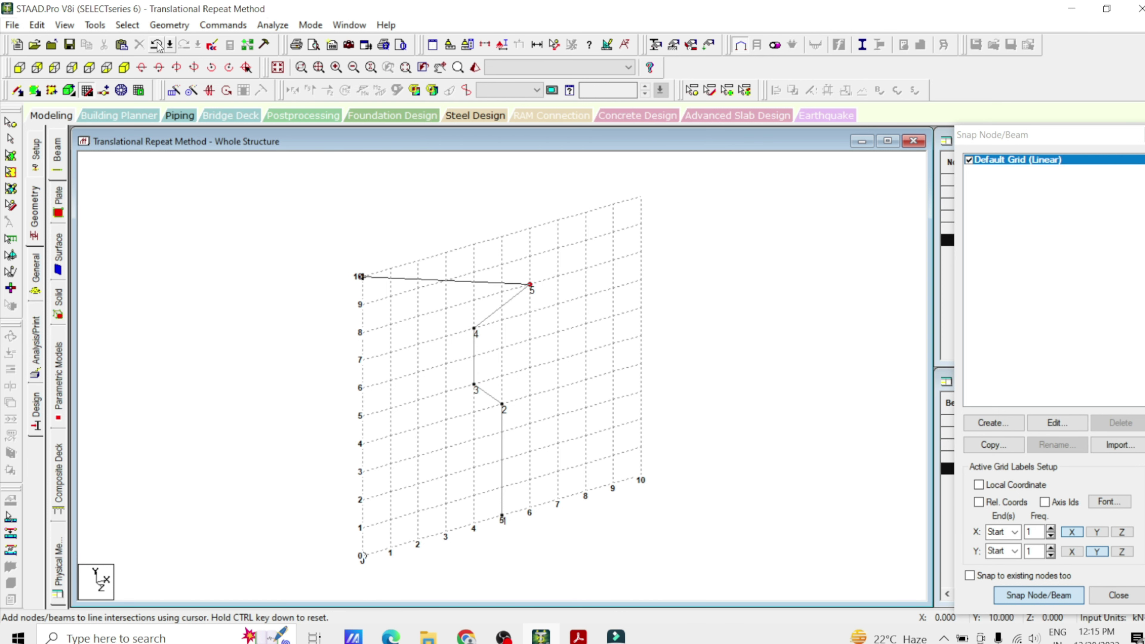
{"action": "left_click", "coordinate": [93, 90]}
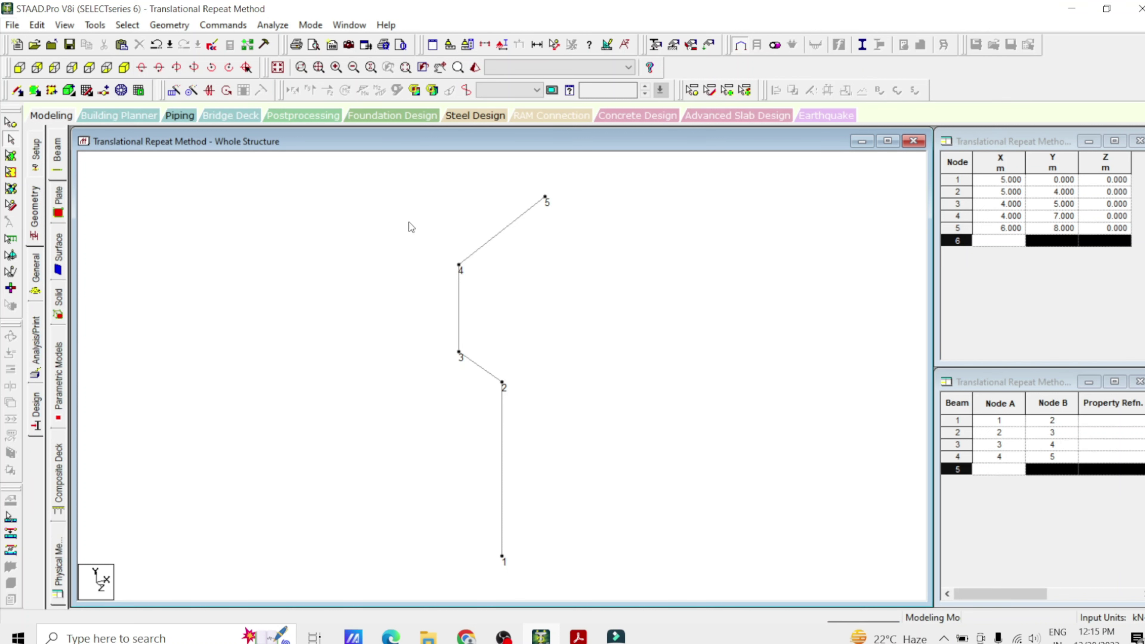
Step: Select the four beams of the tower profile and start a circular repeat about the Y axis through node 5
{"action": "mouse_move", "coordinate": [651, 171]}
{"action": "left_mouse_down"}
{"action": "mouse_move", "coordinate": [434, 403]}
{"action": "mouse_move", "coordinate": [388, 597]}
{"action": "left_mouse_up"}
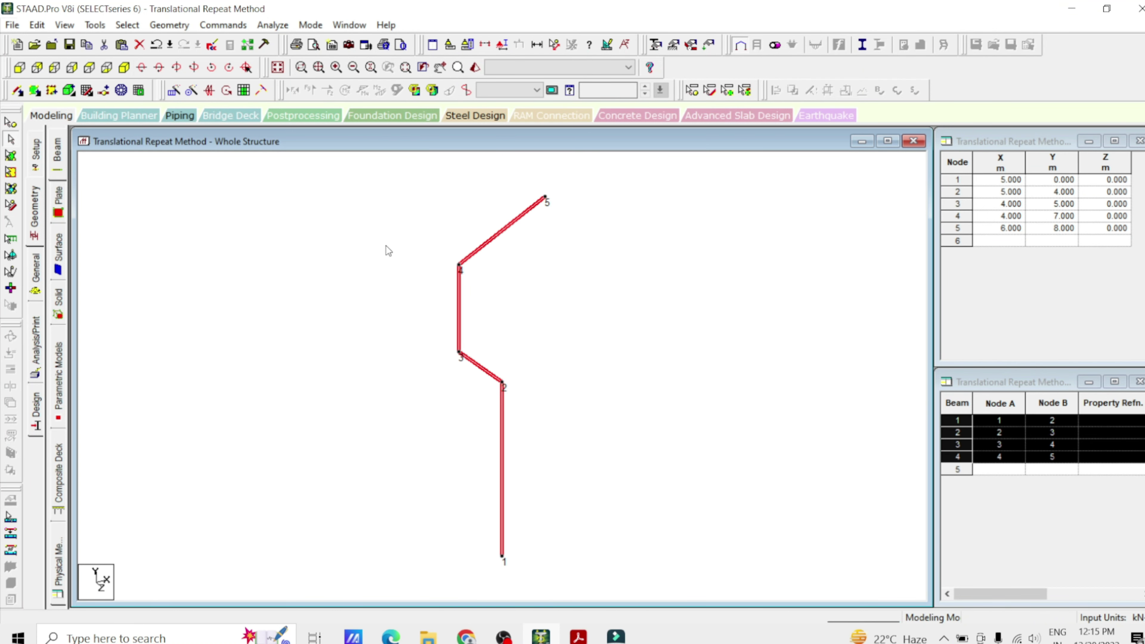
{"action": "left_click", "coordinate": [190, 92]}
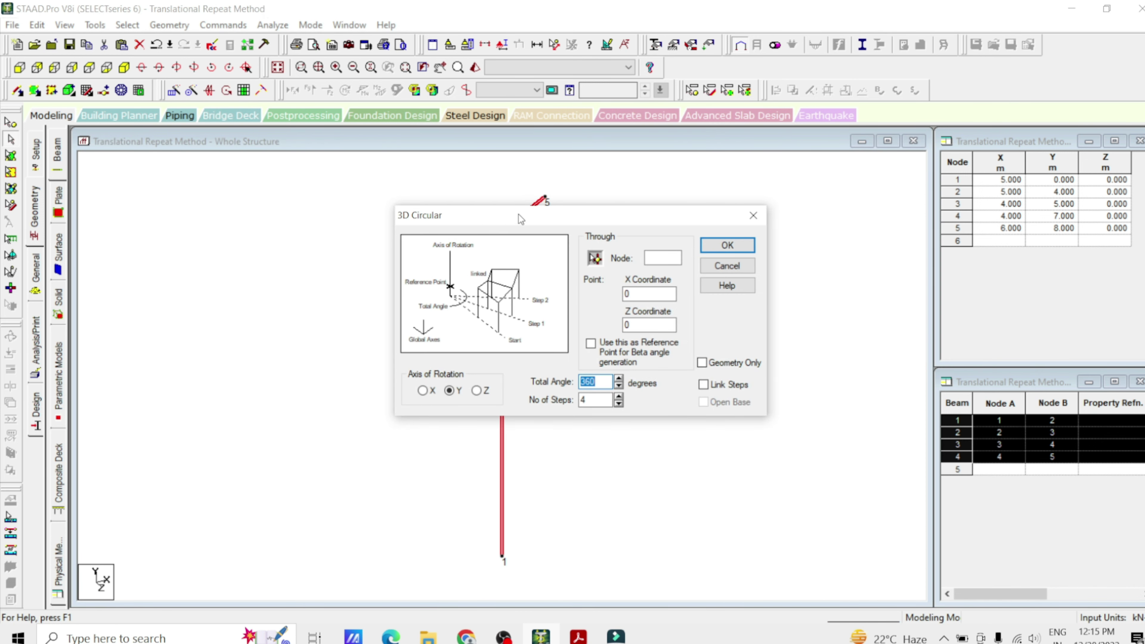
{"action": "left_click_drag", "start_coordinate": [518, 214], "coordinate": [838, 139]}
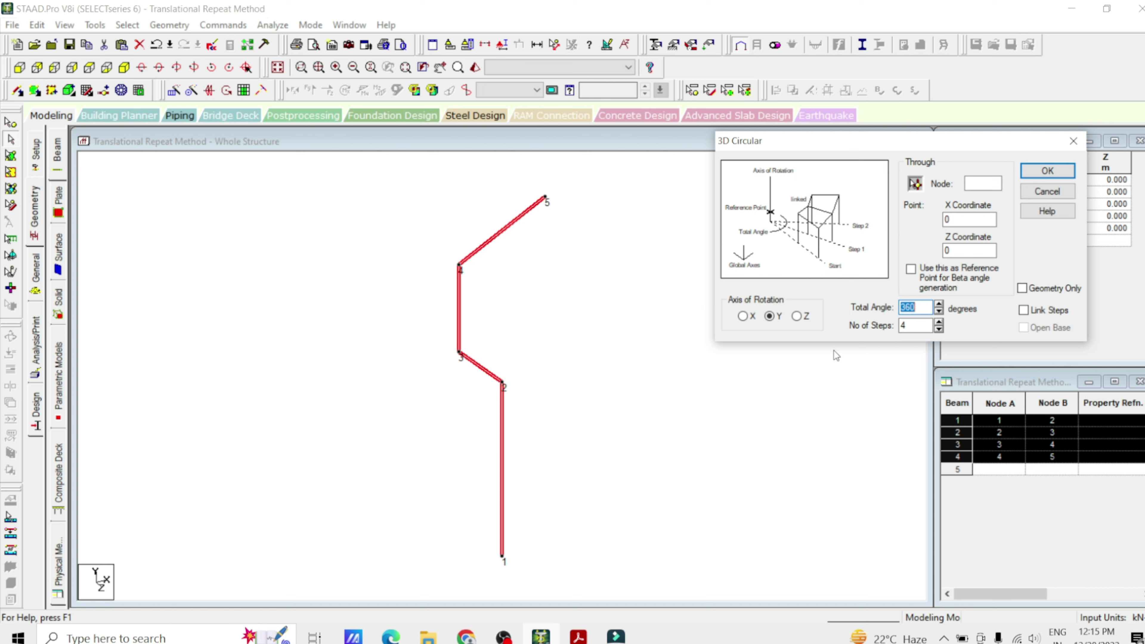
{"action": "left_click", "coordinate": [916, 185]}
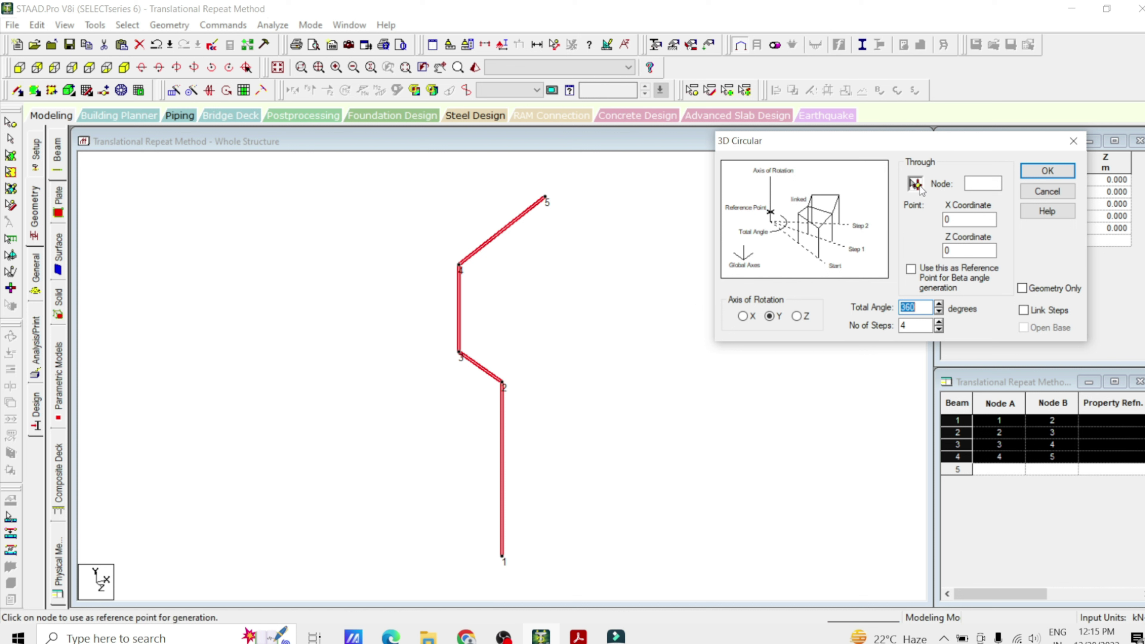
{"action": "left_click", "coordinate": [547, 199]}
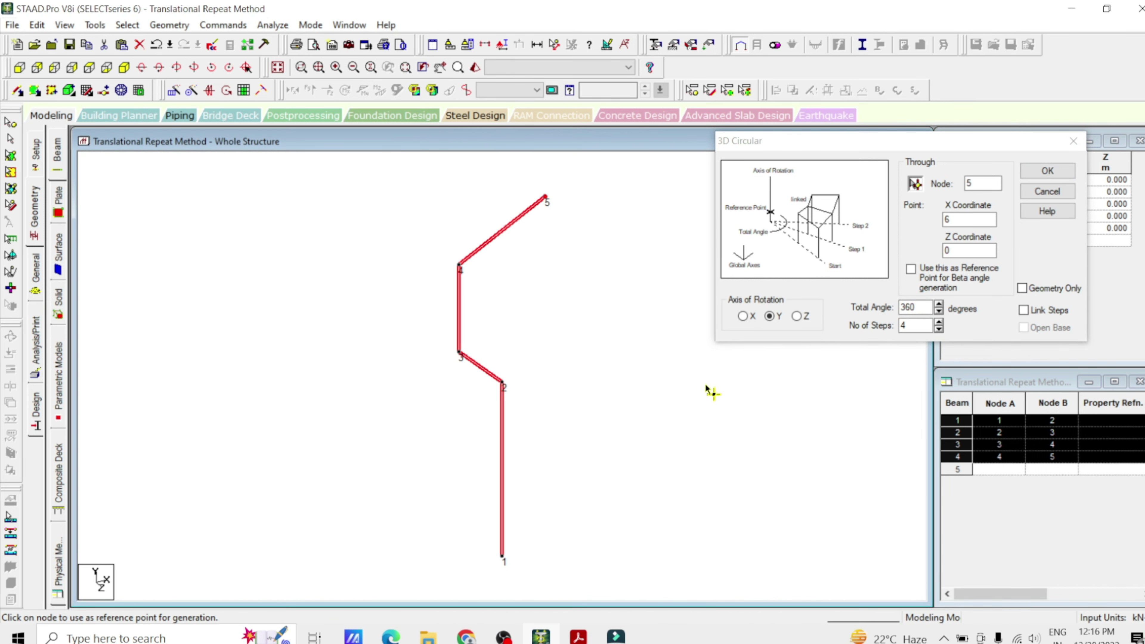
Step: Generate the 360-degree circular repeat of the tower profile in 6 linked steps
{"action": "left_click", "coordinate": [932, 325]}
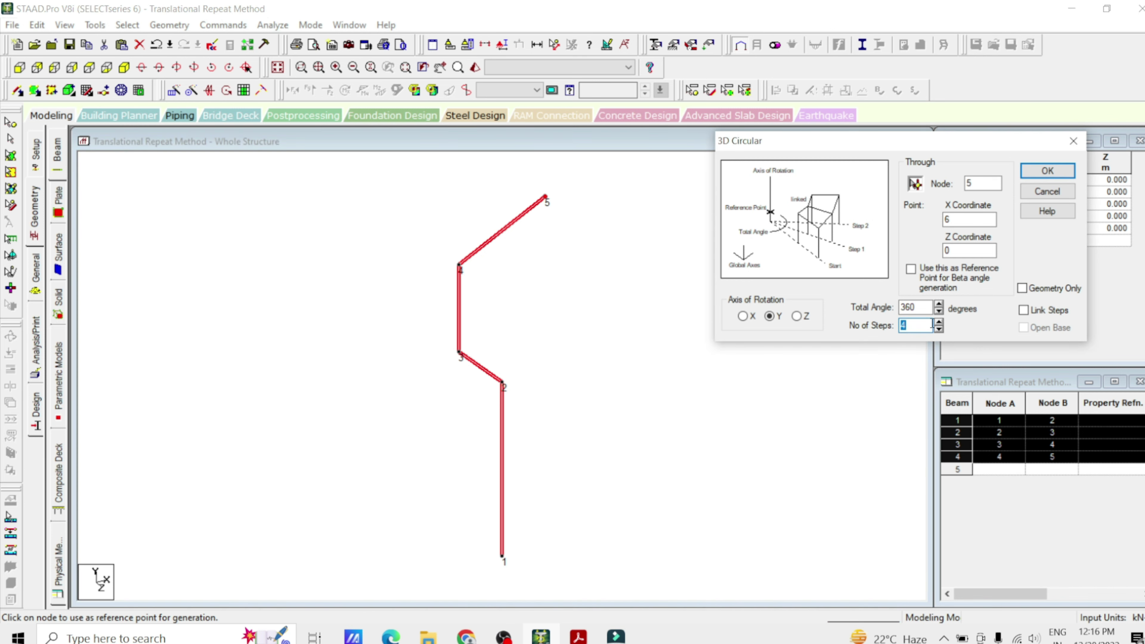
{"action": "type", "text": "1"}
{"action": "key", "text": "BackSpace"}
{"action": "type", "text": "6"}
{"action": "left_click", "coordinate": [1024, 311]}
{"action": "left_click", "coordinate": [1040, 173]}
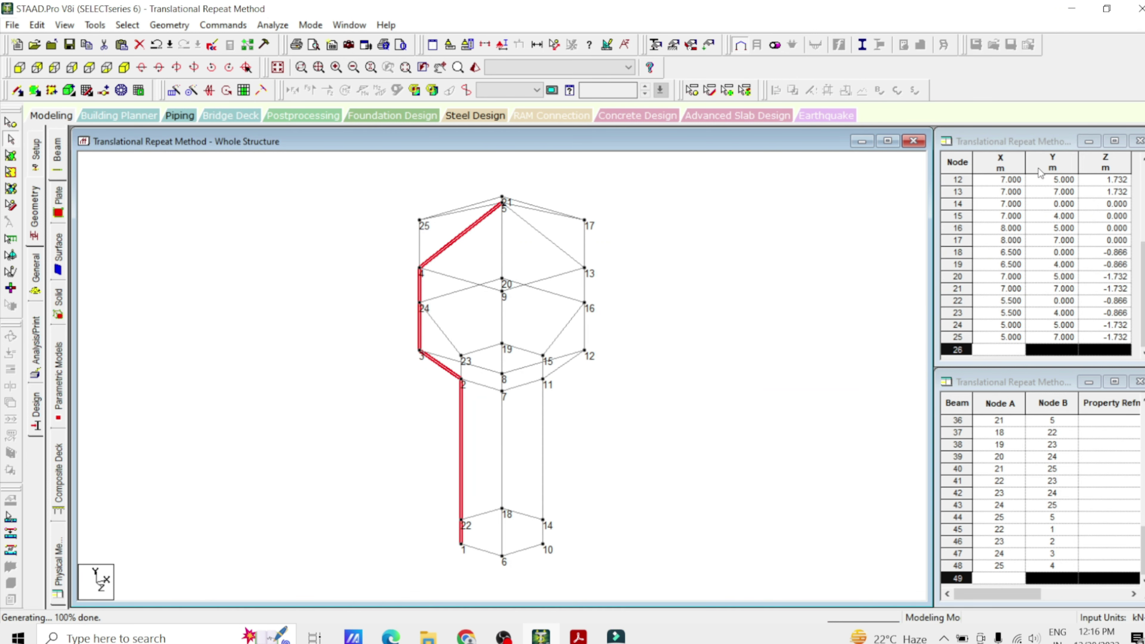
Step: Clear the selection and examine the tower structure from different sides in a 3D rendered view
{"action": "left_click", "coordinate": [703, 301]}
{"action": "left_click", "coordinate": [479, 69]}
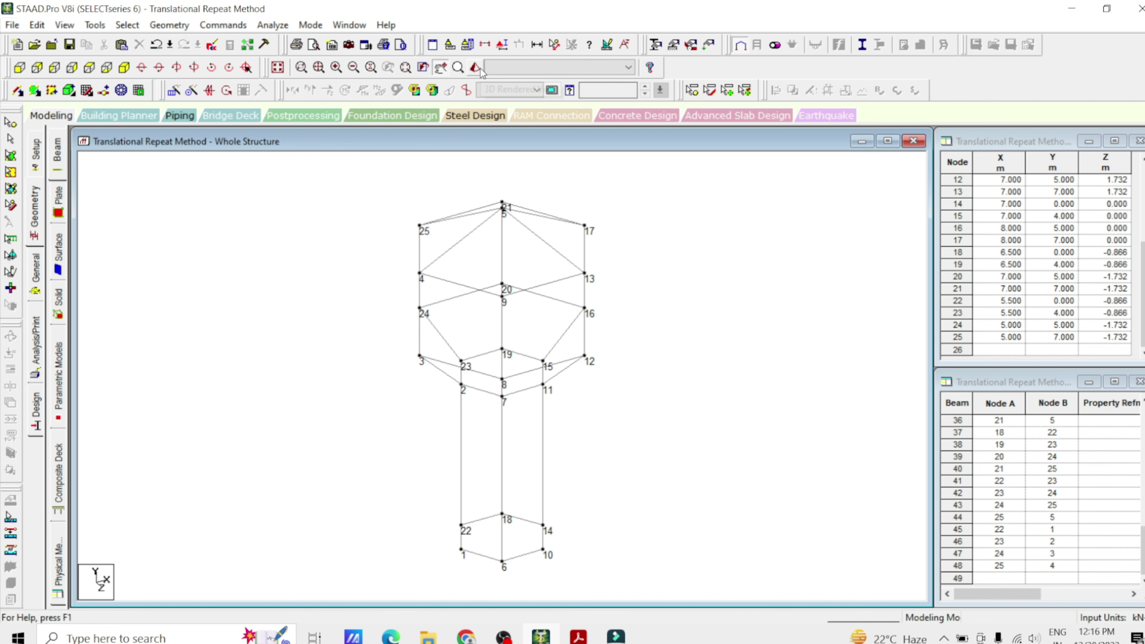
{"action": "left_click_drag", "start_coordinate": [604, 269], "coordinate": [501, 242]}
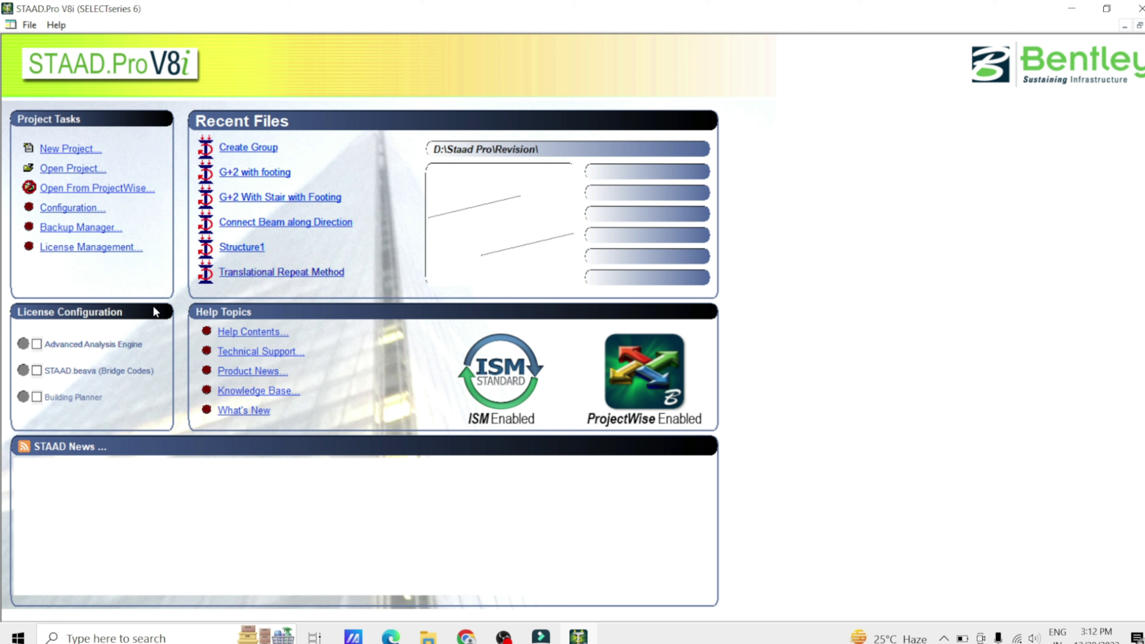
Step: Create a new Space model named Run Structure Wizard with the Add Beam starting option, and close the snap grid
{"action": "left_click", "coordinate": [58, 150]}
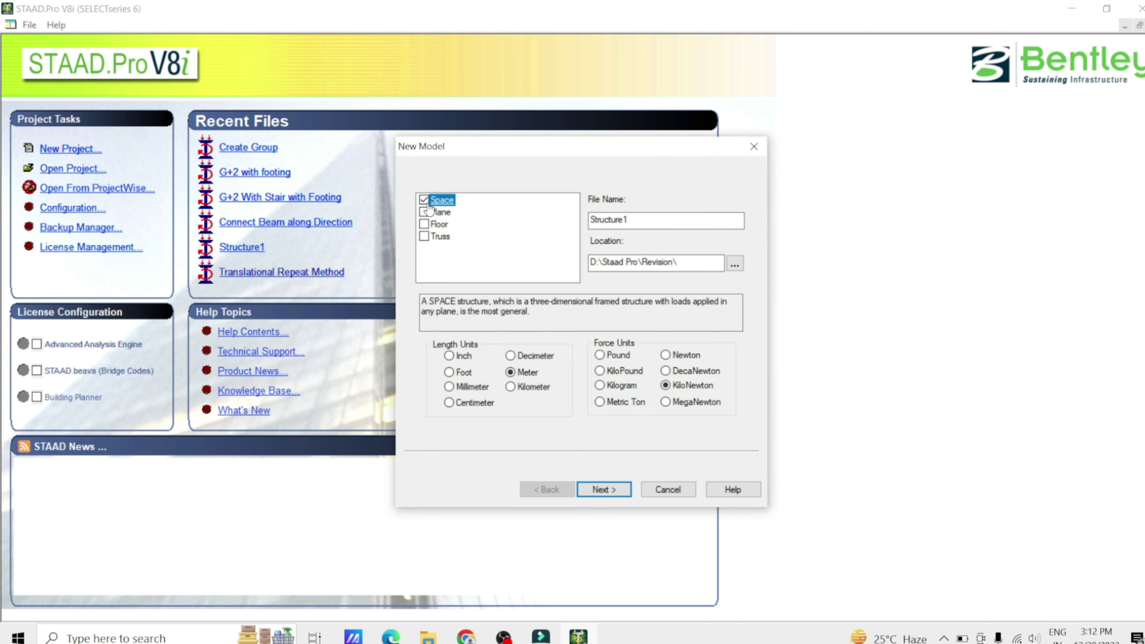
{"action": "double_click", "coordinate": [663, 221]}
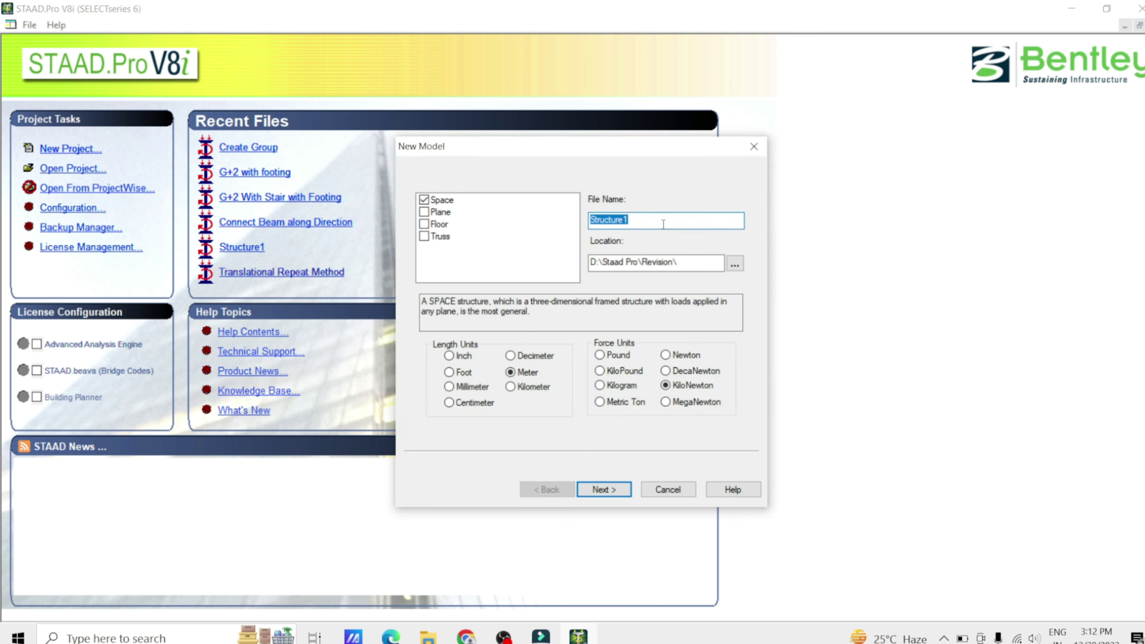
{"action": "type", "text": "Run Structure Wizard"}
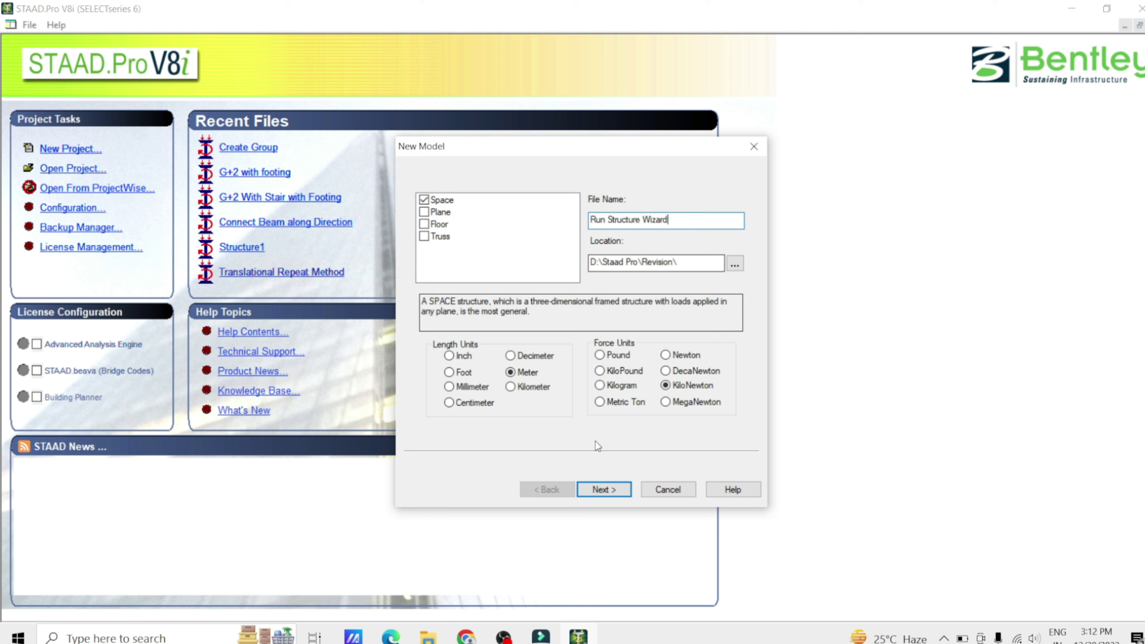
{"action": "left_click", "coordinate": [597, 489]}
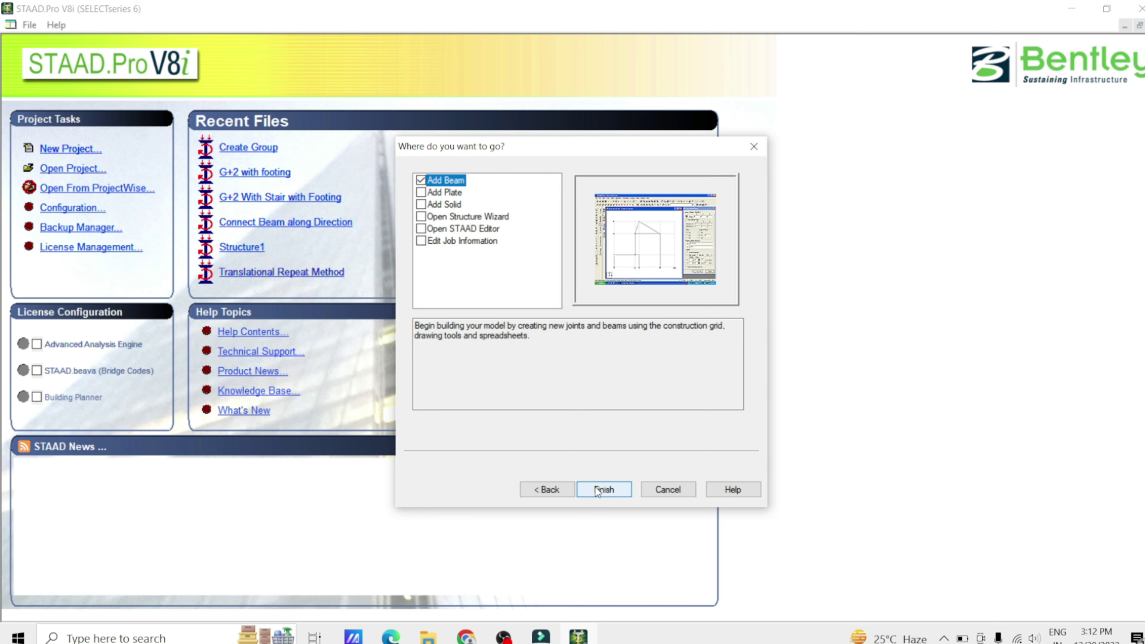
{"action": "left_click", "coordinate": [596, 488]}
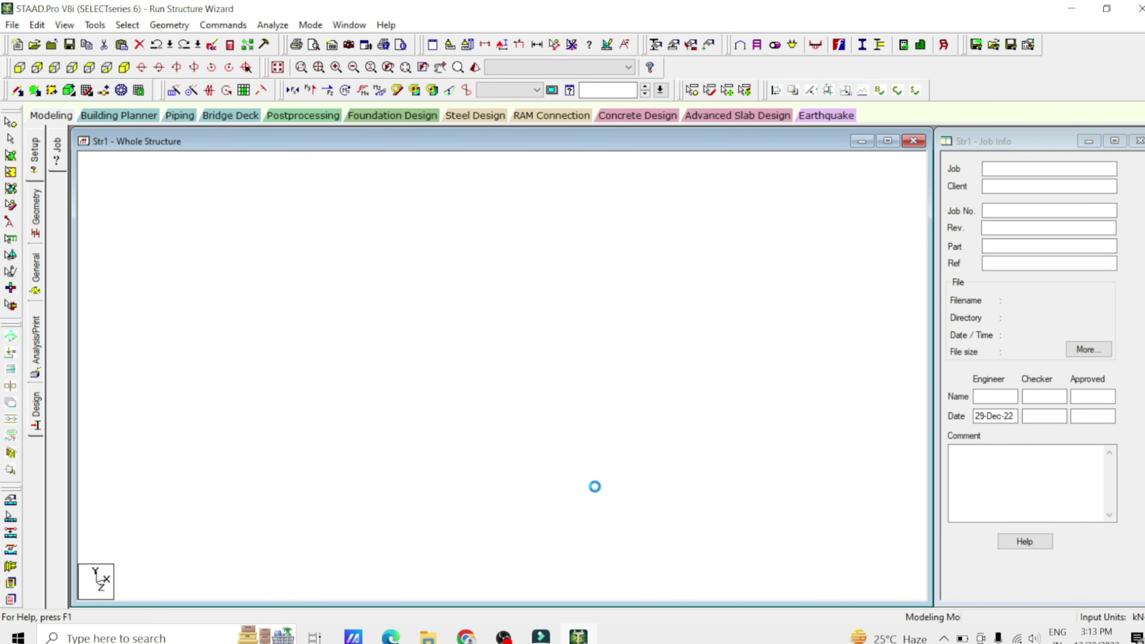
{"action": "left_click", "coordinate": [88, 91]}
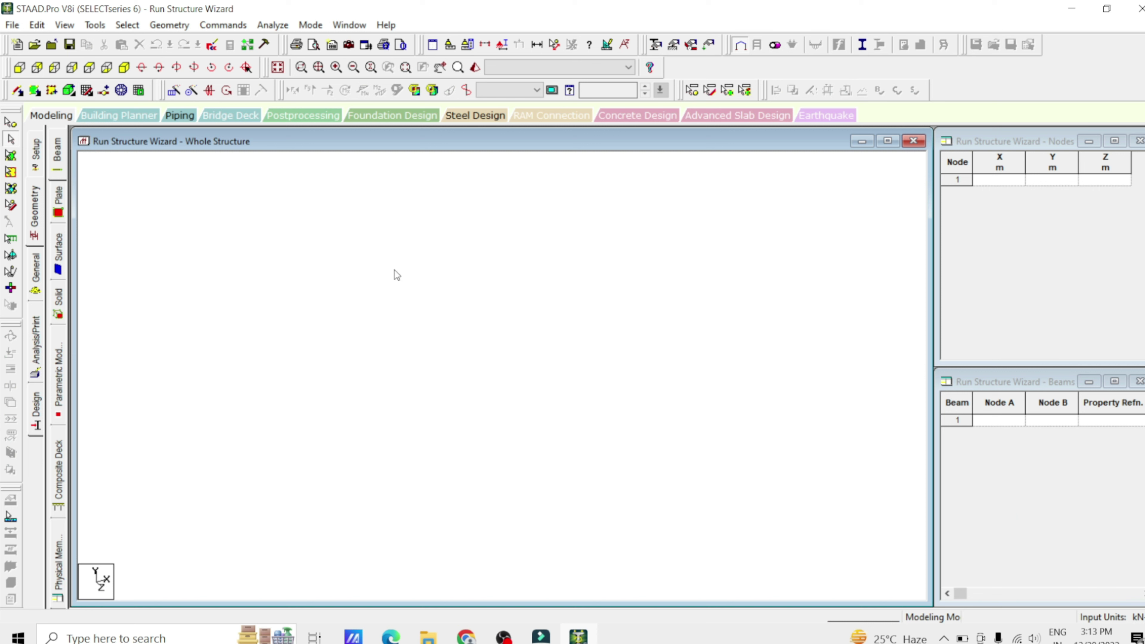
Step: Run the Structure Wizard and generate a Pratt Truss 50 m long, 10 m high and 10 m wide, with 3 bays along length and 1 along width
{"action": "left_click", "coordinate": [184, 26]}
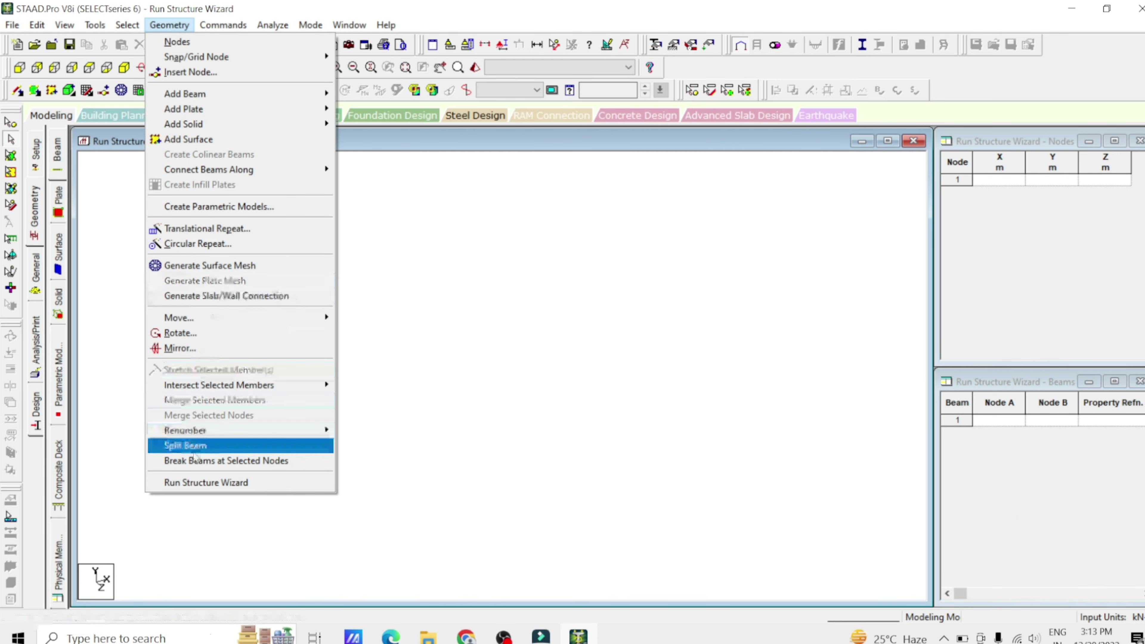
{"action": "left_click", "coordinate": [225, 482]}
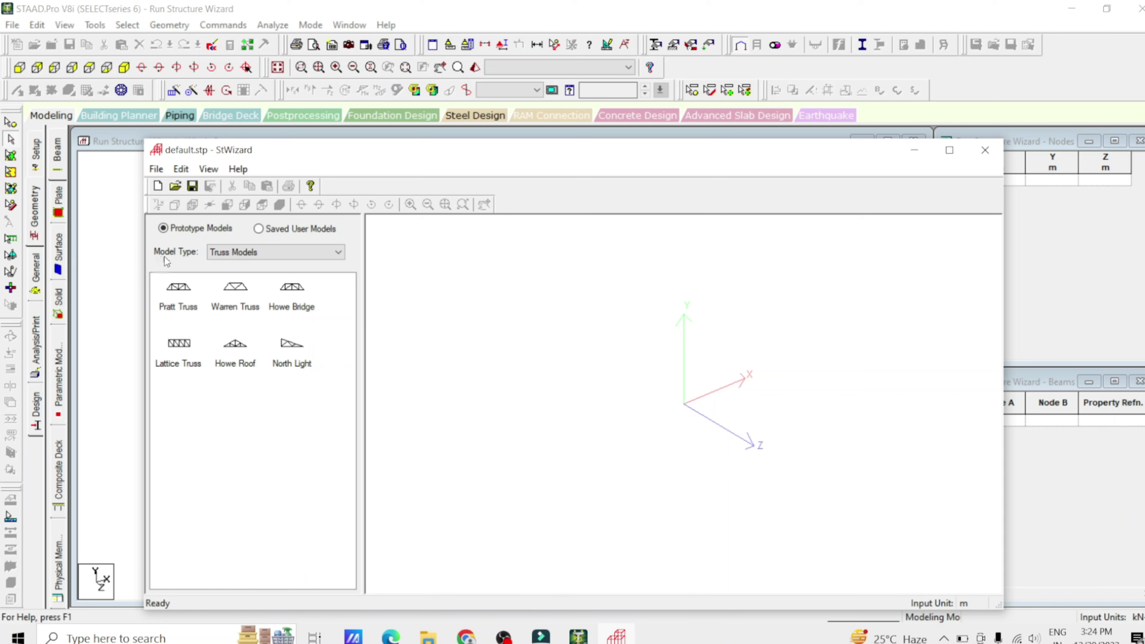
{"action": "left_click", "coordinate": [252, 254]}
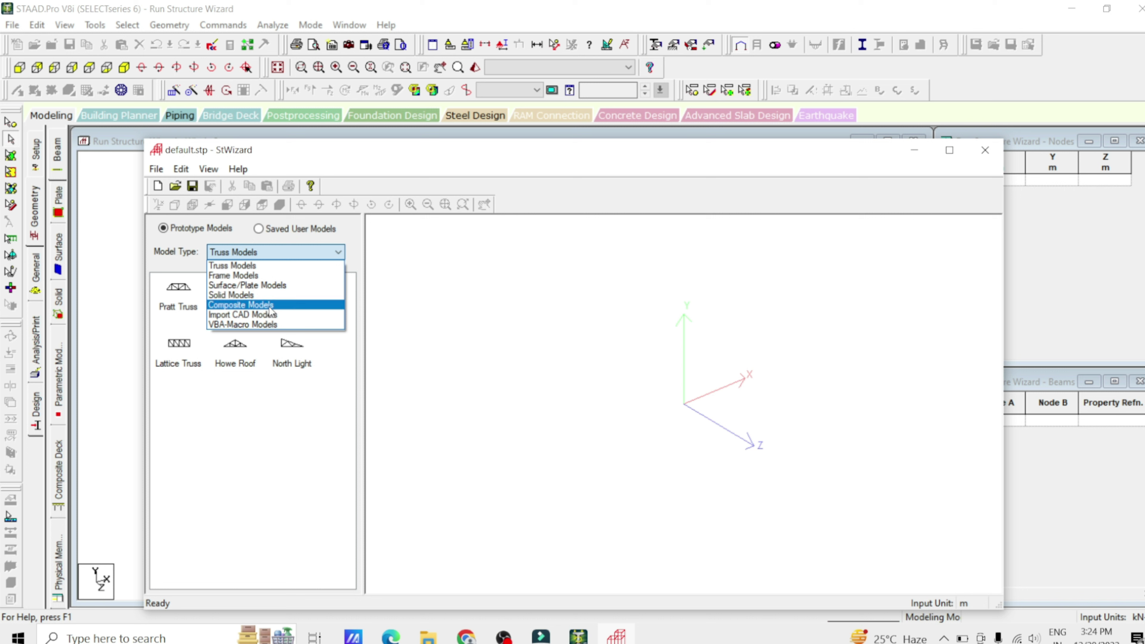
{"action": "left_click", "coordinate": [263, 267]}
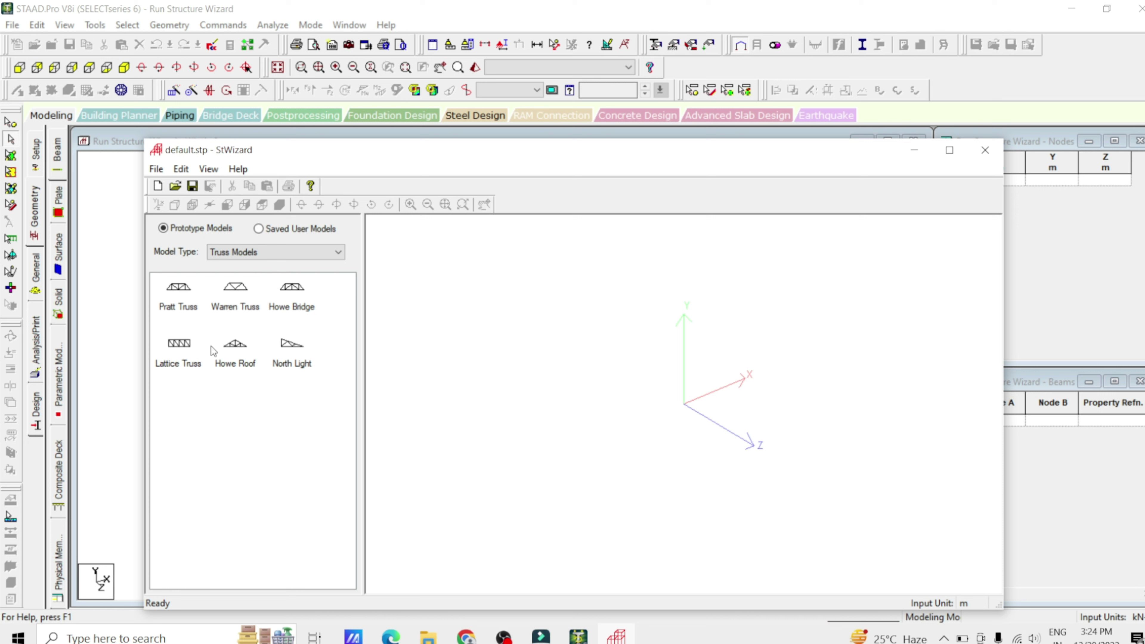
{"action": "left_click", "coordinate": [179, 308]}
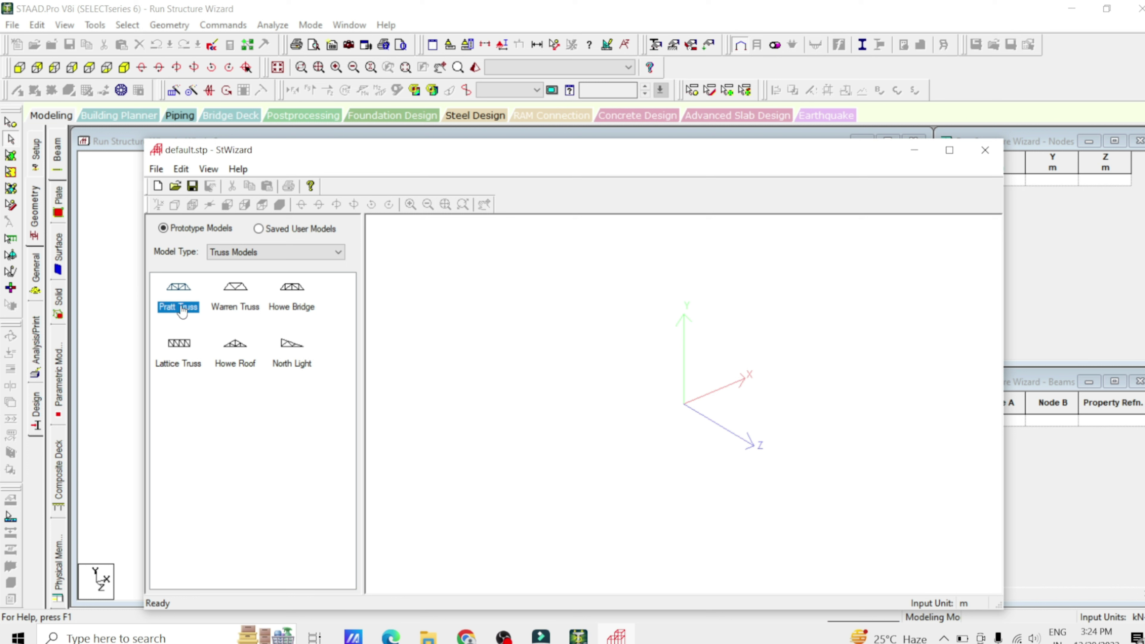
{"action": "double_click", "coordinate": [181, 308]}
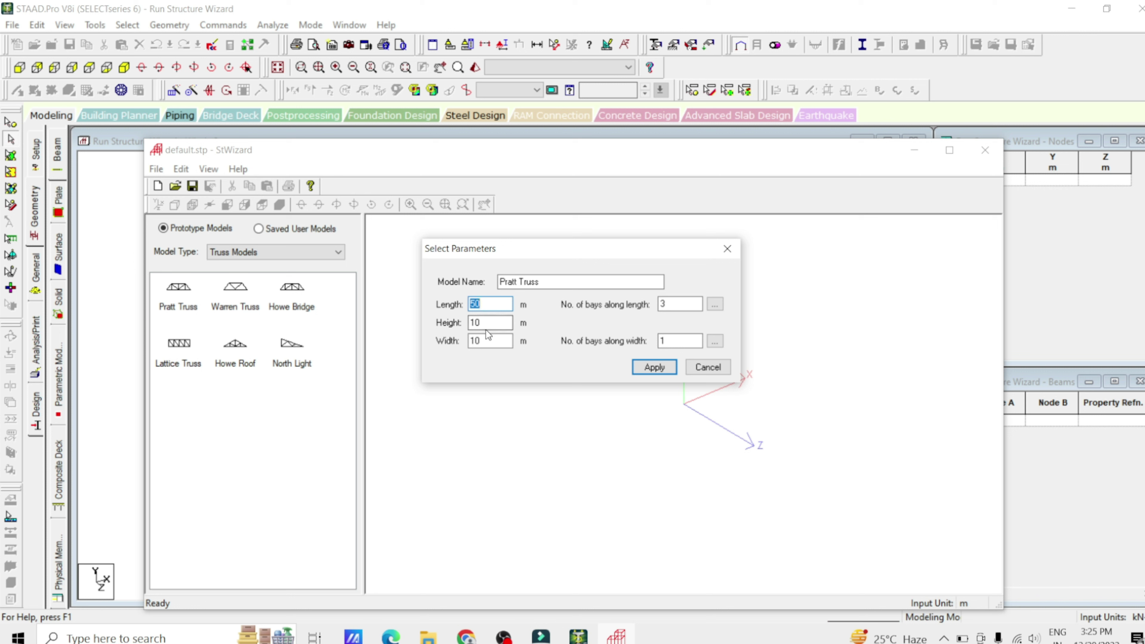
{"action": "left_click", "coordinate": [486, 341]}
{"action": "left_click", "coordinate": [656, 371]}
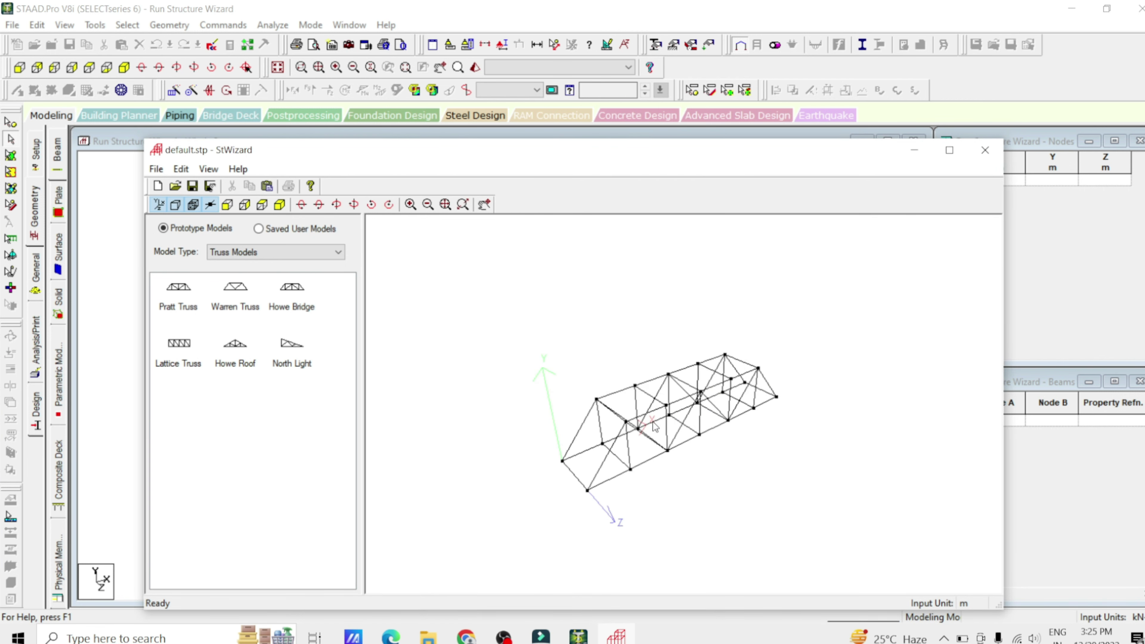
{"action": "mouse_move", "coordinate": [655, 426]}
{"action": "left_mouse_down"}
{"action": "mouse_move", "coordinate": [581, 367]}
{"action": "mouse_move", "coordinate": [613, 452]}
{"action": "mouse_move", "coordinate": [782, 402]}
{"action": "mouse_move", "coordinate": [582, 455]}
{"action": "mouse_move", "coordinate": [685, 417]}
{"action": "mouse_move", "coordinate": [703, 480]}
{"action": "mouse_move", "coordinate": [646, 455]}
{"action": "mouse_move", "coordinate": [689, 450]}
{"action": "mouse_move", "coordinate": [699, 406]}
{"action": "mouse_move", "coordinate": [670, 421]}
{"action": "mouse_move", "coordinate": [645, 406]}
{"action": "left_mouse_up"}
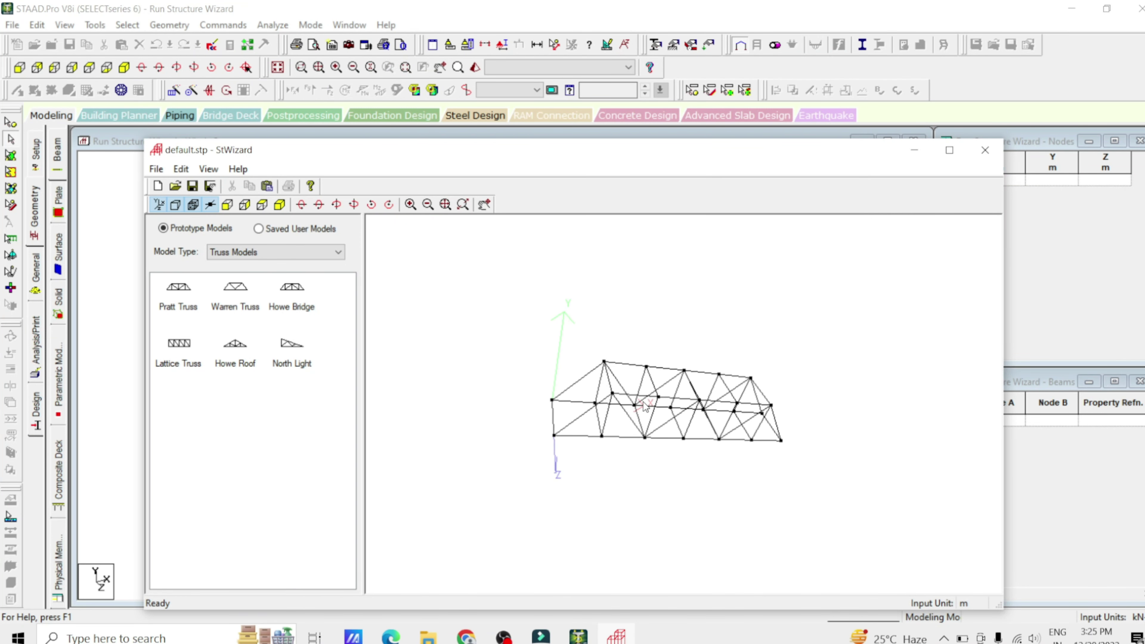
Step: Reapply the Pratt truss parameters and merge the prototype into the STAAD.Pro model with X, Y and Z offsets of 0
{"action": "double_click", "coordinate": [677, 397]}
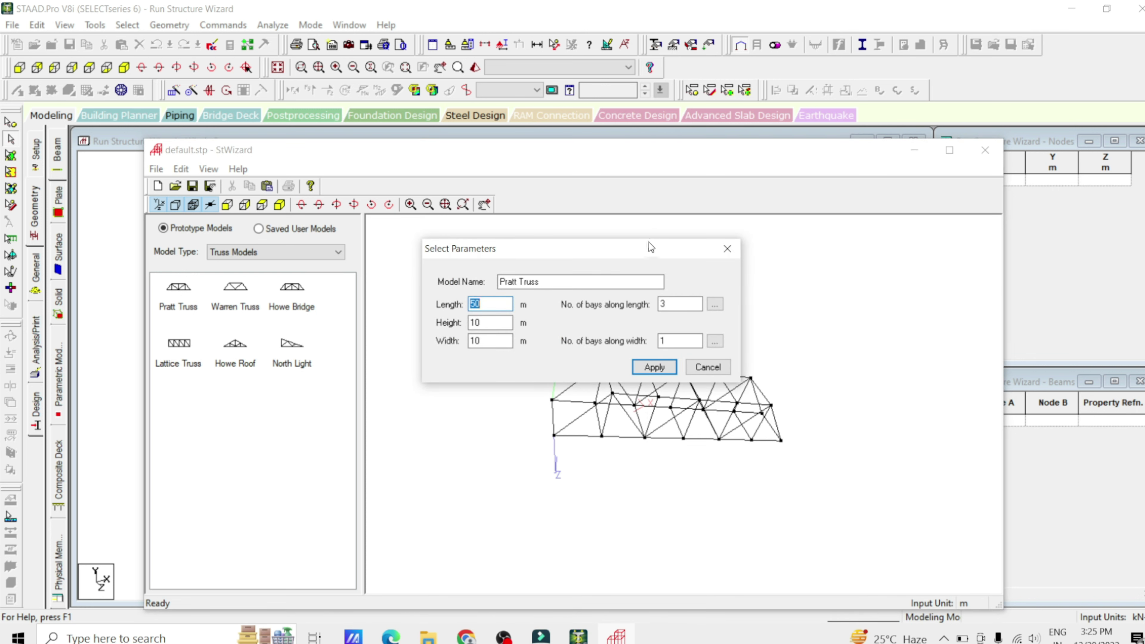
{"action": "left_click_drag", "start_coordinate": [650, 244], "coordinate": [701, 187]}
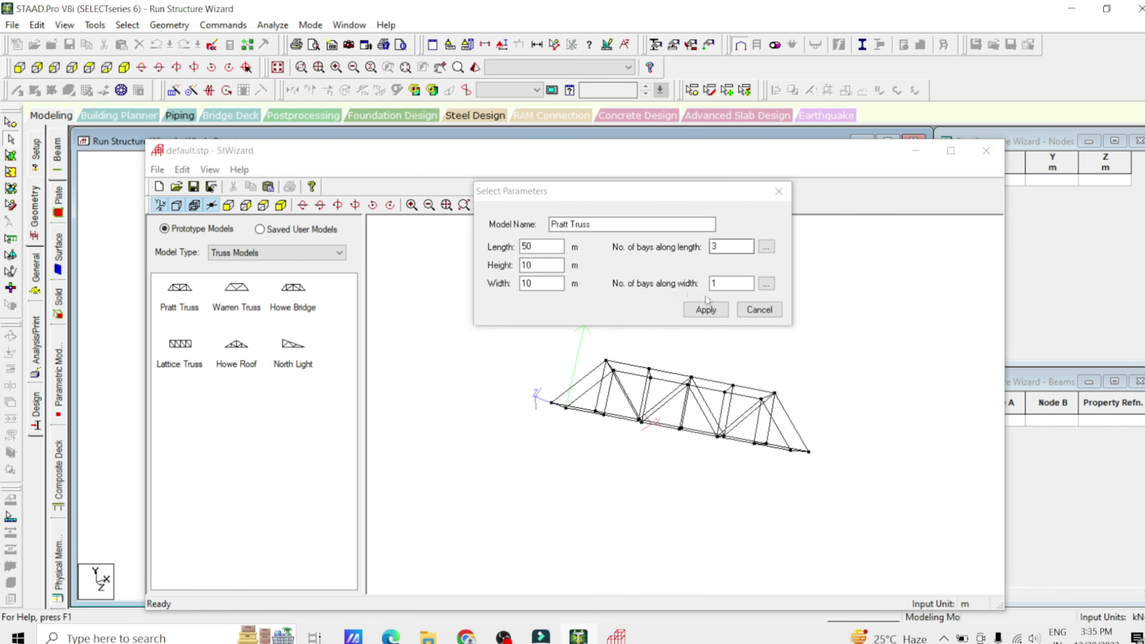
{"action": "left_click", "coordinate": [694, 311]}
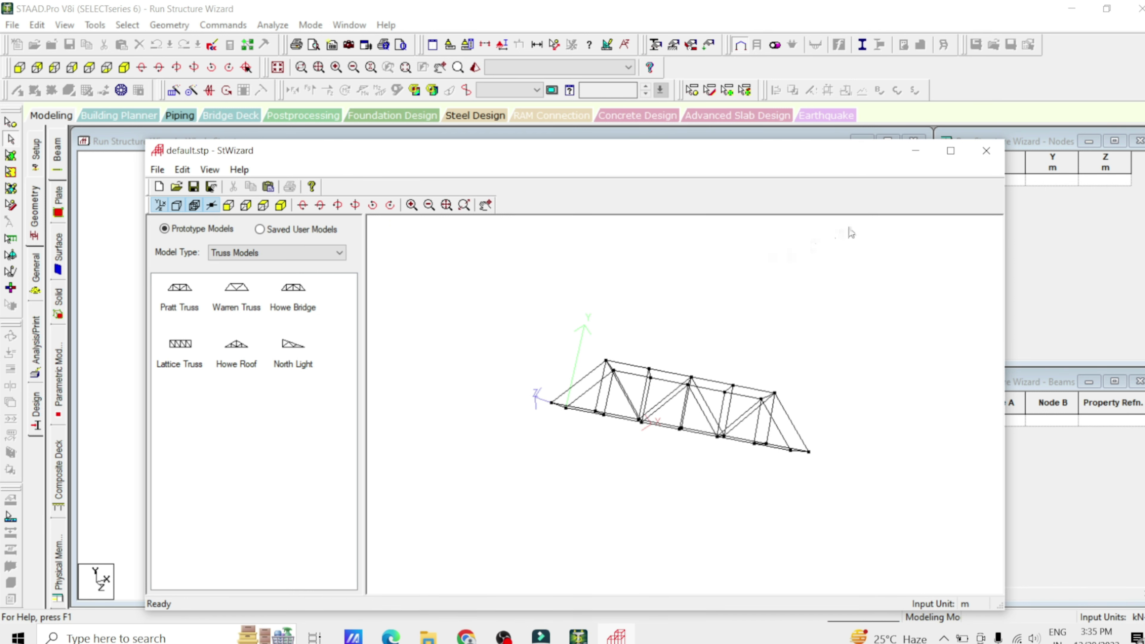
{"action": "left_click", "coordinate": [995, 152]}
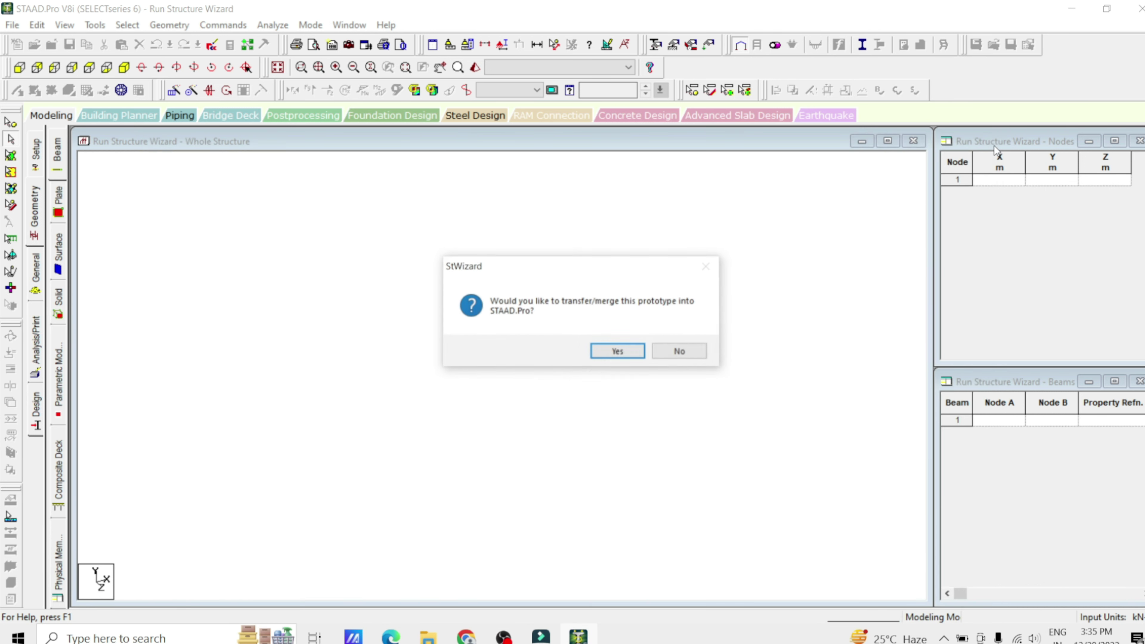
{"action": "left_click", "coordinate": [618, 355]}
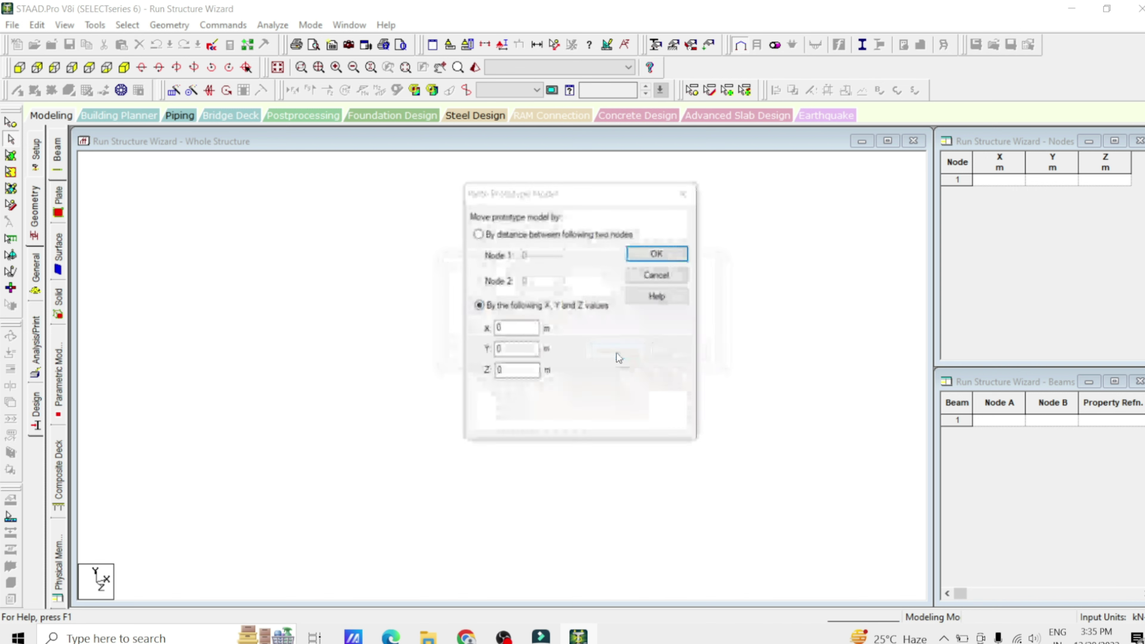
{"action": "left_click", "coordinate": [656, 254]}
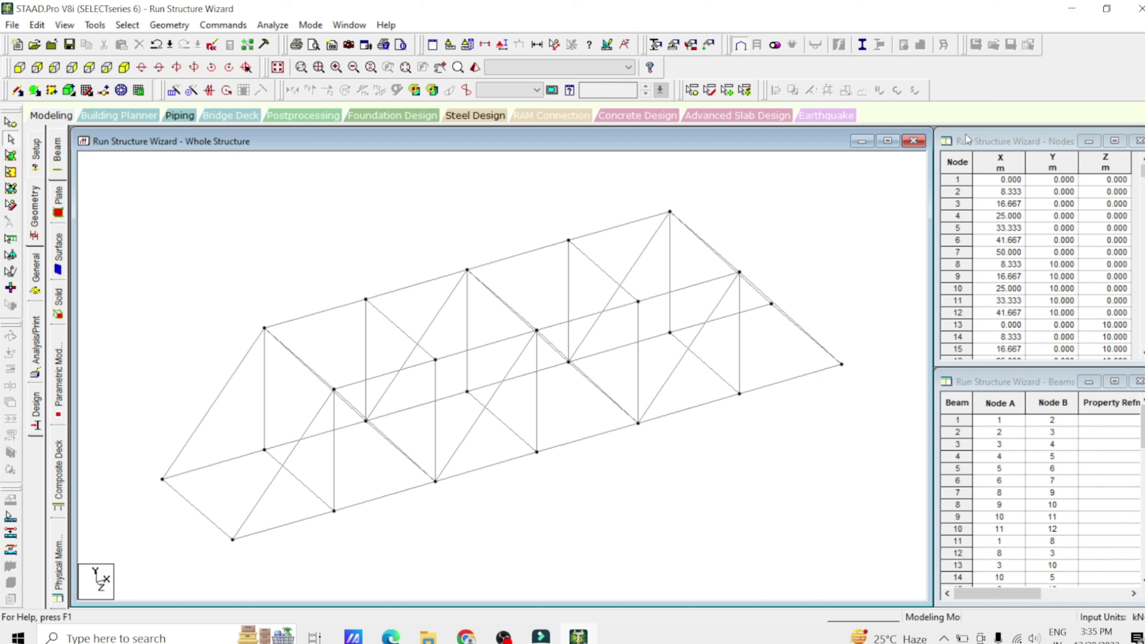
Step: Delete all beams of the Pratt truss together with the nodes they leave unattached
{"action": "left_click_drag", "start_coordinate": [893, 186], "coordinate": [144, 556]}
{"action": "key", "text": "Delete"}
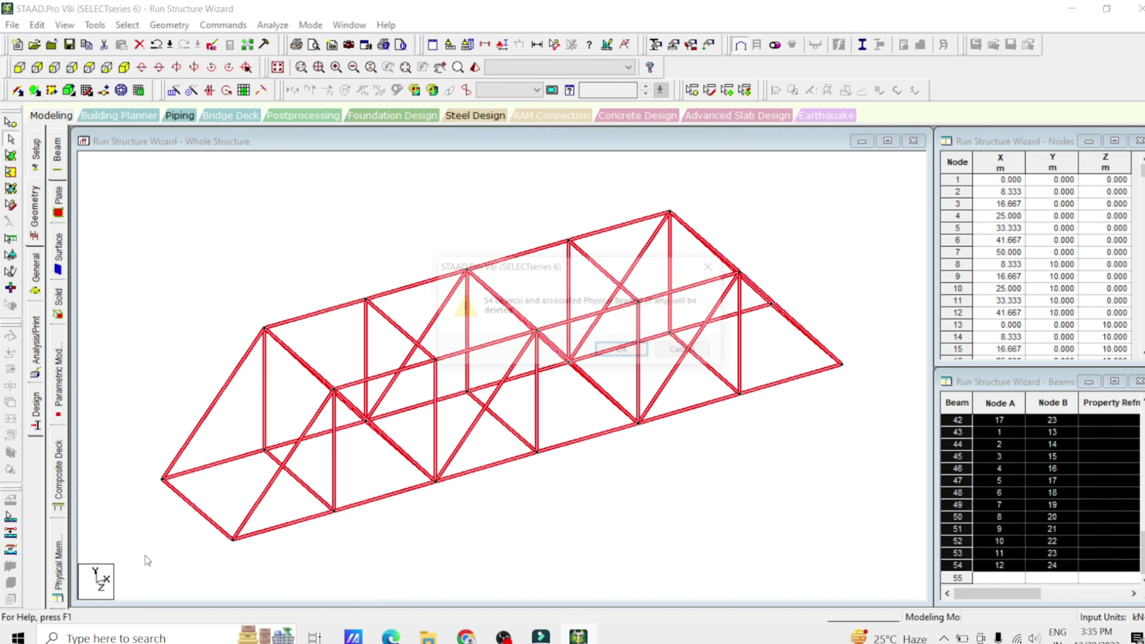
{"action": "key", "text": "Return"}
{"action": "key", "text": "Return"}
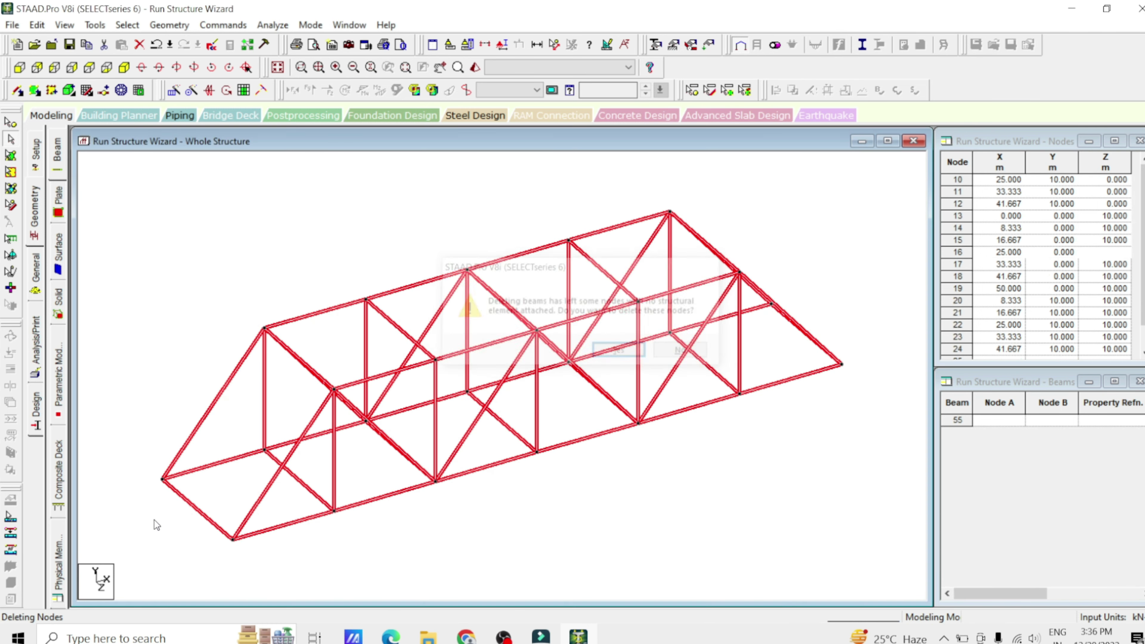
Step: Generate a Bay Frame from the Structure Wizard's Frame Models, 12 m long, 15 m high and 12 m wide, with 4, 5 and 4 bays
{"action": "left_click", "coordinate": [170, 25]}
{"action": "left_click", "coordinate": [242, 482]}
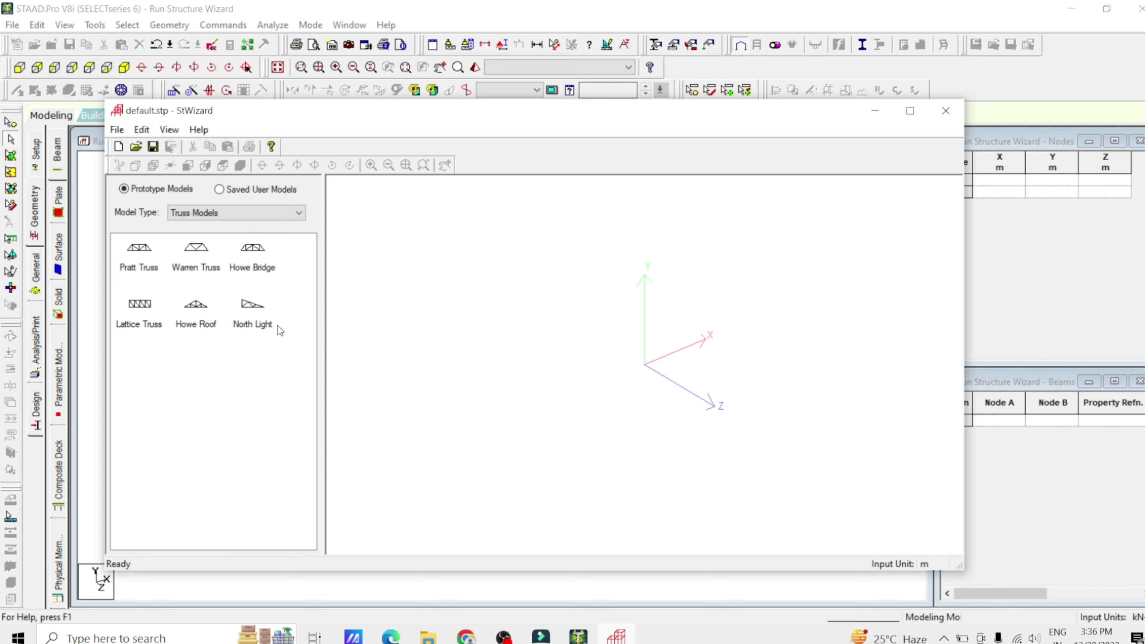
{"action": "left_click", "coordinate": [266, 214]}
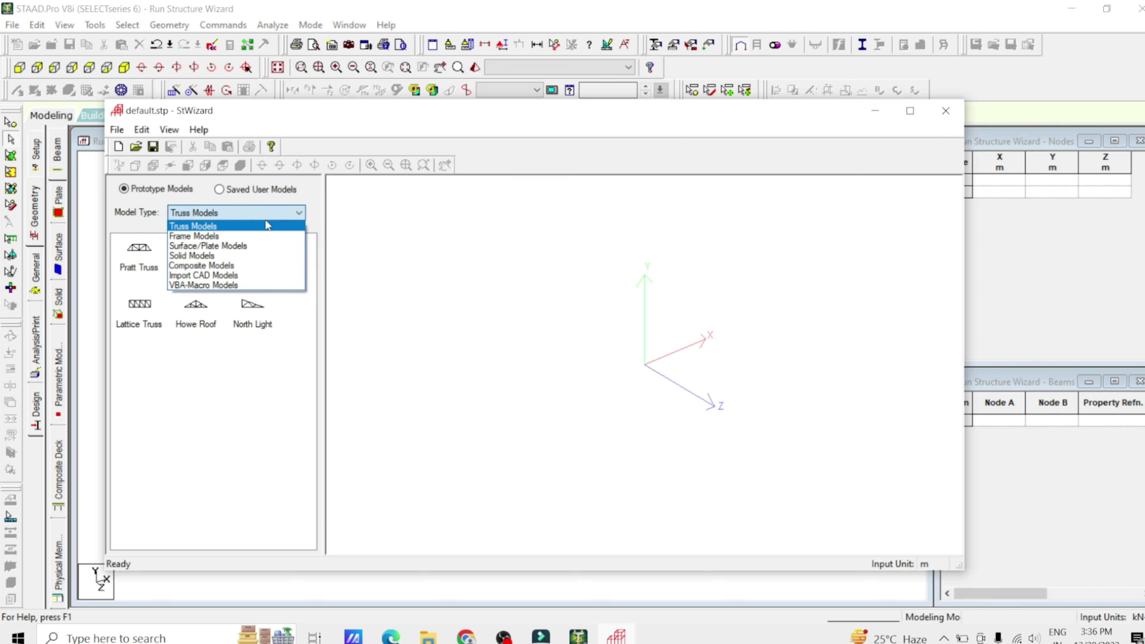
{"action": "left_click", "coordinate": [230, 237]}
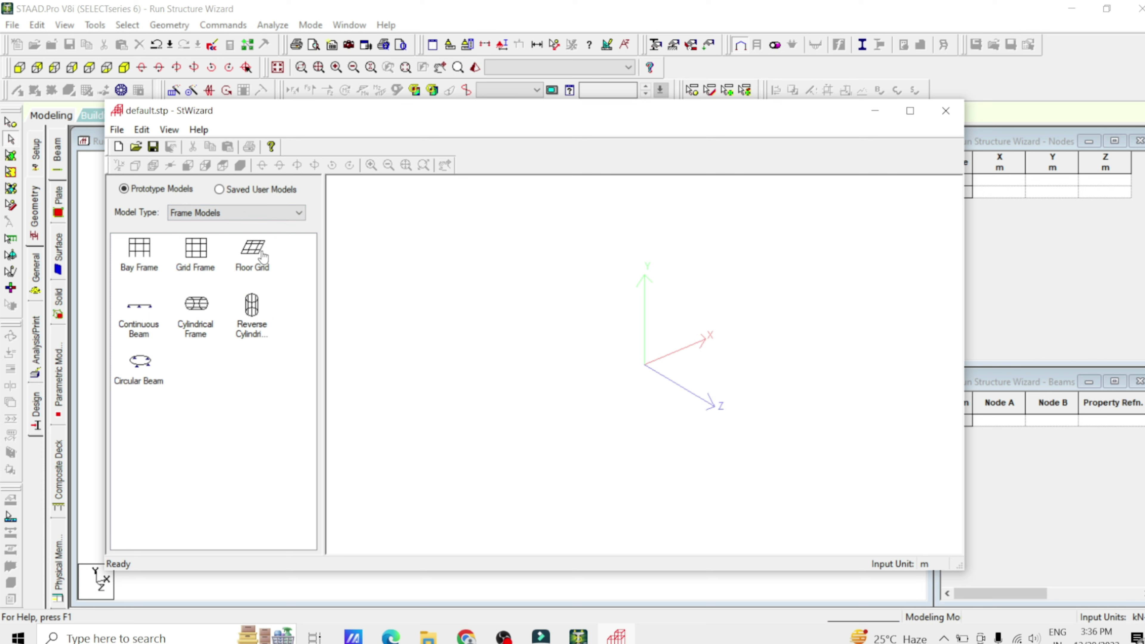
{"action": "left_click", "coordinate": [241, 339]}
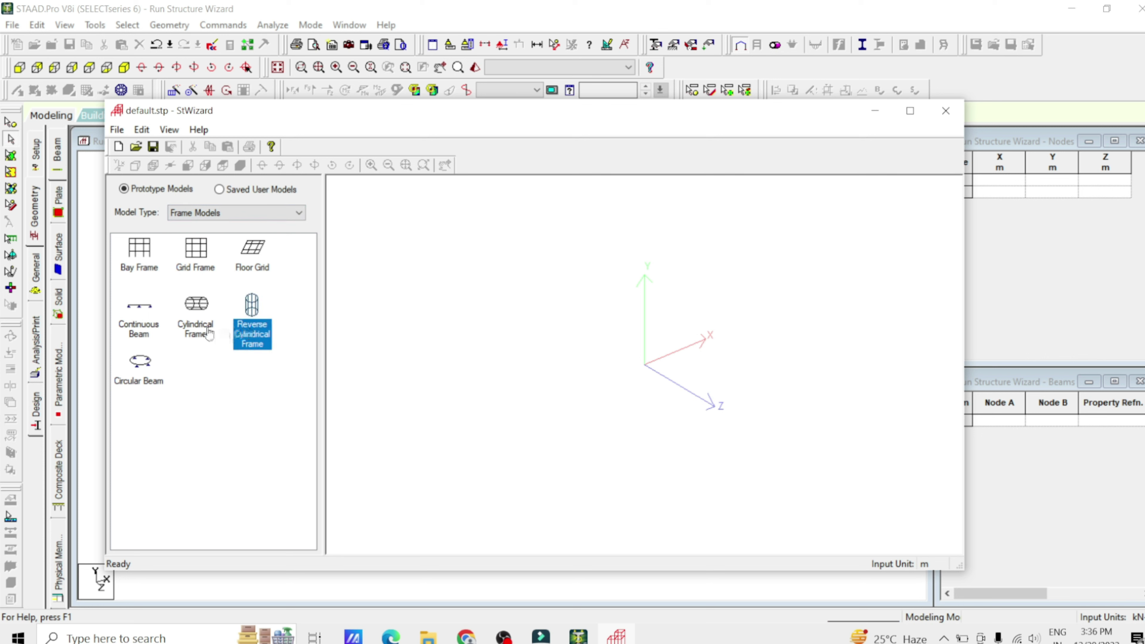
{"action": "double_click", "coordinate": [144, 261]}
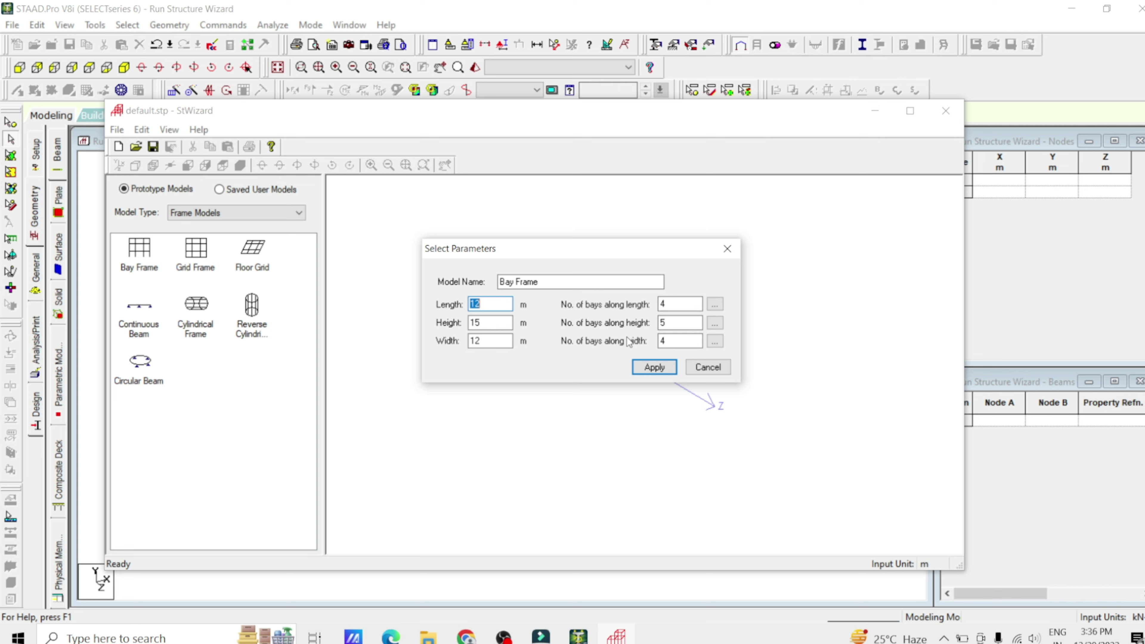
{"action": "left_click", "coordinate": [644, 368]}
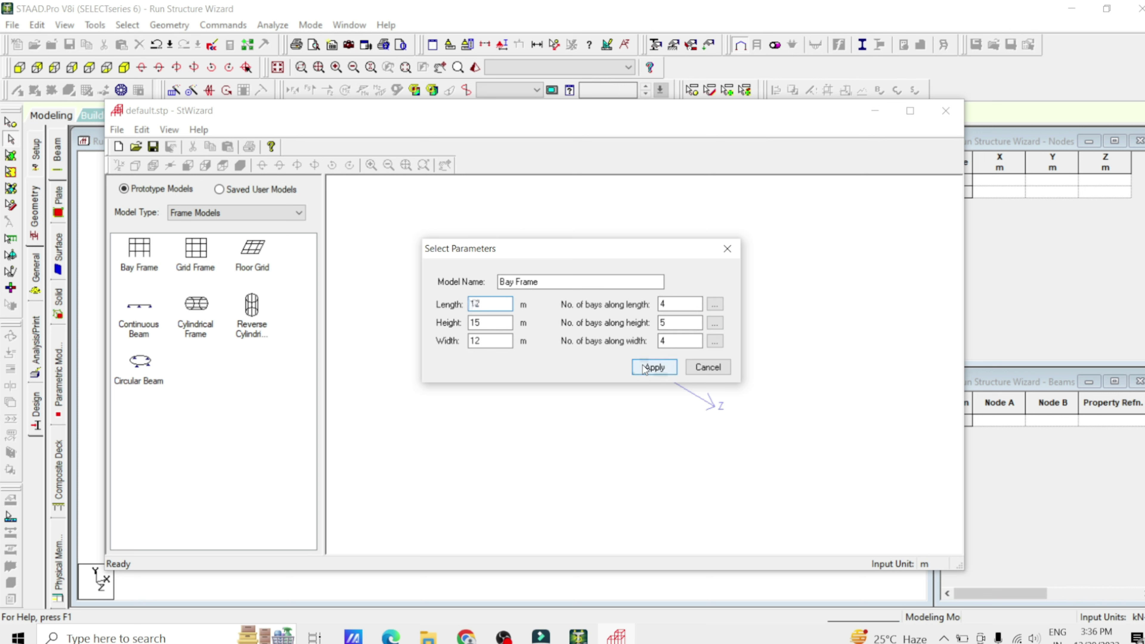
{"action": "left_click_drag", "start_coordinate": [644, 369], "coordinate": [435, 328]}
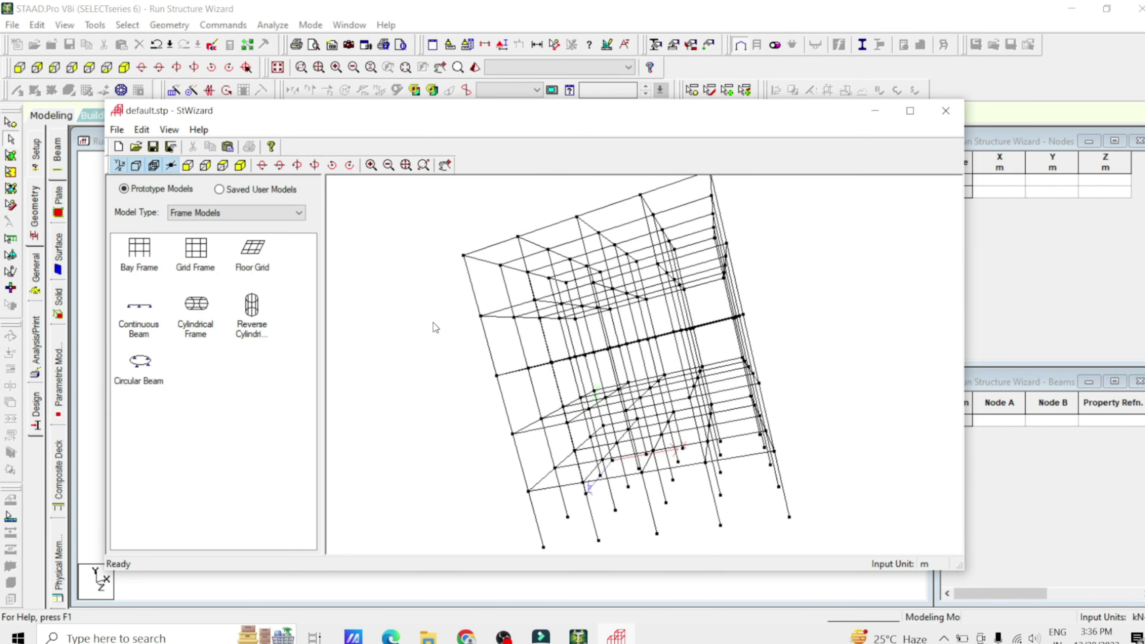
{"action": "left_click_drag", "start_coordinate": [748, 234], "coordinate": [824, 273]}
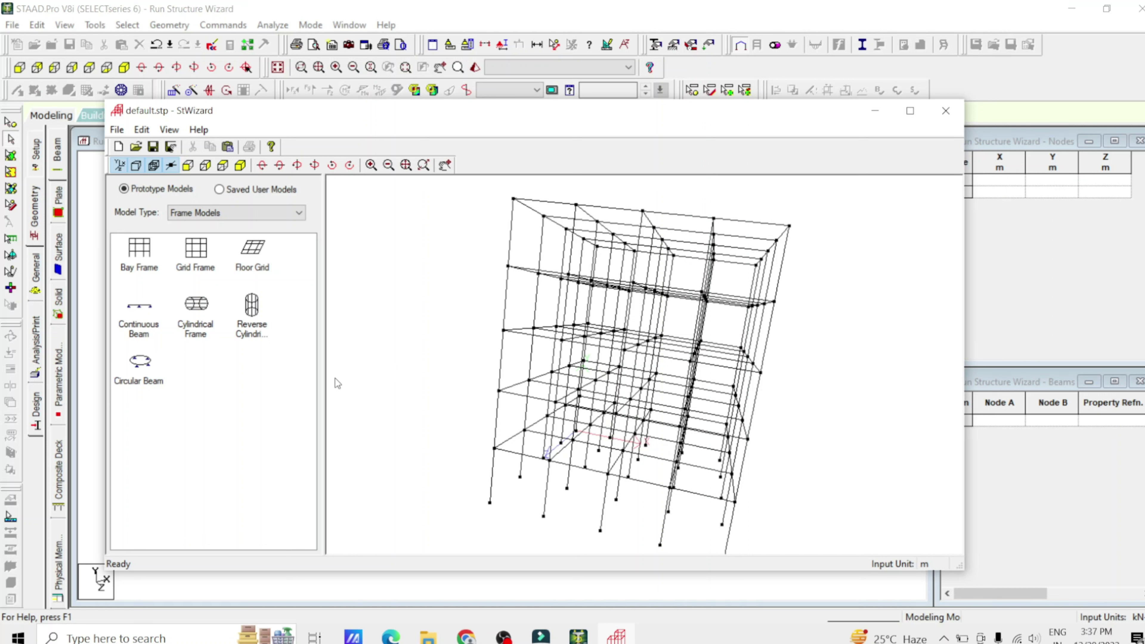
Step: Generate a 360-degree Circular Beam prototype with a 5 m radius and 10 bays along the periphery
{"action": "left_click", "coordinate": [143, 385]}
{"action": "left_click_drag", "start_coordinate": [143, 384], "coordinate": [473, 306]}
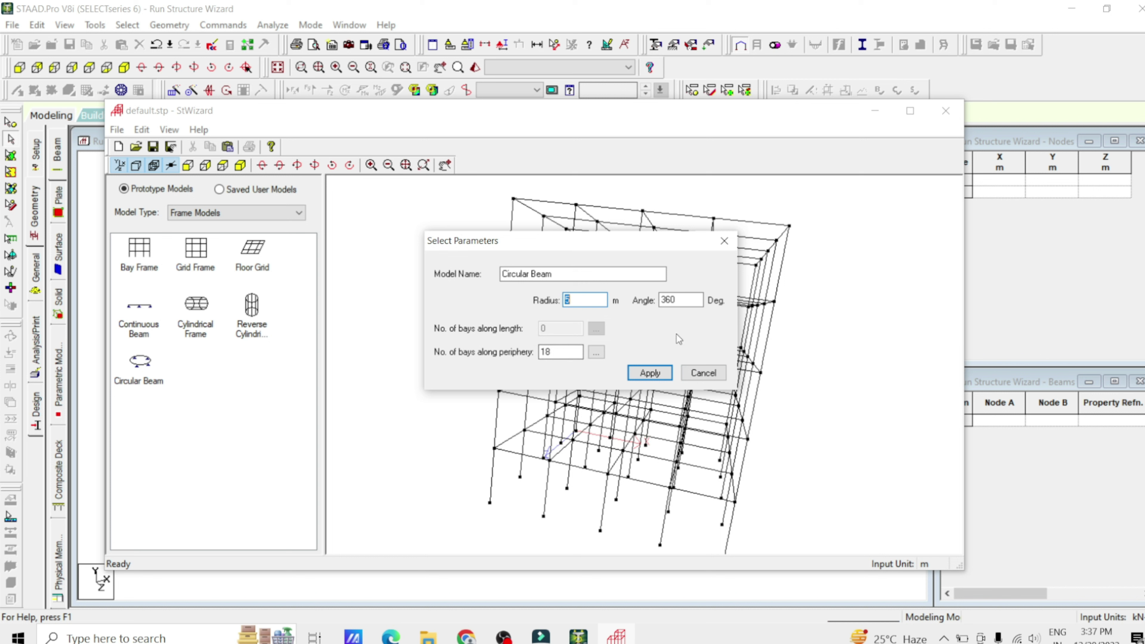
{"action": "double_click", "coordinate": [571, 351]}
{"action": "type", "text": "10"}
{"action": "left_click", "coordinate": [651, 373]}
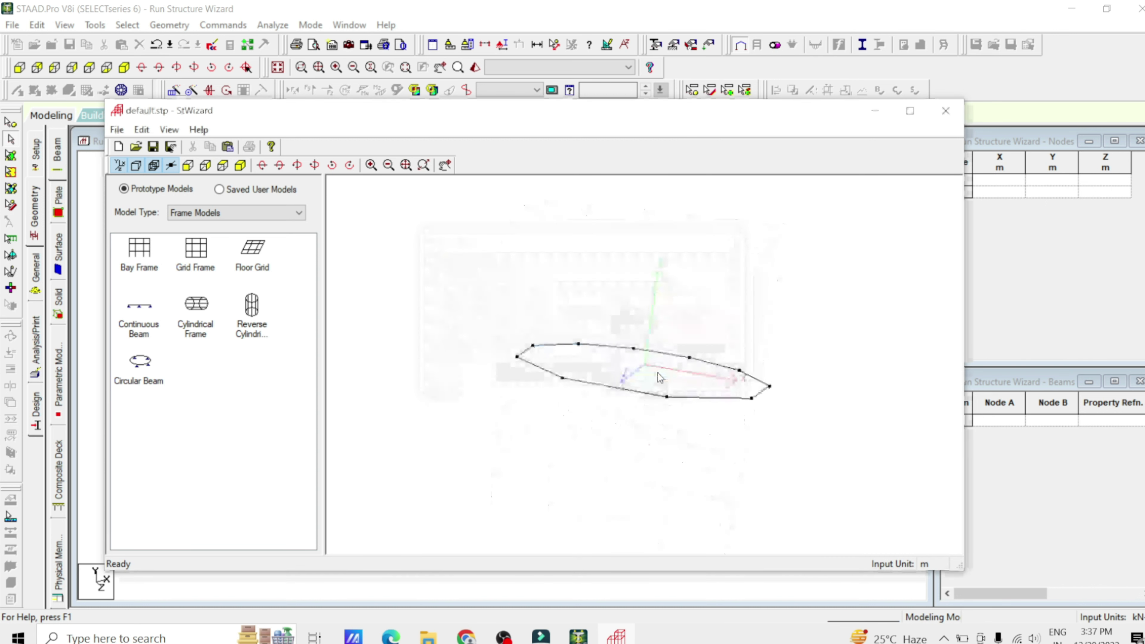
{"action": "middle_click_drag", "start_coordinate": [660, 378], "coordinate": [558, 409]}
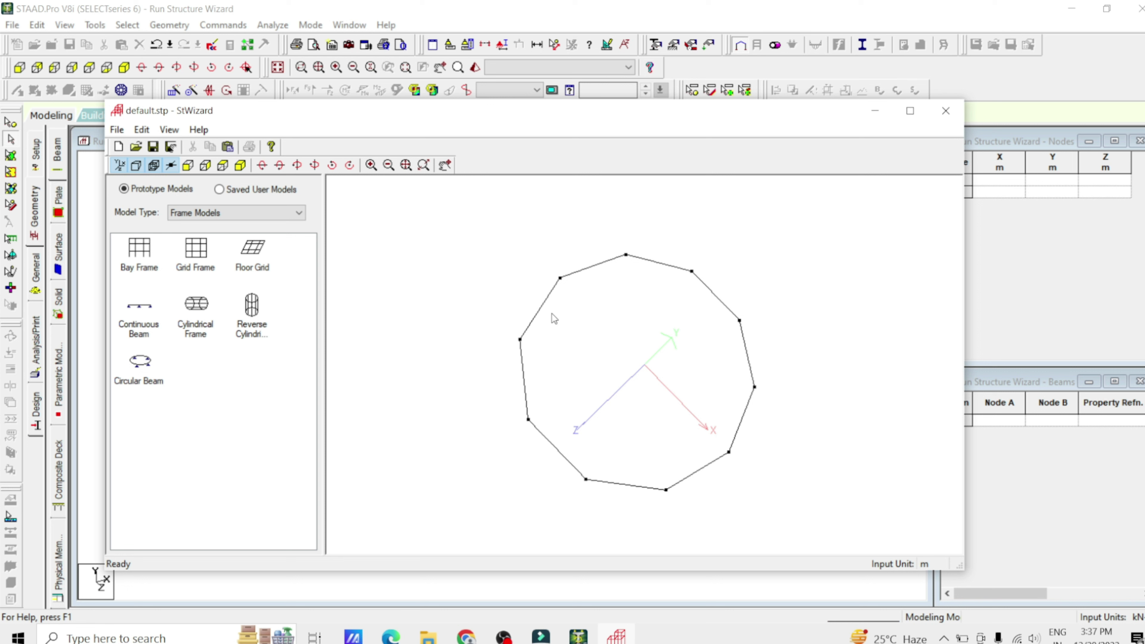
{"action": "key", "text": "Right"}
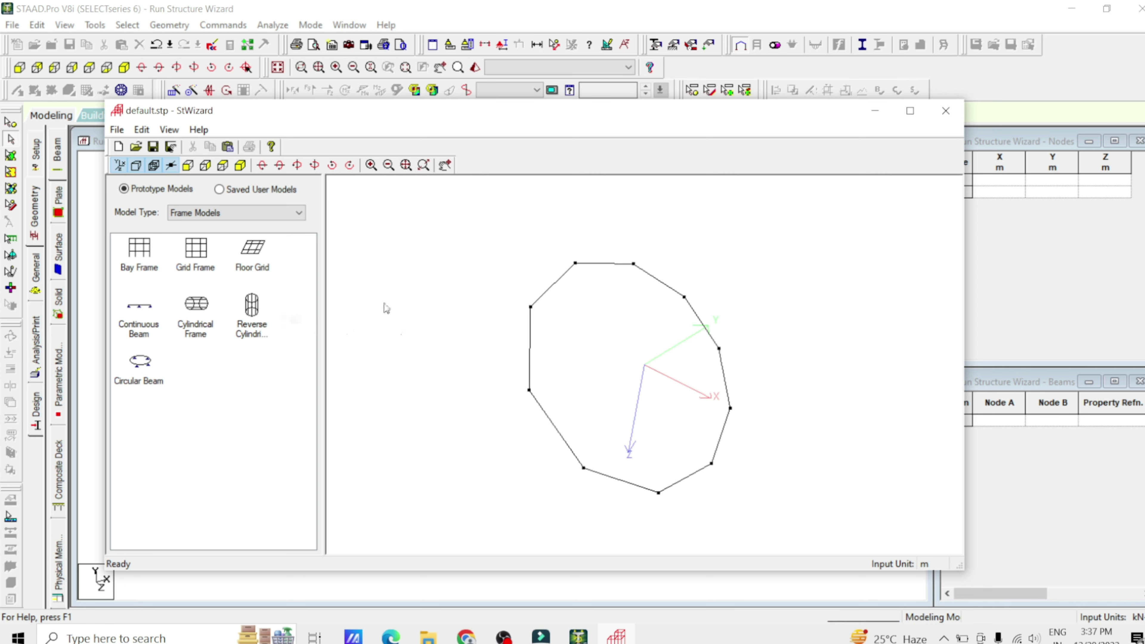
Step: Generate a 360-degree Reverse Cylindrical Frame, 20 m long with a 5 m radius, 5 bays along length and 18 along the periphery
{"action": "double_click", "coordinate": [256, 310]}
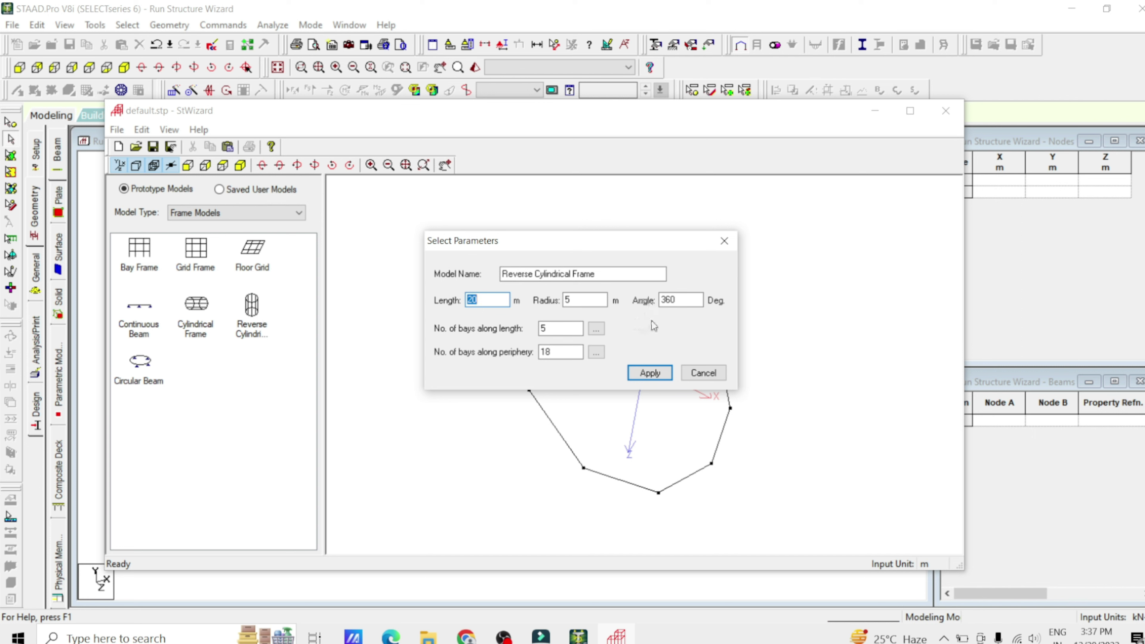
{"action": "left_click", "coordinate": [650, 373]}
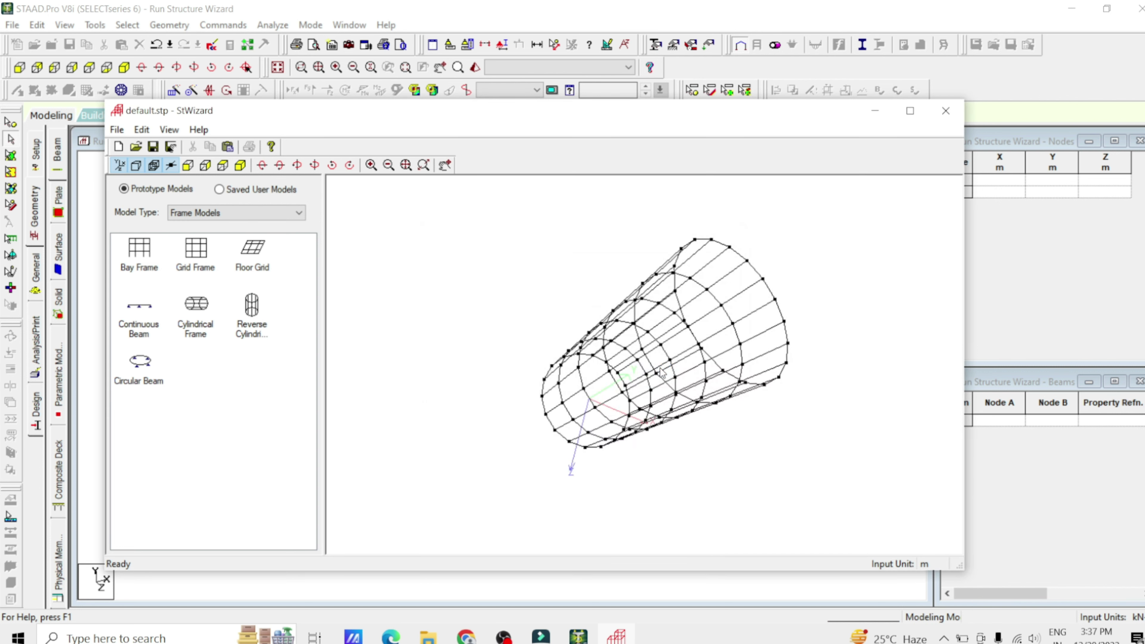
{"action": "left_click_drag", "start_coordinate": [614, 348], "coordinate": [845, 271]}
{"action": "left_click_drag", "start_coordinate": [744, 307], "coordinate": [745, 253]}
Step: Generate a Spherical Cap prototype from the Surface/Plate Models with a 20 m sphere diameter, 18 m base diameter, 10 latitude and 20 longitude divisions
{"action": "left_click", "coordinate": [223, 219]}
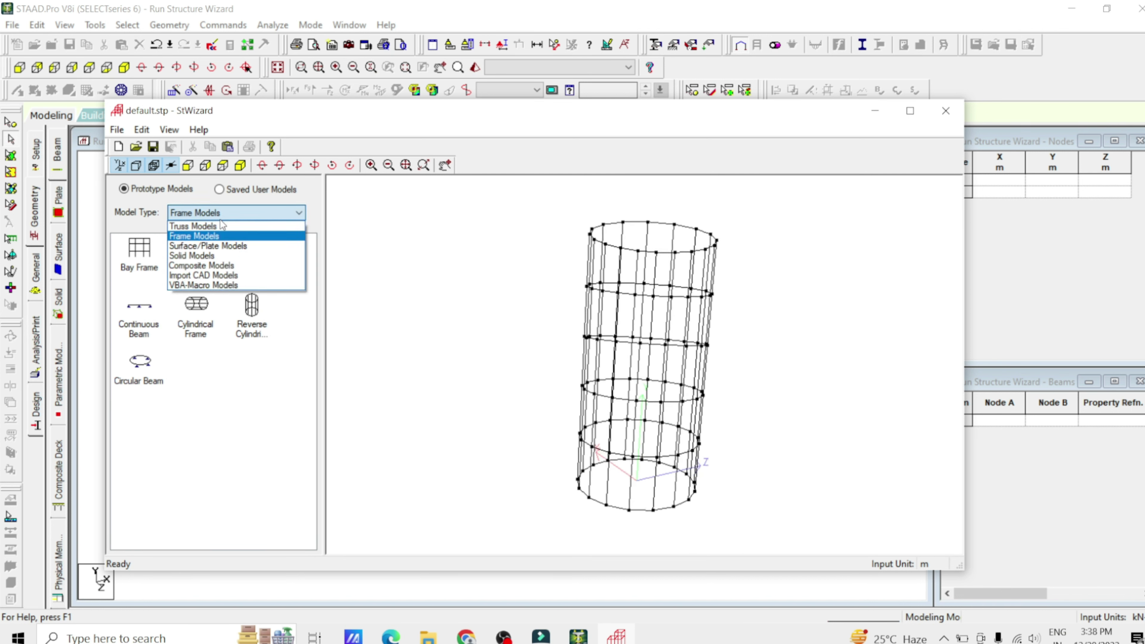
{"action": "left_click", "coordinate": [226, 247]}
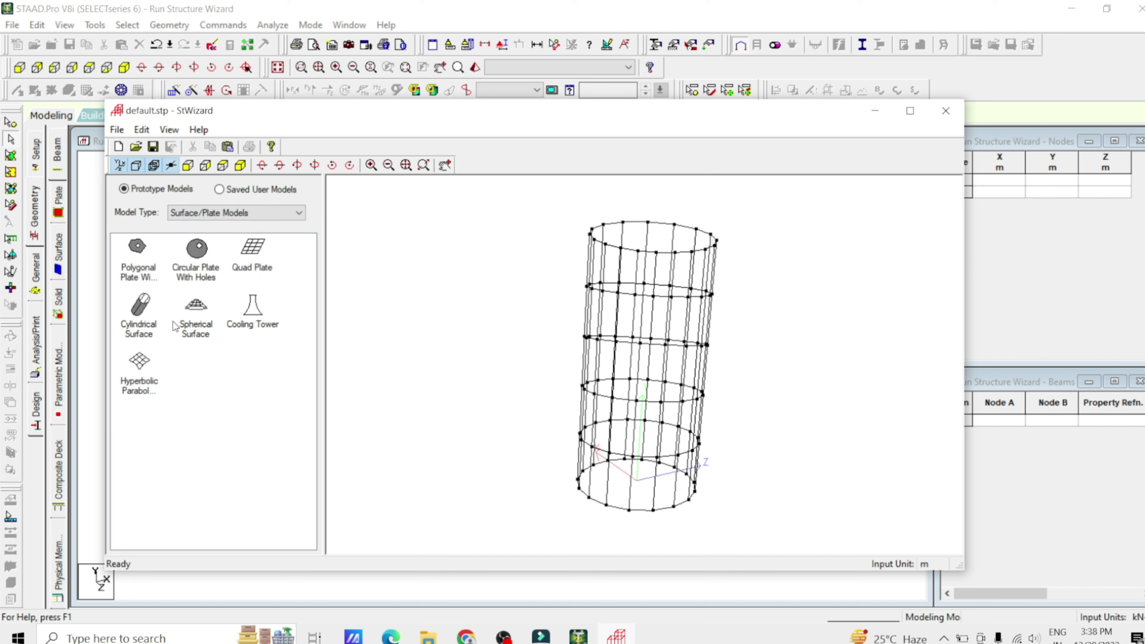
{"action": "left_click", "coordinate": [203, 332]}
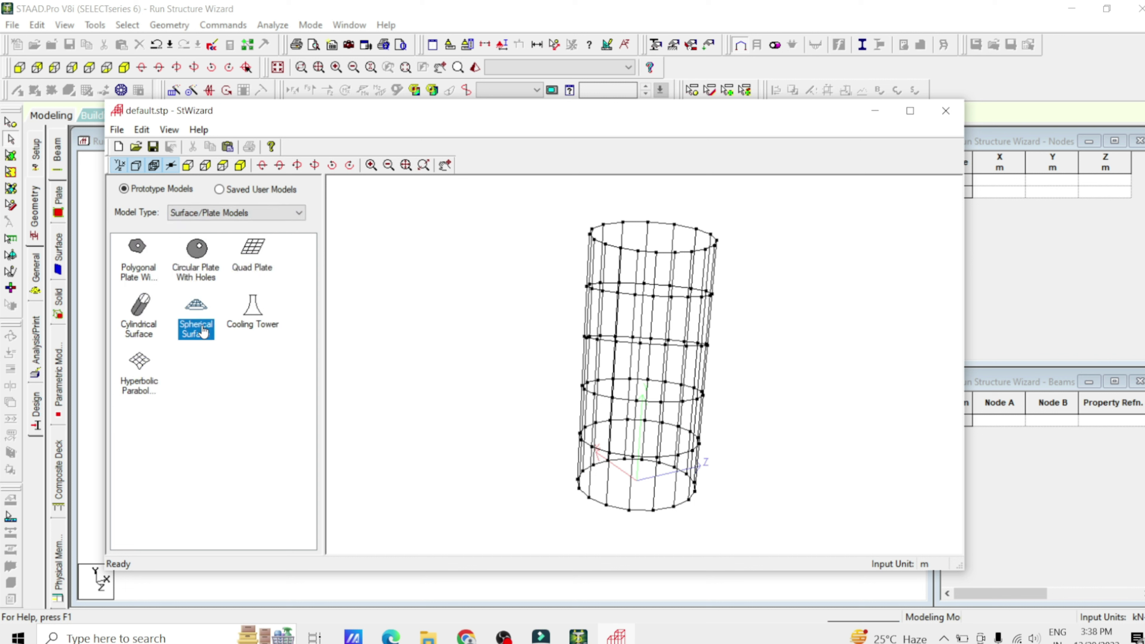
{"action": "double_click", "coordinate": [202, 332]}
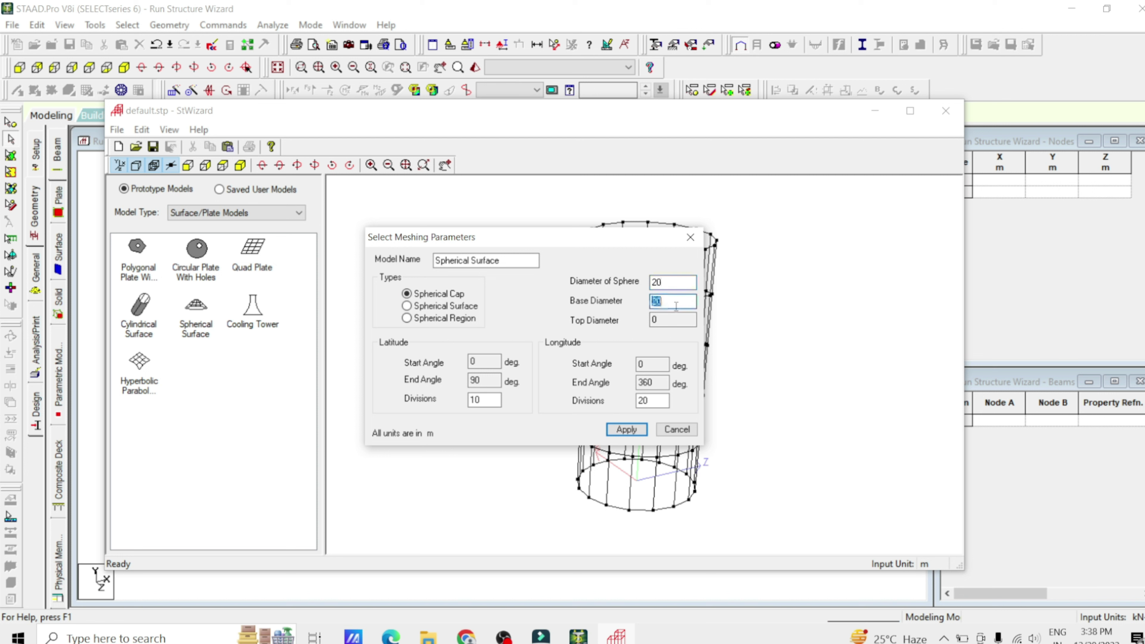
{"action": "type", "text": "18"}
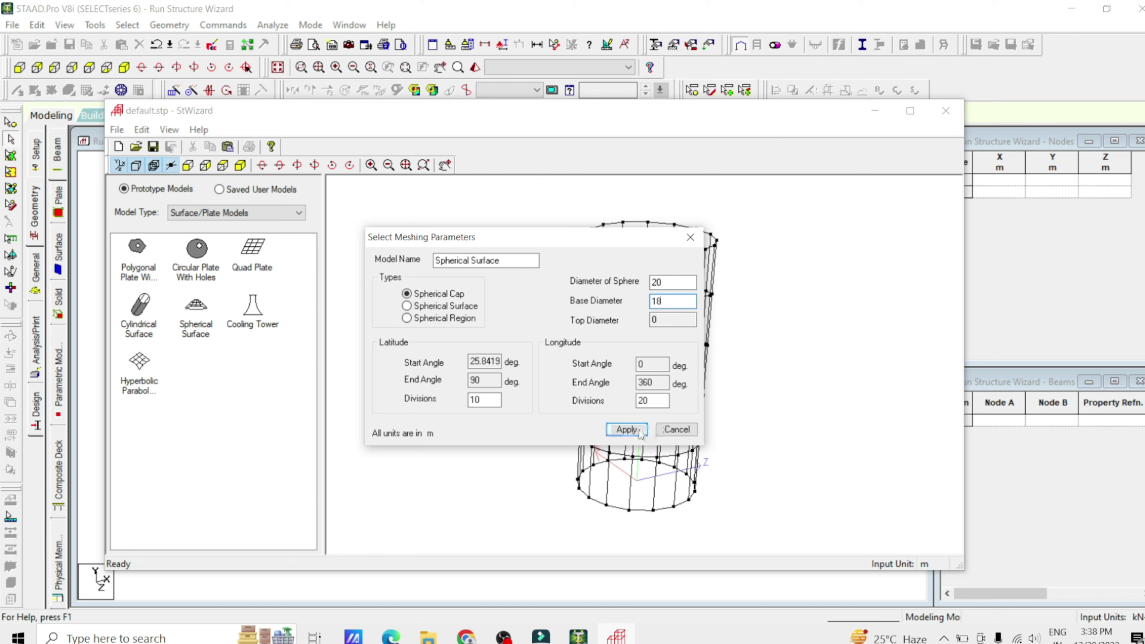
{"action": "left_click", "coordinate": [627, 429]}
{"action": "left_click_drag", "start_coordinate": [571, 459], "coordinate": [688, 512]}
{"action": "left_click_drag", "start_coordinate": [623, 413], "coordinate": [739, 419]}
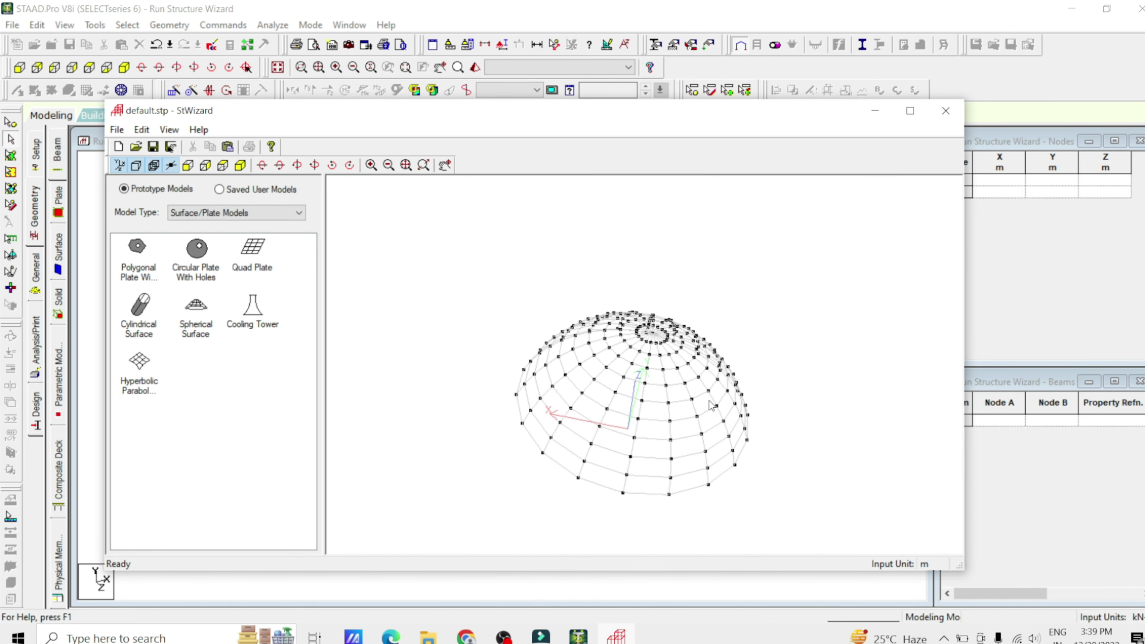
Step: Transfer the spherical cap prototype into STAAD.Pro with X, Y and Z offsets of 0 and let Auto Save store the file
{"action": "left_click", "coordinate": [951, 109]}
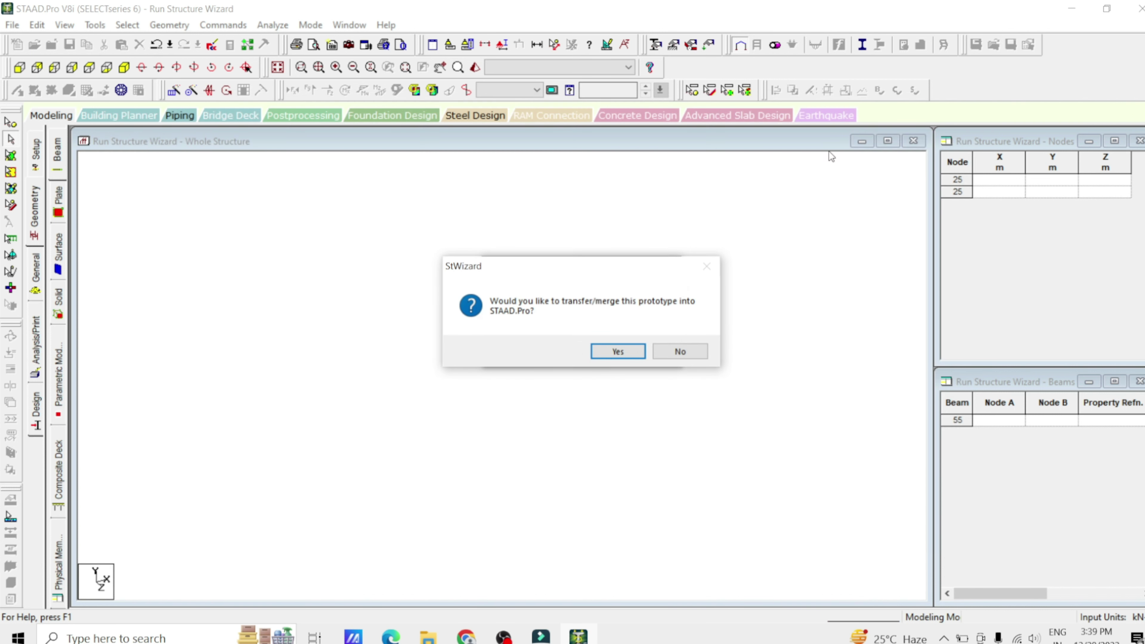
{"action": "left_click", "coordinate": [608, 350]}
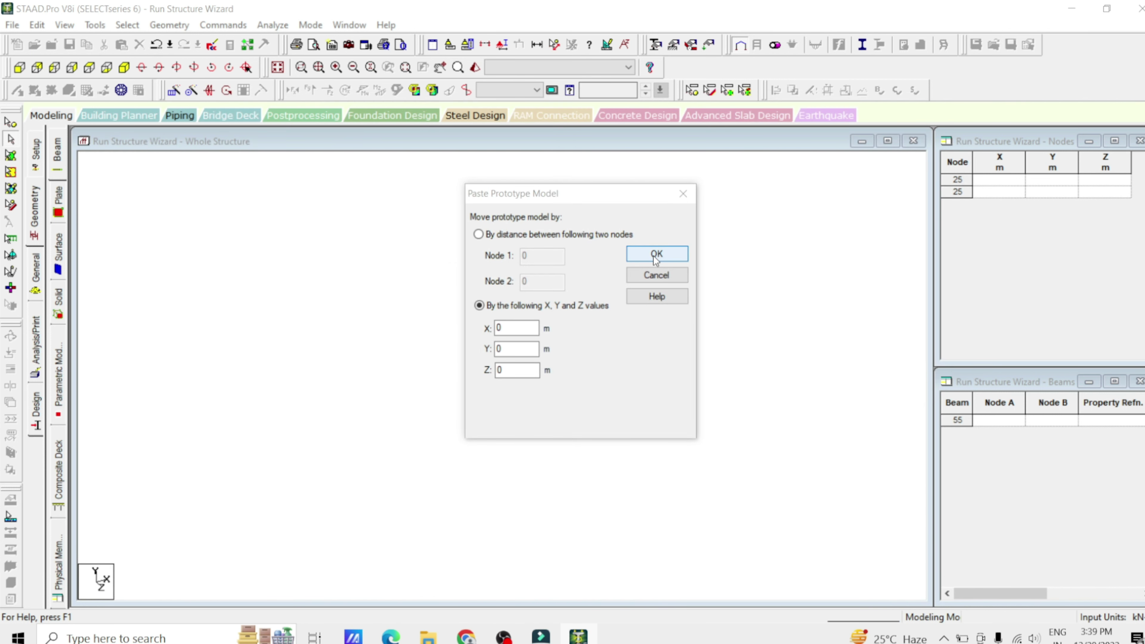
{"action": "left_click", "coordinate": [655, 255]}
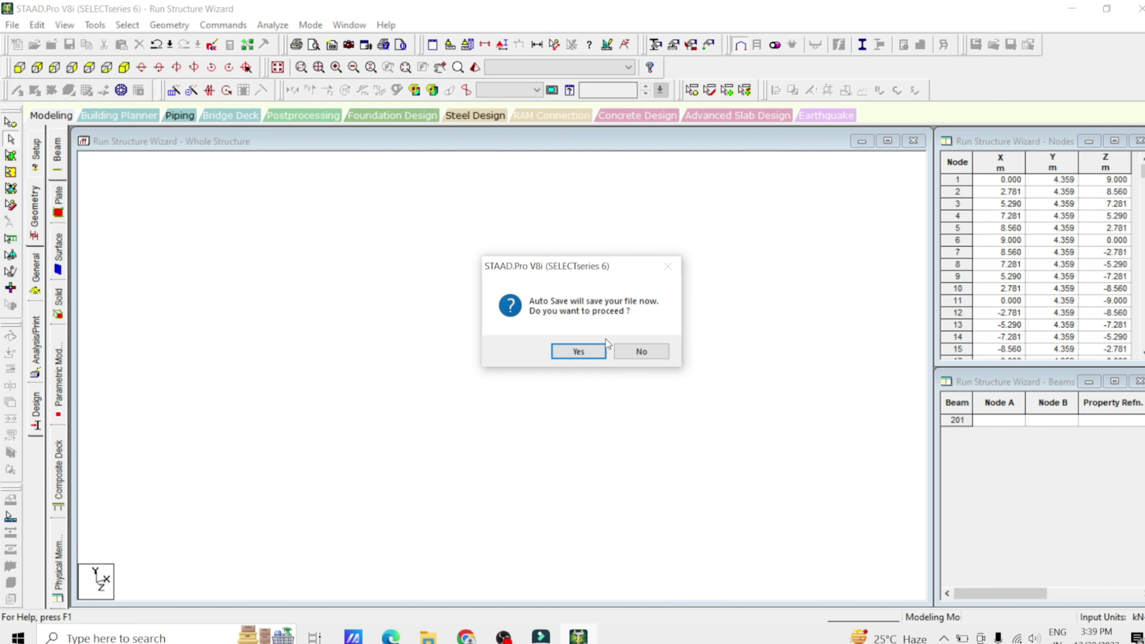
{"action": "left_click", "coordinate": [584, 352]}
{"action": "left_click", "coordinate": [487, 336]}
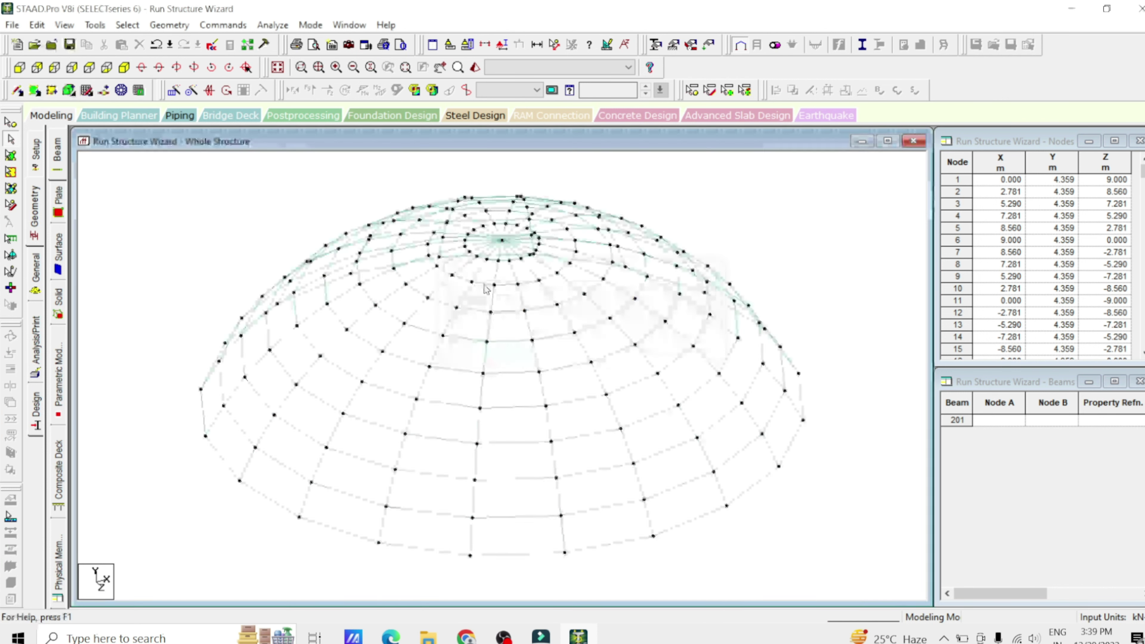
Step: Inspect the spherical cap model in the 3D rendered view and close that view
{"action": "left_click", "coordinate": [440, 67]}
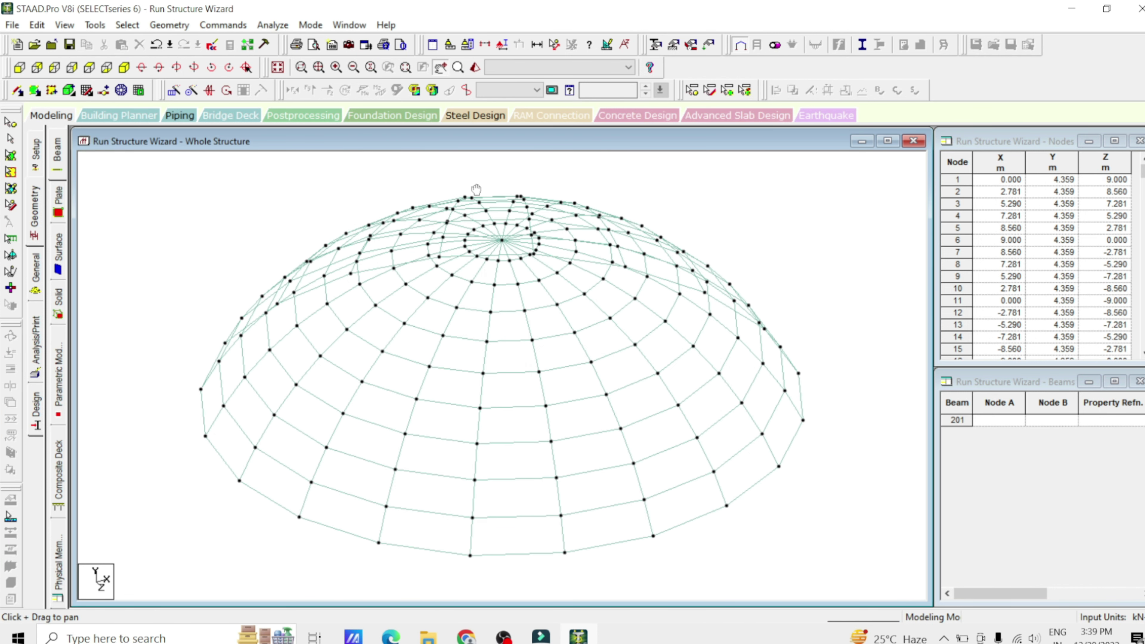
{"action": "mouse_move", "coordinate": [476, 190]}
{"action": "left_mouse_down"}
{"action": "mouse_move", "coordinate": [493, 307]}
{"action": "mouse_move", "coordinate": [485, 195]}
{"action": "mouse_move", "coordinate": [530, 212]}
{"action": "mouse_move", "coordinate": [475, 203]}
{"action": "left_mouse_up"}
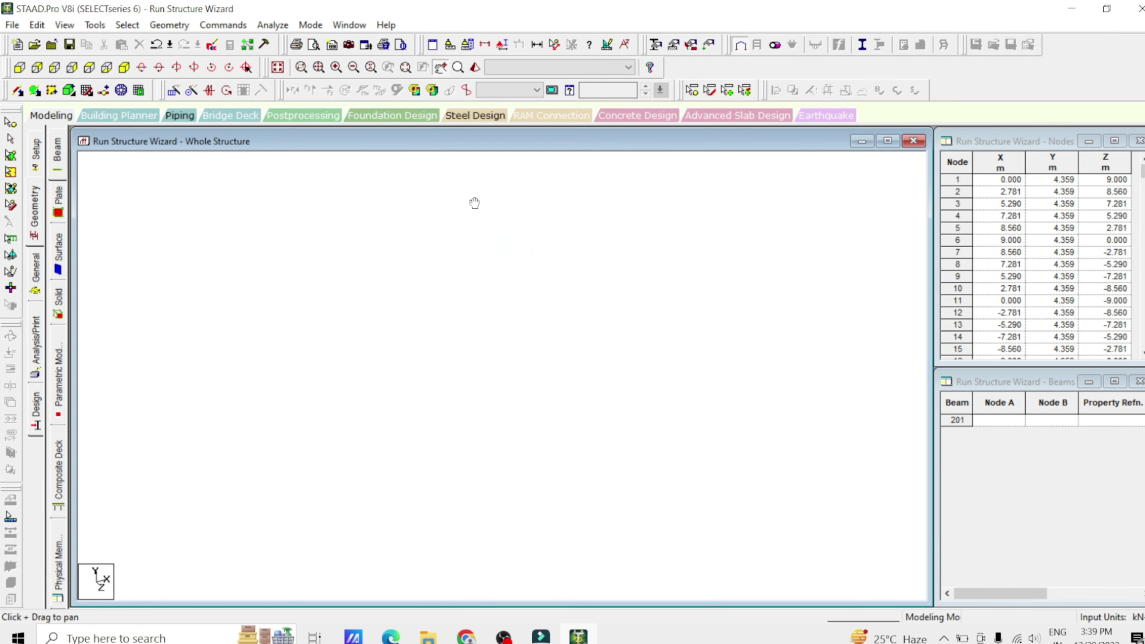
{"action": "left_click", "coordinate": [475, 68]}
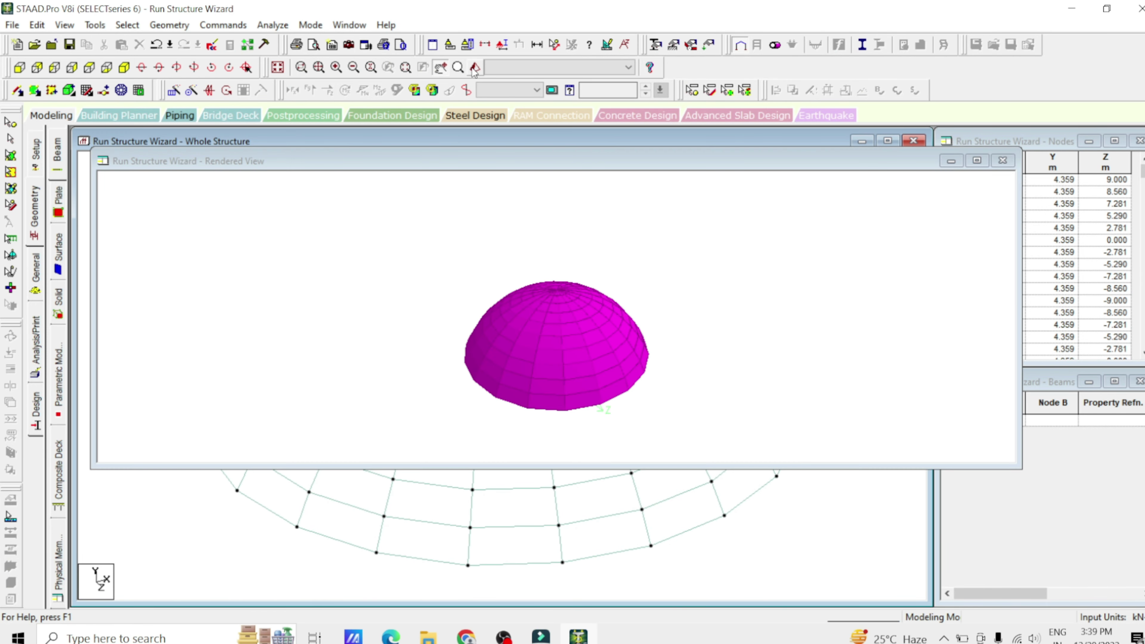
{"action": "mouse_move", "coordinate": [552, 327]}
{"action": "left_mouse_down"}
{"action": "mouse_move", "coordinate": [578, 215]}
{"action": "mouse_move", "coordinate": [621, 223]}
{"action": "mouse_move", "coordinate": [627, 333]}
{"action": "mouse_move", "coordinate": [481, 321]}
{"action": "mouse_move", "coordinate": [572, 228]}
{"action": "mouse_move", "coordinate": [596, 253]}
{"action": "mouse_move", "coordinate": [559, 321]}
{"action": "left_mouse_up"}
{"action": "left_click", "coordinate": [1002, 160]}
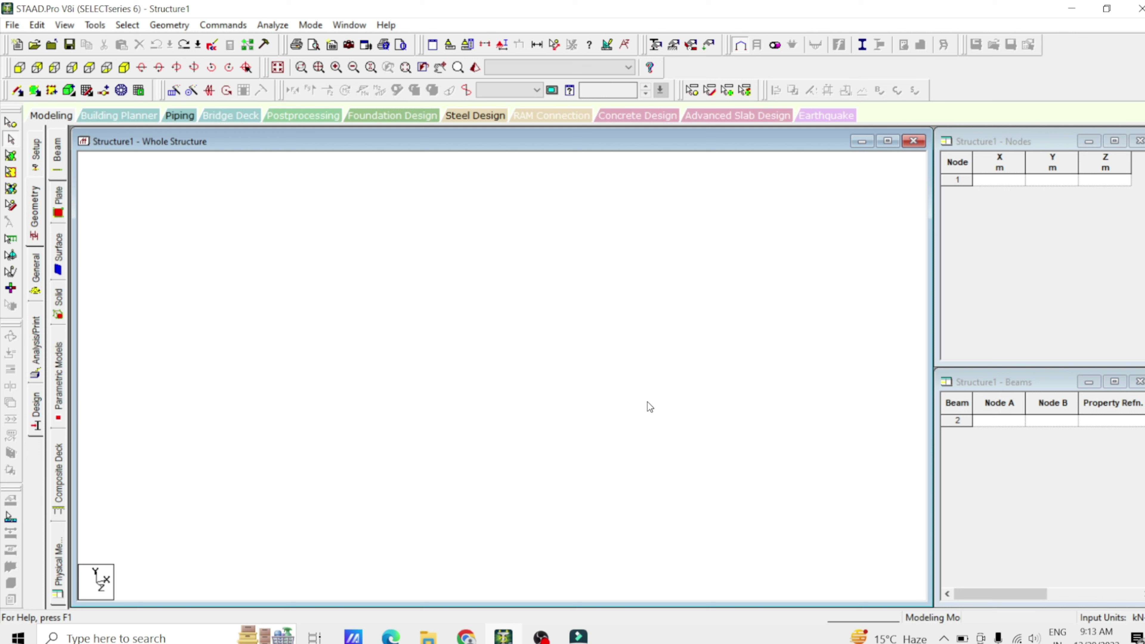
Step: Snap beams on the default linear grid to form a 7 m by 7 m square frame starting at the origin
{"action": "left_click", "coordinate": [86, 91]}
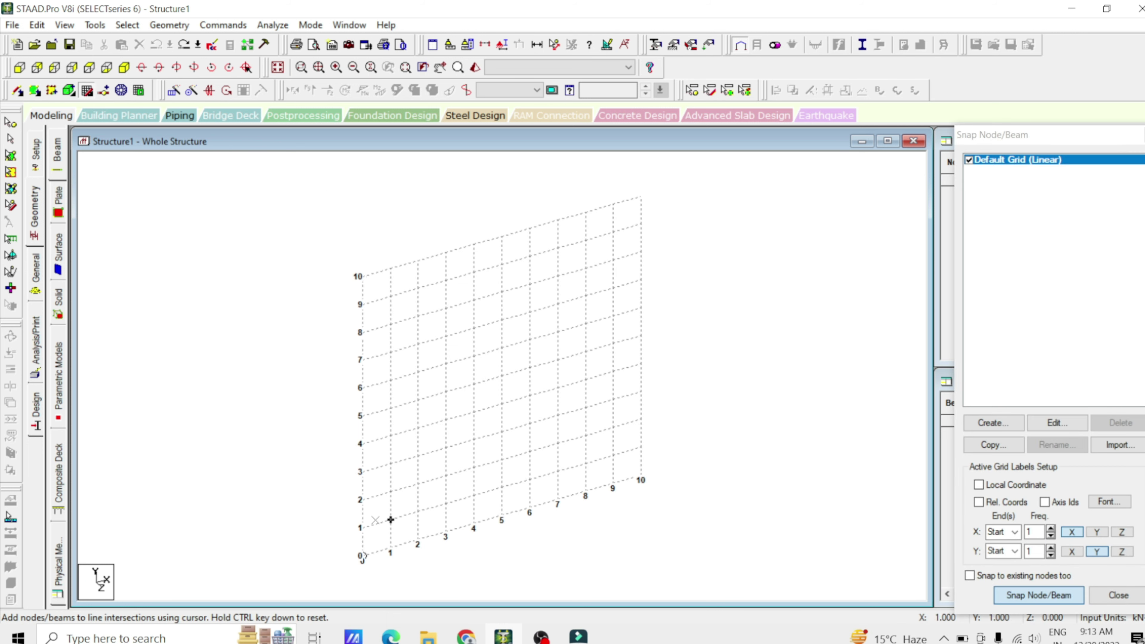
{"action": "left_click", "coordinate": [362, 555]}
{"action": "left_click", "coordinate": [362, 360]}
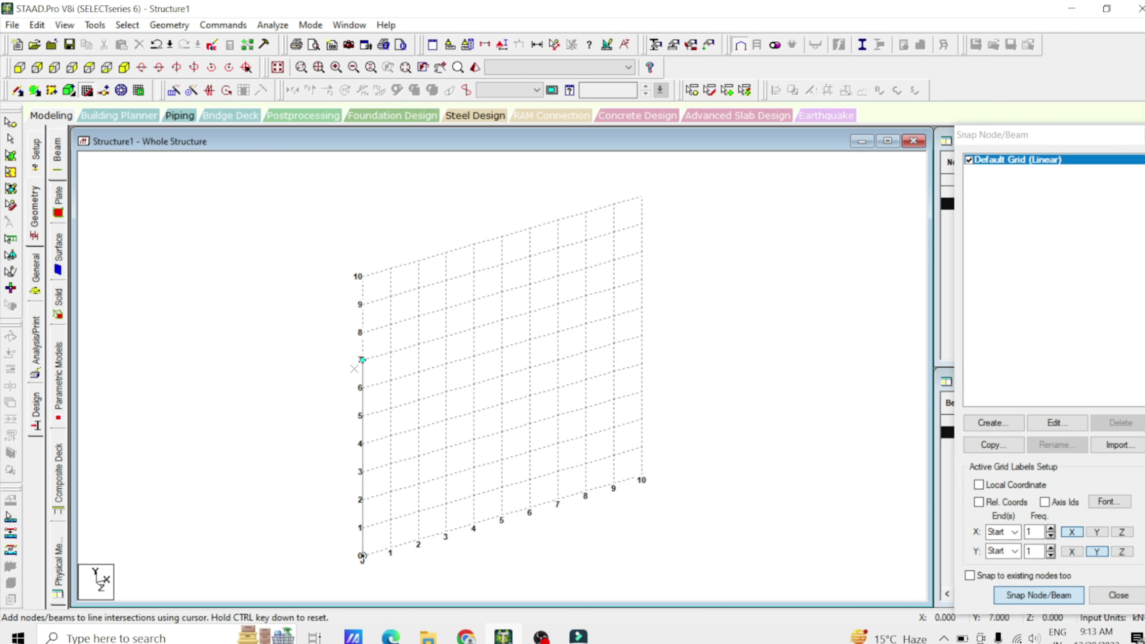
{"action": "left_click", "coordinate": [558, 500]}
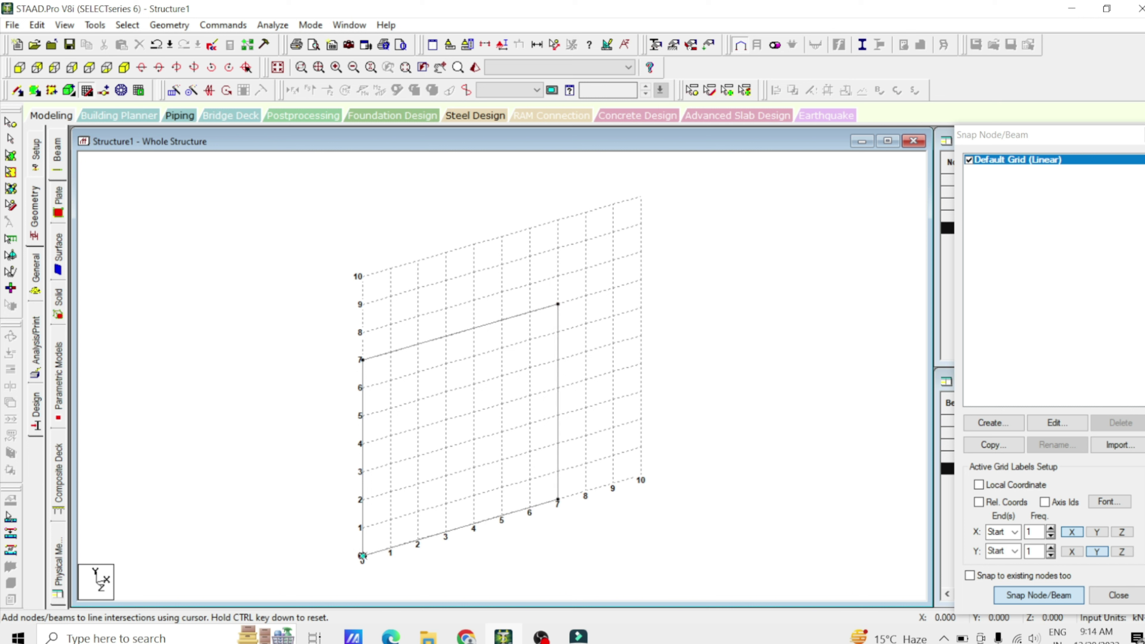
Step: Add two crossing diagonal beams between the opposite corners of the 7 m square frame
{"action": "left_click", "coordinate": [362, 555]}
{"action": "left_click", "coordinate": [558, 304]}
{"action": "left_click", "coordinate": [558, 499]}
{"action": "key", "text": "Escape"}
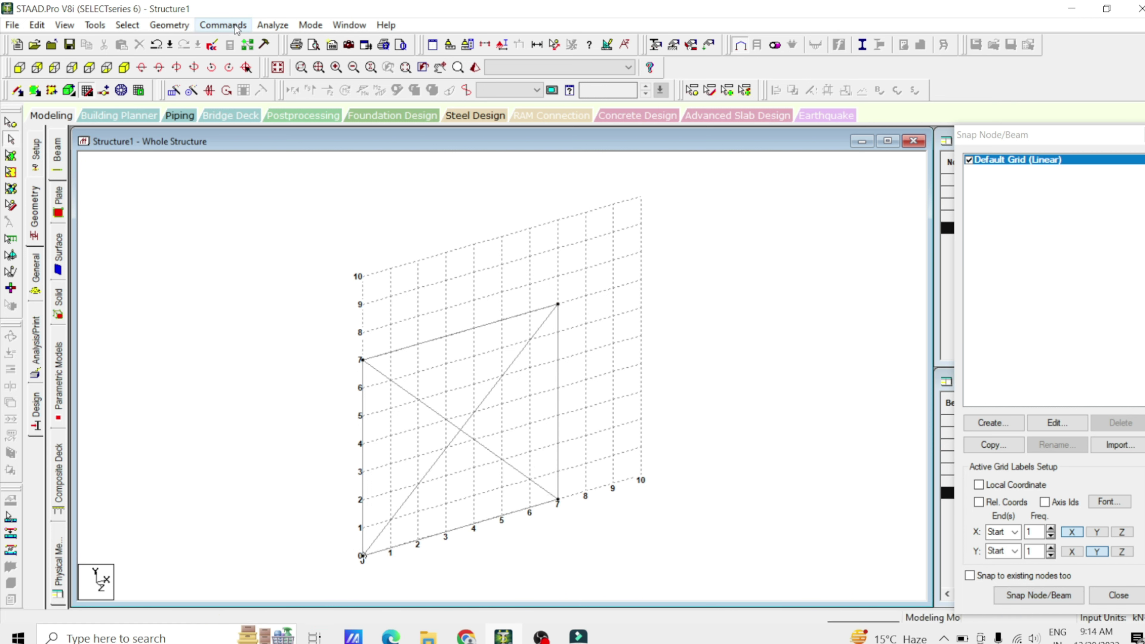
Step: Intersect the two diagonal members with a tolerance of 0 m and close the snap grid
{"action": "left_click", "coordinate": [404, 500]}
{"action": "left_click", "coordinate": [170, 25]}
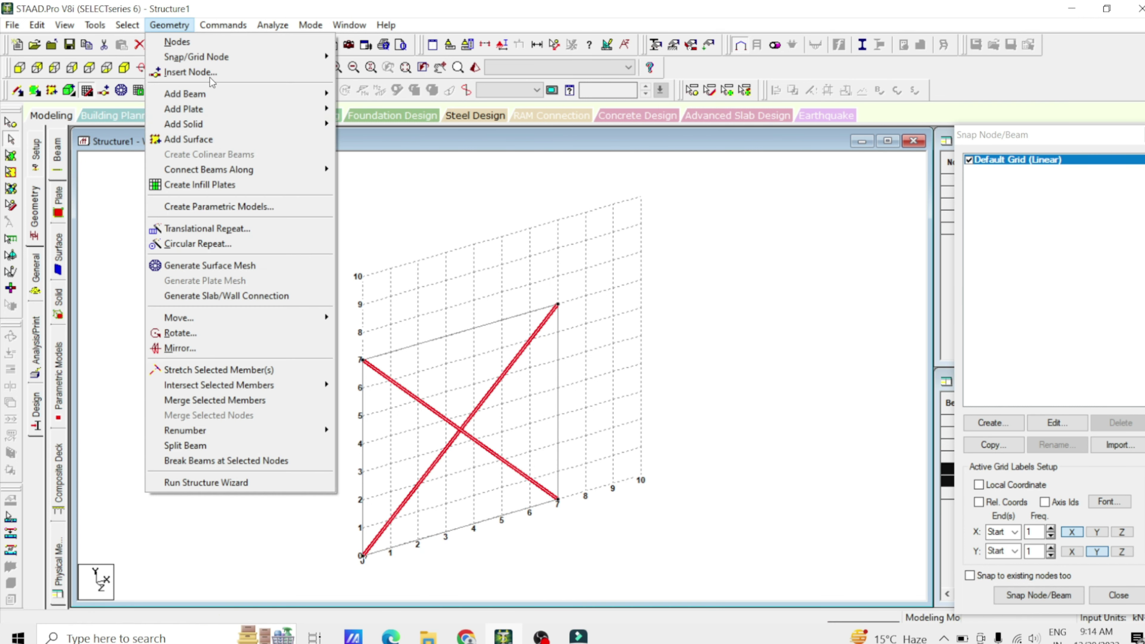
{"action": "mouse_move", "coordinate": [270, 389]}
{"action": "left_click", "coordinate": [368, 386]}
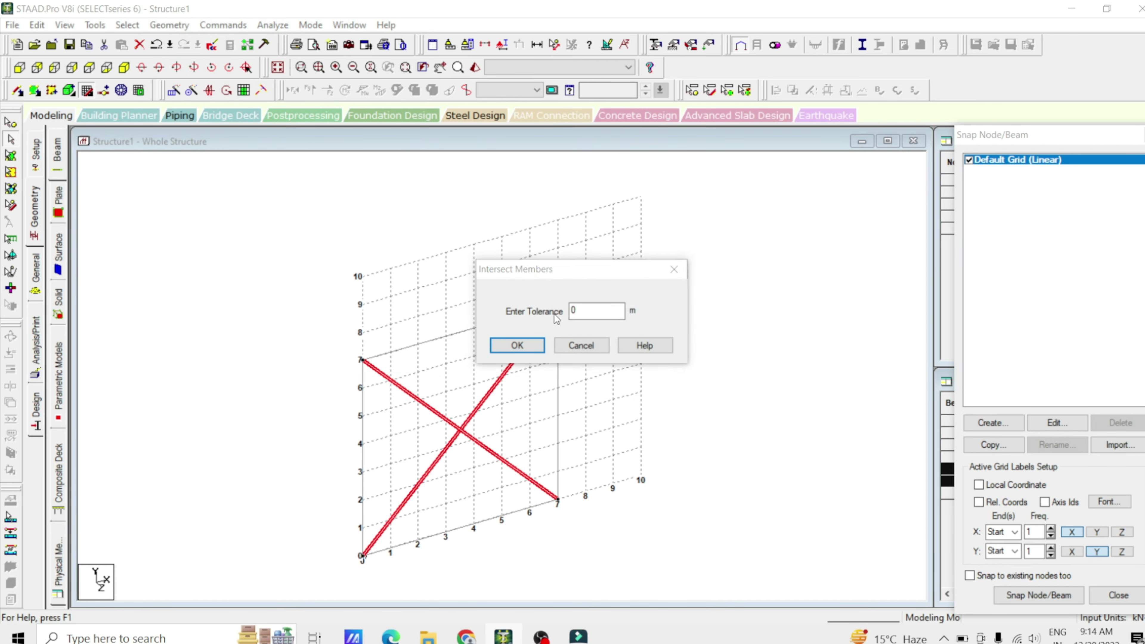
{"action": "left_click", "coordinate": [518, 344]}
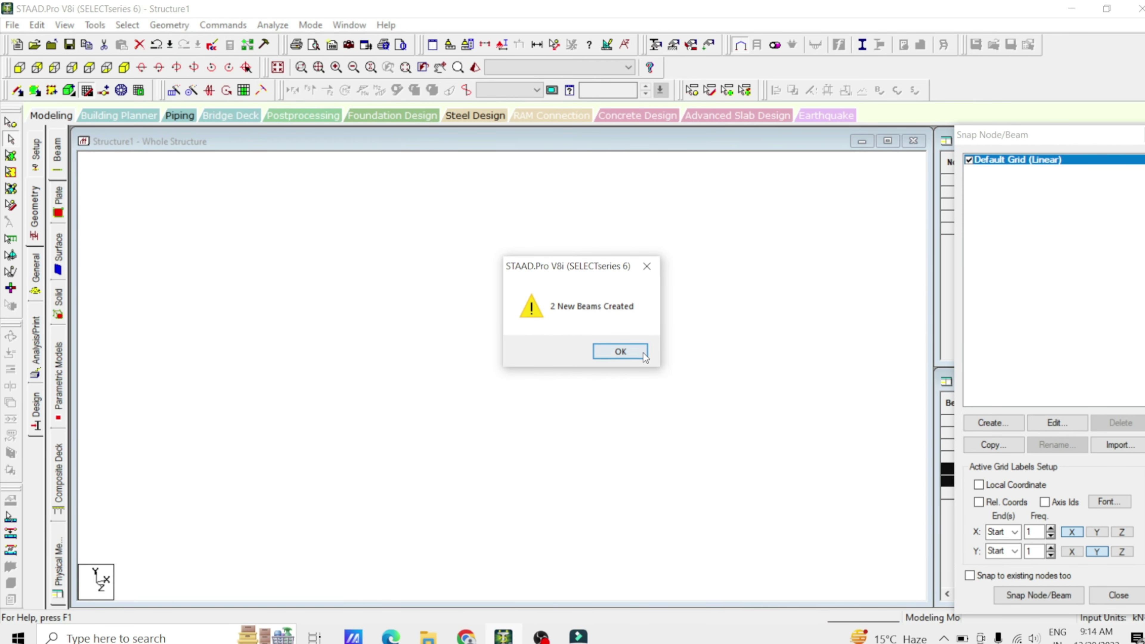
{"action": "left_click", "coordinate": [620, 351]}
{"action": "left_click", "coordinate": [746, 336]}
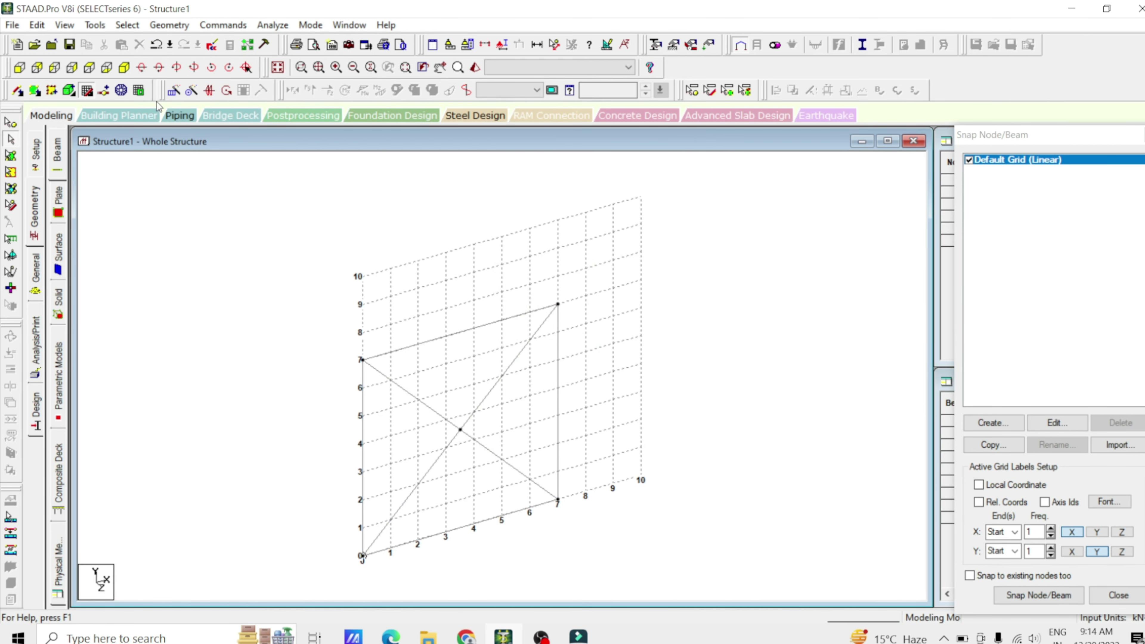
{"action": "left_click", "coordinate": [95, 92]}
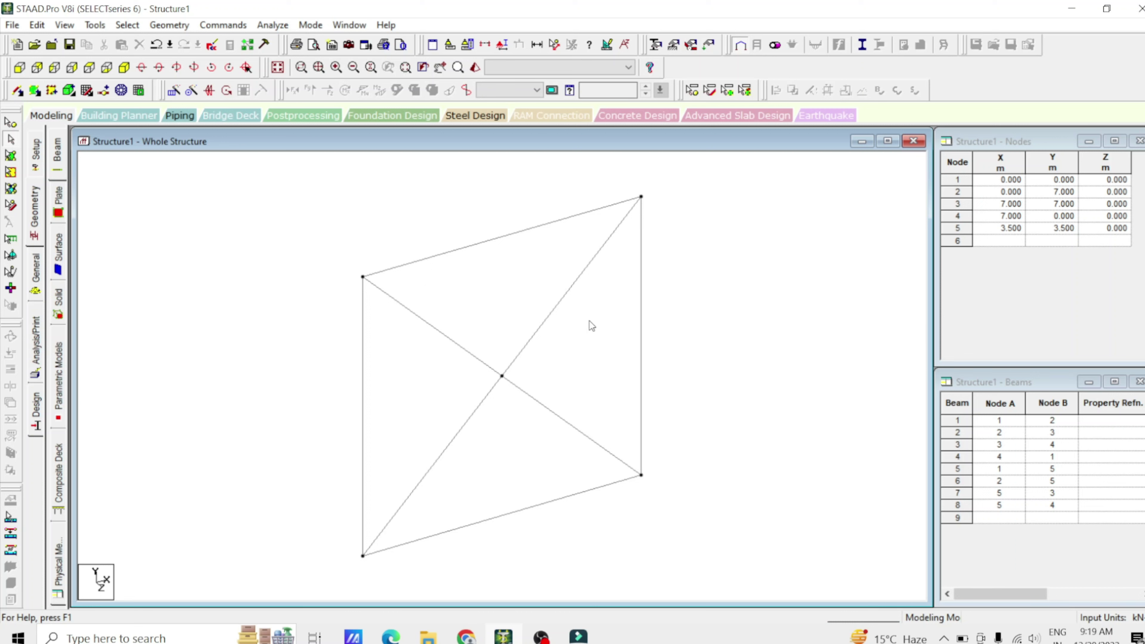
Step: Mirror a copy of the upper triangle's three beams about the X-Z plane through node 2 at Y = 7 m
{"action": "left_click", "coordinate": [170, 25]}
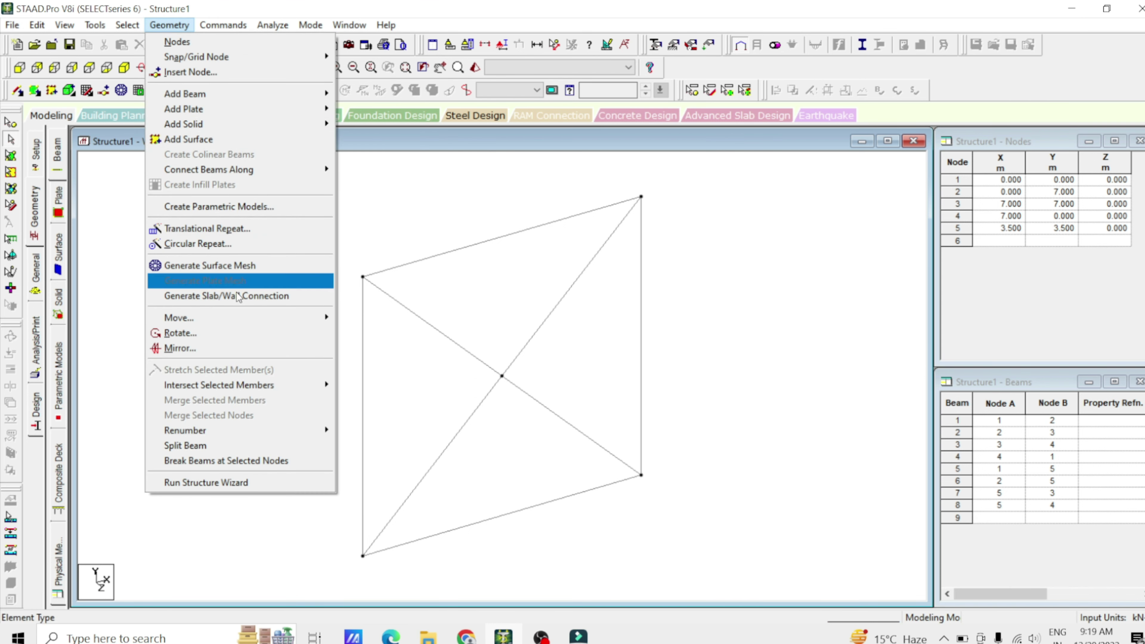
{"action": "left_click", "coordinate": [249, 347]}
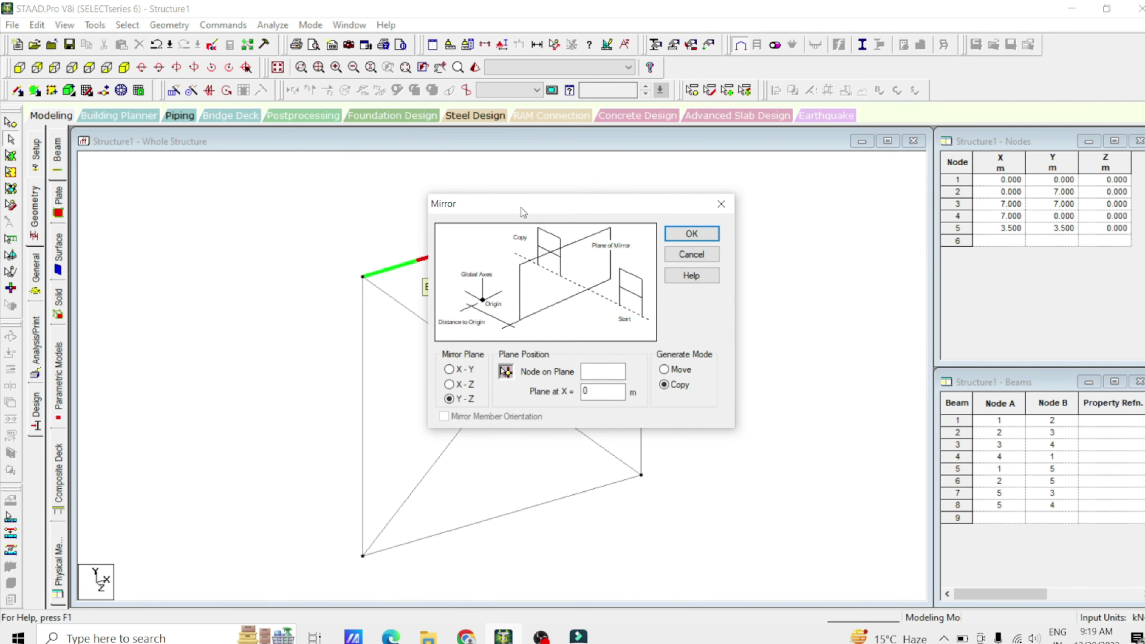
{"action": "left_click_drag", "start_coordinate": [520, 208], "coordinate": [762, 135]}
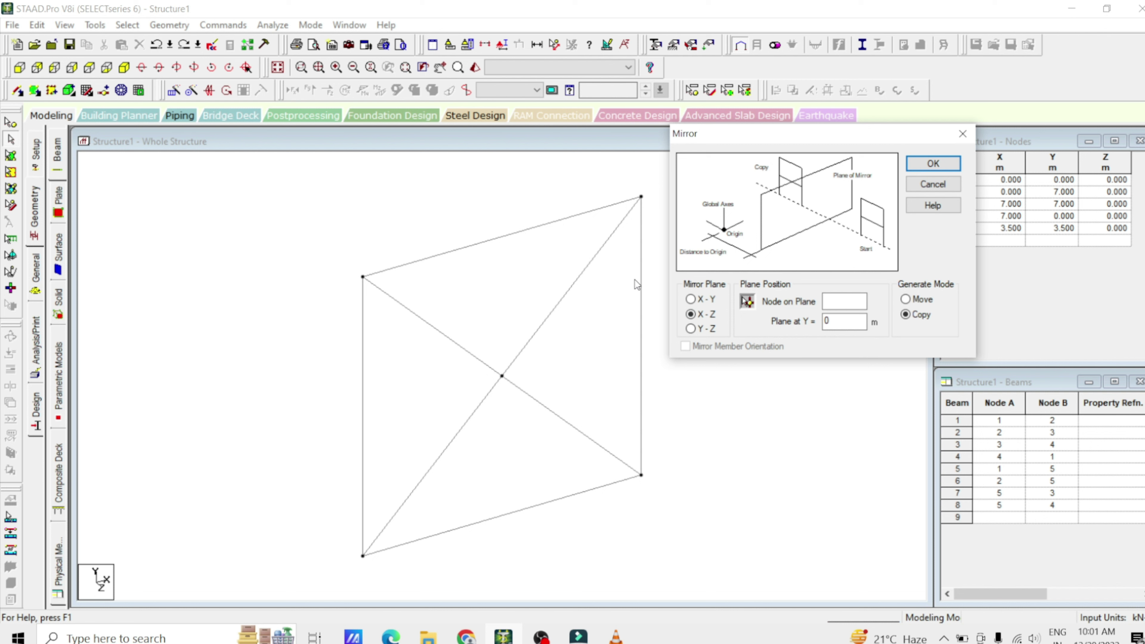
{"action": "left_click_drag", "start_coordinate": [603, 177], "coordinate": [419, 360]}
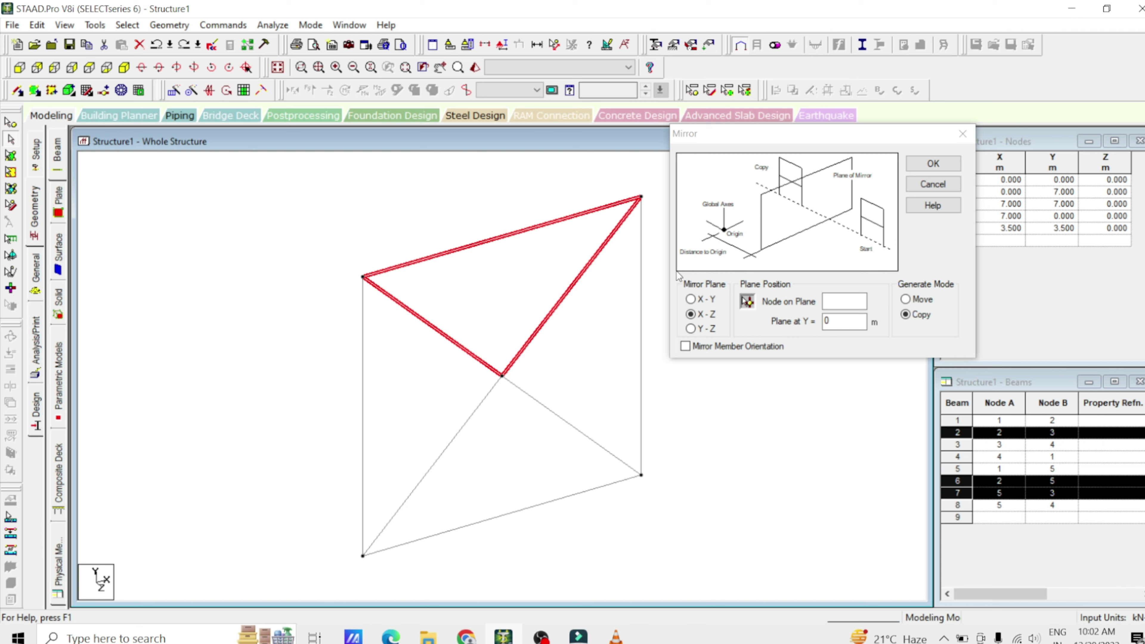
{"action": "left_click", "coordinate": [696, 321]}
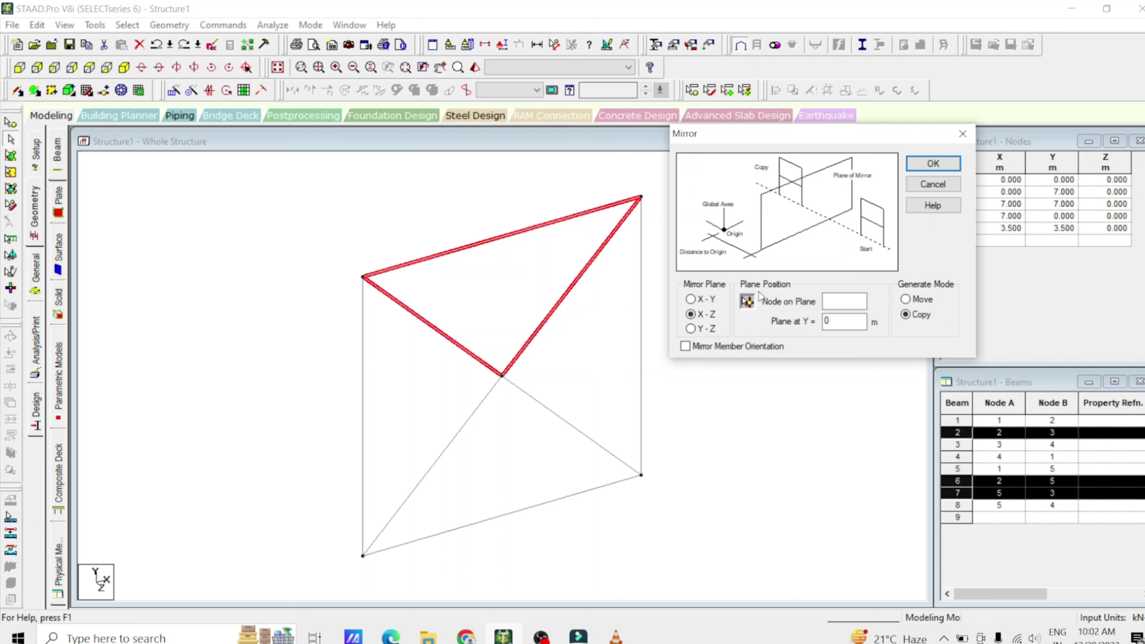
{"action": "left_click", "coordinate": [746, 302]}
{"action": "left_click", "coordinate": [747, 307]}
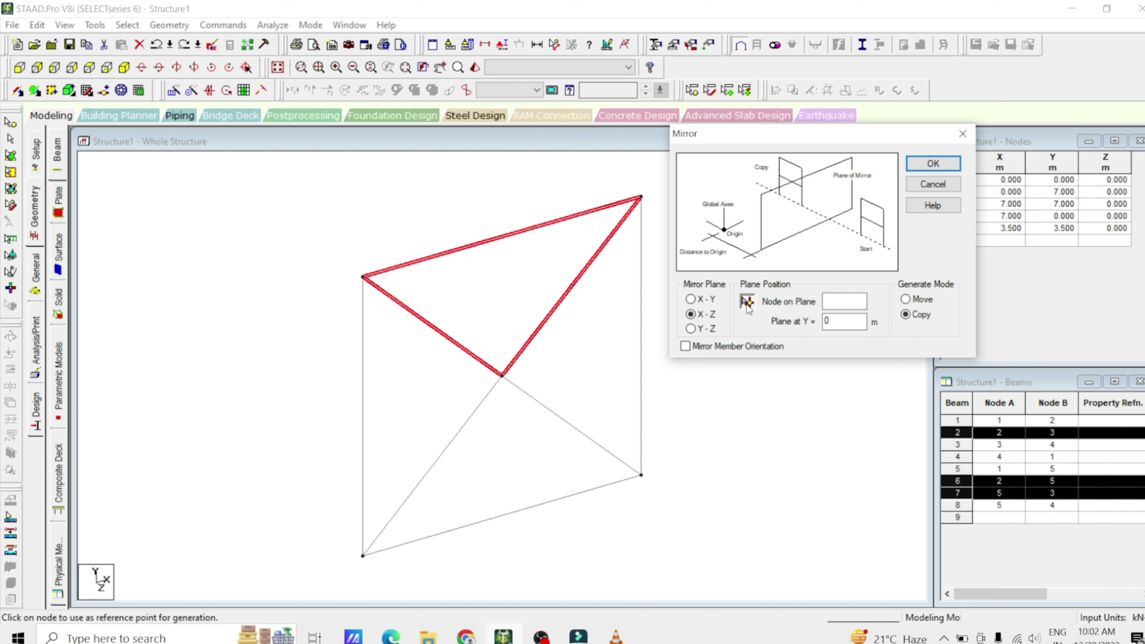
{"action": "left_click", "coordinate": [364, 278]}
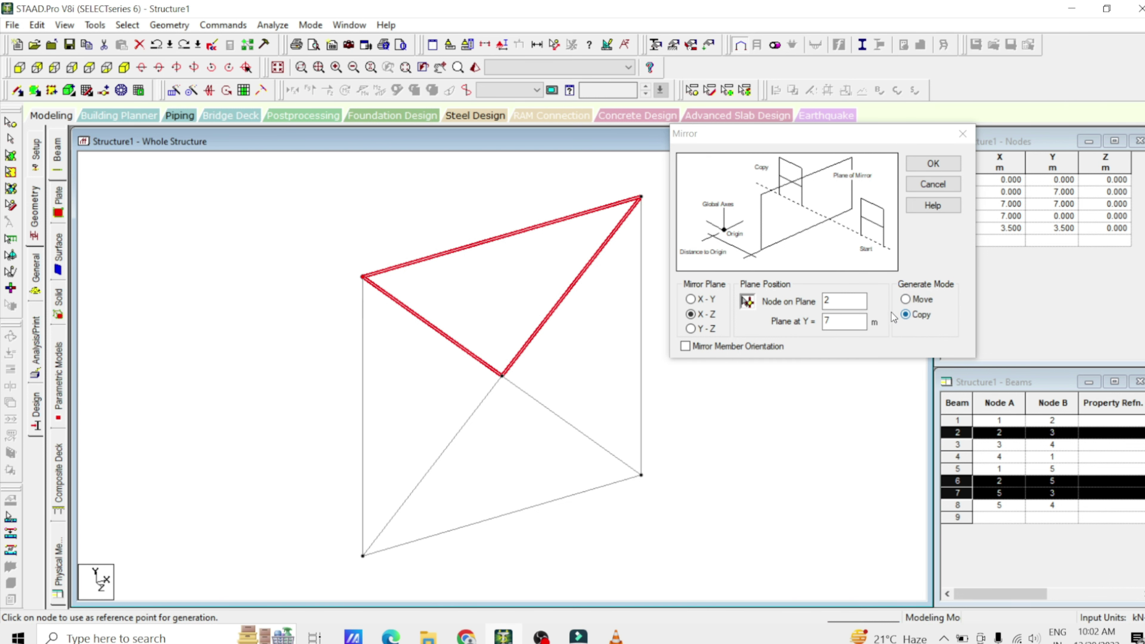
{"action": "left_click", "coordinate": [947, 167]}
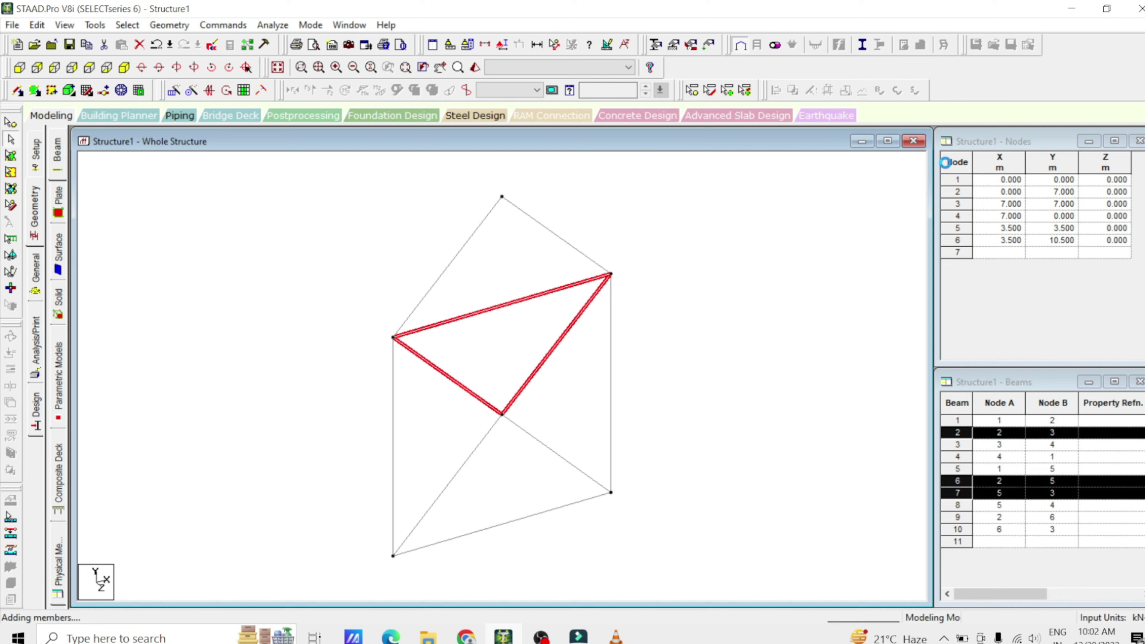
{"action": "left_click", "coordinate": [559, 222]}
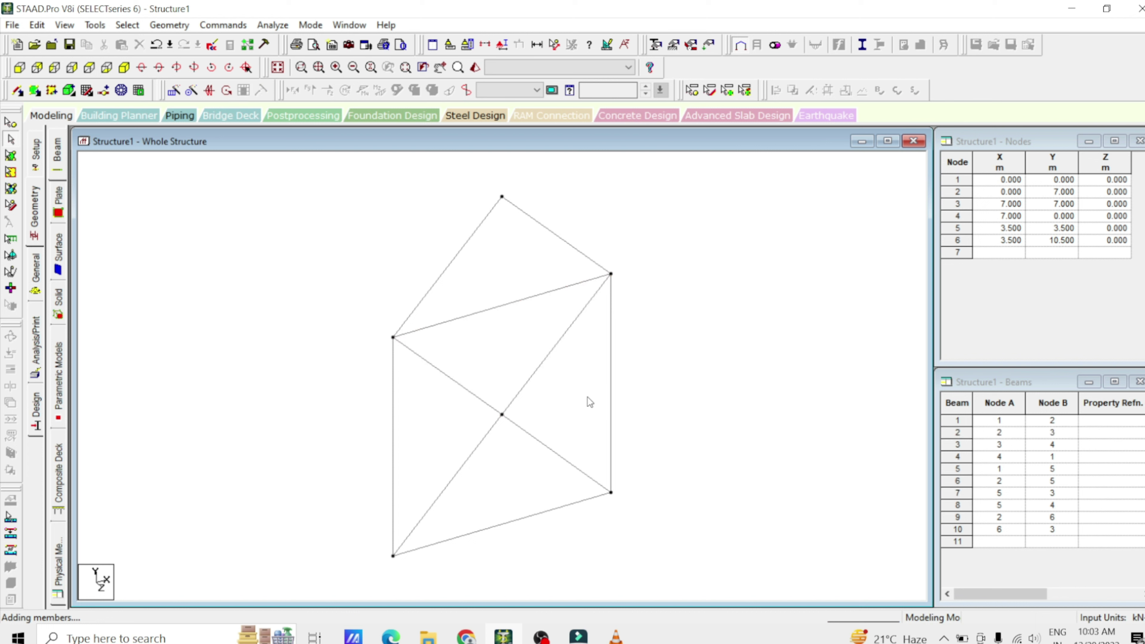
Step: Mirror a copy of the triangle's three beams on the X = 7 m side about the Y-Z plane through node 3
{"action": "left_click_drag", "start_coordinate": [541, 315], "coordinate": [695, 470]}
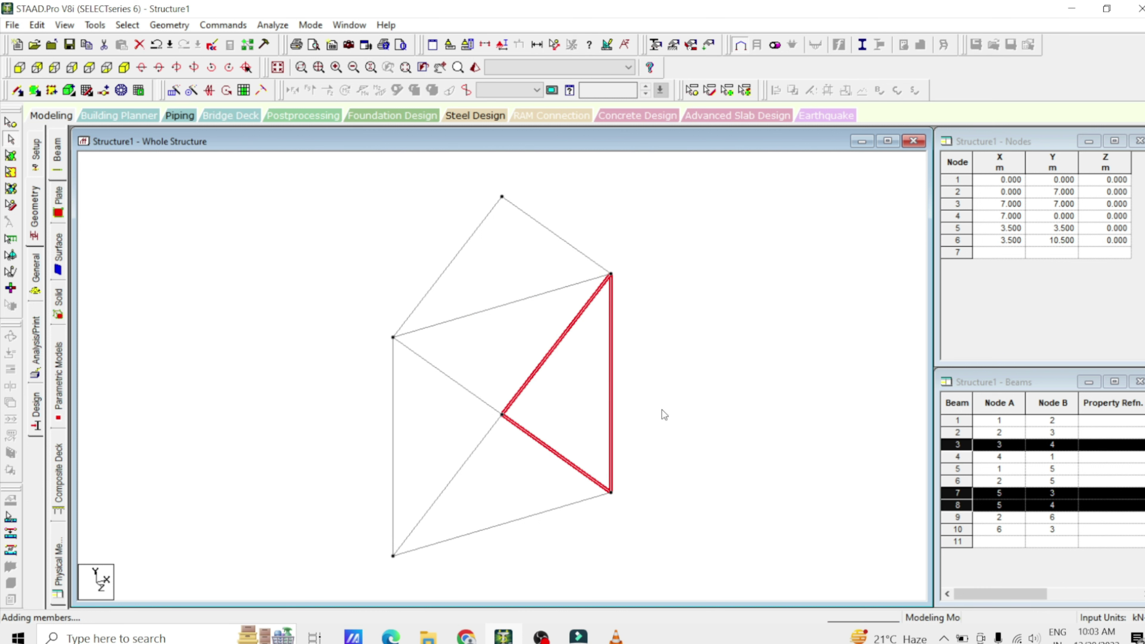
{"action": "left_click", "coordinate": [209, 91]}
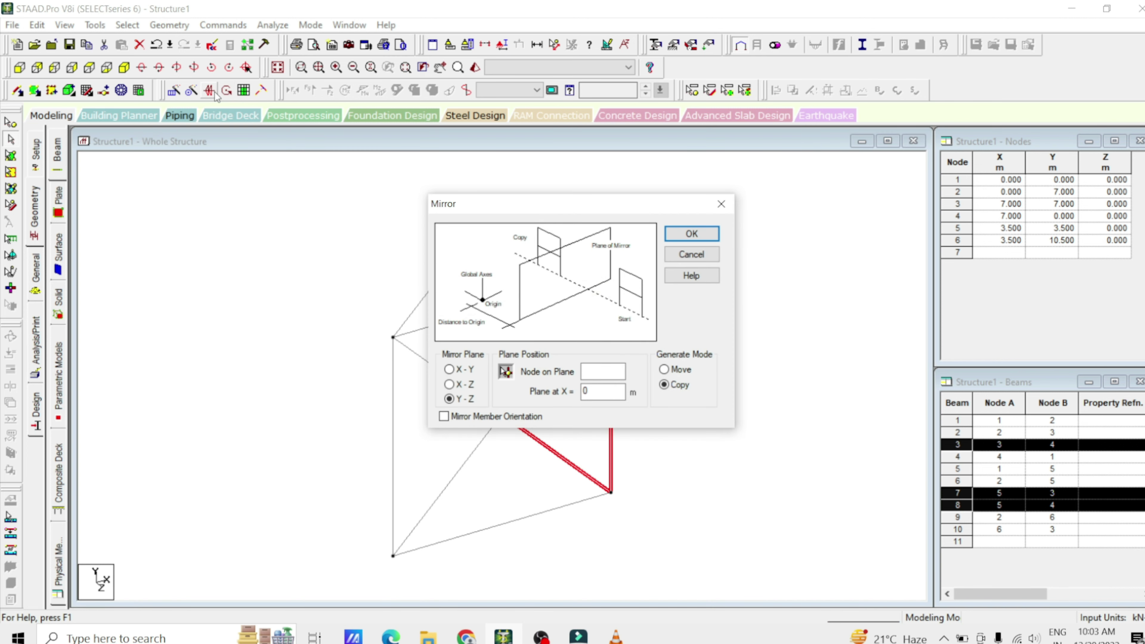
{"action": "left_click_drag", "start_coordinate": [531, 205], "coordinate": [751, 148]}
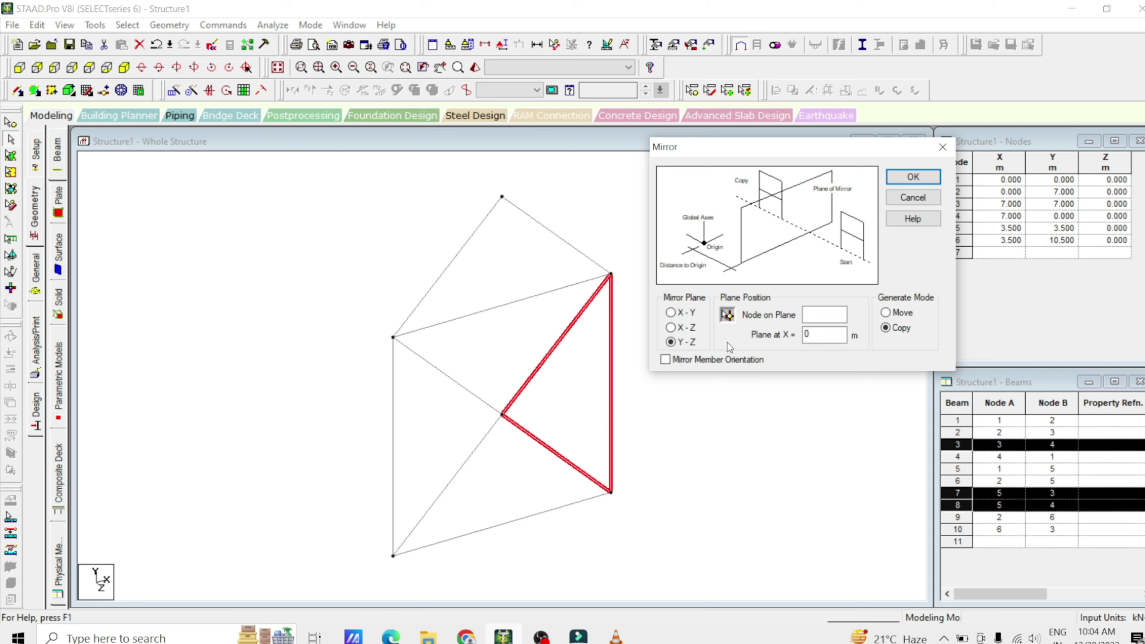
{"action": "left_click", "coordinate": [727, 315]}
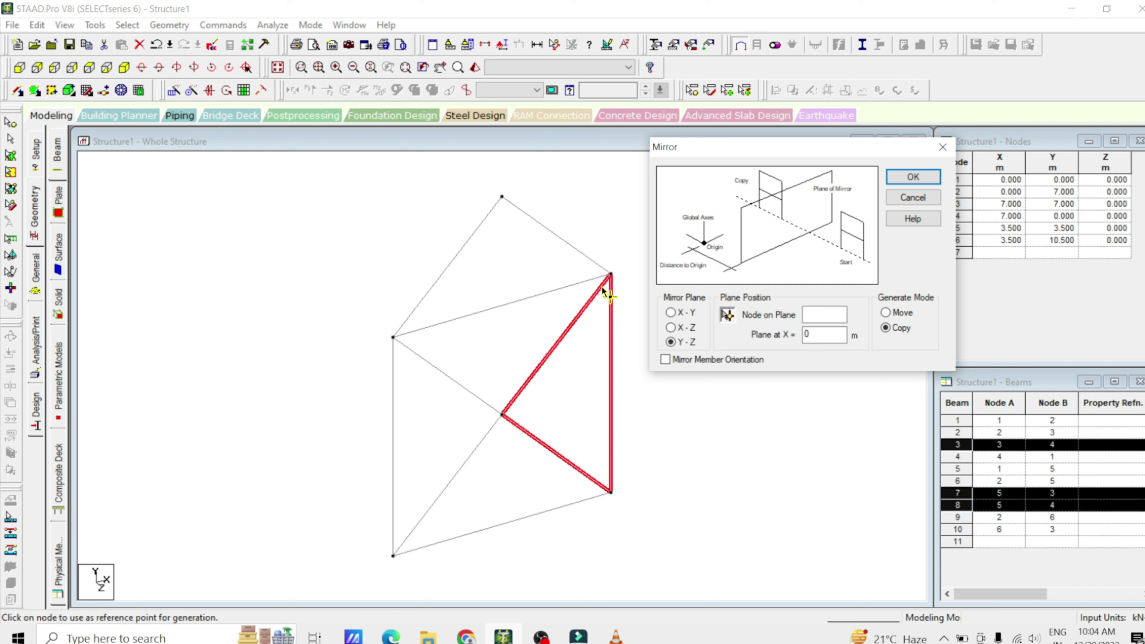
{"action": "left_click", "coordinate": [612, 273]}
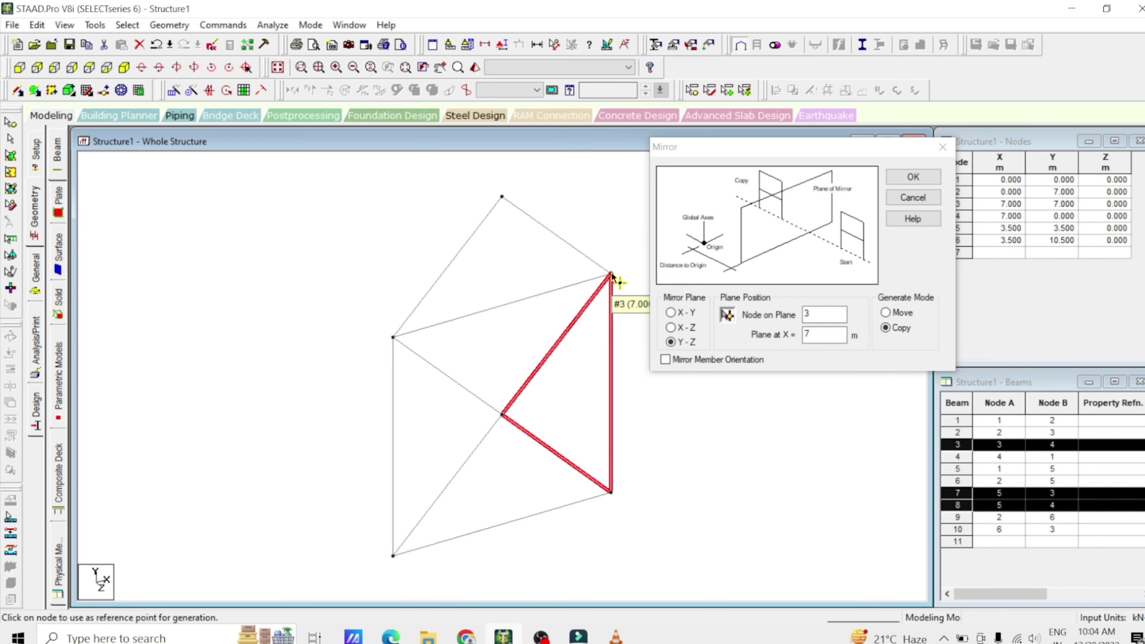
{"action": "left_click", "coordinate": [886, 328]}
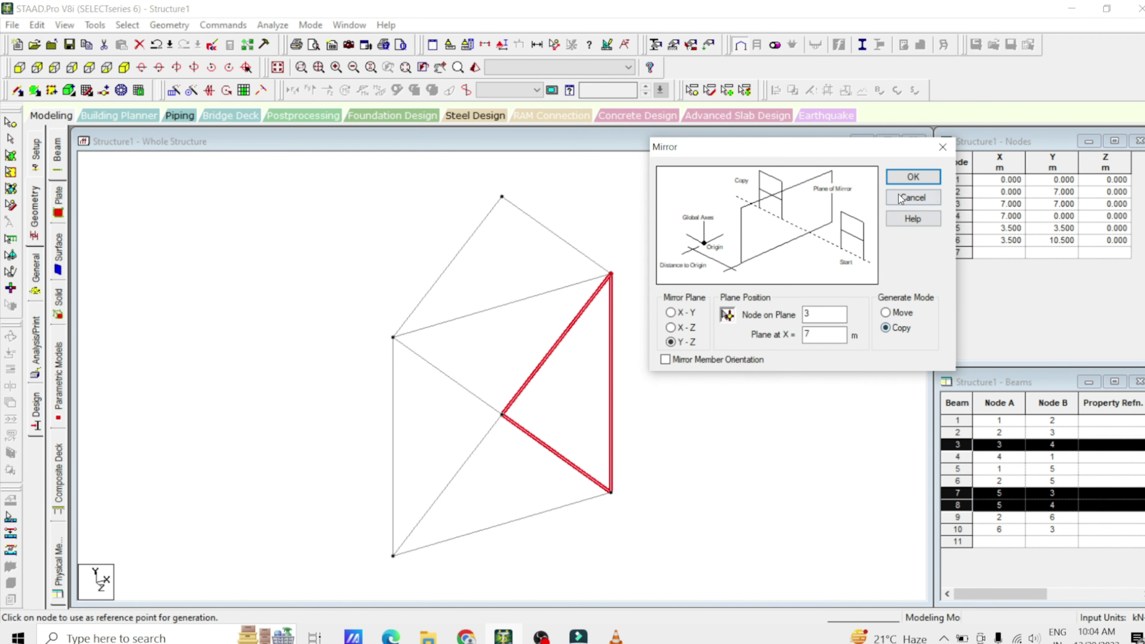
{"action": "left_click", "coordinate": [910, 177]}
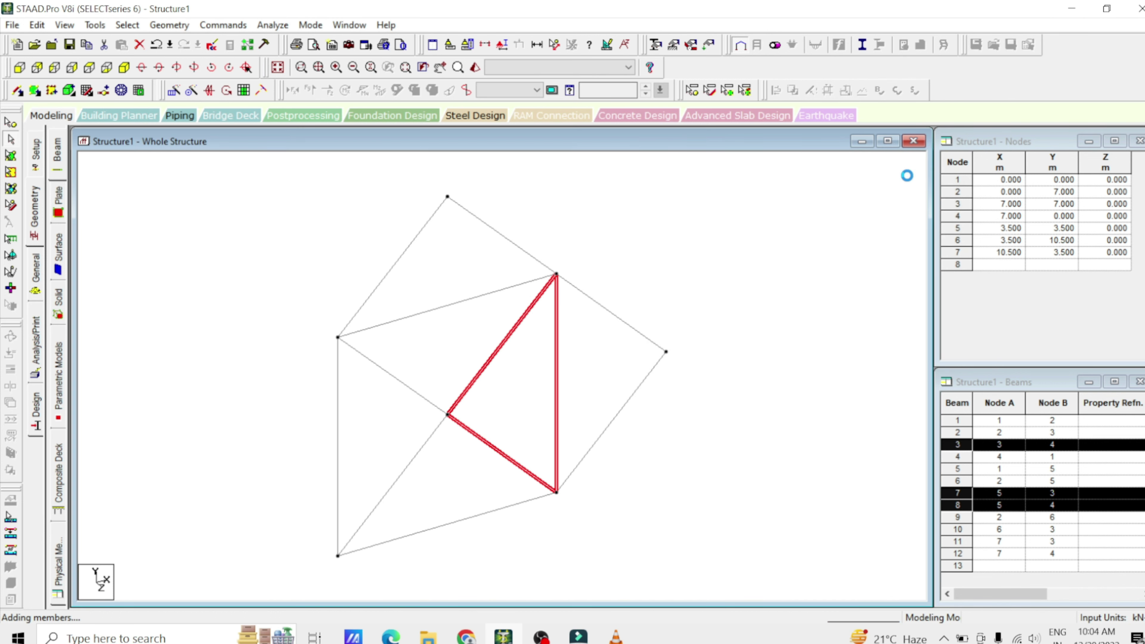
{"action": "left_click", "coordinate": [781, 276]}
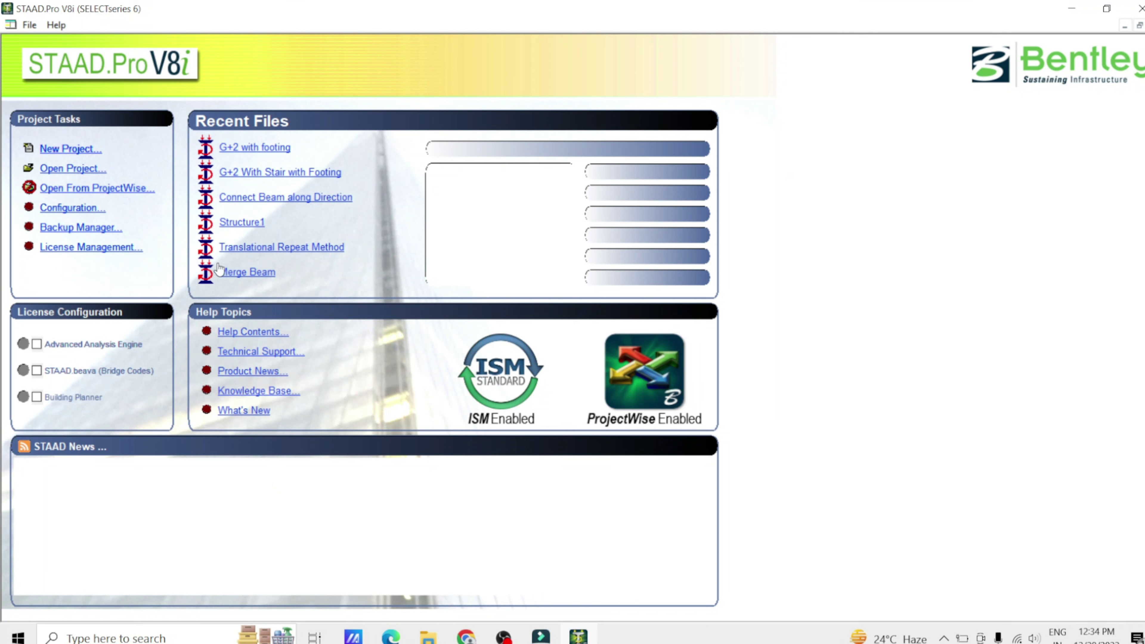
Step: Create a new Space model named "Create Group" in metres and kilonewtons, starting with Add Beam
{"action": "left_click", "coordinate": [89, 153]}
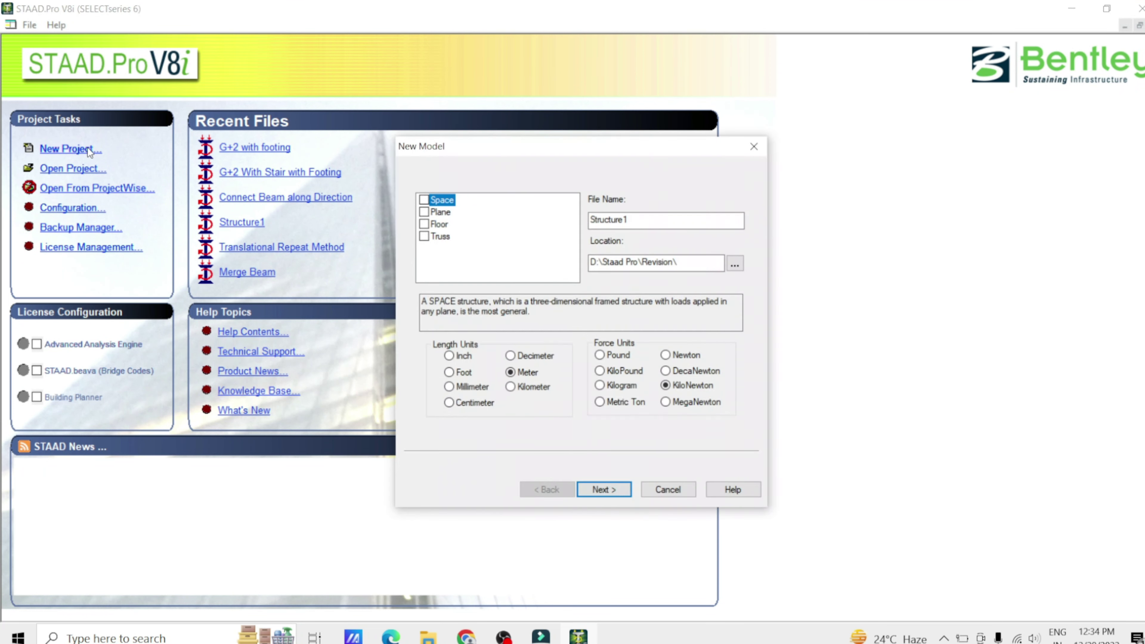
{"action": "left_click", "coordinate": [433, 202]}
{"action": "double_click", "coordinate": [639, 221]}
{"action": "type", "text": "C"}
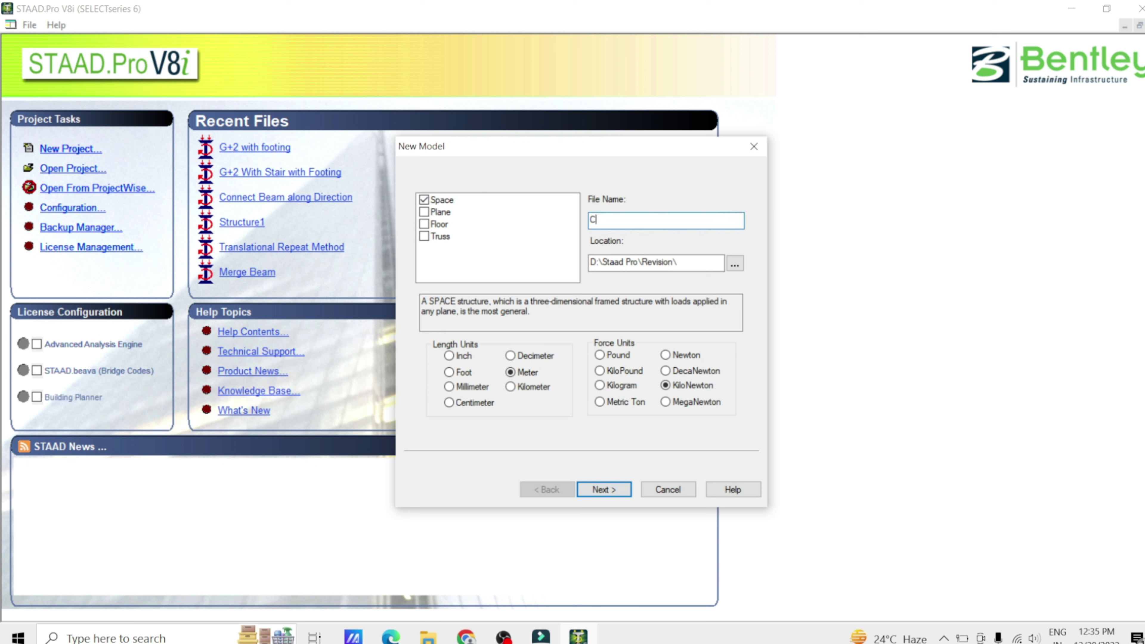
{"action": "type", "text": "reate Group"}
{"action": "left_click", "coordinate": [606, 490]}
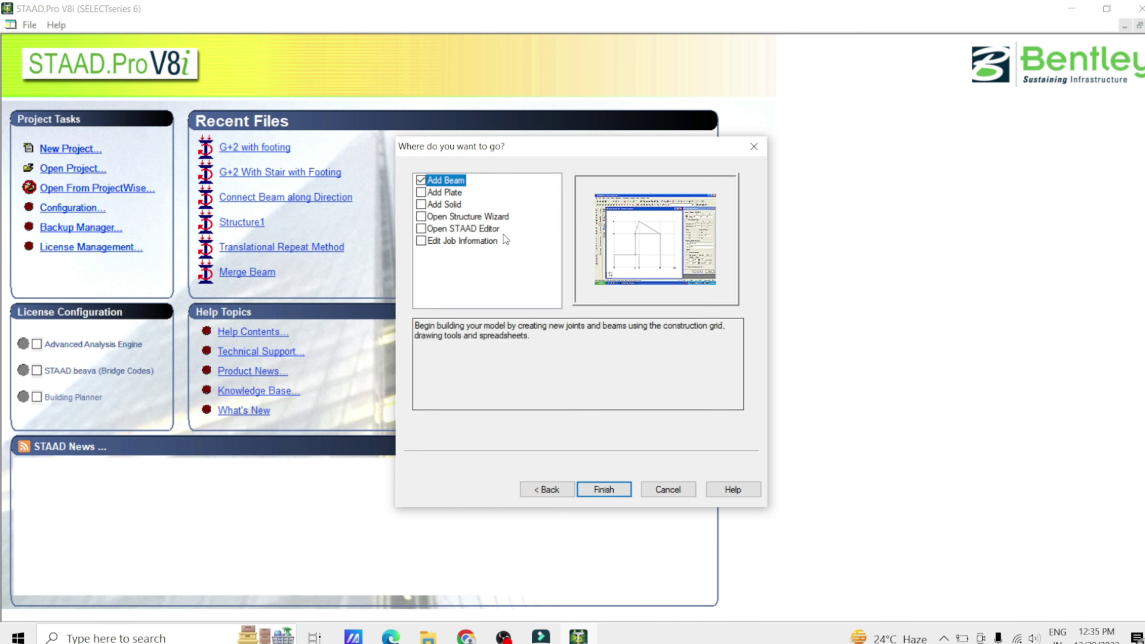
{"action": "left_click", "coordinate": [603, 495]}
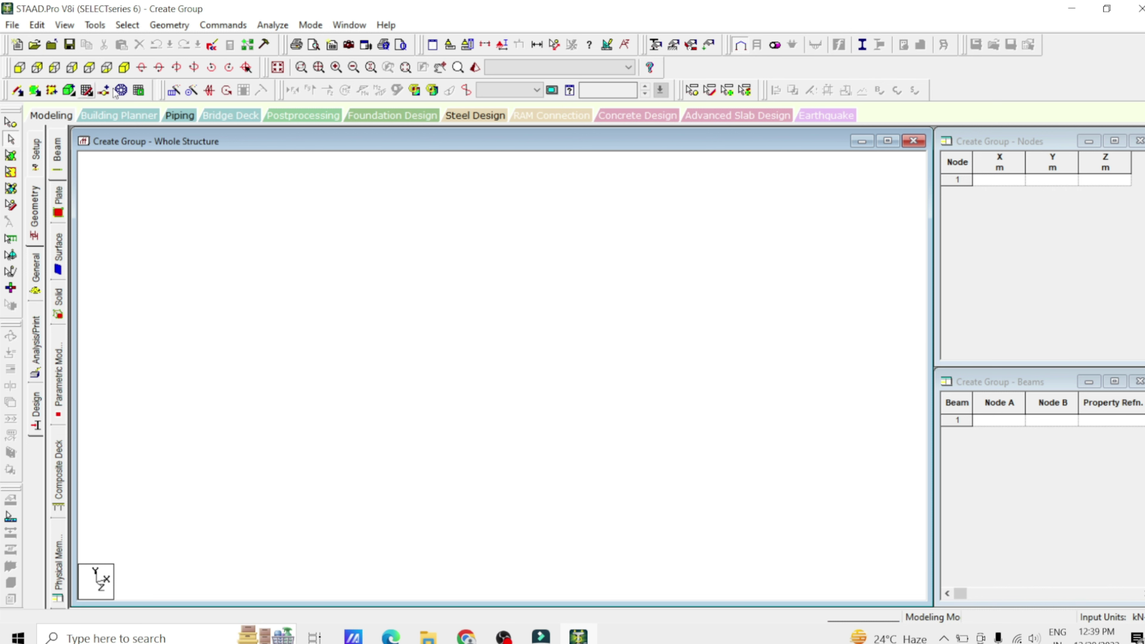
Step: Add a node at the origin (0, 0, 0) in the node table
{"action": "left_click", "coordinate": [996, 181]}
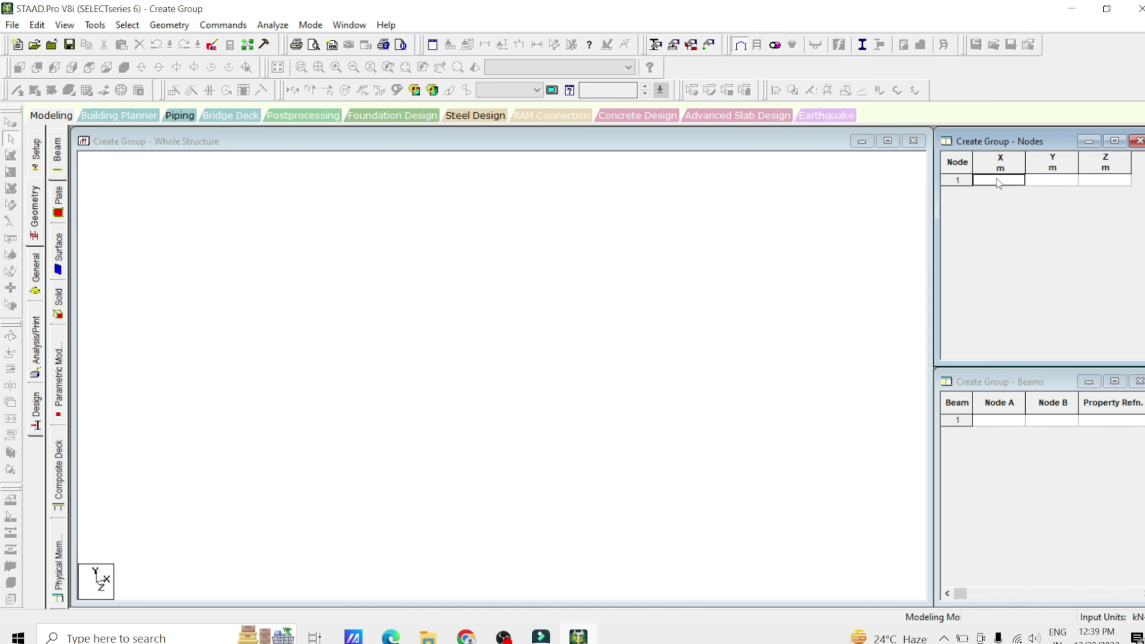
{"action": "type", "text": "0"}
{"action": "key", "text": "Tab"}
{"action": "left_click", "coordinate": [232, 235]}
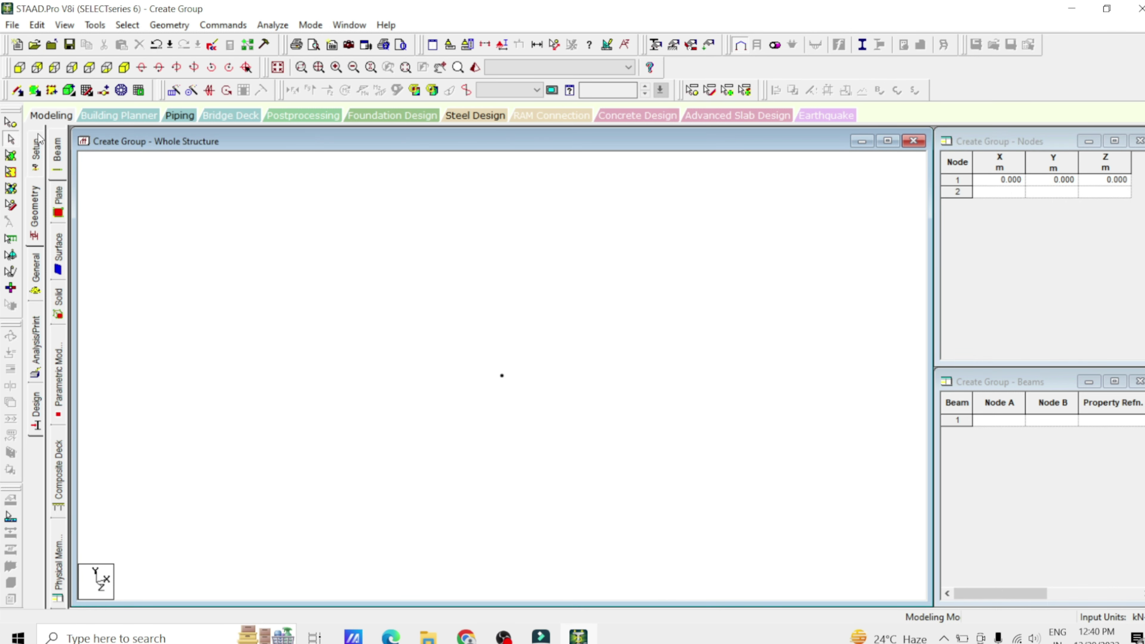
Step: Repeat the origin node along X in 3 linked steps of 5 m with Translational Repeat
{"action": "left_click", "coordinate": [9, 123]}
{"action": "left_click_drag", "start_coordinate": [559, 363], "coordinate": [476, 391]}
{"action": "left_click", "coordinate": [173, 91]}
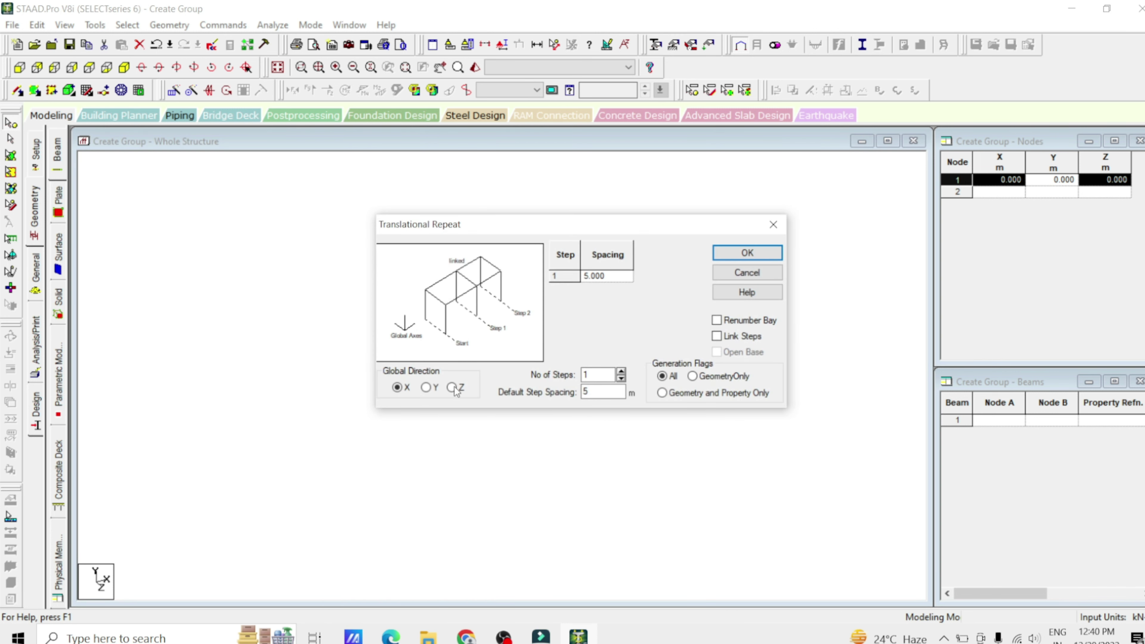
{"action": "double_click", "coordinate": [589, 374]}
{"action": "type", "text": "4"}
{"action": "left_click", "coordinate": [726, 339]}
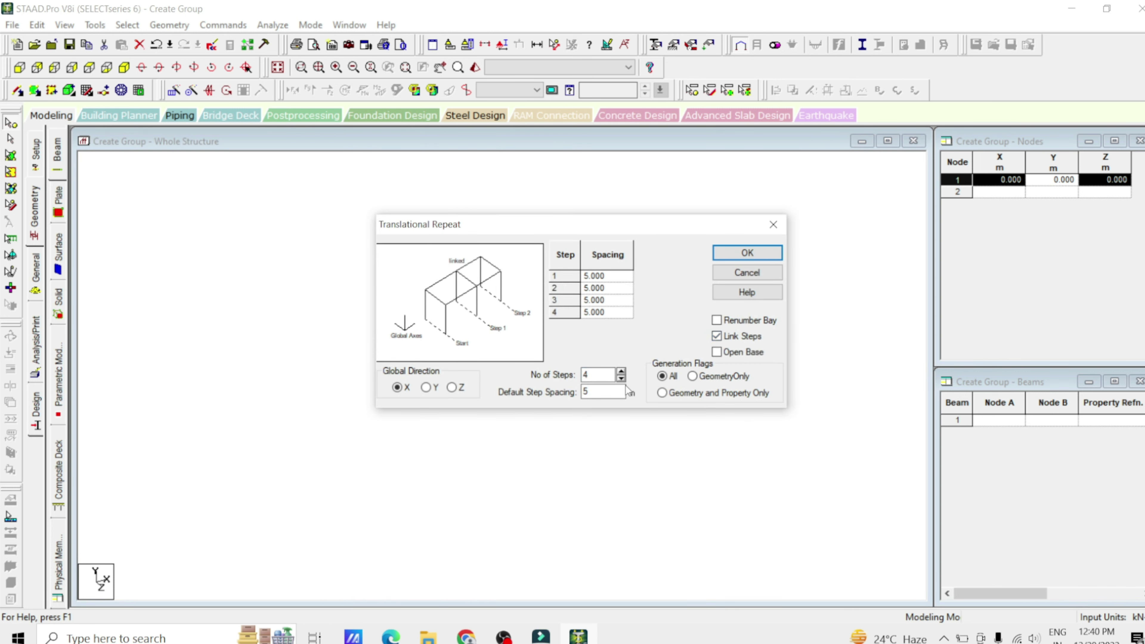
{"action": "left_click", "coordinate": [621, 379]}
{"action": "left_click", "coordinate": [762, 251]}
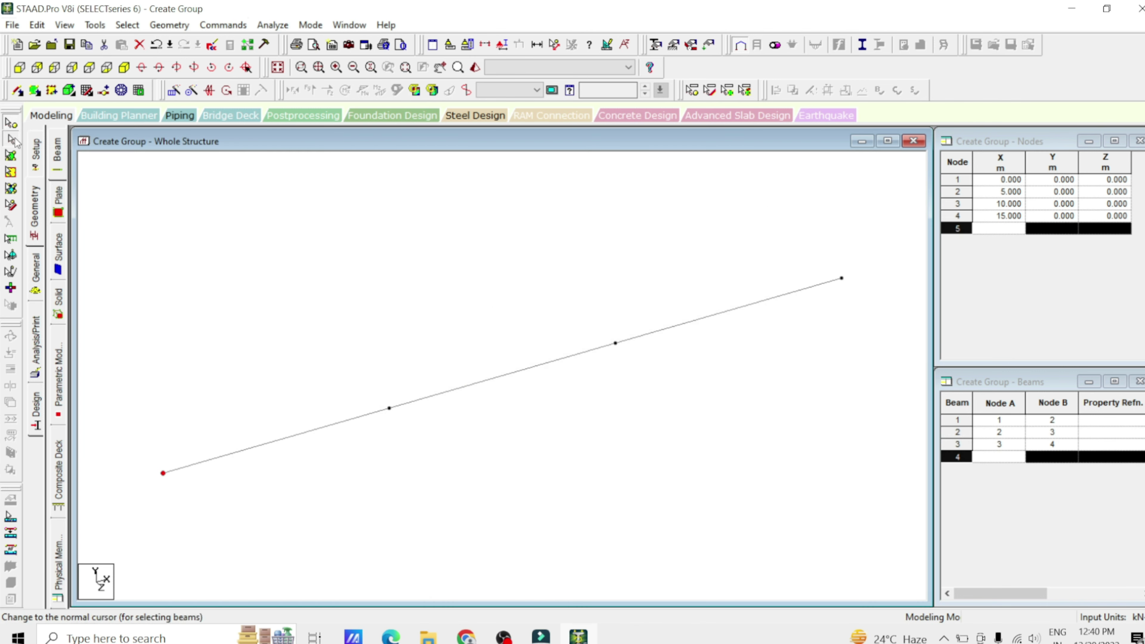
Step: Repeat the three beams along Z in 3 linked steps of 5 m with Translational Repeat
{"action": "left_click_drag", "start_coordinate": [870, 237], "coordinate": [110, 532]}
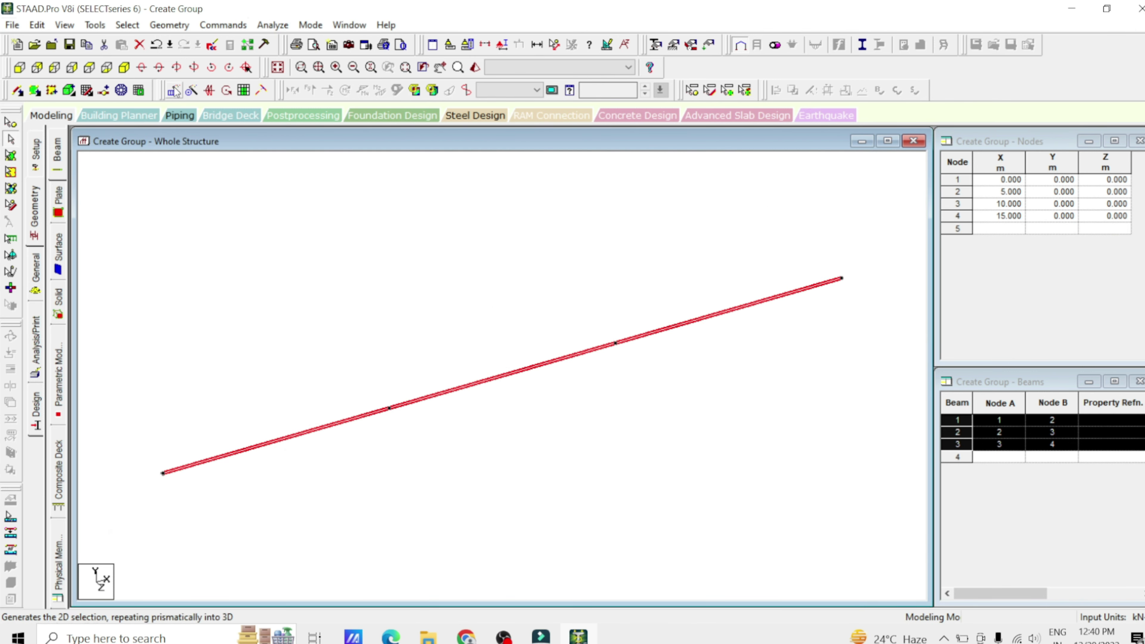
{"action": "left_click", "coordinate": [137, 91]}
{"action": "left_click", "coordinate": [621, 371]}
{"action": "left_click", "coordinate": [622, 371]}
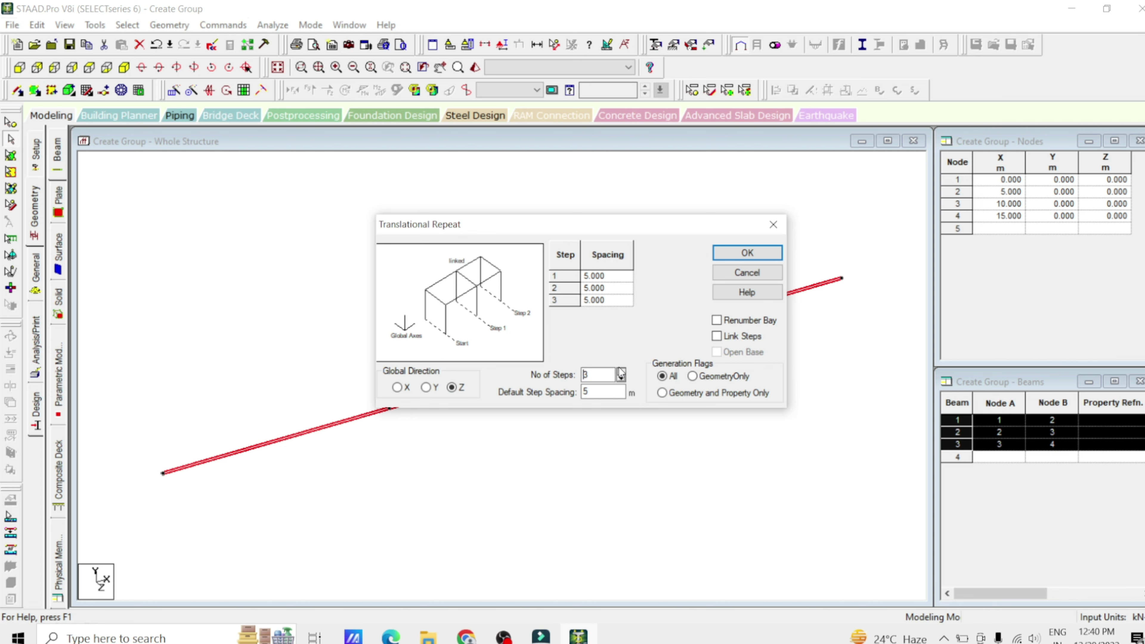
{"action": "left_click", "coordinate": [732, 336]}
{"action": "left_click", "coordinate": [747, 252]}
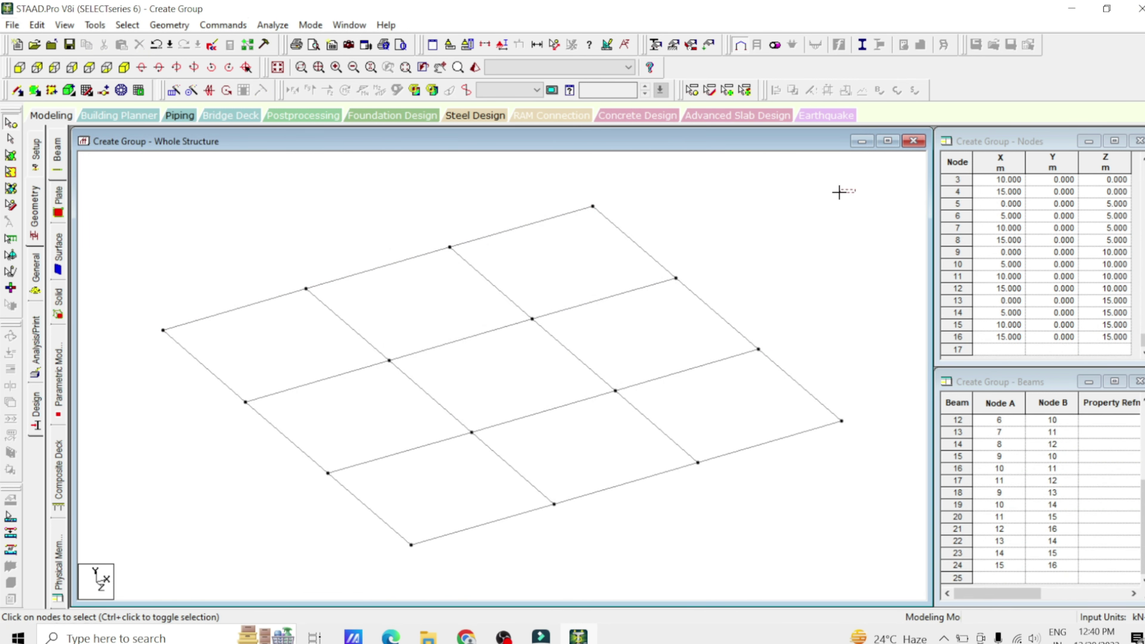
Step: Repeat all grid nodes along Y in 1 linked step of -3 m to create the columns below the floor
{"action": "left_click_drag", "start_coordinate": [839, 192], "coordinate": [149, 592]}
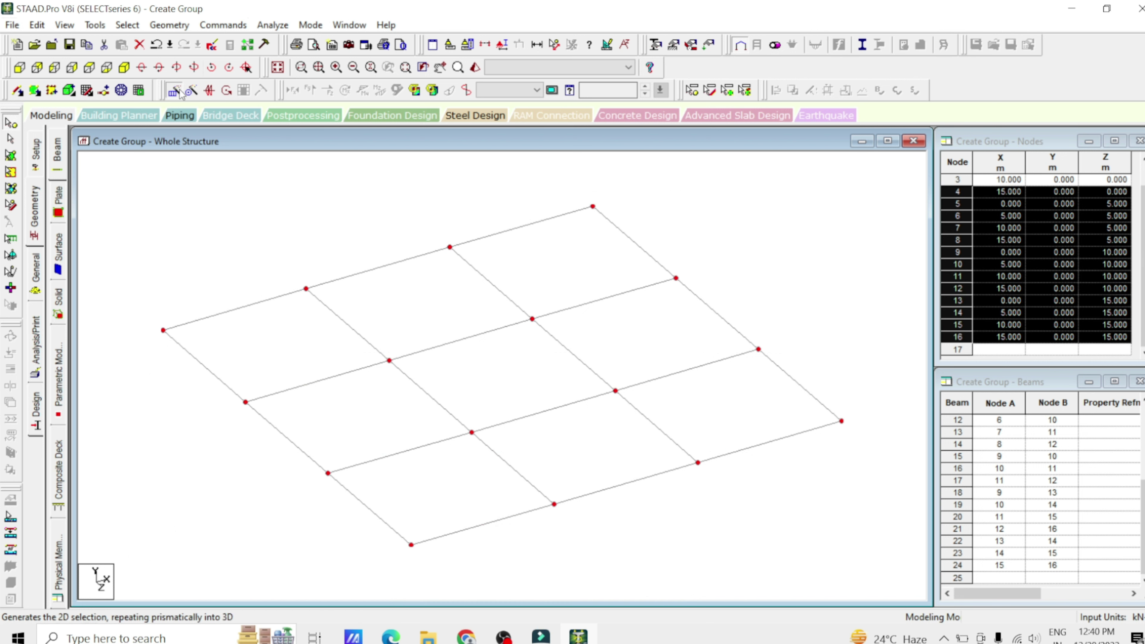
{"action": "left_click", "coordinate": [212, 68]}
{"action": "left_click", "coordinate": [425, 388]}
{"action": "double_click", "coordinate": [601, 392]}
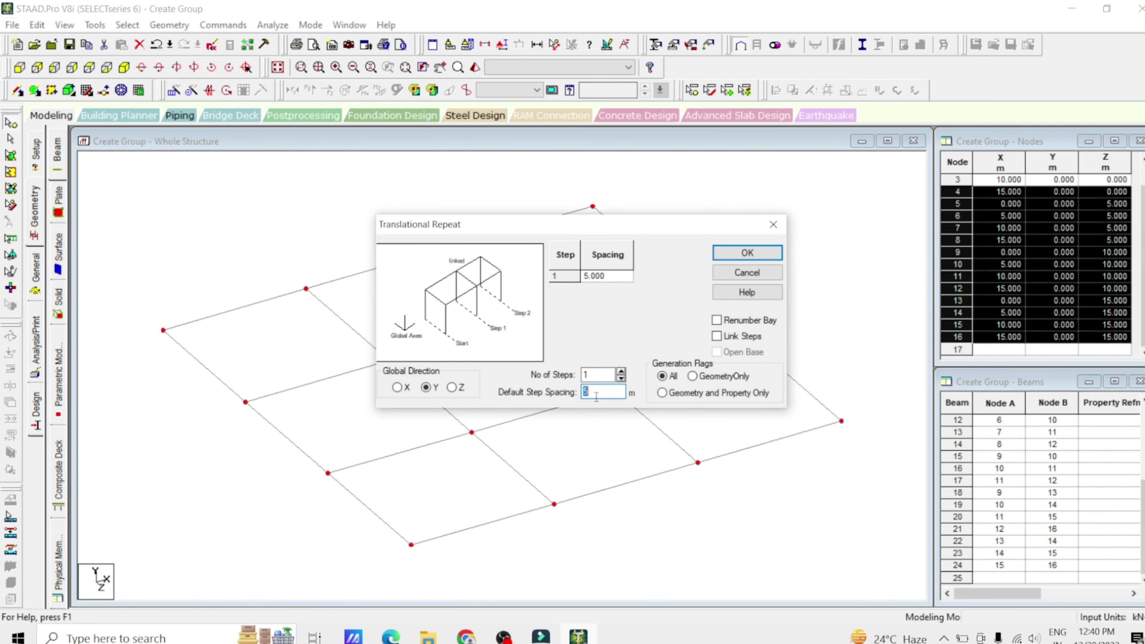
{"action": "type", "text": "-3"}
{"action": "left_click", "coordinate": [731, 342]}
{"action": "left_click", "coordinate": [747, 253]}
Step: Repeat the floor beams at Y = 0 upward along Y in 2 linked steps of 5 m and return to the isometric view
{"action": "left_click", "coordinate": [19, 68]}
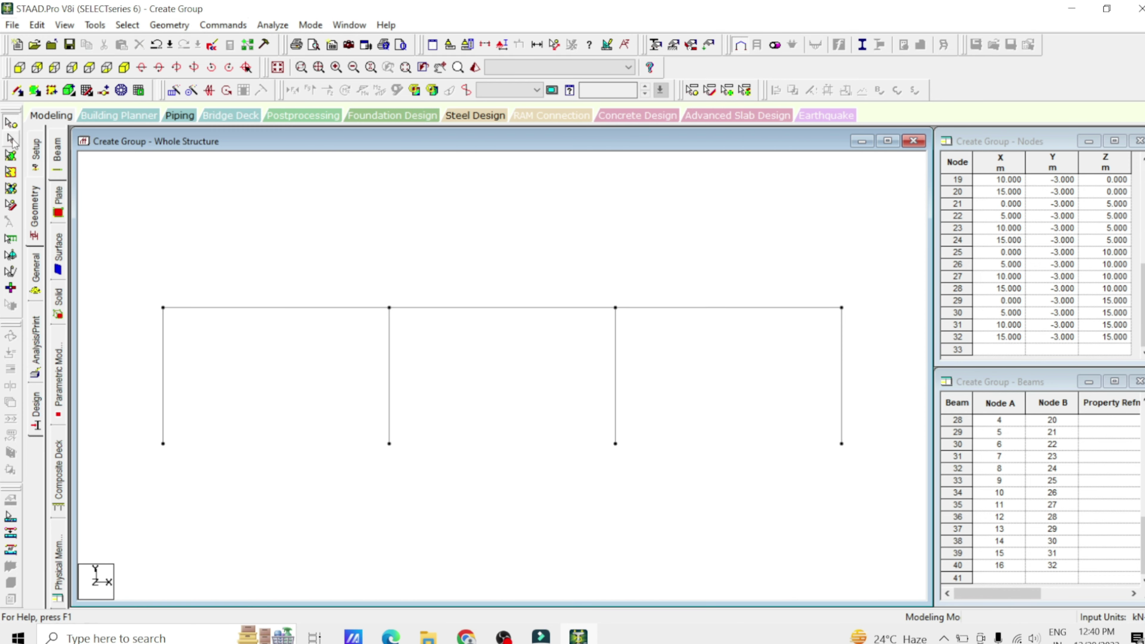
{"action": "left_click", "coordinate": [11, 139]}
{"action": "left_click_drag", "start_coordinate": [141, 268], "coordinate": [870, 322]}
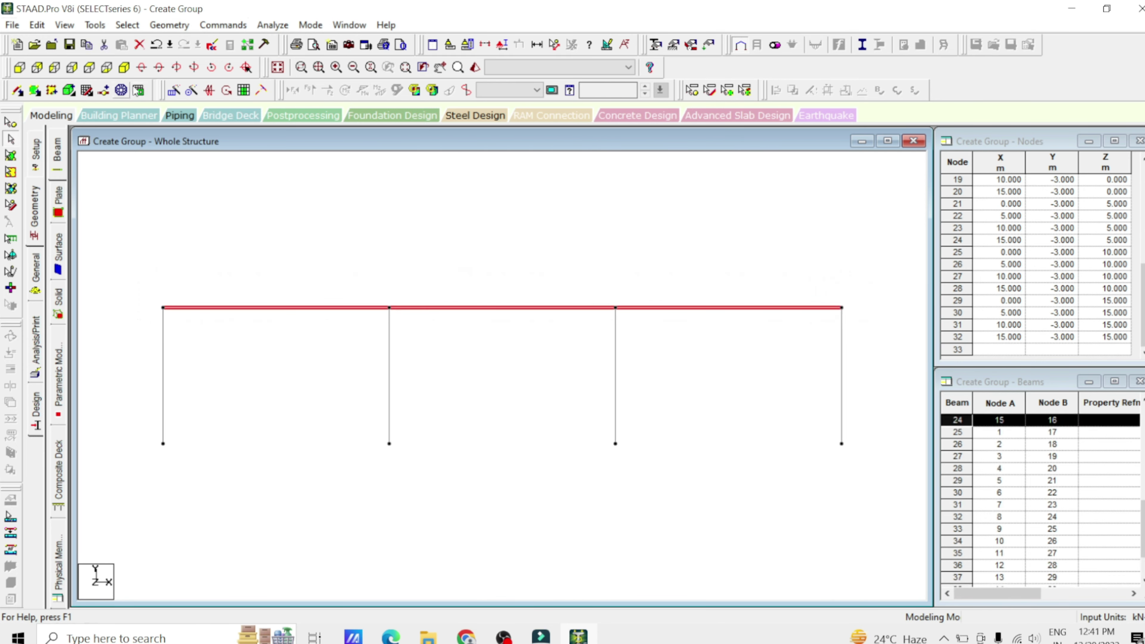
{"action": "left_click", "coordinate": [174, 90]}
{"action": "left_click", "coordinate": [426, 387]}
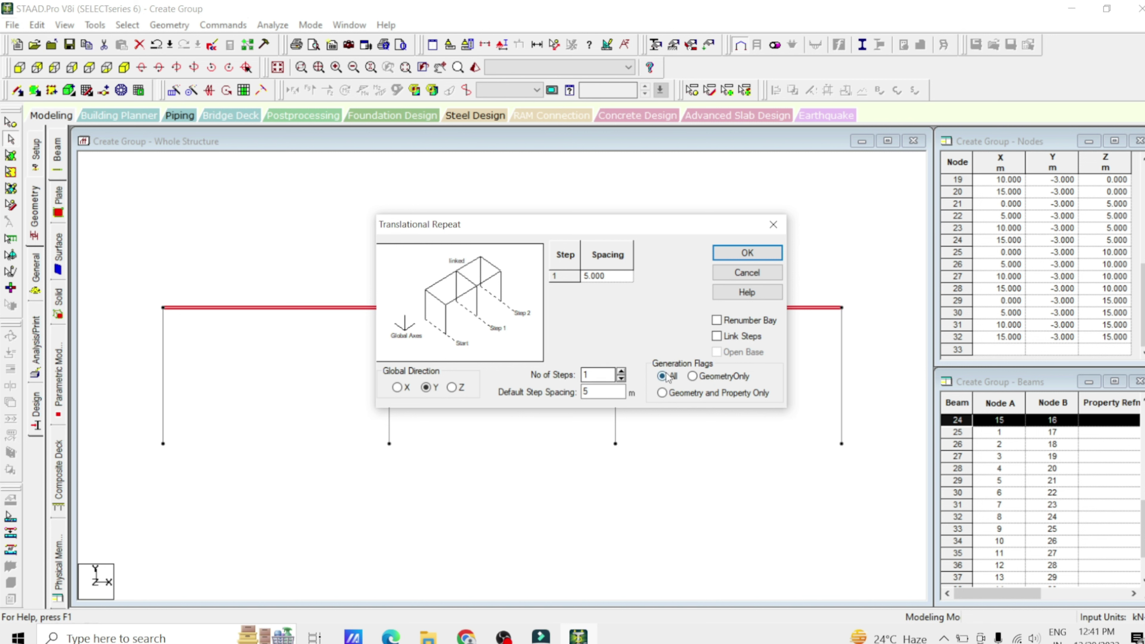
{"action": "left_click", "coordinate": [621, 370]}
{"action": "left_click", "coordinate": [717, 336]}
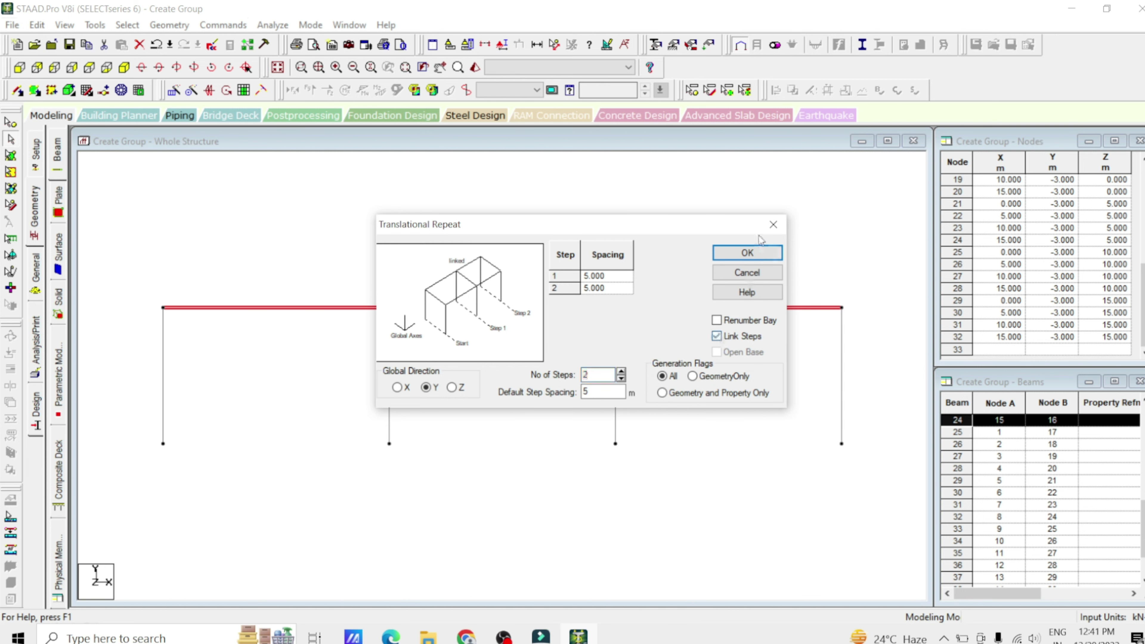
{"action": "left_click", "coordinate": [749, 253]}
{"action": "left_click", "coordinate": [279, 68]}
{"action": "left_click", "coordinate": [244, 229]}
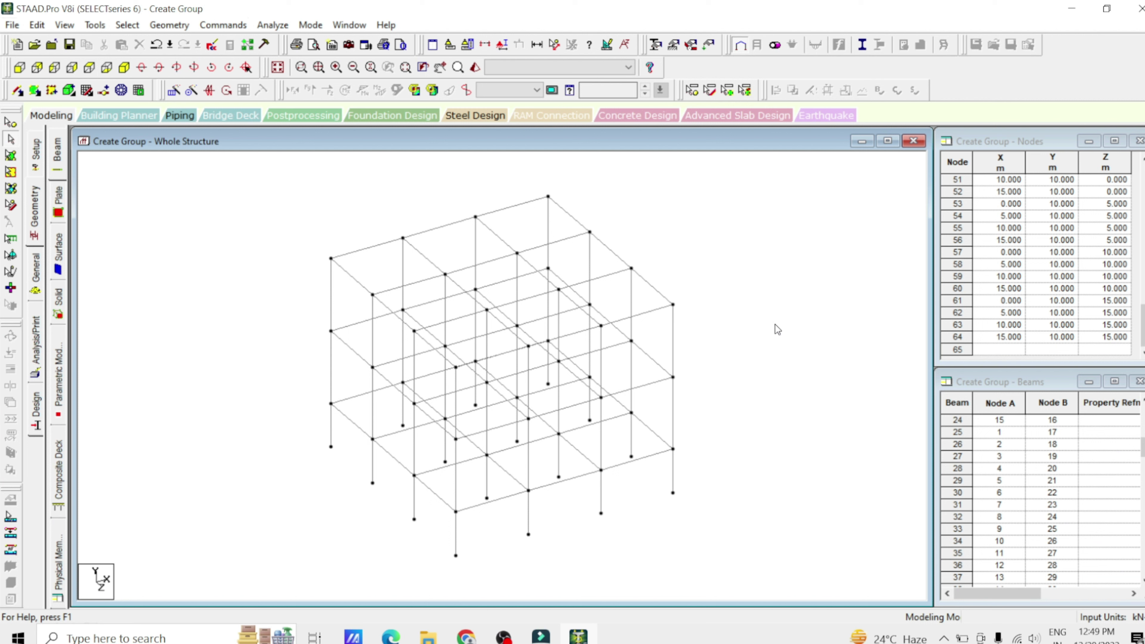
{"action": "left_click", "coordinate": [90, 68]}
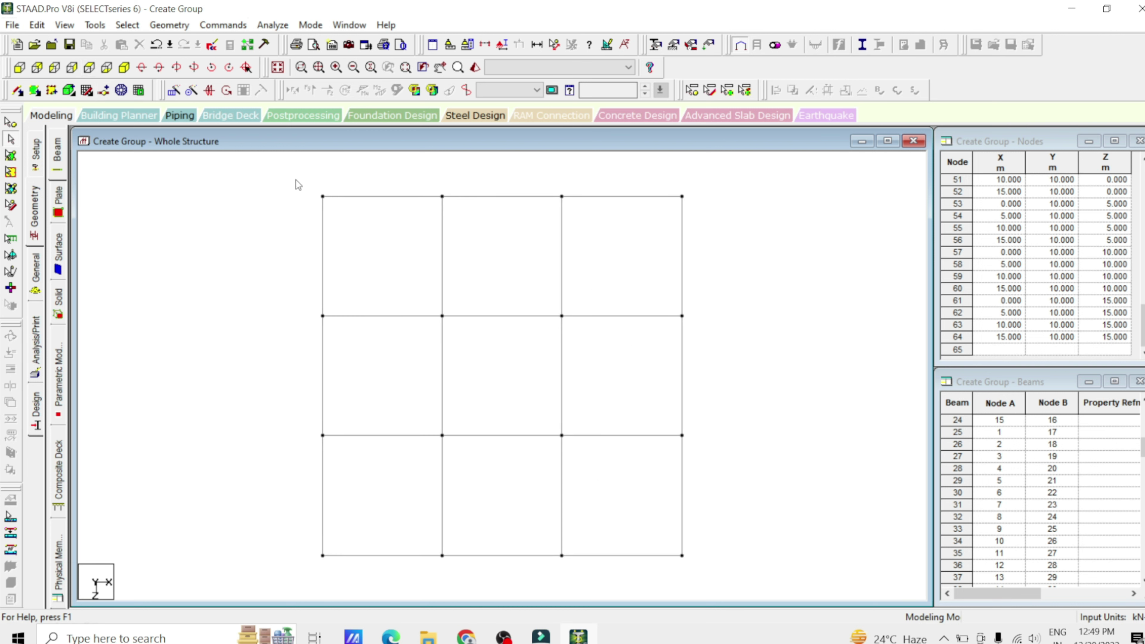
{"action": "left_click_drag", "start_coordinate": [295, 179], "coordinate": [457, 317]}
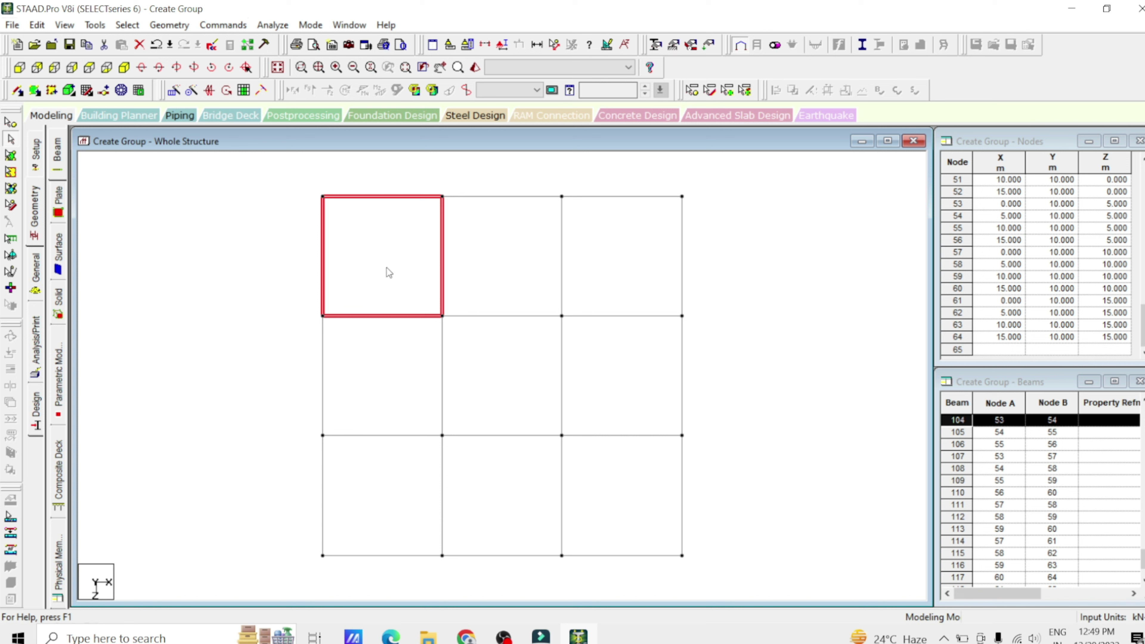
{"action": "left_click_drag", "start_coordinate": [558, 180], "coordinate": [735, 351]}
{"action": "left_click_drag", "start_coordinate": [389, 333], "coordinate": [646, 600]}
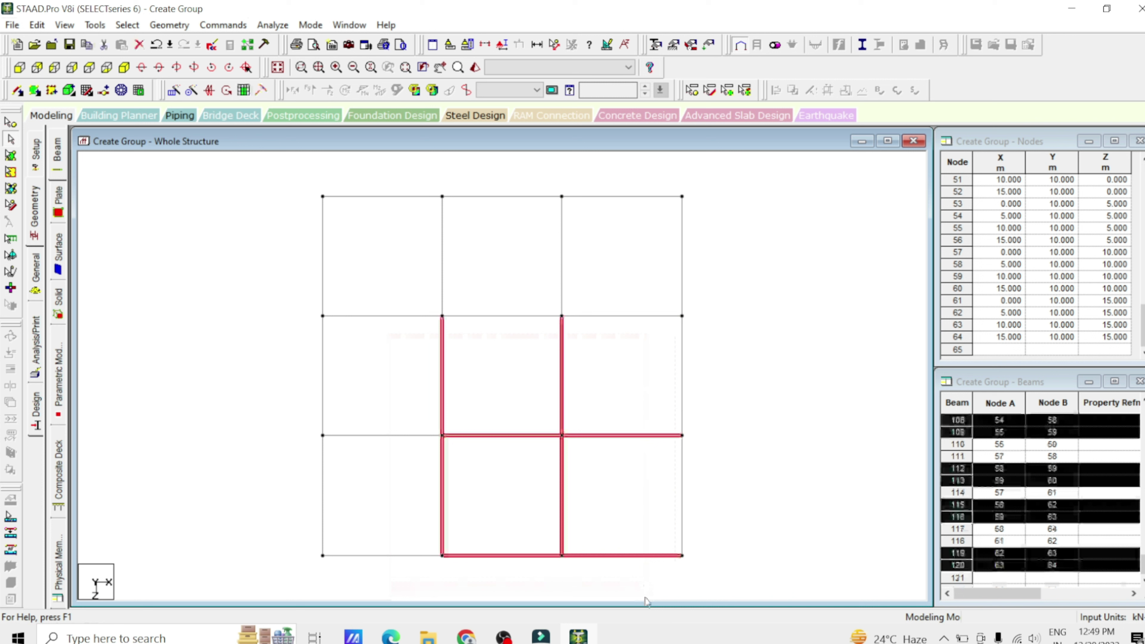
{"action": "left_click", "coordinate": [815, 375]}
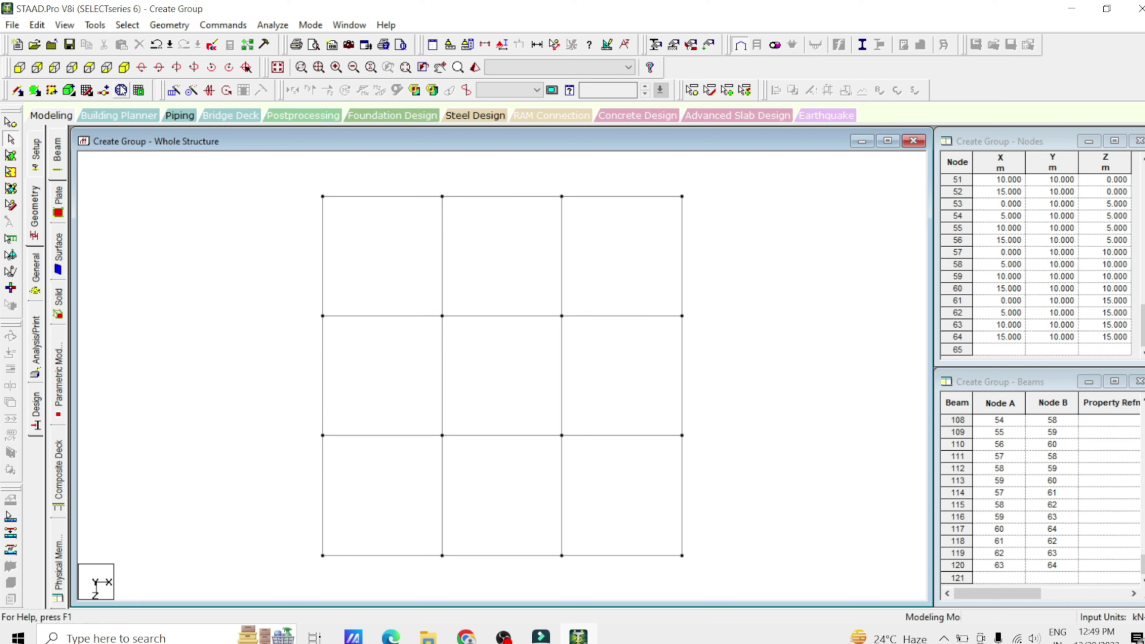
{"action": "left_click", "coordinate": [124, 67]}
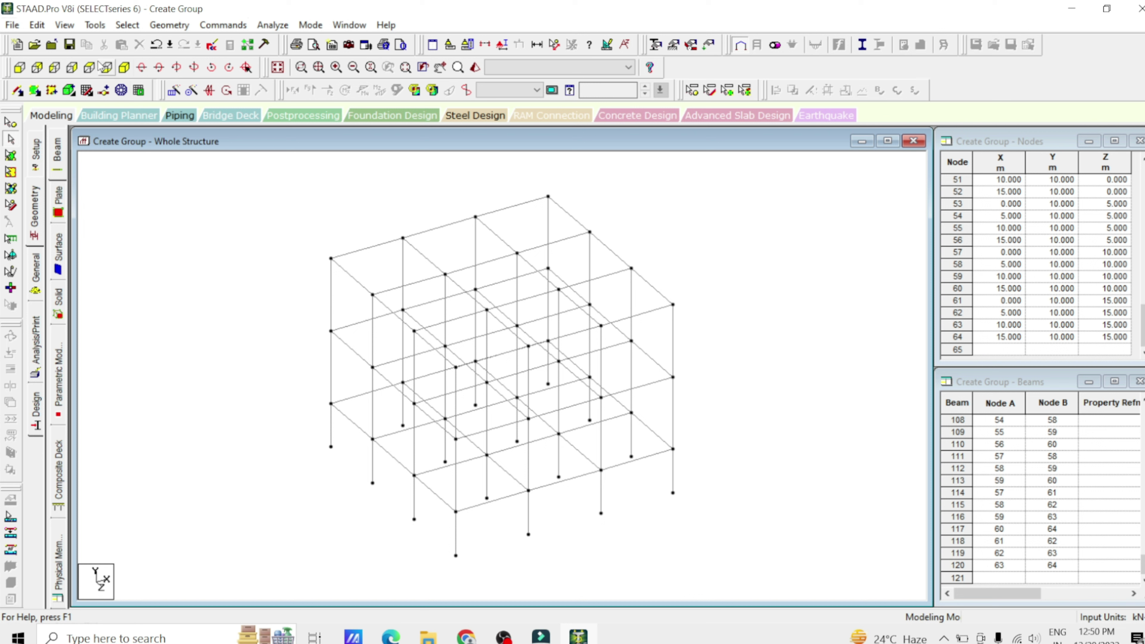
Step: Select every beam and column of the corner bay between 0 and 5 m in X and Z from the plan view, then show it isometrically
{"action": "left_click", "coordinate": [89, 67]}
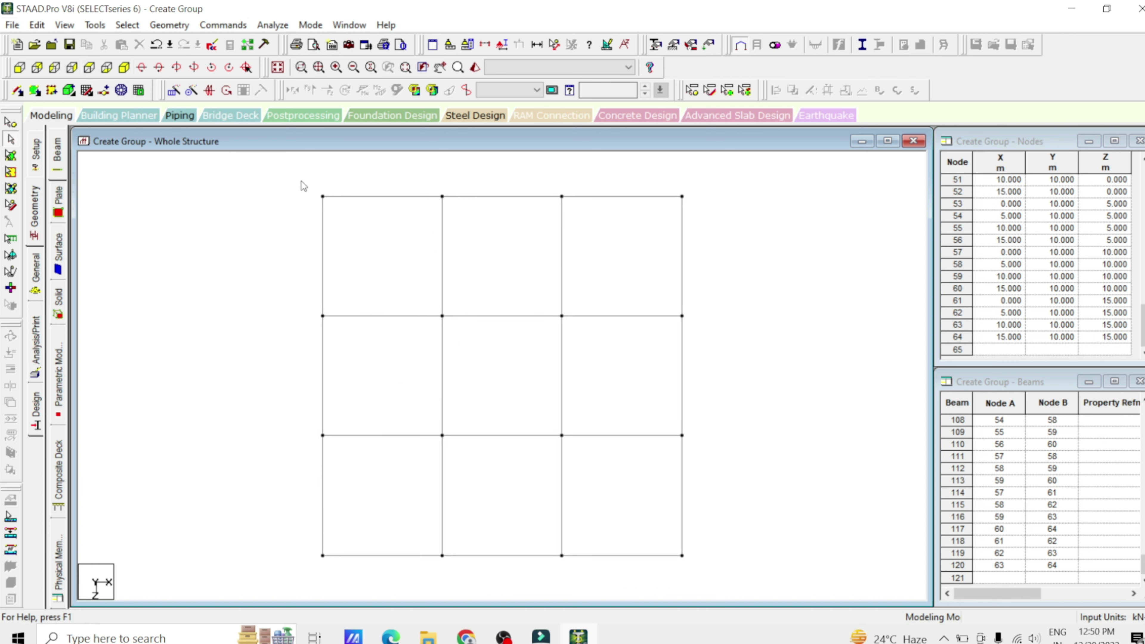
{"action": "left_click_drag", "start_coordinate": [302, 181], "coordinate": [464, 333]}
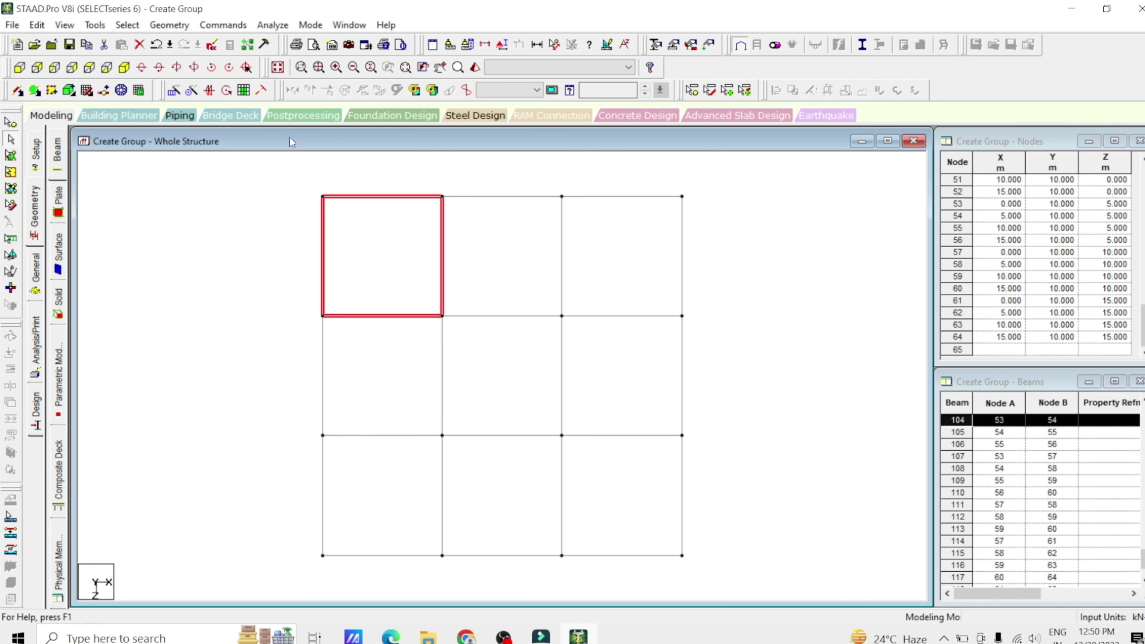
{"action": "left_click", "coordinate": [124, 68]}
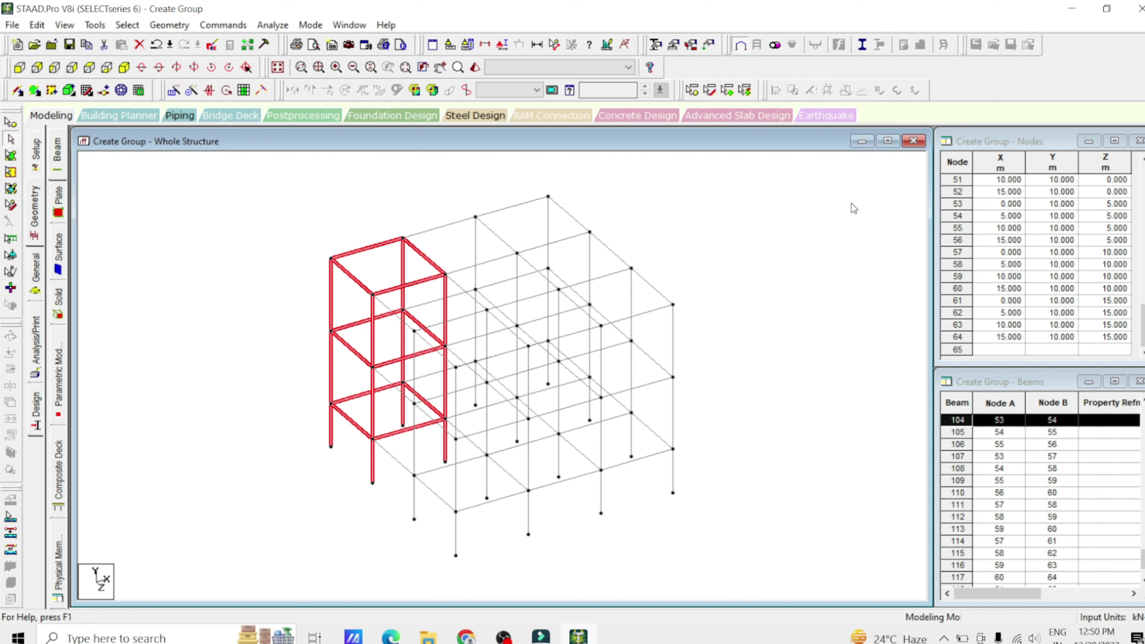
Step: Clear the member selection and create a new group named Floorload with the type Floor
{"action": "left_click", "coordinate": [712, 231]}
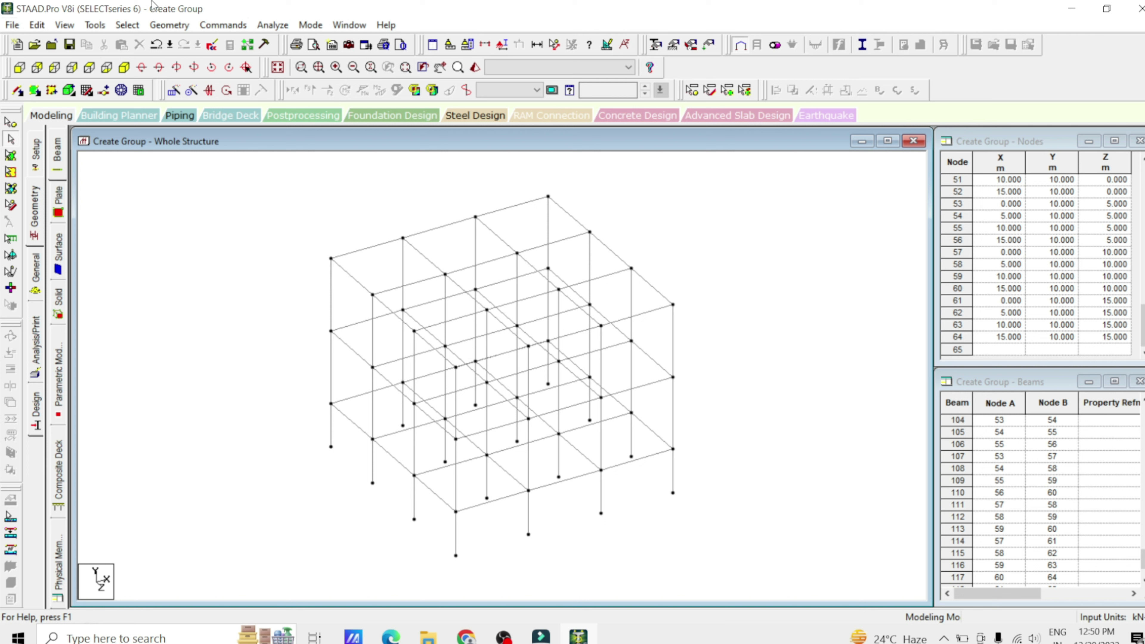
{"action": "left_click", "coordinate": [94, 25]}
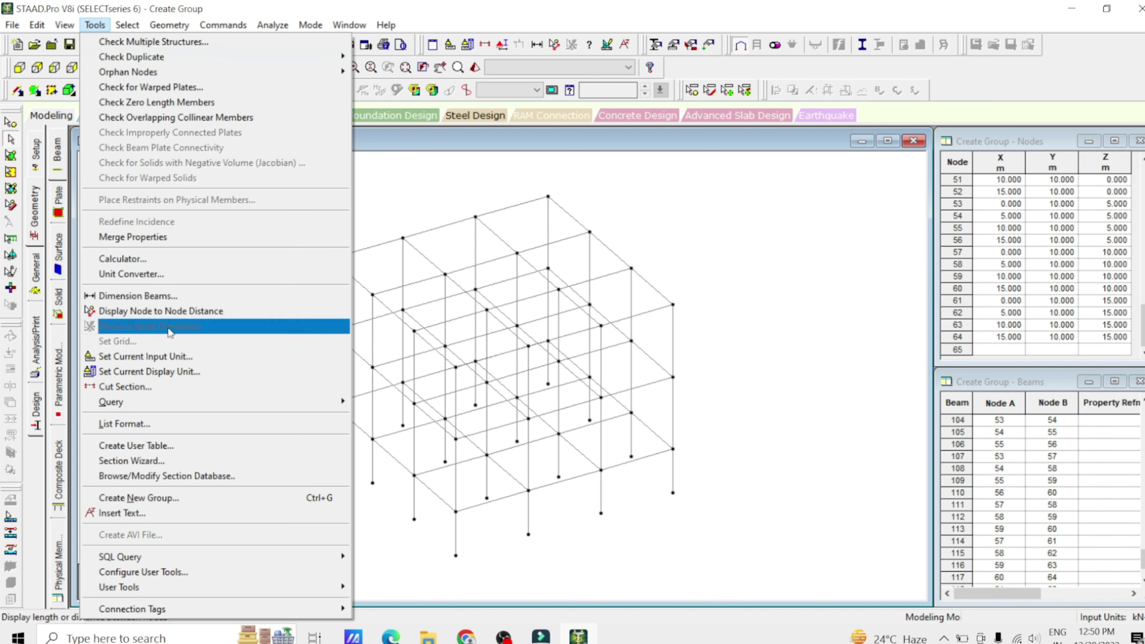
{"action": "left_click", "coordinate": [171, 498]}
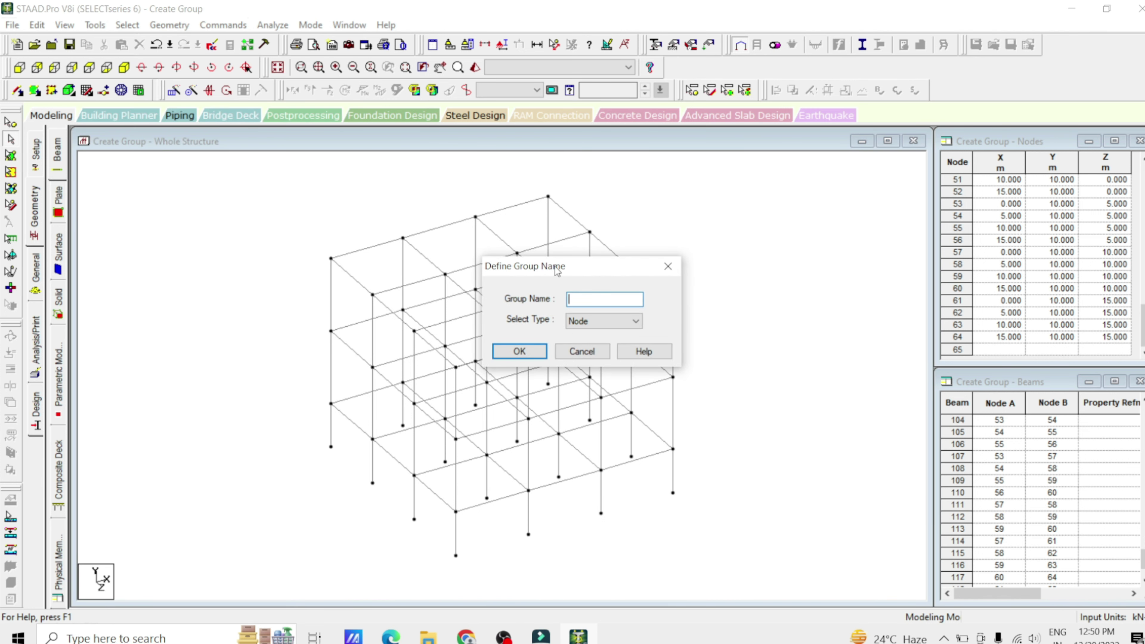
{"action": "left_click_drag", "start_coordinate": [554, 266], "coordinate": [757, 179]}
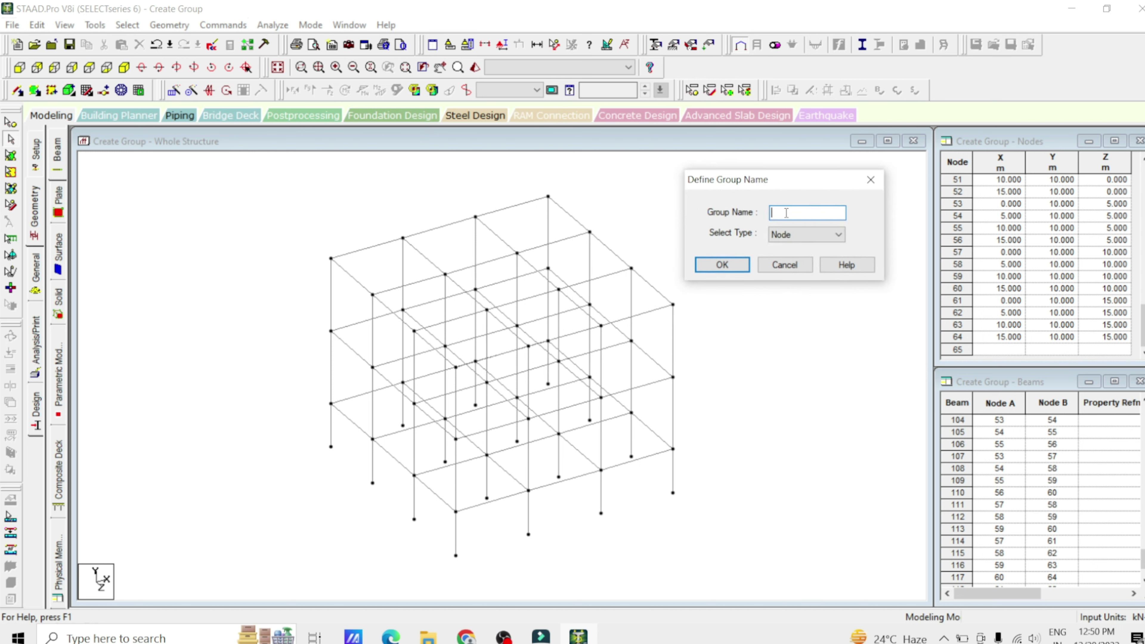
{"action": "type", "text": "Floo"}
{"action": "type", "text": "rload"}
{"action": "left_click", "coordinate": [787, 234]}
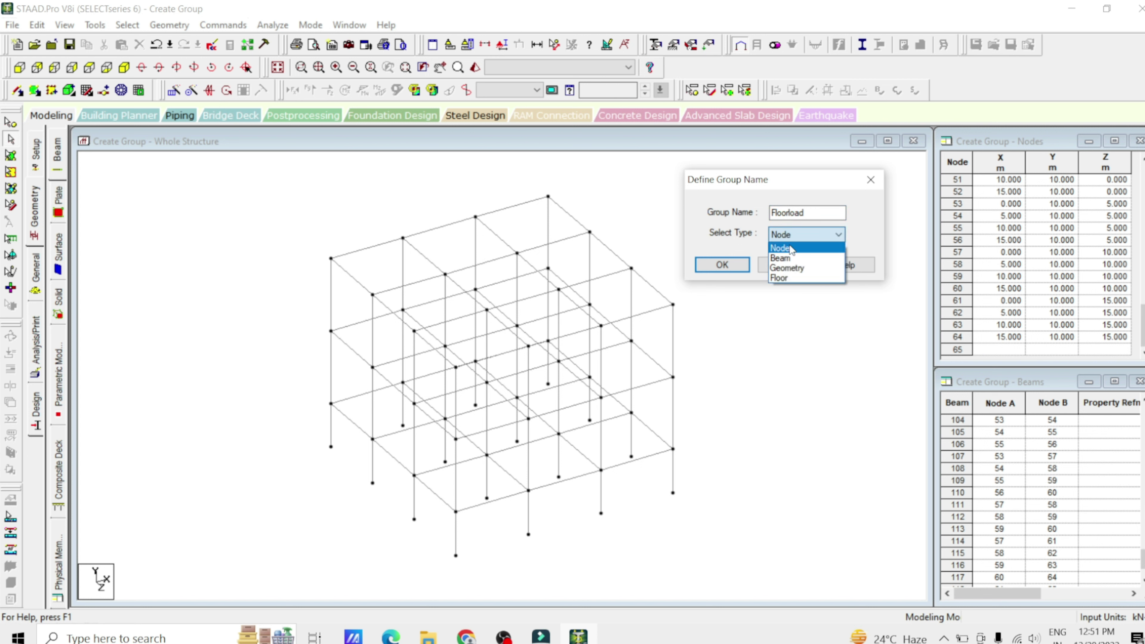
{"action": "left_click", "coordinate": [793, 279]}
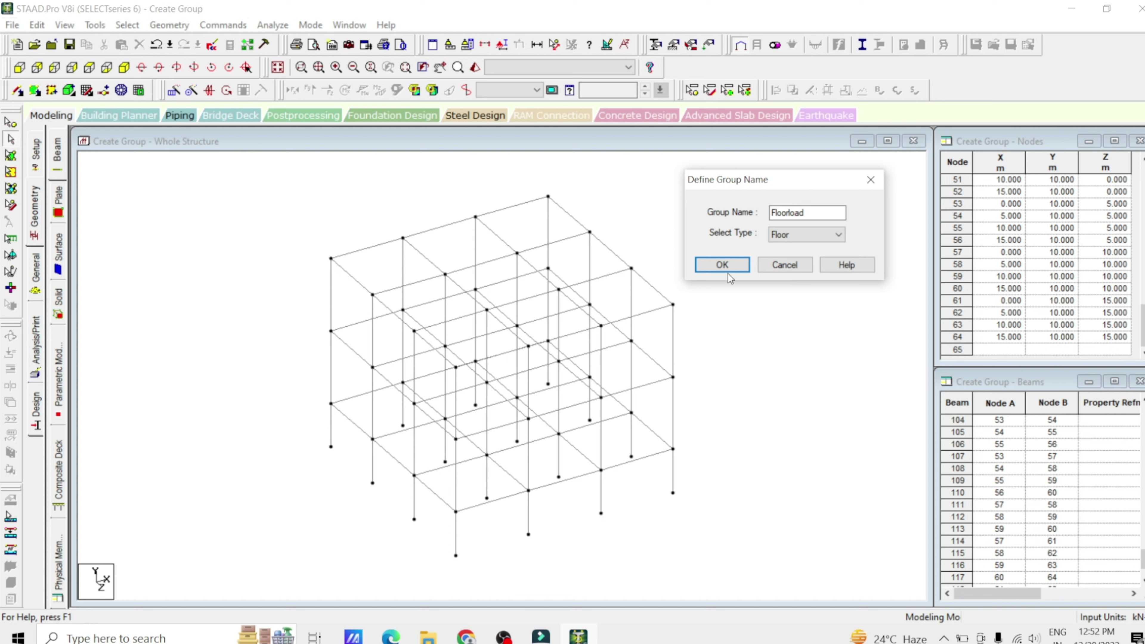
{"action": "left_click", "coordinate": [716, 271]}
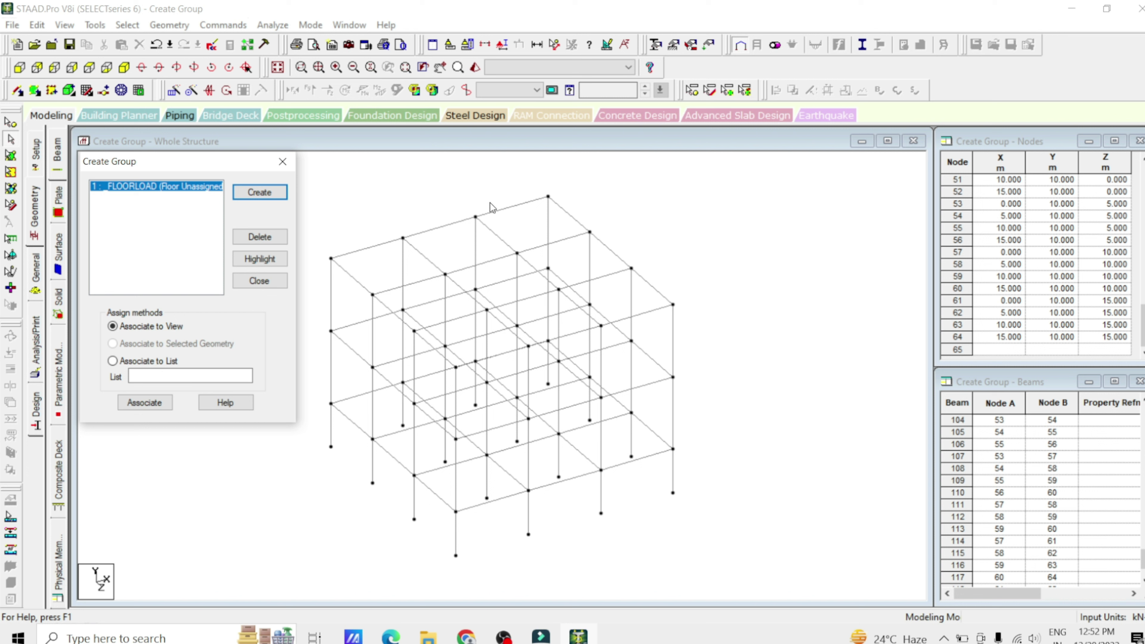
Step: Select all members of the corner bay at X 10–15 m, Z 0–5 m in plan and associate them with the Floorload group
{"action": "left_click", "coordinate": [522, 180]}
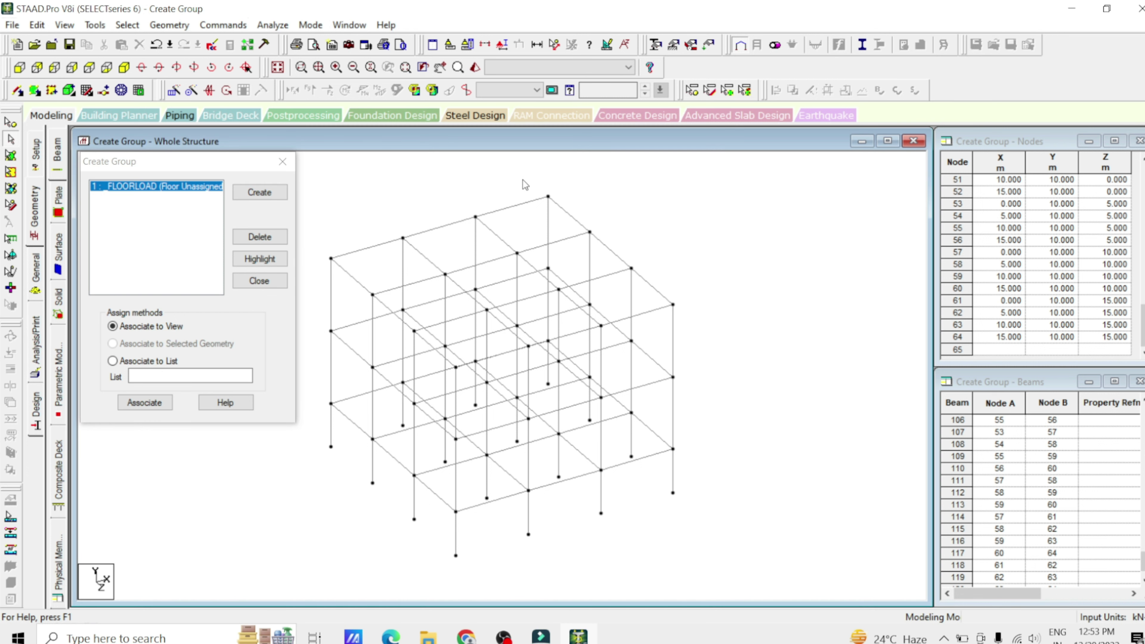
{"action": "left_click", "coordinate": [85, 71]}
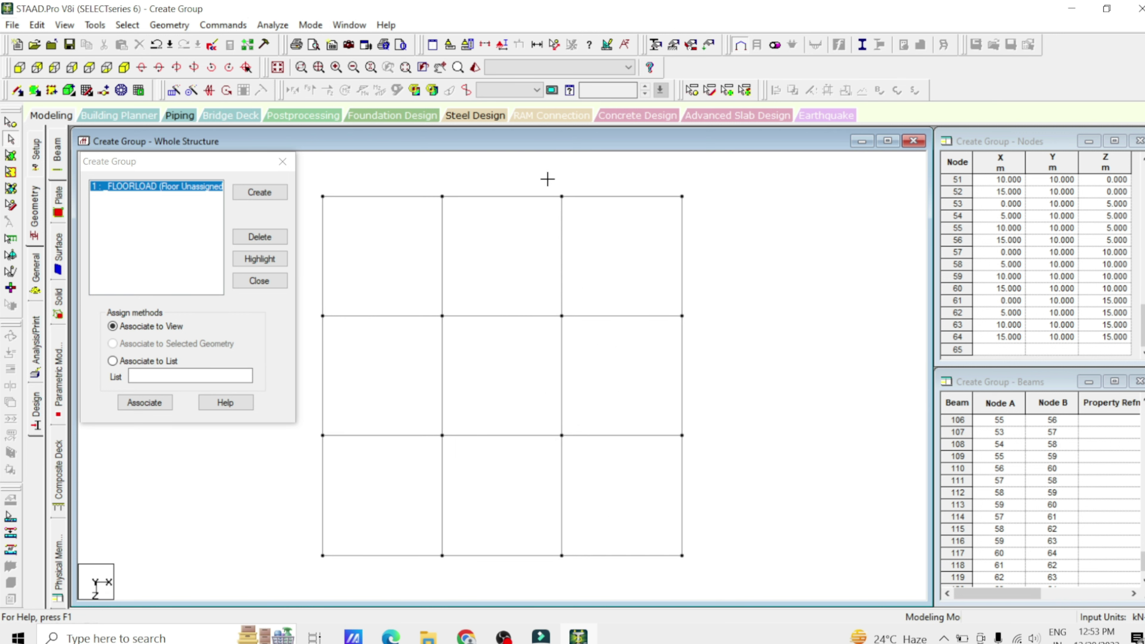
{"action": "left_click_drag", "start_coordinate": [548, 180], "coordinate": [712, 333]}
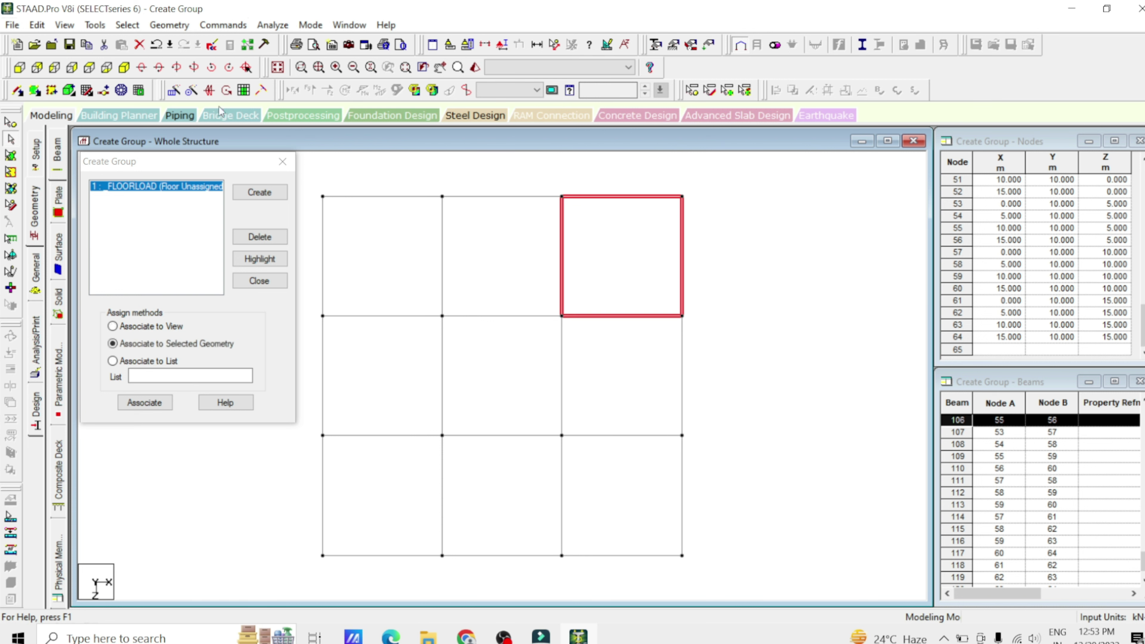
{"action": "left_click", "coordinate": [125, 68]}
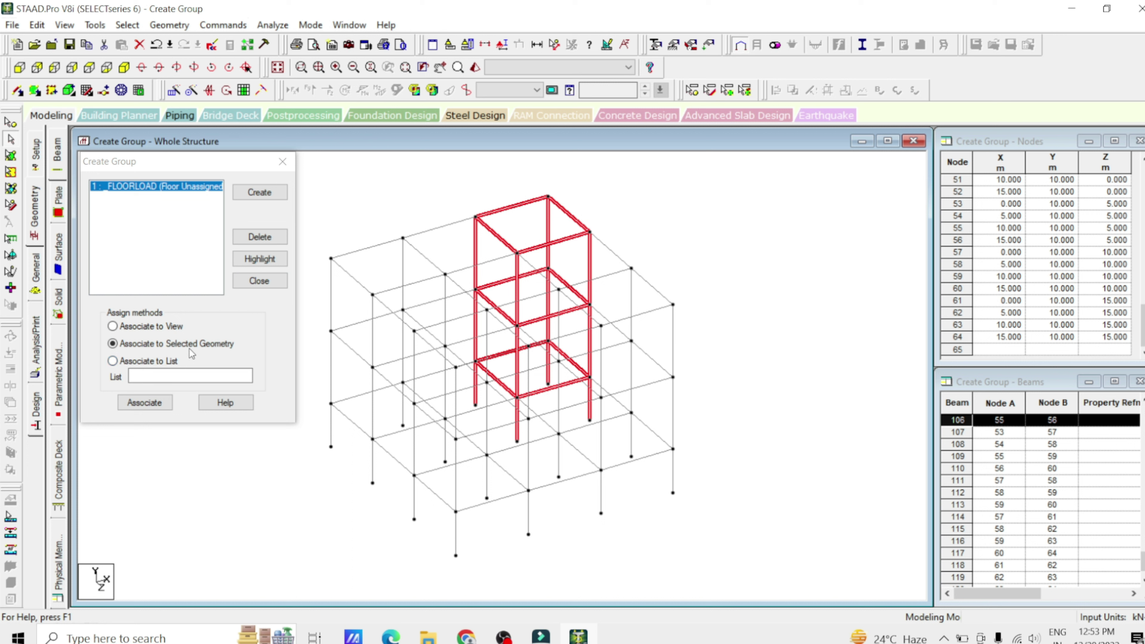
{"action": "left_click", "coordinate": [149, 409]}
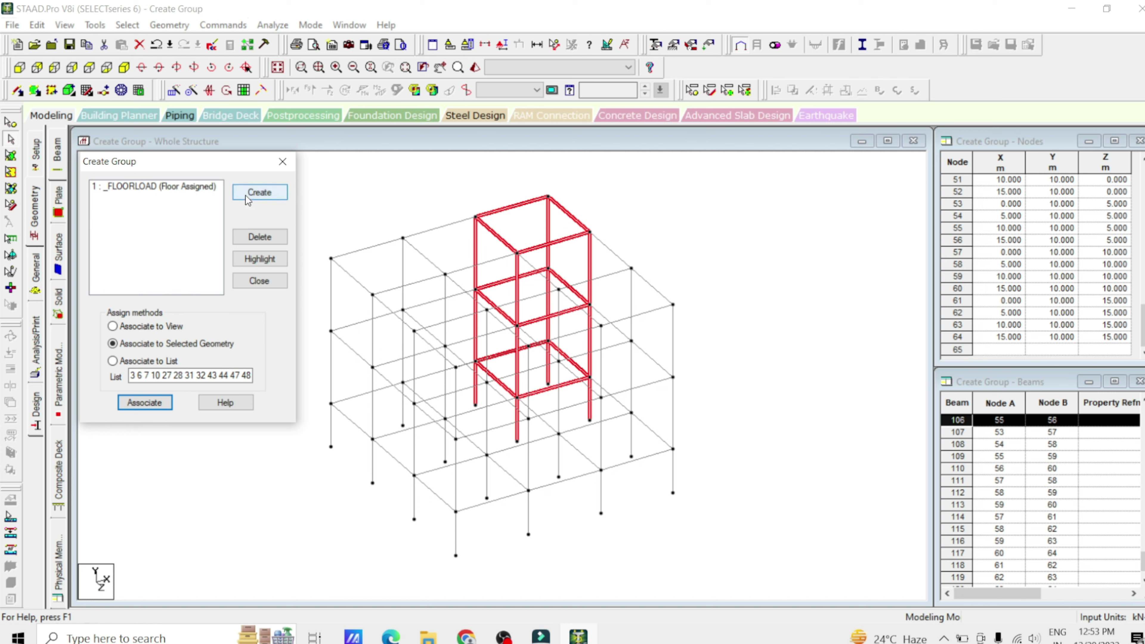
Step: Create a second group named Wallload with the type Beam
{"action": "left_click", "coordinate": [256, 191]}
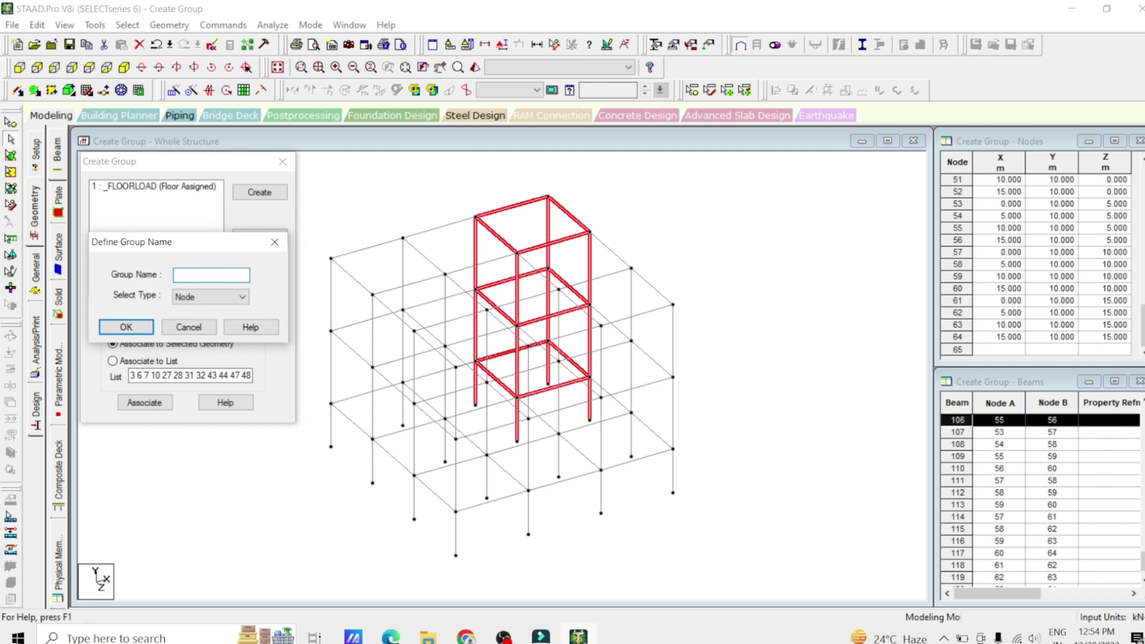
{"action": "type", "text": "Walload"}
{"action": "left_click", "coordinate": [196, 296]}
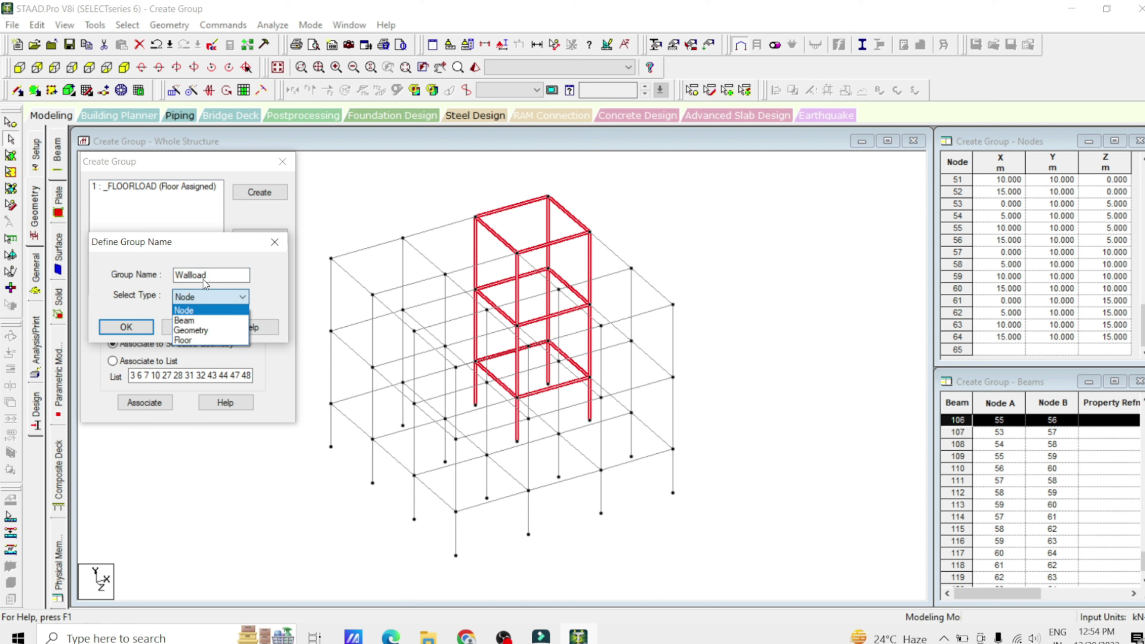
{"action": "left_click", "coordinate": [193, 319]}
{"action": "left_click", "coordinate": [126, 327]}
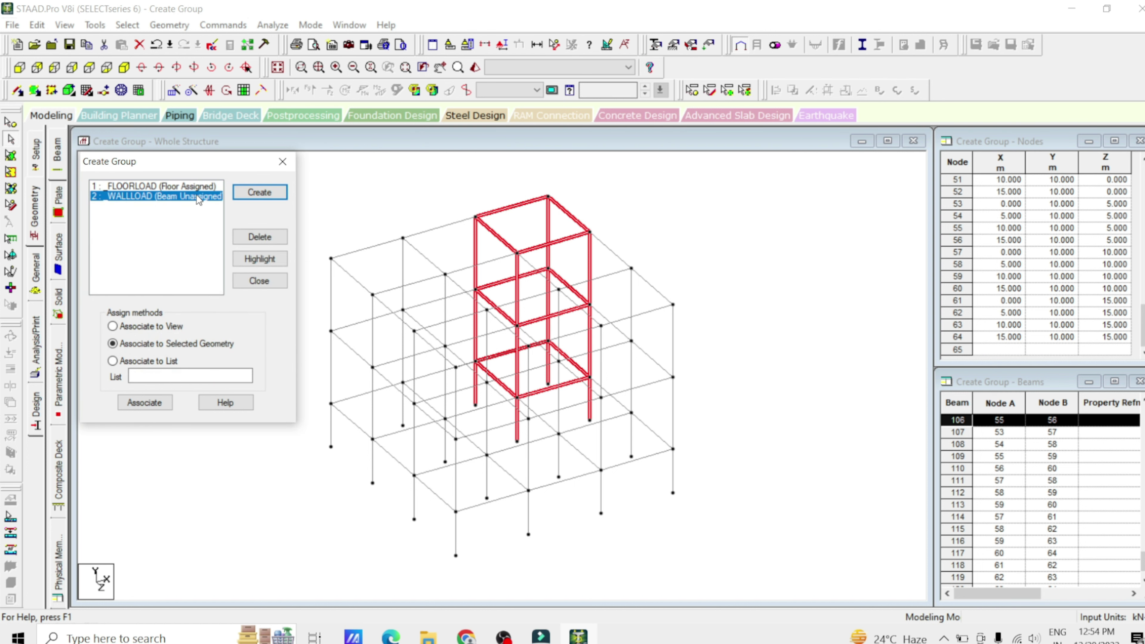
Step: Associate the corner column at X = Z = 15 m and its adjoining outer-edge beams on all levels with the Wallload group, then finish grouping
{"action": "left_click", "coordinate": [89, 67]}
{"action": "left_click_drag", "start_coordinate": [708, 464], "coordinate": [628, 583]}
{"action": "left_click", "coordinate": [643, 557], "text": "ctrl"}
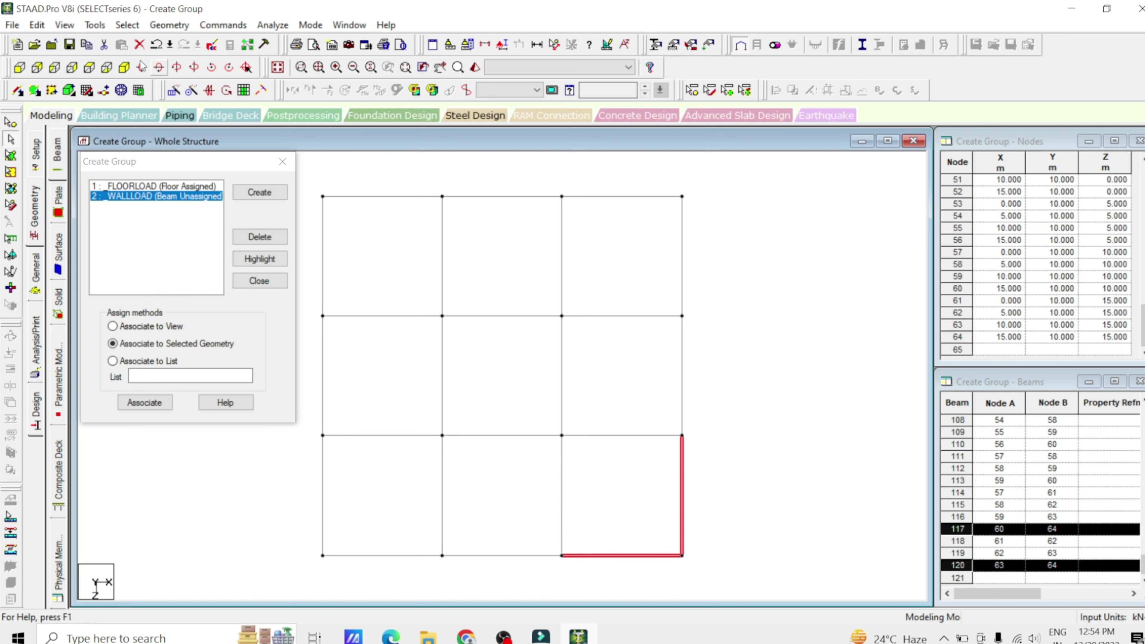
{"action": "left_click", "coordinate": [125, 68]}
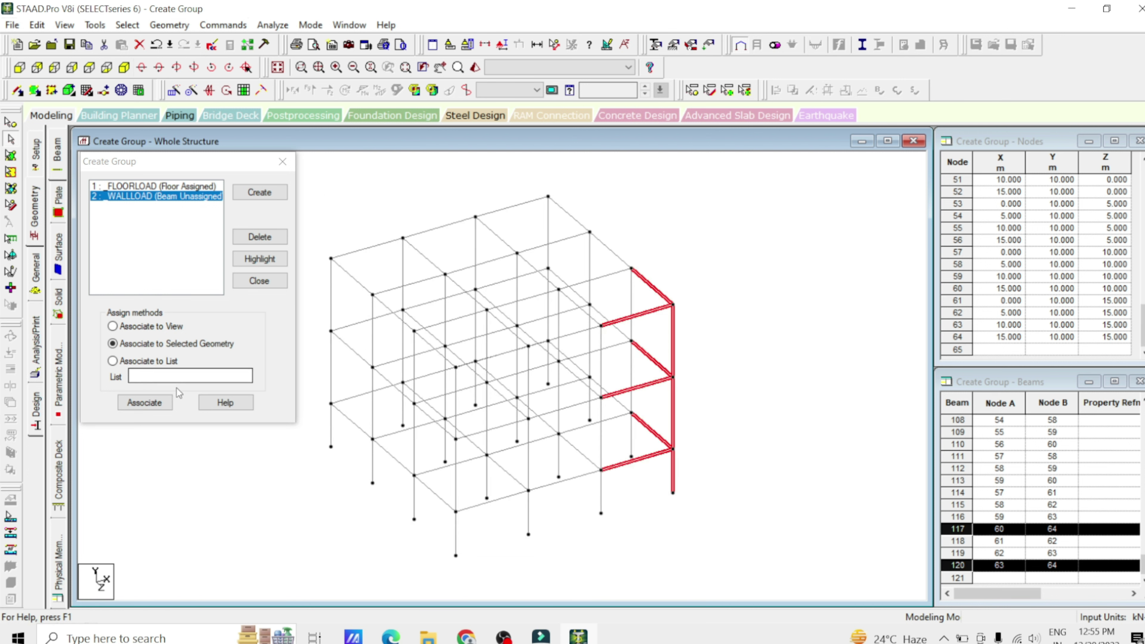
{"action": "left_click", "coordinate": [156, 403]}
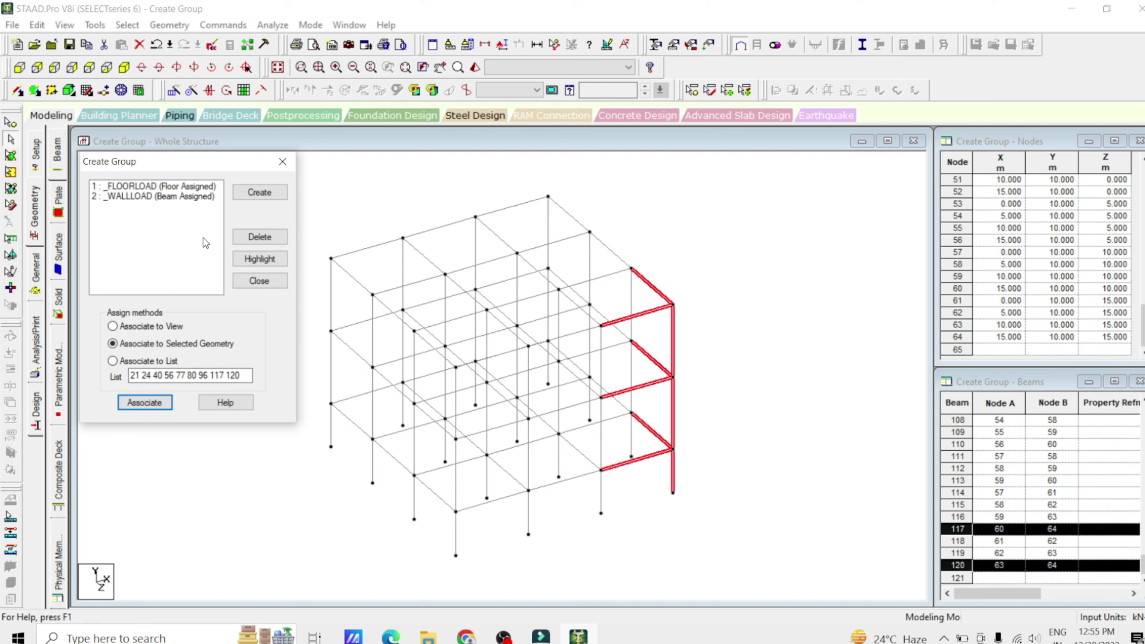
{"action": "left_click", "coordinate": [265, 281]}
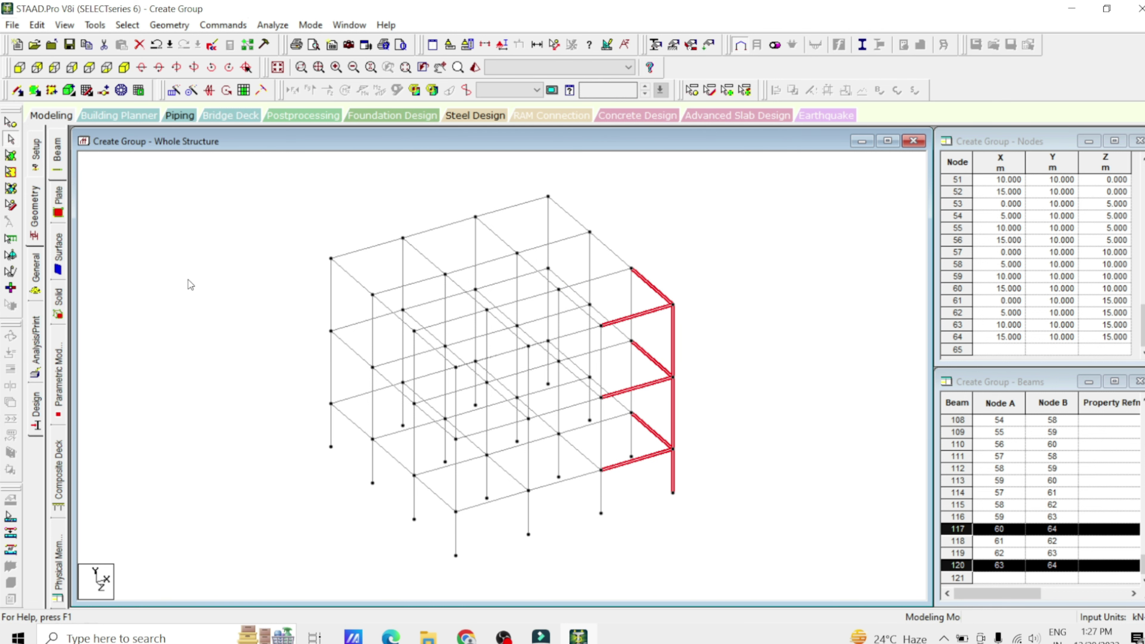
Step: Add primary load case 1 with loading type Dead and the title Floor Load
{"action": "left_click", "coordinate": [36, 284]}
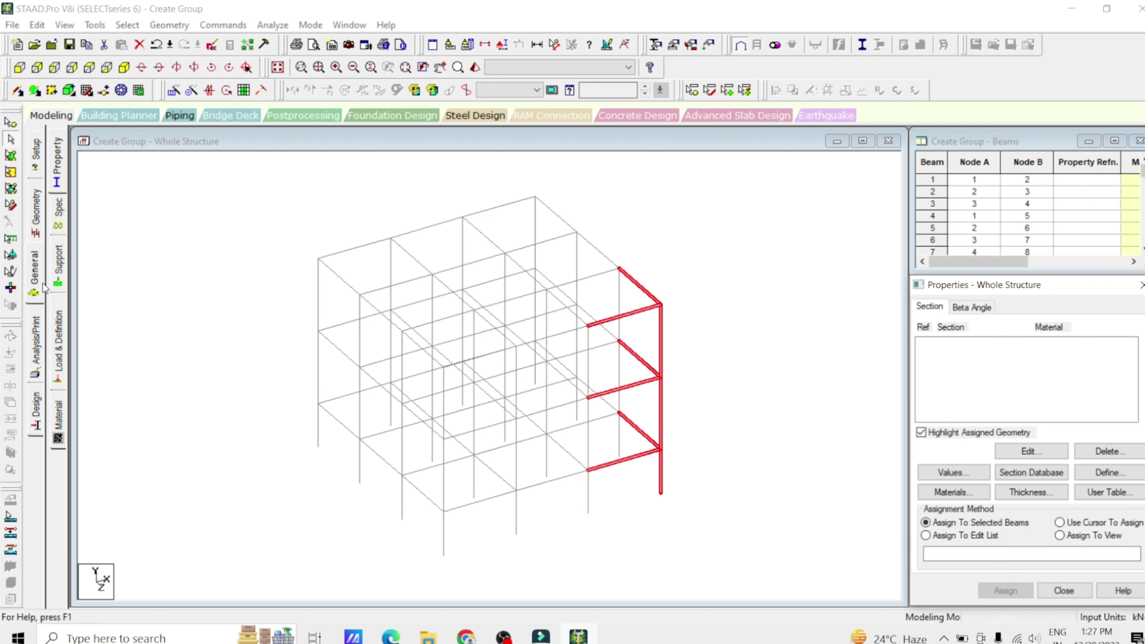
{"action": "left_click", "coordinate": [62, 345]}
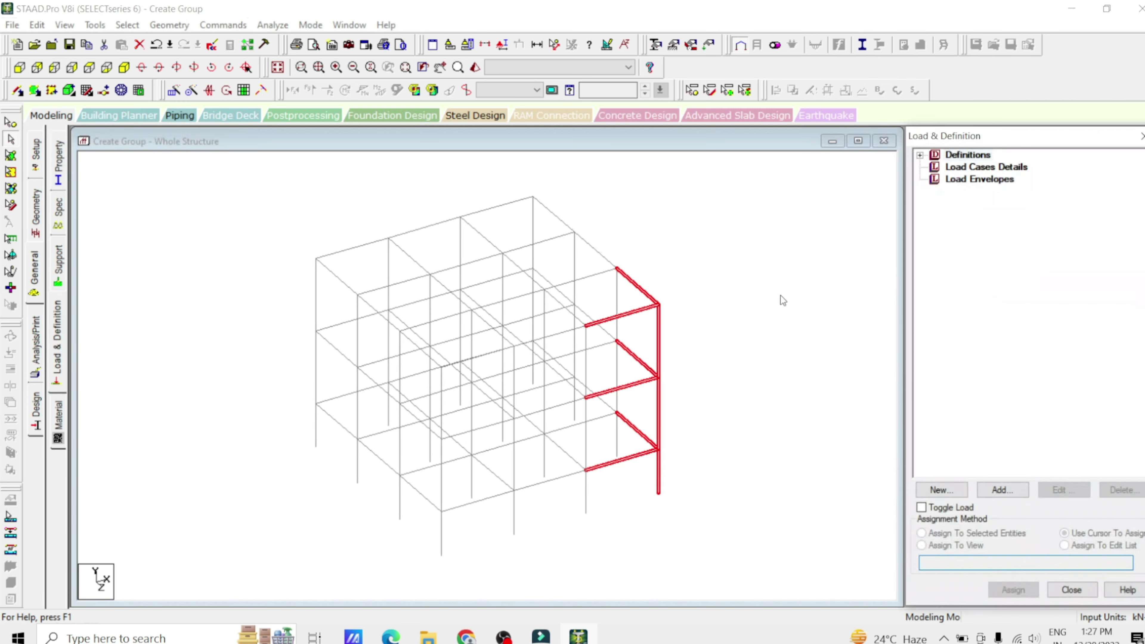
{"action": "left_click", "coordinate": [1012, 168]}
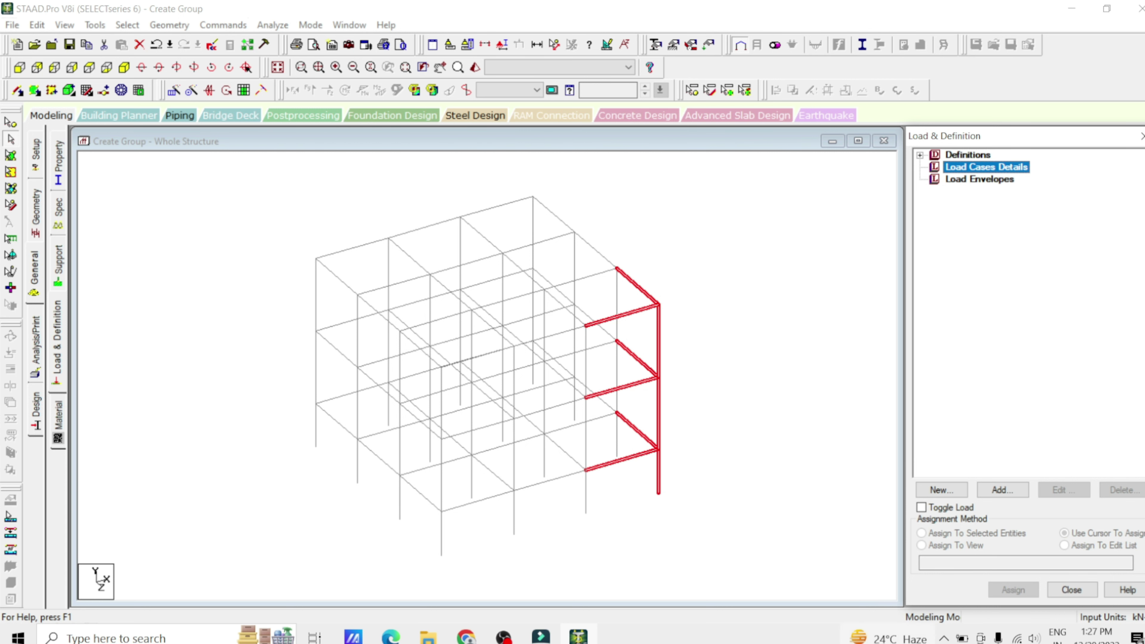
{"action": "left_click", "coordinate": [998, 493]}
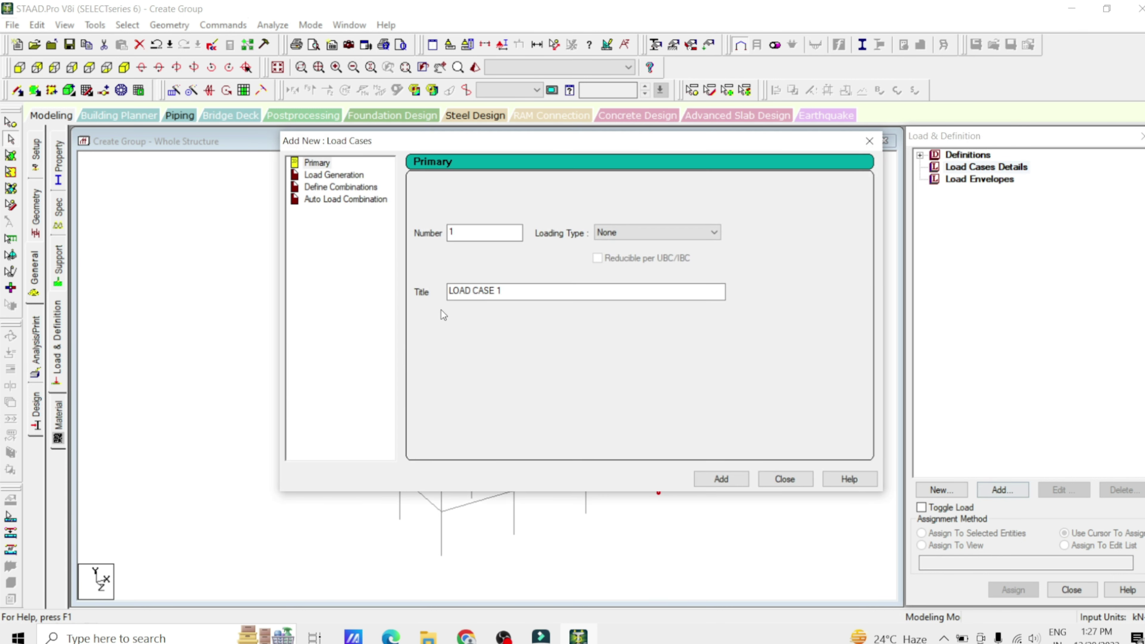
{"action": "left_click", "coordinate": [622, 232]}
{"action": "left_click", "coordinate": [620, 246]}
{"action": "left_click", "coordinate": [564, 292]}
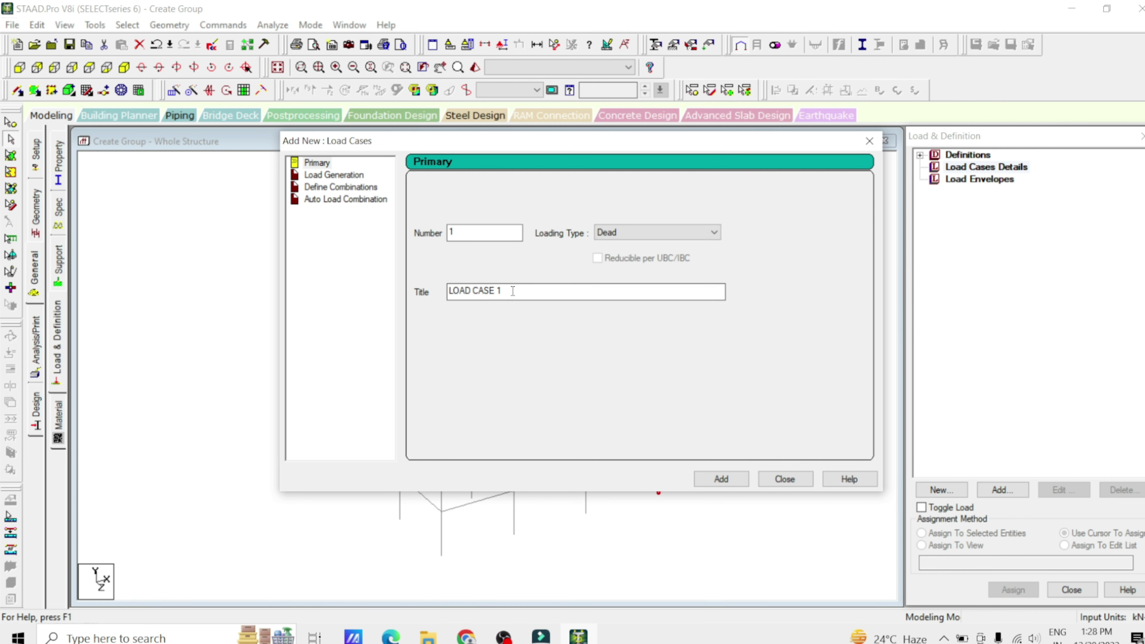
{"action": "left_click_drag", "start_coordinate": [509, 291], "coordinate": [414, 298]}
{"action": "type", "text": "Floor Load"}
{"action": "left_click", "coordinate": [723, 478]}
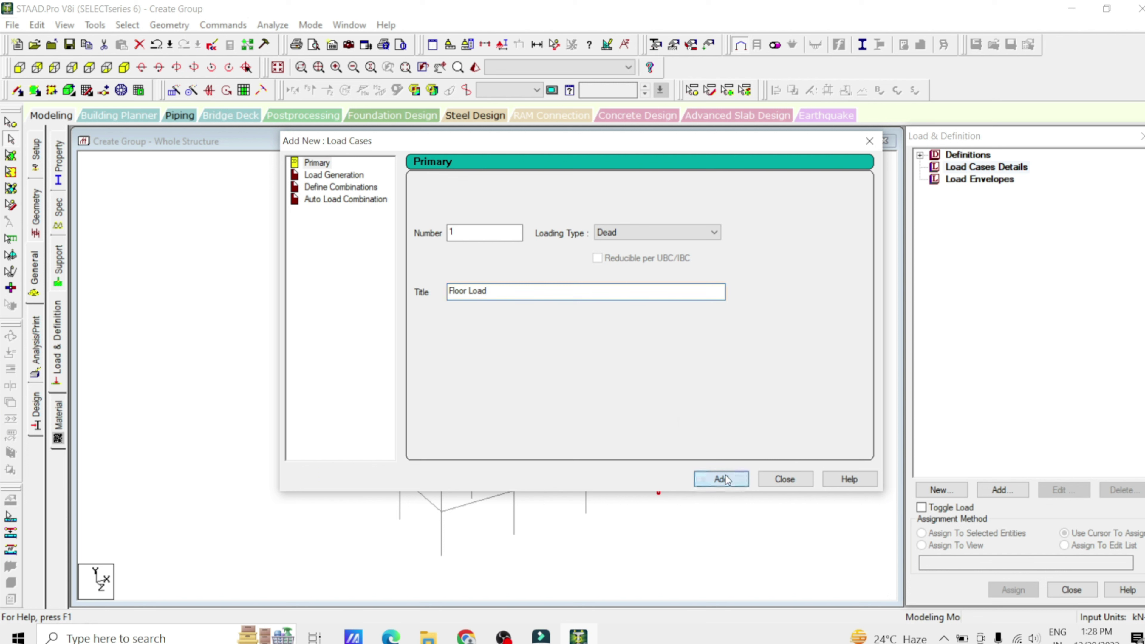
{"action": "left_click", "coordinate": [784, 479]}
Step: Add primary load case 2 with loading type Dead and the title Wall Load
{"action": "left_click", "coordinate": [959, 173]}
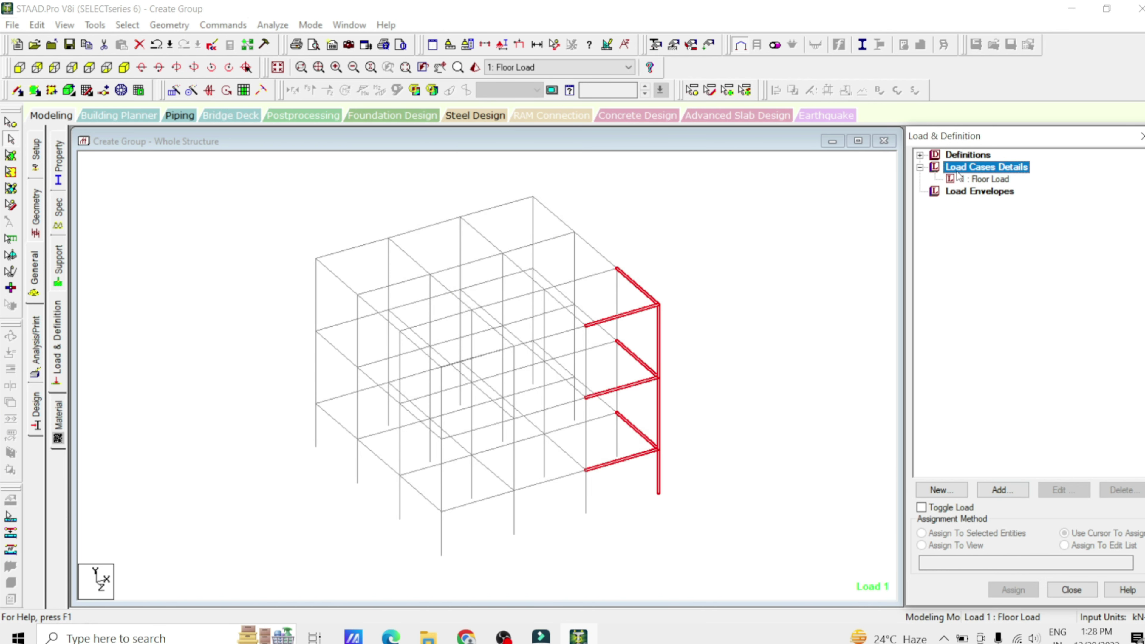
{"action": "left_click", "coordinate": [1000, 489]}
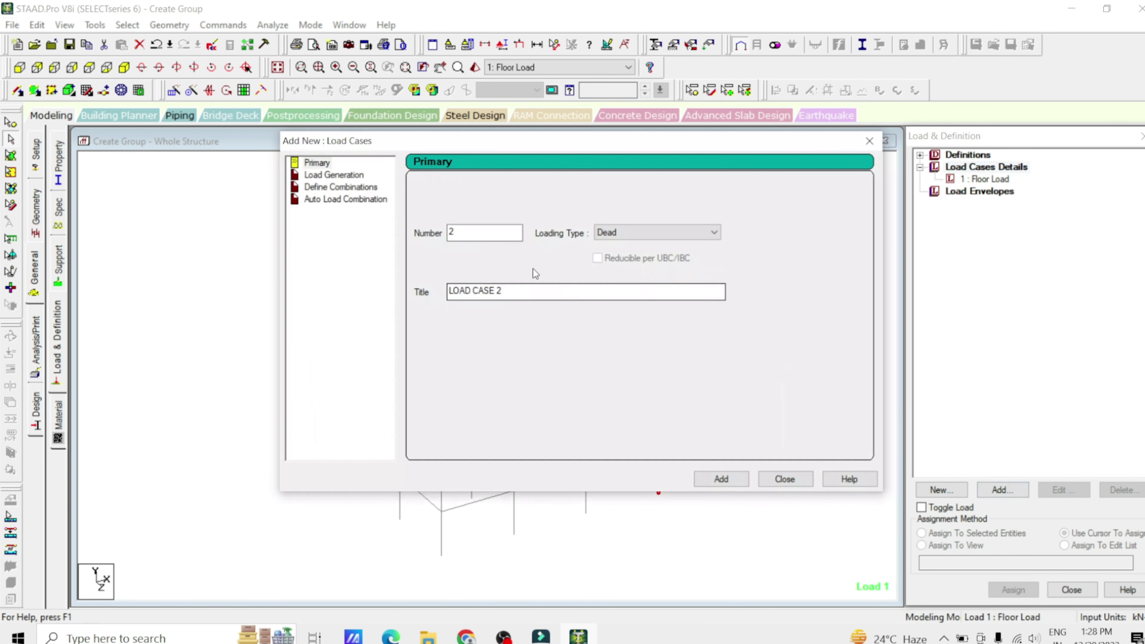
{"action": "left_click", "coordinate": [613, 233]}
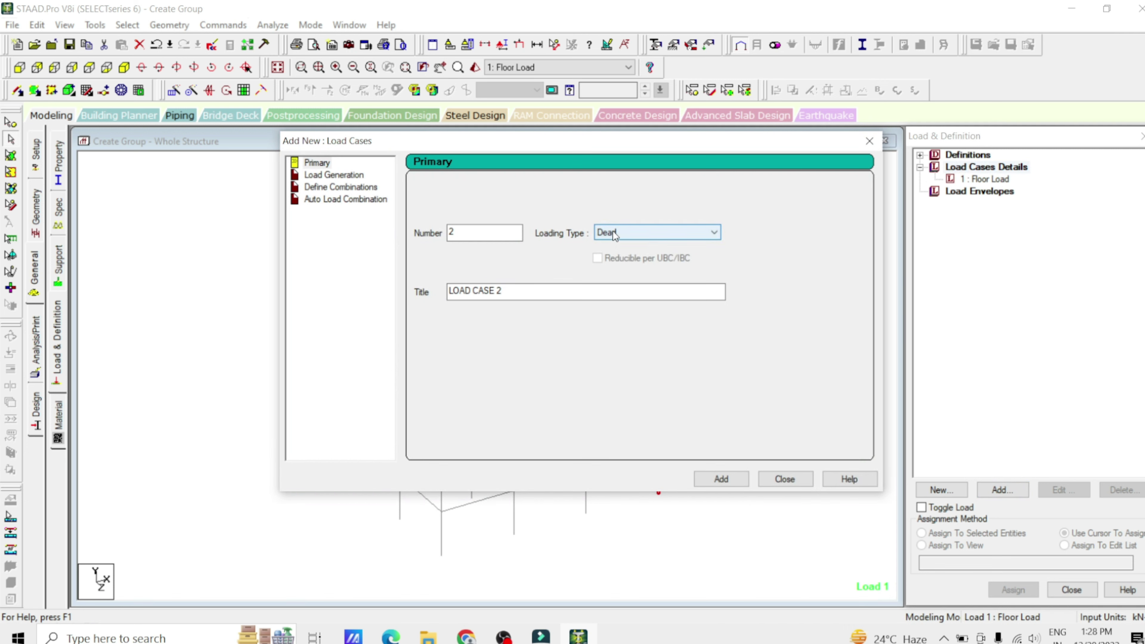
{"action": "left_click", "coordinate": [613, 231]}
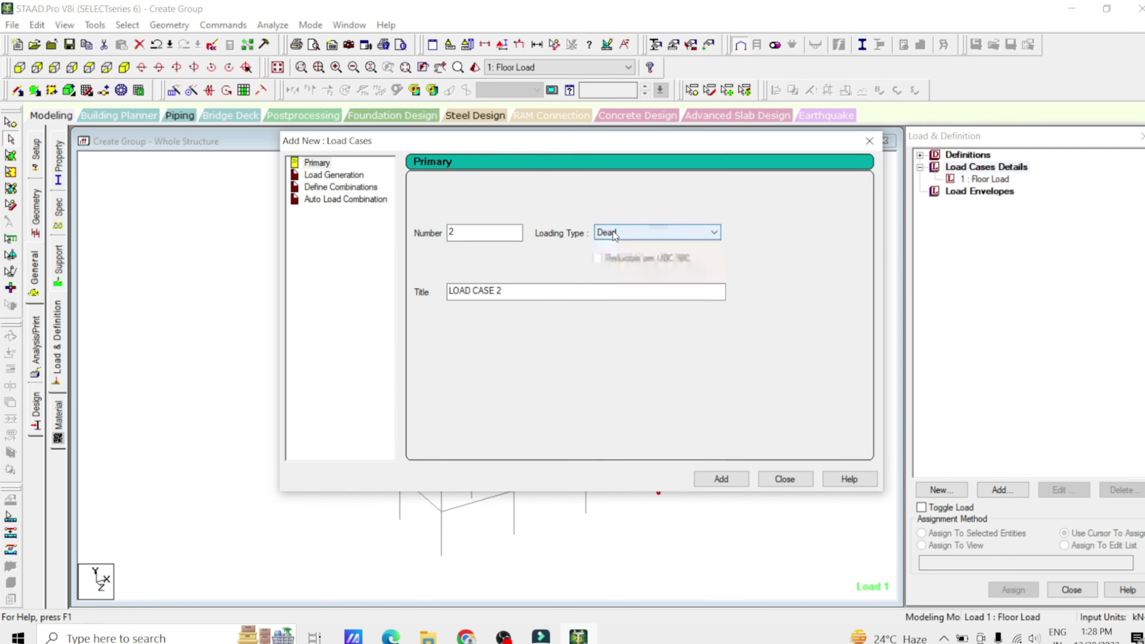
{"action": "double_click", "coordinate": [509, 291]}
{"action": "left_click_drag", "start_coordinate": [510, 291], "coordinate": [404, 304]}
{"action": "type", "text": "Wall "}
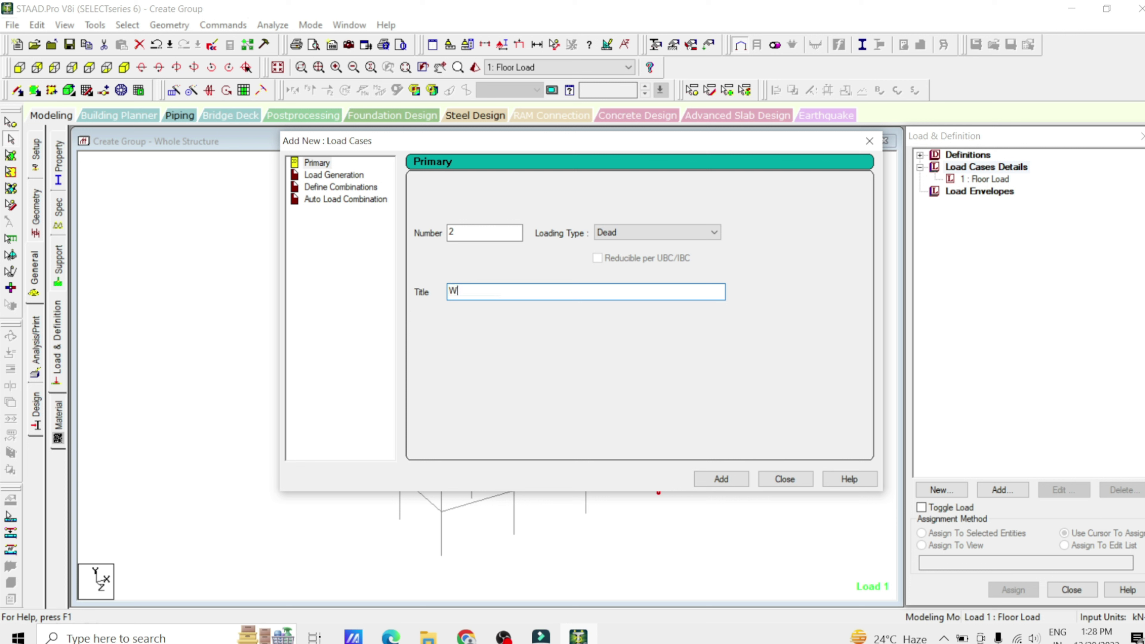
{"action": "type", "text": "Load"}
{"action": "key", "text": "Return"}
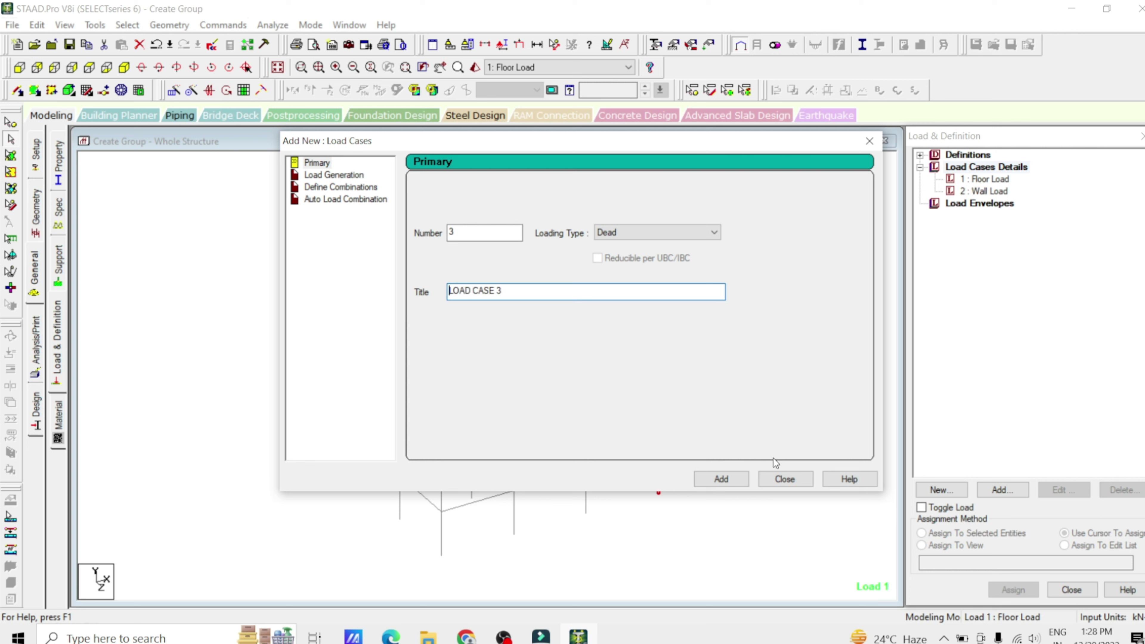
{"action": "left_click", "coordinate": [784, 479]}
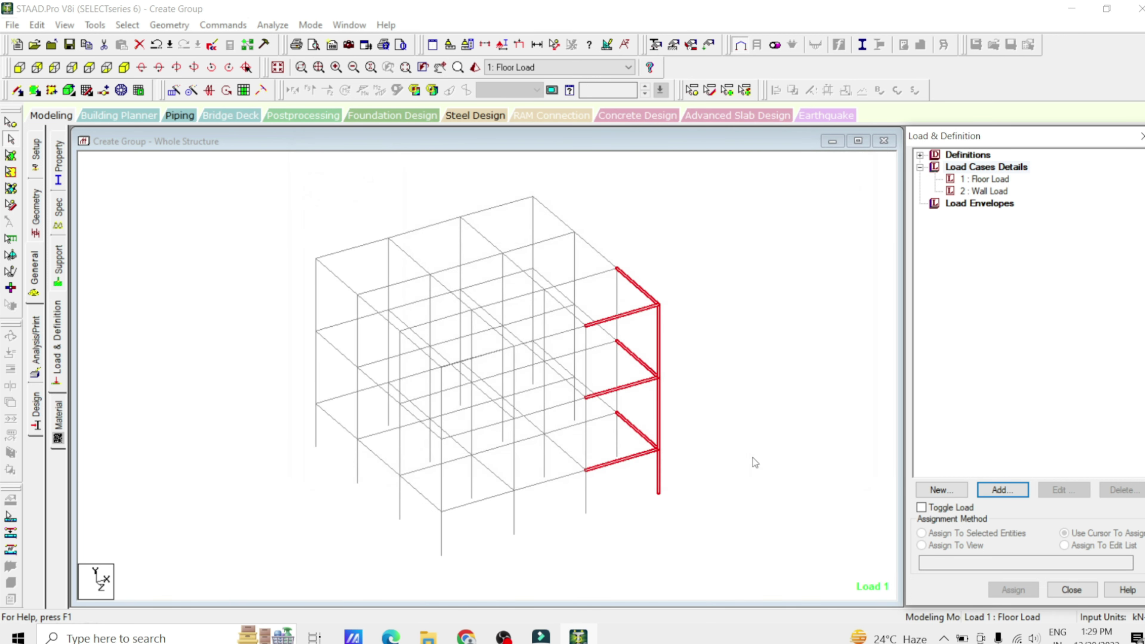
Step: Add a Global Y floor load of -3 kN/m2 on the FLOORLOAD group to load case 1 and show it in plan view
{"action": "left_click", "coordinate": [992, 180]}
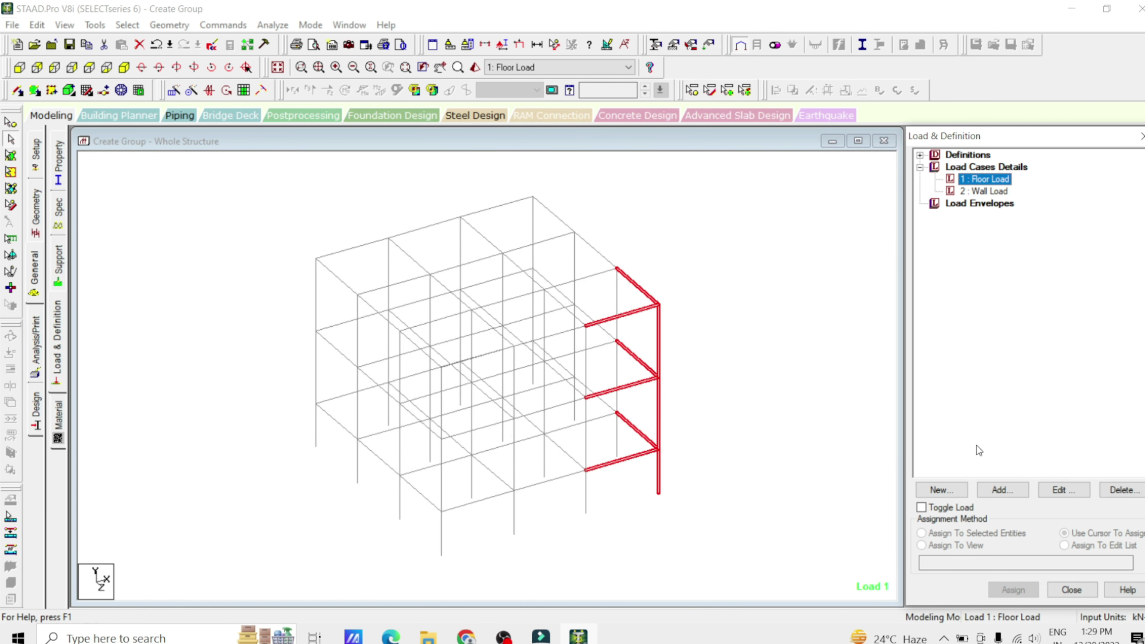
{"action": "left_click", "coordinate": [1002, 490]}
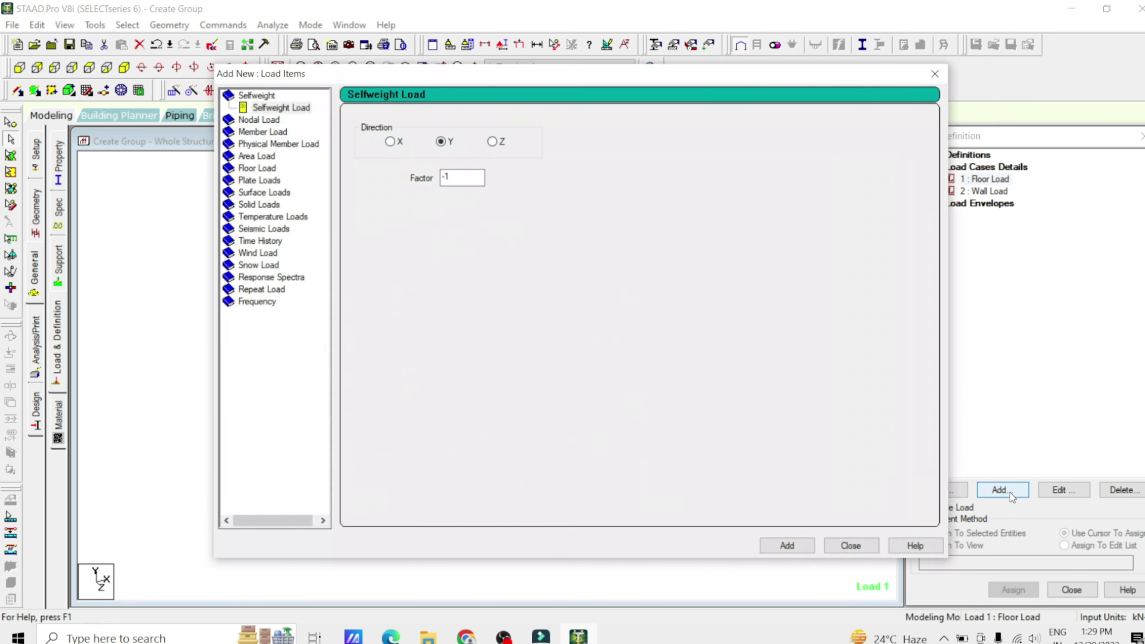
{"action": "left_click", "coordinate": [256, 169]}
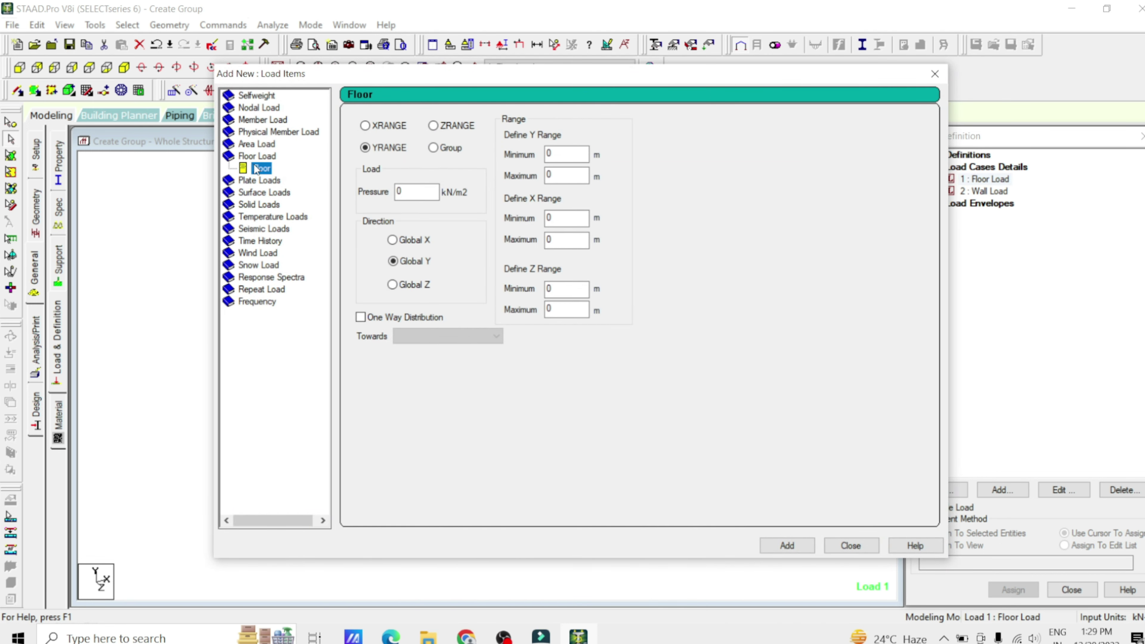
{"action": "left_click", "coordinate": [429, 194]}
{"action": "type", "text": "-3"}
{"action": "left_click_drag", "start_coordinate": [594, 81], "coordinate": [1018, 53]}
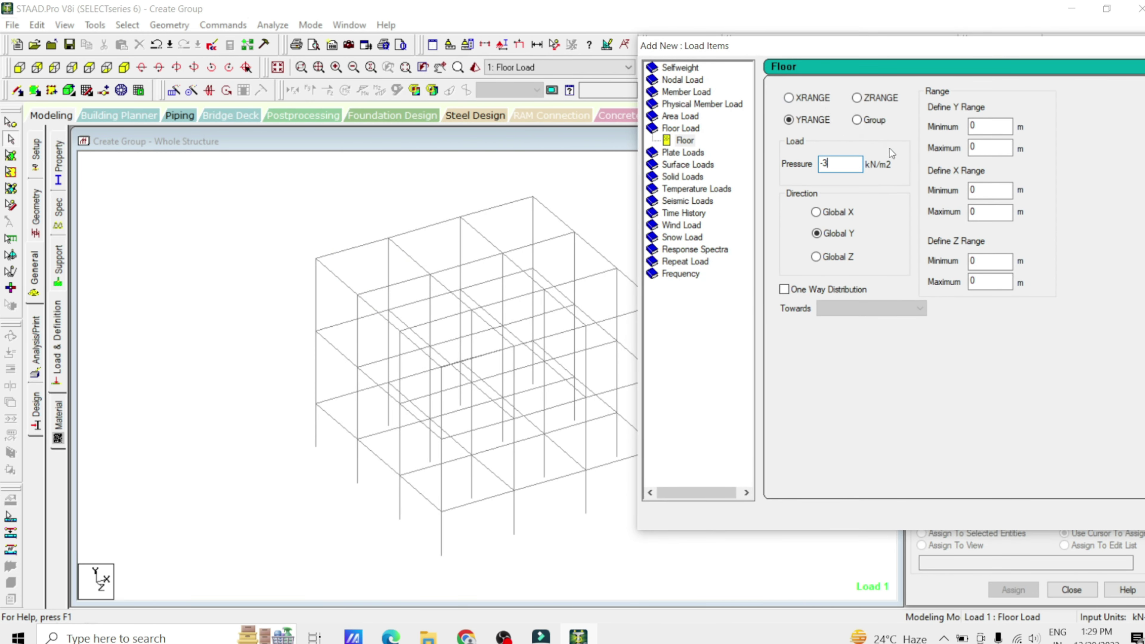
{"action": "left_click", "coordinate": [857, 120]}
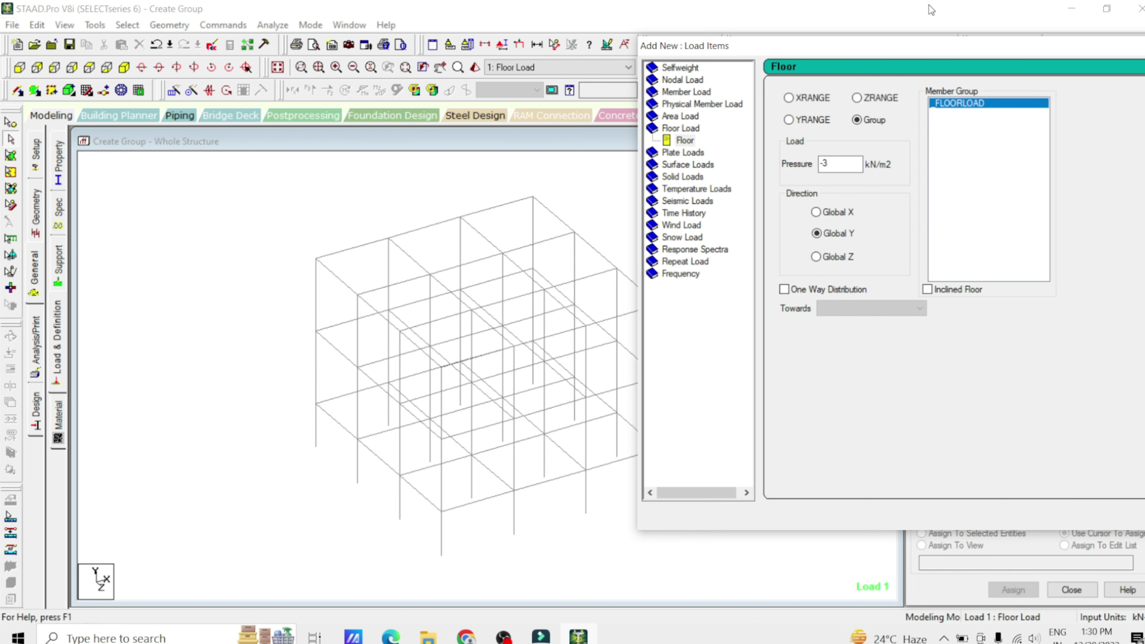
{"action": "left_click_drag", "start_coordinate": [929, 44], "coordinate": [624, 88]}
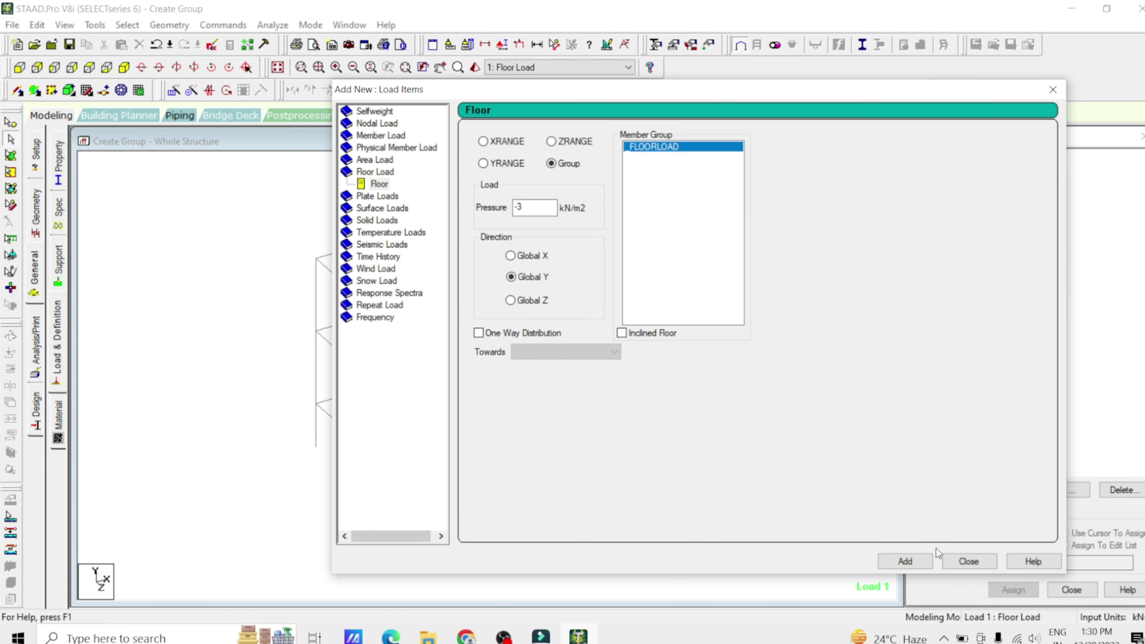
{"action": "left_click", "coordinate": [920, 561]}
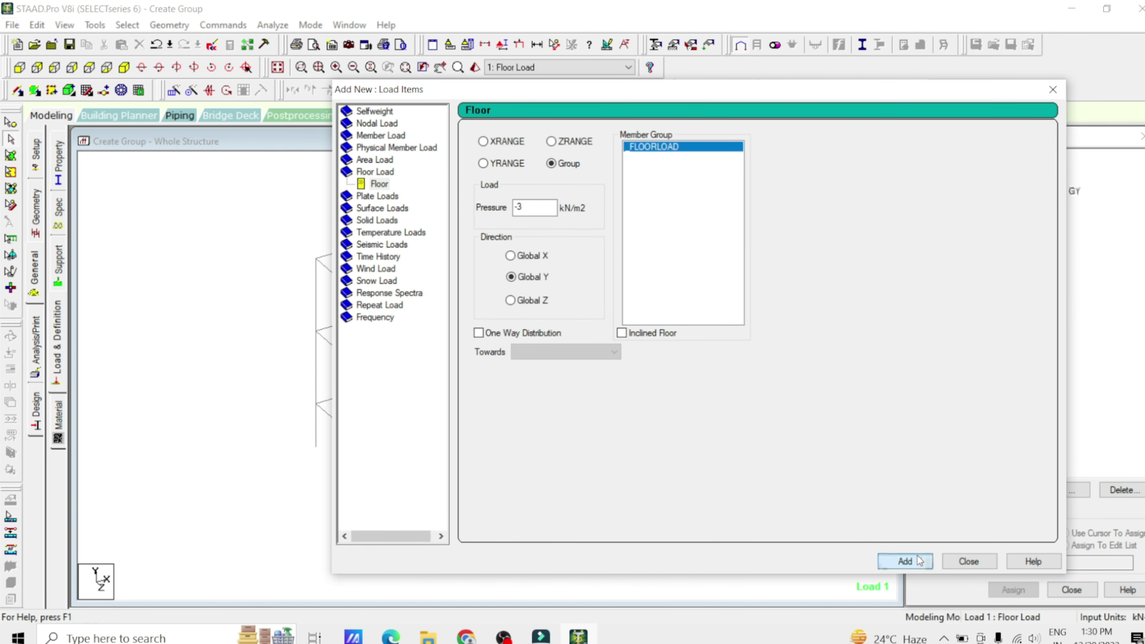
{"action": "left_click", "coordinate": [969, 562]}
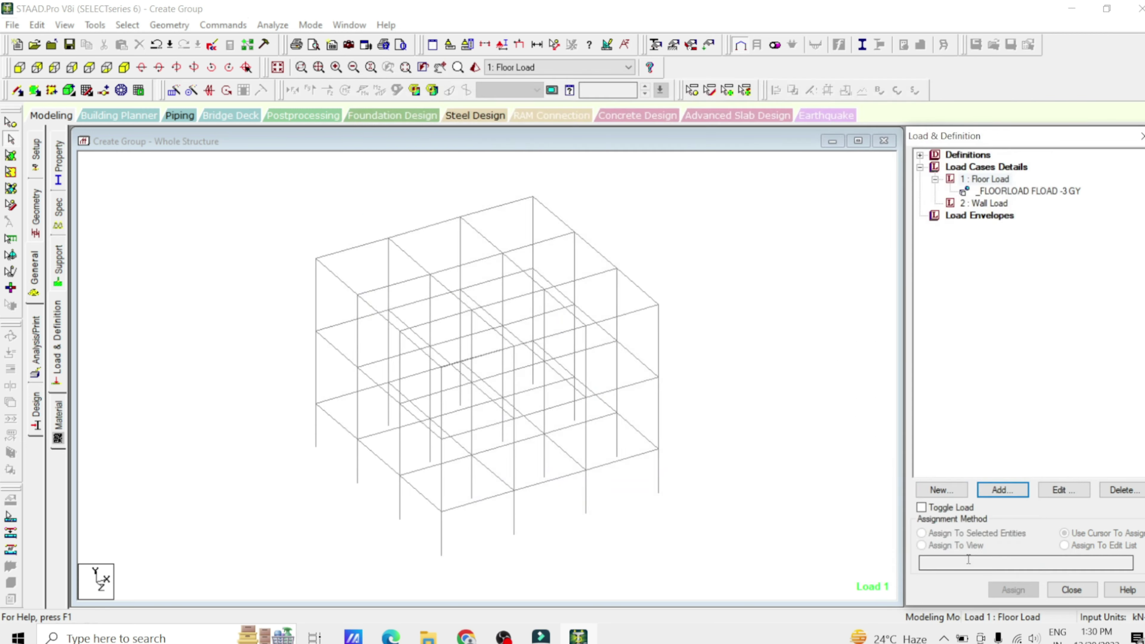
{"action": "left_click", "coordinate": [1045, 194]}
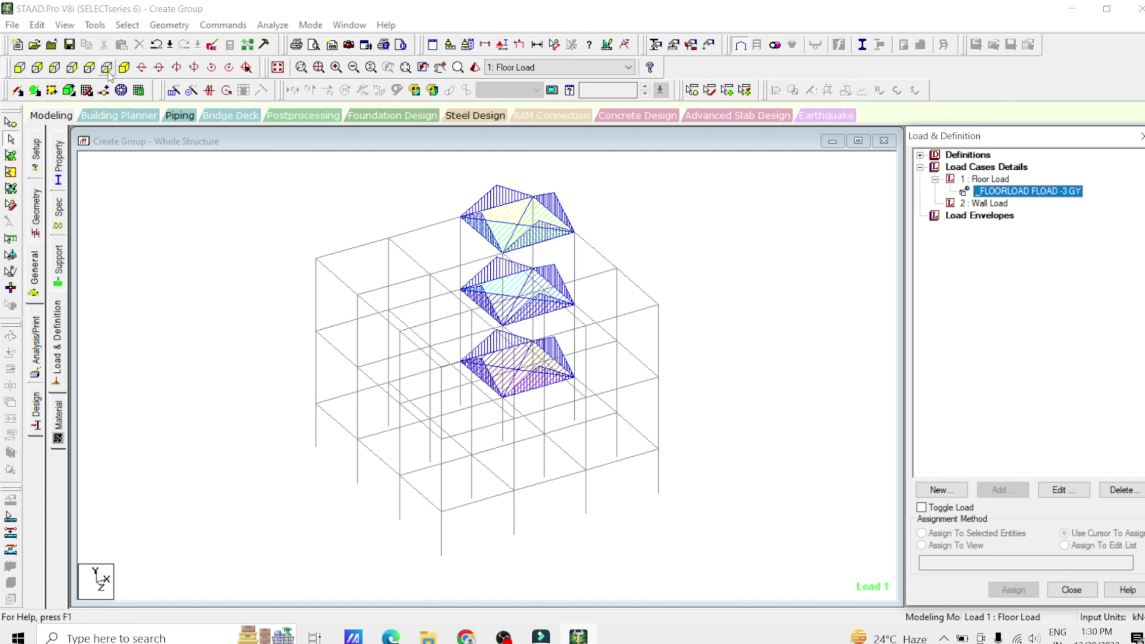
{"action": "left_click", "coordinate": [89, 67]}
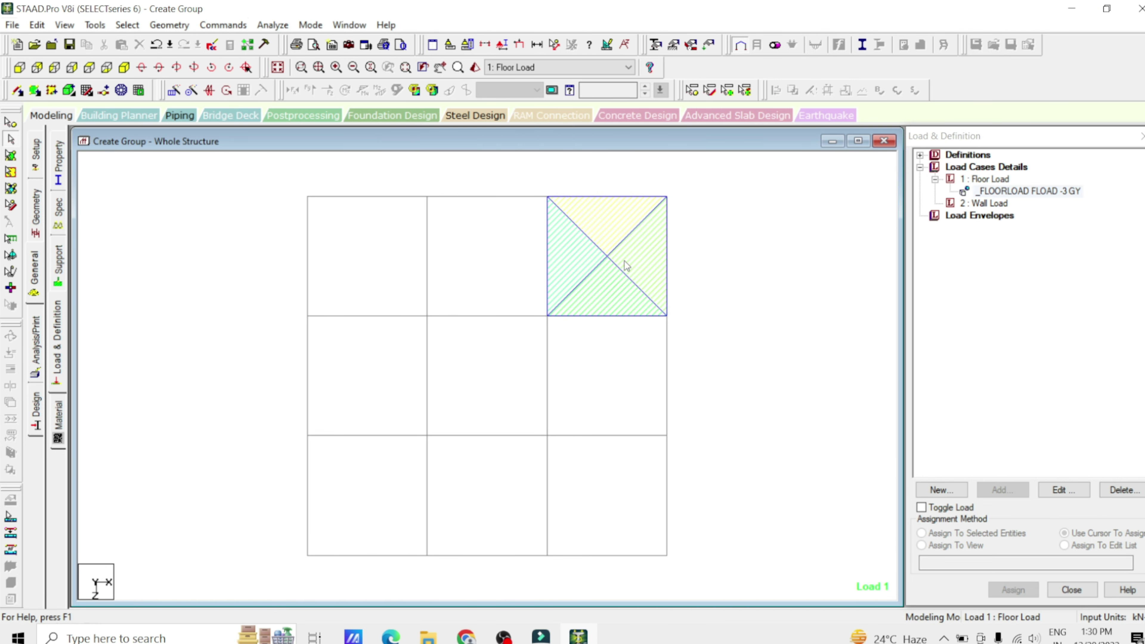
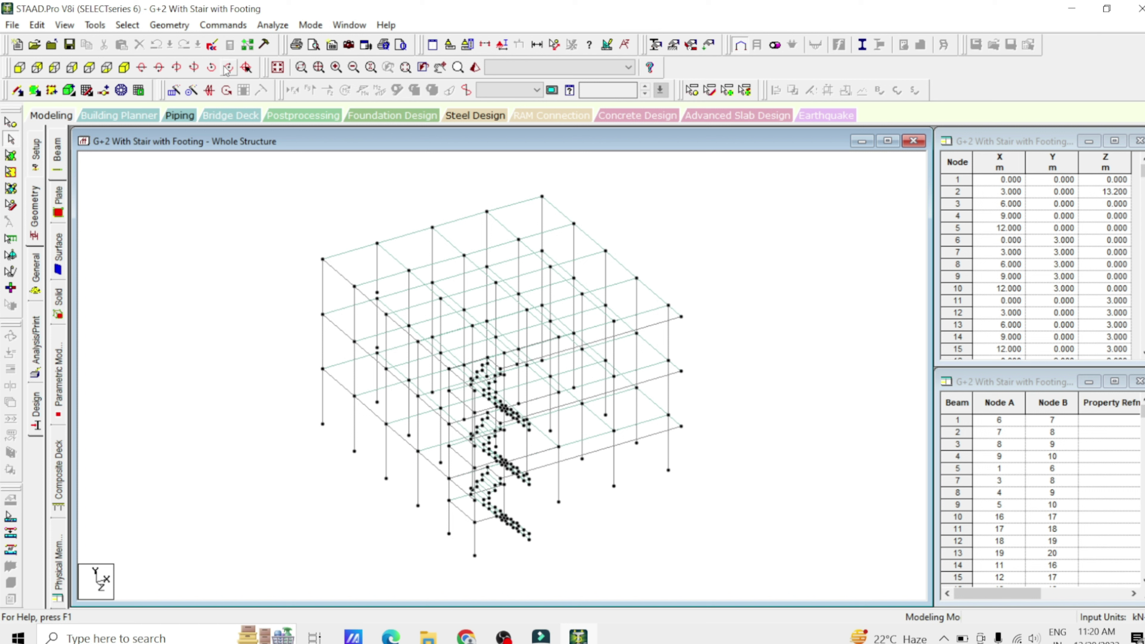
{"action": "left_click", "coordinate": [96, 26]}
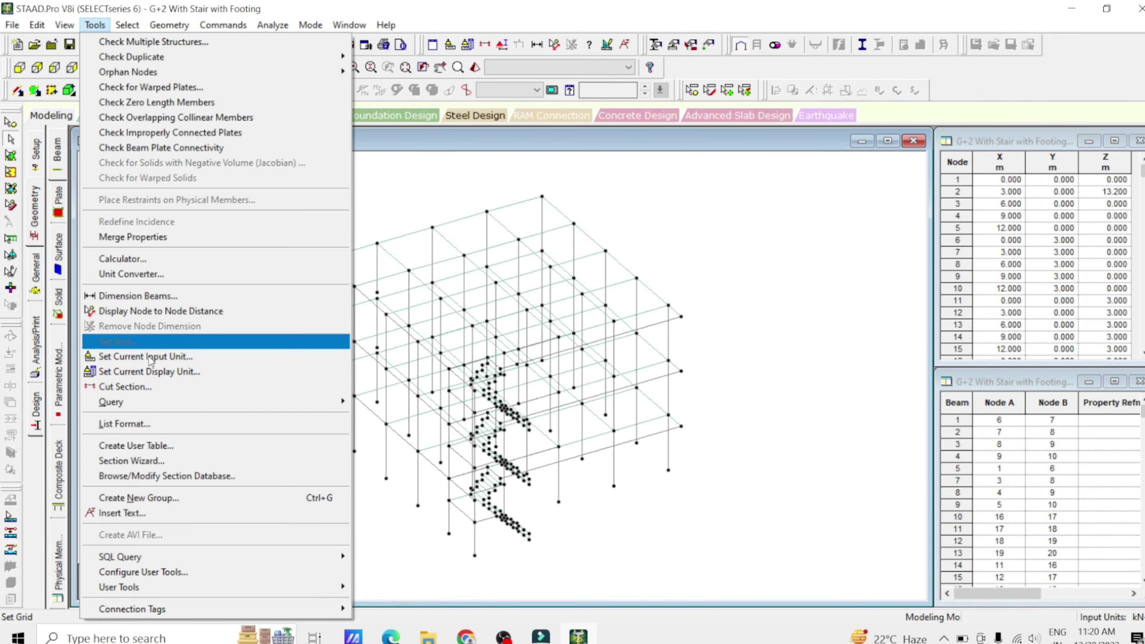
{"action": "left_click", "coordinate": [144, 389]}
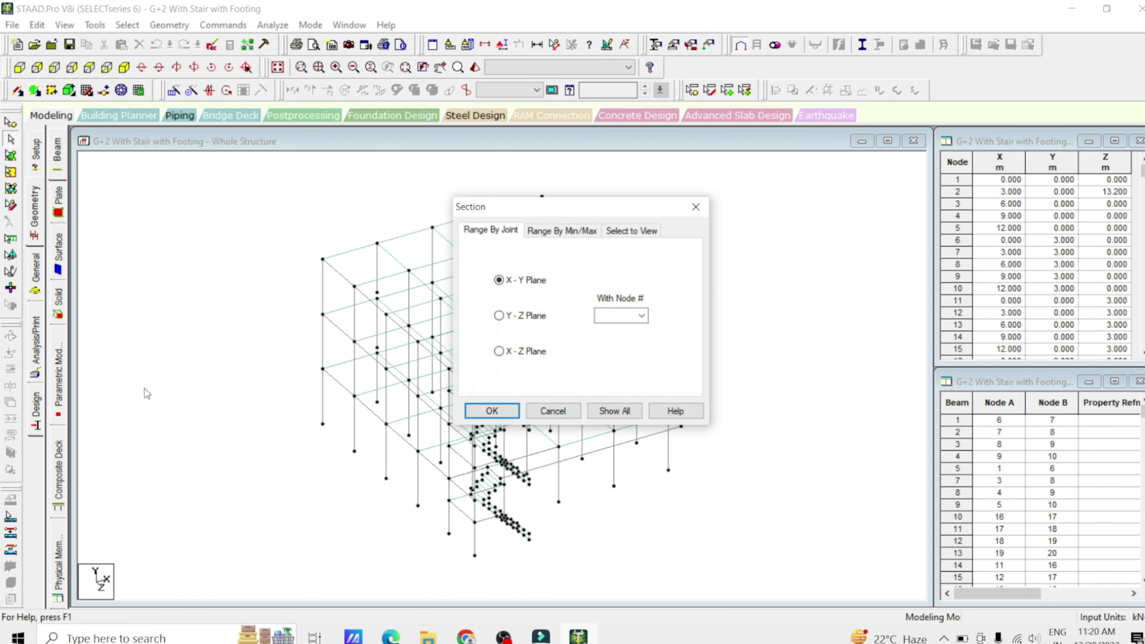
{"action": "left_click_drag", "start_coordinate": [575, 208], "coordinate": [816, 119]}
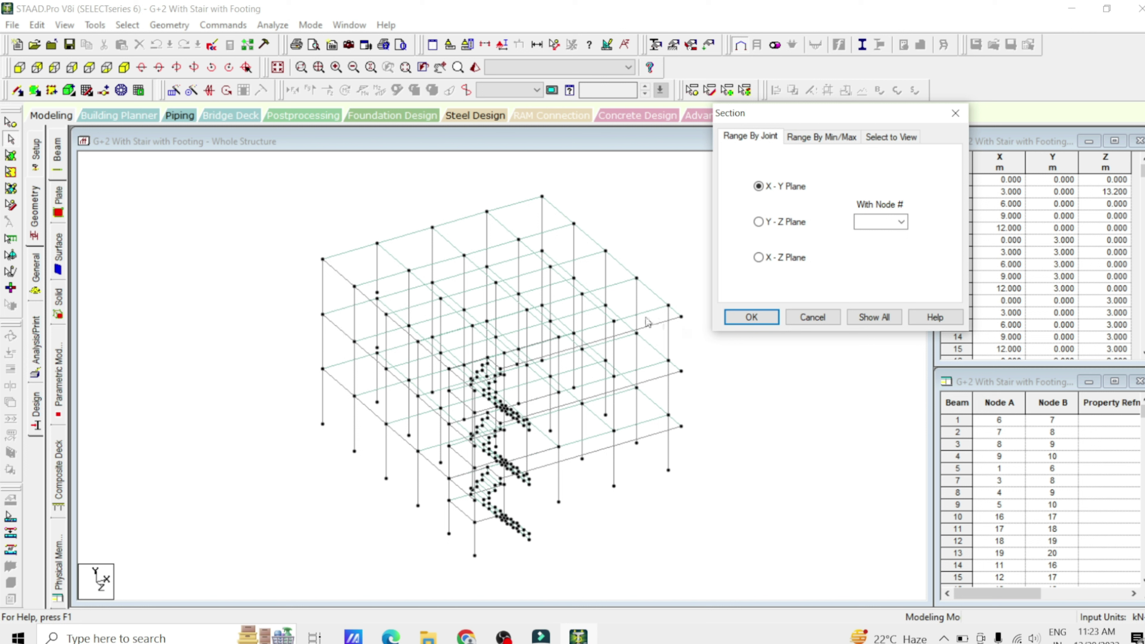
{"action": "left_click", "coordinate": [780, 263]}
{"action": "left_click", "coordinate": [809, 316]}
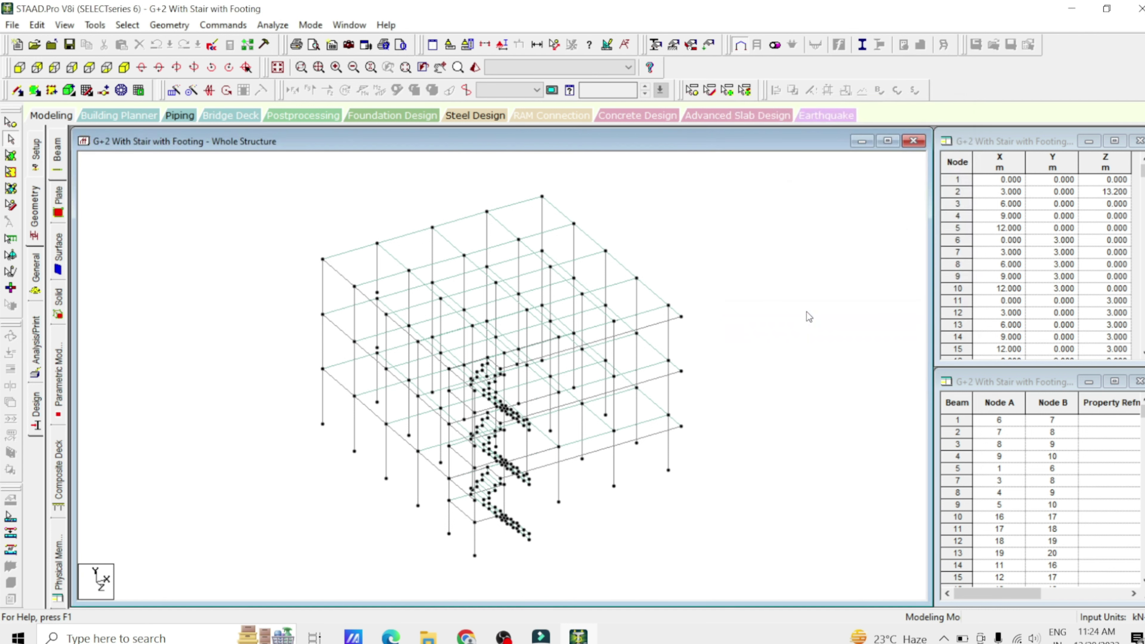
Step: Turn on the node numbers and cut a section by joint in the X-Z plane through node 104
{"action": "key", "text": "shift+n"}
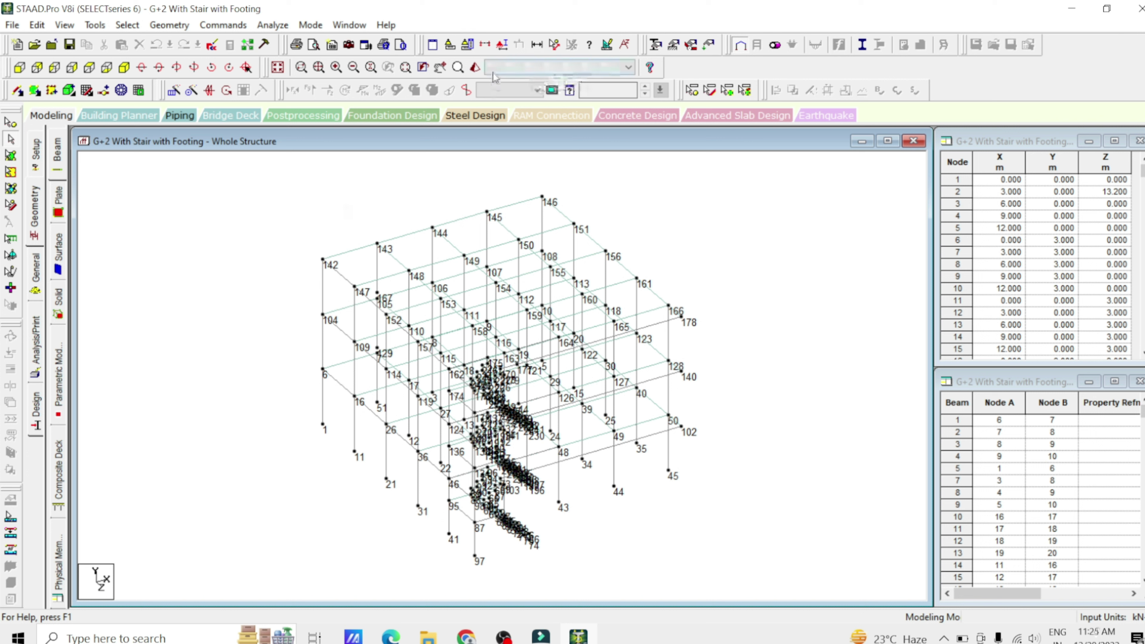
{"action": "left_click", "coordinate": [485, 46]}
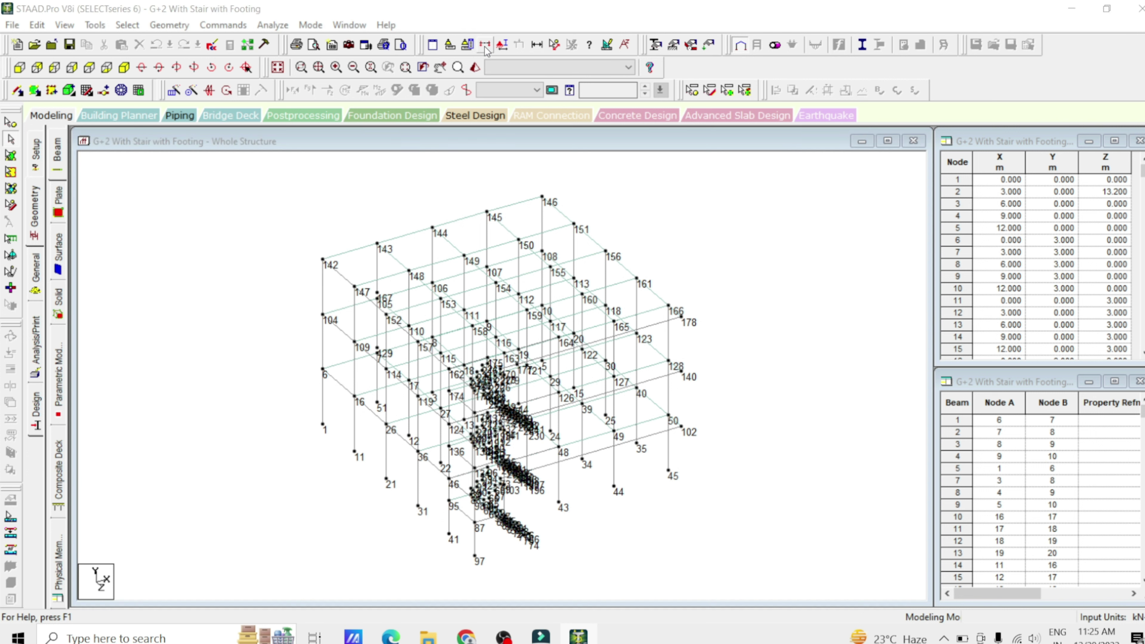
{"action": "left_click_drag", "start_coordinate": [584, 209], "coordinate": [810, 82]}
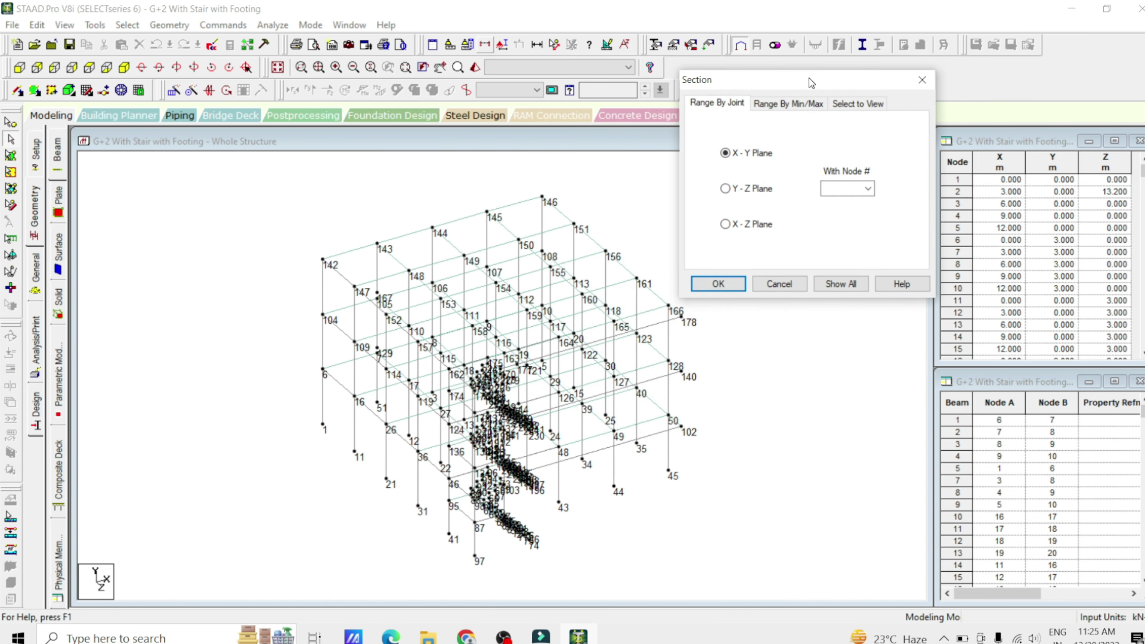
{"action": "left_click", "coordinate": [736, 224]}
{"action": "left_click", "coordinate": [828, 192]}
{"action": "type", "text": "104"}
{"action": "left_click", "coordinate": [719, 283]}
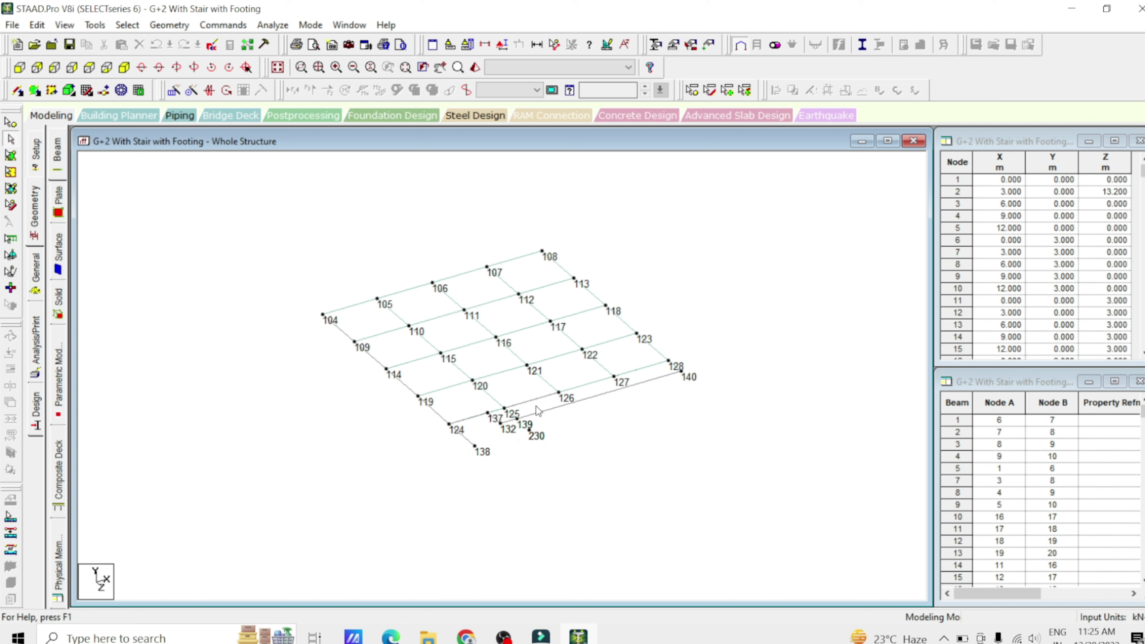
Step: Turn off the node numbers and restore the full structure from the section view
{"action": "key", "text": "shift+n"}
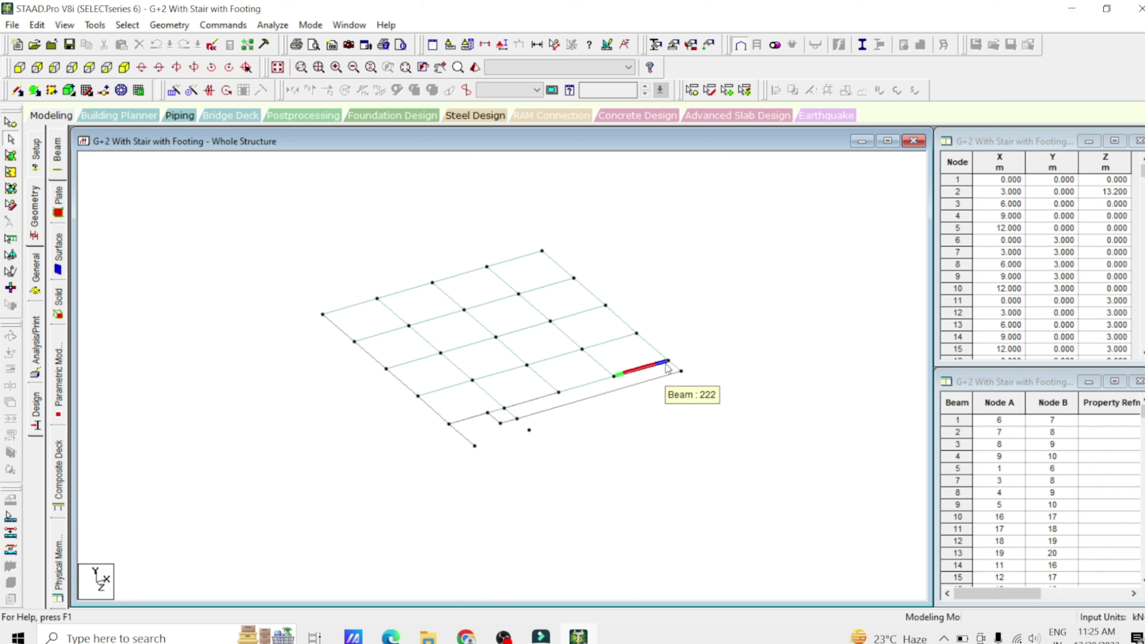
{"action": "key", "text": "ctrl+shift+c"}
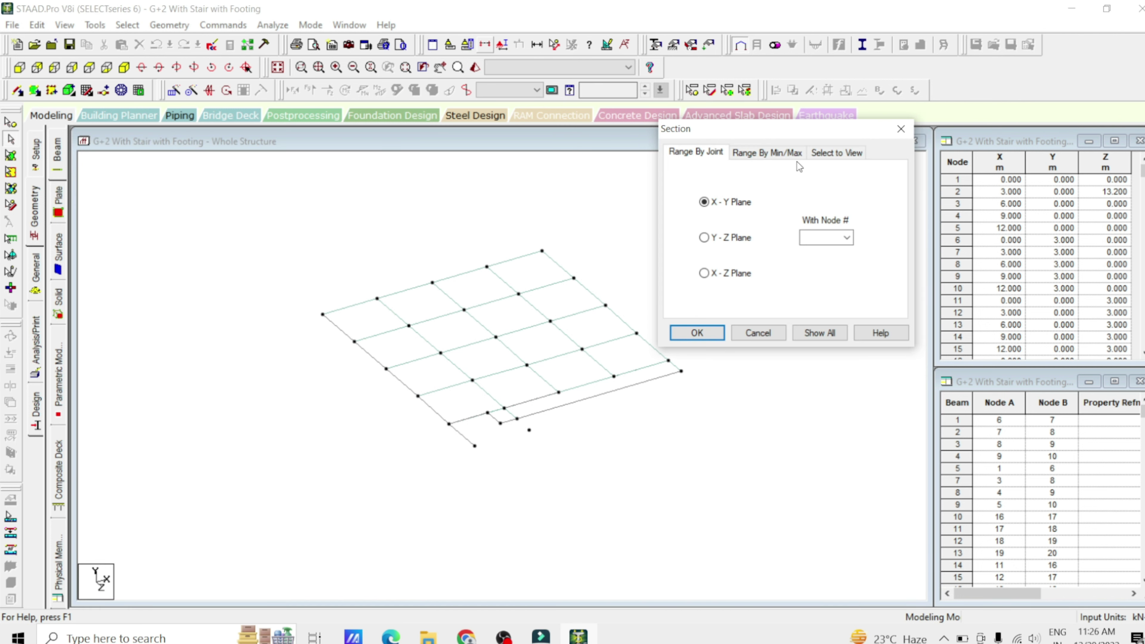
{"action": "left_click", "coordinate": [781, 153]}
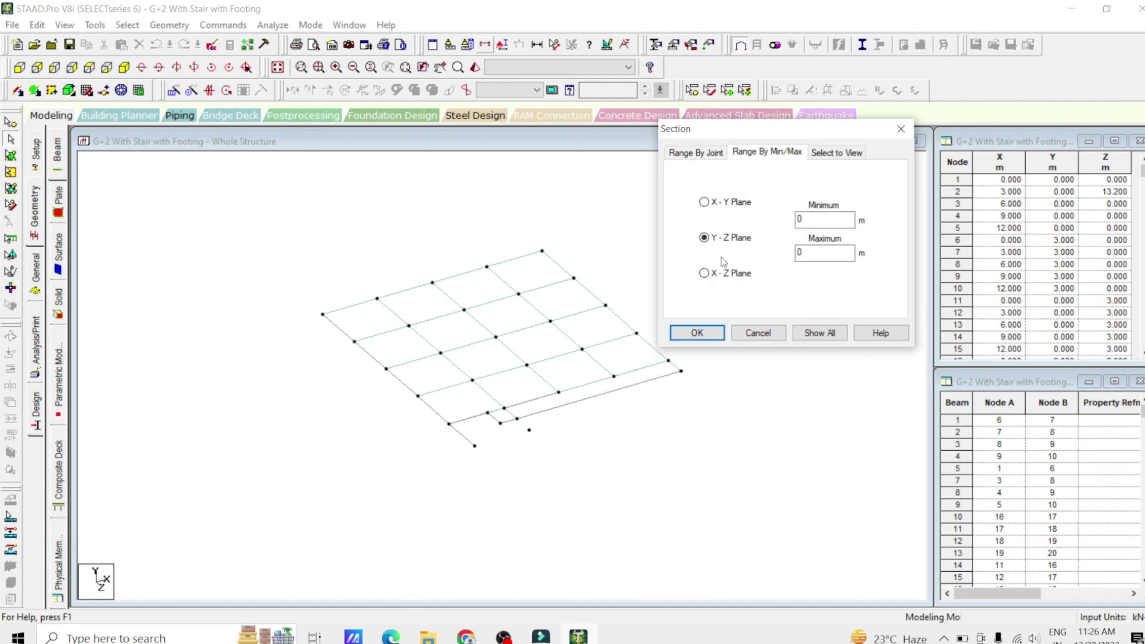
{"action": "left_click", "coordinate": [827, 337]}
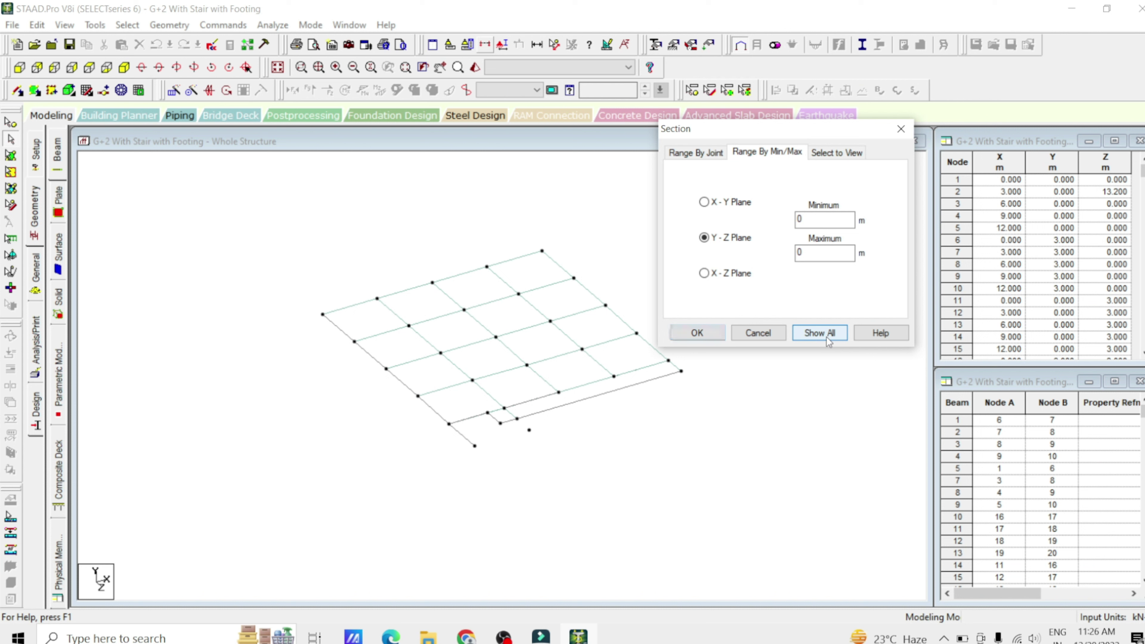
{"action": "left_click", "coordinate": [485, 45]}
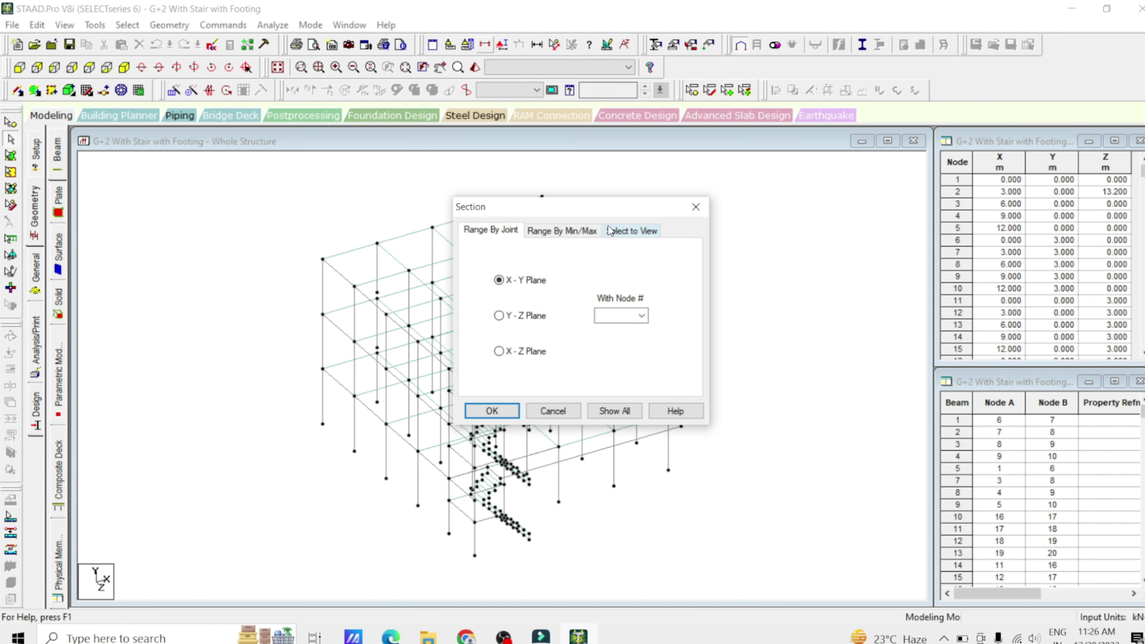
{"action": "left_click_drag", "start_coordinate": [586, 213], "coordinate": [838, 125]}
{"action": "left_click", "coordinate": [827, 141]}
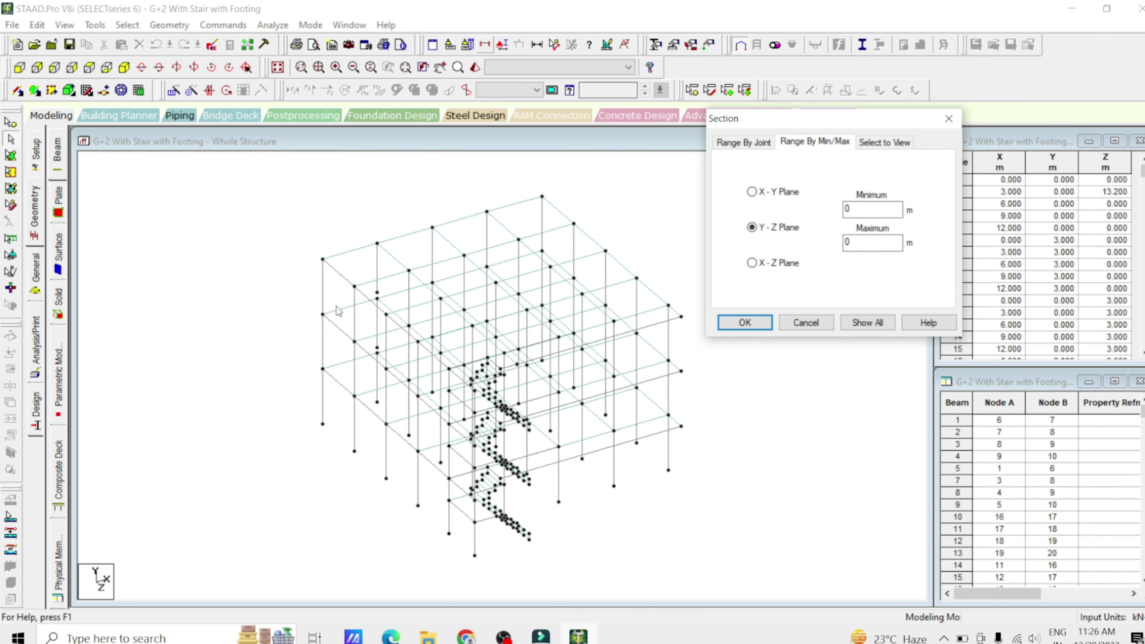
{"action": "left_click", "coordinate": [768, 265]}
{"action": "left_click", "coordinate": [806, 323]}
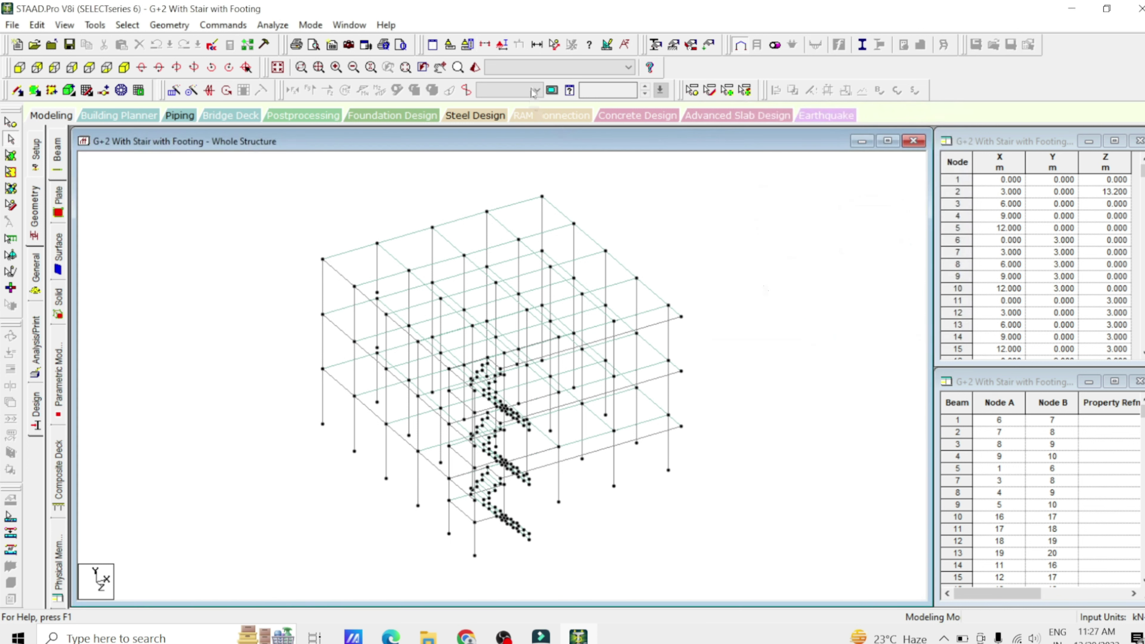
Step: Display the node-to-node distances from the outer corner column's base to its first and second floor nodes
{"action": "left_click", "coordinate": [555, 44]}
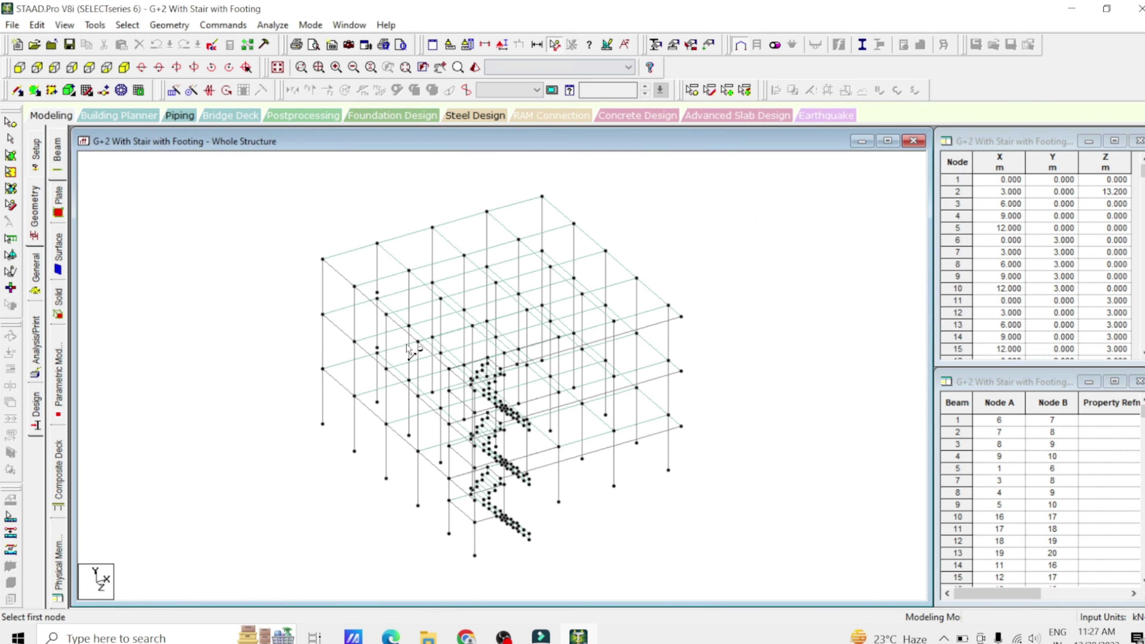
{"action": "left_click", "coordinate": [322, 424]}
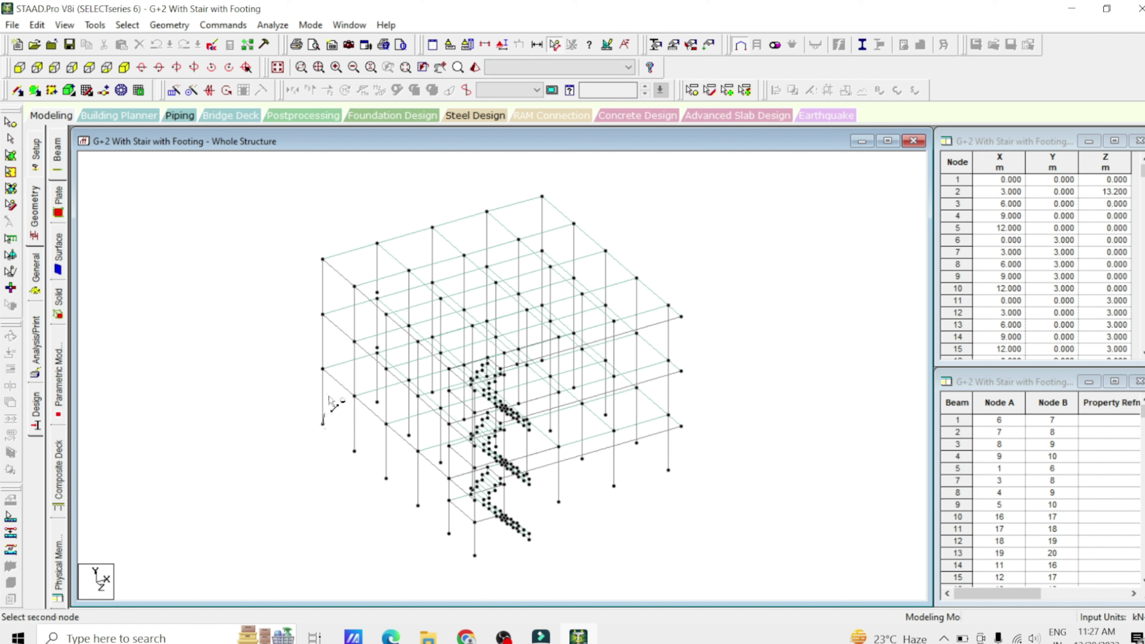
{"action": "left_click", "coordinate": [324, 316]}
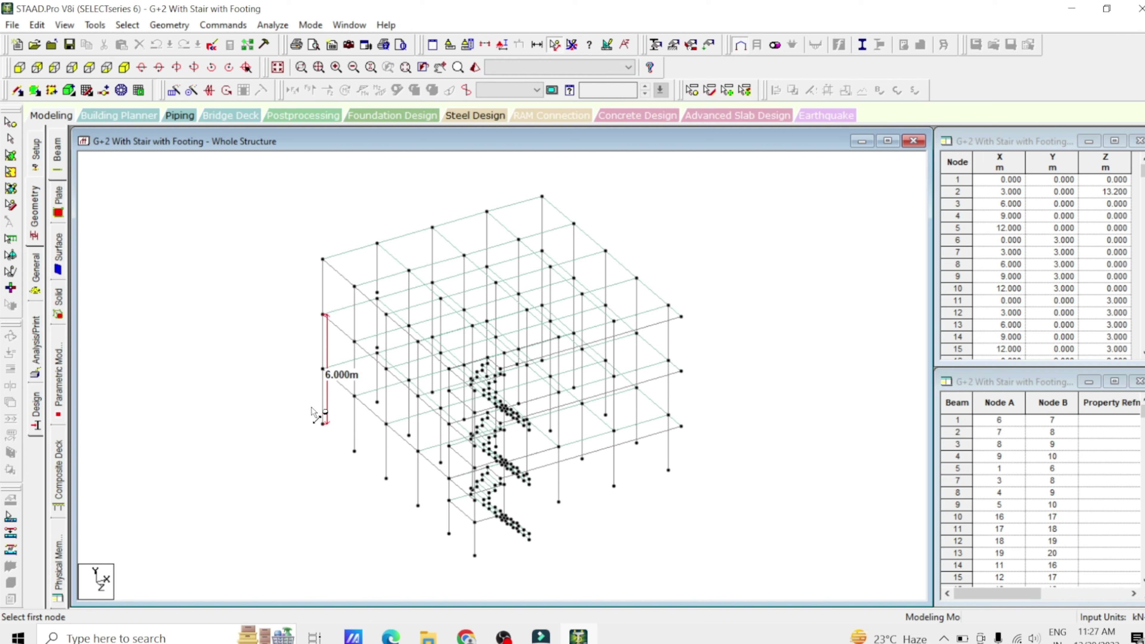
{"action": "left_click", "coordinate": [322, 369]}
{"action": "left_click", "coordinate": [322, 424]}
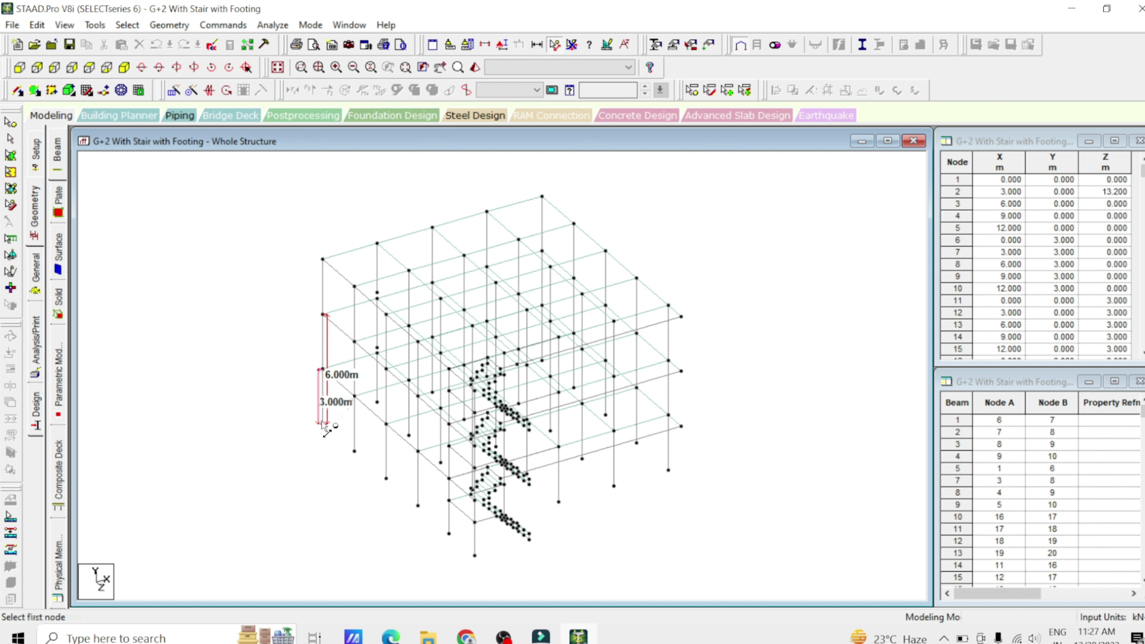
Step: Cut a section by minimum/maximum range in the X-Z plane, with both limits set to 6 m
{"action": "left_click", "coordinate": [487, 45]}
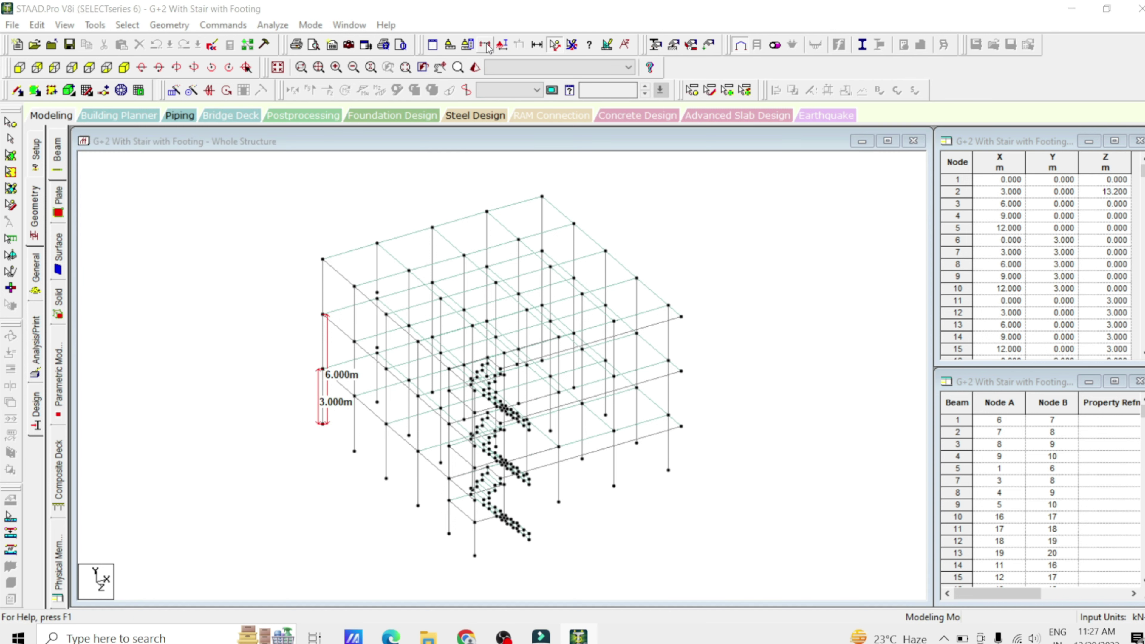
{"action": "left_click", "coordinate": [561, 231]}
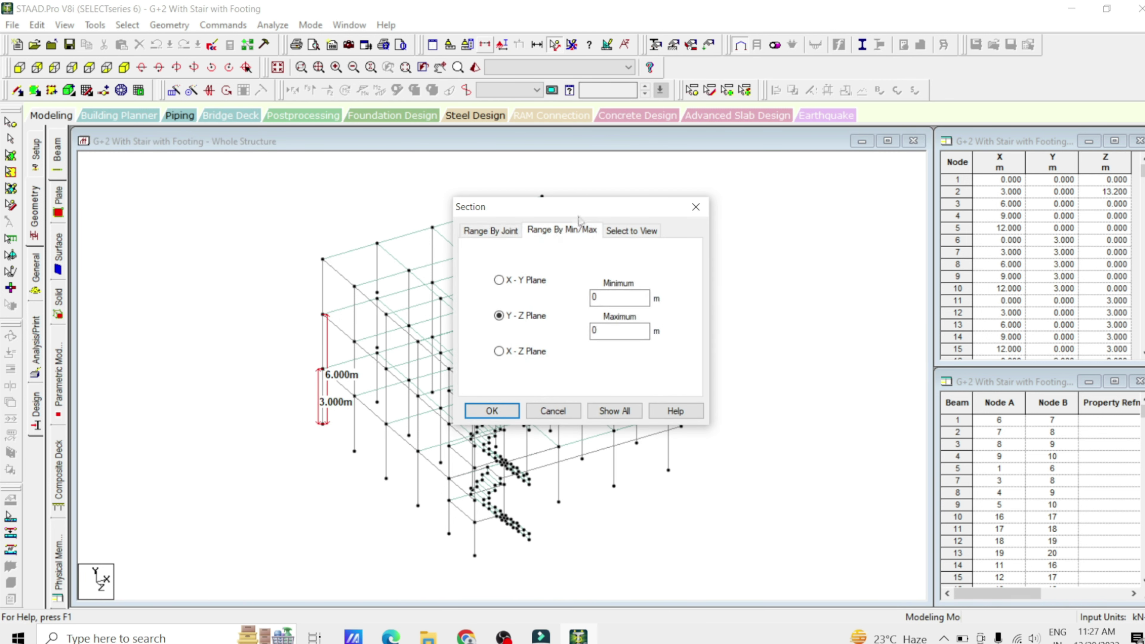
{"action": "left_click_drag", "start_coordinate": [582, 208], "coordinate": [762, 135]}
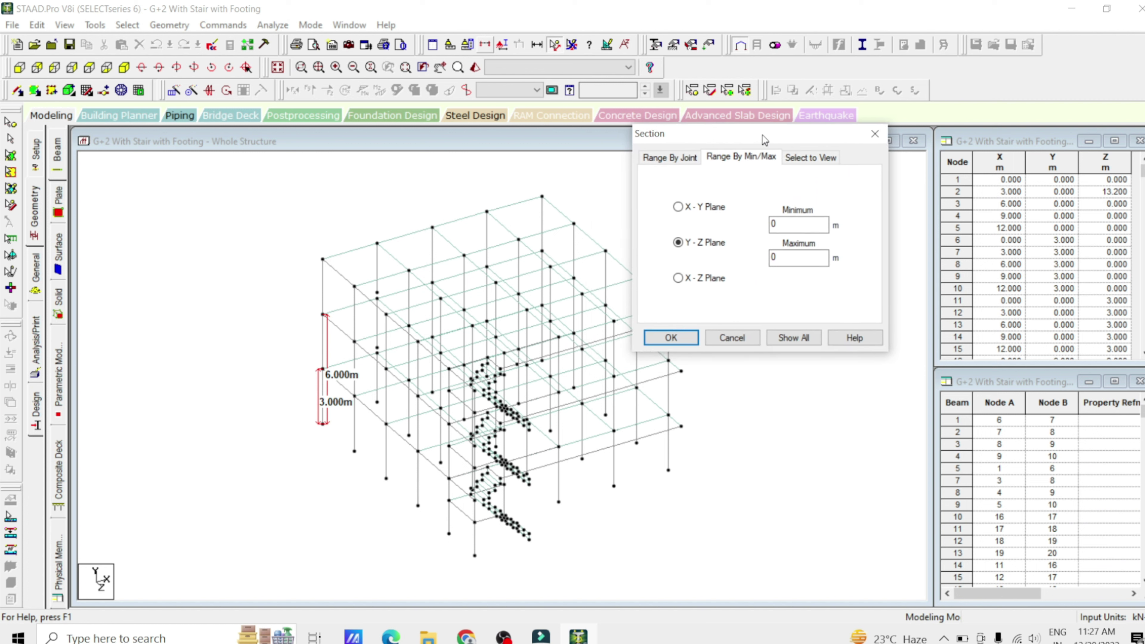
{"action": "double_click", "coordinate": [807, 224]}
{"action": "type", "text": "6"}
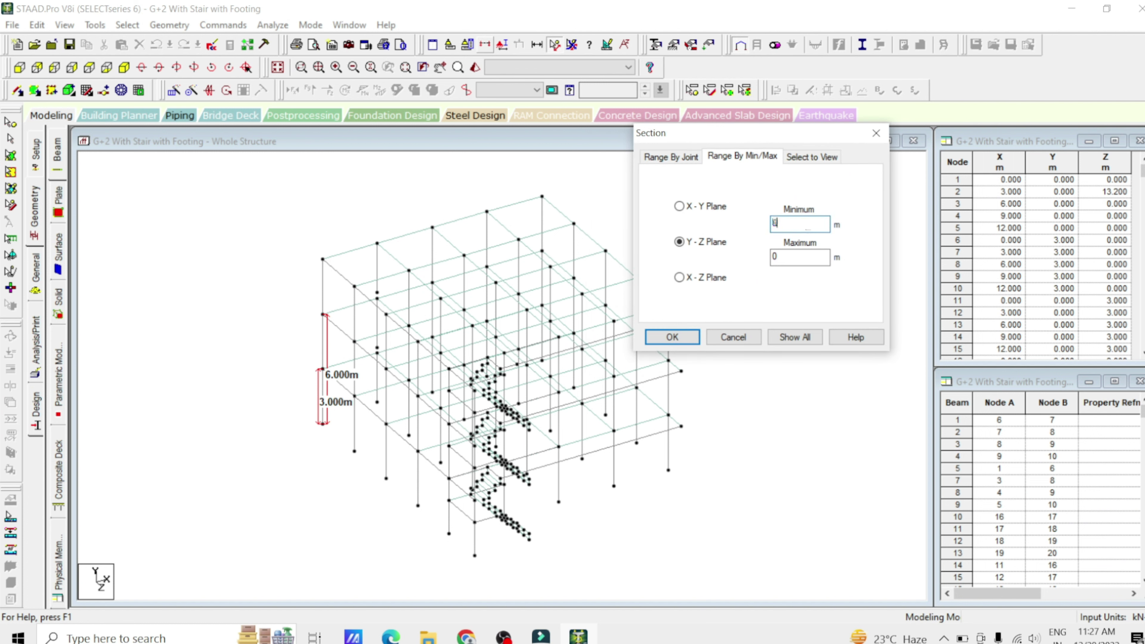
{"action": "left_click", "coordinate": [819, 256]}
{"action": "type", "text": "6"}
{"action": "left_click", "coordinate": [679, 278]}
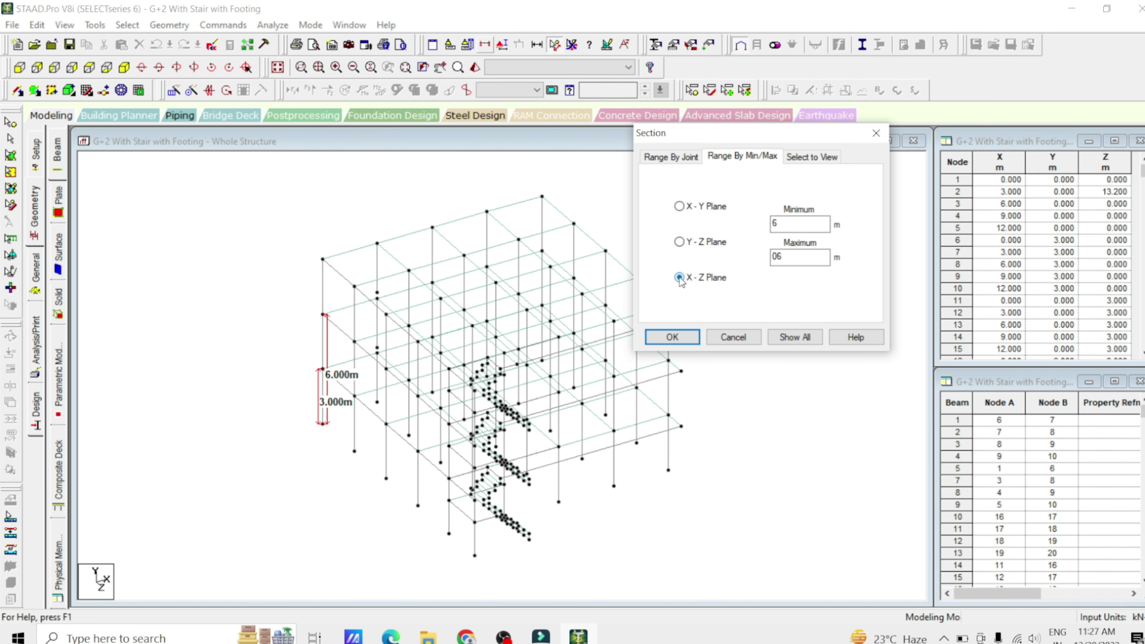
{"action": "left_click", "coordinate": [687, 336]}
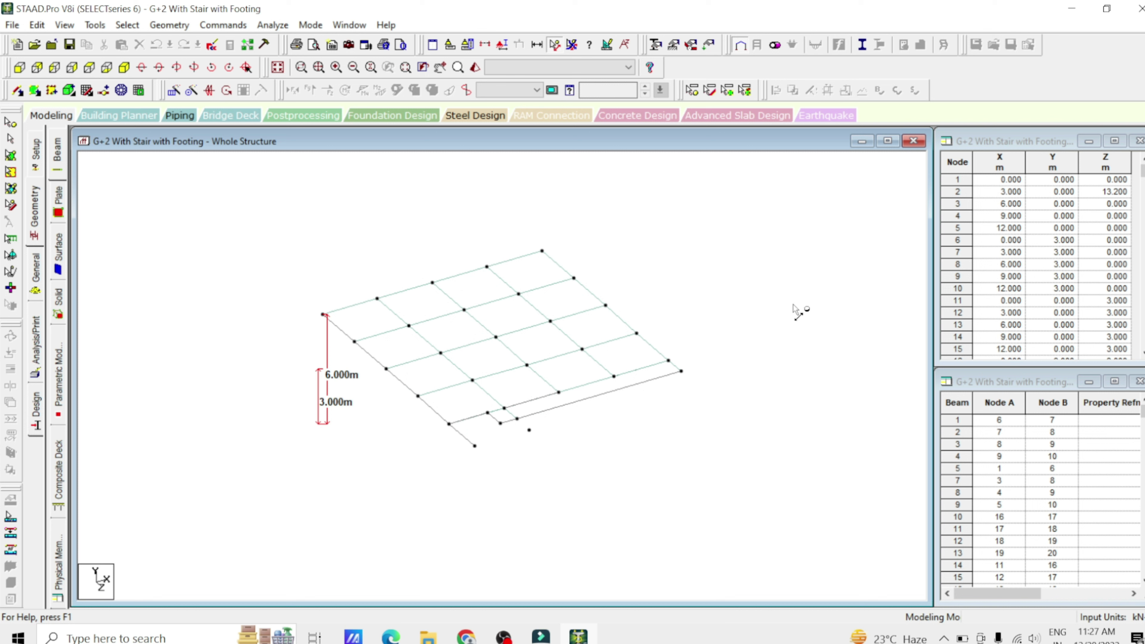
Step: Remove the node distance dimensions and restore the full structure from the section view
{"action": "left_click", "coordinate": [572, 45]}
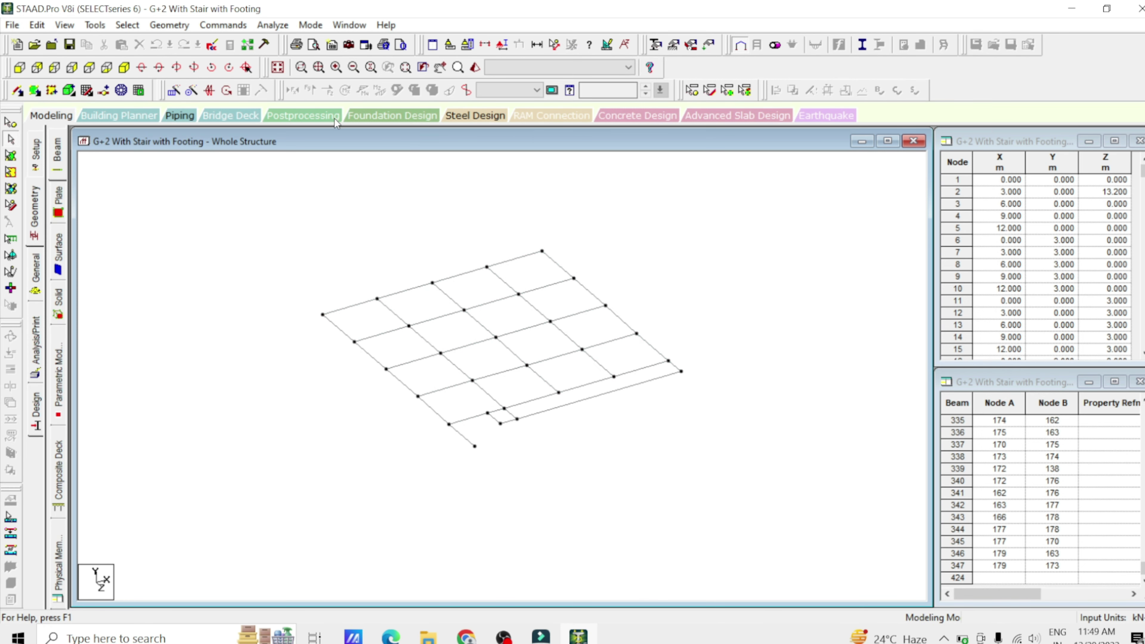
{"action": "left_click", "coordinate": [278, 68]}
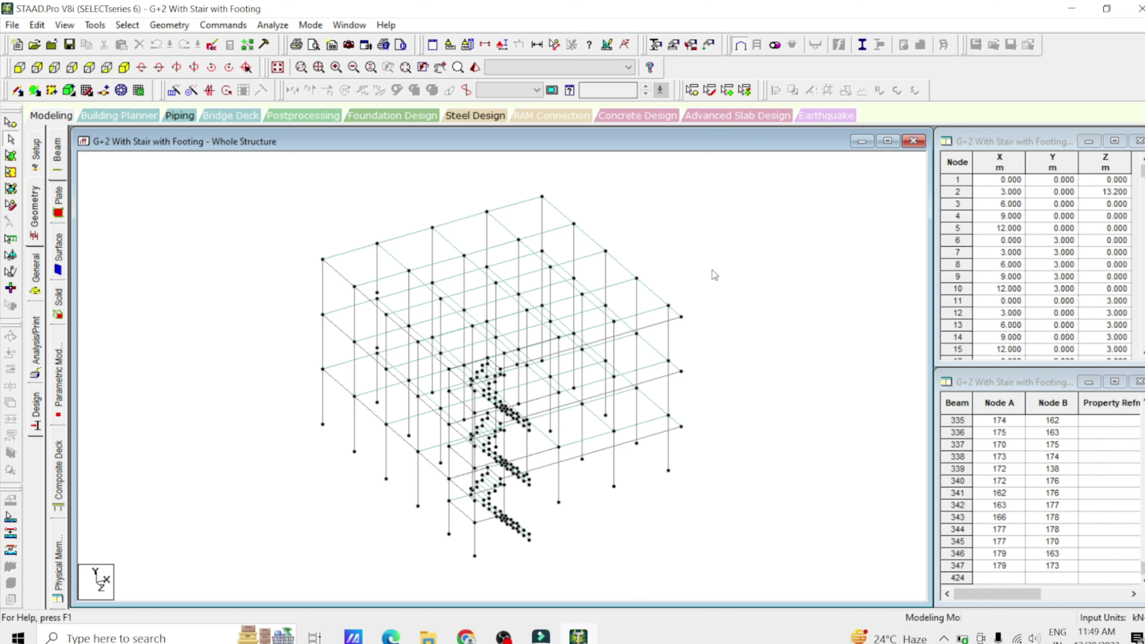
Step: Isolate the middle floor level with a Window/Rubber Band section in the front elevation, and restore the full structure
{"action": "left_click", "coordinate": [484, 44]}
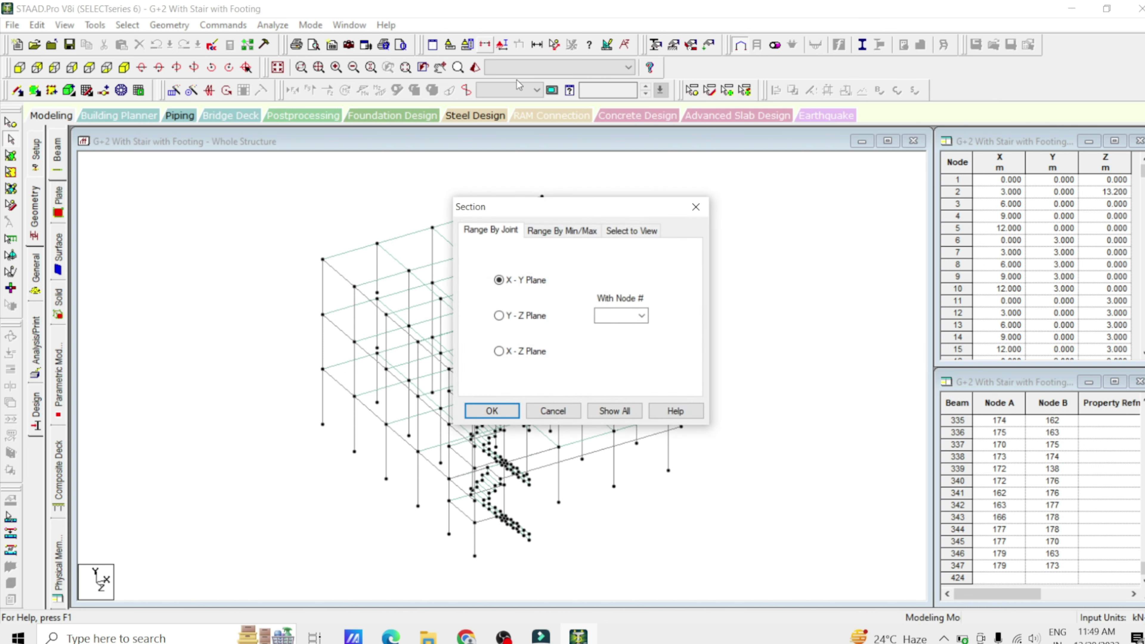
{"action": "left_click_drag", "start_coordinate": [561, 218], "coordinate": [780, 136]}
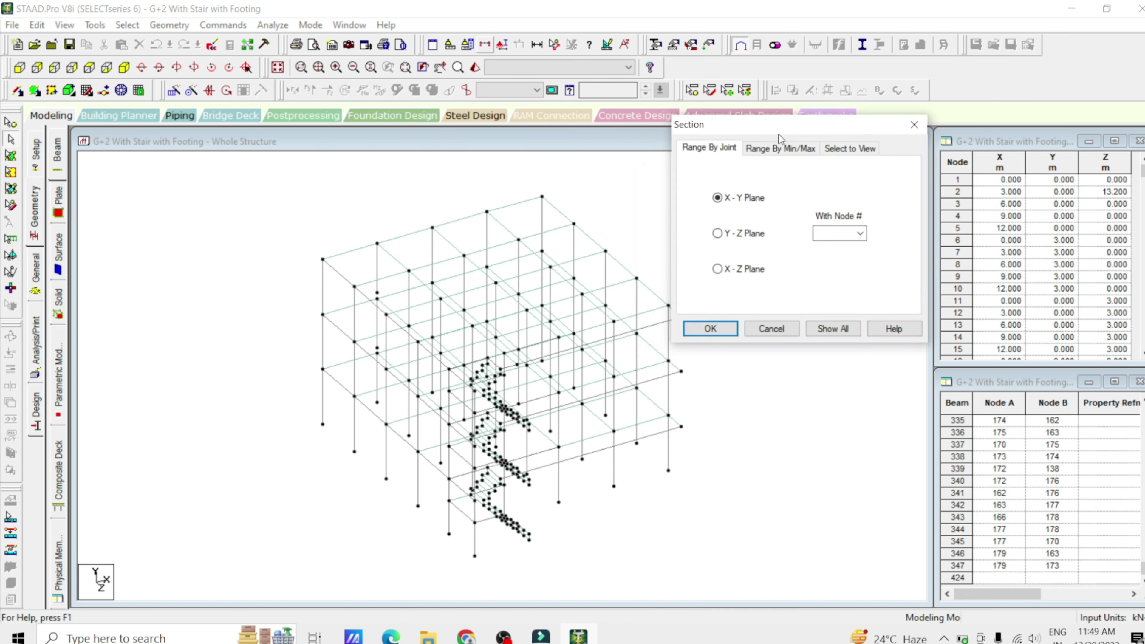
{"action": "left_click", "coordinate": [856, 153]}
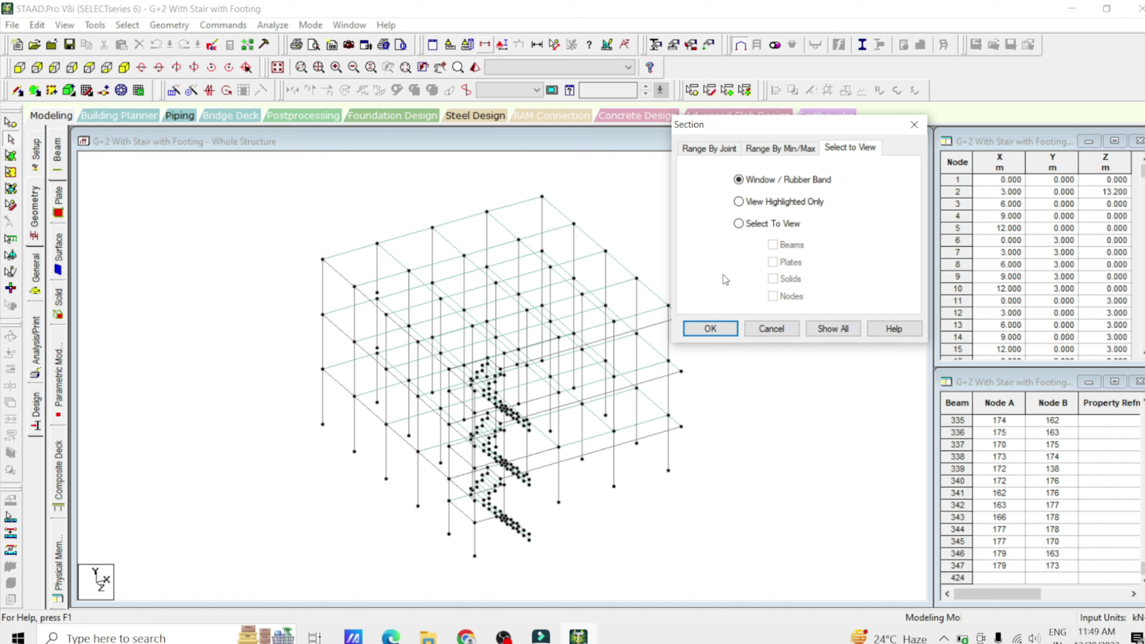
{"action": "left_click", "coordinate": [721, 326]}
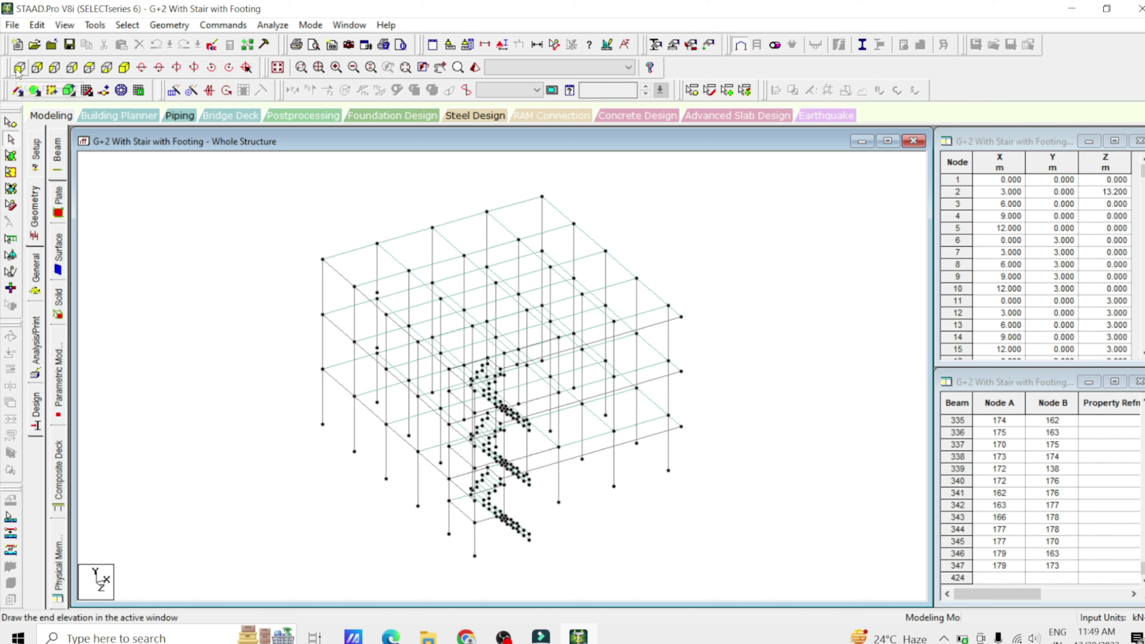
{"action": "left_click", "coordinate": [36, 67]}
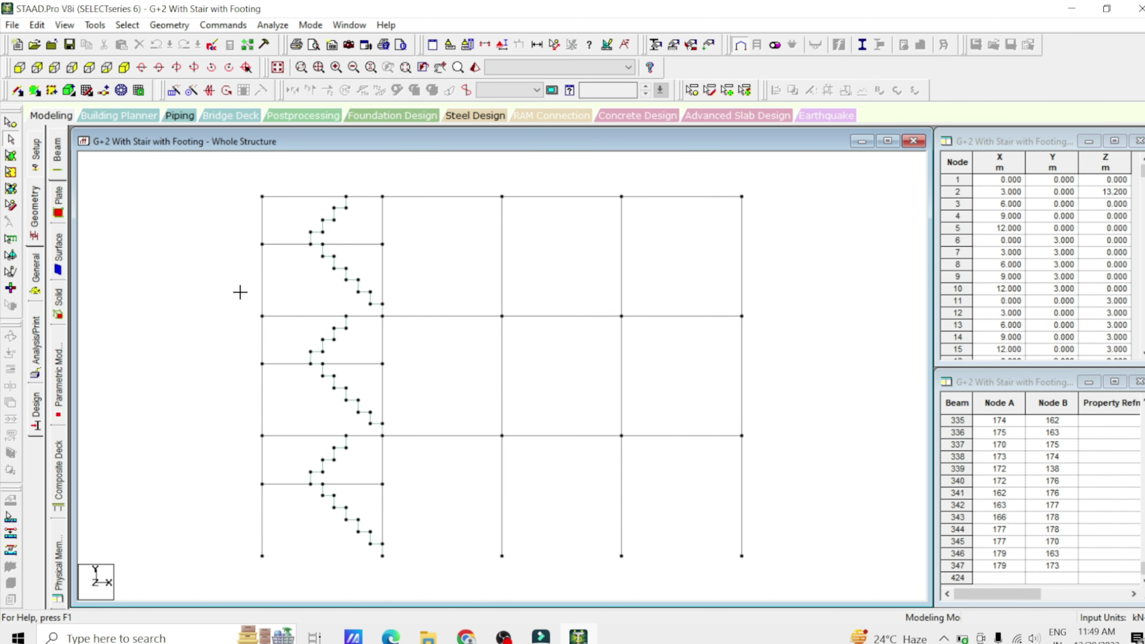
{"action": "left_click_drag", "start_coordinate": [241, 291], "coordinate": [812, 345]}
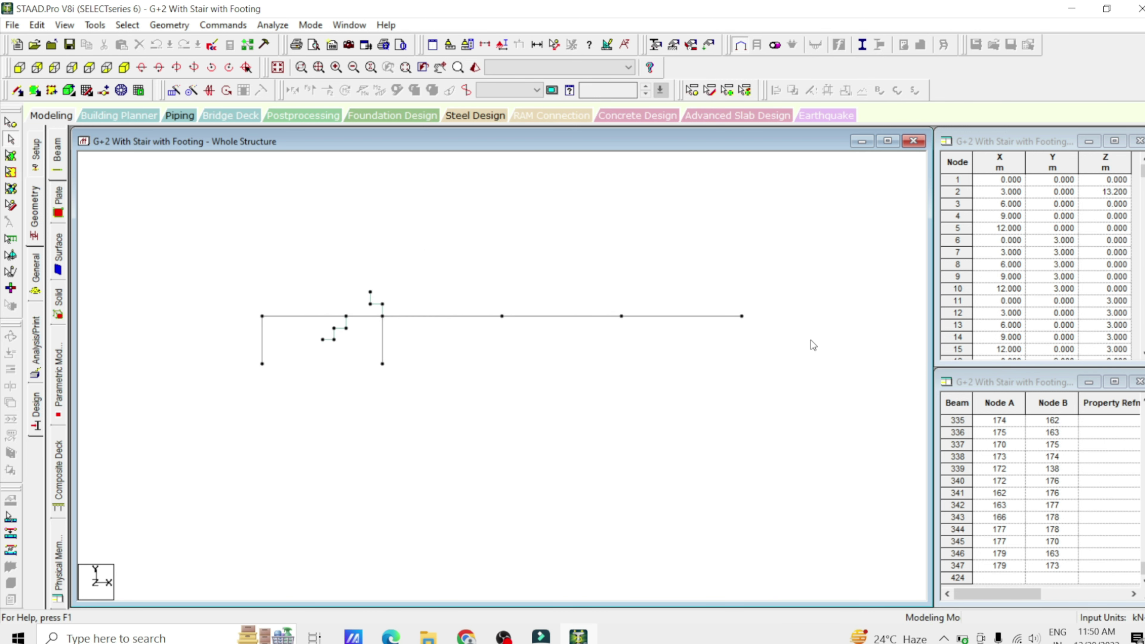
{"action": "left_click", "coordinate": [126, 70]}
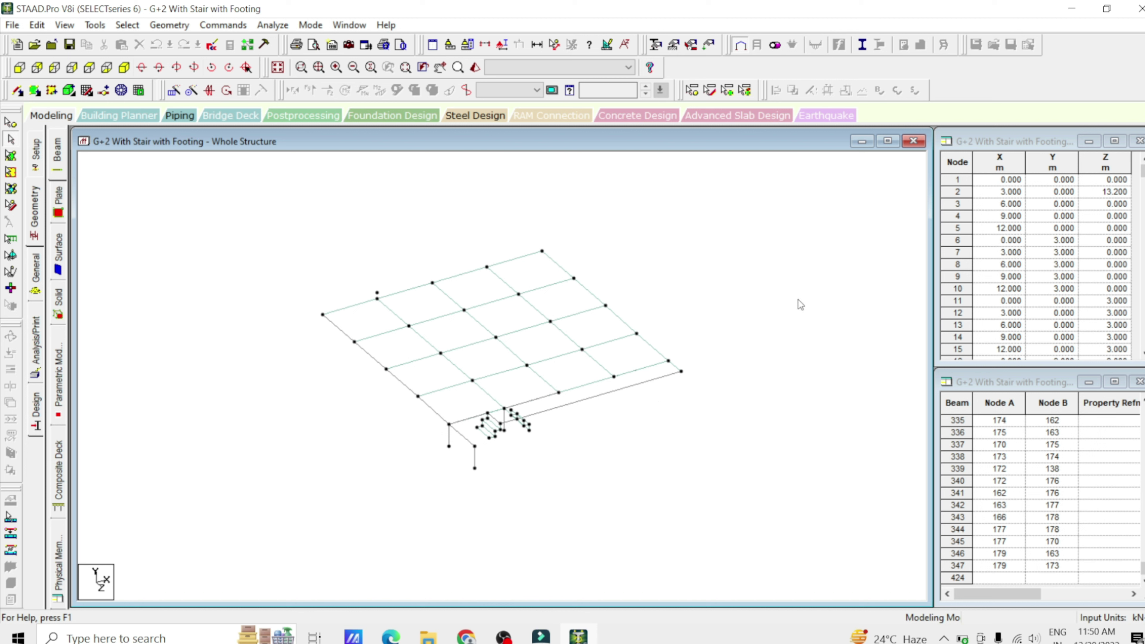
{"action": "left_click", "coordinate": [278, 68]}
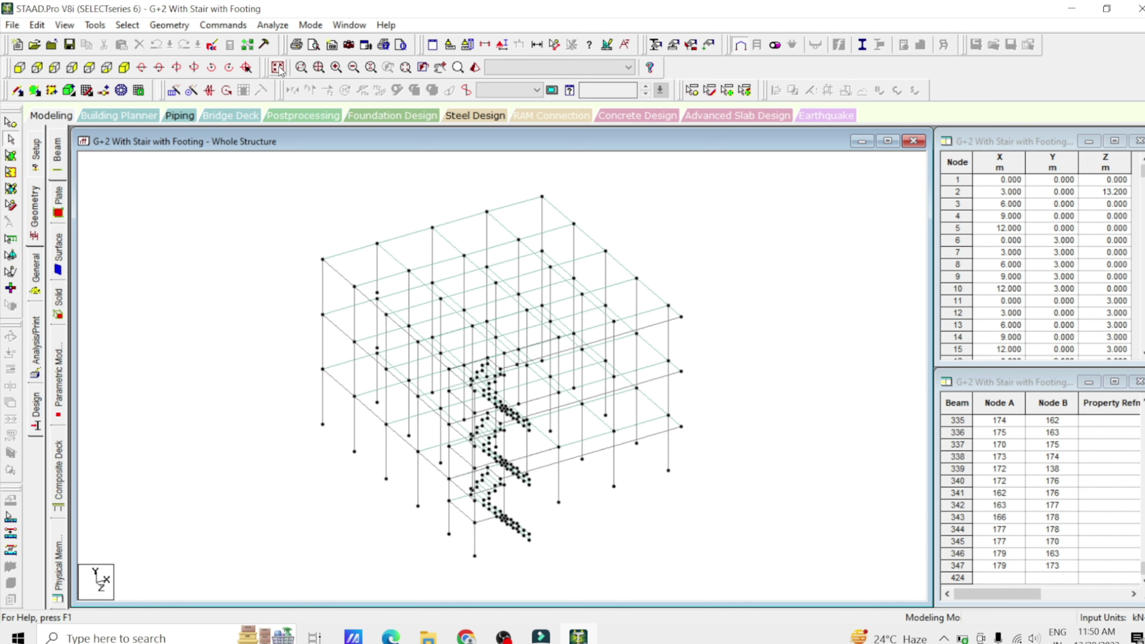
{"action": "left_click", "coordinate": [487, 44]}
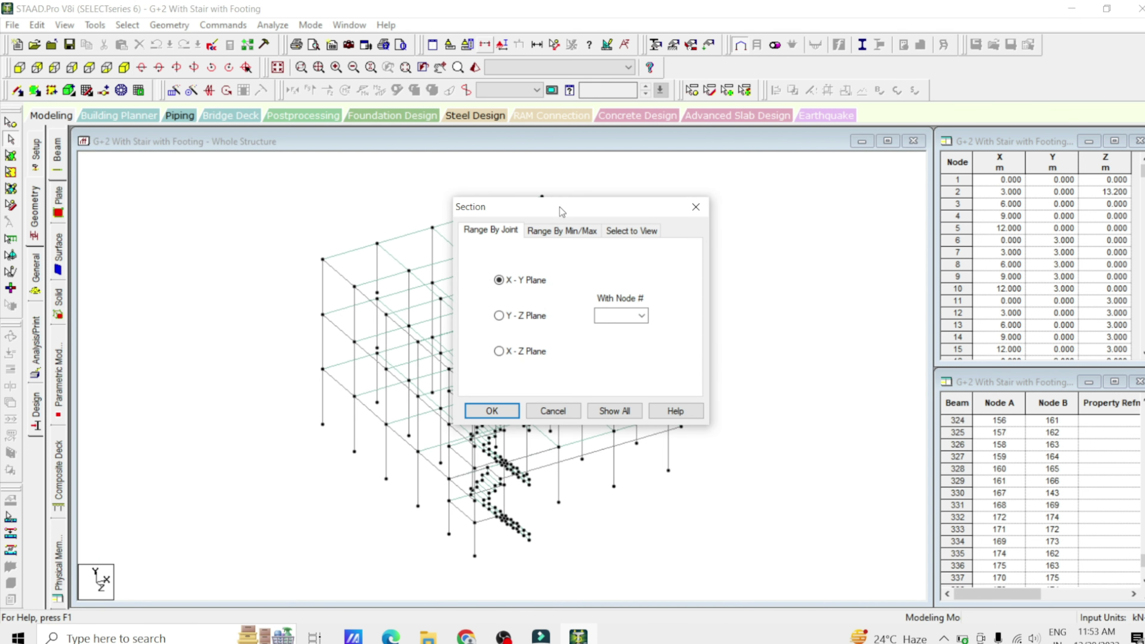
{"action": "left_click_drag", "start_coordinate": [559, 207], "coordinate": [812, 137]}
{"action": "left_click", "coordinate": [899, 158]}
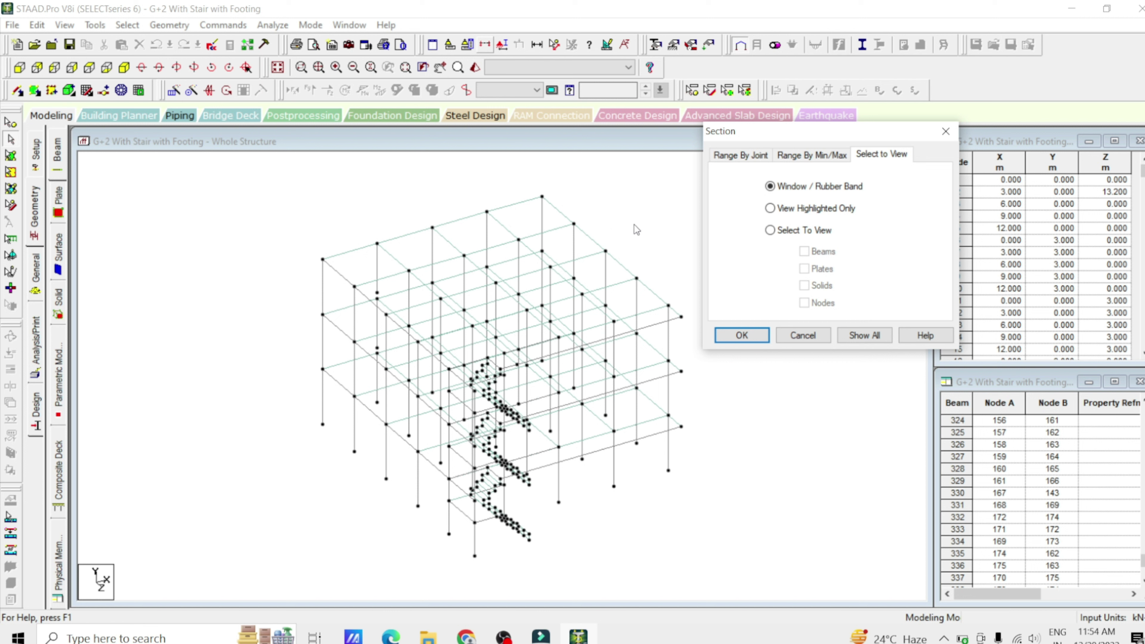
{"action": "left_click", "coordinate": [801, 336]}
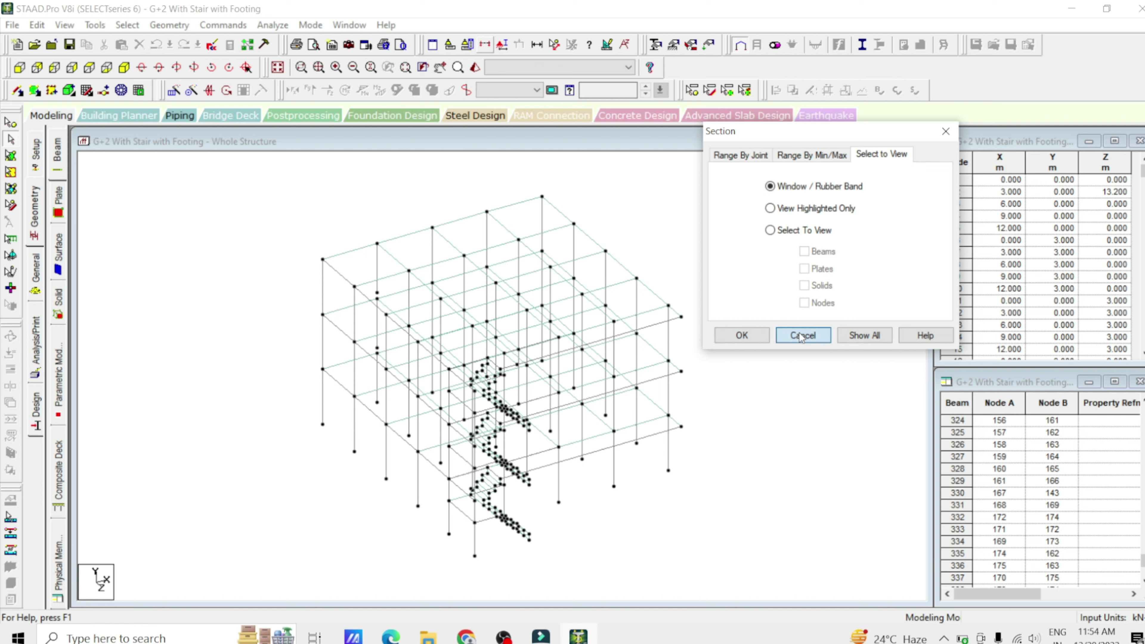
Step: Select the roof edge beam between nodes 151 and 156 and section the view with View Highlighted Only
{"action": "left_click", "coordinate": [590, 242]}
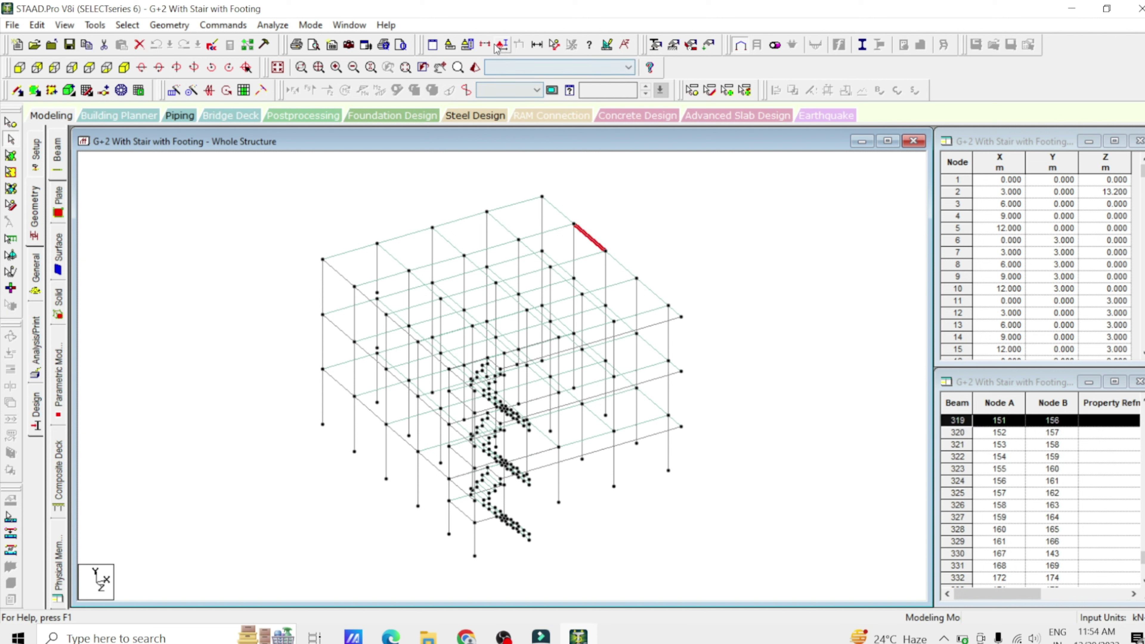
{"action": "left_click", "coordinate": [483, 45]}
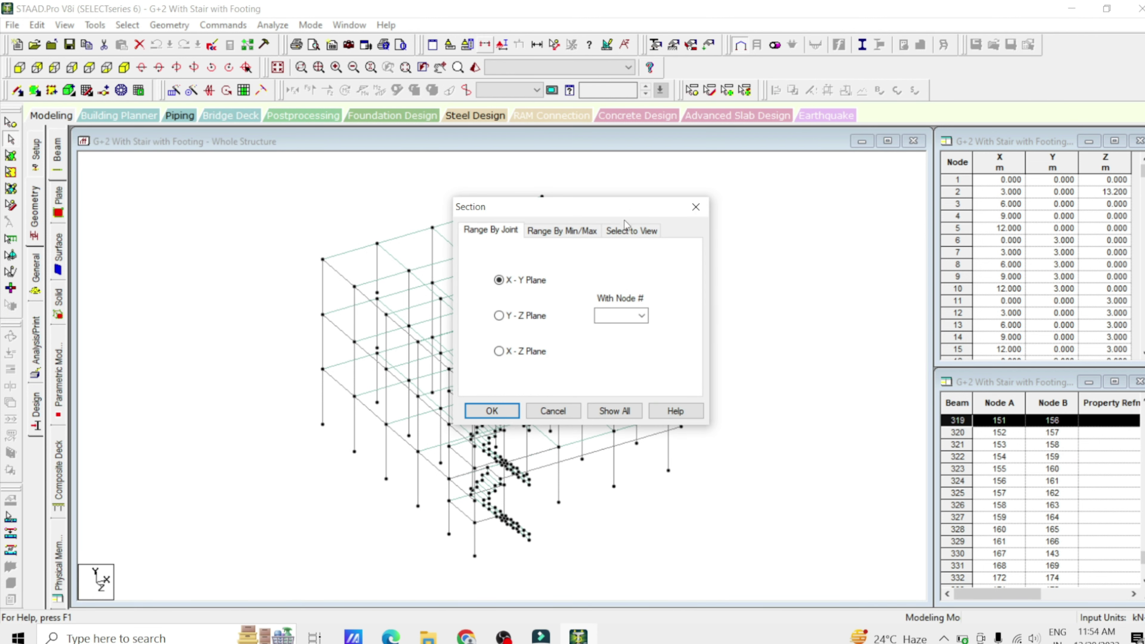
{"action": "left_click", "coordinate": [629, 230]}
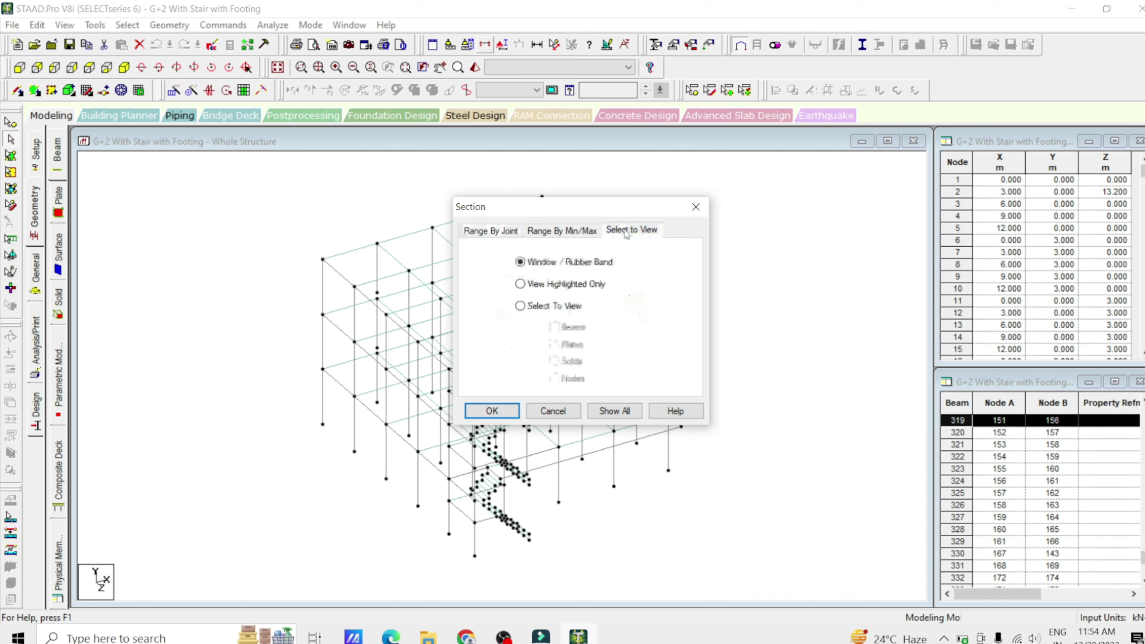
{"action": "left_click", "coordinate": [536, 287]}
{"action": "left_click_drag", "start_coordinate": [593, 213], "coordinate": [842, 115]}
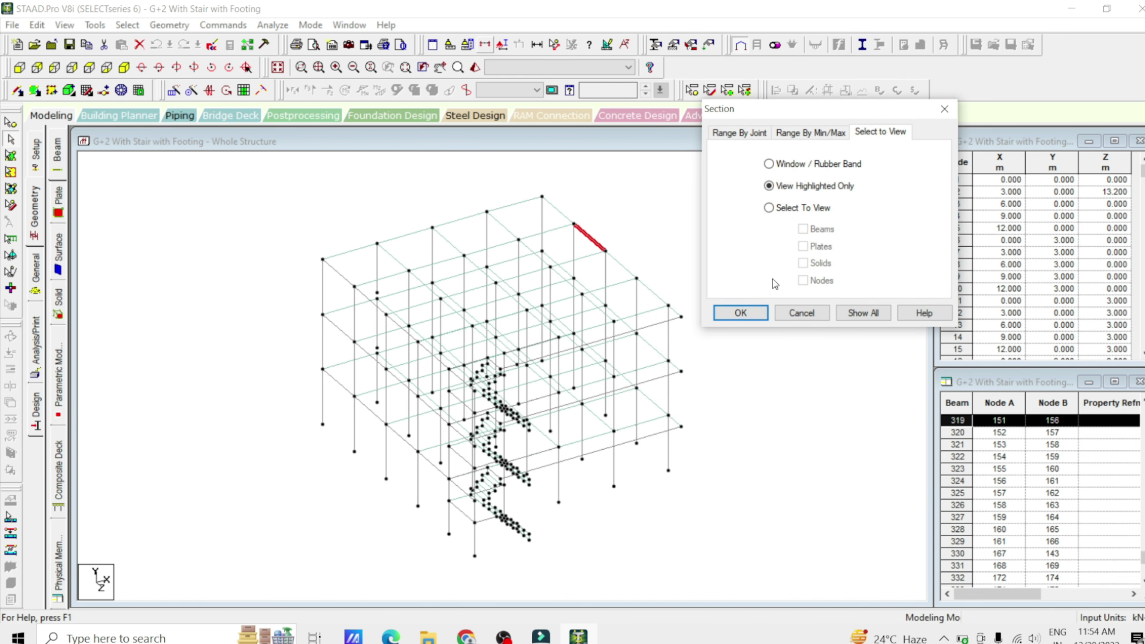
{"action": "left_click", "coordinate": [746, 312]}
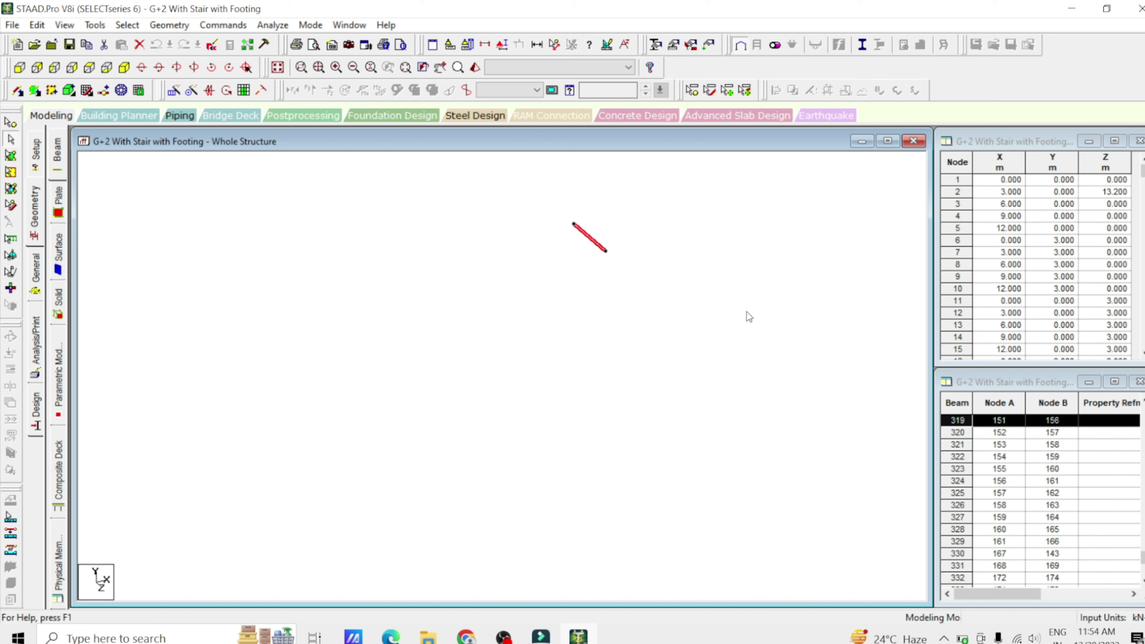
Step: Deselect the isolated roof beam and bring the whole structure back into view
{"action": "left_click", "coordinate": [637, 289]}
{"action": "left_click", "coordinate": [589, 236]}
{"action": "left_click", "coordinate": [445, 319]}
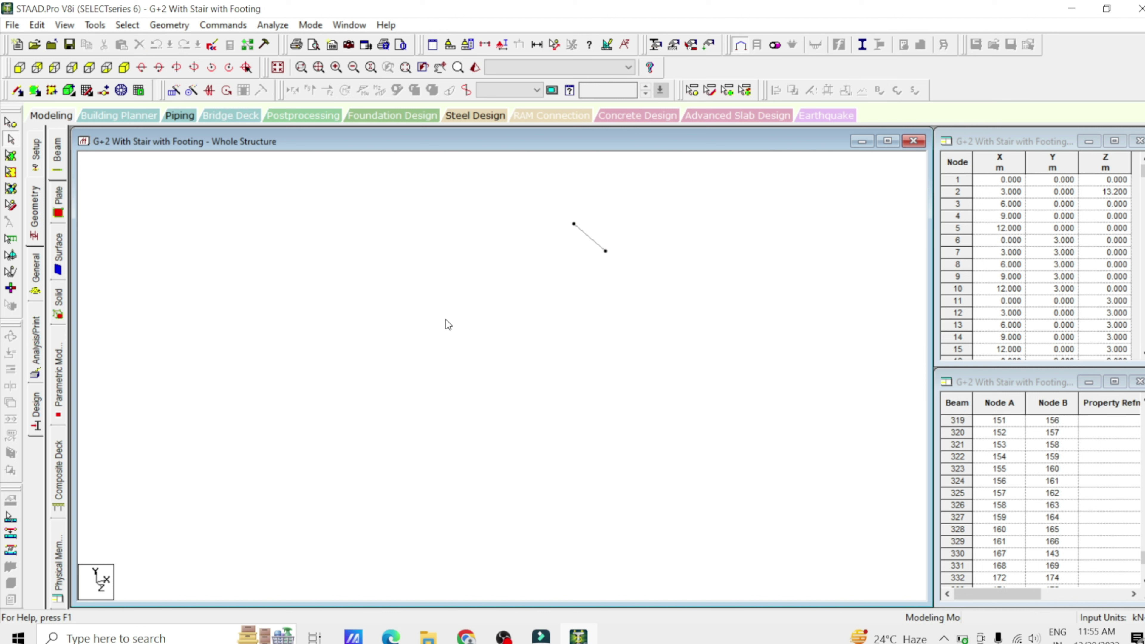
{"action": "left_click", "coordinate": [277, 67]}
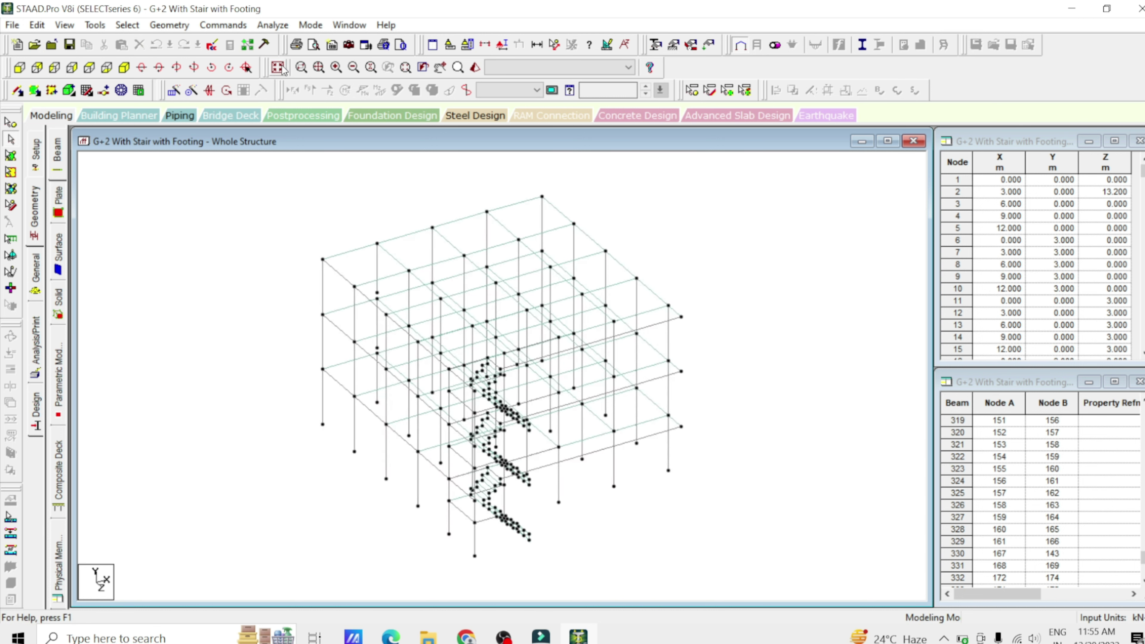
Step: Open the section settings and choose the Select To View option to show its beam, plate, solid and node filters
{"action": "left_click", "coordinate": [486, 44]}
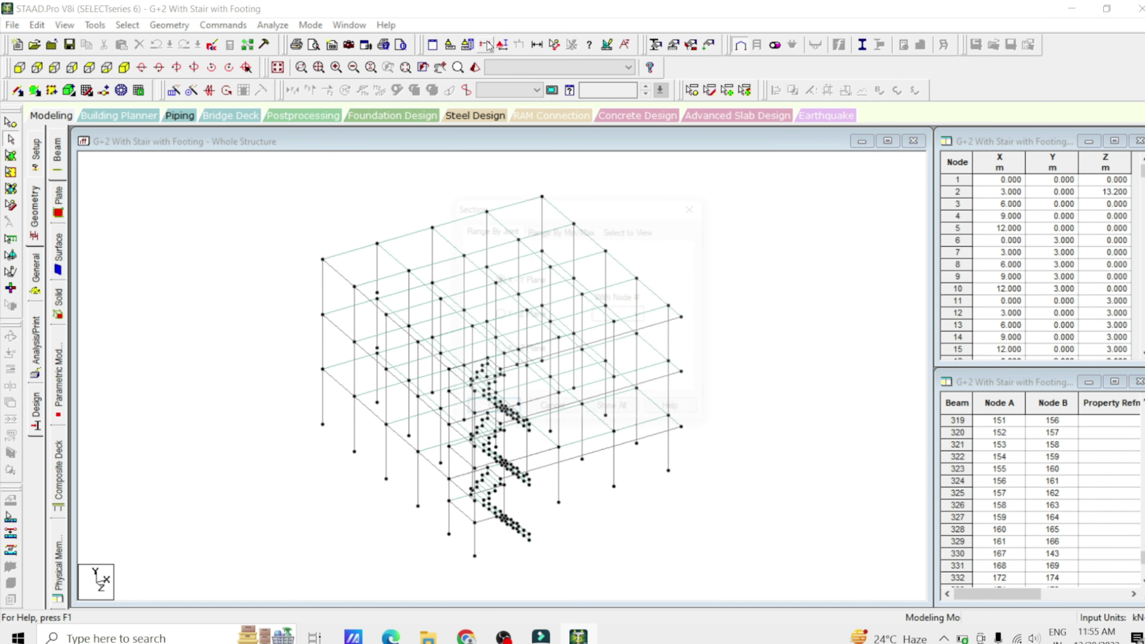
{"action": "left_click_drag", "start_coordinate": [555, 211], "coordinate": [876, 125]}
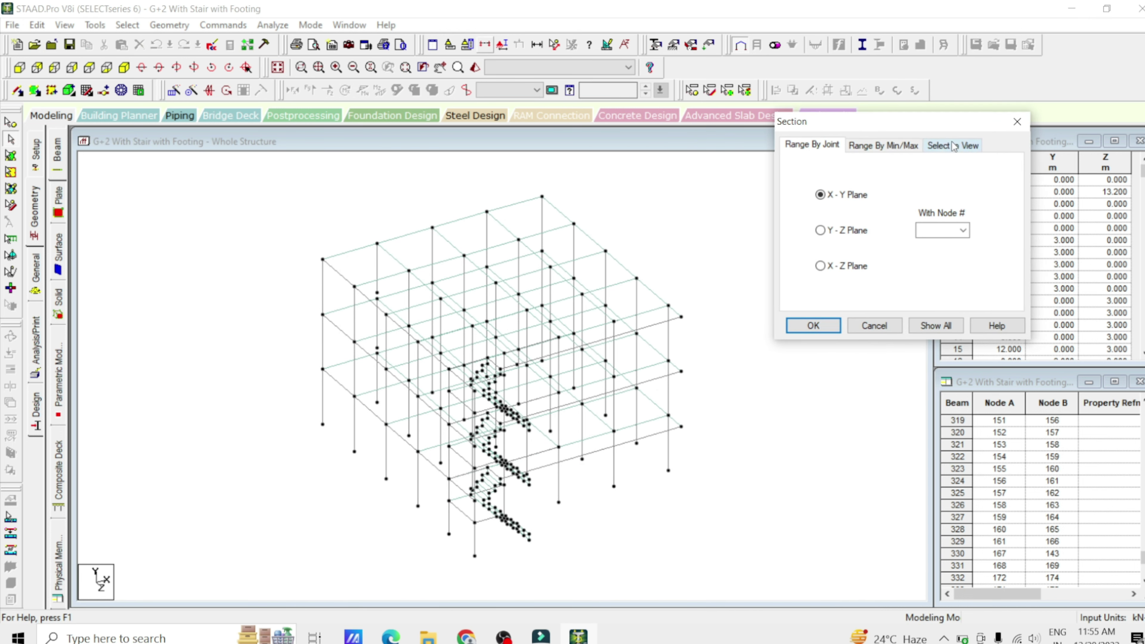
{"action": "left_click", "coordinate": [954, 144]}
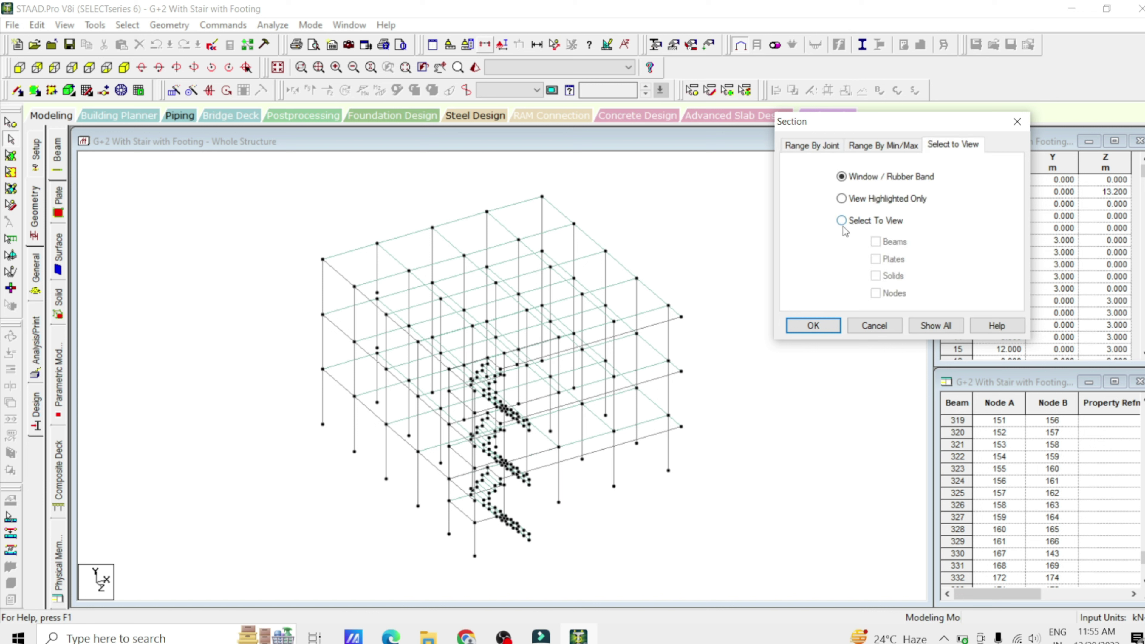
{"action": "left_click", "coordinate": [881, 224]}
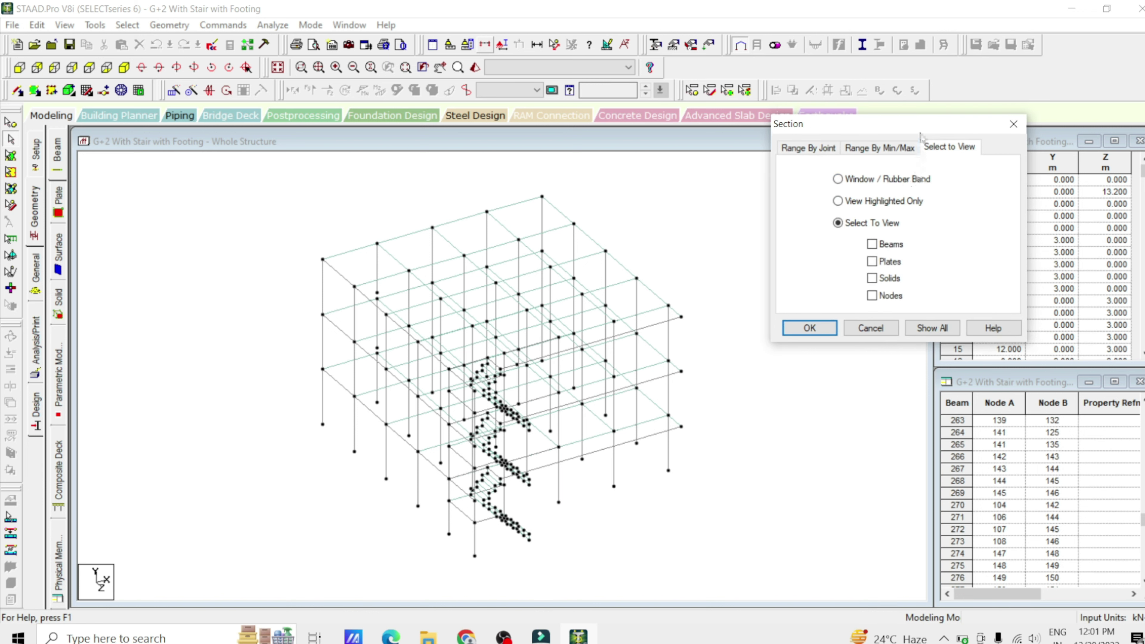
{"action": "left_click_drag", "start_coordinate": [928, 128], "coordinate": [881, 160]}
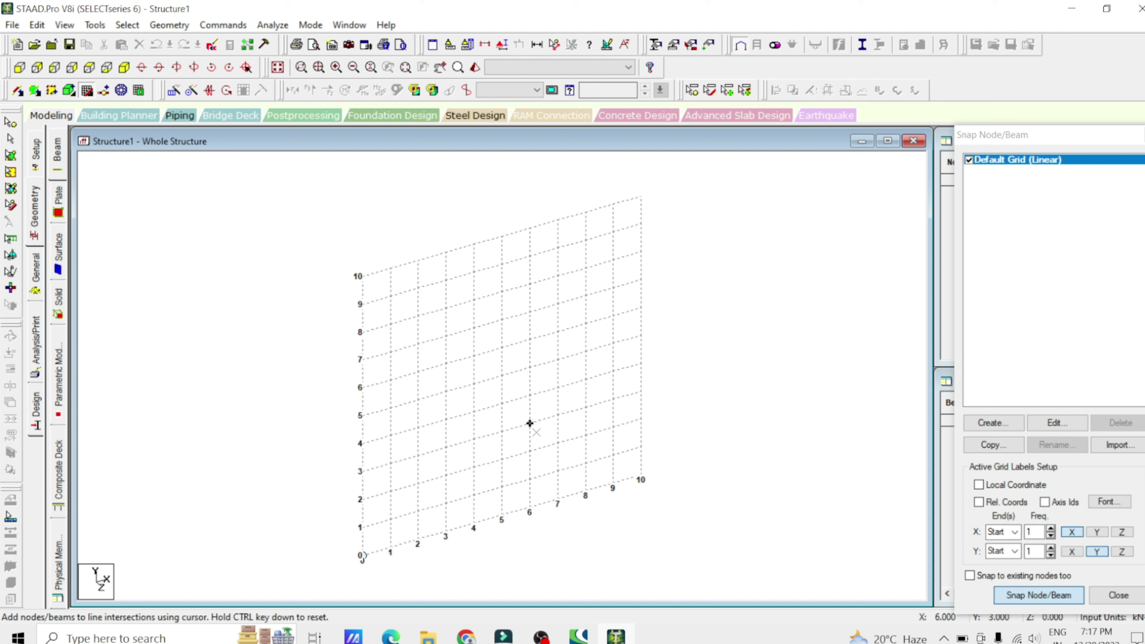
Step: Run the Structure Wizard and start a Bay Frame prototype from the Frame Models
{"action": "left_click", "coordinate": [167, 27]}
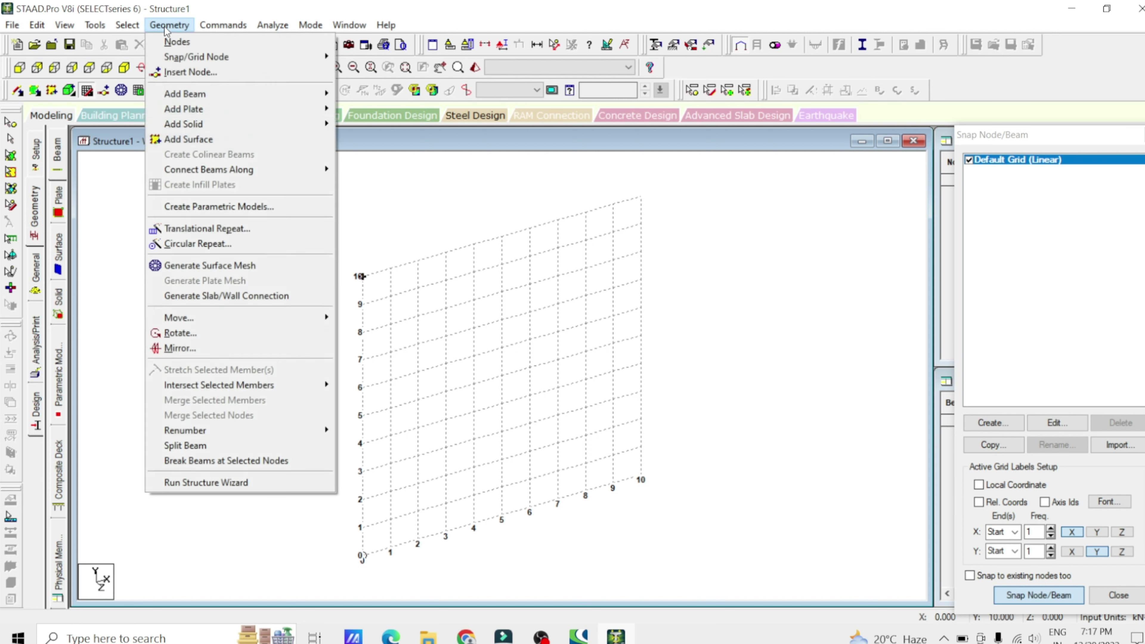
{"action": "left_click", "coordinate": [238, 483]}
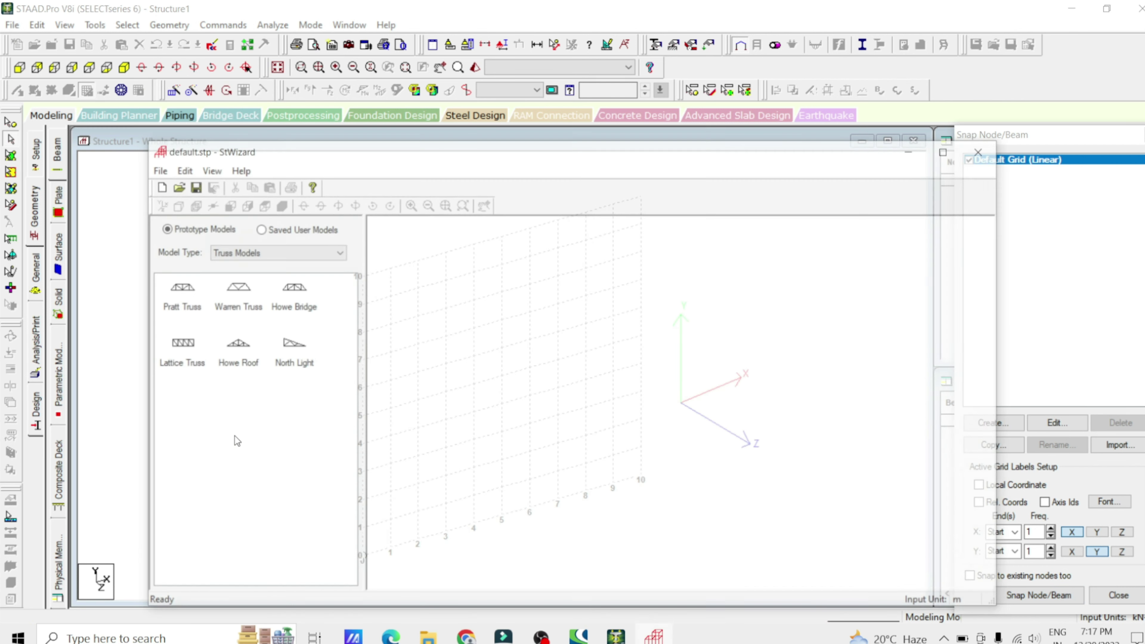
{"action": "left_click", "coordinate": [232, 252]}
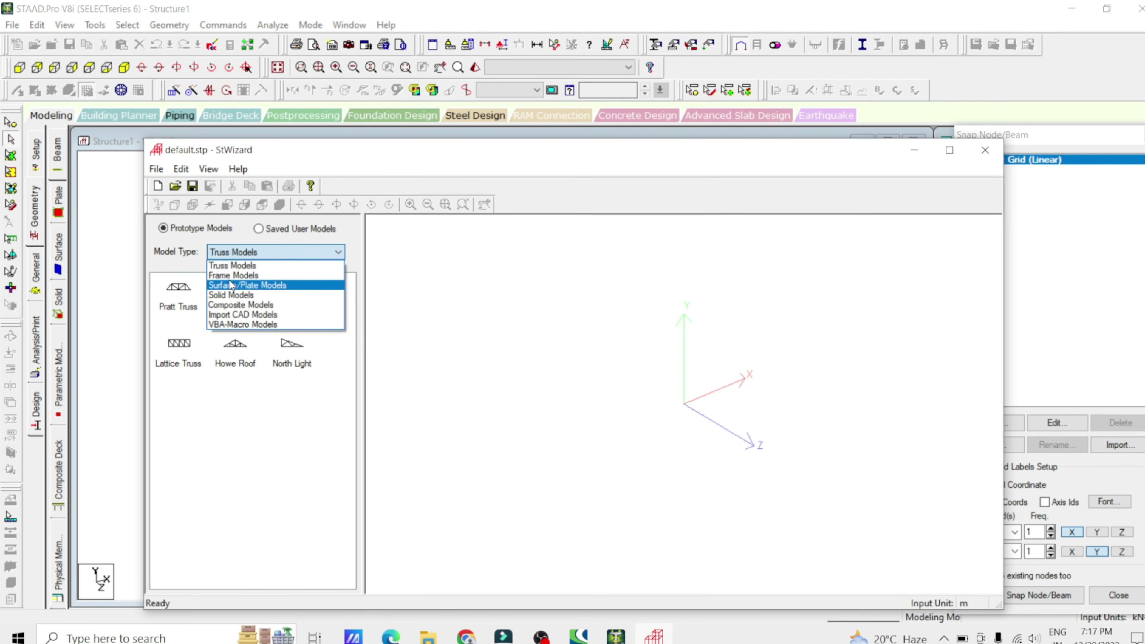
{"action": "left_click", "coordinate": [233, 276]}
{"action": "left_click", "coordinate": [235, 289]}
{"action": "left_click", "coordinate": [186, 292]}
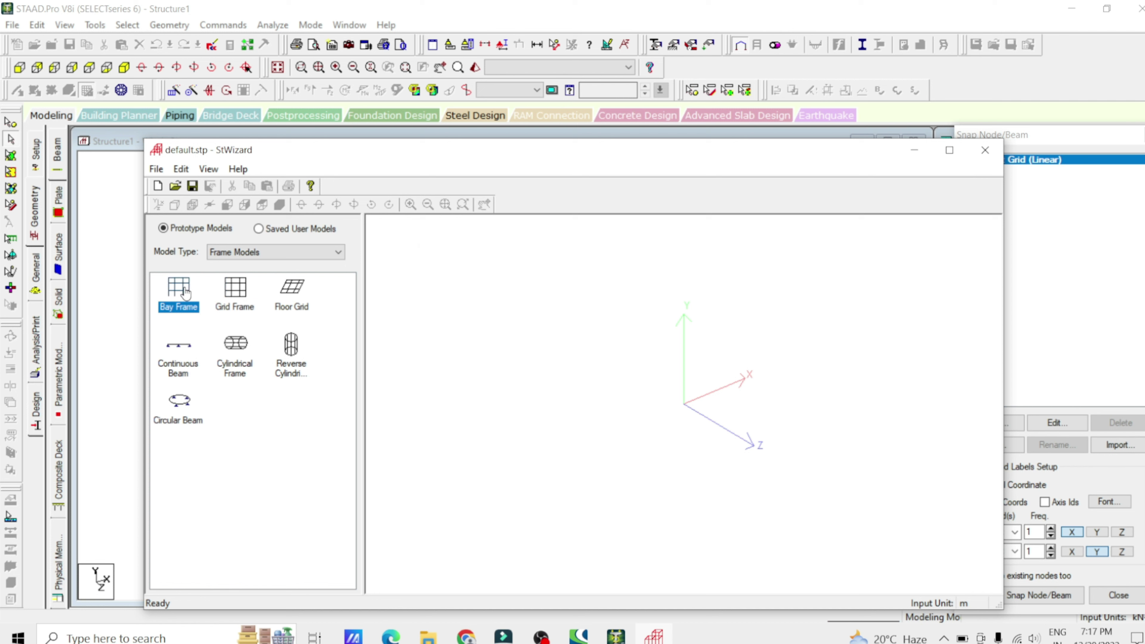
{"action": "double_click", "coordinate": [186, 292]}
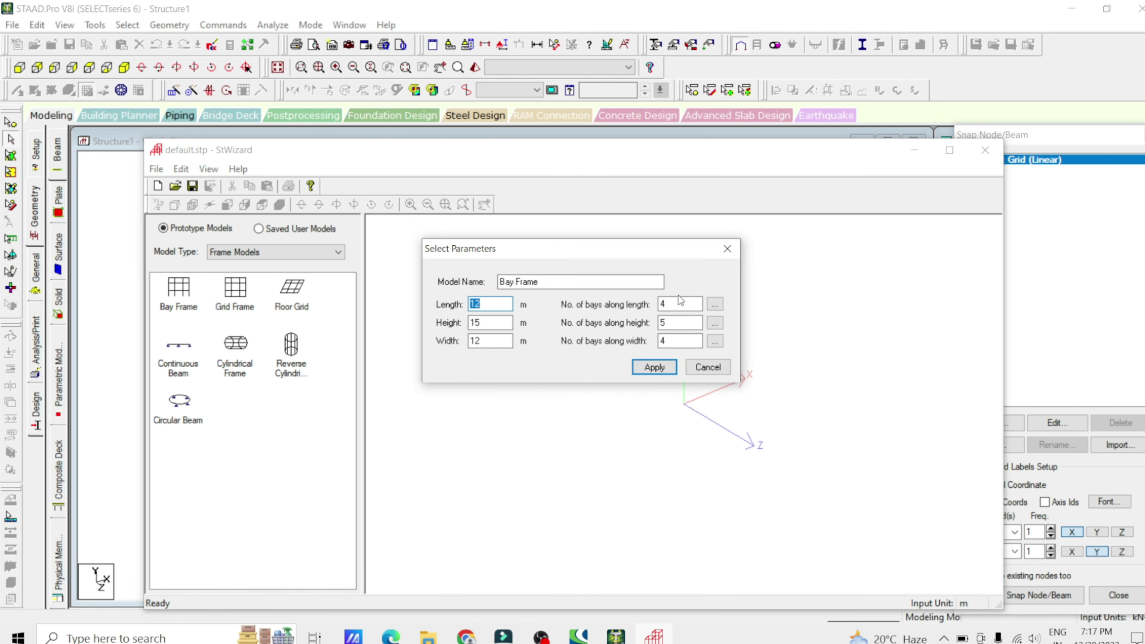
Step: Generate the bay frame with a height of 9 m, 3 bays along the length and 3 bays along the height
{"action": "double_click", "coordinate": [673, 305]}
{"action": "type", "text": "3"}
{"action": "double_click", "coordinate": [685, 319]}
{"action": "type", "text": "3"}
{"action": "double_click", "coordinate": [482, 323]}
{"action": "type", "text": "9"}
{"action": "left_click", "coordinate": [663, 367]}
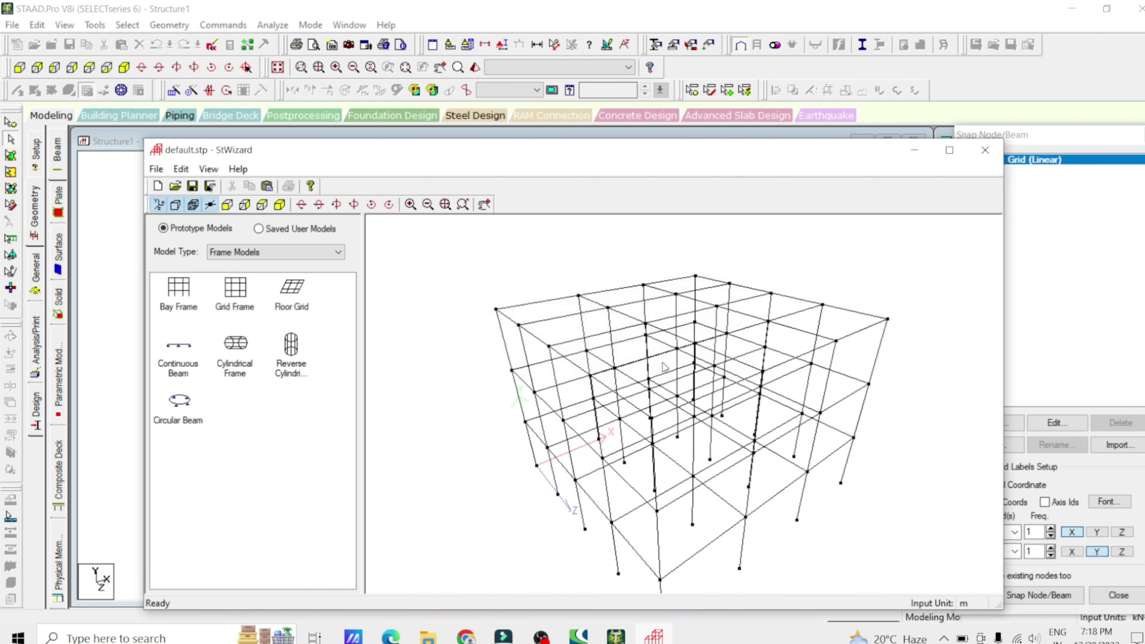
Step: Transfer the bay frame prototype into the STAAD.Pro model at X, Y, Z offsets of 0 and turn off the snap grid
{"action": "left_click", "coordinate": [990, 147]}
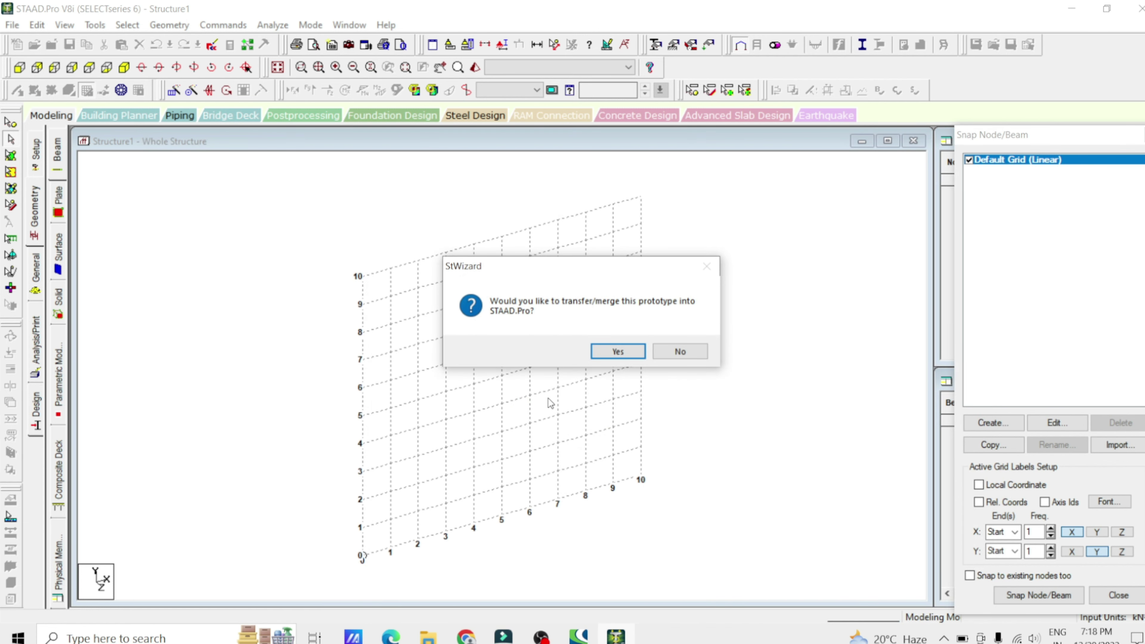
{"action": "left_click", "coordinate": [620, 354]}
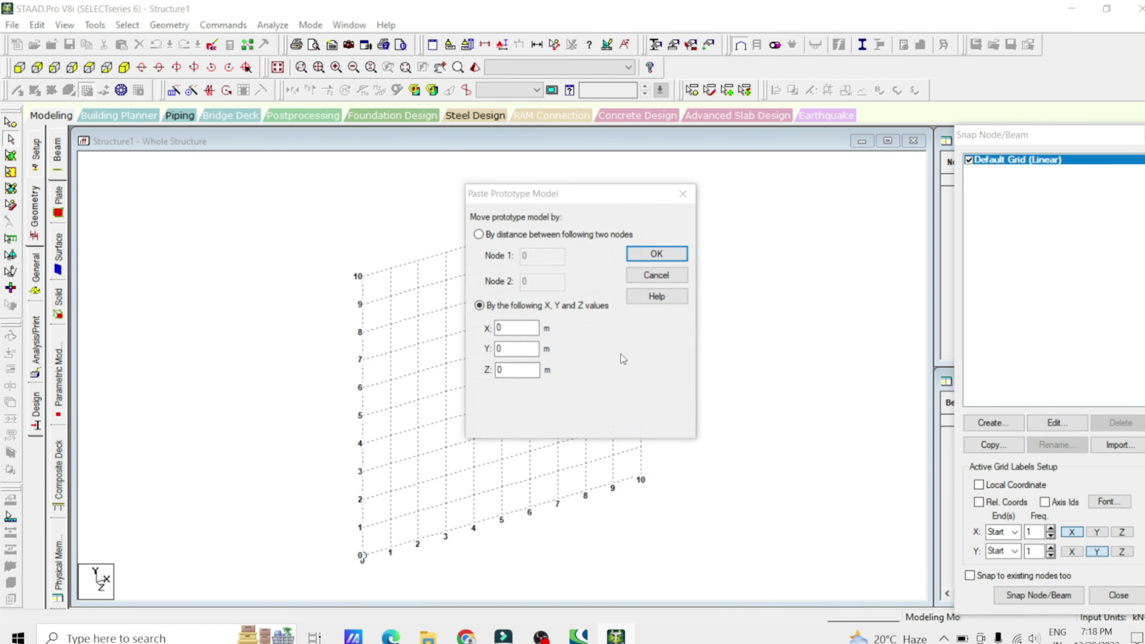
{"action": "left_click", "coordinate": [670, 257]}
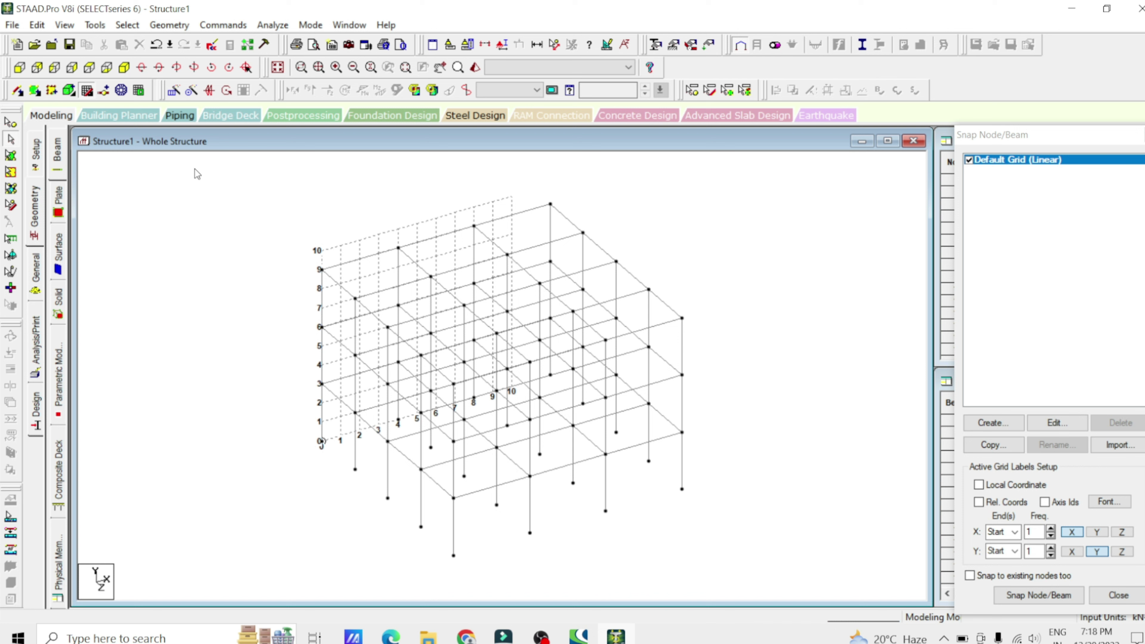
{"action": "left_click", "coordinate": [87, 91]}
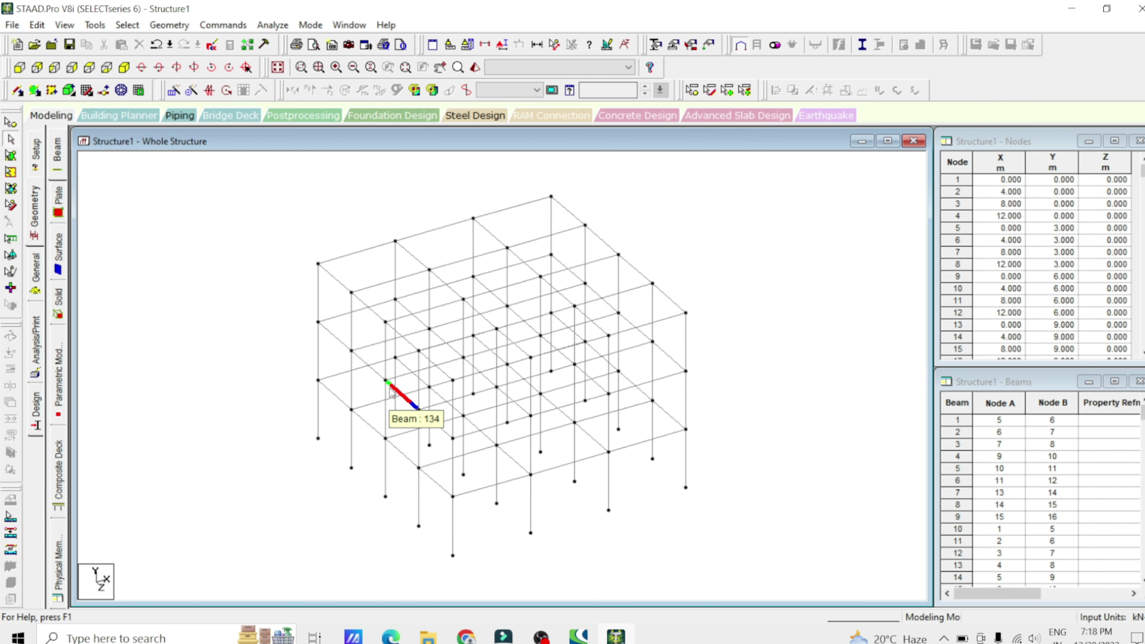
Step: Open the dialog for defining member section properties and move it clear of the properties list
{"action": "left_click", "coordinate": [36, 267]}
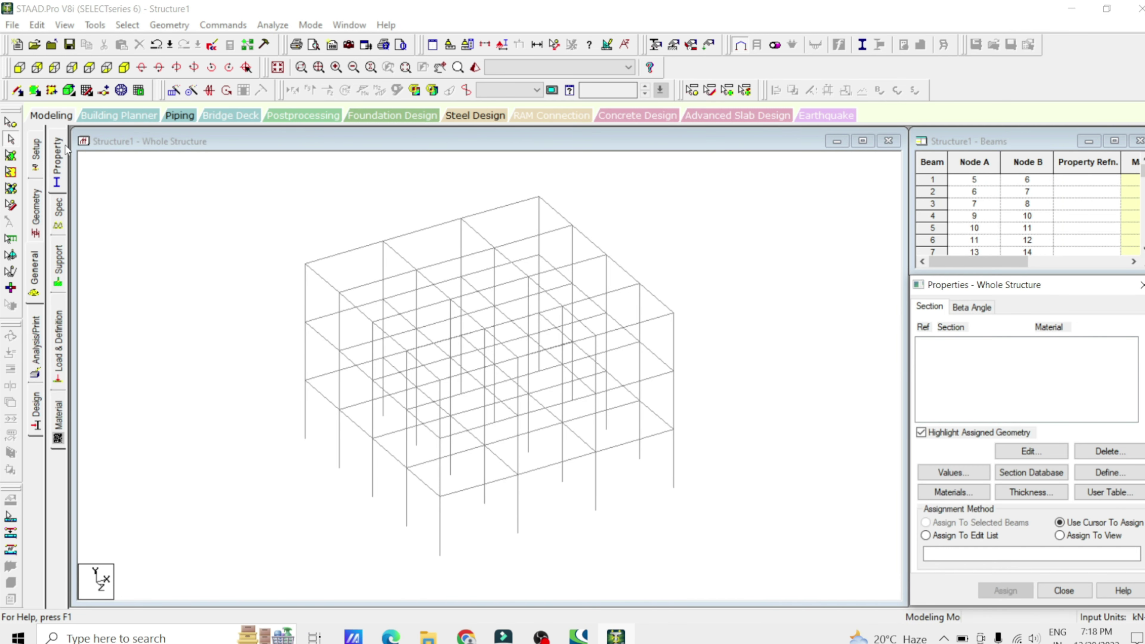
{"action": "left_click", "coordinate": [63, 164]}
{"action": "left_click", "coordinate": [1111, 473]}
{"action": "left_click_drag", "start_coordinate": [642, 165], "coordinate": [937, 32]}
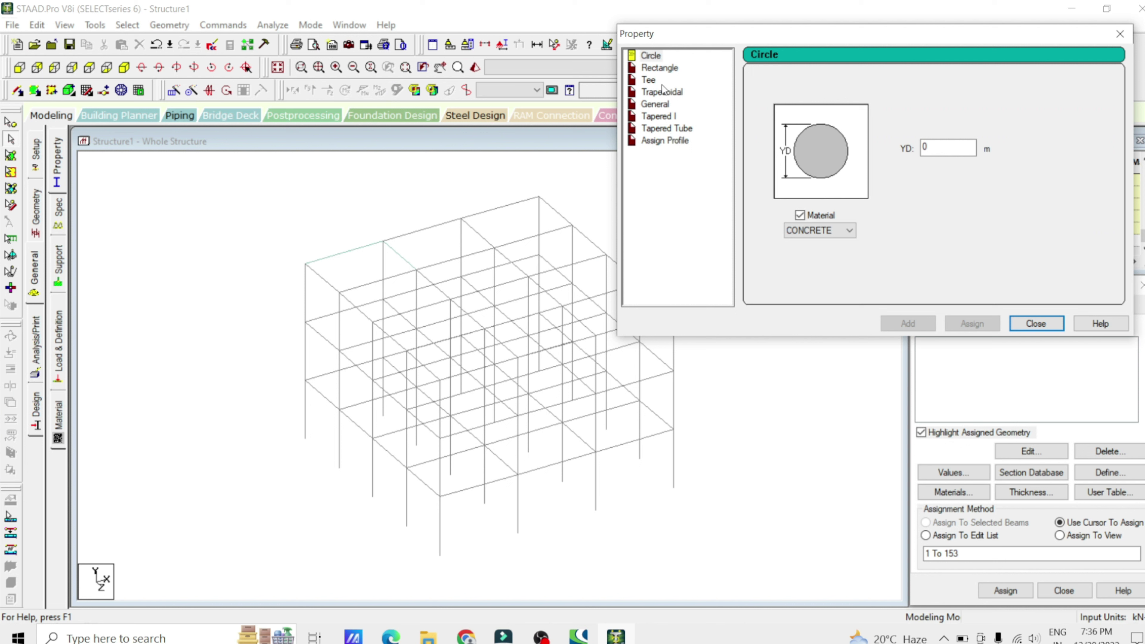
Step: Examine the parameters of the Circle, Rectangle, Tee, Trapezoidal, General, Tapered I and Tapered Tube section types
{"action": "left_click", "coordinate": [644, 171]}
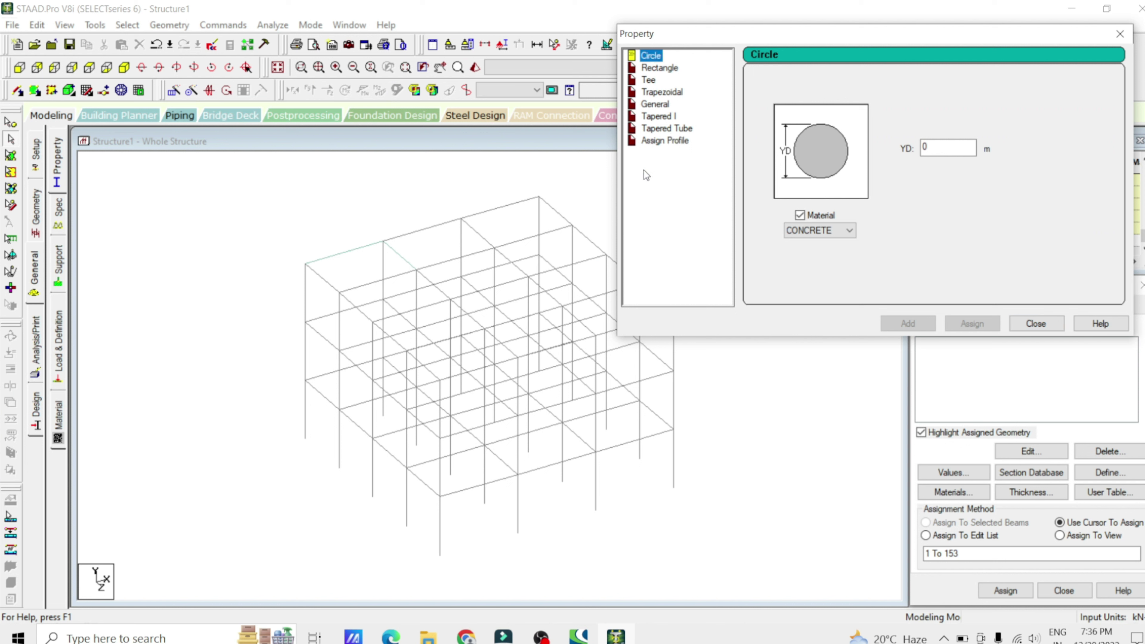
{"action": "left_click", "coordinate": [647, 69]}
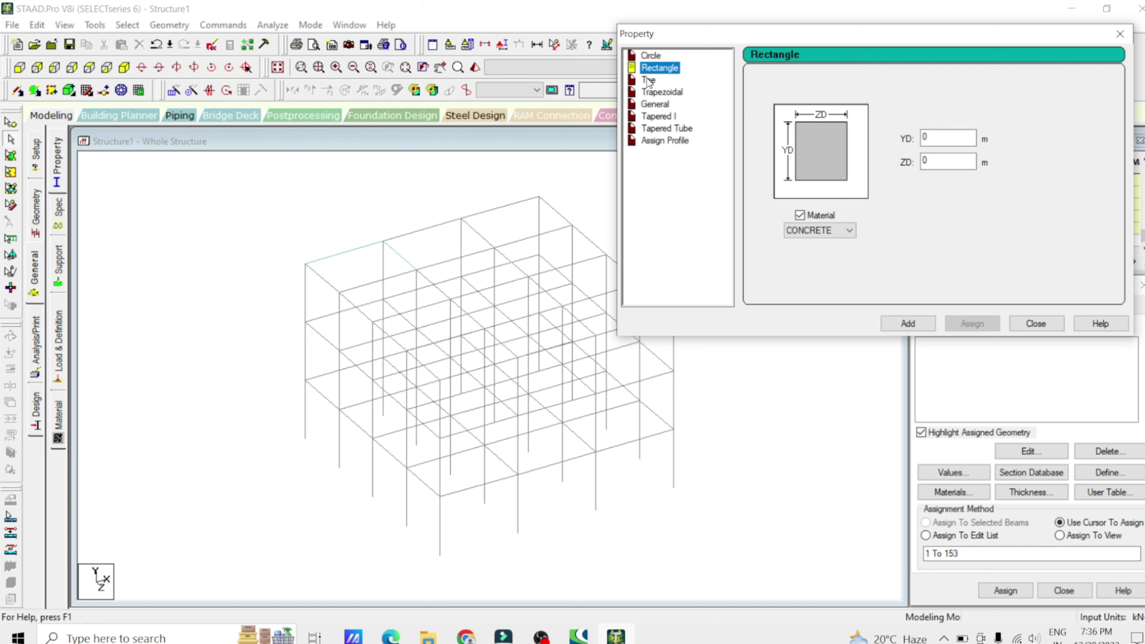
{"action": "left_click", "coordinate": [649, 81]}
{"action": "left_click", "coordinate": [651, 93]}
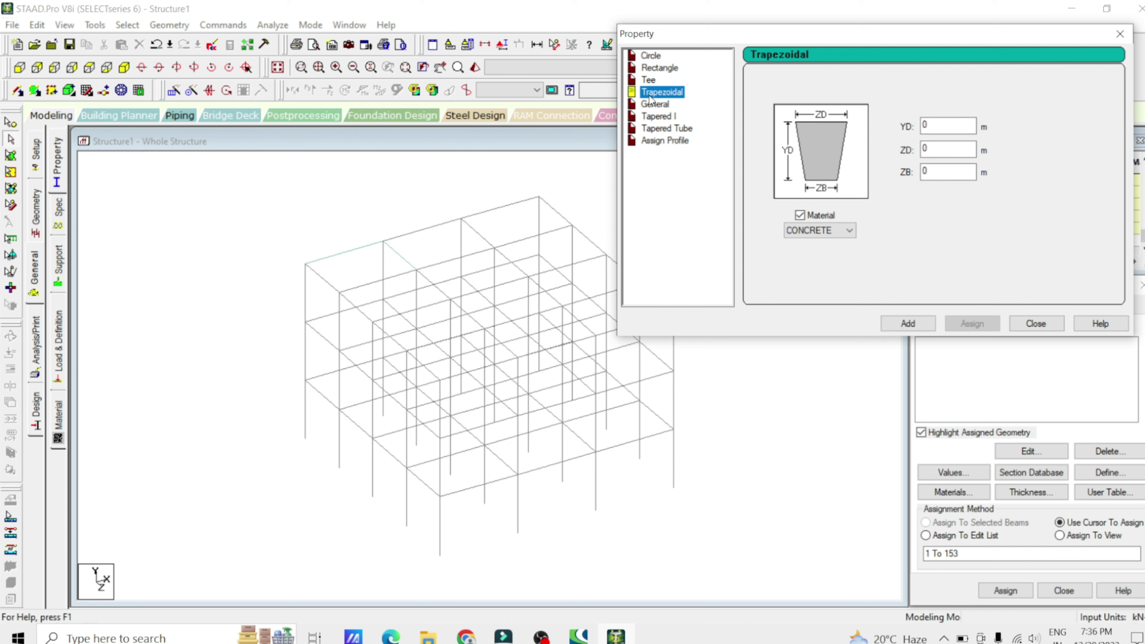
{"action": "left_click", "coordinate": [652, 105]}
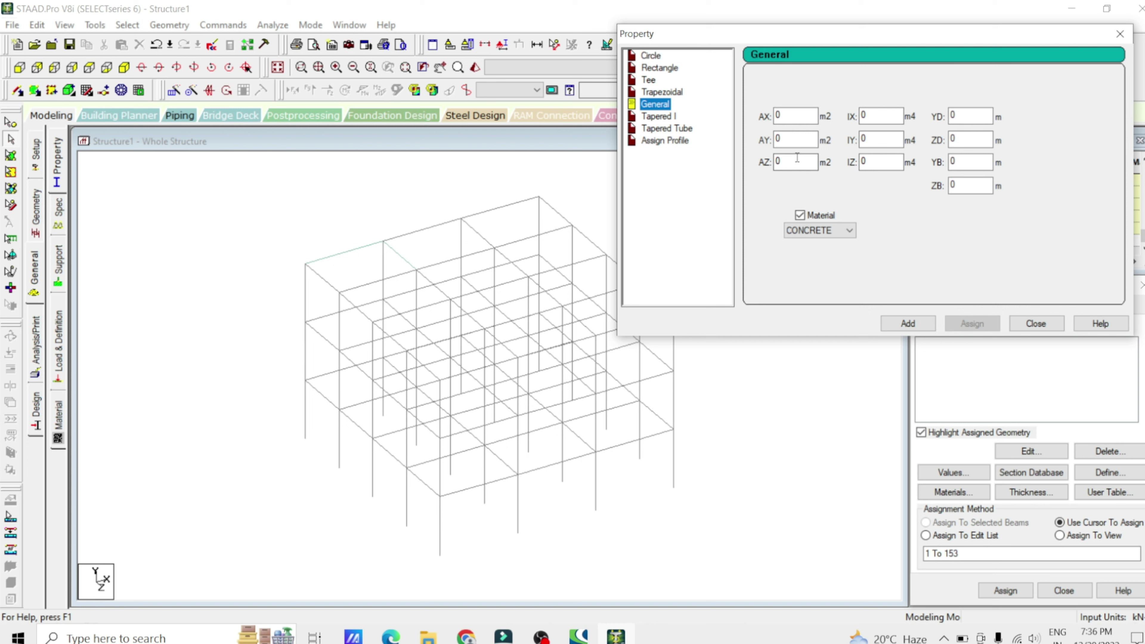
{"action": "left_click", "coordinate": [672, 119]}
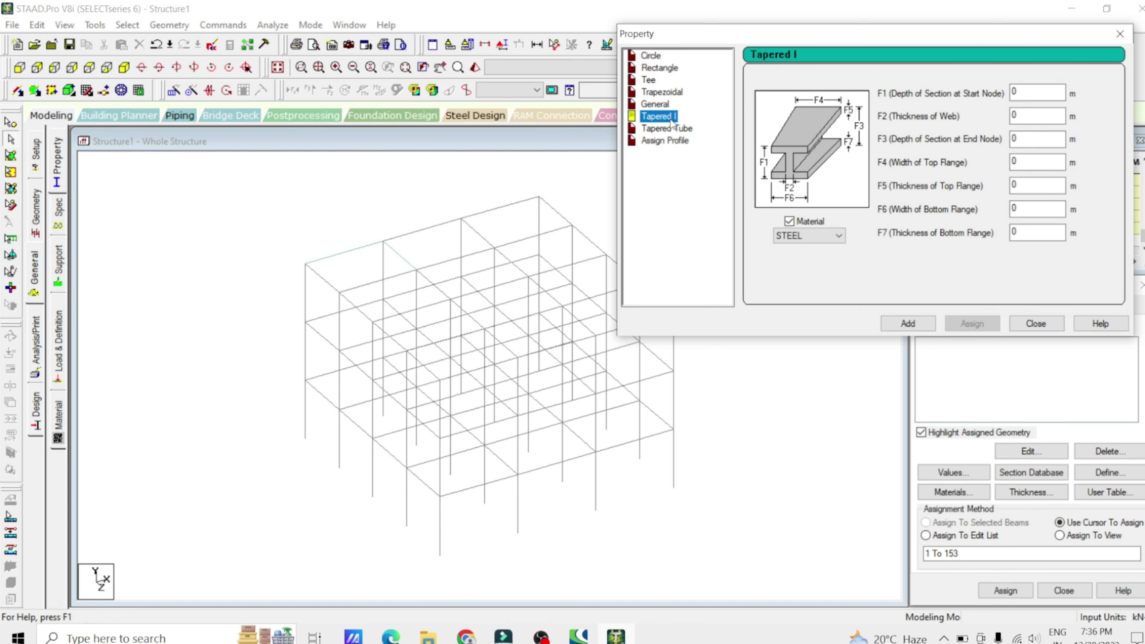
{"action": "left_click", "coordinate": [672, 131]}
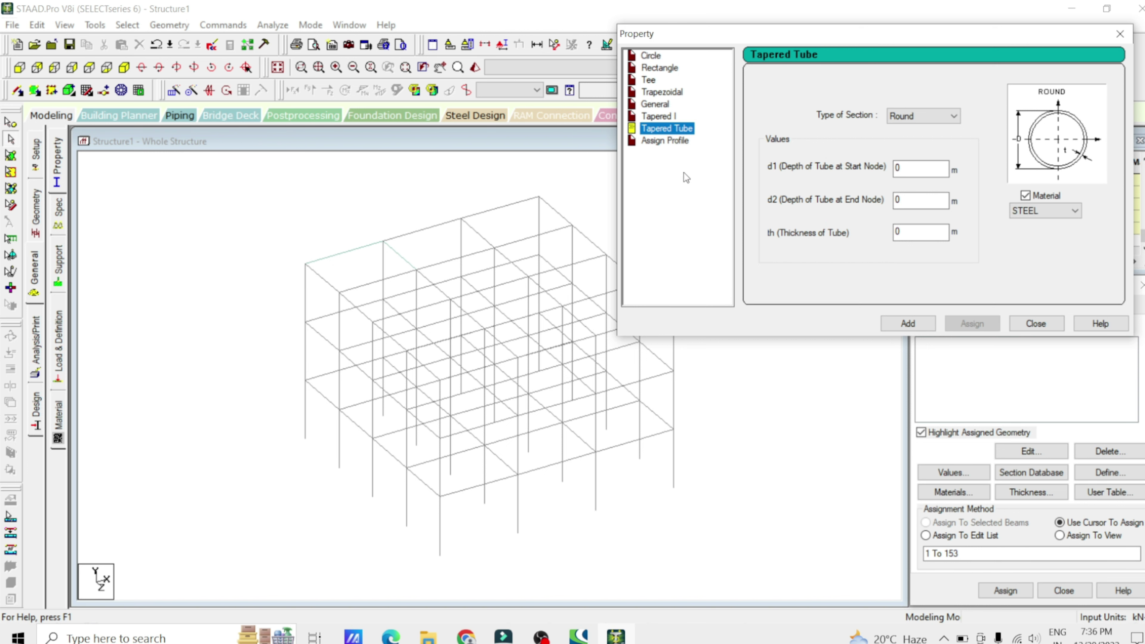
{"action": "left_click", "coordinate": [657, 57]}
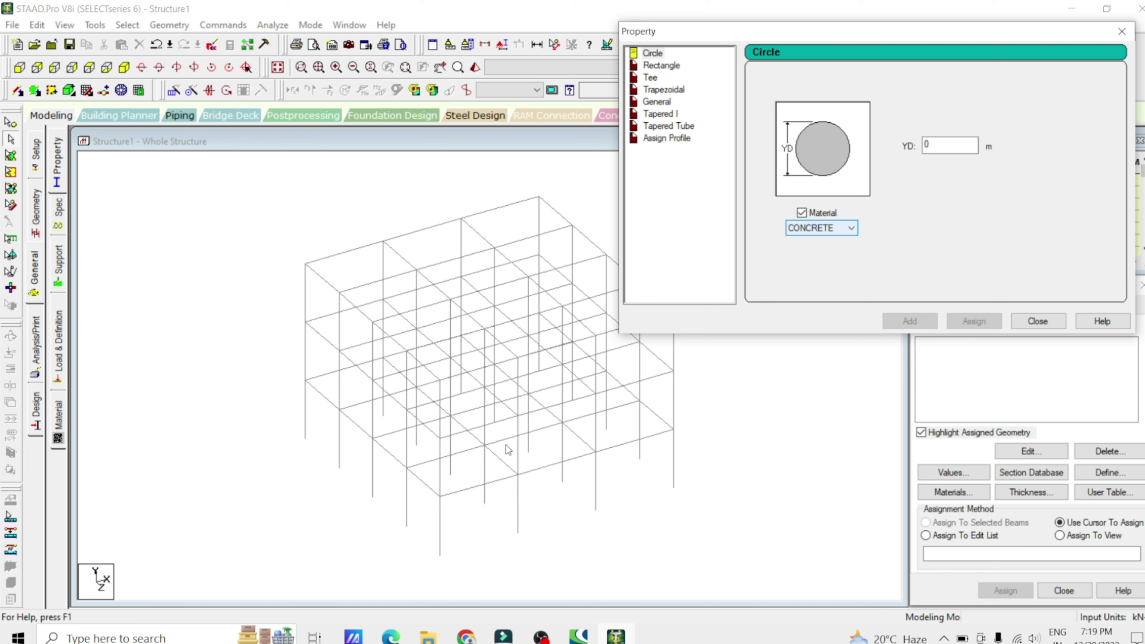
Step: Add a rectangular CONCRETE section with YD 0.230 m and ZD 0.230 m
{"action": "left_click", "coordinate": [672, 66]}
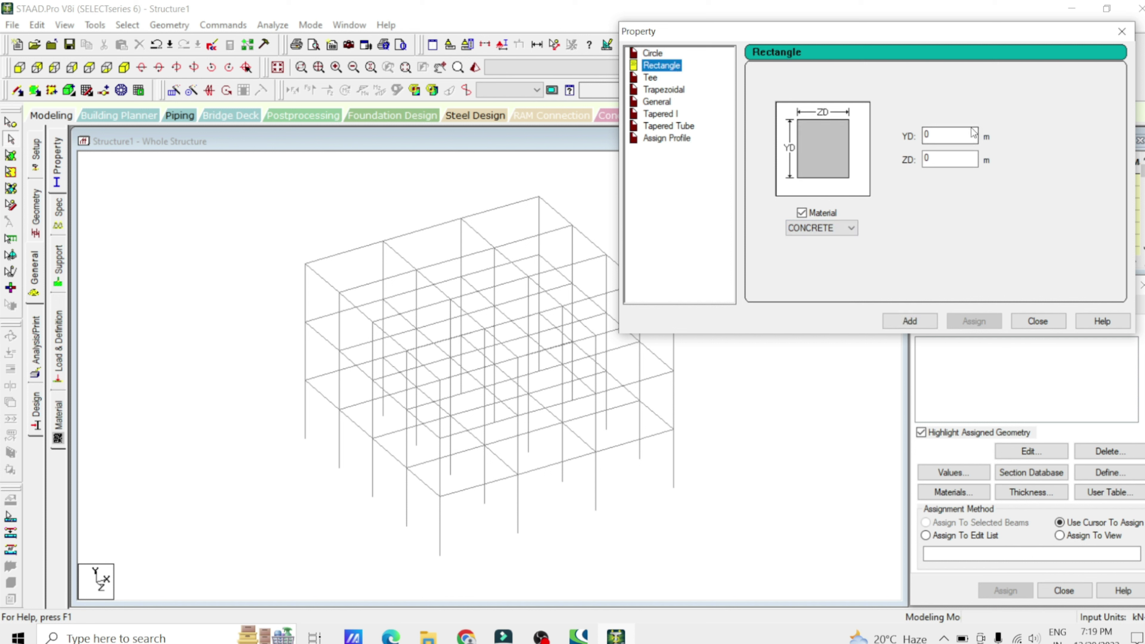
{"action": "left_click", "coordinate": [950, 134]}
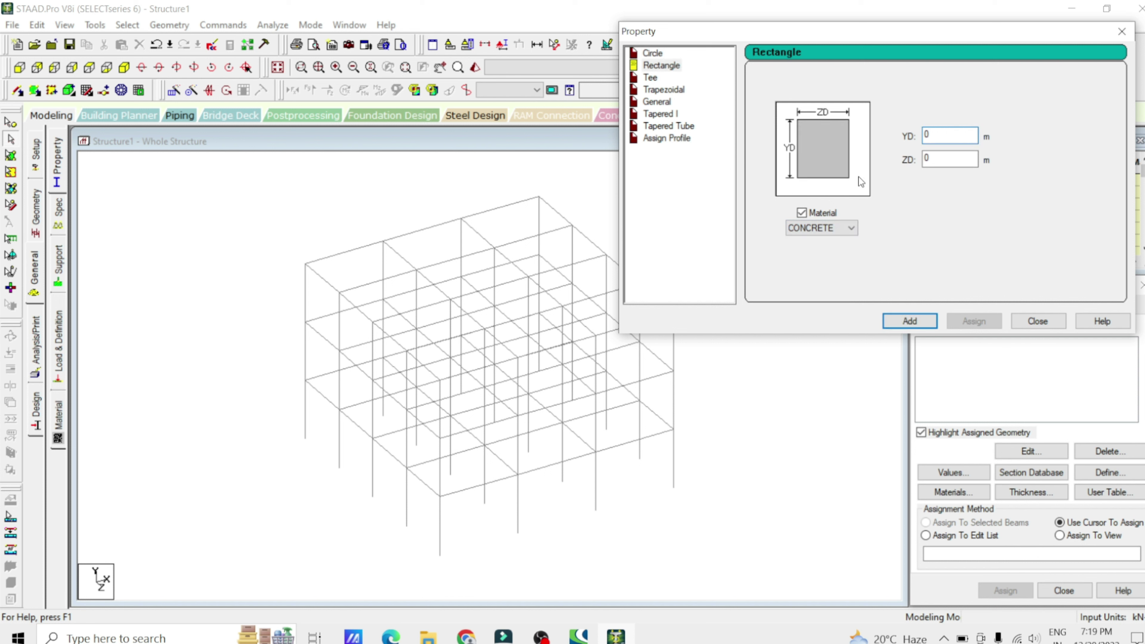
{"action": "type", "text": ".230"}
{"action": "left_click", "coordinate": [956, 156]}
{"action": "type", "text": ".230"}
{"action": "left_click", "coordinate": [827, 228]}
{"action": "left_click", "coordinate": [826, 229]}
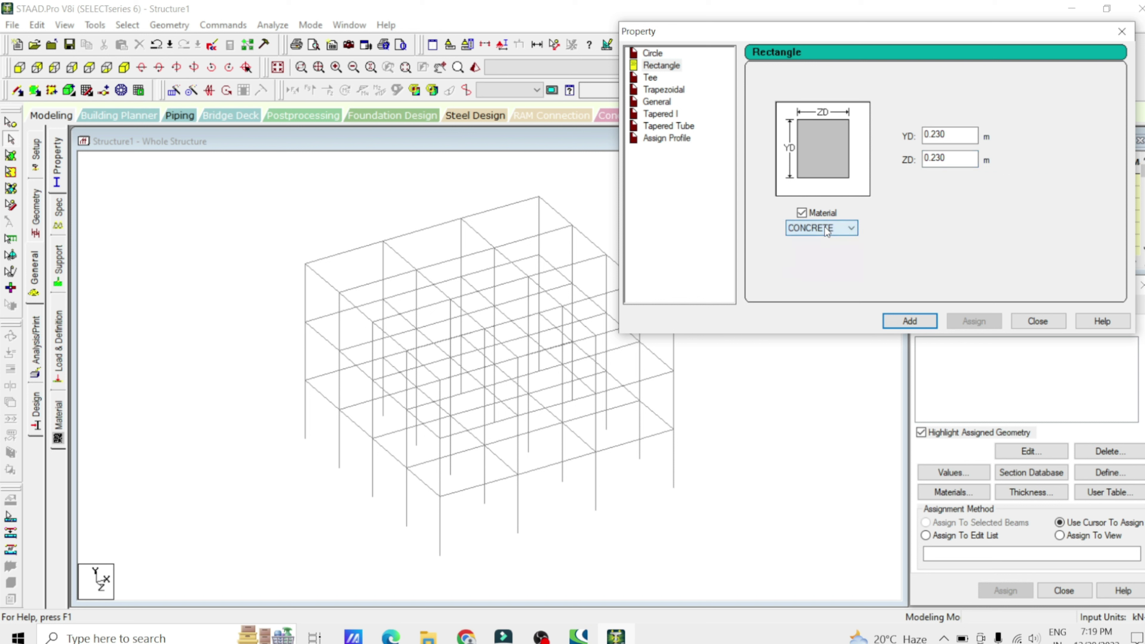
{"action": "left_click", "coordinate": [890, 321]}
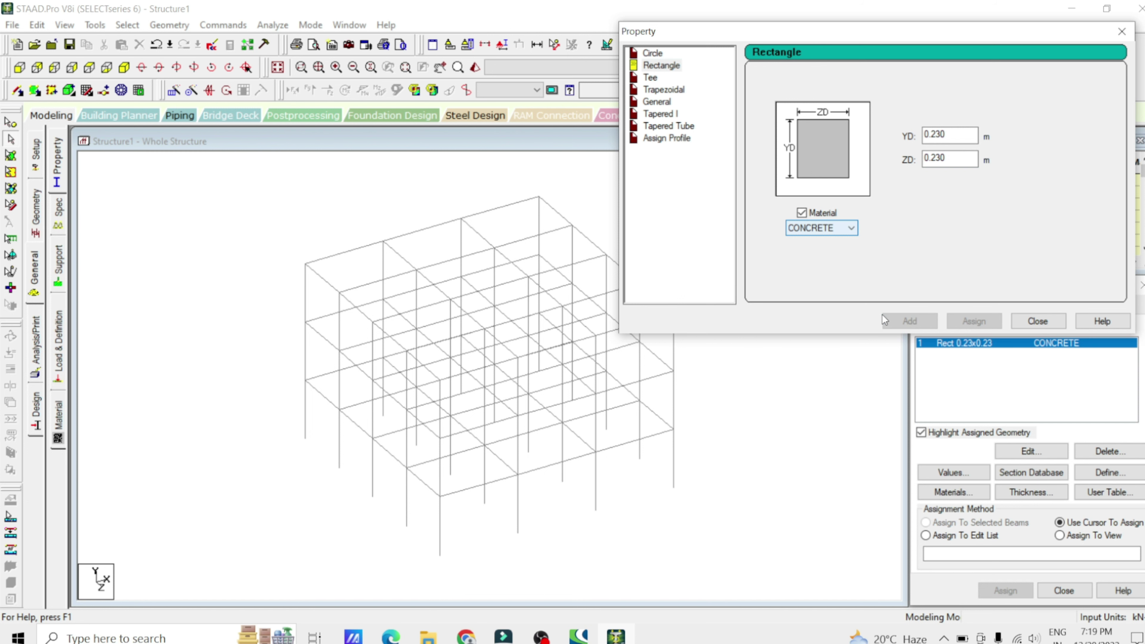
Step: Add a second rectangular CONCRETE section with YD 0.300 m and ZD 0.230 m, and close the property dialog
{"action": "left_click_drag", "start_coordinate": [882, 38], "coordinate": [828, 32]}
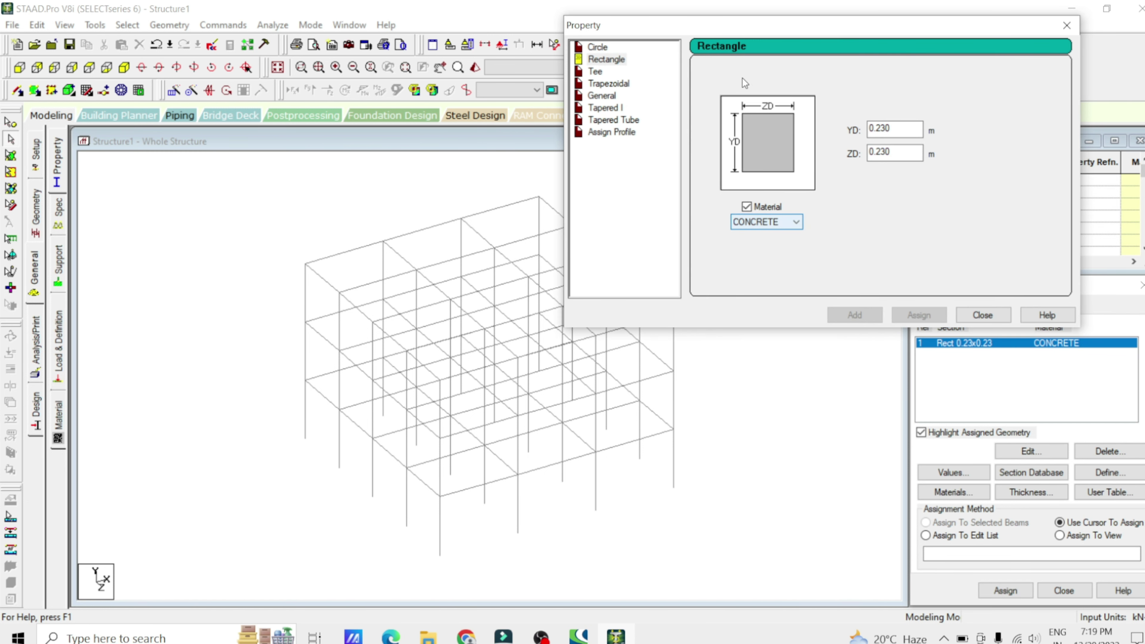
{"action": "left_click", "coordinate": [906, 152]}
{"action": "double_click", "coordinate": [878, 130]}
{"action": "type", "text": "0.300"}
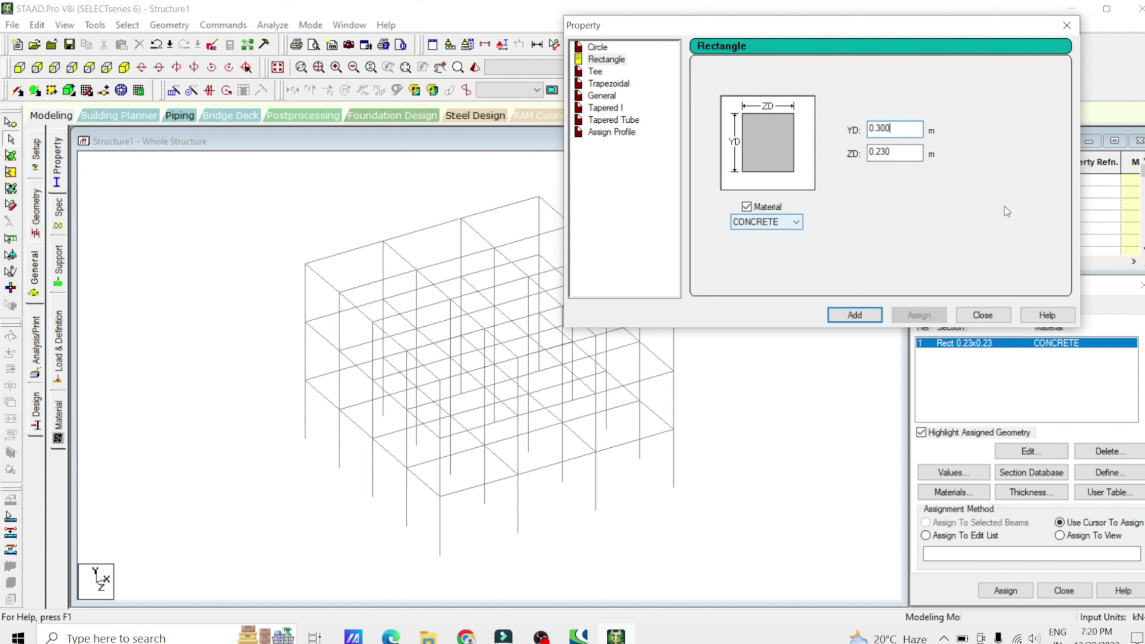
{"action": "left_click", "coordinate": [854, 316]}
{"action": "left_click", "coordinate": [980, 314]}
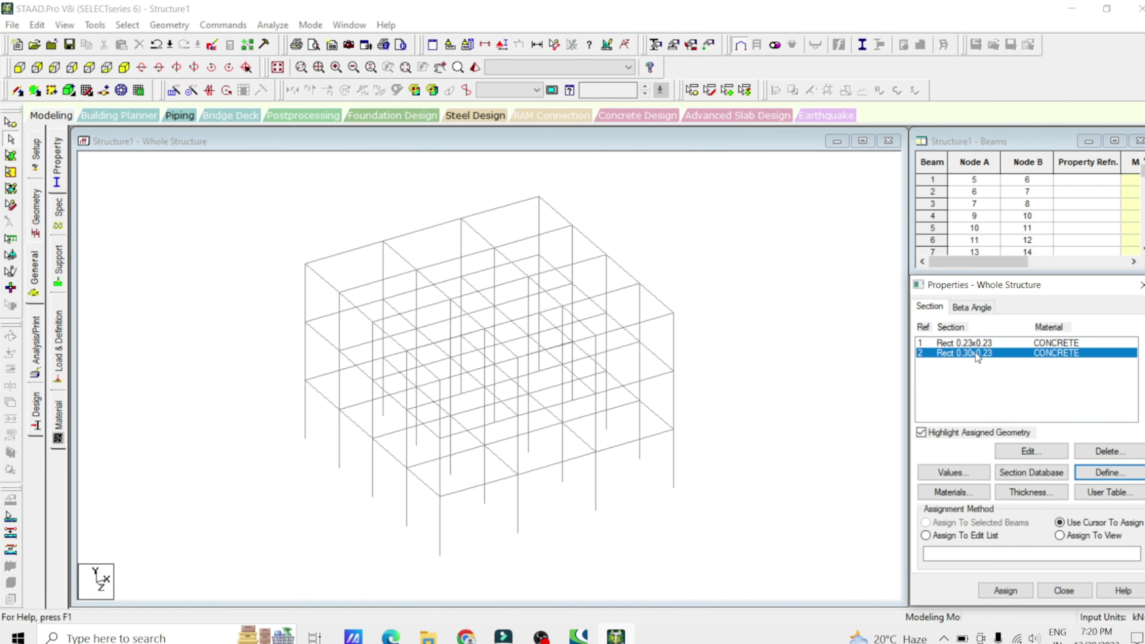
Step: Assign the Rect 0.23x0.23 section to the three stacked members of the frame's far-right corner column (97, 101, 105)
{"action": "left_click", "coordinate": [975, 343]}
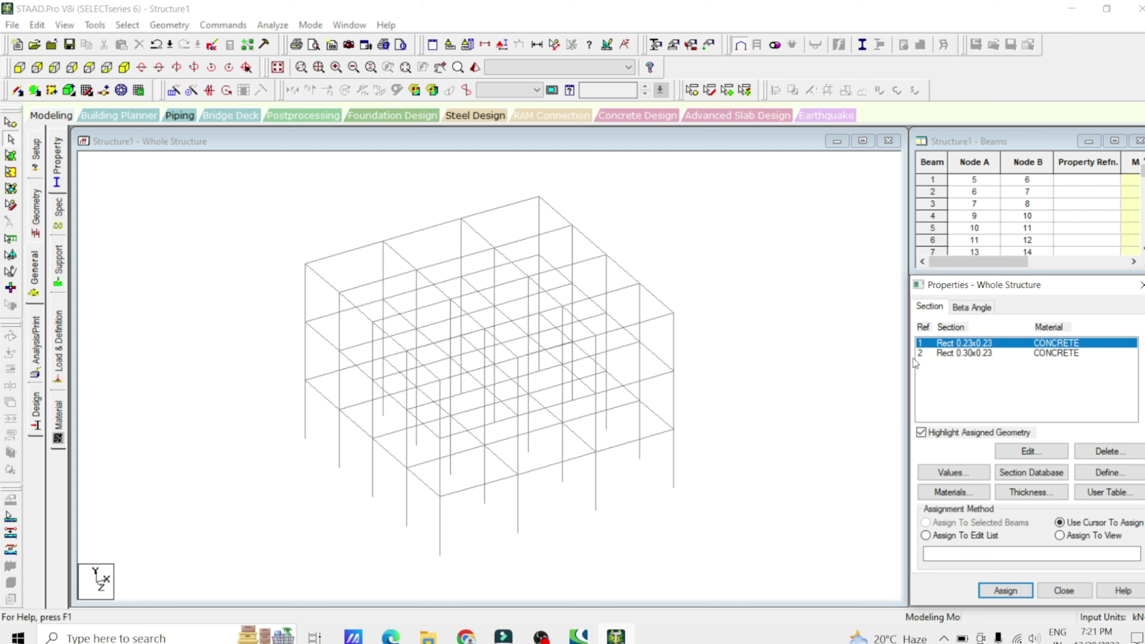
{"action": "left_click", "coordinate": [730, 364]}
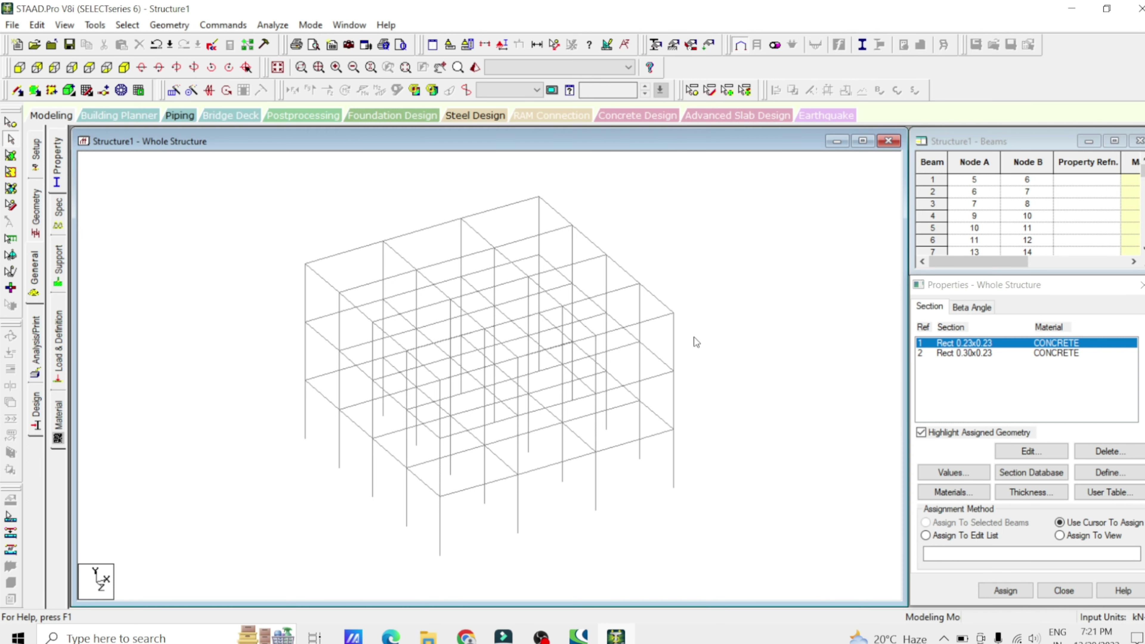
{"action": "left_click", "coordinate": [674, 343]}
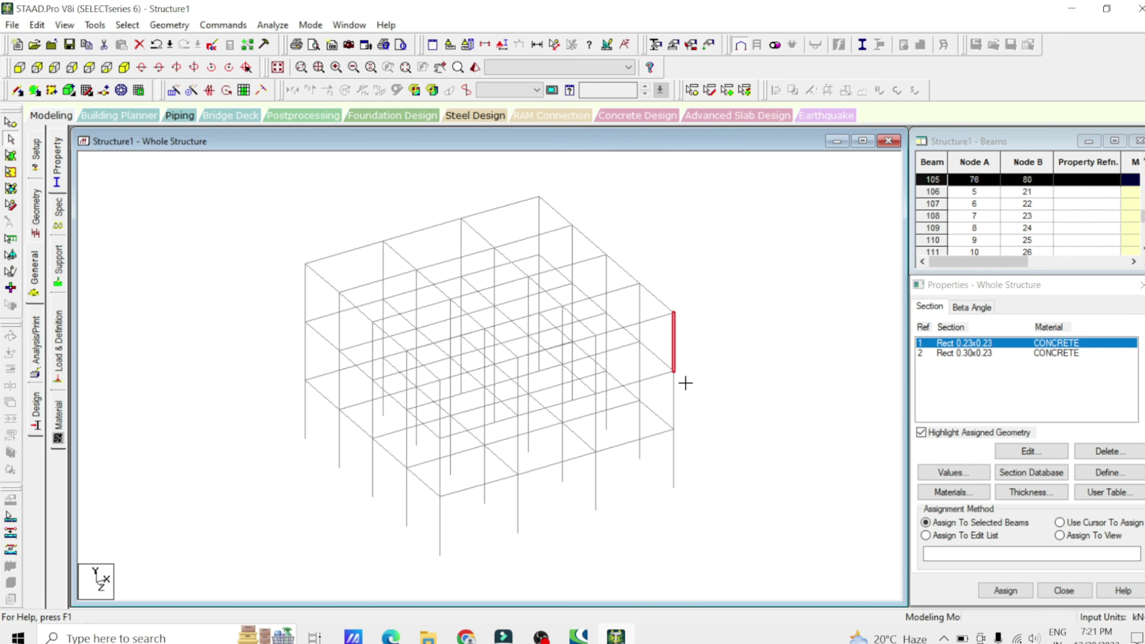
{"action": "left_click", "coordinate": [674, 473], "text": "ctrl"}
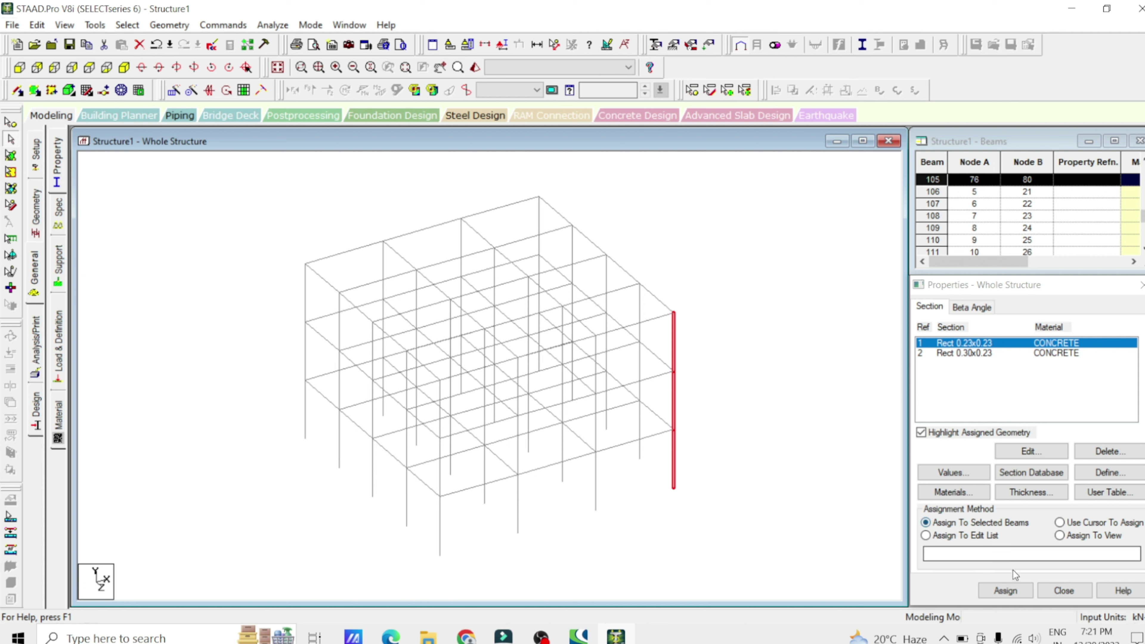
{"action": "left_click", "coordinate": [1006, 591]}
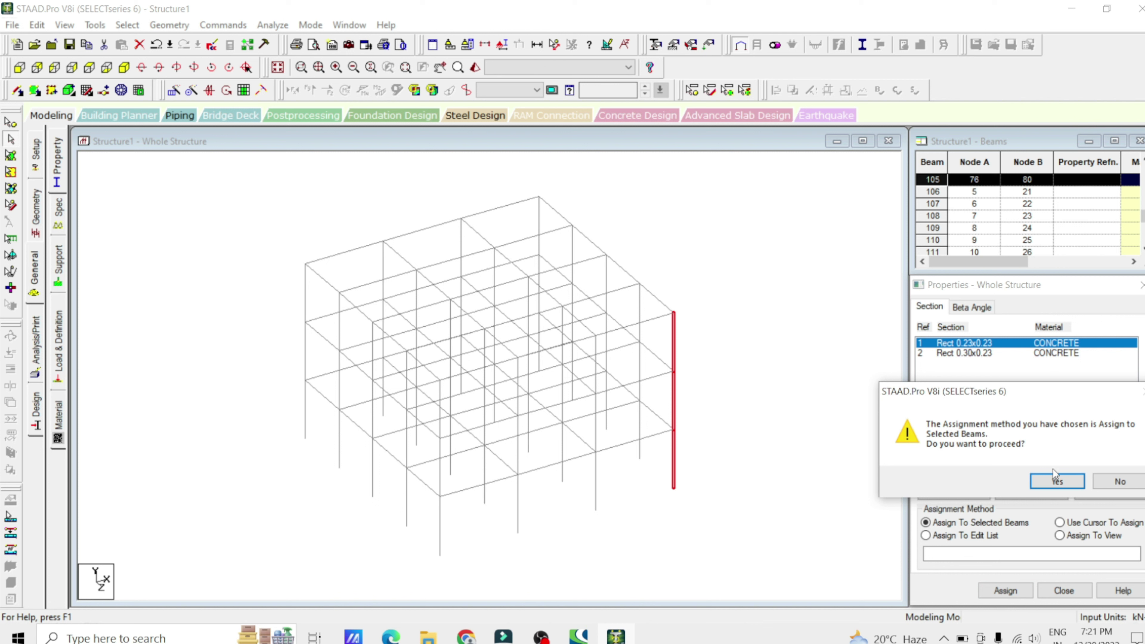
{"action": "left_click", "coordinate": [1054, 482]}
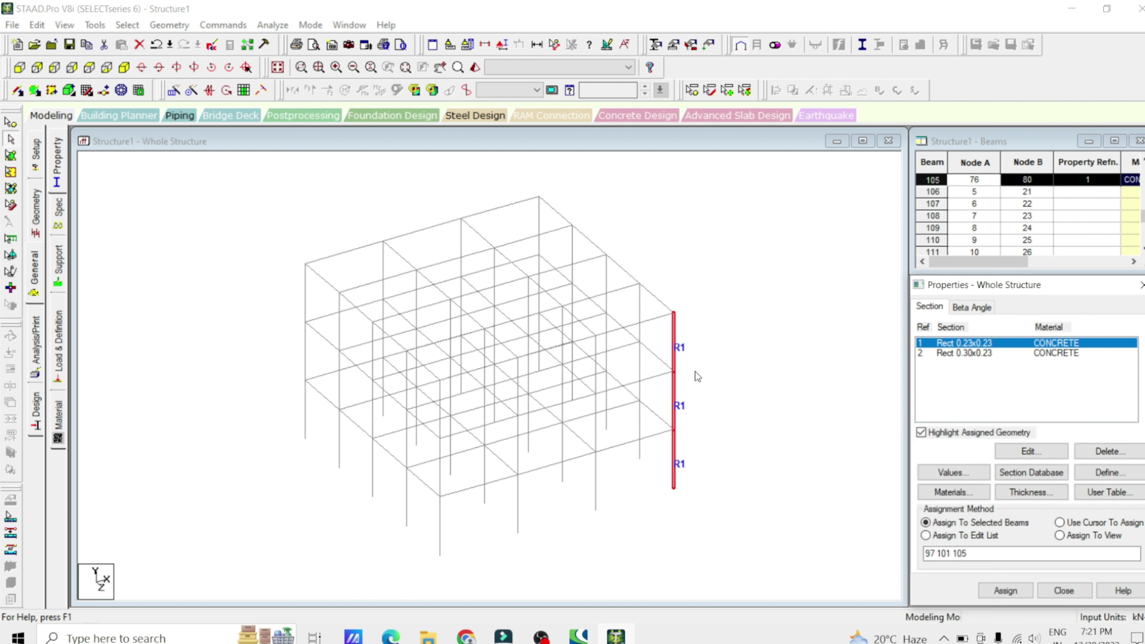
Step: Inspect the assigned corner column in the 3D Rendered View from a rotated angle and close that view
{"action": "left_click", "coordinate": [475, 67]}
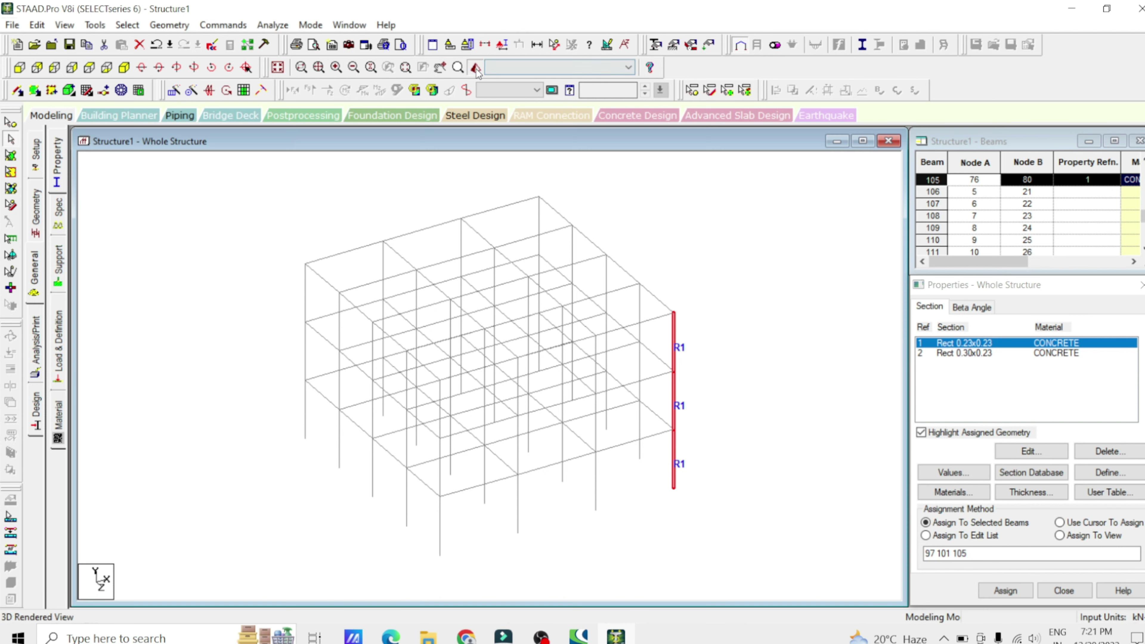
{"action": "left_click", "coordinate": [618, 315]}
{"action": "left_click_drag", "start_coordinate": [617, 315], "coordinate": [600, 404]}
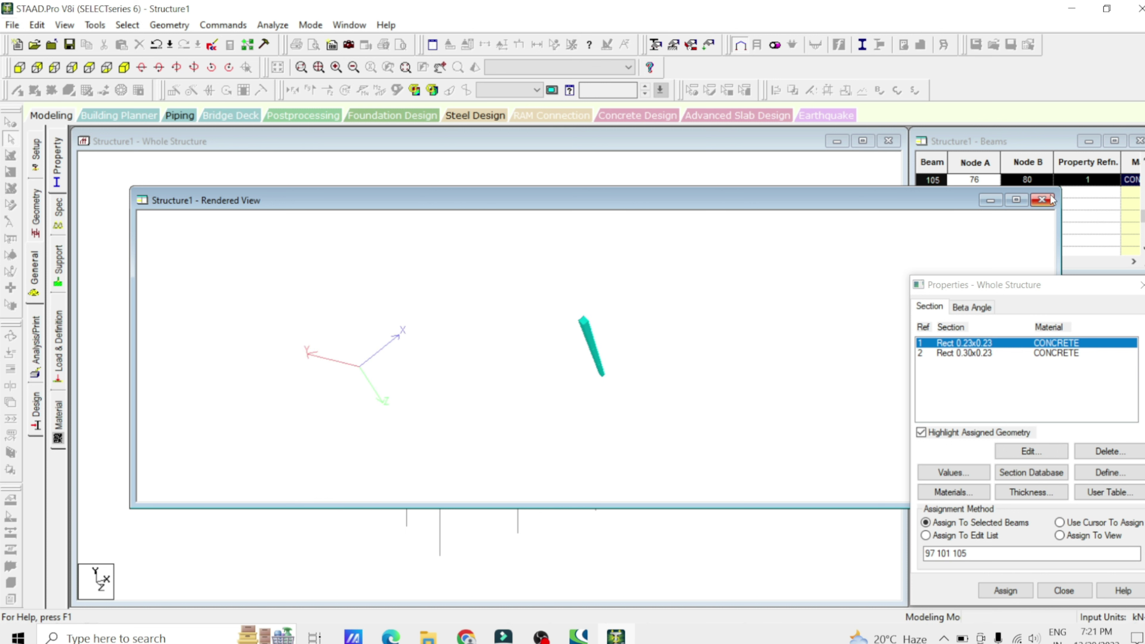
{"action": "left_click", "coordinate": [1041, 201]}
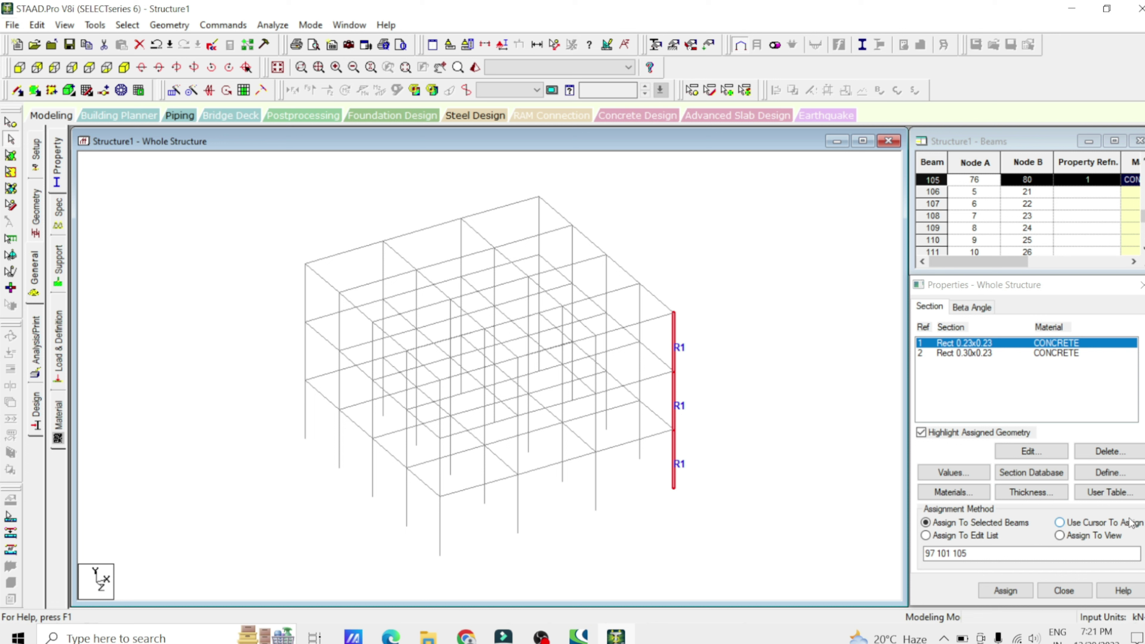
Step: Assign the Rect 0.23x0.23 section with the Use Cursor To Assign method to the two lower members (94, 98) of the front corner column
{"action": "left_click", "coordinate": [1060, 523]}
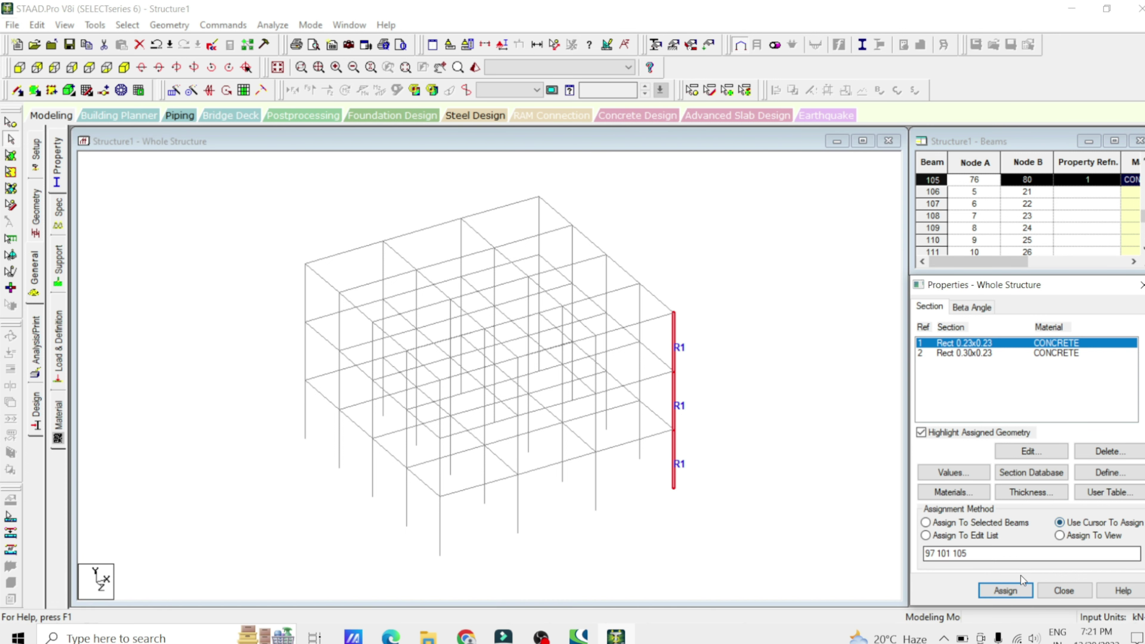
{"action": "left_click", "coordinate": [1006, 591]}
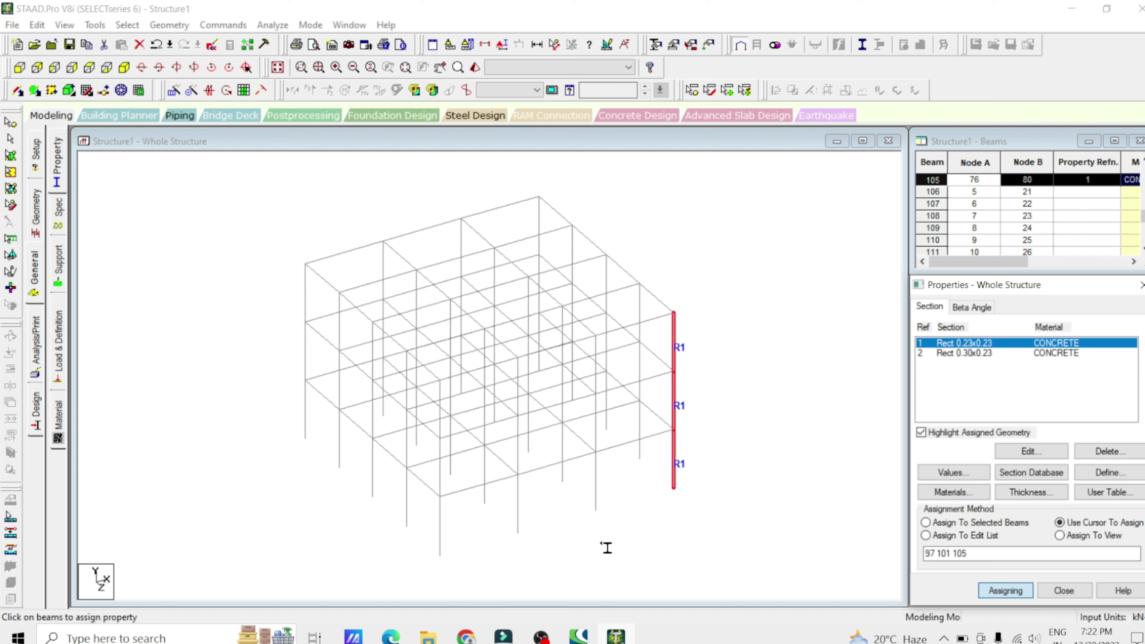
{"action": "left_click", "coordinate": [447, 529]}
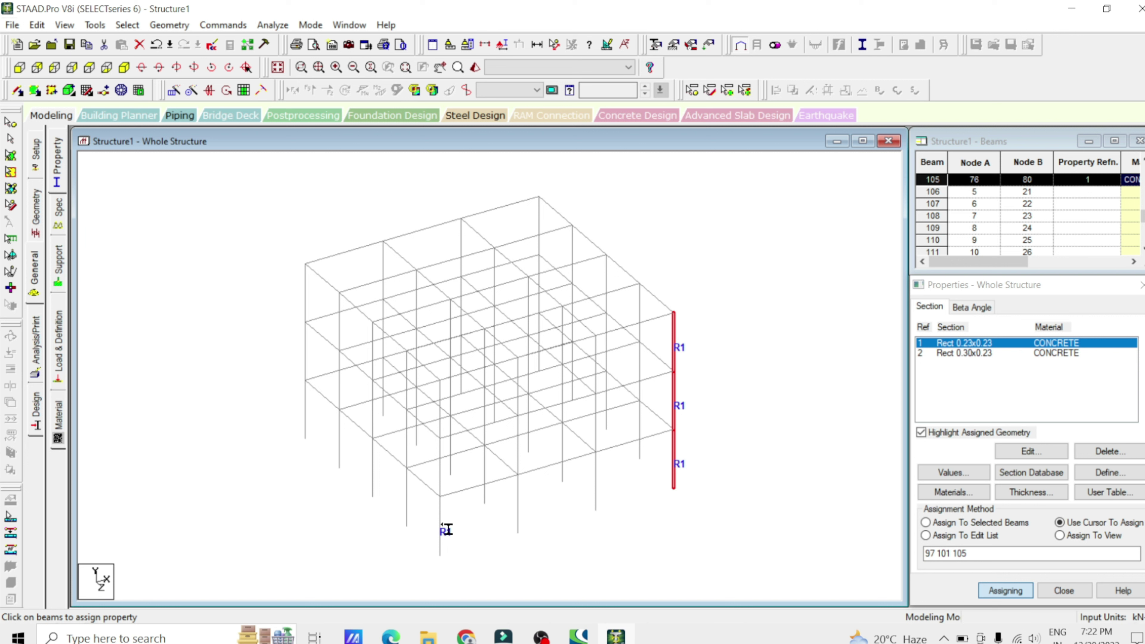
{"action": "left_click", "coordinate": [444, 479]}
{"action": "left_click", "coordinate": [1016, 591]}
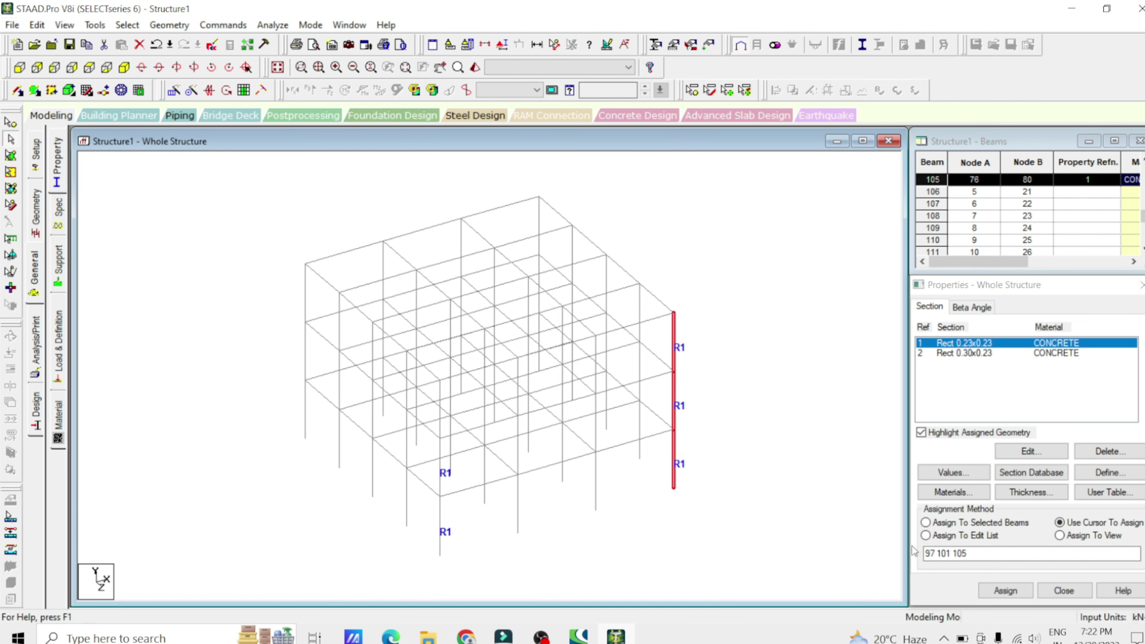
Step: Clear the selection, show the beam numbers and assign the Rect 0.23x0.23 section to members 95 and 96 with the Assign To Edit List method
{"action": "left_click", "coordinate": [943, 552]}
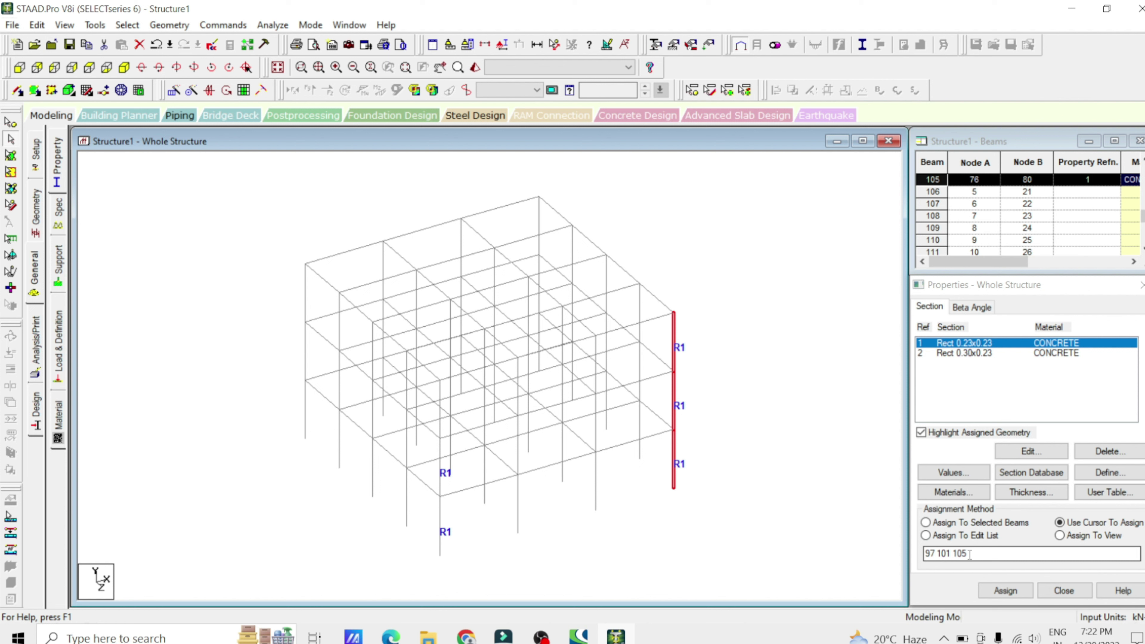
{"action": "left_click", "coordinate": [819, 522]}
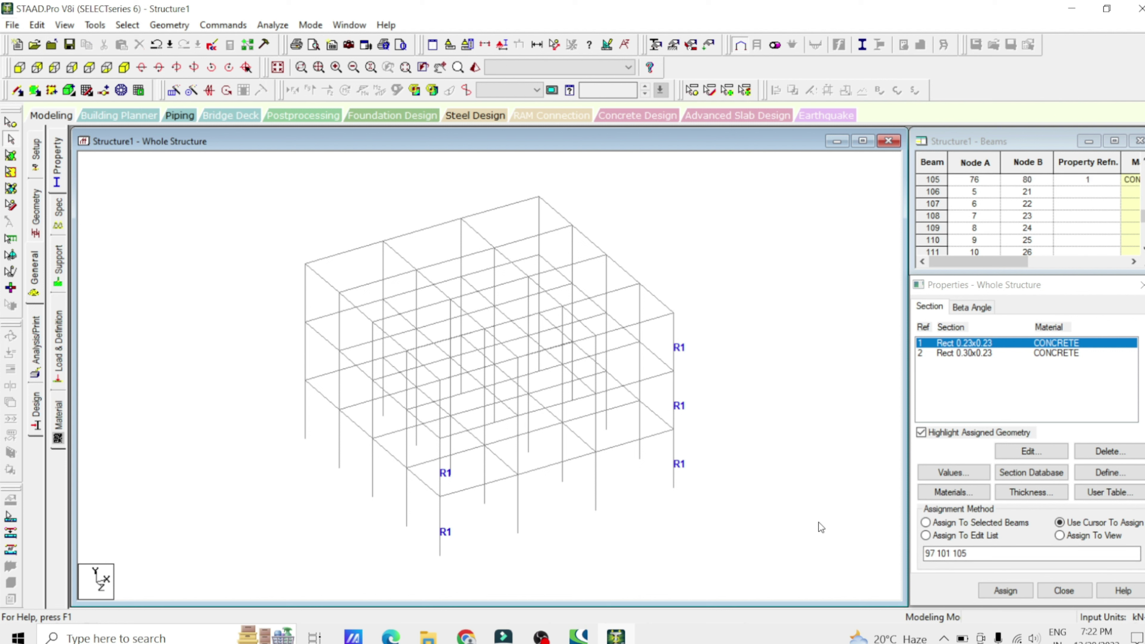
{"action": "key", "text": "shift+b"}
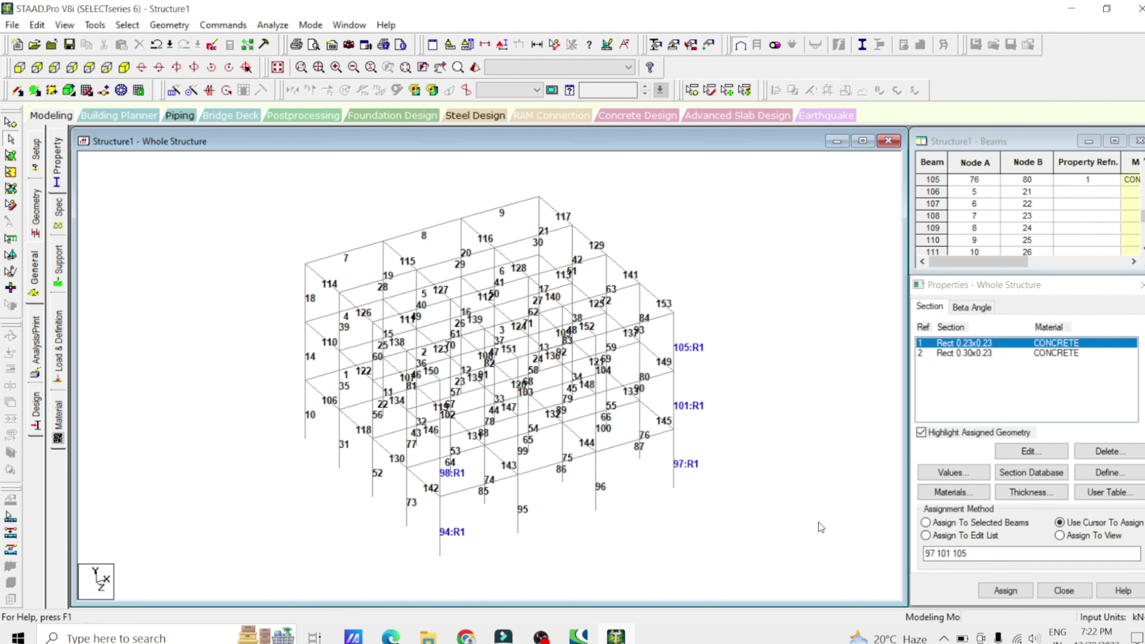
{"action": "left_click", "coordinate": [926, 535]}
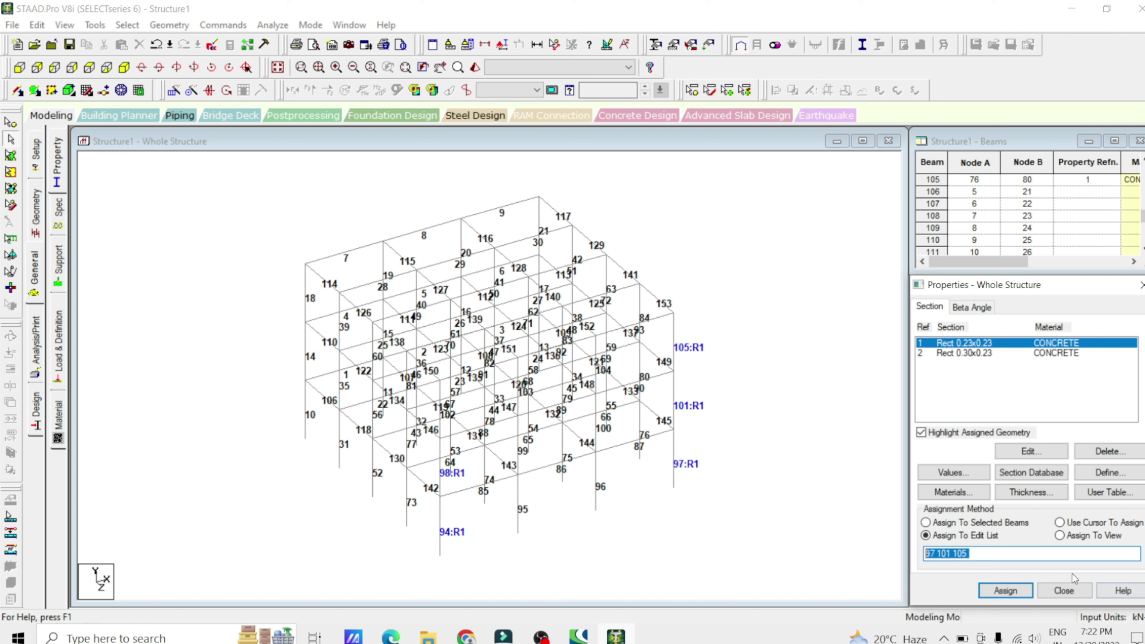
{"action": "type", "text": "95 96"}
{"action": "left_click", "coordinate": [1005, 591]}
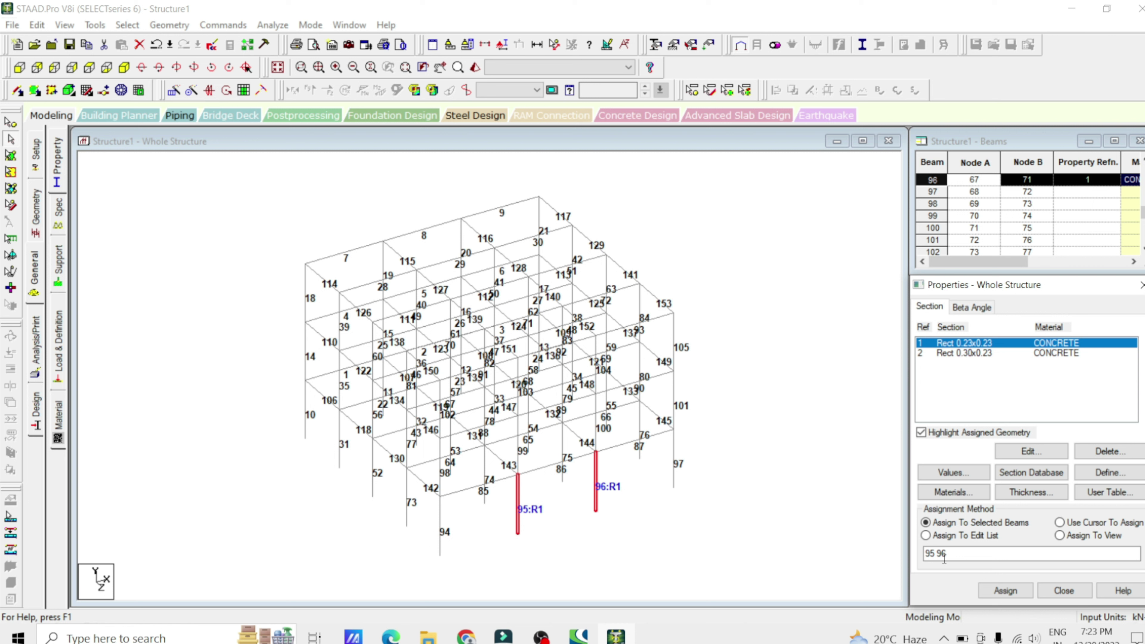
Step: Assign the Rect 0.23x0.23 section to every member of the frame with the Assign To View method
{"action": "left_click", "coordinate": [1084, 537]}
{"action": "left_click", "coordinate": [986, 590]}
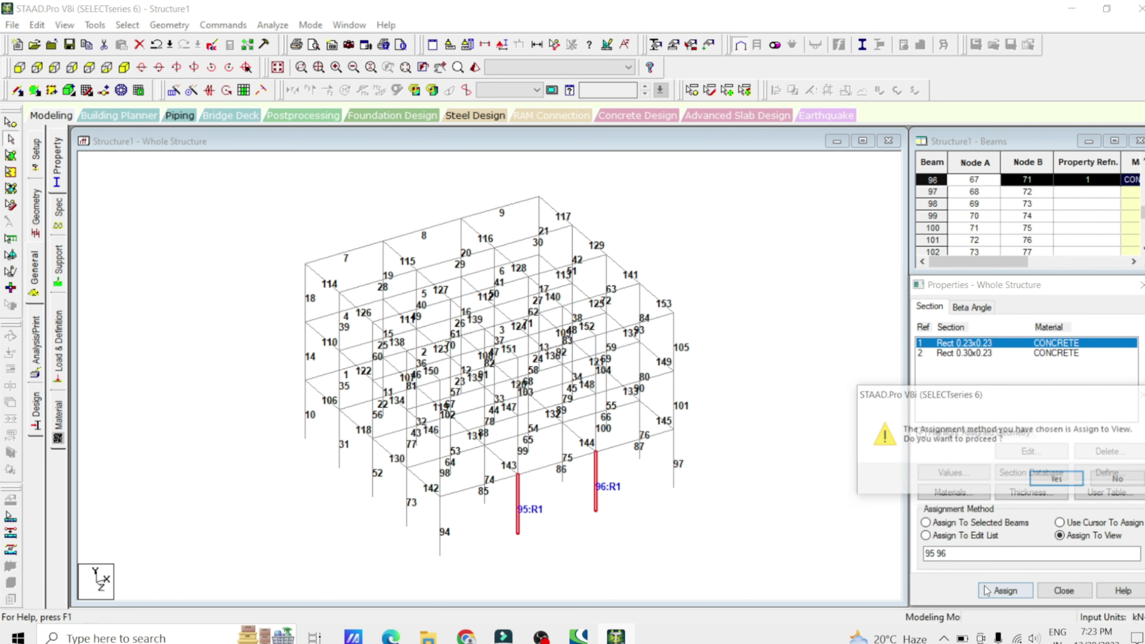
{"action": "left_click", "coordinate": [1056, 477]}
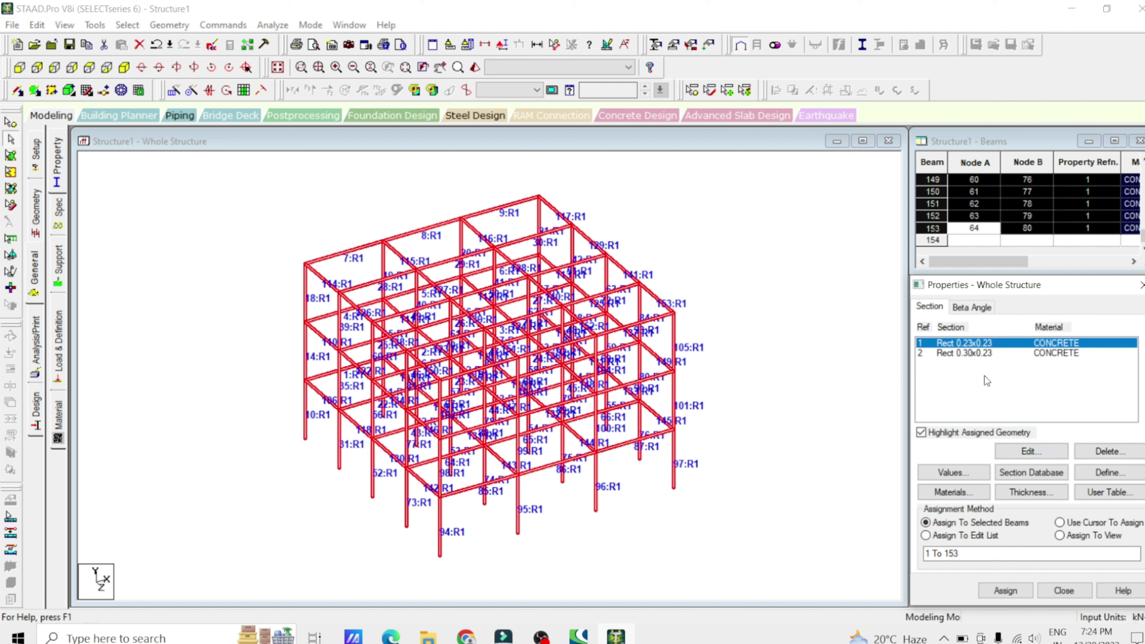
Step: Review the YD and ZD dimensions and the available materials of the Rect 0.30x0.23 section without changing its definition
{"action": "left_click", "coordinate": [972, 355]}
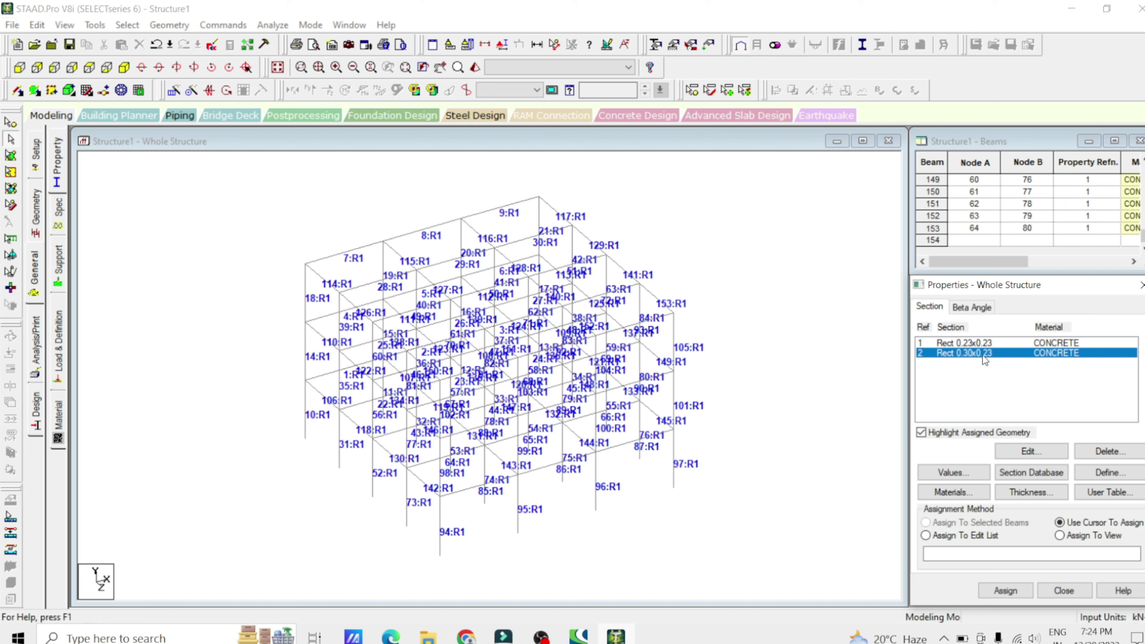
{"action": "left_click", "coordinate": [1045, 453]}
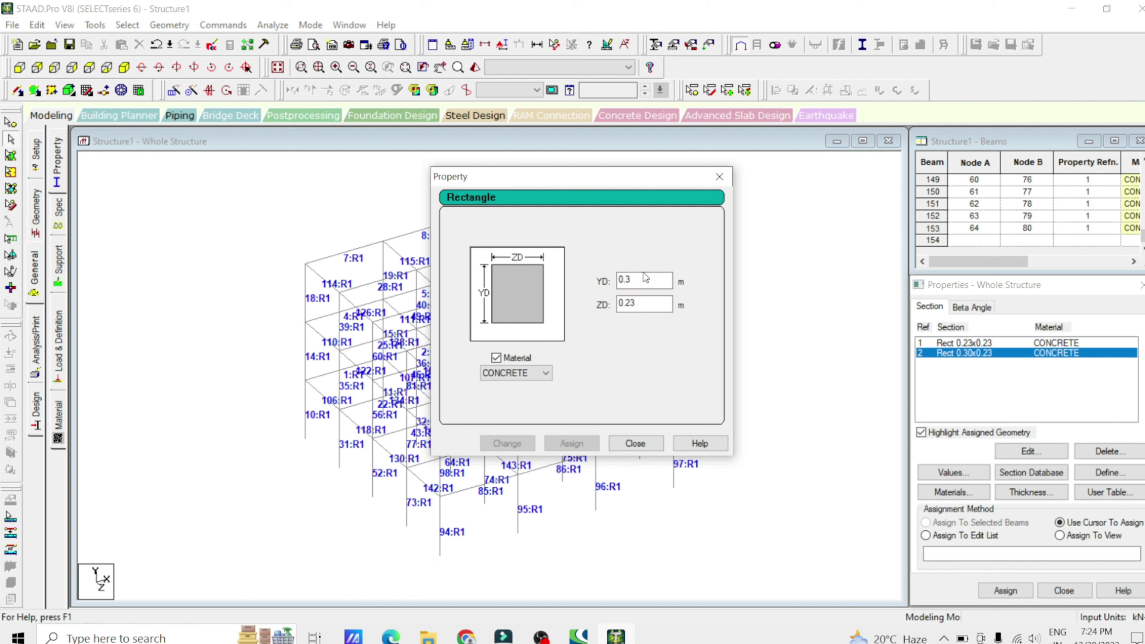
{"action": "left_click", "coordinate": [534, 374]}
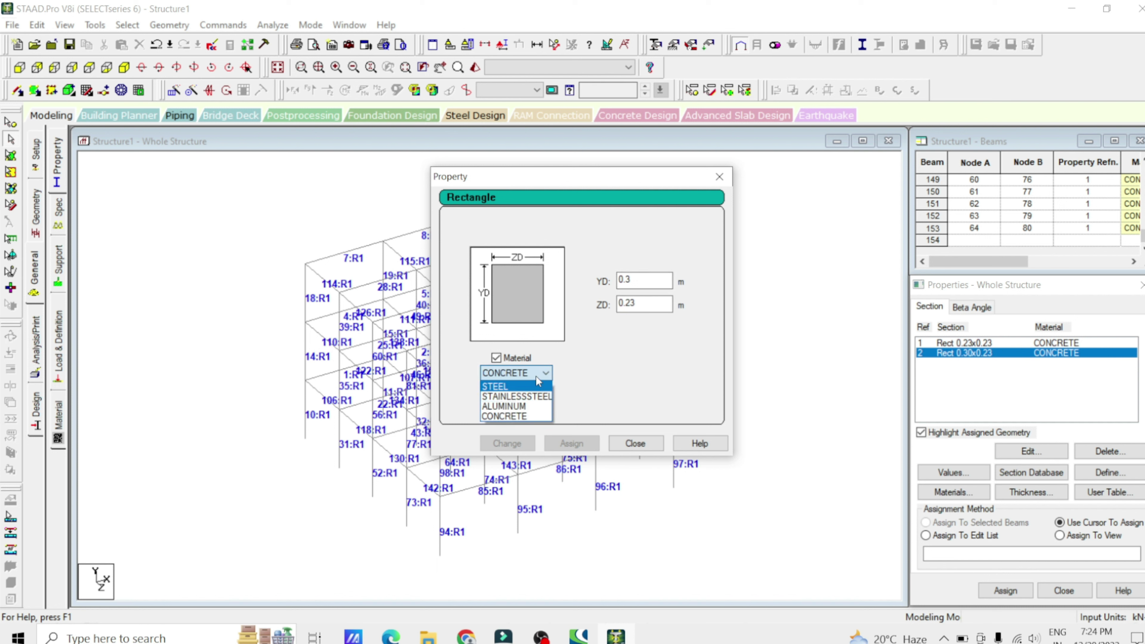
{"action": "left_click", "coordinate": [536, 374]}
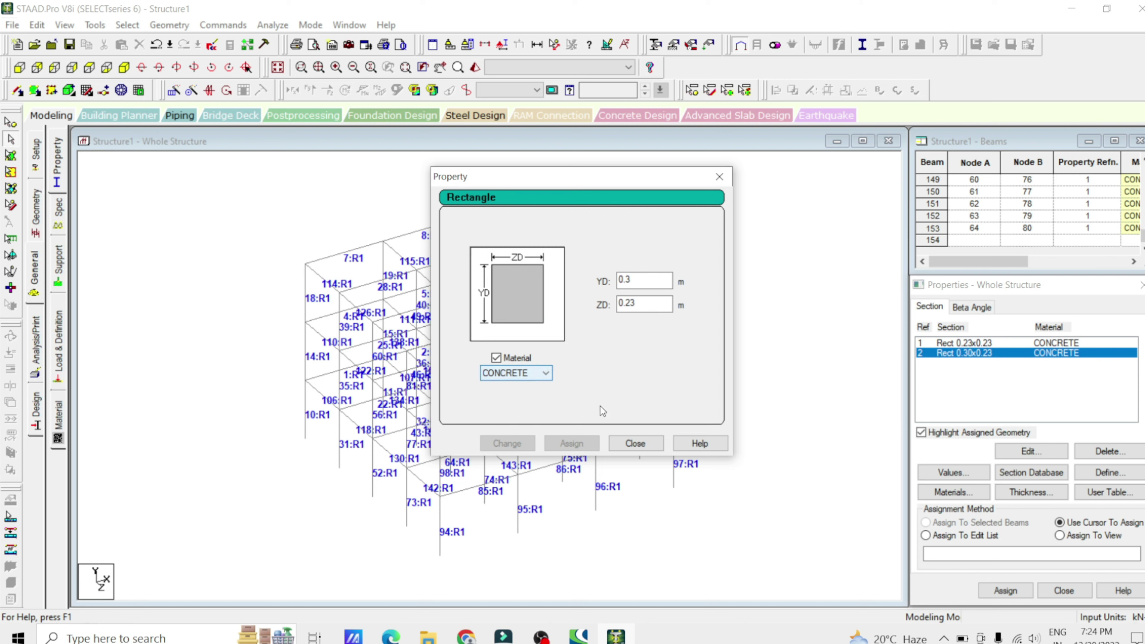
{"action": "left_click", "coordinate": [634, 444]}
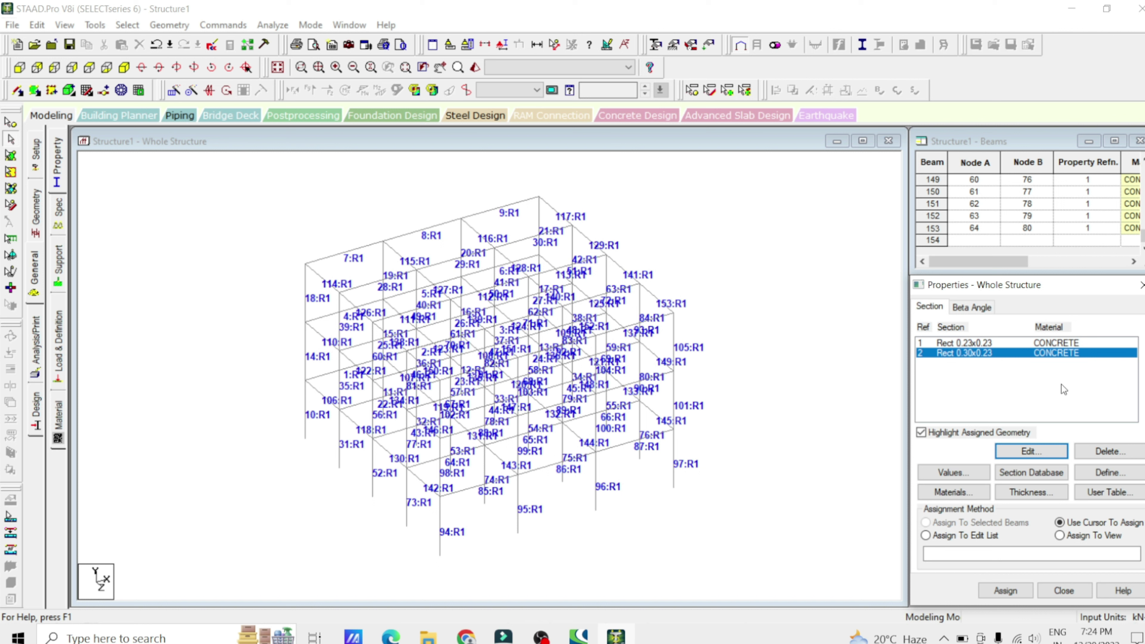
Step: Delete the Rect 0.30x0.23 section and review the property values of the remaining rectangular section
{"action": "left_click", "coordinate": [1102, 450]}
{"action": "left_click", "coordinate": [1050, 486]}
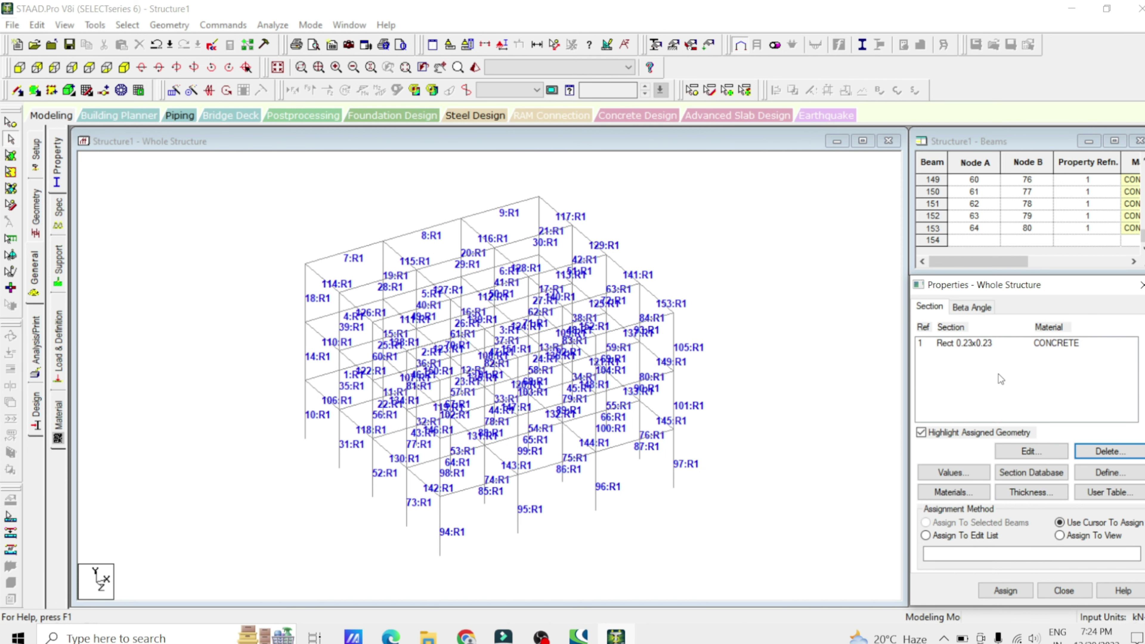
{"action": "left_click", "coordinate": [958, 477]}
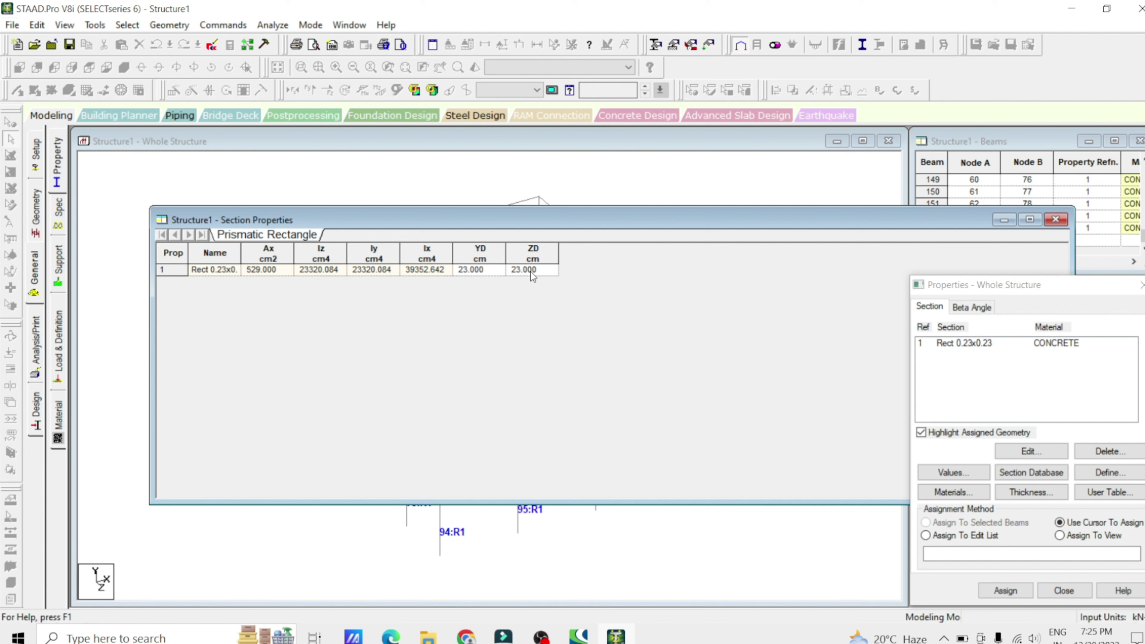
{"action": "left_click", "coordinate": [1055, 219]}
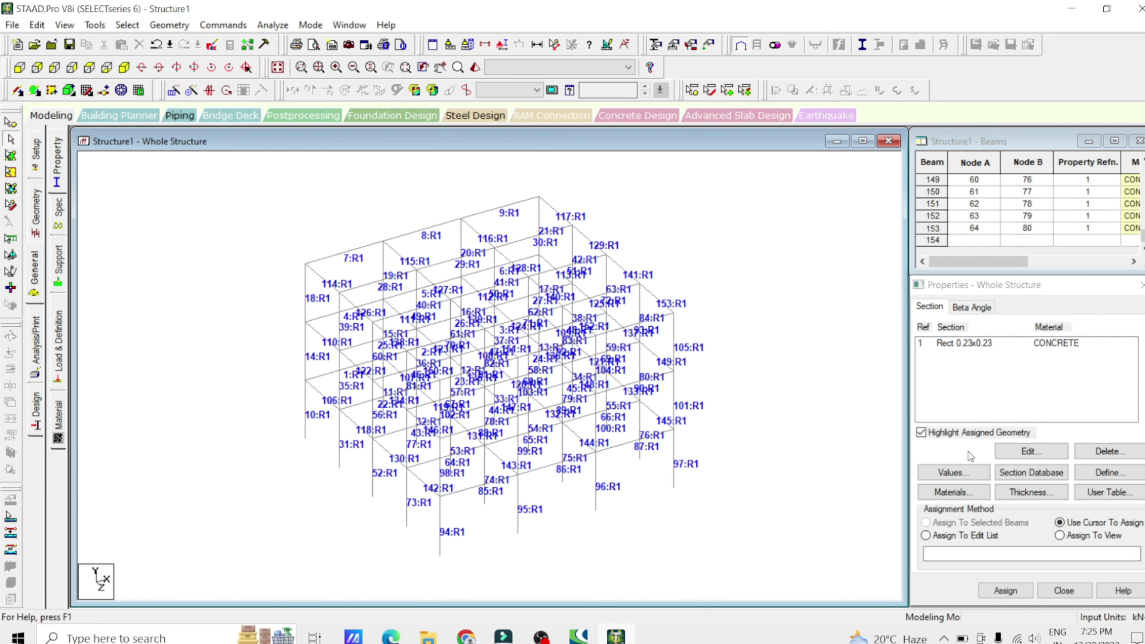
Step: Browse the section database's cold-formed steel, timber, aluminum and steel profile tables
{"action": "left_click", "coordinate": [1017, 474]}
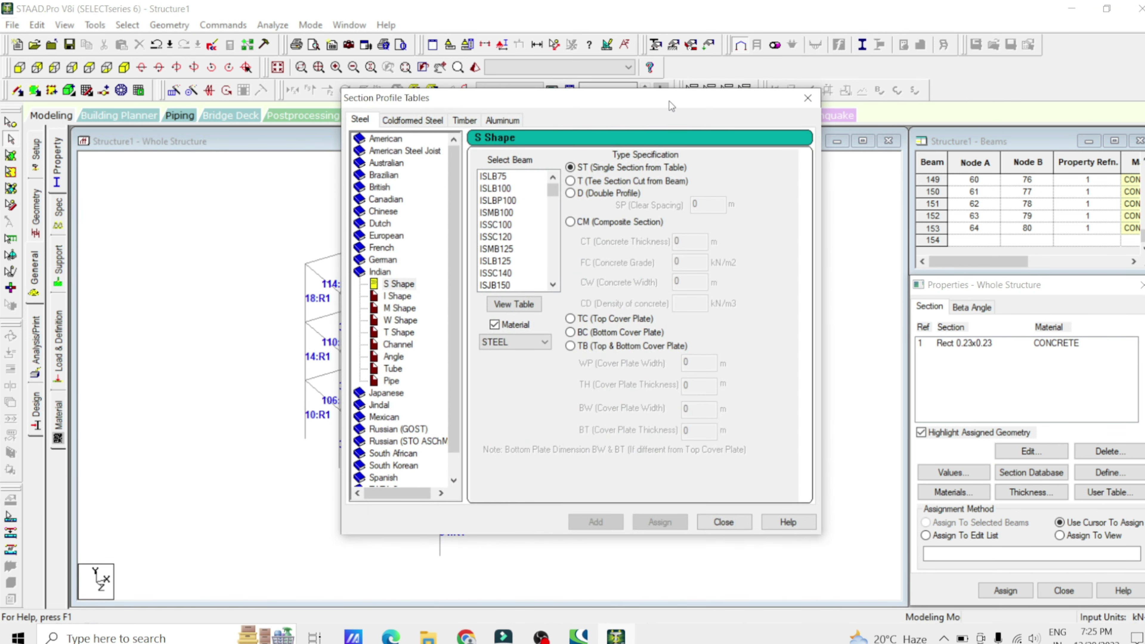
{"action": "left_click_drag", "start_coordinate": [672, 105], "coordinate": [912, 54]}
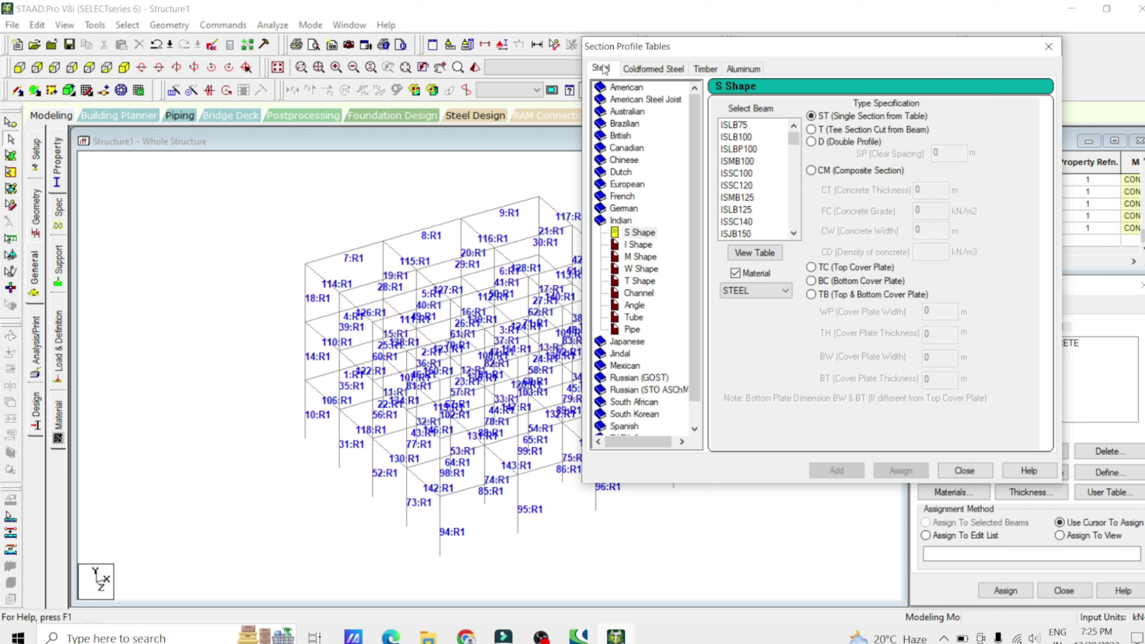
{"action": "left_click", "coordinate": [653, 70]}
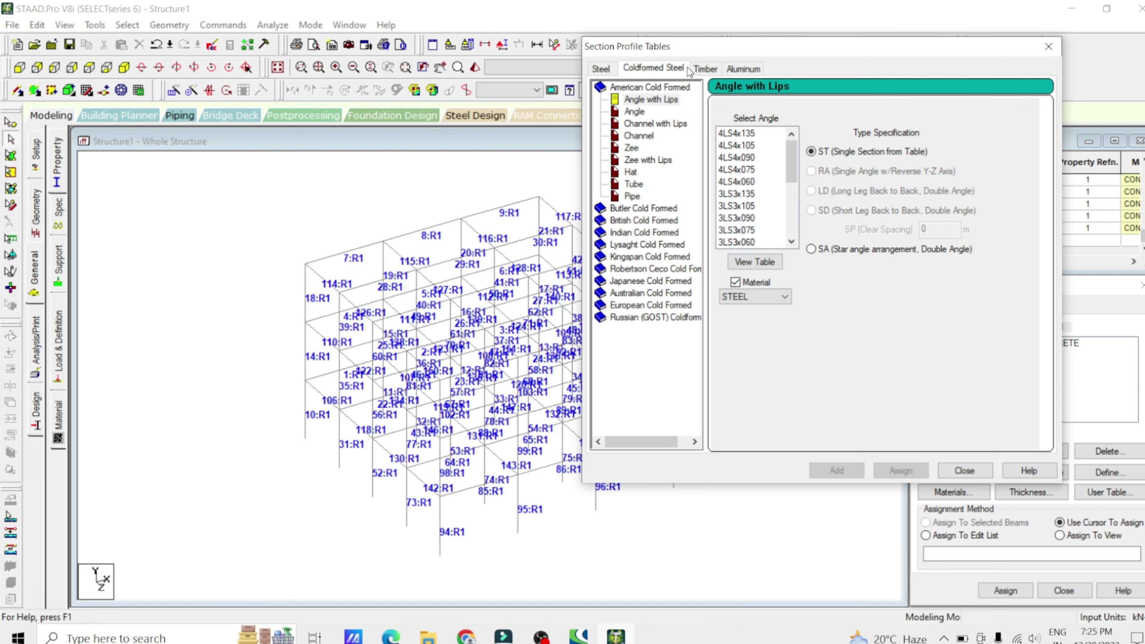
{"action": "left_click", "coordinate": [701, 71]}
{"action": "left_click", "coordinate": [742, 68]}
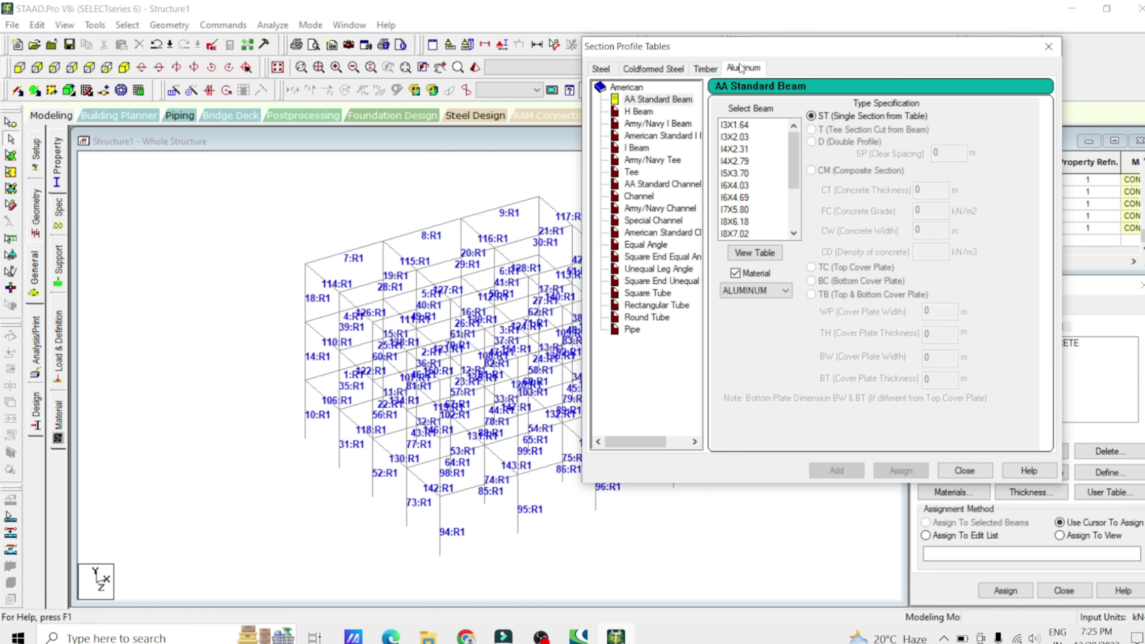
{"action": "left_click", "coordinate": [600, 70]}
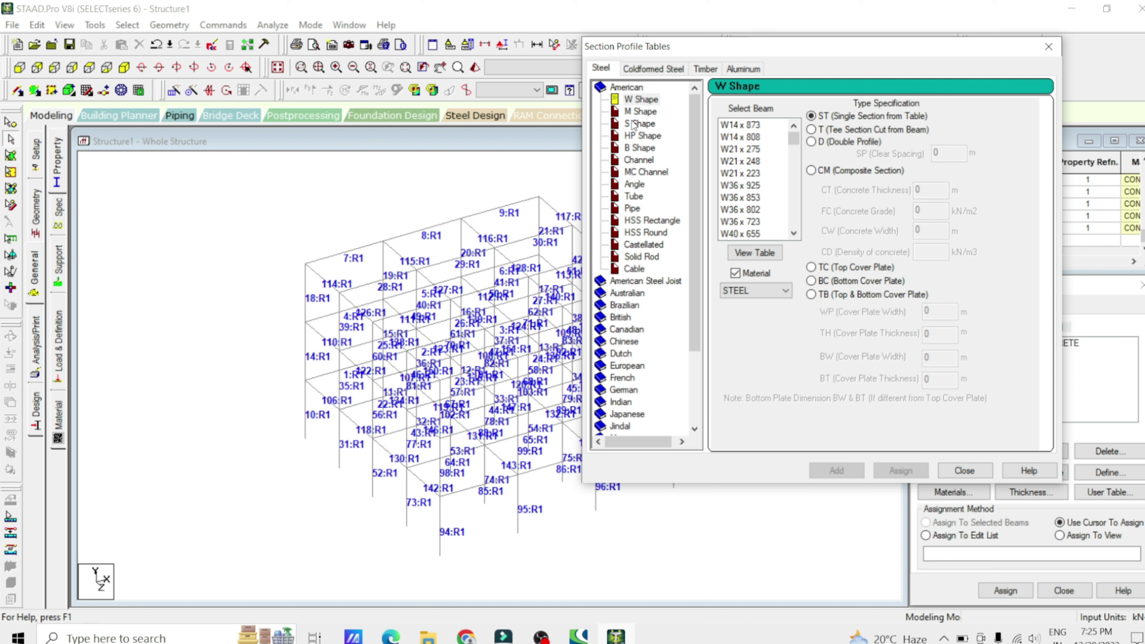
Step: Examine the Indian steel S, I, M and T shape tables, highlight ISNT150 and close the database without adding a section
{"action": "scroll", "coordinate": [652, 320], "scroll_direction": "down", "scroll_amount": 3}
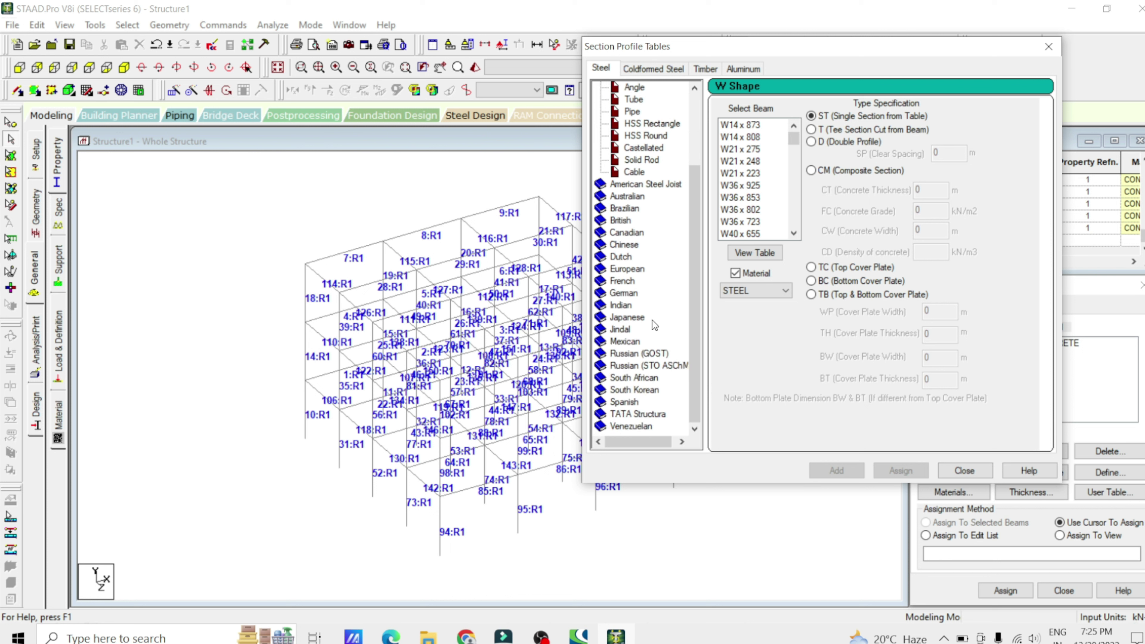
{"action": "double_click", "coordinate": [622, 306]}
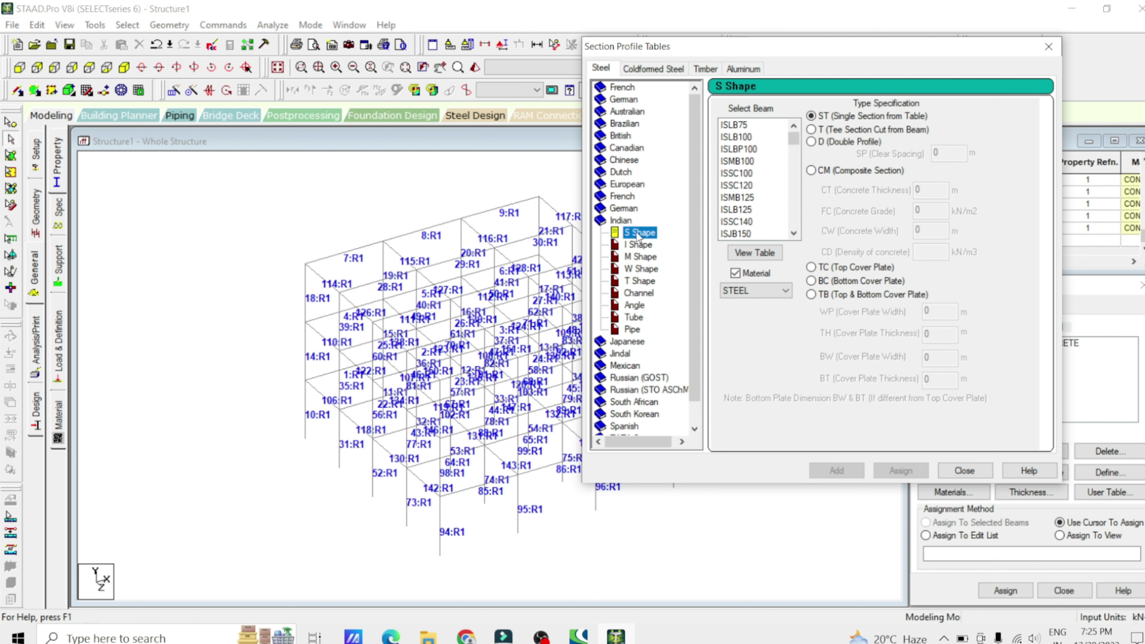
{"action": "left_click", "coordinate": [638, 244]}
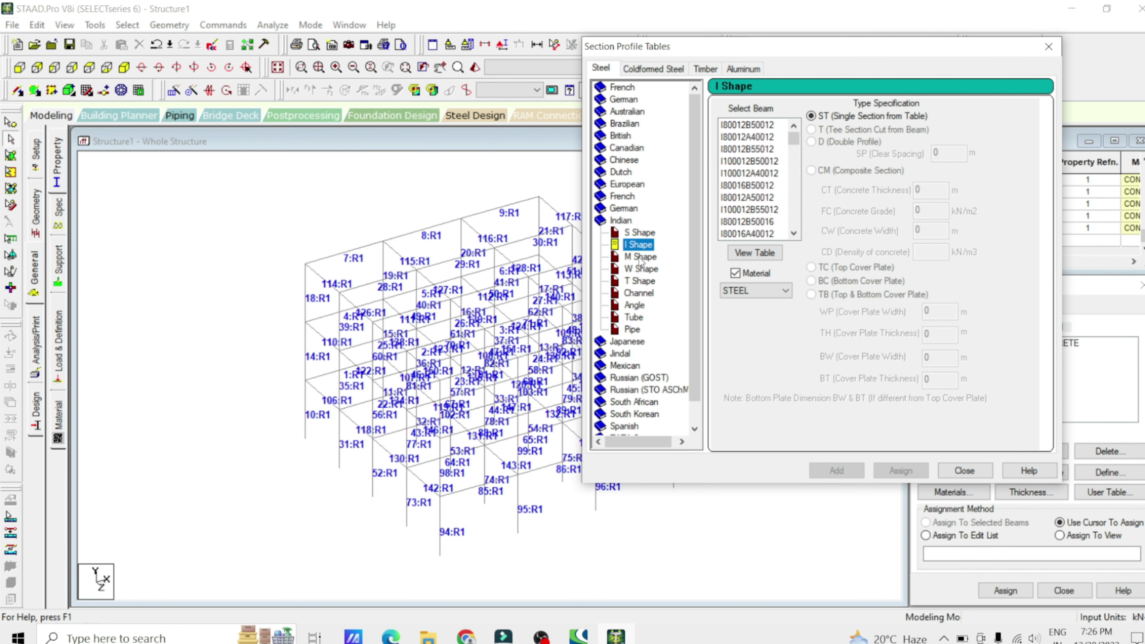
{"action": "left_click", "coordinate": [640, 256]}
{"action": "left_click", "coordinate": [638, 282]}
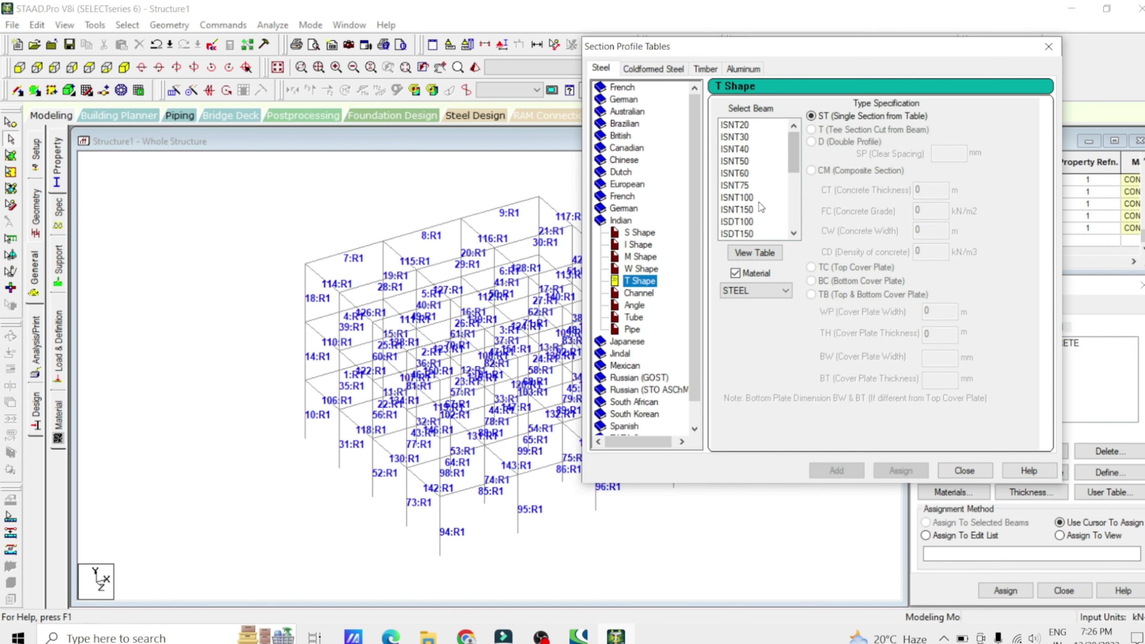
{"action": "left_click", "coordinate": [740, 209]}
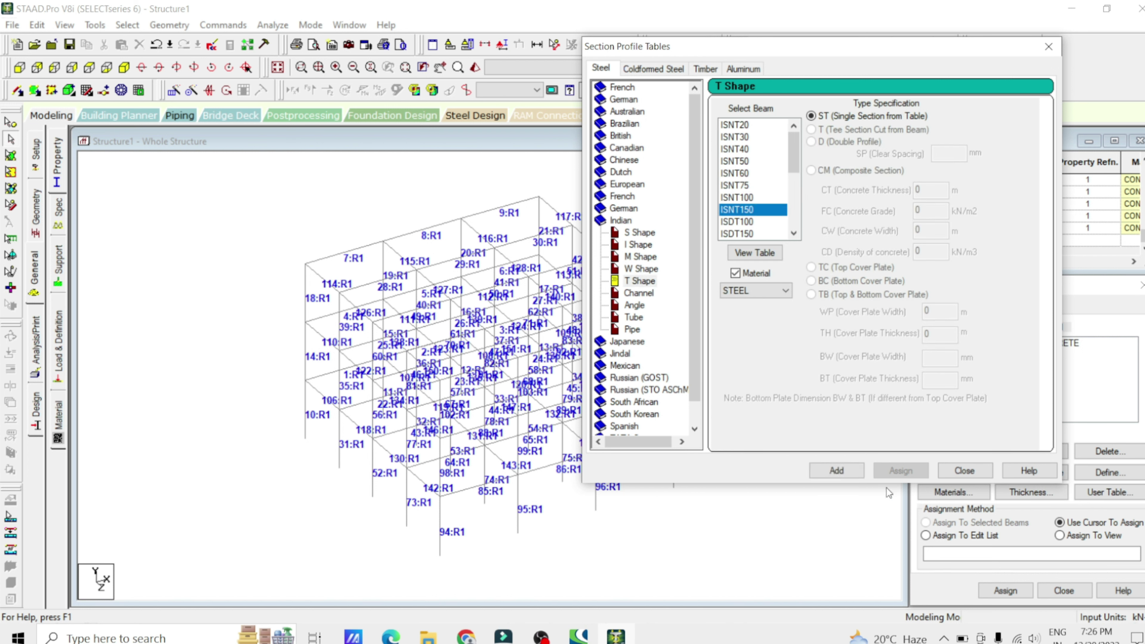
{"action": "left_click", "coordinate": [965, 471]}
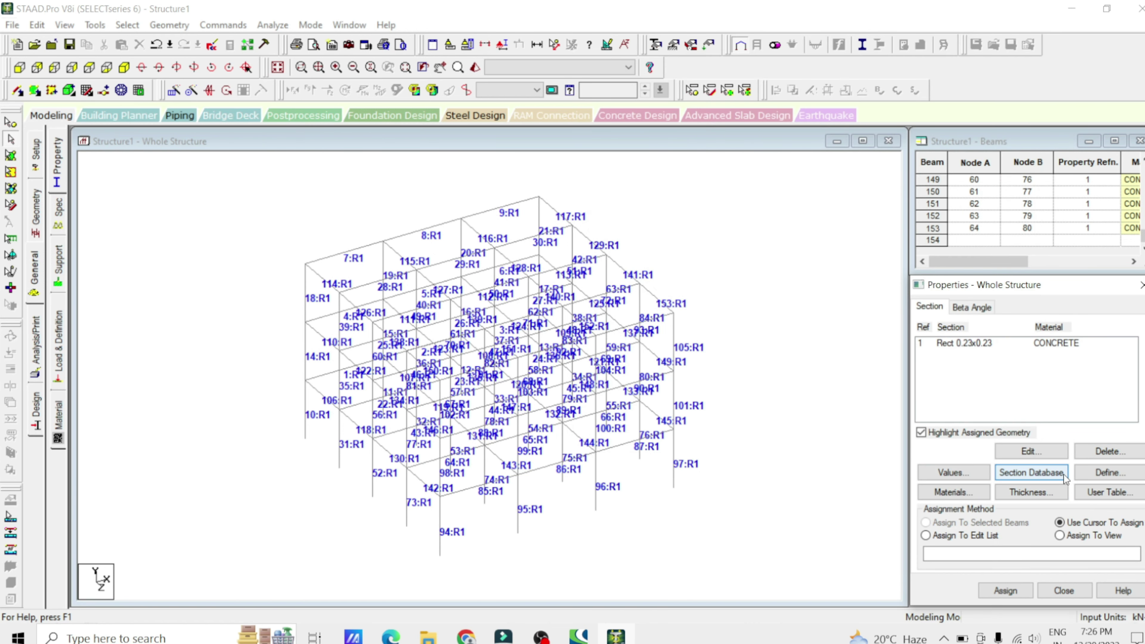
Step: Review the materials table and the plate element thickness settings without changing anything
{"action": "left_click", "coordinate": [955, 492]}
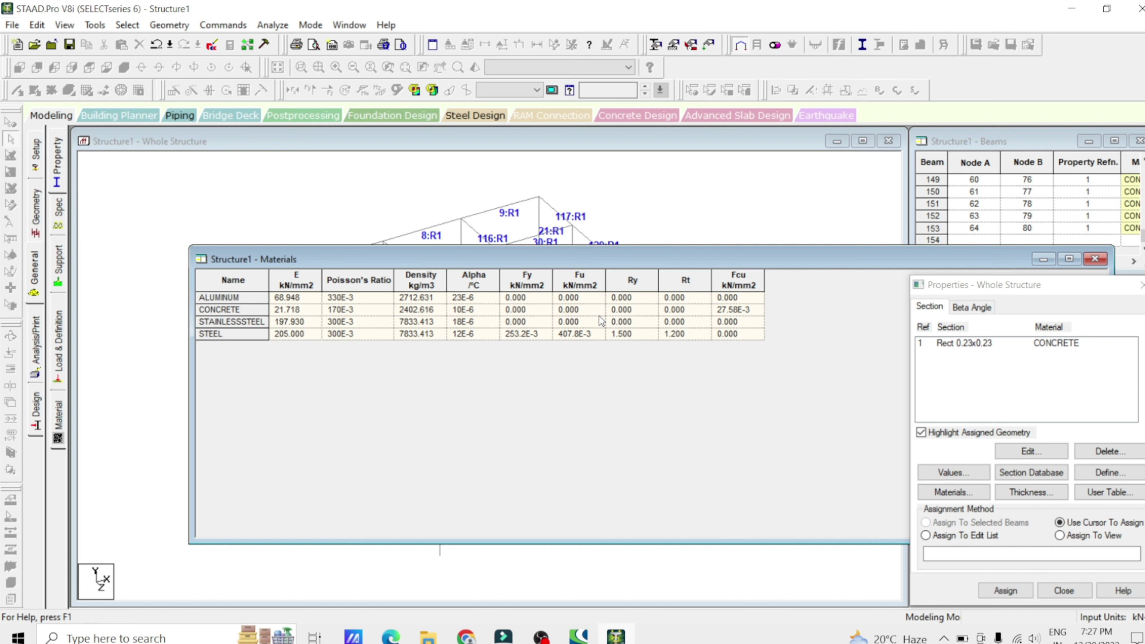
{"action": "left_click", "coordinate": [1094, 258]}
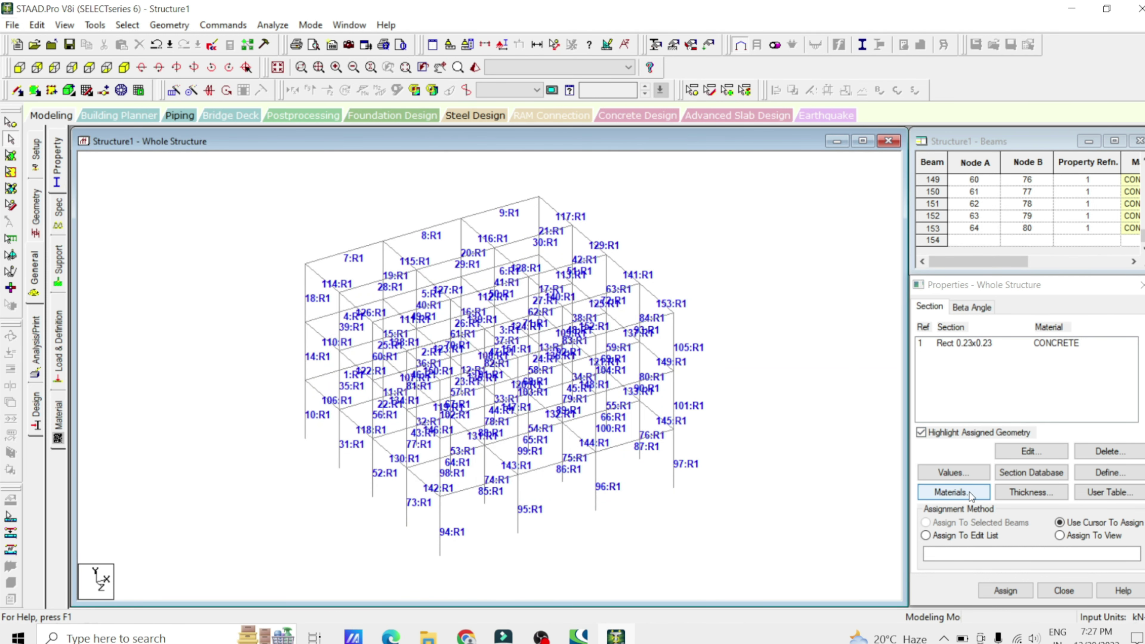
{"action": "left_click", "coordinate": [1036, 492]}
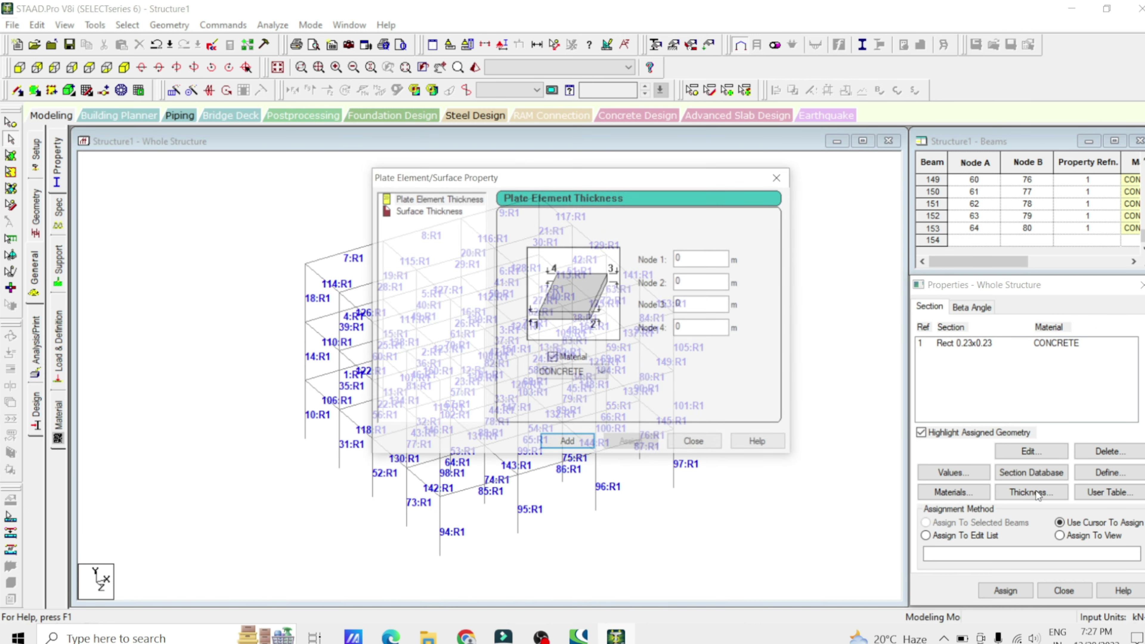
{"action": "left_click_drag", "start_coordinate": [685, 181], "coordinate": [976, 77]}
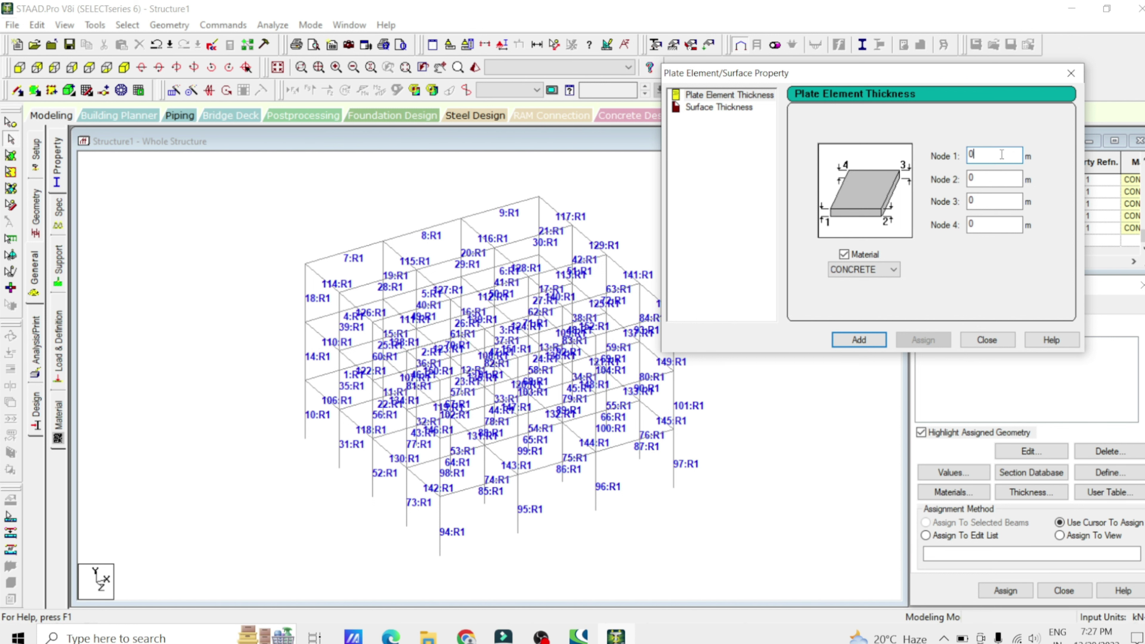
{"action": "left_click", "coordinate": [1001, 176]}
{"action": "left_click", "coordinate": [987, 339]}
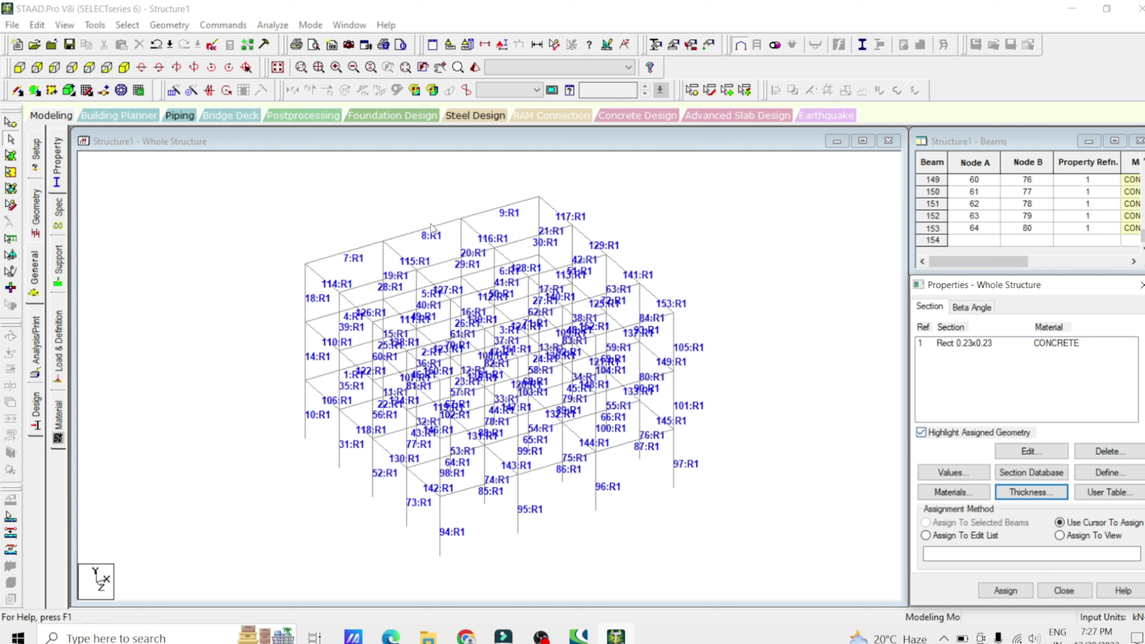
Step: Add a four-node quad plate in the roof corner bay bounded by beams 7, 114 and 115
{"action": "left_click", "coordinate": [333, 221]}
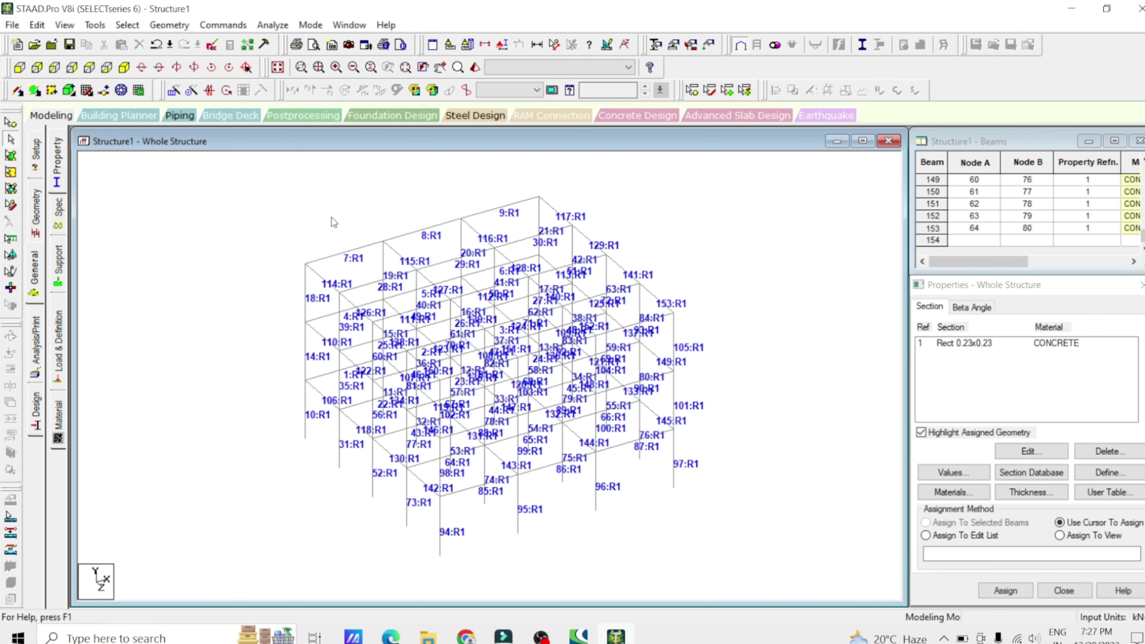
{"action": "left_click", "coordinate": [168, 26]}
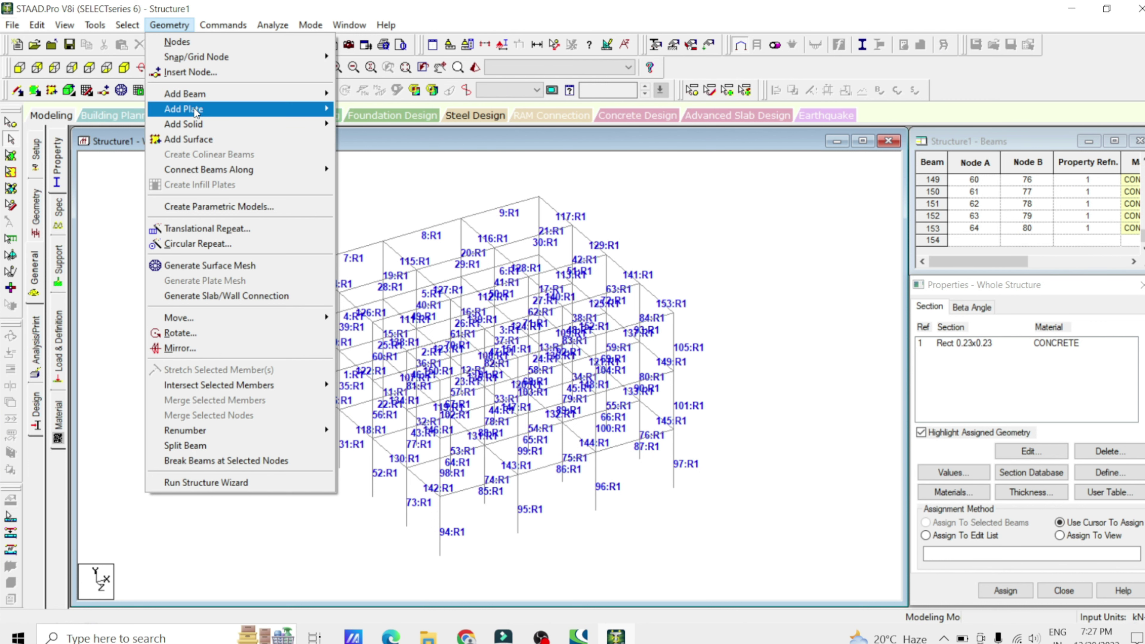
{"action": "mouse_move", "coordinate": [196, 113]}
{"action": "left_click", "coordinate": [356, 132]}
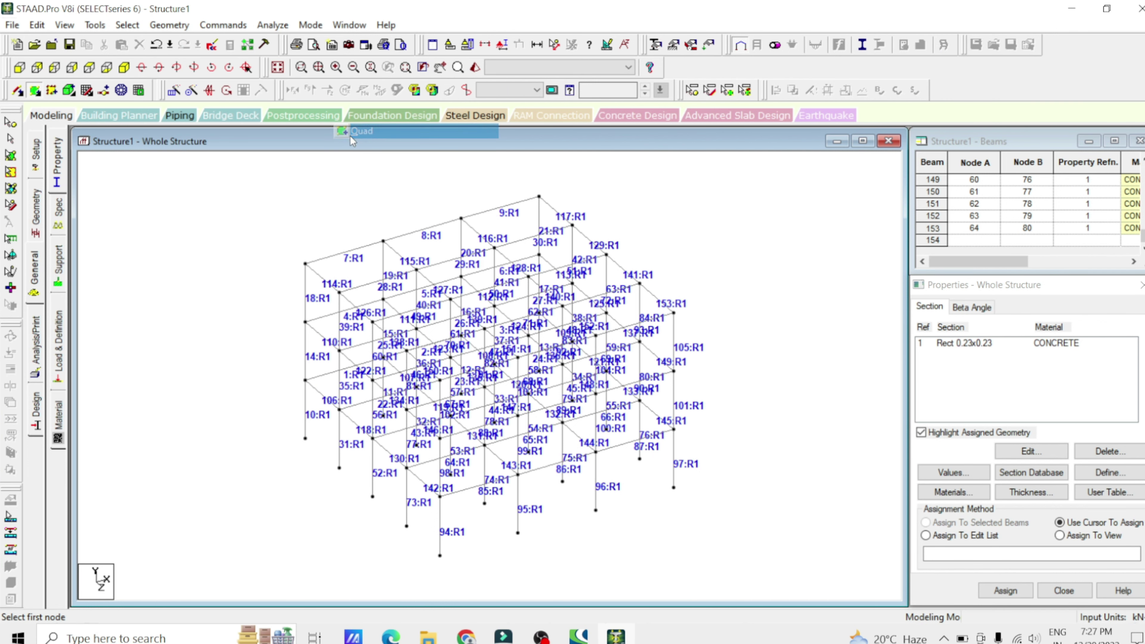
{"action": "left_click", "coordinate": [306, 264]}
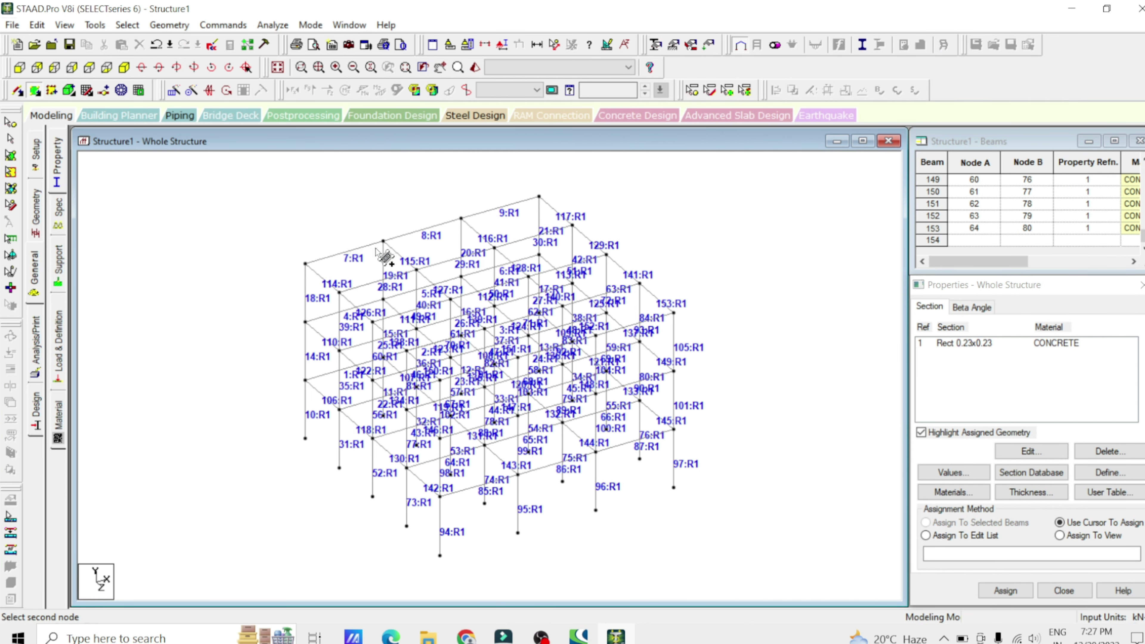
{"action": "left_click", "coordinate": [383, 241]}
{"action": "left_click", "coordinate": [415, 271]}
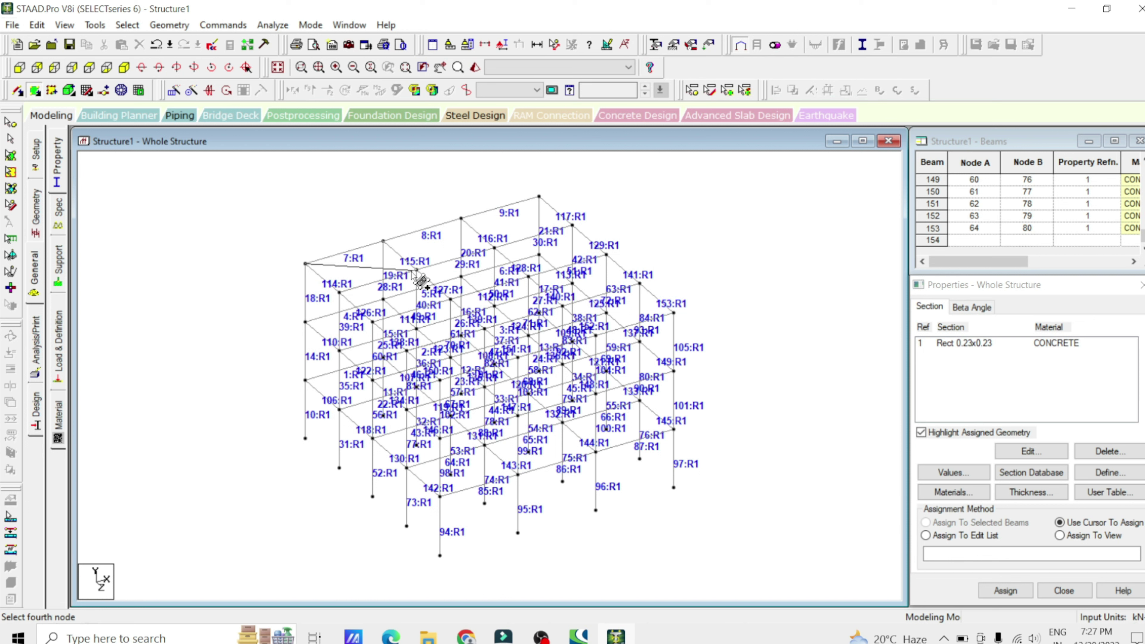
{"action": "left_click", "coordinate": [339, 292]}
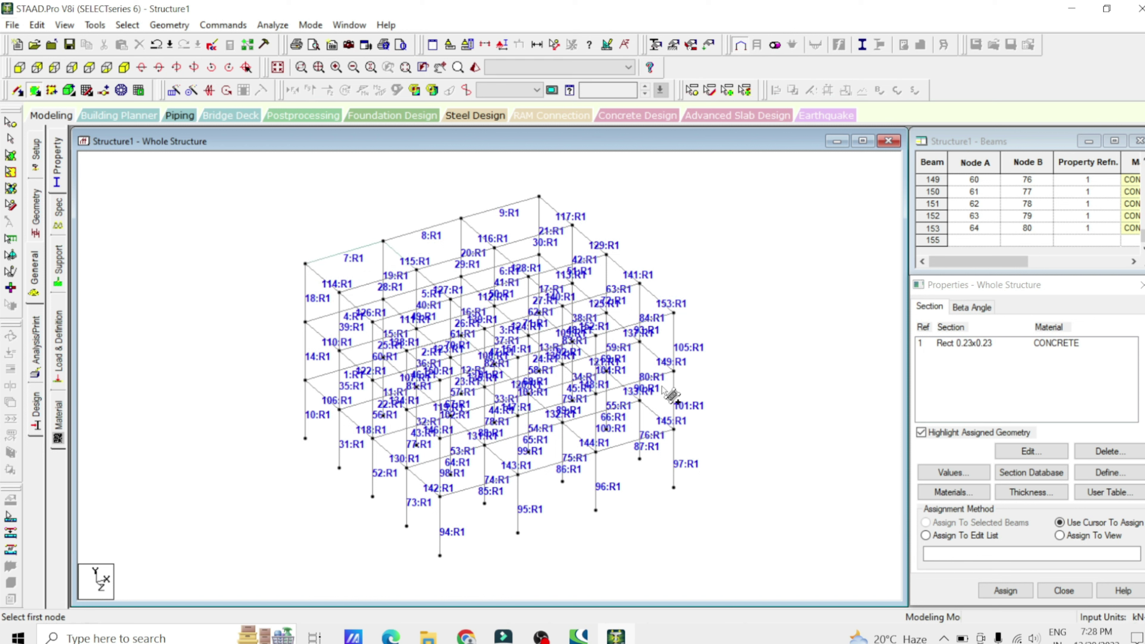
Step: Define a concrete plate element thickness property of 0.150 m at all four nodes
{"action": "left_click", "coordinate": [1028, 491]}
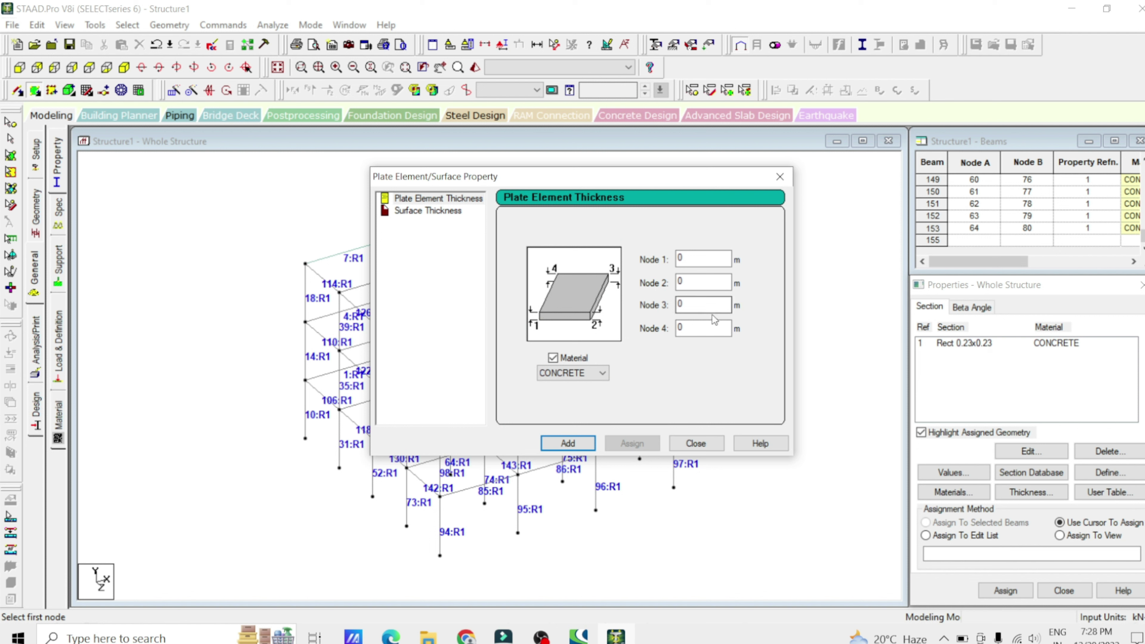
{"action": "double_click", "coordinate": [699, 262]}
{"action": "type", "text": ".150"}
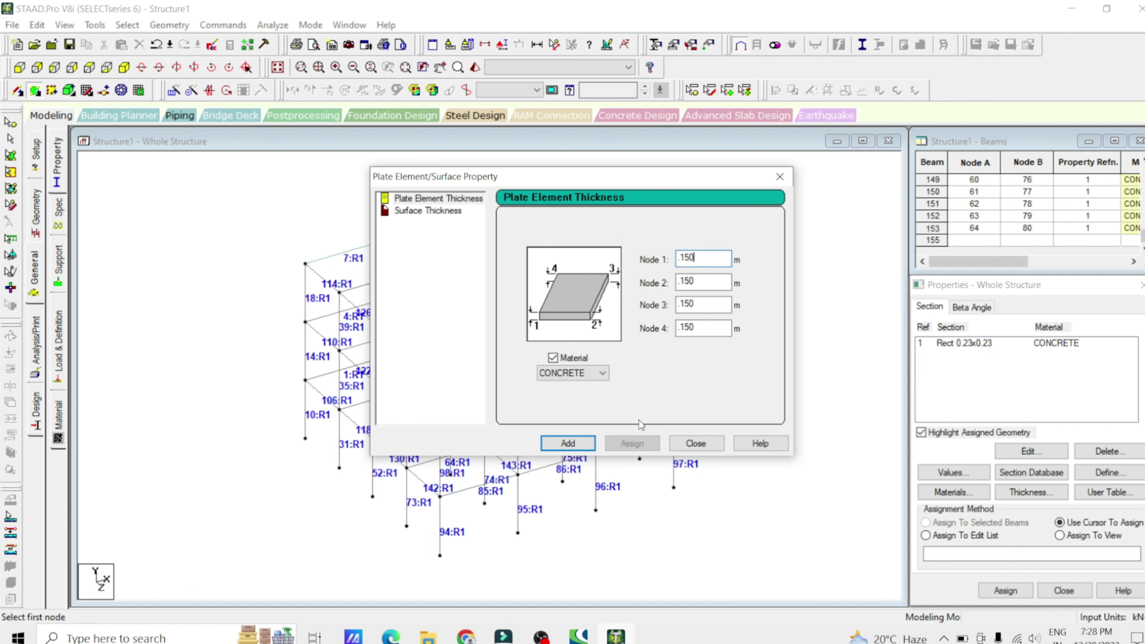
{"action": "left_click", "coordinate": [579, 442]}
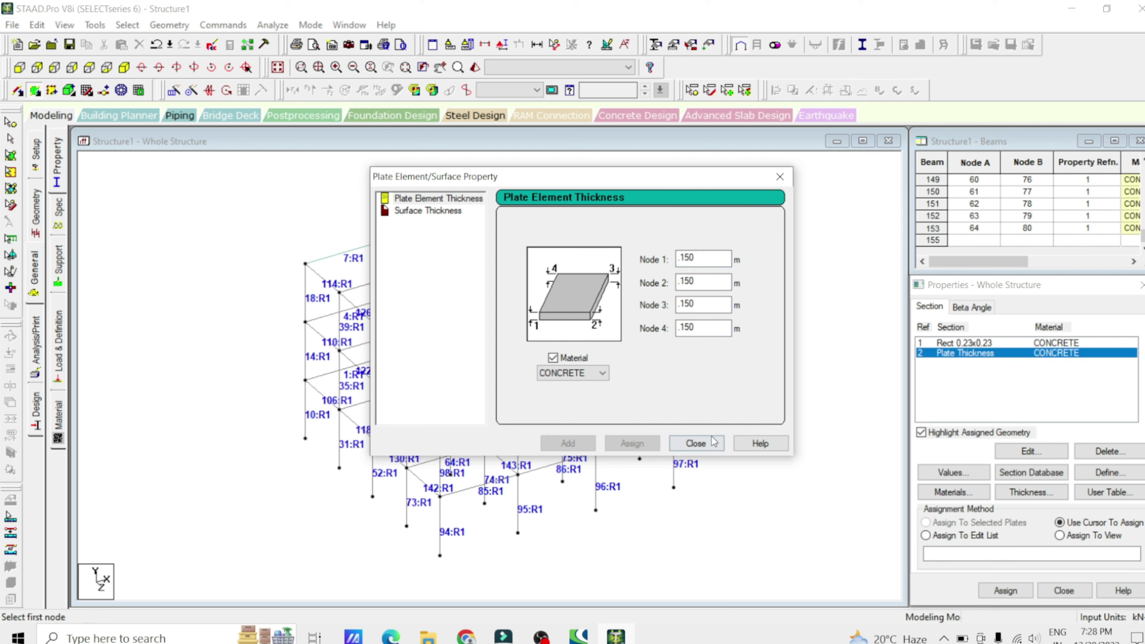
{"action": "left_click", "coordinate": [696, 444]}
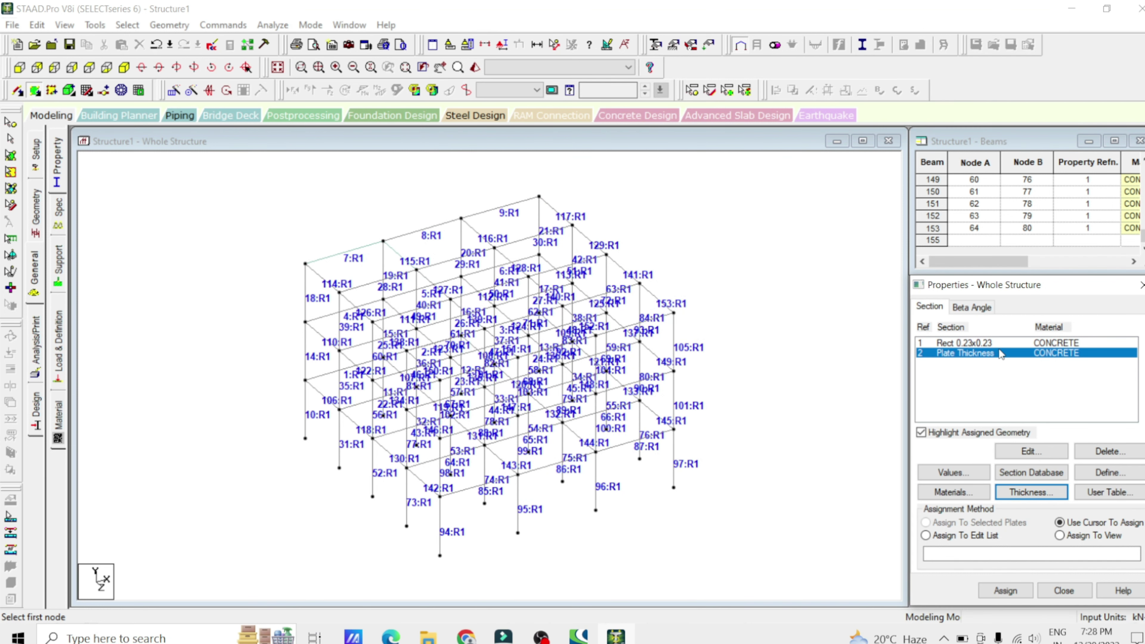
Step: Assign the plate thickness property using the Assign To View method
{"action": "left_click", "coordinate": [1060, 536]}
{"action": "left_click", "coordinate": [1026, 589]}
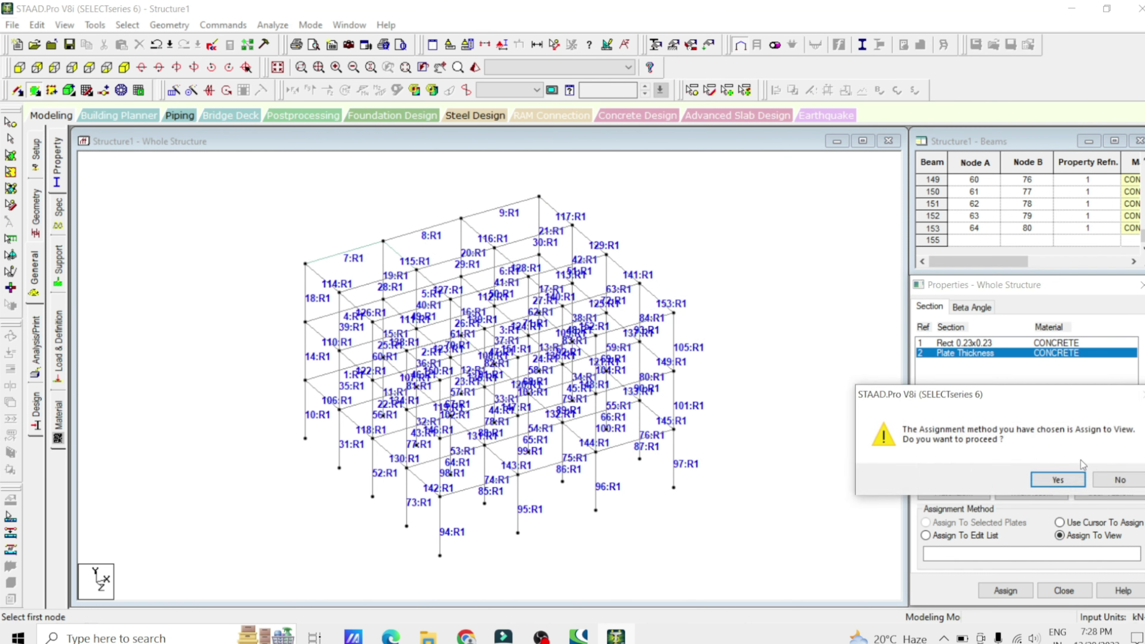
{"action": "left_click", "coordinate": [1059, 479]}
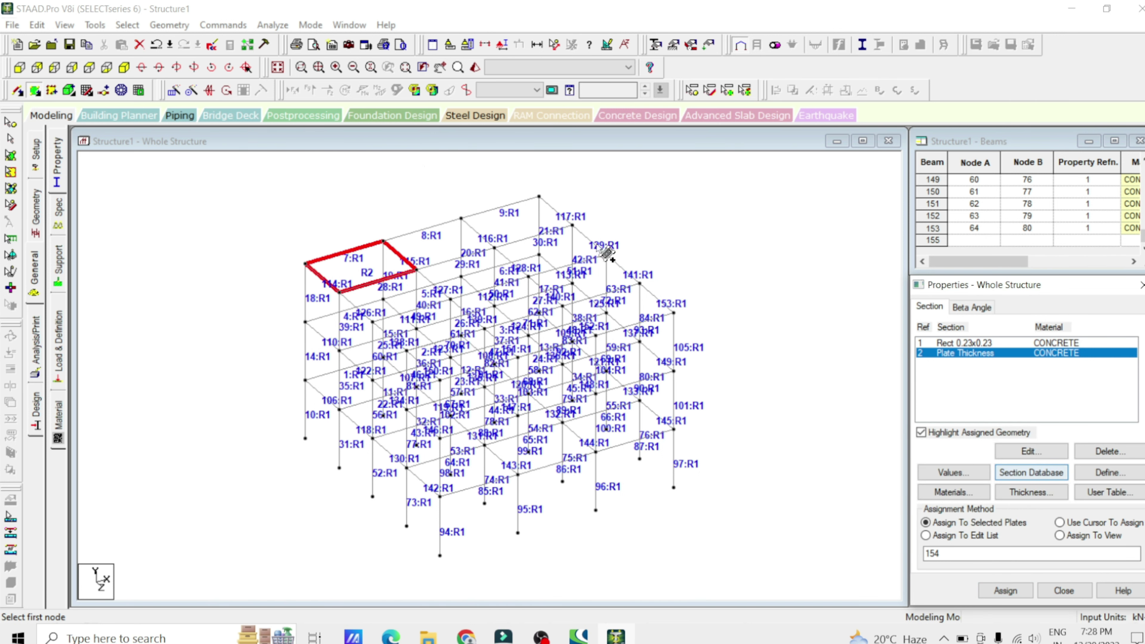
Step: Inspect the plate's thickness in the 3D rendered view, then close that view
{"action": "left_click", "coordinate": [474, 67]}
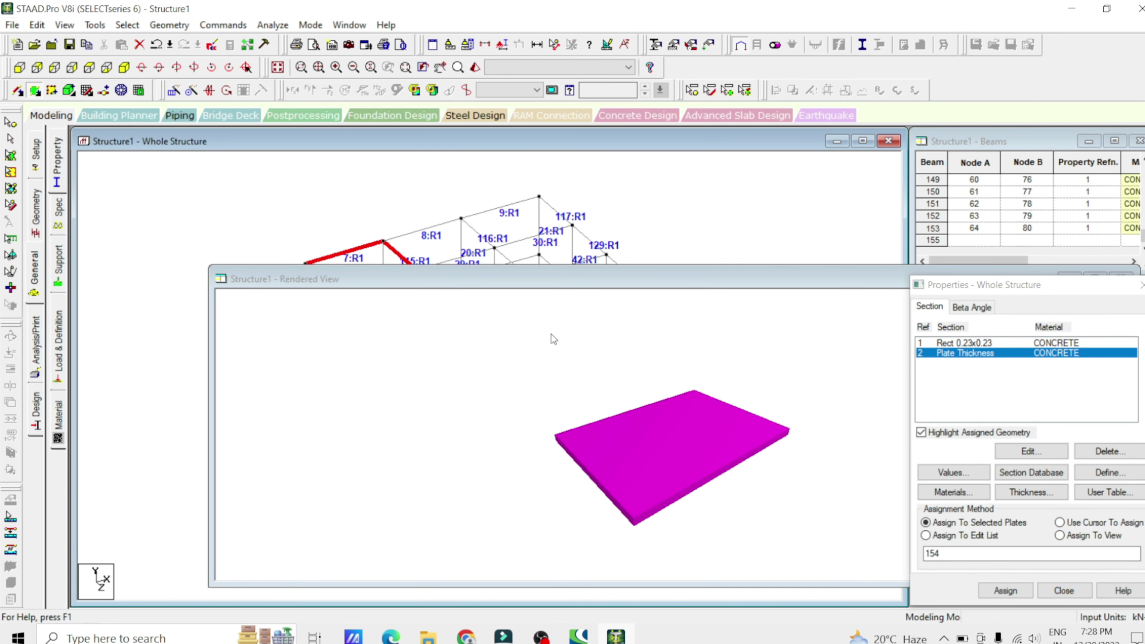
{"action": "left_click_drag", "start_coordinate": [635, 407], "coordinate": [641, 365]}
{"action": "key", "text": "ctrl+F4"}
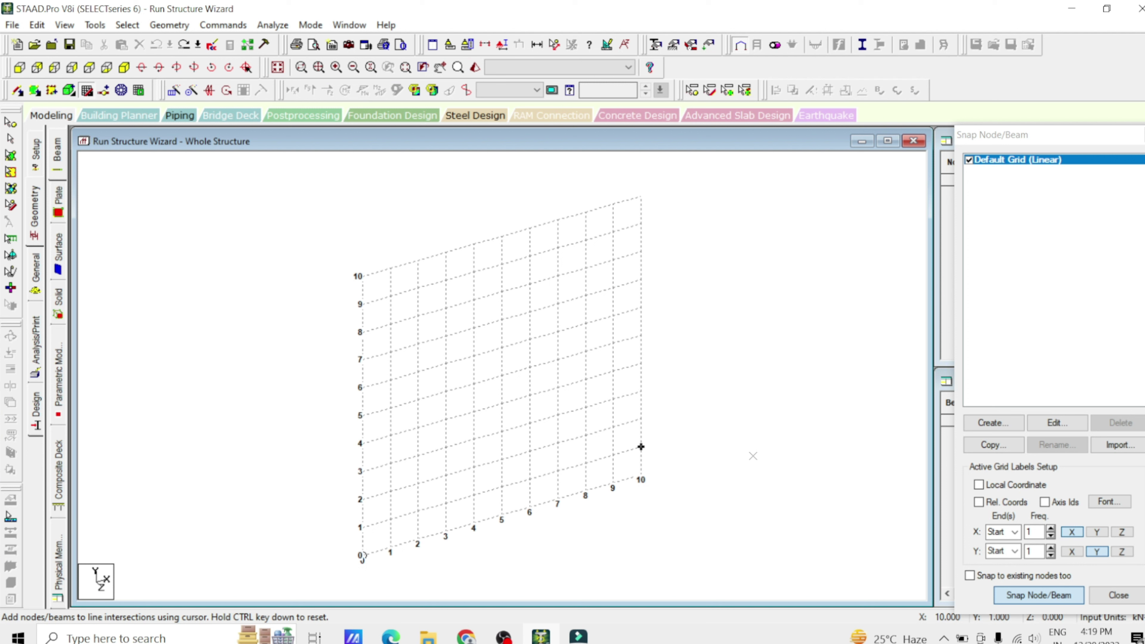
Step: Run the Structure Wizard and start a Bay Frame prototype from the Frame Models
{"action": "left_click", "coordinate": [167, 25]}
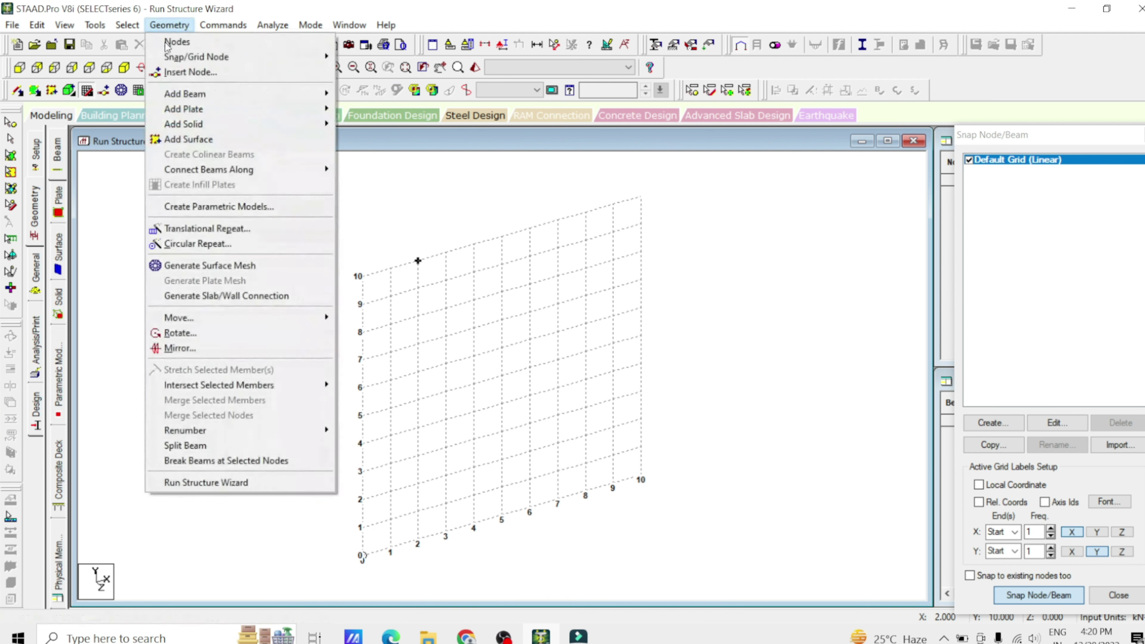
{"action": "left_click", "coordinate": [216, 483]}
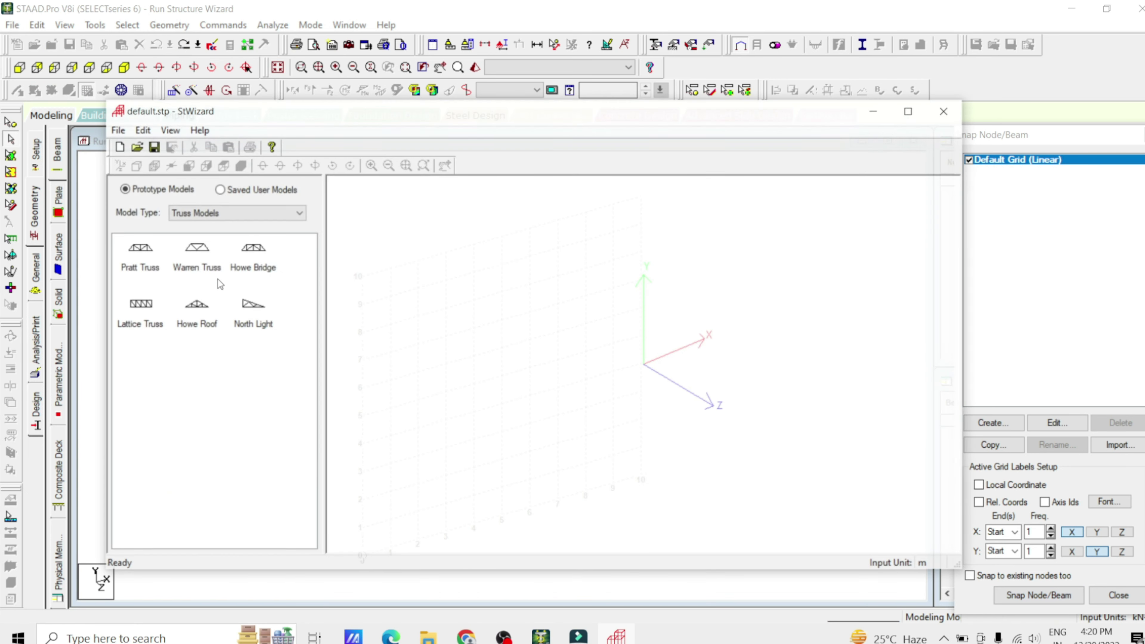
{"action": "left_click", "coordinate": [221, 213]}
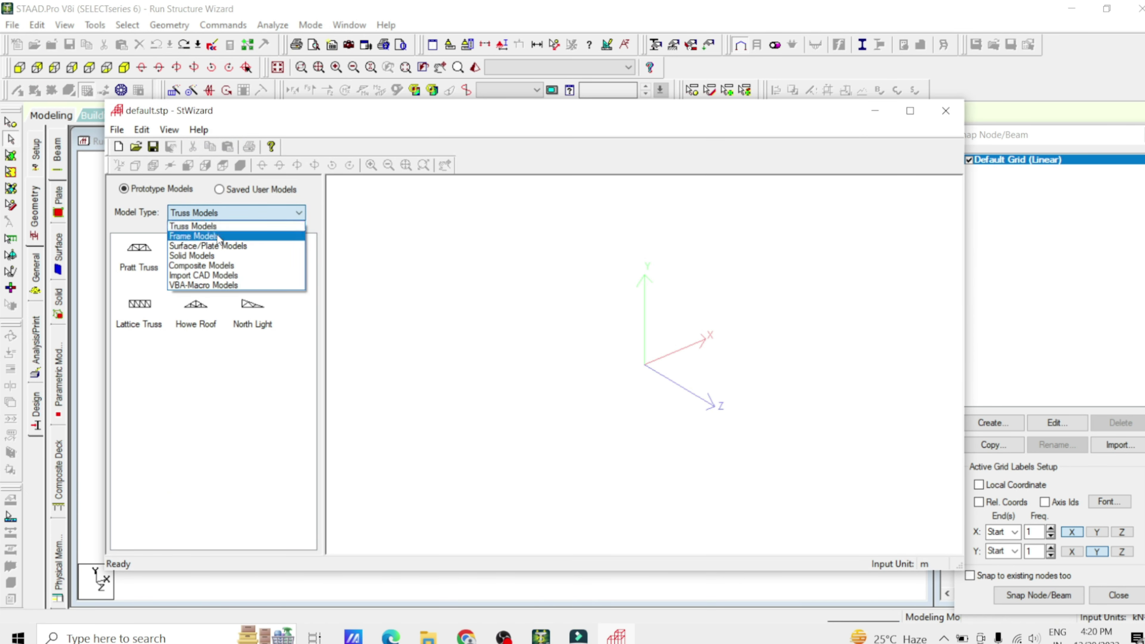
{"action": "left_click", "coordinate": [217, 237]}
{"action": "left_click_drag", "start_coordinate": [157, 261], "coordinate": [713, 399]}
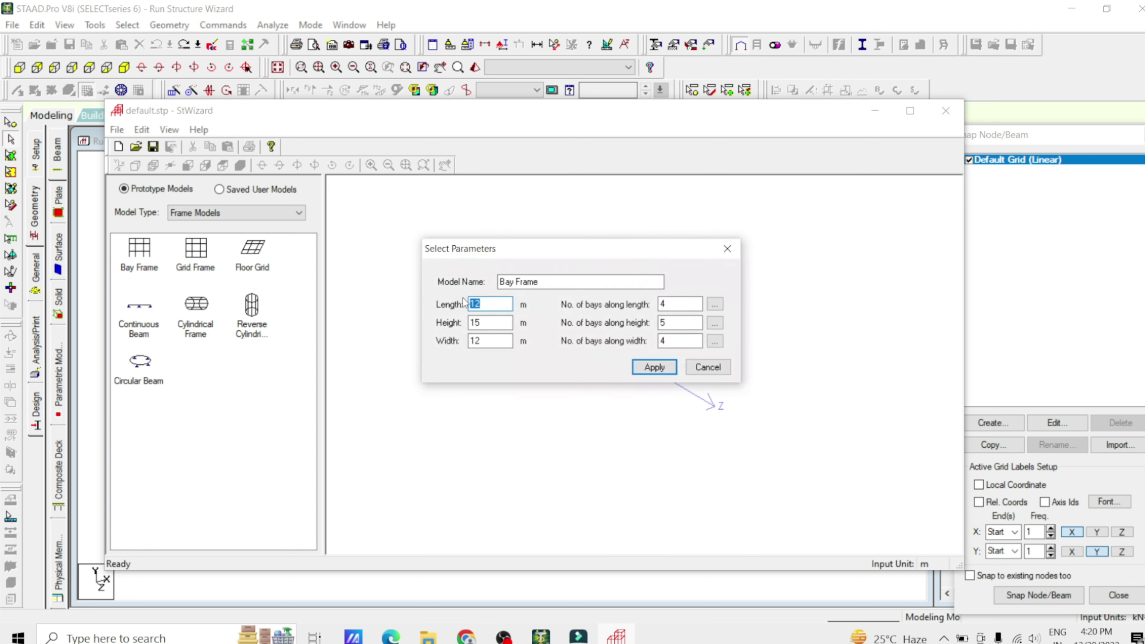
Step: Generate the bay frame with 3 bays along the length, 3 along the height, 4 along the width, and a height of 9 m
{"action": "double_click", "coordinate": [697, 303]}
{"action": "type", "text": "3"}
{"action": "double_click", "coordinate": [689, 324]}
{"action": "type", "text": "3"}
{"action": "double_click", "coordinate": [690, 341]}
{"action": "type", "text": "4"}
{"action": "double_click", "coordinate": [481, 323]}
{"action": "type", "text": "9"}
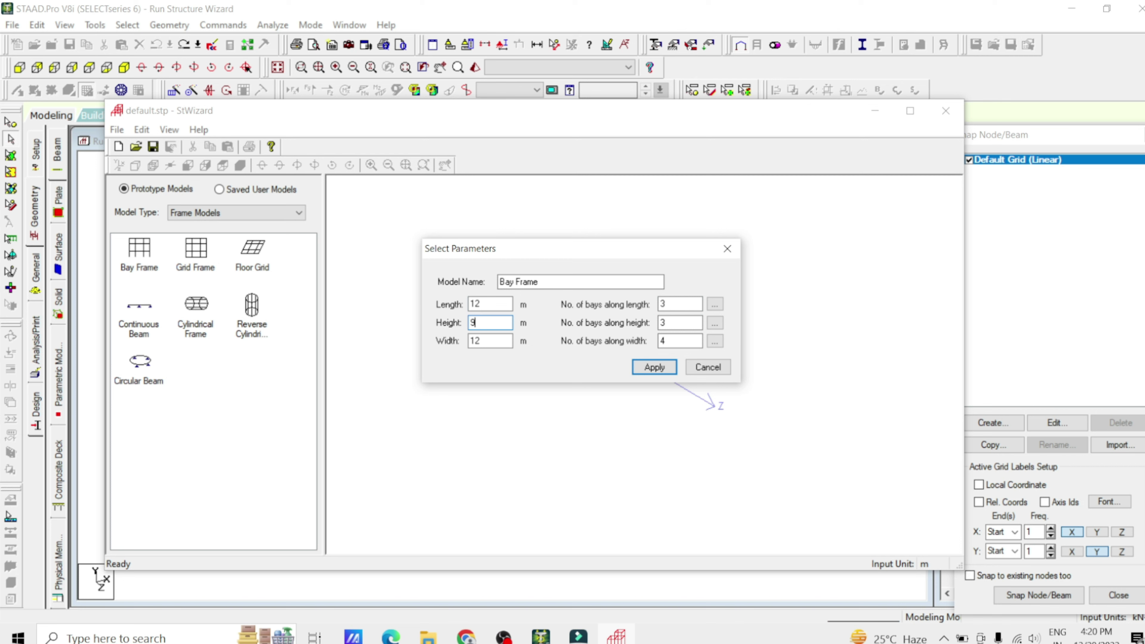
{"action": "left_click", "coordinate": [654, 368]}
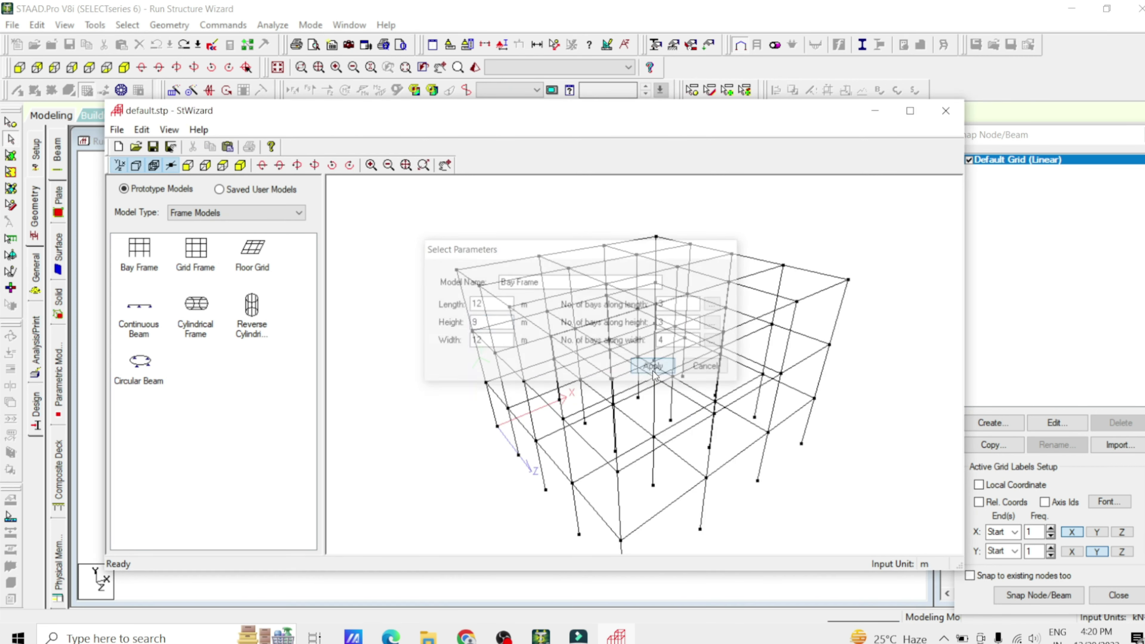
Step: Transfer the wizard frame into the STAAD model at X, Y, Z offset 0 and turn off the snap grid
{"action": "left_click", "coordinate": [945, 111]}
{"action": "left_click", "coordinate": [598, 350]}
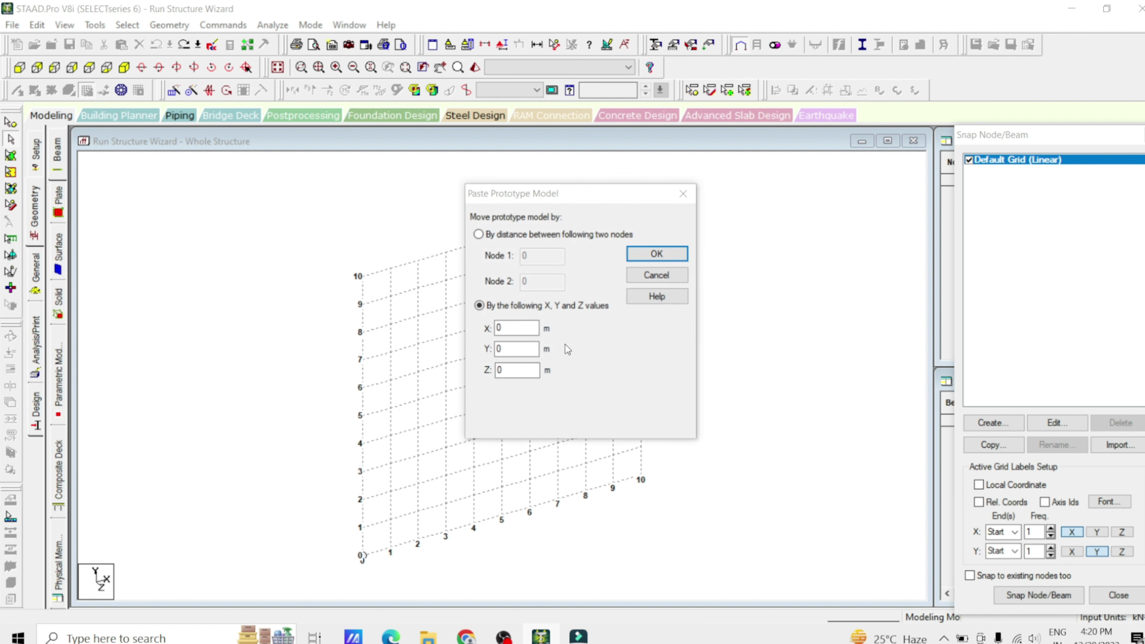
{"action": "left_click", "coordinate": [657, 255]}
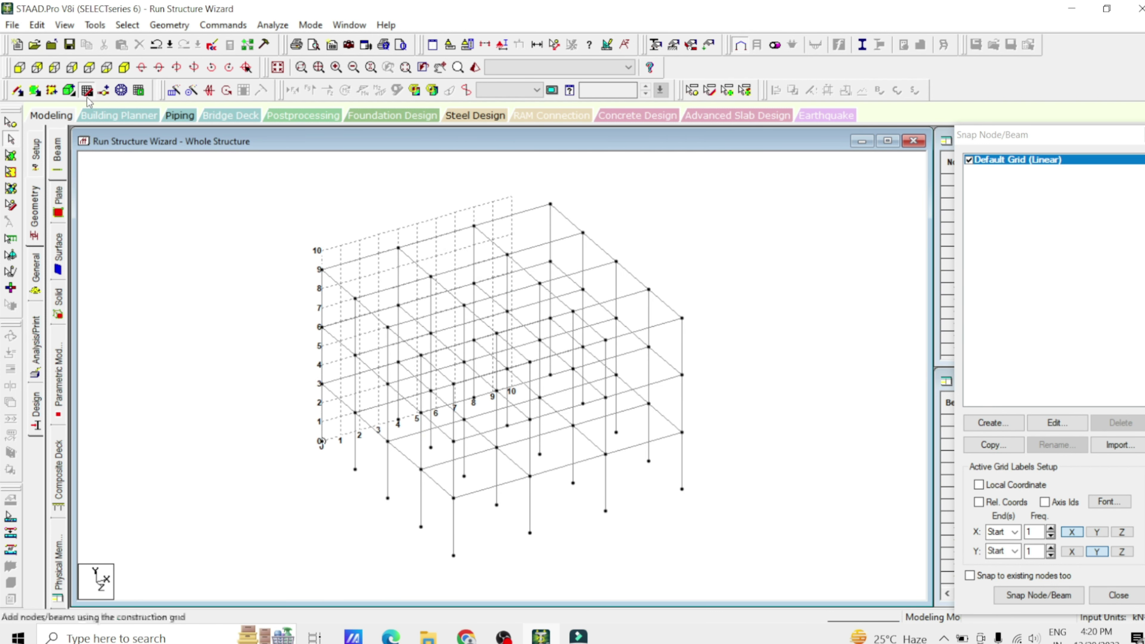
{"action": "left_click", "coordinate": [86, 95]}
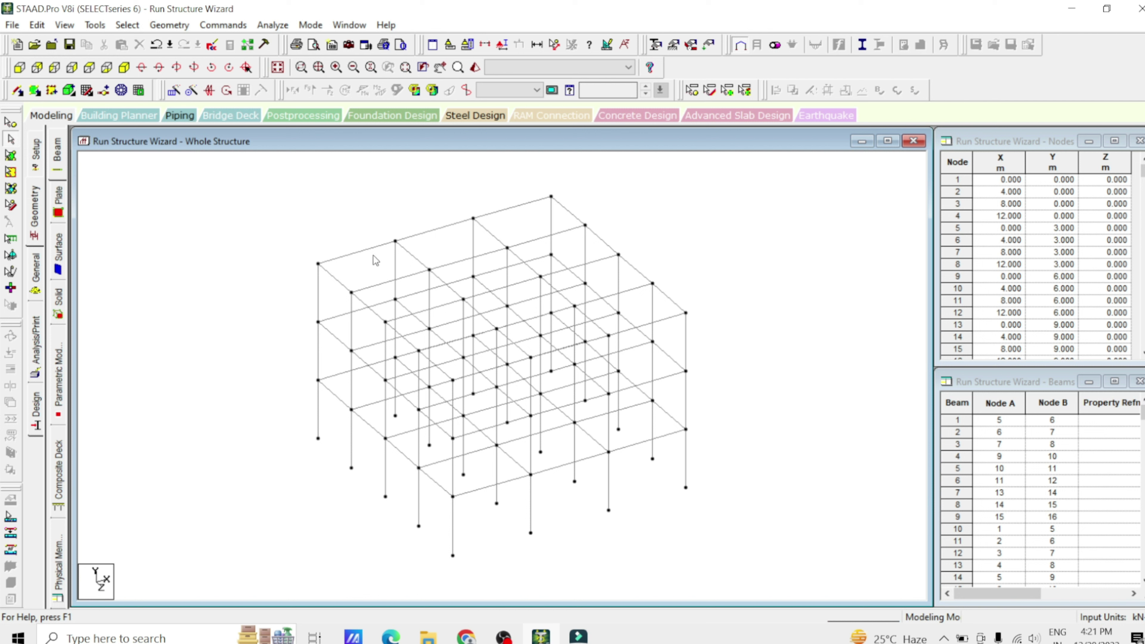
Step: Examine the three separate beams along the rear roof edge by selecting each one and checking the beam numbers
{"action": "left_click", "coordinate": [363, 253]}
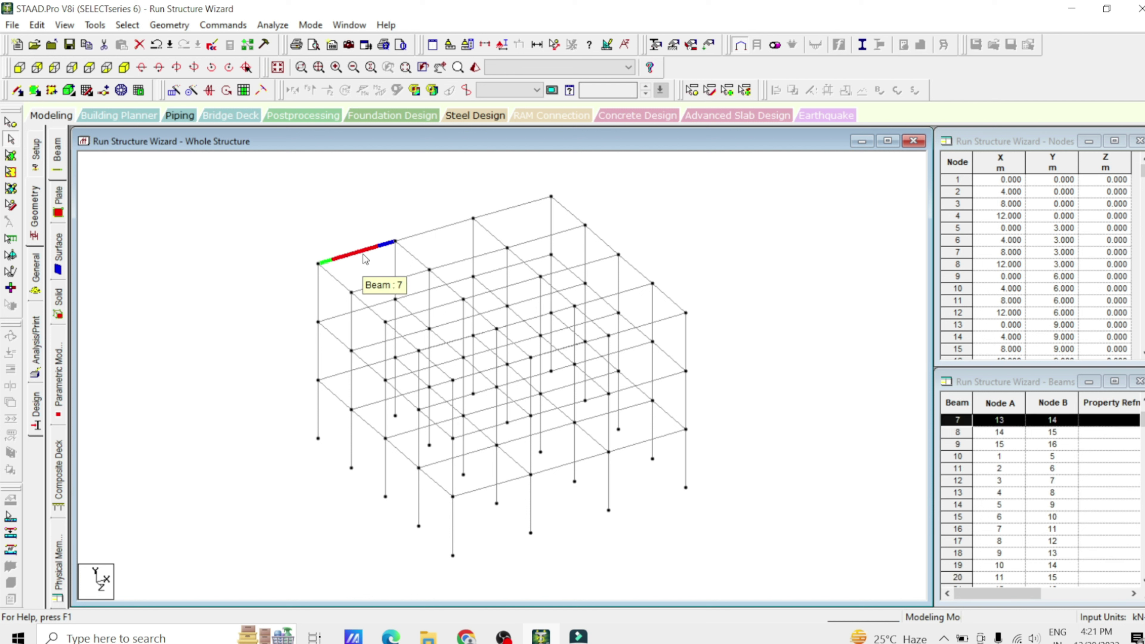
{"action": "left_click", "coordinate": [428, 235]}
{"action": "left_click", "coordinate": [504, 209]}
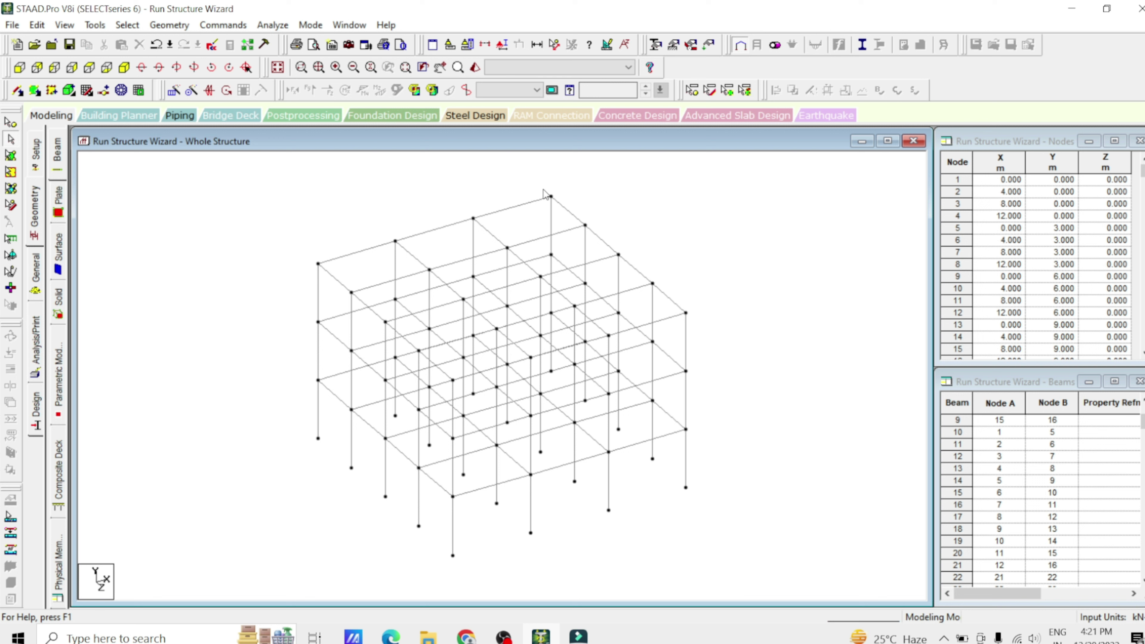
{"action": "key", "text": "shift+b"}
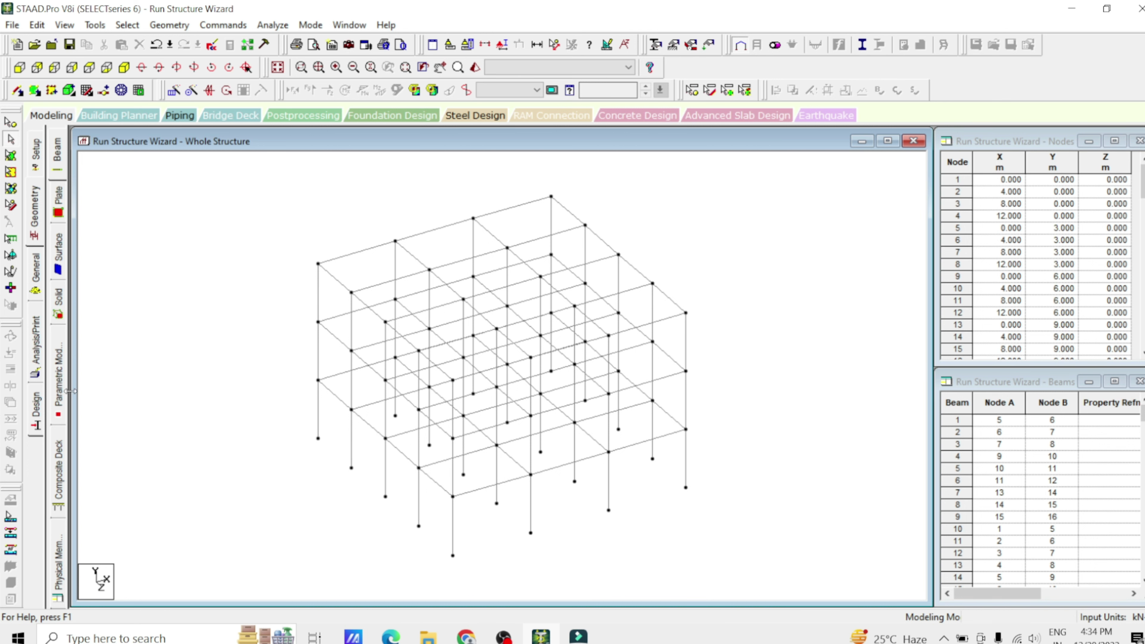
Step: Form a physical member from the three collinear beams 7, 8 and 9 along the rear roof edge
{"action": "left_click", "coordinate": [59, 560]}
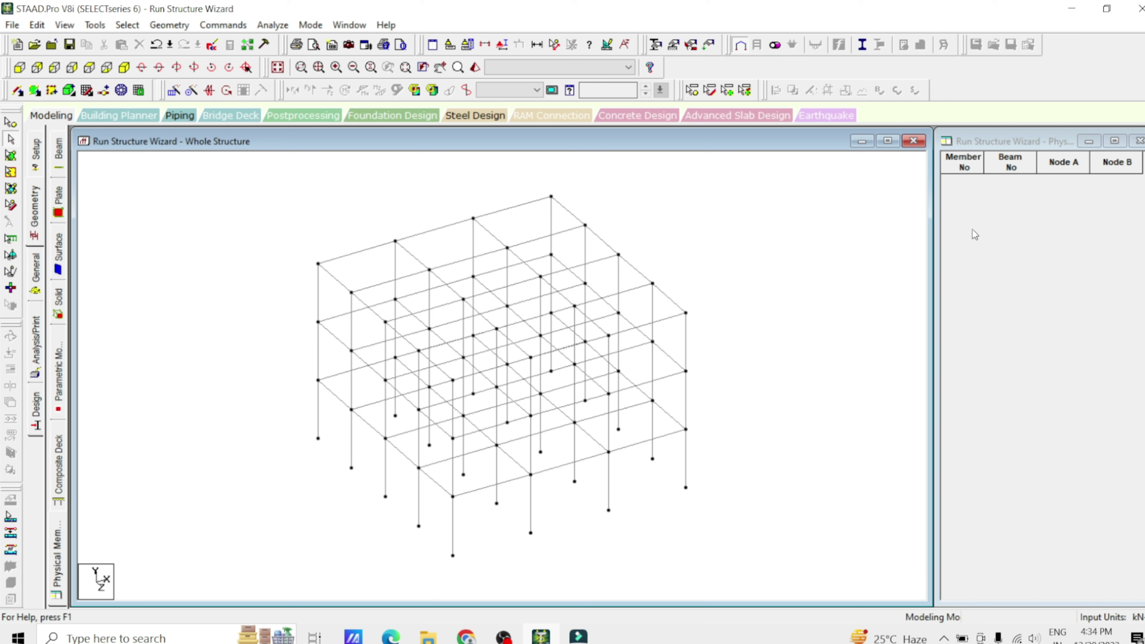
{"action": "left_click", "coordinate": [1003, 227]}
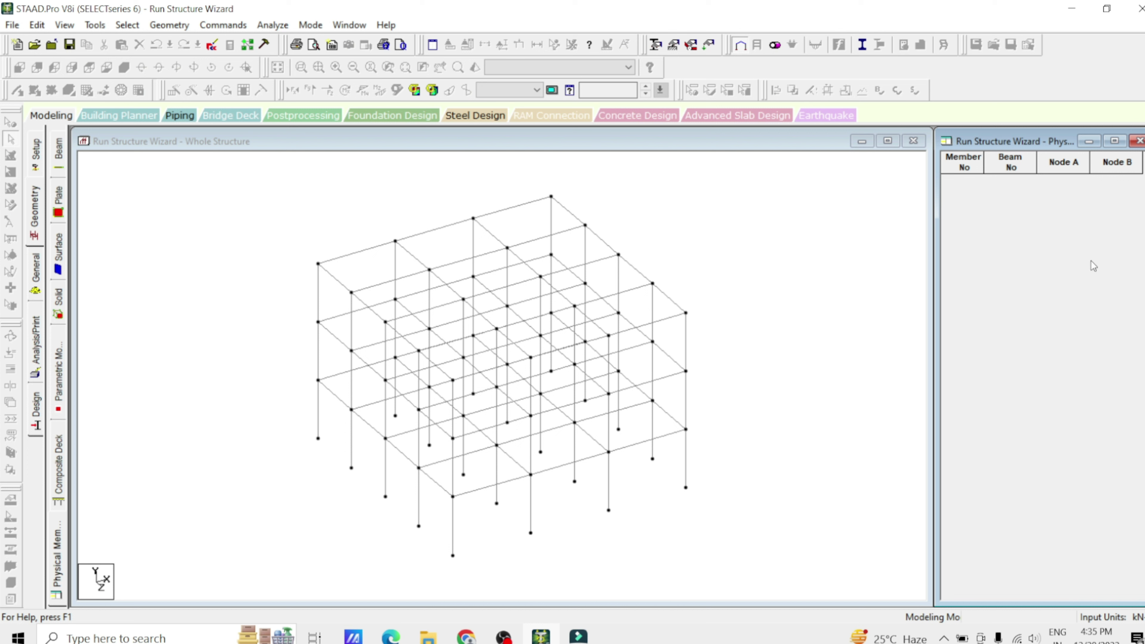
{"action": "left_click", "coordinate": [360, 253]}
{"action": "left_click", "coordinate": [433, 230], "text": "ctrl"}
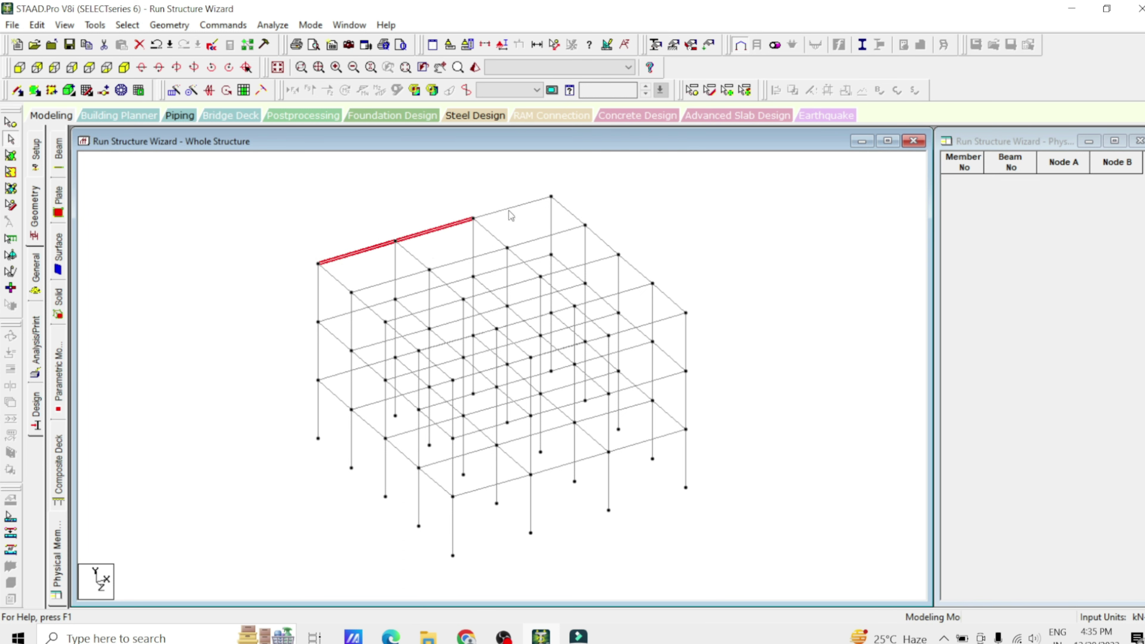
{"action": "left_click", "coordinate": [511, 215], "text": "ctrl"}
{"action": "right_click", "coordinate": [485, 212]}
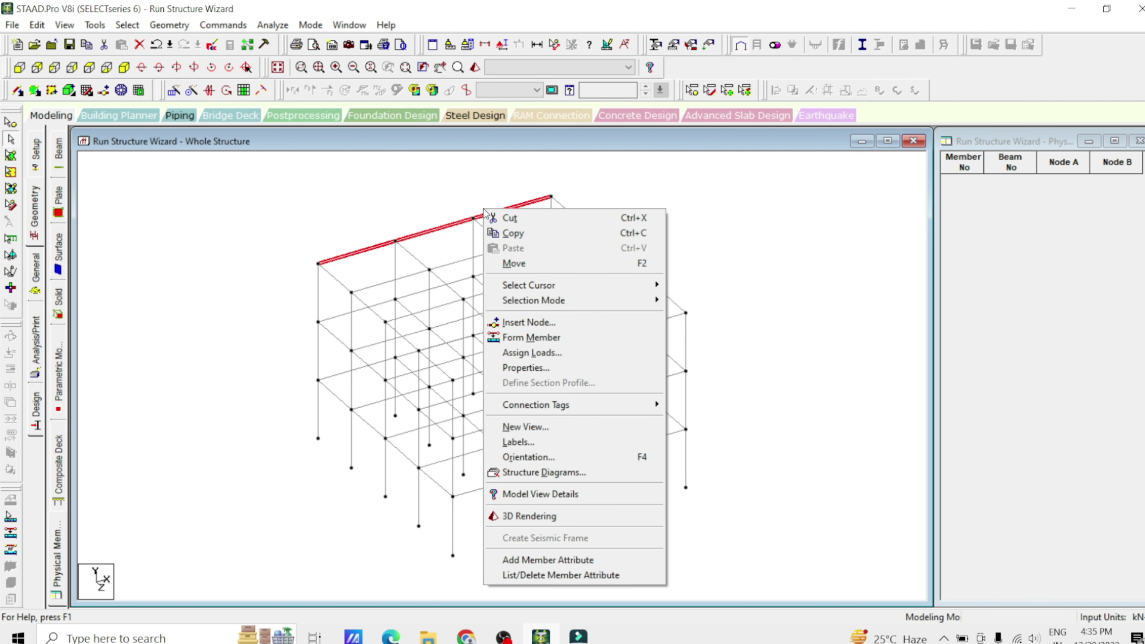
{"action": "left_click", "coordinate": [532, 338]}
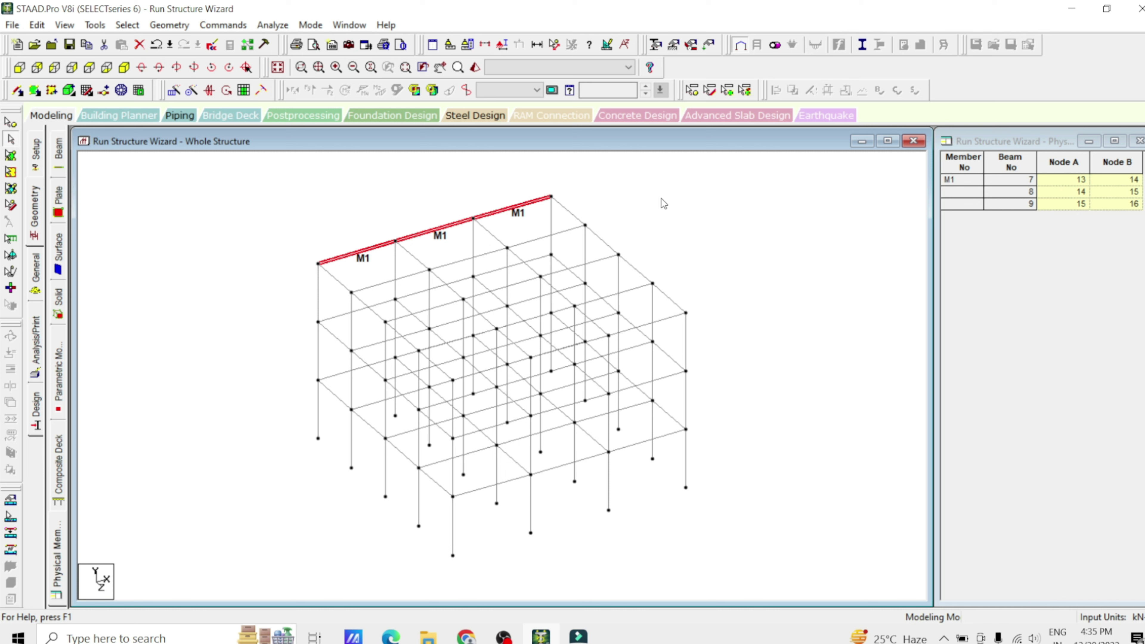
Step: Show the beam numbers to compare them with the physical member table, clear the selection and hide the numbers again
{"action": "key", "text": "shift+b"}
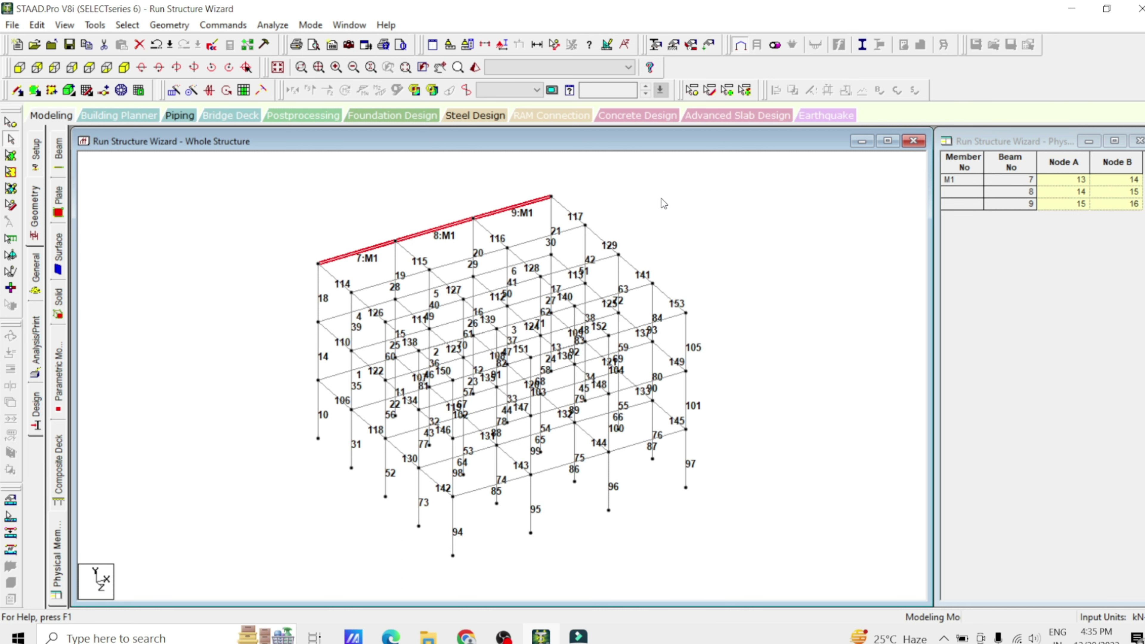
{"action": "left_click", "coordinate": [401, 214]}
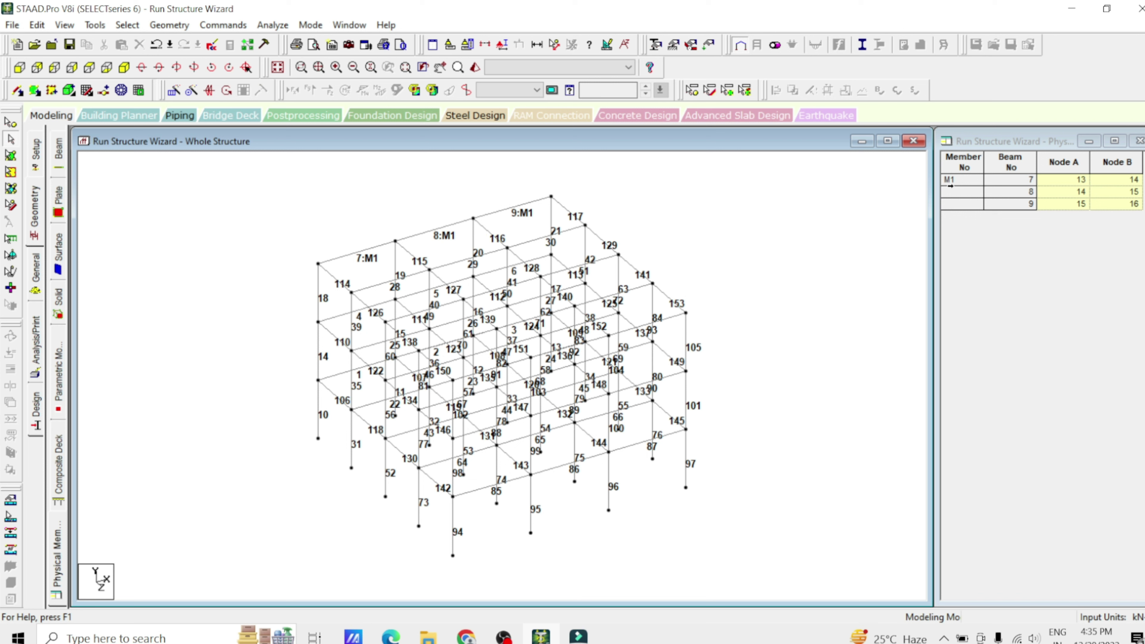
{"action": "left_click", "coordinate": [862, 216]}
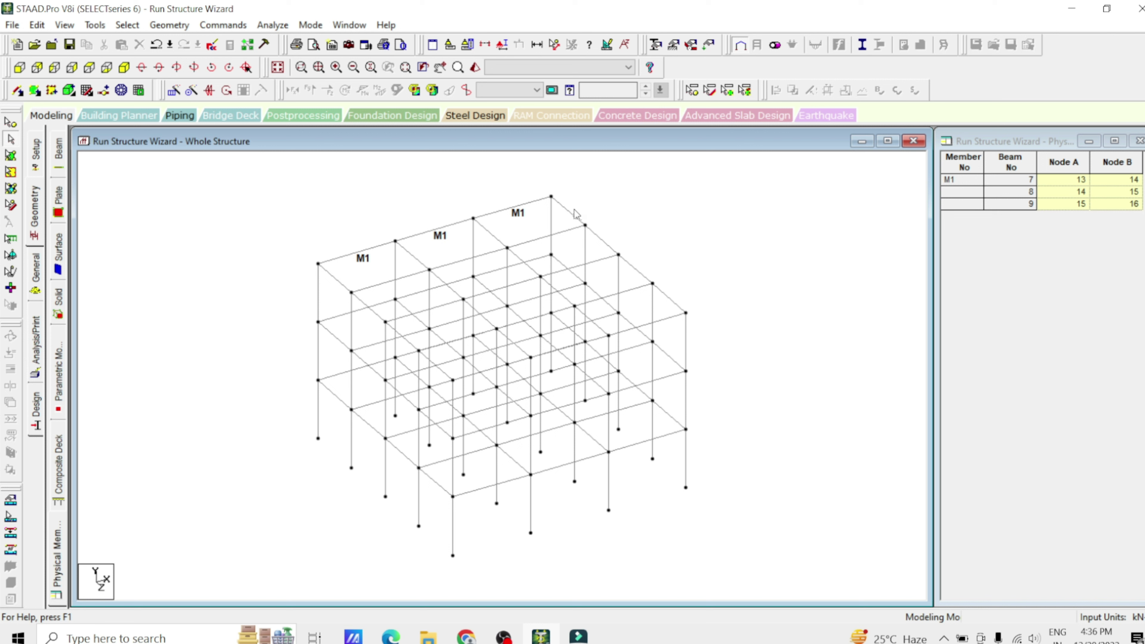
Step: Form a second physical member from the four collinear beams 117, 129, 141 and 153 along the adjacent roof edge
{"action": "left_click_drag", "start_coordinate": [575, 214], "coordinate": [678, 308]}
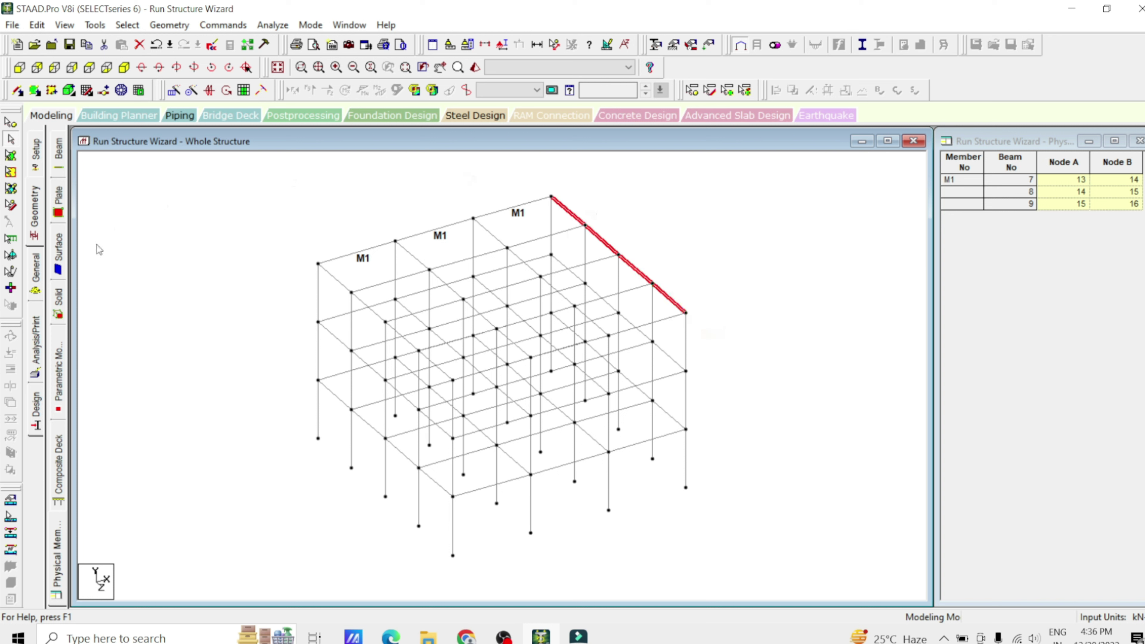
{"action": "left_click", "coordinate": [10, 533]}
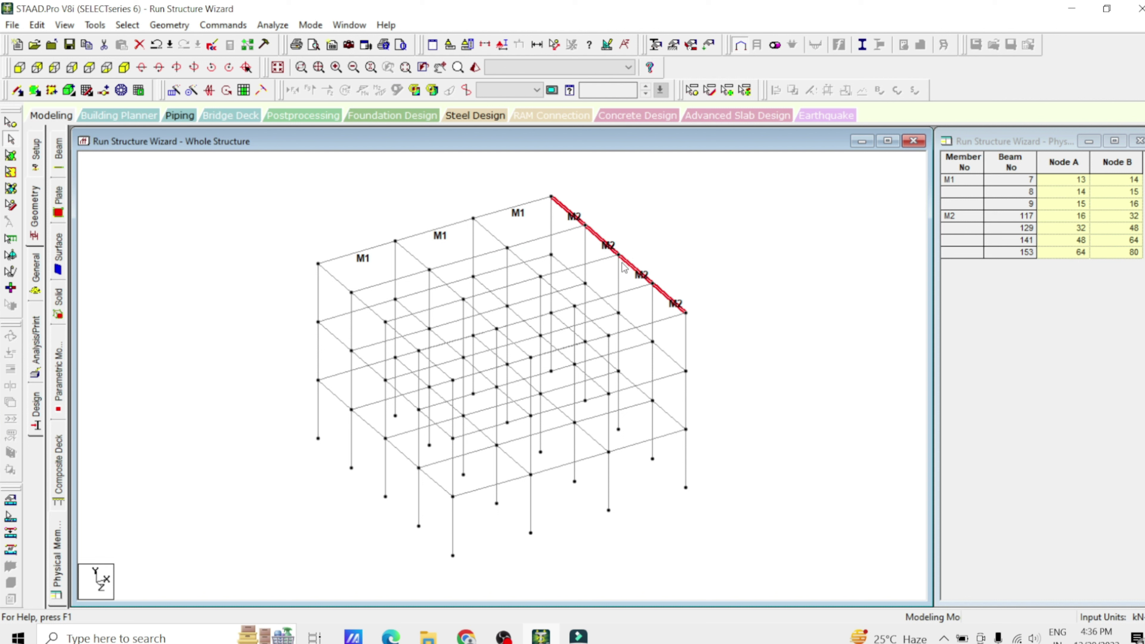
{"action": "left_click", "coordinate": [747, 237]}
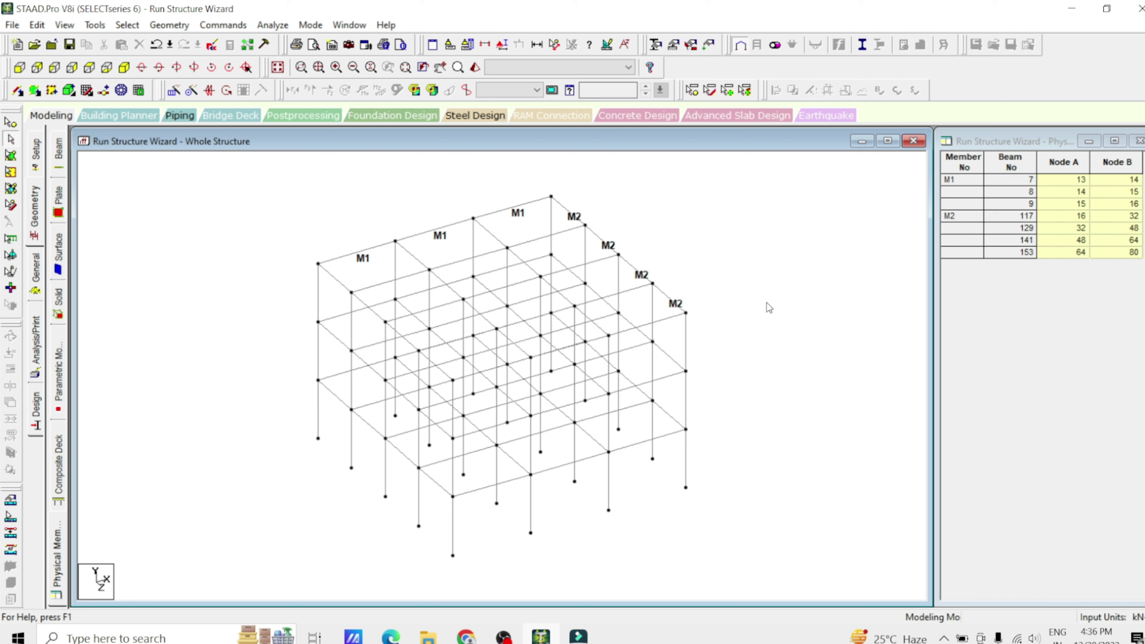
Step: Compare selecting the single beam 129 with selecting whole physical members M1 and M2, individually and together, using the members cursor
{"action": "left_click", "coordinate": [605, 244]}
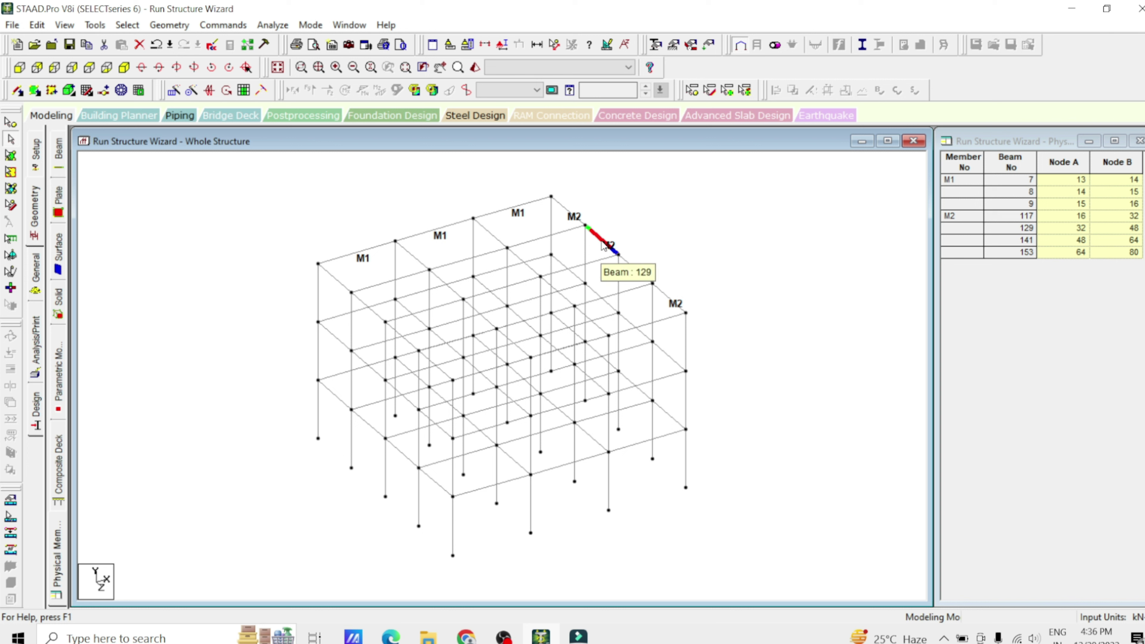
{"action": "left_click", "coordinate": [616, 238]}
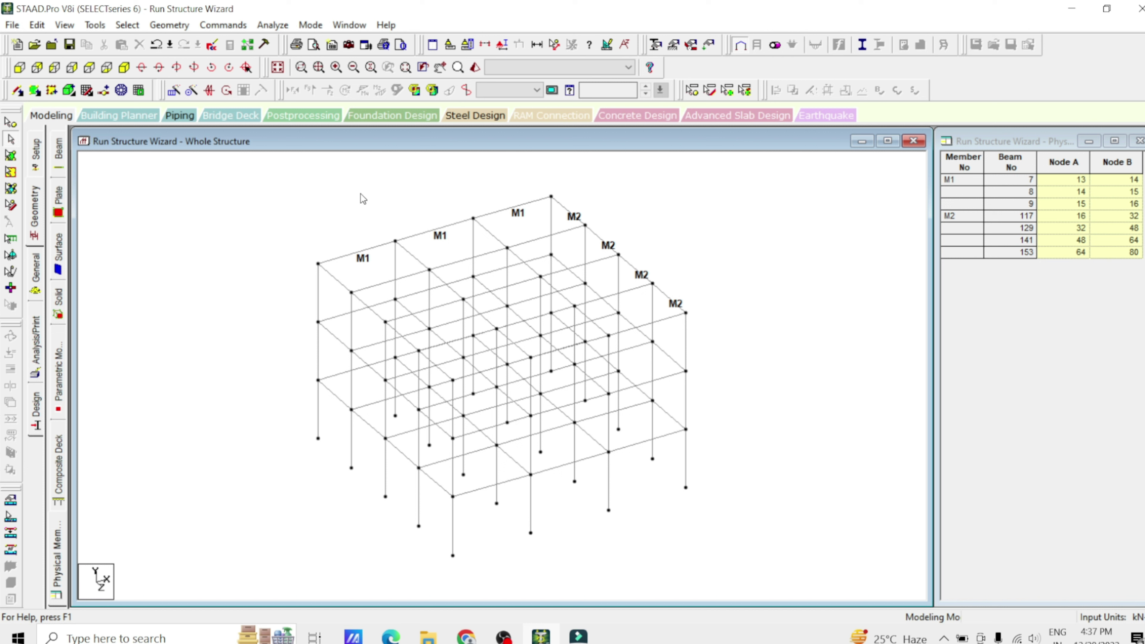
{"action": "left_click", "coordinate": [10, 516]}
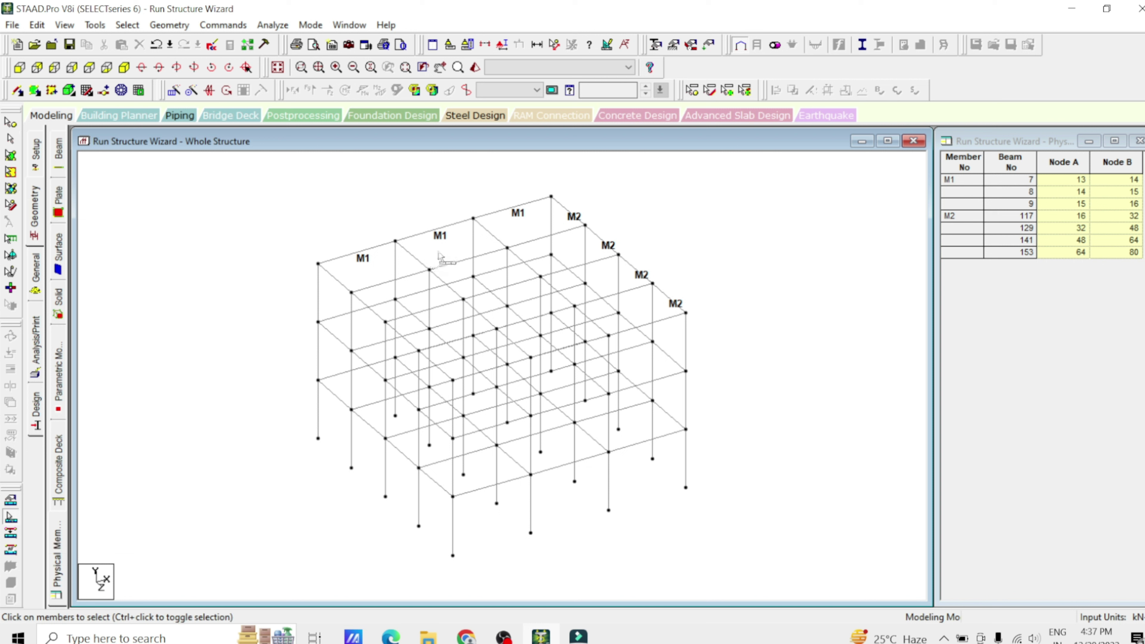
{"action": "left_click", "coordinate": [434, 235]}
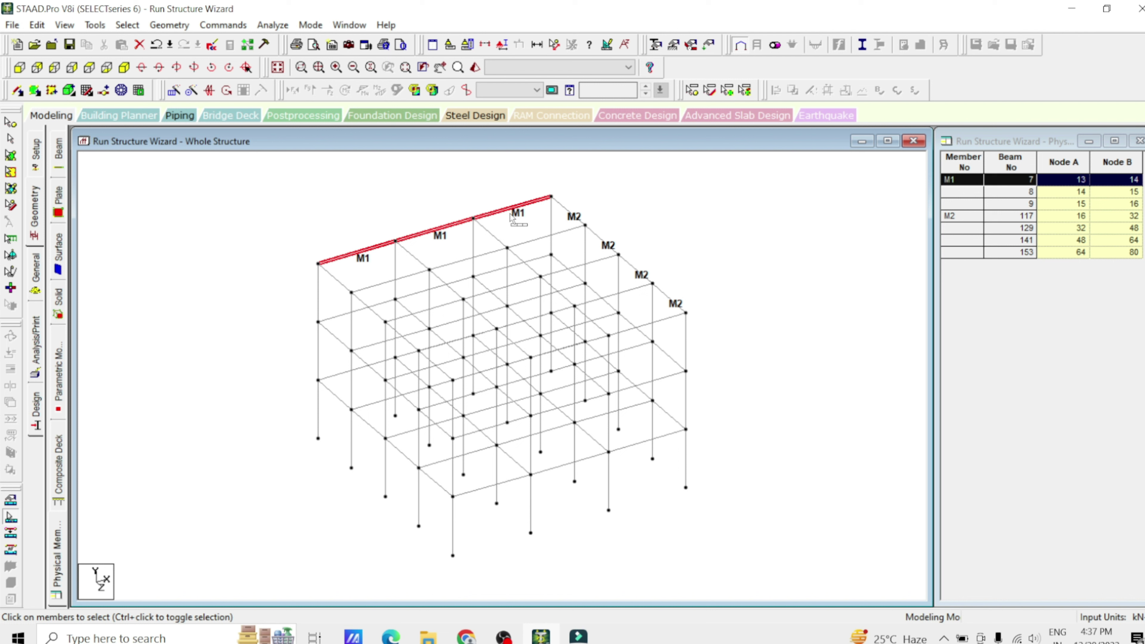
{"action": "left_click", "coordinate": [619, 253]}
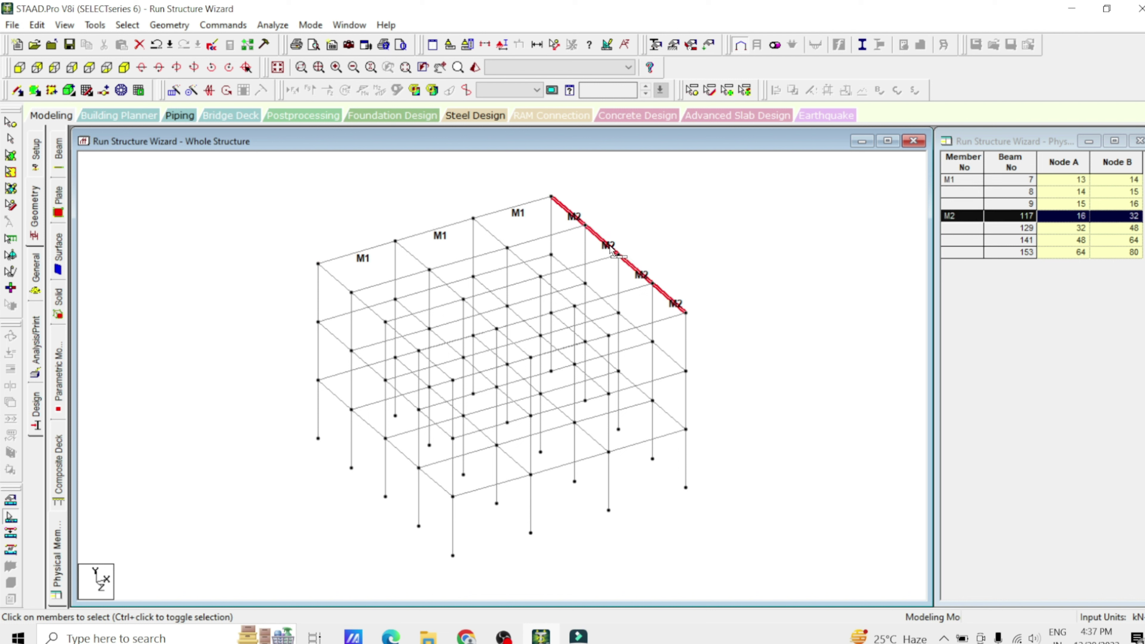
{"action": "left_click", "coordinate": [564, 283]}
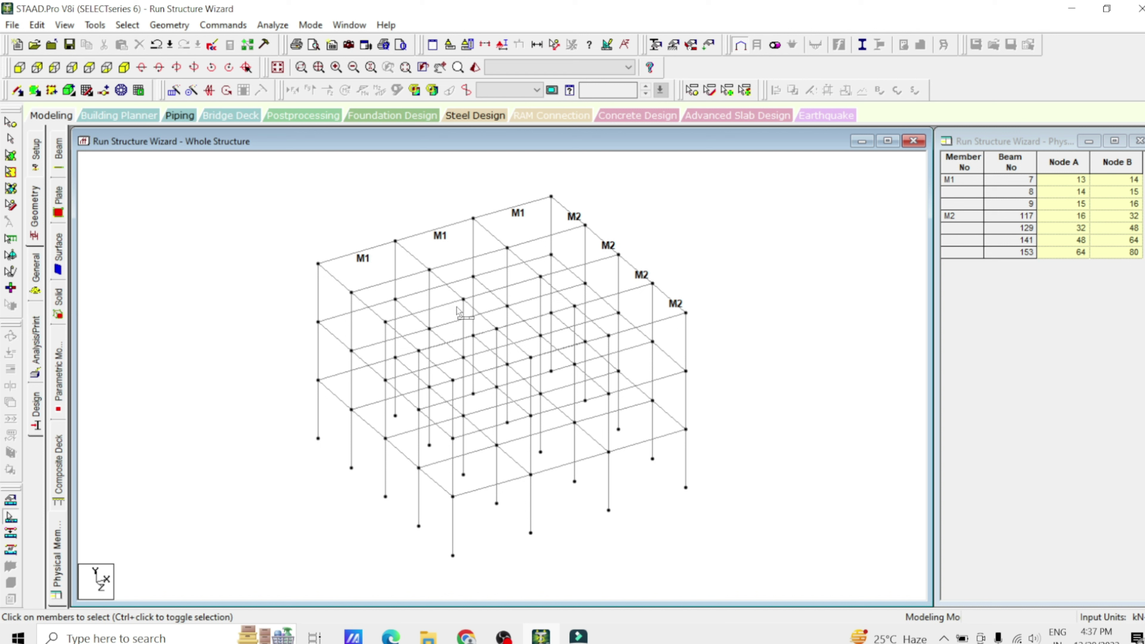
{"action": "left_click_drag", "start_coordinate": [783, 156], "coordinate": [247, 543]}
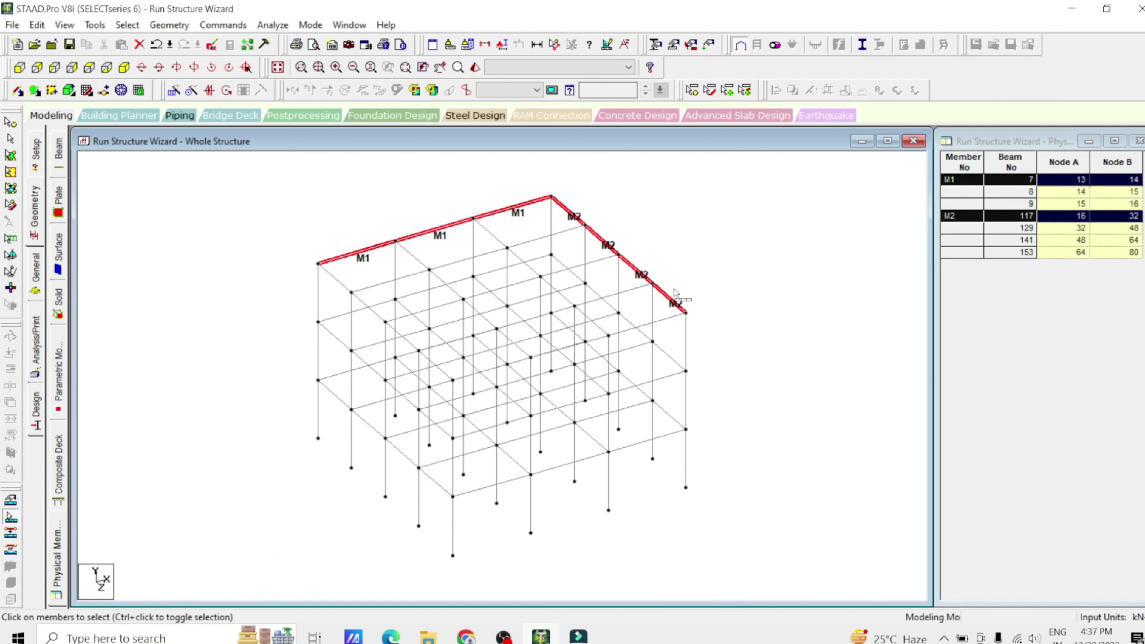
{"action": "left_click", "coordinate": [704, 269]}
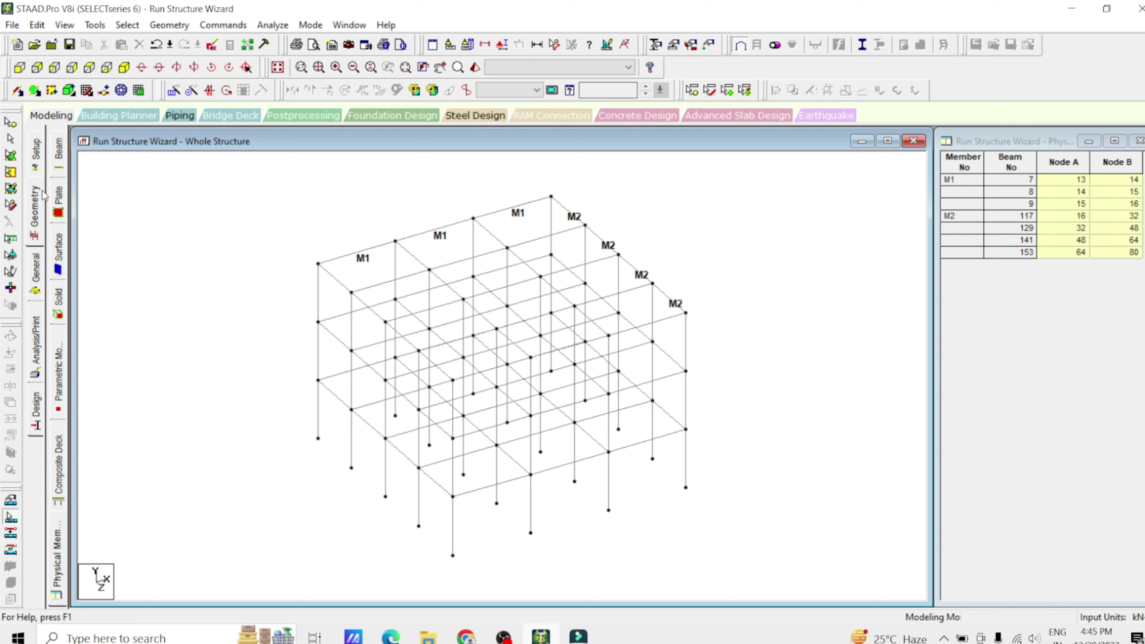
Step: Try to form a physical member from corner column beam 10 and the first-floor beam 106 that meets its upper end
{"action": "left_click", "coordinate": [11, 141]}
{"action": "left_click", "coordinate": [320, 414]}
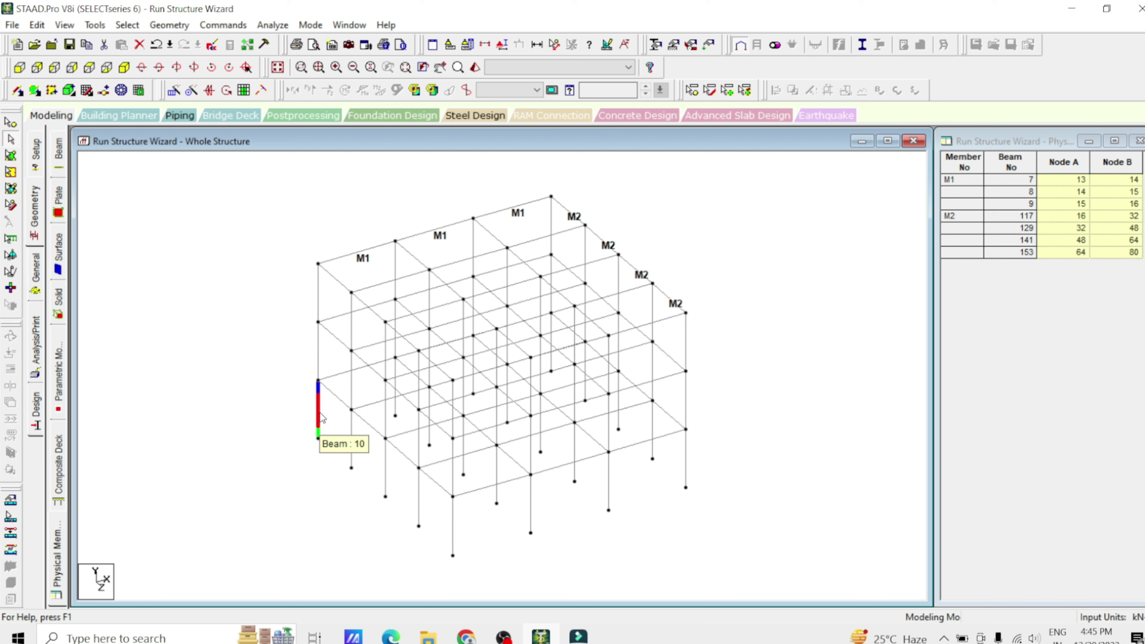
{"action": "left_click", "coordinate": [334, 394], "text": "ctrl"}
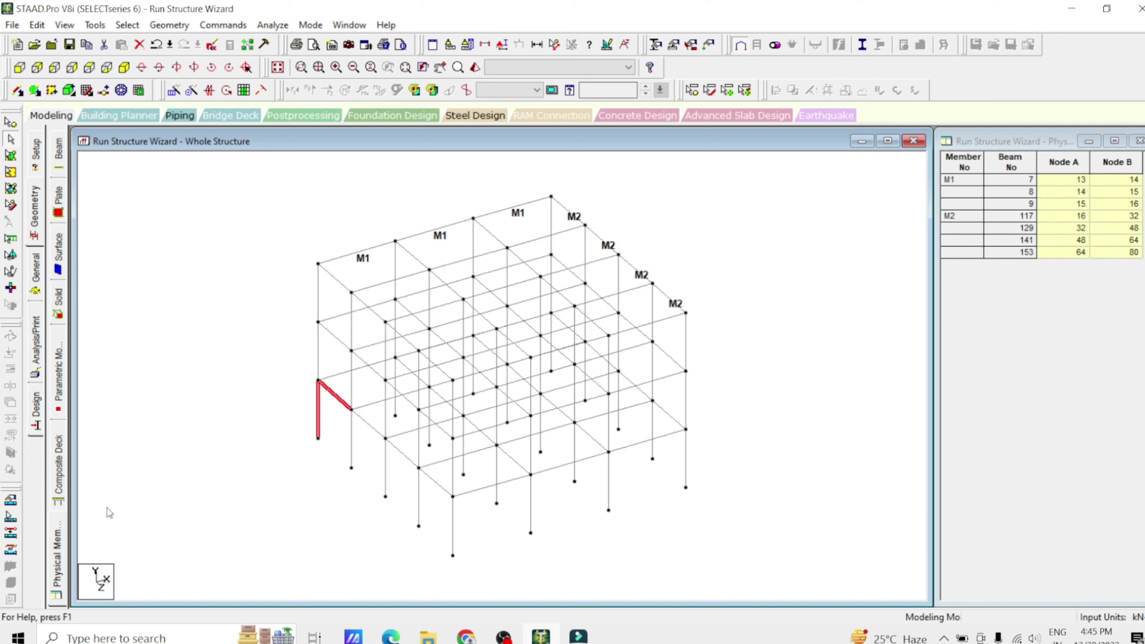
{"action": "left_click", "coordinate": [11, 534]}
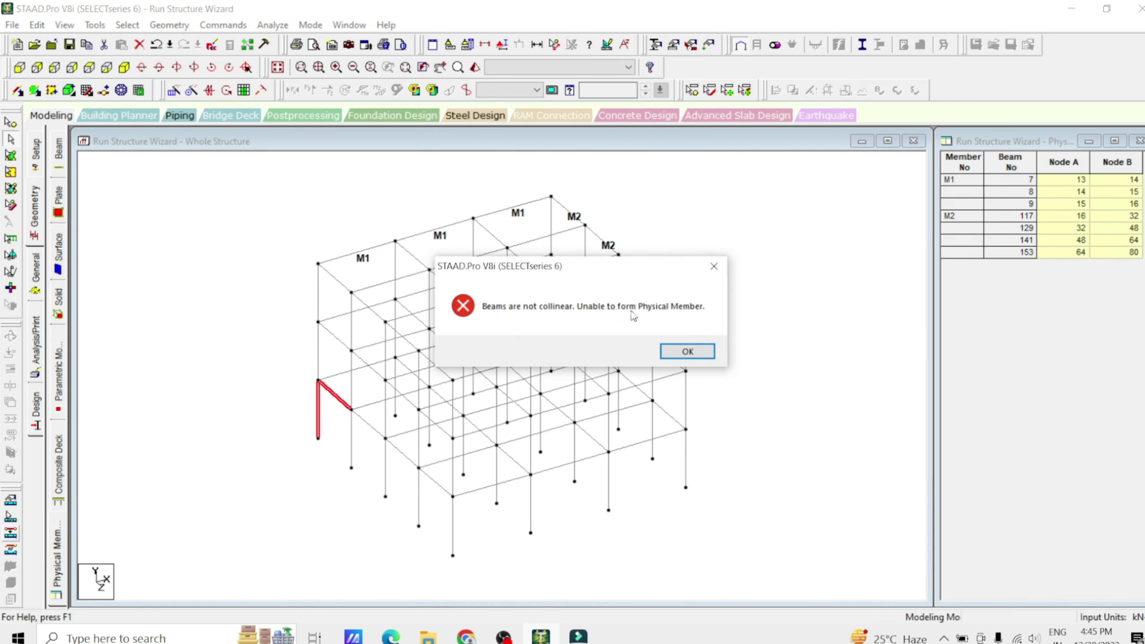
{"action": "left_click", "coordinate": [687, 352]}
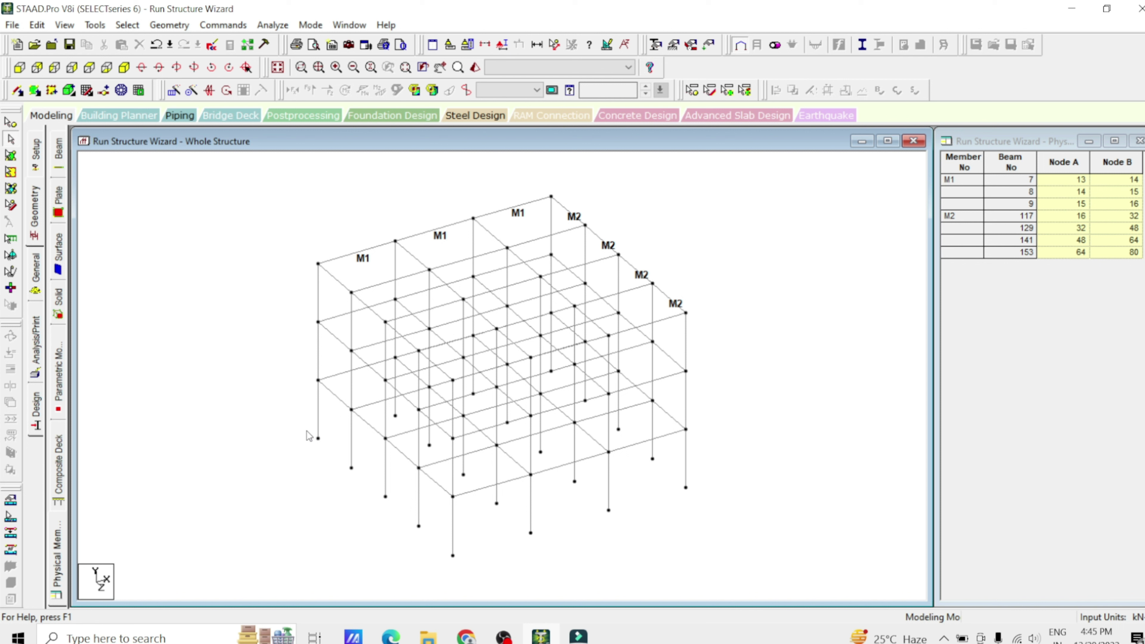
Step: Select the two lower beams of the corner column, 10 and 14, together and clear the selection
{"action": "left_click", "coordinate": [319, 401]}
{"action": "left_click", "coordinate": [319, 359]}
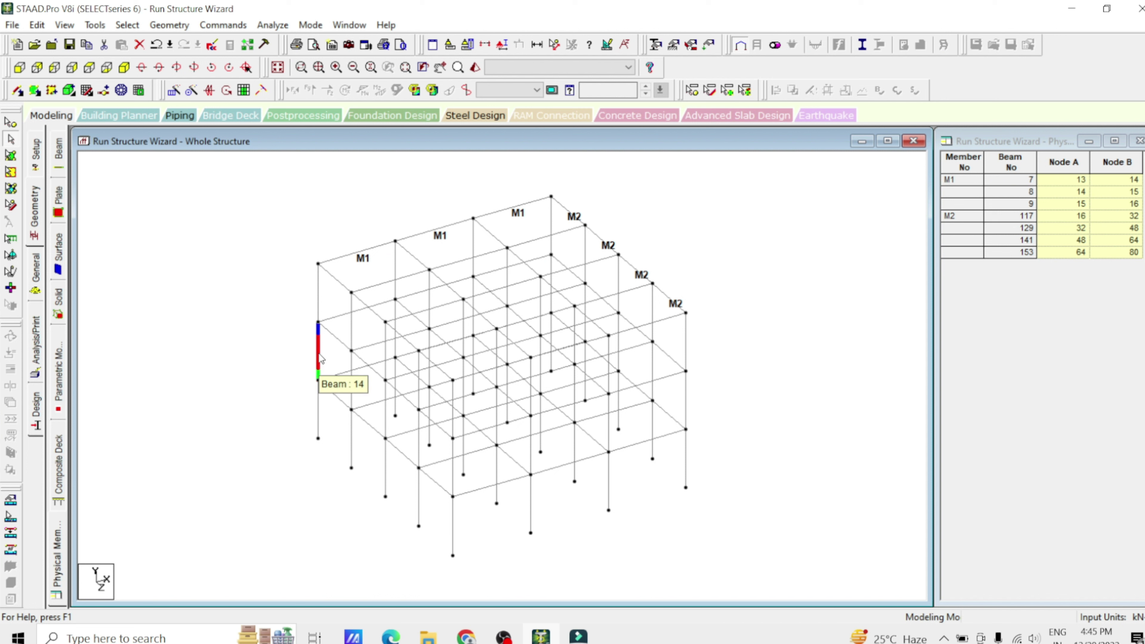
{"action": "left_click", "coordinate": [317, 413], "text": "ctrl"}
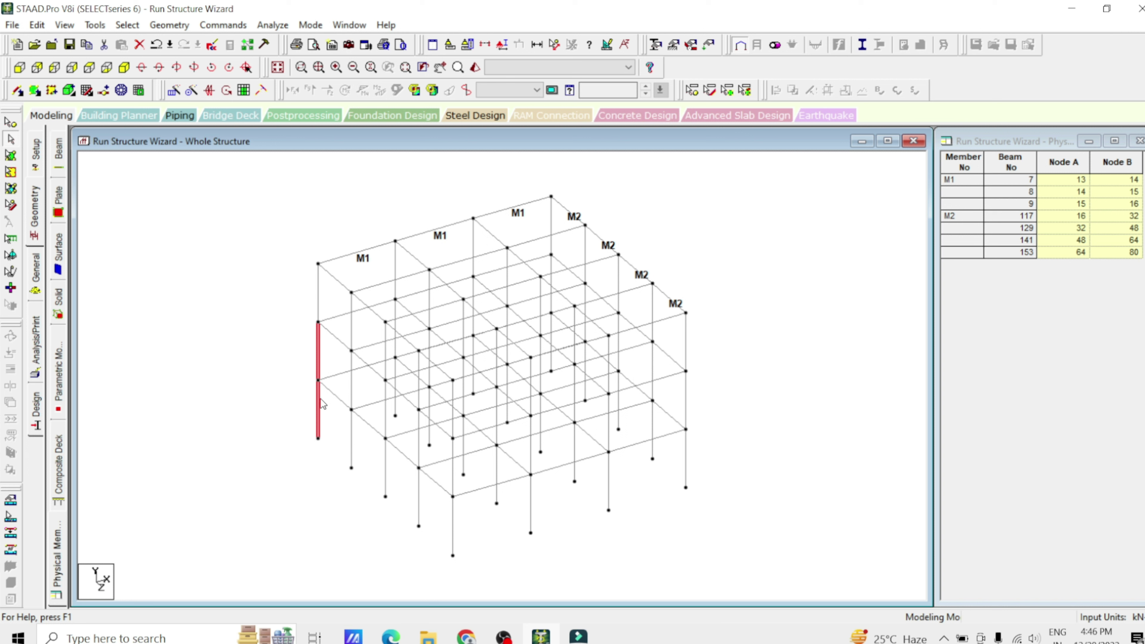
{"action": "left_click", "coordinate": [289, 400]}
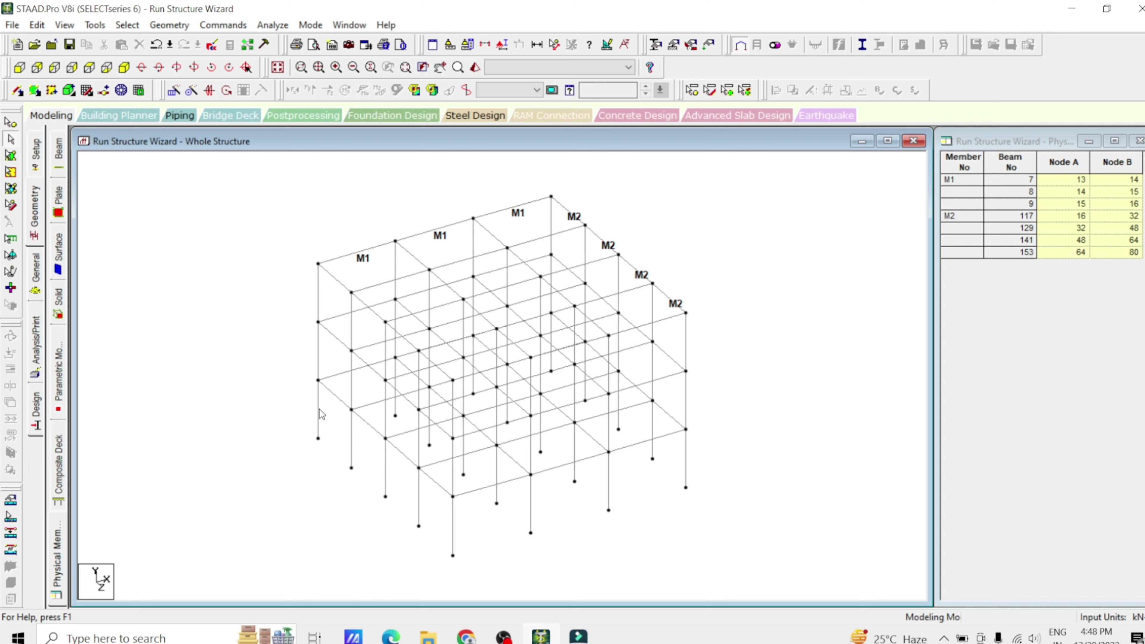
Step: Show the node numbers and check corner column beams 10 and 14 individually against their end nodes 1, 5 and 9
{"action": "left_click", "coordinate": [319, 409]}
{"action": "left_click", "coordinate": [317, 361]}
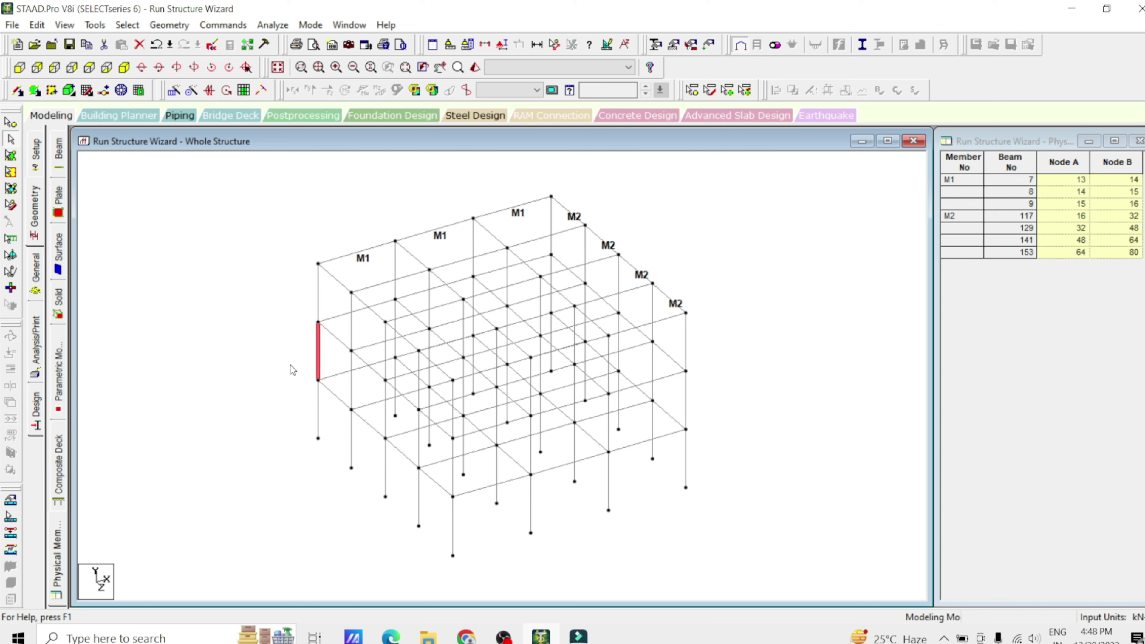
{"action": "key", "text": "shift+n"}
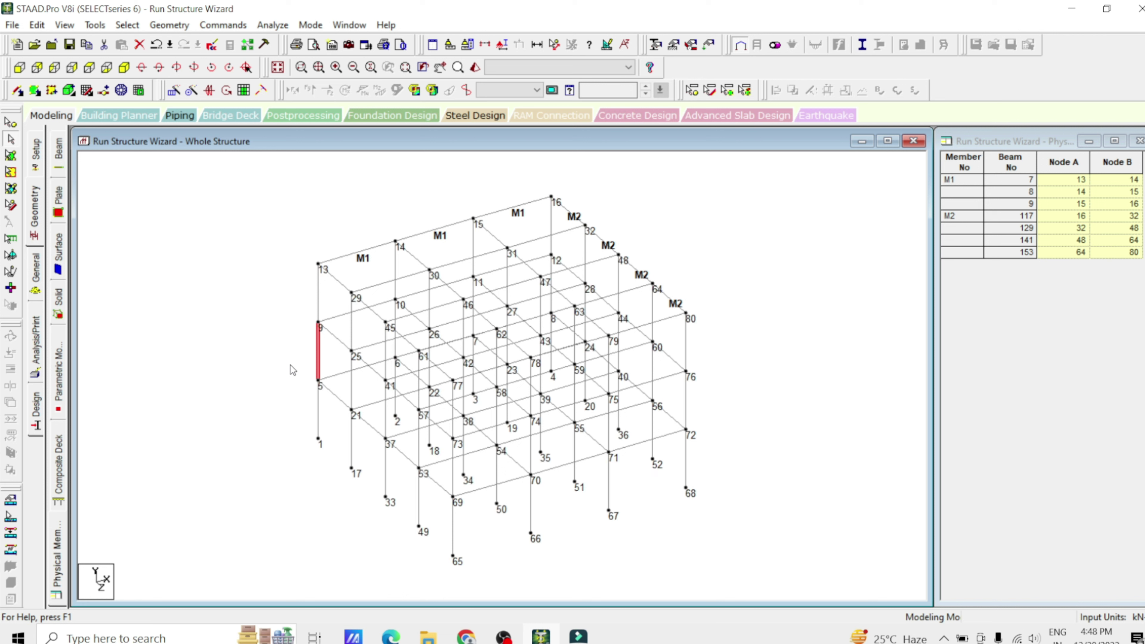
{"action": "left_click", "coordinate": [319, 405]}
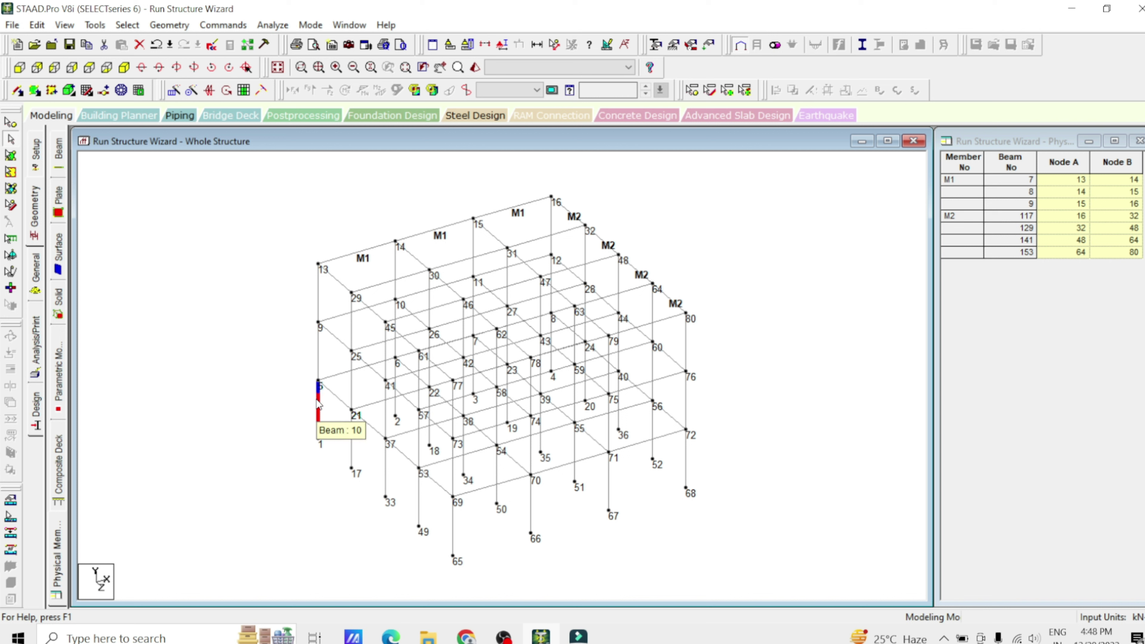
{"action": "left_click", "coordinate": [320, 358]}
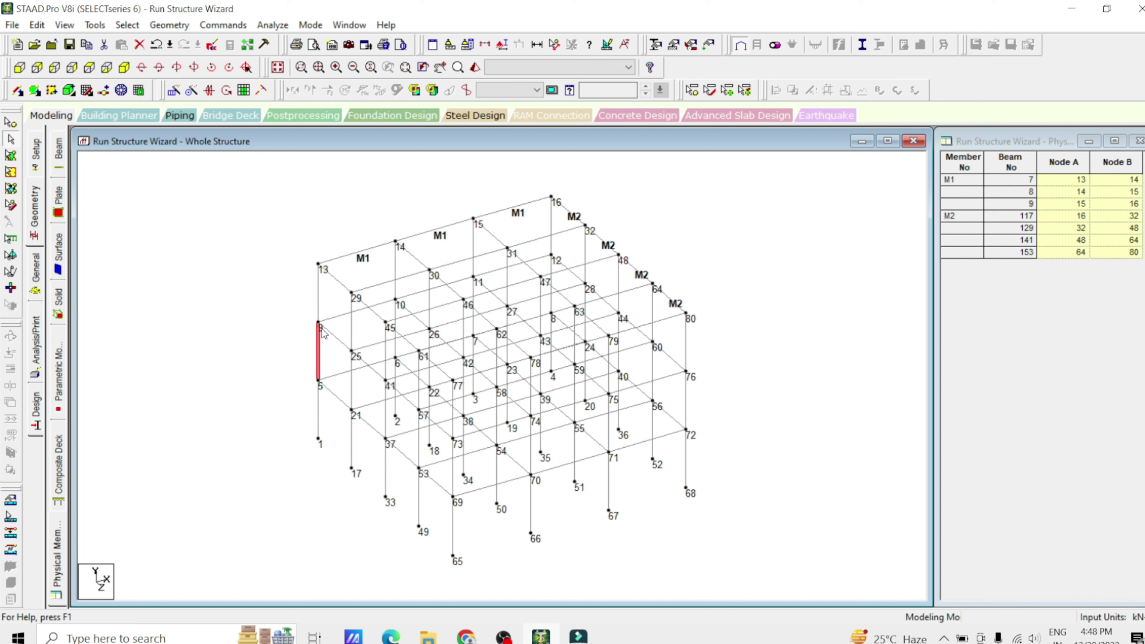
{"action": "left_click", "coordinate": [265, 405]}
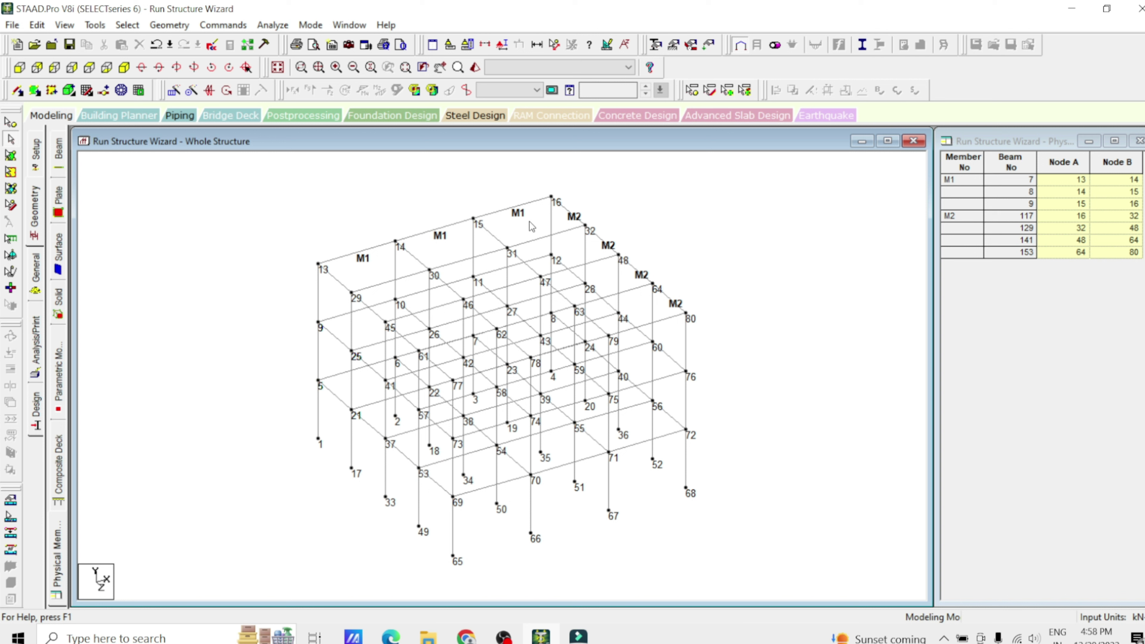
Step: Select the individual beams of physical member M1 one at a time along the roof edge between nodes 13 and 16
{"action": "left_click", "coordinate": [512, 209]}
{"action": "left_click", "coordinate": [456, 224]}
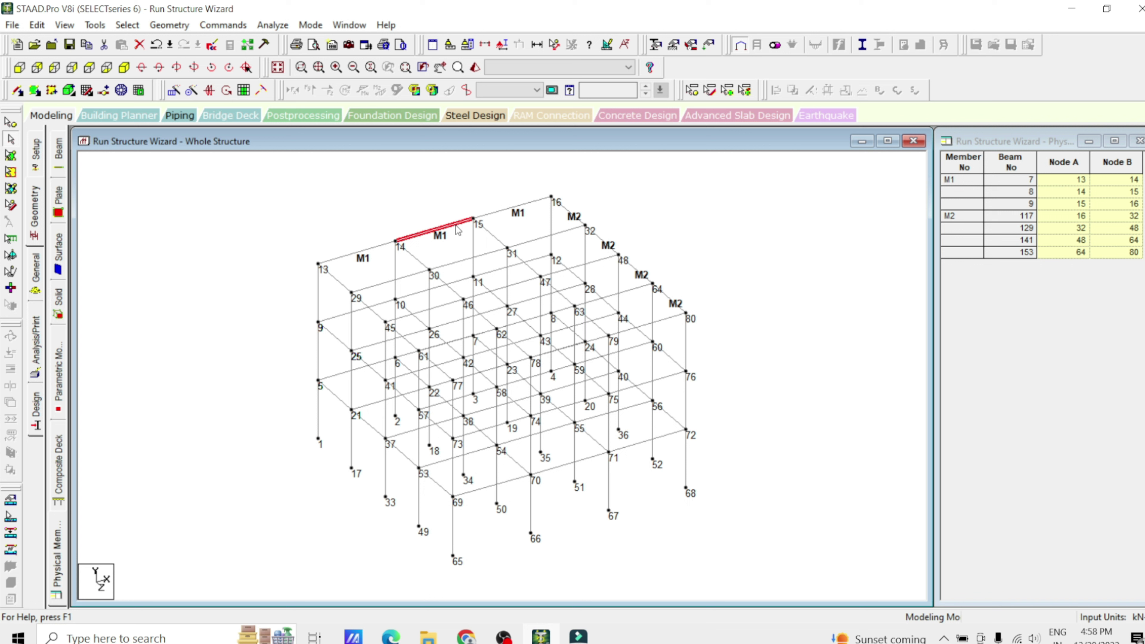
{"action": "left_click", "coordinate": [378, 245]}
{"action": "left_click", "coordinate": [485, 216]}
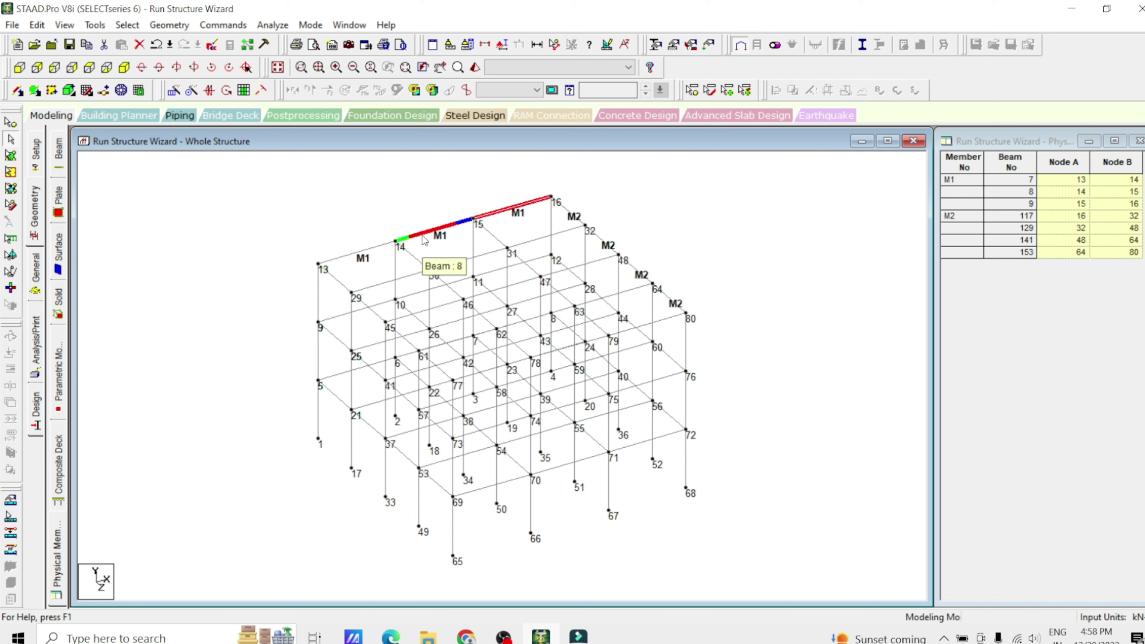
Step: Automatically form physical members from all beams of the frame and review them in the physical member table
{"action": "left_click", "coordinate": [279, 159]}
{"action": "left_click_drag", "start_coordinate": [278, 157], "coordinate": [701, 603]}
{"action": "left_click", "coordinate": [756, 468]}
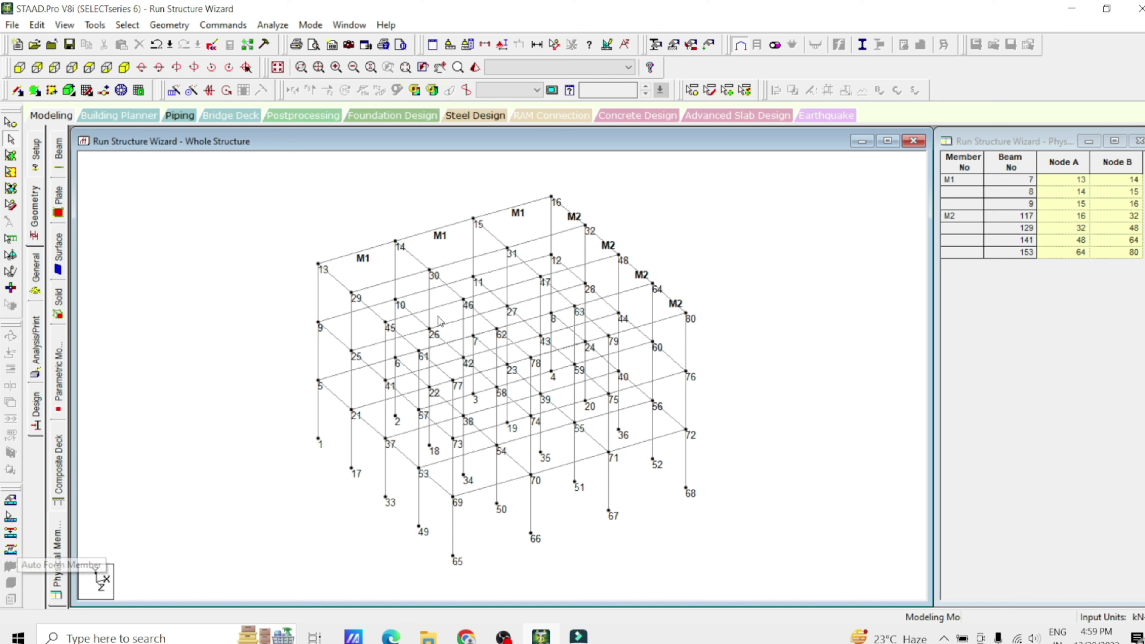
{"action": "left_click_drag", "start_coordinate": [771, 171], "coordinate": [225, 572]}
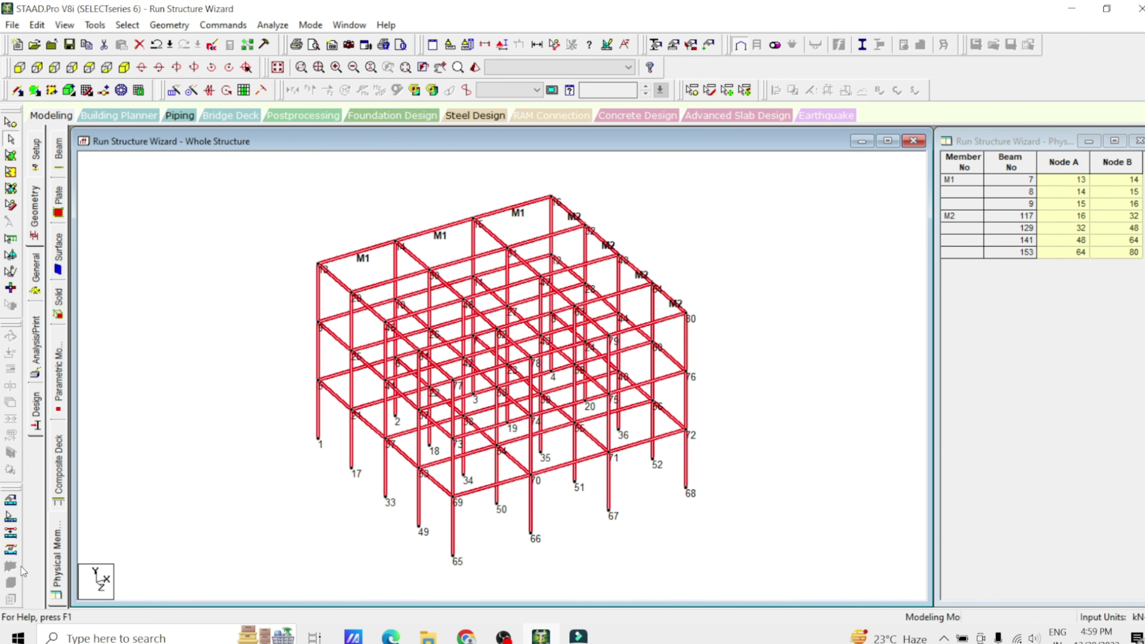
{"action": "left_click", "coordinate": [9, 551]}
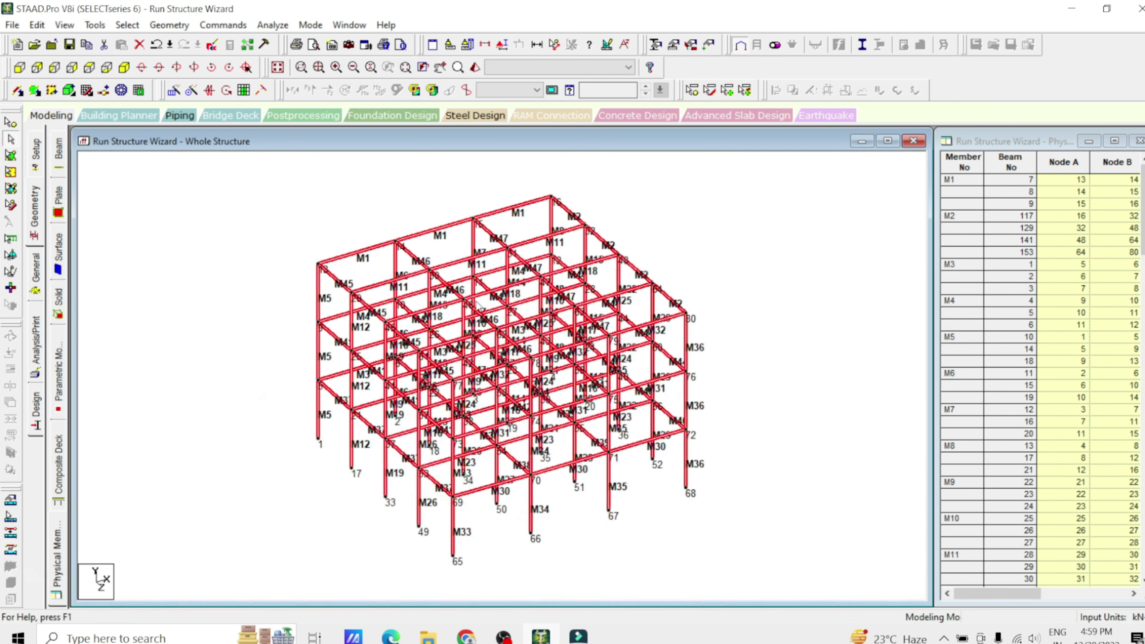
{"action": "left_click", "coordinate": [729, 217]}
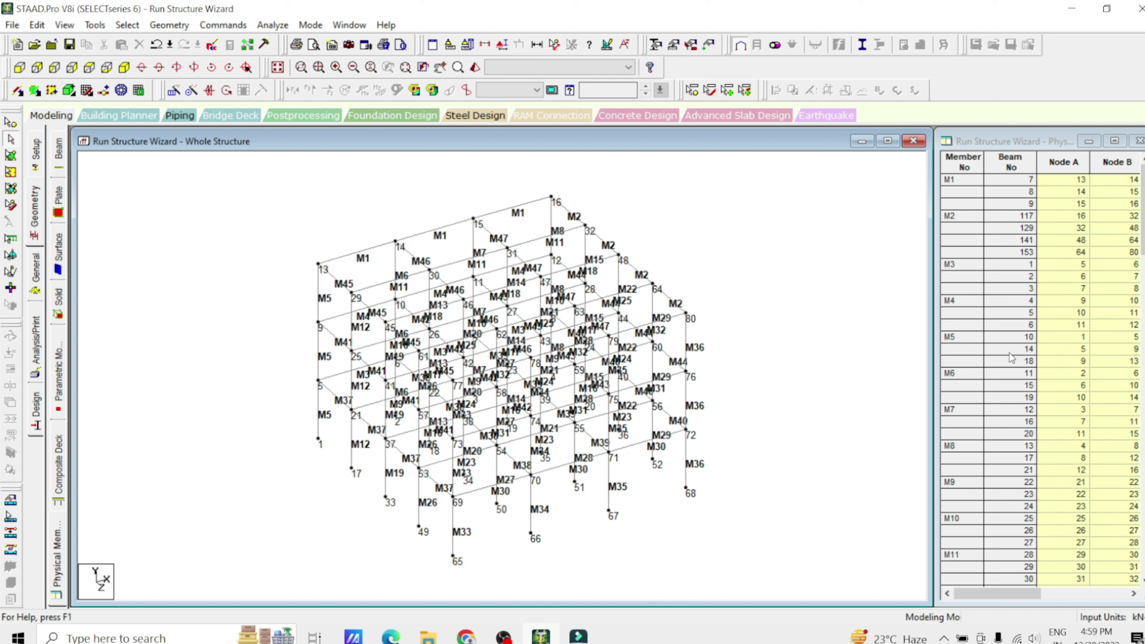
{"action": "scroll", "coordinate": [1008, 353], "scroll_direction": "down", "scroll_amount": 16}
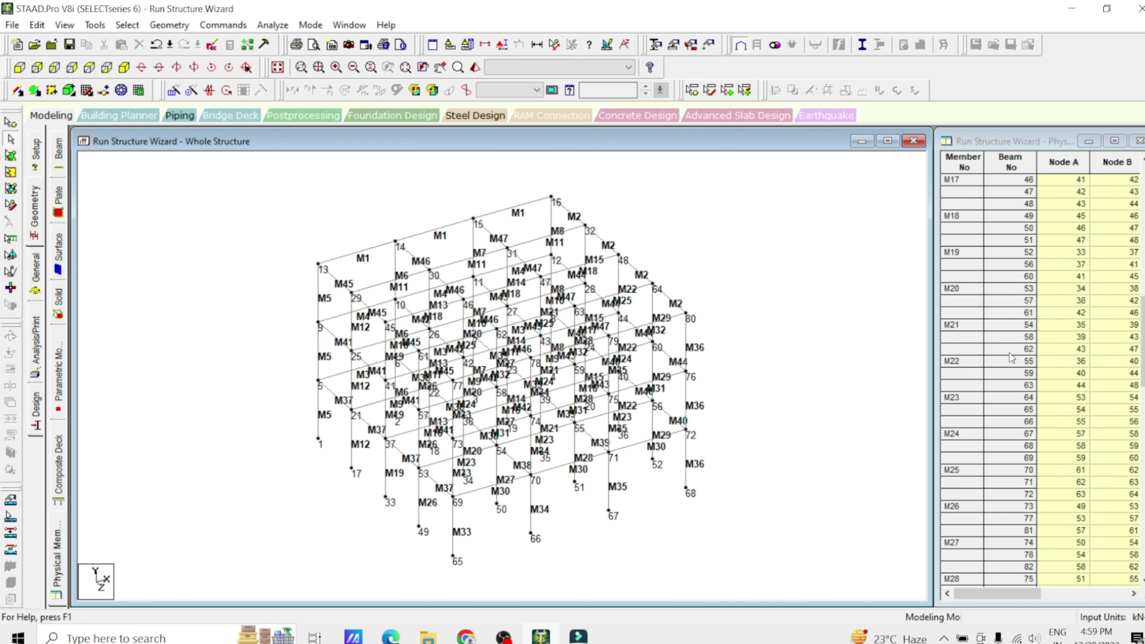
{"action": "scroll", "coordinate": [1009, 353], "scroll_direction": "down", "scroll_amount": 20}
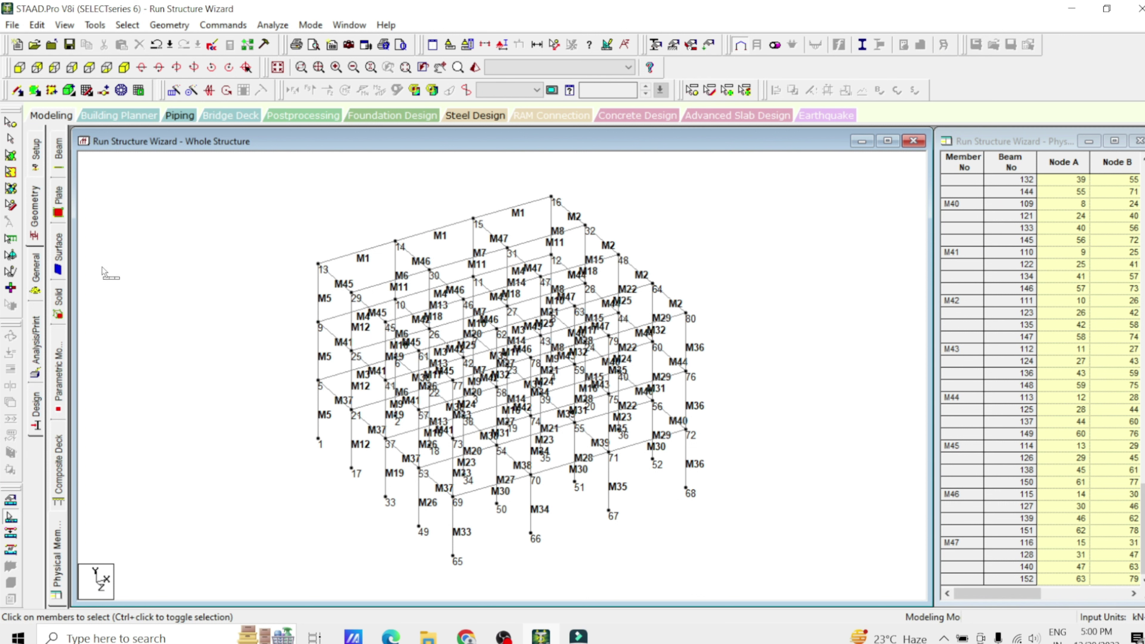
Step: Define a rectangular concrete section property with YD 0.230 m and ZD 0.230 m
{"action": "left_click", "coordinate": [35, 280]}
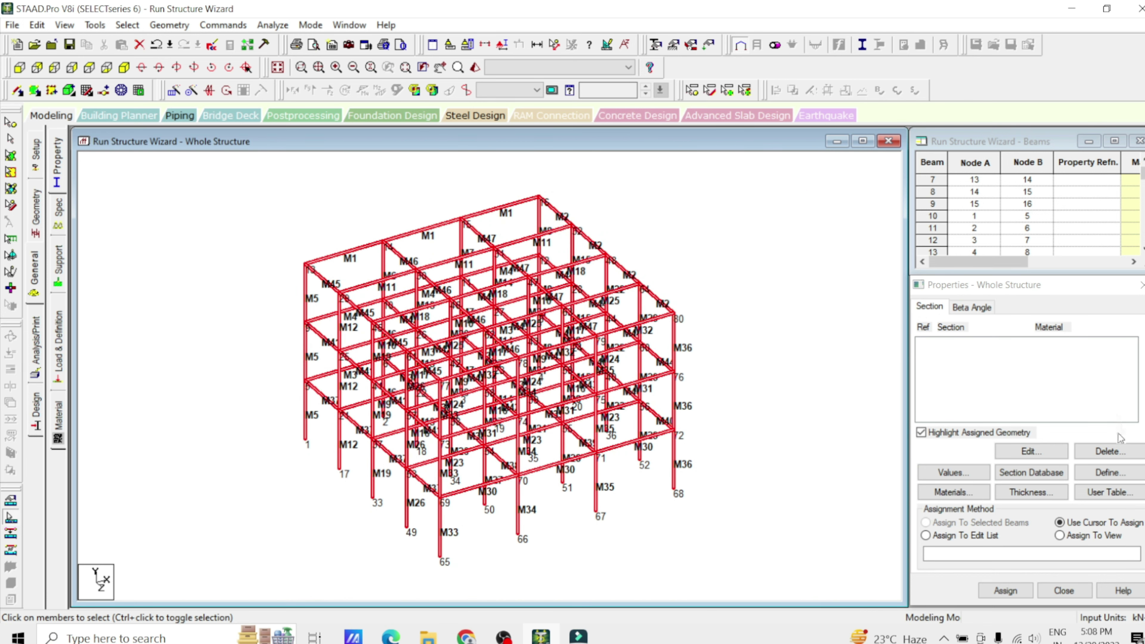
{"action": "left_click", "coordinate": [1108, 474]}
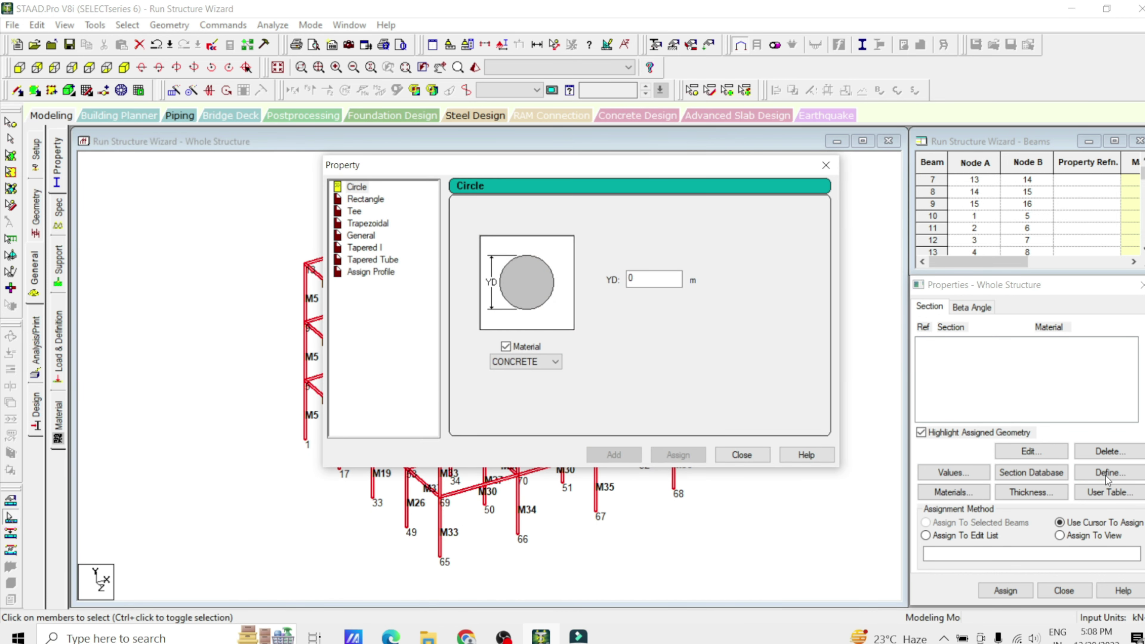
{"action": "left_click", "coordinate": [357, 199]}
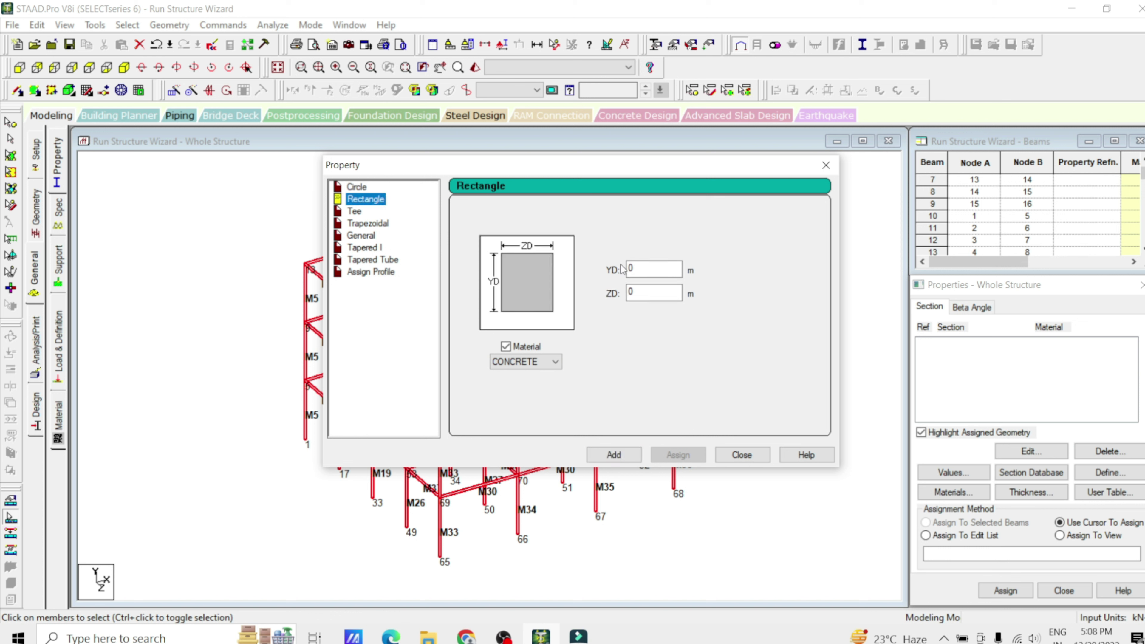
{"action": "left_click", "coordinate": [658, 266]}
{"action": "type", "text": ".23"}
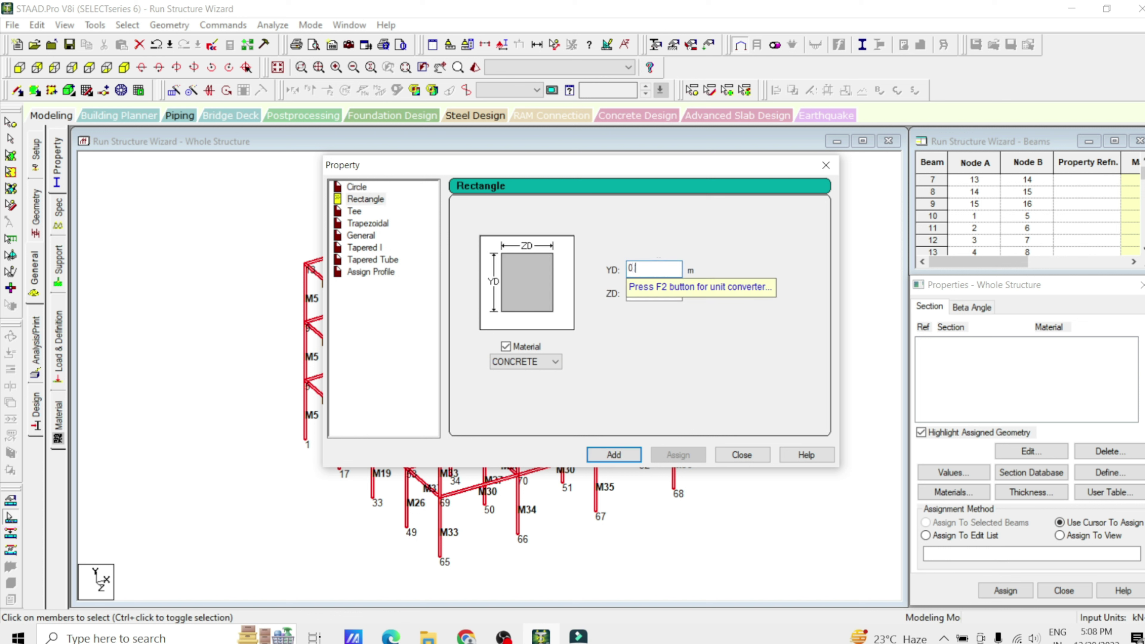
{"action": "type", "text": "0"}
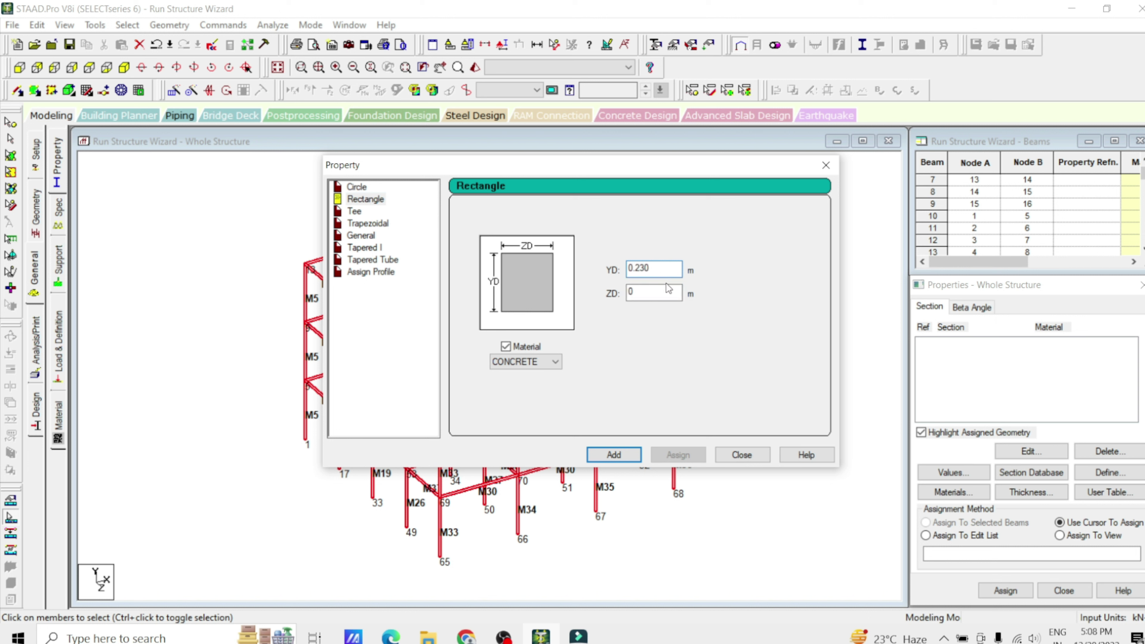
{"action": "left_click", "coordinate": [667, 286]}
{"action": "type", "text": ".230"}
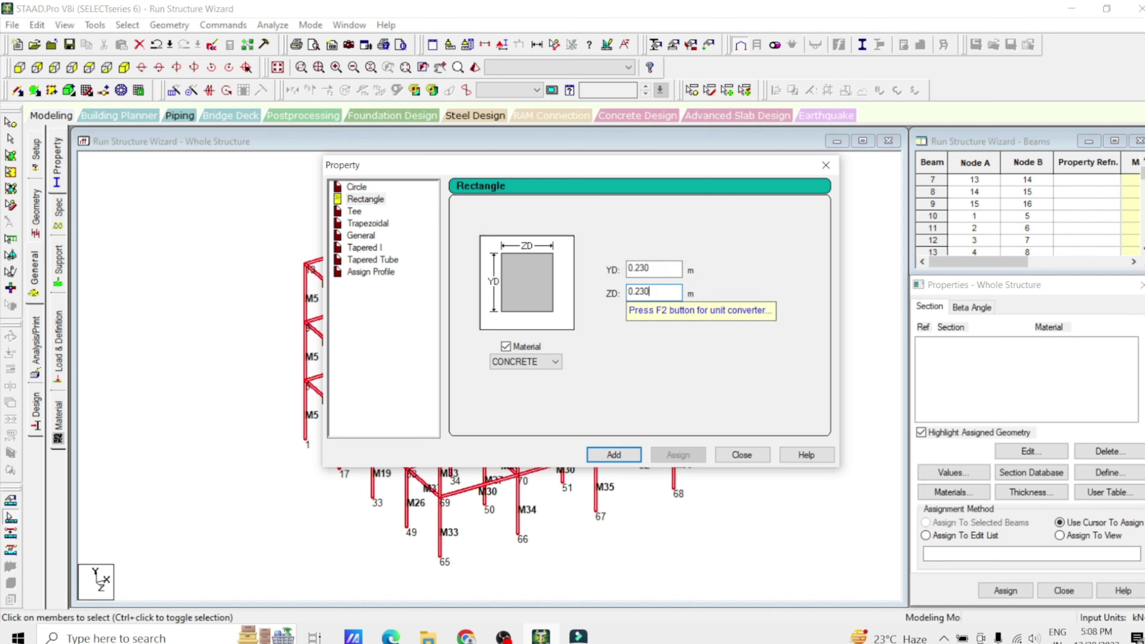
{"action": "left_click", "coordinate": [620, 448]}
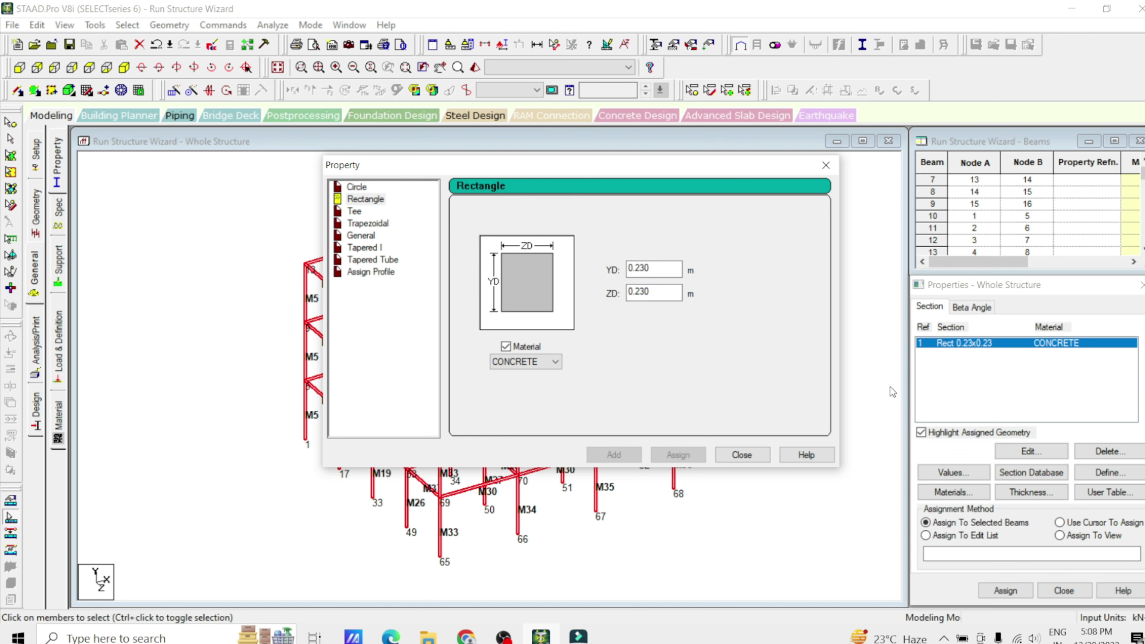
{"action": "left_click", "coordinate": [742, 455]}
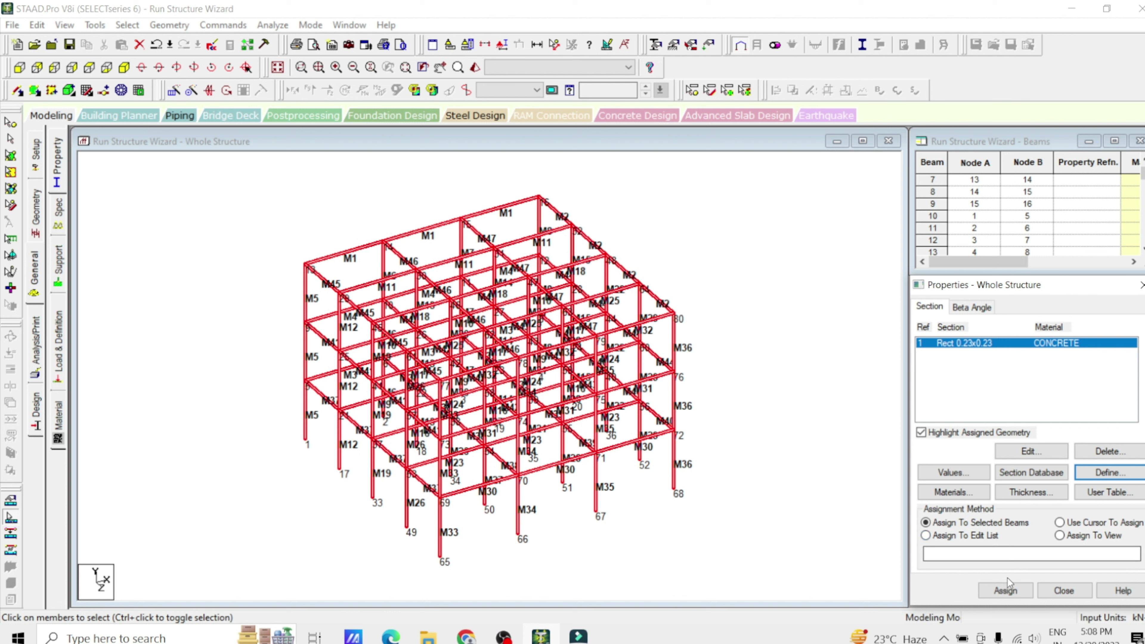
Step: Try to assign the Rect 0.23x0.23 concrete section to all selected physical members
{"action": "left_click", "coordinate": [1006, 591]}
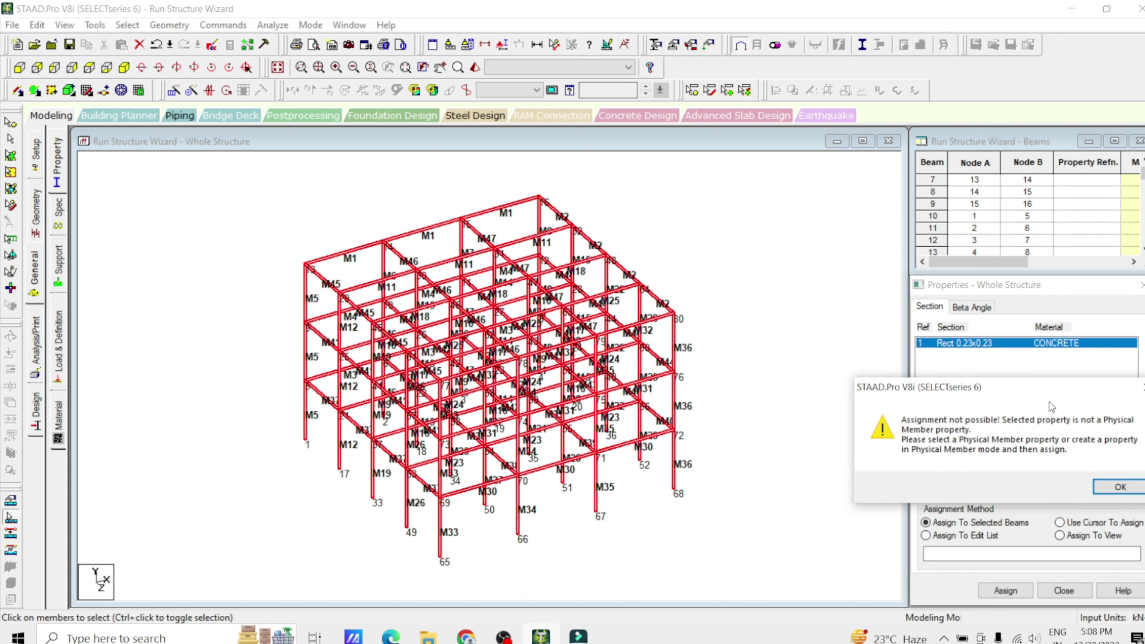
{"action": "left_click_drag", "start_coordinate": [1037, 382], "coordinate": [946, 171]}
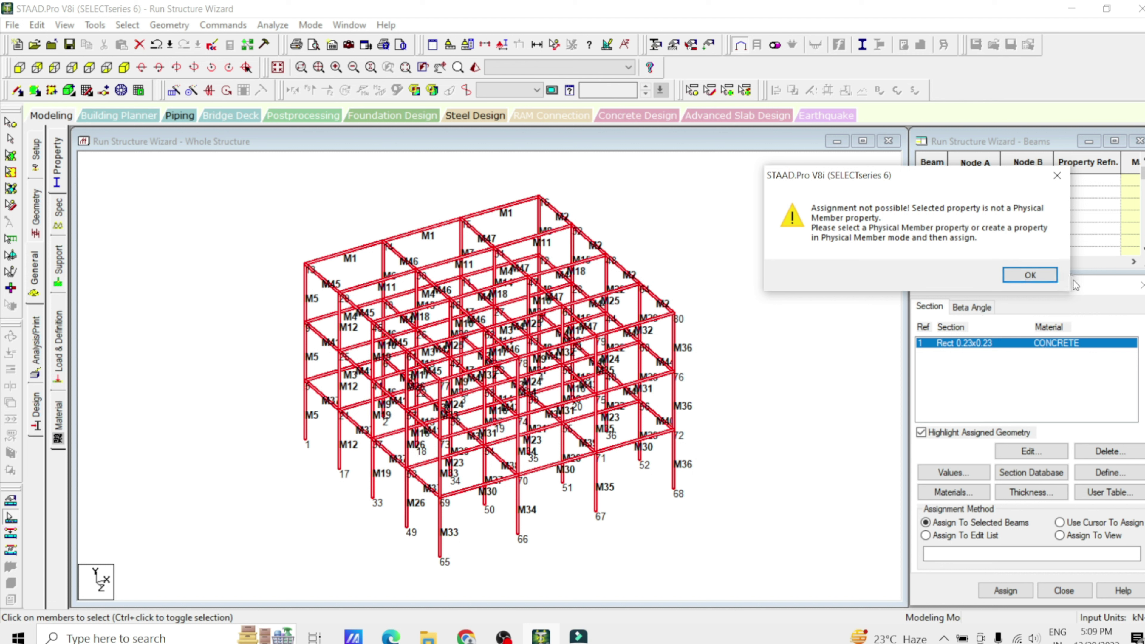
{"action": "left_click", "coordinate": [1030, 275]}
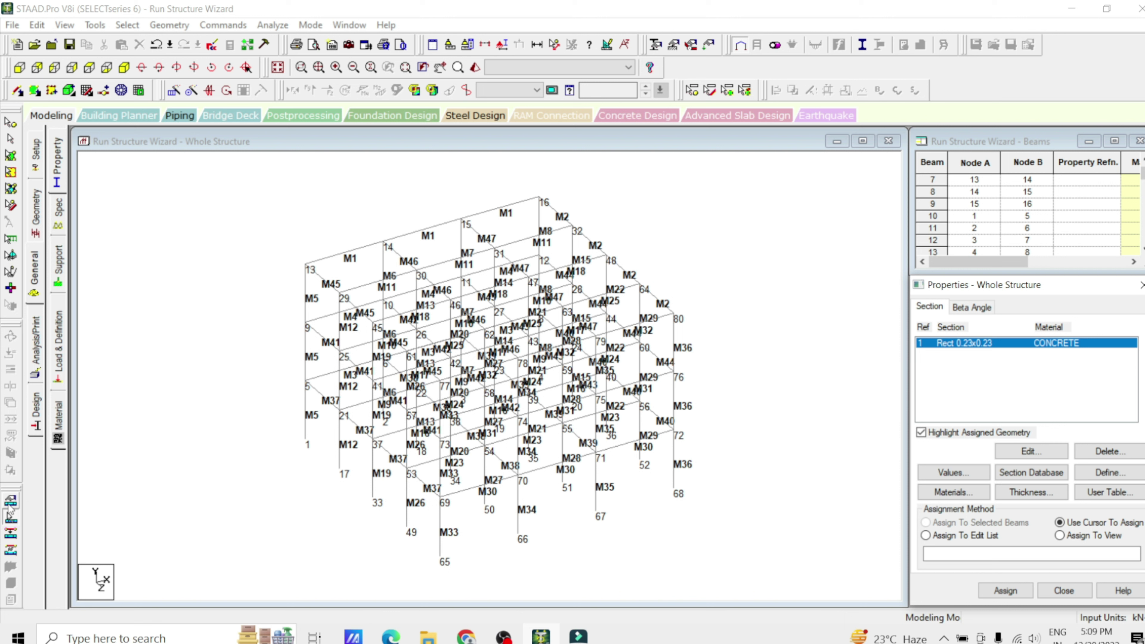
Step: Enter physical member mode and define a rectangular concrete section with YD 0.230 m and ZD 0.230 m for physical members
{"action": "left_click", "coordinate": [9, 508]}
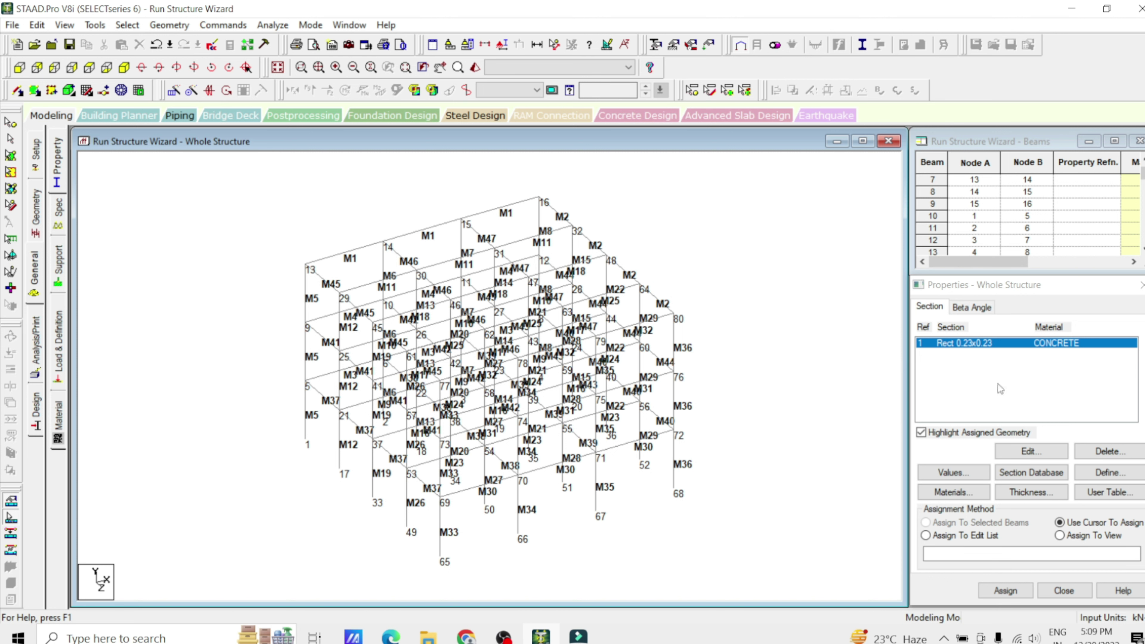
{"action": "left_click", "coordinate": [1105, 471]}
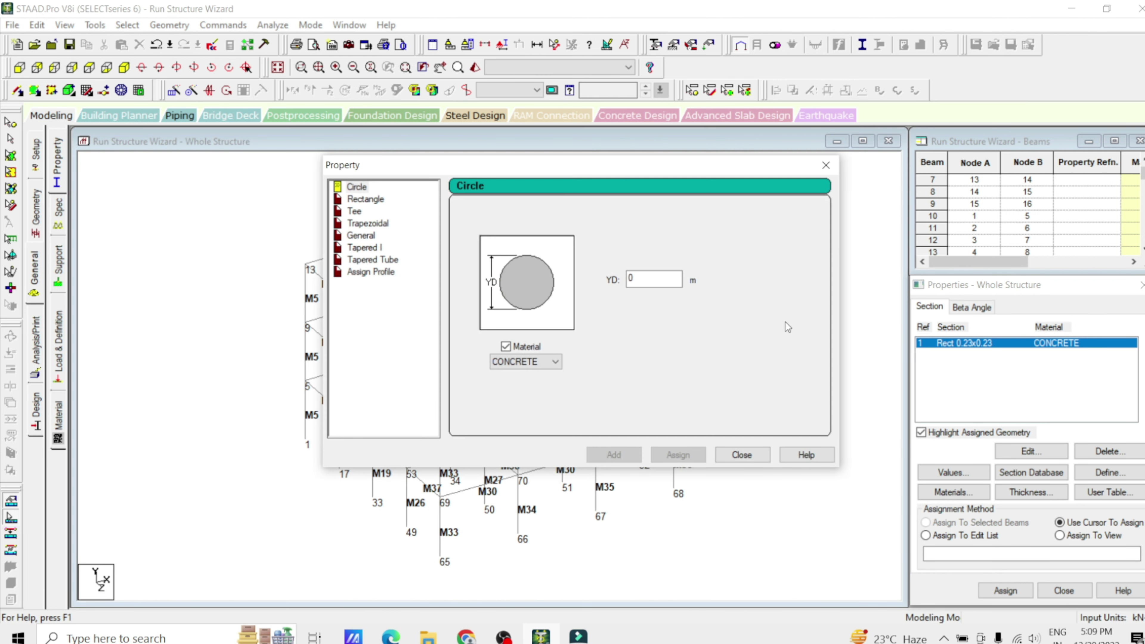
{"action": "left_click", "coordinate": [363, 199]}
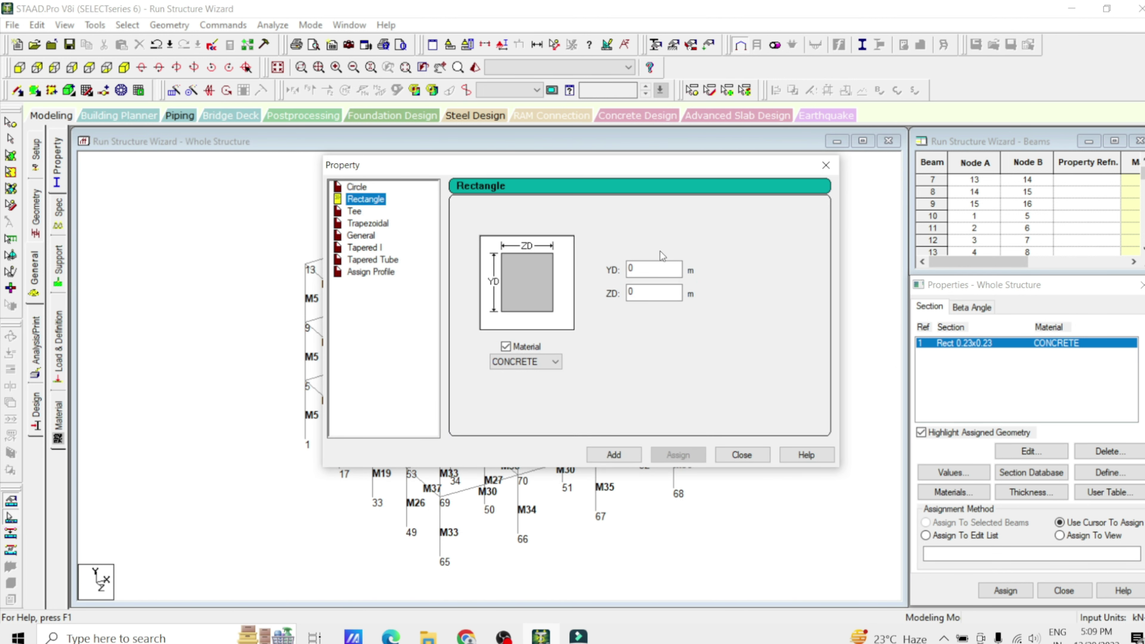
{"action": "left_click", "coordinate": [659, 269]}
{"action": "type", "text": ".230"}
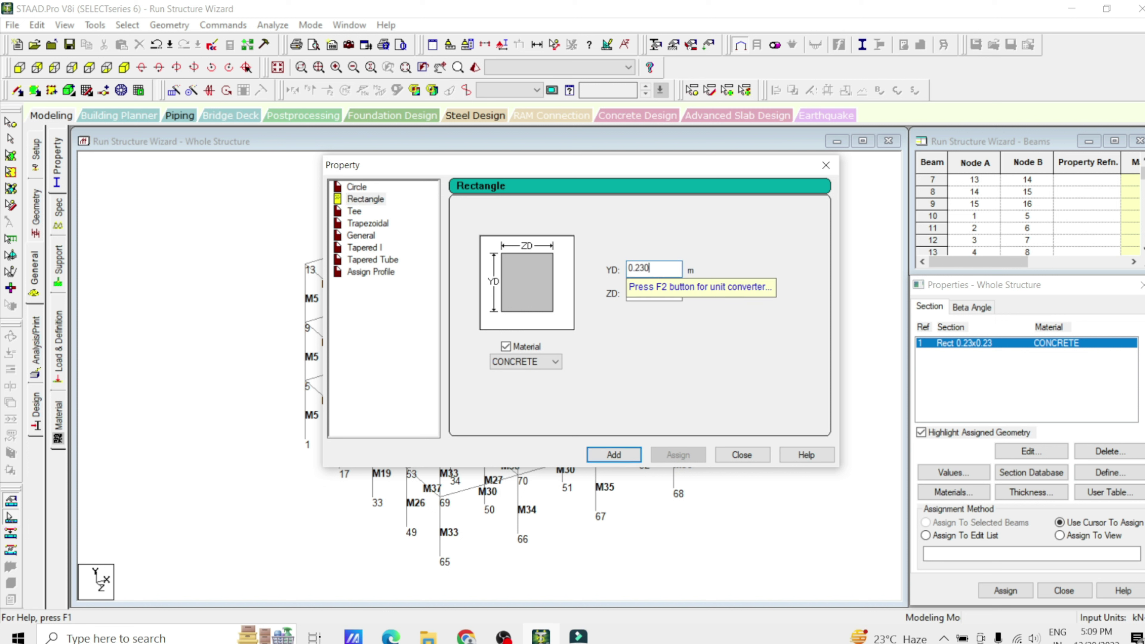
{"action": "left_click", "coordinate": [659, 291]}
{"action": "type", "text": ".230"}
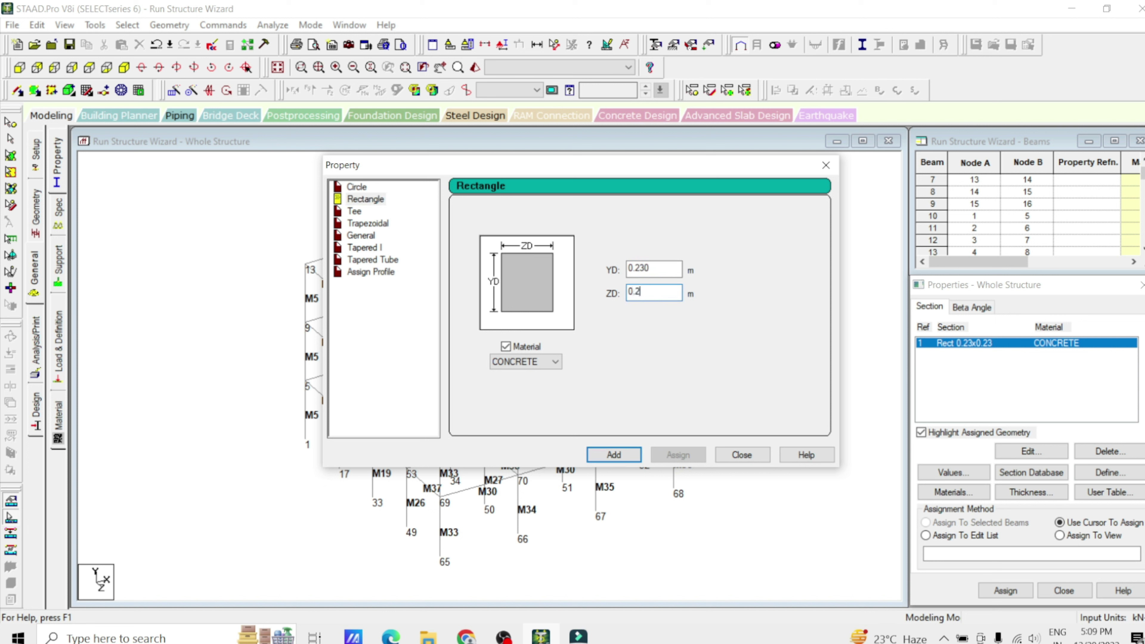
{"action": "left_click", "coordinate": [620, 455]}
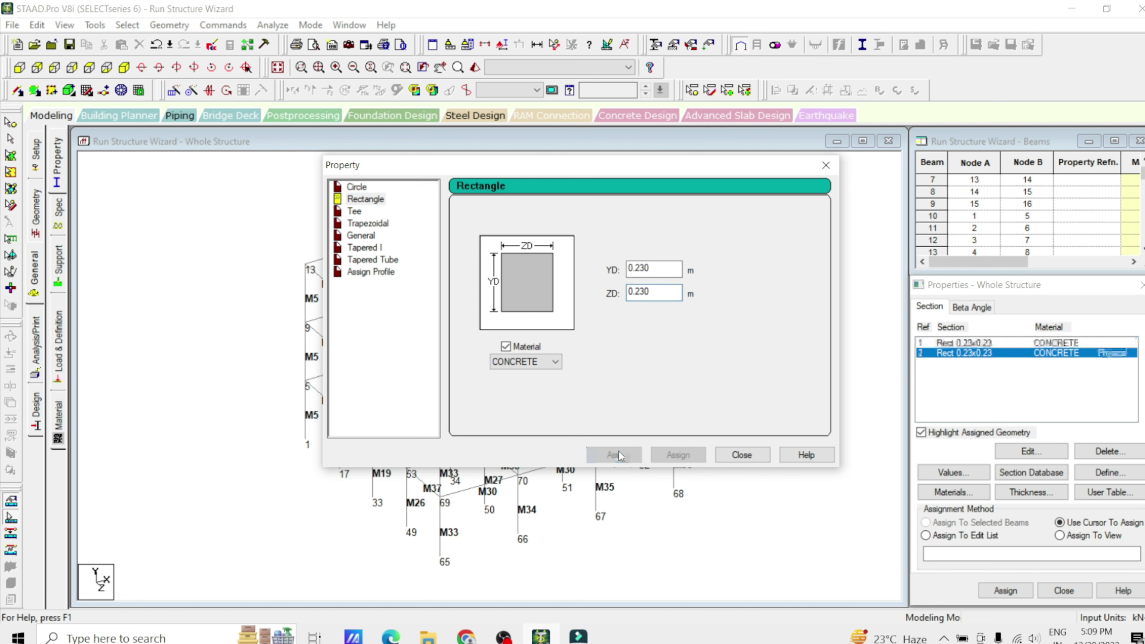
{"action": "left_click", "coordinate": [742, 455]}
Step: Assign the physical-member Rect 0.23x0.23 concrete section to all members in view and confirm the assignment
{"action": "left_click", "coordinate": [955, 398]}
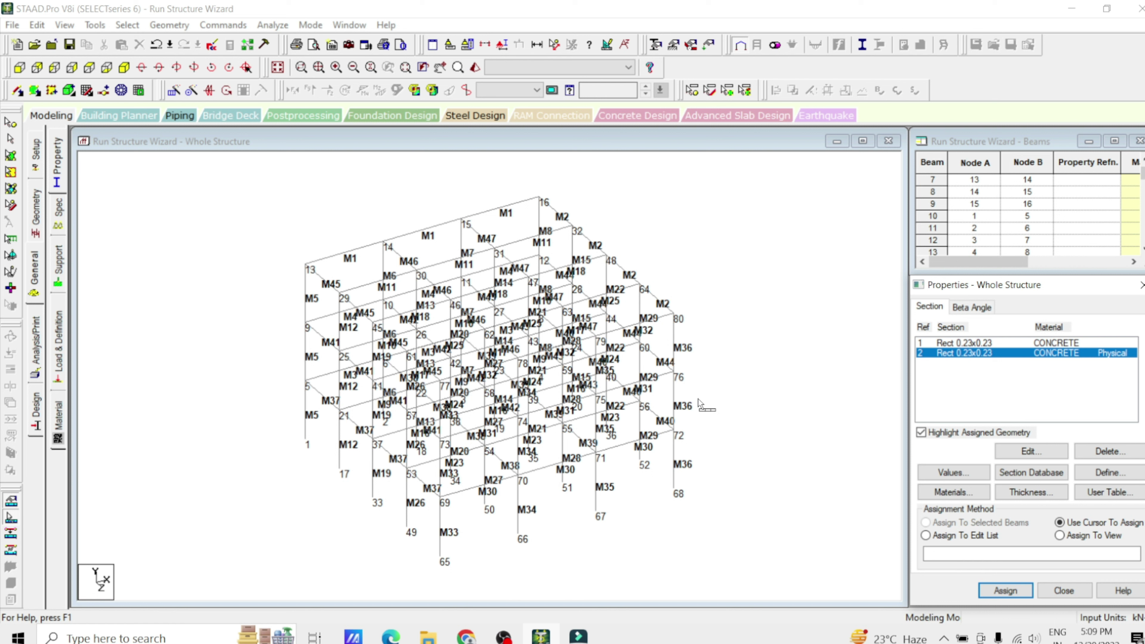
{"action": "left_click", "coordinate": [1059, 536]}
{"action": "left_click", "coordinate": [1017, 594]}
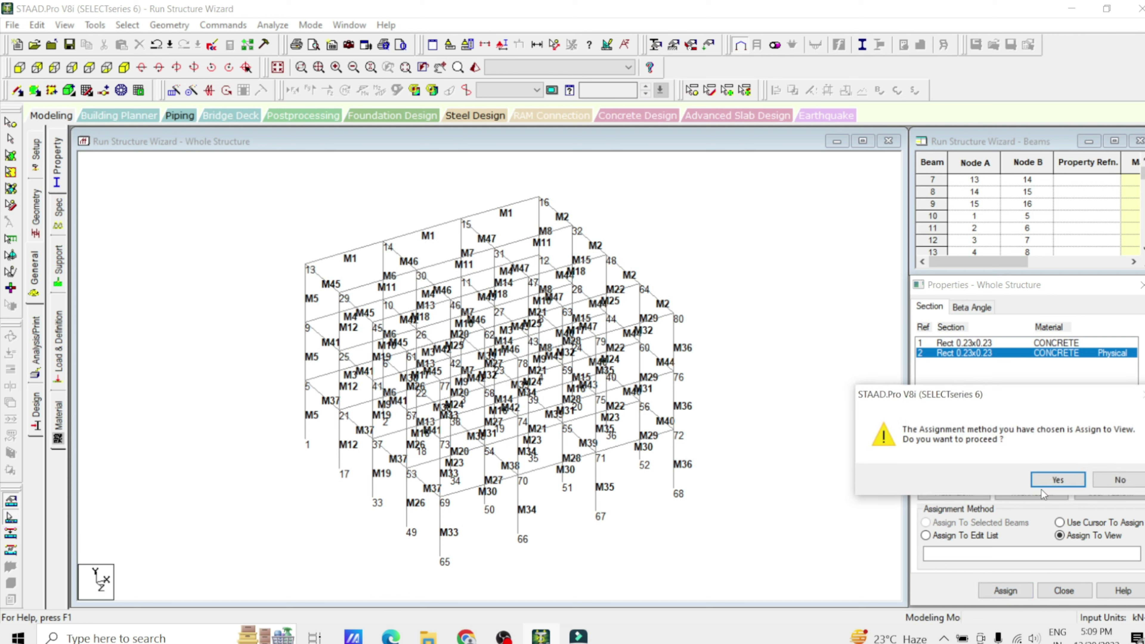
{"action": "left_click", "coordinate": [1057, 480]}
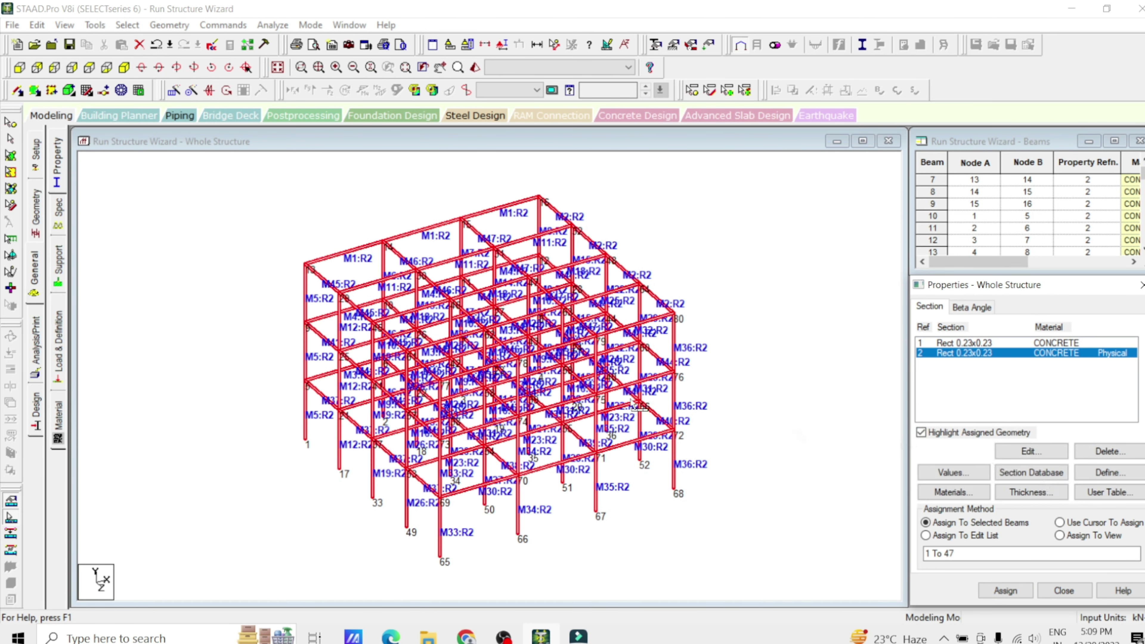
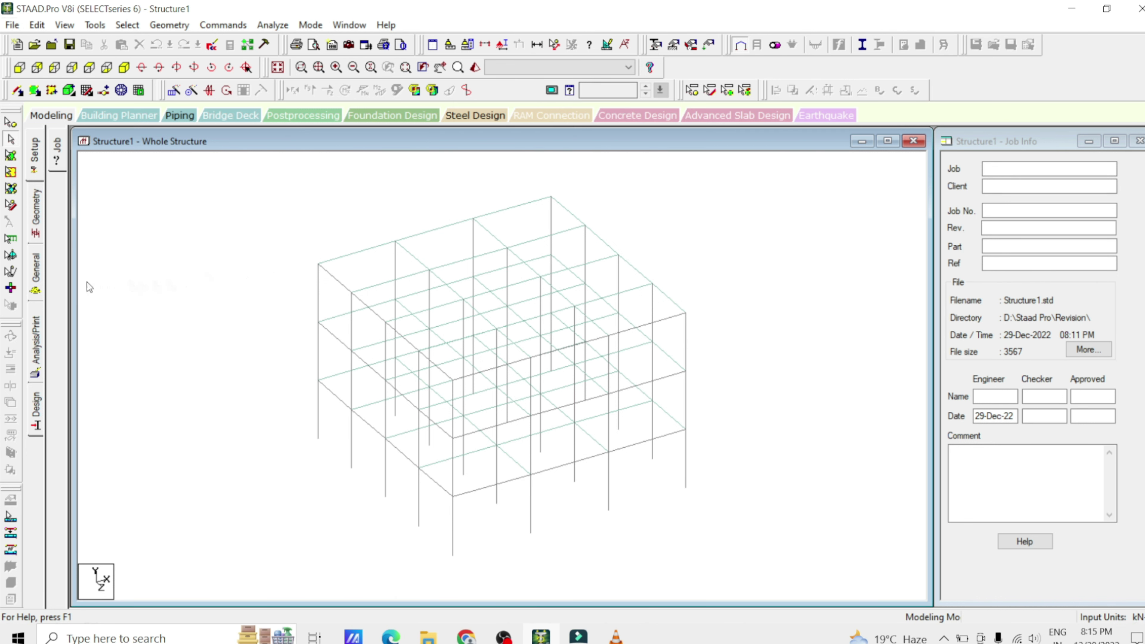
Step: In the load definitions of Structure1, add primary load case 1 of type Dead titled "Self Weight"
{"action": "left_click", "coordinate": [37, 282]}
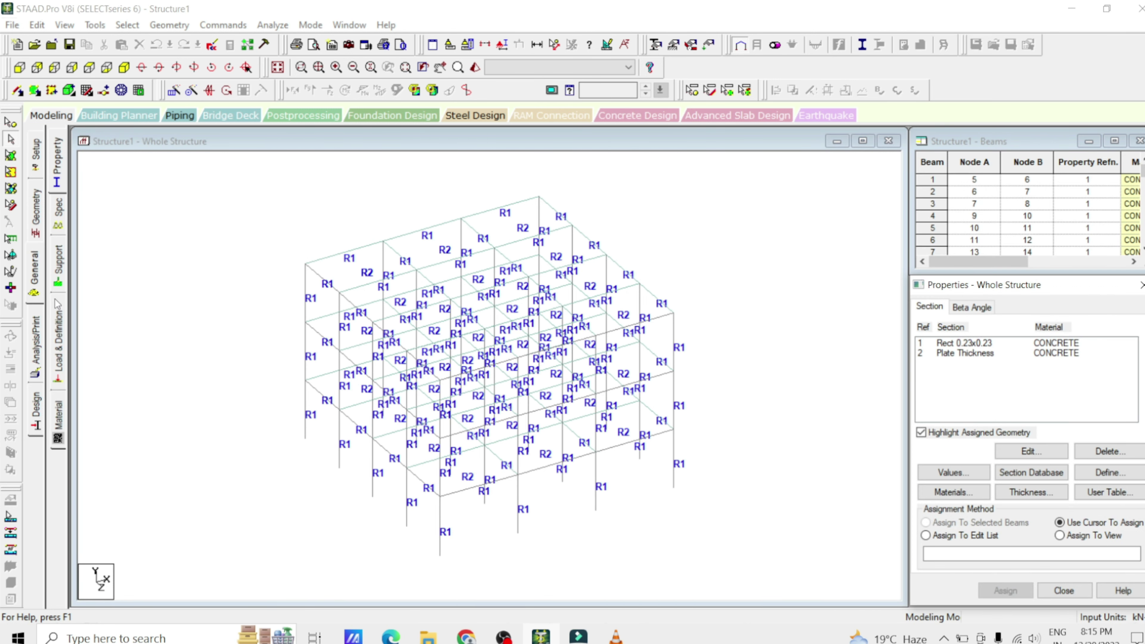
{"action": "left_click", "coordinate": [60, 348]}
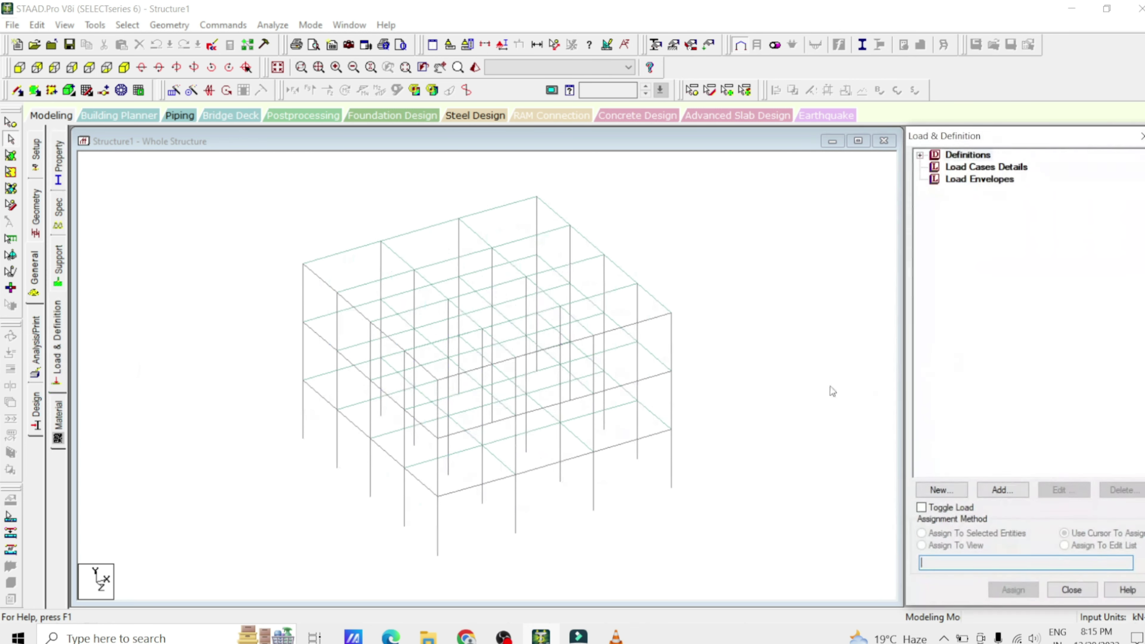
{"action": "left_click", "coordinate": [1015, 246]}
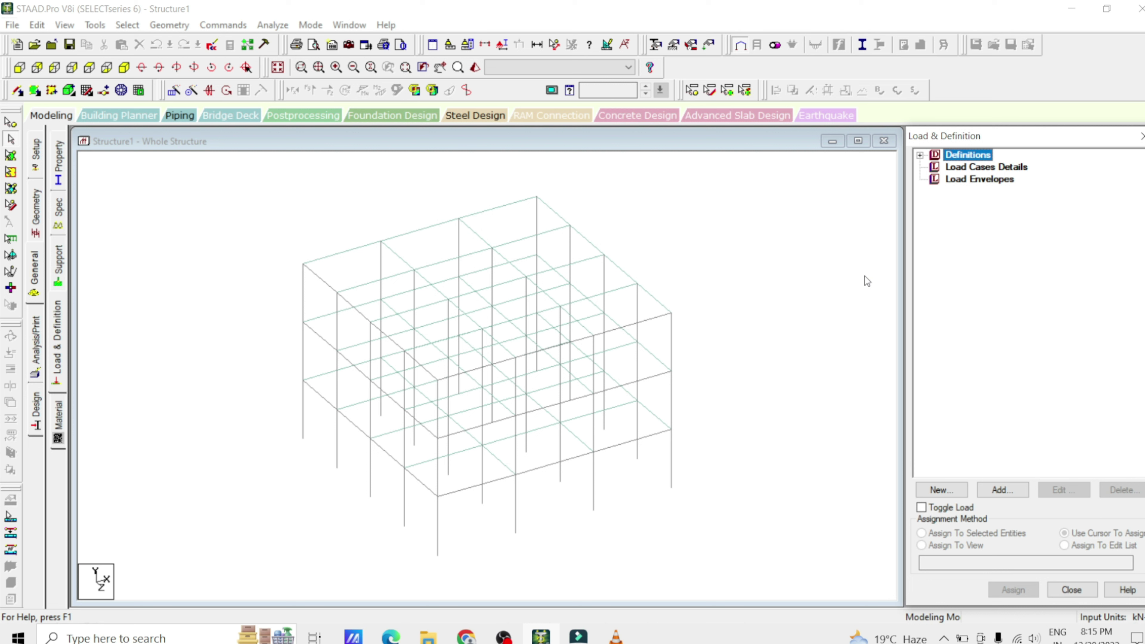
{"action": "left_click", "coordinate": [984, 168]}
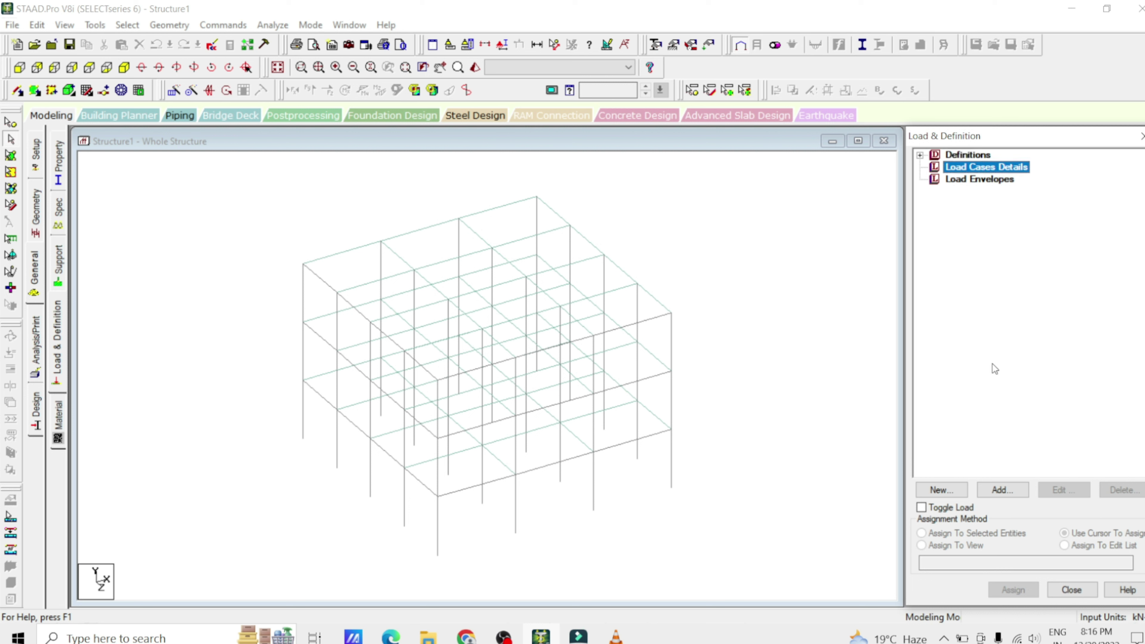
{"action": "left_click", "coordinate": [999, 491]}
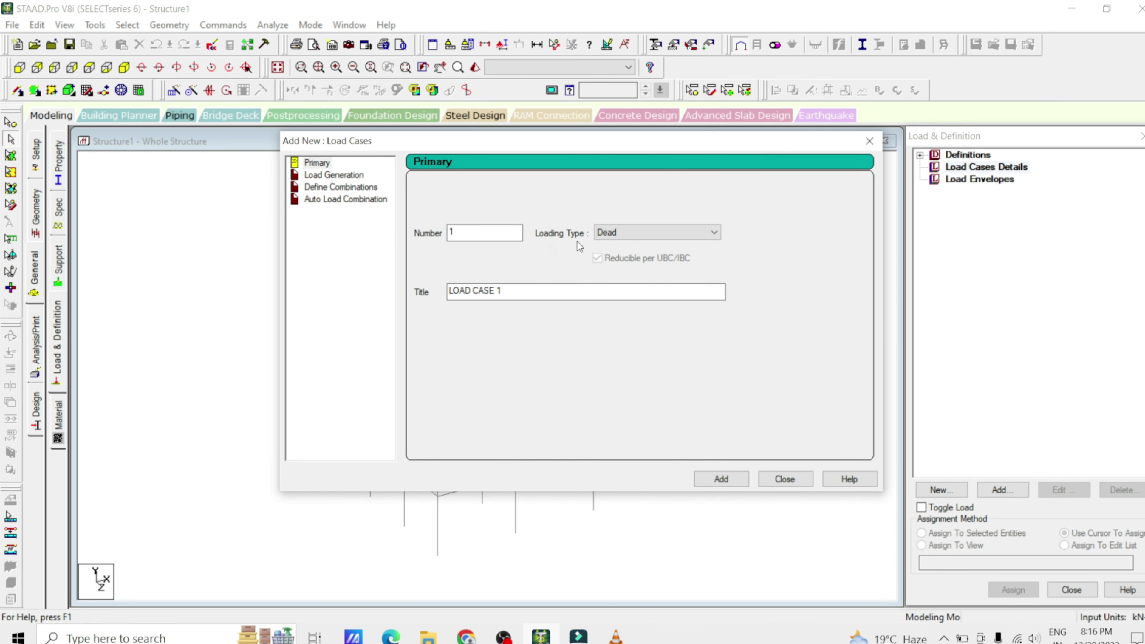
{"action": "left_click", "coordinate": [651, 229]}
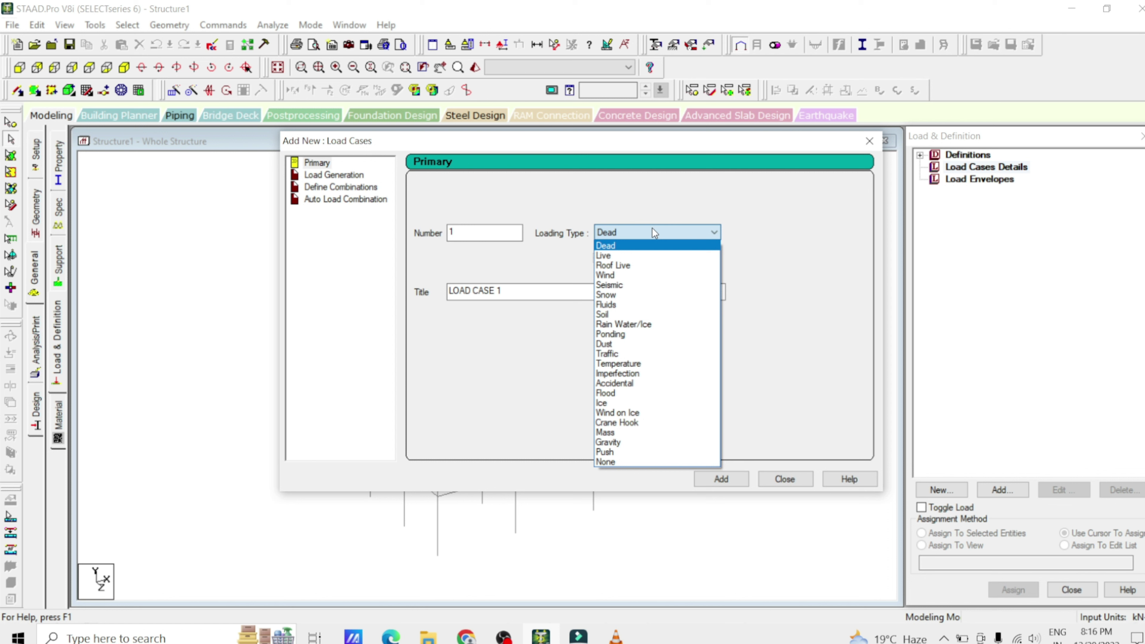
{"action": "left_click", "coordinate": [608, 244]}
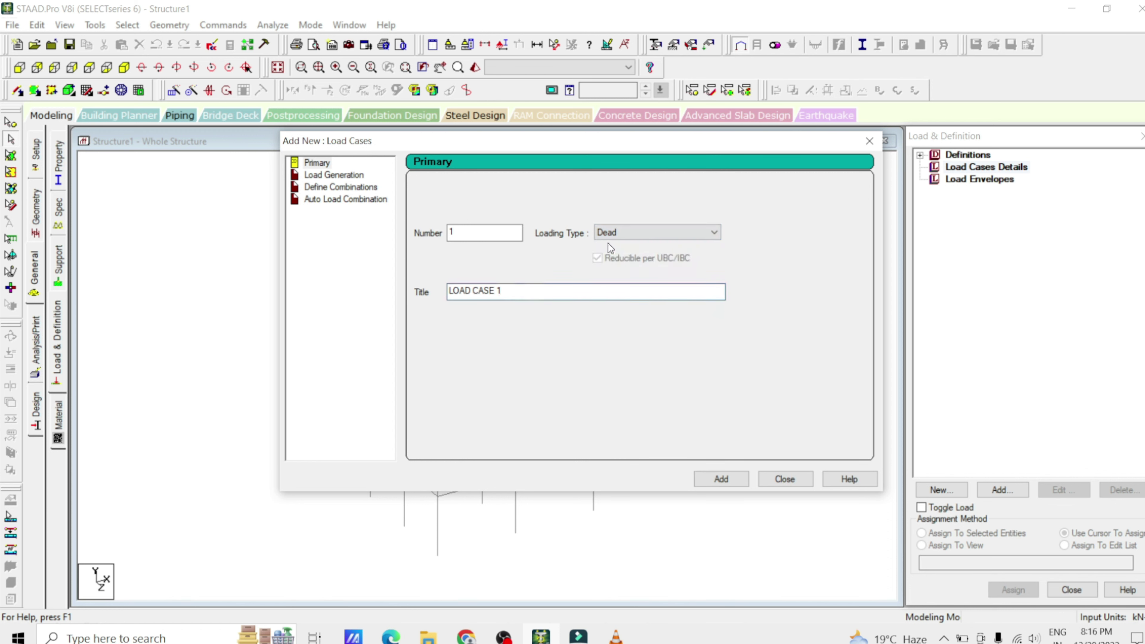
{"action": "left_click_drag", "start_coordinate": [499, 291], "coordinate": [426, 307]}
{"action": "type", "text": "Self Weight"}
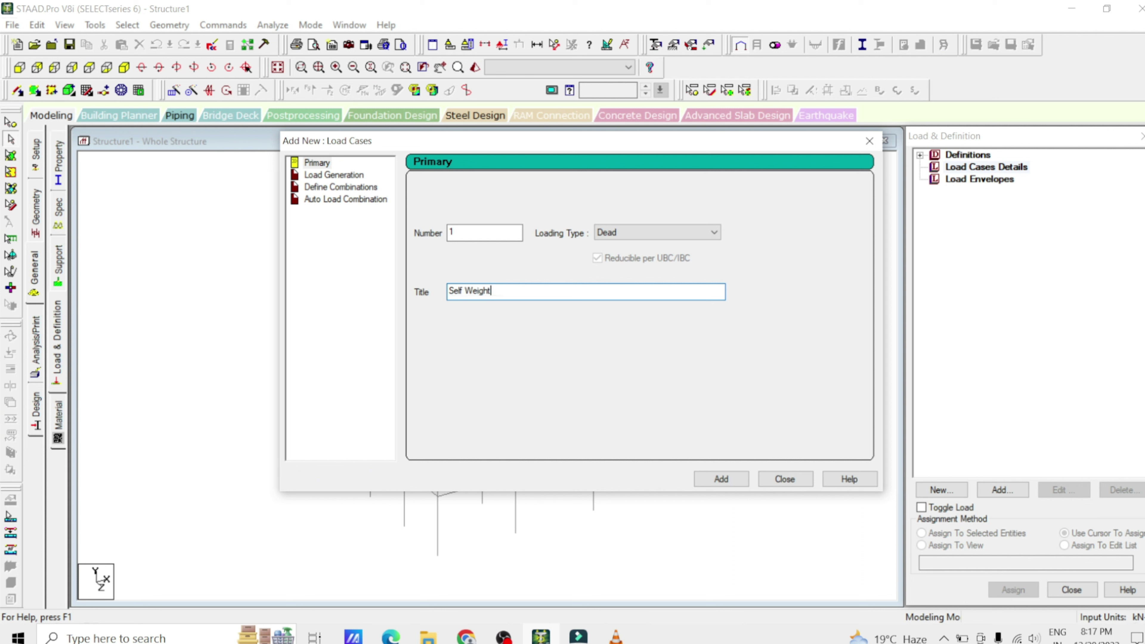
{"action": "left_click", "coordinate": [713, 480]}
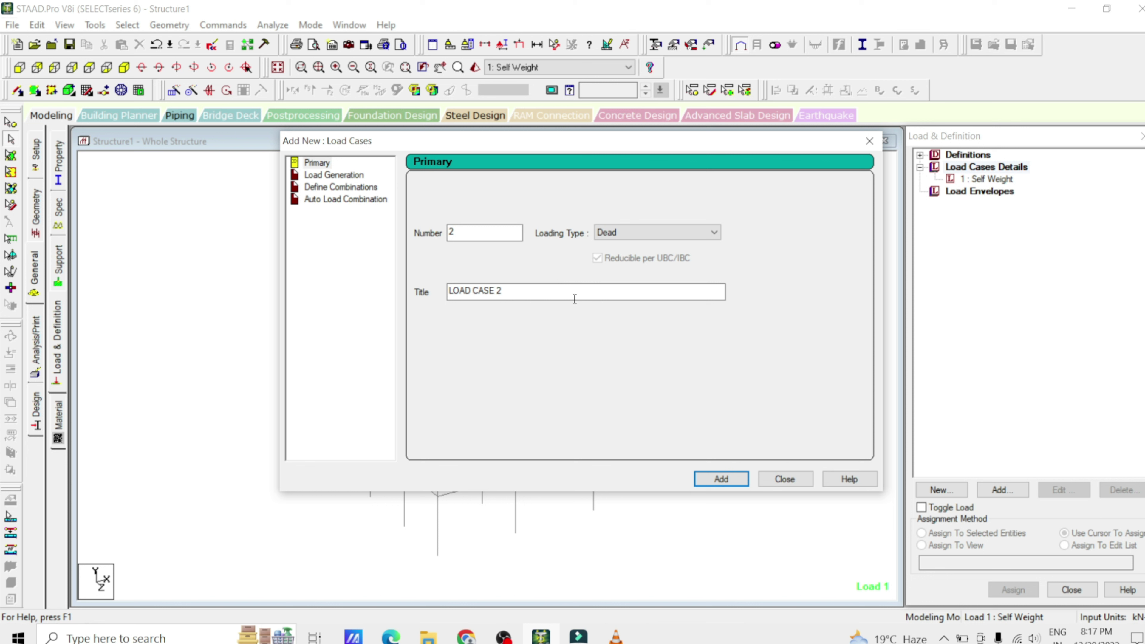
Step: Add two more Dead primary load cases: number 2 titled "Wall Load" and number 3 titled "UDL"
{"action": "left_click", "coordinate": [585, 294]}
{"action": "left_click_drag", "start_coordinate": [586, 294], "coordinate": [376, 318]}
{"action": "type", "text": "Wa"}
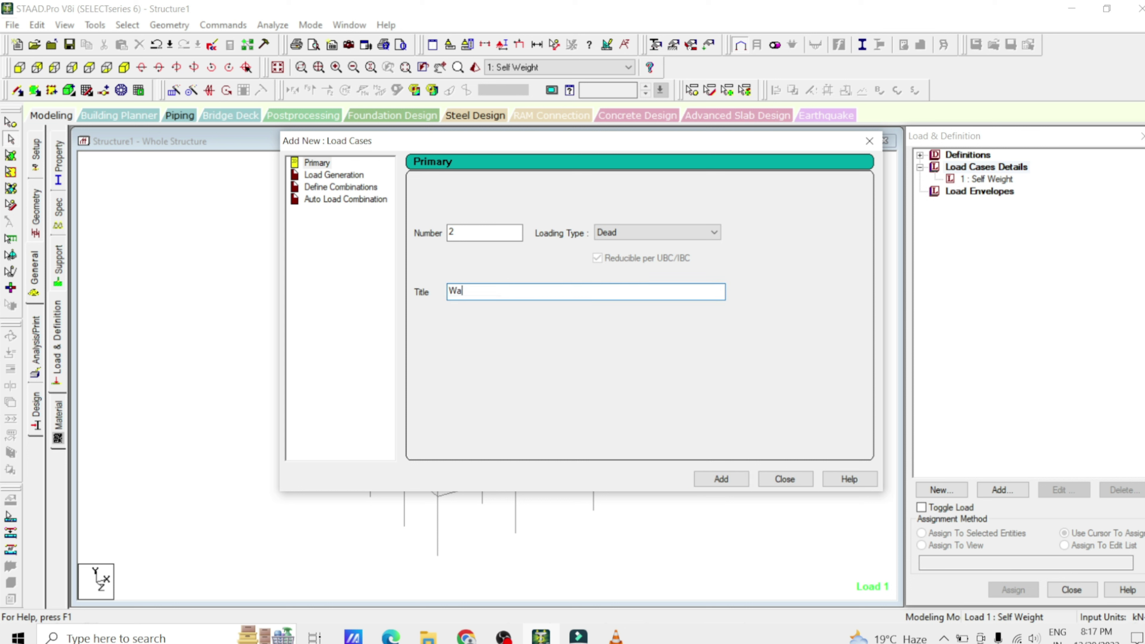
{"action": "type", "text": "ll Load"}
{"action": "left_click", "coordinate": [721, 478]}
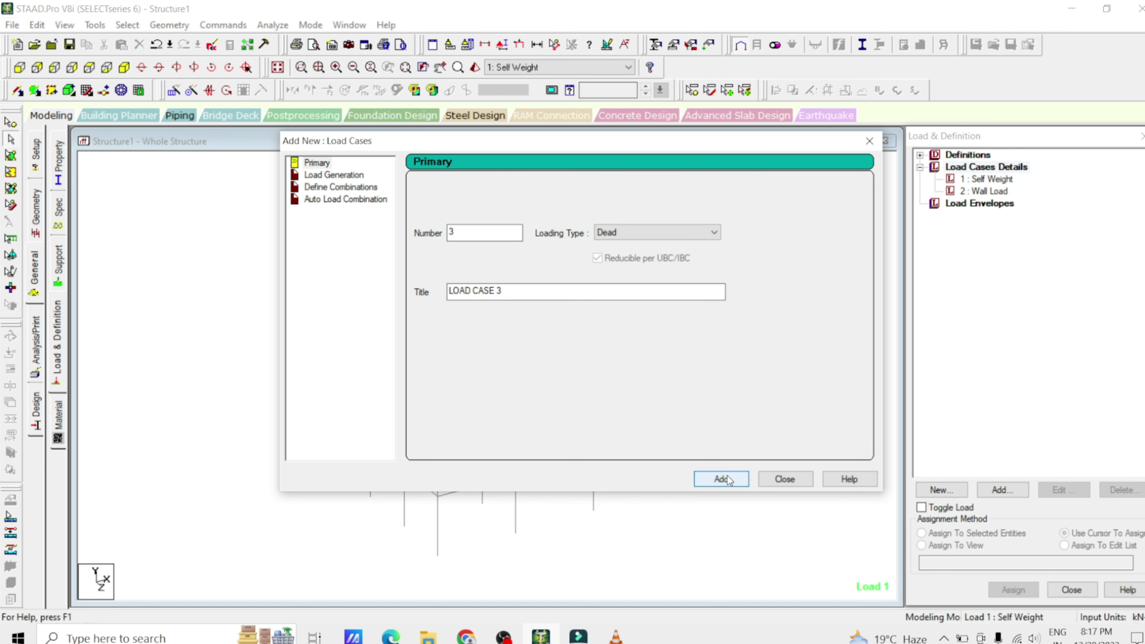
{"action": "left_click_drag", "start_coordinate": [504, 291], "coordinate": [406, 305]}
{"action": "type", "text": "U"}
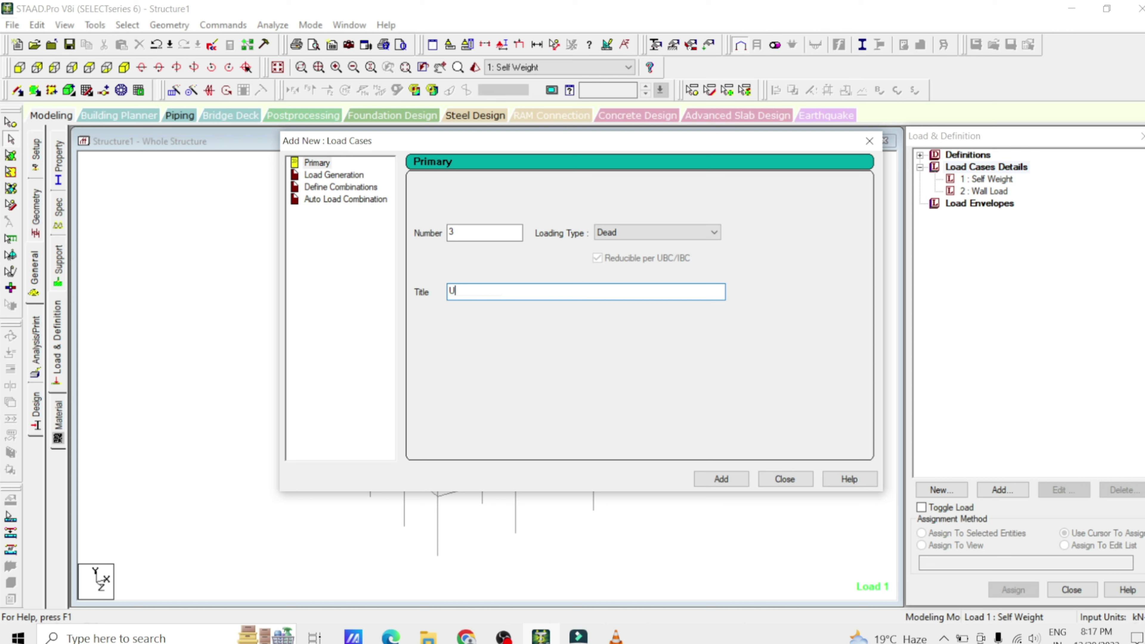
{"action": "type", "text": "DL"}
{"action": "left_click", "coordinate": [722, 479]}
Step: Add Dead primary load case 4 titled "Point Load" and finish creating load cases
{"action": "left_click_drag", "start_coordinate": [563, 292], "coordinate": [350, 289]}
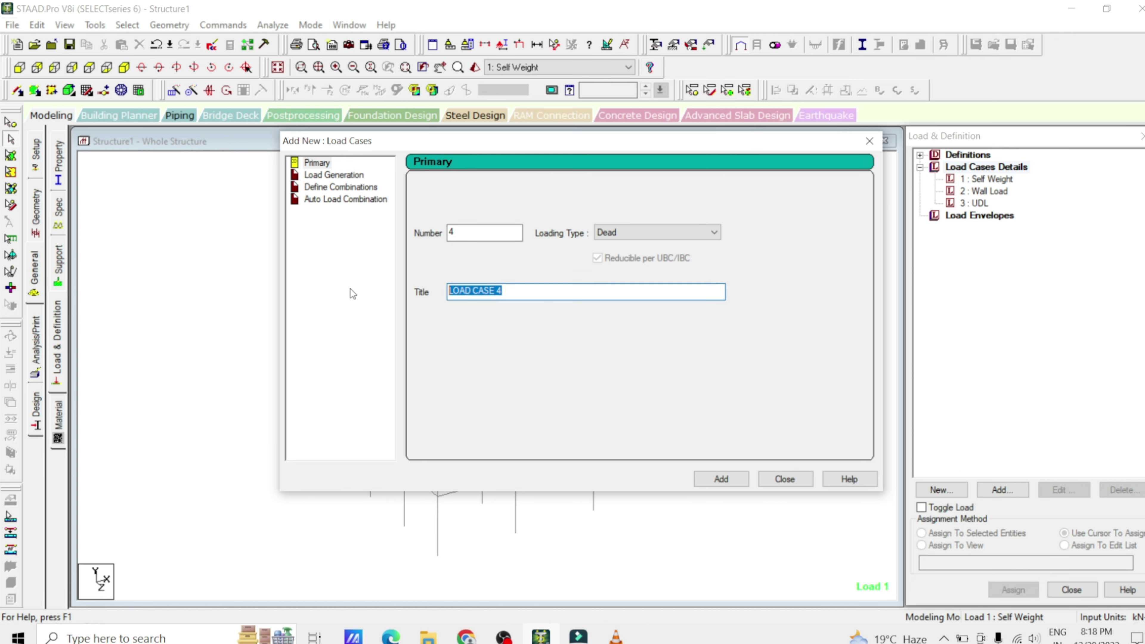
{"action": "type", "text": "Co"}
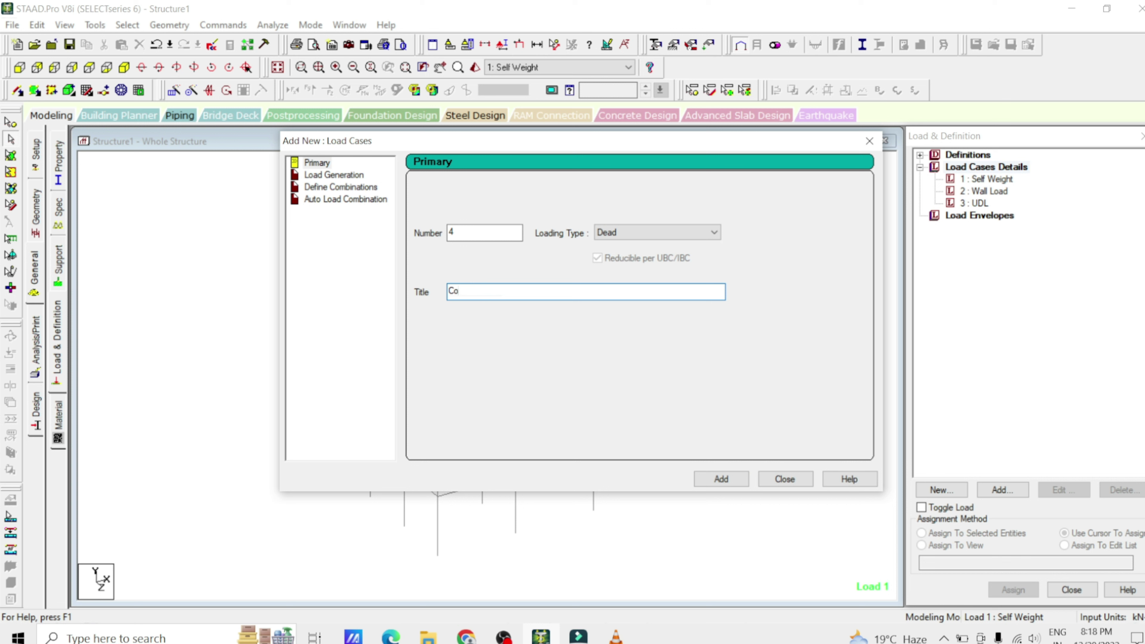
{"action": "key", "text": "BackSpace"}
{"action": "key", "text": "BackSpace"}
{"action": "type", "text": "Point Load"}
{"action": "left_click", "coordinate": [732, 480]}
{"action": "left_click", "coordinate": [771, 479]}
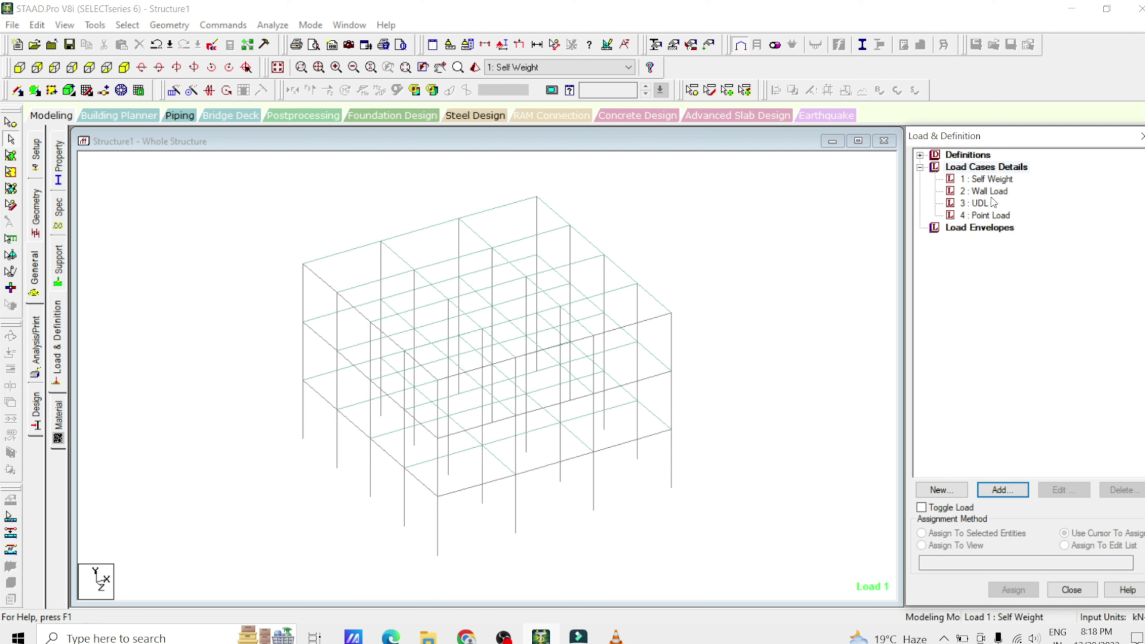
Step: Add a selfweight load in the Y direction with factor -1 to the Self Weight load case
{"action": "left_click", "coordinate": [989, 179]}
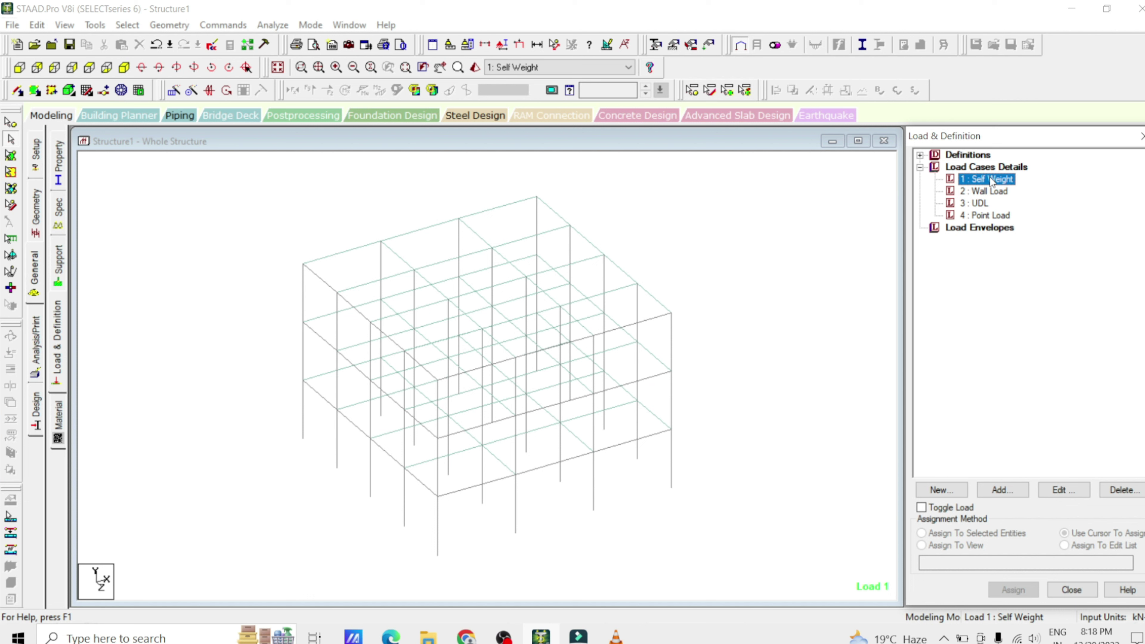
{"action": "left_click", "coordinate": [1004, 490]}
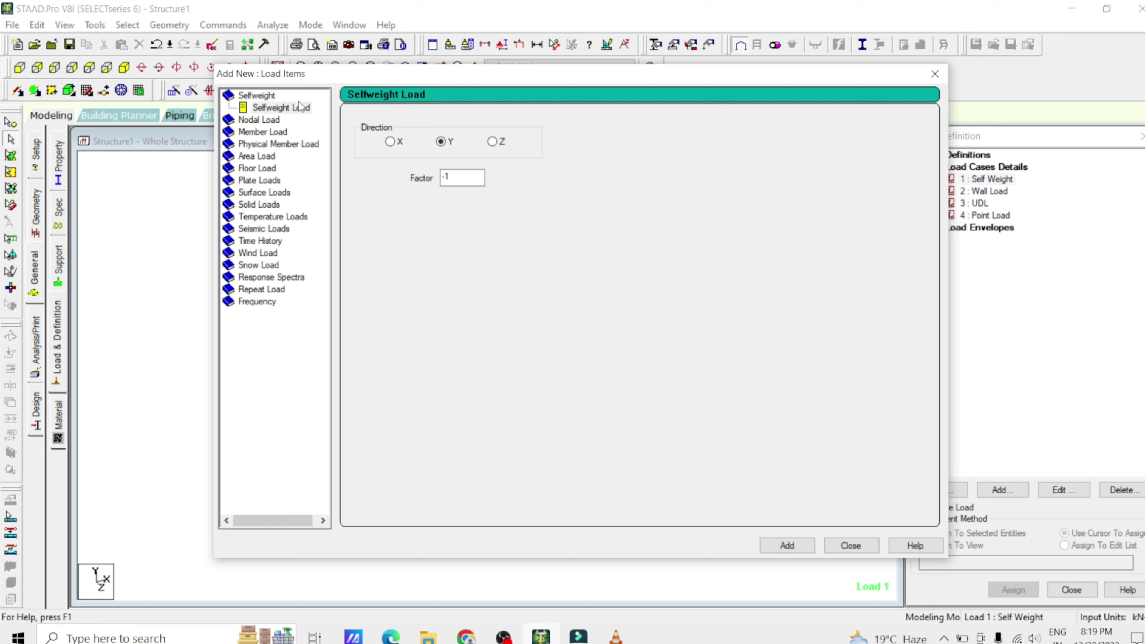
{"action": "left_click", "coordinate": [277, 109]}
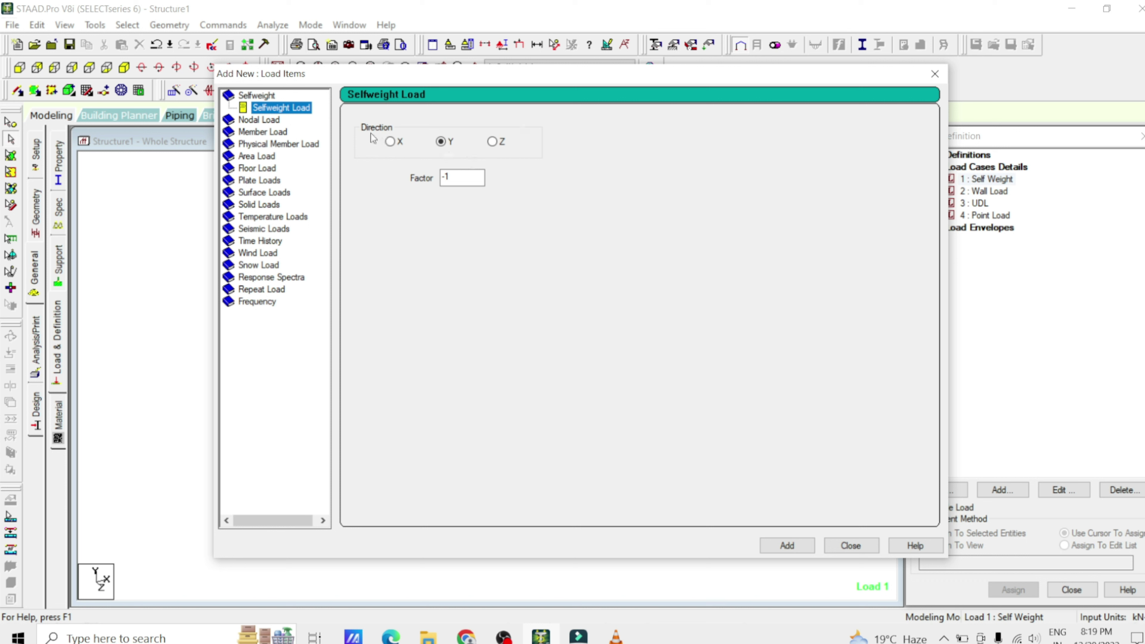
{"action": "left_click", "coordinate": [447, 148]}
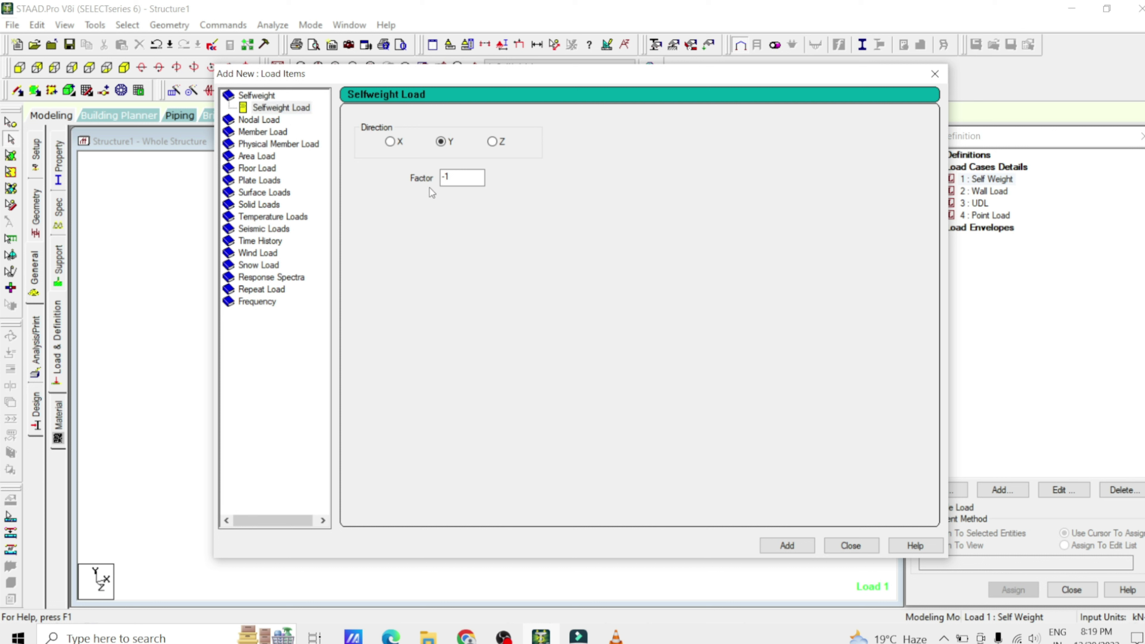
{"action": "left_click", "coordinate": [450, 177]}
{"action": "left_click", "coordinate": [796, 544]}
{"action": "left_click", "coordinate": [846, 547]}
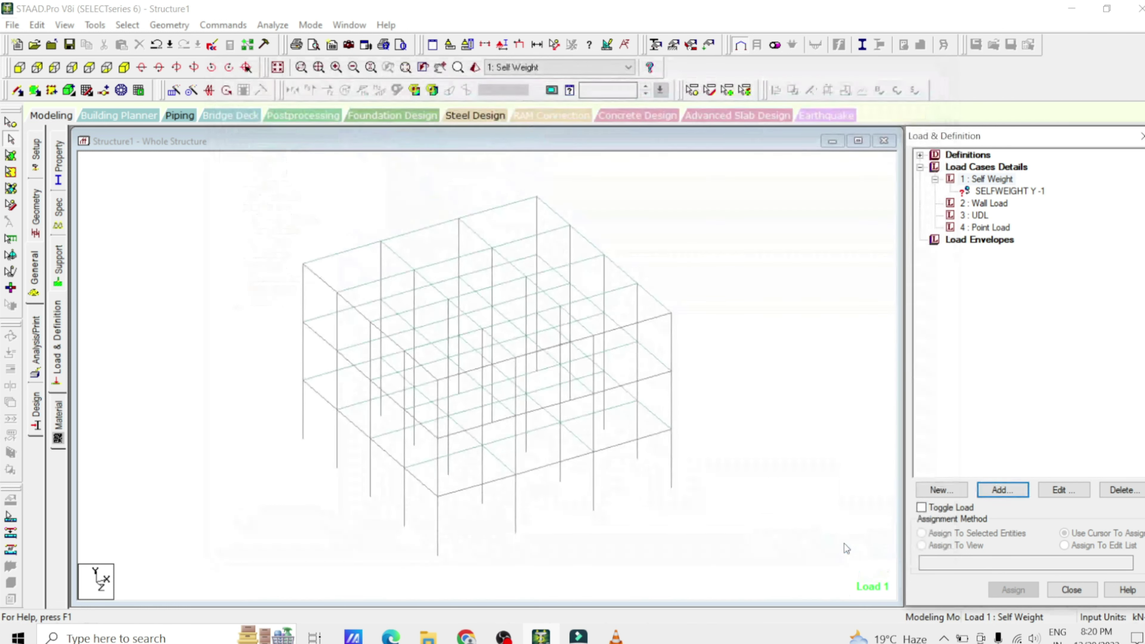
Step: Assign the SELFWEIGHT Y -1 load to the whole structure in view and confirm the assignment
{"action": "left_click", "coordinate": [1028, 193]}
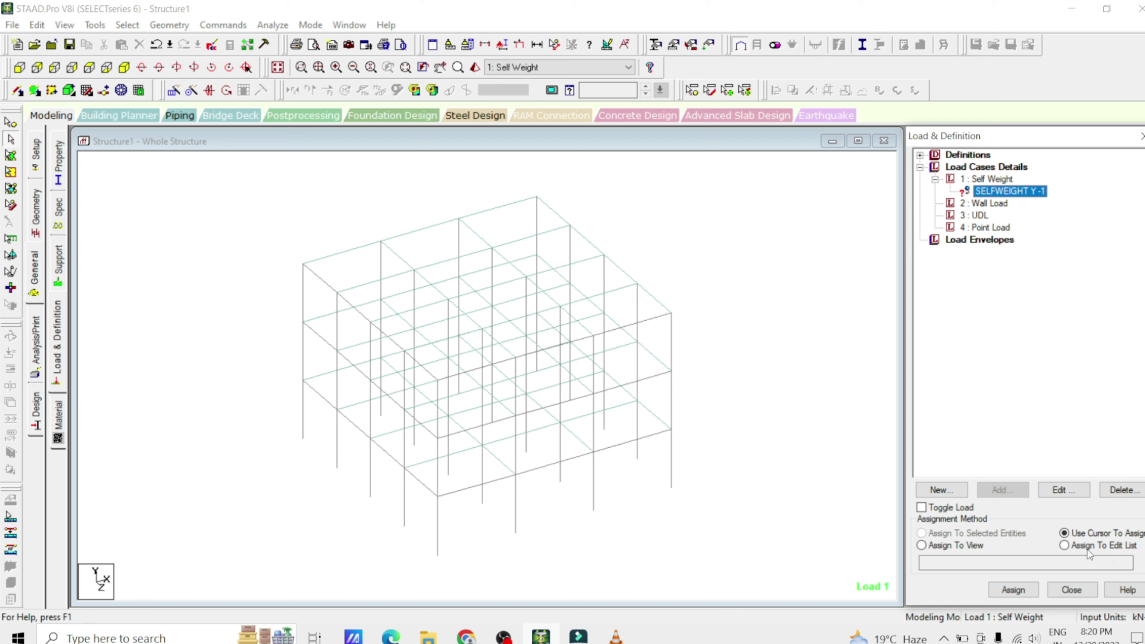
{"action": "left_click", "coordinate": [941, 547]}
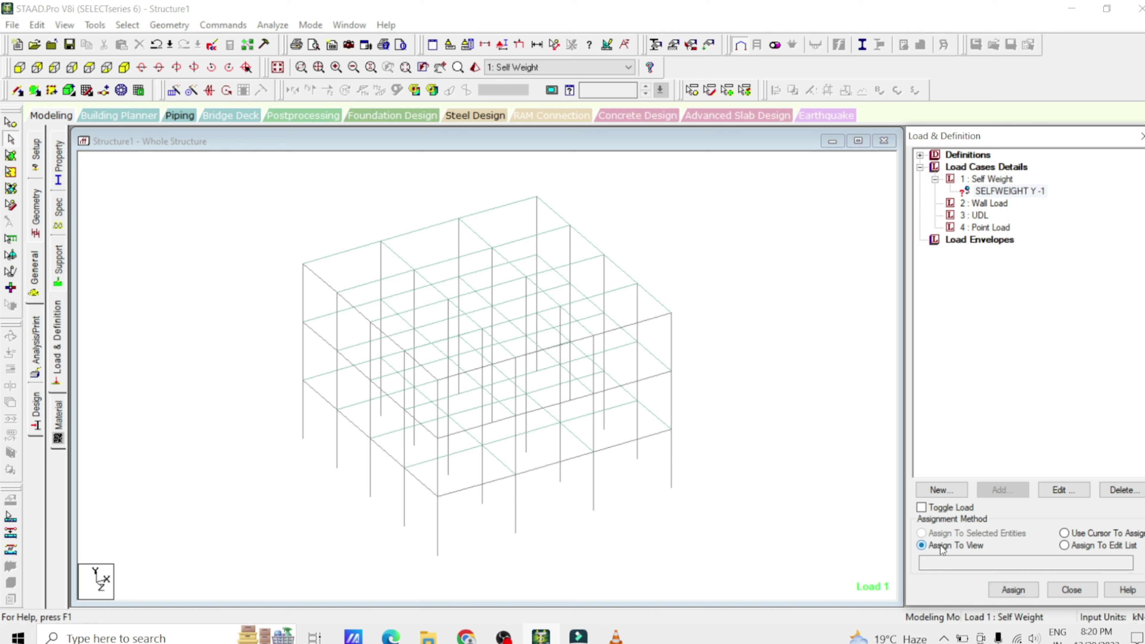
{"action": "left_click", "coordinate": [1014, 590]}
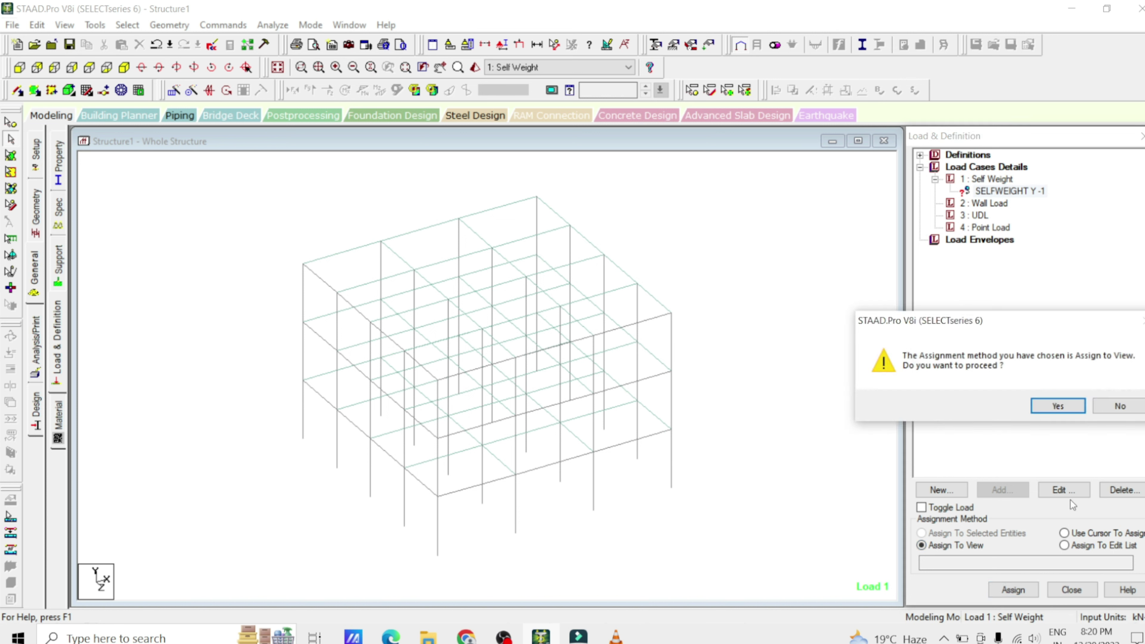
{"action": "left_click", "coordinate": [1066, 408]}
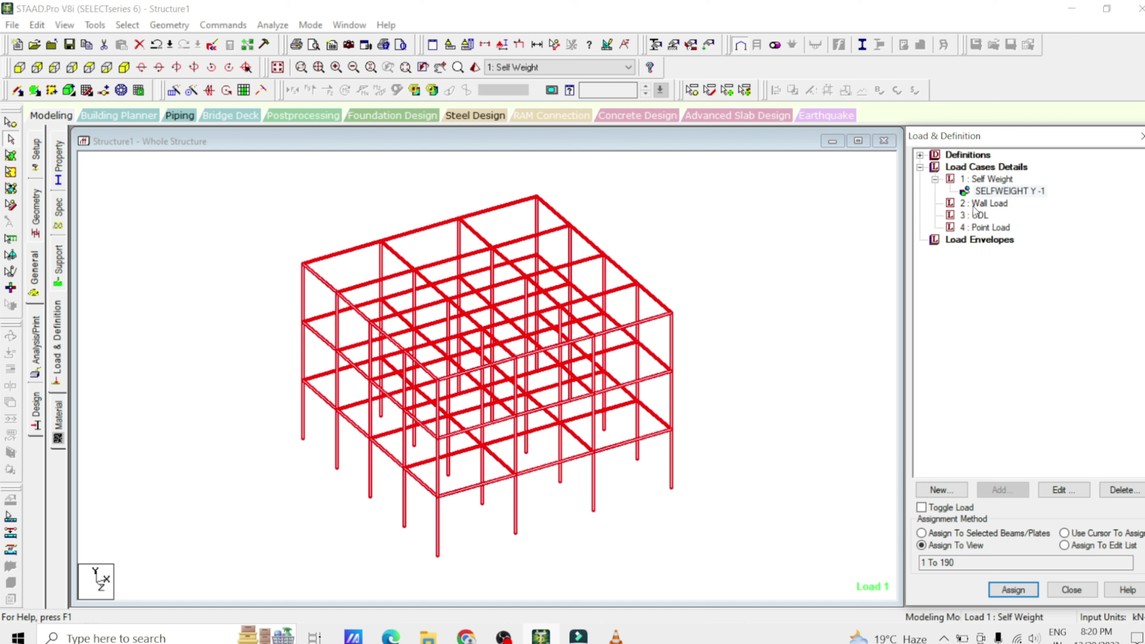
Step: Add a uniform force member load of -3 kN/m in the GY direction to the Wall Load case
{"action": "left_click", "coordinate": [993, 206]}
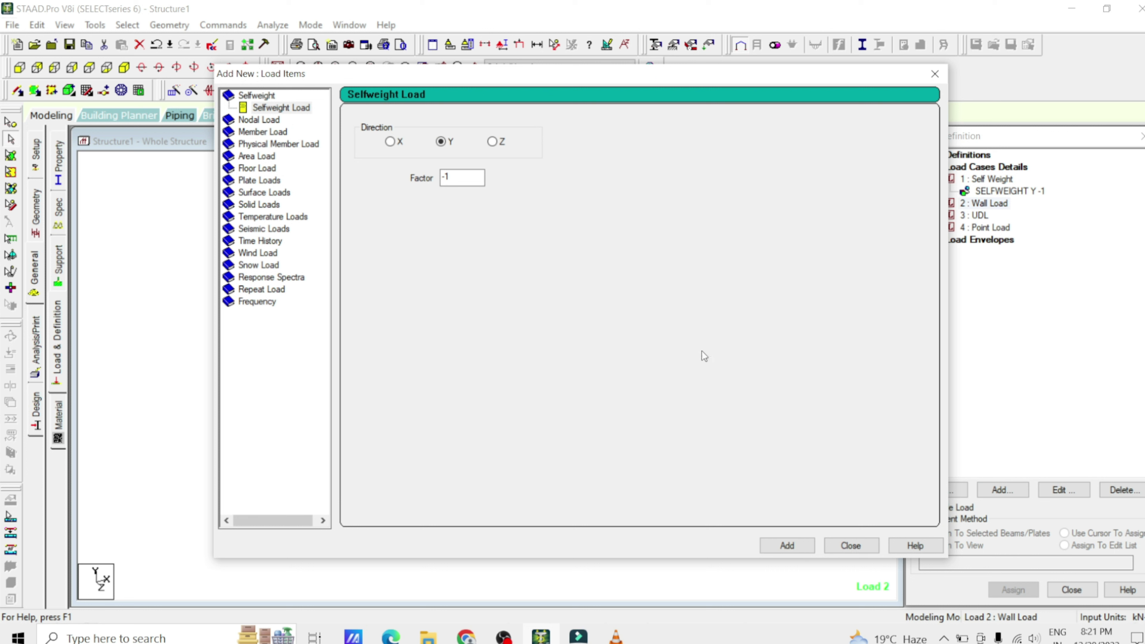
{"action": "left_click", "coordinate": [276, 132]}
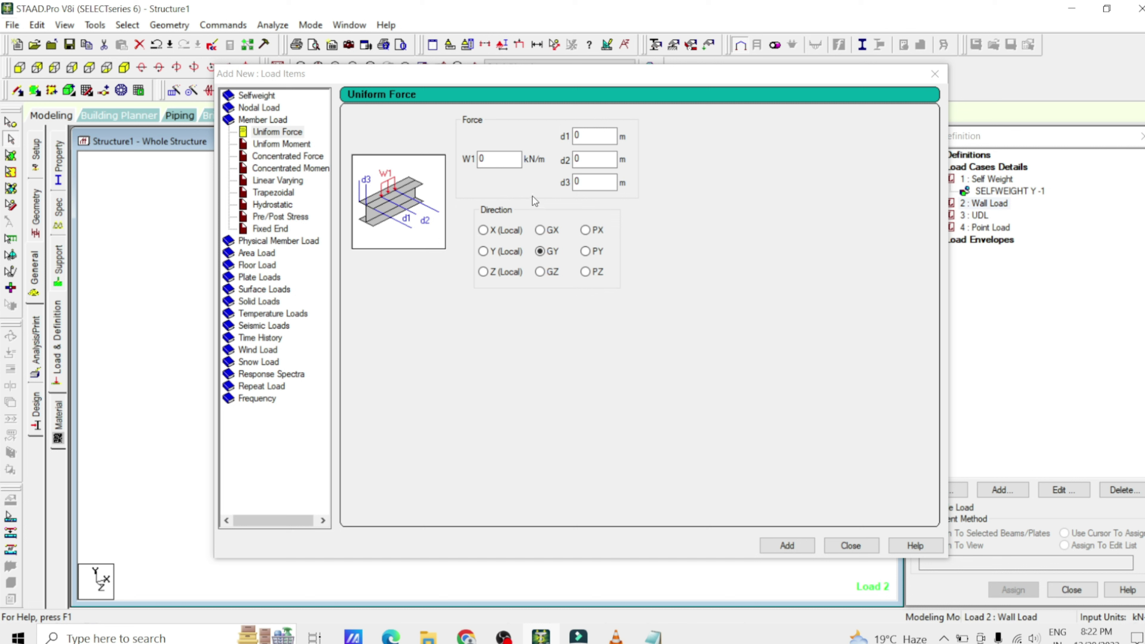
{"action": "left_click", "coordinate": [495, 158]}
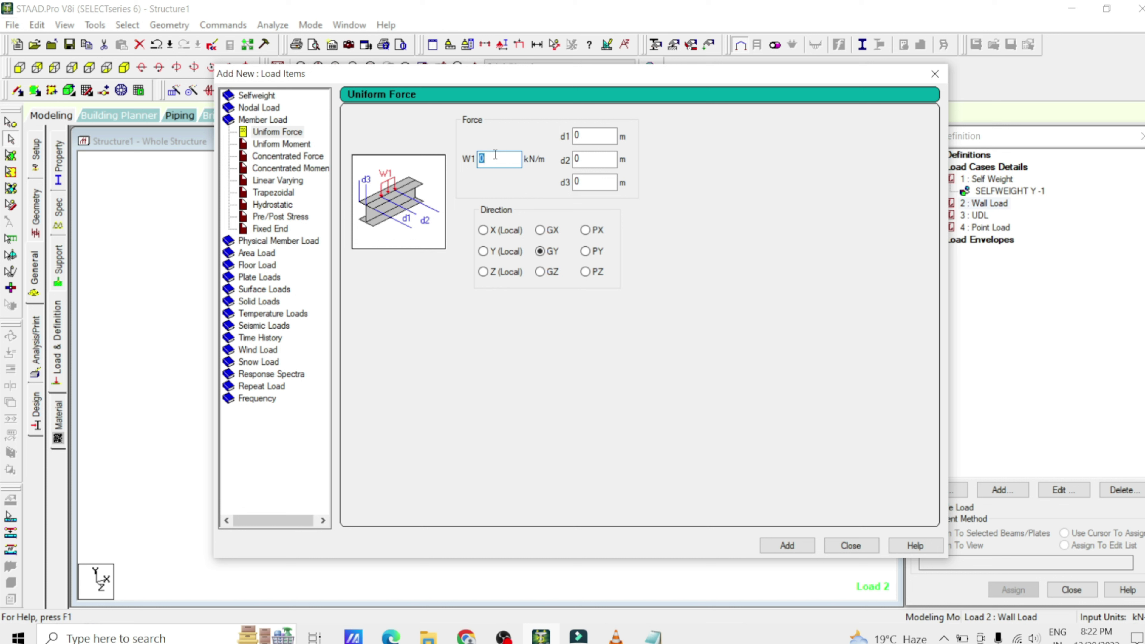
{"action": "key", "text": "BackSpace"}
{"action": "type", "text": "-3"}
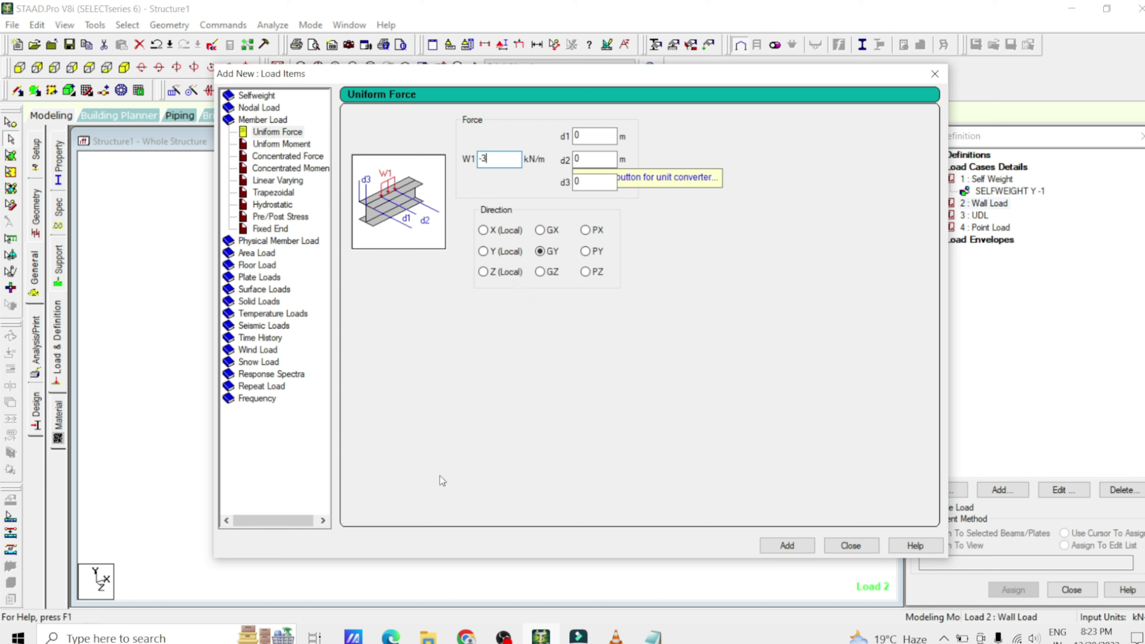
{"action": "left_click", "coordinate": [793, 553]}
{"action": "left_click", "coordinate": [840, 547]}
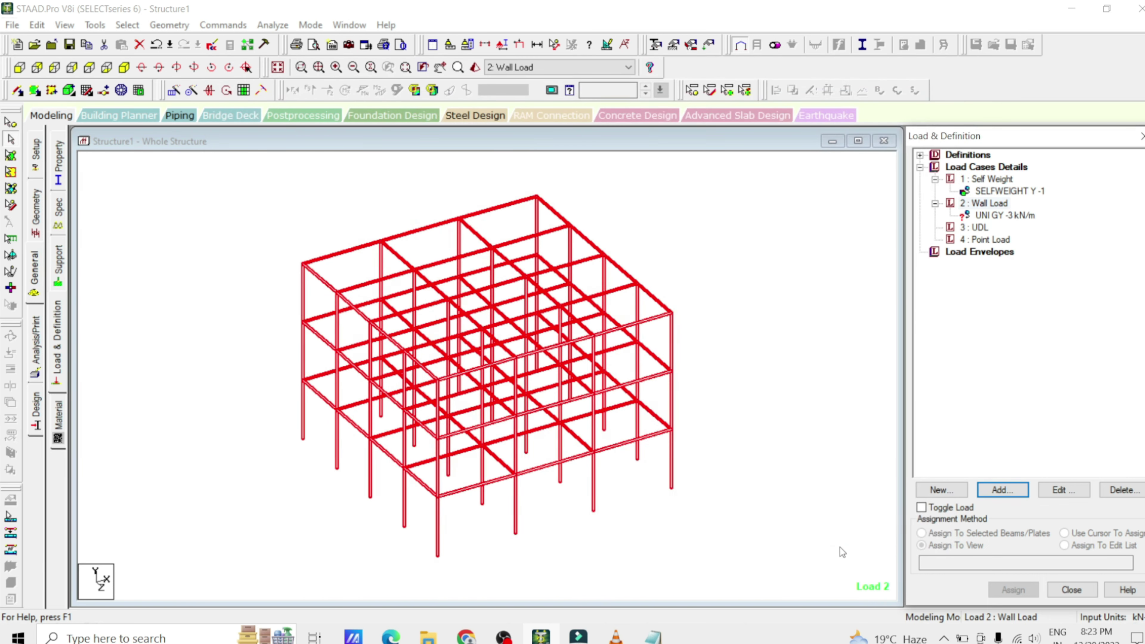
Step: Select the -3 kN/m wall load item and all horizontal beams on the three floor levels in the front view
{"action": "left_click", "coordinate": [1013, 216]}
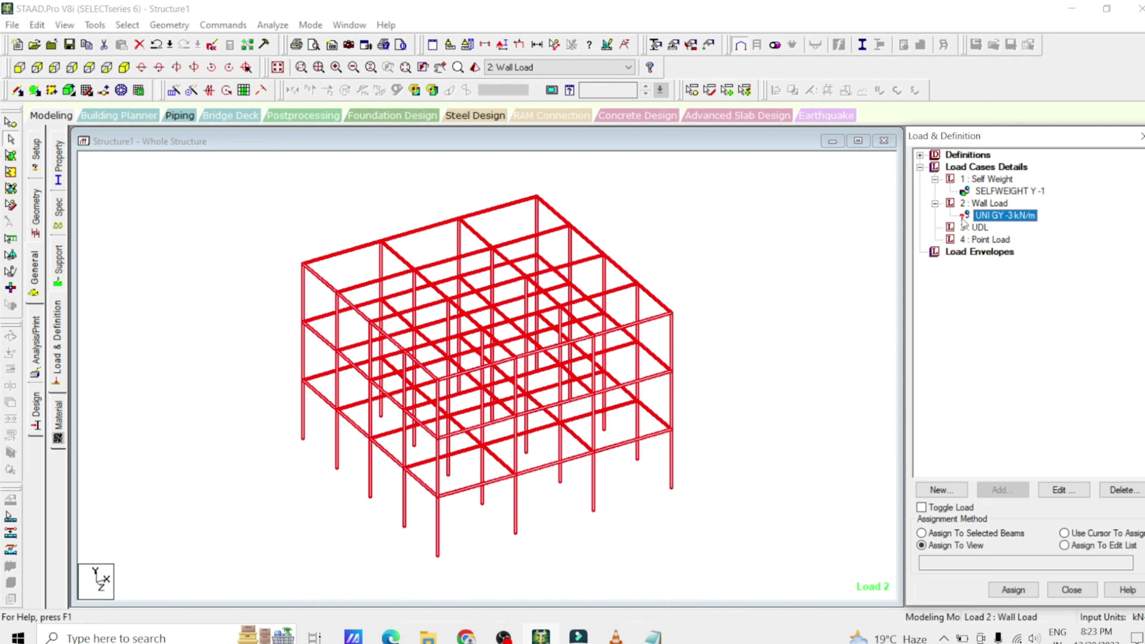
{"action": "left_click", "coordinate": [808, 248]}
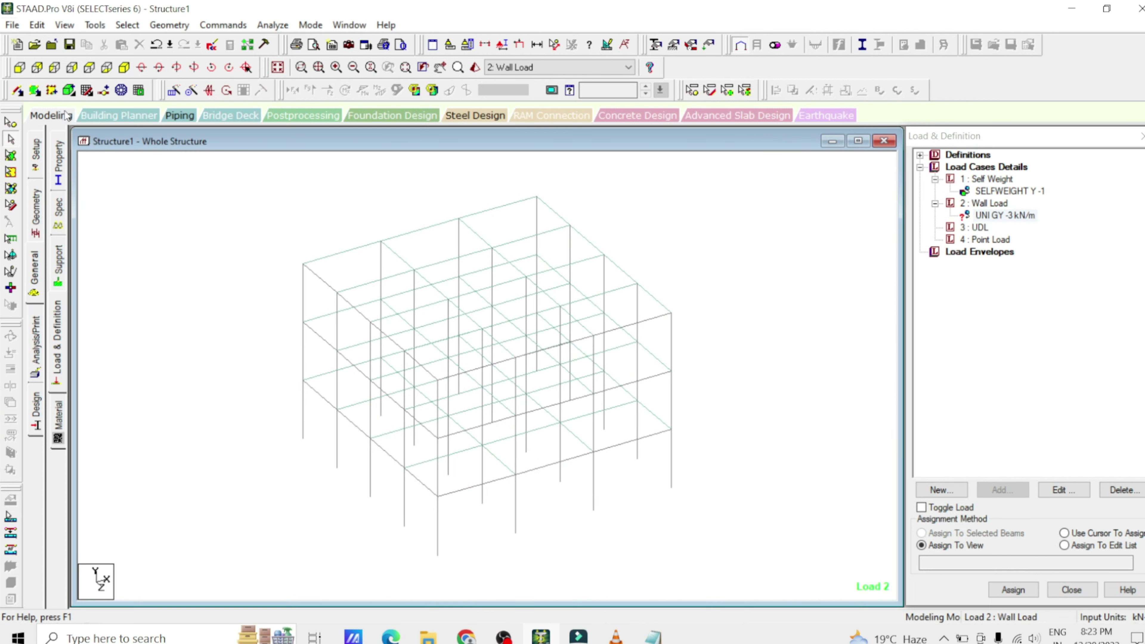
{"action": "left_click", "coordinate": [20, 67]}
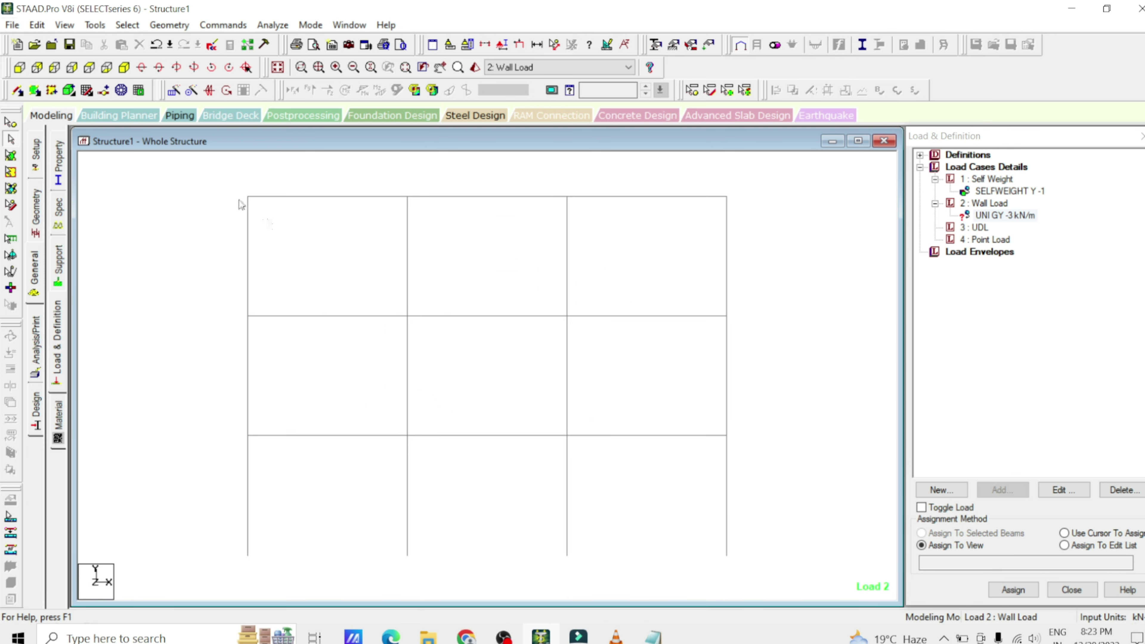
{"action": "left_click_drag", "start_coordinate": [226, 180], "coordinate": [770, 212]}
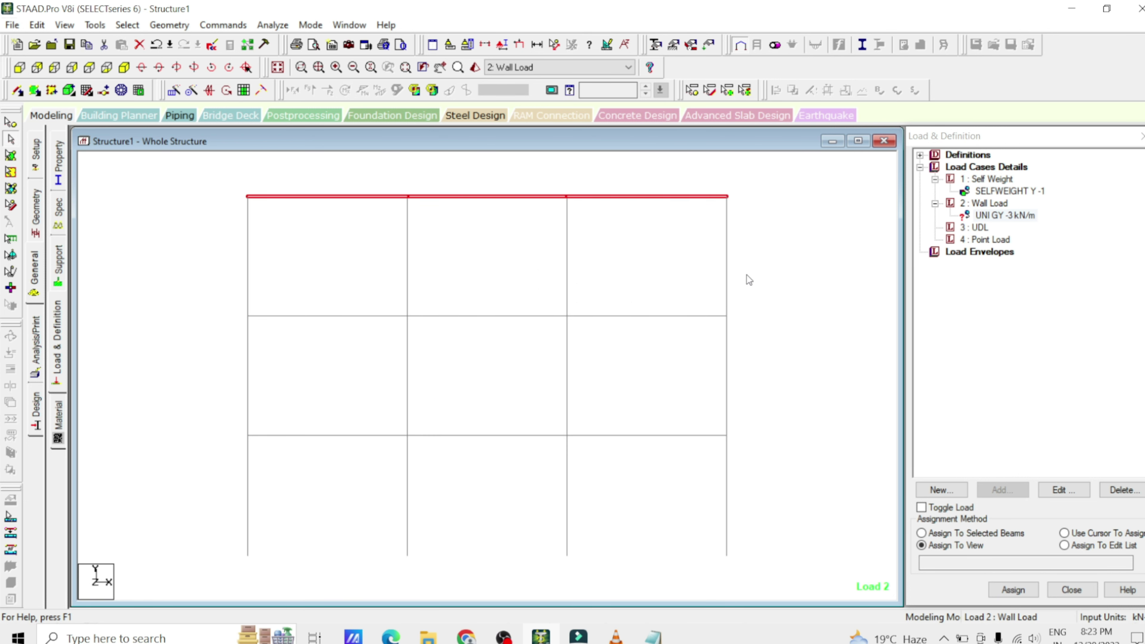
{"action": "left_click_drag", "start_coordinate": [741, 303], "coordinate": [221, 324]}
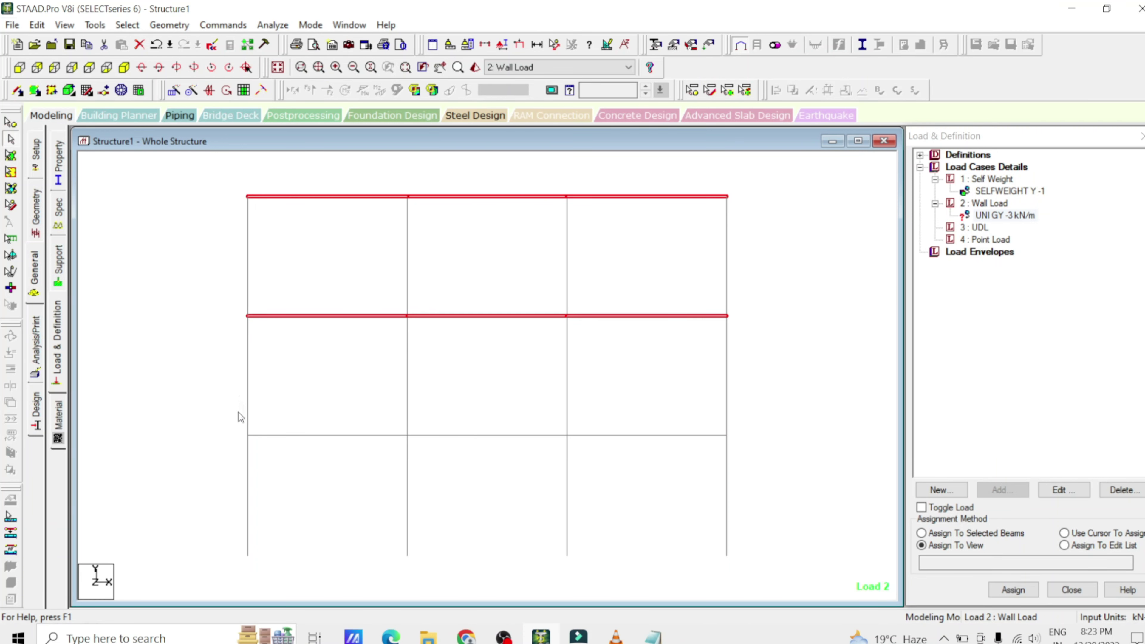
{"action": "left_click_drag", "start_coordinate": [235, 419], "coordinate": [774, 436]}
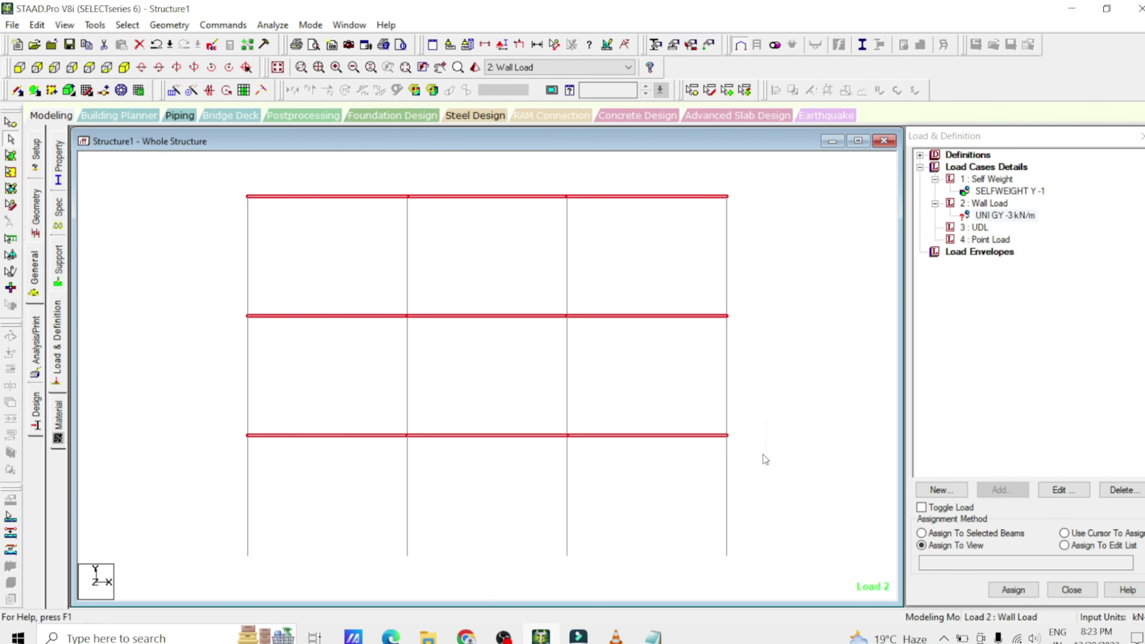
Step: Assign the UNI GY -3 kN/m wall load to the selected beams and confirm the assignment
{"action": "left_click", "coordinate": [922, 534]}
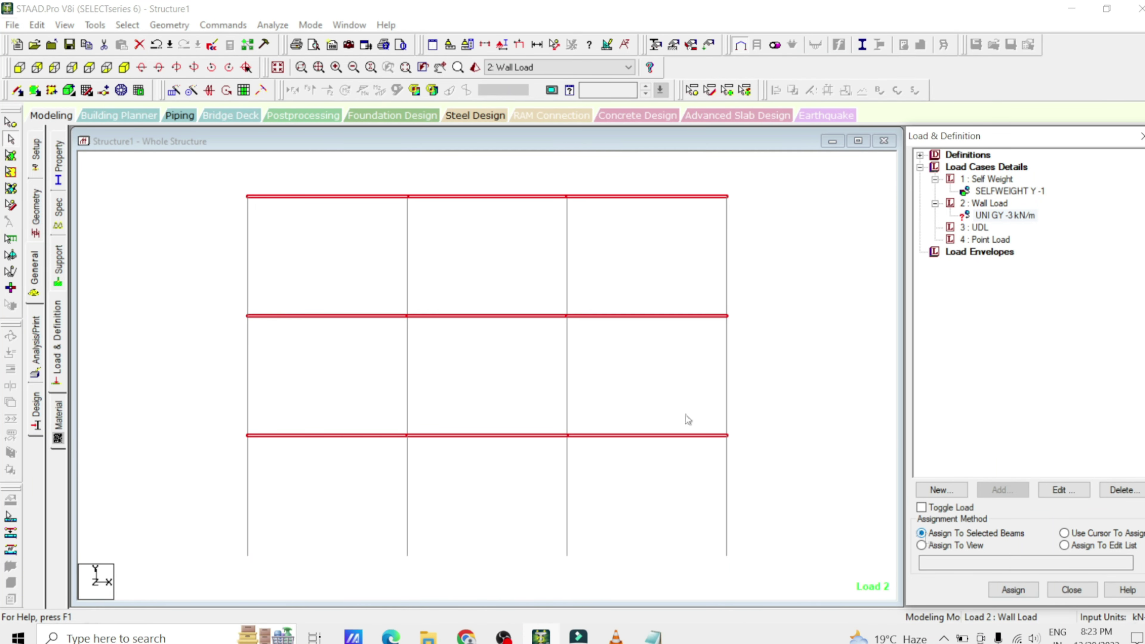
{"action": "left_click", "coordinate": [125, 68]}
{"action": "left_click", "coordinate": [125, 68]}
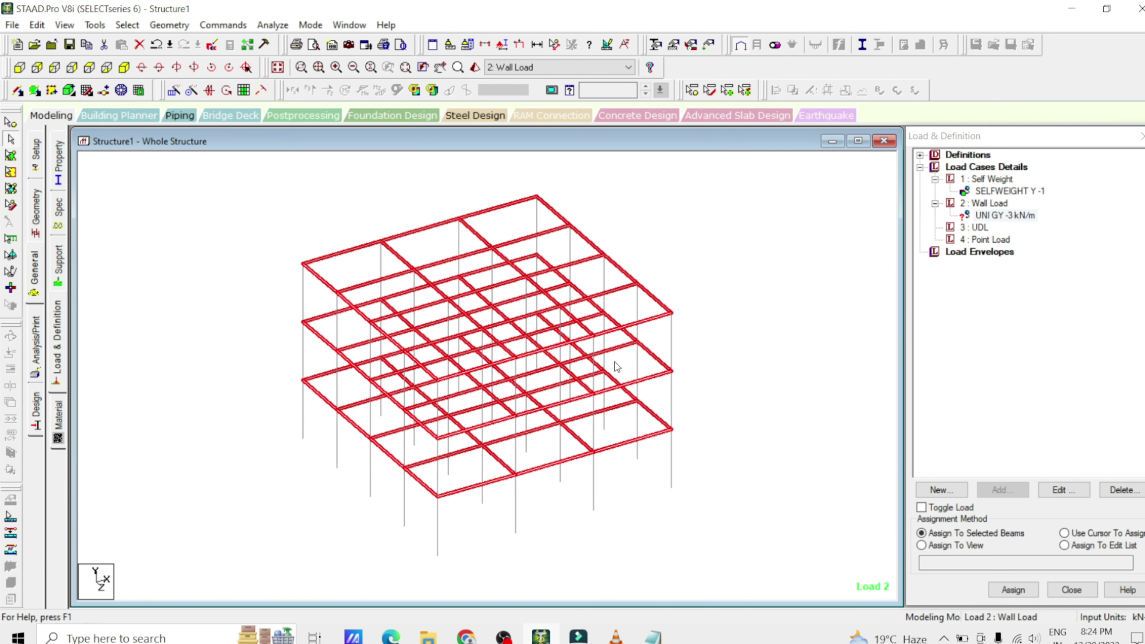
{"action": "left_click", "coordinate": [1011, 533]}
{"action": "left_click", "coordinate": [1014, 589]}
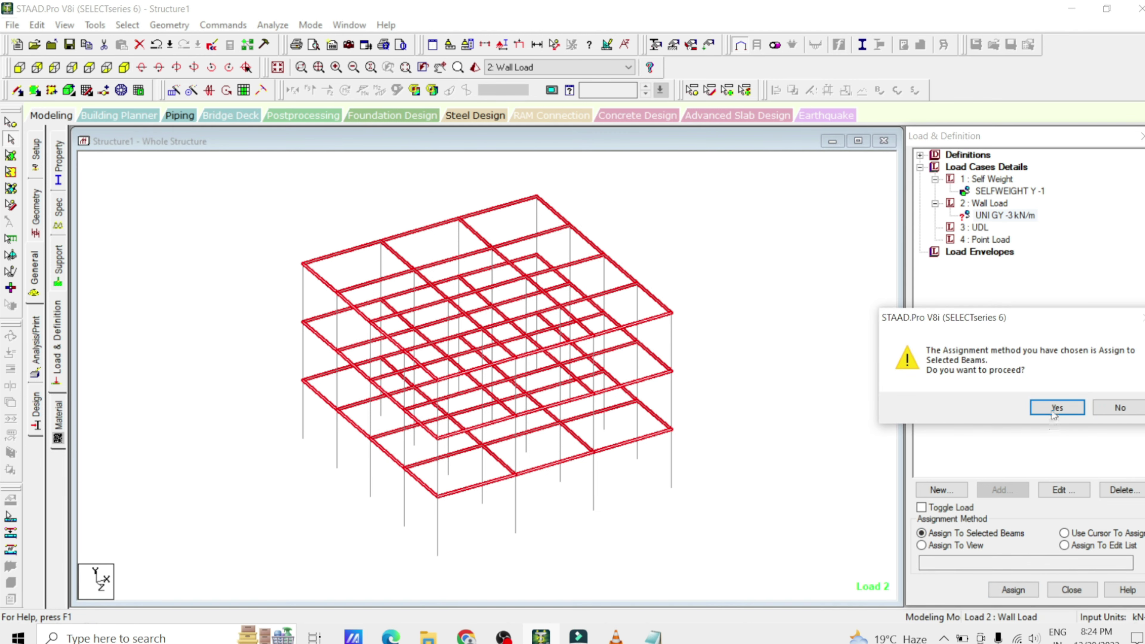
{"action": "left_click", "coordinate": [1055, 408]}
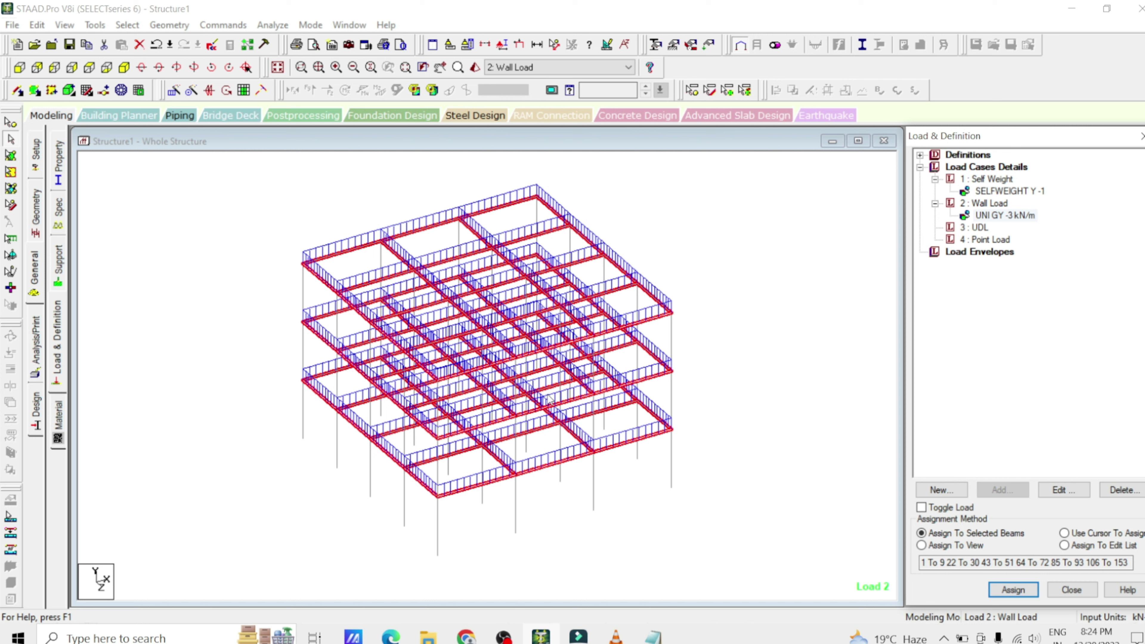
Step: Rename load case 3 as "UDL (parapet Wall)"
{"action": "left_click", "coordinate": [976, 227]}
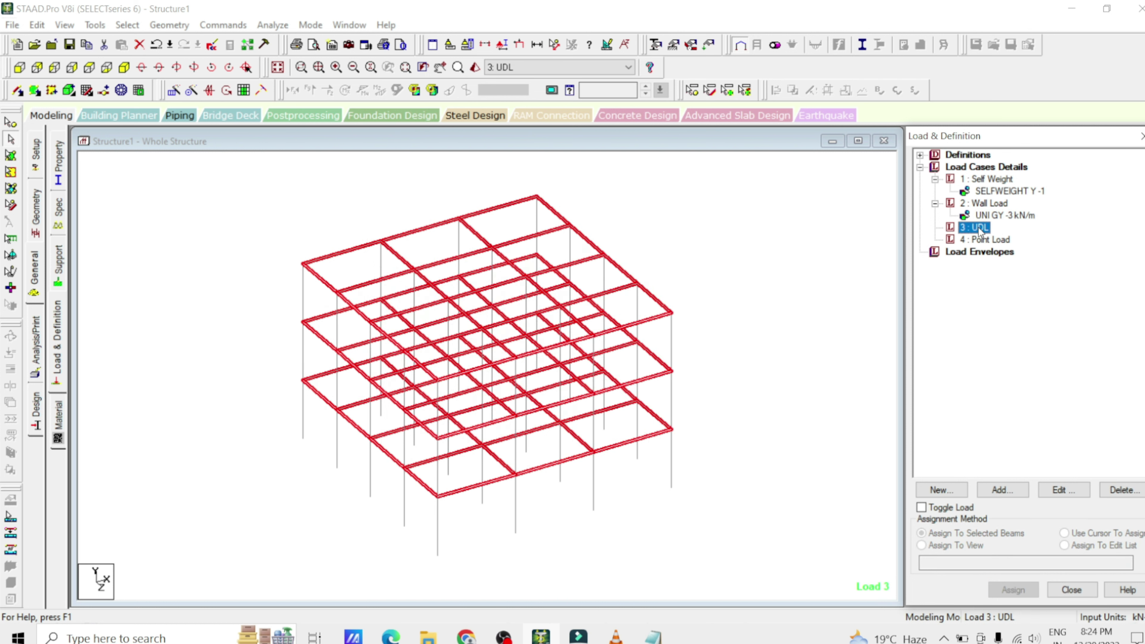
{"action": "double_click", "coordinate": [979, 229]}
{"action": "left_click", "coordinate": [517, 349]}
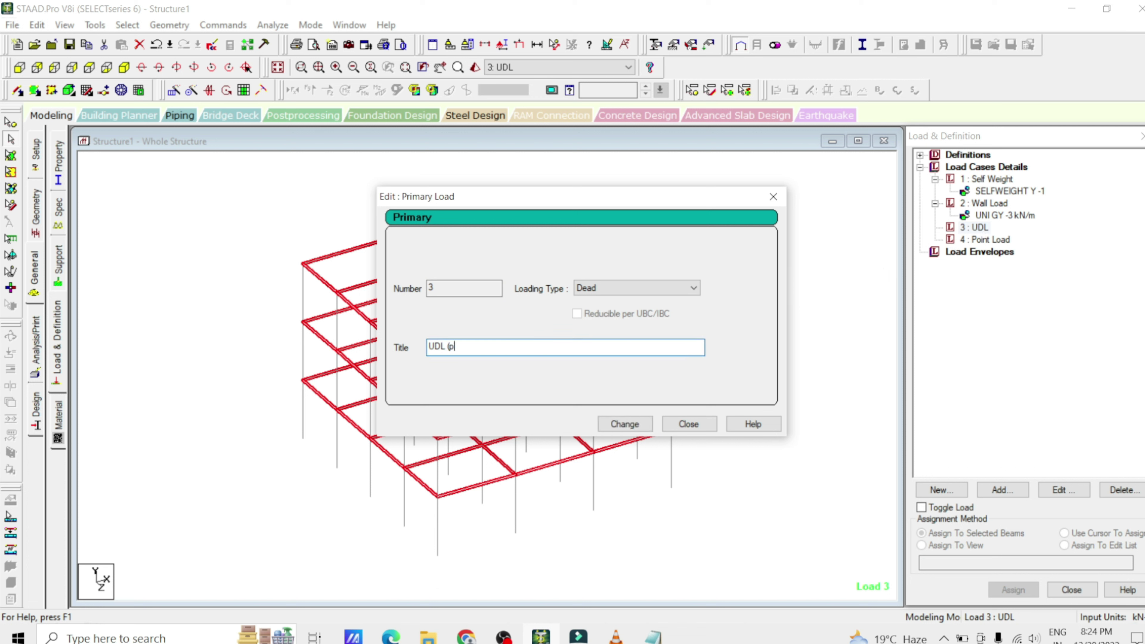
{"action": "type", "text": "(parapet Wall"}
{"action": "left_click", "coordinate": [625, 424]}
{"action": "left_click", "coordinate": [689, 424]}
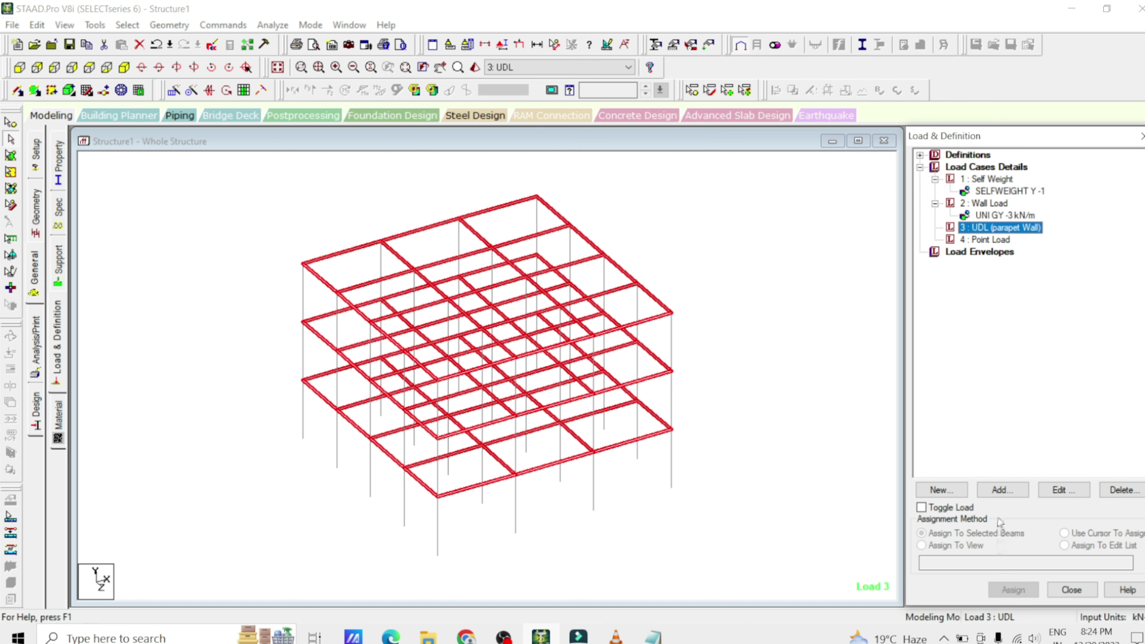
Step: Add a uniform force member load of -1.5 kN/m in the GY direction to the UDL (parapet Wall) case
{"action": "left_click", "coordinate": [999, 491]}
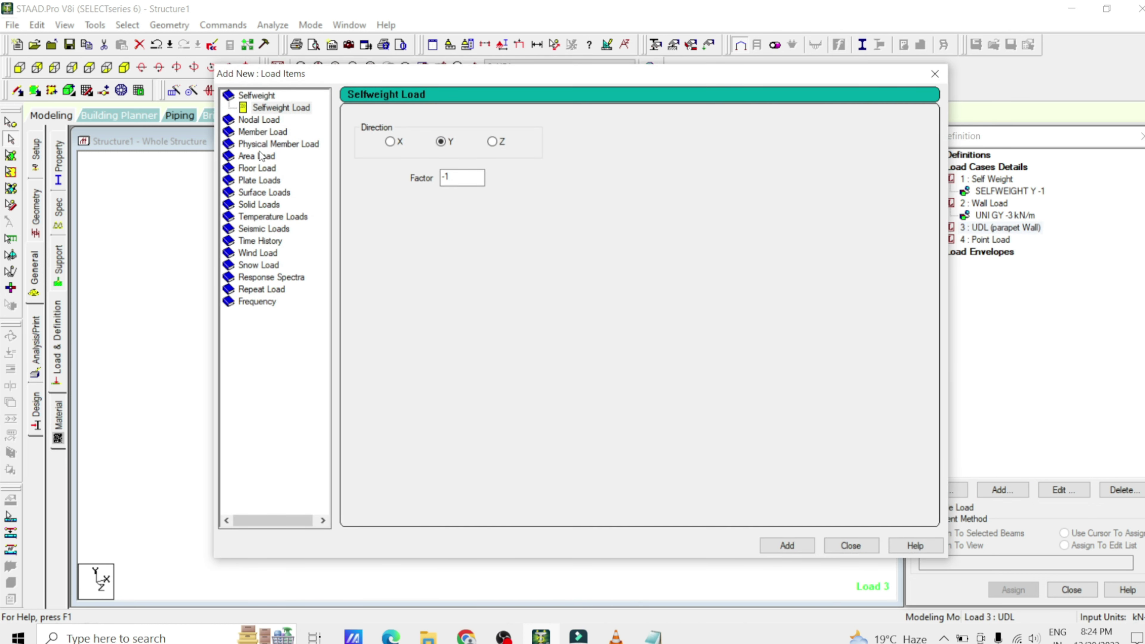
{"action": "left_click", "coordinate": [255, 135]}
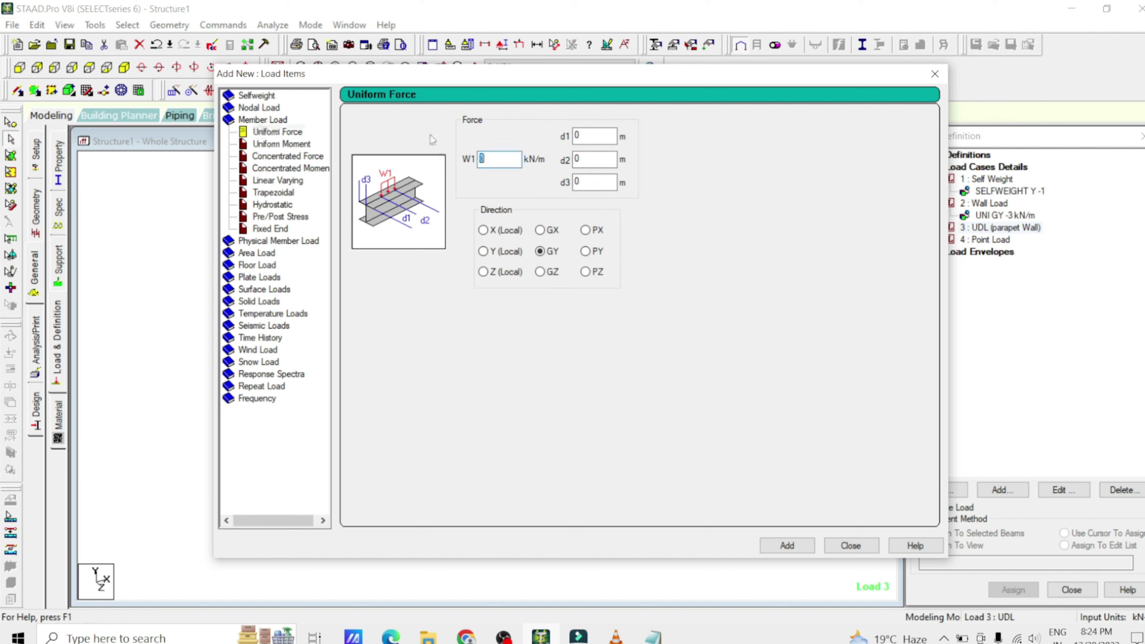
{"action": "left_click", "coordinate": [491, 158]}
{"action": "type", "text": "-1.5"}
{"action": "left_click", "coordinate": [800, 546]}
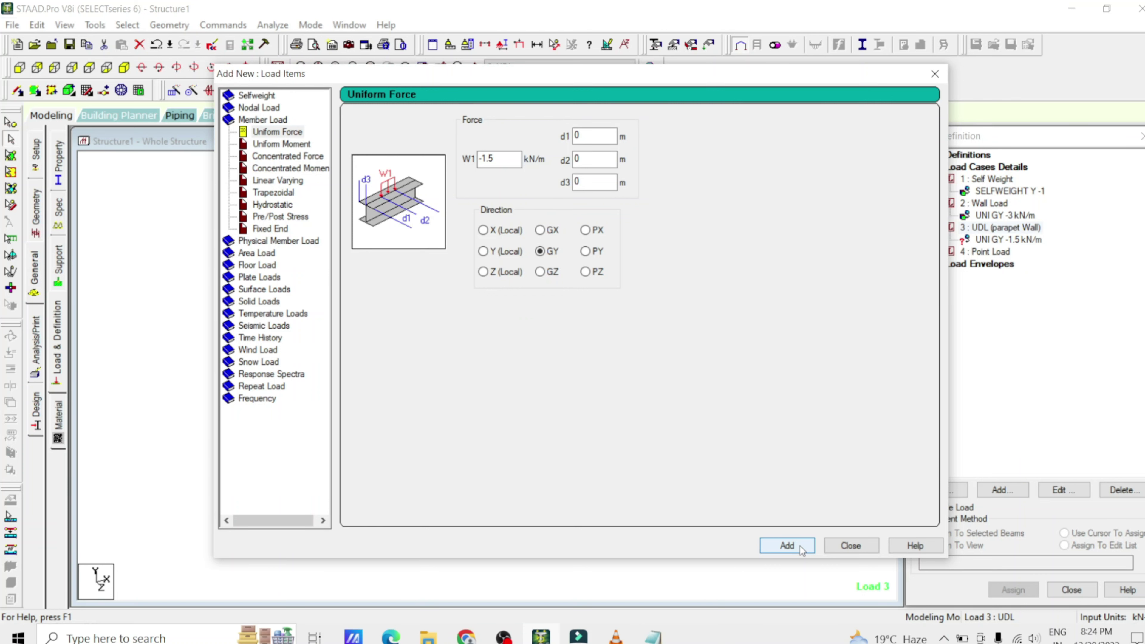
{"action": "left_click", "coordinate": [860, 545]}
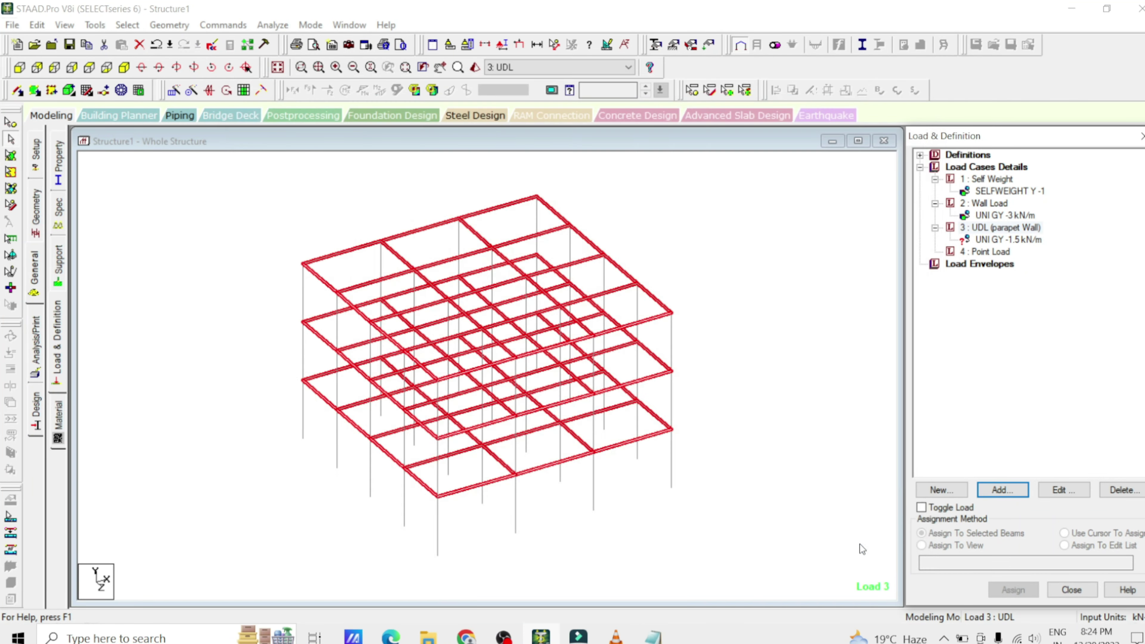
Step: Select the -1.5 kN/m load item, clear the beam selection and isolate the roof-level beams with a rubber-band section view
{"action": "left_click", "coordinate": [1012, 240]}
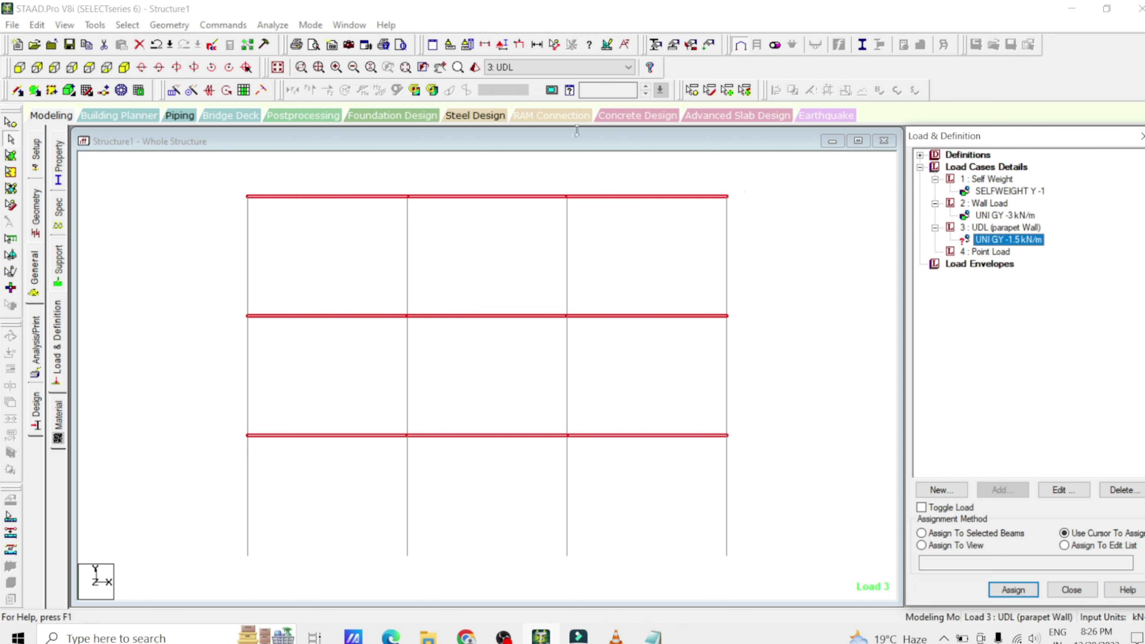
{"action": "left_click", "coordinate": [152, 182]}
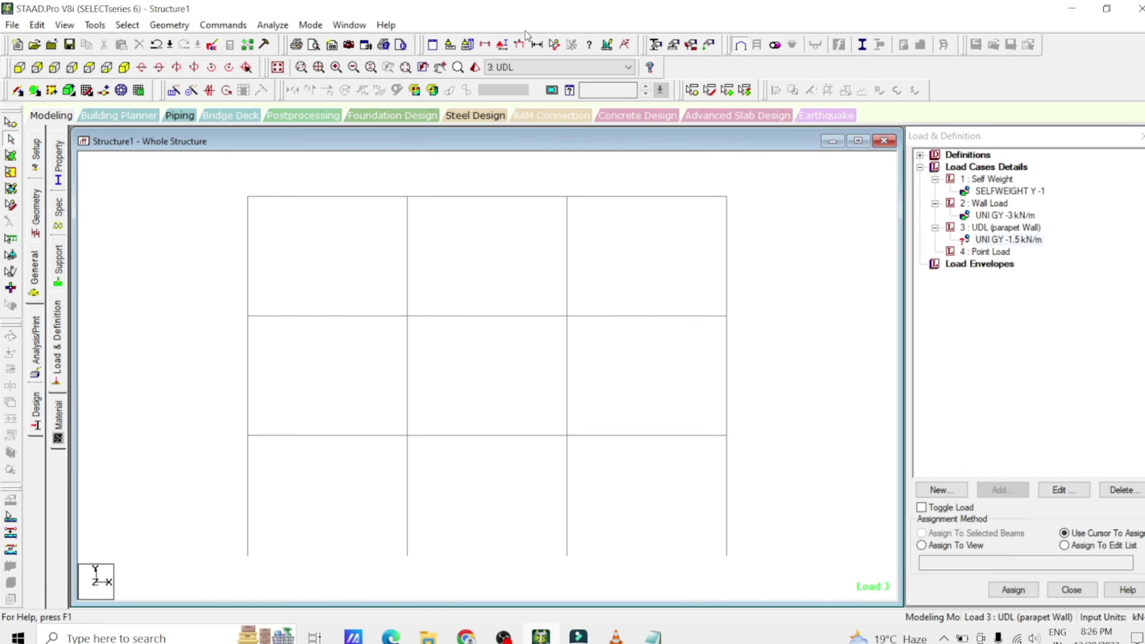
{"action": "left_click", "coordinate": [487, 45]}
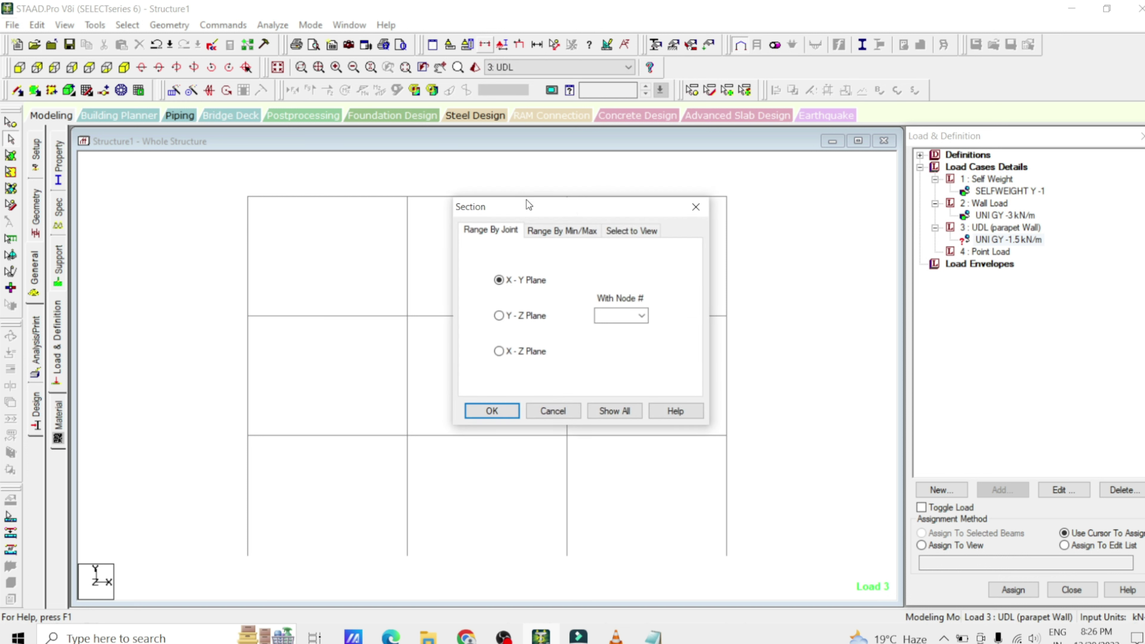
{"action": "left_click", "coordinate": [632, 230]}
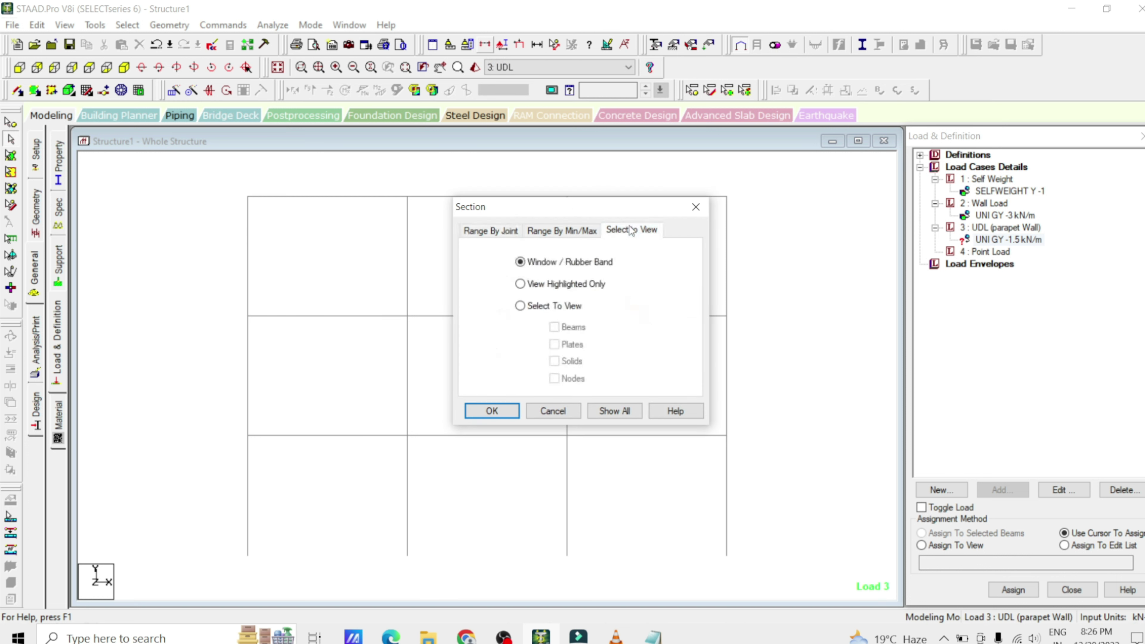
{"action": "left_click", "coordinate": [490, 410]}
{"action": "left_click_drag", "start_coordinate": [218, 189], "coordinate": [754, 216]}
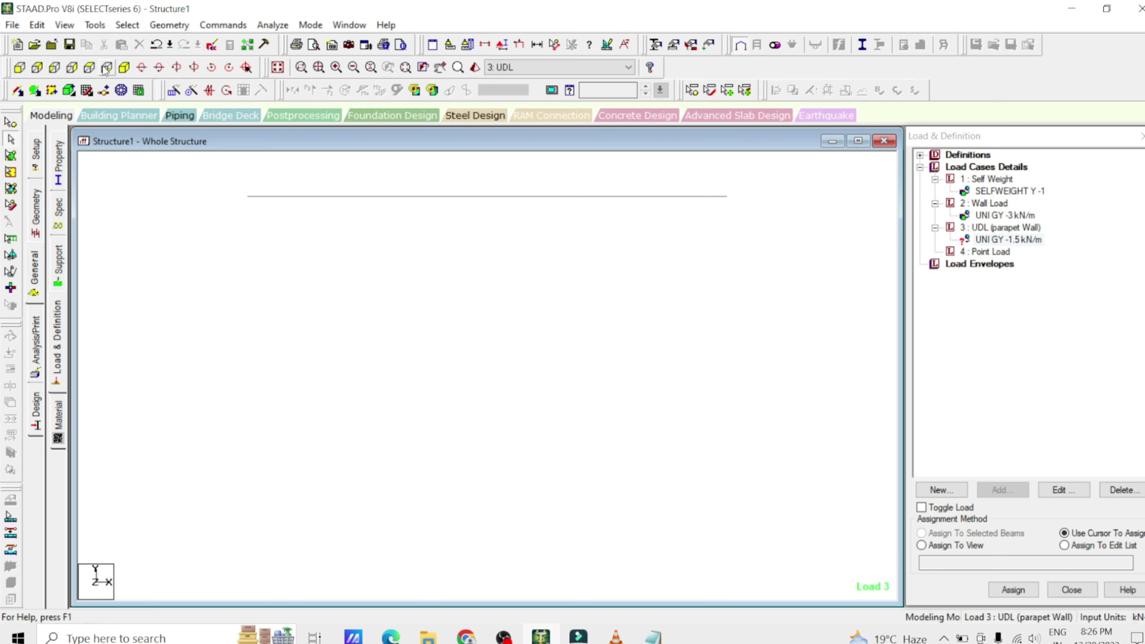
{"action": "left_click", "coordinate": [124, 67]}
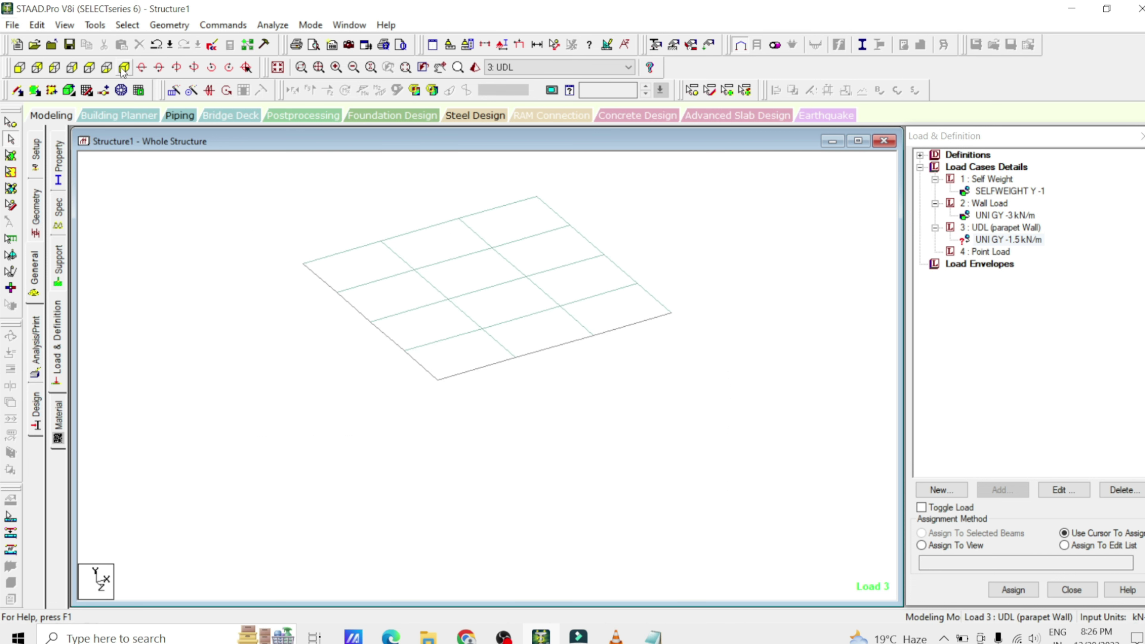
Step: Select the perimeter beams on all four sides of the roof in plan view
{"action": "left_click", "coordinate": [89, 68]}
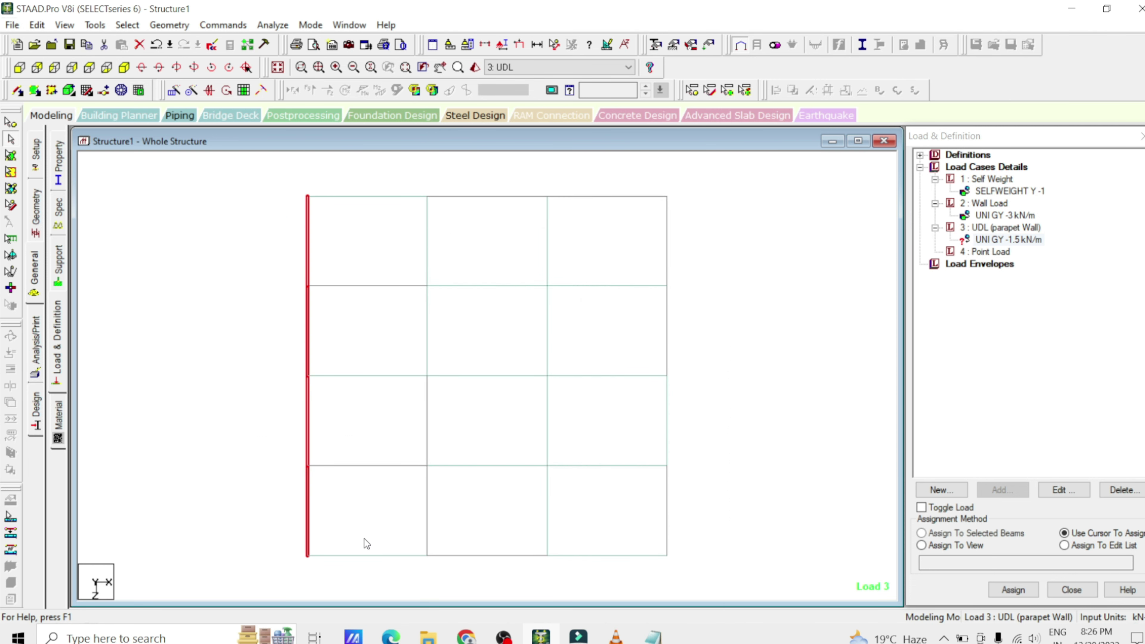
{"action": "left_click_drag", "start_coordinate": [287, 172], "coordinate": [730, 220]}
{"action": "left_click_drag", "start_coordinate": [645, 171], "coordinate": [723, 585]}
{"action": "left_click_drag", "start_coordinate": [716, 541], "coordinate": [267, 570]}
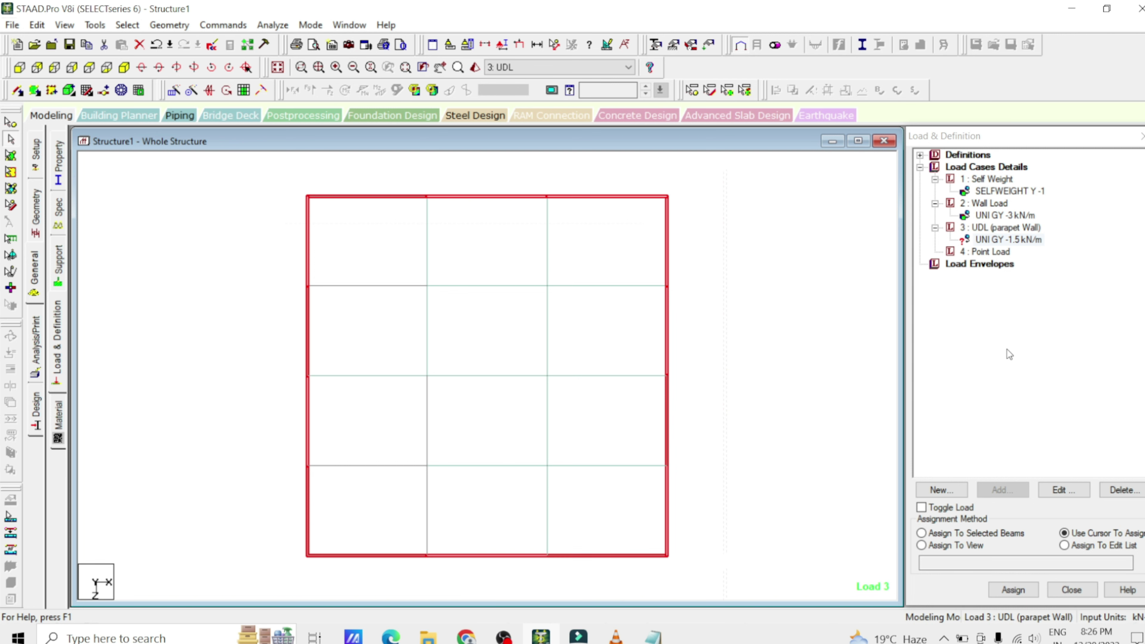
Step: Assign the UNI GY -1.5 kN/m load to the selected roof perimeter beams, then redisplay the whole structure in isometric view with nothing selected
{"action": "left_click", "coordinate": [960, 539]}
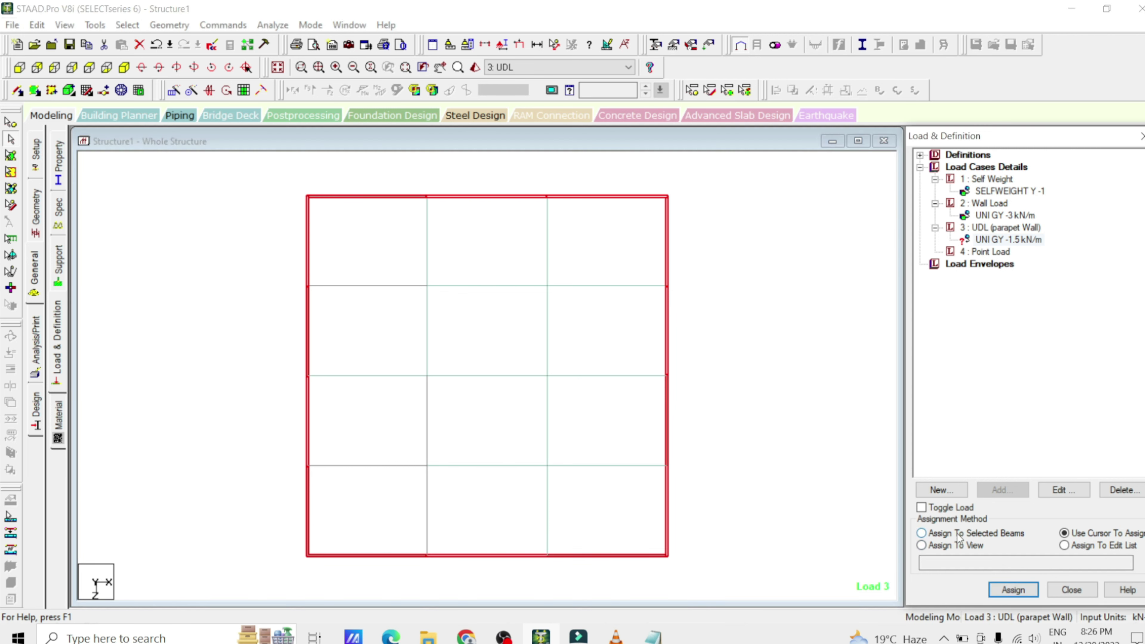
{"action": "left_click", "coordinate": [1014, 590]}
{"action": "left_click", "coordinate": [1068, 416]}
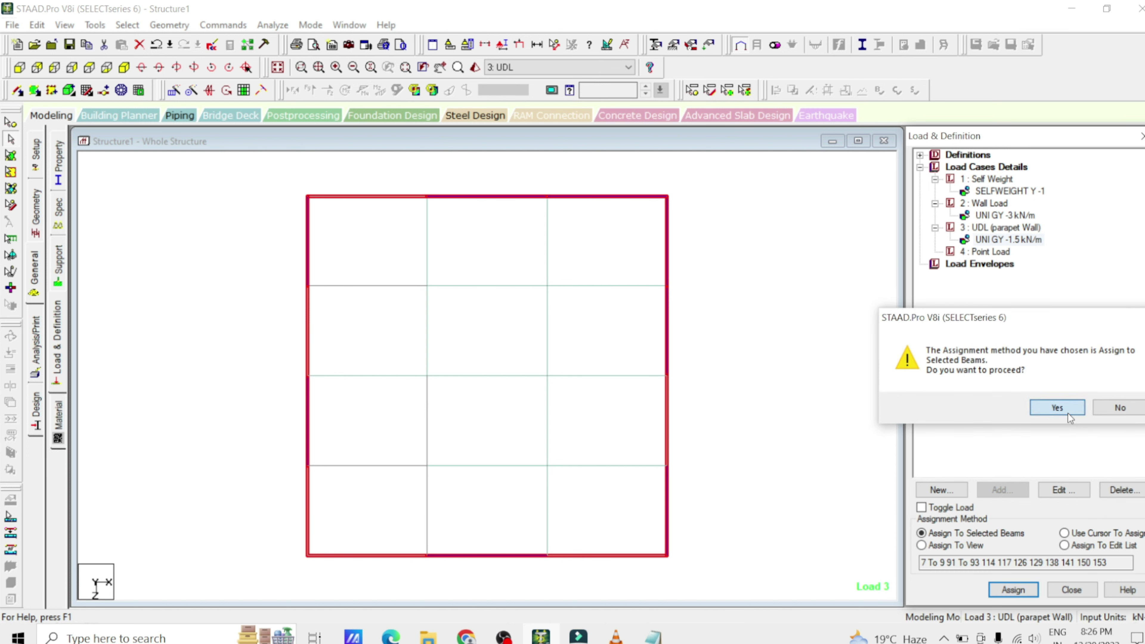
{"action": "left_click", "coordinate": [124, 68]}
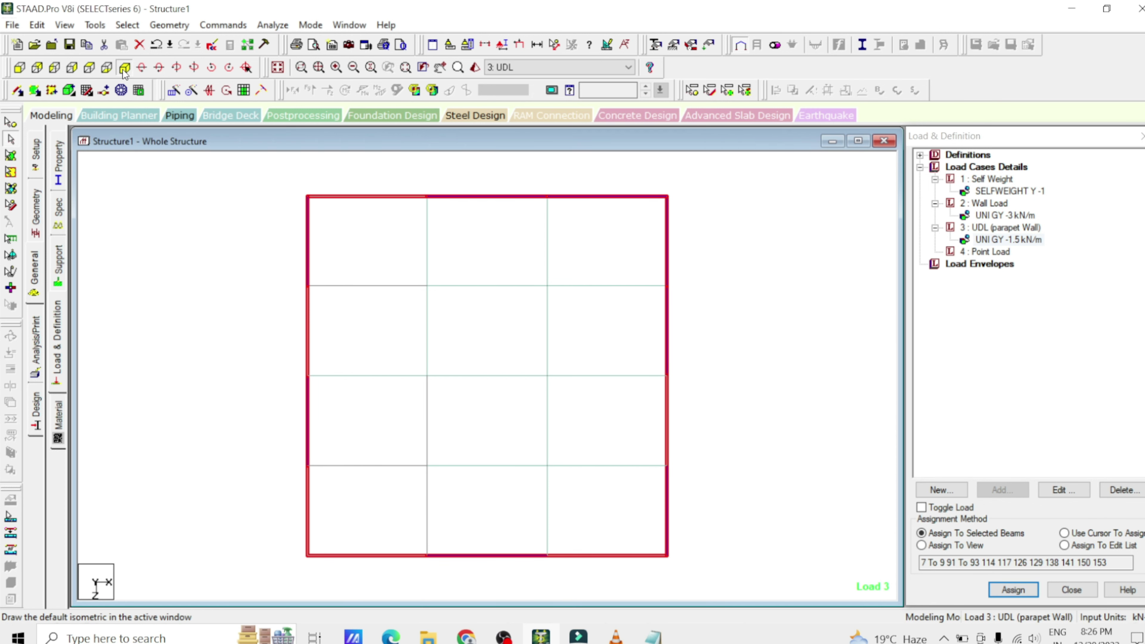
{"action": "left_click", "coordinate": [247, 67]}
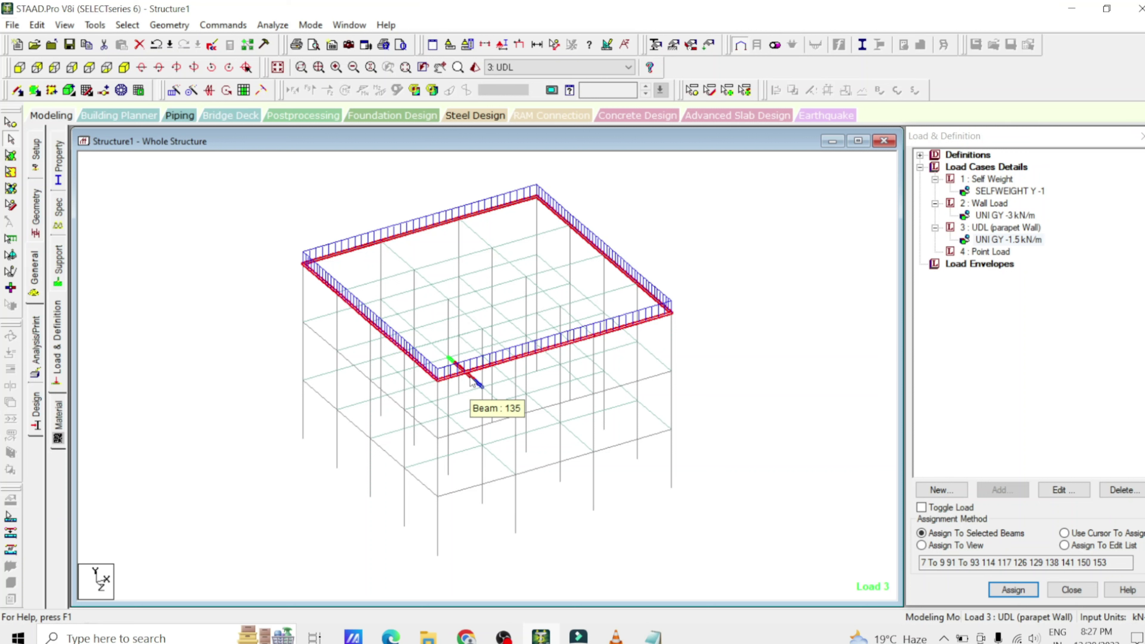
{"action": "left_click", "coordinate": [729, 285]}
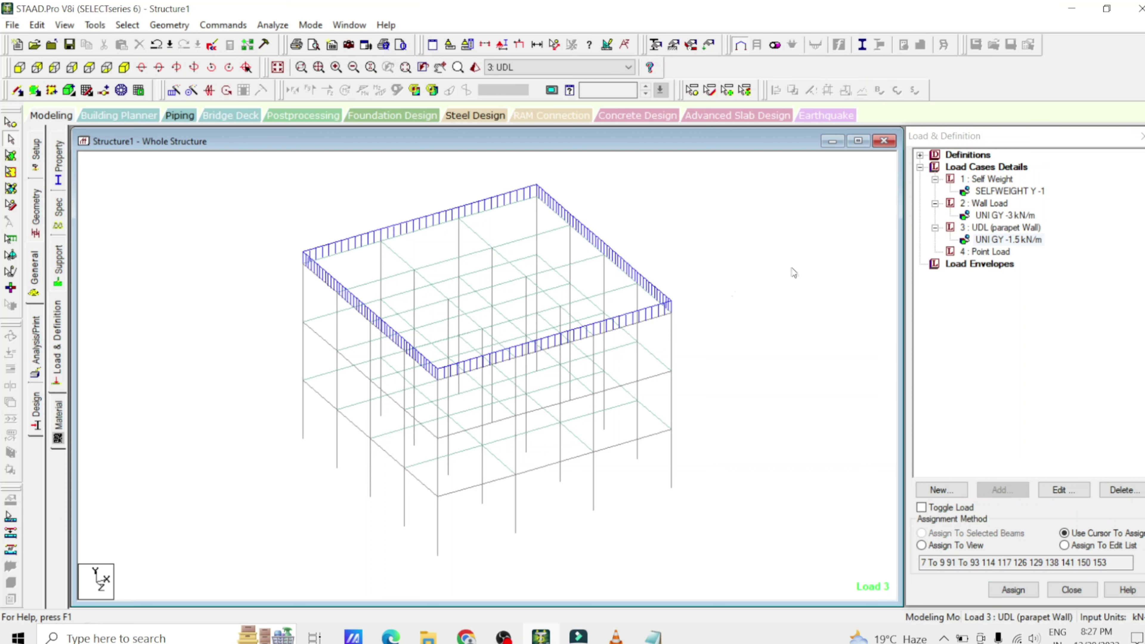
Step: Add a concentrated force member load of -2 kN in the GY direction to the Point Load case
{"action": "left_click", "coordinate": [994, 253]}
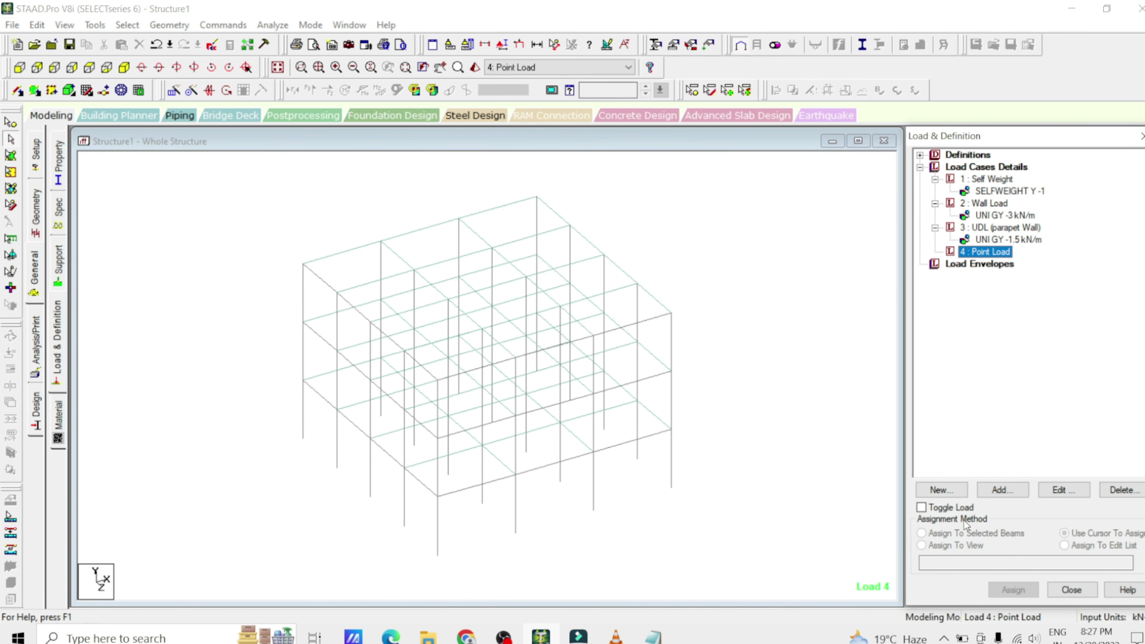
{"action": "left_click", "coordinate": [1002, 495]}
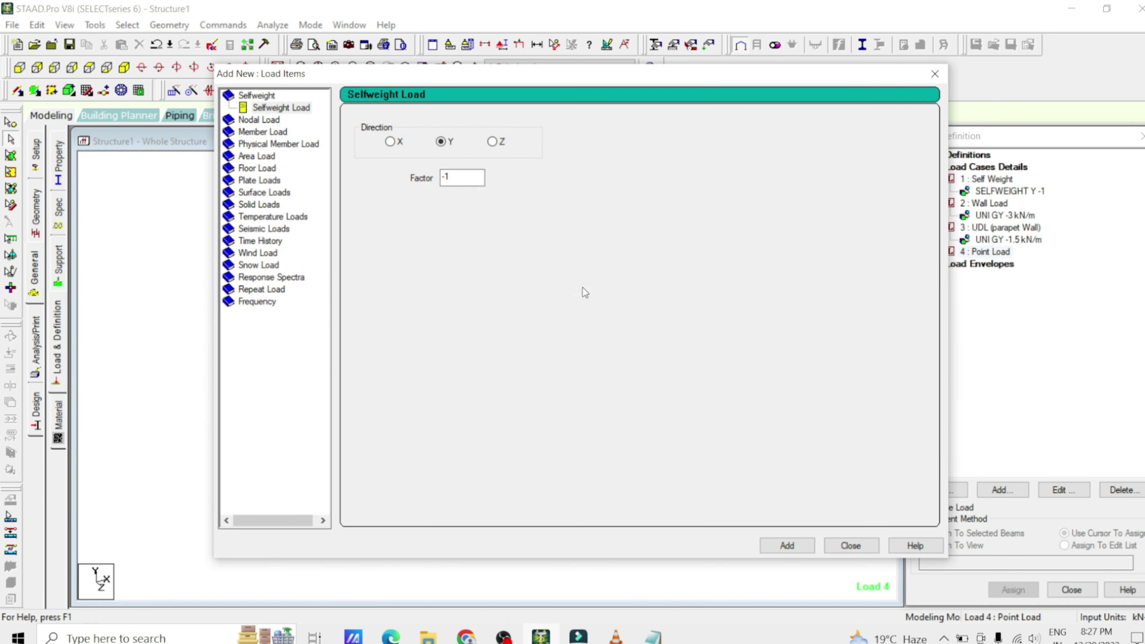
{"action": "left_click", "coordinate": [269, 132]}
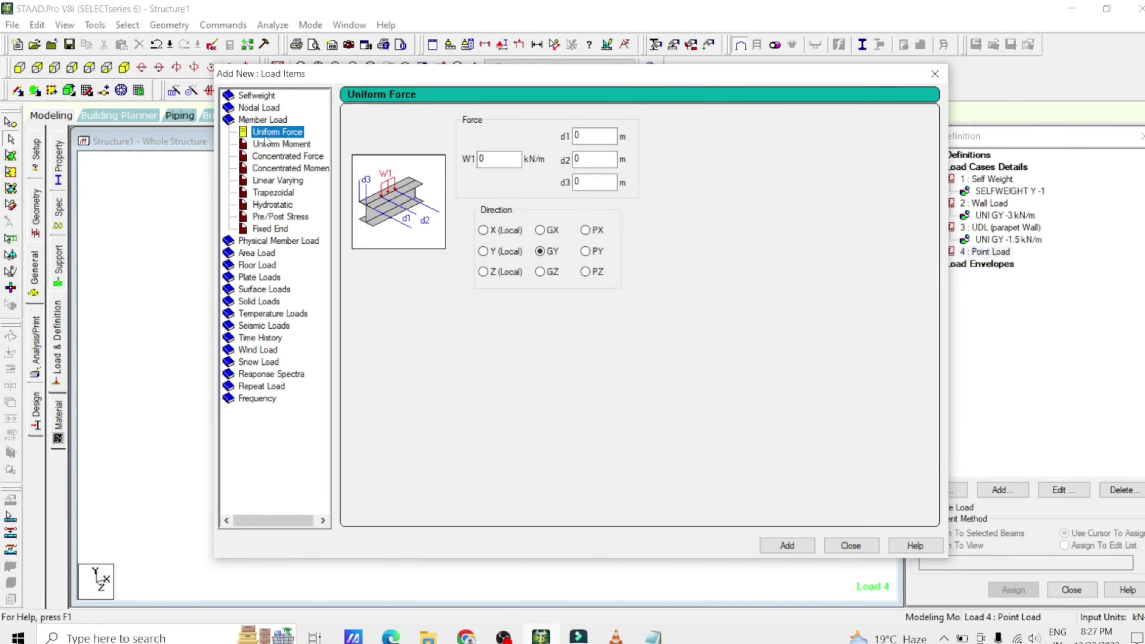
{"action": "left_click", "coordinate": [267, 158]}
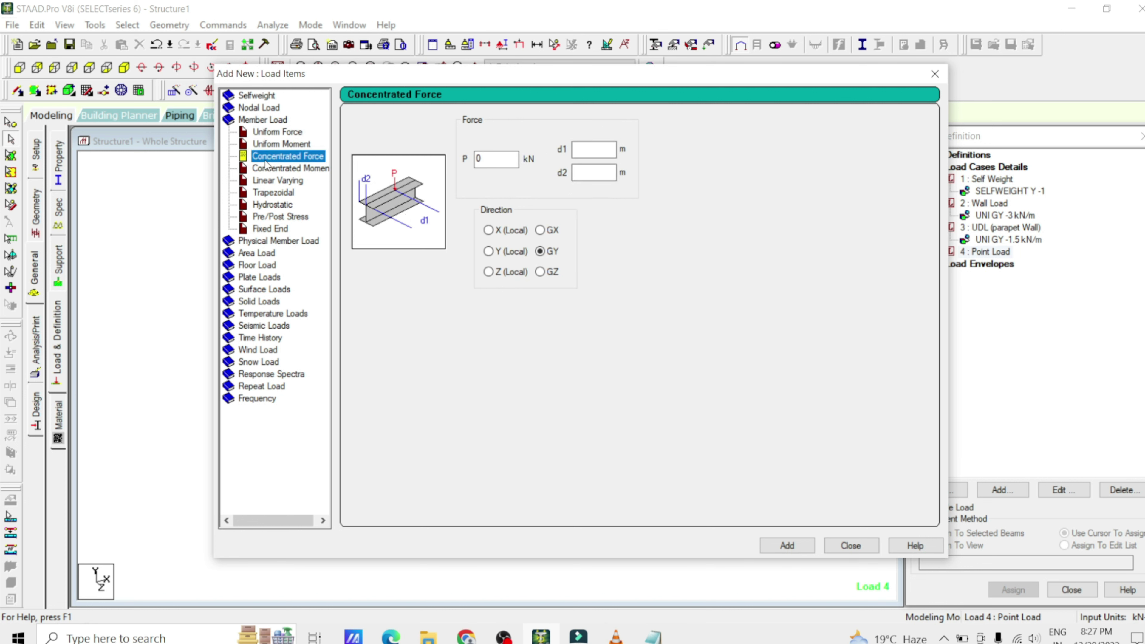
{"action": "left_click", "coordinate": [499, 160]}
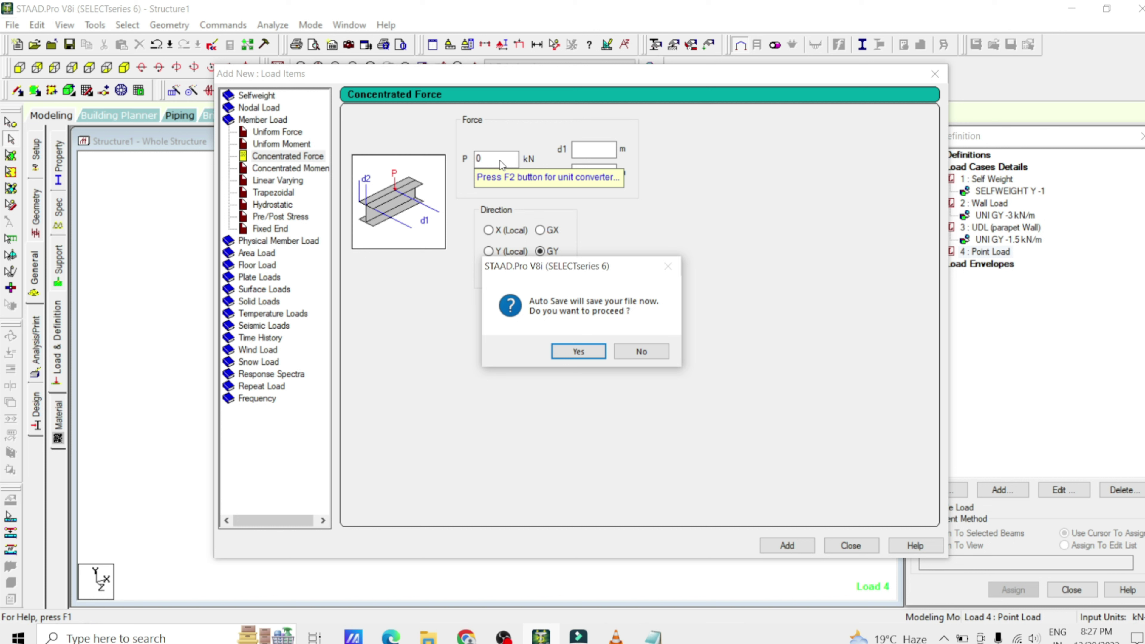
{"action": "left_click", "coordinate": [579, 351]}
{"action": "left_click", "coordinate": [488, 339]}
{"action": "double_click", "coordinate": [495, 160]}
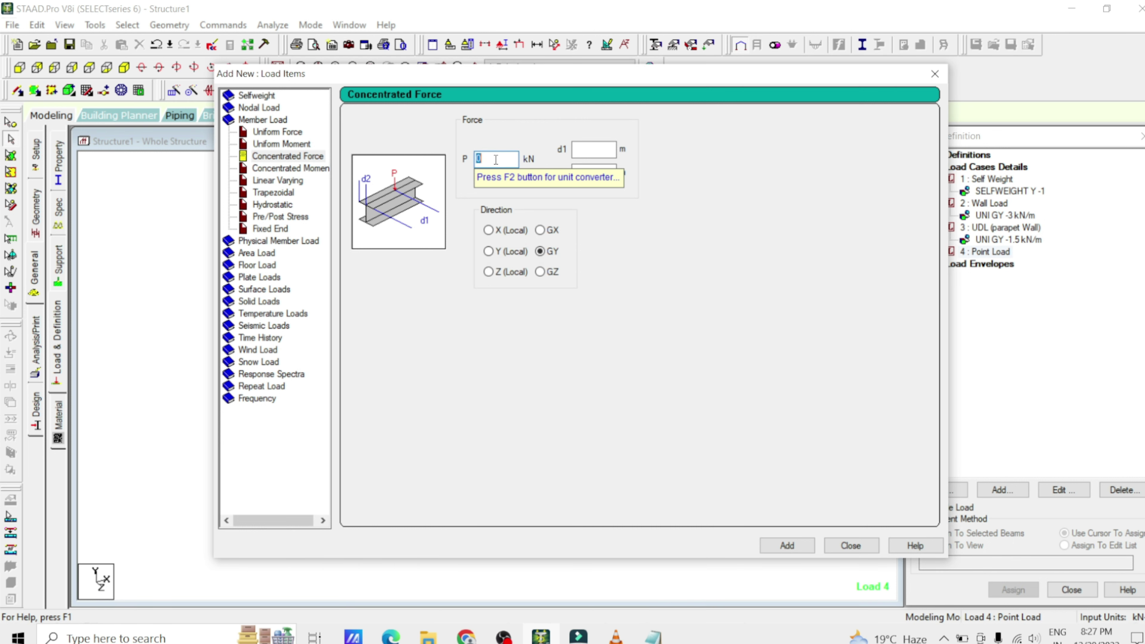
{"action": "type", "text": "-2"}
{"action": "left_click", "coordinate": [804, 550]}
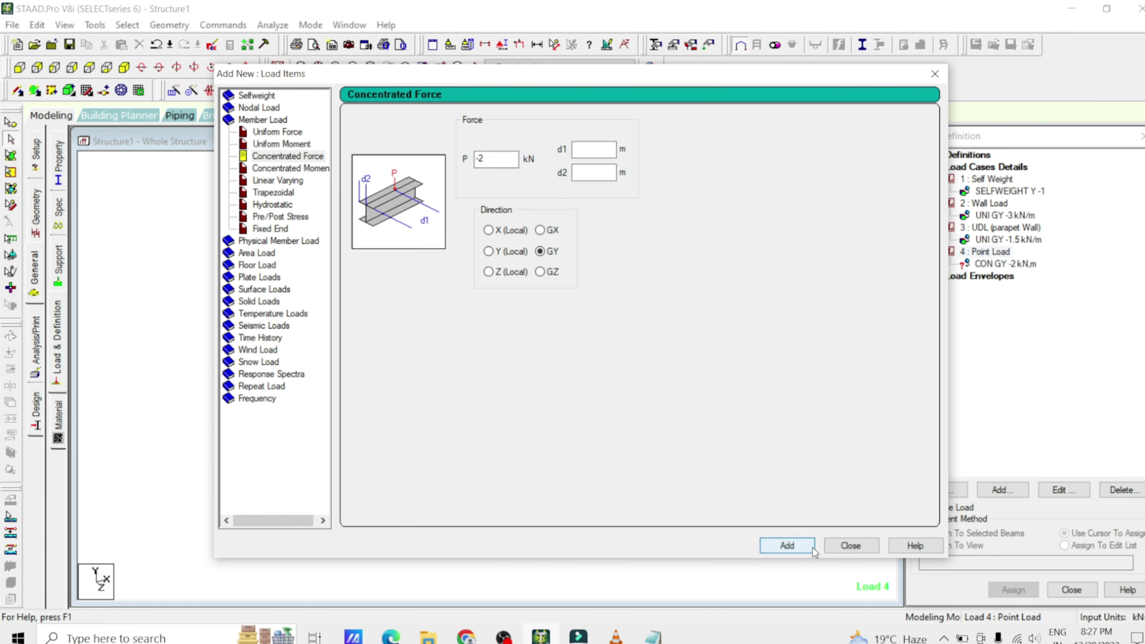
{"action": "left_click", "coordinate": [850, 545]}
Step: Assign the CON GY -2 kN load to the roof edge beam nearest the right-hand corner, using the selected-beams assignment method
{"action": "left_click", "coordinate": [1015, 264]}
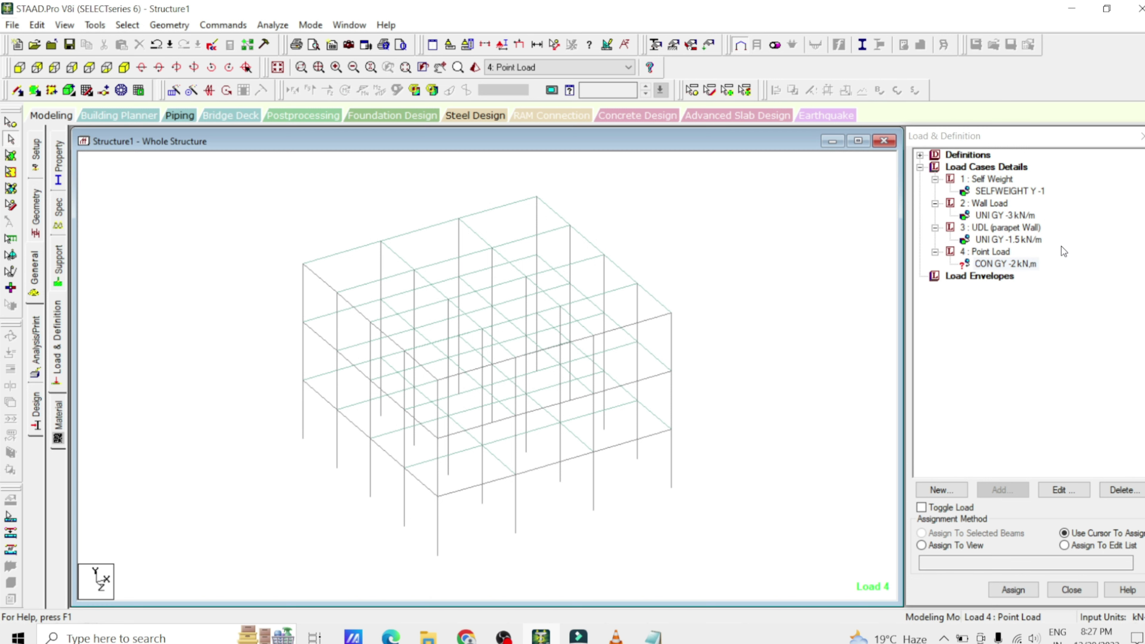
{"action": "left_click", "coordinate": [1005, 264]}
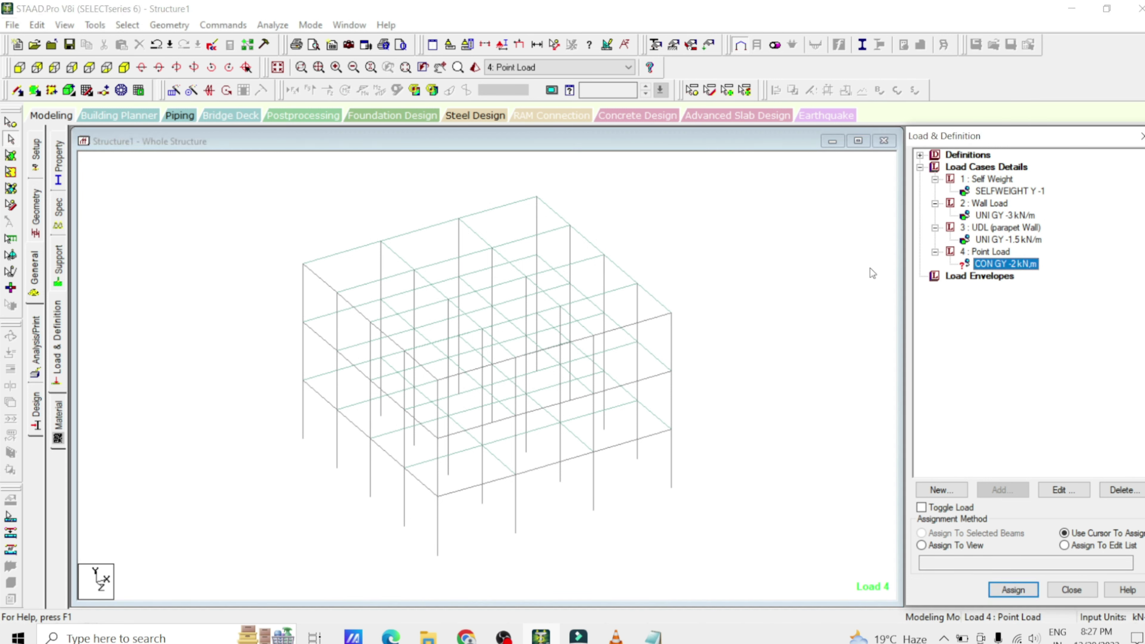
{"action": "left_click", "coordinate": [655, 301]}
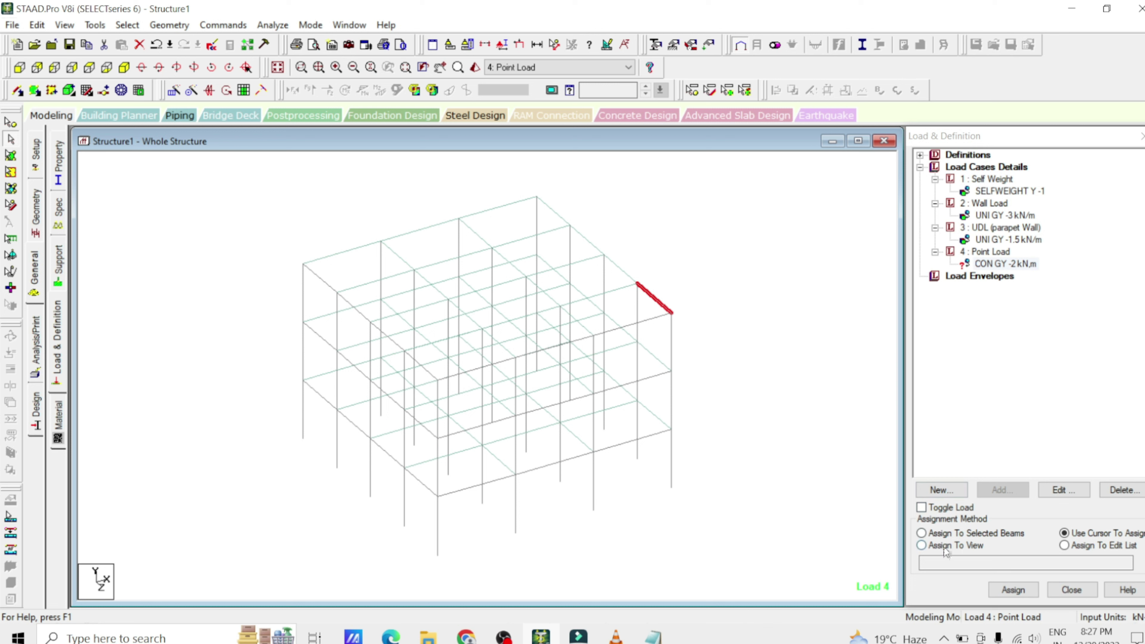
{"action": "left_click", "coordinate": [947, 533]}
{"action": "left_click", "coordinate": [1016, 590]}
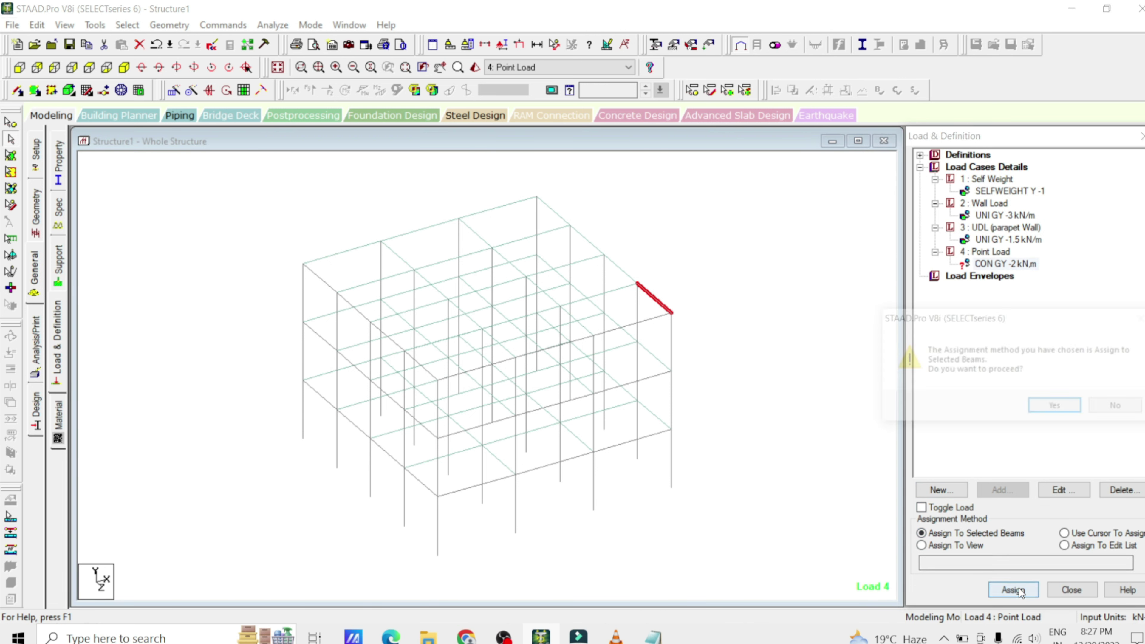
{"action": "left_click", "coordinate": [1046, 406]}
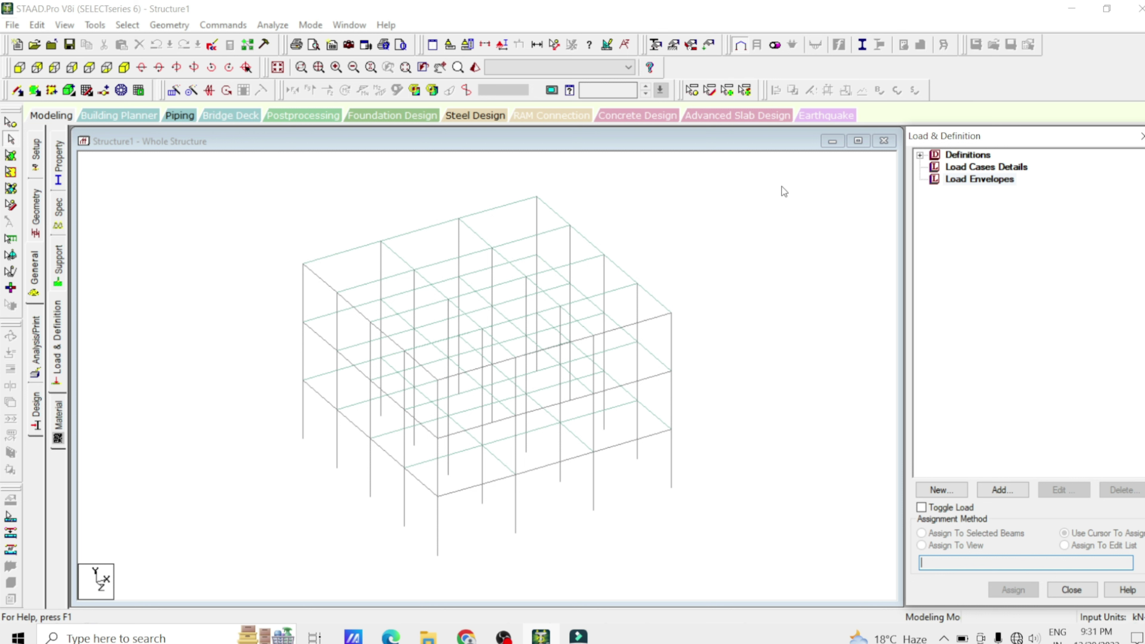
{"action": "left_click_drag", "start_coordinate": [783, 186], "coordinate": [185, 597]}
{"action": "left_click", "coordinate": [238, 452]}
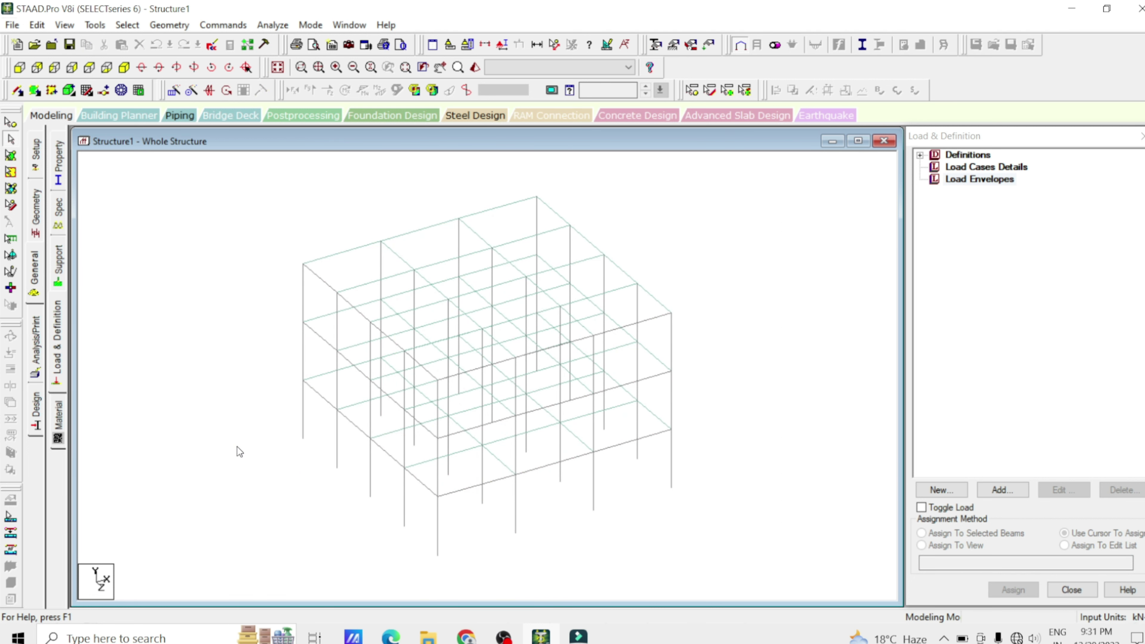
Step: Create primary load case 1 with loading type Dead and the title UVL
{"action": "left_click", "coordinate": [39, 278]}
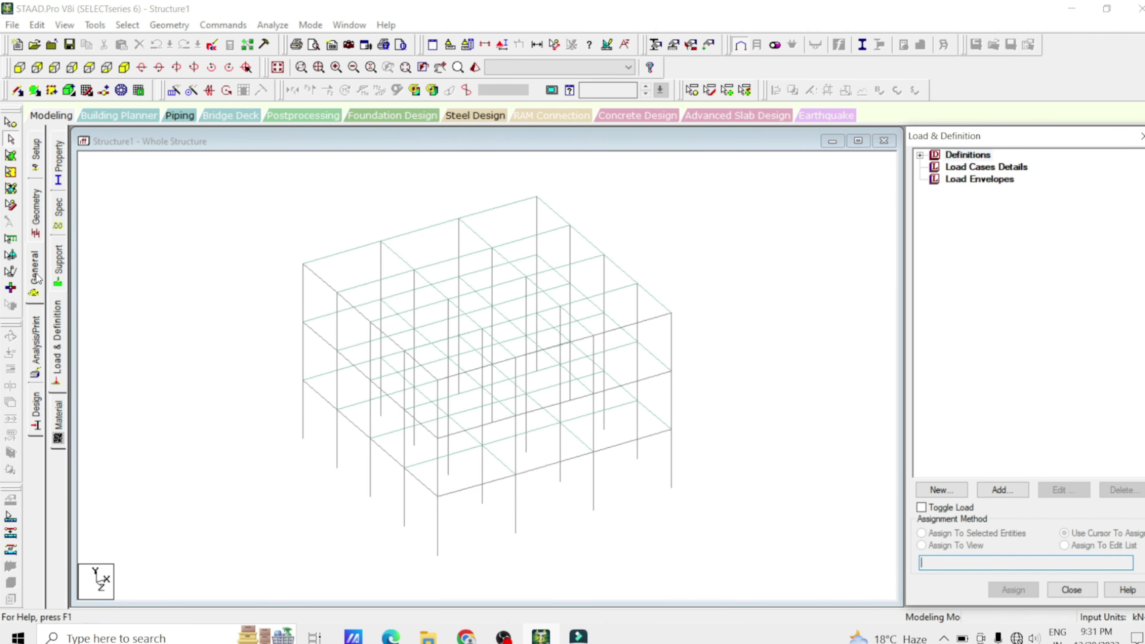
{"action": "left_click", "coordinate": [62, 340]}
{"action": "left_click", "coordinate": [999, 170]}
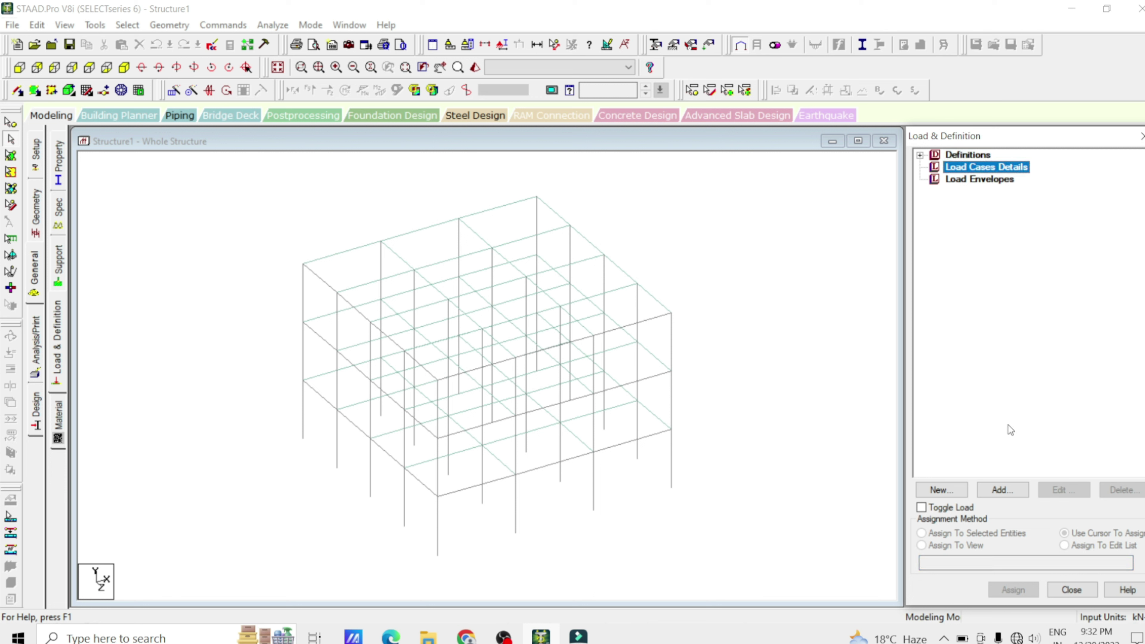
{"action": "left_click", "coordinate": [1003, 489]}
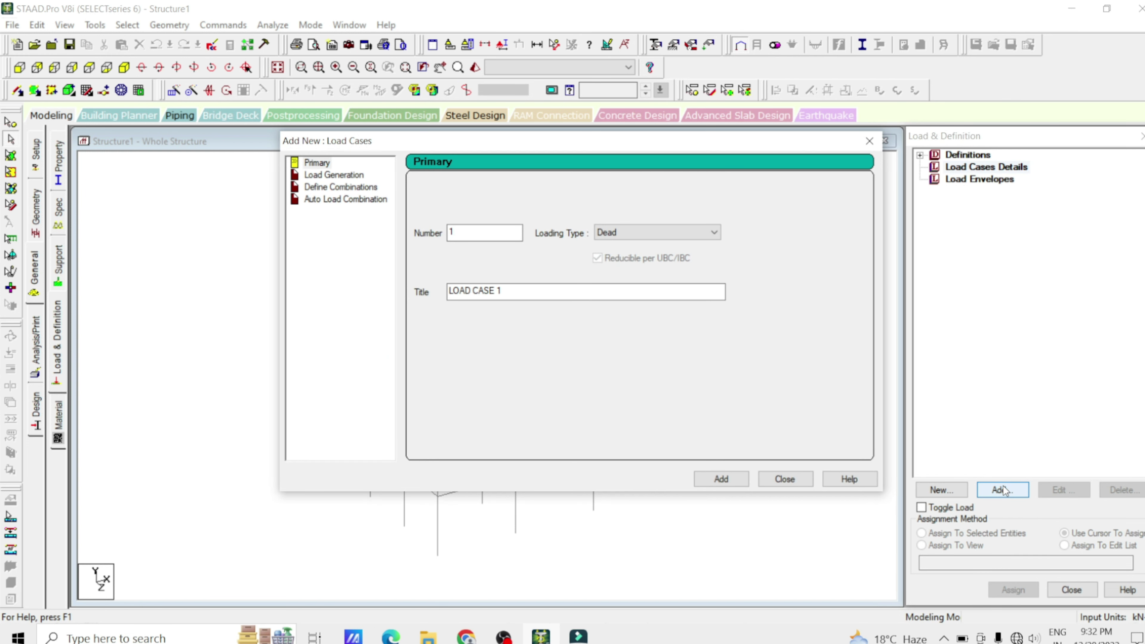
{"action": "left_click", "coordinate": [658, 231]}
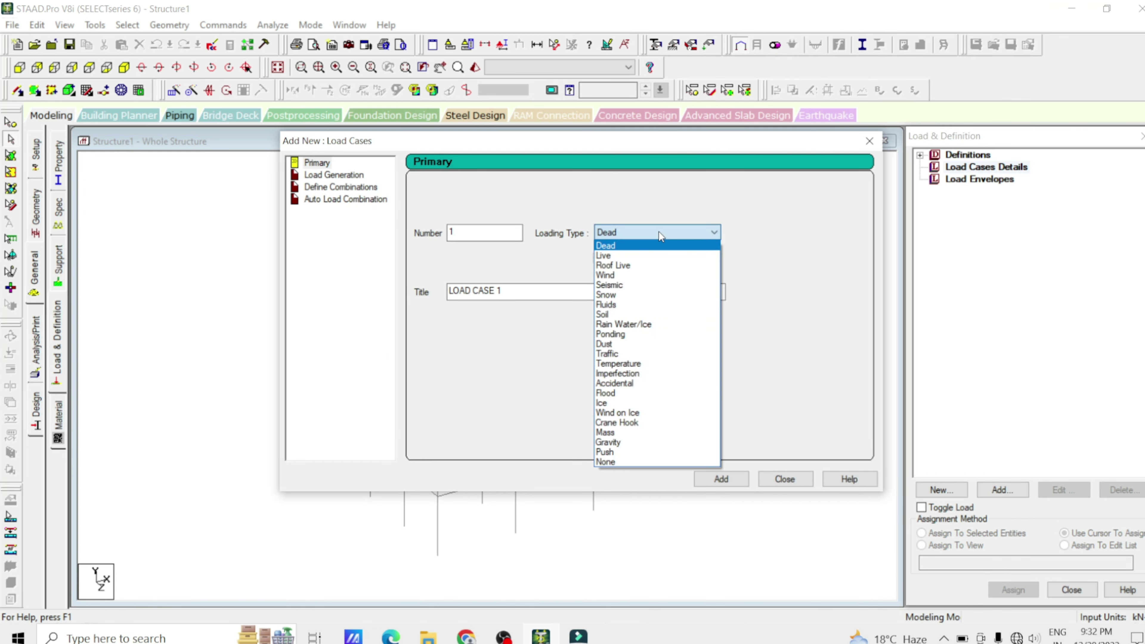
{"action": "left_click", "coordinate": [606, 245]}
{"action": "left_click", "coordinate": [543, 291]}
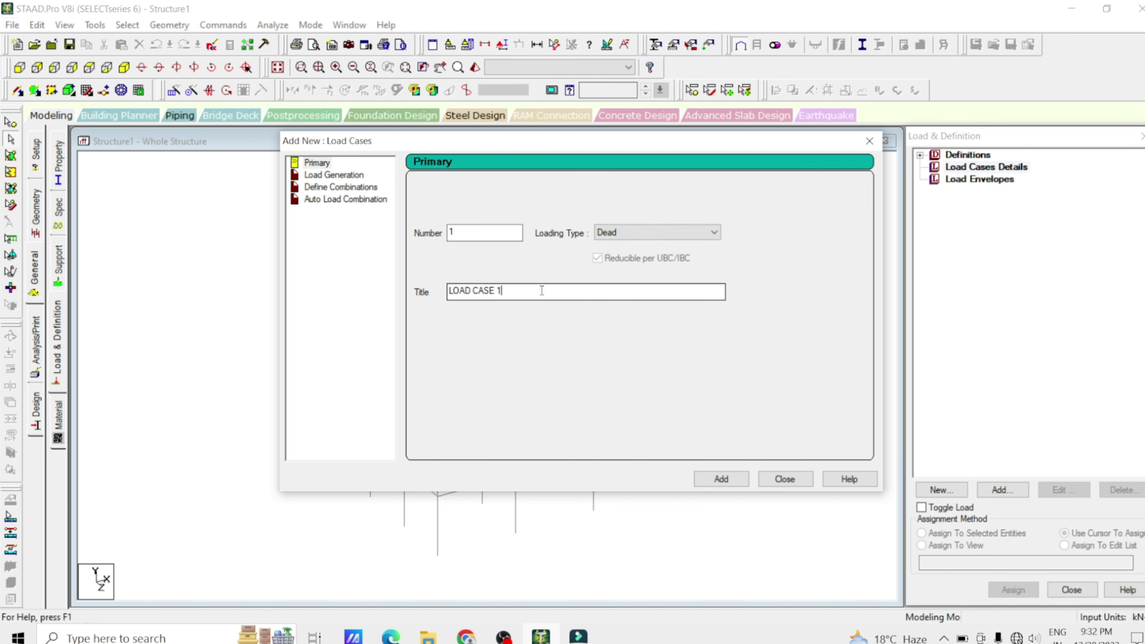
{"action": "left_click_drag", "start_coordinate": [543, 291], "coordinate": [378, 315]}
{"action": "type", "text": "UVL"}
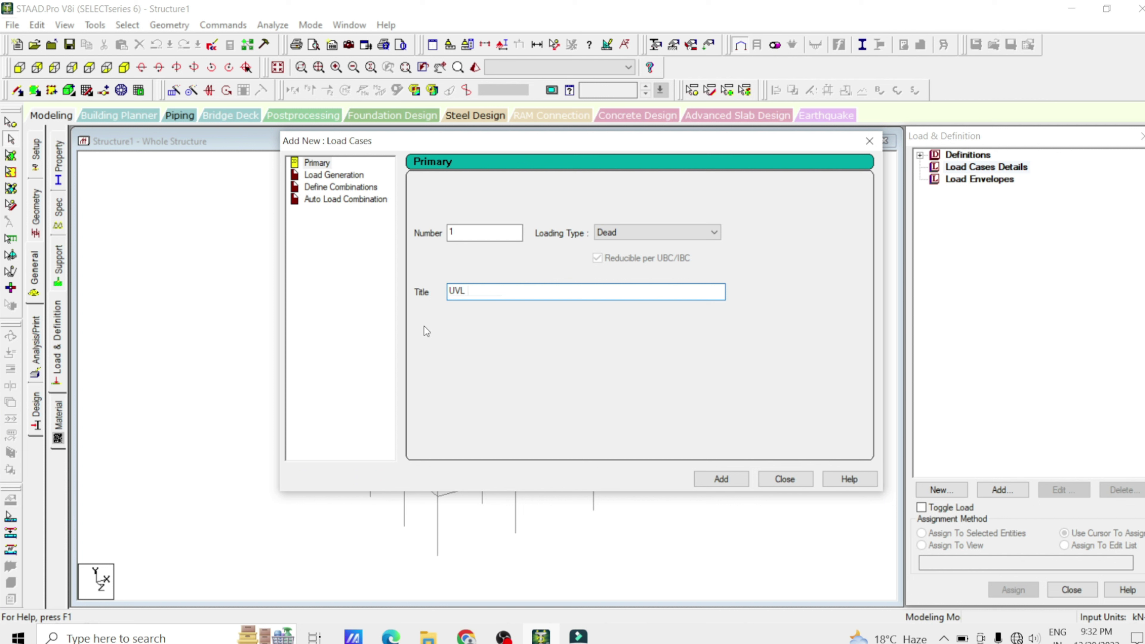
{"action": "left_click", "coordinate": [713, 480]}
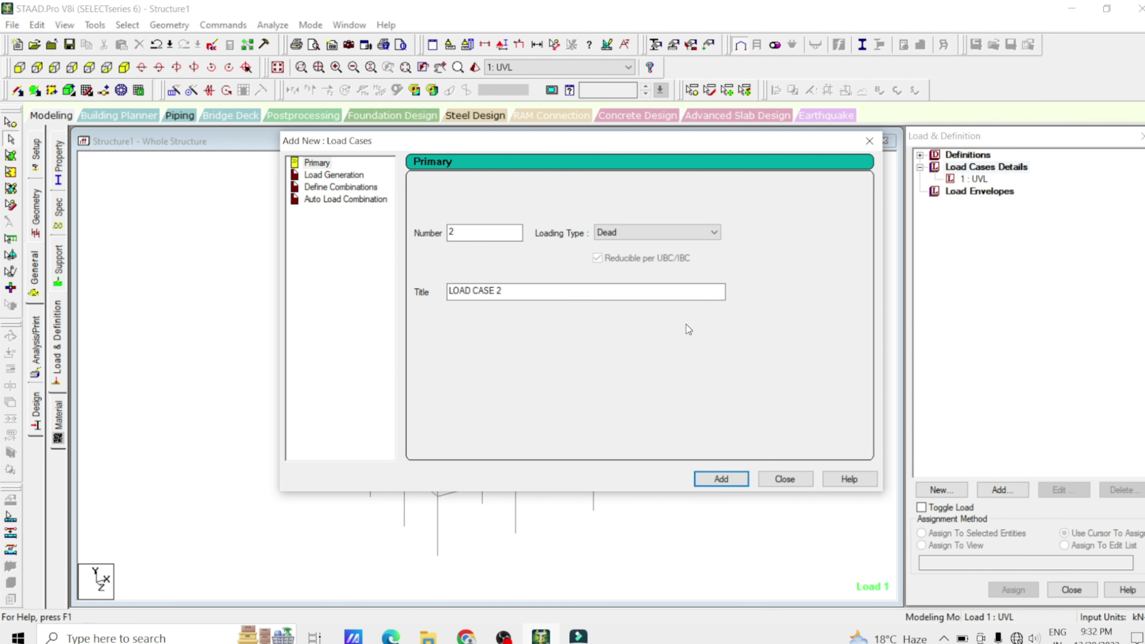
Step: Create primary load case 2 with loading type Dead and the title Trapezoidal Load, and finish adding load cases
{"action": "left_click", "coordinate": [575, 289]}
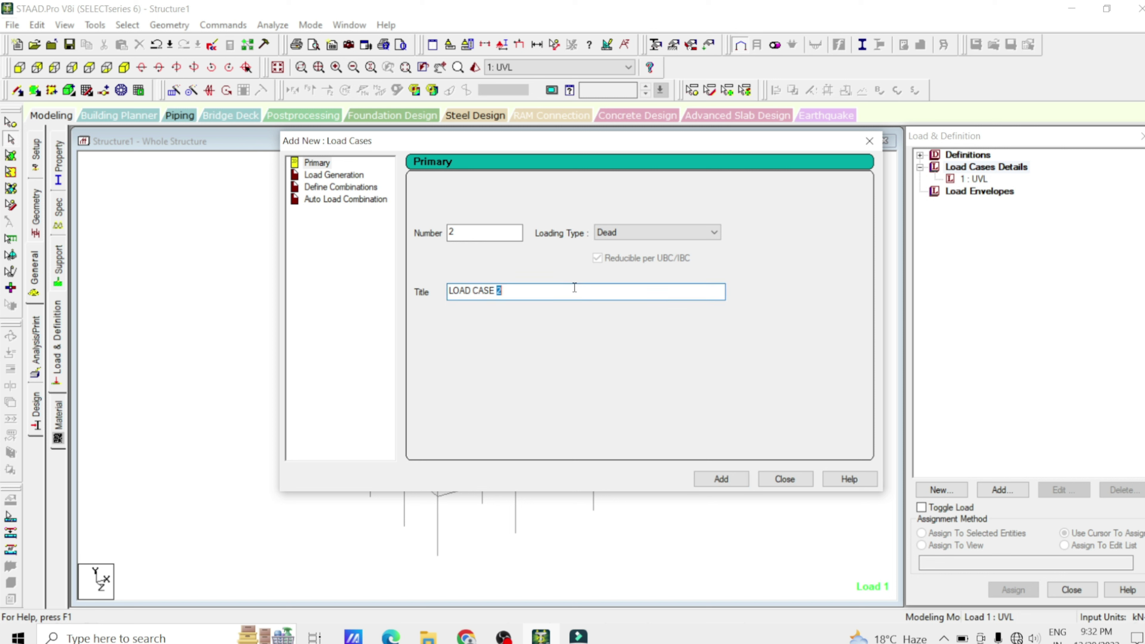
{"action": "left_click_drag", "start_coordinate": [575, 287], "coordinate": [256, 284]}
{"action": "type", "text": "Trapezoidal Load"}
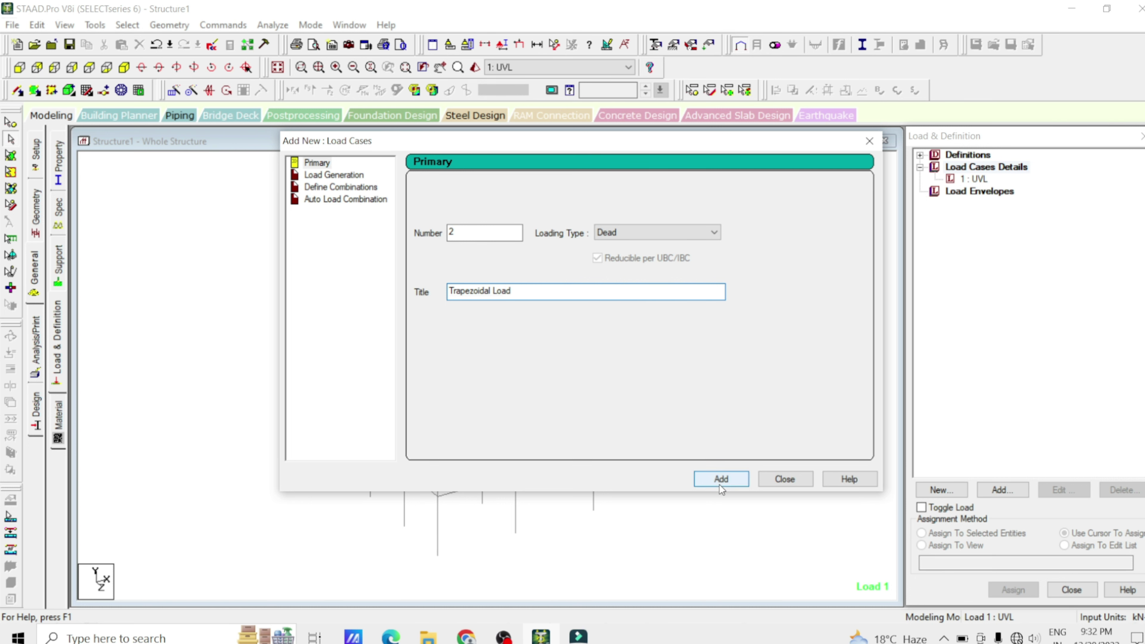
{"action": "left_click", "coordinate": [721, 484]}
{"action": "left_click", "coordinate": [790, 482]}
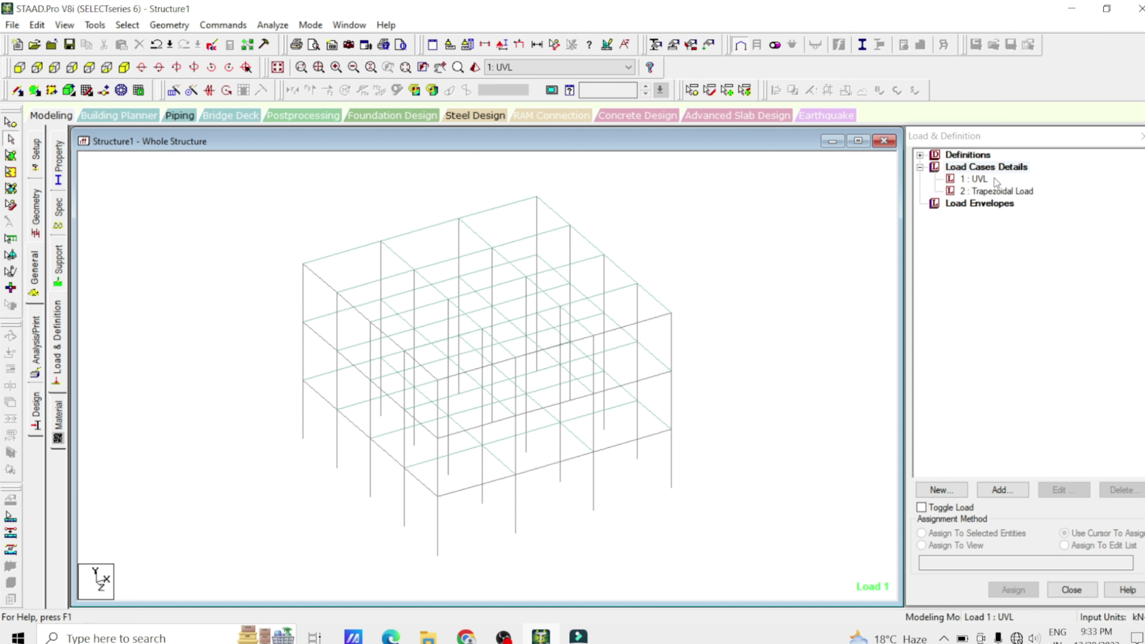
Step: Add a linear varying member load to the UVL case with W1 -2 kN/m and W2 -4 kN/m in the local Y direction
{"action": "left_click", "coordinate": [975, 178]}
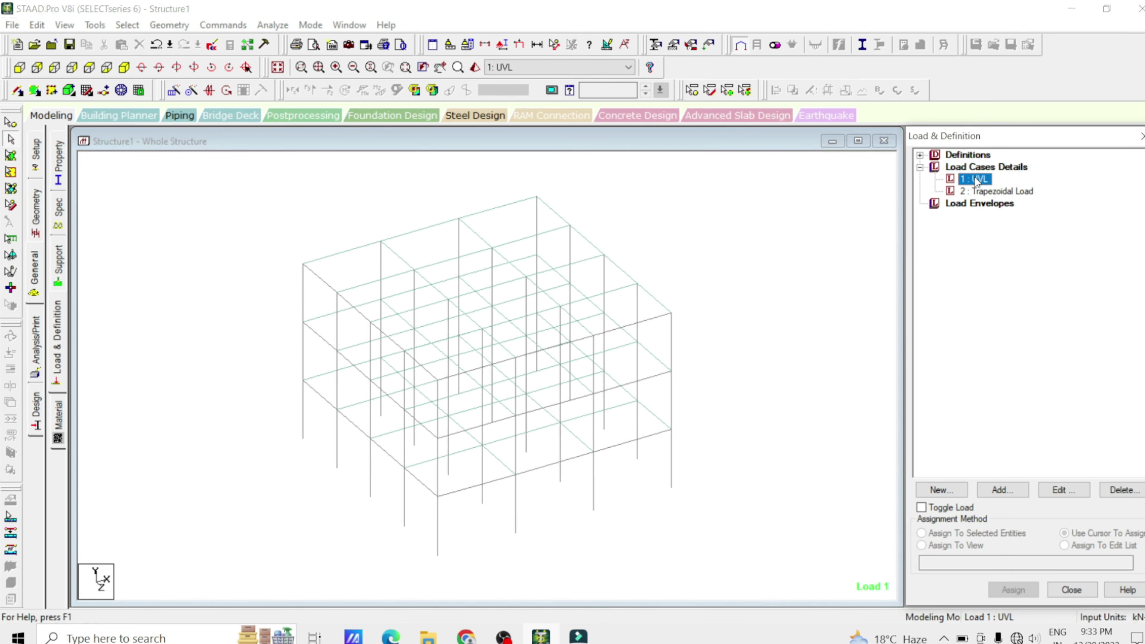
{"action": "left_click", "coordinate": [1003, 491]}
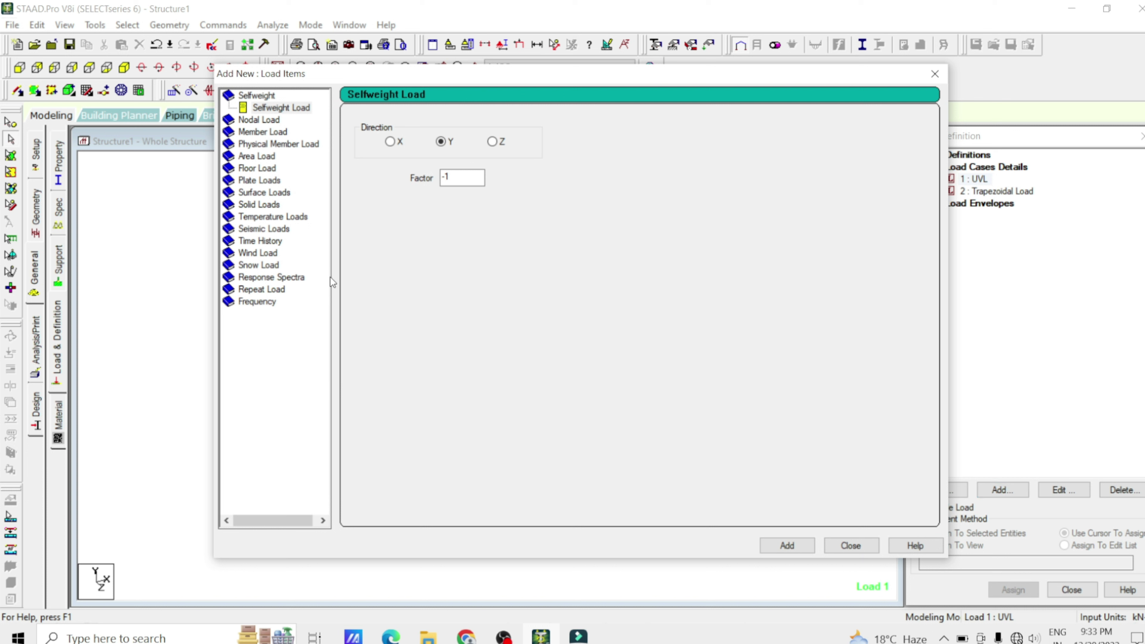
{"action": "type", "text": "-1"}
{"action": "left_click", "coordinate": [250, 134]}
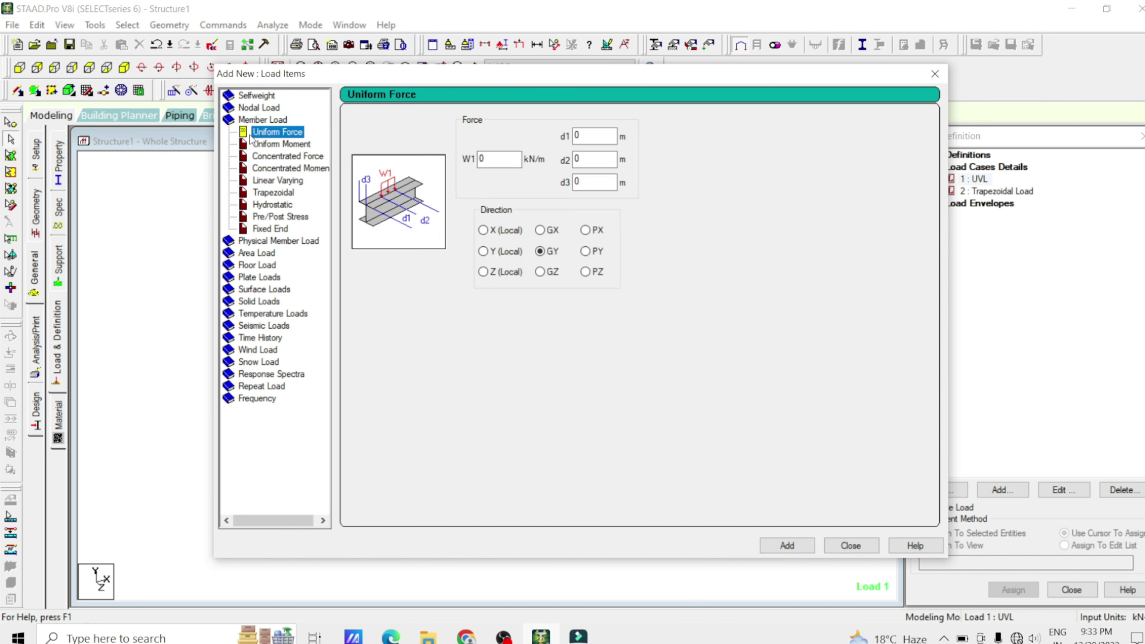
{"action": "left_click", "coordinate": [293, 184]}
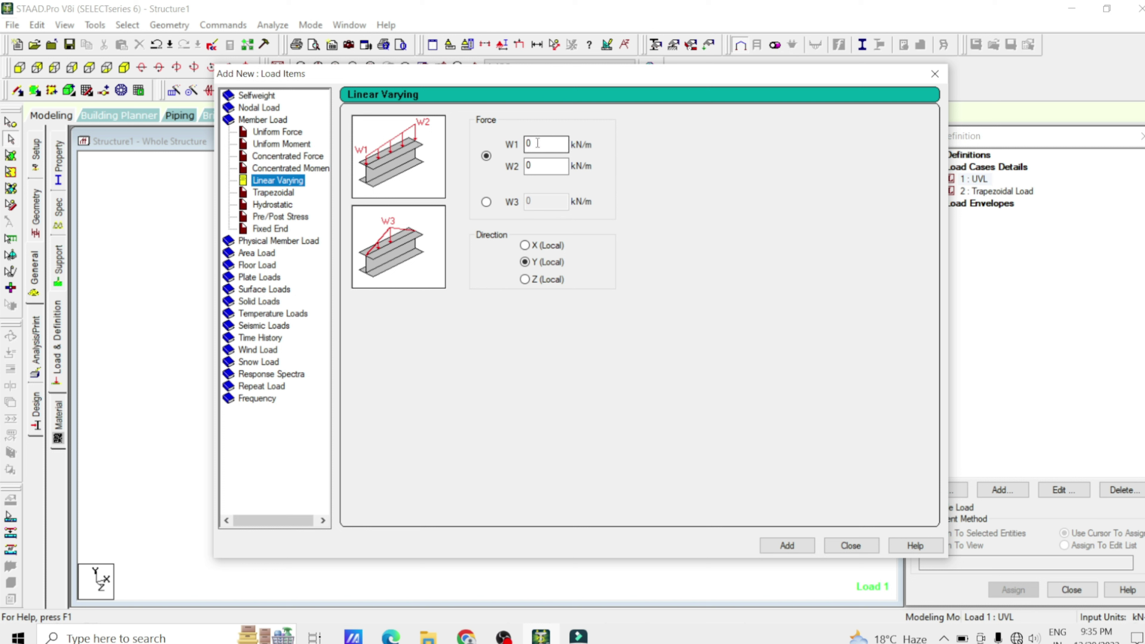
{"action": "double_click", "coordinate": [558, 137]}
{"action": "type", "text": "-2"}
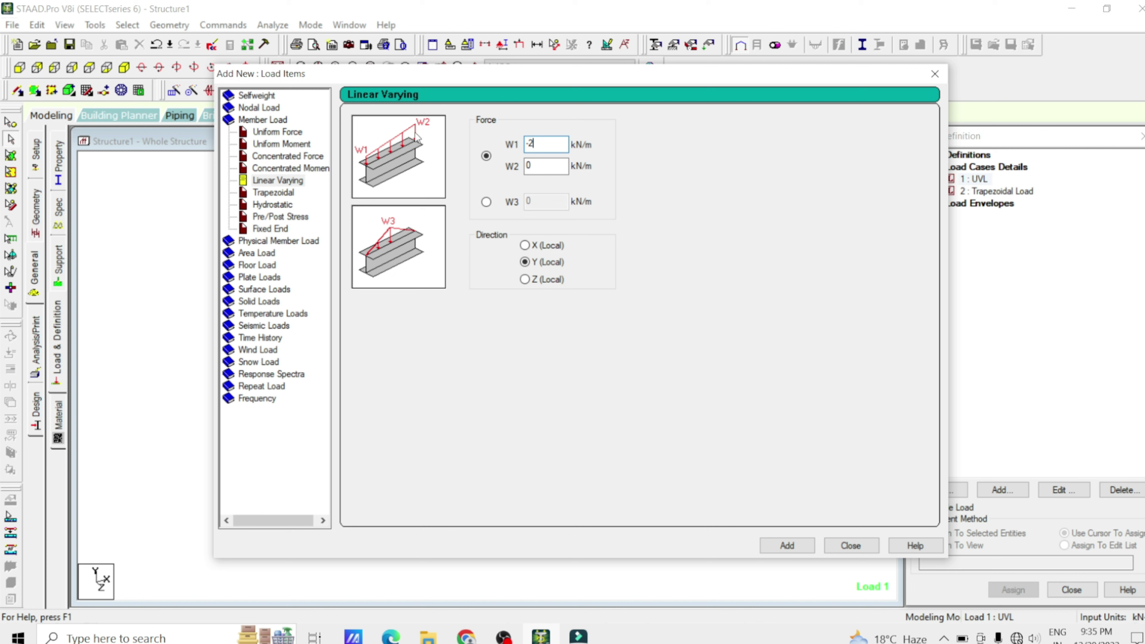
{"action": "left_click", "coordinate": [547, 163]}
{"action": "double_click", "coordinate": [547, 163]}
{"action": "type", "text": "-4"}
{"action": "left_click", "coordinate": [789, 548]}
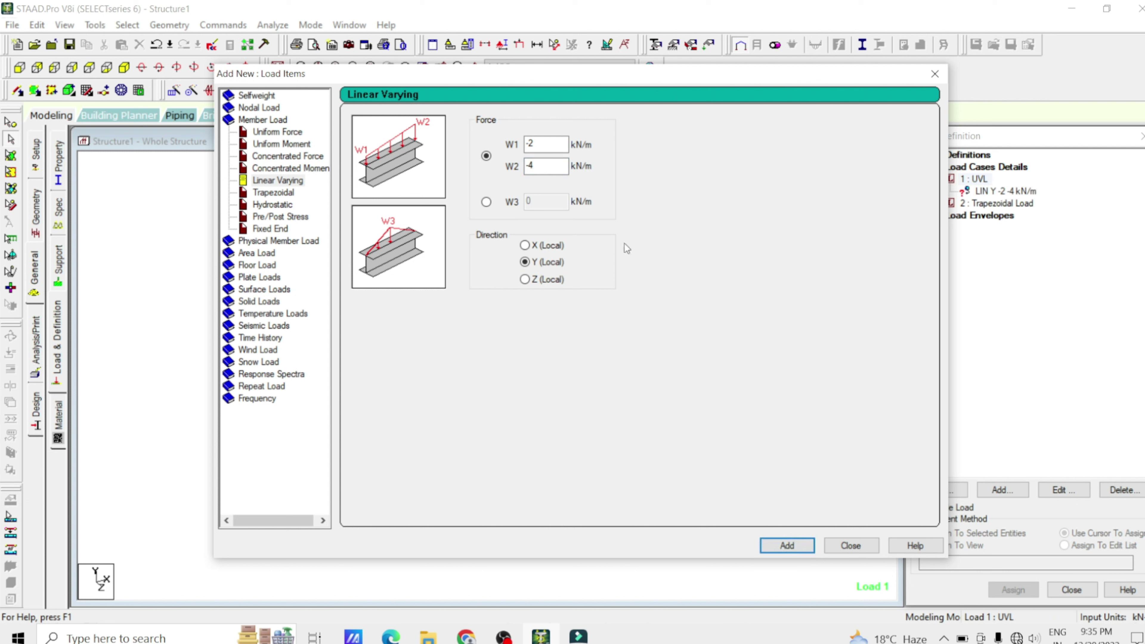
Step: Add a triangular linear varying load with W3 -5 kN/m in local Y to the UVL case and finish adding load items
{"action": "left_click", "coordinate": [486, 202]}
{"action": "double_click", "coordinate": [548, 199]}
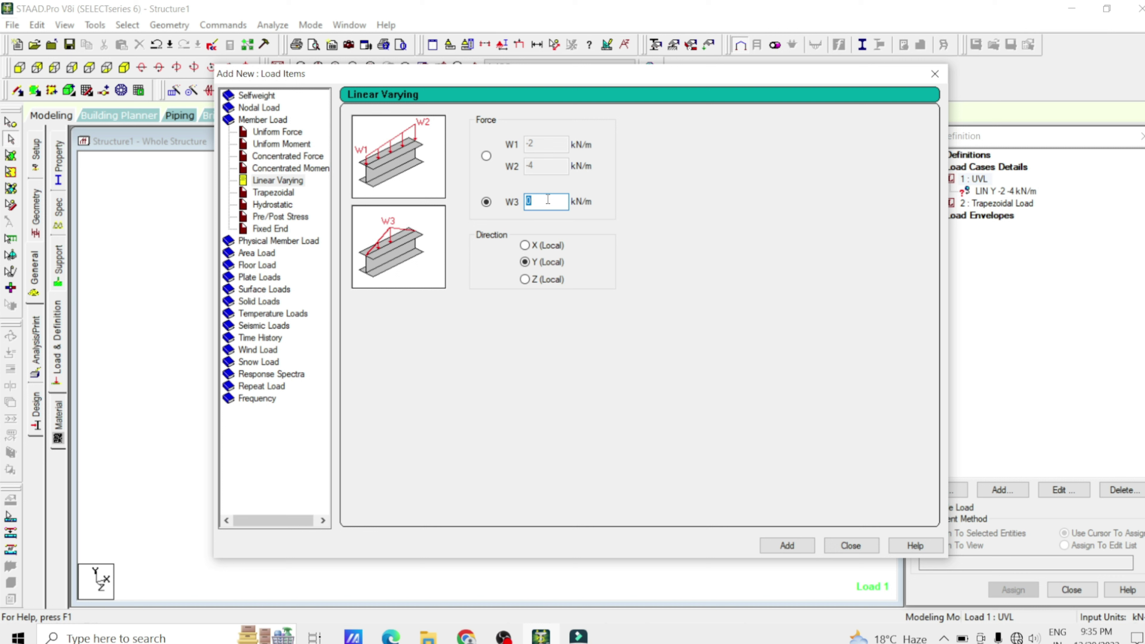
{"action": "type", "text": "-5"}
{"action": "left_click", "coordinate": [807, 544]}
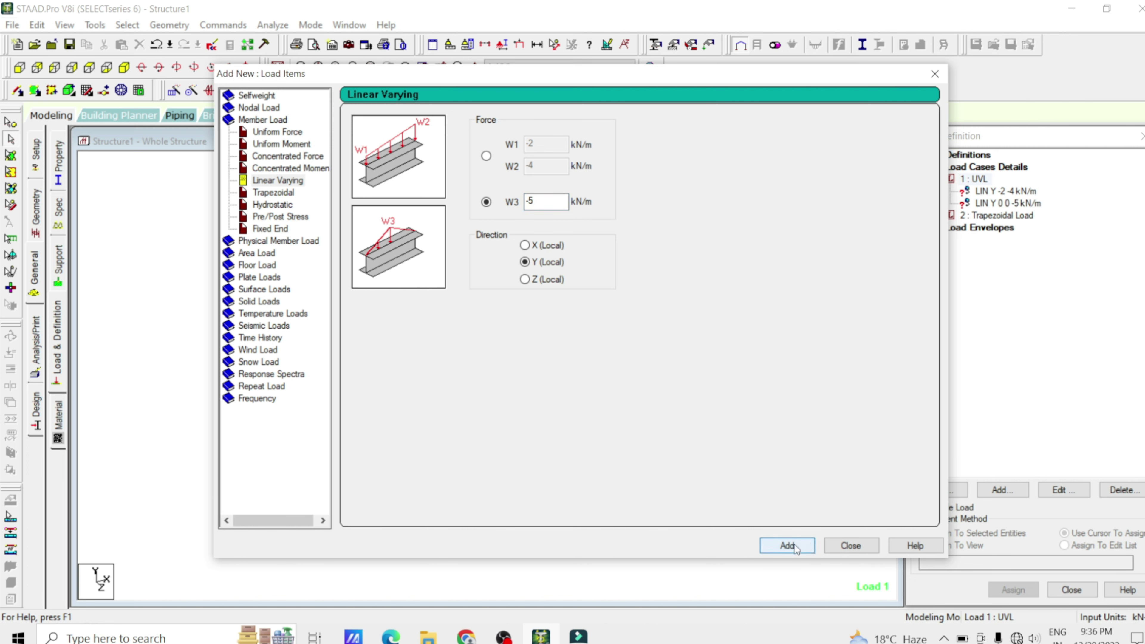
{"action": "left_click", "coordinate": [843, 545]}
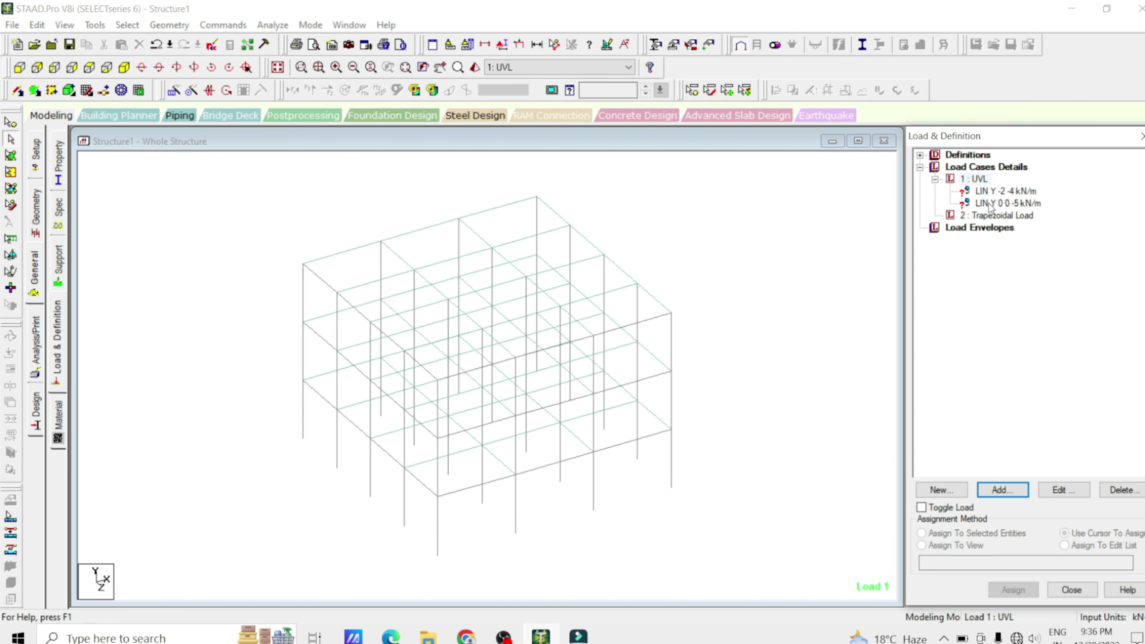
Step: Open a trapezoidal member load item for the Trapezoidal Load case and save the modified structure through the auto save
{"action": "left_click", "coordinate": [991, 216]}
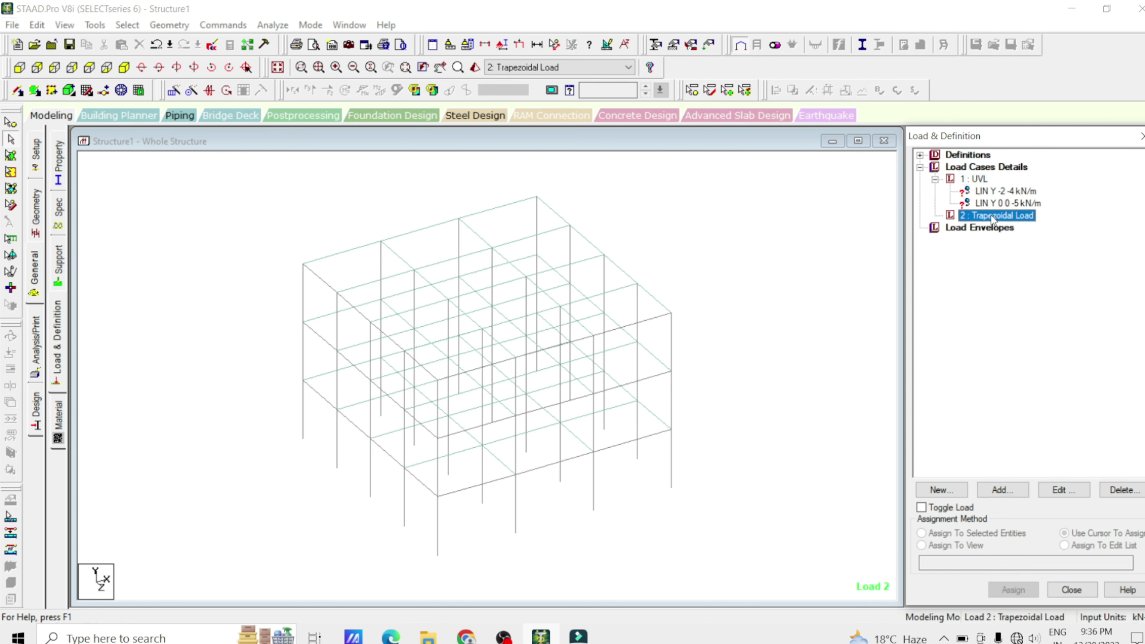
{"action": "left_click", "coordinate": [998, 492]}
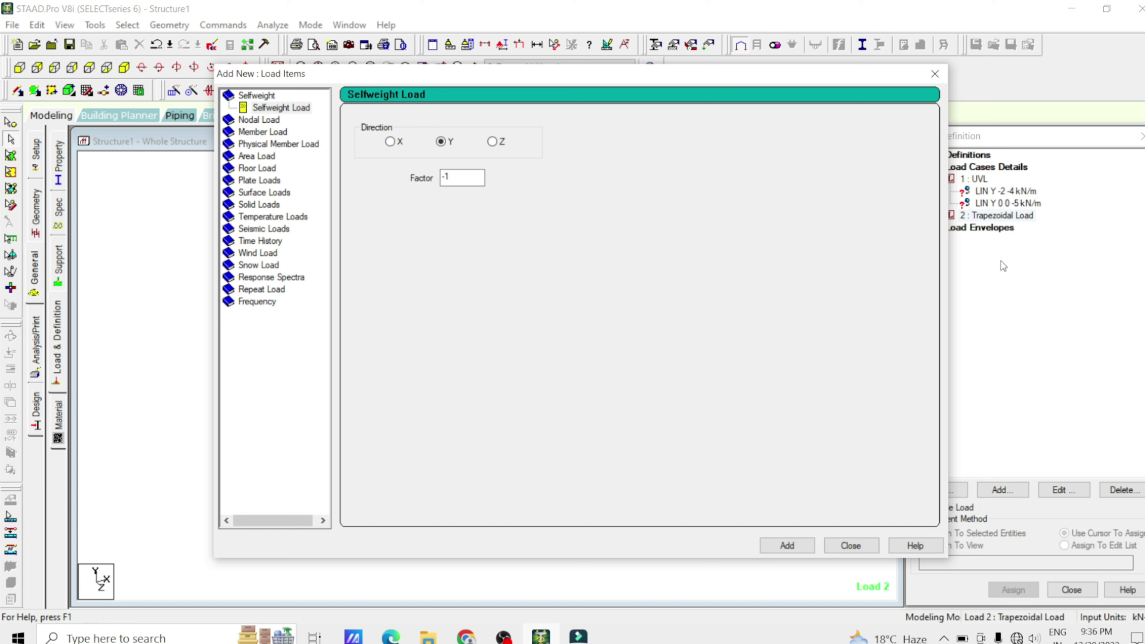
{"action": "left_click", "coordinate": [266, 133]}
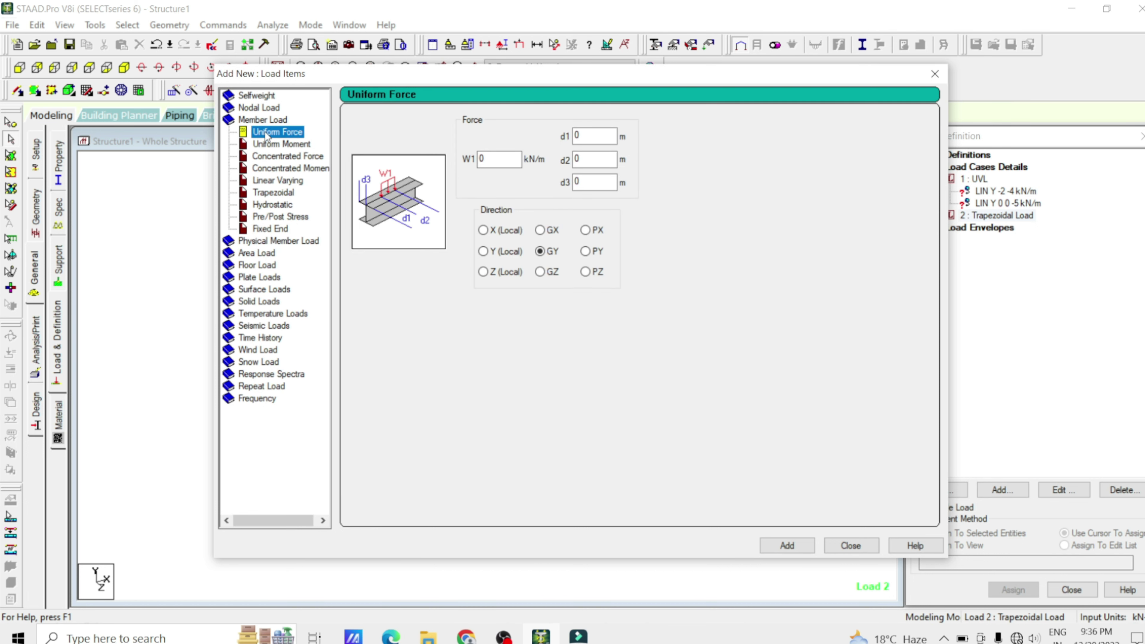
{"action": "left_click", "coordinate": [282, 197]}
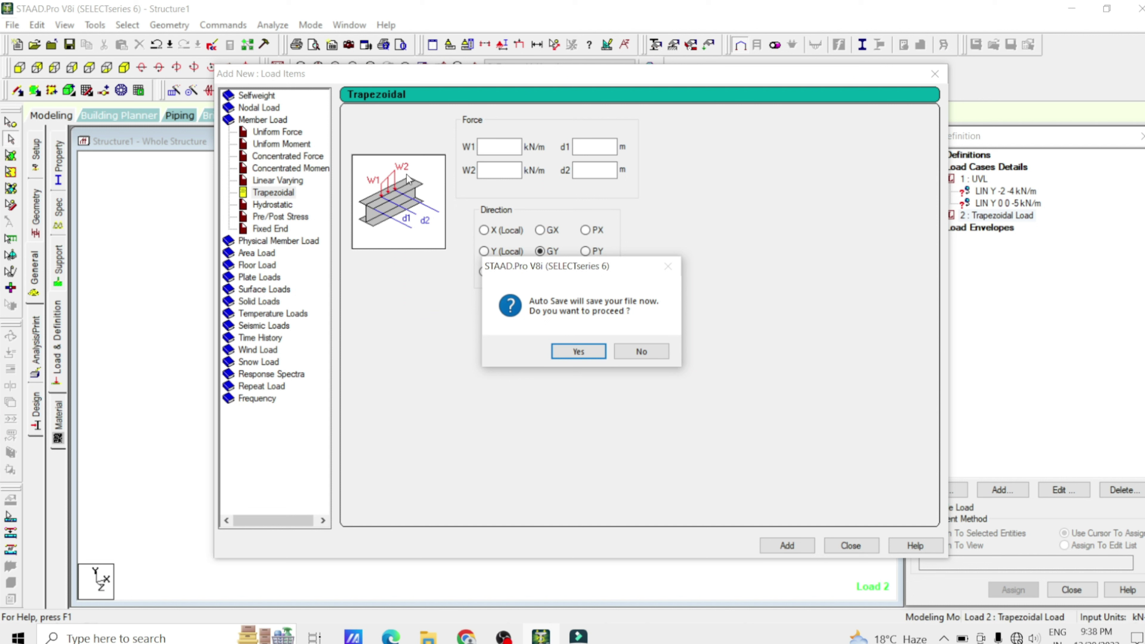
{"action": "left_click", "coordinate": [573, 351]}
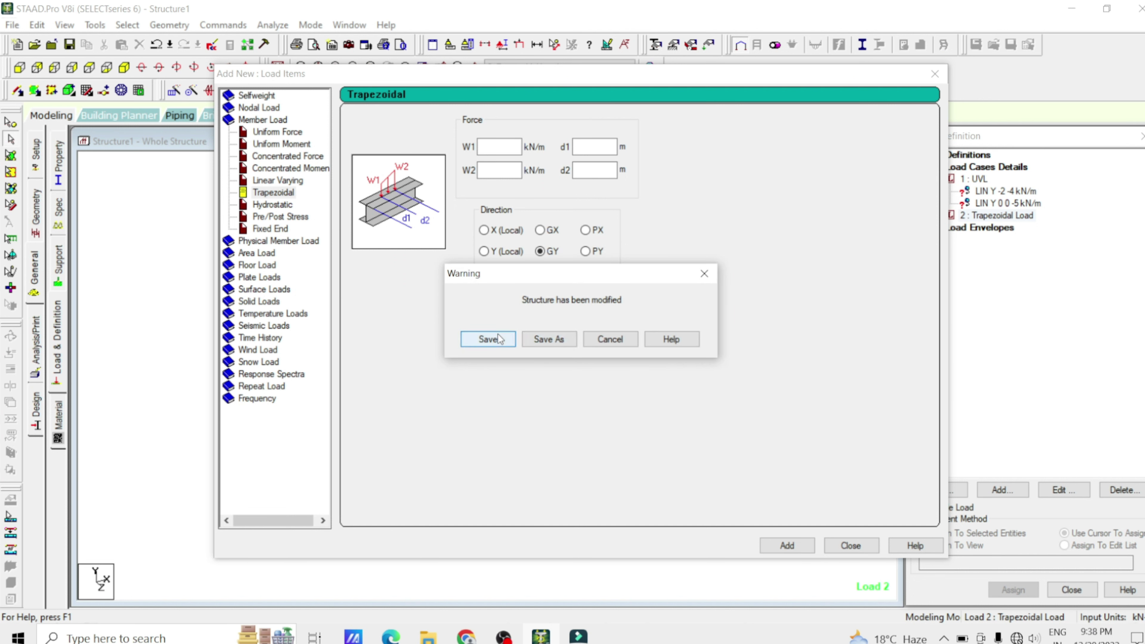
{"action": "left_click", "coordinate": [489, 337]}
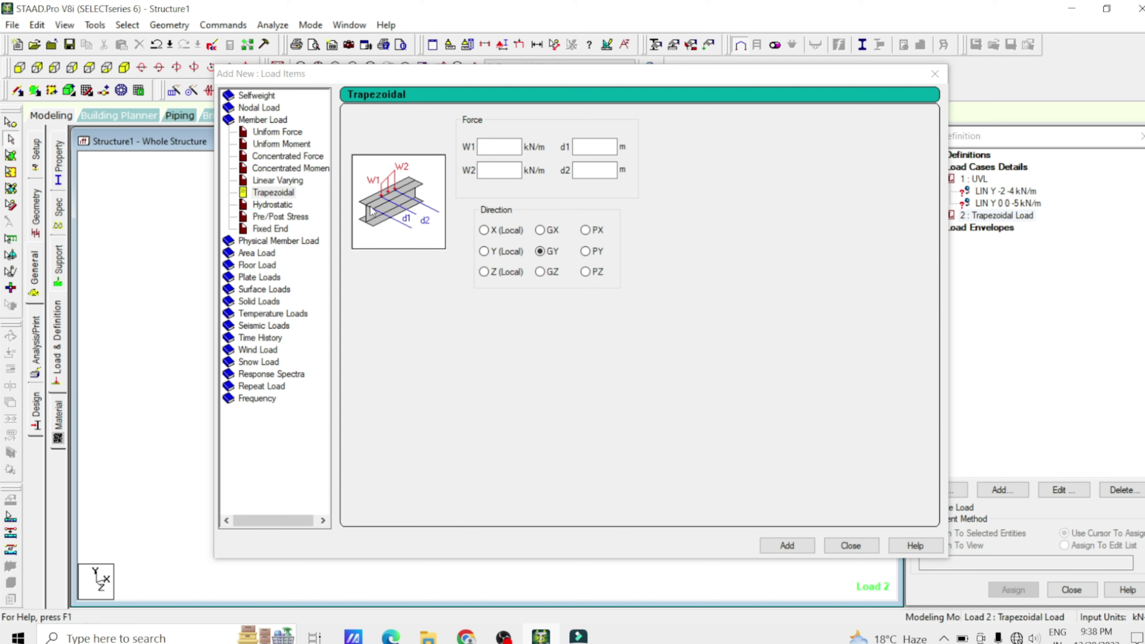
Step: Add a trapezoidal load with W1 -2 kN/m, W2 -4 kN/m, d1 0.5 m and d2 1.5 m in GY, and finish adding load items
{"action": "left_click", "coordinate": [495, 146]}
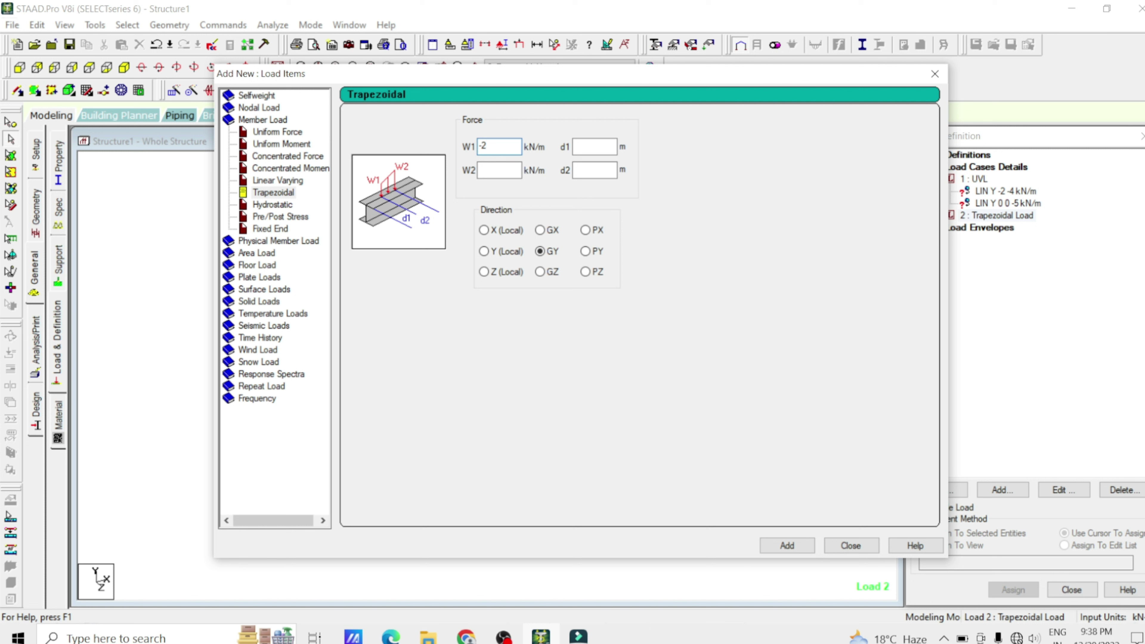
{"action": "left_click", "coordinate": [500, 172]}
{"action": "left_click", "coordinate": [581, 146]}
{"action": "type", "text": ".5"}
{"action": "left_click", "coordinate": [581, 174]}
{"action": "type", "text": "1"}
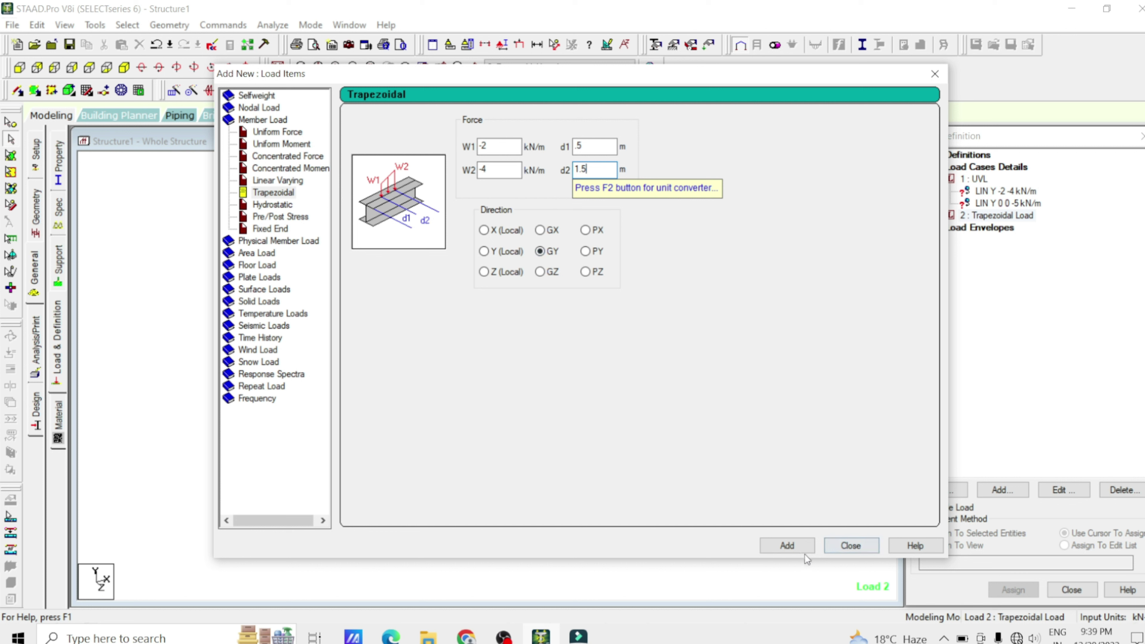
{"action": "left_click", "coordinate": [788, 547]}
{"action": "left_click", "coordinate": [854, 546]}
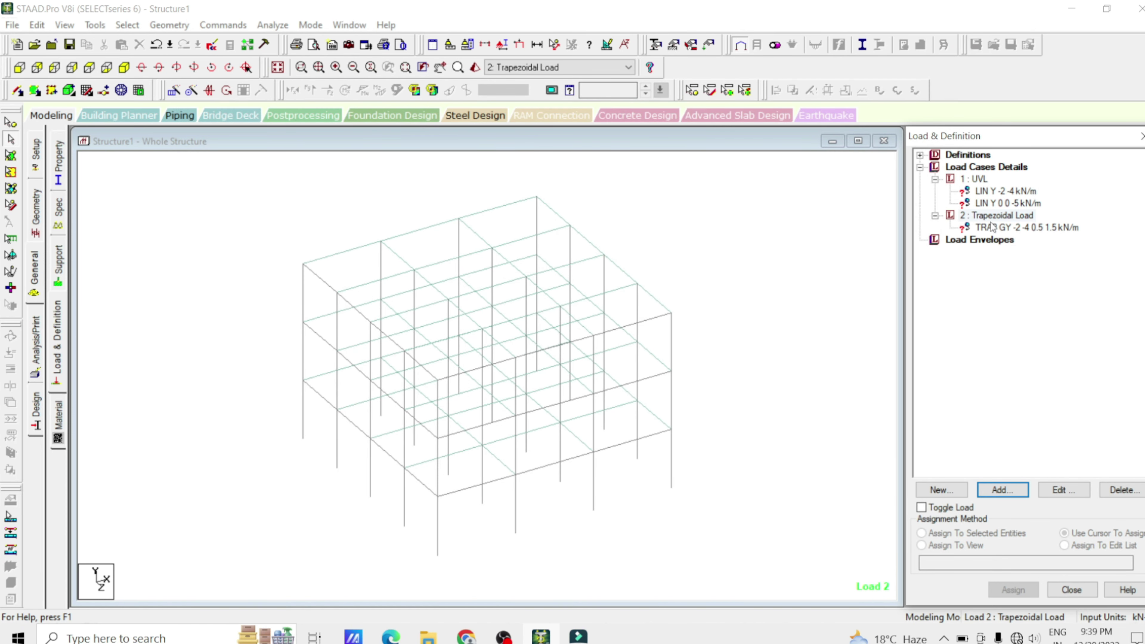
Step: Assign the UVL load LIN Y -2 -4 kN/m to the rear roof edge beam at the +X corner using Assign To Selected Beams
{"action": "left_click", "coordinate": [999, 261]}
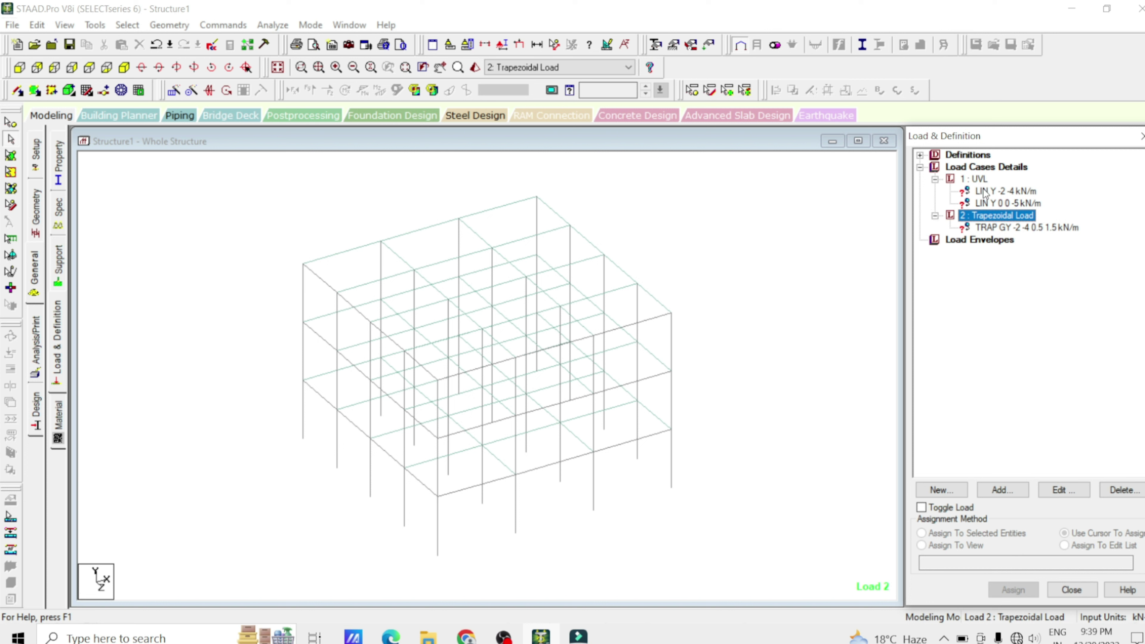
{"action": "left_click", "coordinate": [976, 180]}
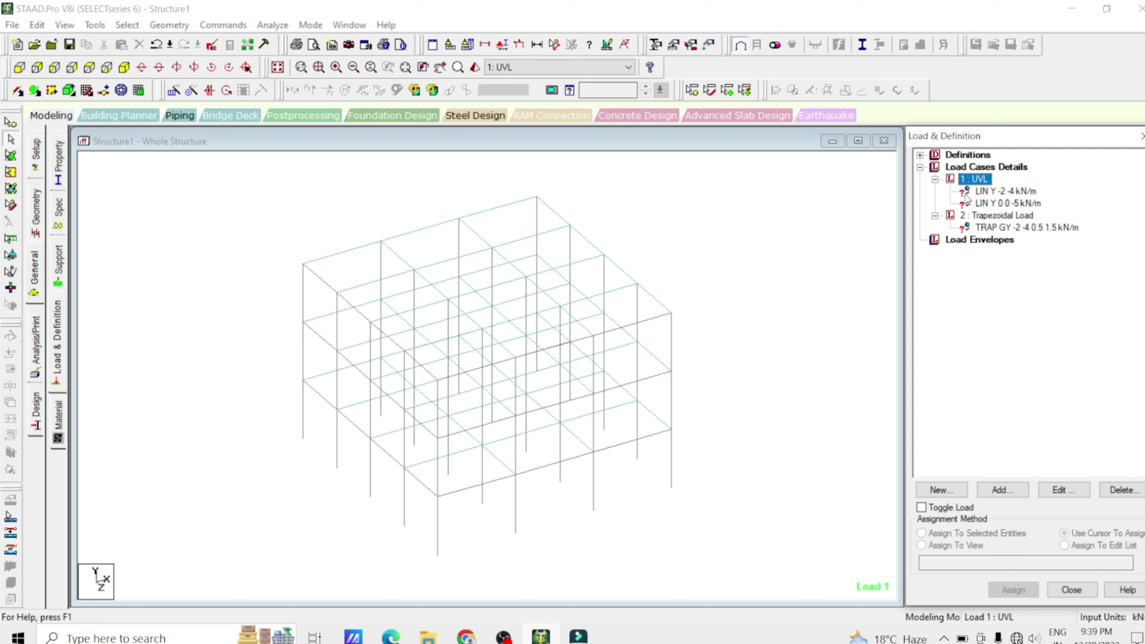
{"action": "left_click", "coordinate": [1011, 193]}
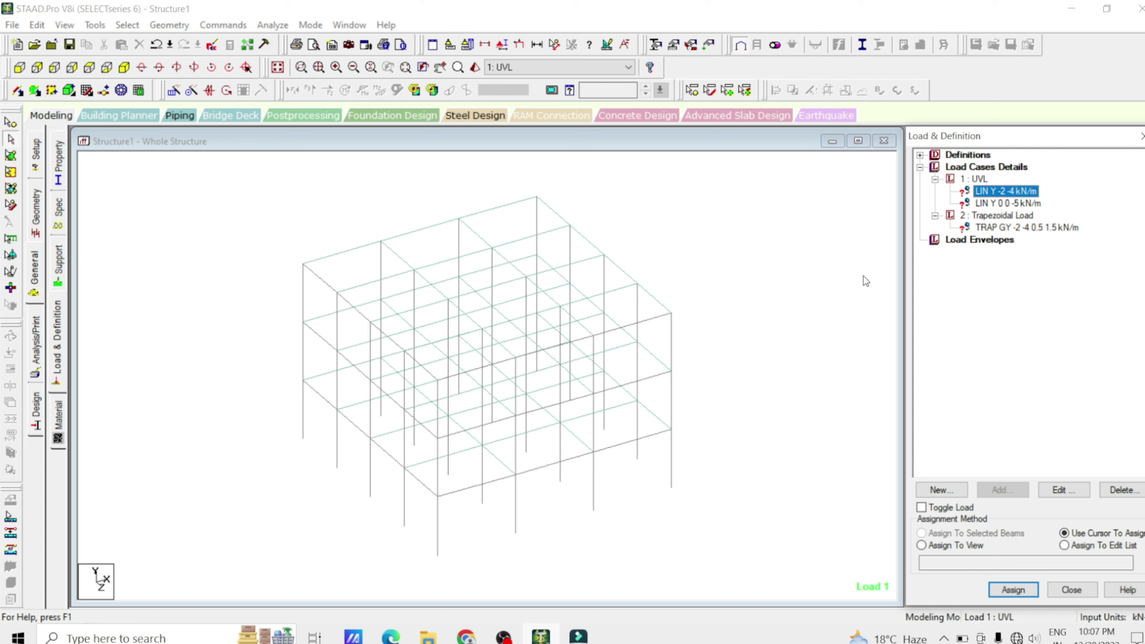
{"action": "left_click", "coordinate": [495, 205]}
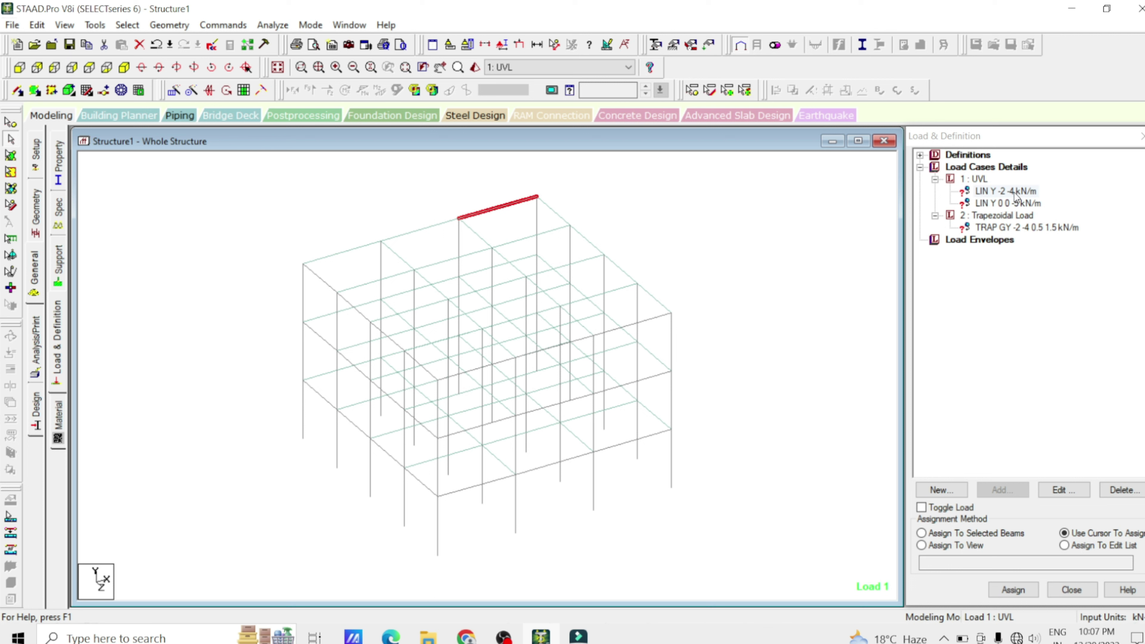
{"action": "left_click", "coordinate": [960, 537]}
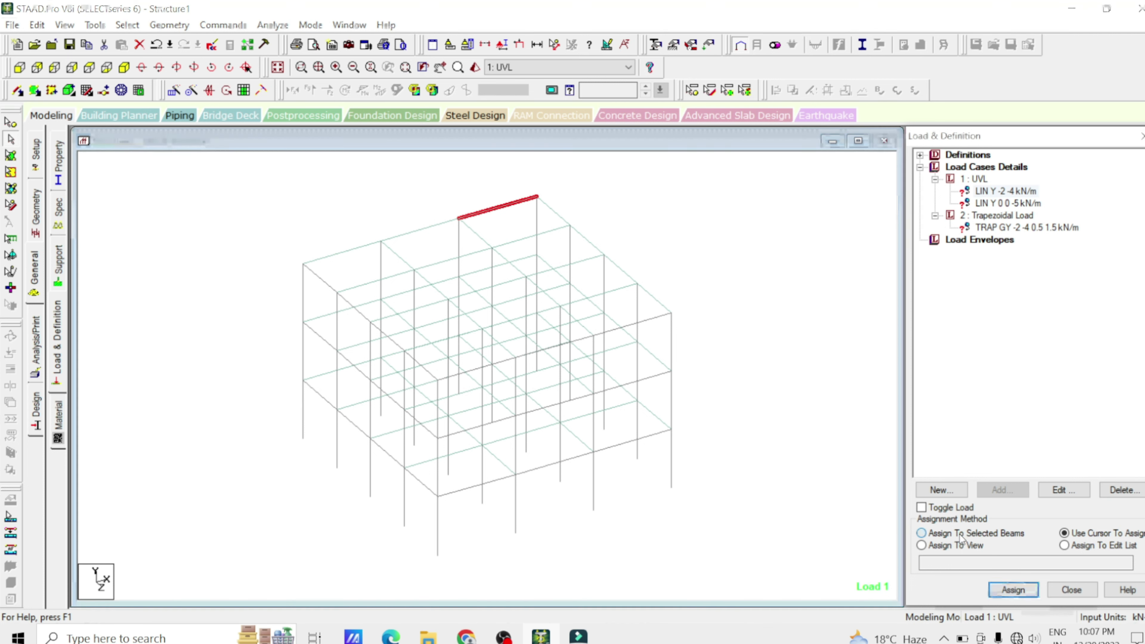
{"action": "left_click", "coordinate": [1013, 590]}
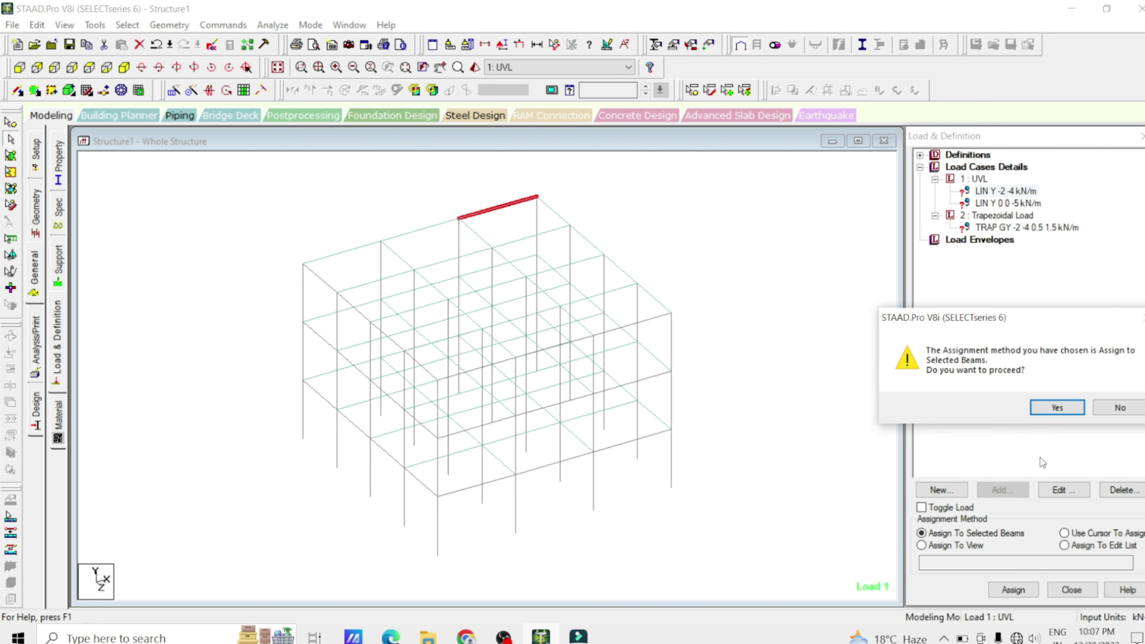
{"action": "left_click", "coordinate": [1053, 407]}
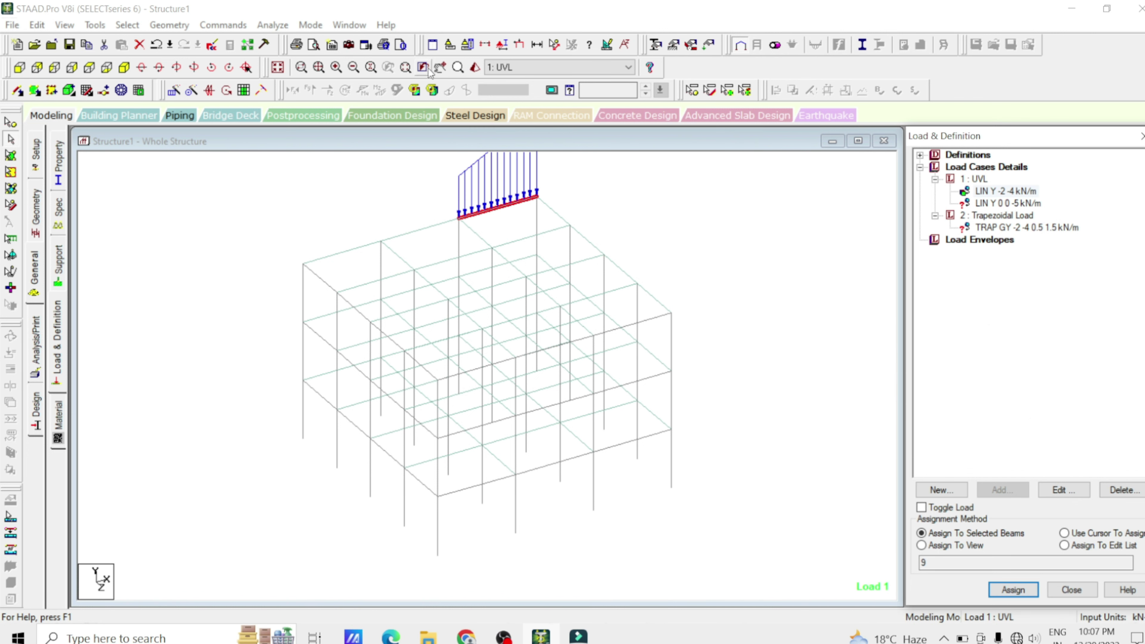
Step: Assign the triangular load LIN Y 0 0 -5 kN/m to the adjacent beam on the rear roof edge and clear the selection
{"action": "left_click", "coordinate": [440, 67]}
{"action": "left_click_drag", "start_coordinate": [529, 250], "coordinate": [511, 310]}
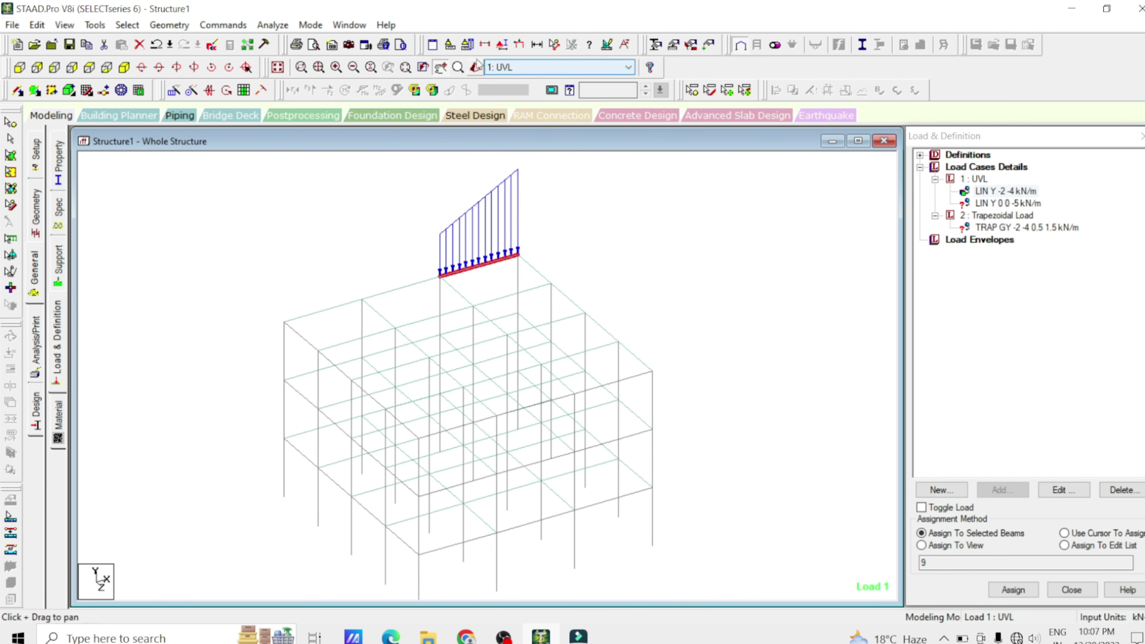
{"action": "left_click", "coordinate": [1015, 204]}
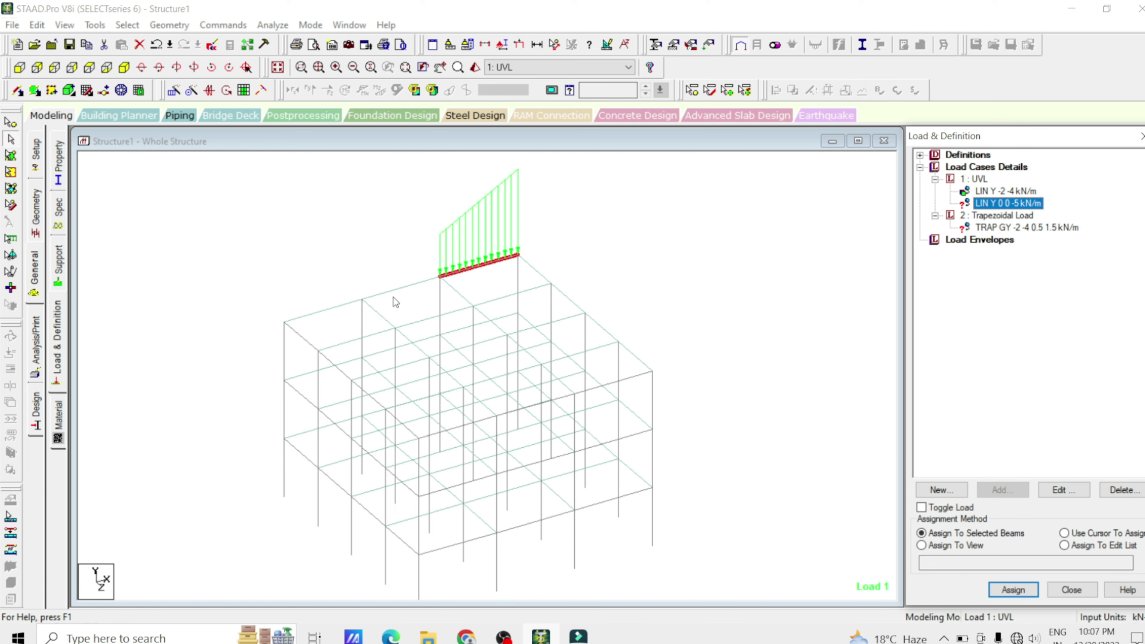
{"action": "left_click", "coordinate": [399, 288]}
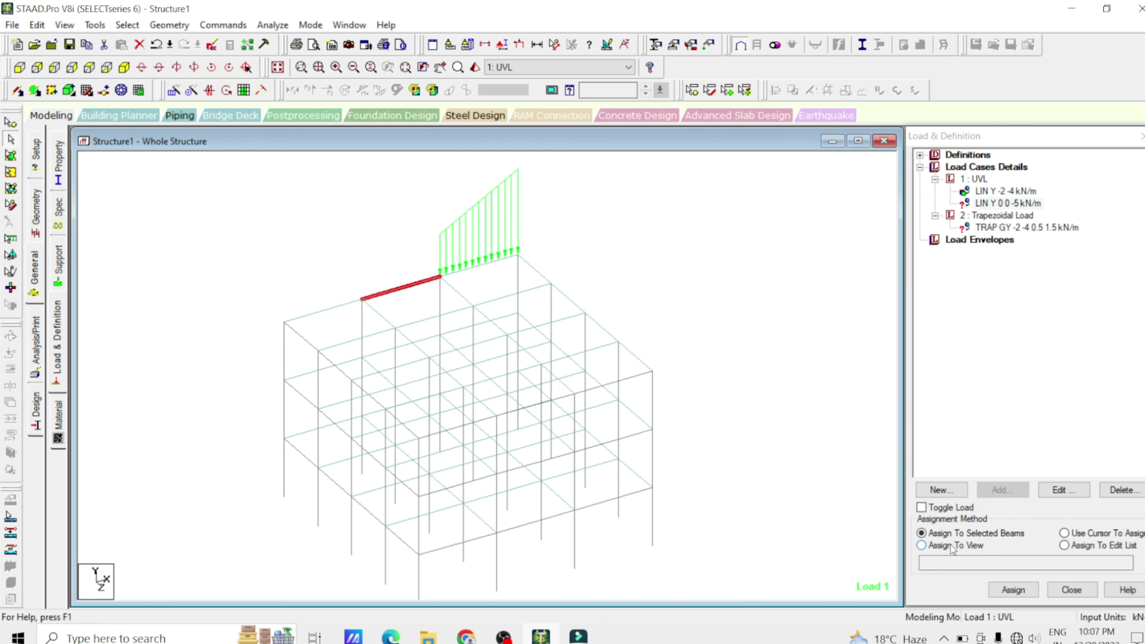
{"action": "left_click", "coordinate": [1023, 593]}
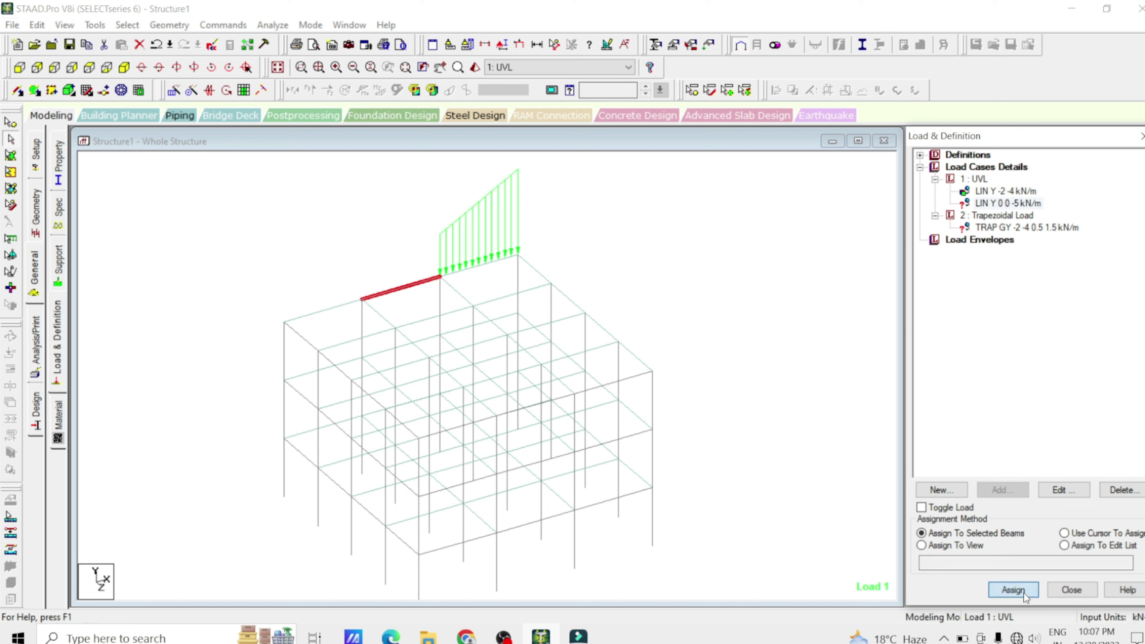
{"action": "left_click", "coordinate": [1054, 408]}
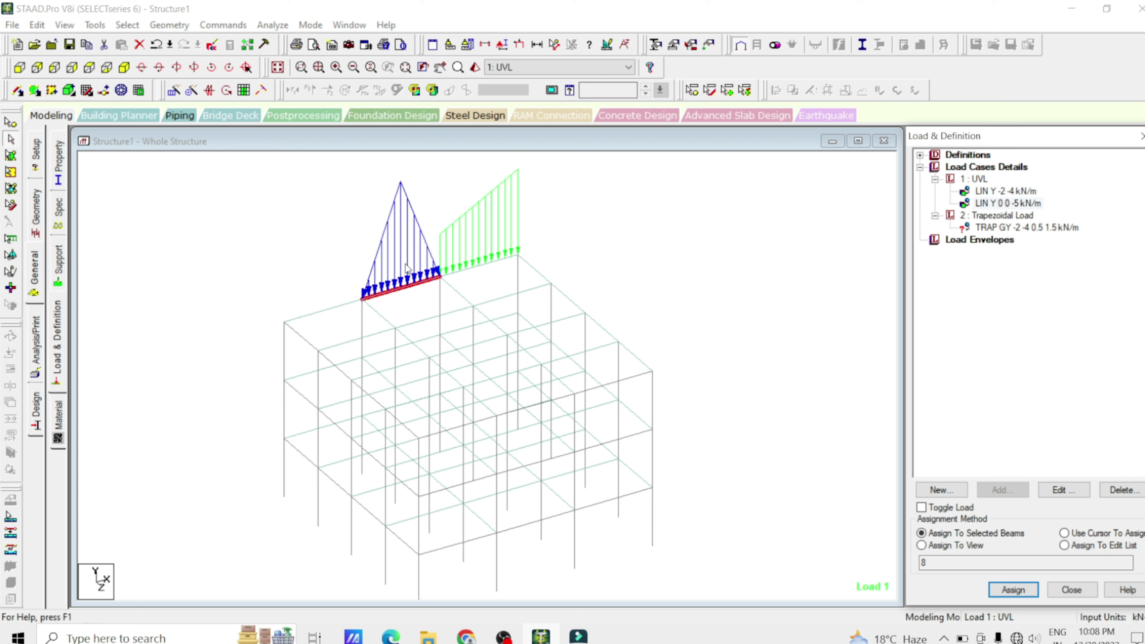
{"action": "left_click", "coordinate": [591, 244]}
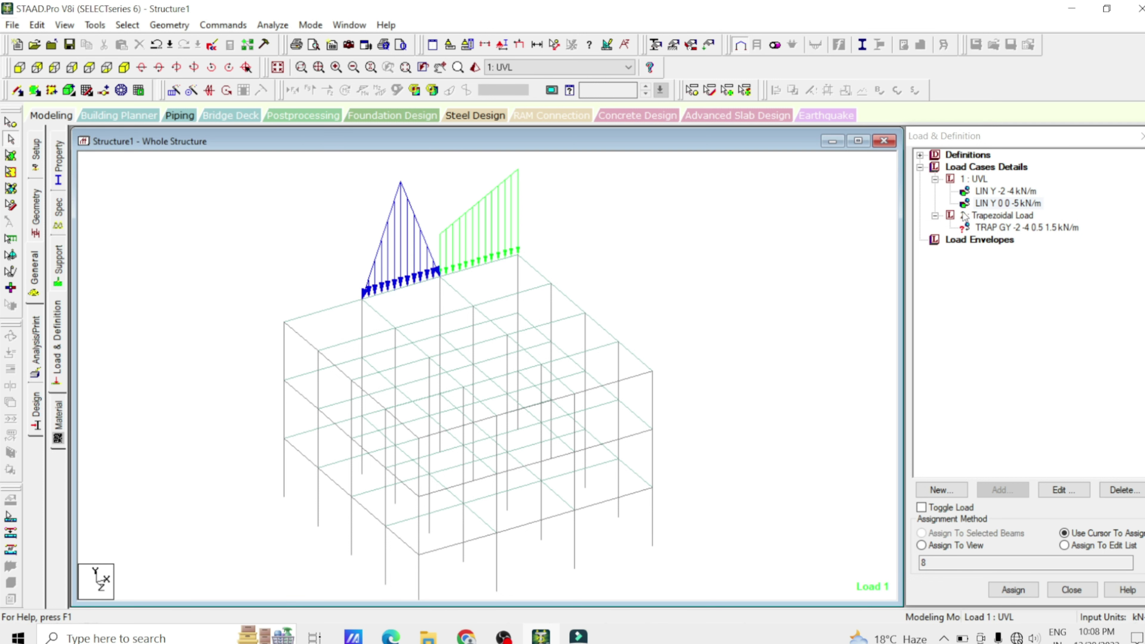
Step: Assign the load TRAP GY -2 -4 0.5 1.5 to the front beam of the roof's +X edge and inspect it in a side view
{"action": "left_click", "coordinate": [996, 217]}
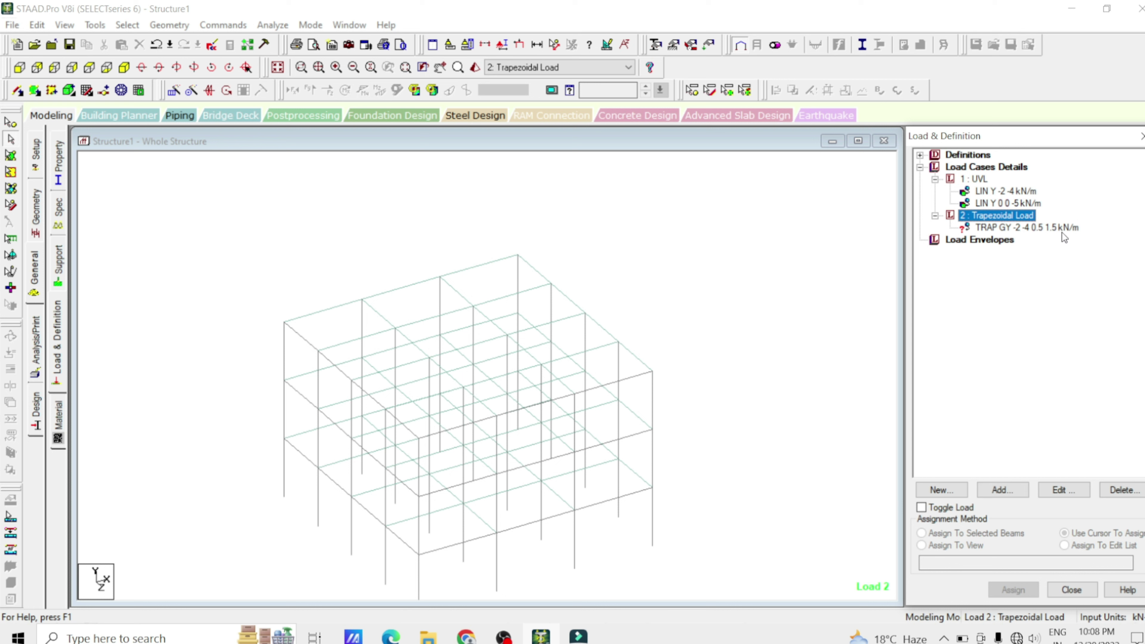
{"action": "left_click", "coordinate": [1045, 229]}
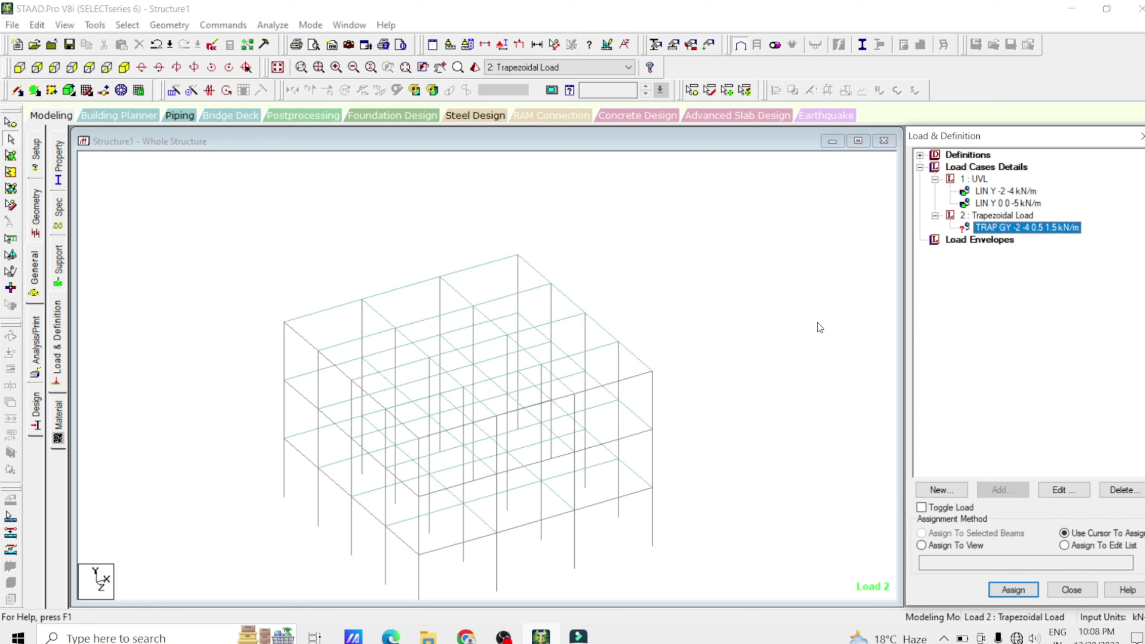
{"action": "left_click", "coordinate": [630, 384]}
{"action": "left_click", "coordinate": [998, 215]}
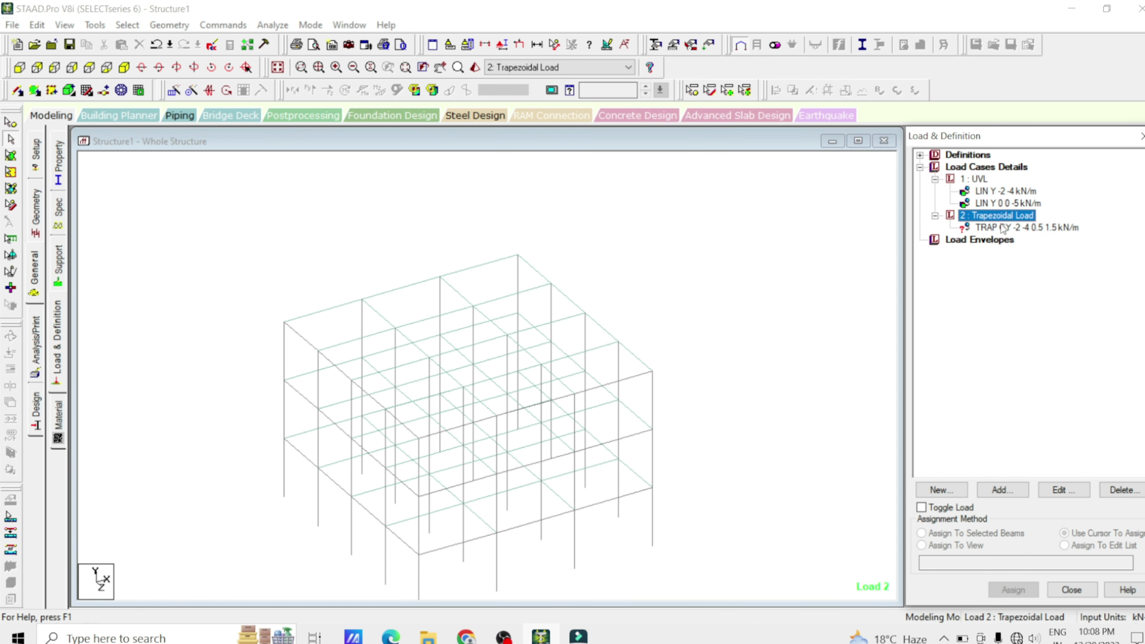
{"action": "left_click", "coordinate": [1005, 228]}
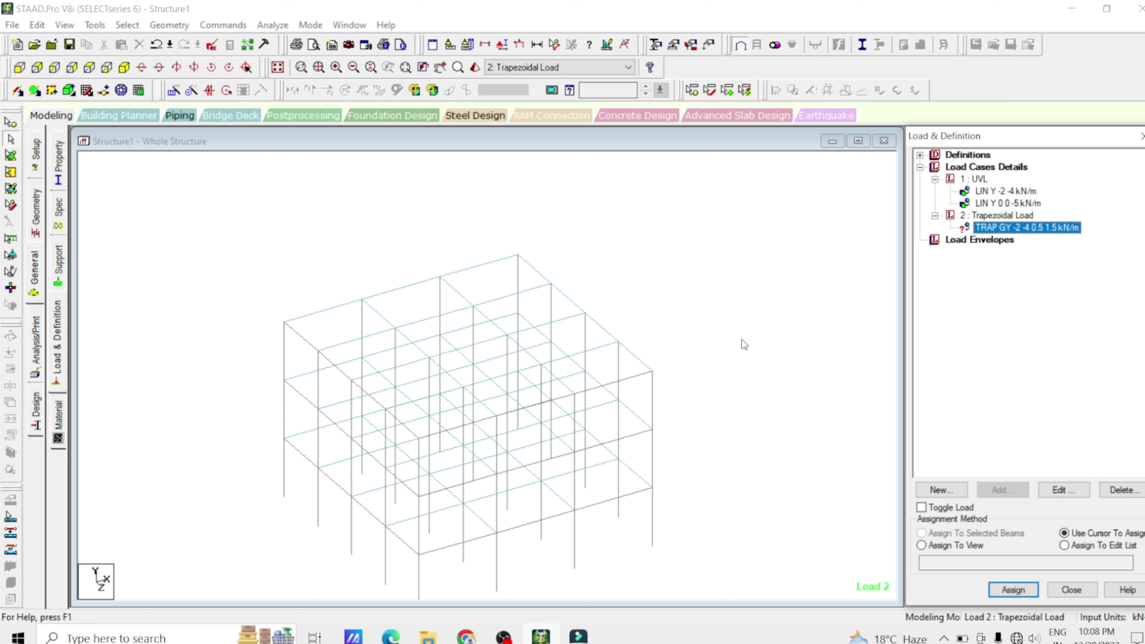
{"action": "left_click", "coordinate": [638, 358]}
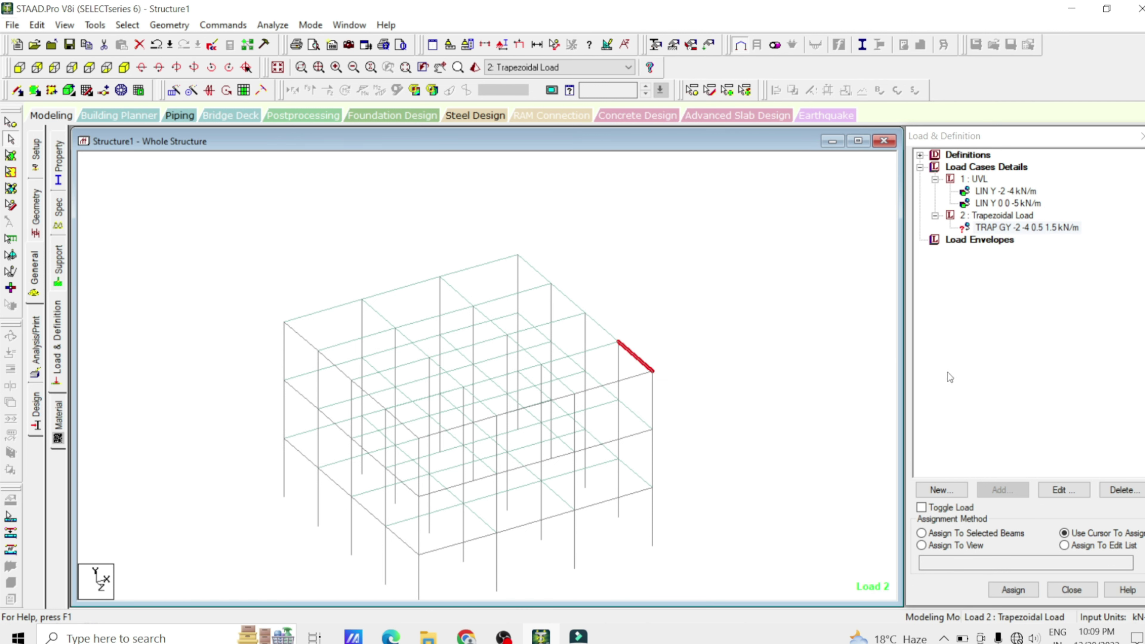
{"action": "left_click", "coordinate": [922, 533]}
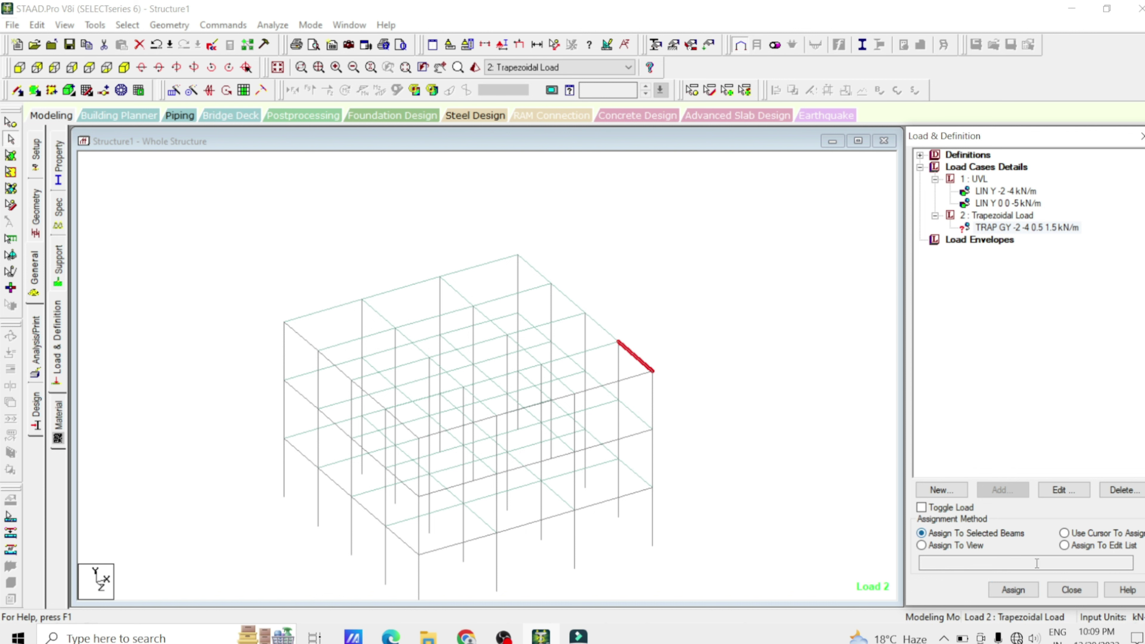
{"action": "left_click", "coordinate": [1014, 589]}
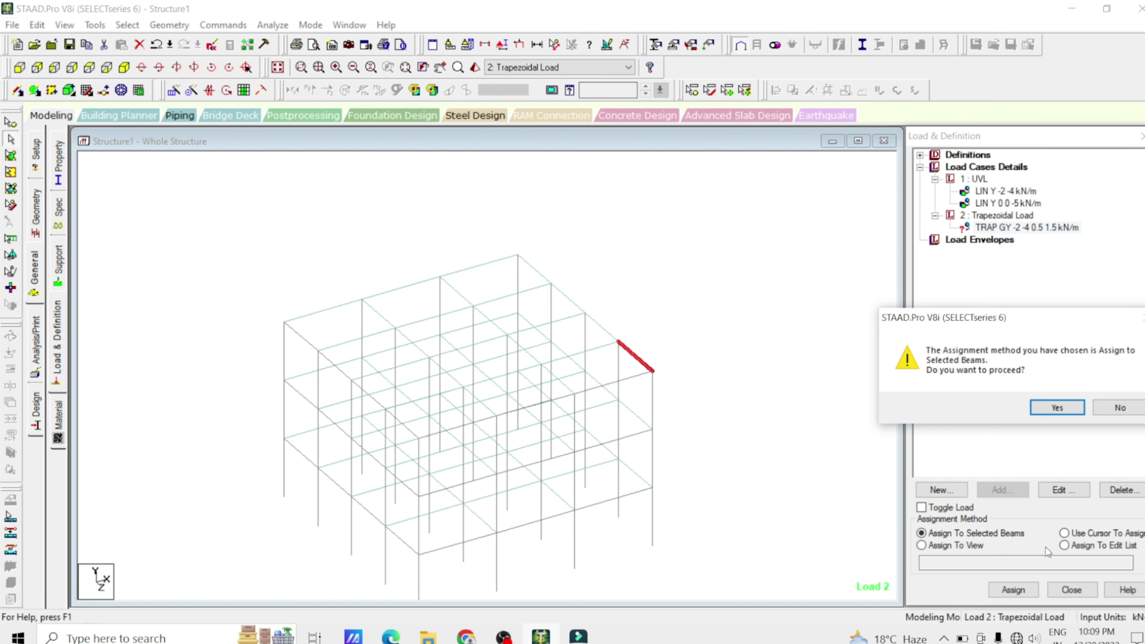
{"action": "left_click", "coordinate": [1062, 414]}
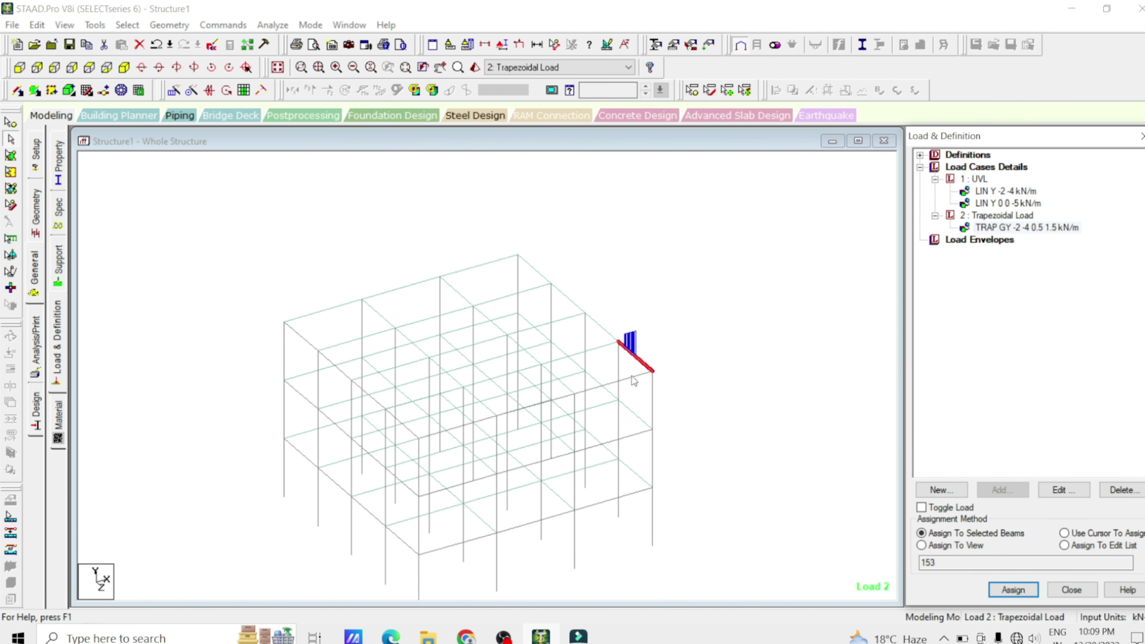
{"action": "left_click", "coordinate": [664, 339]}
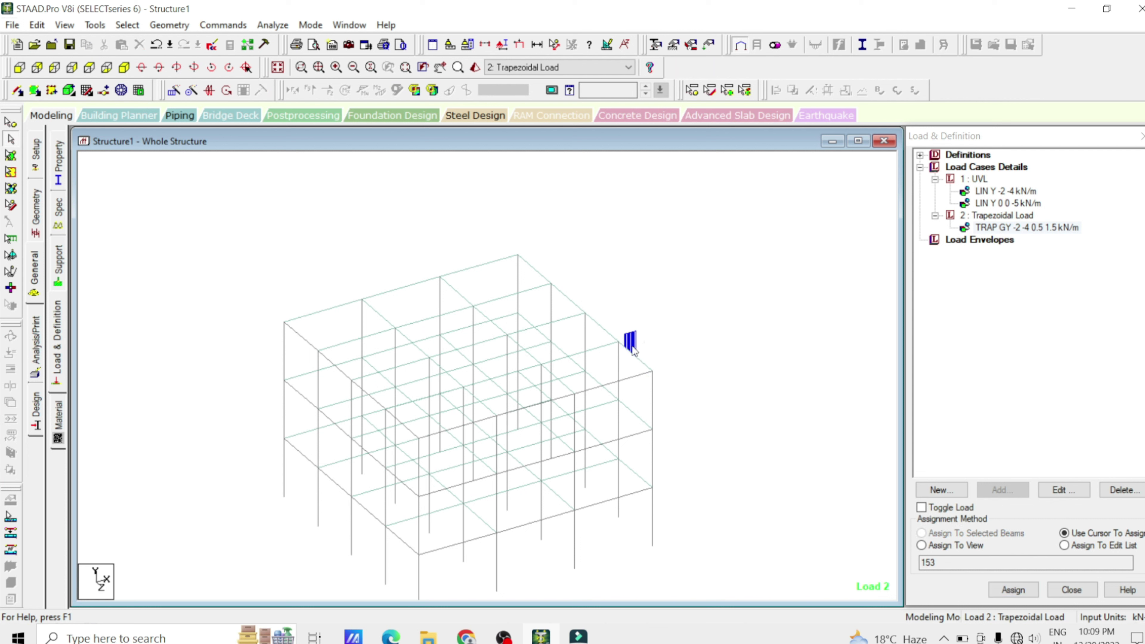
{"action": "left_click", "coordinate": [56, 67]}
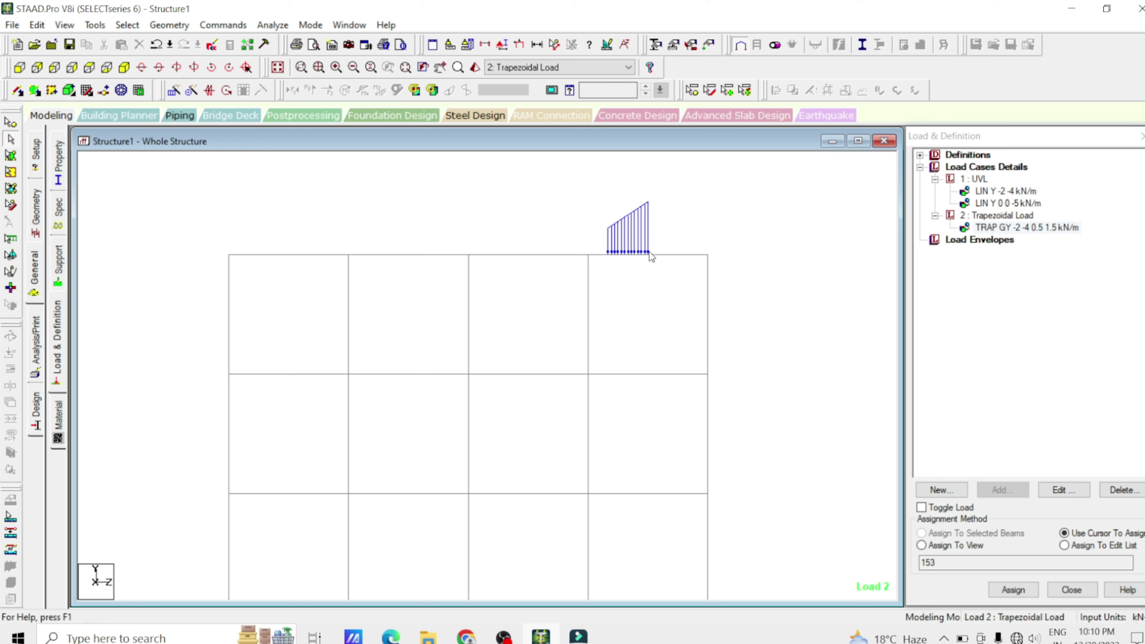
{"action": "left_click", "coordinate": [996, 191]}
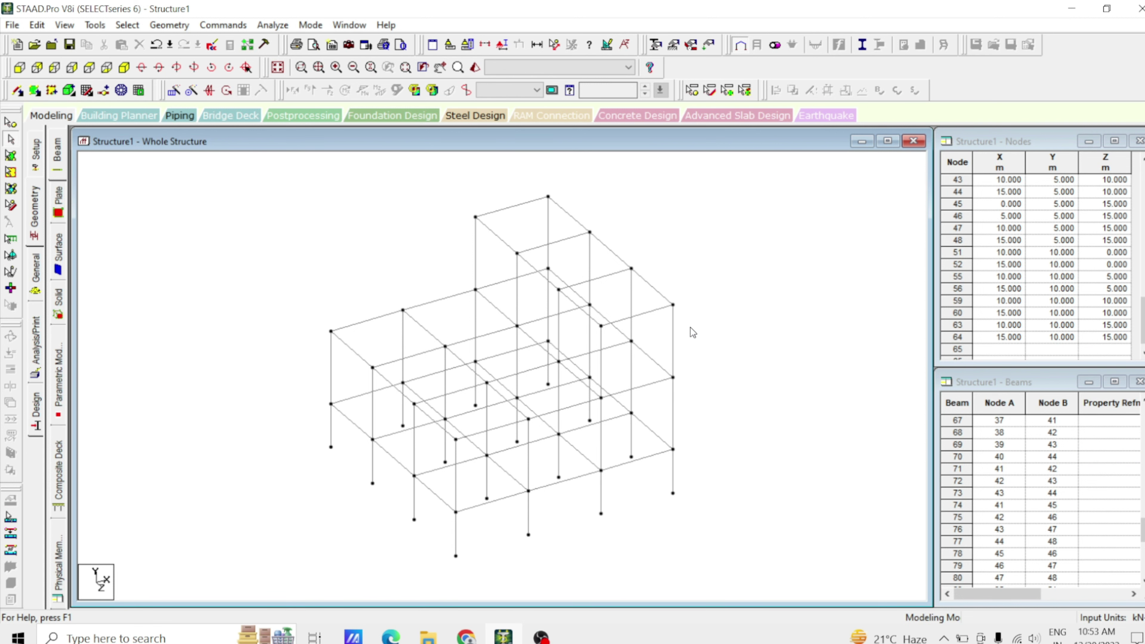
Step: Create primary load case 1 titled Floor Load with loading type Dead
{"action": "left_click", "coordinate": [38, 275]}
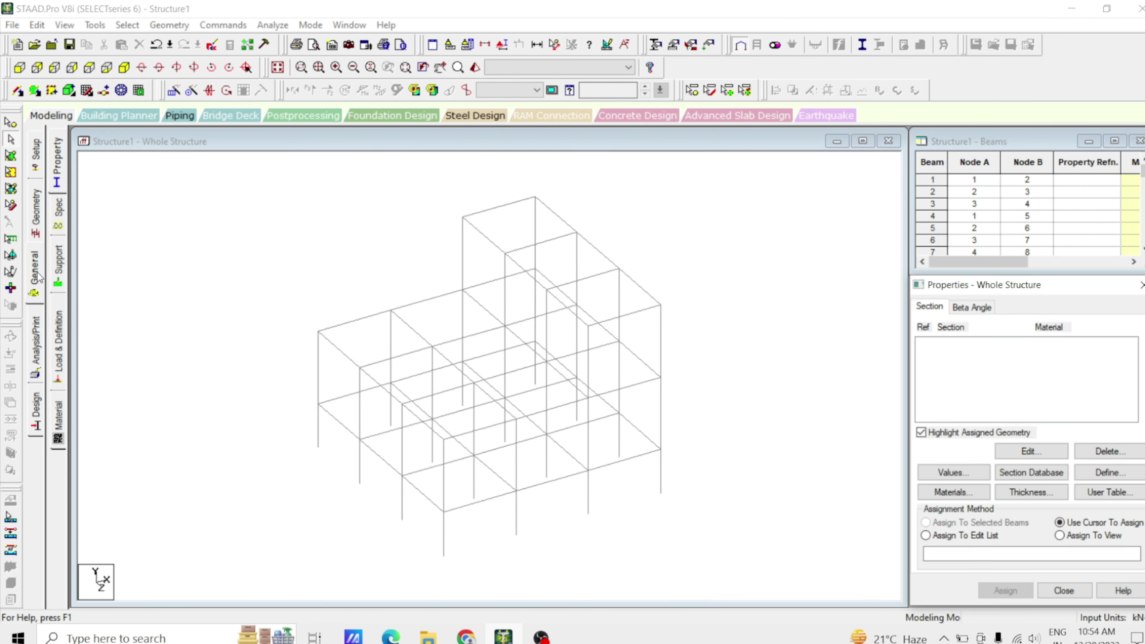
{"action": "left_click", "coordinate": [62, 334]}
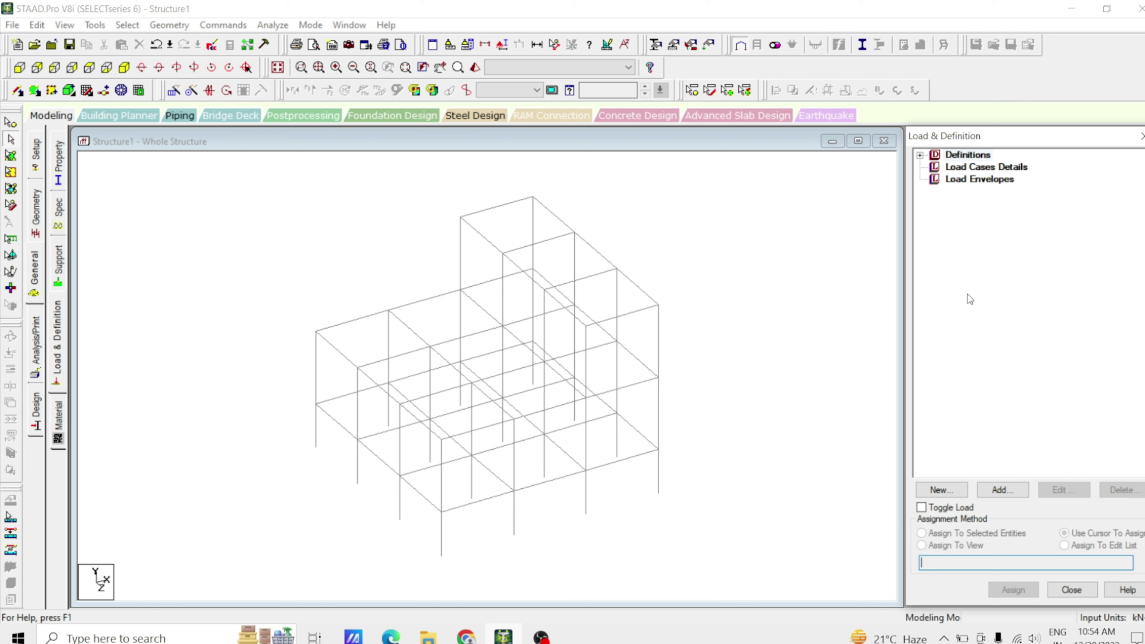
{"action": "left_click", "coordinate": [983, 168]}
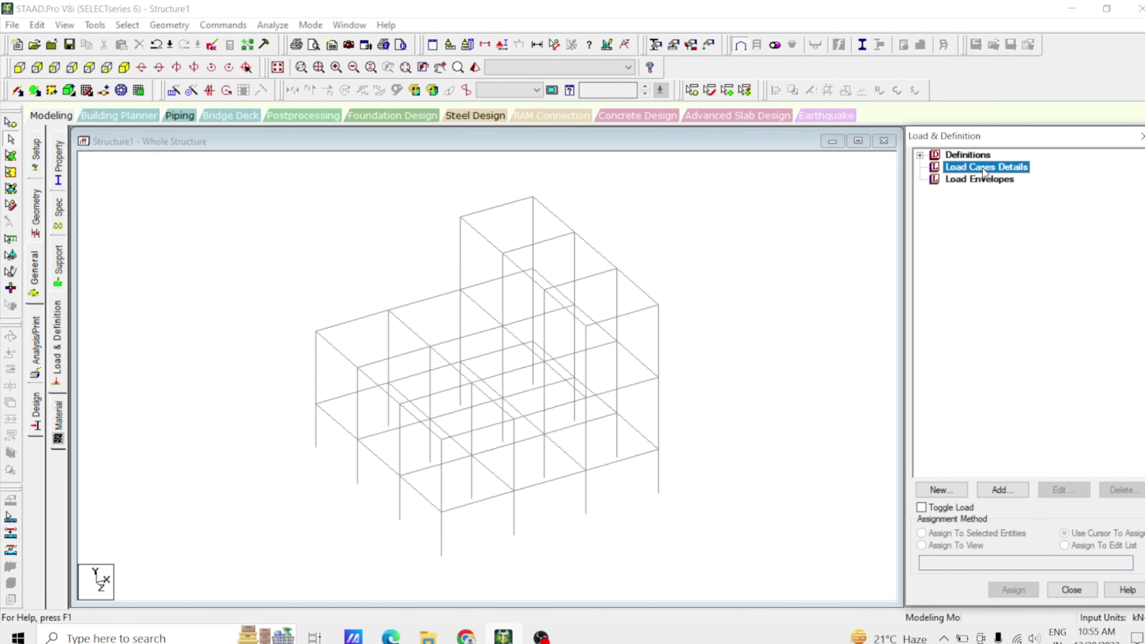
{"action": "left_click", "coordinate": [1003, 490]}
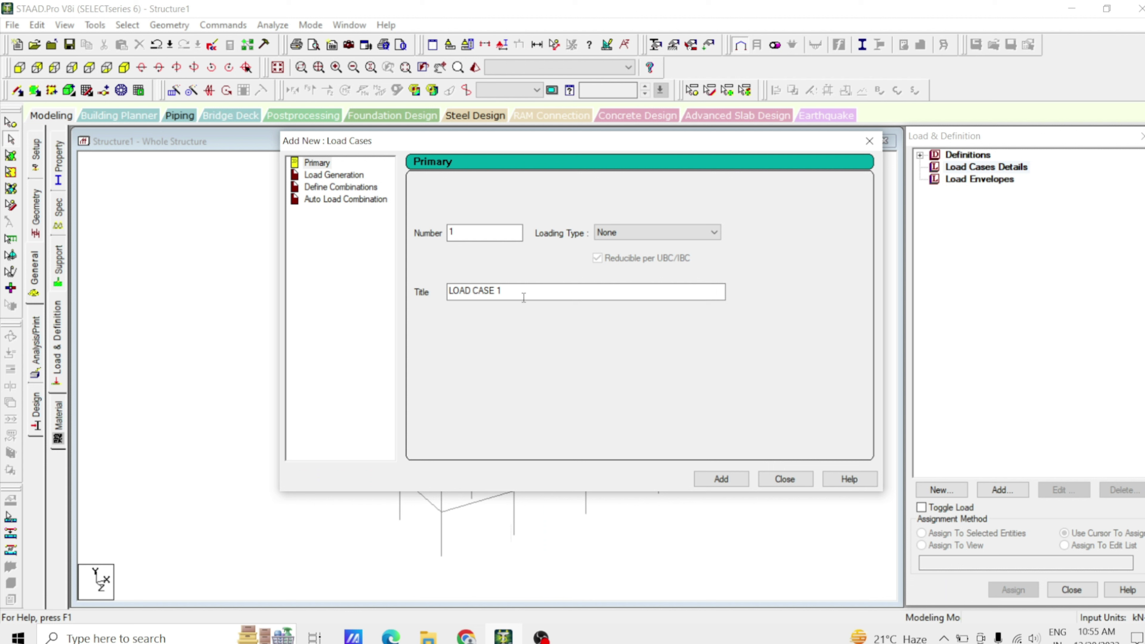
{"action": "left_click_drag", "start_coordinate": [523, 292], "coordinate": [376, 293]}
{"action": "type", "text": "Fl"}
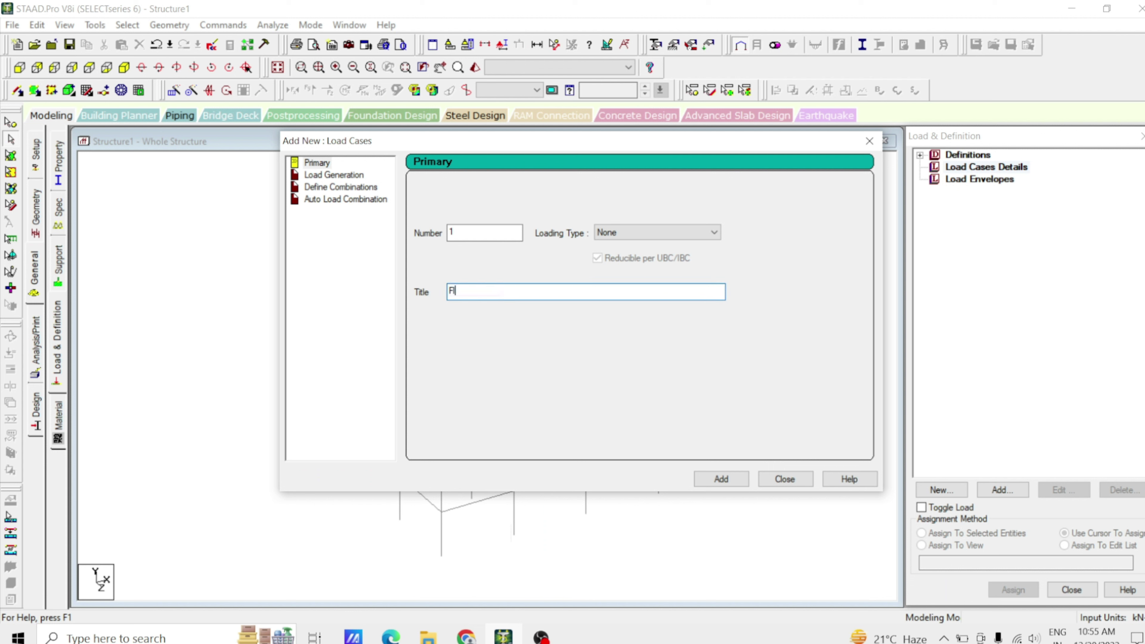
{"action": "type", "text": "oor Floor Load"}
{"action": "left_click", "coordinate": [683, 233]}
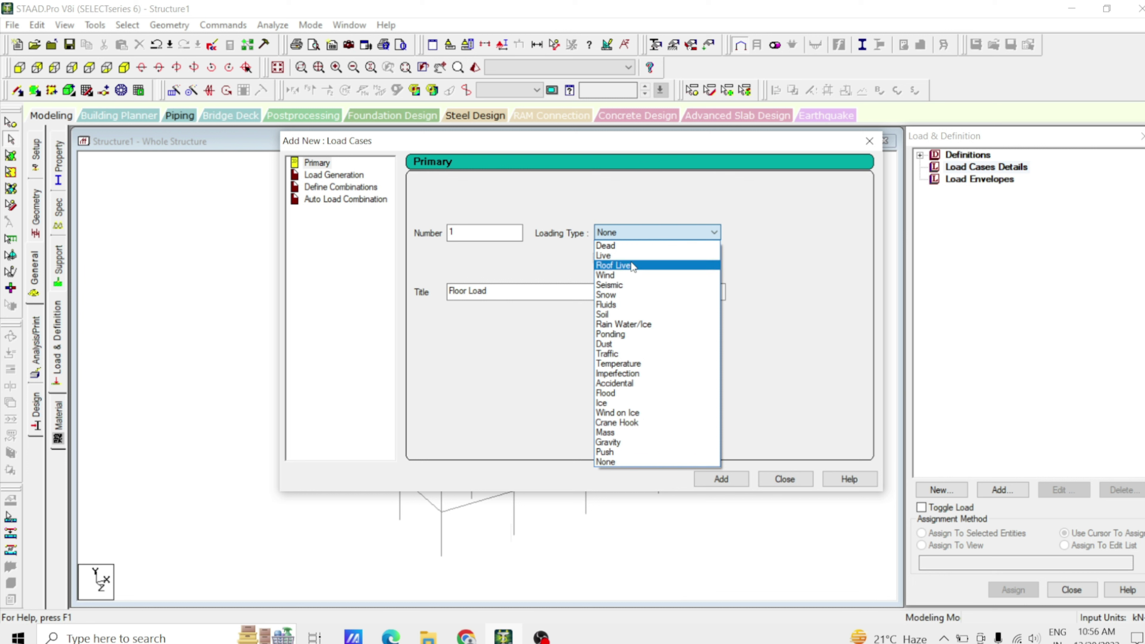
{"action": "left_click", "coordinate": [628, 249]}
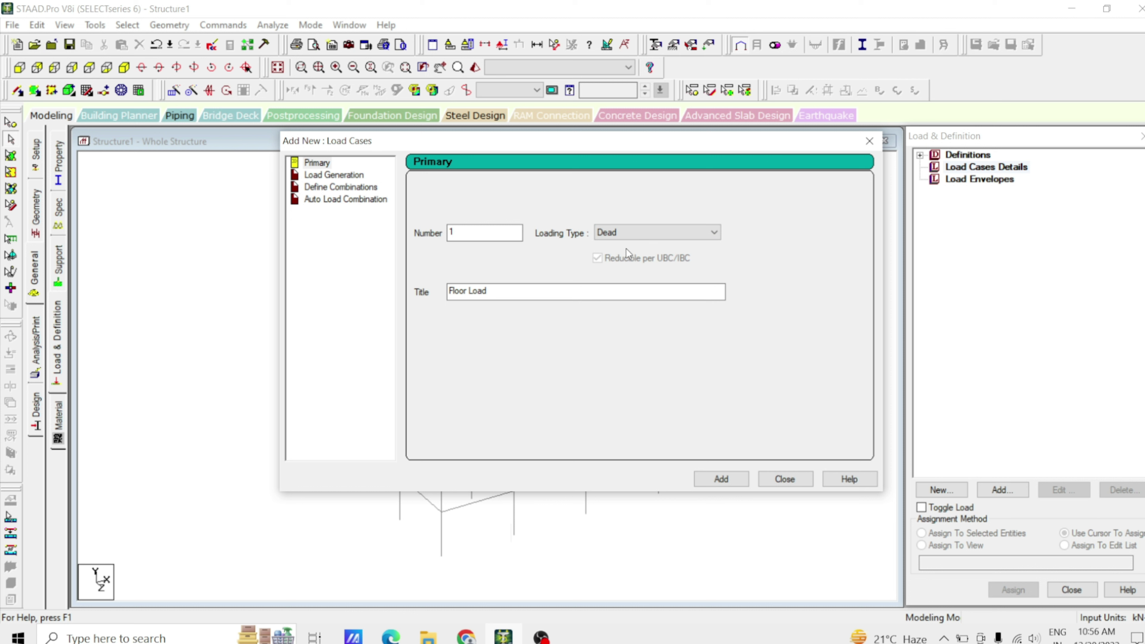
{"action": "left_click", "coordinate": [723, 478]}
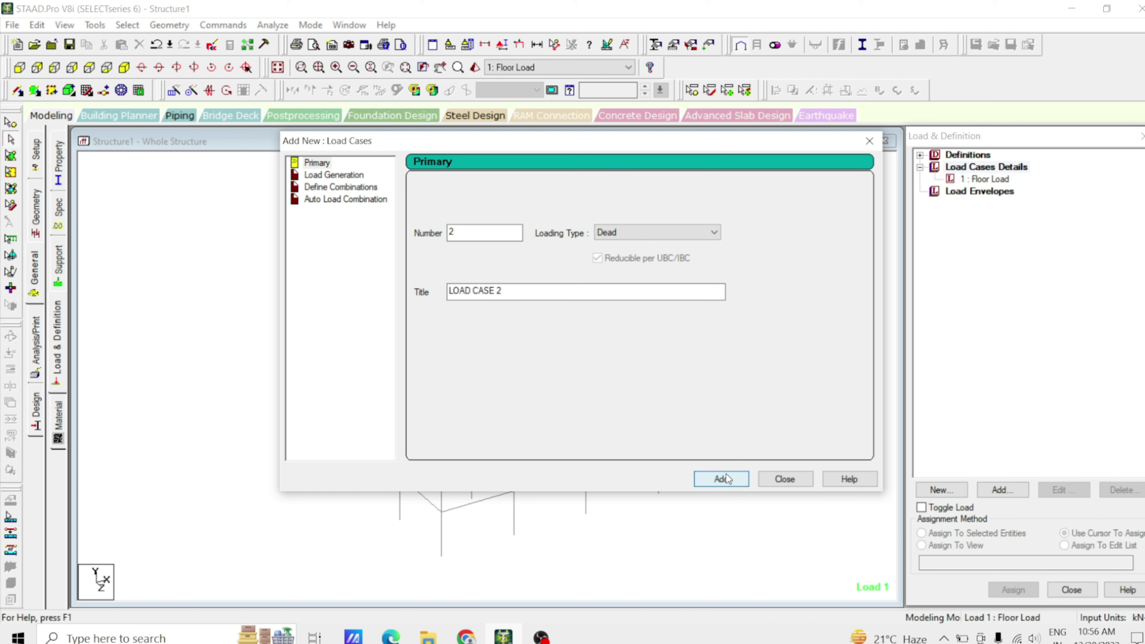
Step: Add load case 2 titled Live Load with loading type Live and finish adding load cases
{"action": "left_click", "coordinate": [616, 289]}
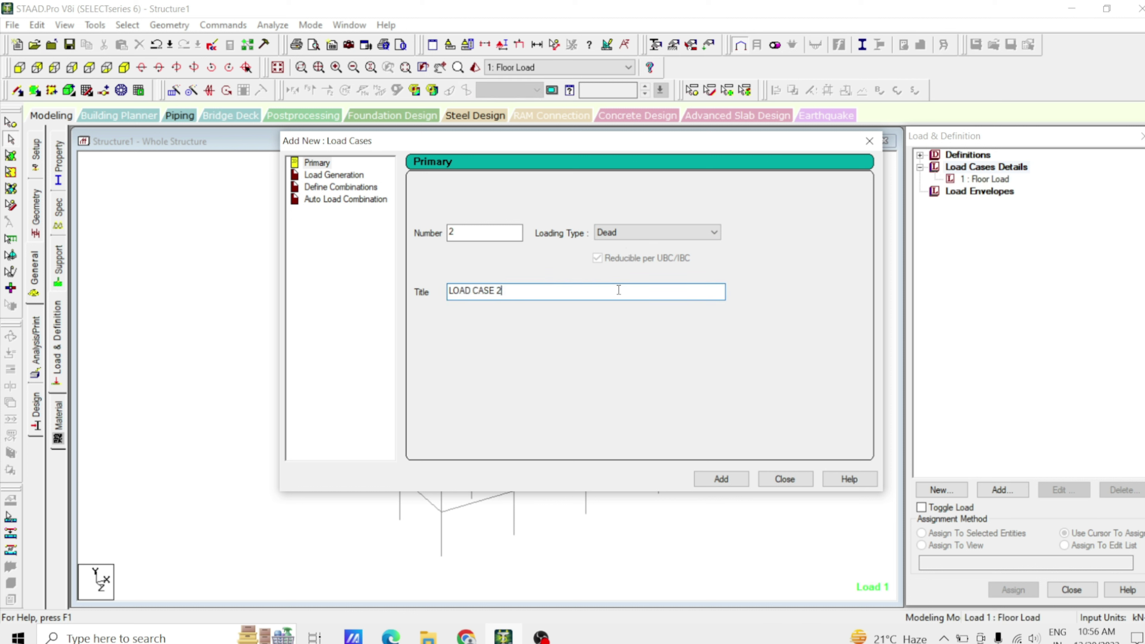
{"action": "left_click_drag", "start_coordinate": [616, 289], "coordinate": [310, 302]}
{"action": "type", "text": "Live Lo"}
{"action": "type", "text": "asd"}
{"action": "key", "text": "BackSpace"}
{"action": "key", "text": "BackSpace"}
{"action": "type", "text": "d"}
{"action": "left_click", "coordinate": [678, 227]}
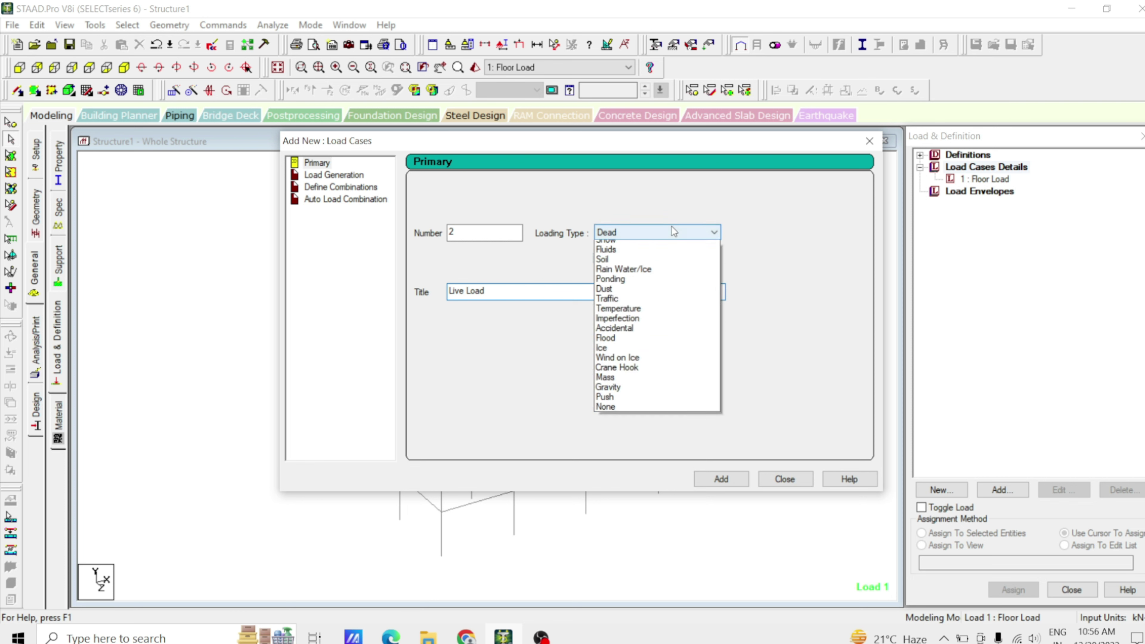
{"action": "left_click", "coordinate": [630, 259]}
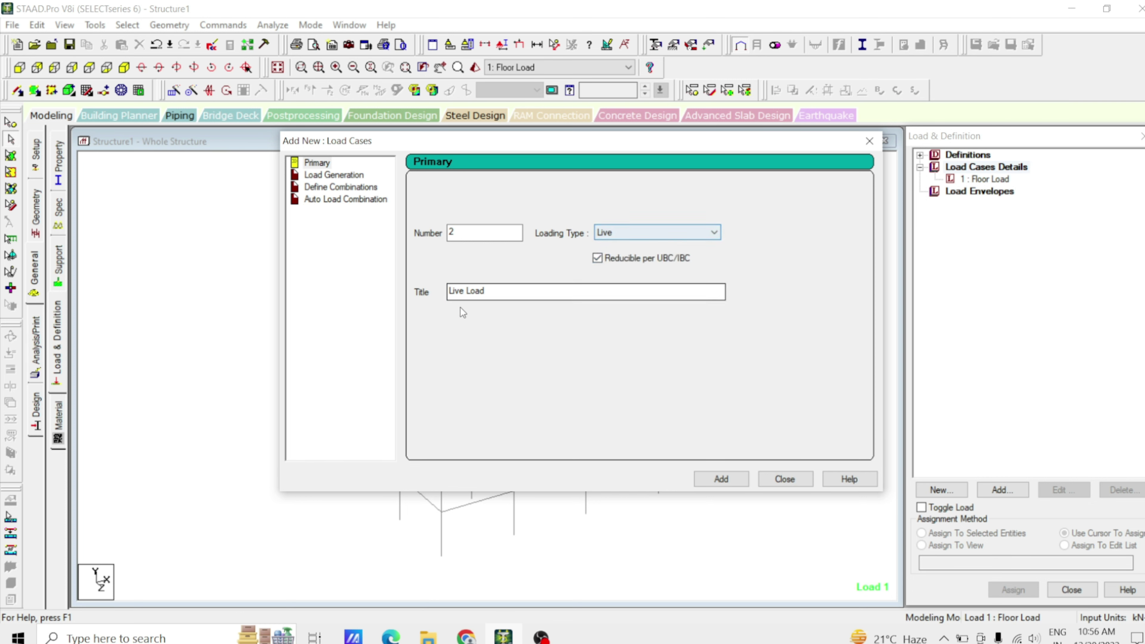
{"action": "left_click", "coordinate": [717, 484]}
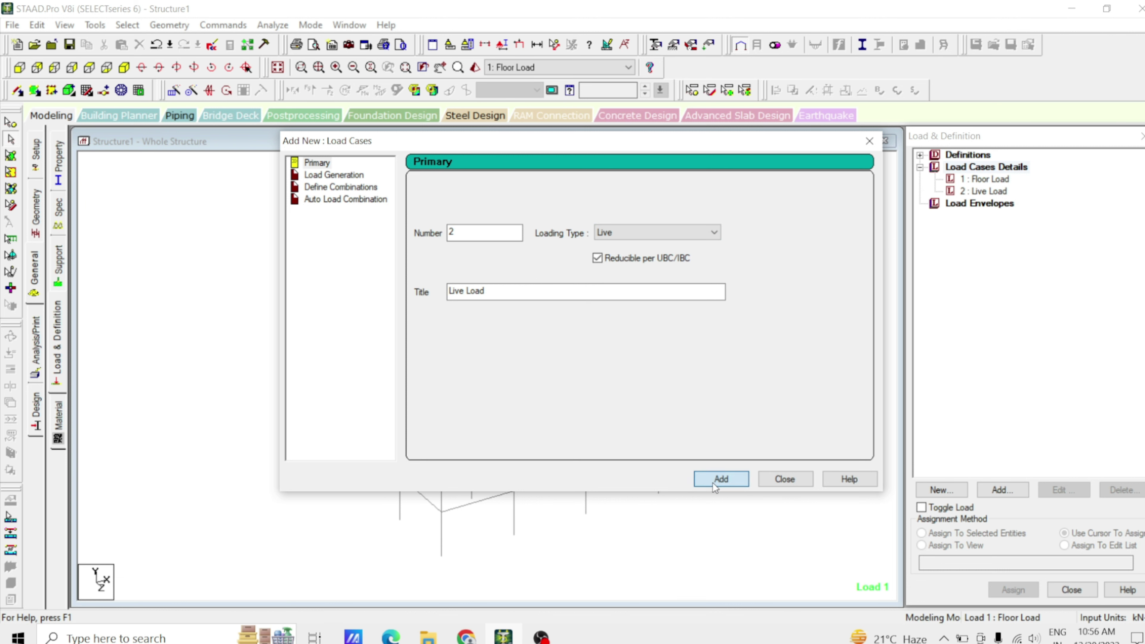
{"action": "left_click", "coordinate": [783, 478]}
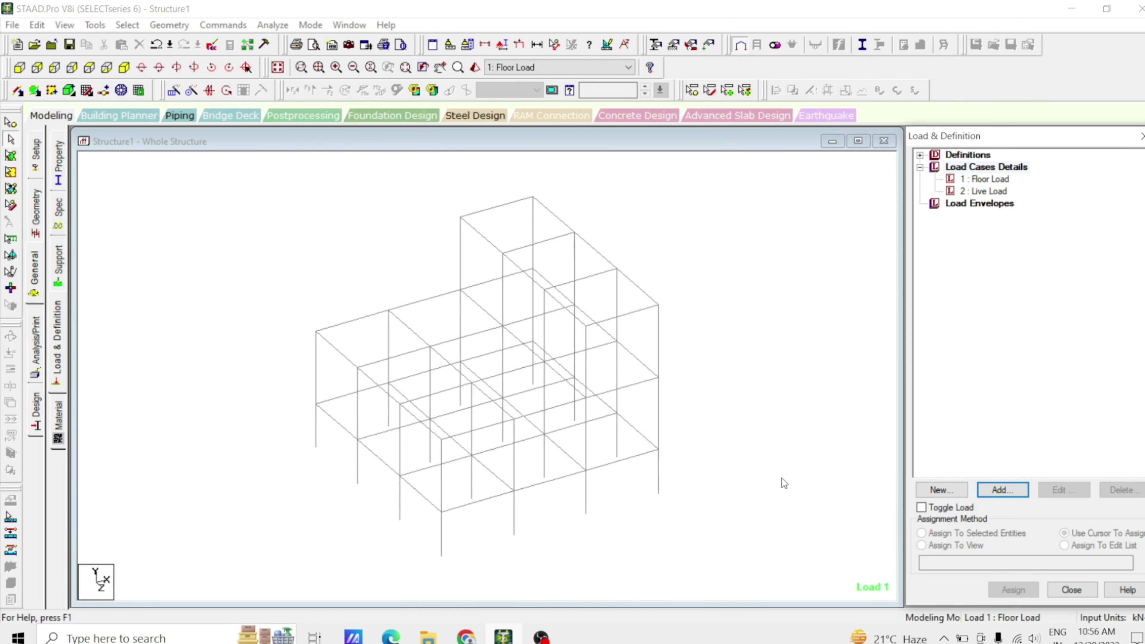
Step: Start a floor load item in the Floor Load case and set its pressure to -5 kN/m2 in Global Y
{"action": "left_click", "coordinate": [988, 180]}
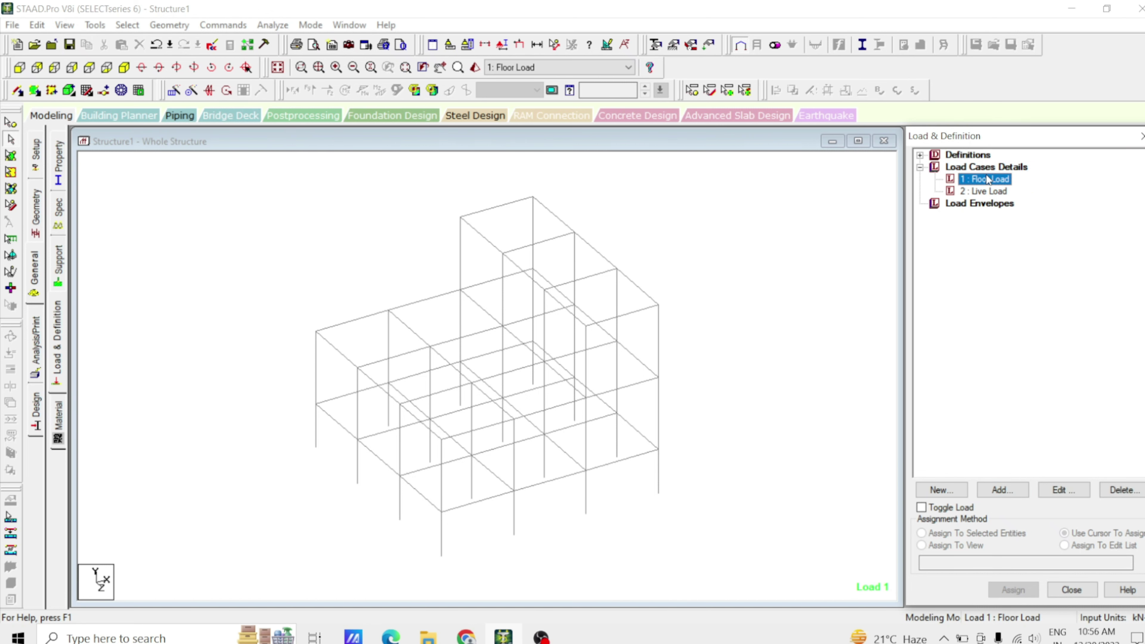
{"action": "left_click", "coordinate": [999, 491]}
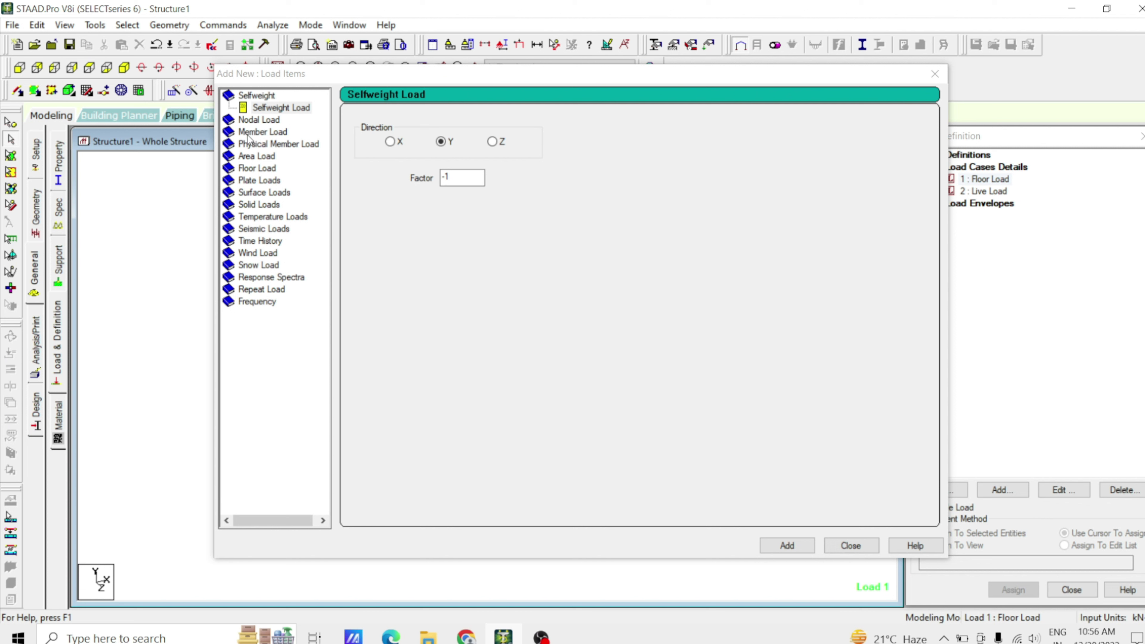
{"action": "left_click", "coordinate": [249, 170]}
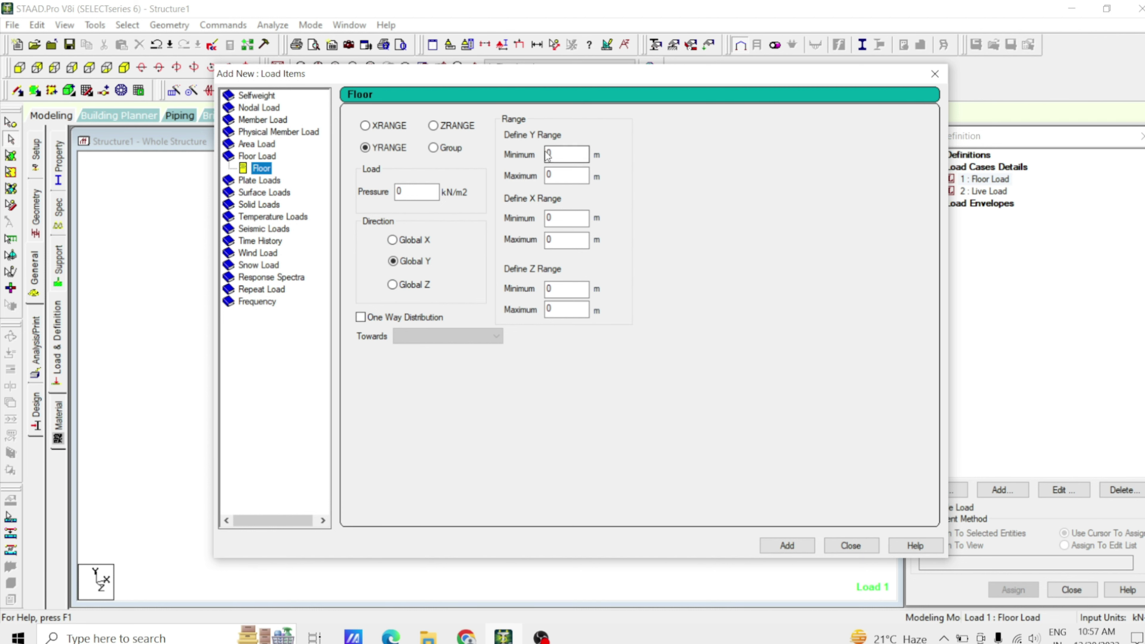
{"action": "left_click_drag", "start_coordinate": [486, 86], "coordinate": [963, 50]}
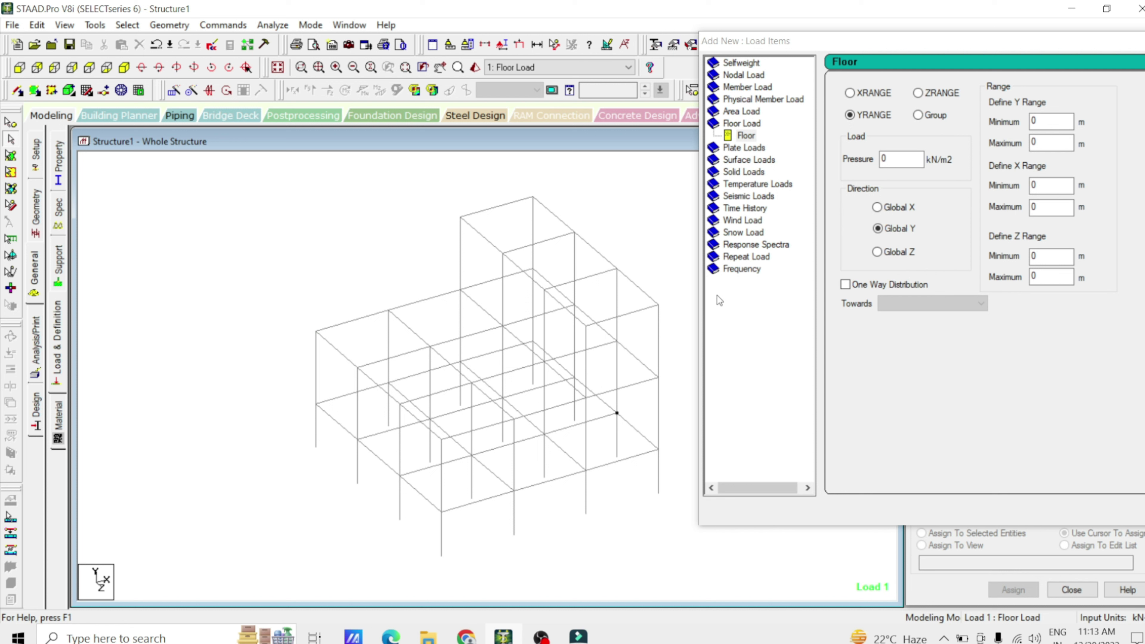
{"action": "double_click", "coordinate": [910, 156]}
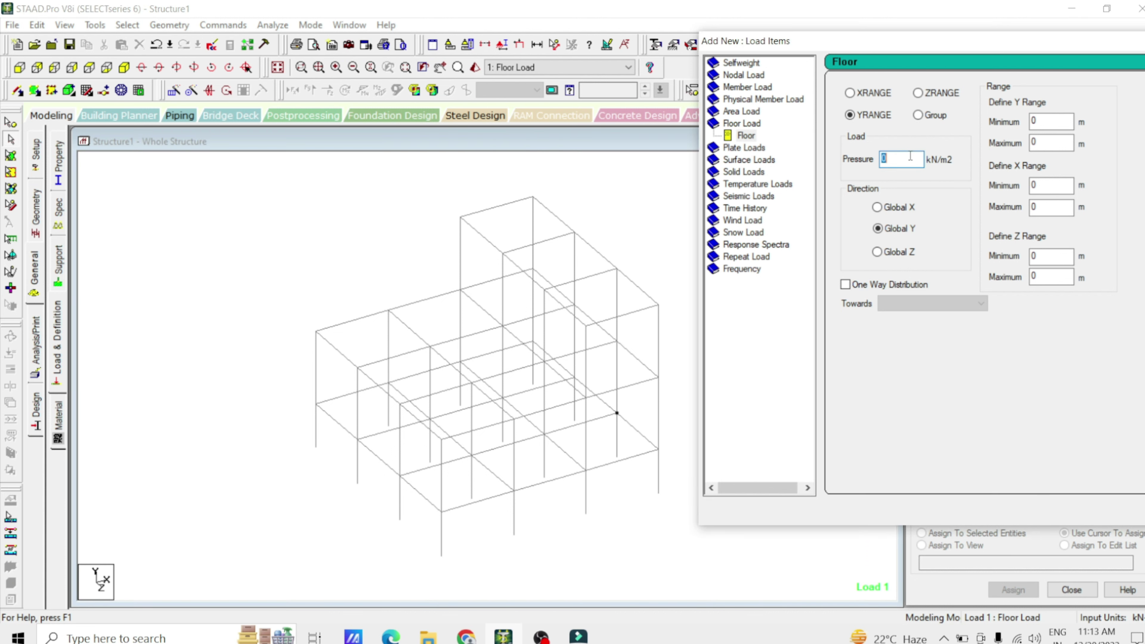
{"action": "type", "text": "-5"}
Step: Measure the heights from the base of the -X rear corner column to the low roof and to the first beam level
{"action": "left_click", "coordinate": [555, 44]}
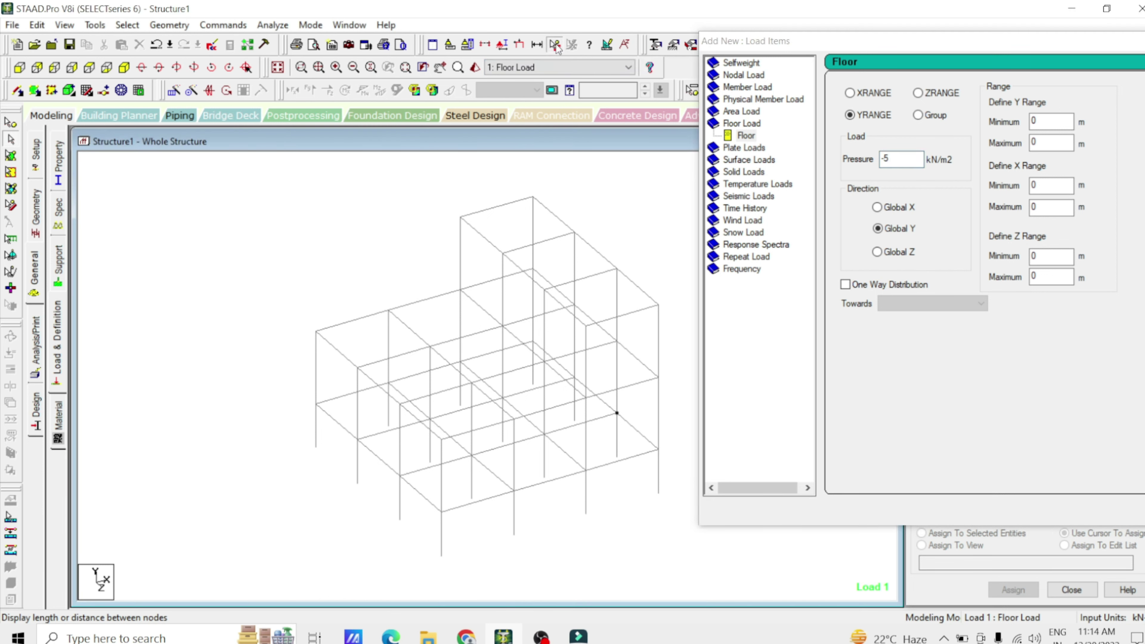
{"action": "left_click", "coordinate": [315, 446]}
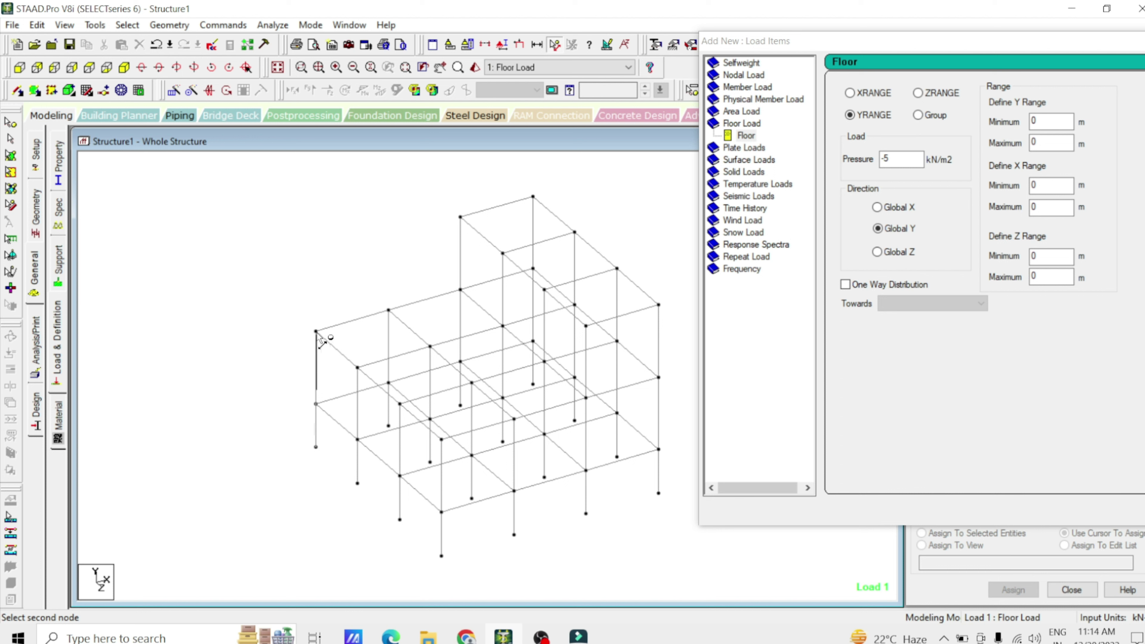
{"action": "left_click", "coordinate": [315, 331]}
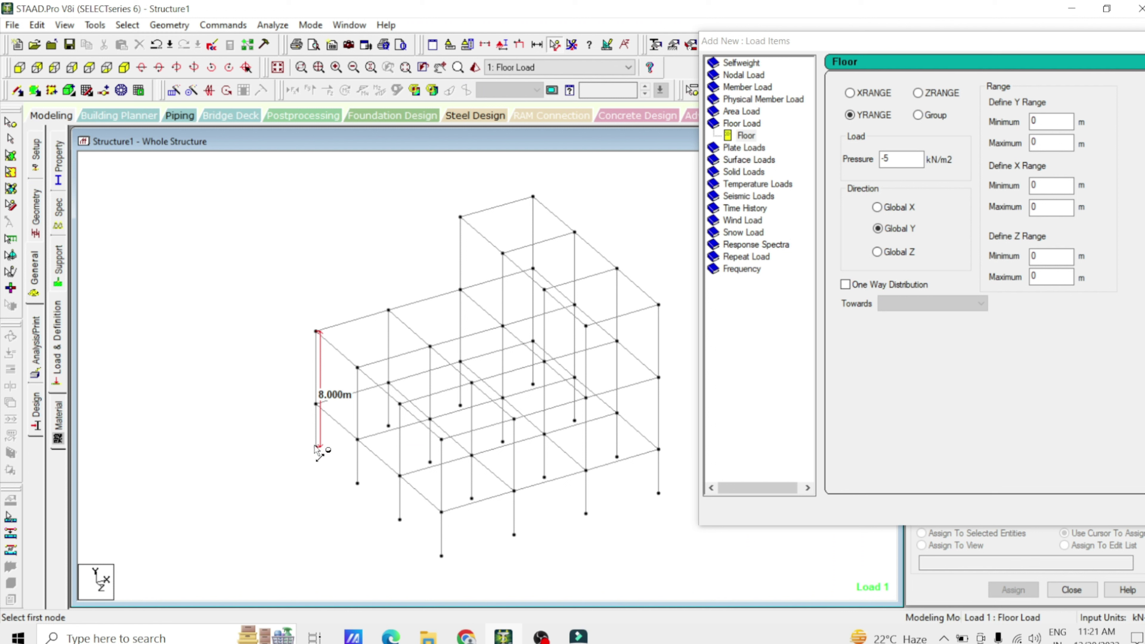
{"action": "left_click", "coordinate": [316, 446]}
{"action": "left_click", "coordinate": [316, 403]}
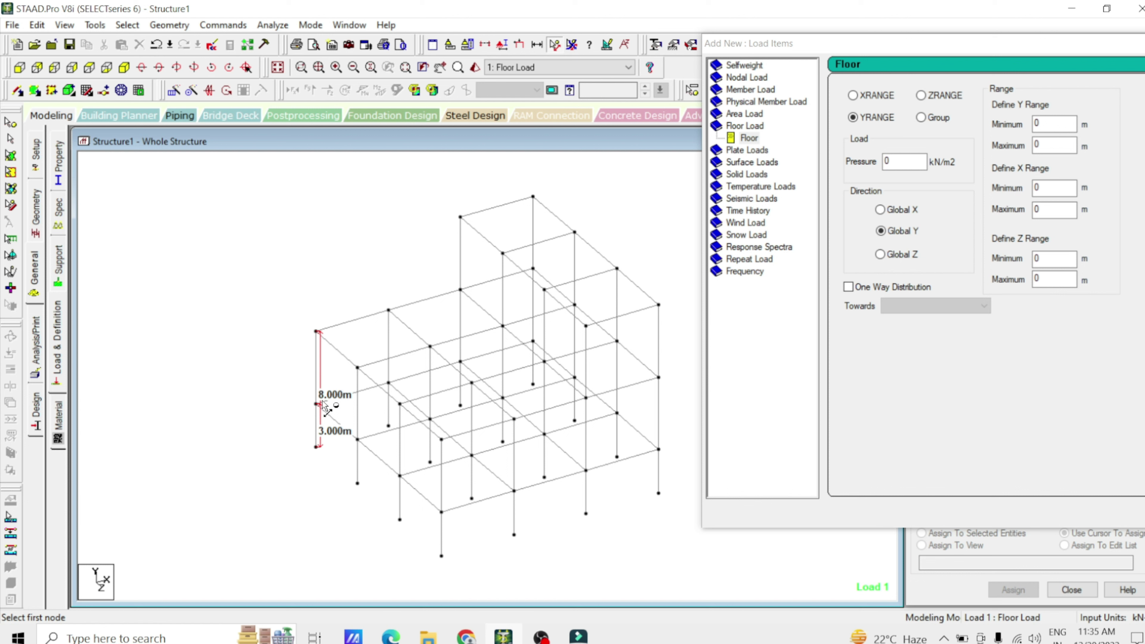
Step: Add the -5 kN/m2 Global Y floor load with a Y range of 4 to 8 m and display its distribution
{"action": "left_click", "coordinate": [1057, 125]}
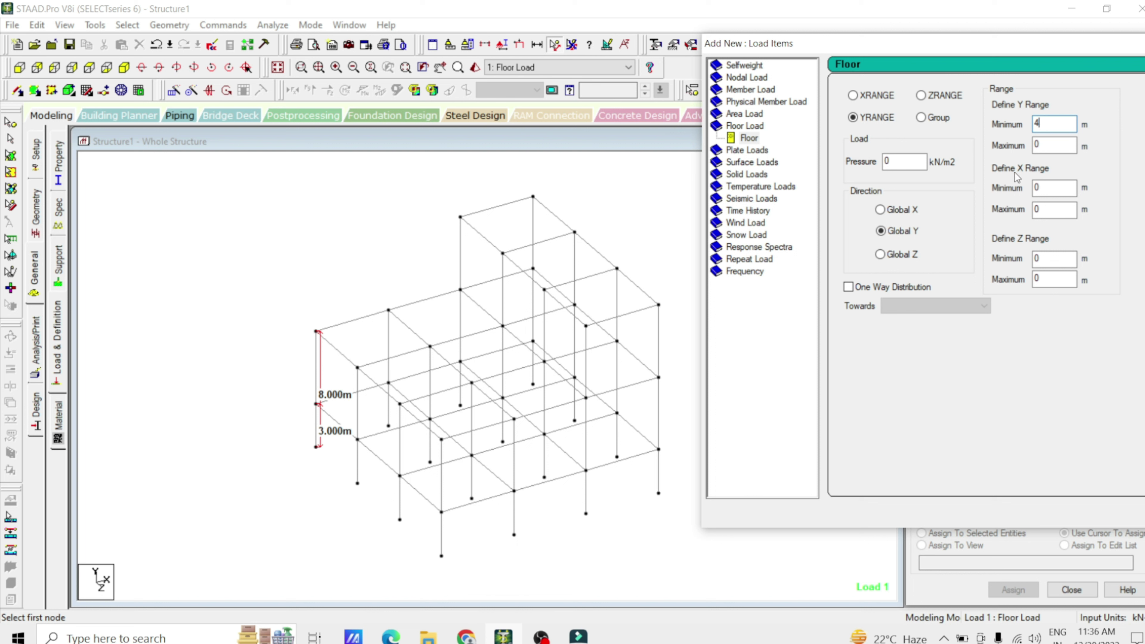
{"action": "left_click", "coordinate": [1052, 144]}
{"action": "left_click_drag", "start_coordinate": [960, 55], "coordinate": [451, 118]}
{"action": "left_click", "coordinate": [759, 578]}
{"action": "left_click", "coordinate": [824, 578]}
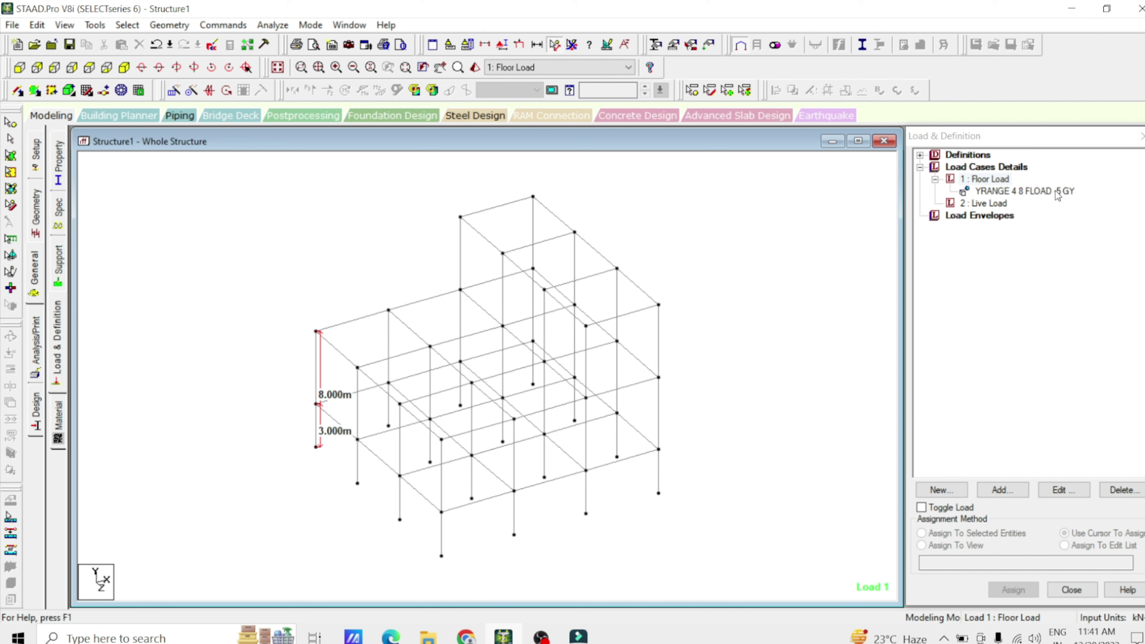
{"action": "left_click", "coordinate": [1030, 192]}
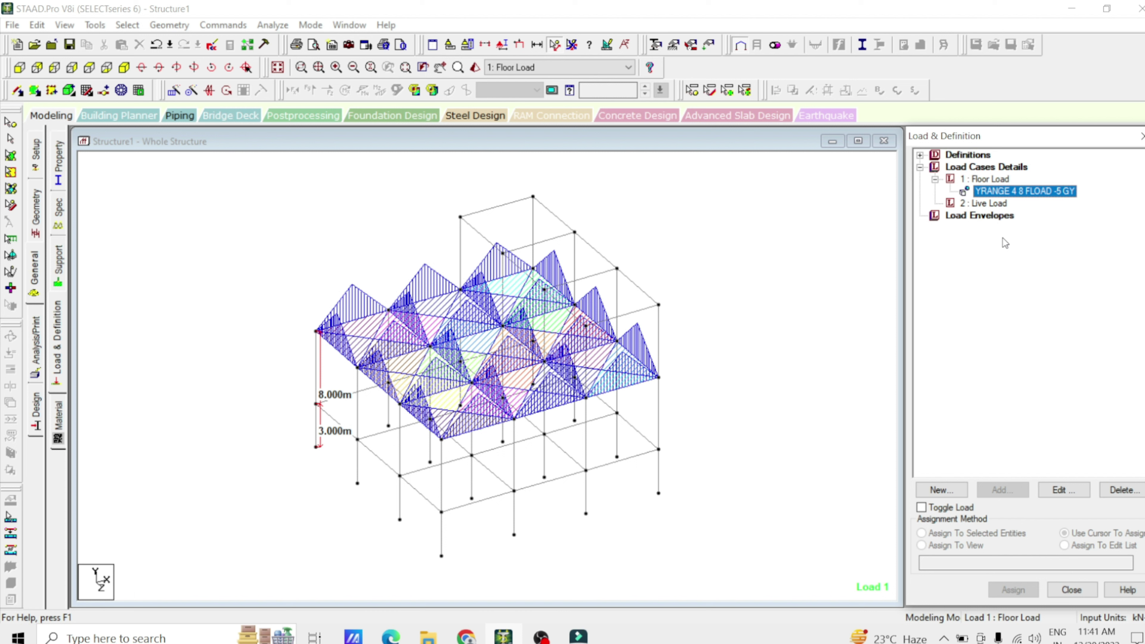
Step: Start another floor load item under the Floor Load case and move its dialog clear of the frame
{"action": "left_click", "coordinate": [992, 180]}
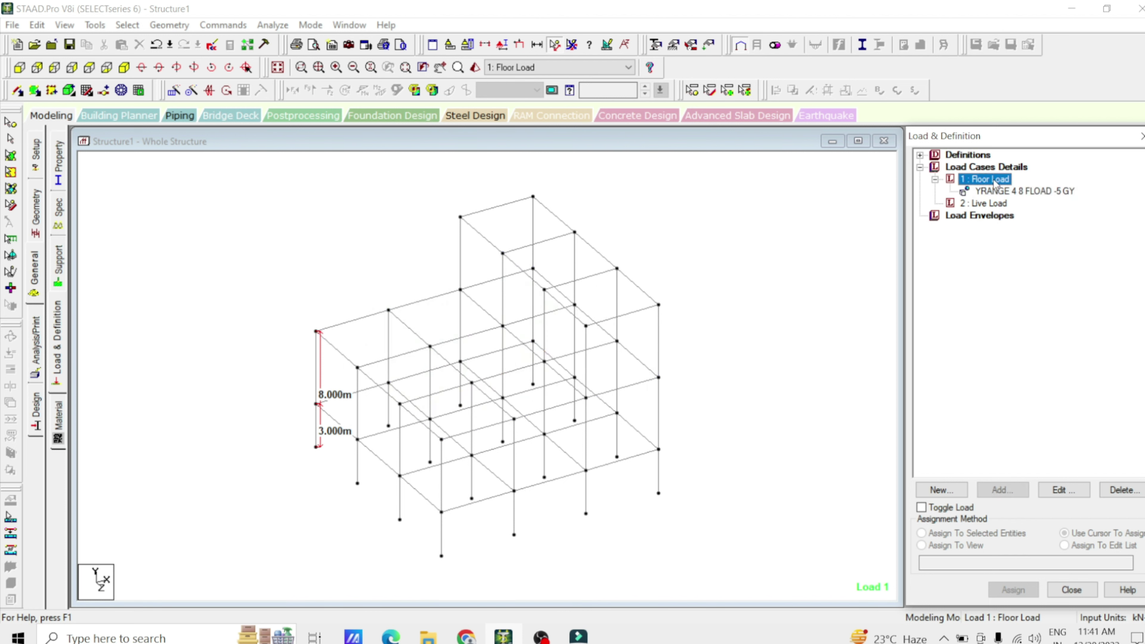
{"action": "left_click", "coordinate": [999, 491]}
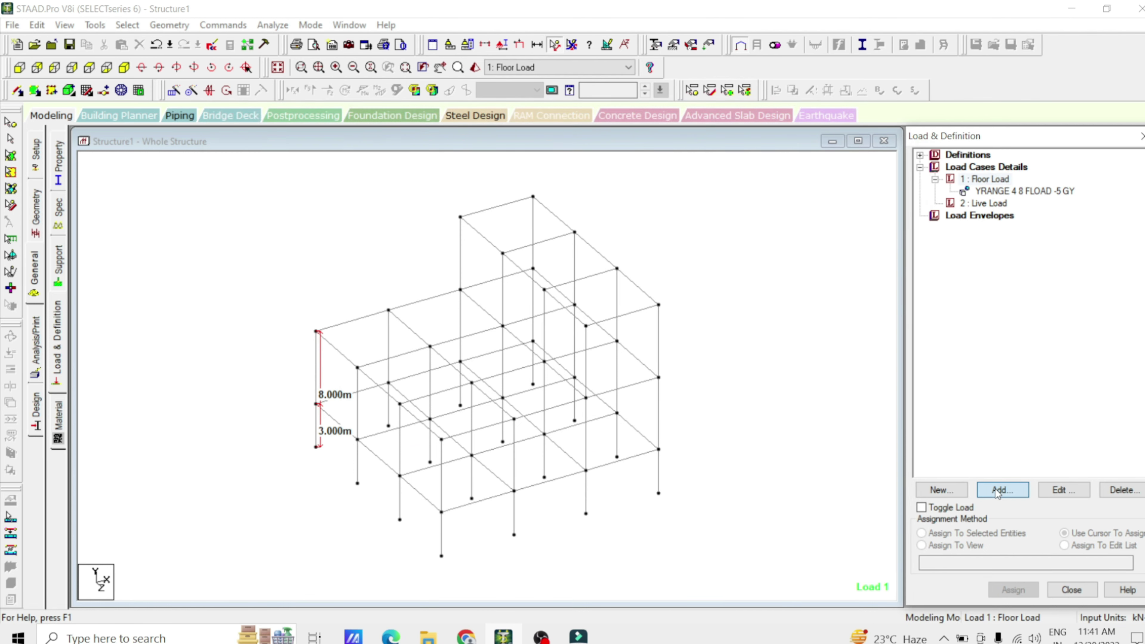
{"action": "left_click", "coordinate": [270, 171]}
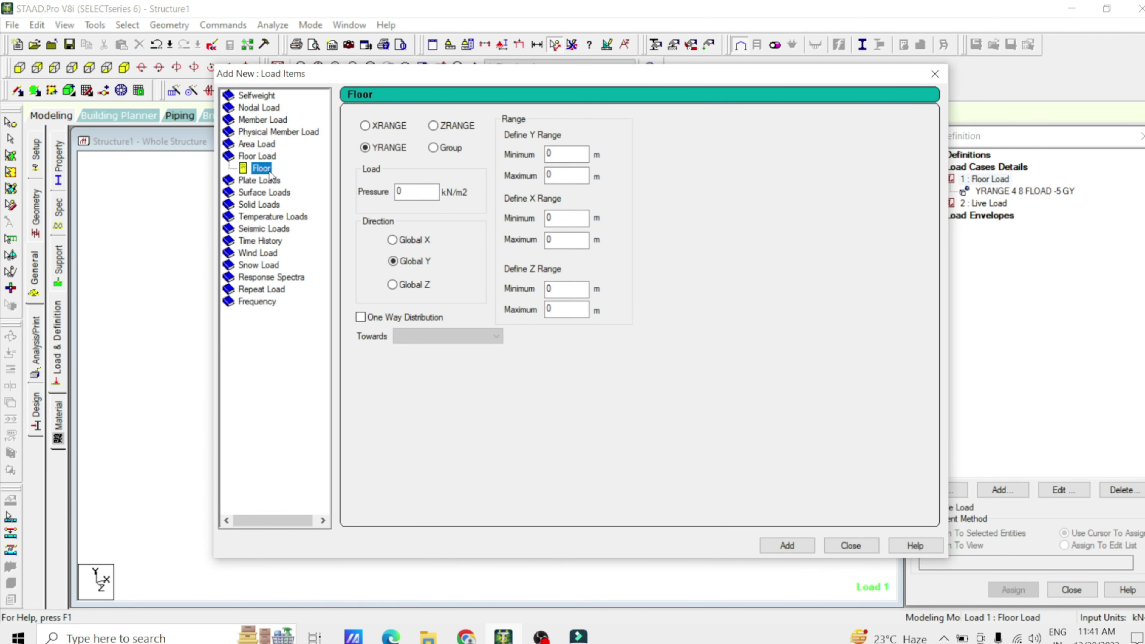
{"action": "left_click_drag", "start_coordinate": [436, 81], "coordinate": [841, 35]}
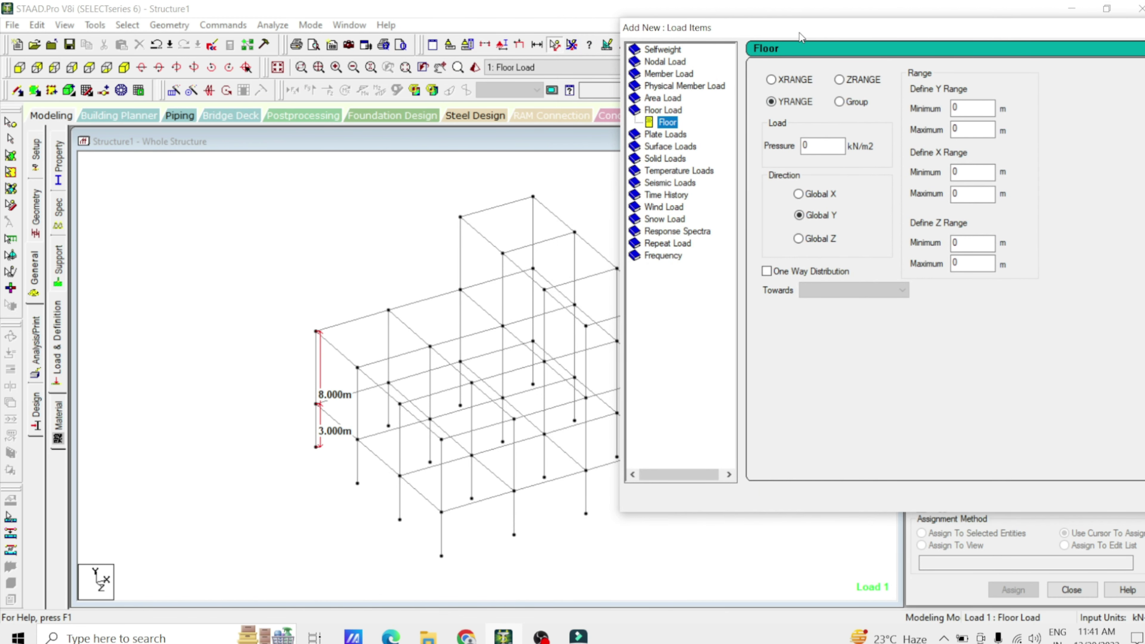
{"action": "left_click_drag", "start_coordinate": [870, 25], "coordinate": [901, 19]}
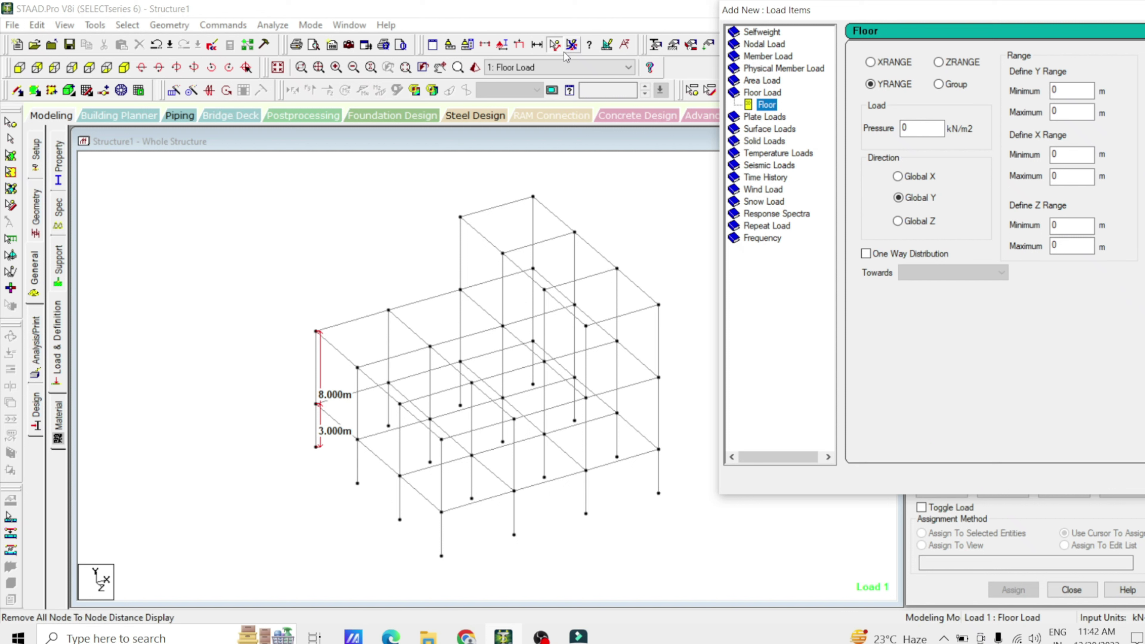
Step: Measure the tall front corner column's height, the low roof level's full rear edge and two bays of the upper roof's outer edge
{"action": "left_click", "coordinate": [660, 493]}
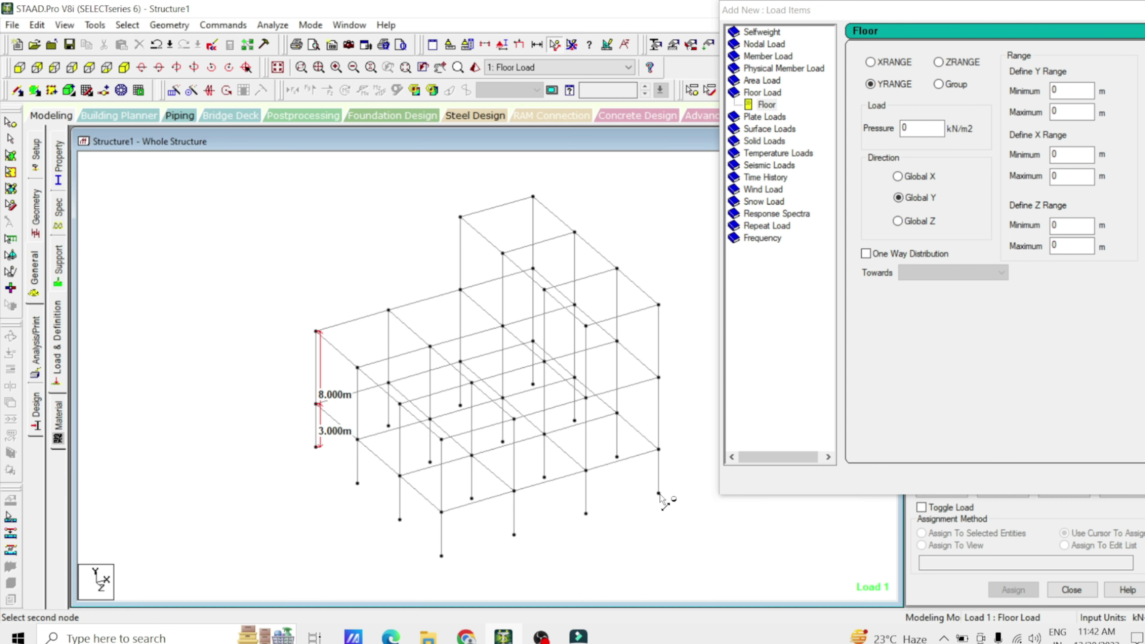
{"action": "left_click", "coordinate": [660, 306]}
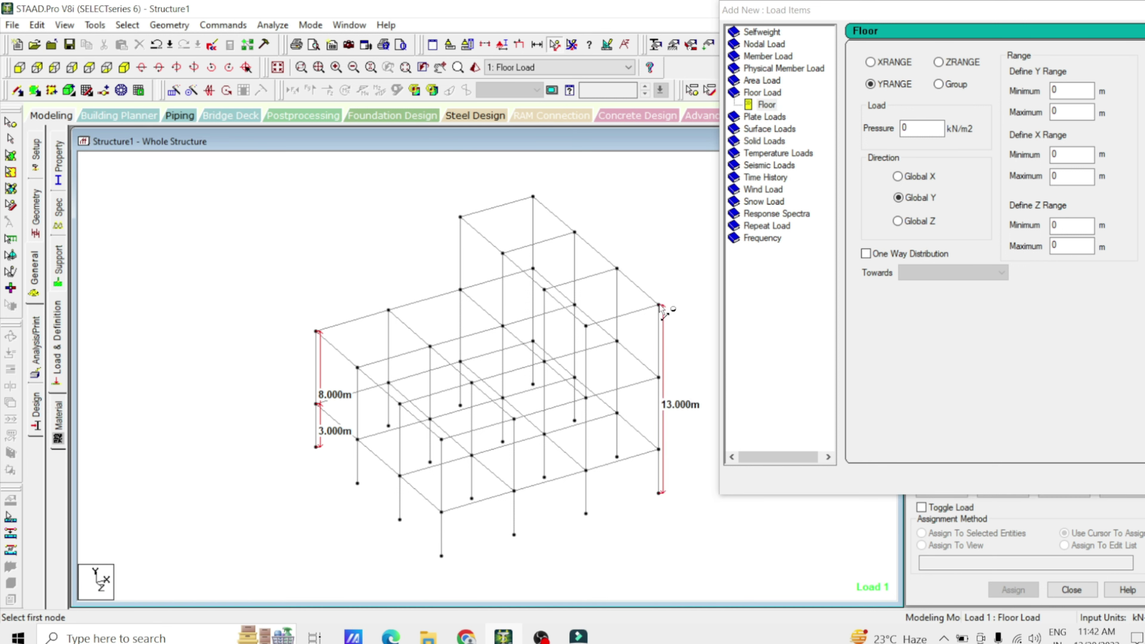
{"action": "left_click", "coordinate": [317, 332]}
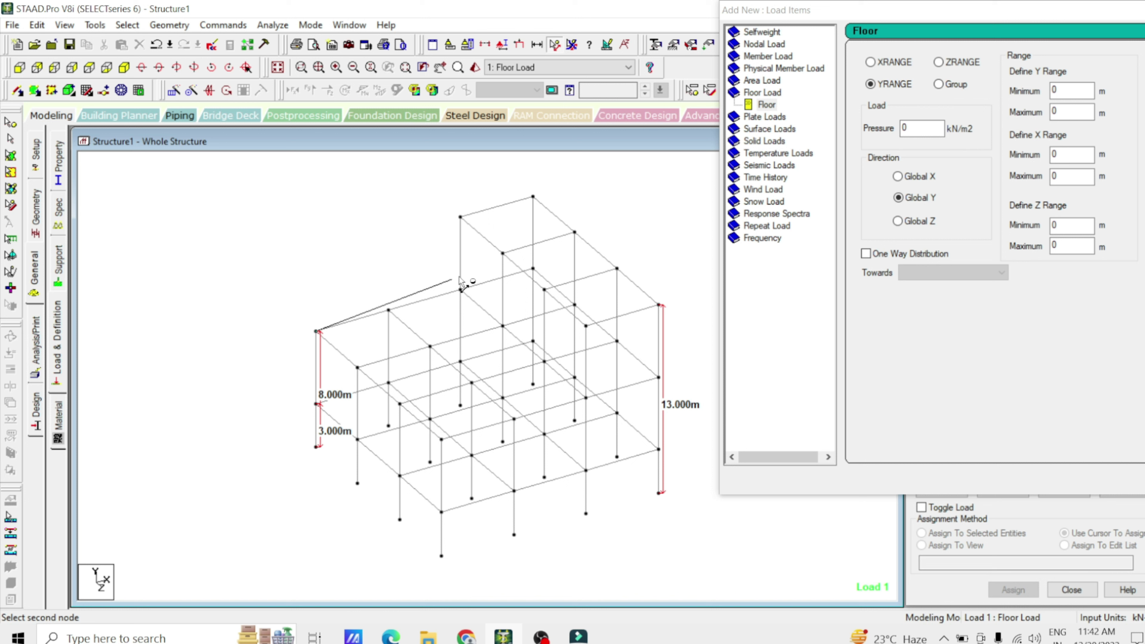
{"action": "left_click", "coordinate": [533, 270]}
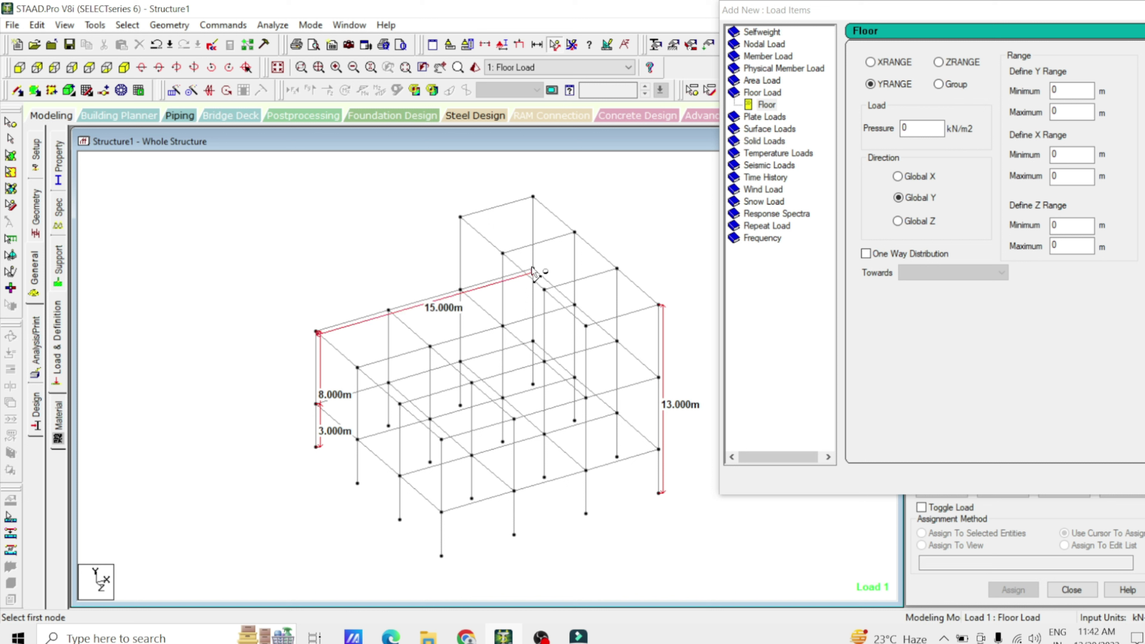
{"action": "left_click", "coordinate": [533, 196]}
{"action": "left_click", "coordinate": [618, 267]}
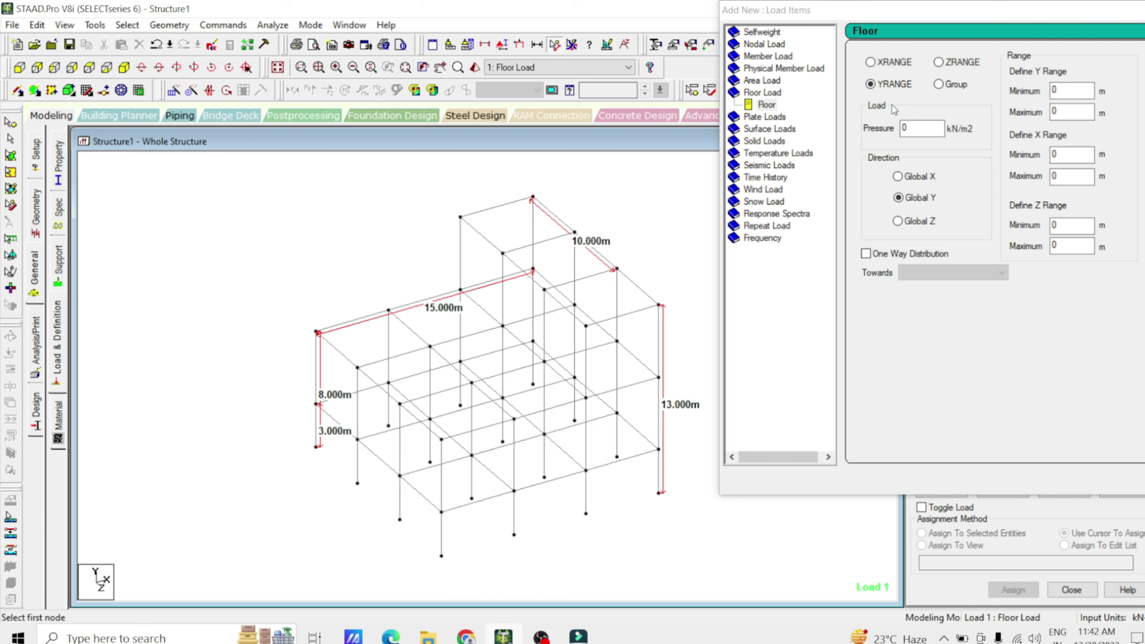
Step: Set the new floor load's pressure to -2 kN/m2 and its Y range to 9 to 13 m
{"action": "left_click", "coordinate": [938, 129]}
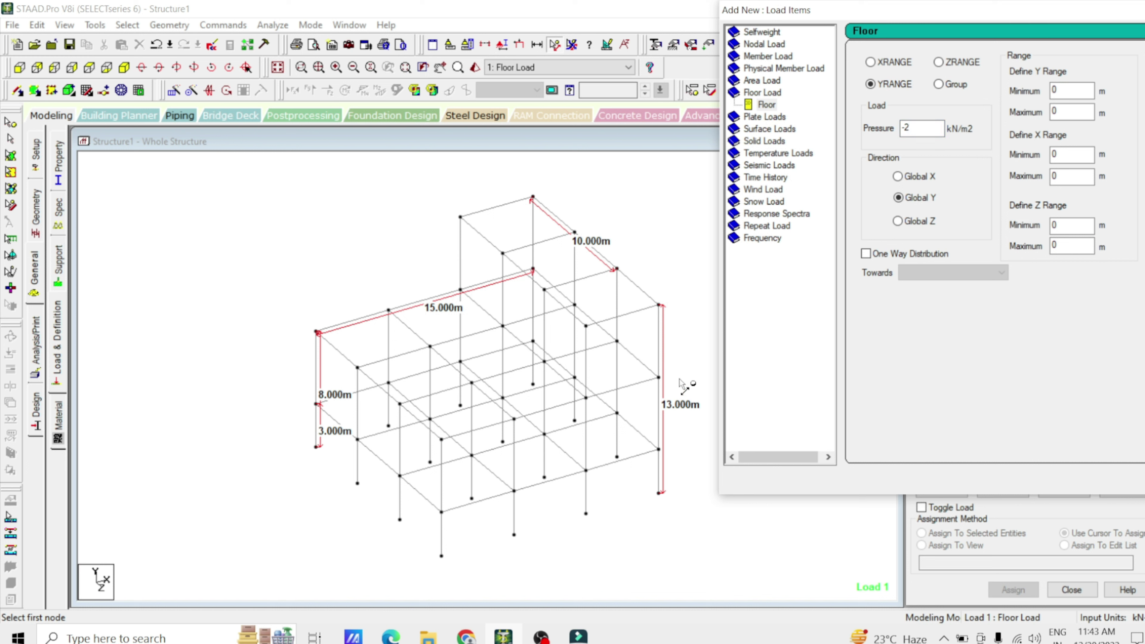
{"action": "double_click", "coordinate": [1079, 90]}
{"action": "double_click", "coordinate": [1076, 112]}
Step: Measure the first two bays and the first single bay of the low roof's rear edge from the -X corner
{"action": "left_click", "coordinate": [317, 333]}
{"action": "left_click", "coordinate": [460, 290]}
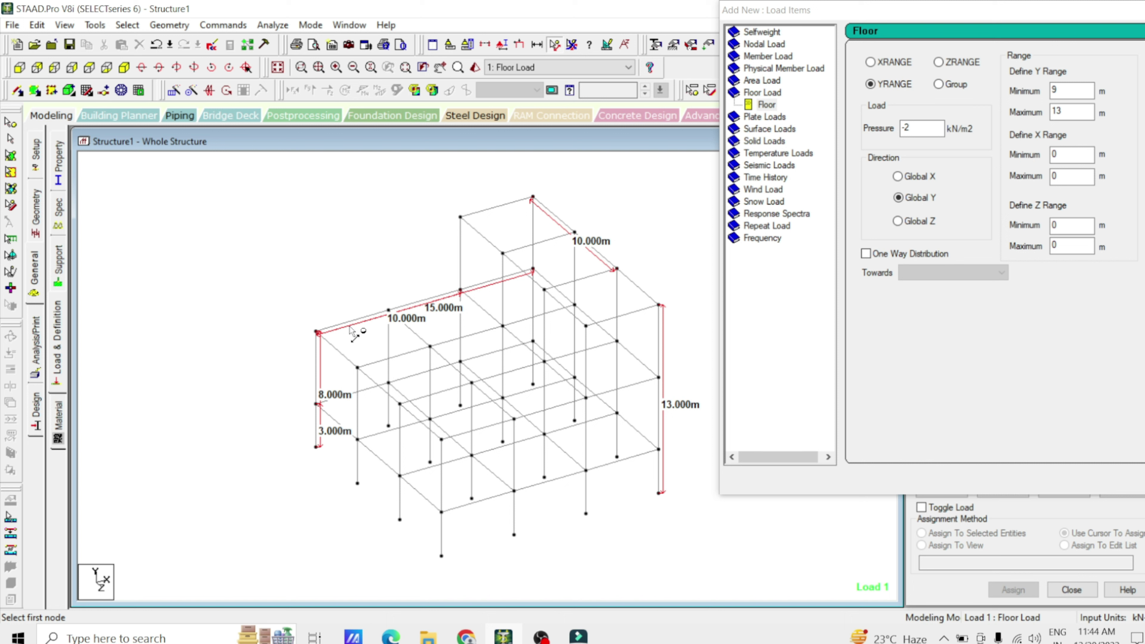
{"action": "left_click", "coordinate": [317, 332]}
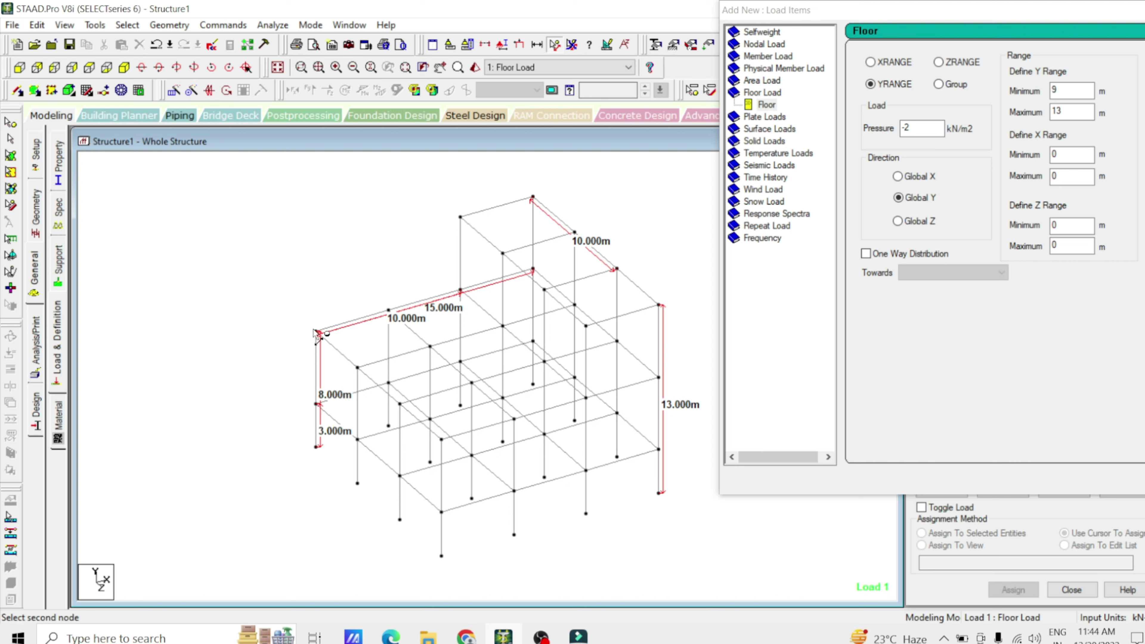
{"action": "left_click", "coordinate": [387, 311]}
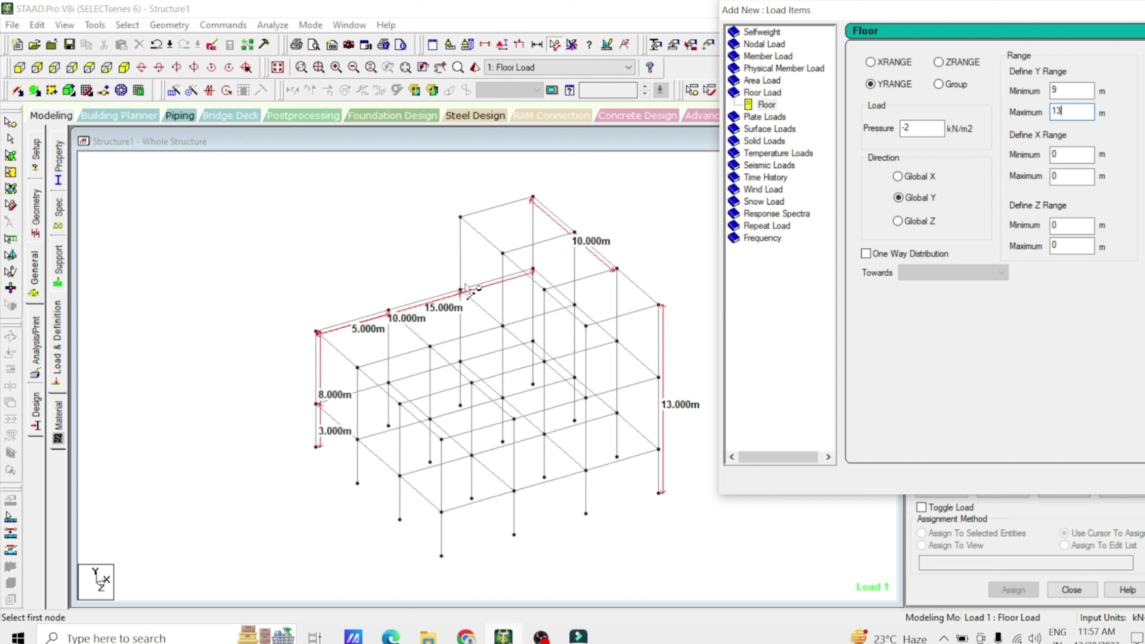
Step: Limit the floor load to X 10 to 15 m and Z 0 to 10 m, add it, and display its distribution
{"action": "left_click", "coordinate": [1065, 157]}
{"action": "double_click", "coordinate": [1079, 181]}
{"action": "left_click", "coordinate": [1070, 245]}
{"action": "left_click_drag", "start_coordinate": [985, 7], "coordinate": [537, 43]}
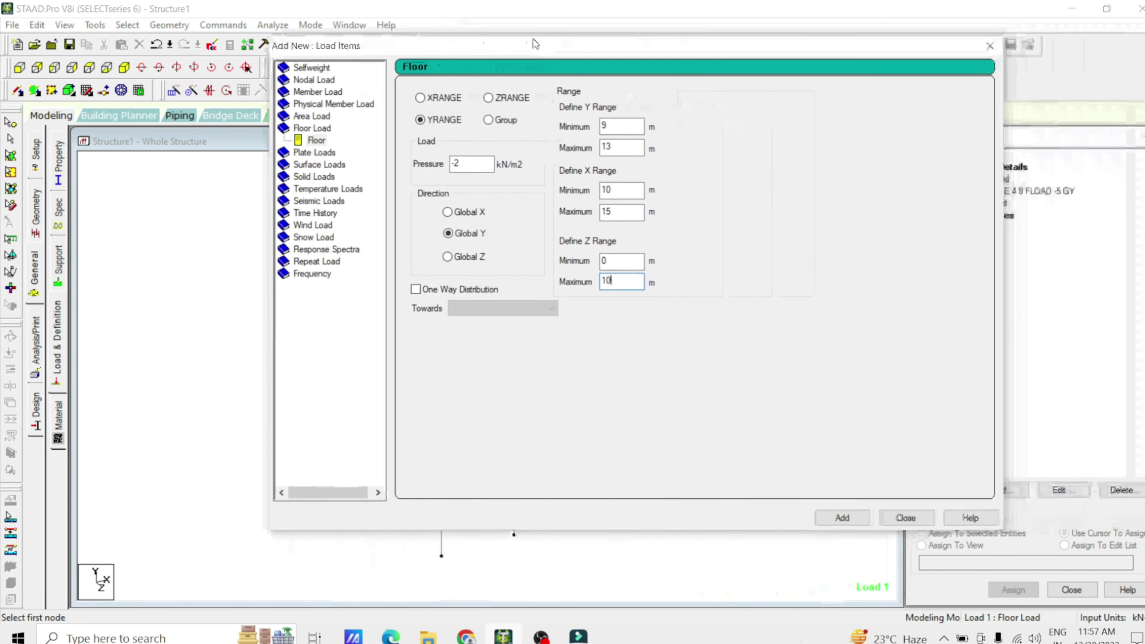
{"action": "left_click", "coordinate": [842, 518]}
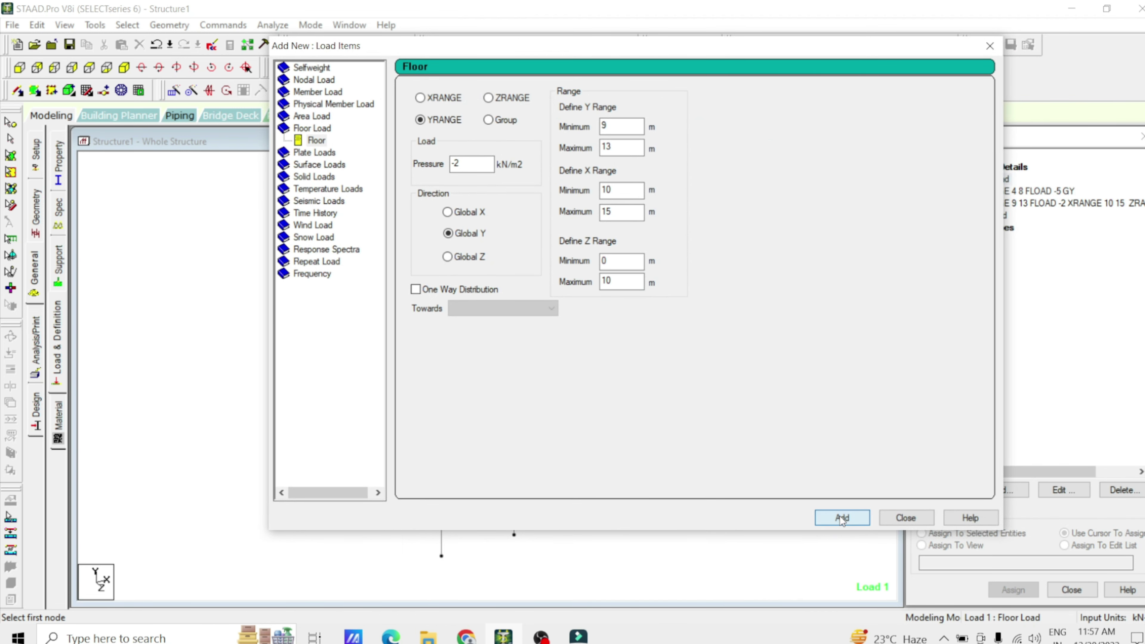
{"action": "left_click", "coordinate": [906, 518]}
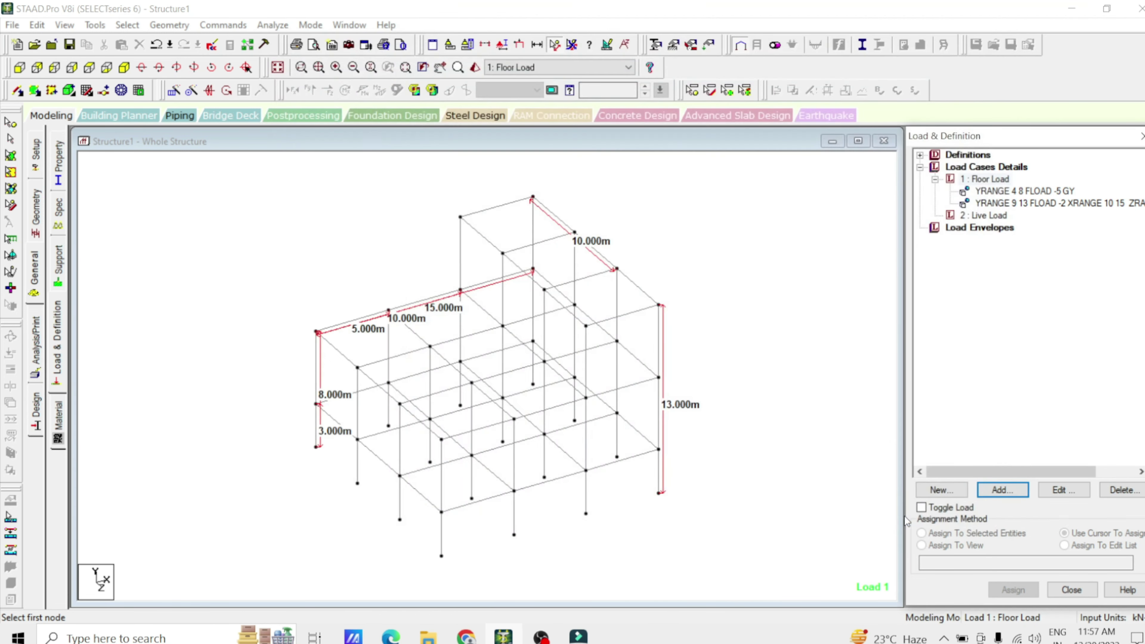
{"action": "left_click", "coordinate": [1052, 203]}
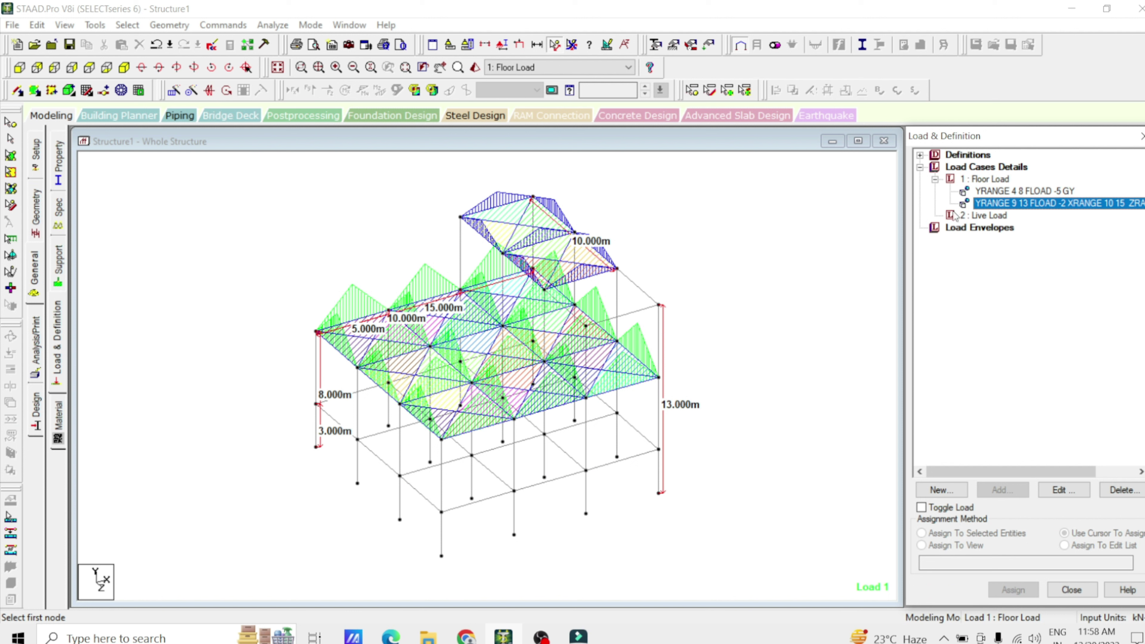
Step: Start a floor load item under the Live Load case and move its dialog clear of the frame
{"action": "left_click", "coordinate": [984, 216]}
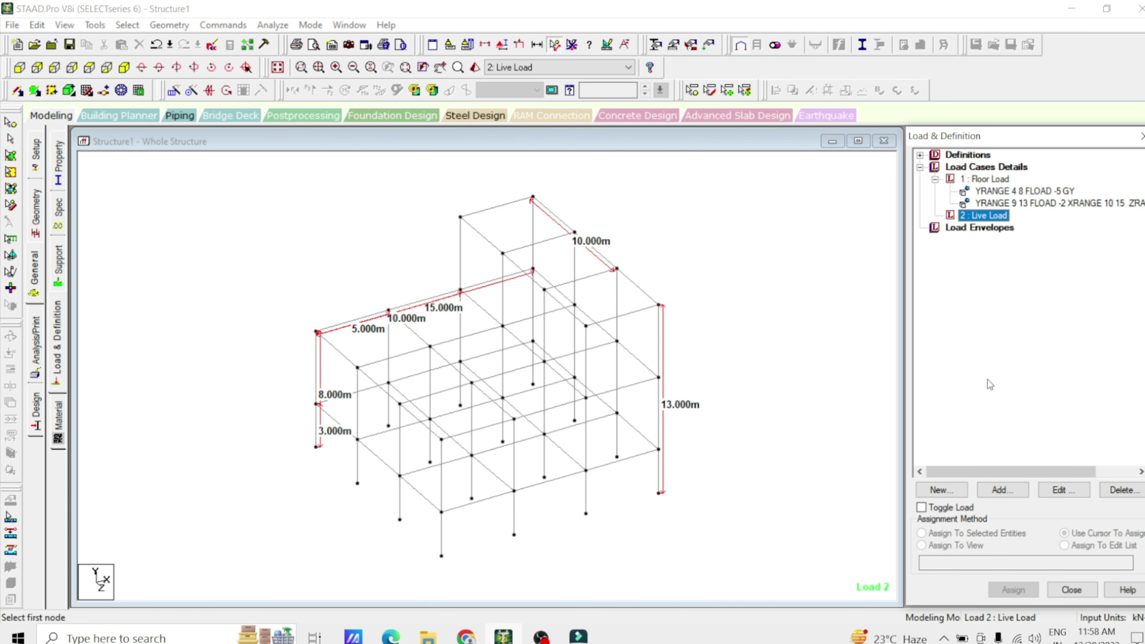
{"action": "left_click", "coordinate": [1001, 490]}
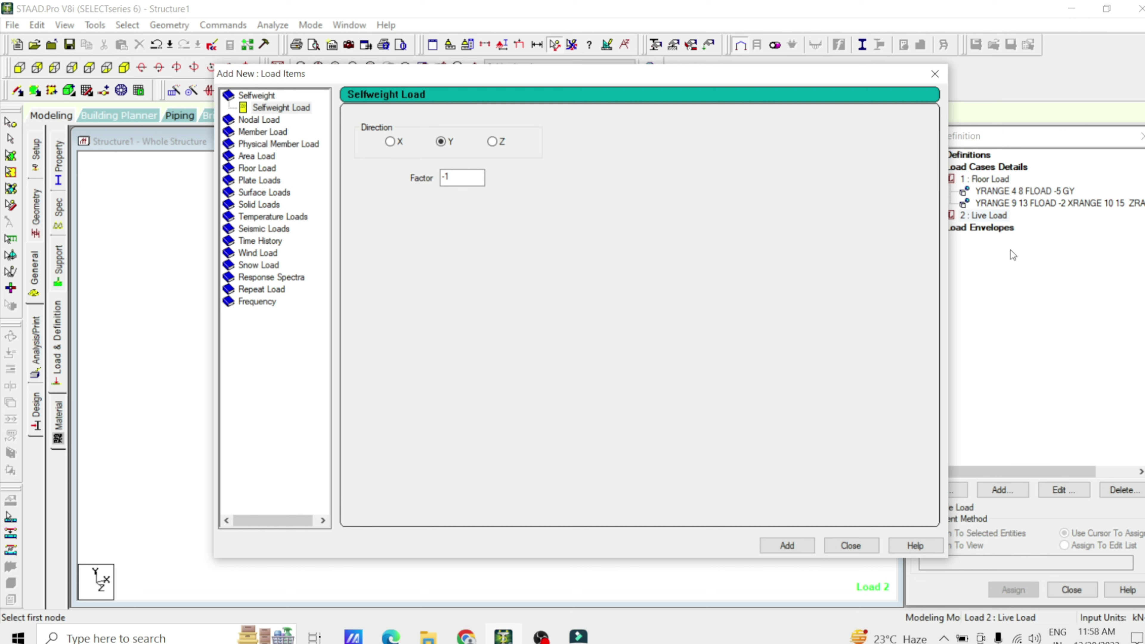
{"action": "left_click", "coordinate": [247, 168]}
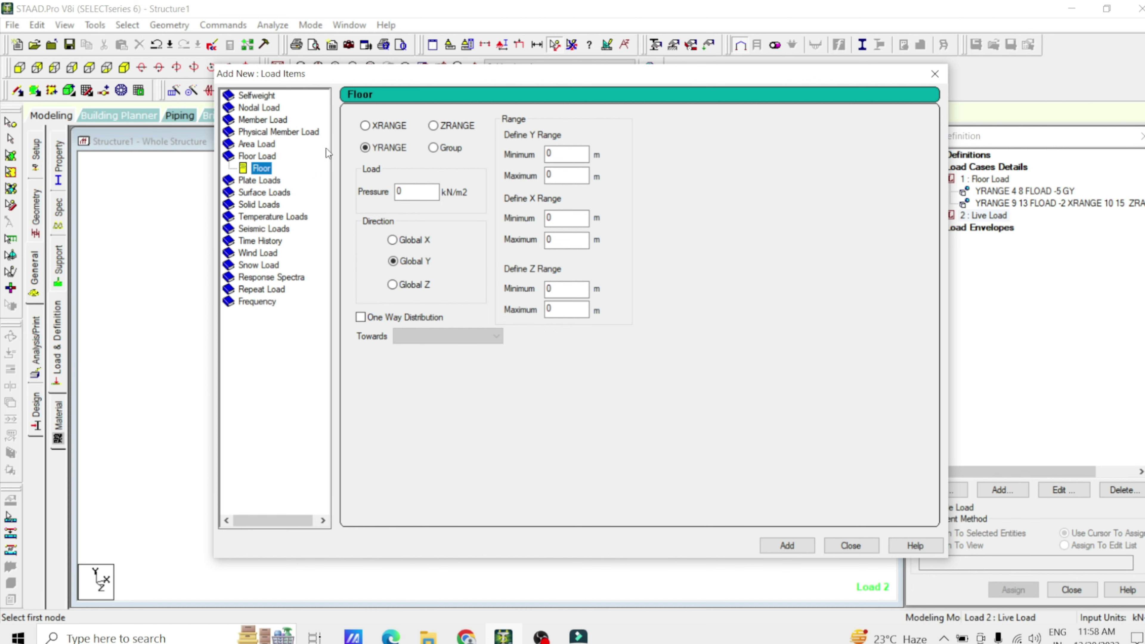
{"action": "left_click_drag", "start_coordinate": [441, 75], "coordinate": [889, 16]}
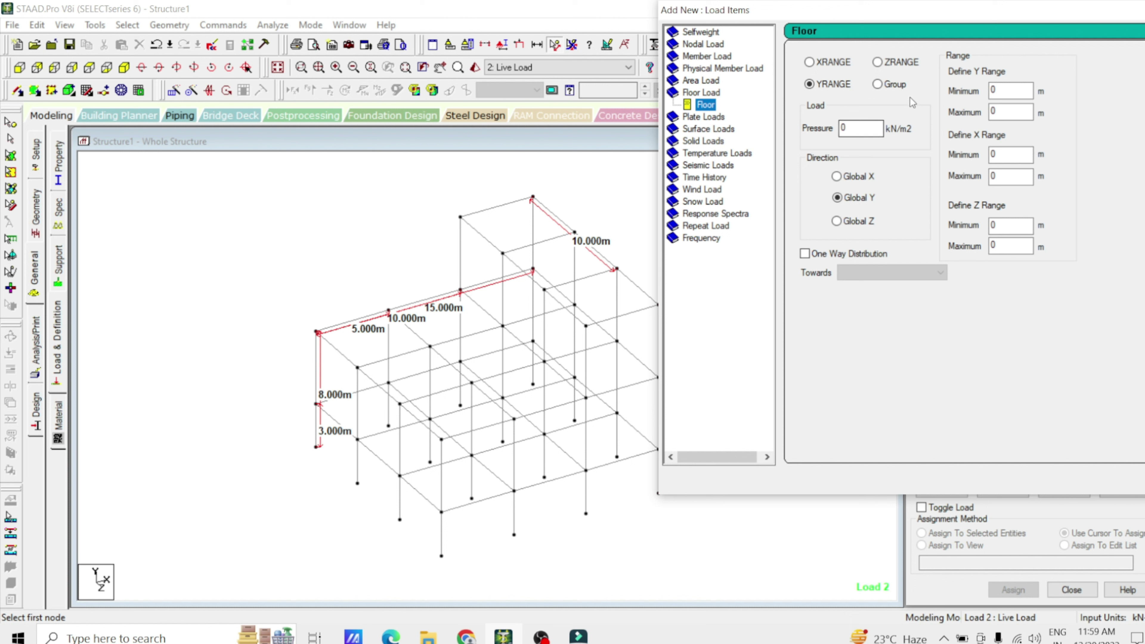
Step: Add a -1 kN/m2 Global Y floor load with a Y range of 0 to 3 m and display its distribution
{"action": "double_click", "coordinate": [869, 127]}
{"action": "left_click", "coordinate": [1018, 89]}
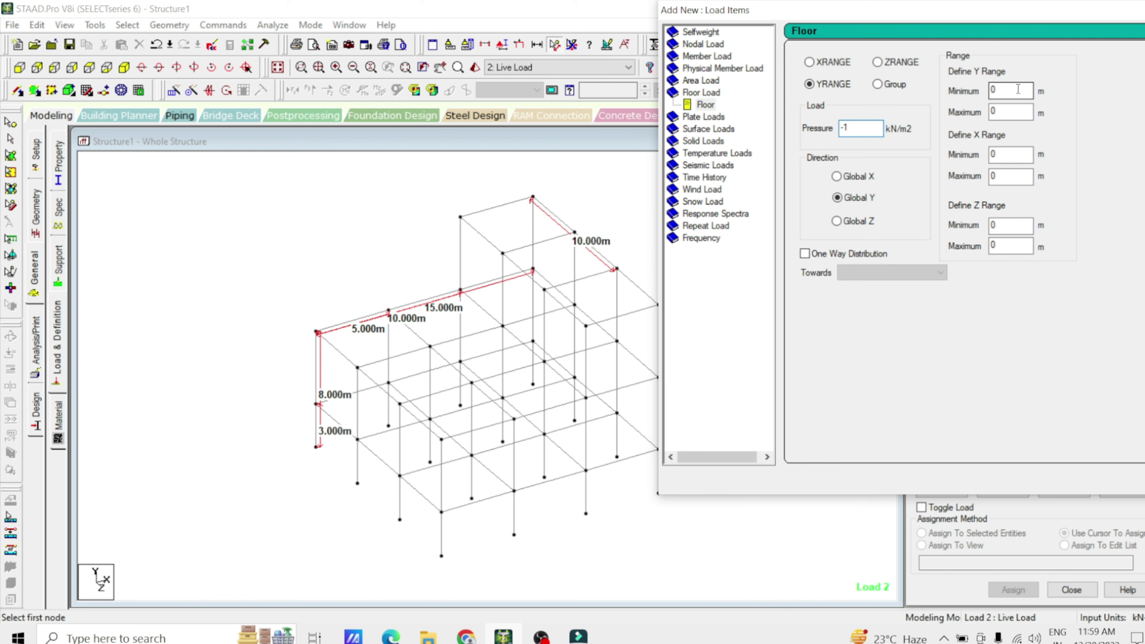
{"action": "double_click", "coordinate": [1012, 108]}
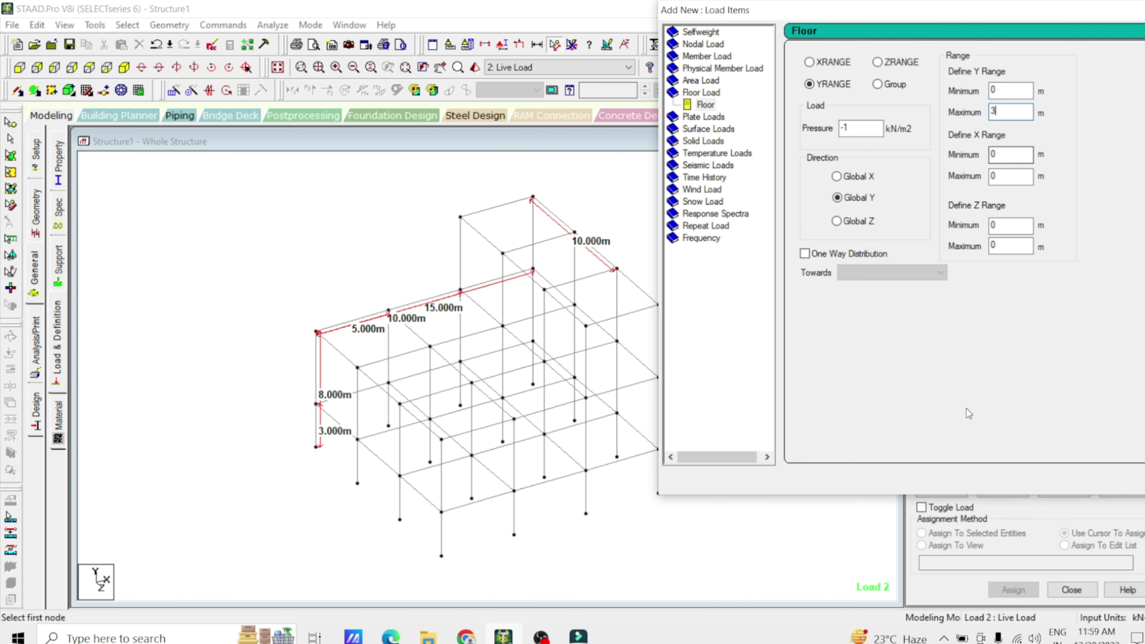
{"action": "left_click_drag", "start_coordinate": [1026, 12], "coordinate": [440, 39]}
{"action": "left_click", "coordinate": [649, 509]}
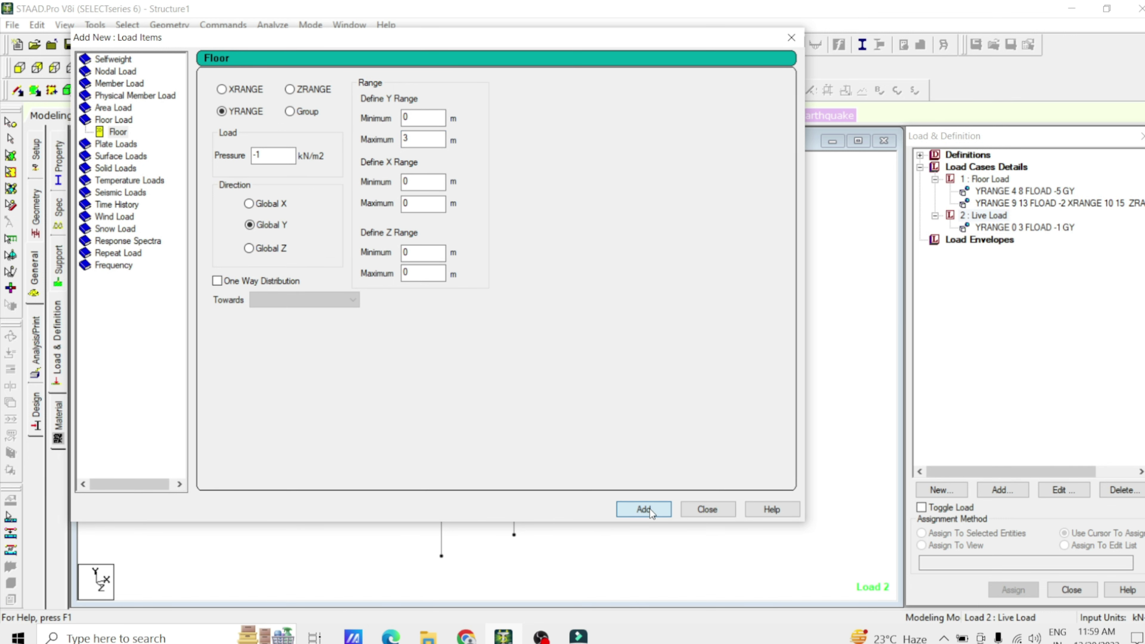
{"action": "left_click", "coordinate": [698, 509]}
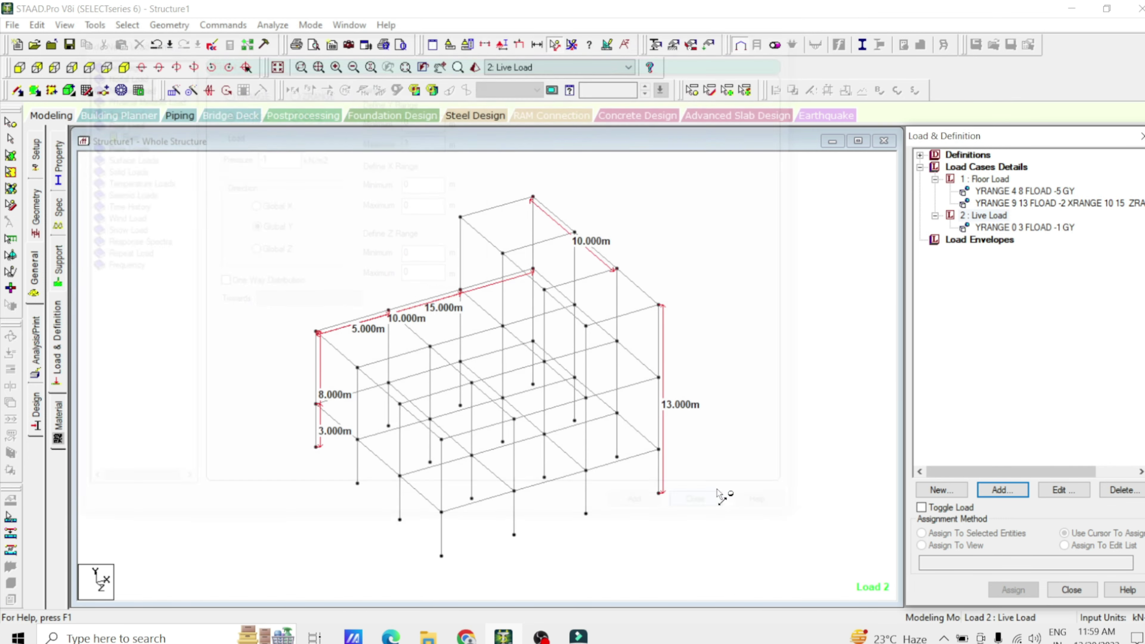
{"action": "left_click", "coordinate": [1060, 229]}
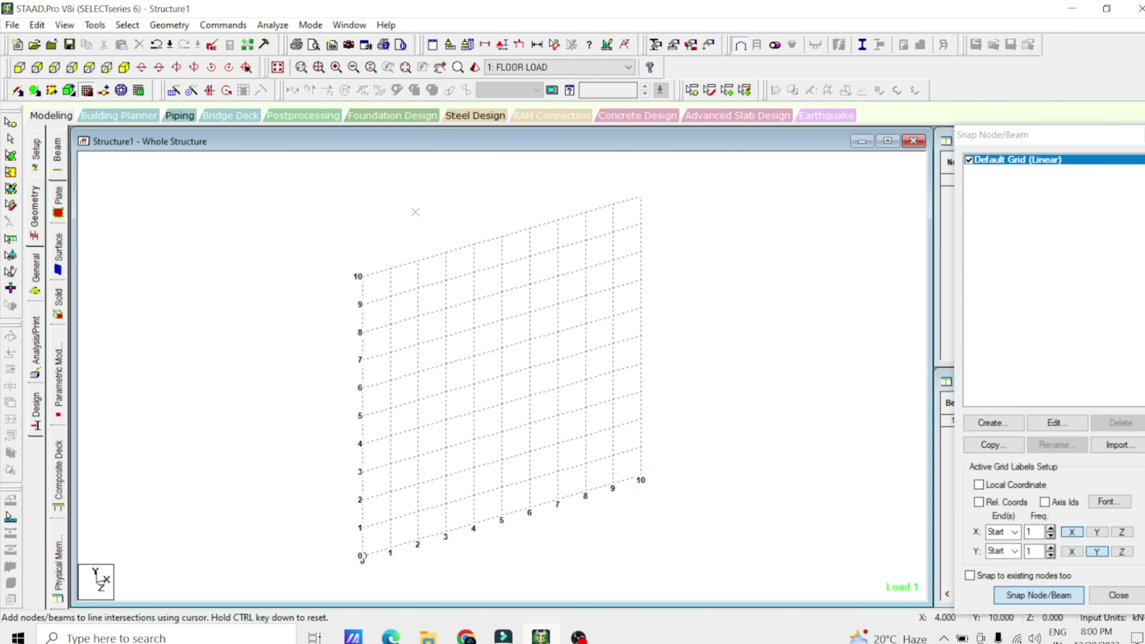
Step: Dismiss the snap grid of the empty model and create the first node at the origin (0, 0, 0)
{"action": "left_click", "coordinate": [88, 91]}
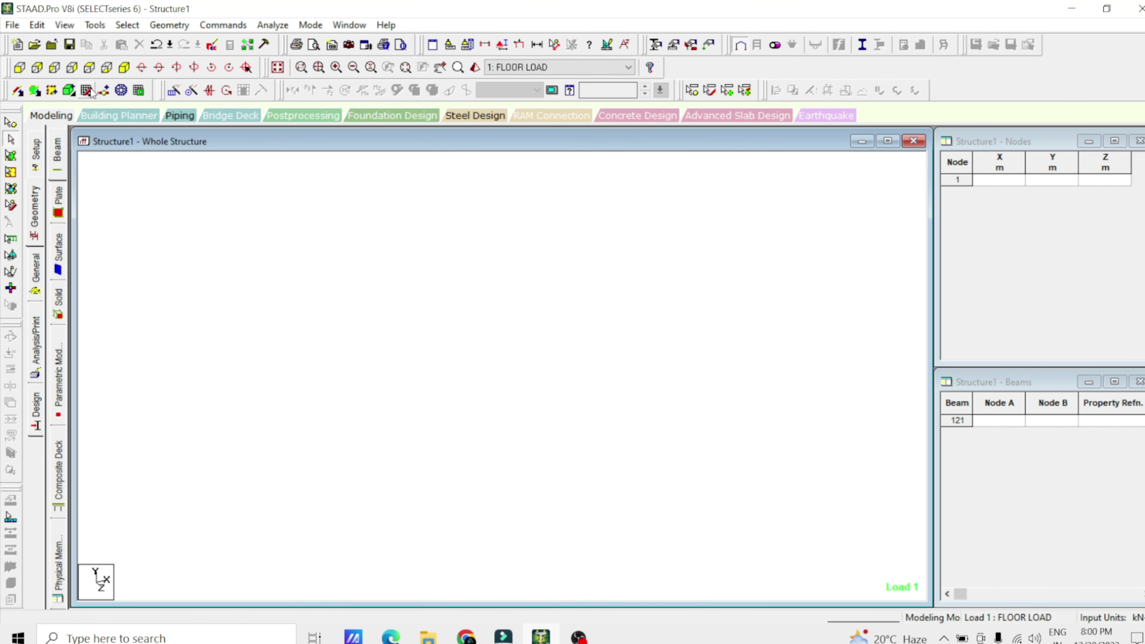
{"action": "left_click", "coordinate": [1009, 180]}
{"action": "type", "text": "0"}
{"action": "key", "text": "Return"}
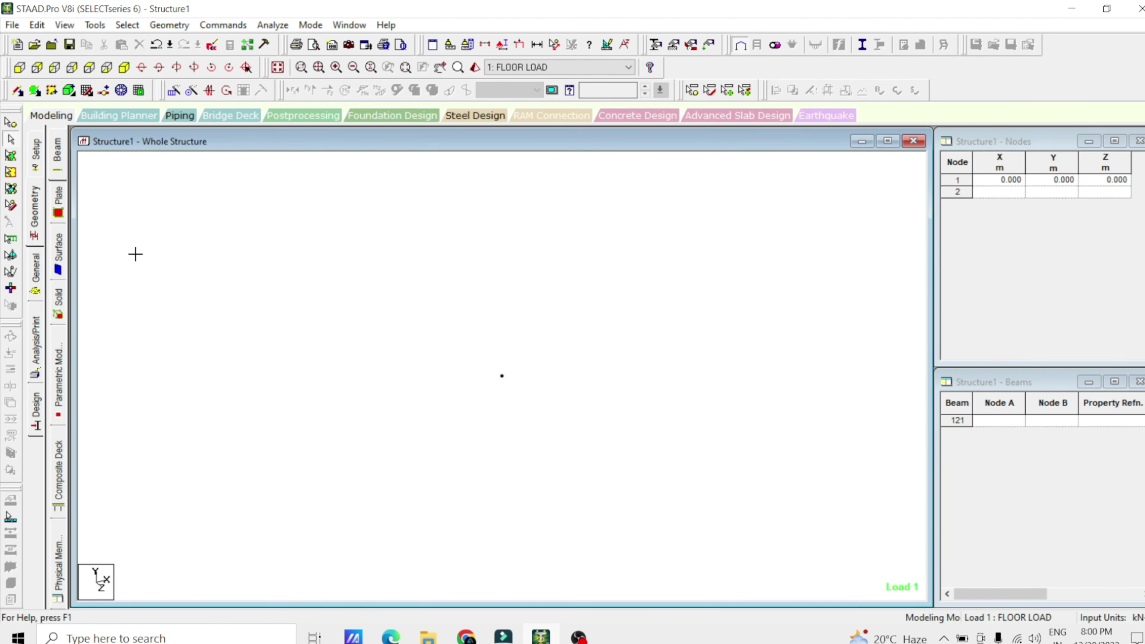
Step: Repeat the origin node in X with three linked steps of 5 m using Translational Repeat
{"action": "left_click", "coordinate": [10, 122]}
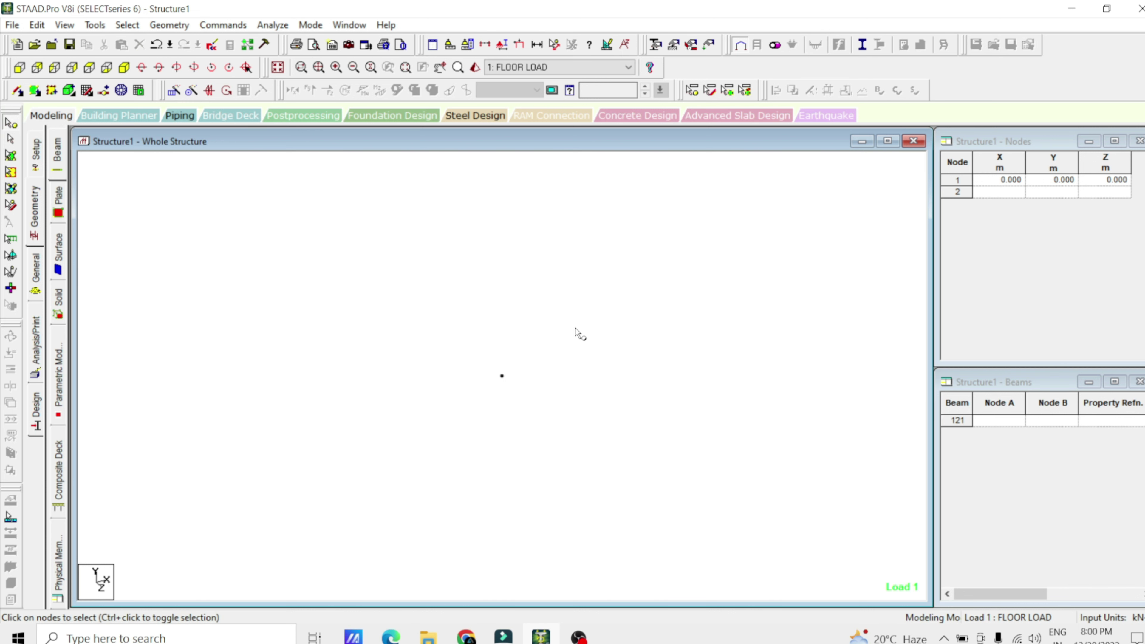
{"action": "left_click_drag", "start_coordinate": [576, 329], "coordinate": [335, 458]}
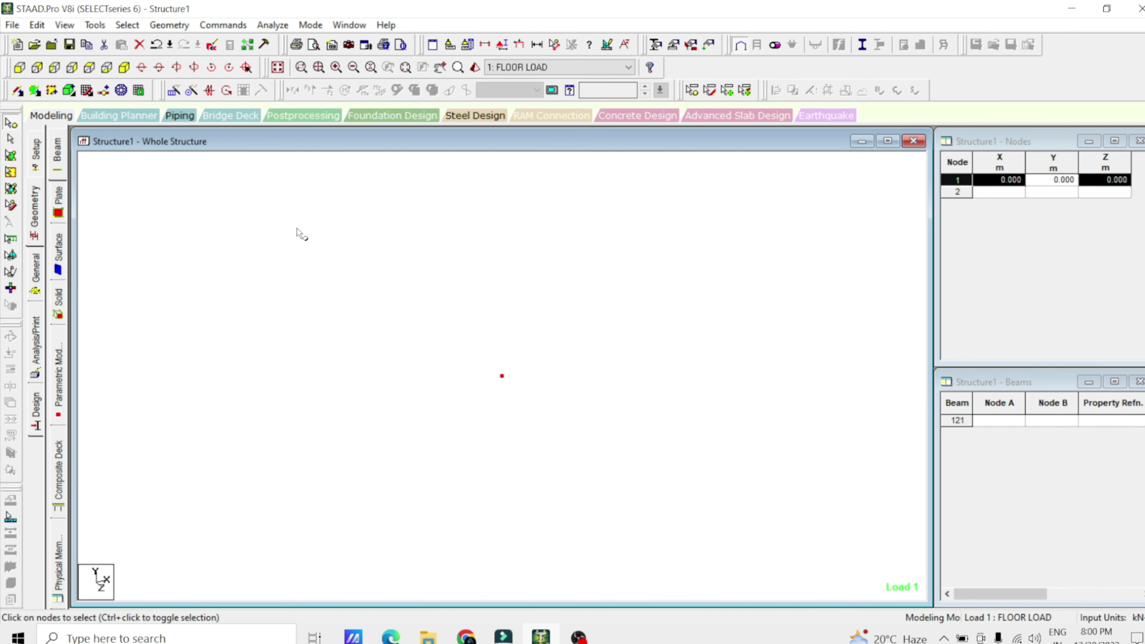
{"action": "left_click", "coordinate": [177, 94]}
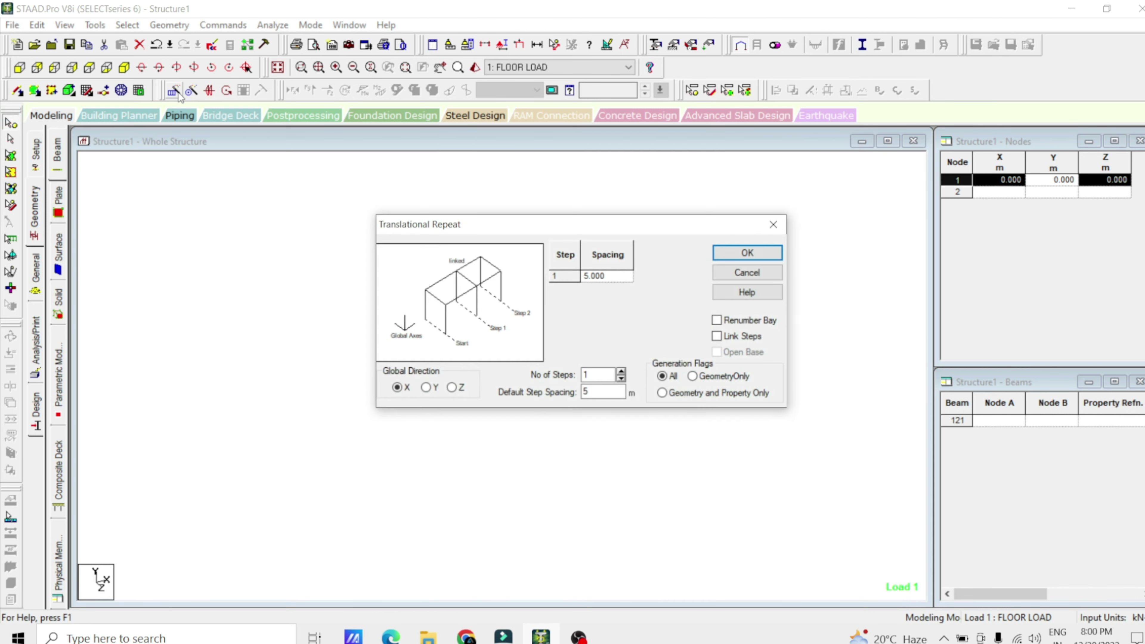
{"action": "double_click", "coordinate": [621, 372]}
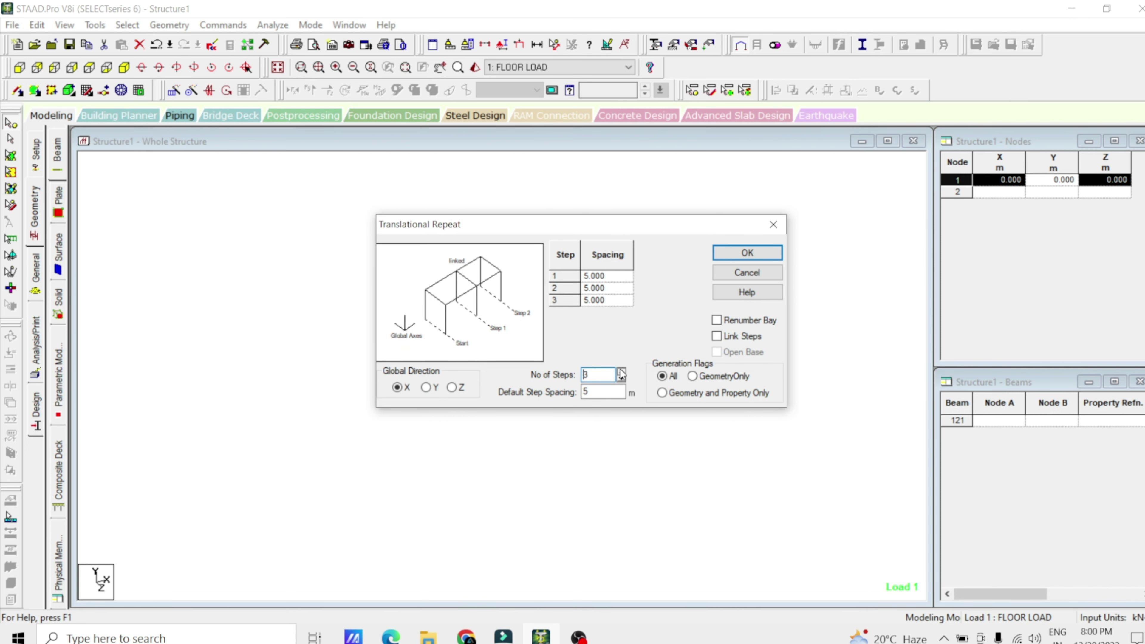
{"action": "left_click", "coordinate": [716, 336]}
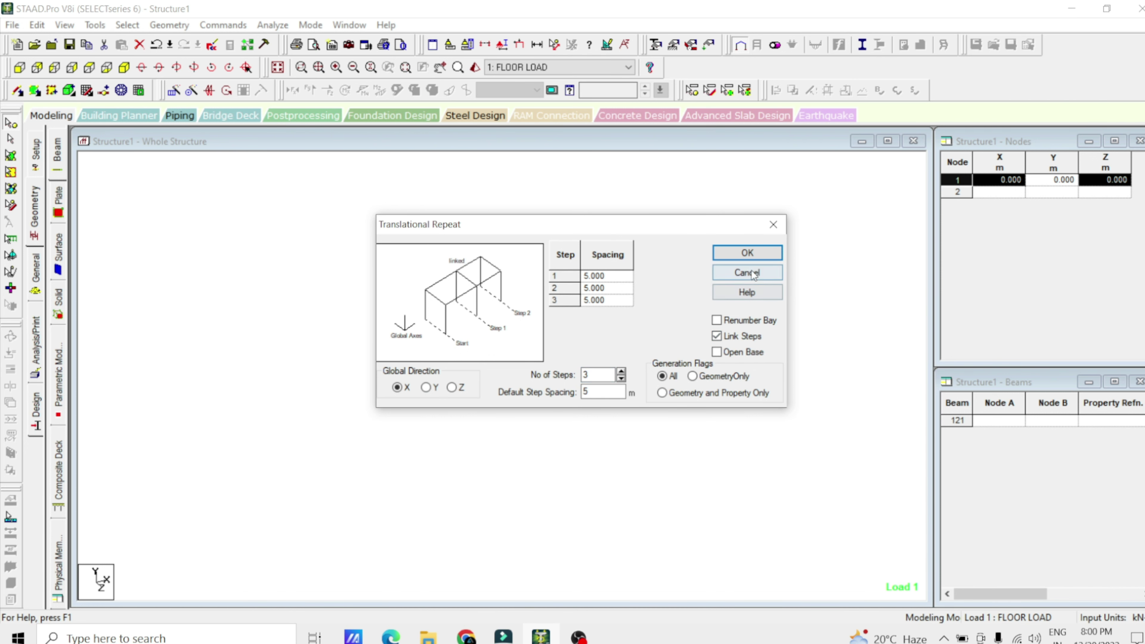
{"action": "left_click", "coordinate": [748, 253]}
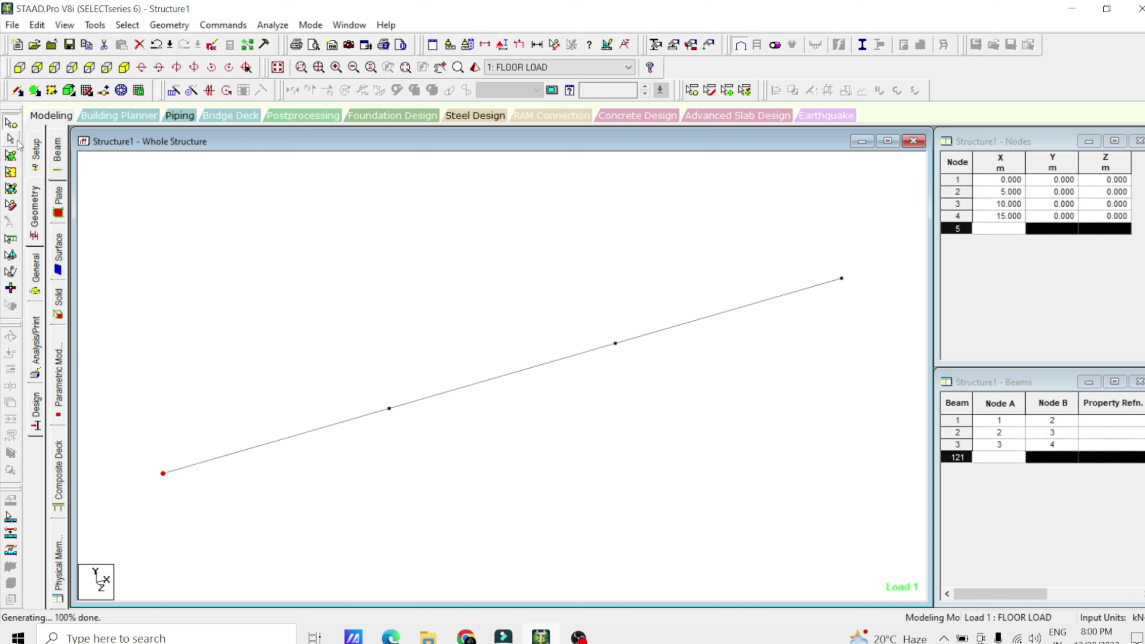
Step: Repeat the three beams in Z with three linked steps of 5 m to form the floor grid
{"action": "left_click_drag", "start_coordinate": [891, 231], "coordinate": [111, 537]}
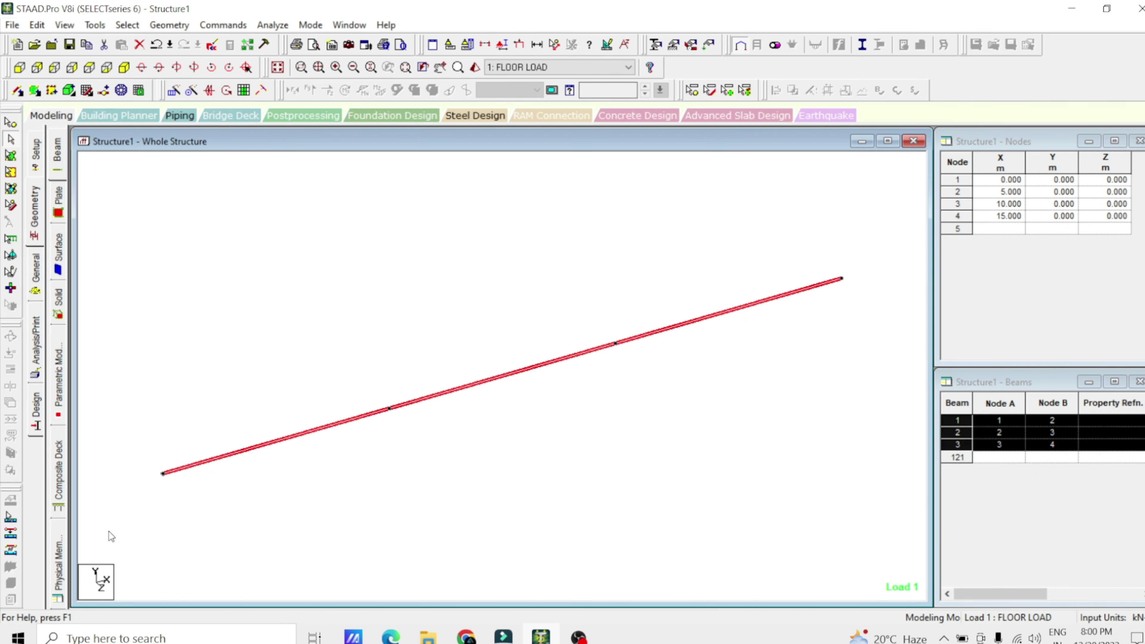
{"action": "left_click", "coordinate": [174, 90]}
{"action": "left_click", "coordinate": [451, 387]}
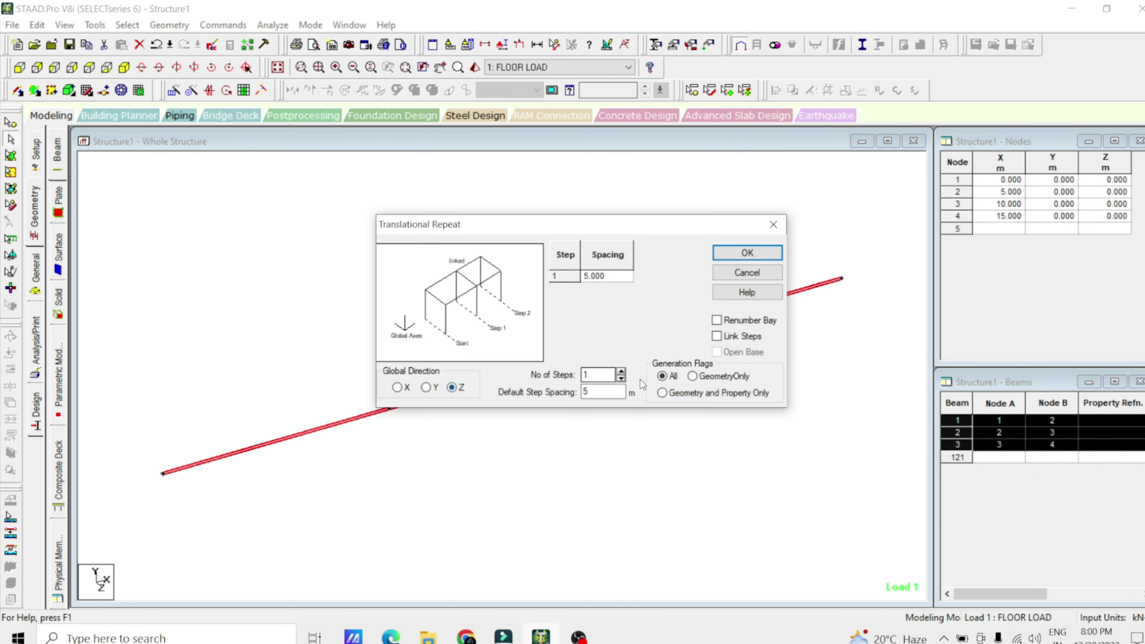
{"action": "double_click", "coordinate": [621, 372]}
{"action": "left_click", "coordinate": [717, 337]}
{"action": "left_click", "coordinate": [747, 252]}
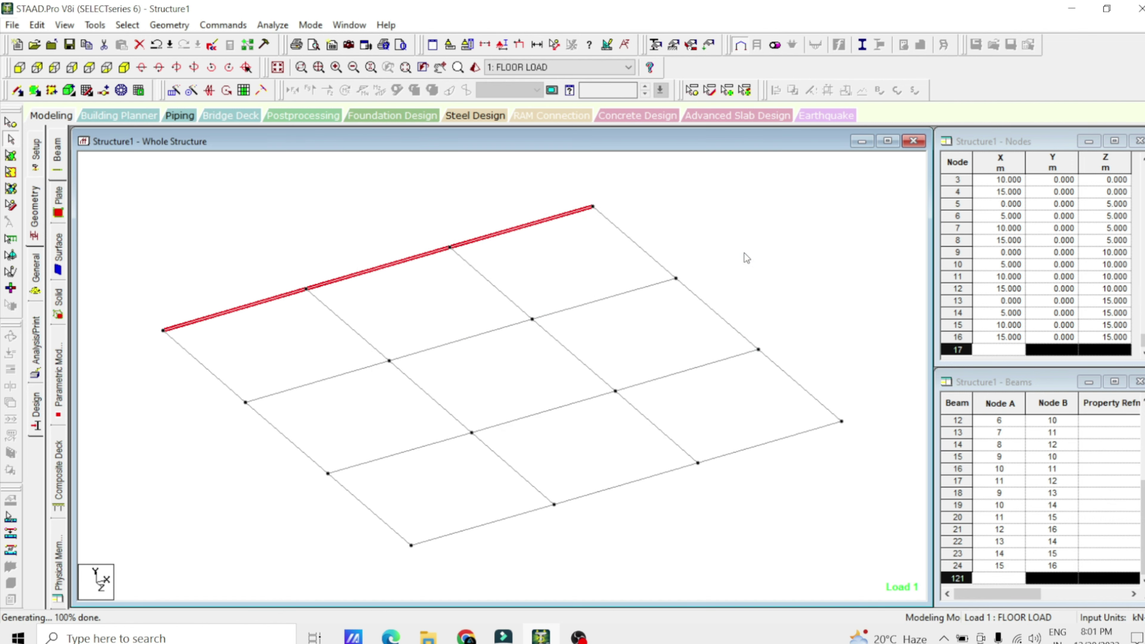
Step: Repeat all the floor grid's nodes in Y with one linked step of -3 m to generate the base columns
{"action": "left_click_drag", "start_coordinate": [871, 174], "coordinate": [136, 555]}
{"action": "left_click", "coordinate": [174, 90]}
{"action": "left_click", "coordinate": [426, 387]}
{"action": "double_click", "coordinate": [586, 391]}
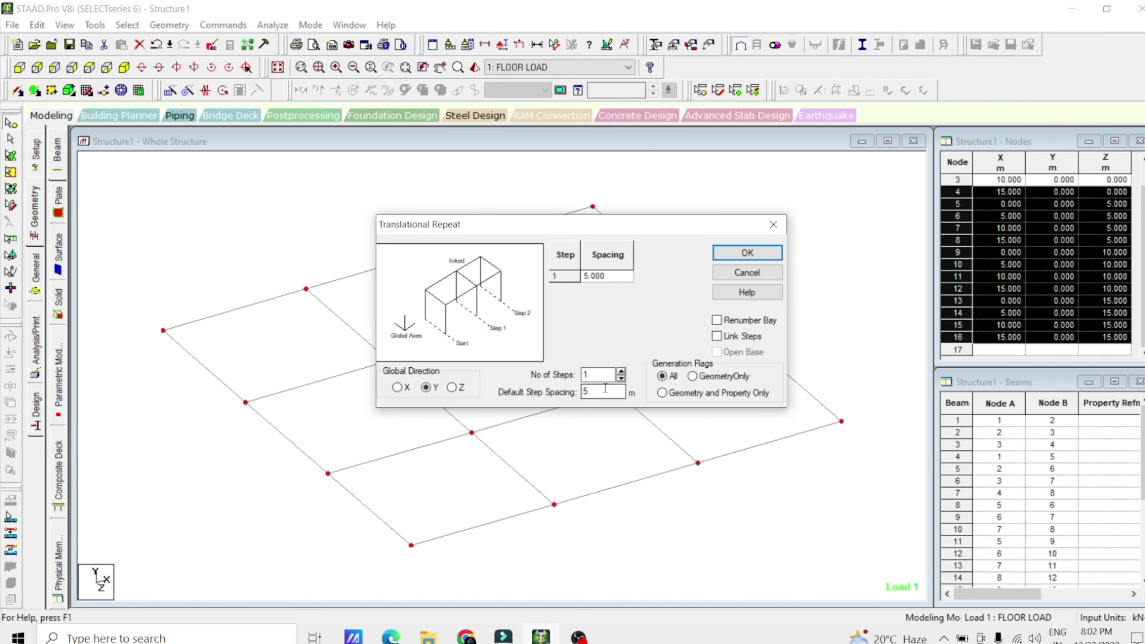
{"action": "key", "text": "BackSpace"}
{"action": "left_click", "coordinate": [716, 336]}
{"action": "left_click", "coordinate": [747, 252]}
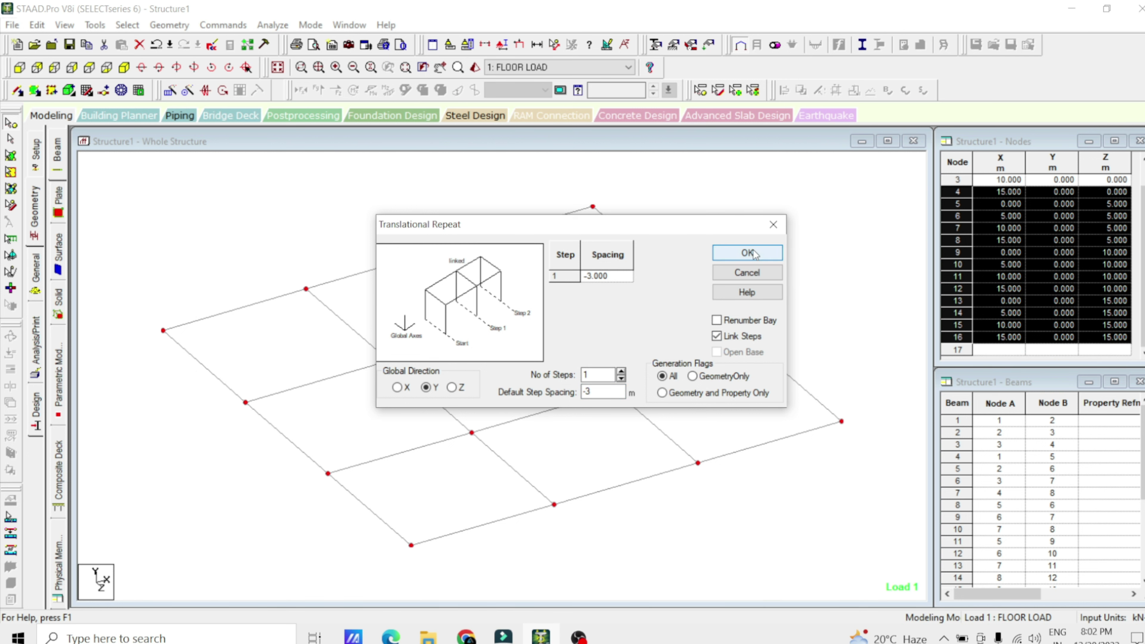
Step: Select the floor beams from the front view and repeat them in Y with two linked steps of 5 m
{"action": "left_click", "coordinate": [19, 67]}
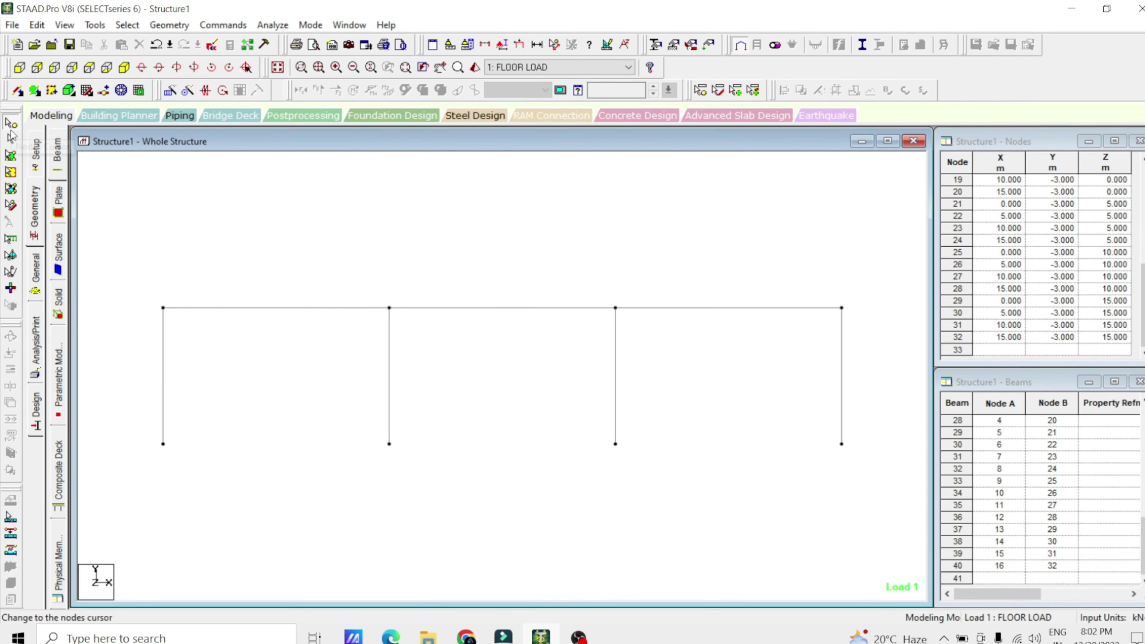
{"action": "left_click_drag", "start_coordinate": [127, 276], "coordinate": [860, 389]}
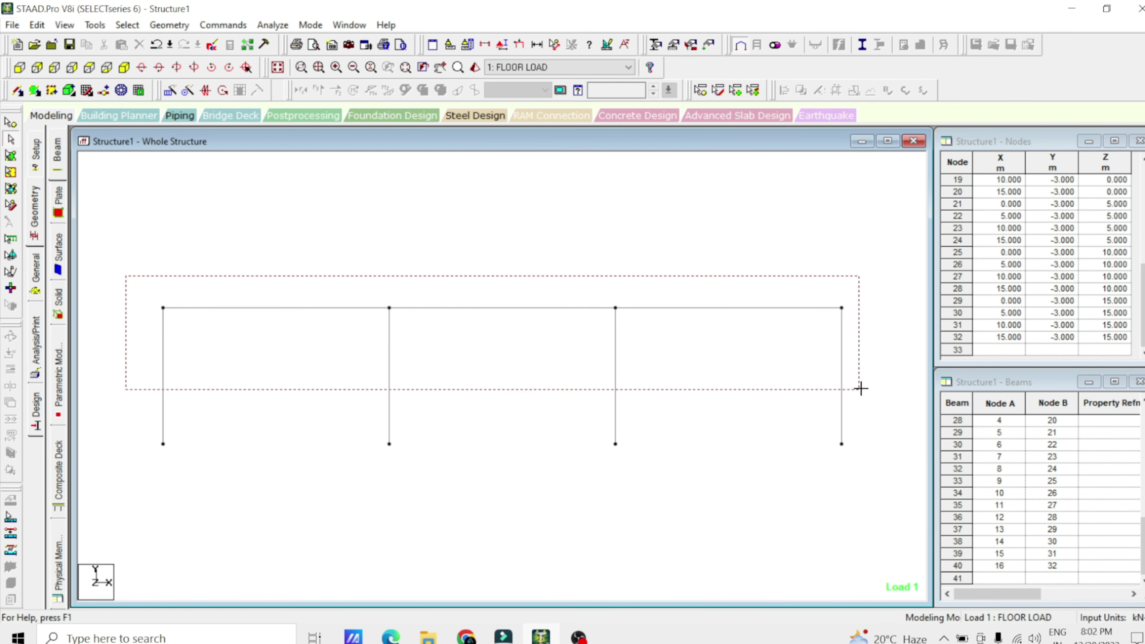
{"action": "left_click", "coordinate": [170, 90]}
{"action": "left_click", "coordinate": [621, 372]}
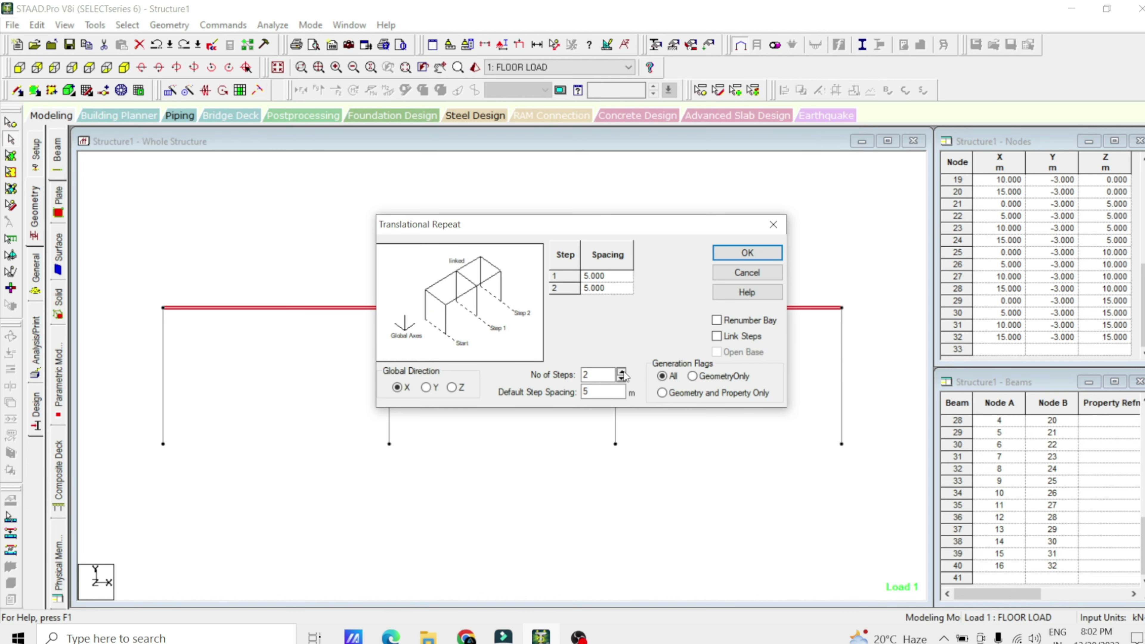
{"action": "left_click", "coordinate": [717, 337]}
{"action": "left_click", "coordinate": [426, 387]}
{"action": "left_click", "coordinate": [765, 254]}
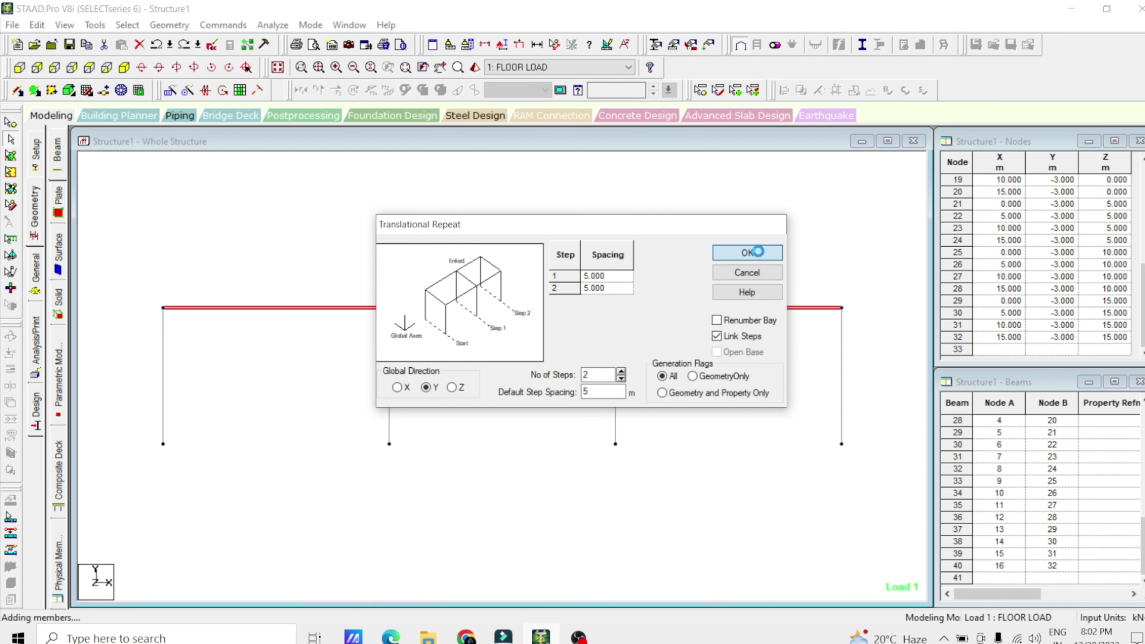
Step: Delete the top storey's beams and columns in the first two X bays, leaving only the last bay raised, and fit the frame in the view
{"action": "left_click_drag", "start_coordinate": [255, 183], "coordinate": [524, 312]}
{"action": "key", "text": "Delete"}
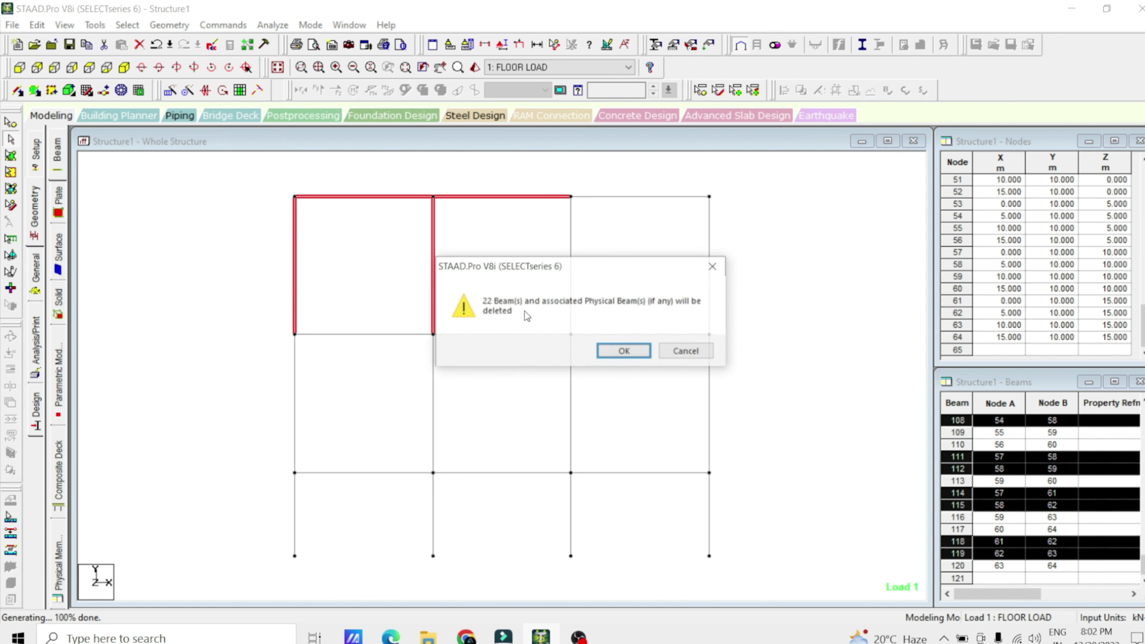
{"action": "key", "text": "Return"}
{"action": "key", "text": "Return"}
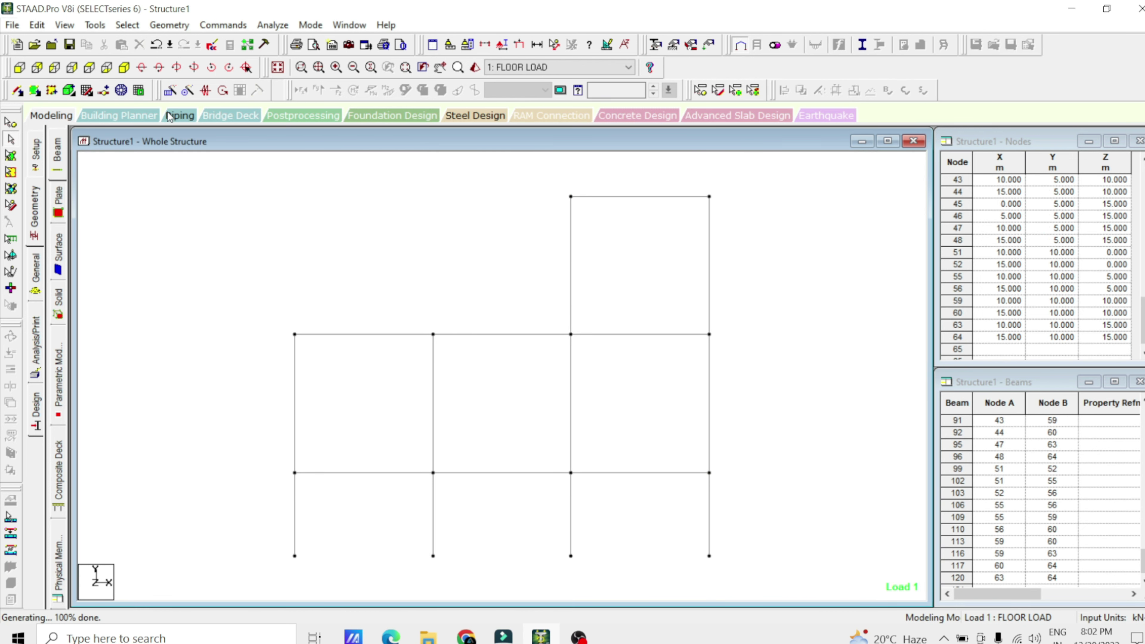
{"action": "left_click", "coordinate": [278, 67]}
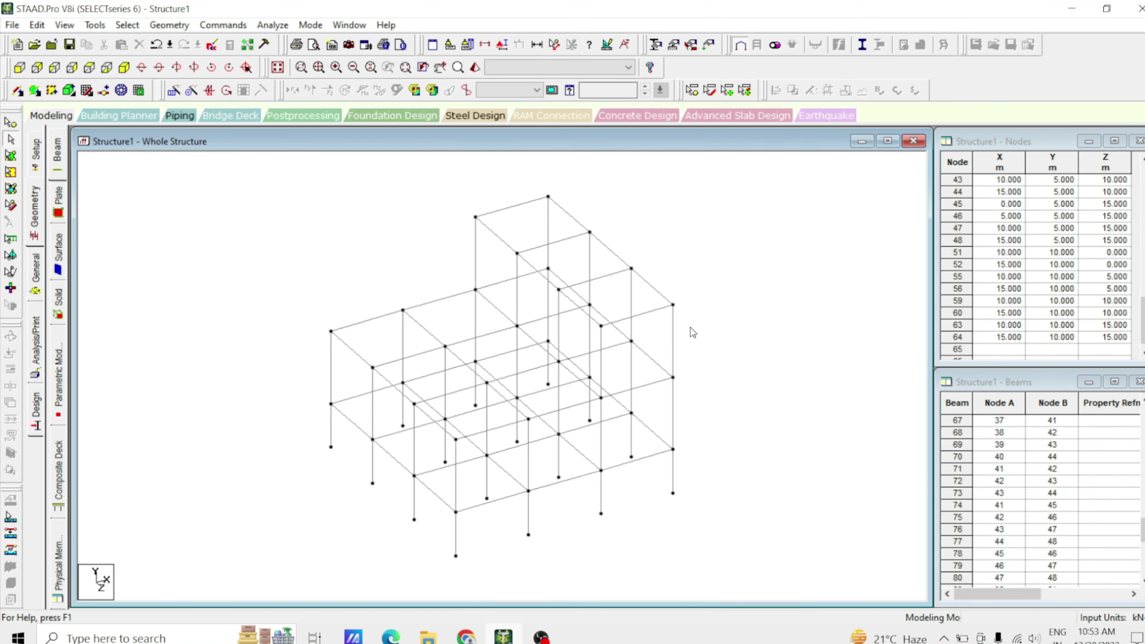
Step: Create a primary load case titled Live Load with loading type Live
{"action": "left_click", "coordinate": [38, 276]}
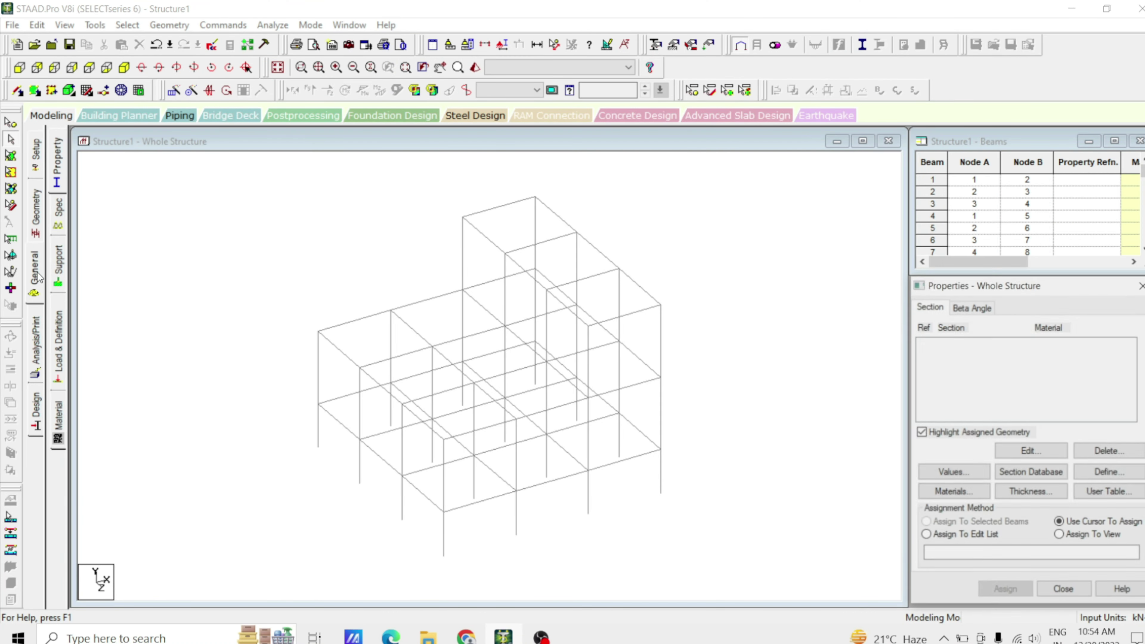
{"action": "left_click", "coordinate": [61, 336]}
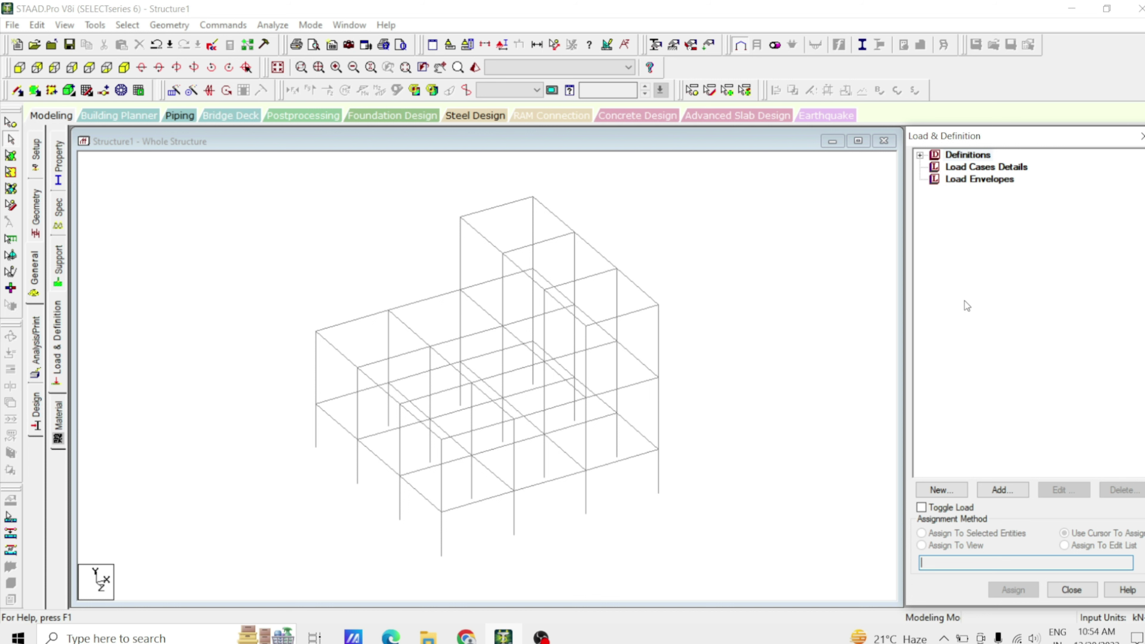
{"action": "left_click", "coordinate": [983, 168]}
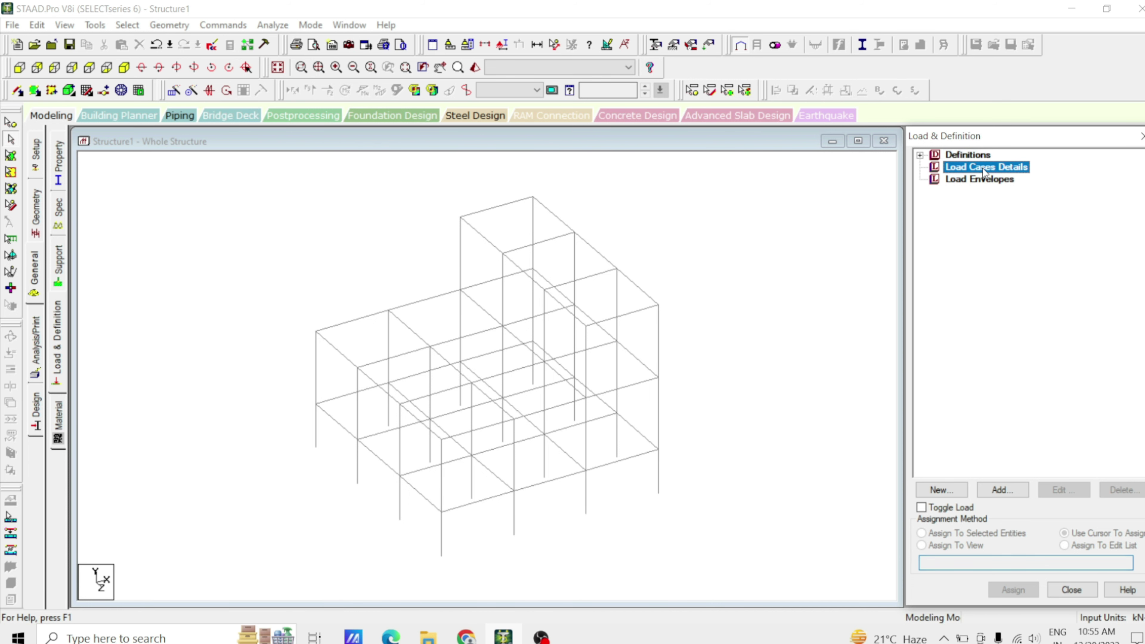
{"action": "left_click", "coordinate": [1006, 496]}
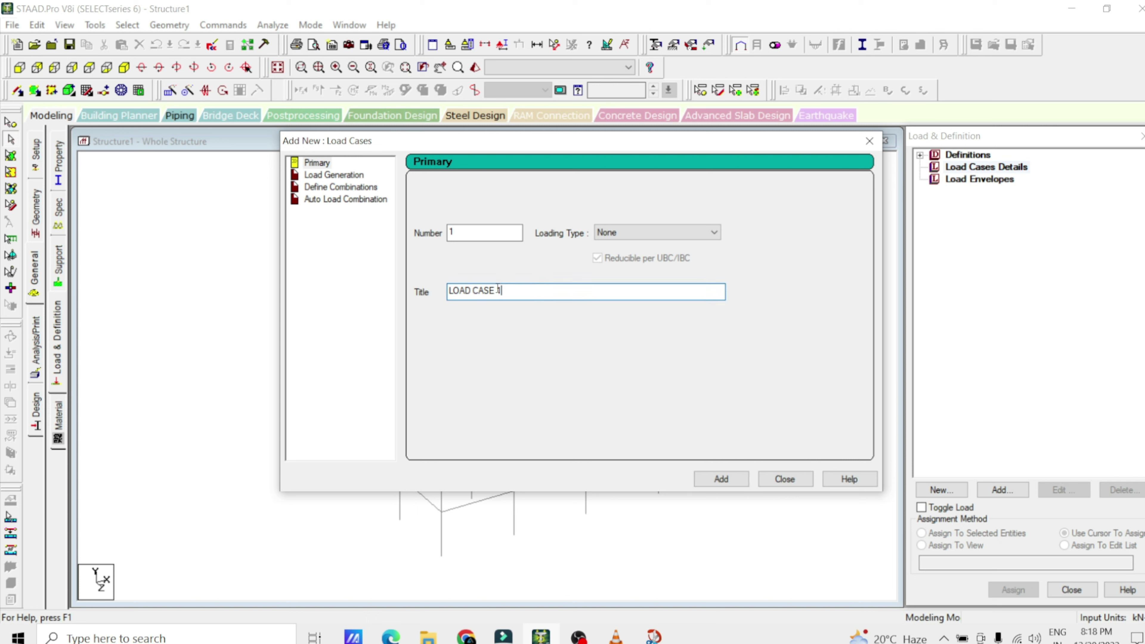
{"action": "left_click_drag", "start_coordinate": [501, 292], "coordinate": [417, 299]}
{"action": "type", "text": "Live Load"}
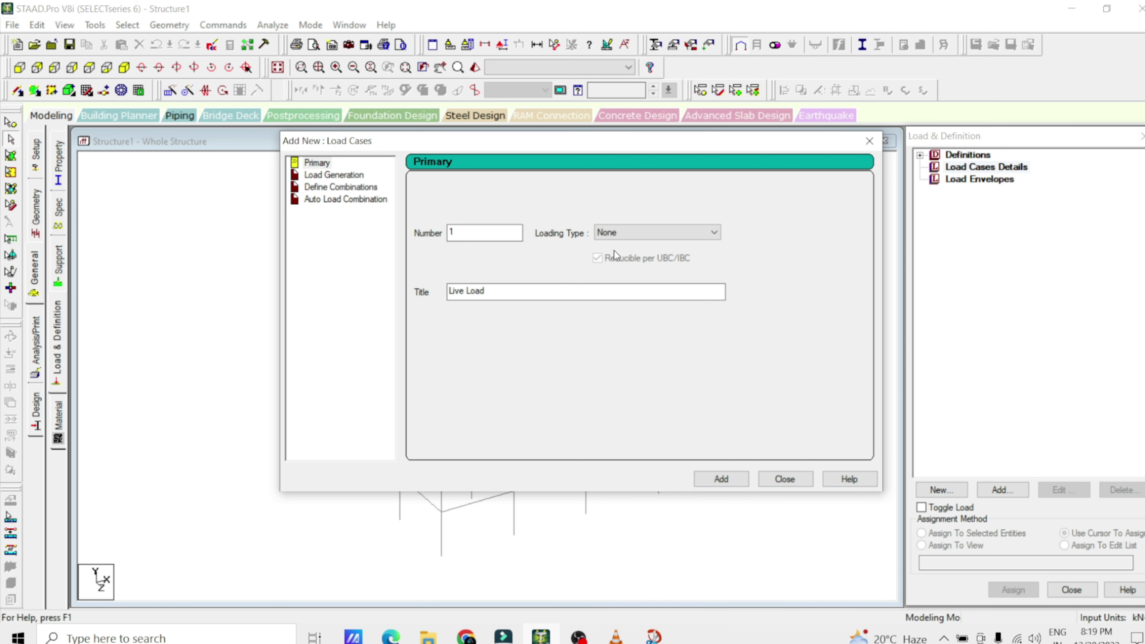
{"action": "left_click", "coordinate": [634, 235]}
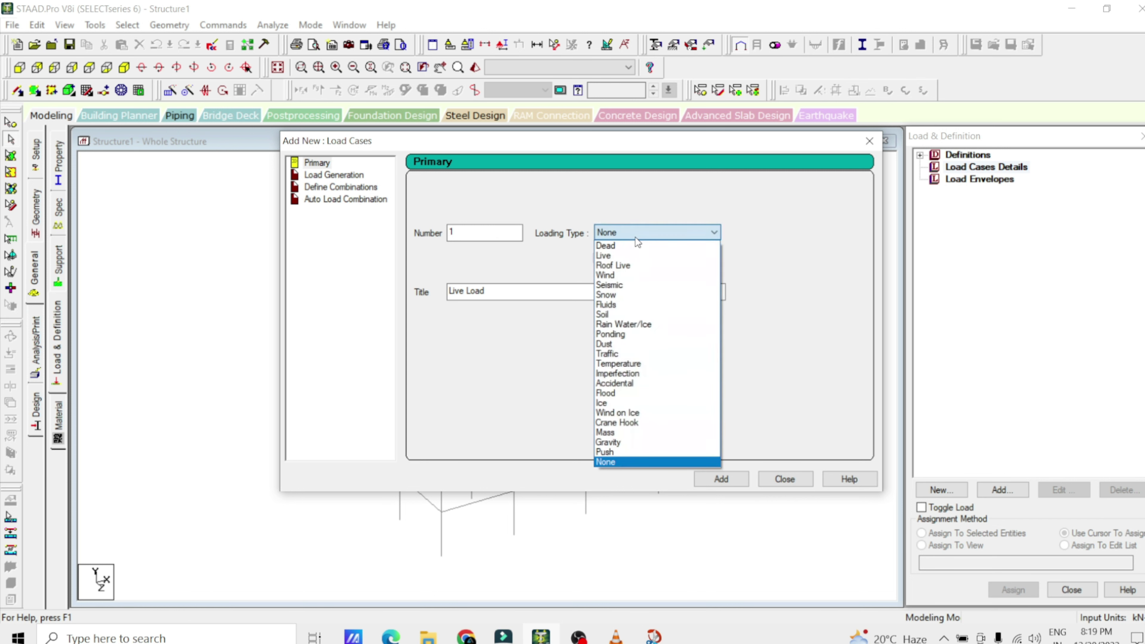
{"action": "left_click", "coordinate": [615, 255]}
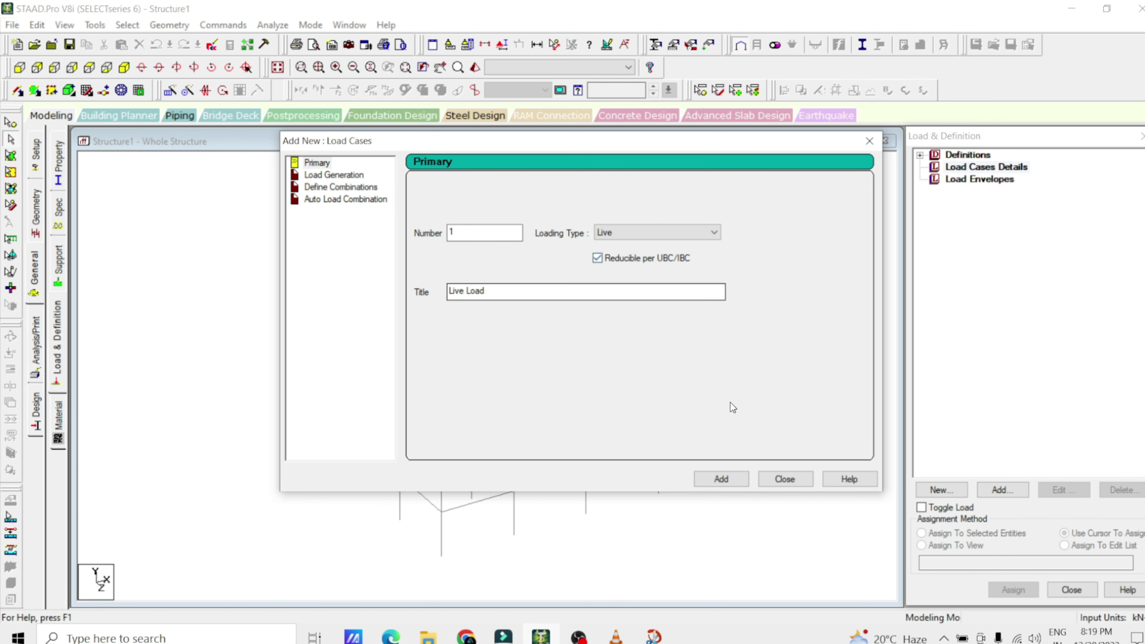
{"action": "left_click", "coordinate": [721, 478]}
{"action": "left_click", "coordinate": [785, 478]}
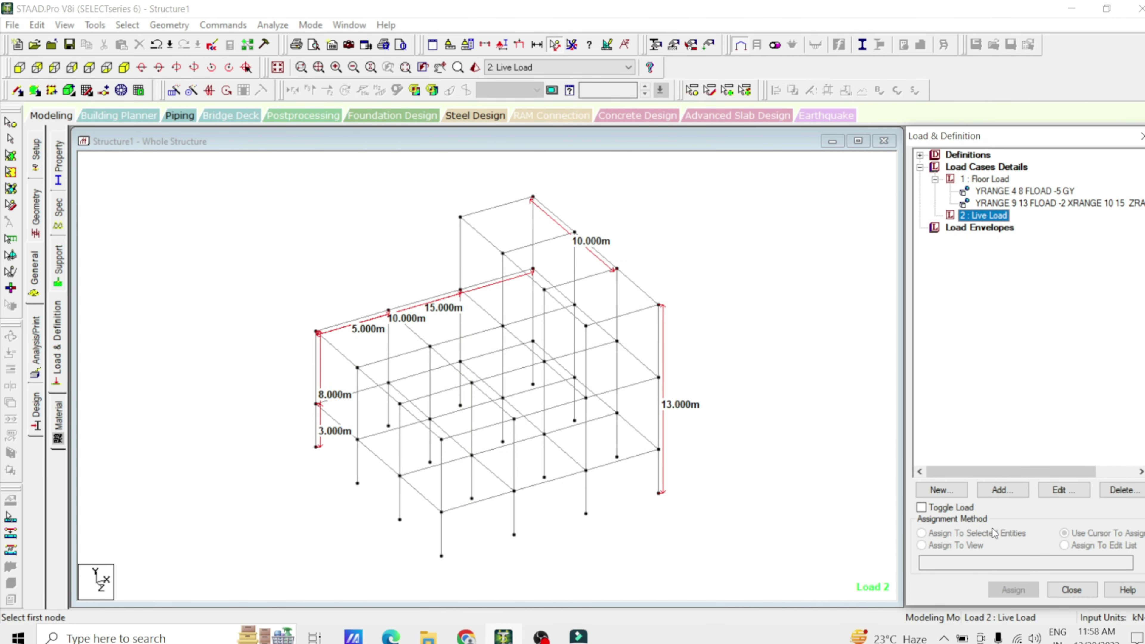
Step: Add a floor load of -1 kN/m2 in Global Y over the Y range 0 to 3 m to the Live Load case and display it
{"action": "left_click", "coordinate": [1013, 492]}
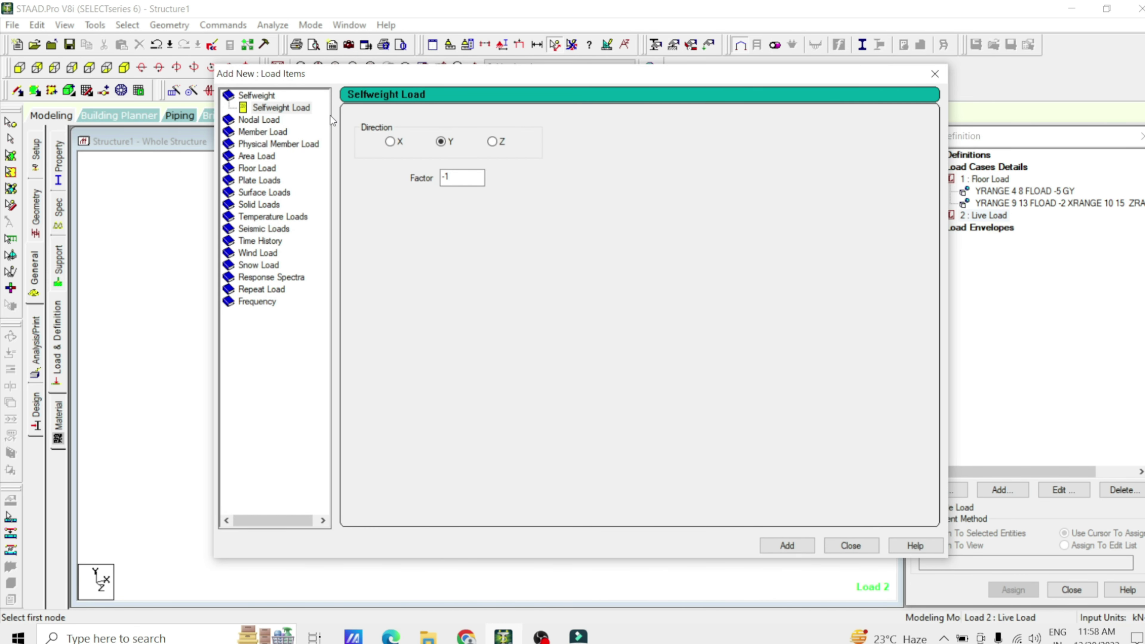
{"action": "left_click", "coordinate": [249, 168]}
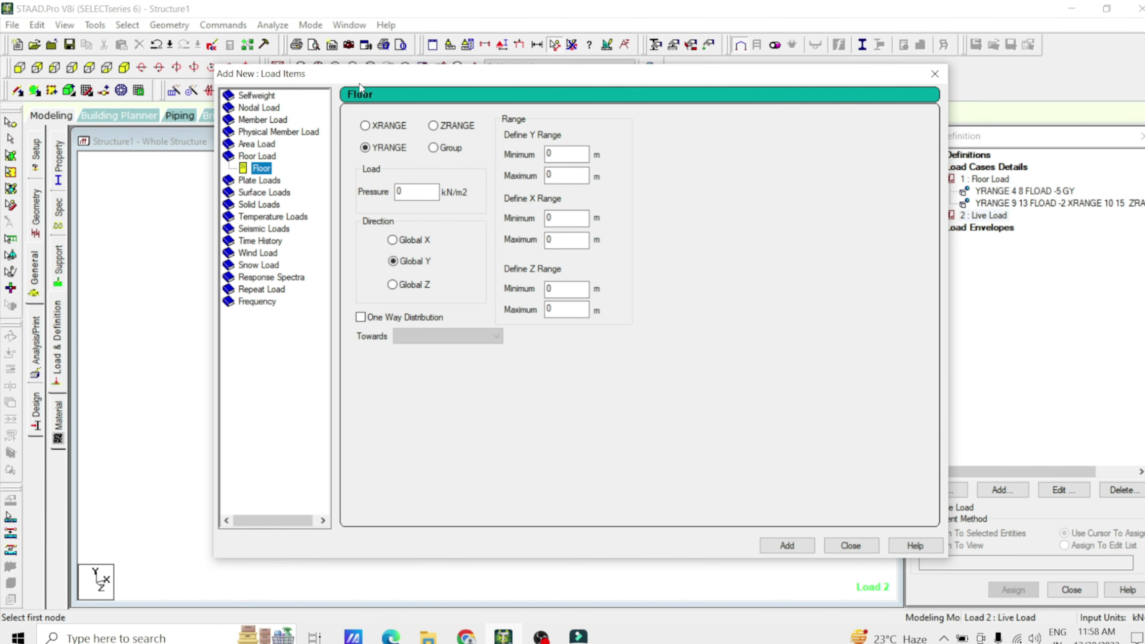
{"action": "left_click_drag", "start_coordinate": [444, 79], "coordinate": [888, 16]}
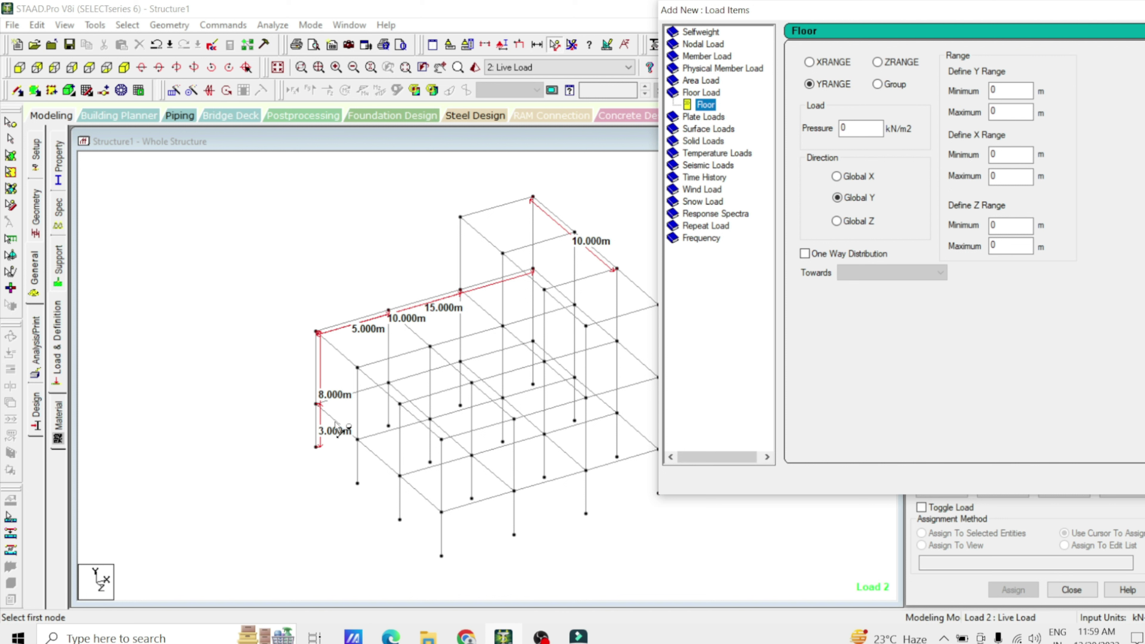
{"action": "double_click", "coordinate": [870, 128]}
{"action": "type", "text": "-1"}
{"action": "left_click", "coordinate": [1018, 89]}
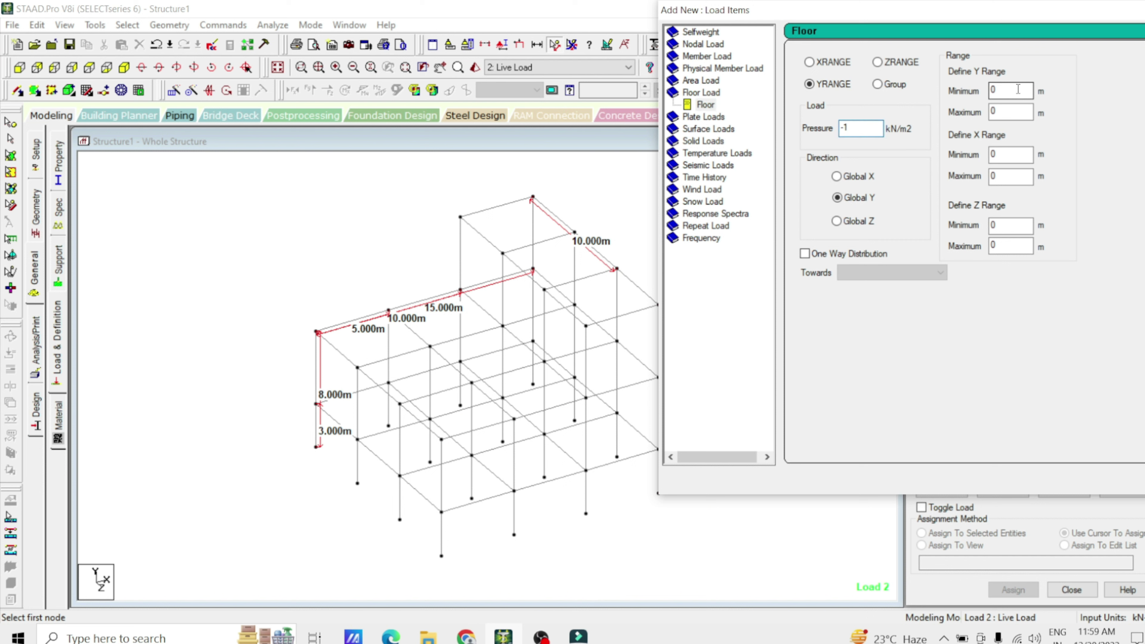
{"action": "double_click", "coordinate": [1009, 112]}
{"action": "type", "text": "3"}
{"action": "left_click_drag", "start_coordinate": [947, 13], "coordinate": [358, 40]}
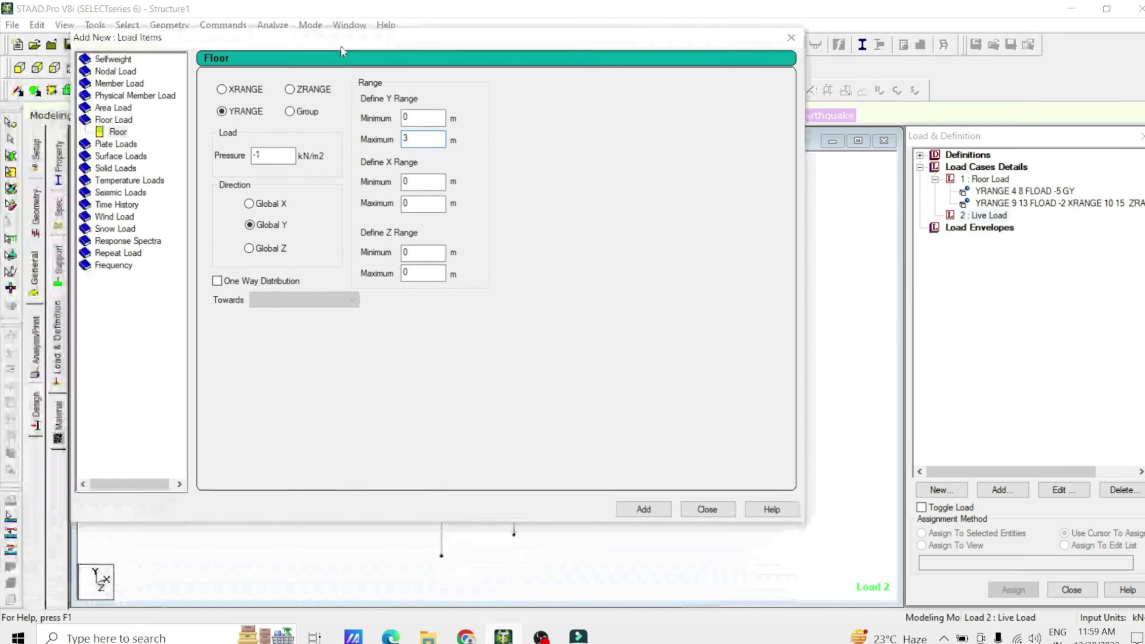
{"action": "left_click", "coordinate": [644, 509]}
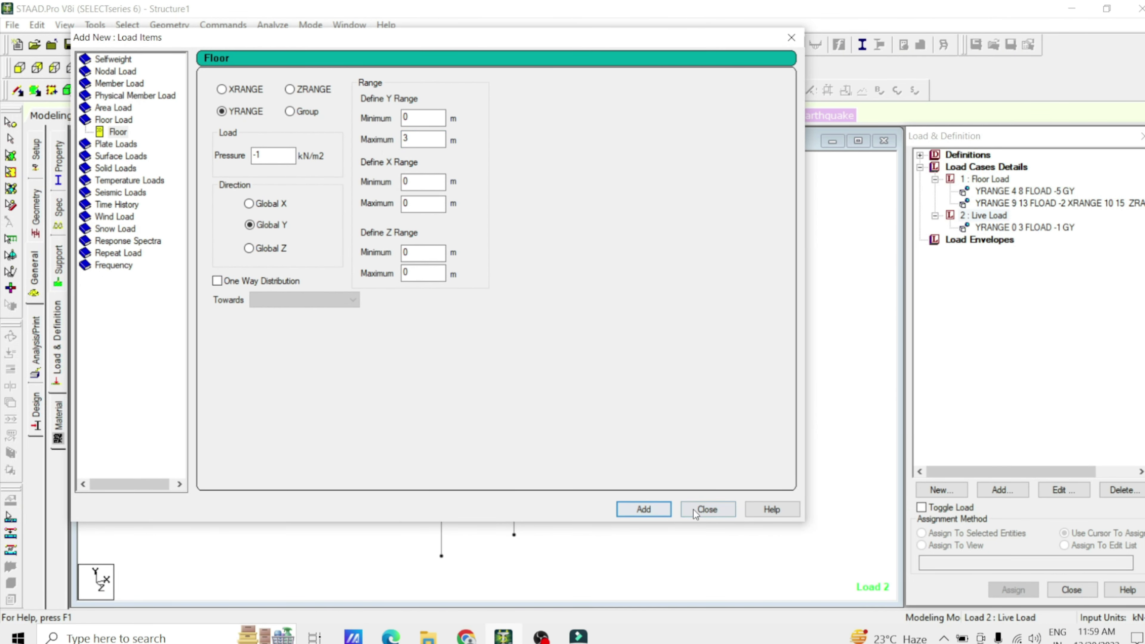
{"action": "left_click", "coordinate": [707, 510]}
{"action": "left_click", "coordinate": [1061, 228]}
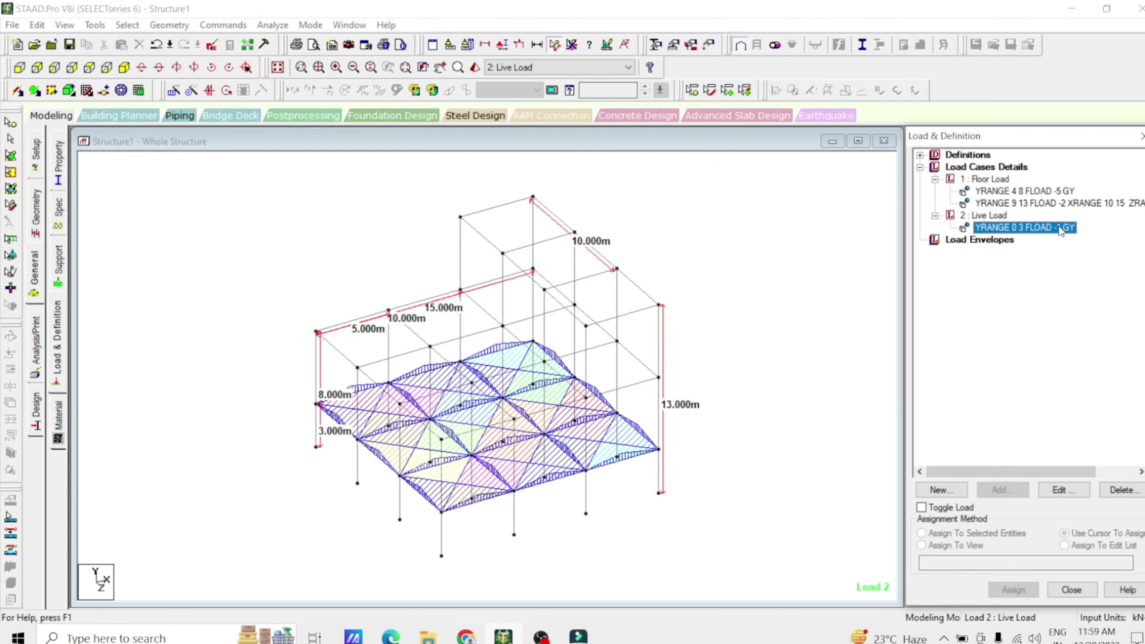
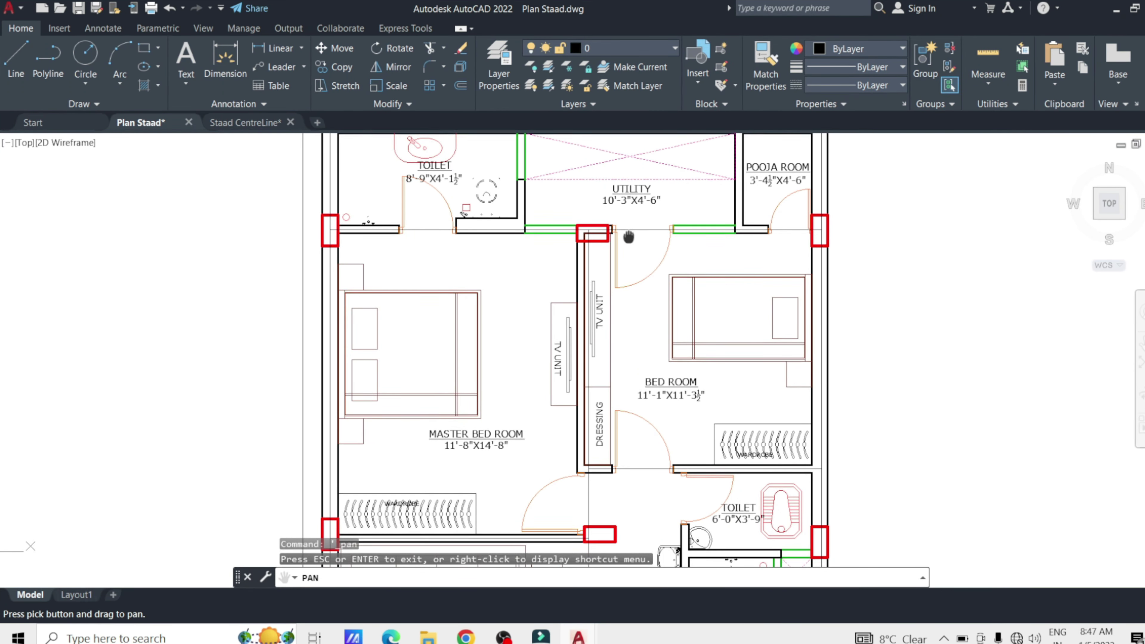
Step: Examine the room layout and the red column positions across the Plan Staad floor plan in AutoCAD
{"action": "left_click_drag", "start_coordinate": [628, 235], "coordinate": [636, 258]}
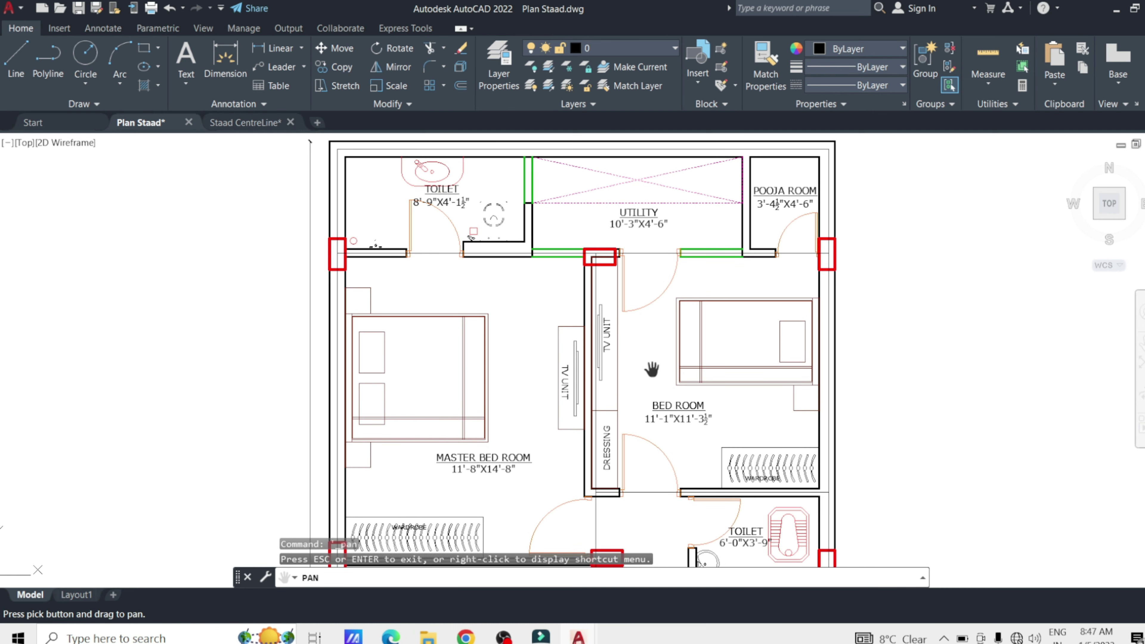
{"action": "left_click_drag", "start_coordinate": [655, 365], "coordinate": [651, 176]}
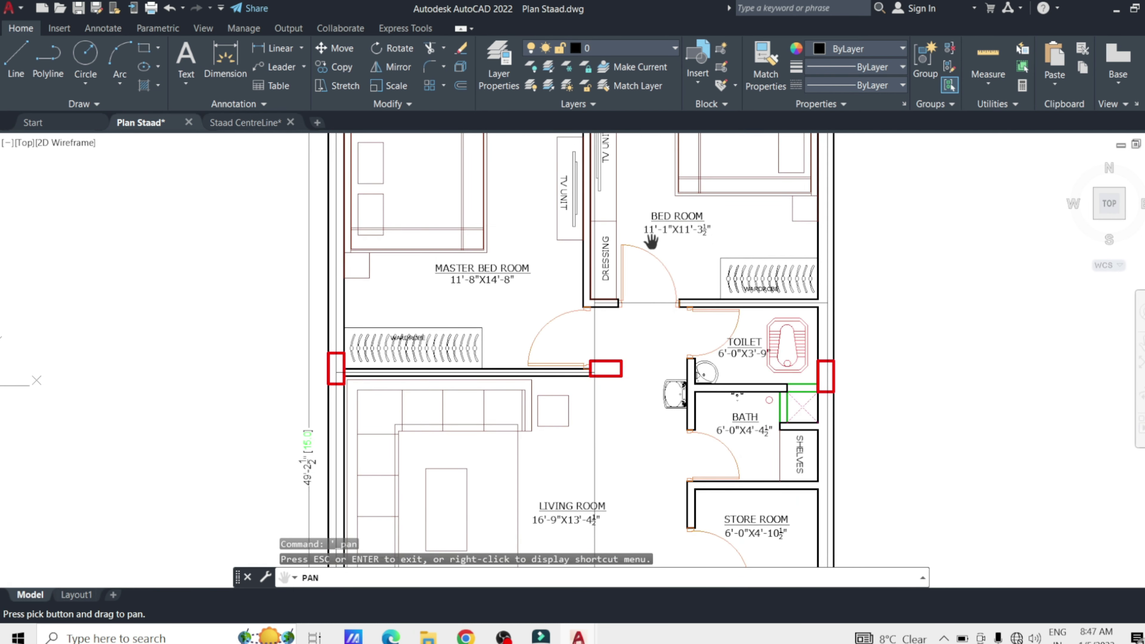
{"action": "mouse_move", "coordinate": [642, 365]}
{"action": "left_mouse_down"}
{"action": "mouse_move", "coordinate": [644, 271]}
{"action": "mouse_move", "coordinate": [678, 248]}
{"action": "mouse_move", "coordinate": [626, 184]}
{"action": "left_mouse_up"}
{"action": "mouse_move", "coordinate": [621, 314]}
{"action": "left_mouse_down"}
{"action": "mouse_move", "coordinate": [633, 153]}
{"action": "mouse_move", "coordinate": [663, 462]}
{"action": "left_mouse_up"}
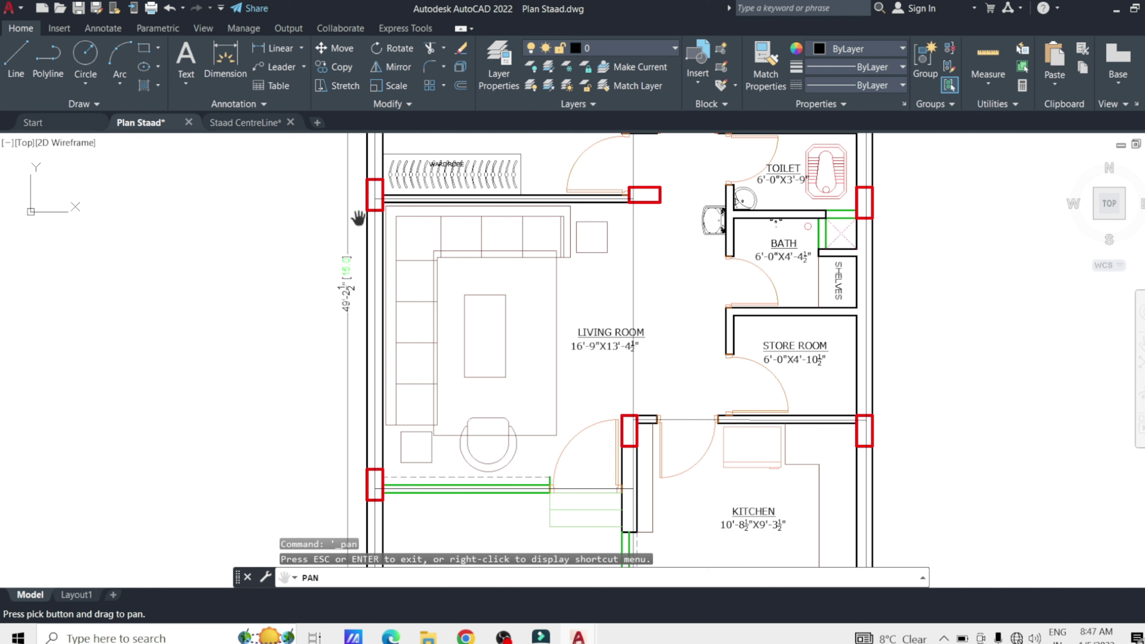
{"action": "left_click_drag", "start_coordinate": [630, 339], "coordinate": [578, 490]}
{"action": "left_click_drag", "start_coordinate": [596, 225], "coordinate": [595, 369]}
{"action": "left_click_drag", "start_coordinate": [601, 237], "coordinate": [605, 289]}
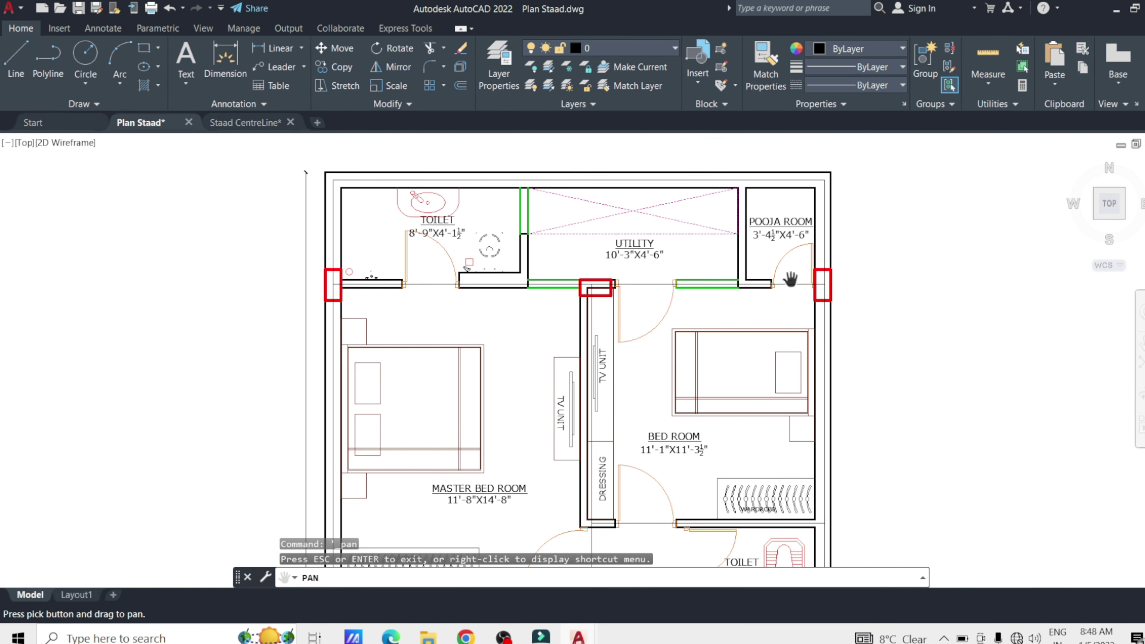
{"action": "left_click_drag", "start_coordinate": [667, 348], "coordinate": [678, 317]}
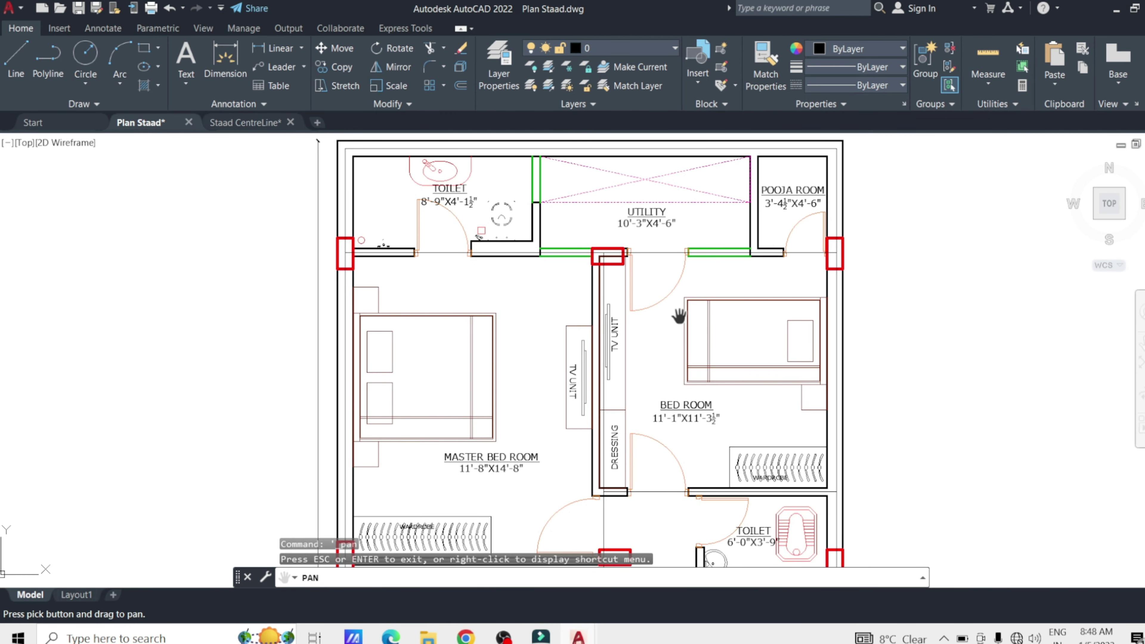
{"action": "left_click_drag", "start_coordinate": [679, 316], "coordinate": [670, 230]}
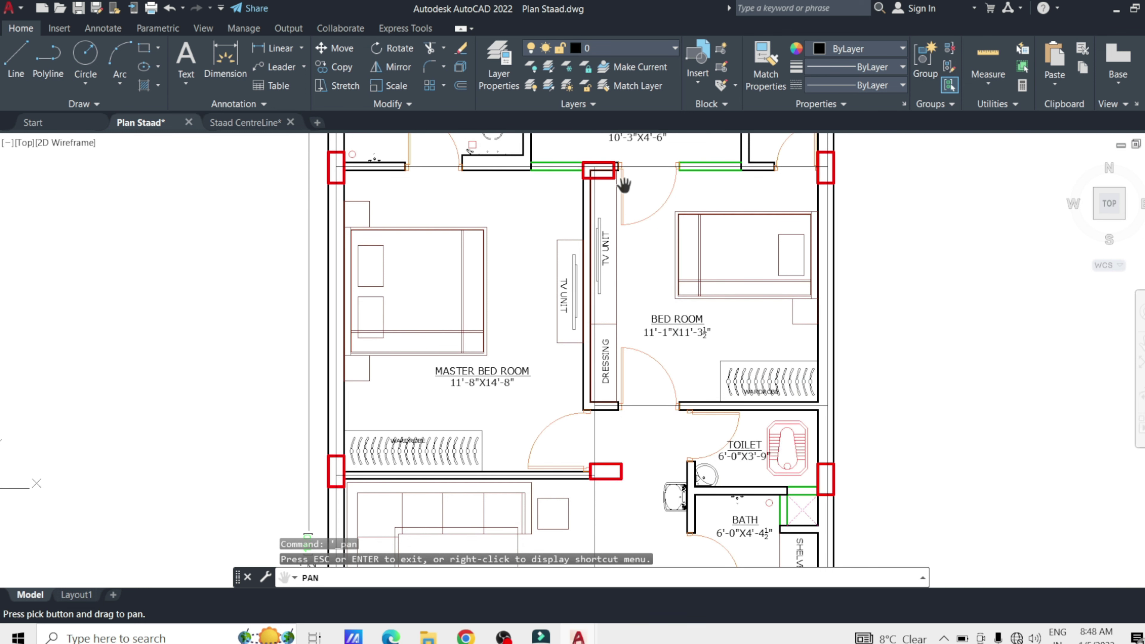
{"action": "left_click_drag", "start_coordinate": [607, 313], "coordinate": [626, 121]}
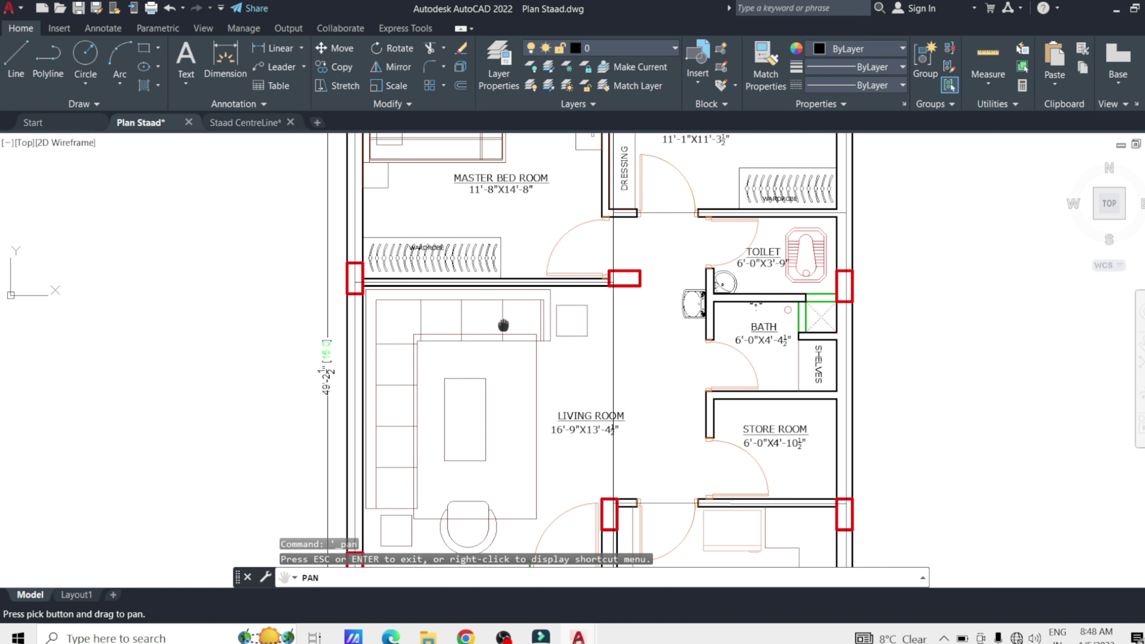
{"action": "left_click_drag", "start_coordinate": [506, 325], "coordinate": [582, 321]}
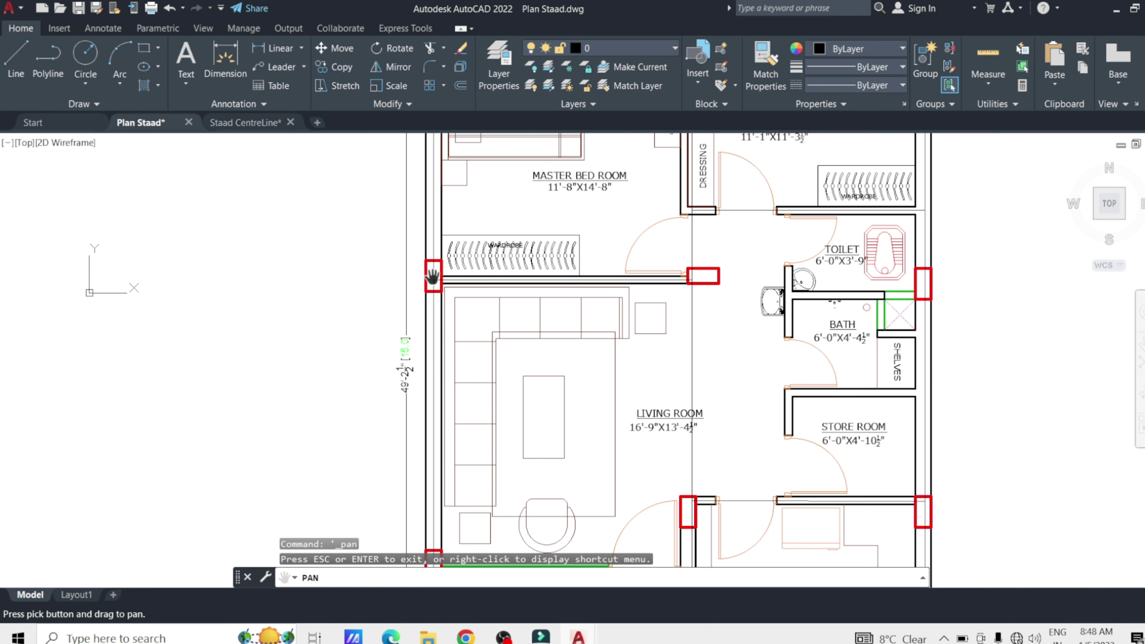
{"action": "scroll", "coordinate": [434, 269], "scroll_direction": "up", "scroll_amount": 2}
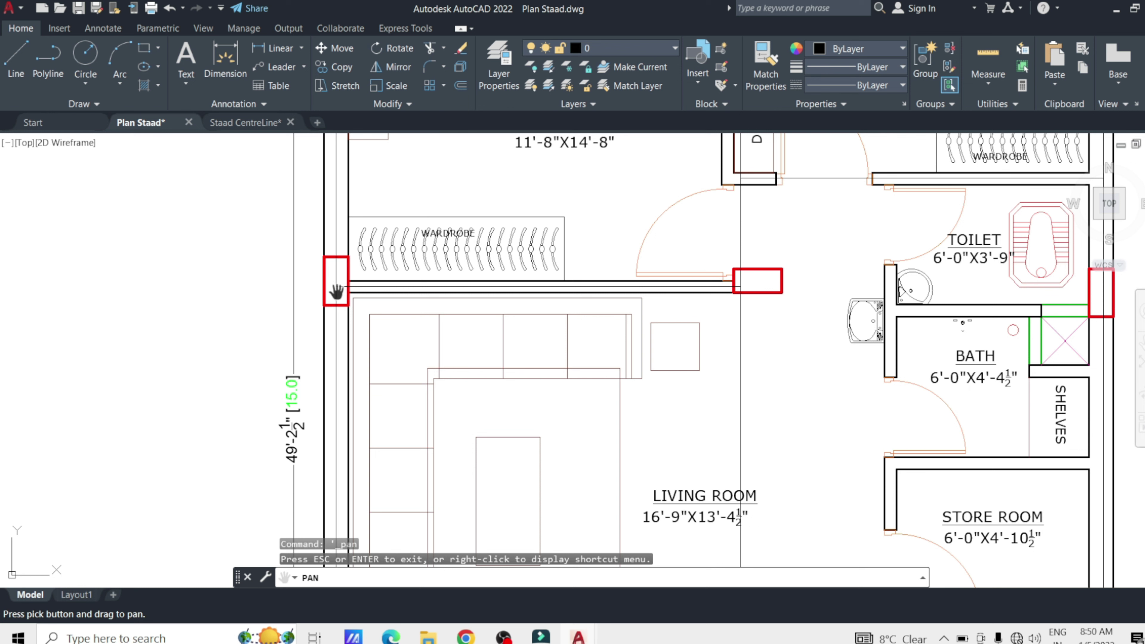
{"action": "scroll", "coordinate": [473, 280], "scroll_direction": "down", "scroll_amount": 3}
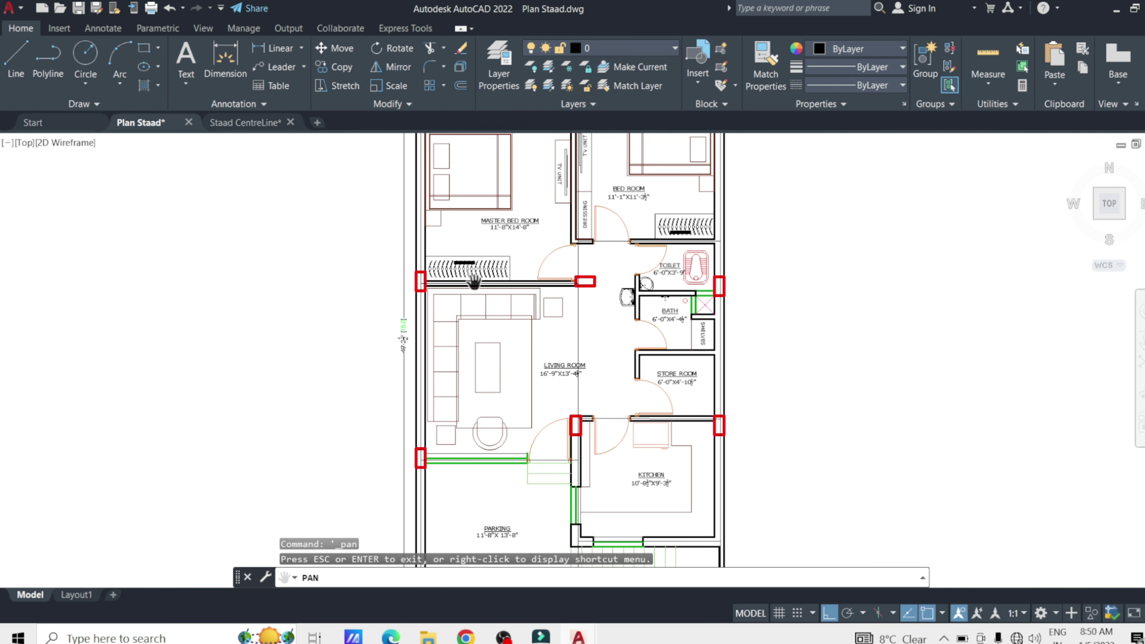
{"action": "left_click_drag", "start_coordinate": [473, 279], "coordinate": [438, 376]}
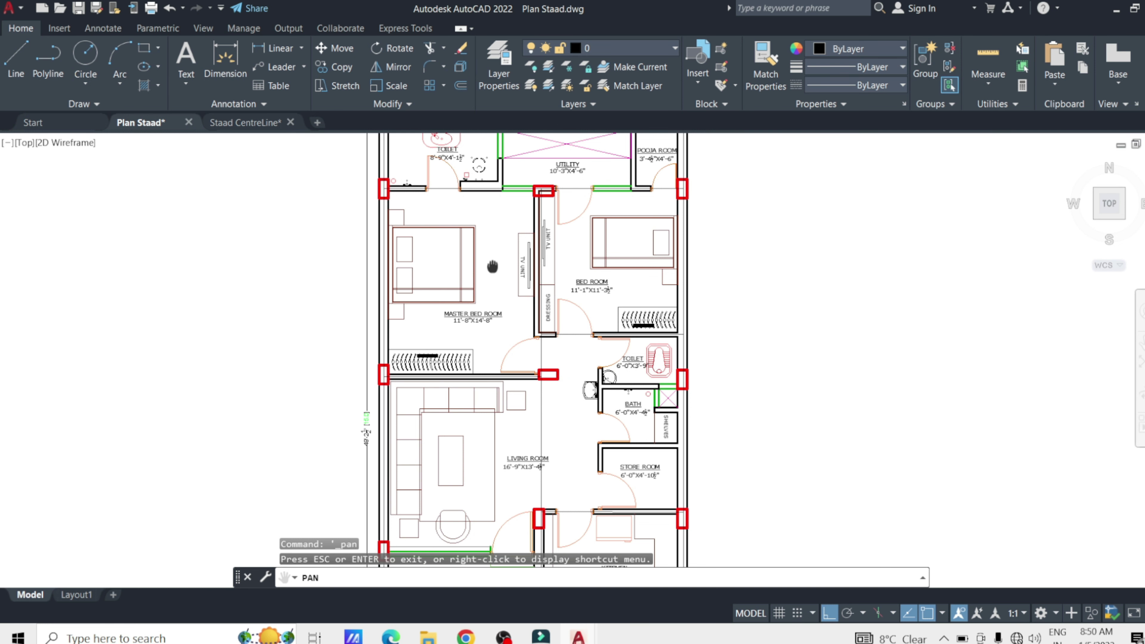
{"action": "left_click_drag", "start_coordinate": [491, 267], "coordinate": [505, 232]}
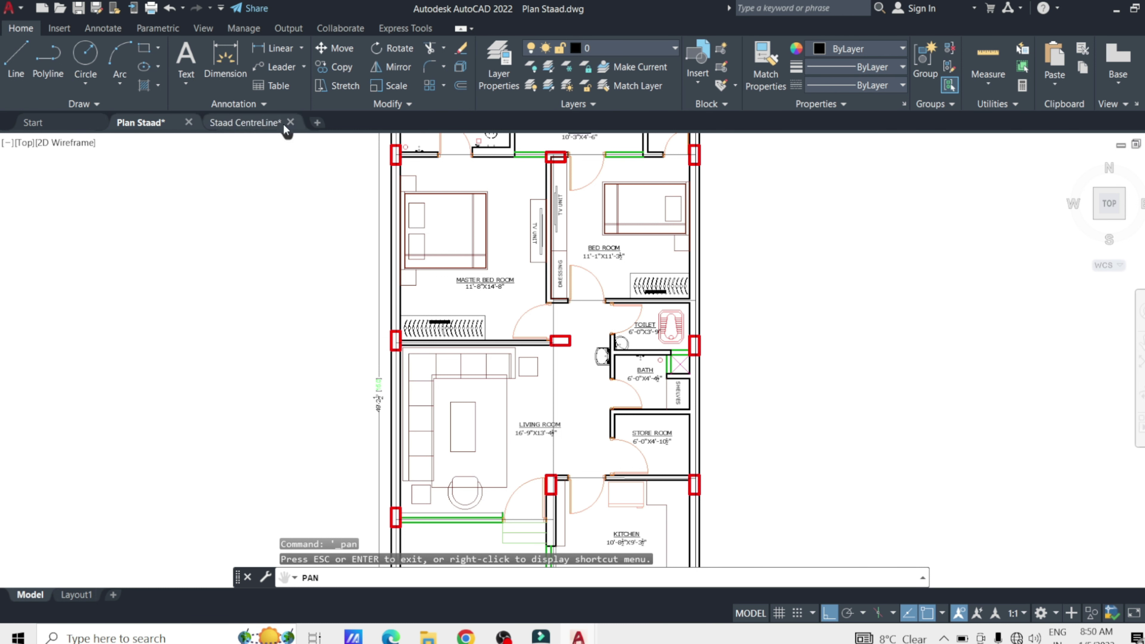
Step: Bring up the Staad CentreLine drawing and select the two vertical centrelines bounding the bedroom beside the master bedroom
{"action": "left_click", "coordinate": [260, 130]}
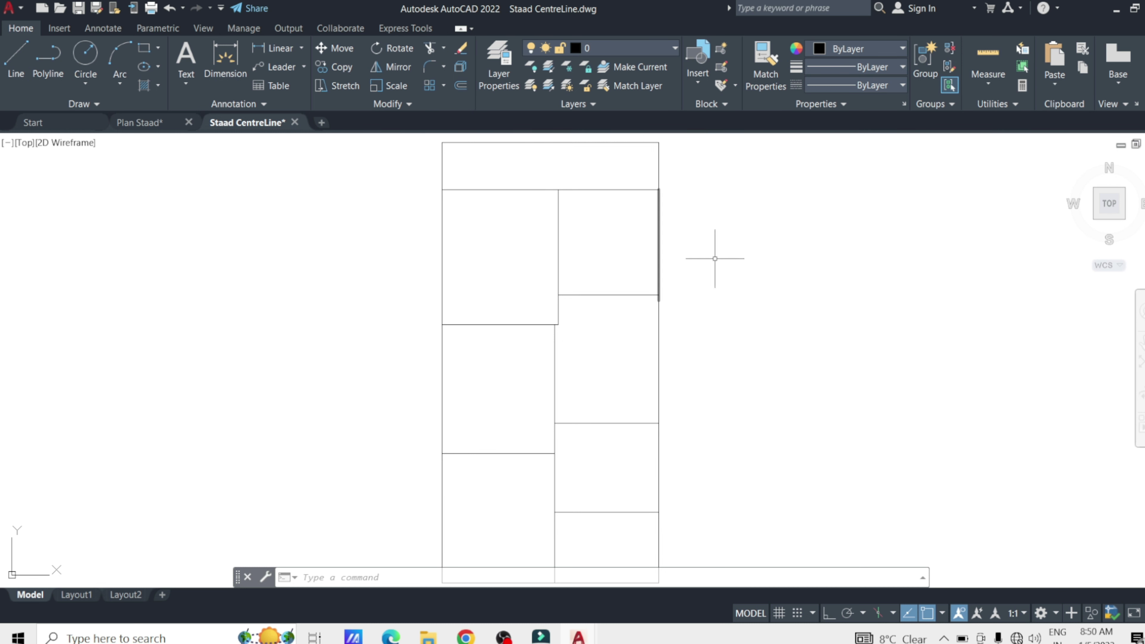
{"action": "left_click", "coordinate": [659, 249]}
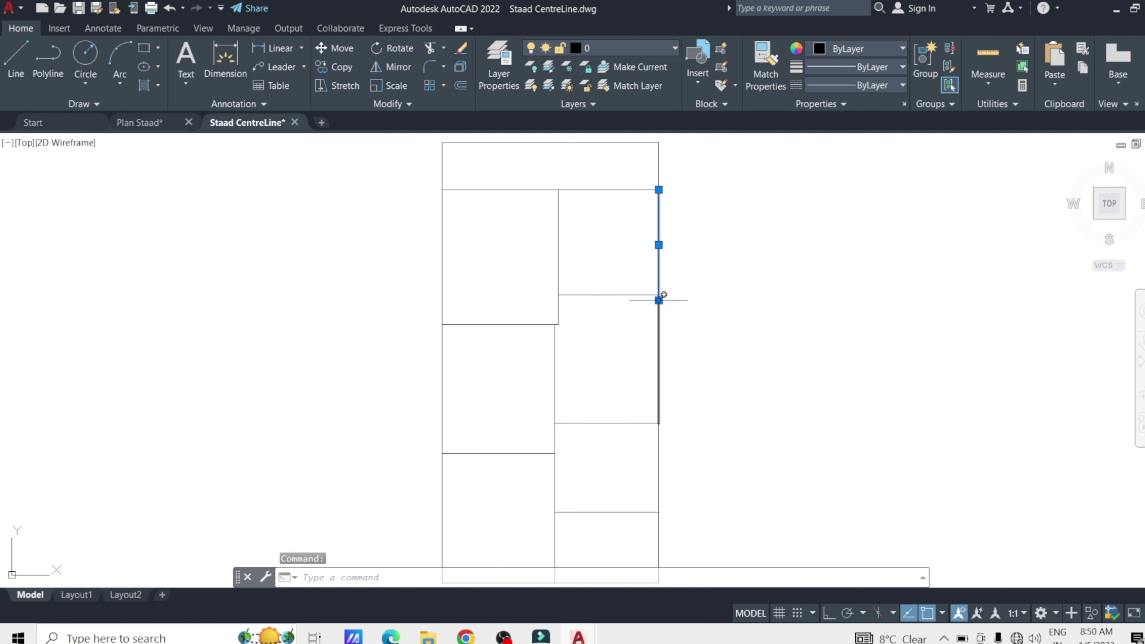
{"action": "mouse_move", "coordinate": [663, 296]}
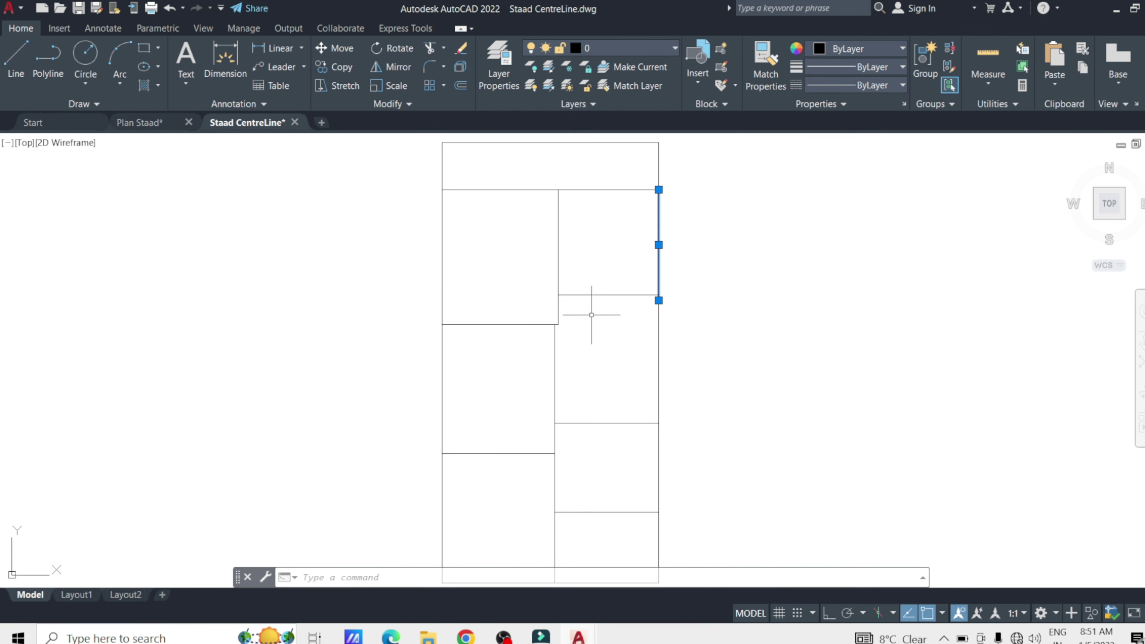
{"action": "left_click", "coordinate": [558, 278]}
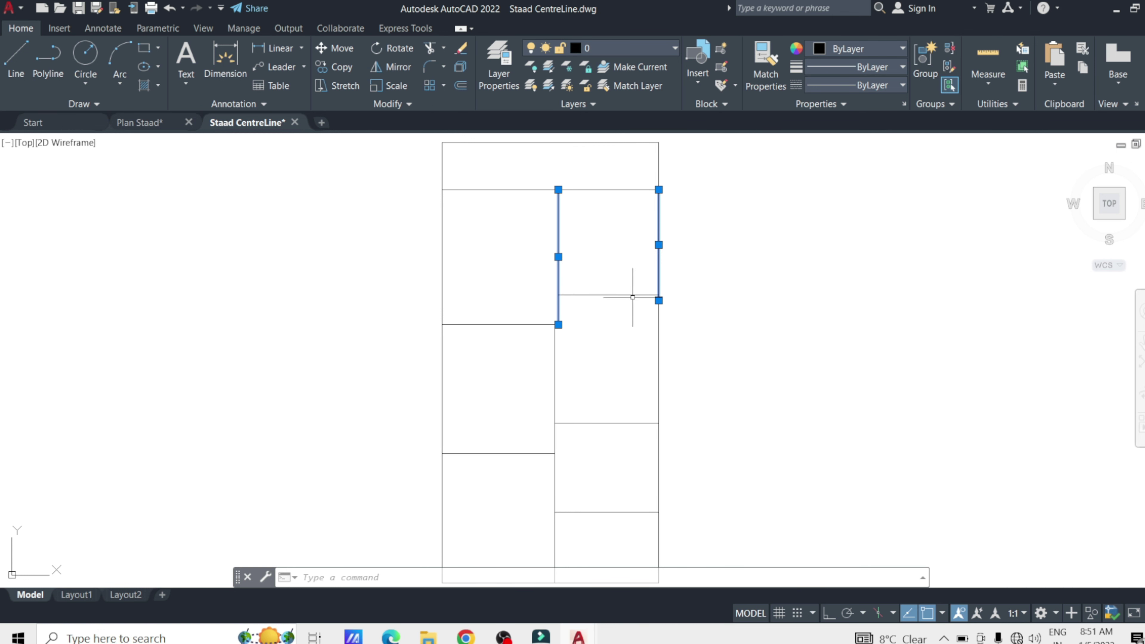
Step: Clear the selection of the two vertical lines around the upper bay of the centre-line drawing
{"action": "left_click", "coordinate": [758, 231]}
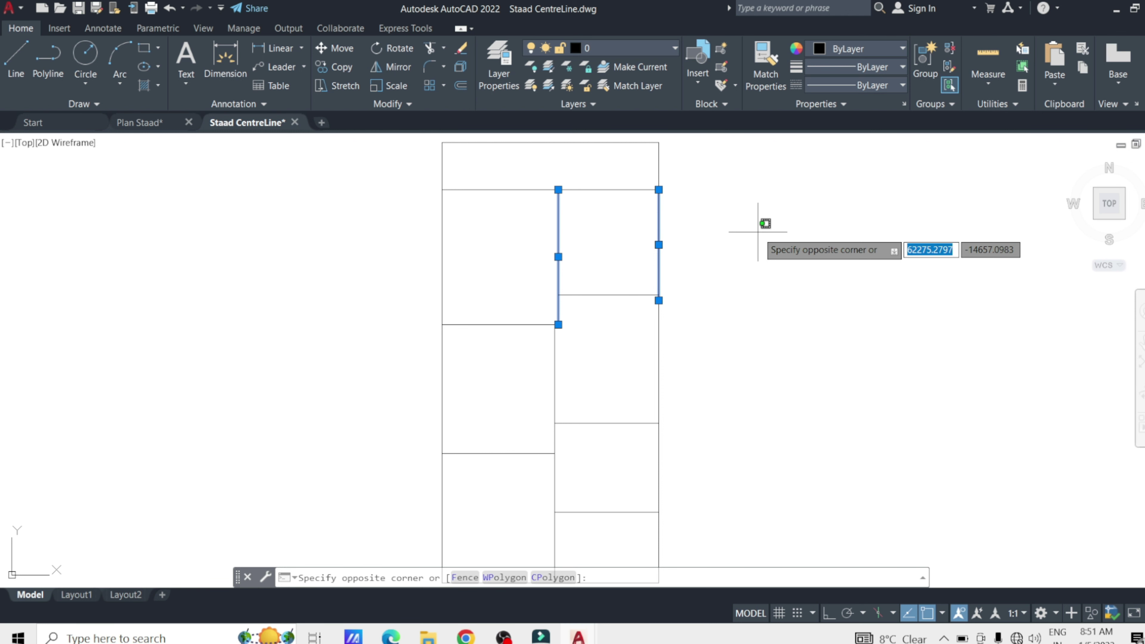
{"action": "left_click", "coordinate": [757, 232]}
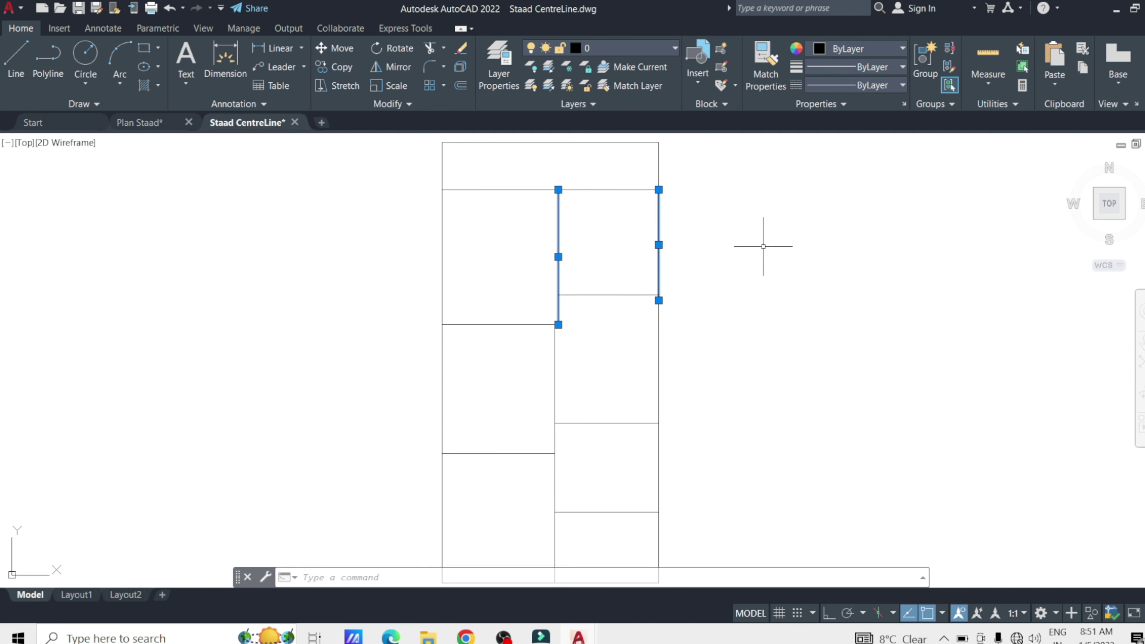
{"action": "key", "text": "Escape"}
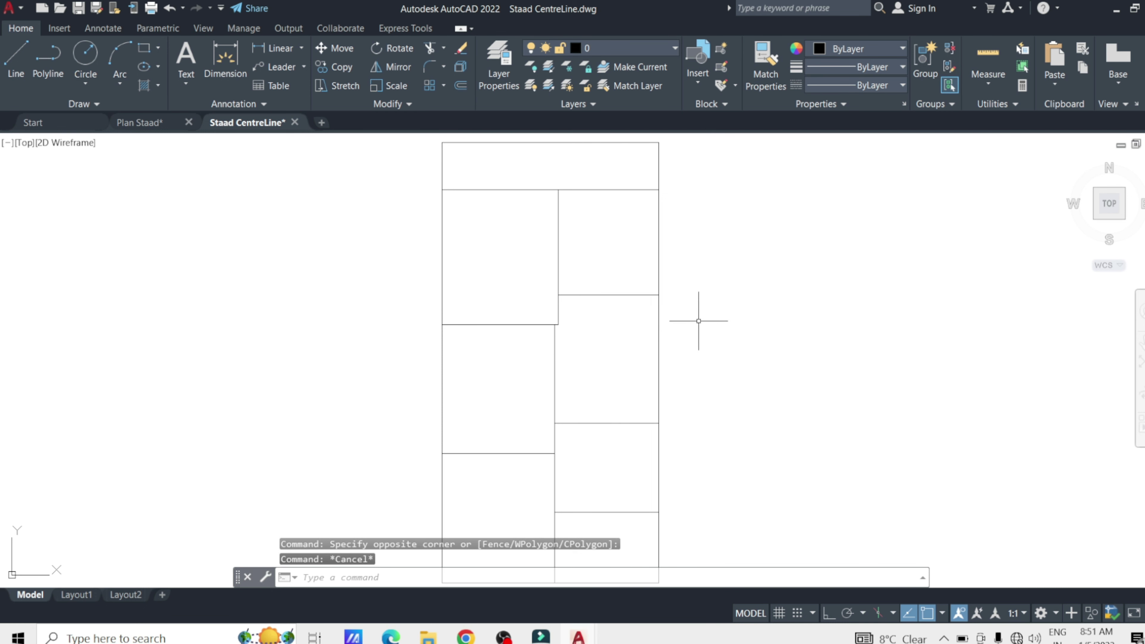
{"action": "left_click", "coordinate": [21, 8]}
{"action": "mouse_move", "coordinate": [62, 201]}
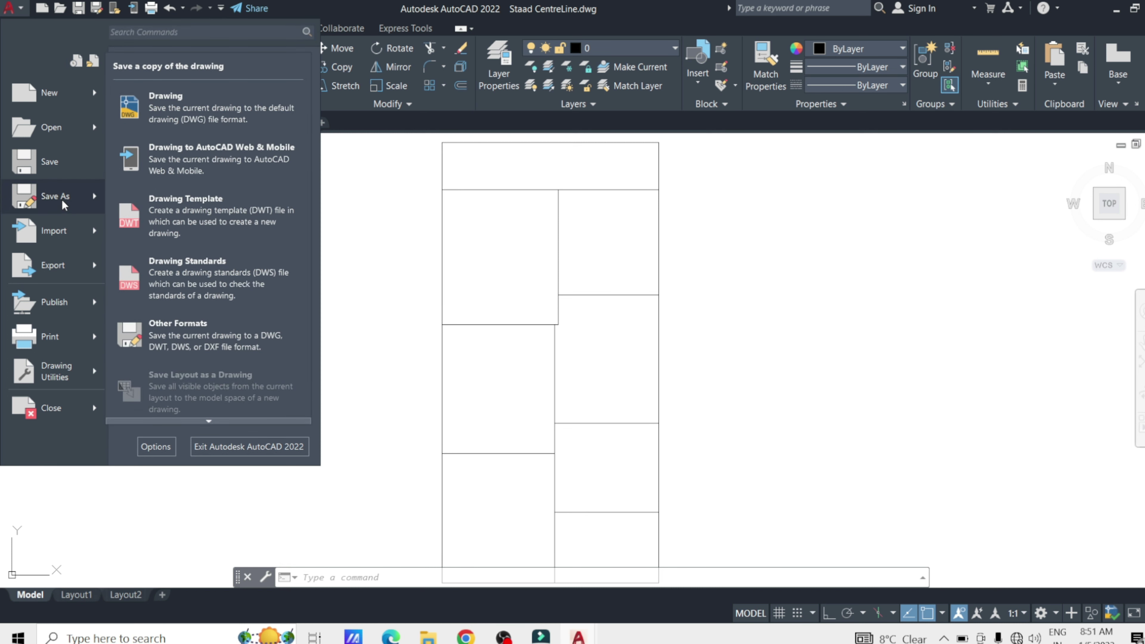
{"action": "left_click", "coordinate": [62, 201]}
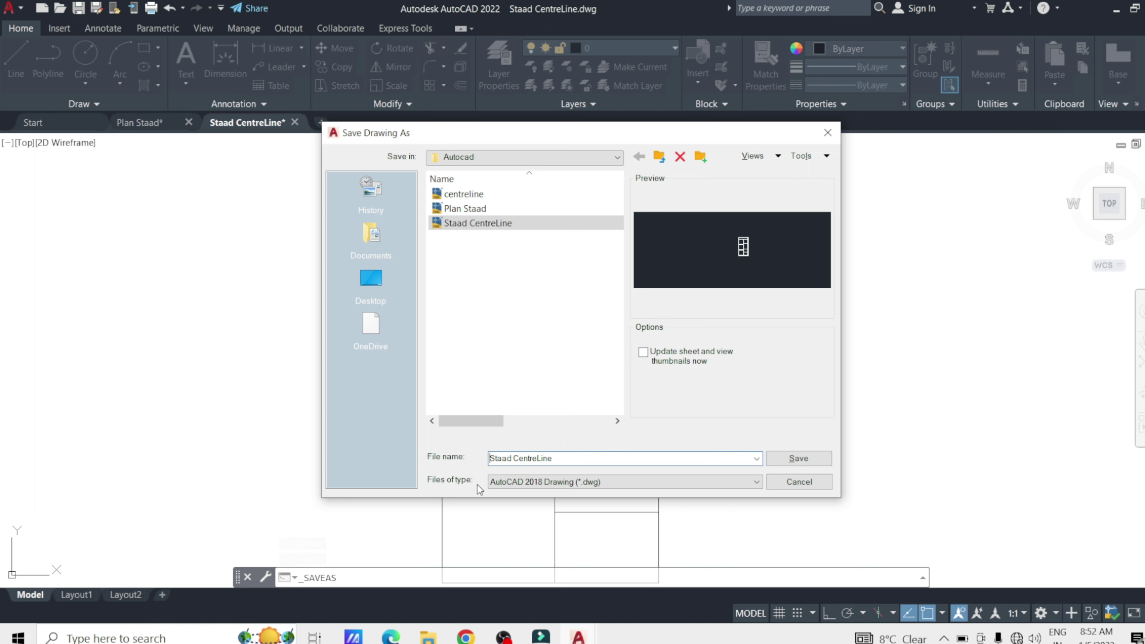
{"action": "left_click", "coordinate": [571, 481]}
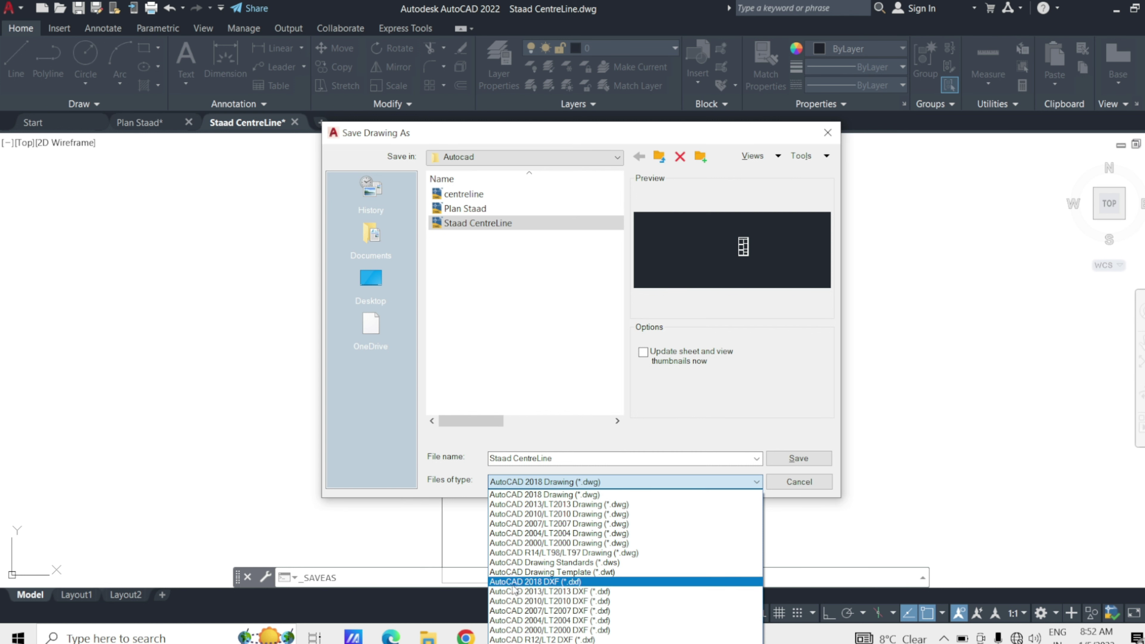
{"action": "left_click", "coordinate": [568, 582]}
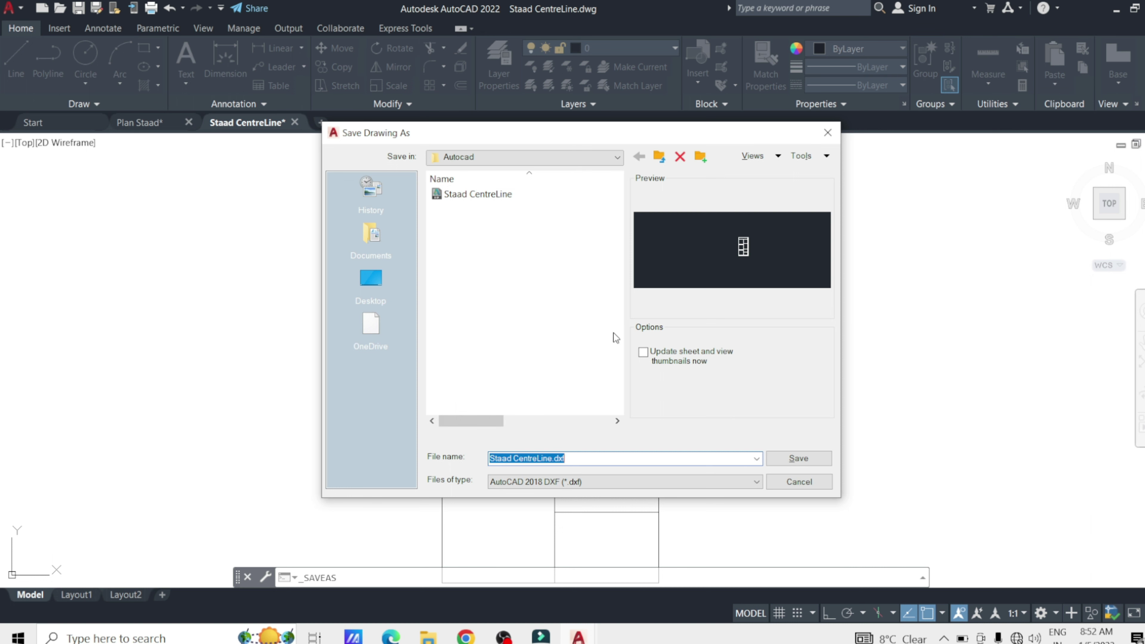
{"action": "left_click", "coordinate": [816, 487]}
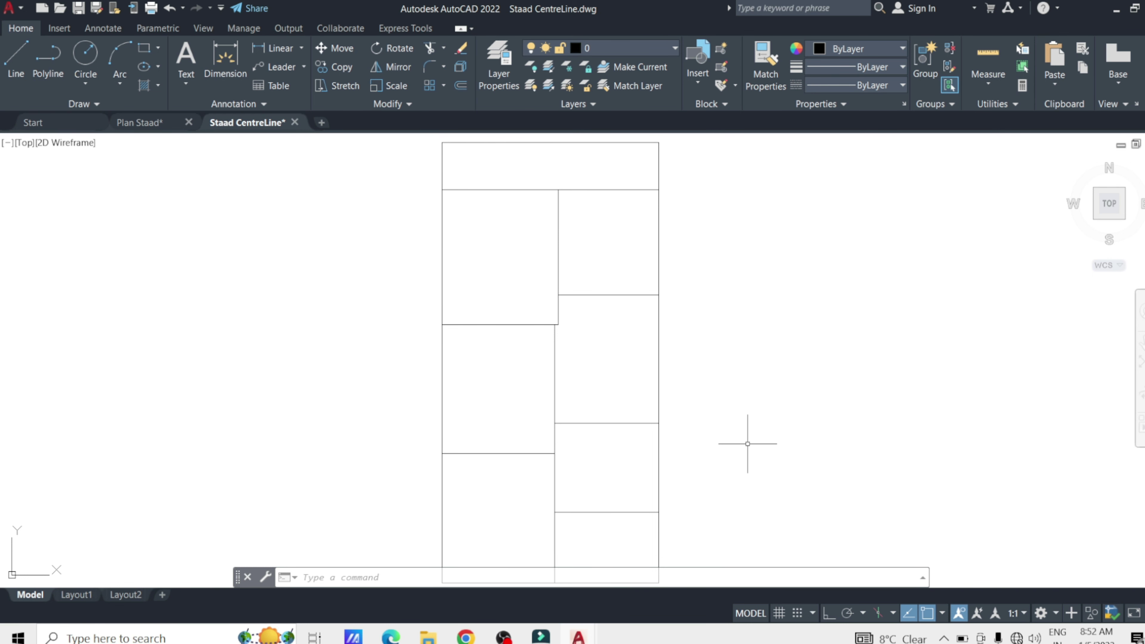
{"action": "left_click", "coordinate": [748, 444]}
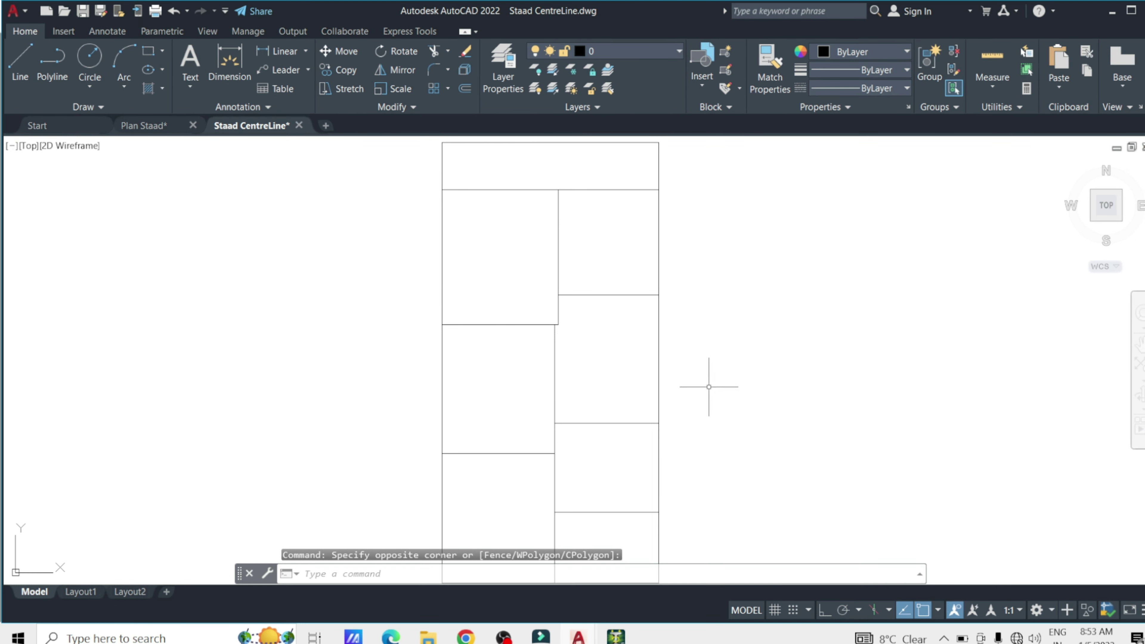
Step: Switch to STAAD.Pro and configure English as the program's base unit
{"action": "left_click", "coordinate": [616, 636]}
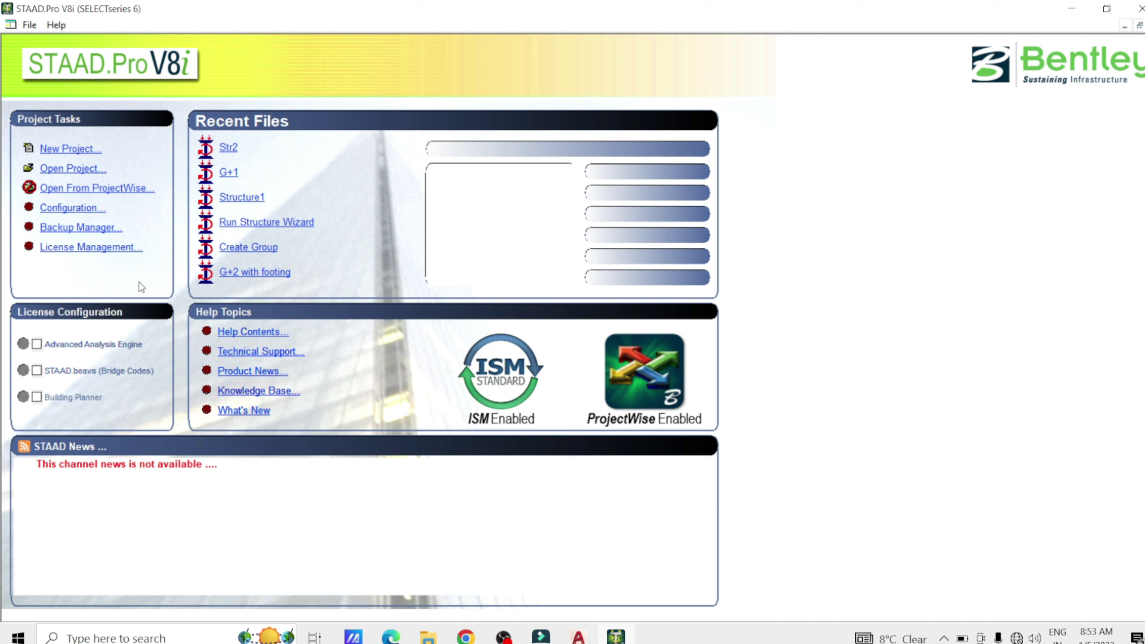
{"action": "left_click", "coordinate": [30, 24]}
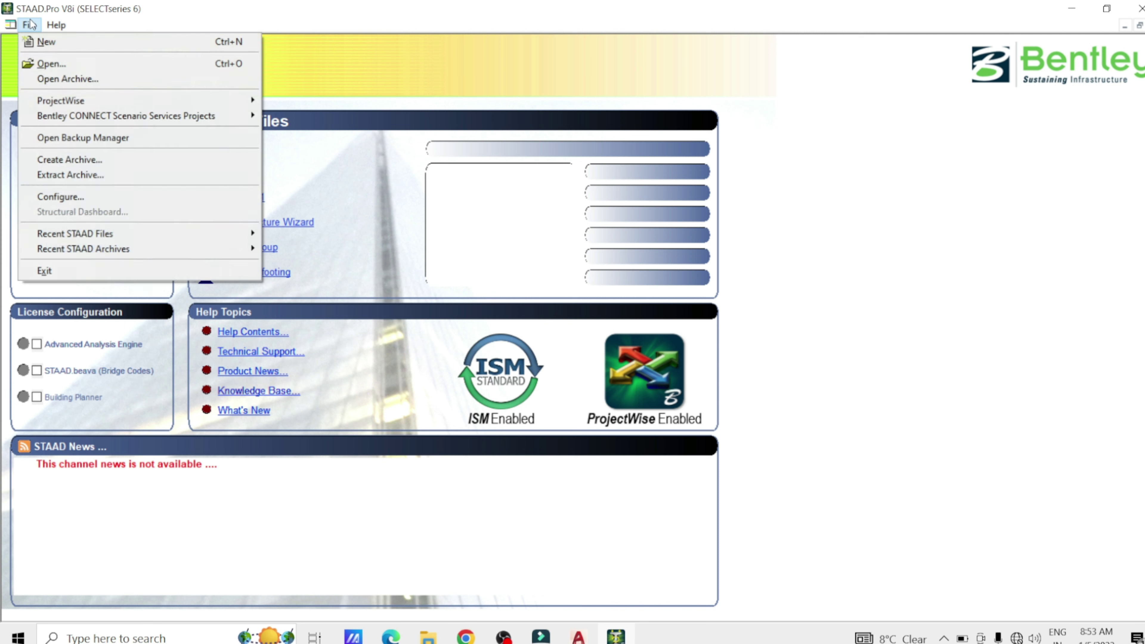
{"action": "left_click", "coordinate": [65, 198]}
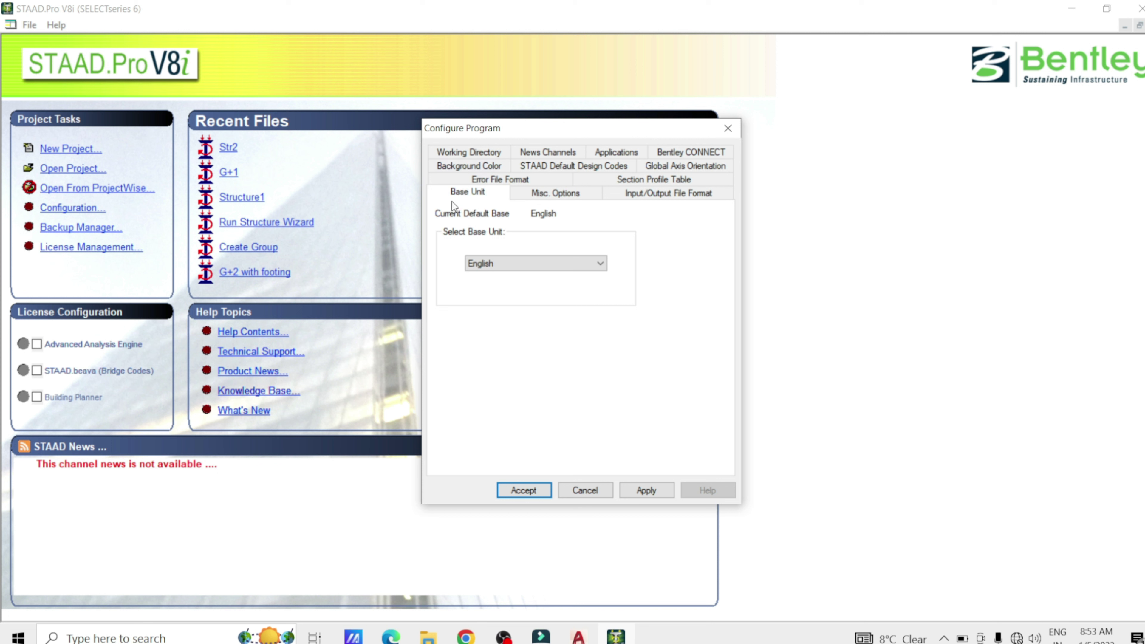
{"action": "left_click", "coordinate": [517, 269]}
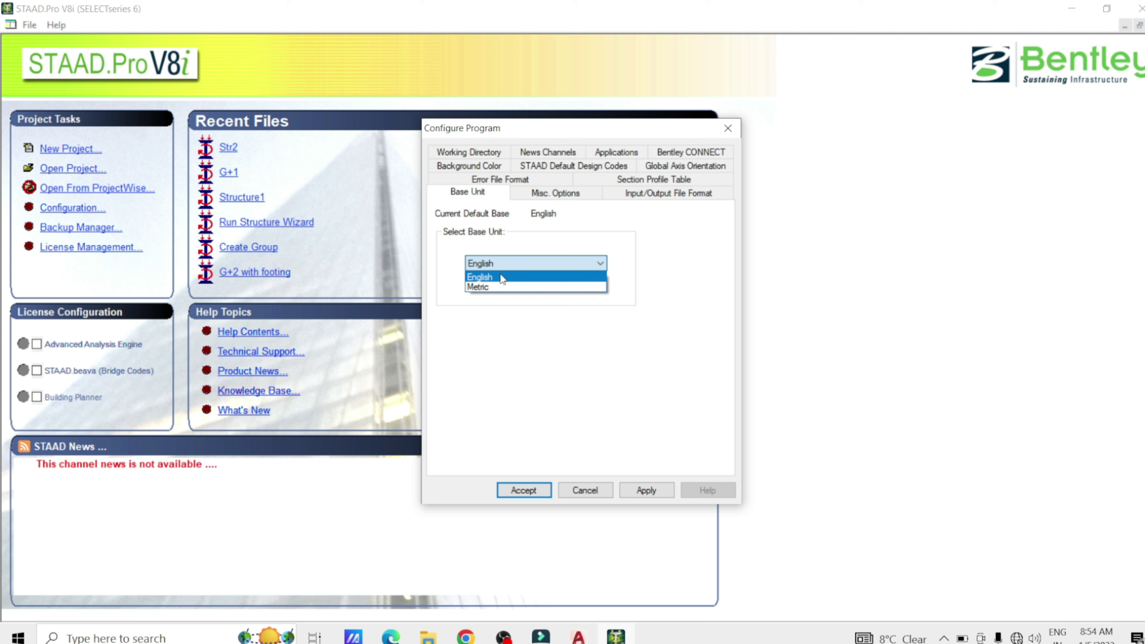
{"action": "left_click", "coordinate": [501, 276]}
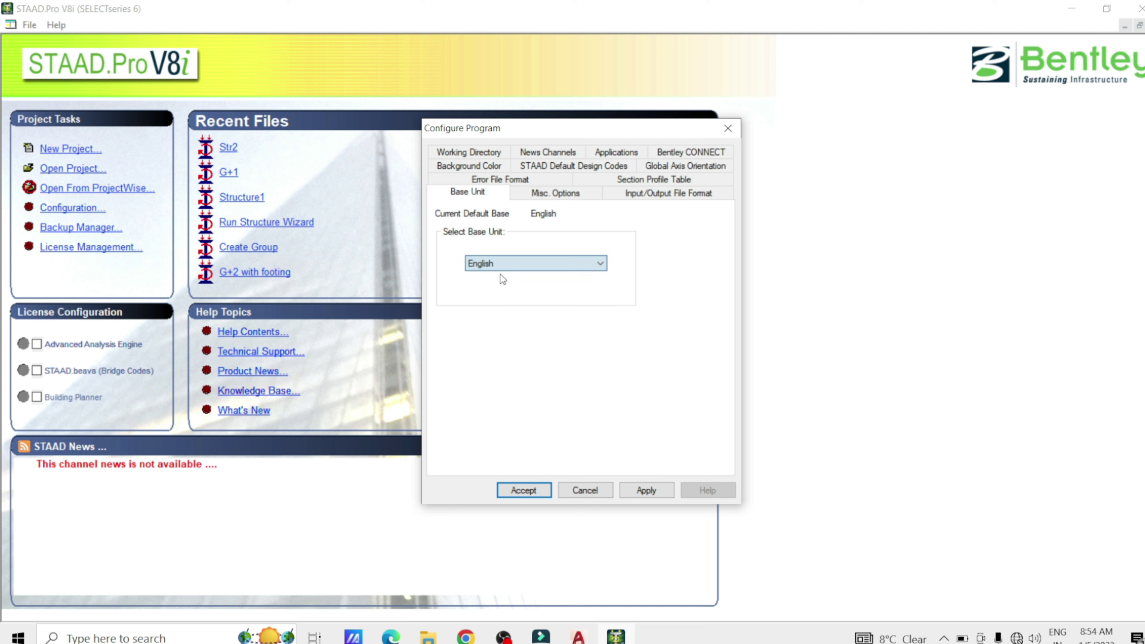
{"action": "left_click", "coordinate": [658, 494]}
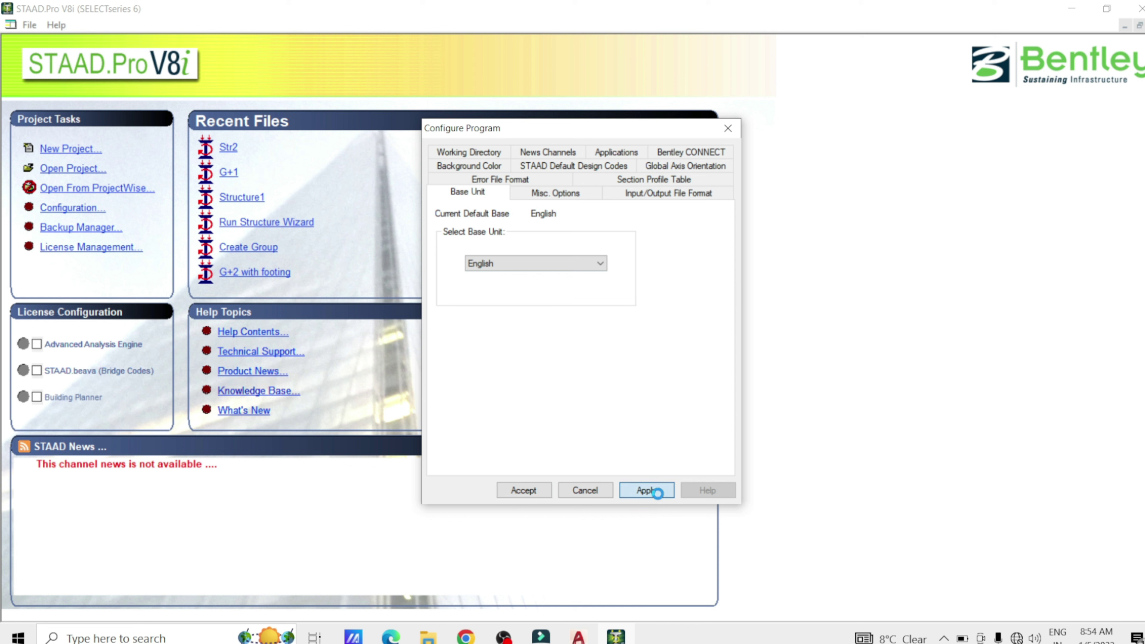
{"action": "left_click", "coordinate": [519, 490]}
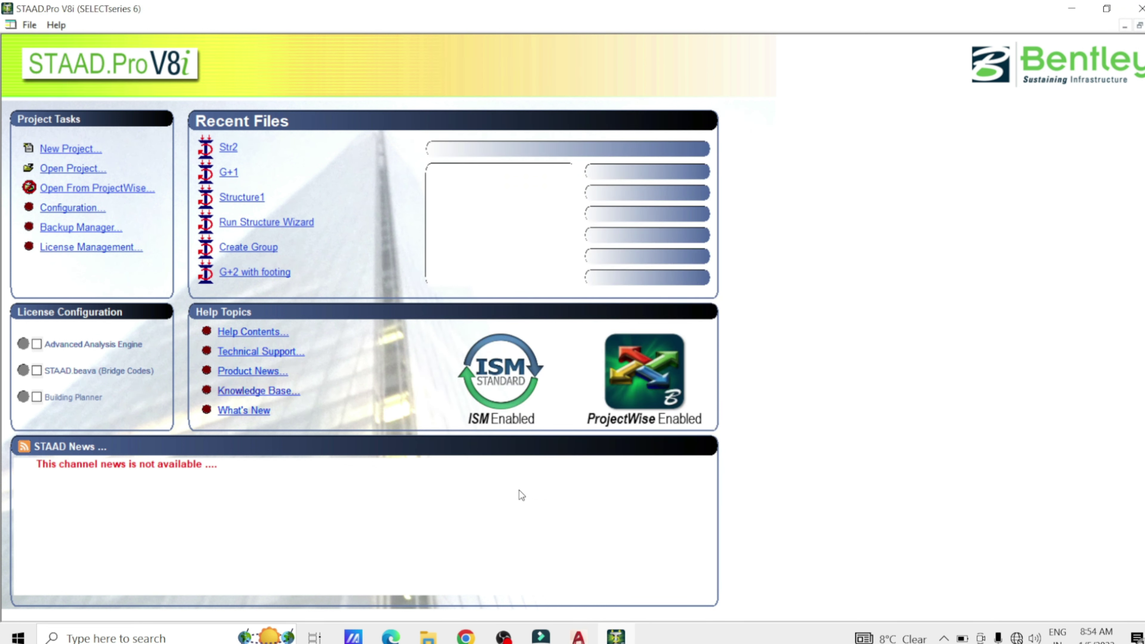
Step: Create a new Space model named Structure1 with inch and kilonewton units, overwriting the existing file and starting with Add Beam
{"action": "left_click", "coordinate": [86, 149]}
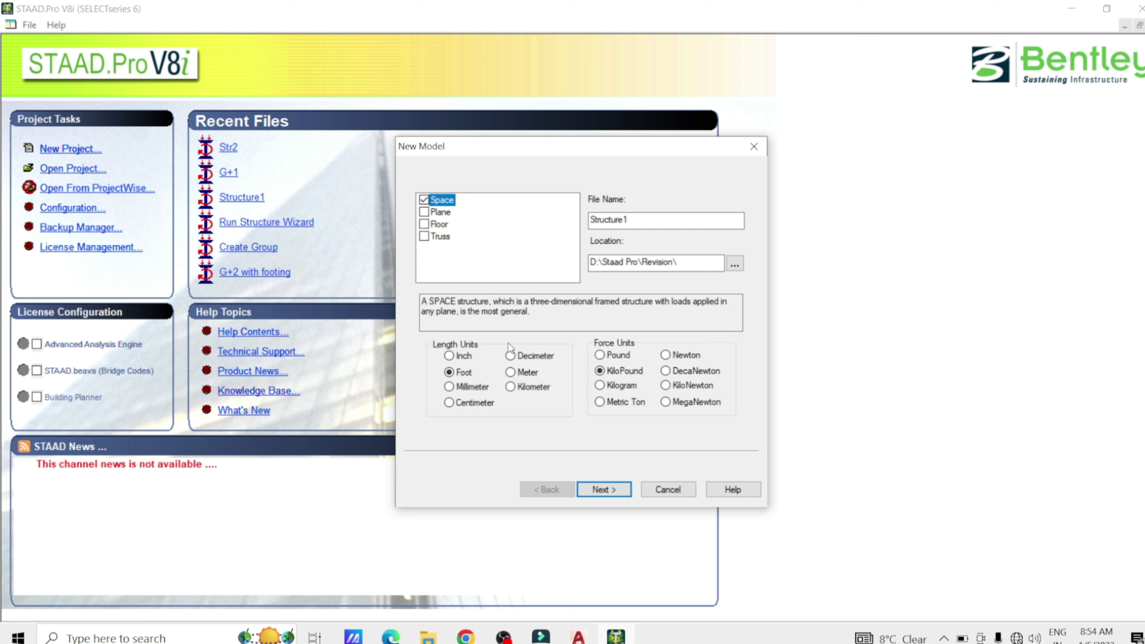
{"action": "left_click", "coordinate": [449, 356]}
{"action": "left_click", "coordinate": [678, 386]}
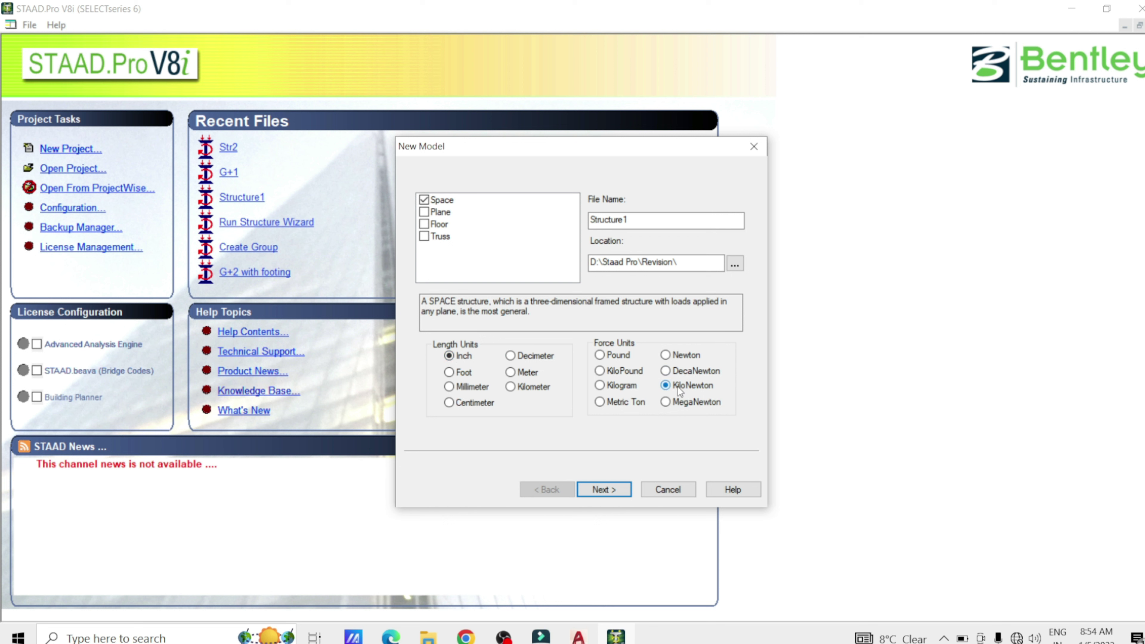
{"action": "left_click", "coordinate": [613, 492]}
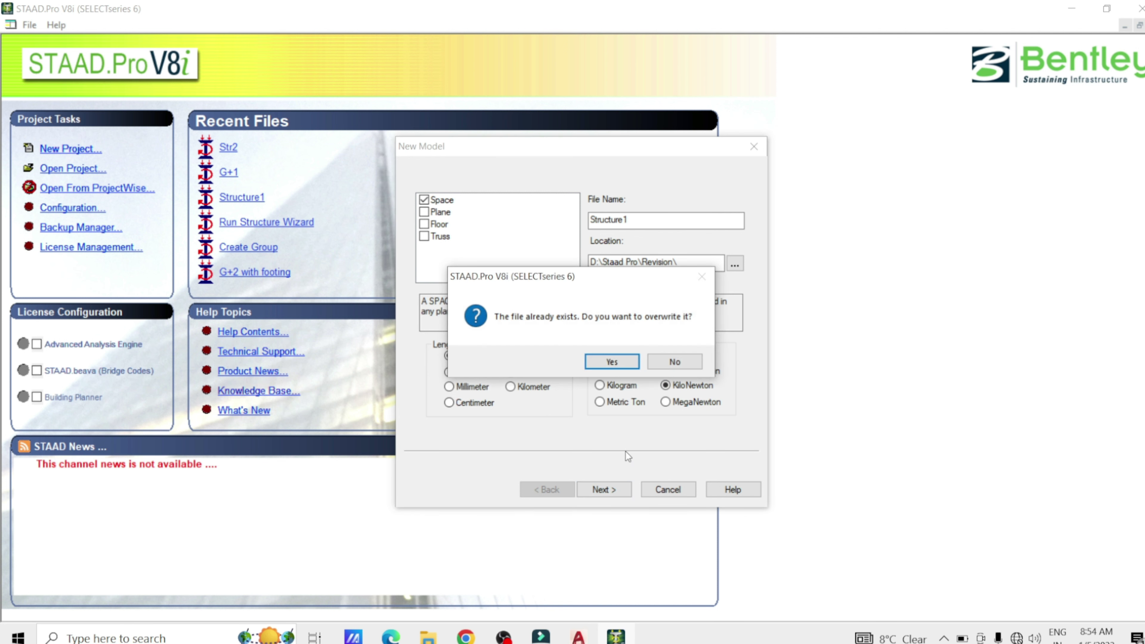
{"action": "left_click", "coordinate": [613, 362]}
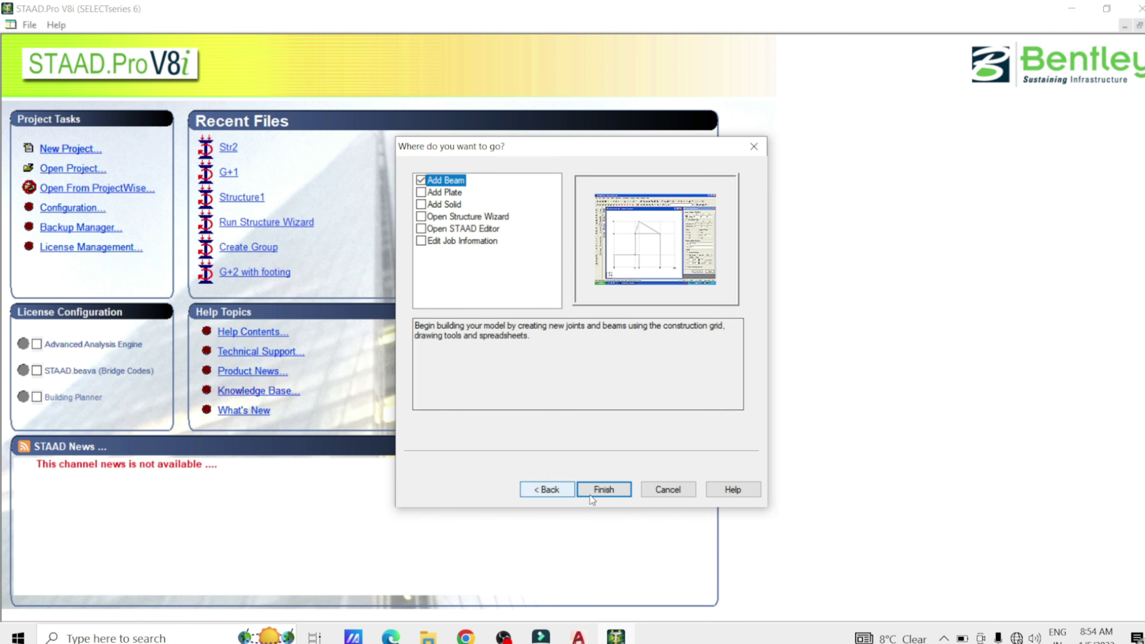
{"action": "left_click", "coordinate": [602, 495]}
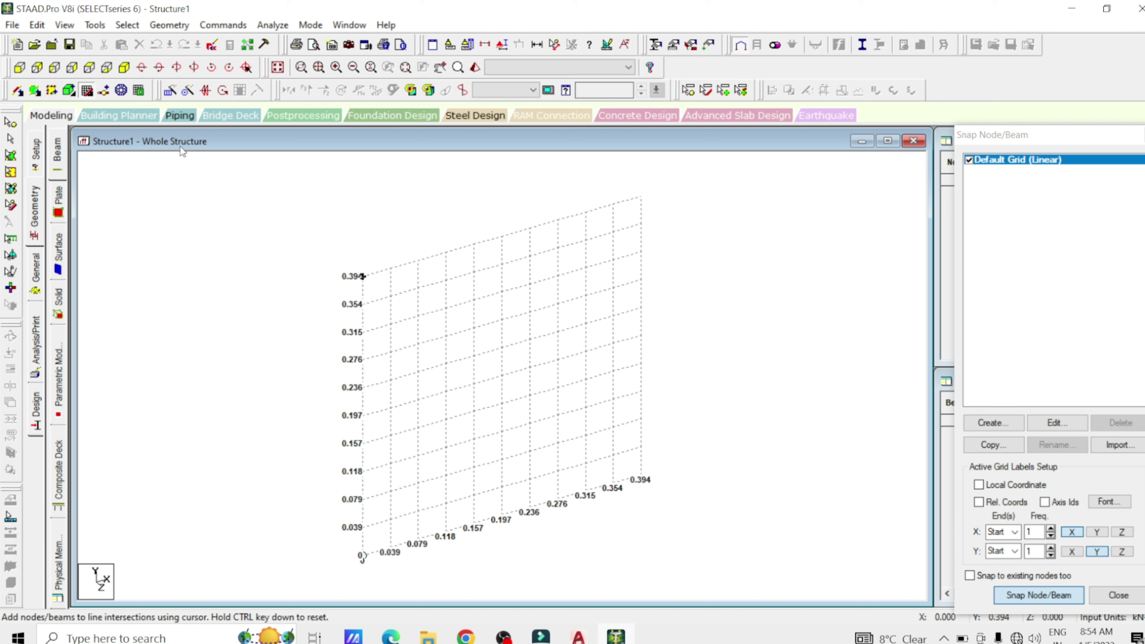
Step: Import the Staad CentreLine file as 3D DXF with the Y Up convention, using inch and kilopound as input units
{"action": "left_click", "coordinate": [13, 25]}
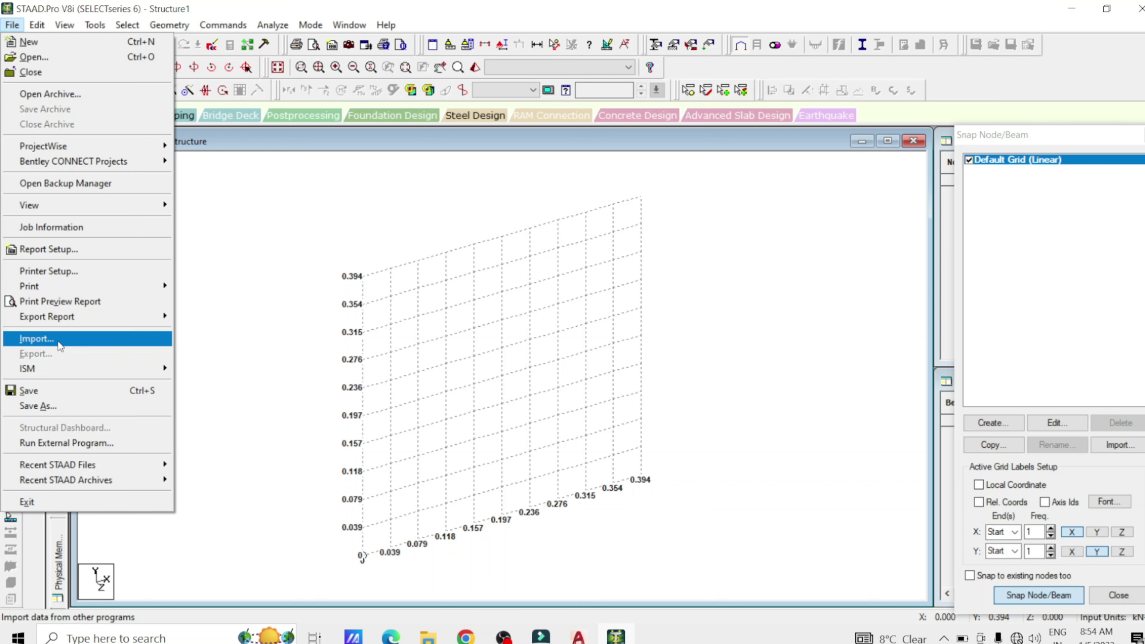
{"action": "left_click", "coordinate": [36, 339]}
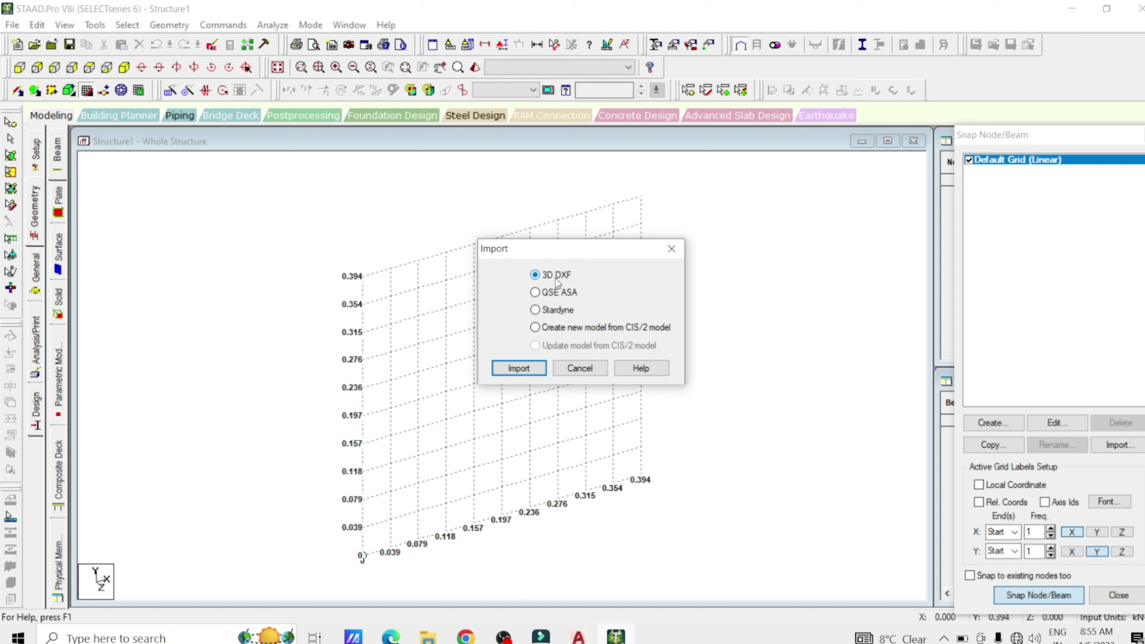
{"action": "left_click", "coordinate": [522, 368]}
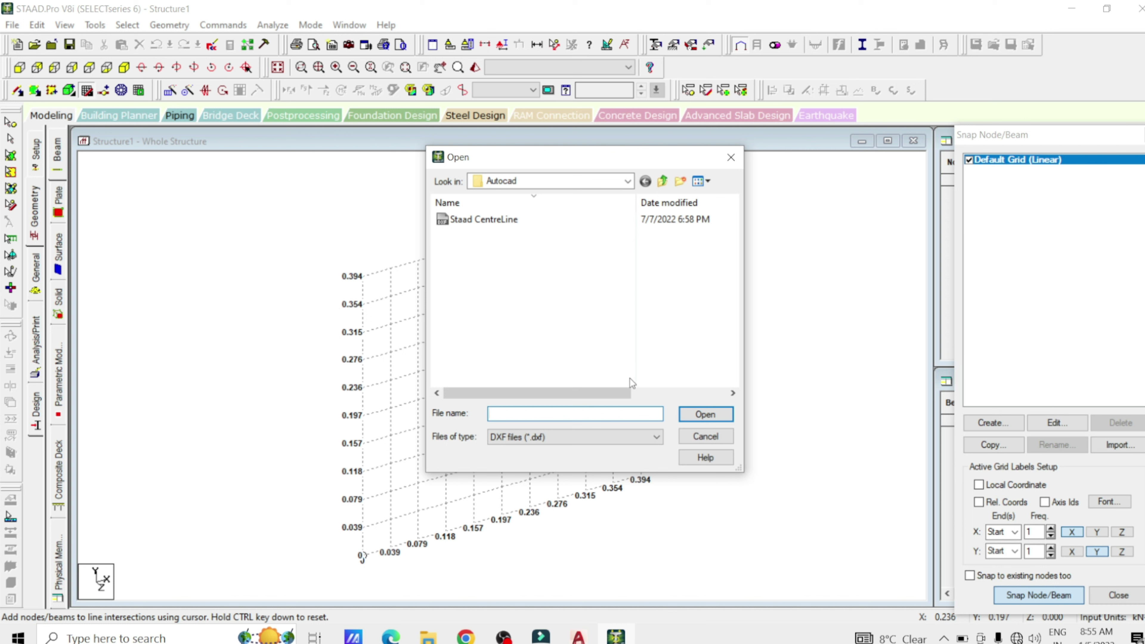
{"action": "left_click", "coordinate": [478, 219]}
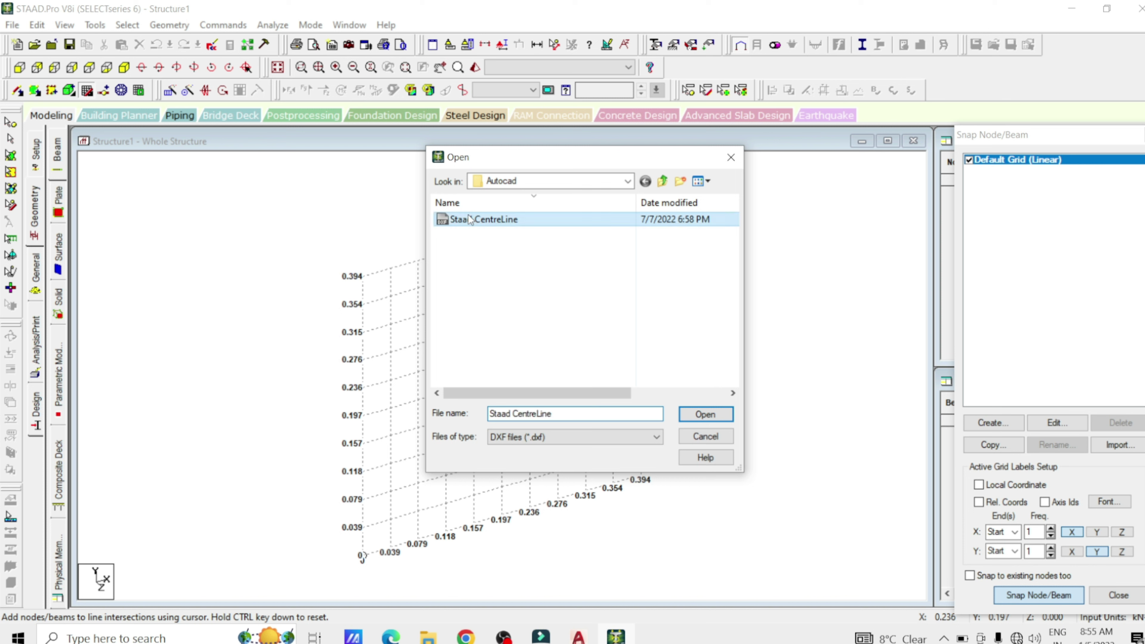
{"action": "left_click", "coordinate": [705, 416]}
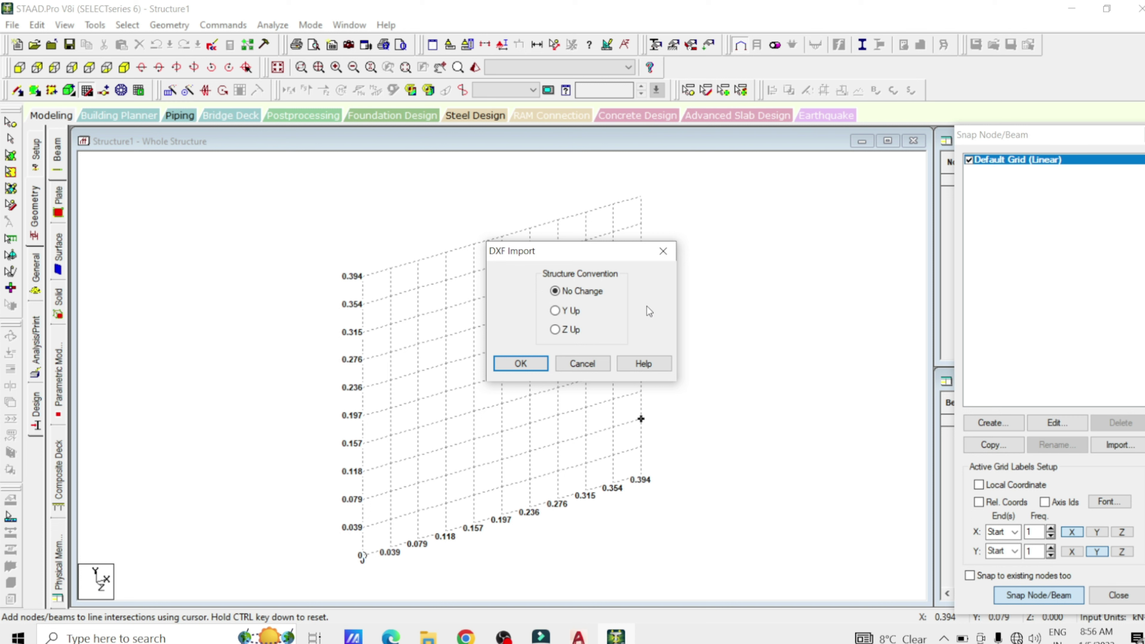
{"action": "left_click", "coordinate": [555, 311]}
{"action": "left_click", "coordinate": [522, 362]}
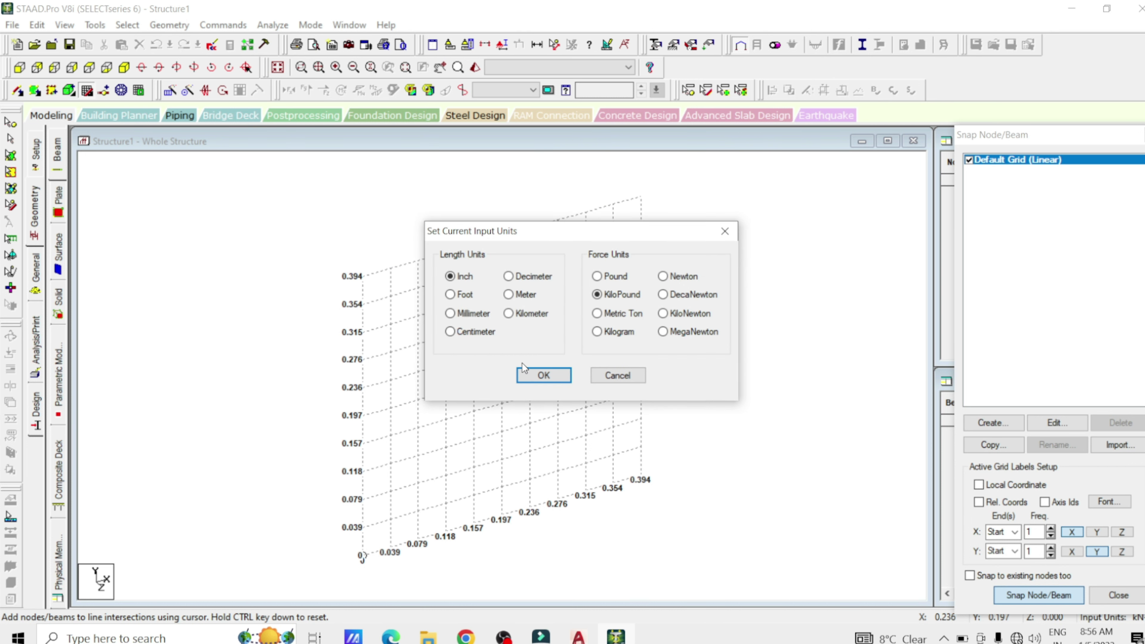
{"action": "left_click", "coordinate": [527, 374]}
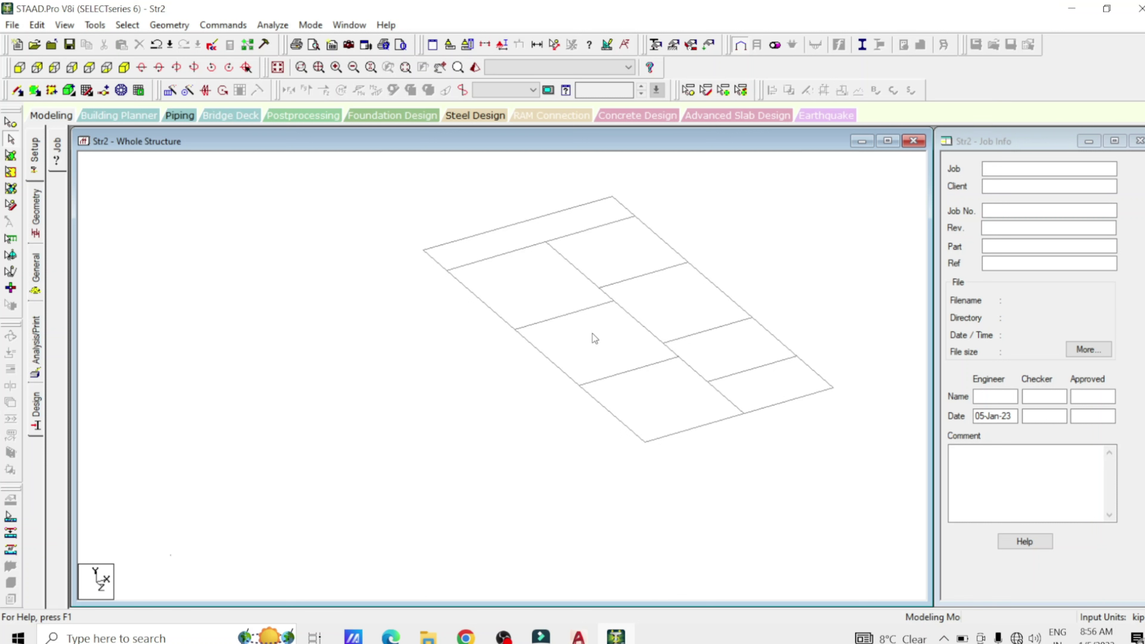
Step: Examine the imported centre-line plan from directly above
{"action": "left_click", "coordinate": [440, 67]}
{"action": "left_click_drag", "start_coordinate": [572, 296], "coordinate": [464, 331]}
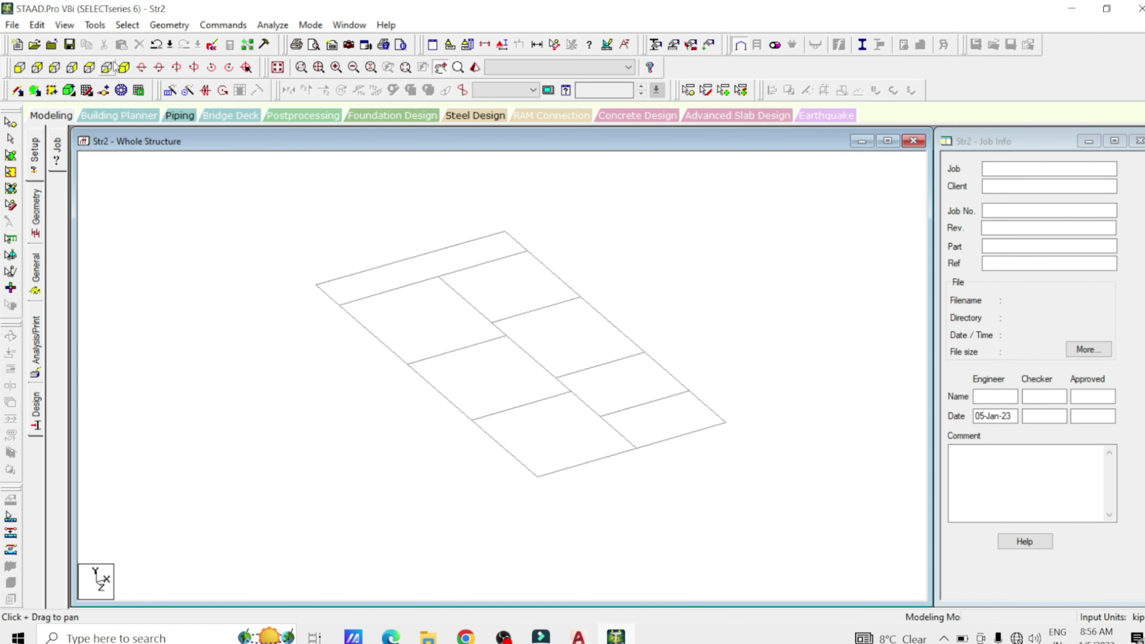
{"action": "left_click", "coordinate": [89, 68]}
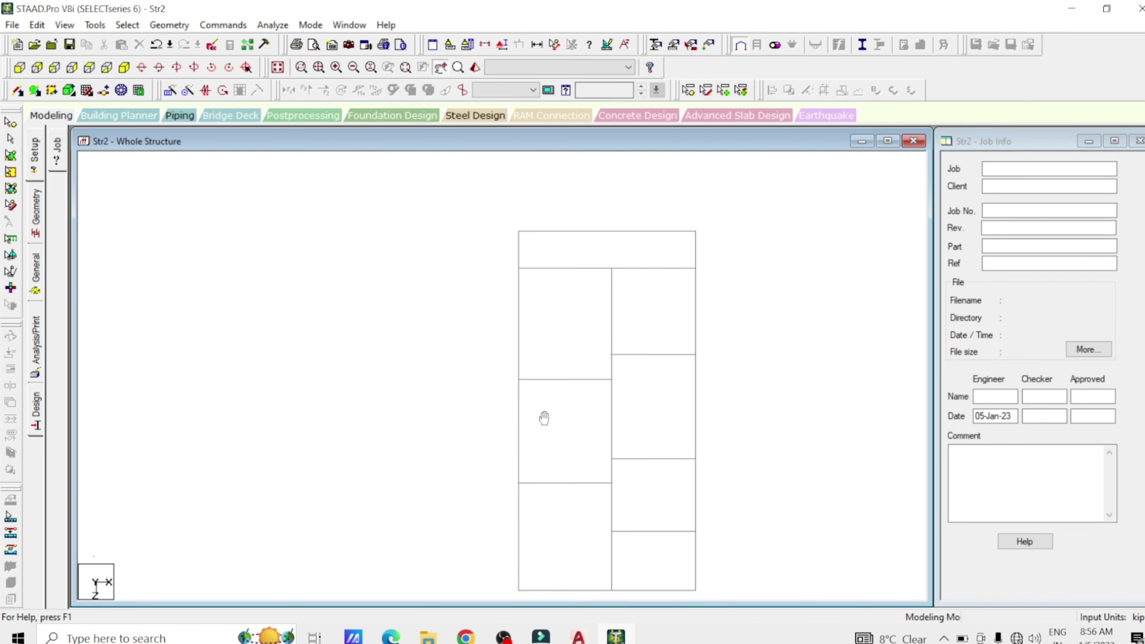
{"action": "left_click_drag", "start_coordinate": [544, 418], "coordinate": [447, 384]}
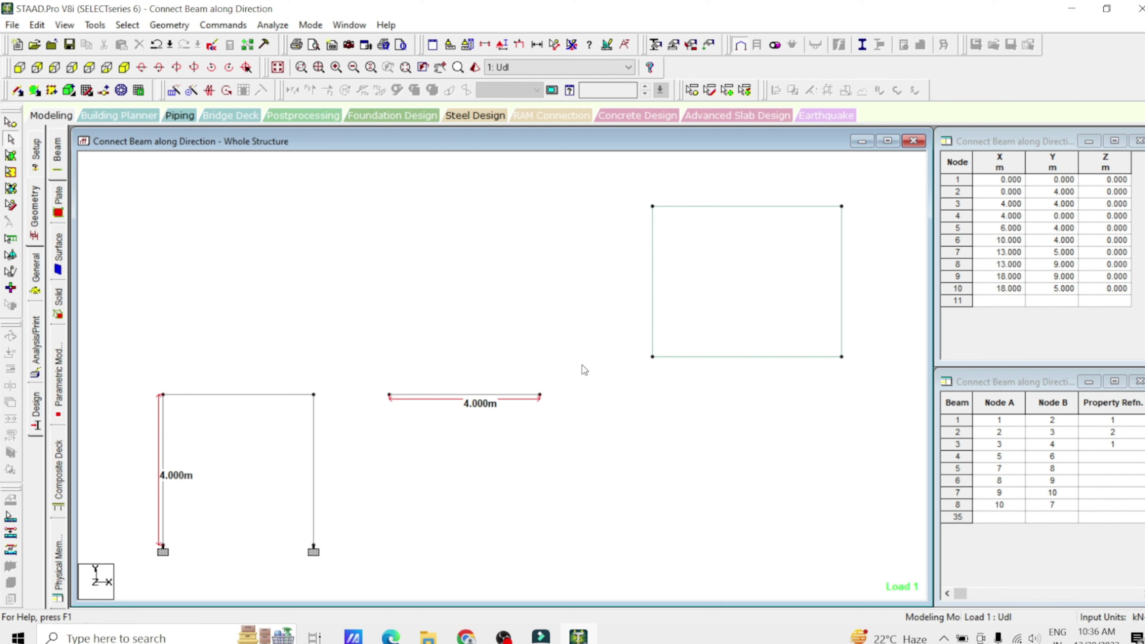
Step: Turn on the node number labels for the whole structure
{"action": "right_click", "coordinate": [452, 242]}
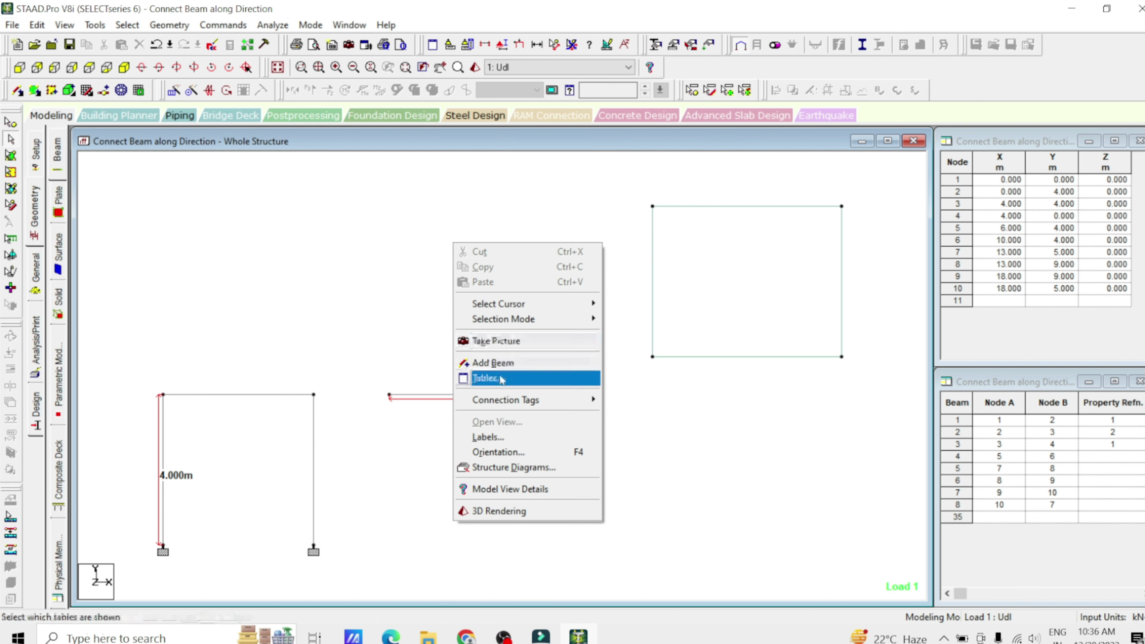
{"action": "left_click", "coordinate": [500, 437]}
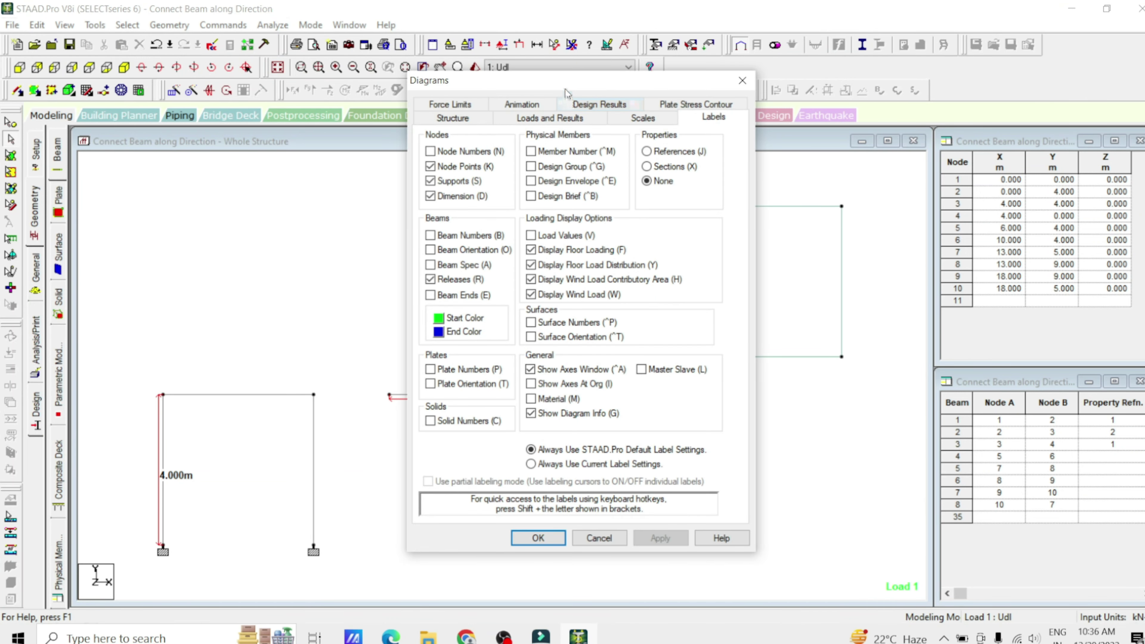
{"action": "left_click_drag", "start_coordinate": [566, 92], "coordinate": [533, 116]}
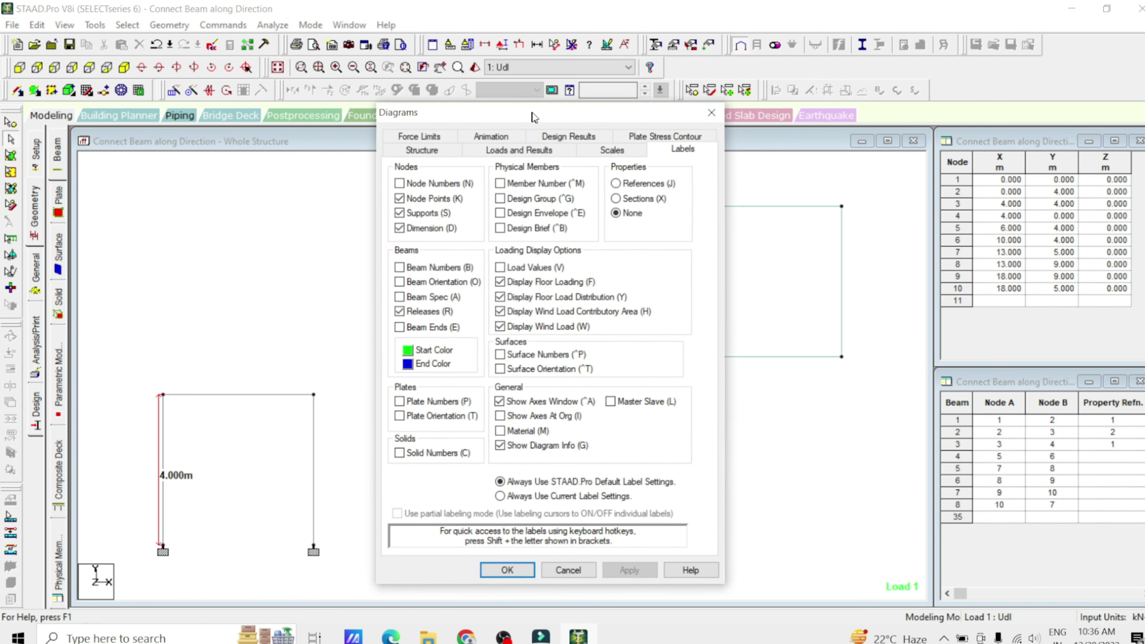
{"action": "left_click_drag", "start_coordinate": [616, 117], "coordinate": [980, 56]}
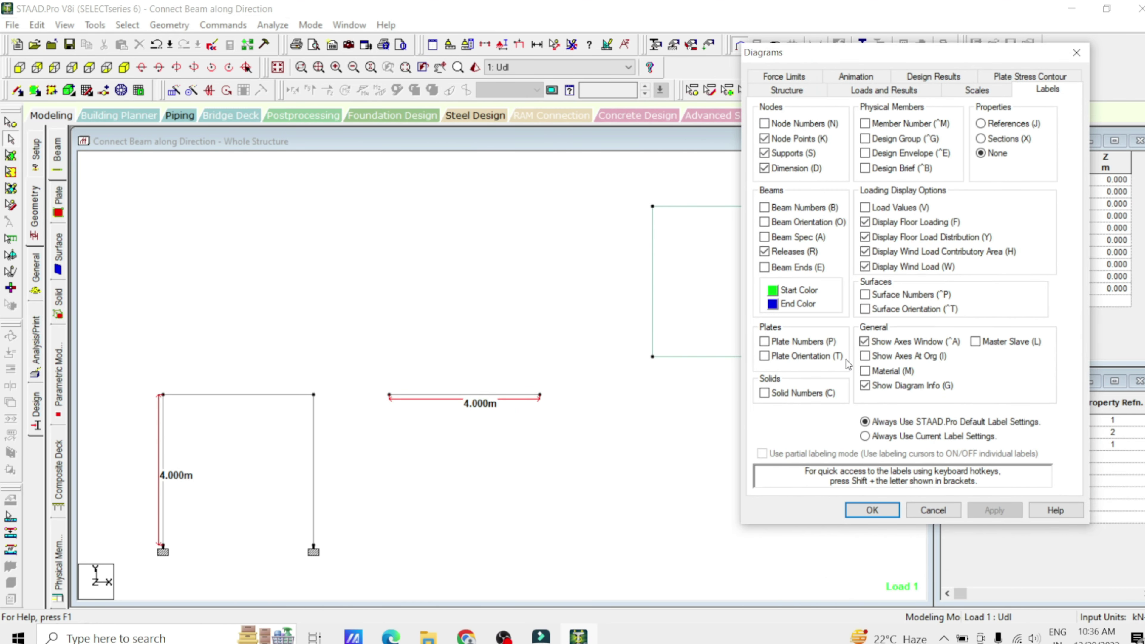
{"action": "left_click", "coordinate": [764, 122]}
{"action": "left_click", "coordinate": [782, 126]}
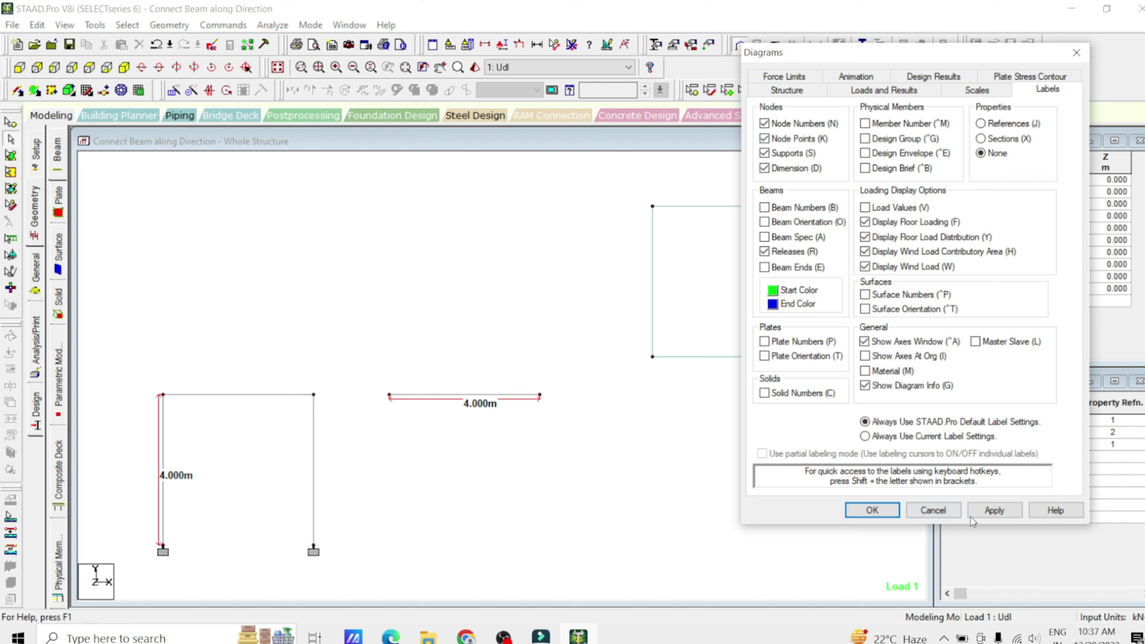
{"action": "left_click", "coordinate": [1001, 511]}
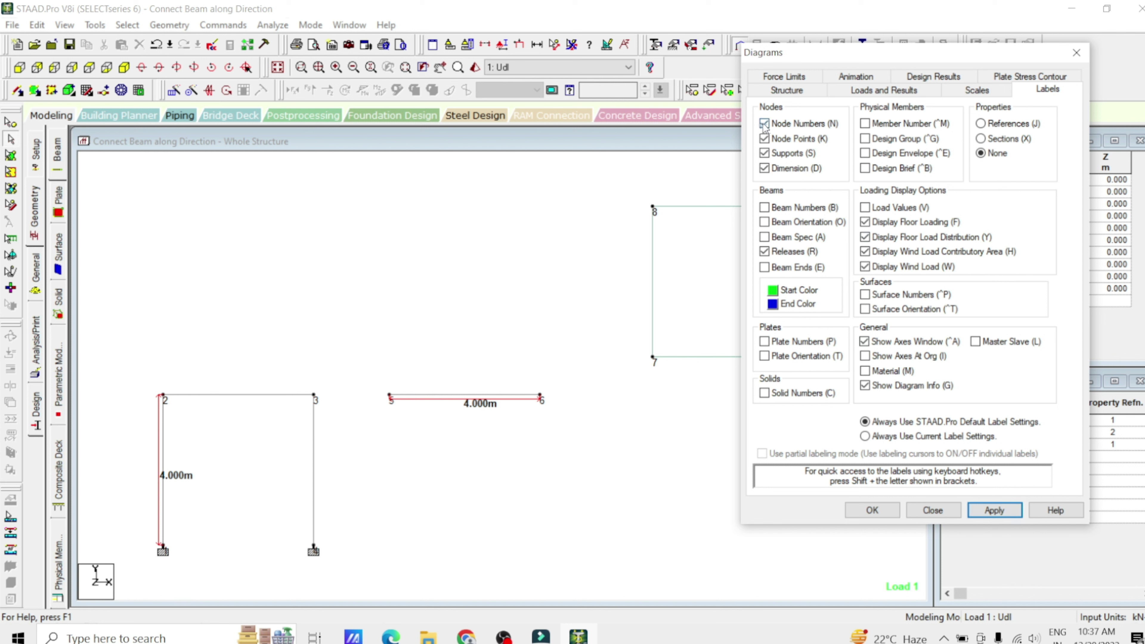
Step: Toggle the node number labels off and on several times, finishing with them hidden
{"action": "left_click", "coordinate": [765, 124]}
{"action": "left_click", "coordinate": [997, 514]}
{"action": "key", "text": "shift+n"}
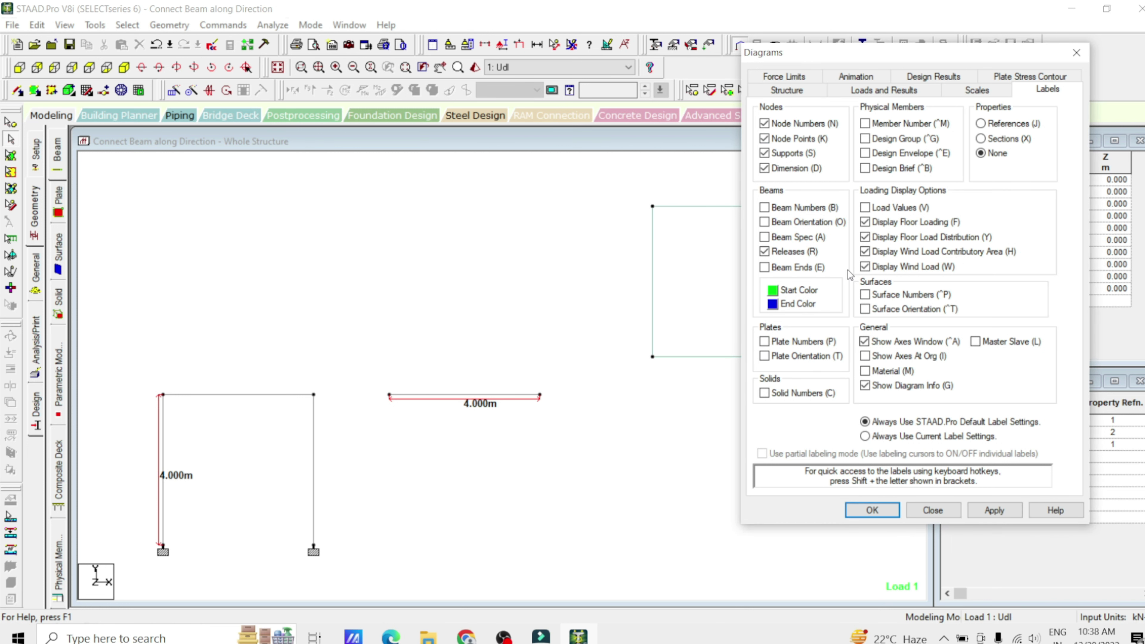
{"action": "left_click", "coordinate": [870, 515]}
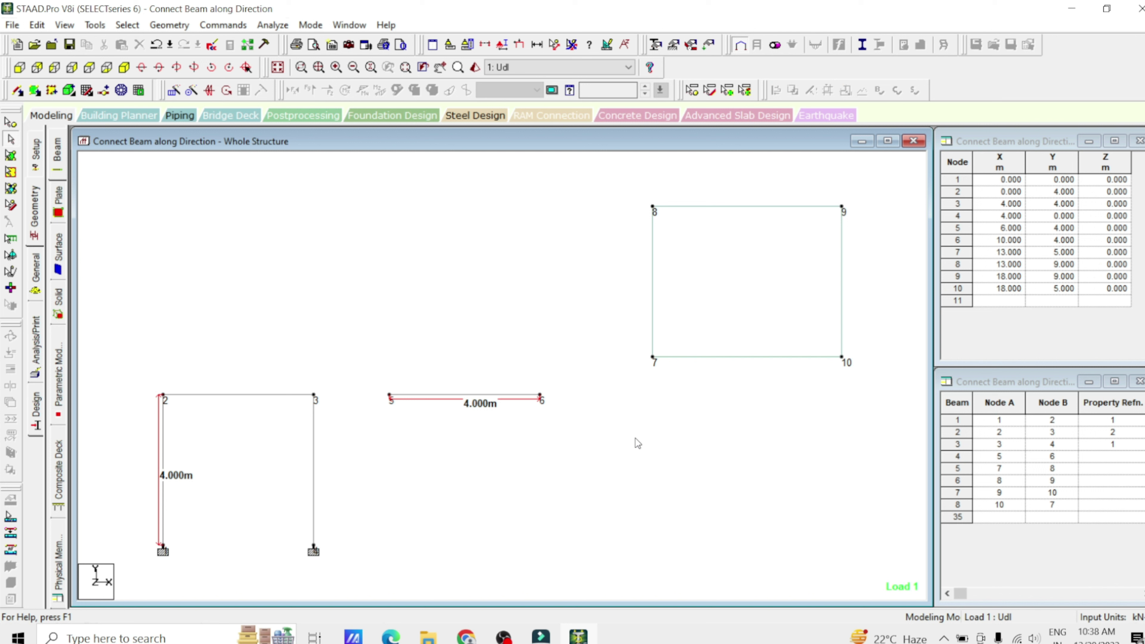
{"action": "key", "text": "shift+n"}
{"action": "key", "text": "shift+n"}
{"action": "key", "text": "shift+n"}
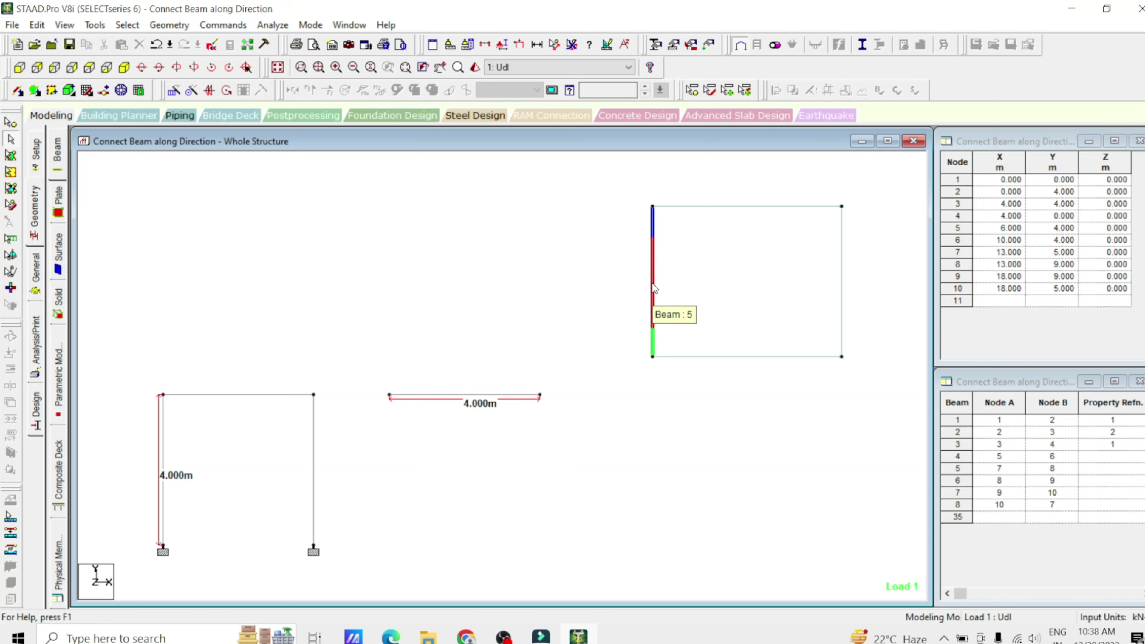
Step: Switch off the node point, support and dimension labels, and switch the supports and dimensions back on
{"action": "left_click", "coordinate": [502, 45]}
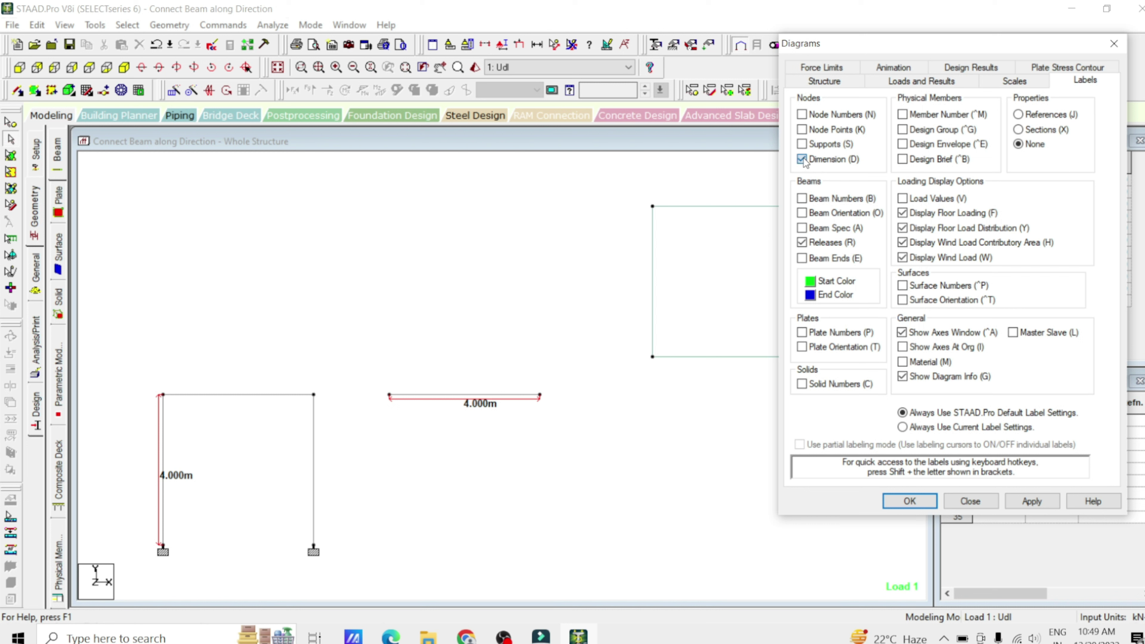
{"action": "left_click", "coordinate": [1036, 504]}
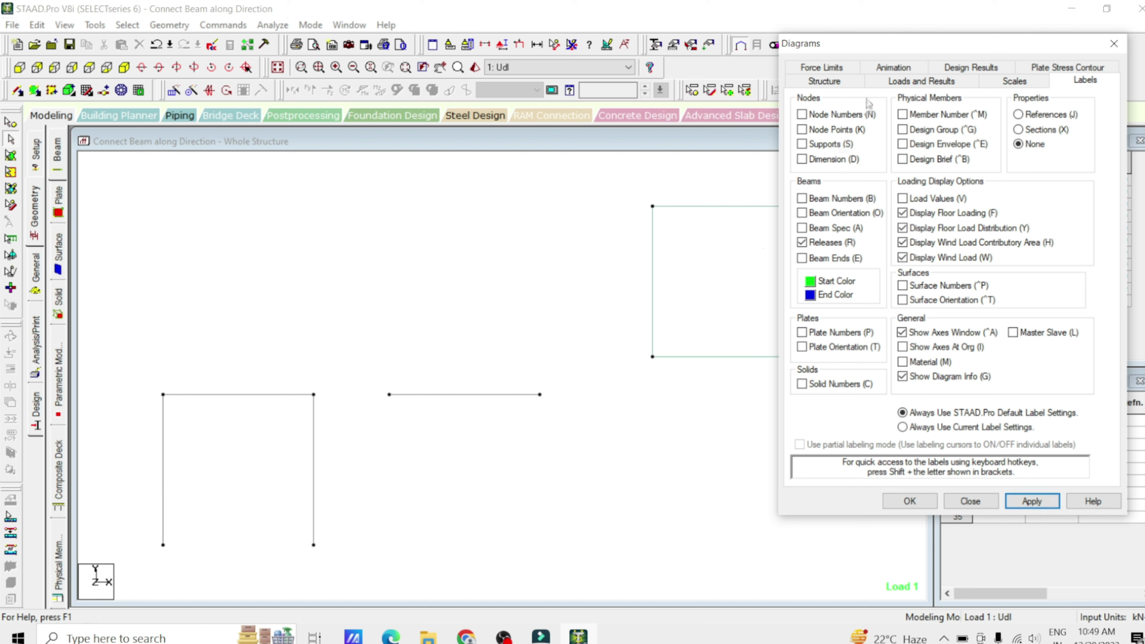
{"action": "left_click", "coordinate": [812, 144]}
{"action": "left_click", "coordinate": [803, 159]}
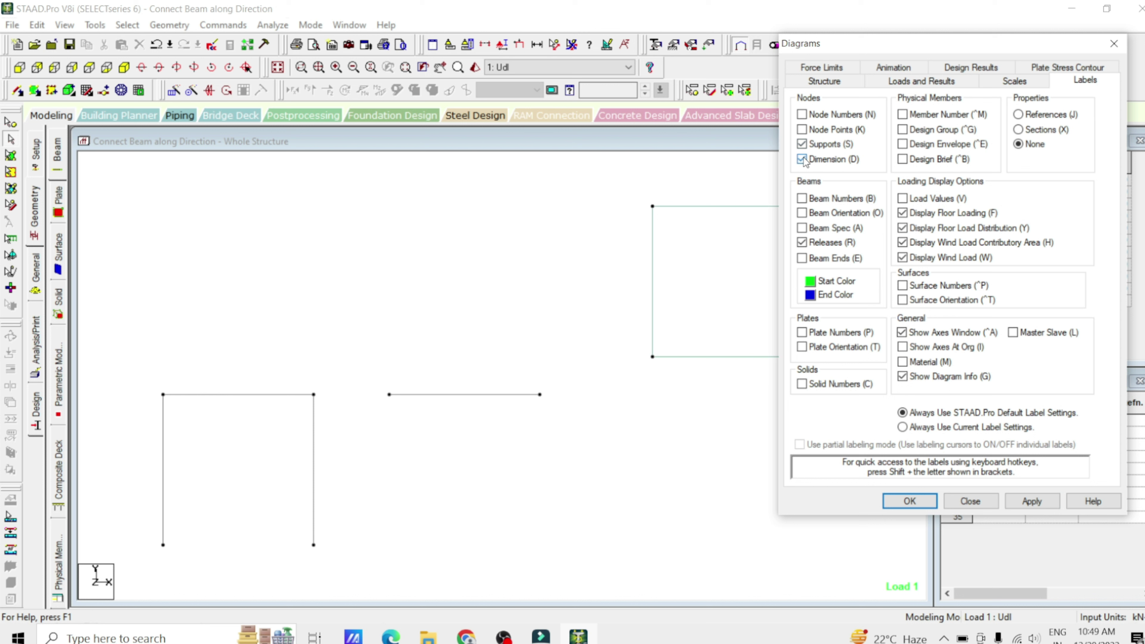
{"action": "left_click", "coordinate": [1026, 502]}
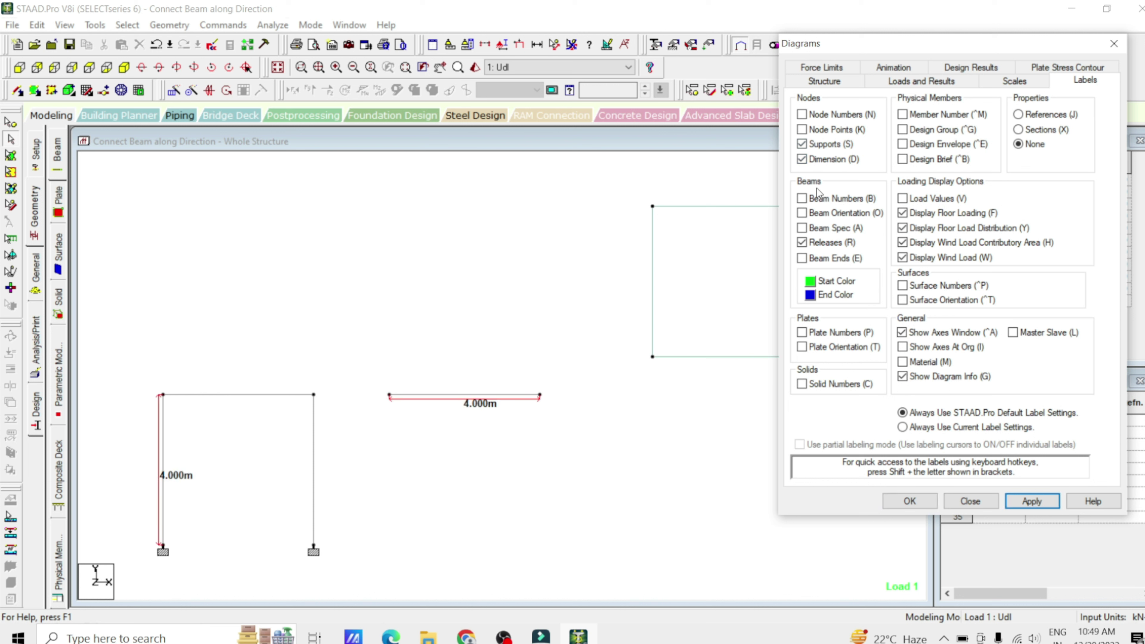
Step: Turn on the beam number and beam orientation labels for the structure
{"action": "left_click", "coordinate": [830, 201]}
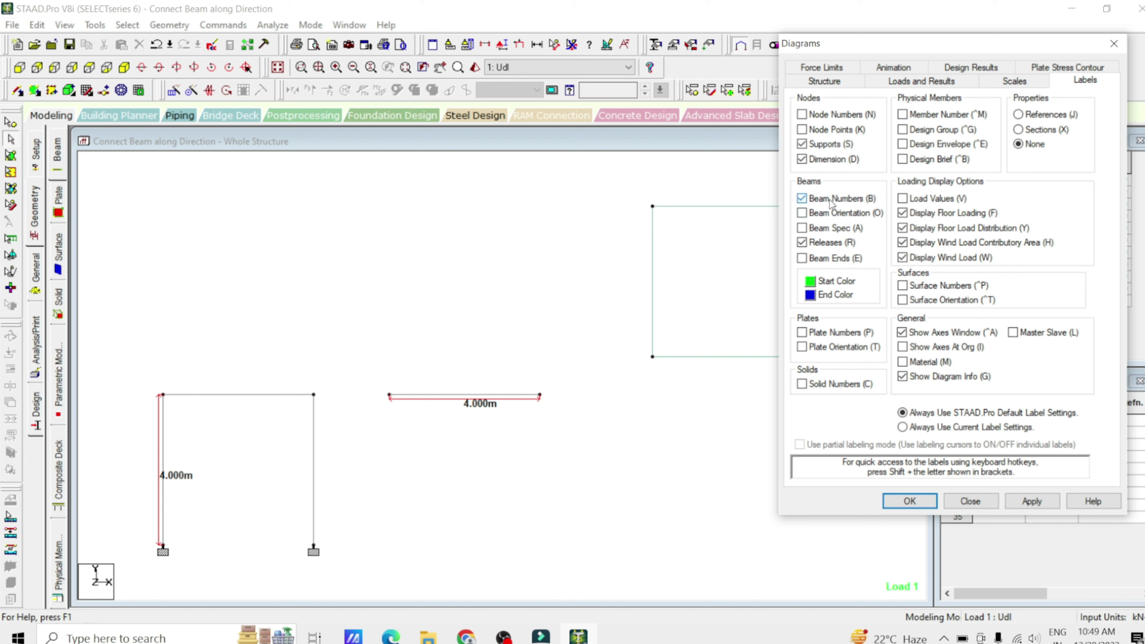
{"action": "left_click", "coordinate": [1032, 501]}
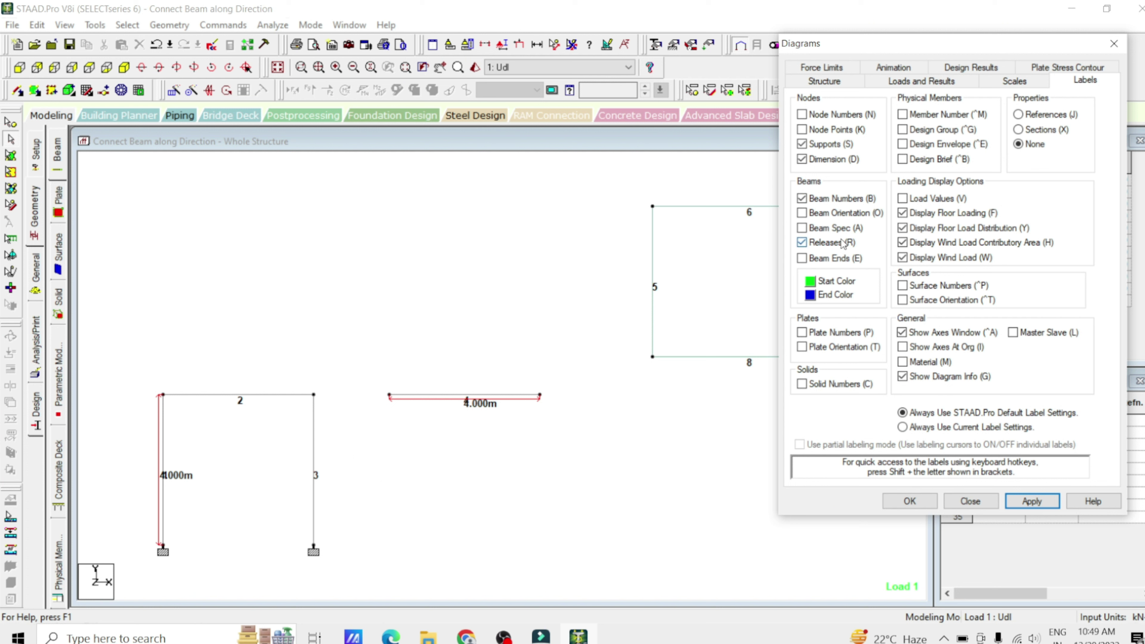
{"action": "left_click", "coordinate": [820, 213]}
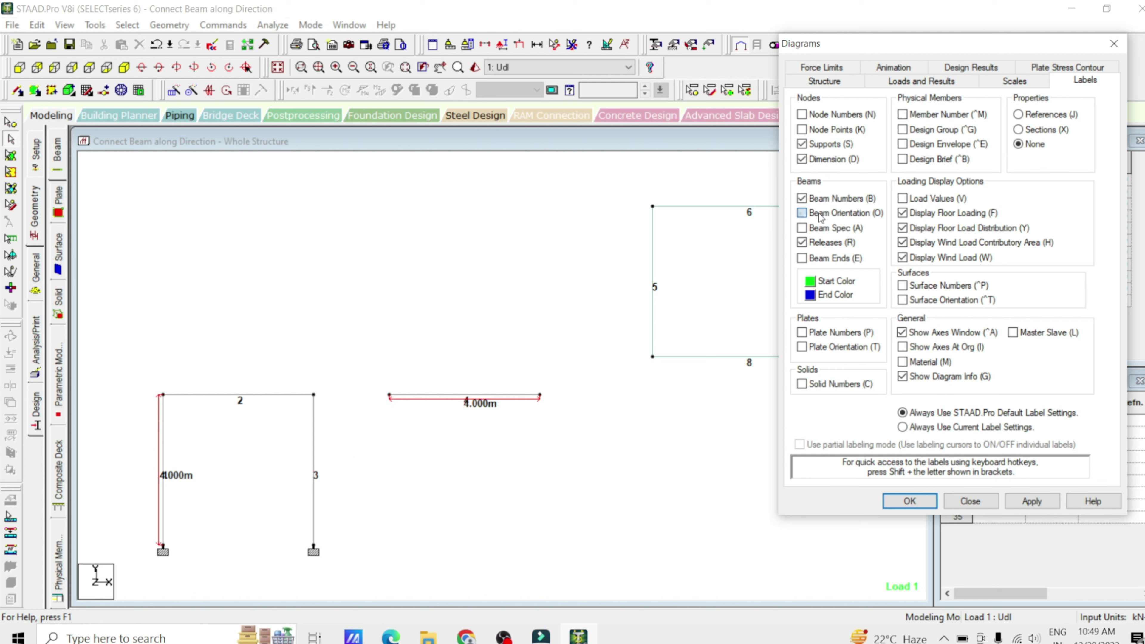
{"action": "left_click", "coordinate": [1031, 503]}
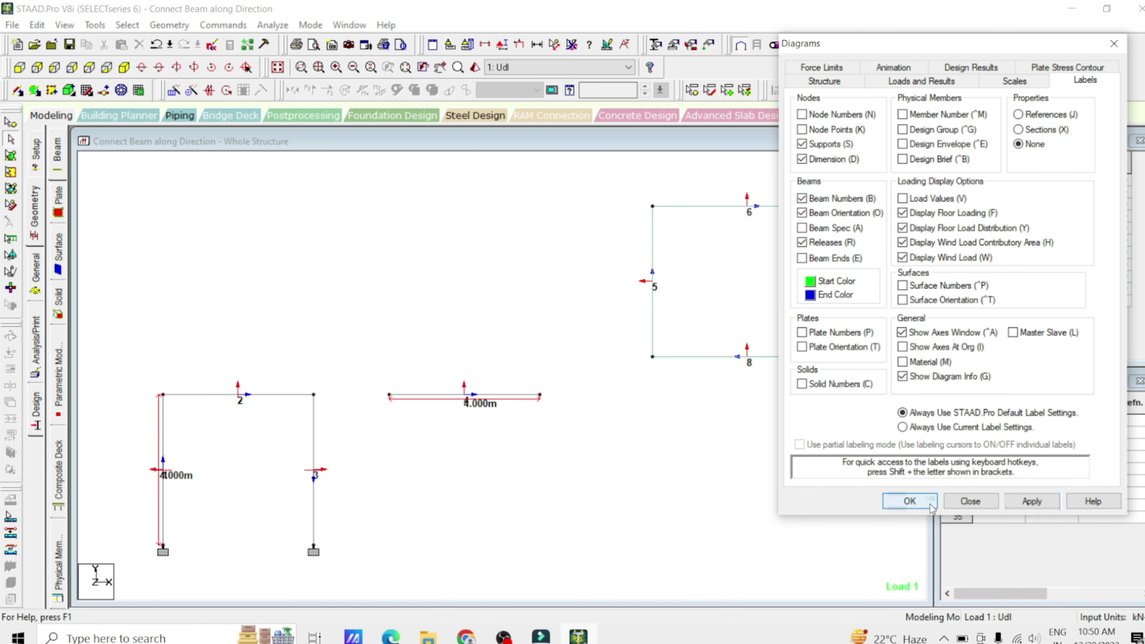
{"action": "left_click", "coordinate": [909, 501]}
Step: Select the free-standing horizontal beam and turn on the plate orientation labels
{"action": "left_click", "coordinate": [506, 397]}
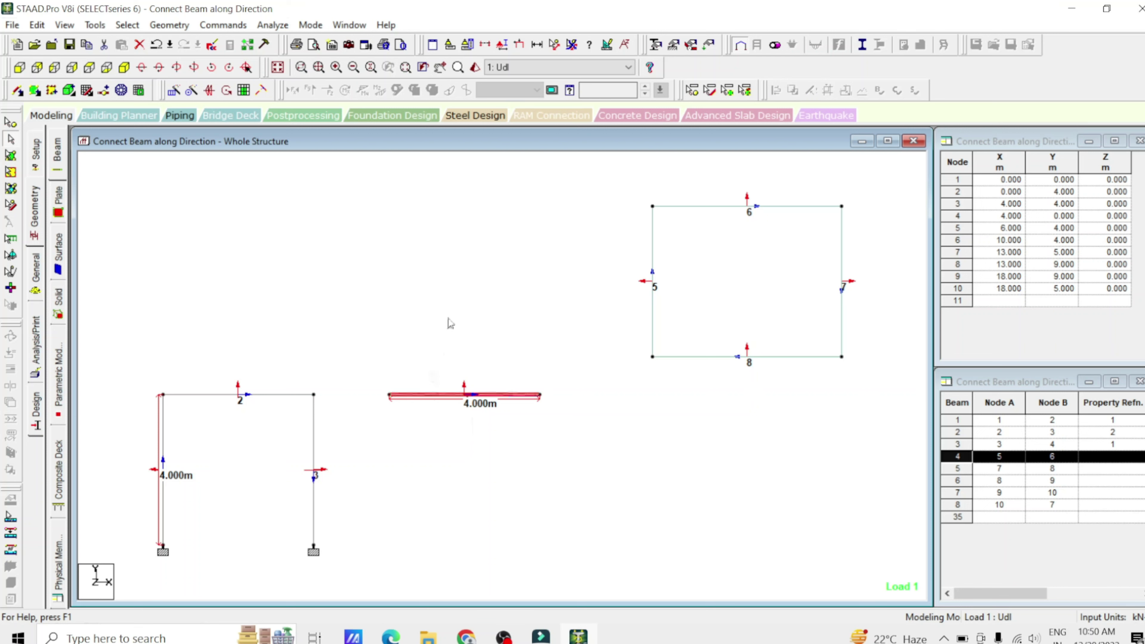
{"action": "key", "text": "ctrl+l"}
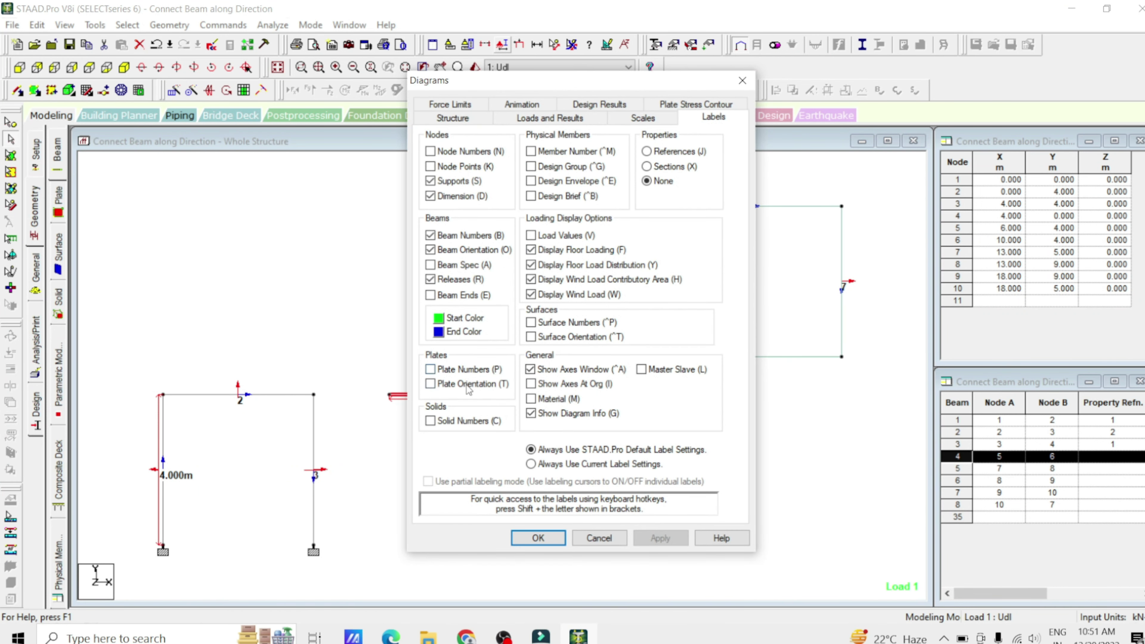
{"action": "left_click_drag", "start_coordinate": [576, 86], "coordinate": [374, 109]}
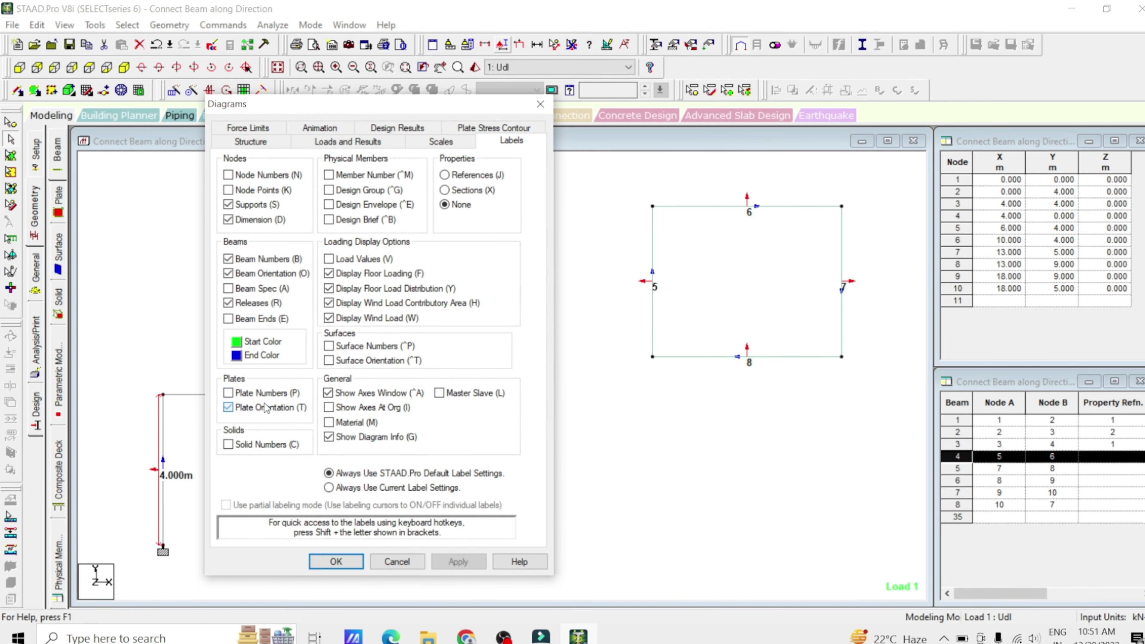
{"action": "left_click", "coordinate": [447, 564]}
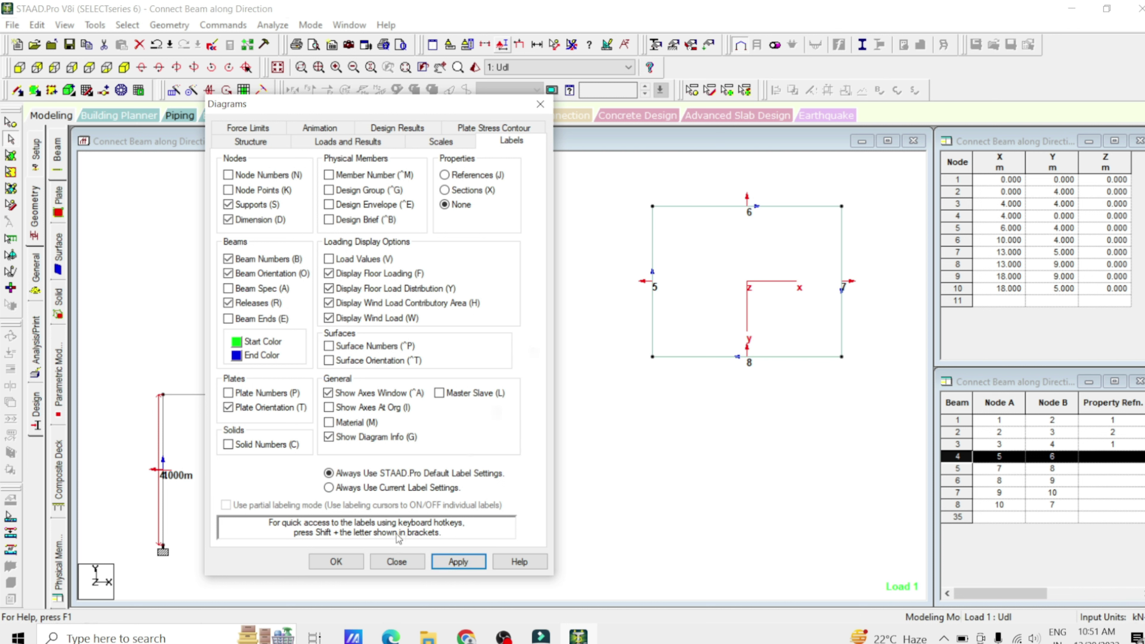
{"action": "left_click", "coordinate": [342, 562]}
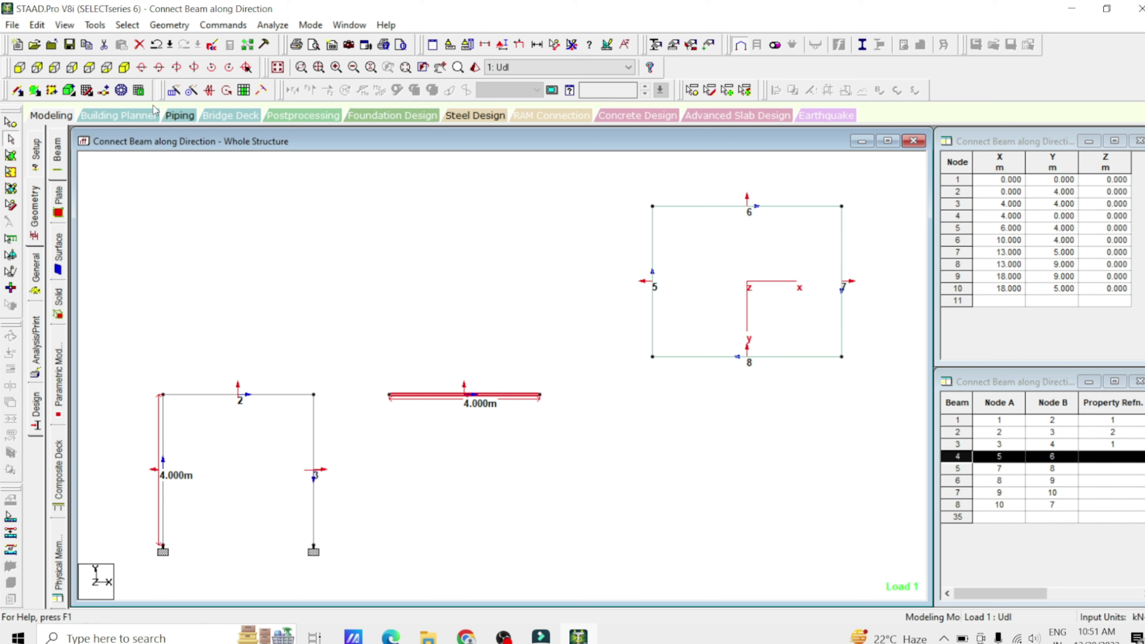
Step: Set the font colour of the dimension labels to Green in the view options and apply it
{"action": "left_click", "coordinate": [63, 27]}
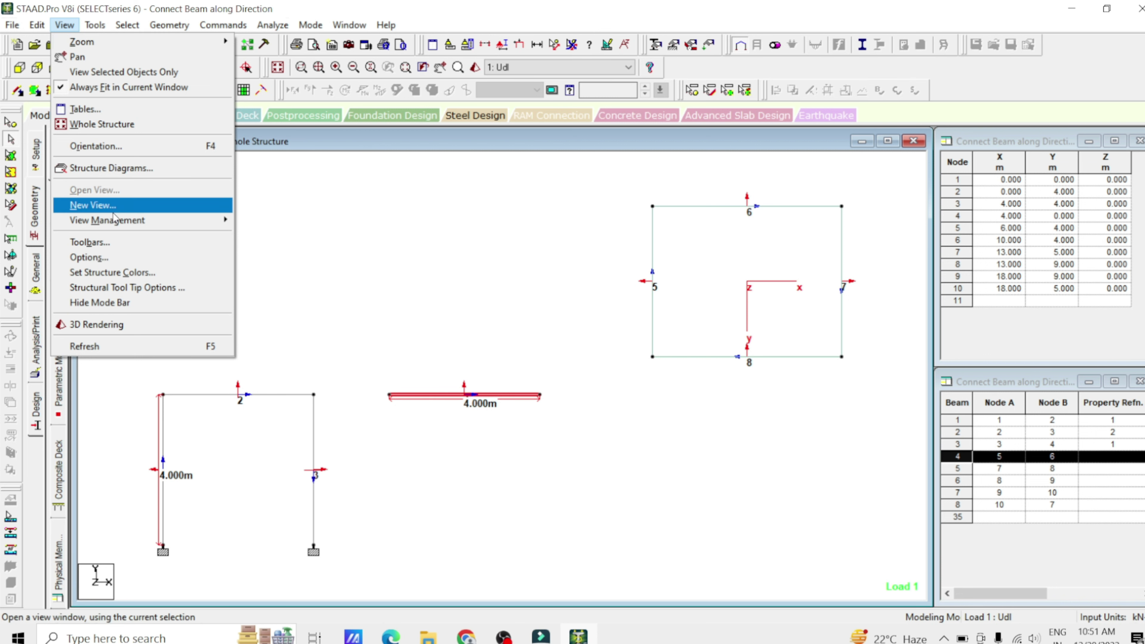
{"action": "left_click", "coordinate": [90, 258]}
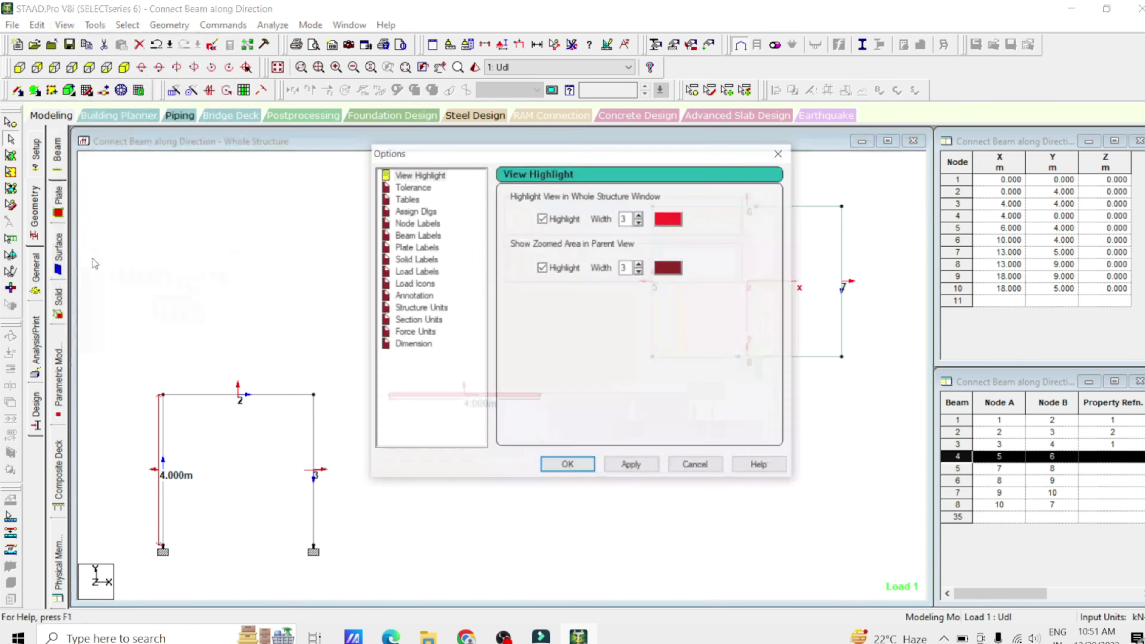
{"action": "left_click_drag", "start_coordinate": [431, 156], "coordinate": [129, 24]}
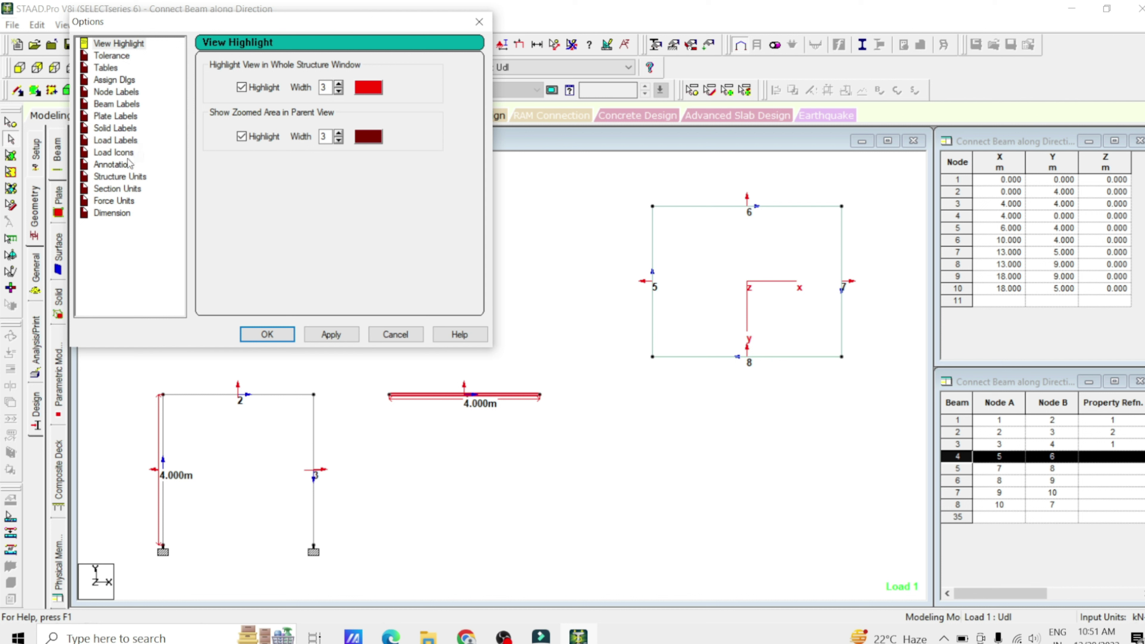
{"action": "left_click", "coordinate": [111, 214]}
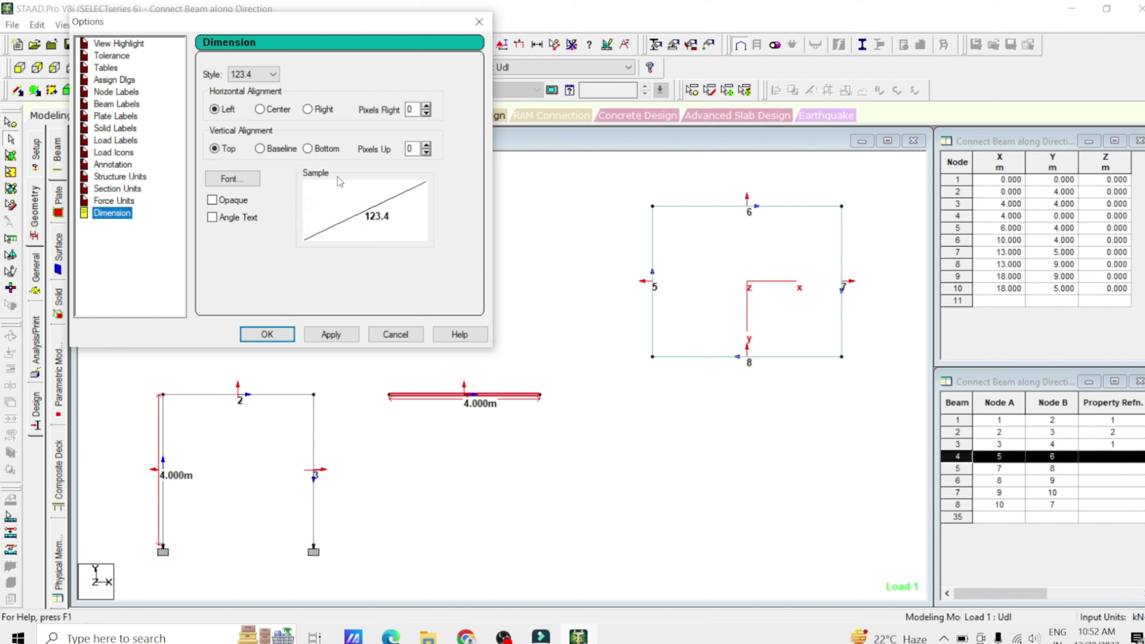
{"action": "left_click", "coordinate": [234, 179]}
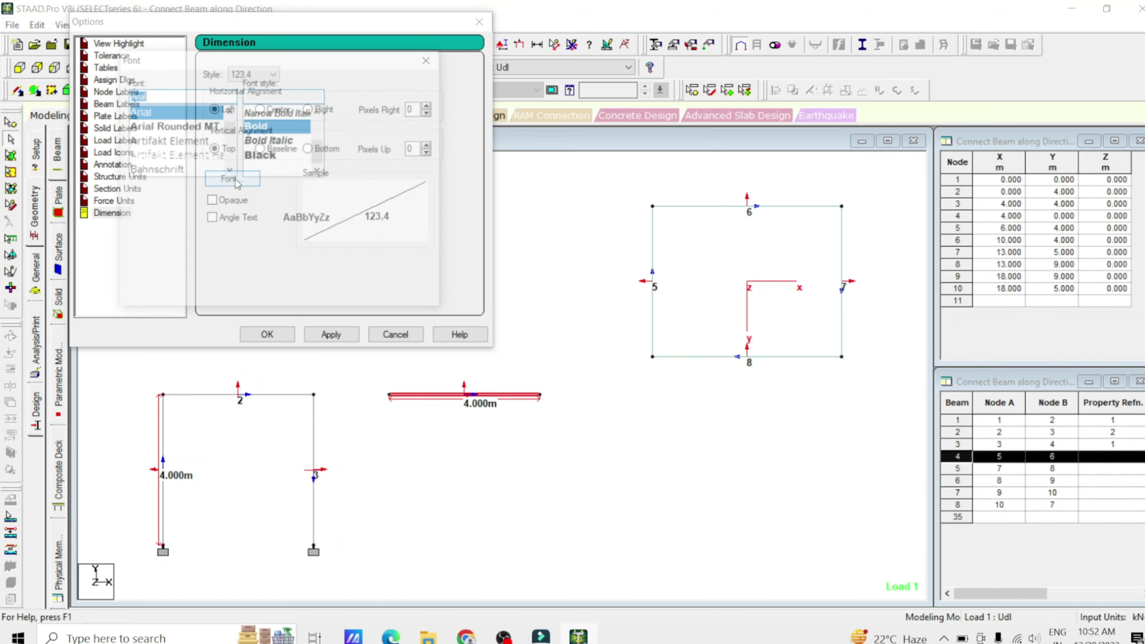
{"action": "left_click", "coordinate": [206, 256]}
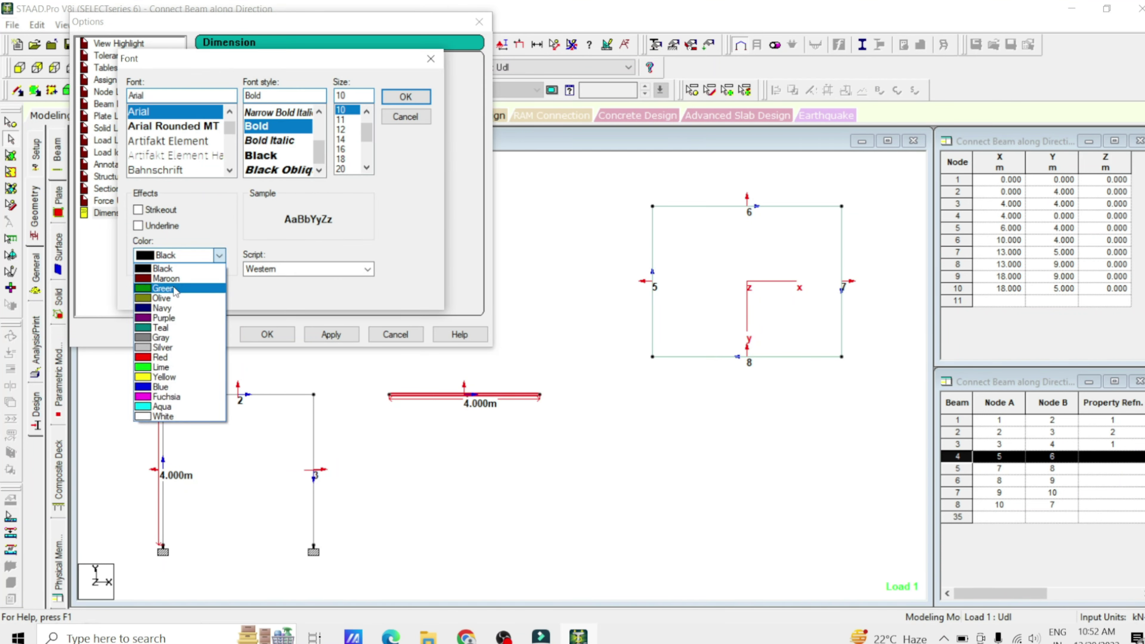
{"action": "left_click", "coordinate": [174, 288]}
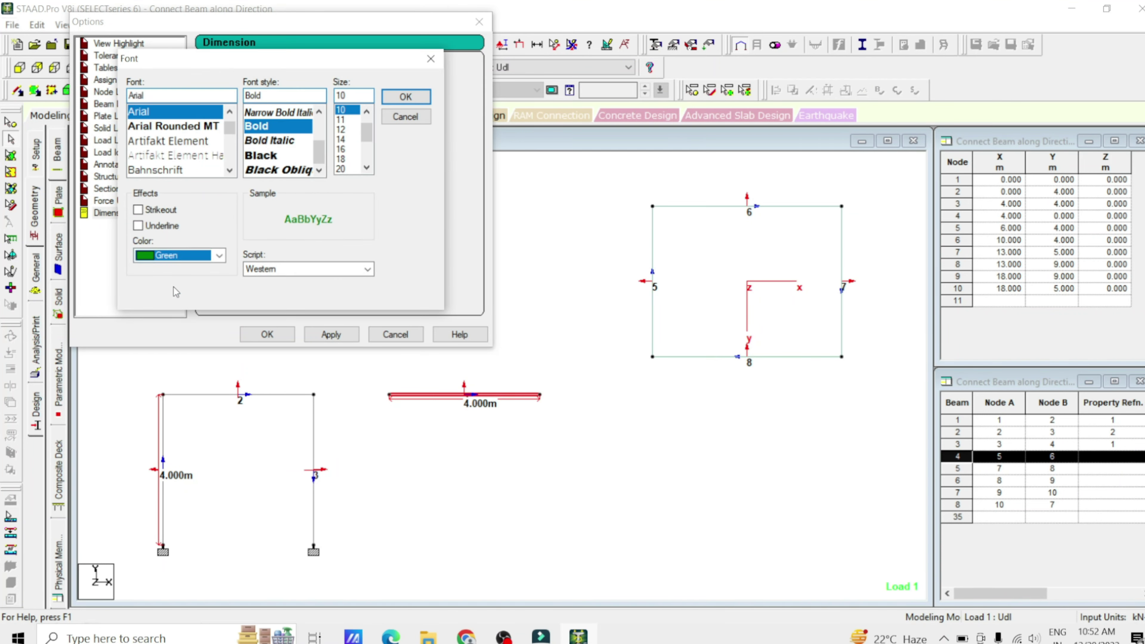
{"action": "left_click", "coordinate": [405, 97]}
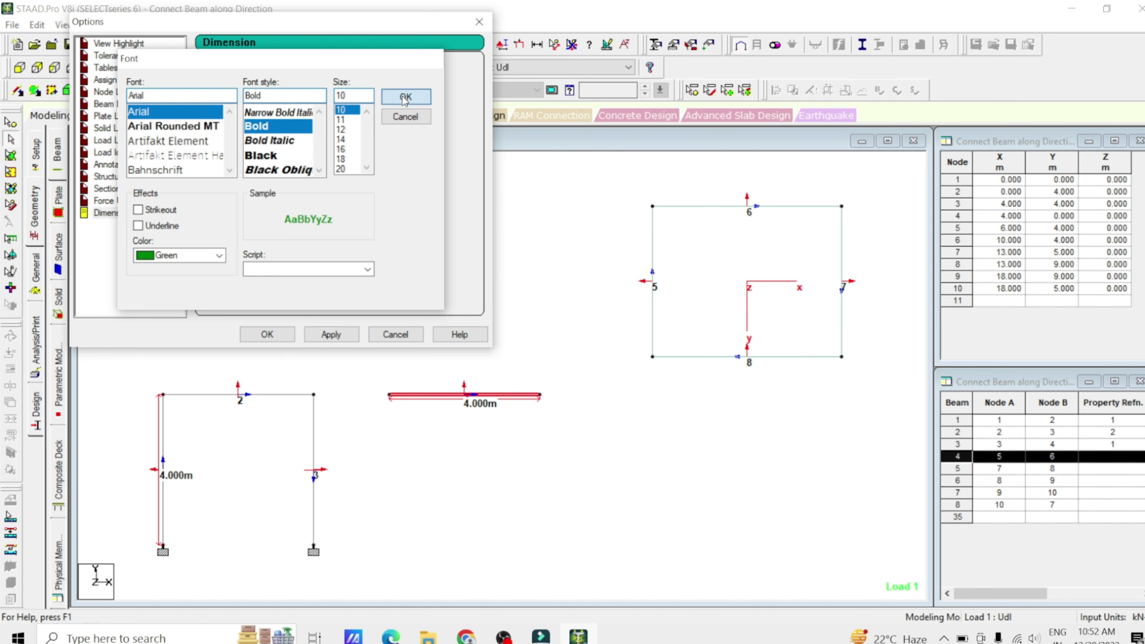
{"action": "left_click", "coordinate": [331, 334]}
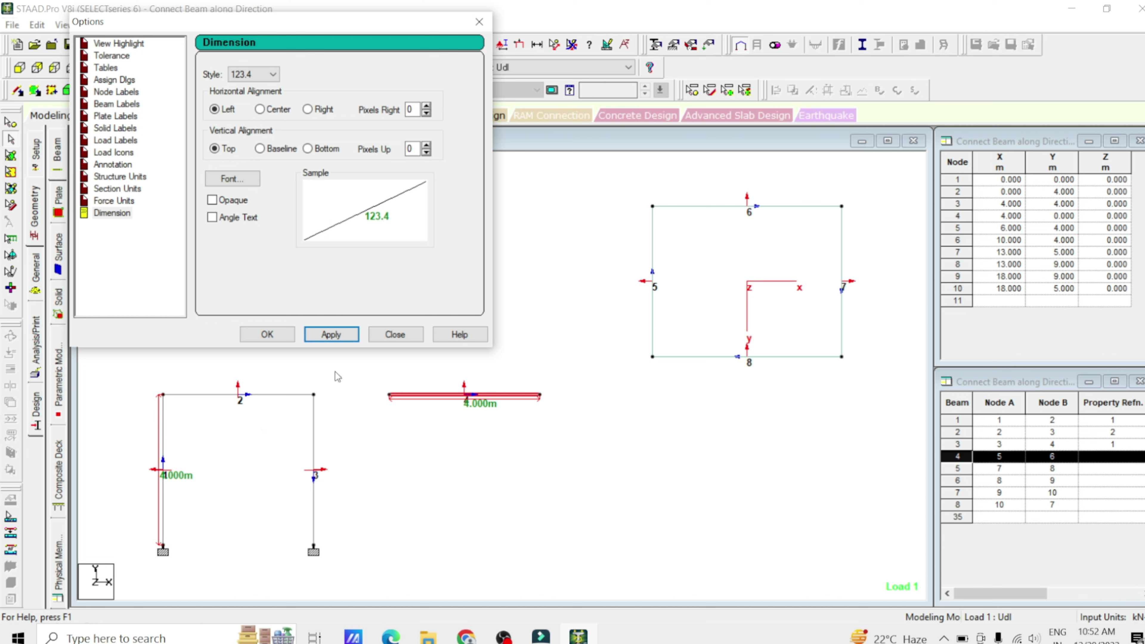
Step: Set the font colour of the dimension labels to Black, apply it and close the view options
{"action": "left_click", "coordinate": [241, 181]}
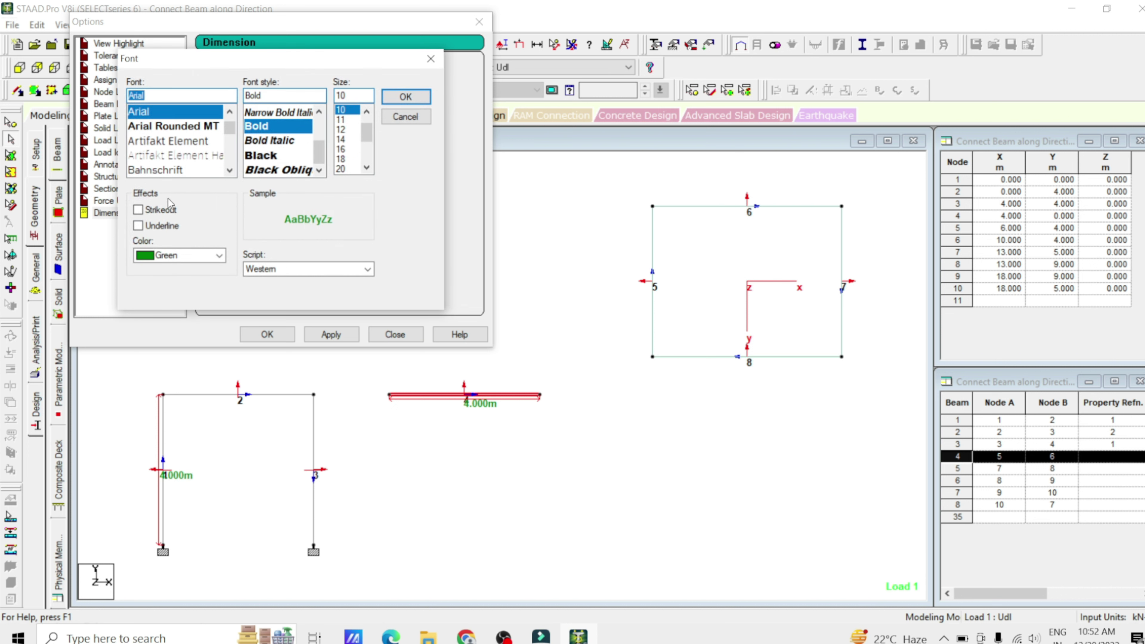
{"action": "left_click", "coordinate": [188, 256]}
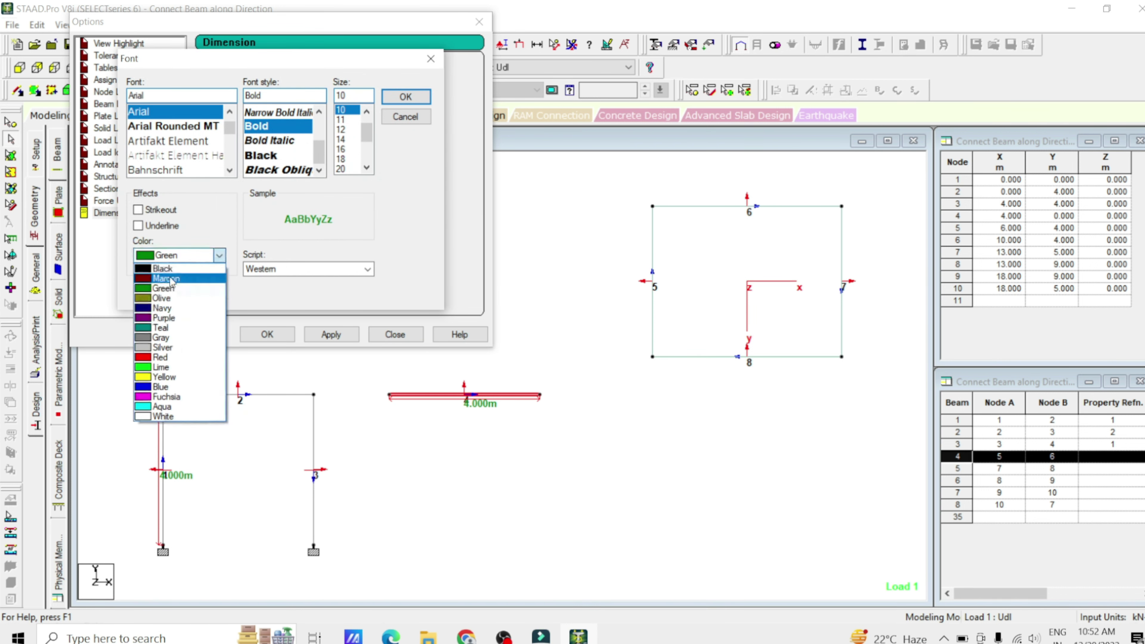
{"action": "left_click", "coordinate": [166, 269]}
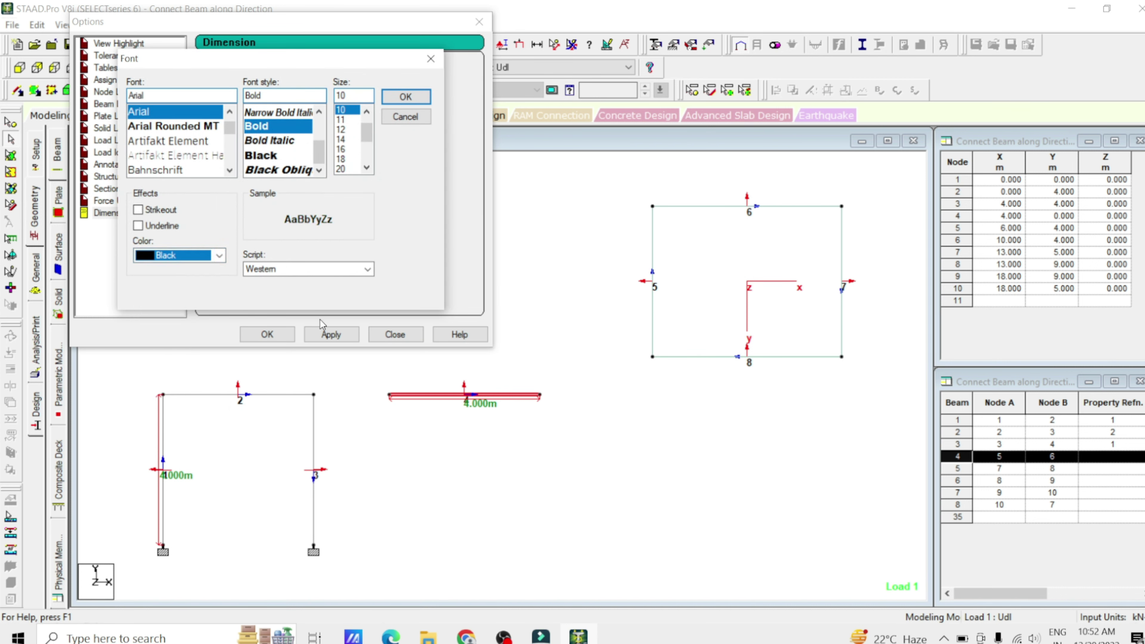
{"action": "left_click", "coordinate": [406, 96]}
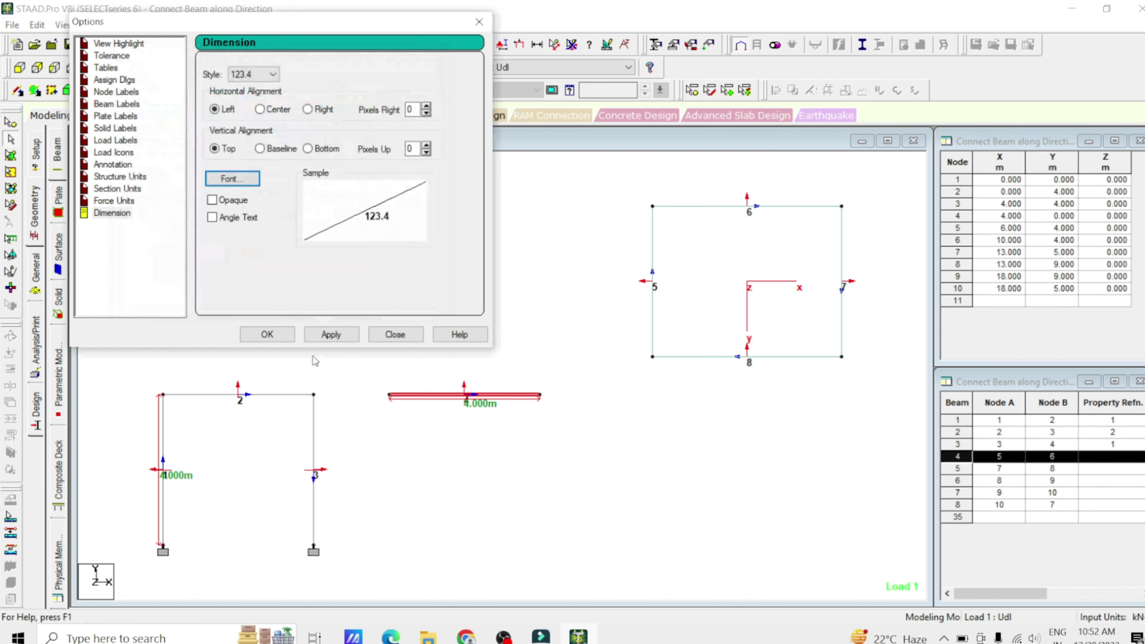
{"action": "left_click", "coordinate": [333, 336]}
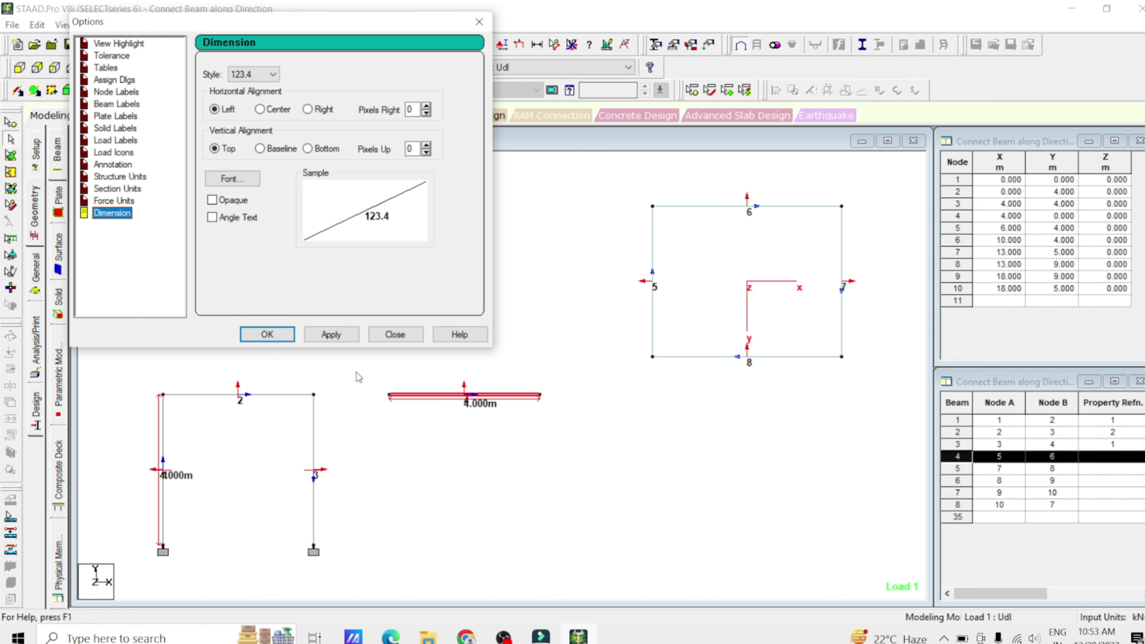
{"action": "left_click", "coordinate": [391, 334]}
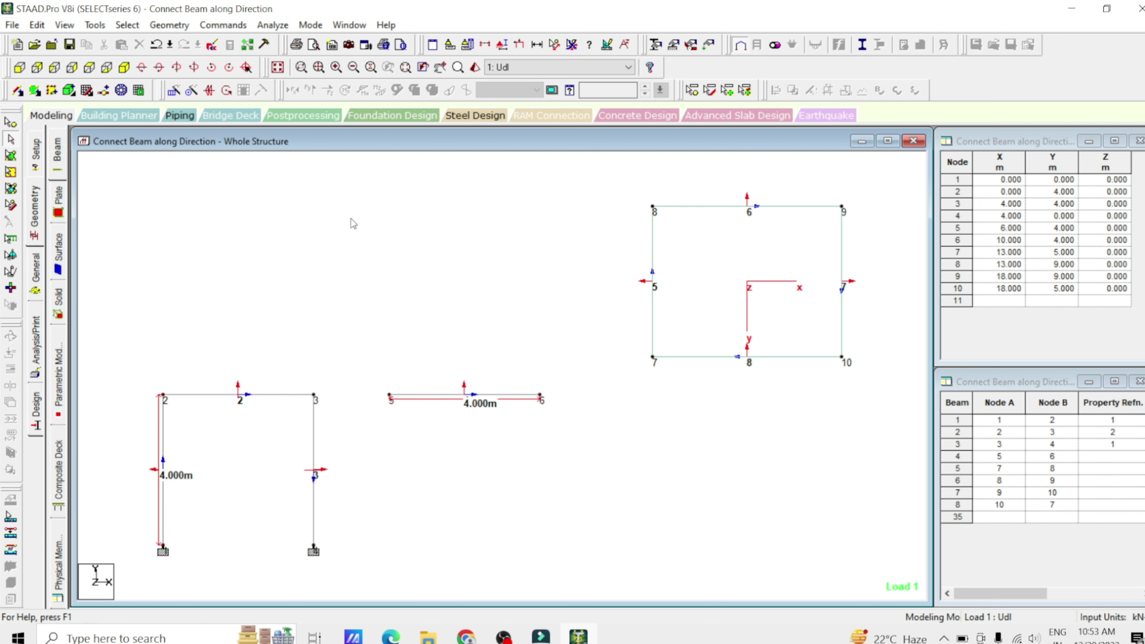
Step: Set the font colour of the node labels to Green in the view options and apply it
{"action": "left_click", "coordinate": [65, 26]}
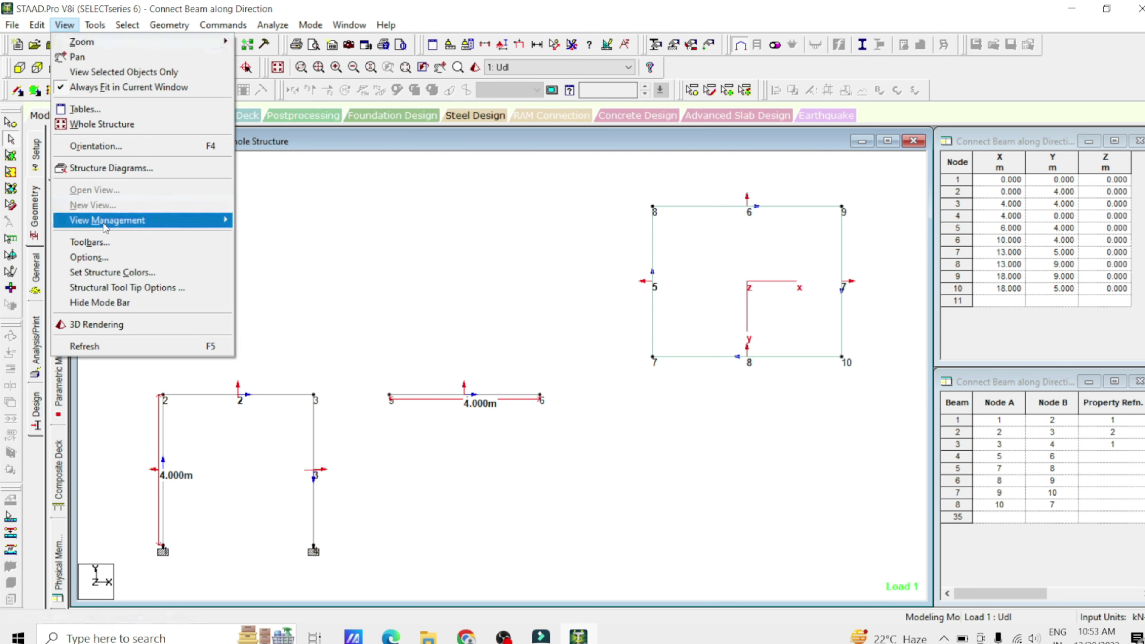
{"action": "left_click", "coordinate": [104, 260]}
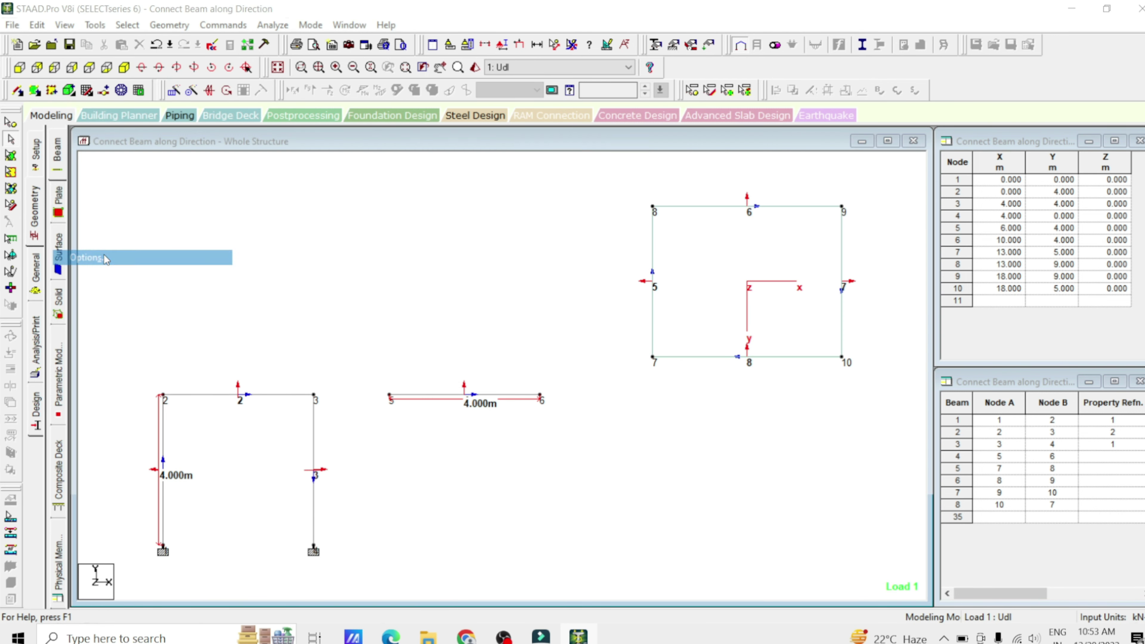
{"action": "left_click_drag", "start_coordinate": [444, 159], "coordinate": [131, 45]}
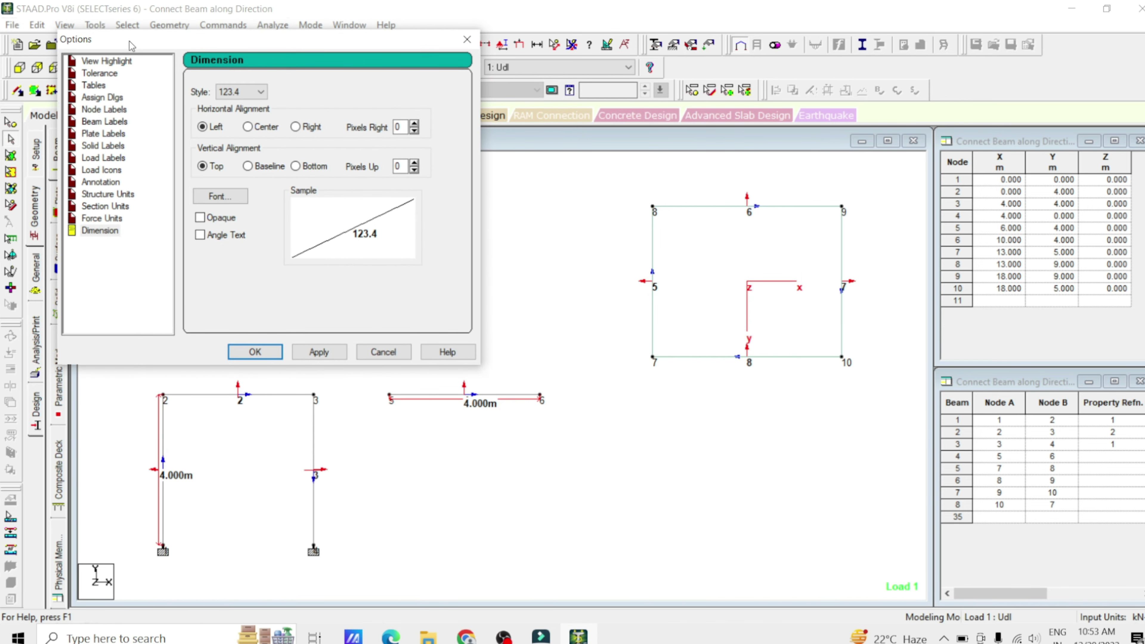
{"action": "left_click", "coordinate": [107, 112]}
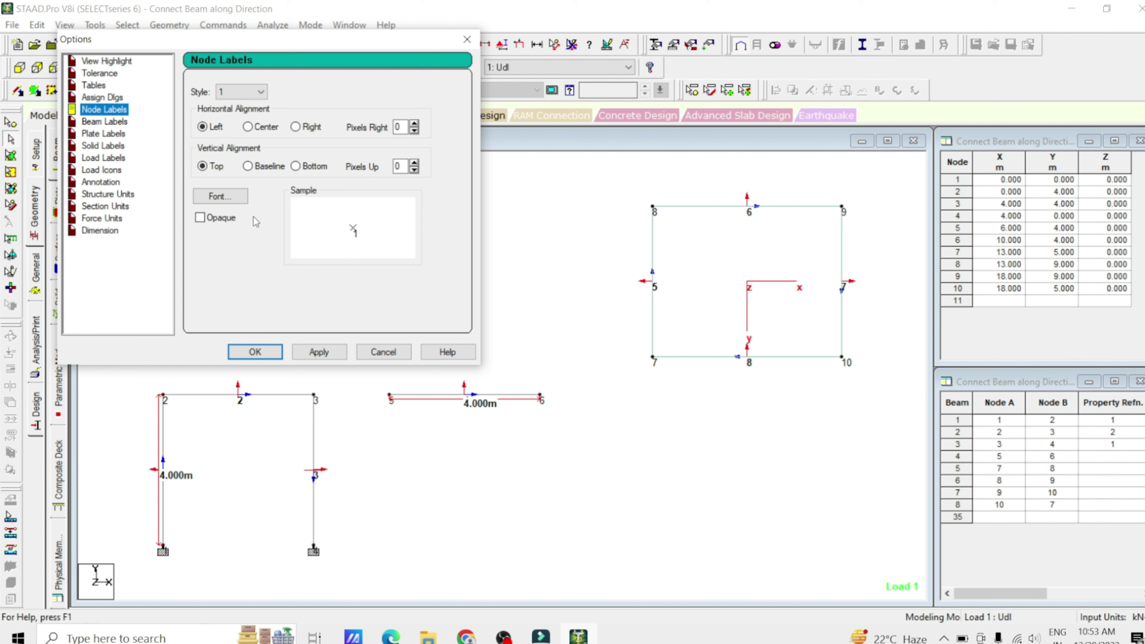
{"action": "left_click", "coordinate": [227, 203]}
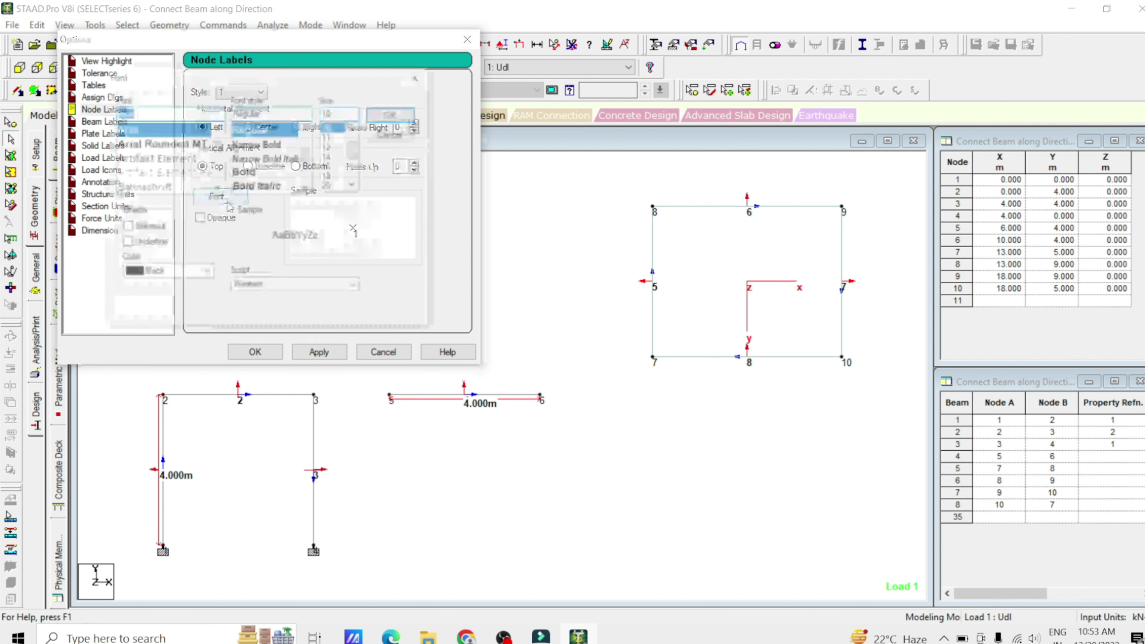
{"action": "left_click", "coordinate": [172, 272]}
{"action": "key", "text": "Down"}
{"action": "key", "text": "Down"}
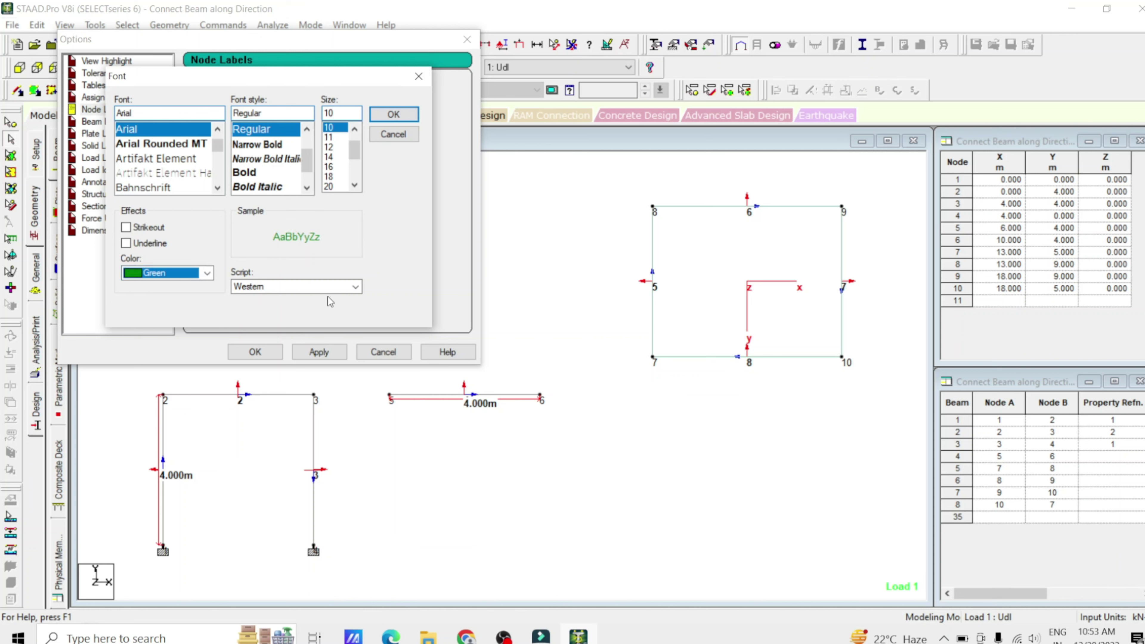
{"action": "left_click", "coordinate": [397, 116]}
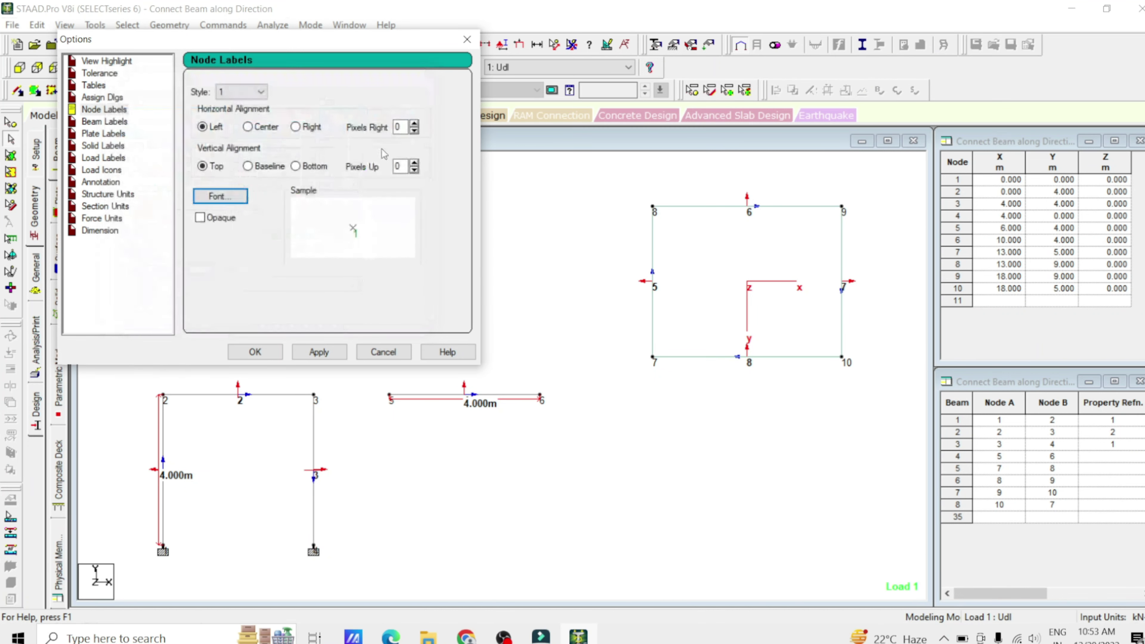
{"action": "left_click", "coordinate": [319, 353]}
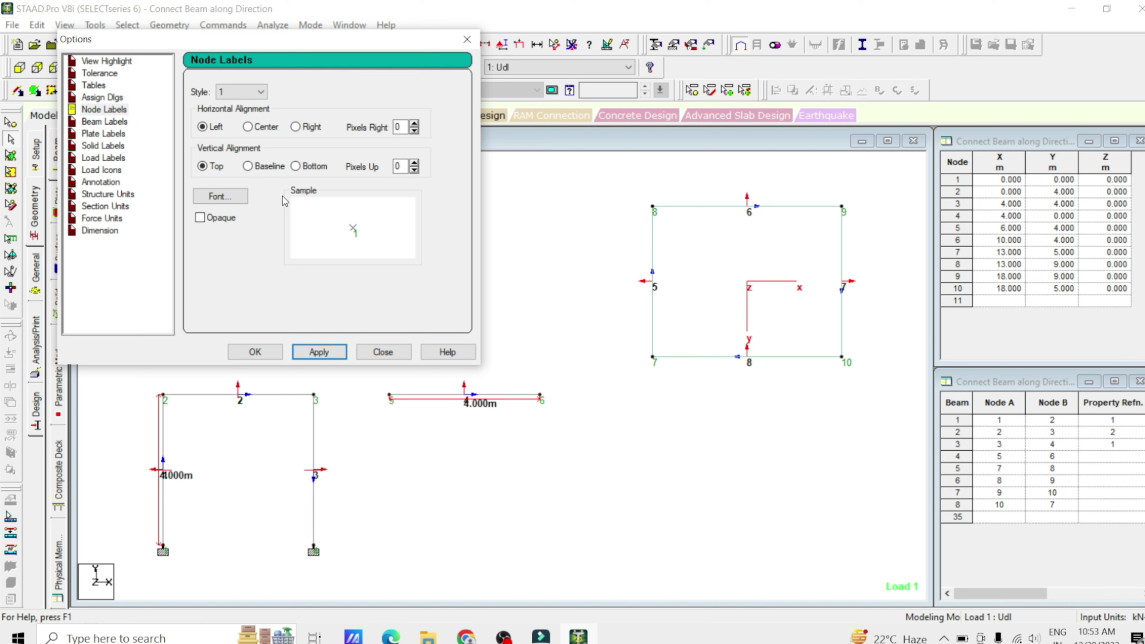
Step: Set the font colour of the node labels to Black and apply it
{"action": "left_click", "coordinate": [220, 197]}
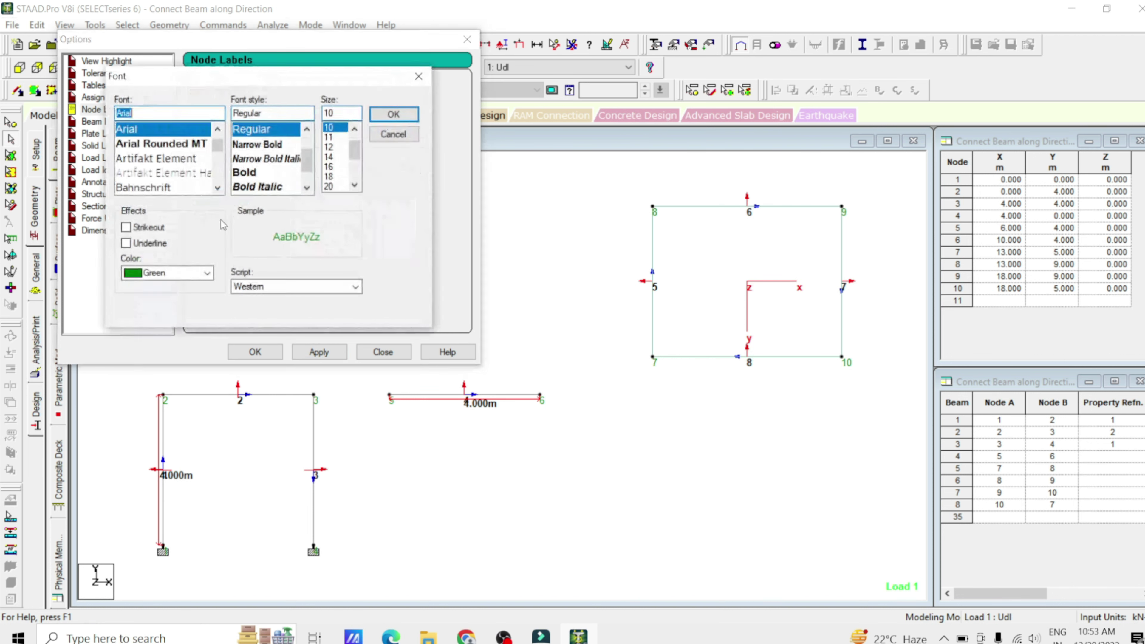
{"action": "left_click", "coordinate": [169, 273]}
{"action": "left_click", "coordinate": [153, 283]}
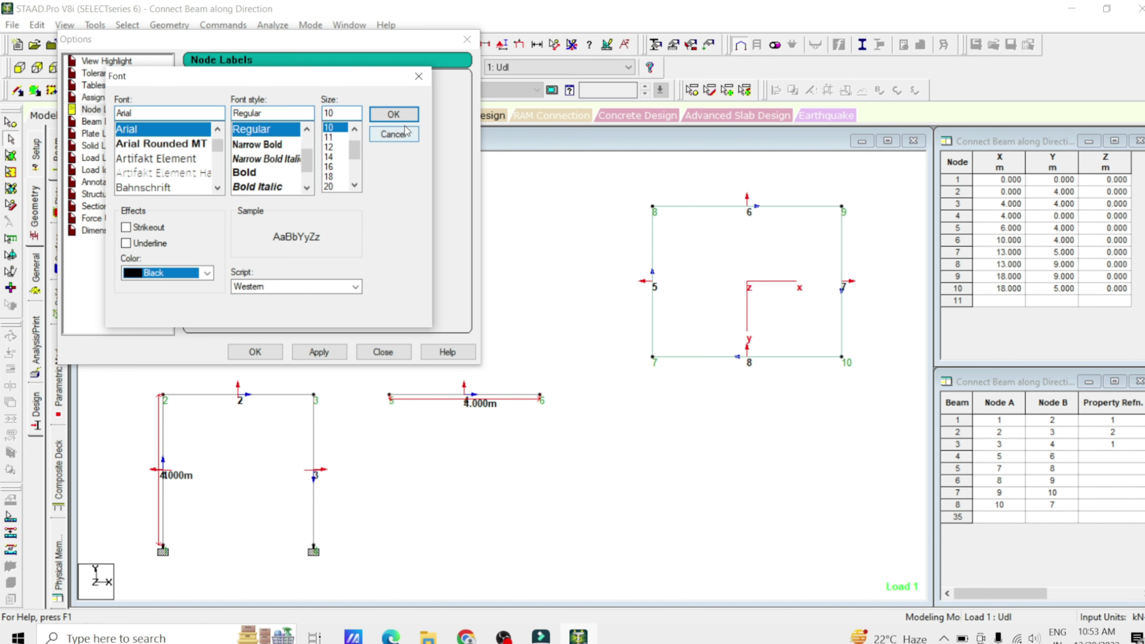
{"action": "left_click", "coordinate": [393, 134]}
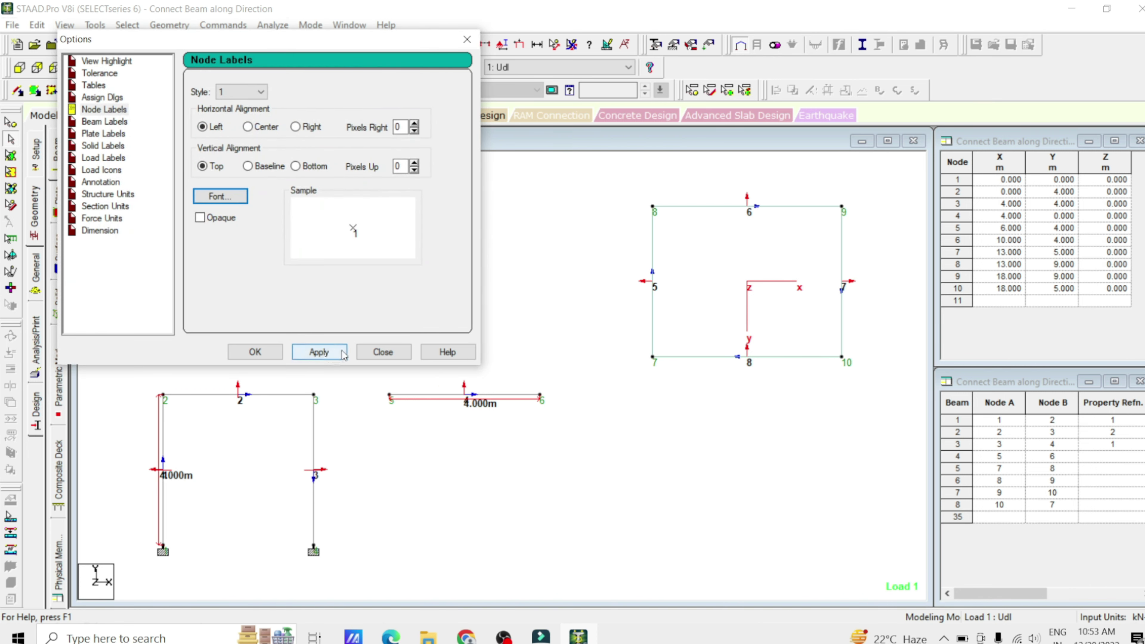
{"action": "left_click", "coordinate": [306, 352]}
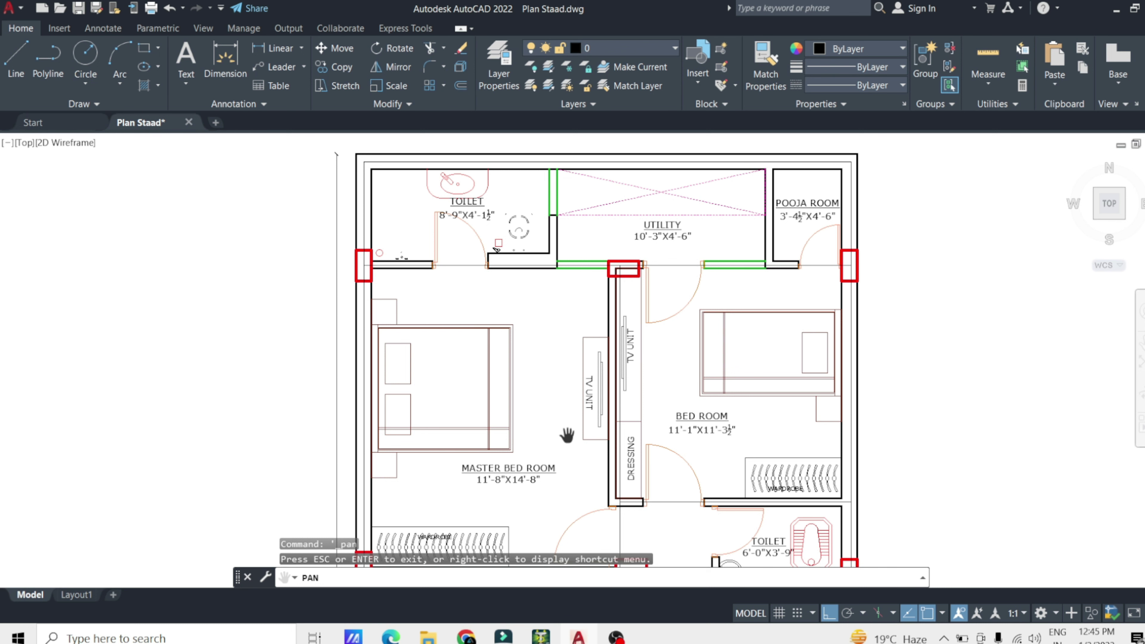
Step: In AutoCAD, examine the column positions and wall lines of the Plan Staad floor plan, from the toilet and utility area to the living room
{"action": "mouse_move", "coordinate": [567, 435]}
{"action": "left_mouse_down"}
{"action": "mouse_move", "coordinate": [558, 433]}
{"action": "mouse_move", "coordinate": [558, 341]}
{"action": "mouse_move", "coordinate": [553, 472]}
{"action": "mouse_move", "coordinate": [554, 438]}
{"action": "left_mouse_up"}
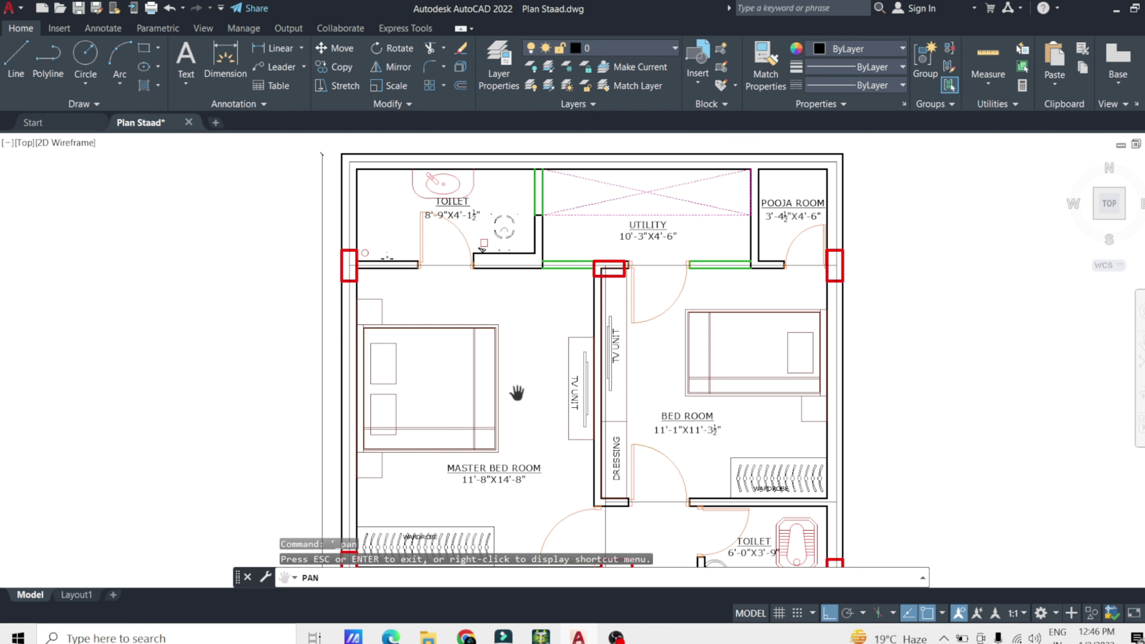
{"action": "left_click_drag", "start_coordinate": [517, 404], "coordinate": [504, 251]}
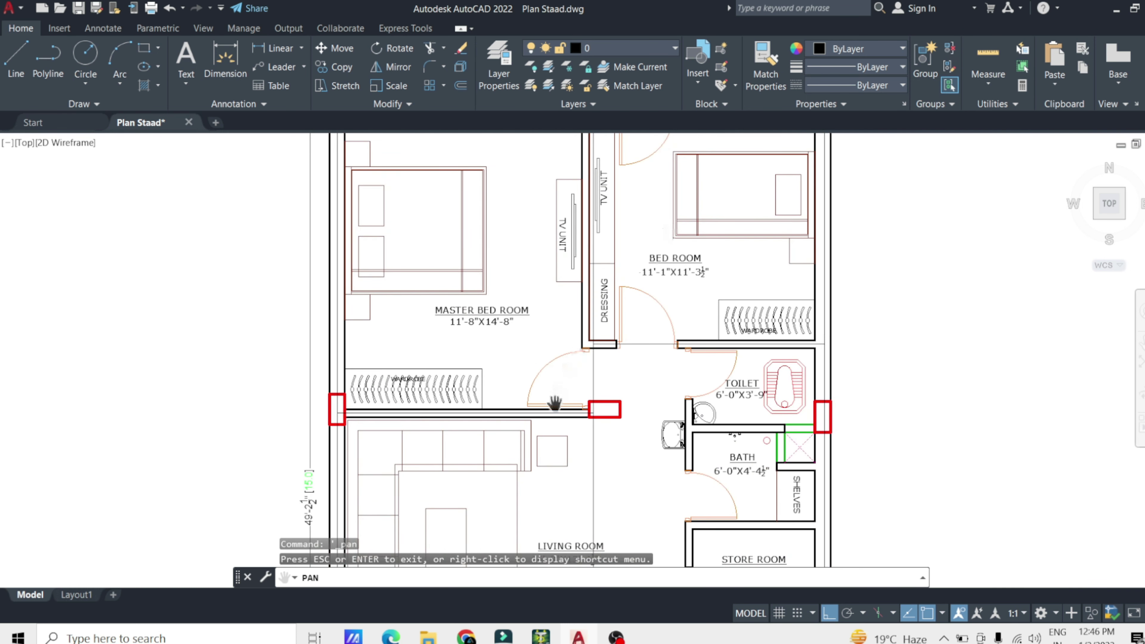
{"action": "left_click_drag", "start_coordinate": [555, 402], "coordinate": [566, 263]}
{"action": "left_click_drag", "start_coordinate": [563, 367], "coordinate": [536, 157]}
{"action": "left_click_drag", "start_coordinate": [532, 315], "coordinate": [567, 549]}
{"action": "left_click_drag", "start_coordinate": [621, 348], "coordinate": [627, 485]}
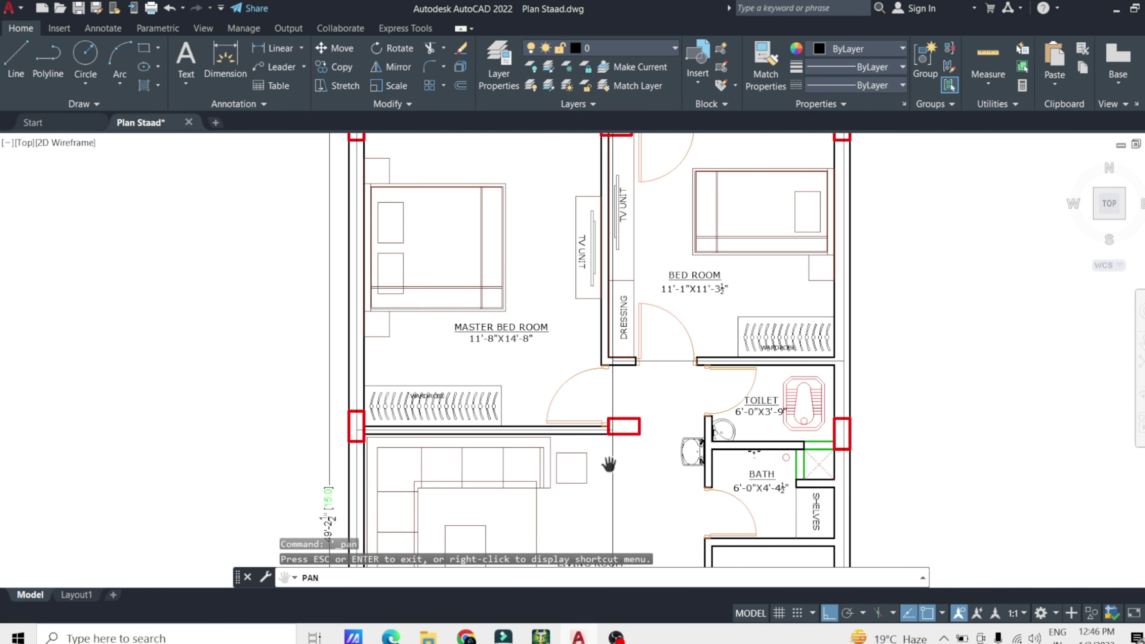
{"action": "left_click_drag", "start_coordinate": [573, 348], "coordinate": [578, 420]}
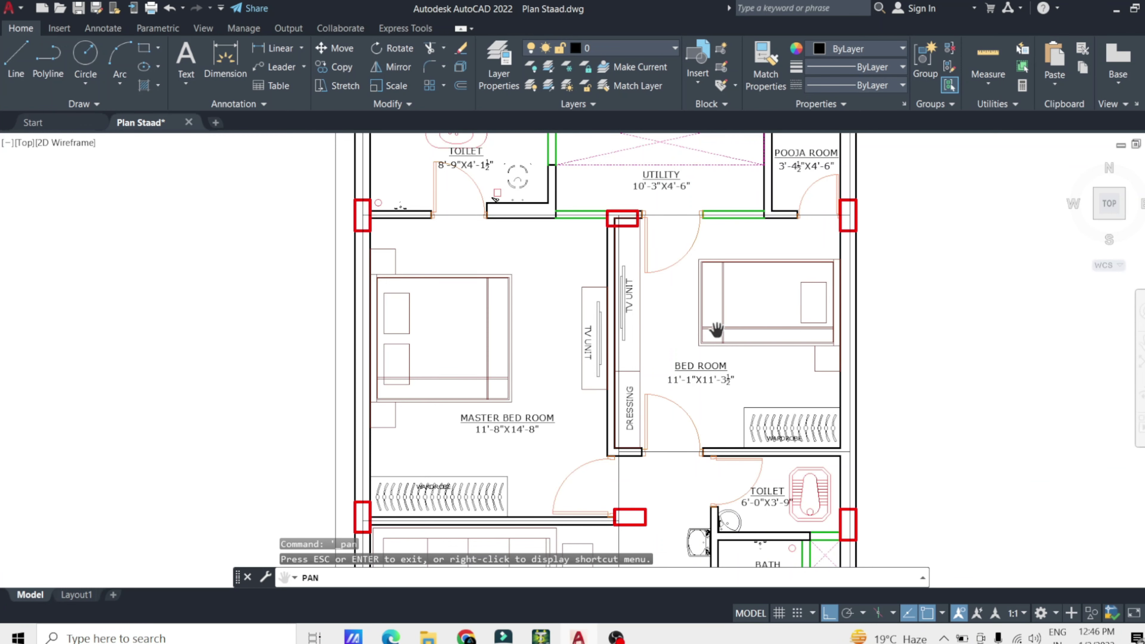
{"action": "left_click_drag", "start_coordinate": [501, 331], "coordinate": [509, 434]}
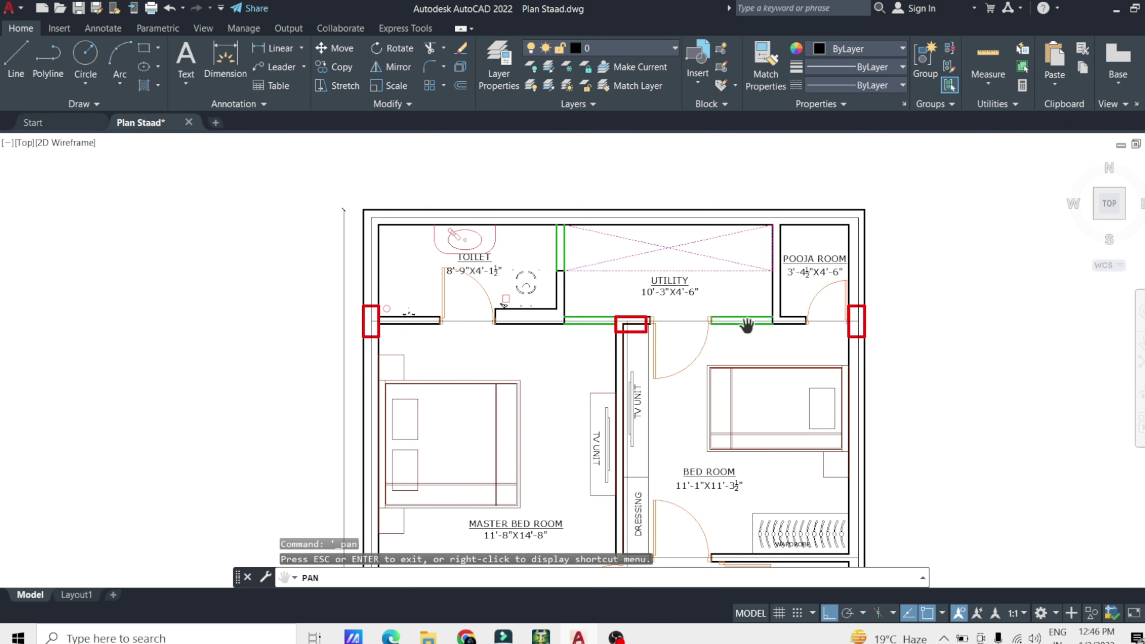
{"action": "left_click_drag", "start_coordinate": [686, 327], "coordinate": [676, 260]}
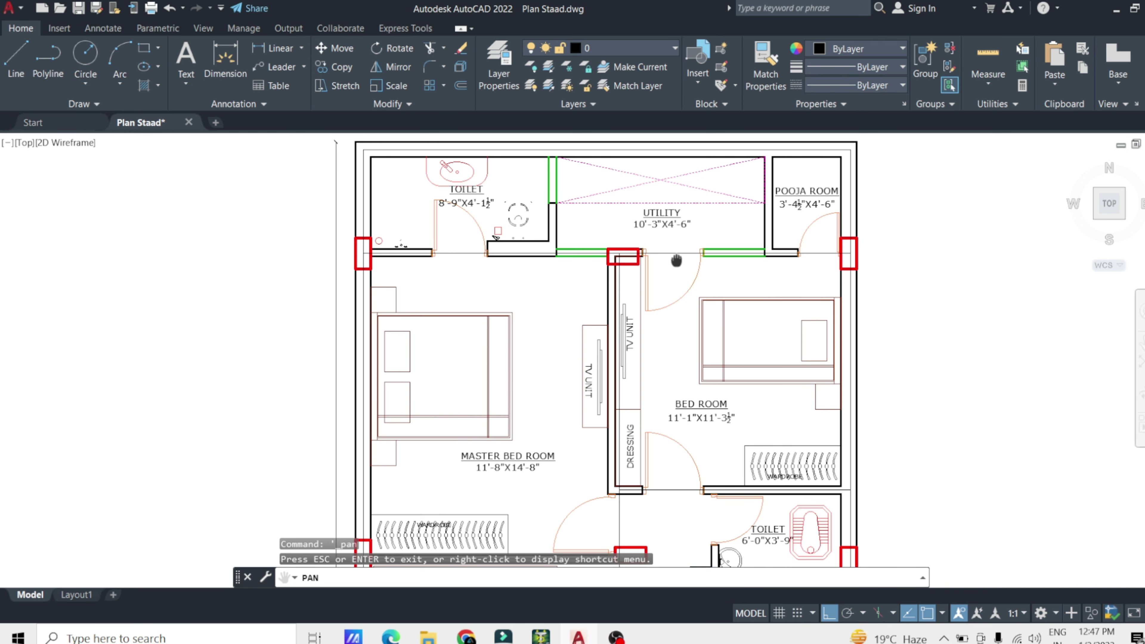
{"action": "left_click_drag", "start_coordinate": [676, 260], "coordinate": [675, 170]}
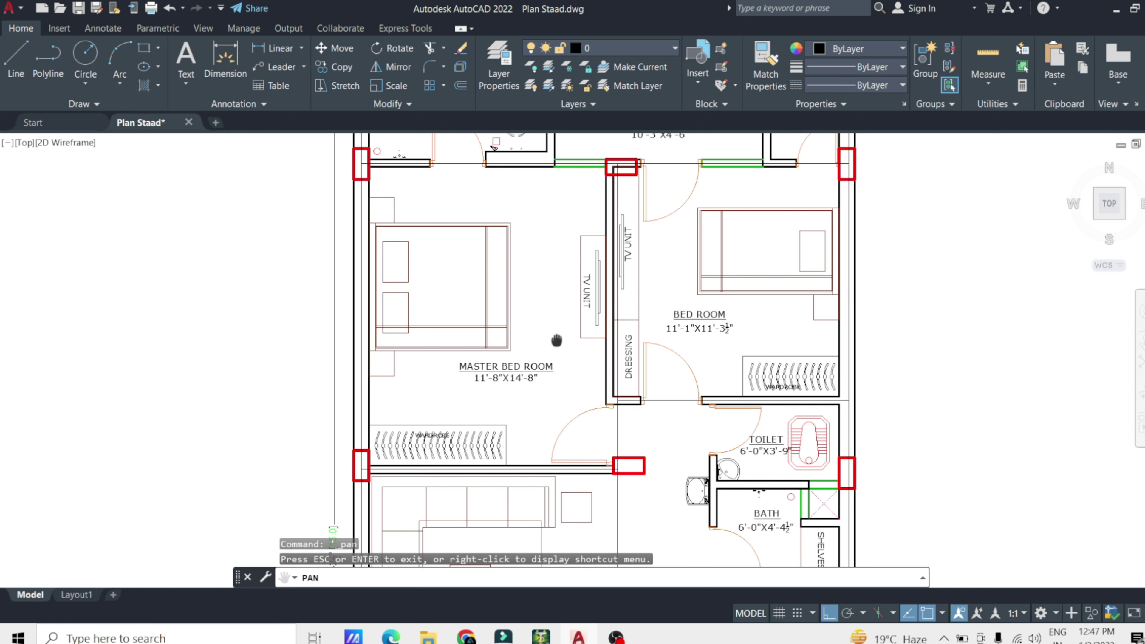
{"action": "left_click_drag", "start_coordinate": [557, 334], "coordinate": [554, 268]}
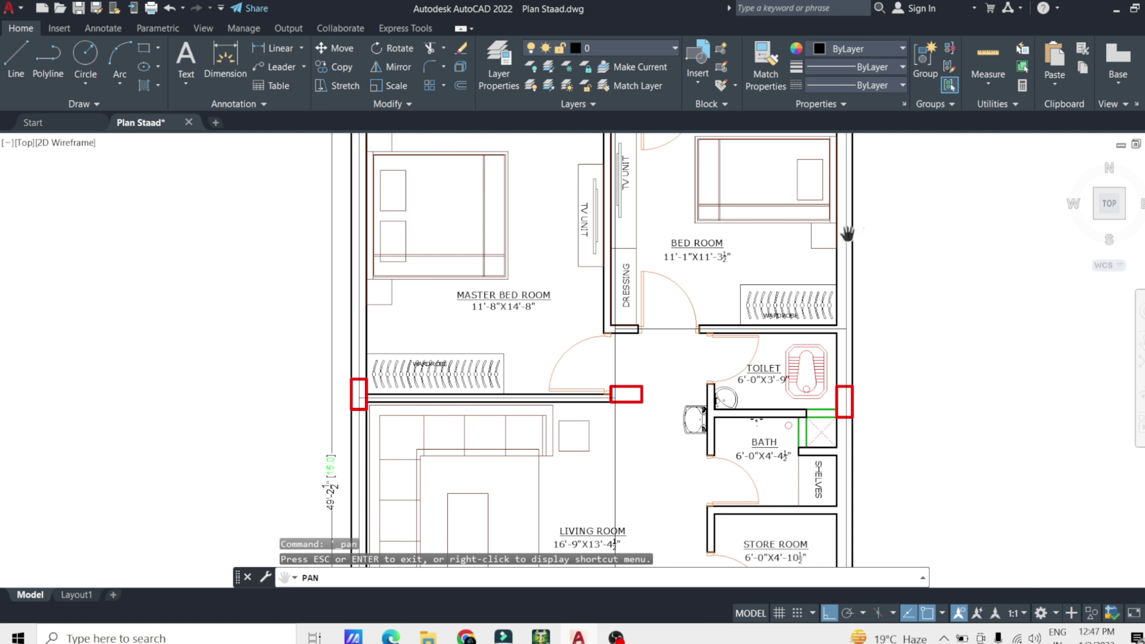
{"action": "left_click_drag", "start_coordinate": [618, 241], "coordinate": [606, 466]}
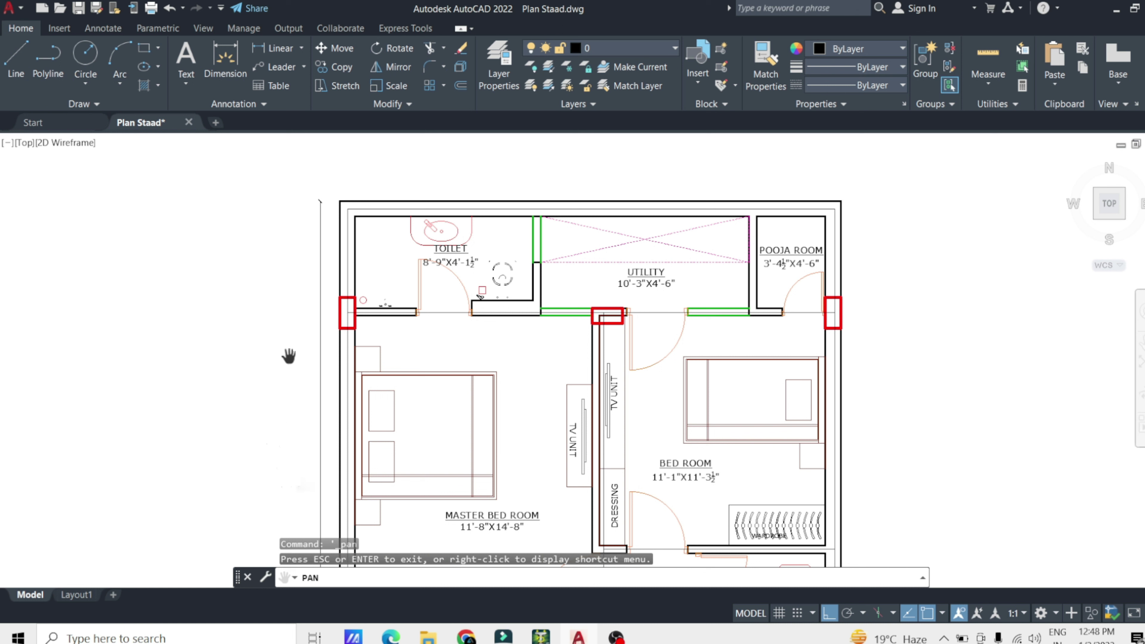
{"action": "left_click_drag", "start_coordinate": [656, 467], "coordinate": [654, 390]}
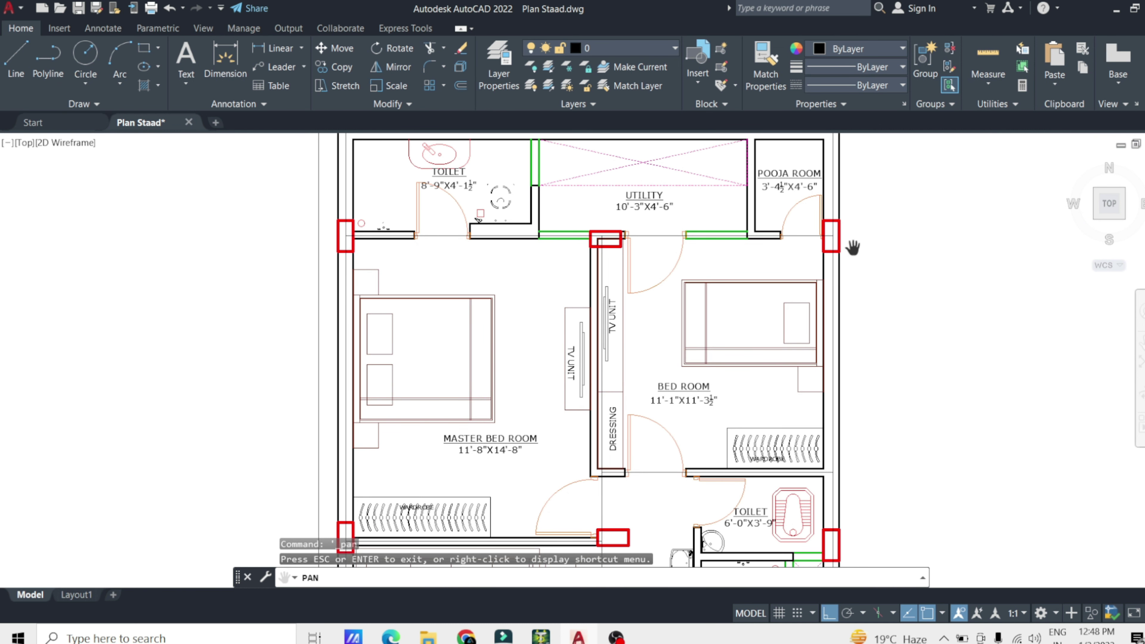
{"action": "left_click_drag", "start_coordinate": [681, 333], "coordinate": [677, 166]}
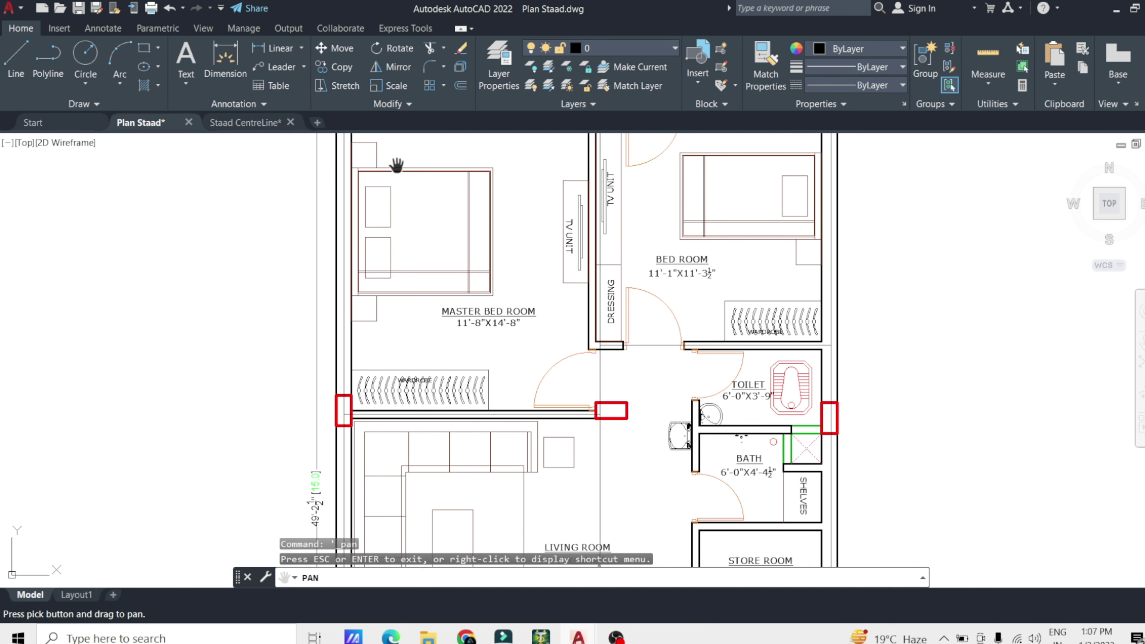
Step: Switch to the Staad CentreLine drawing, inspect the two vertical lines bounding the upper-right room by selecting them, and clear the selection
{"action": "left_click", "coordinate": [258, 119]}
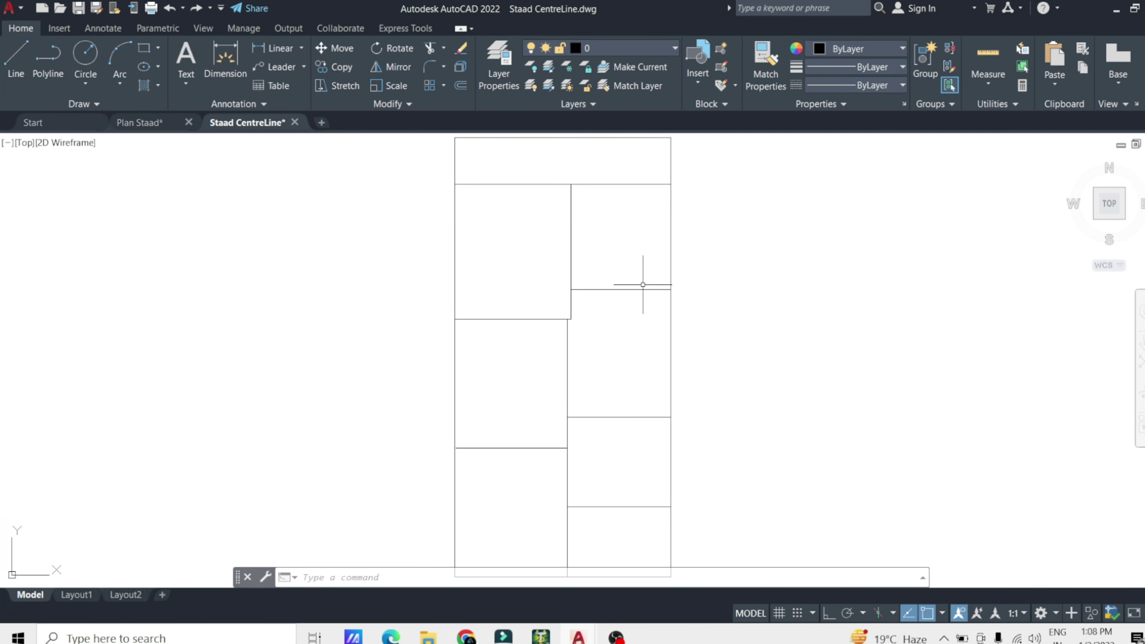
{"action": "left_click", "coordinate": [671, 244]}
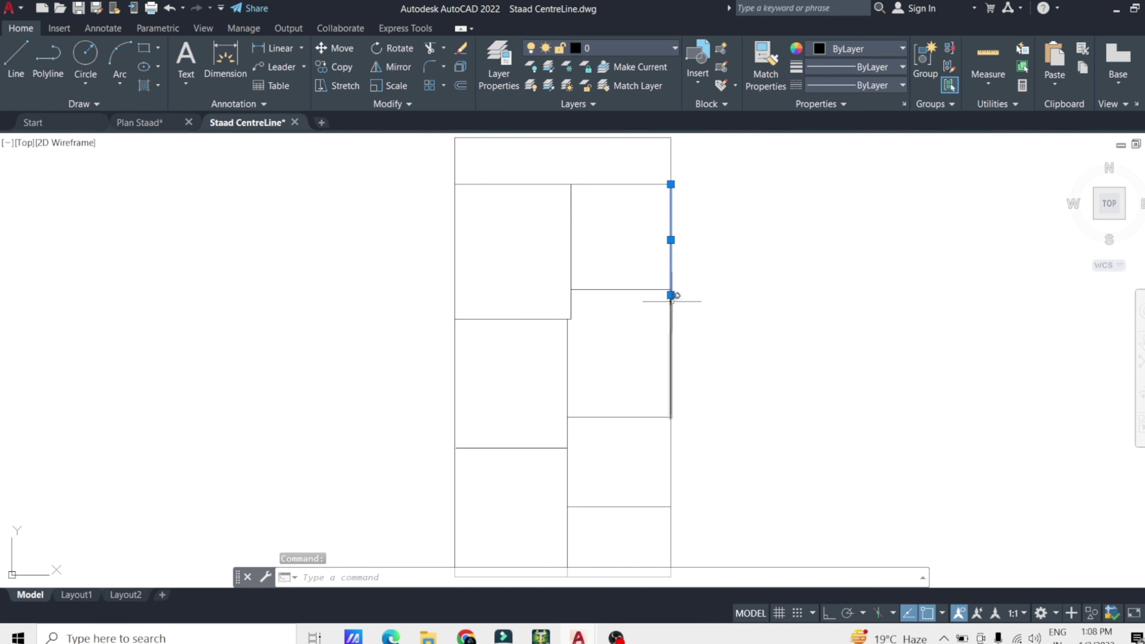
{"action": "left_click", "coordinate": [740, 281]}
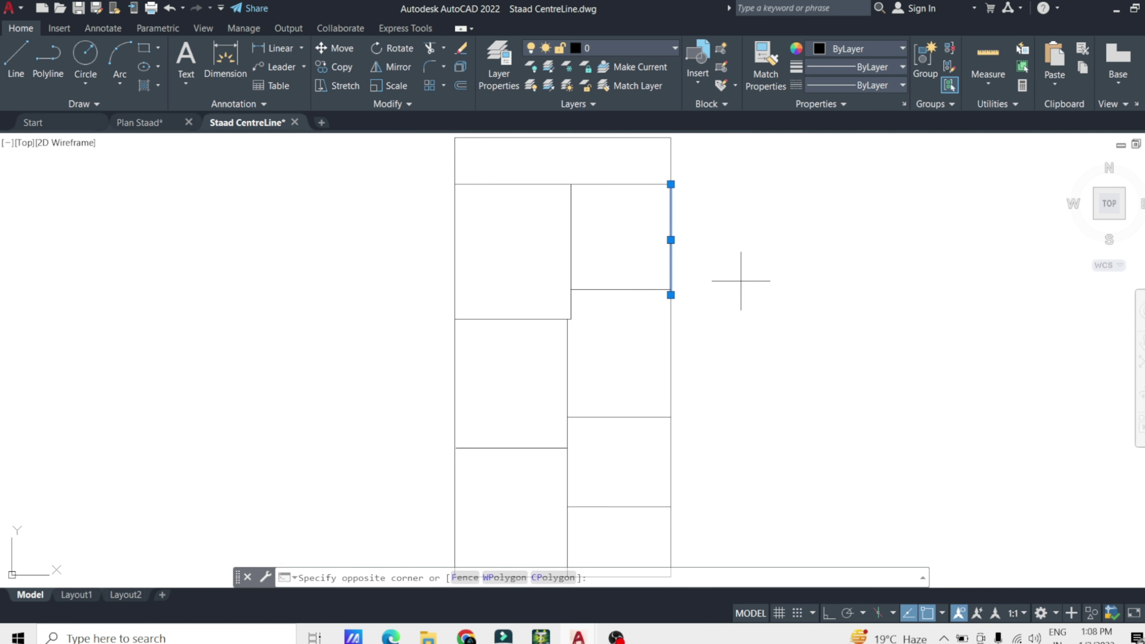
{"action": "left_click", "coordinate": [741, 281]}
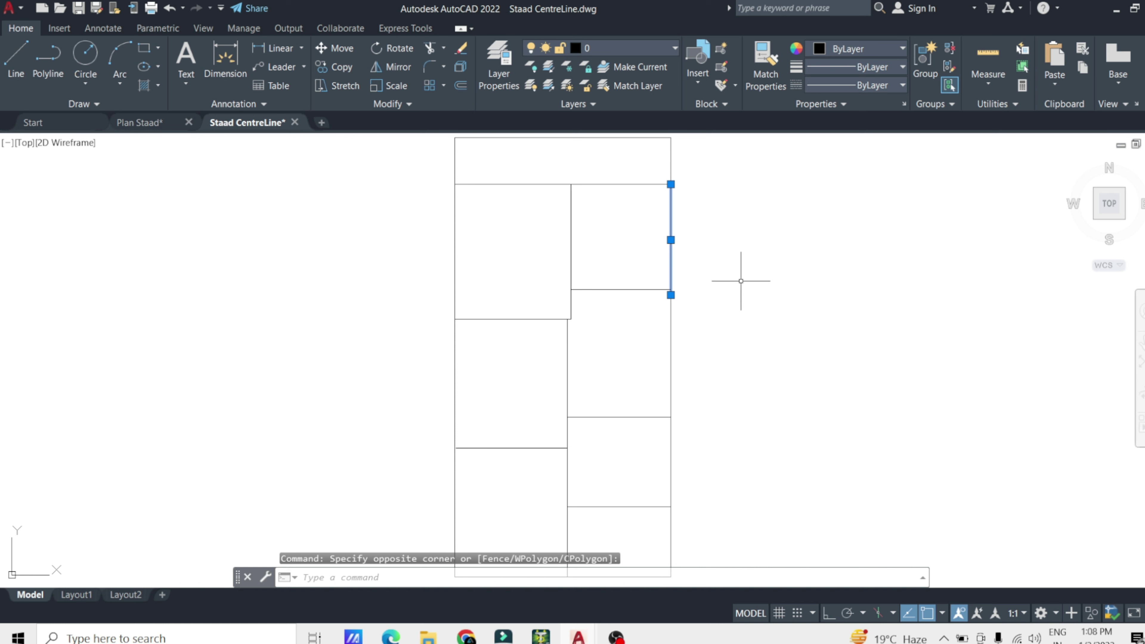
{"action": "left_click", "coordinate": [571, 223]}
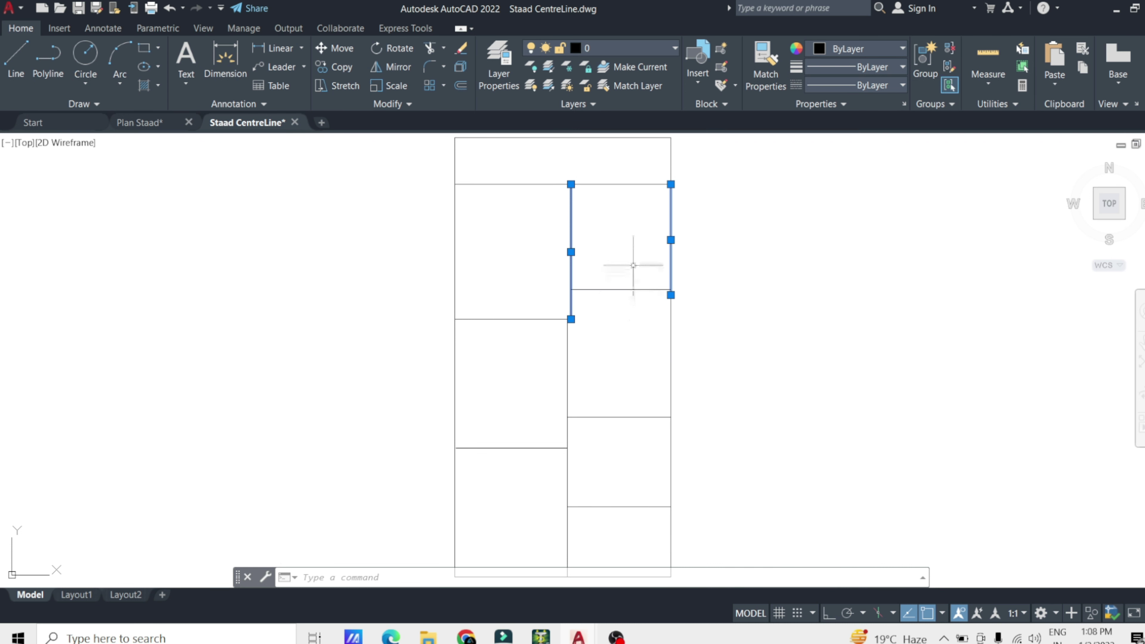
{"action": "key", "text": "Escape"}
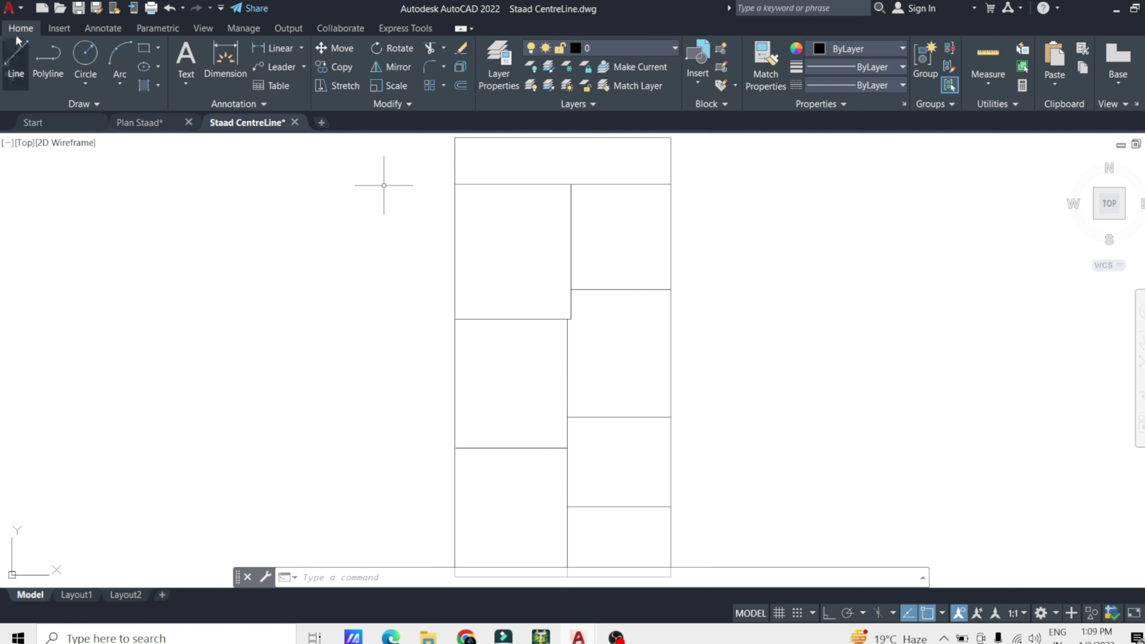
{"action": "left_click", "coordinate": [21, 10]}
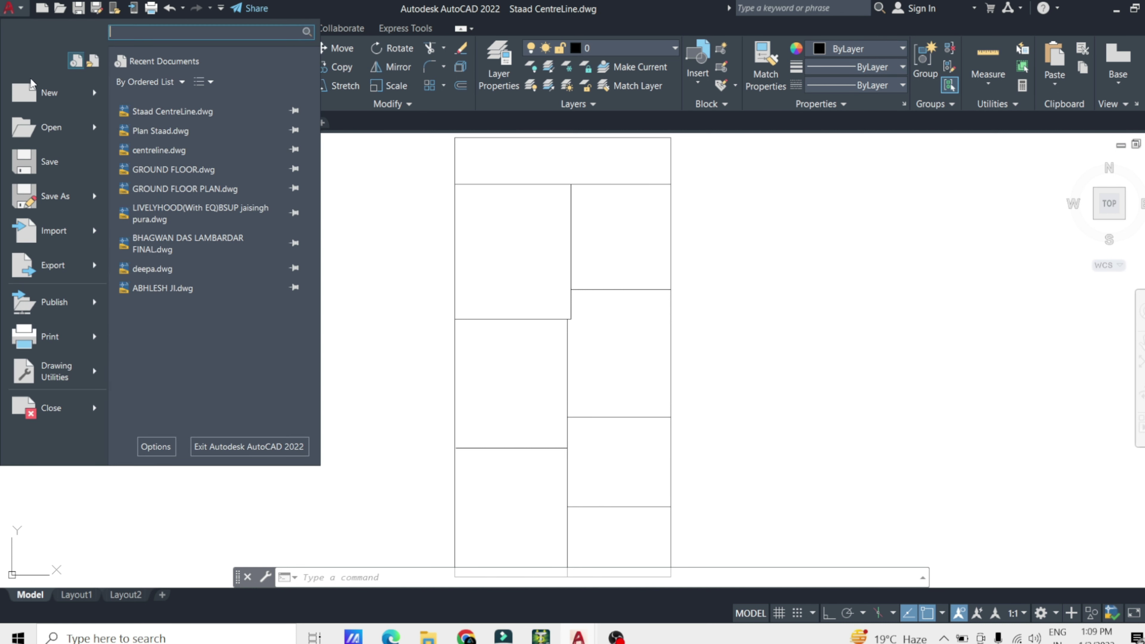
{"action": "left_click", "coordinate": [55, 199]}
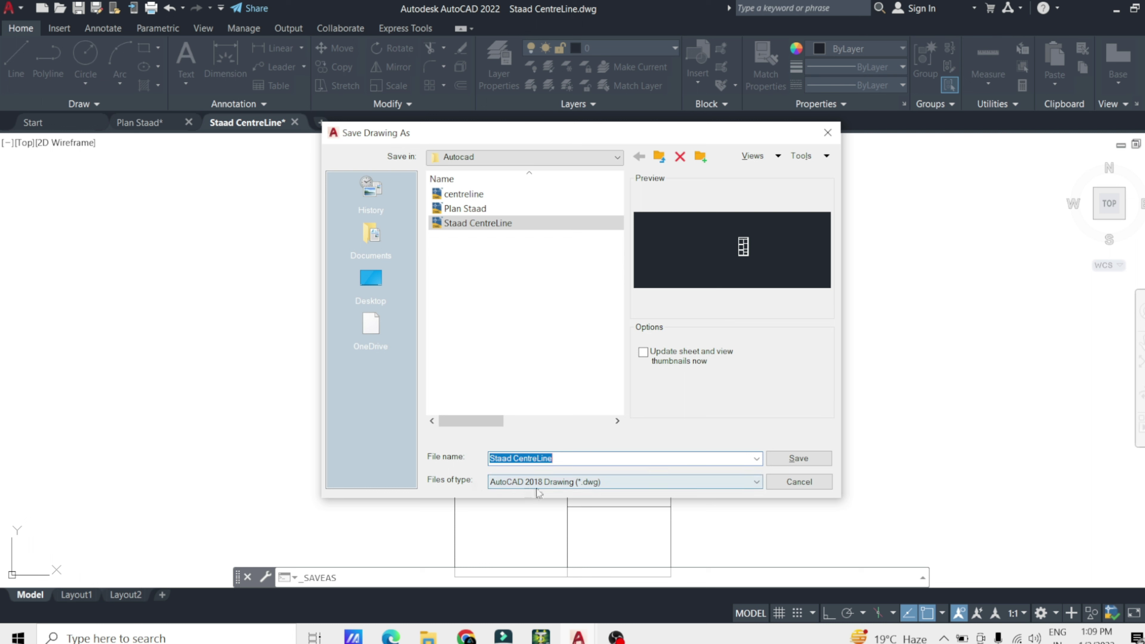
{"action": "left_click", "coordinate": [580, 483]}
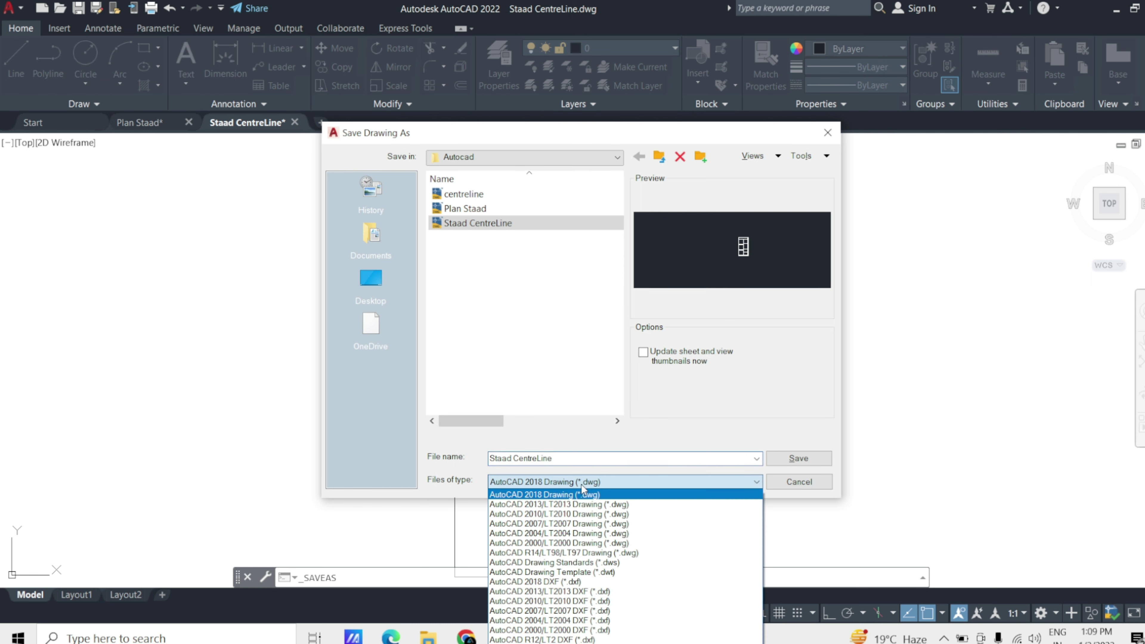
{"action": "left_click", "coordinate": [565, 582]}
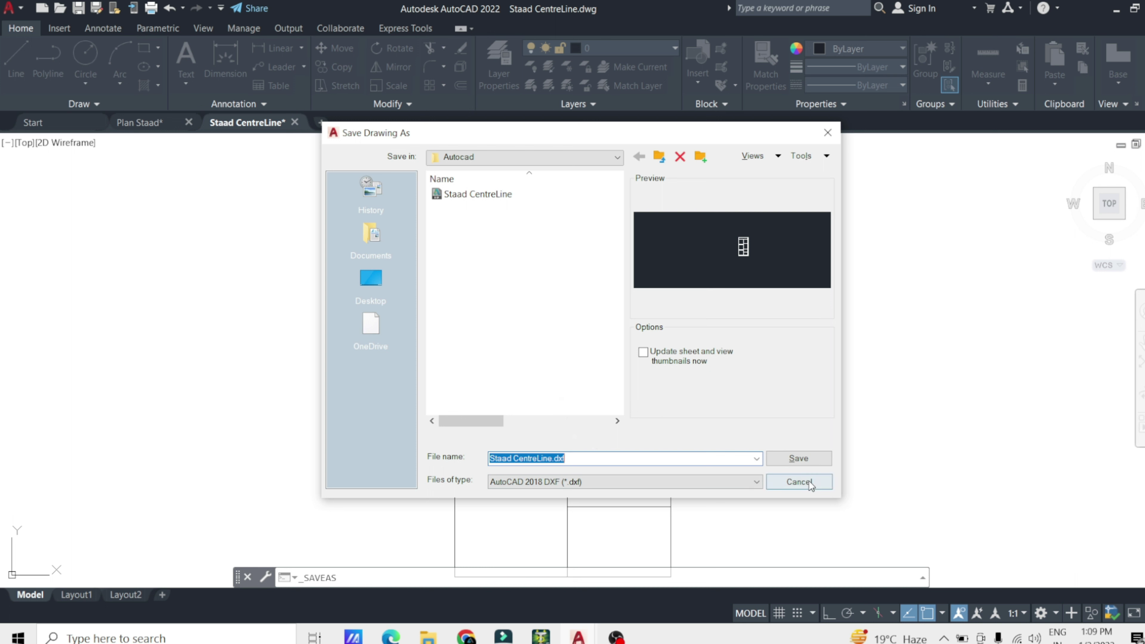
{"action": "left_click", "coordinate": [799, 482]}
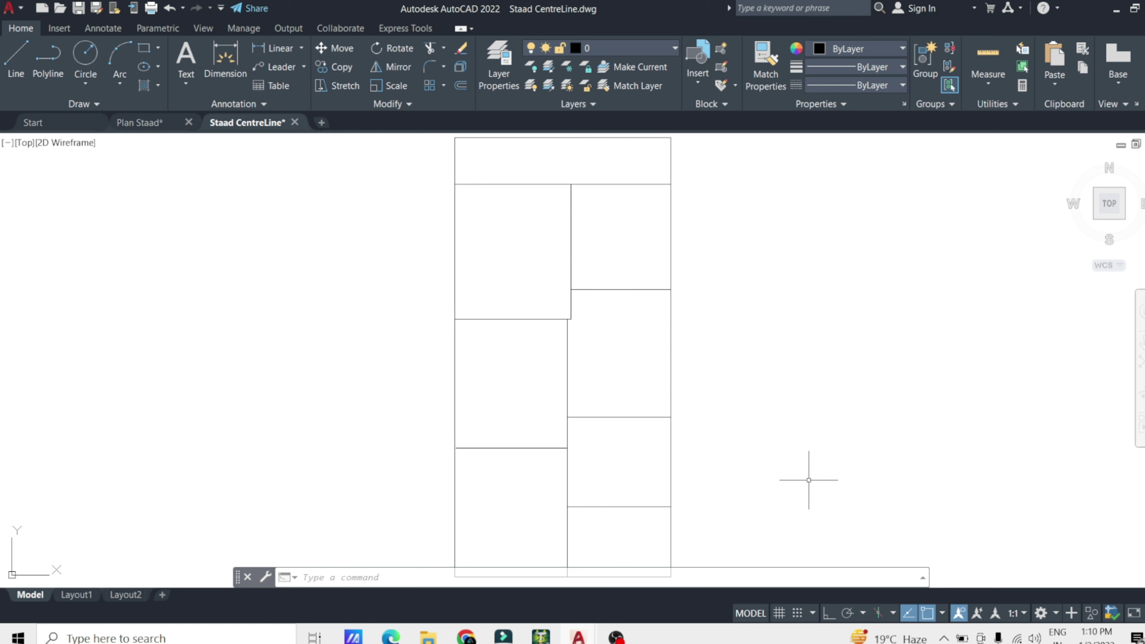
Step: Switch to STAAD.Pro and set the base unit to English in the program configuration
{"action": "left_click", "coordinate": [543, 638]}
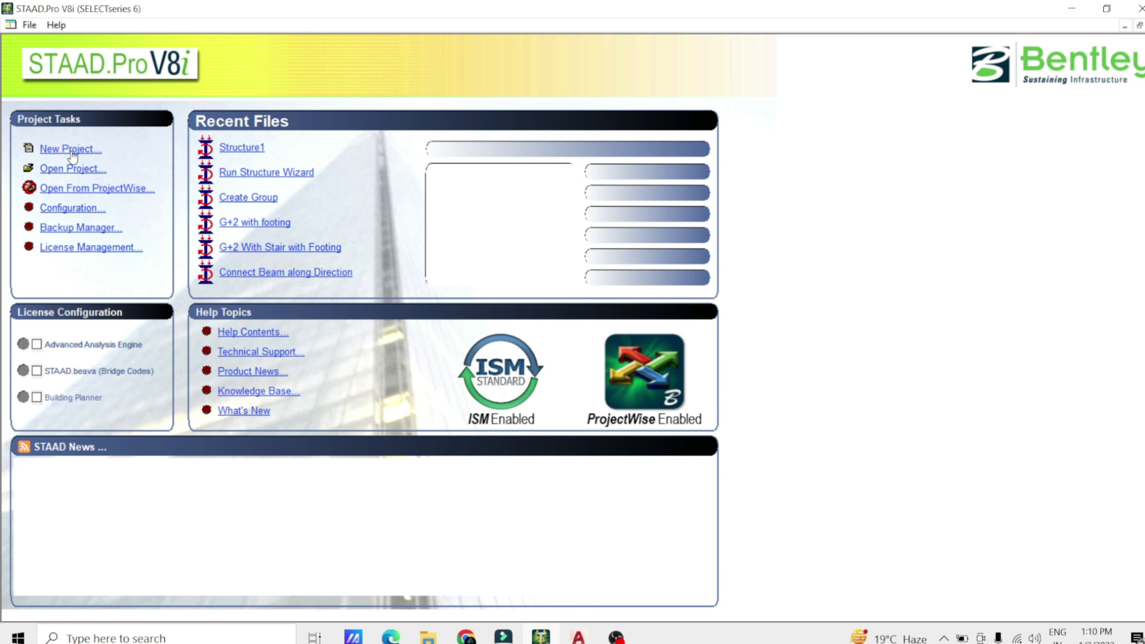
{"action": "left_click", "coordinate": [70, 149]}
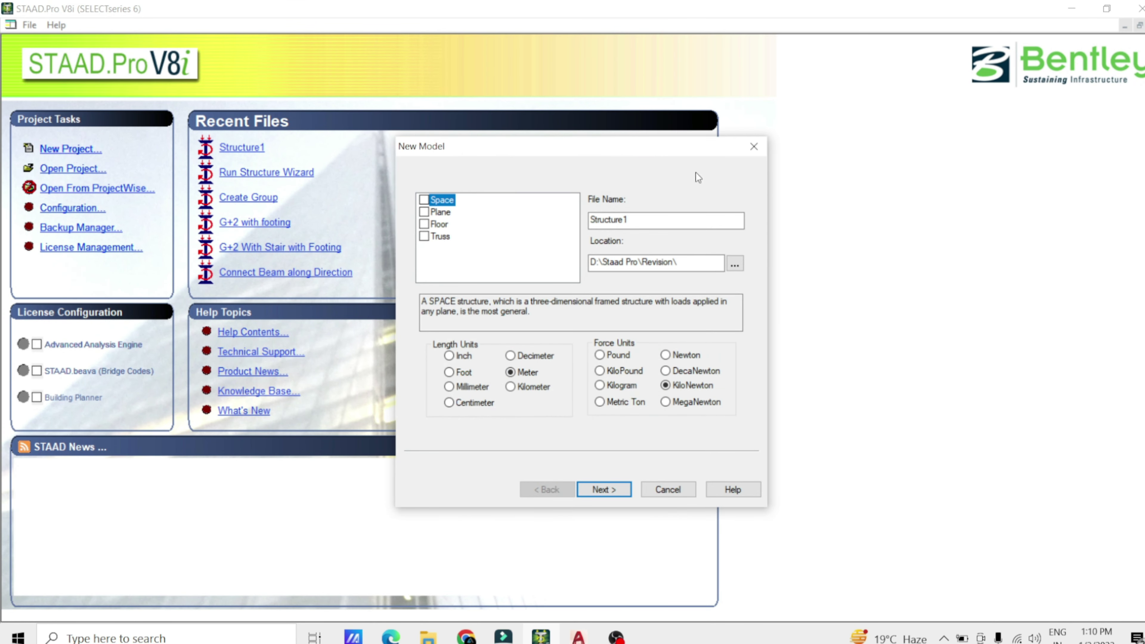
{"action": "left_click", "coordinate": [753, 146]}
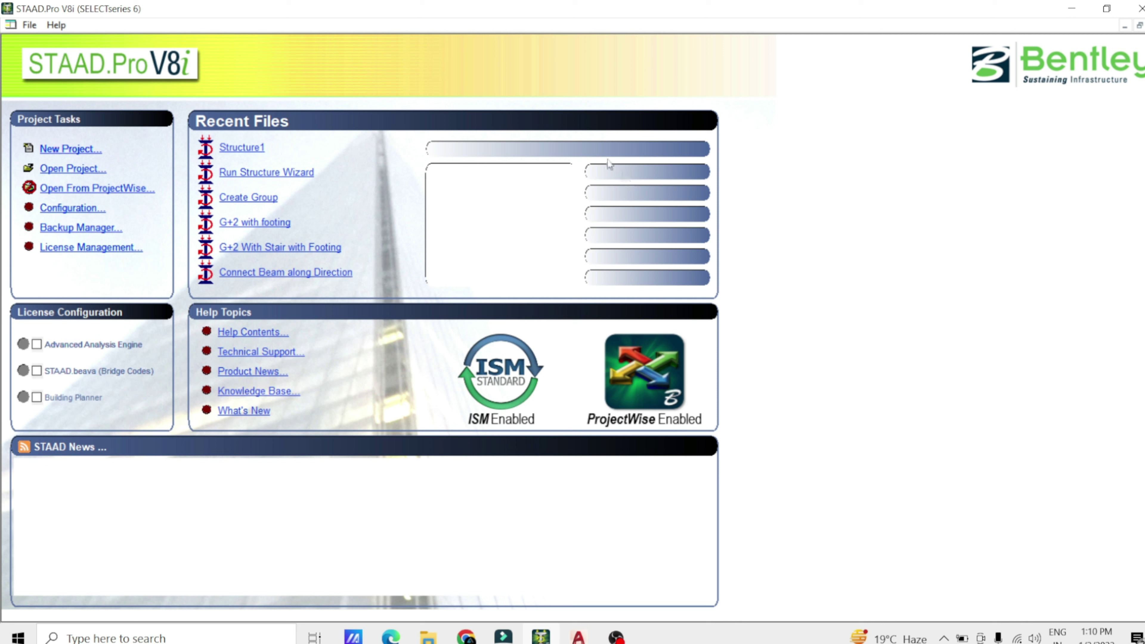
{"action": "left_click", "coordinate": [26, 29]}
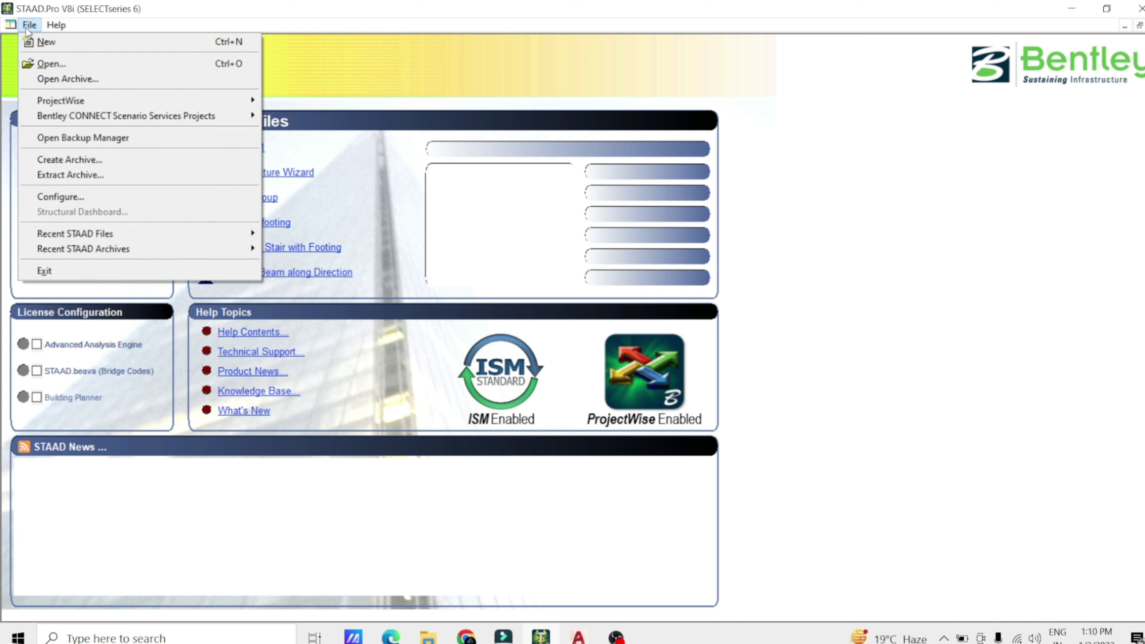
{"action": "left_click", "coordinate": [78, 189]}
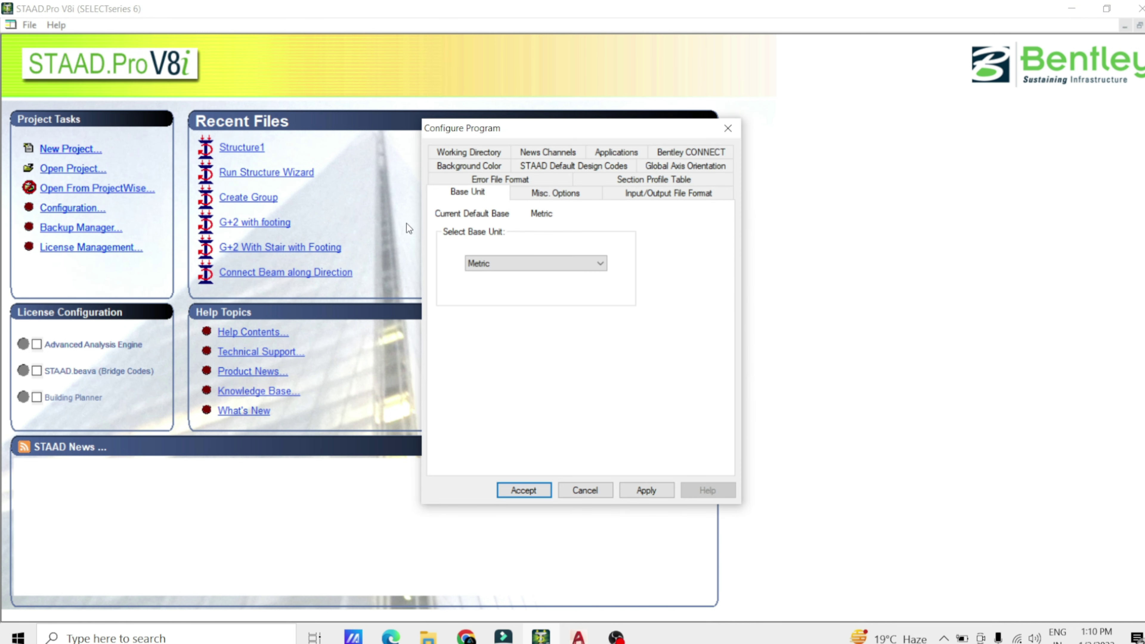
{"action": "left_click", "coordinate": [509, 261]}
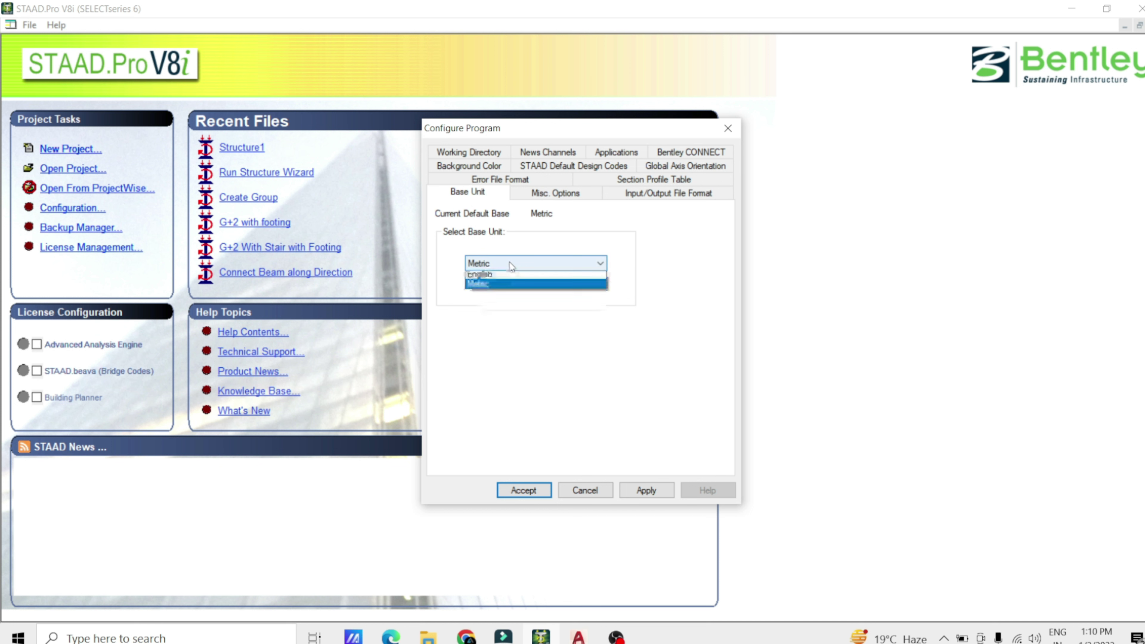
{"action": "left_click", "coordinate": [504, 277]}
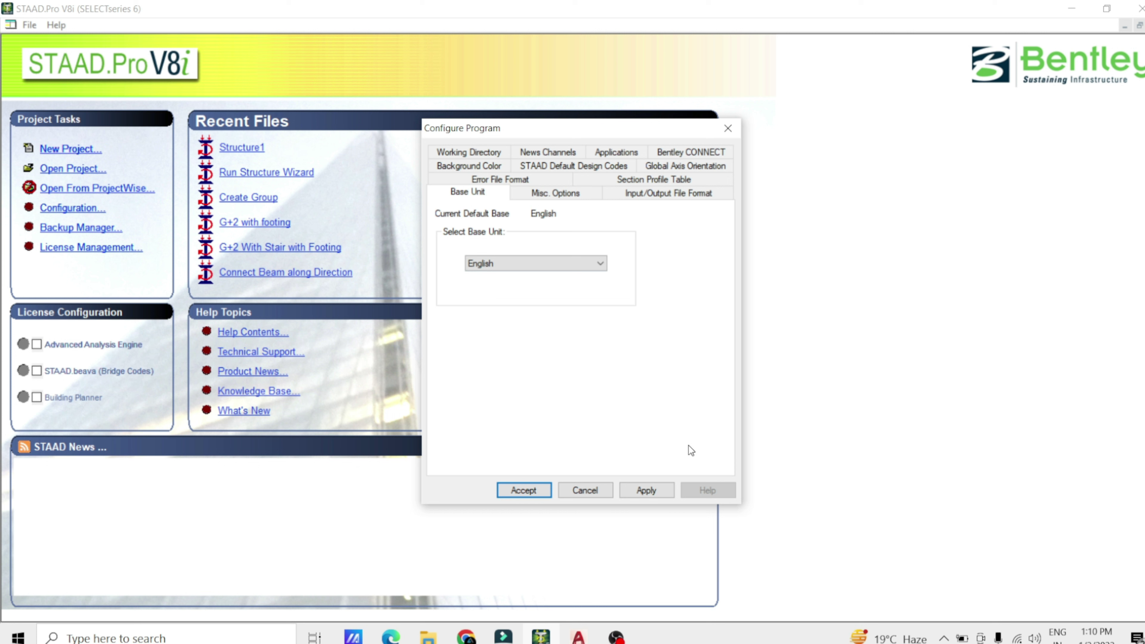
{"action": "left_click", "coordinate": [654, 490]}
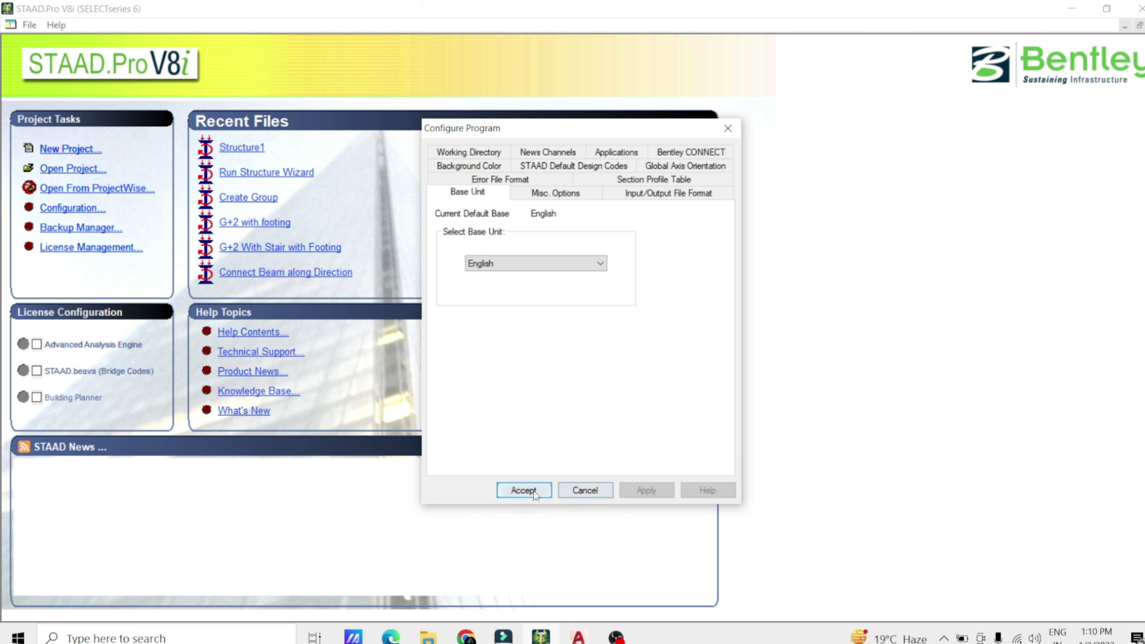
{"action": "left_click", "coordinate": [523, 490]}
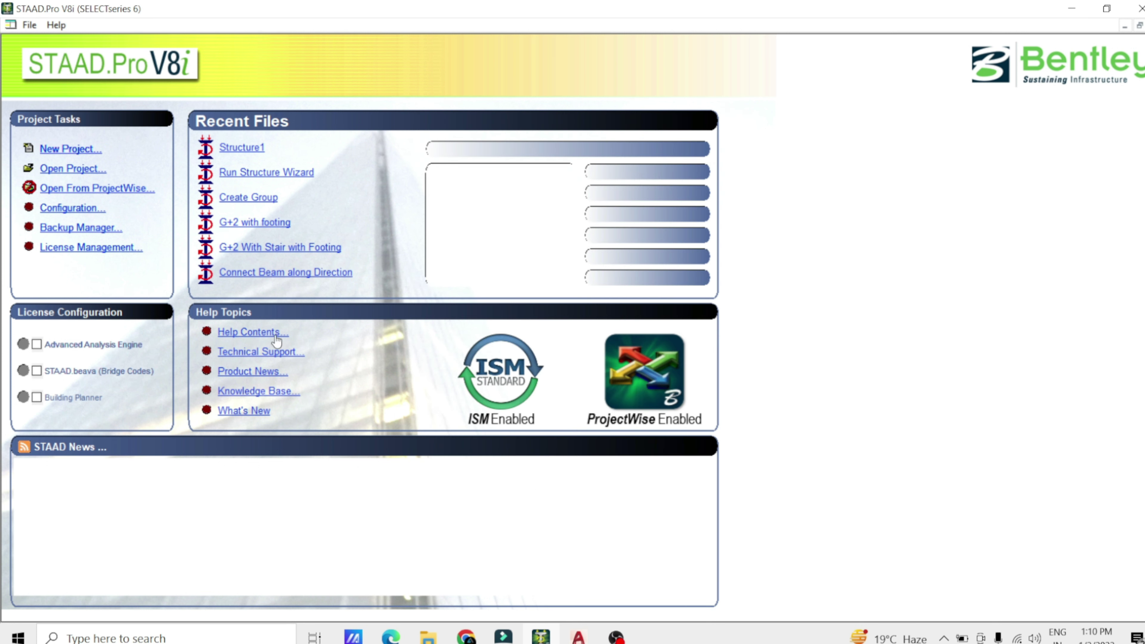
Step: Create a new Space model named G+1 with Inch as the length unit and KiloNewton as the force unit
{"action": "left_click", "coordinate": [73, 148]}
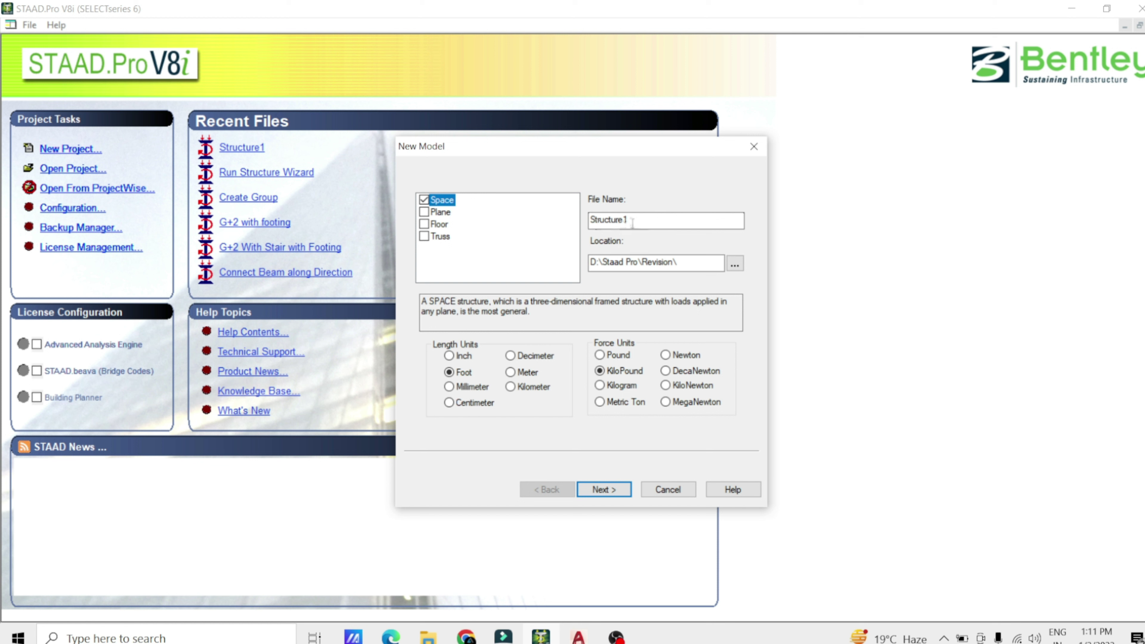
{"action": "double_click", "coordinate": [645, 219]}
{"action": "type", "text": "G+1"}
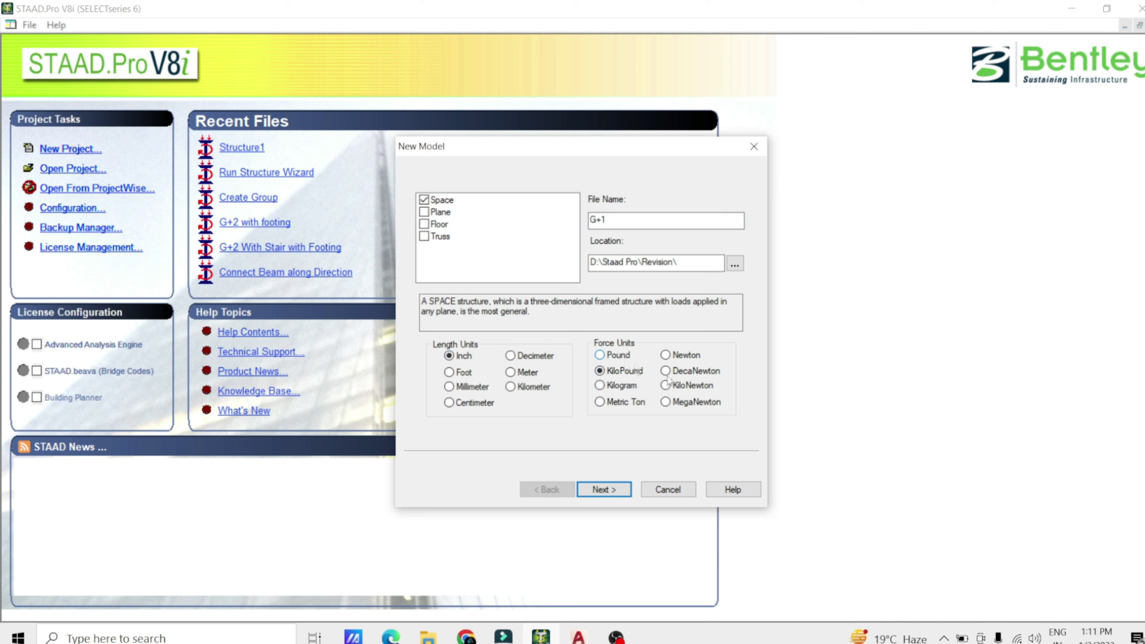
{"action": "left_click", "coordinate": [679, 384]}
{"action": "left_click", "coordinate": [614, 489]}
{"action": "left_click", "coordinate": [604, 489]}
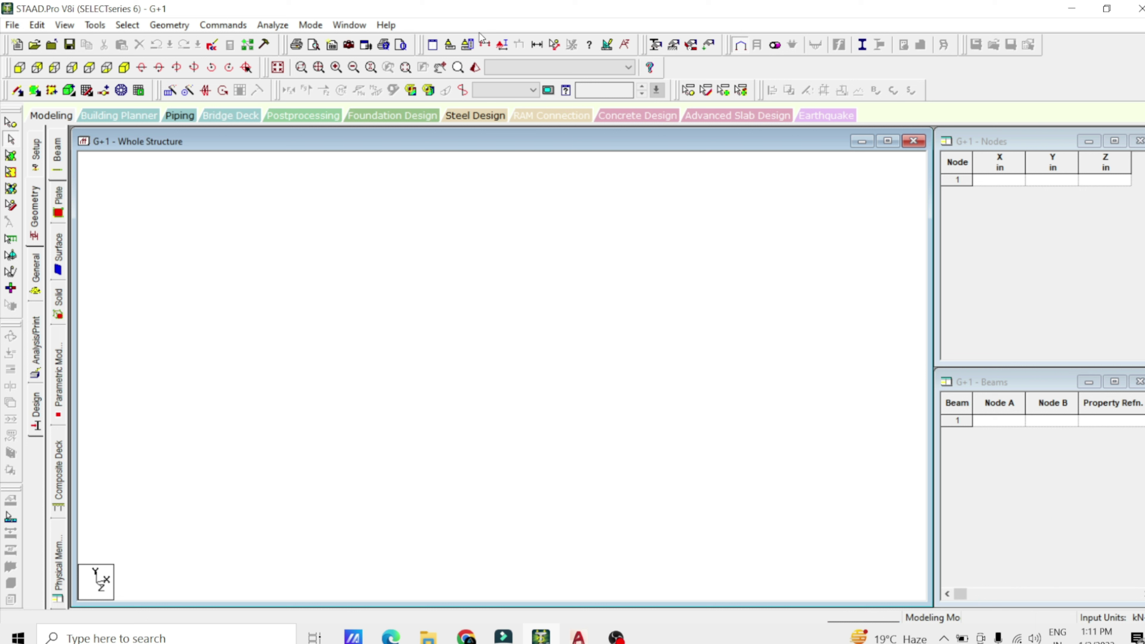
Step: Import the Staad CentreLine drawing as 3D DXF with the Y Up convention, using Inch and KiloPound as input units
{"action": "left_click", "coordinate": [13, 25]}
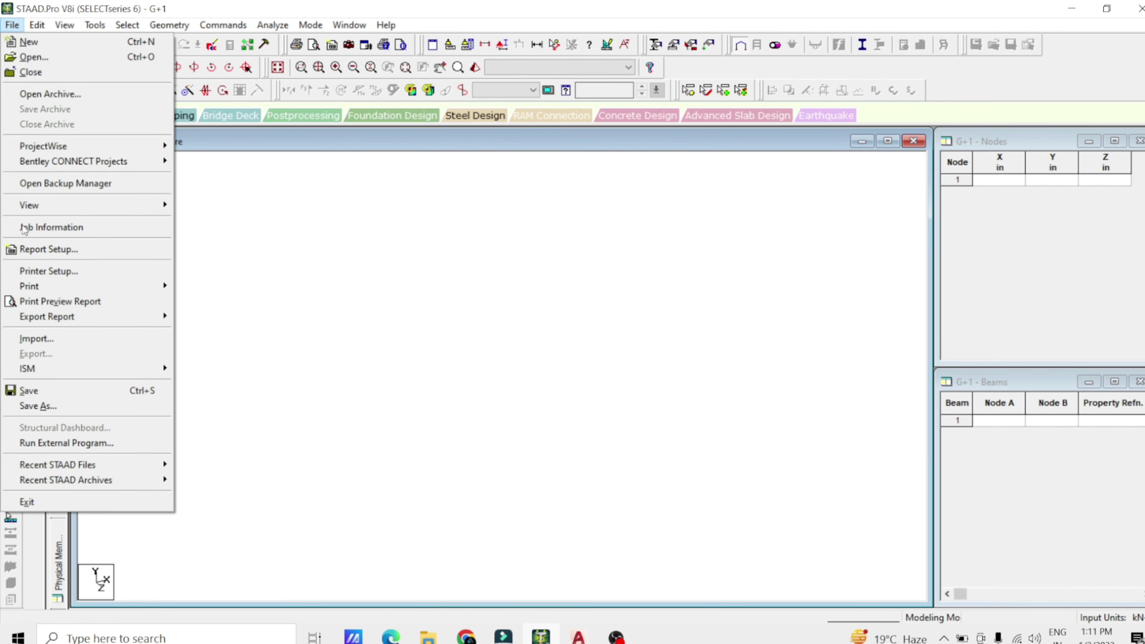
{"action": "left_click", "coordinate": [52, 338]}
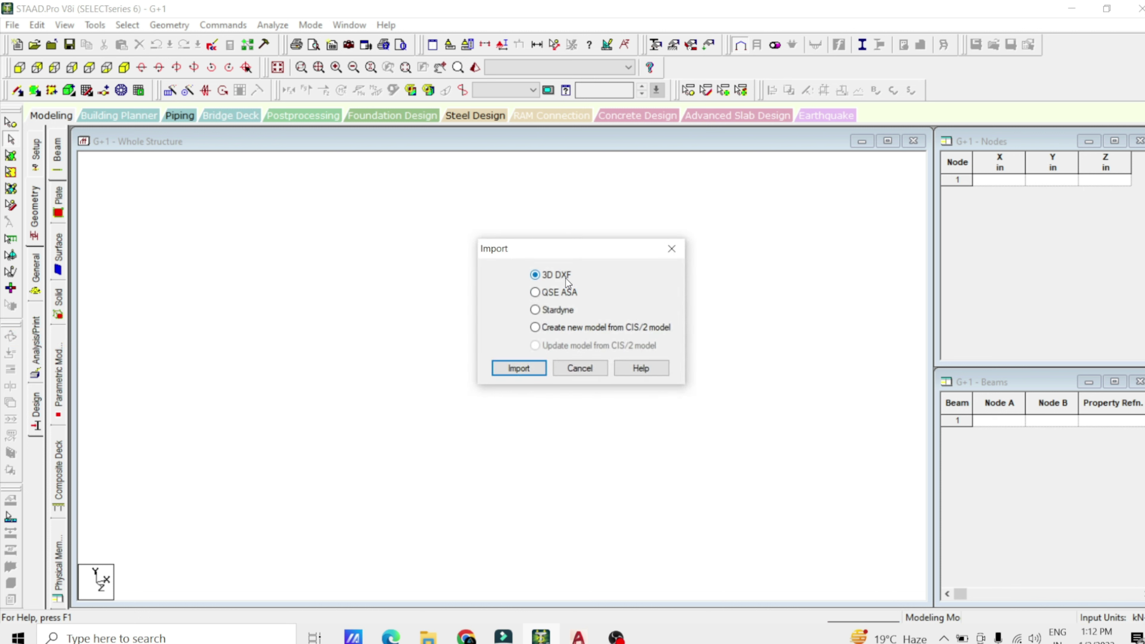
{"action": "left_click", "coordinate": [526, 366]}
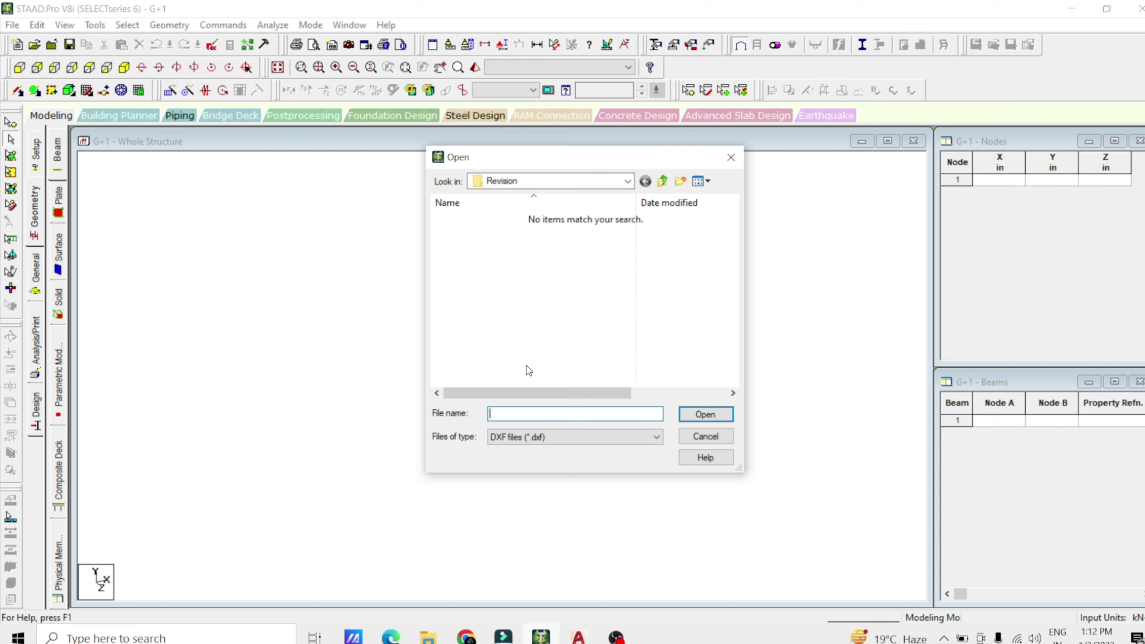
{"action": "left_click", "coordinate": [549, 181]}
{"action": "left_click", "coordinate": [541, 351]}
{"action": "double_click", "coordinate": [481, 221]}
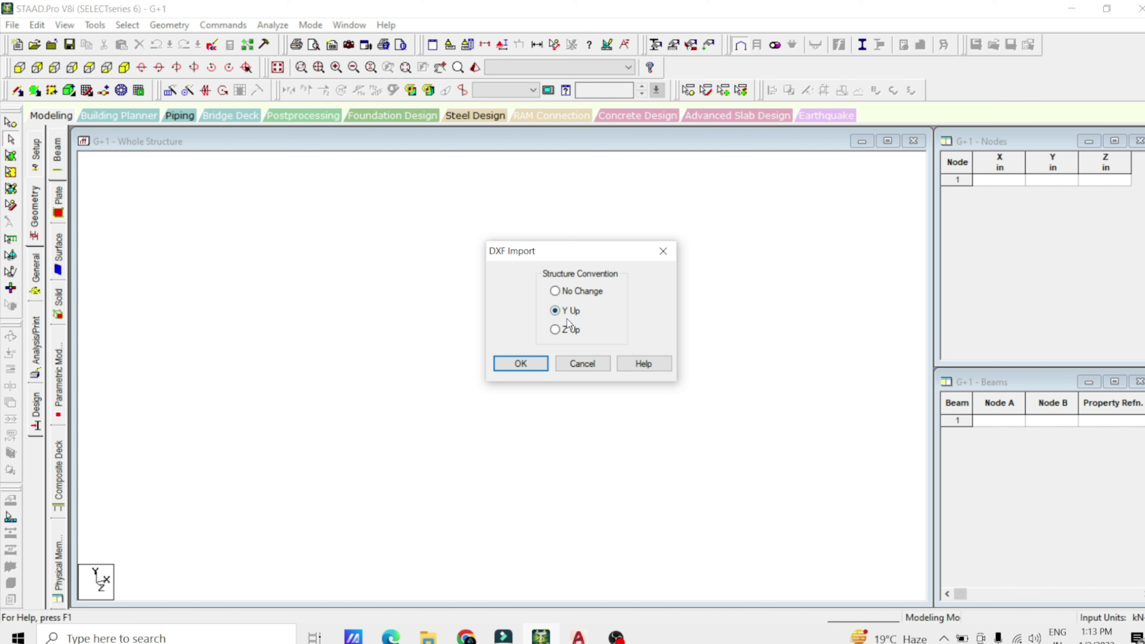
{"action": "left_click", "coordinate": [521, 363]}
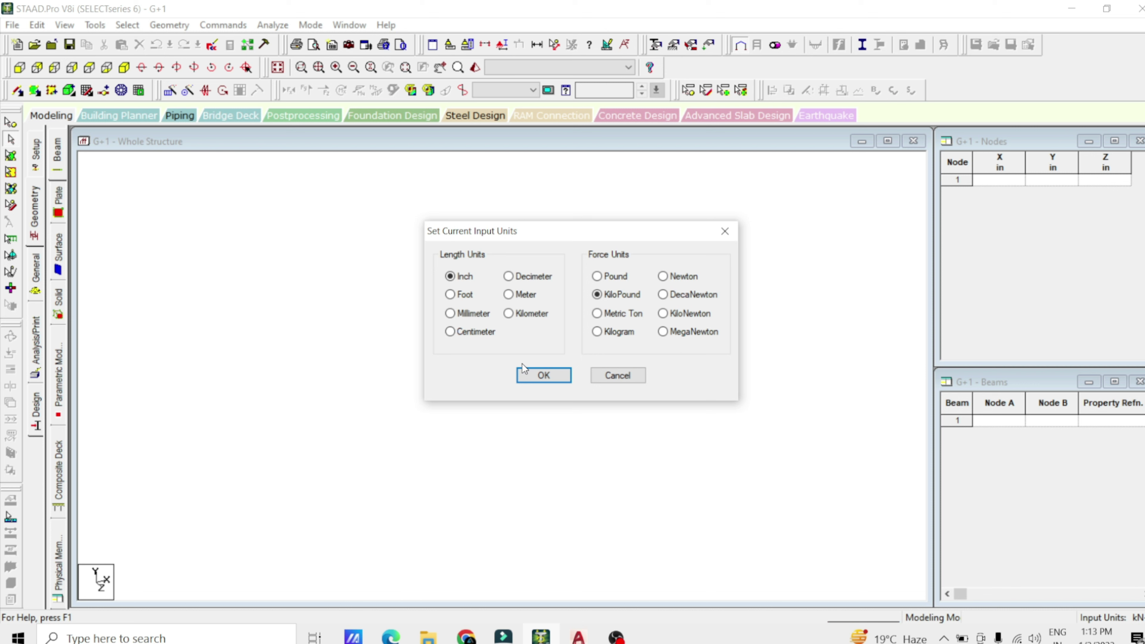
{"action": "left_click", "coordinate": [532, 373]}
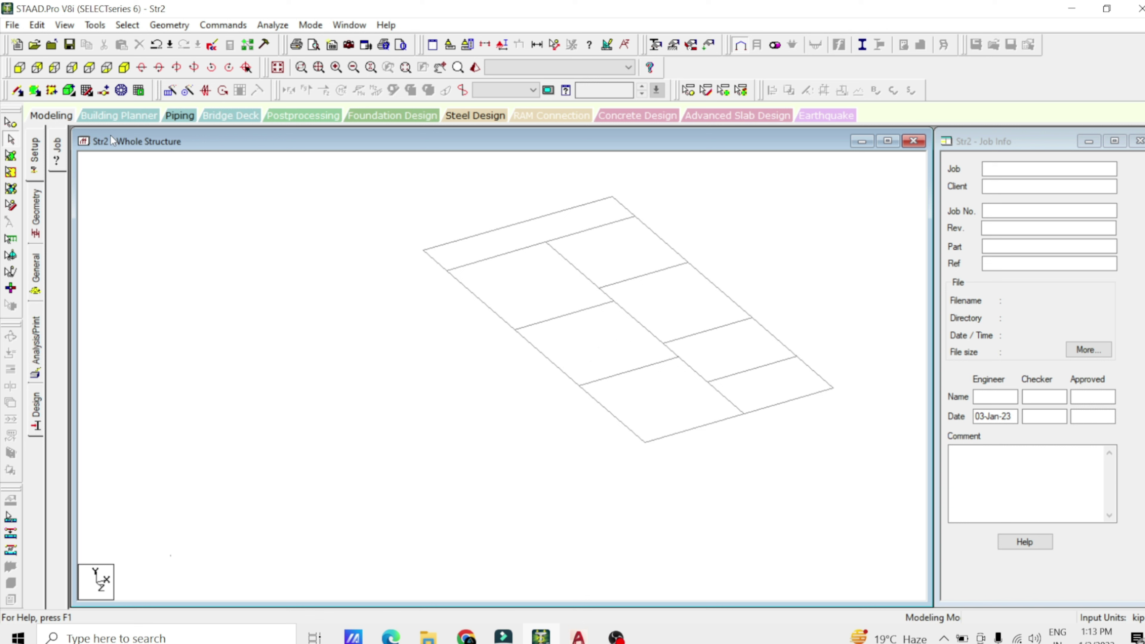
Step: Show the imported structure in plan view from +Y and centre it in the view
{"action": "left_click", "coordinate": [89, 68]}
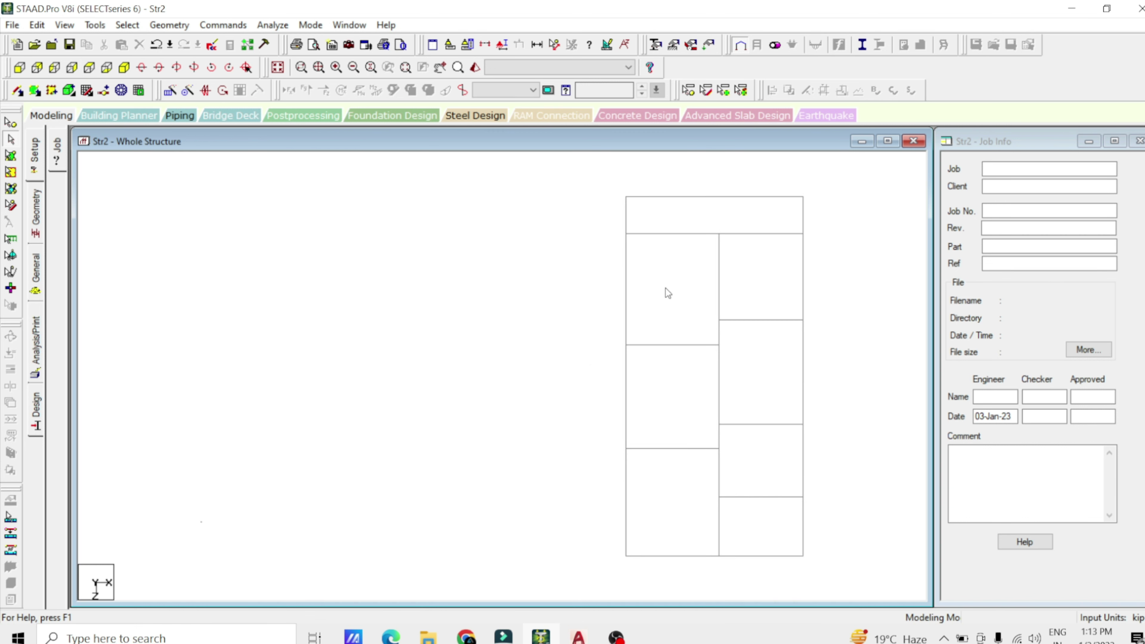
{"action": "left_click", "coordinate": [441, 67]}
{"action": "left_click_drag", "start_coordinate": [743, 333], "coordinate": [560, 327]}
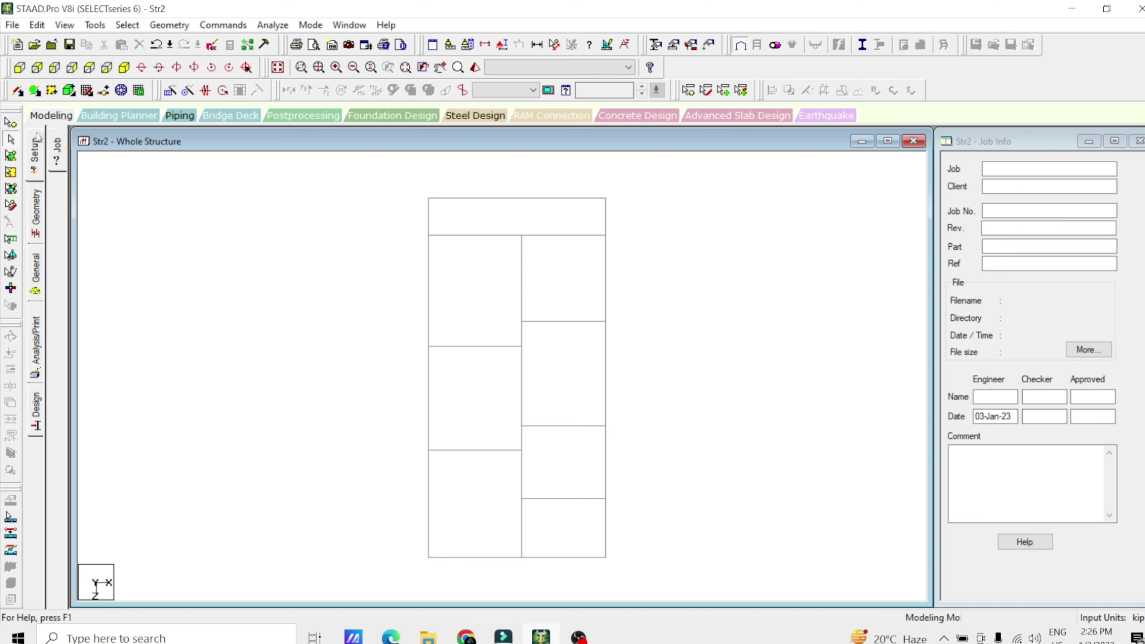
Step: Select all nodes of the plan and examine where the interior vertical line meets the upper and lowest full-width horizontal lines
{"action": "left_click", "coordinate": [10, 122]}
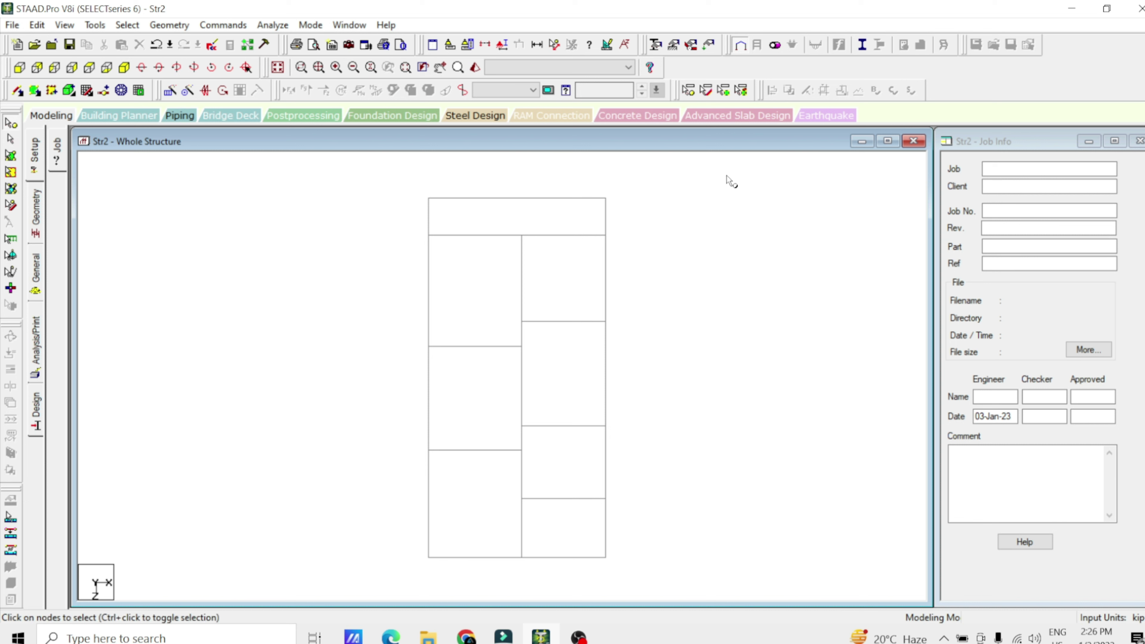
{"action": "left_click_drag", "start_coordinate": [711, 161], "coordinate": [363, 628]}
{"action": "mouse_move", "coordinate": [520, 236]}
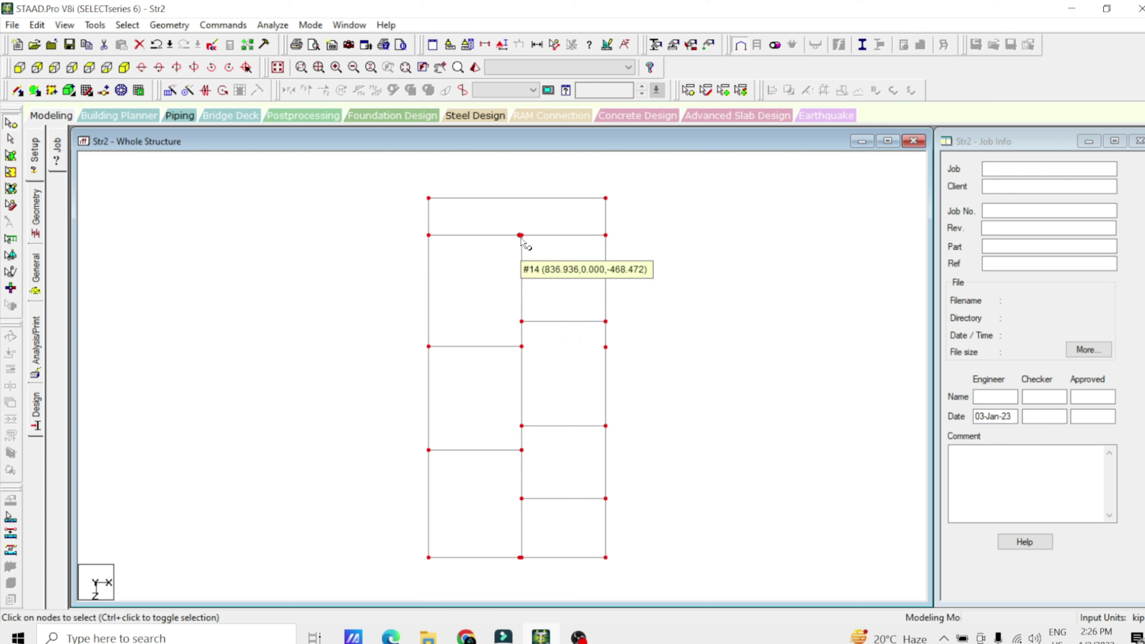
{"action": "left_click", "coordinate": [337, 68]}
{"action": "left_click", "coordinate": [337, 68]}
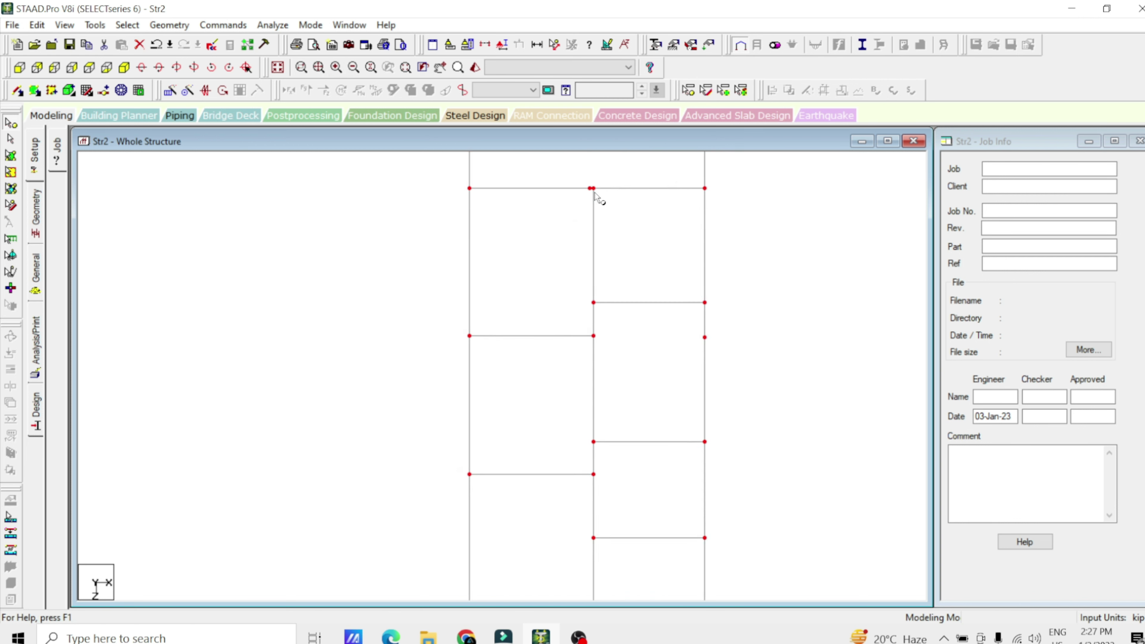
{"action": "mouse_move", "coordinate": [595, 195]}
{"action": "left_click", "coordinate": [440, 67]}
{"action": "left_click_drag", "start_coordinate": [583, 324], "coordinate": [570, 171]}
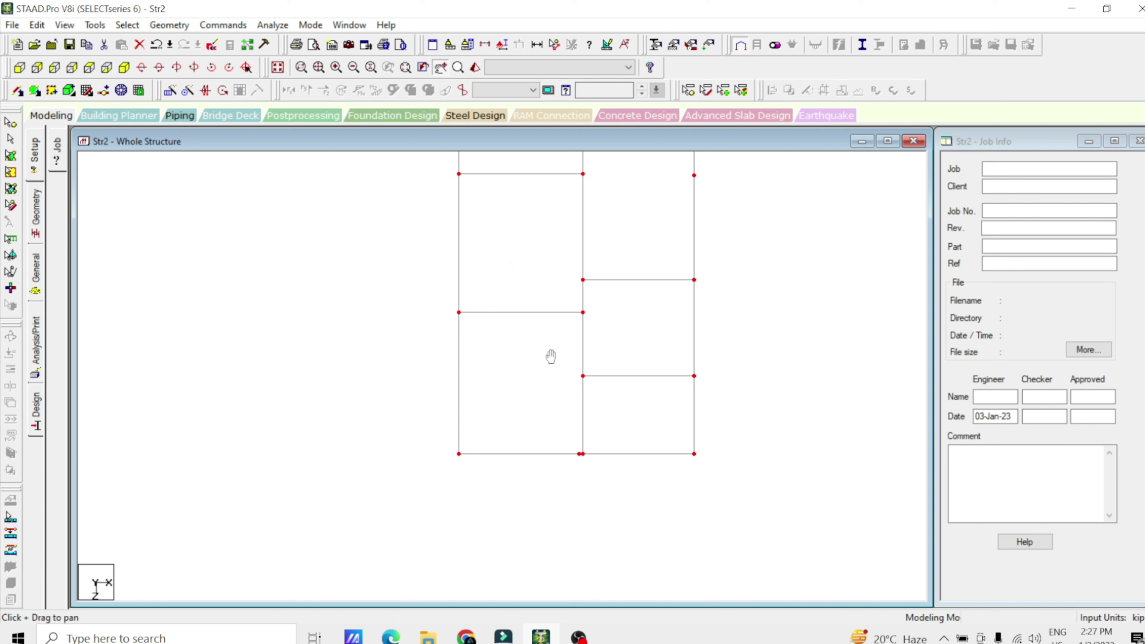
Step: Select the two nearly coincident nodes at the middle of the plan's lower edge and display the node numbers
{"action": "left_click", "coordinate": [441, 70]}
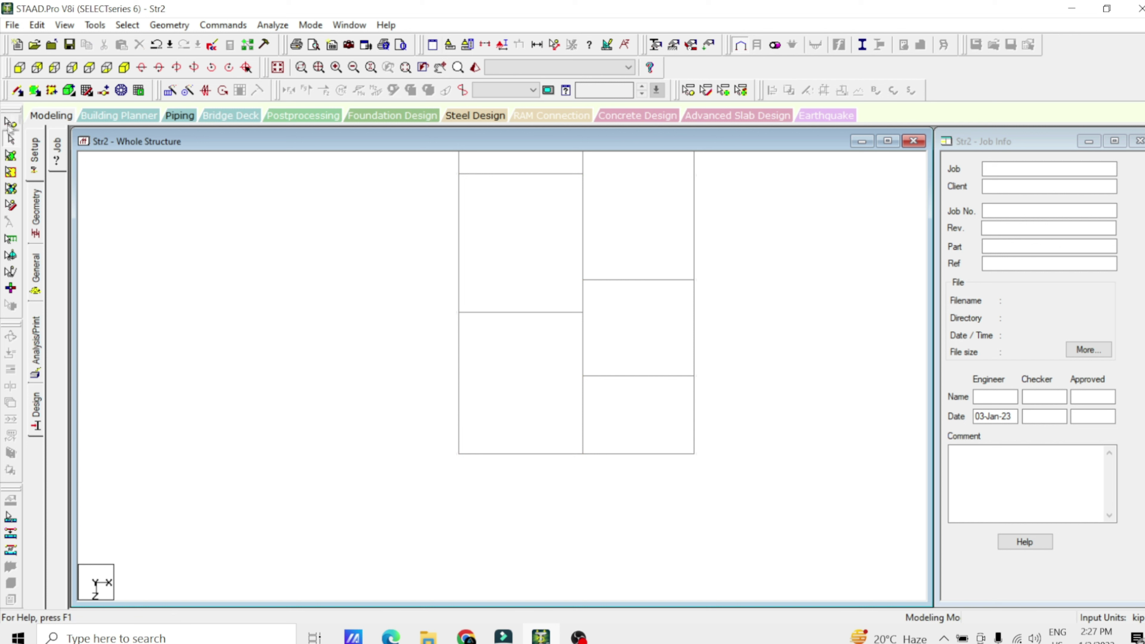
{"action": "left_click", "coordinate": [10, 122]}
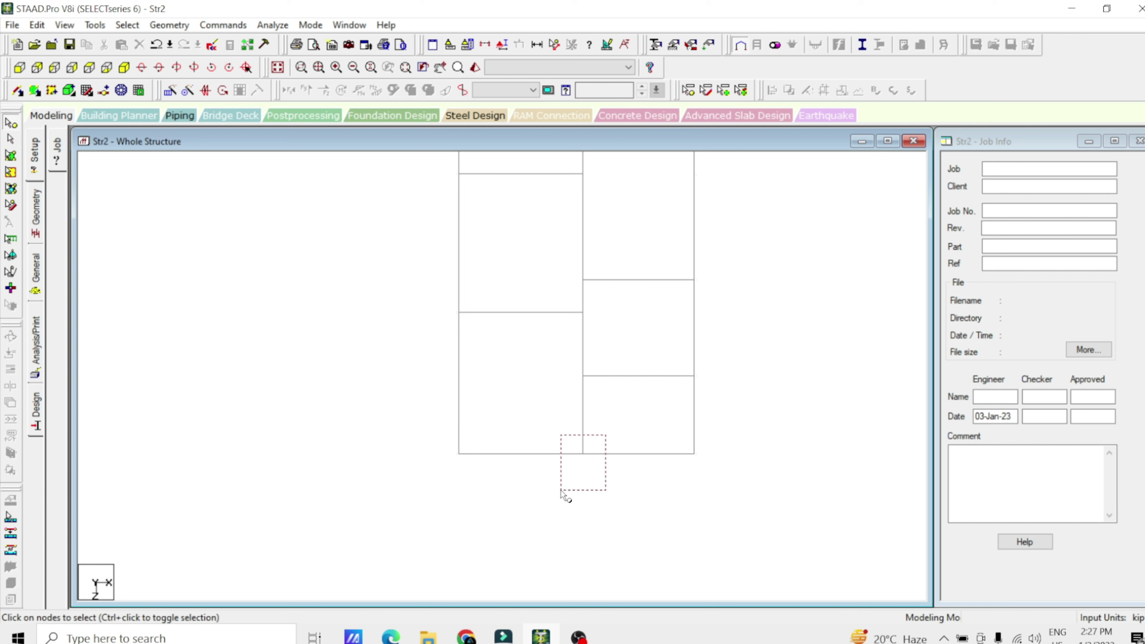
{"action": "left_click", "coordinate": [582, 454]}
{"action": "left_click", "coordinate": [155, 24]}
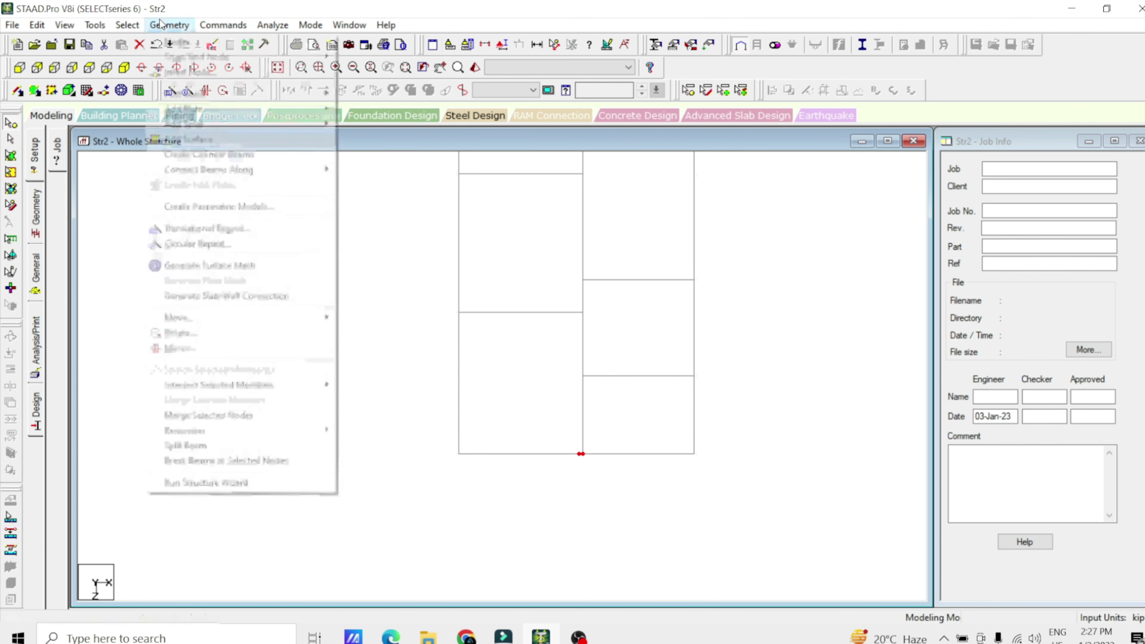
{"action": "left_click", "coordinate": [233, 418]}
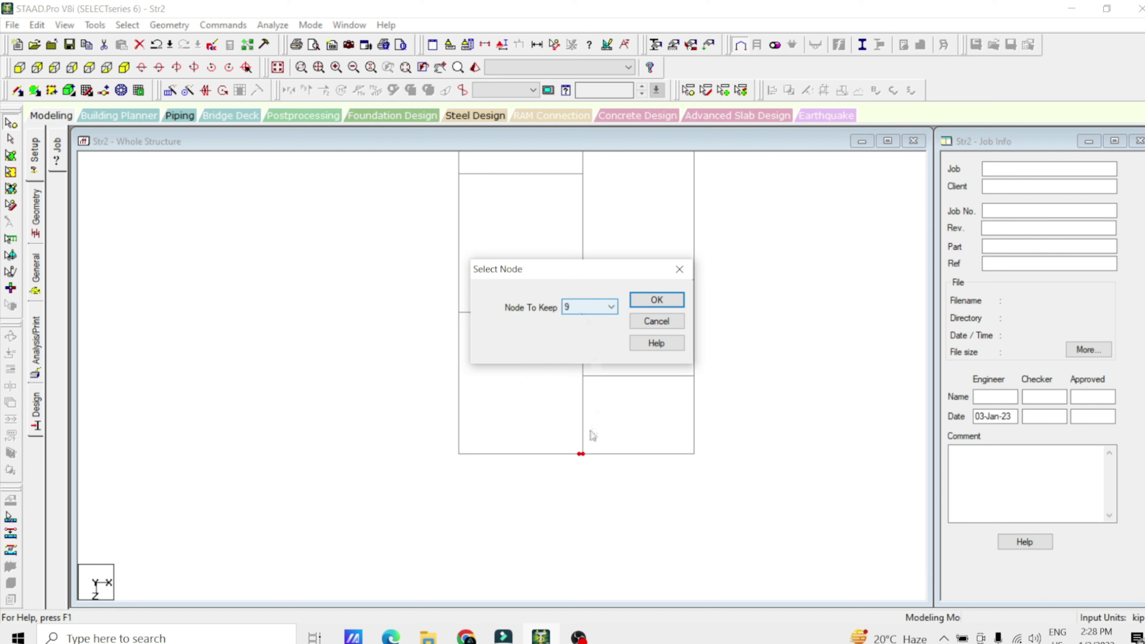
{"action": "left_click", "coordinate": [666, 322]}
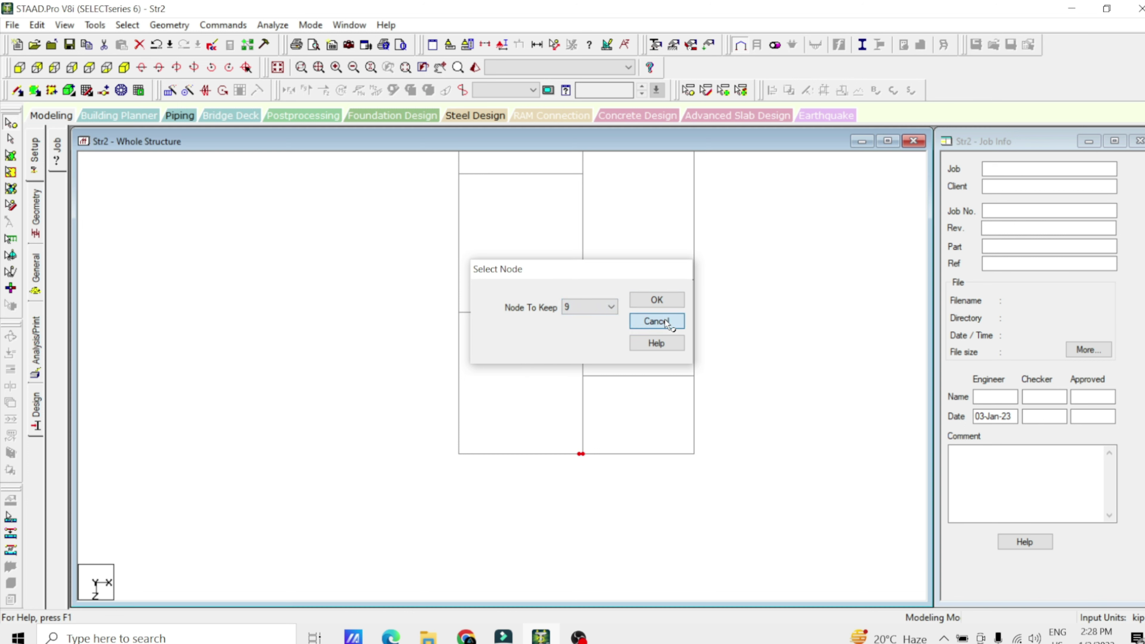
{"action": "key", "text": "shift+n"}
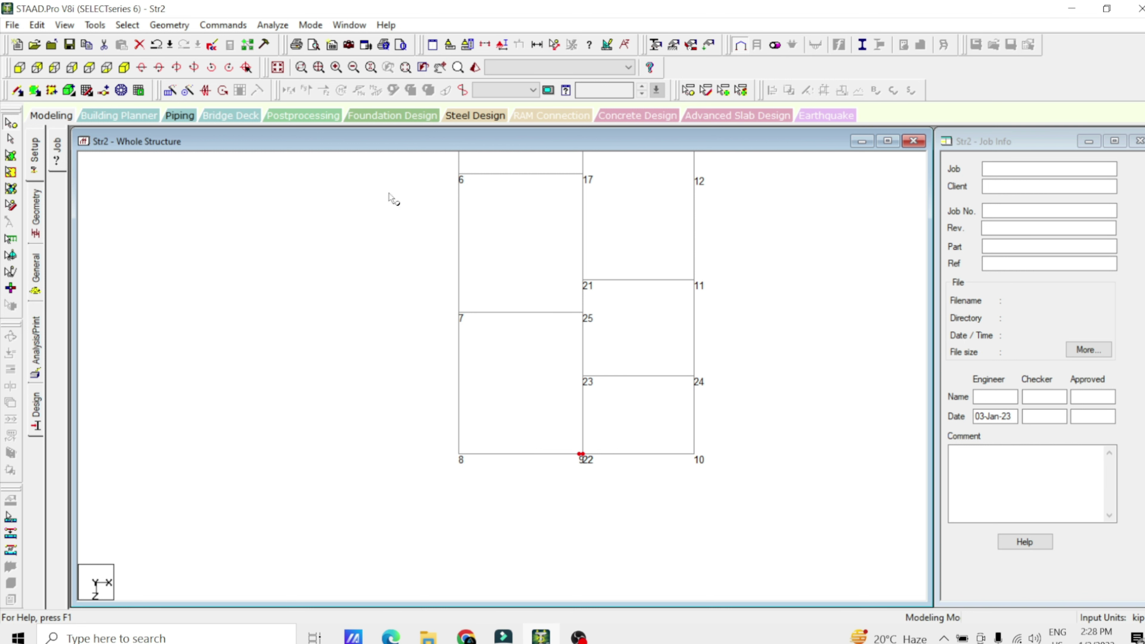
Step: Merge the two selected nodes at the middle of the plan's lower edge, keeping node 22
{"action": "left_click", "coordinate": [169, 25]}
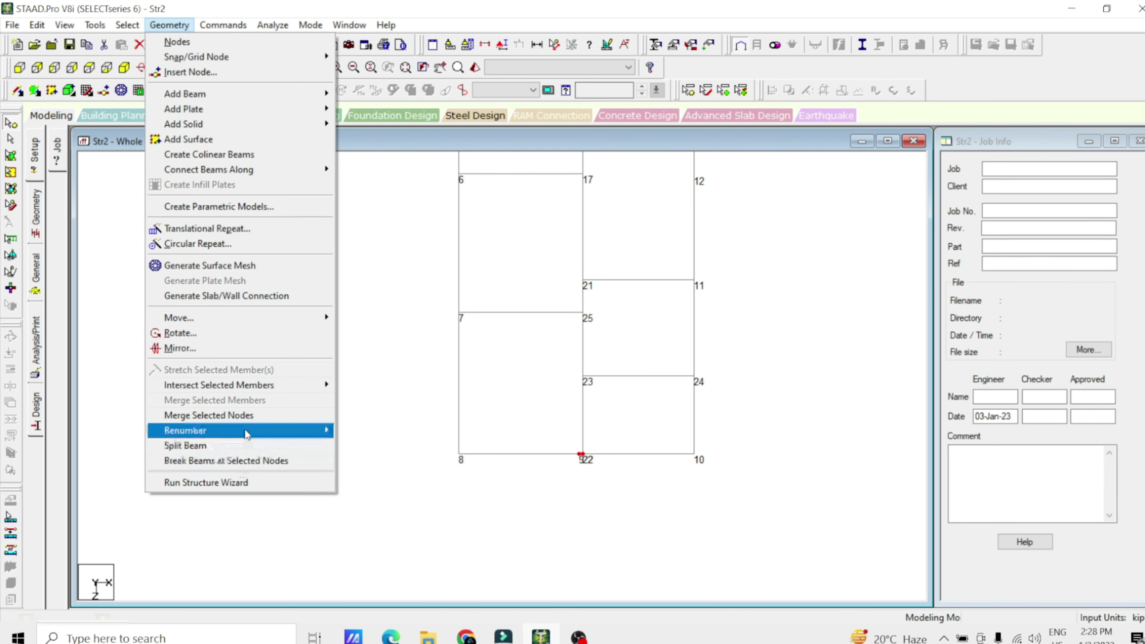
{"action": "left_click", "coordinate": [246, 417]}
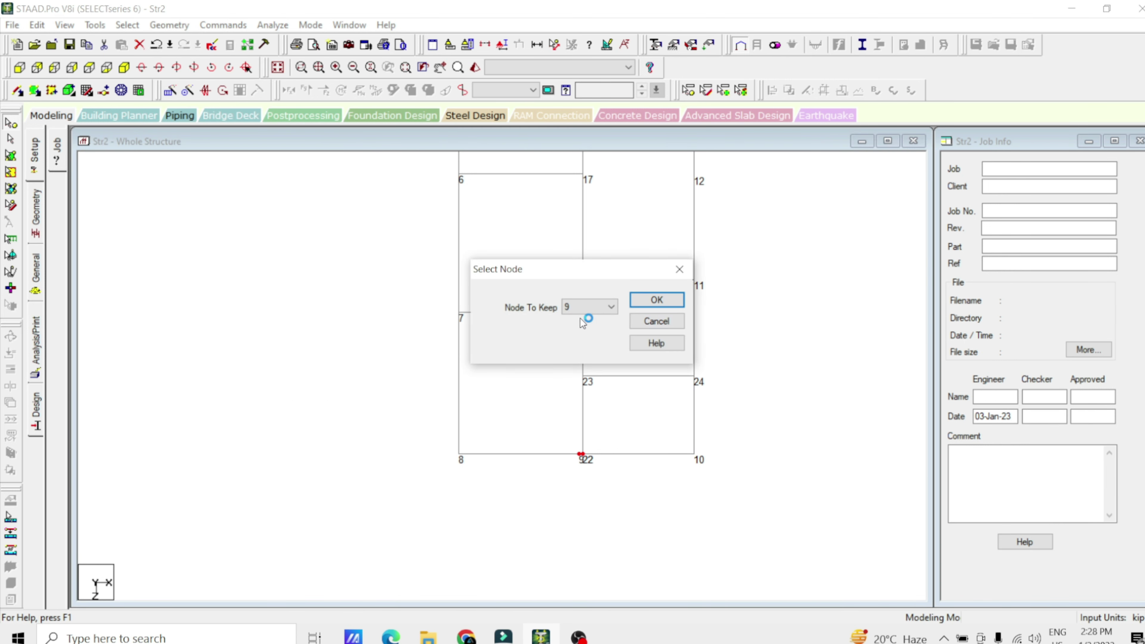
{"action": "left_click", "coordinate": [589, 312]}
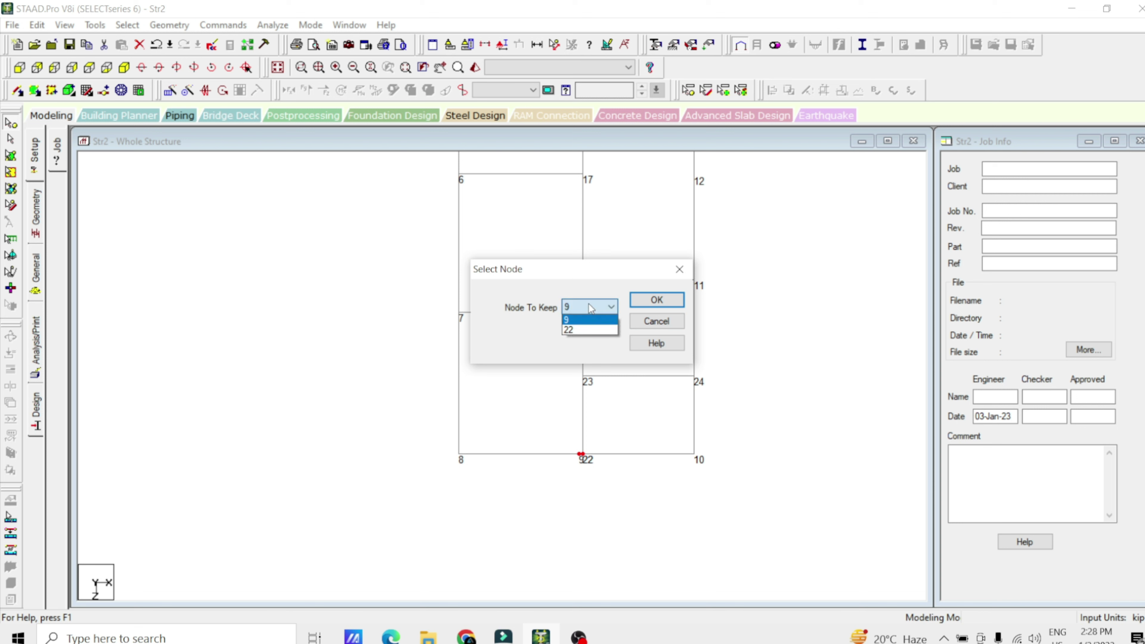
{"action": "left_click", "coordinate": [591, 331]}
{"action": "left_click", "coordinate": [658, 300]}
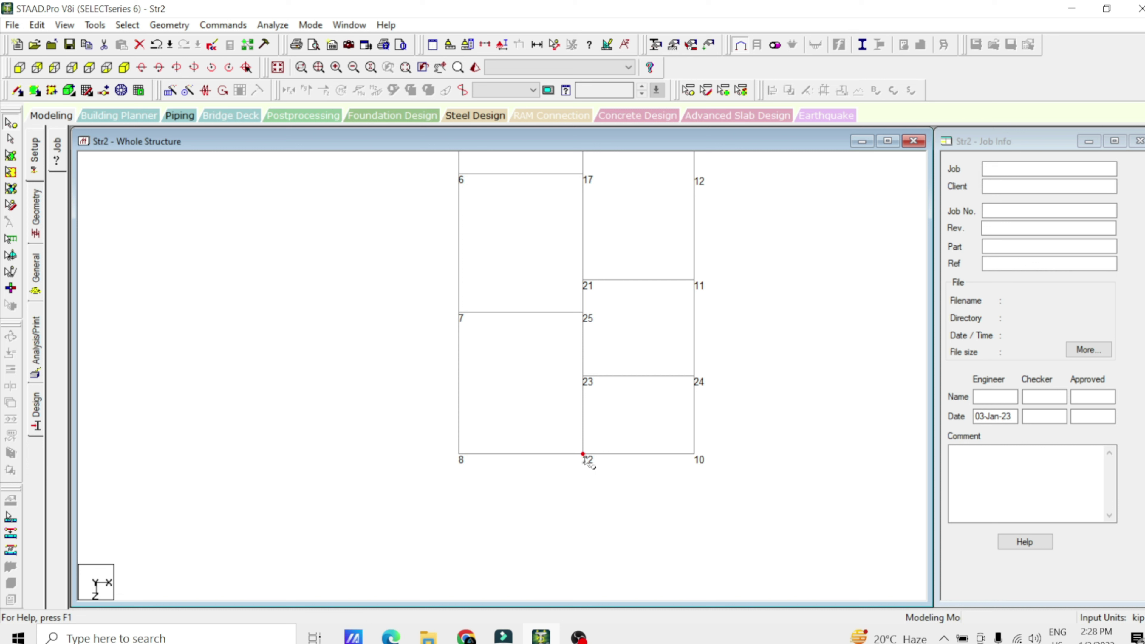
Step: Merge the two nearly coincident nodes at the upper end of the interior vertical line, keeping node 18
{"action": "left_click", "coordinate": [440, 67]}
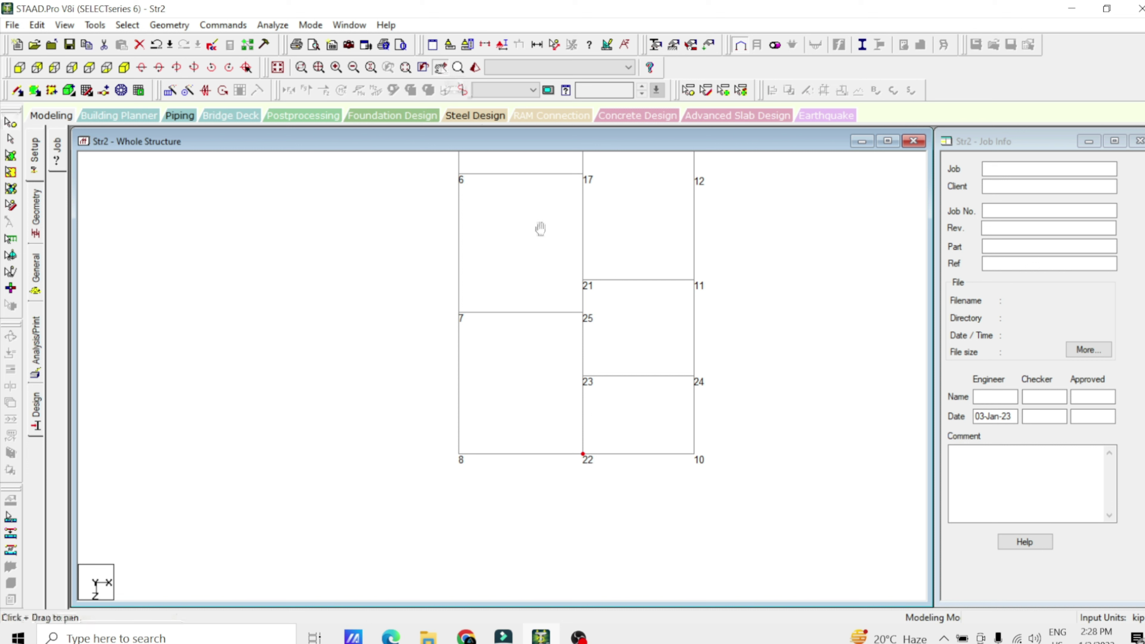
{"action": "left_click_drag", "start_coordinate": [556, 273], "coordinate": [514, 495]}
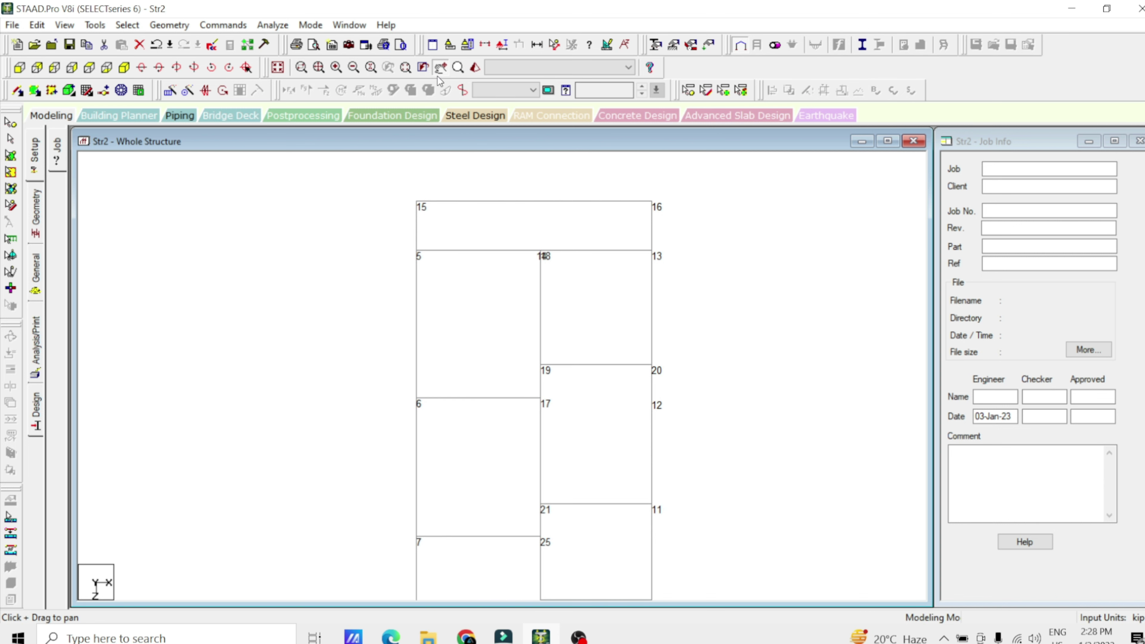
{"action": "left_click", "coordinate": [10, 122]}
{"action": "left_click_drag", "start_coordinate": [562, 236], "coordinate": [526, 260]}
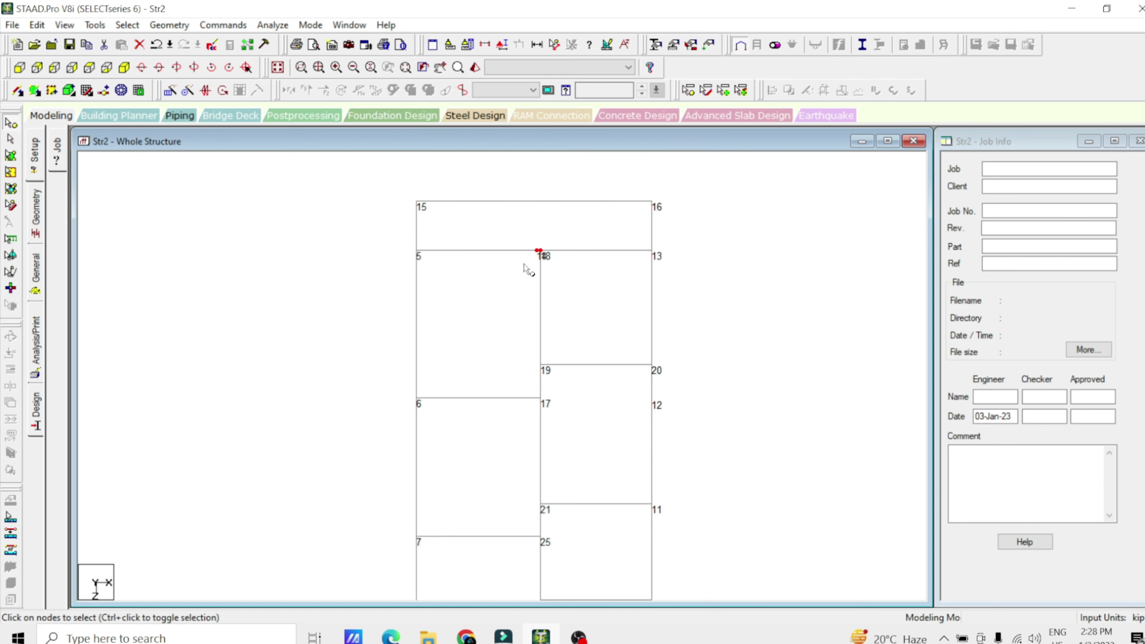
{"action": "left_click", "coordinate": [169, 25]}
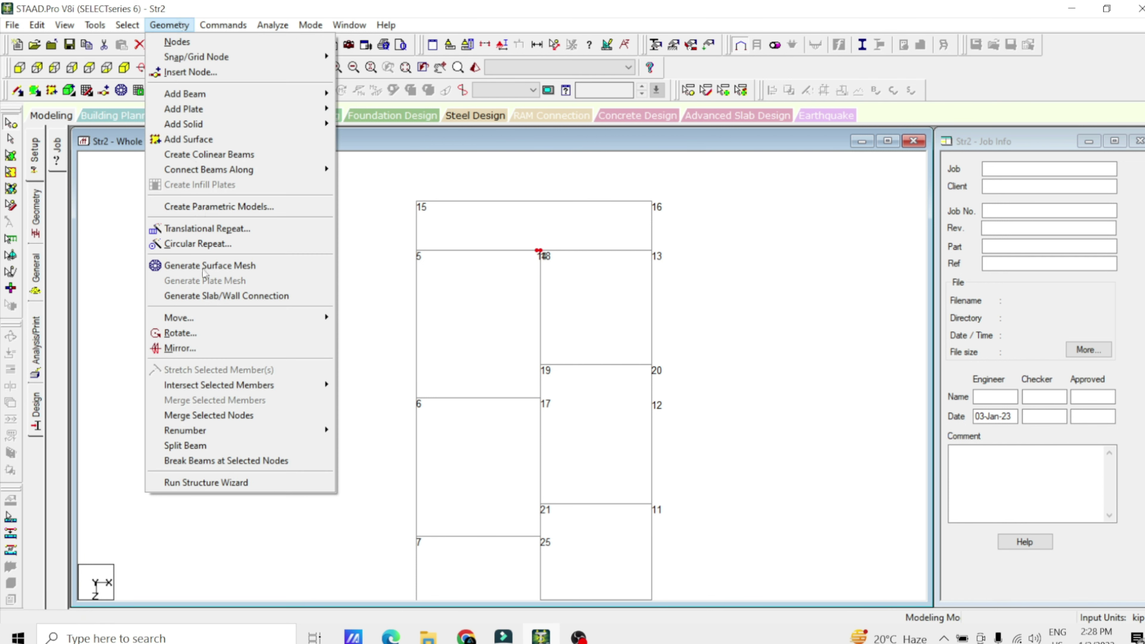
{"action": "left_click", "coordinate": [211, 417]}
{"action": "left_click", "coordinate": [586, 308]}
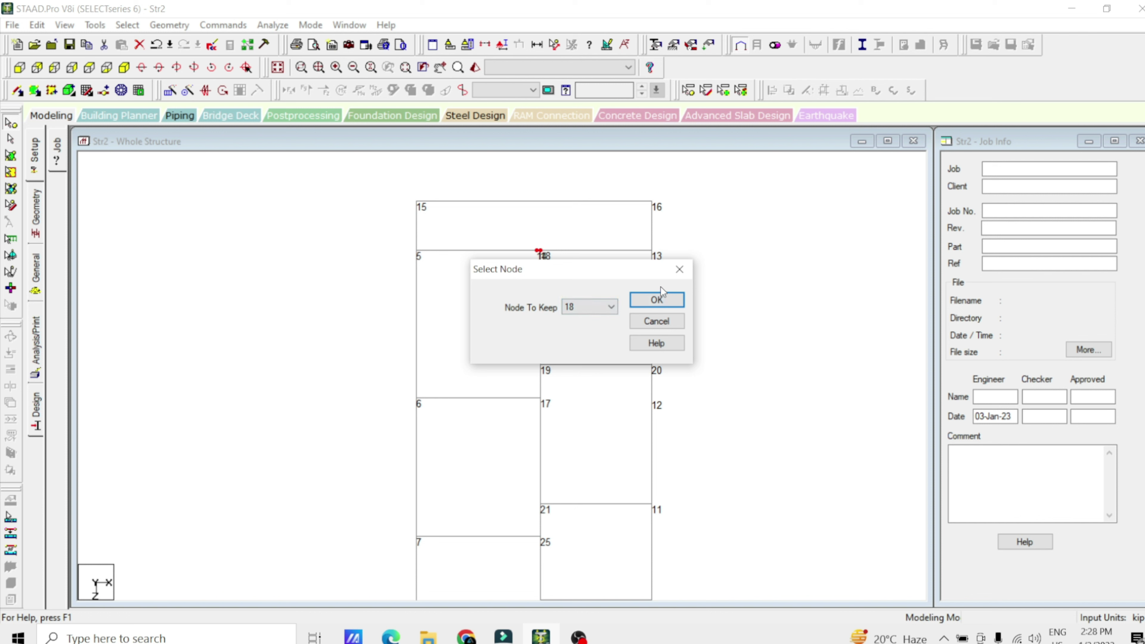
{"action": "left_click", "coordinate": [659, 300]}
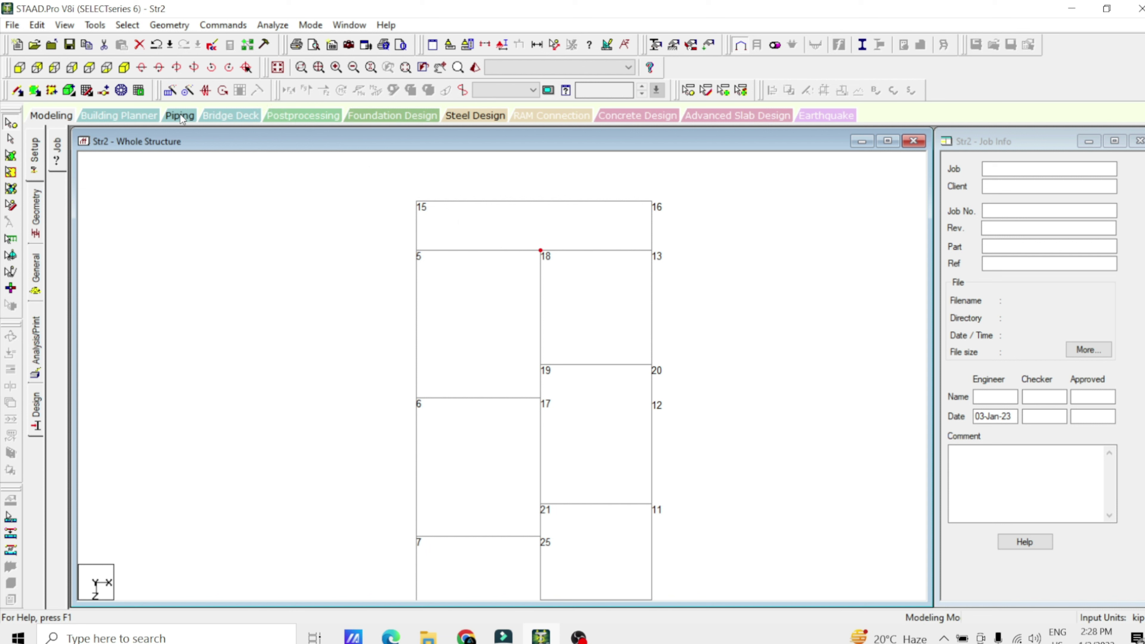
Step: Check the column layout in the AutoCAD plan, then select the matching column nodes in the STAAD.Pro plan
{"action": "left_click", "coordinate": [356, 68]}
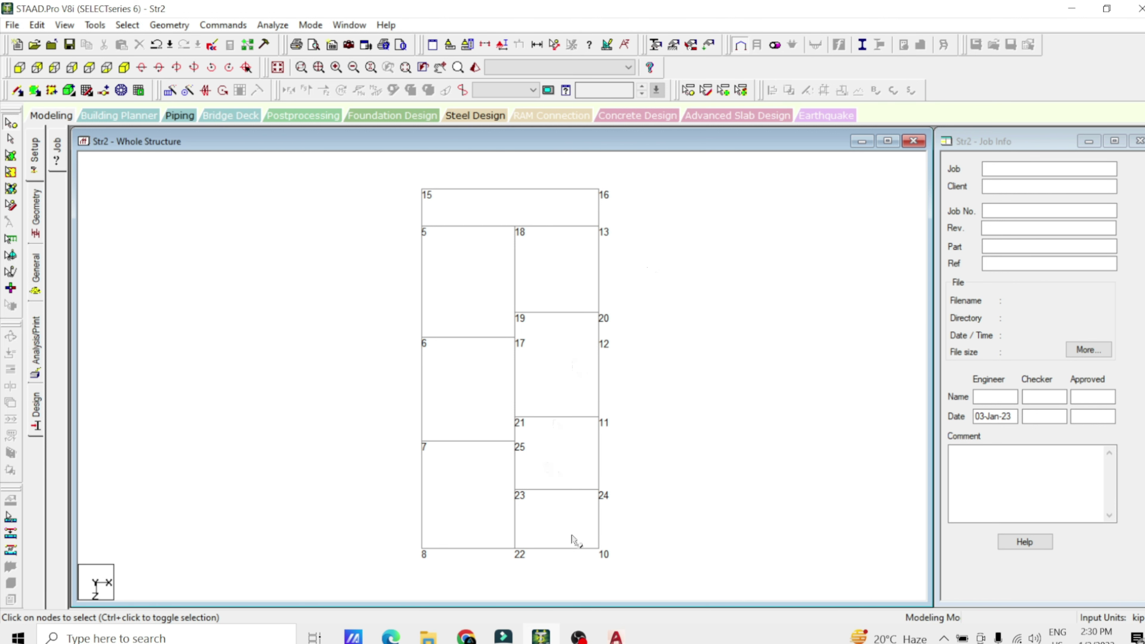
{"action": "left_click", "coordinate": [616, 638]}
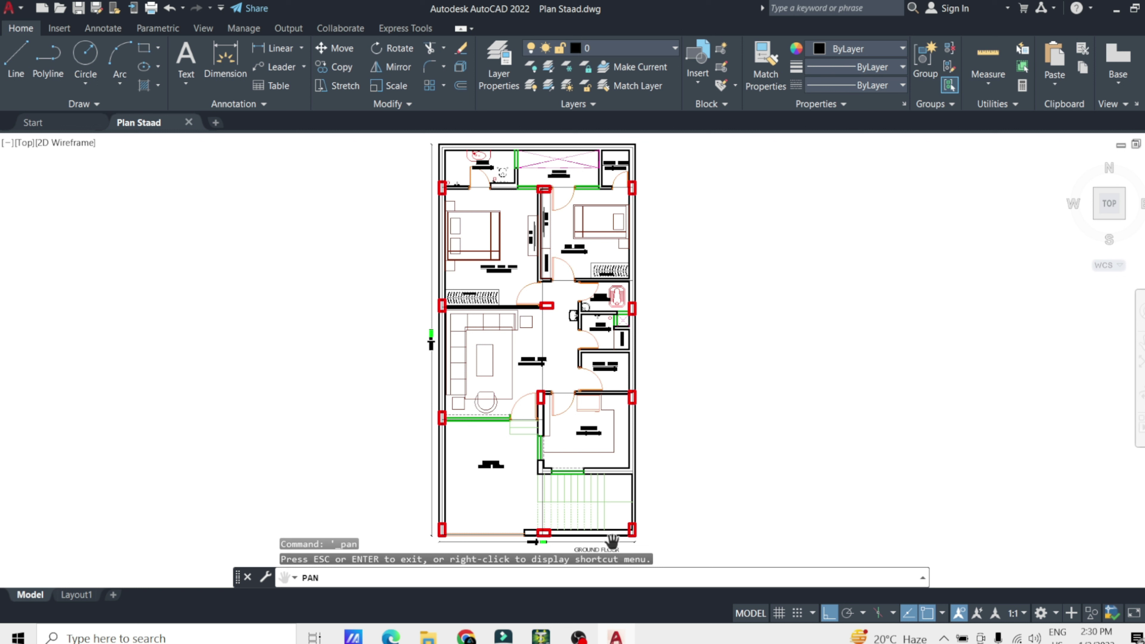
{"action": "key", "text": "alt+Tab"}
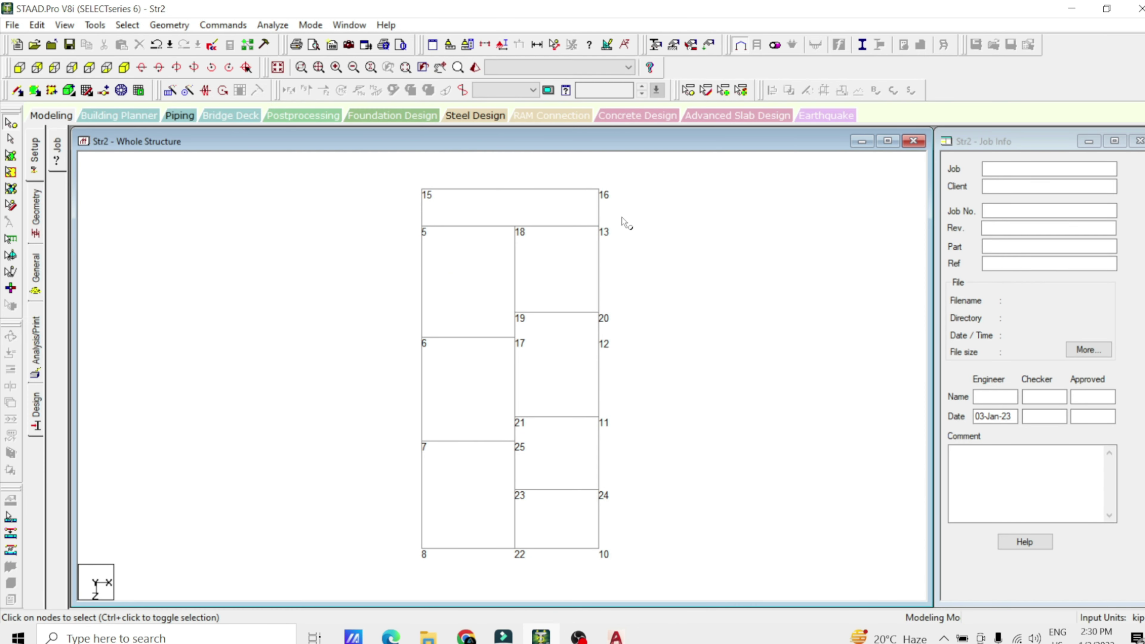
{"action": "left_click_drag", "start_coordinate": [596, 216], "coordinate": [409, 248]}
{"action": "left_click_drag", "start_coordinate": [617, 332], "coordinate": [404, 359]}
{"action": "left_click_drag", "start_coordinate": [614, 538], "coordinate": [396, 568]}
{"action": "left_click_drag", "start_coordinate": [510, 429], "coordinate": [397, 460]}
Step: Use Translational Repeat on the column nodes with one linked step of -60 in along Y, and show the isometric view
{"action": "left_click", "coordinate": [171, 92]}
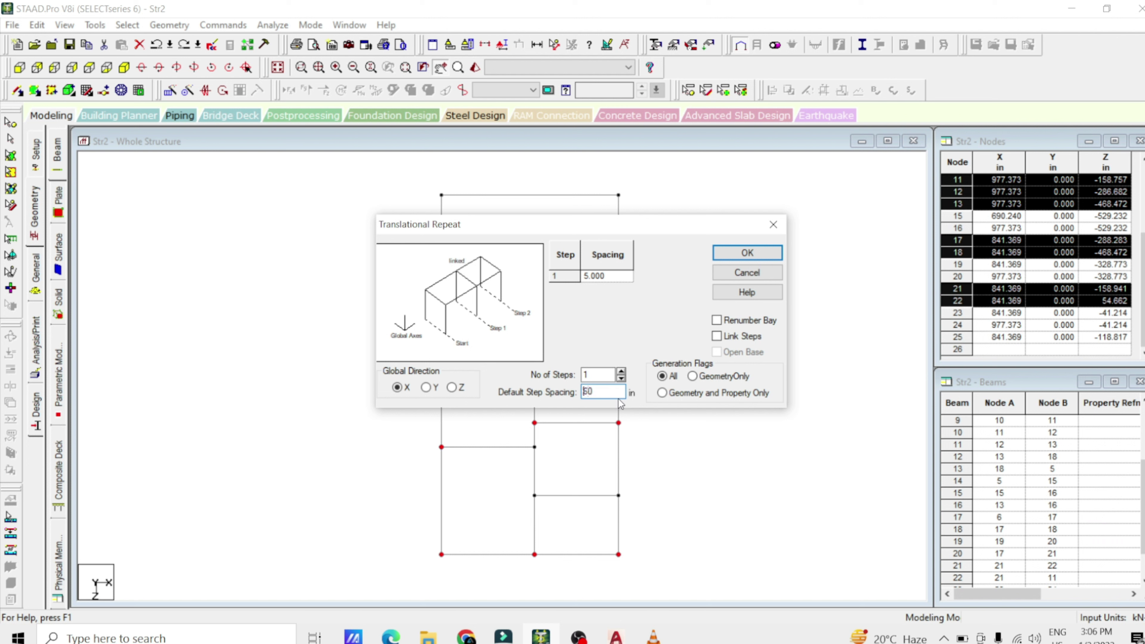
{"action": "type", "text": "-"}
{"action": "left_click", "coordinate": [717, 336]}
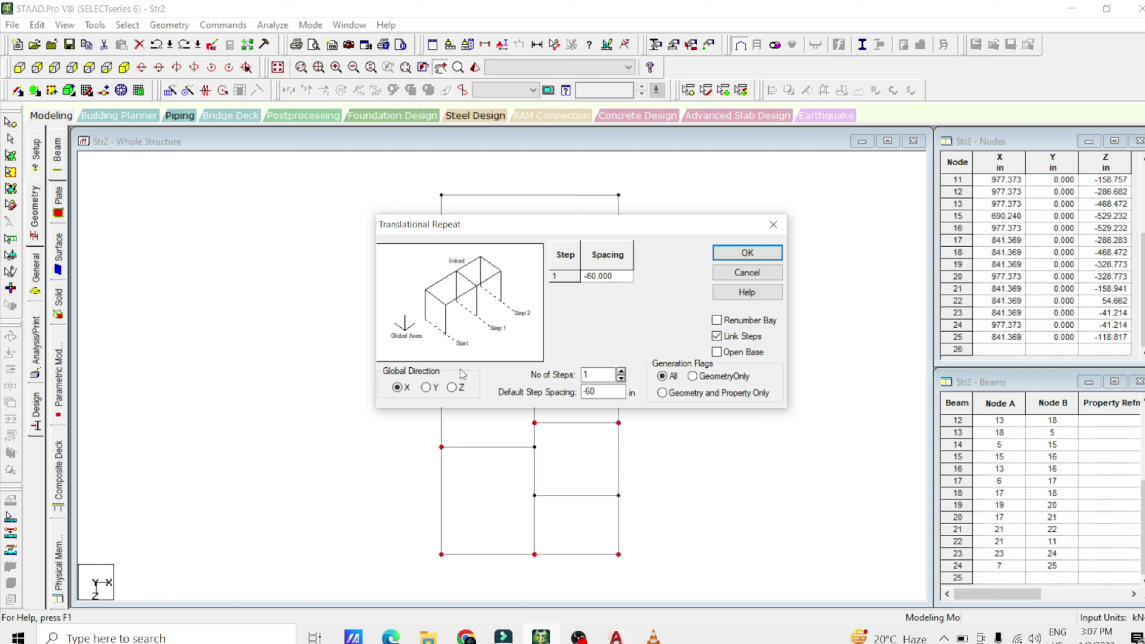
{"action": "left_click", "coordinate": [426, 388]}
{"action": "left_click", "coordinate": [761, 252]}
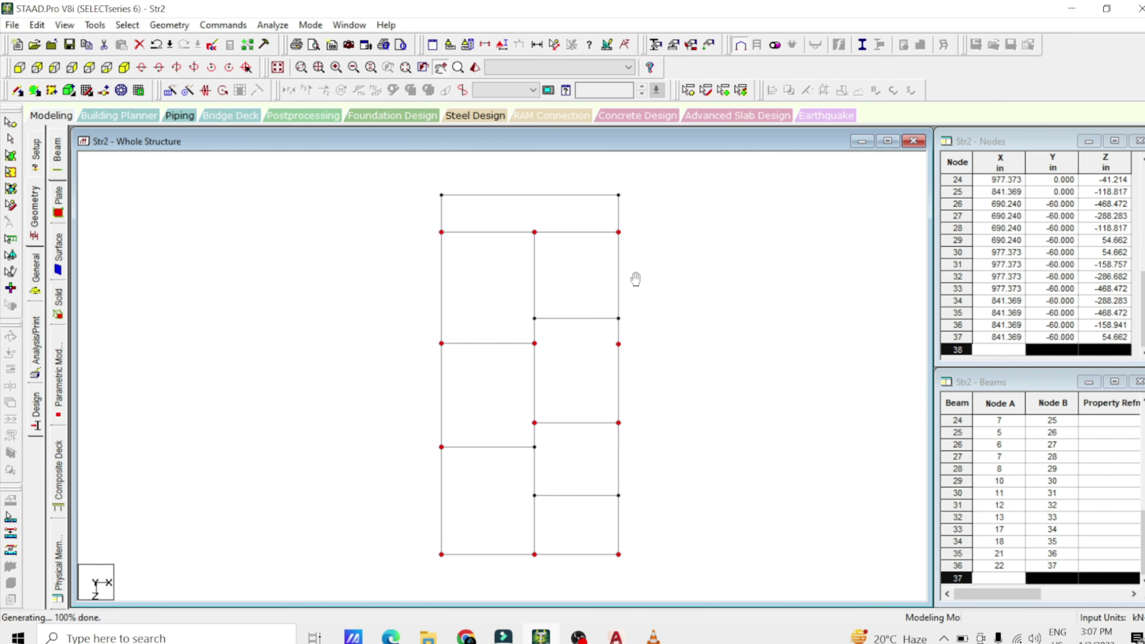
{"action": "left_click", "coordinate": [124, 68]}
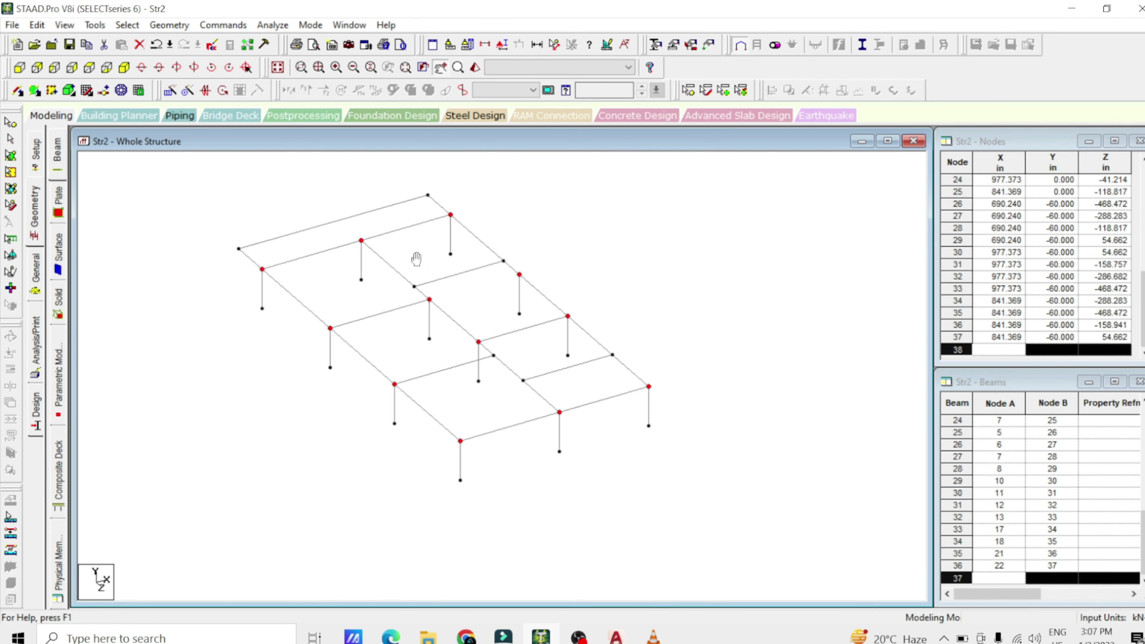
Step: Extend the columns upward from the selected nodes with two linked Translational Repeat steps of 120 in along Y
{"action": "left_click", "coordinate": [168, 90]}
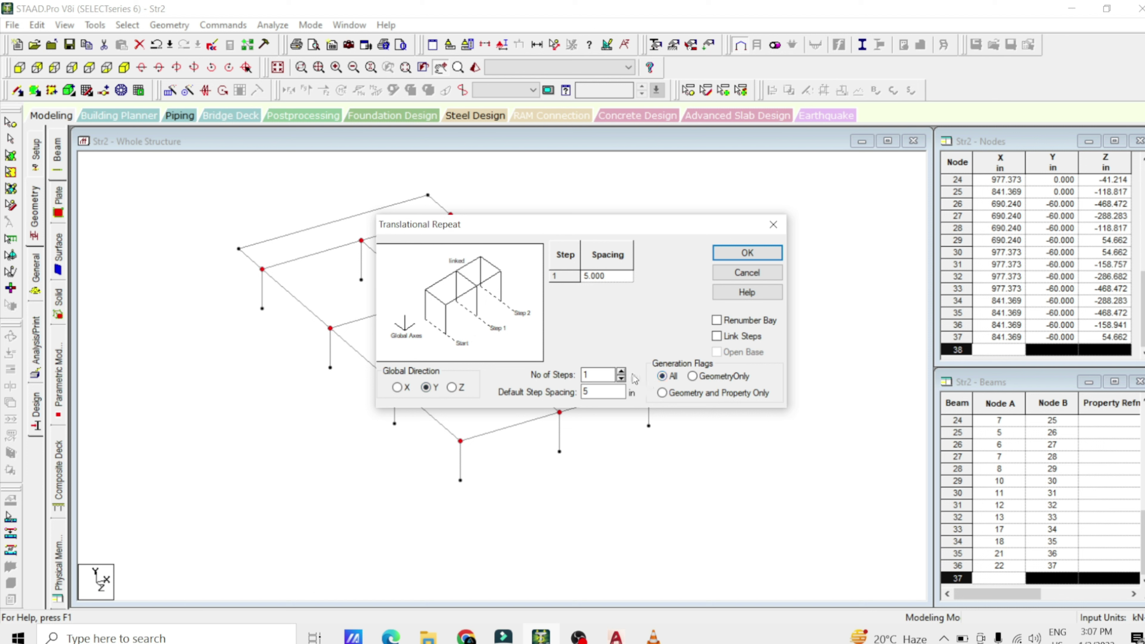
{"action": "left_click", "coordinate": [621, 370]}
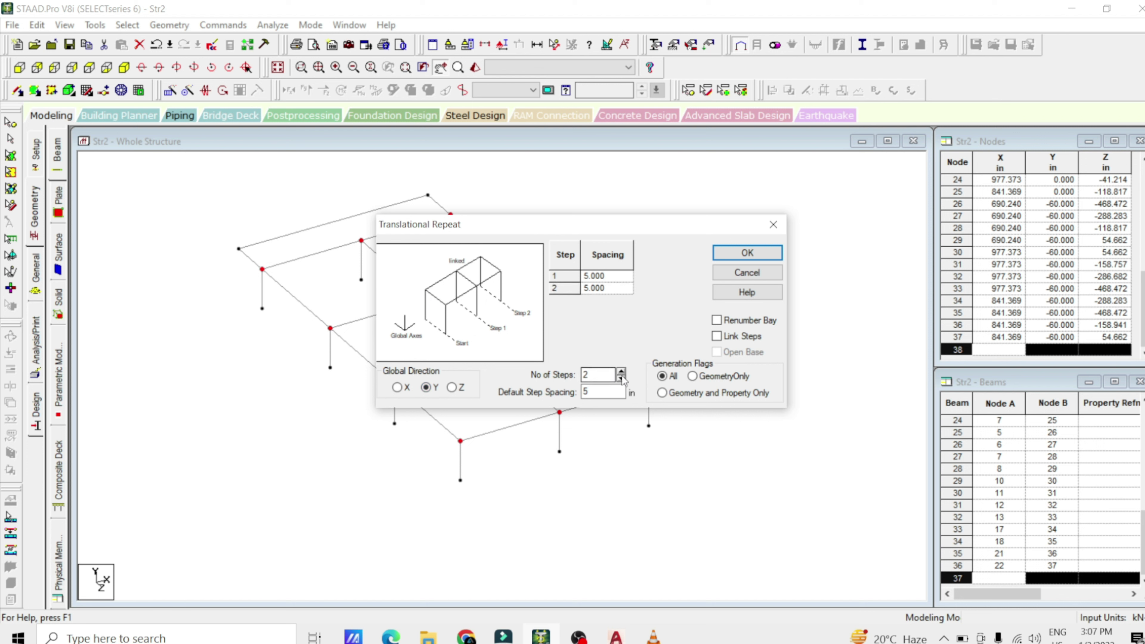
{"action": "left_click", "coordinate": [601, 391]}
{"action": "double_click", "coordinate": [601, 391]}
{"action": "type", "text": "120"}
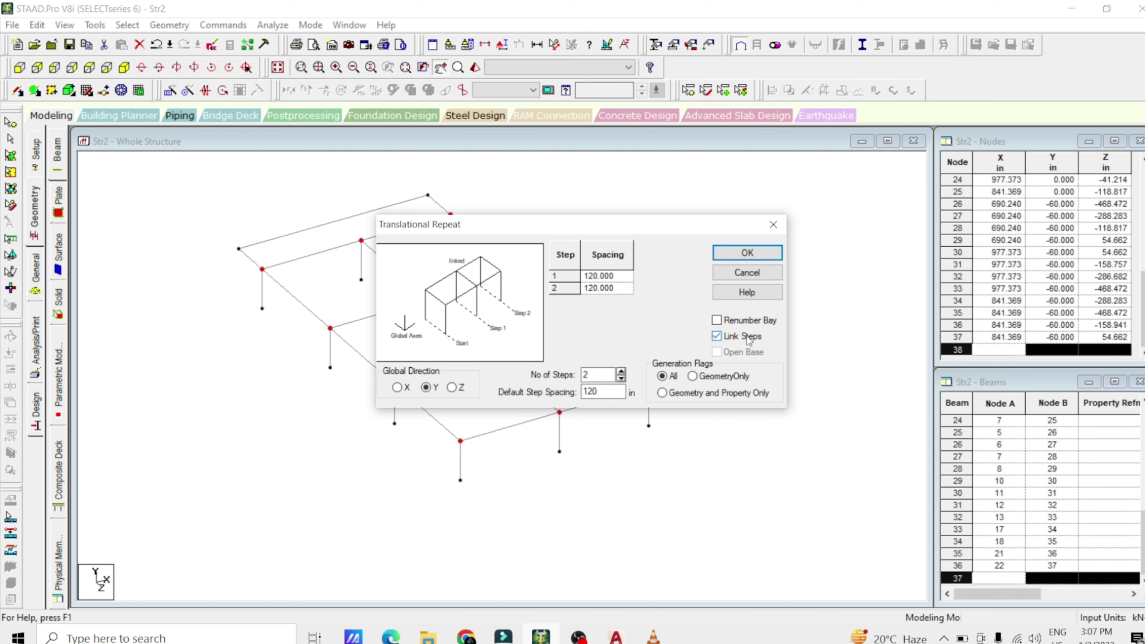
{"action": "left_click", "coordinate": [750, 252]}
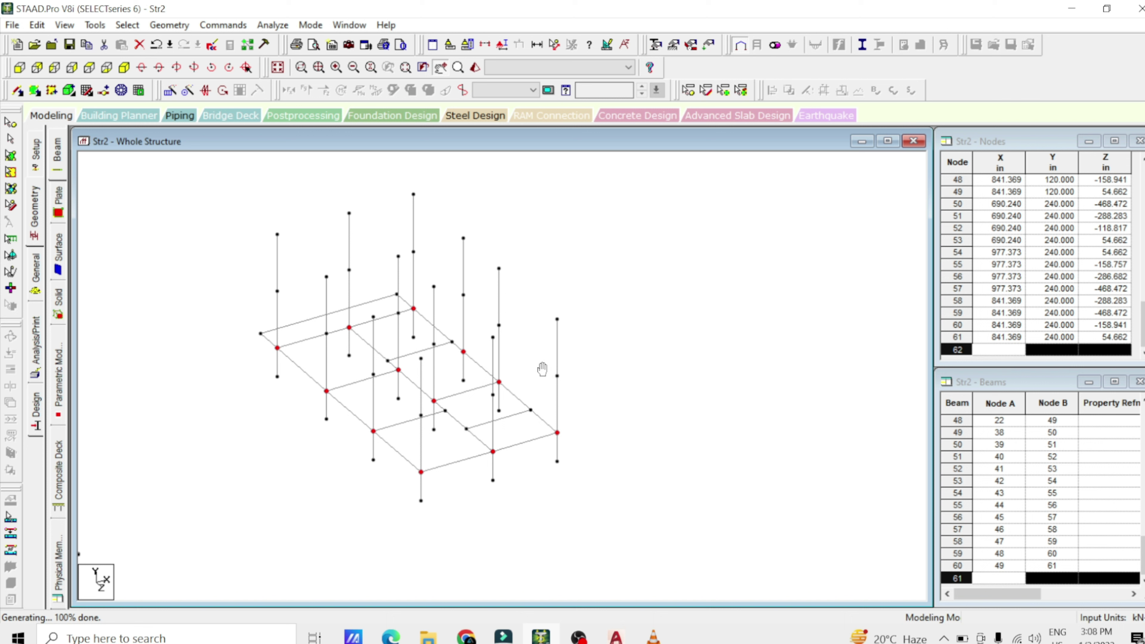
Step: Select the lowest-level beams in the front view and repeat them along Y in two steps of 120 in
{"action": "left_click", "coordinate": [19, 67]}
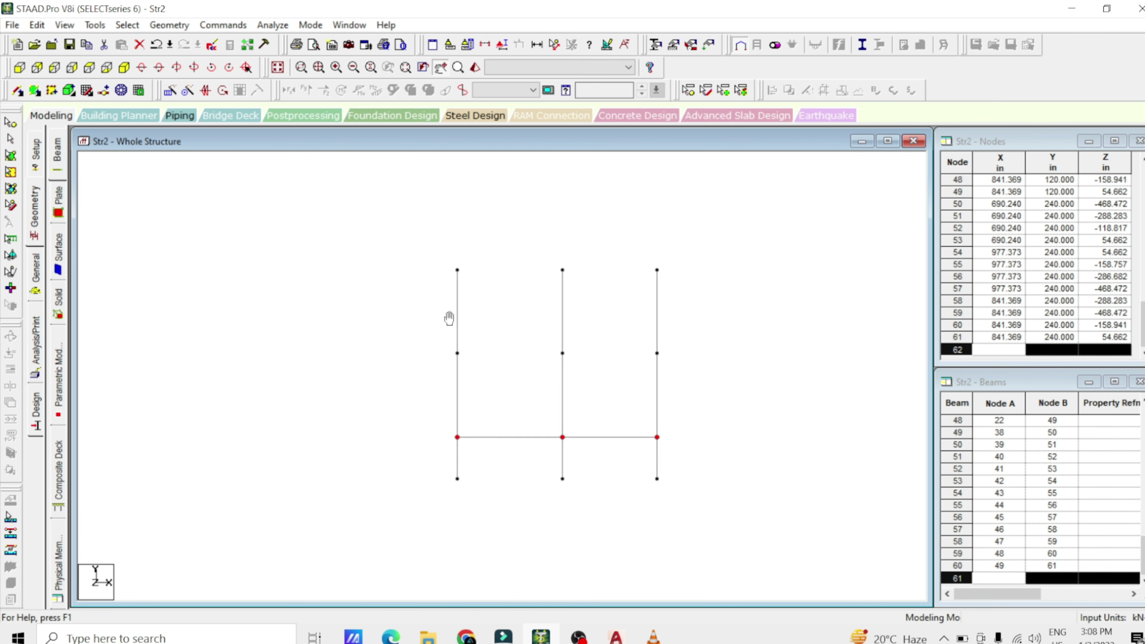
{"action": "left_click", "coordinate": [12, 139]}
{"action": "left_click_drag", "start_coordinate": [697, 426], "coordinate": [429, 451]}
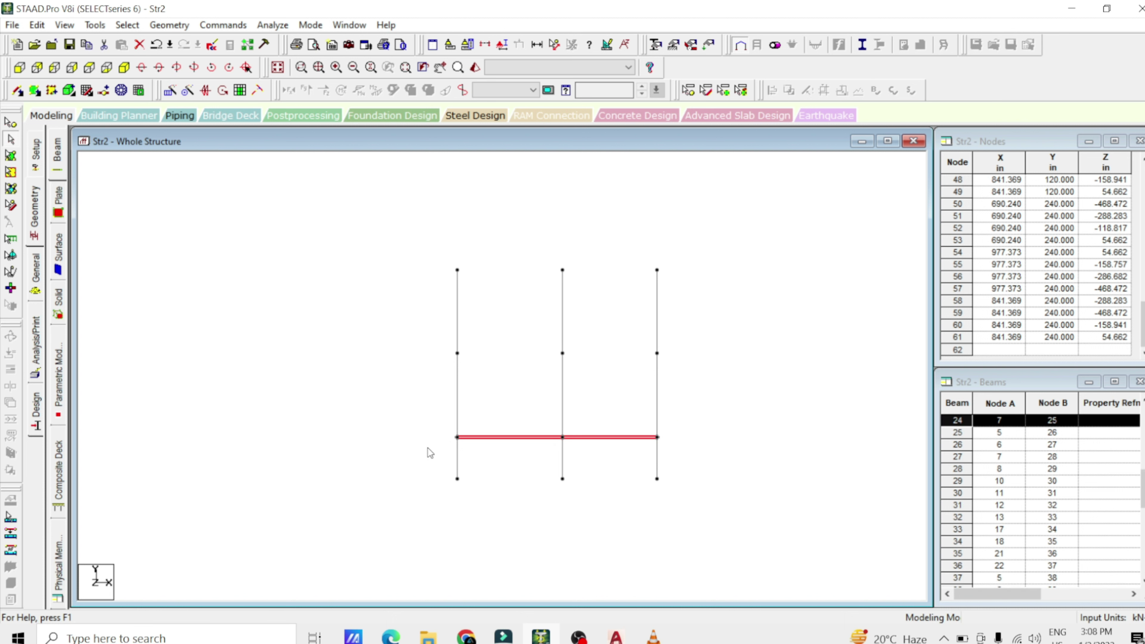
{"action": "left_click", "coordinate": [170, 90]}
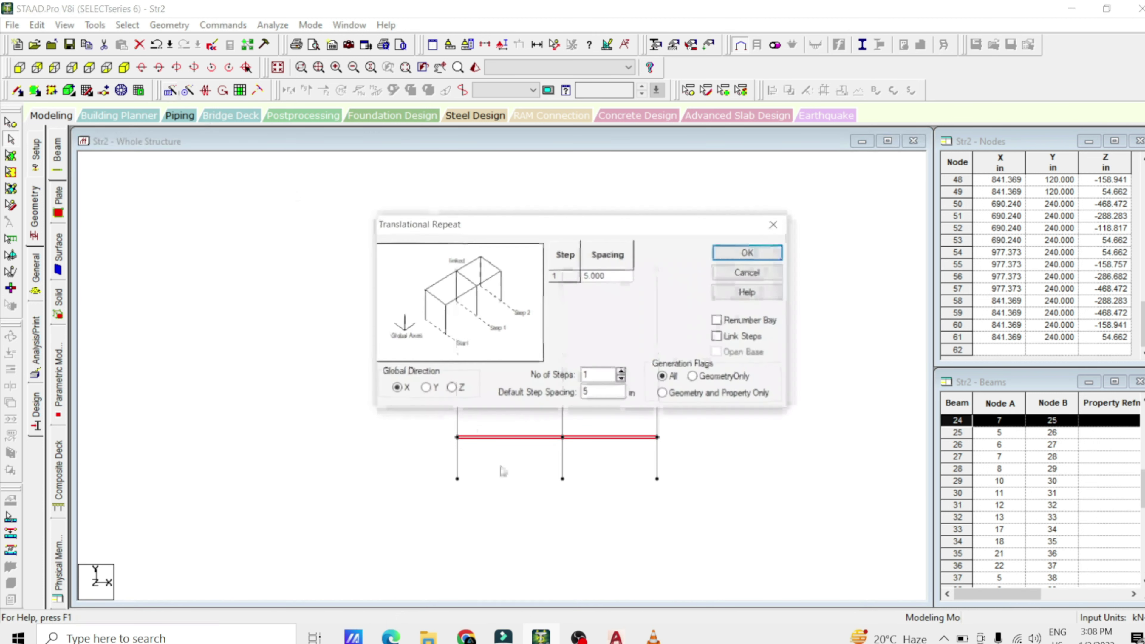
{"action": "left_click", "coordinate": [426, 388]}
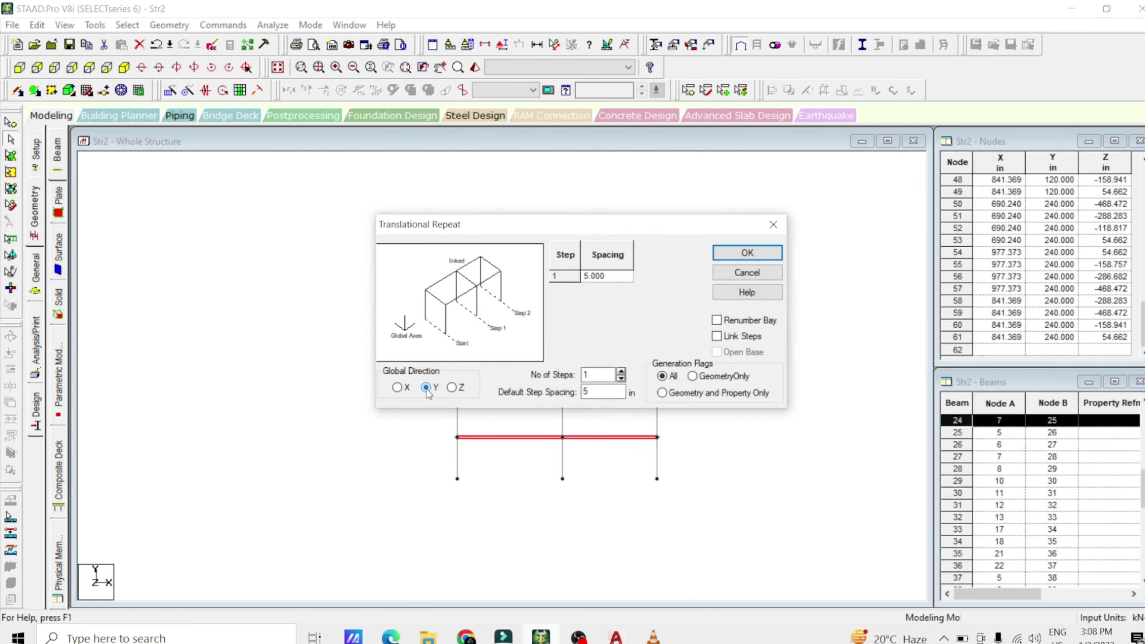
{"action": "left_click", "coordinate": [621, 371]}
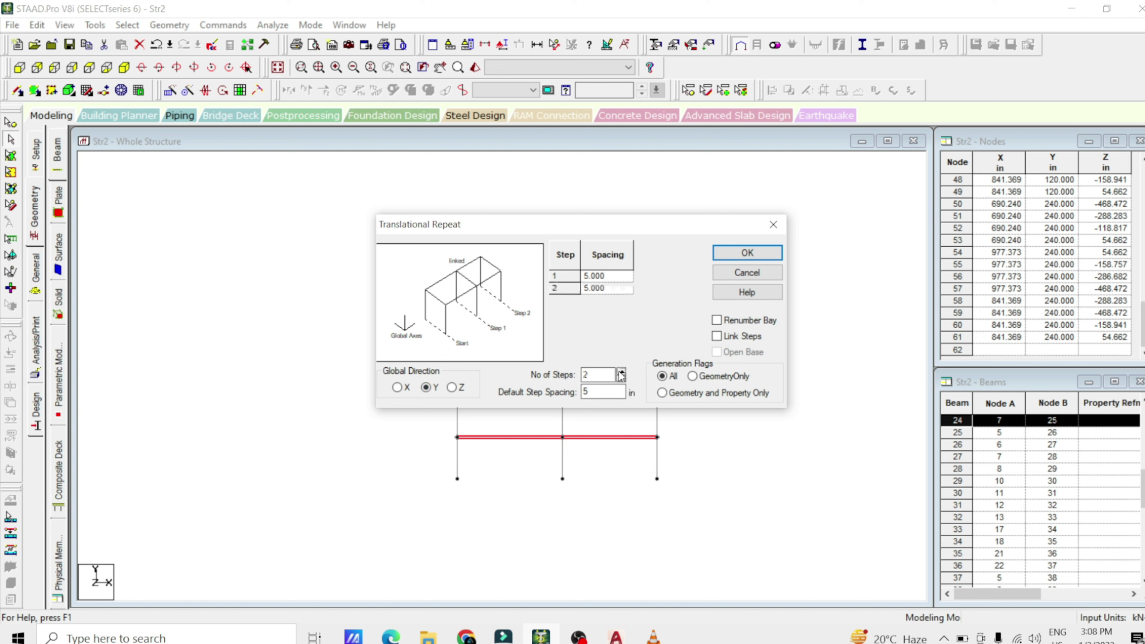
{"action": "double_click", "coordinate": [593, 392]}
{"action": "type", "text": "120"}
{"action": "left_click", "coordinate": [743, 253]}
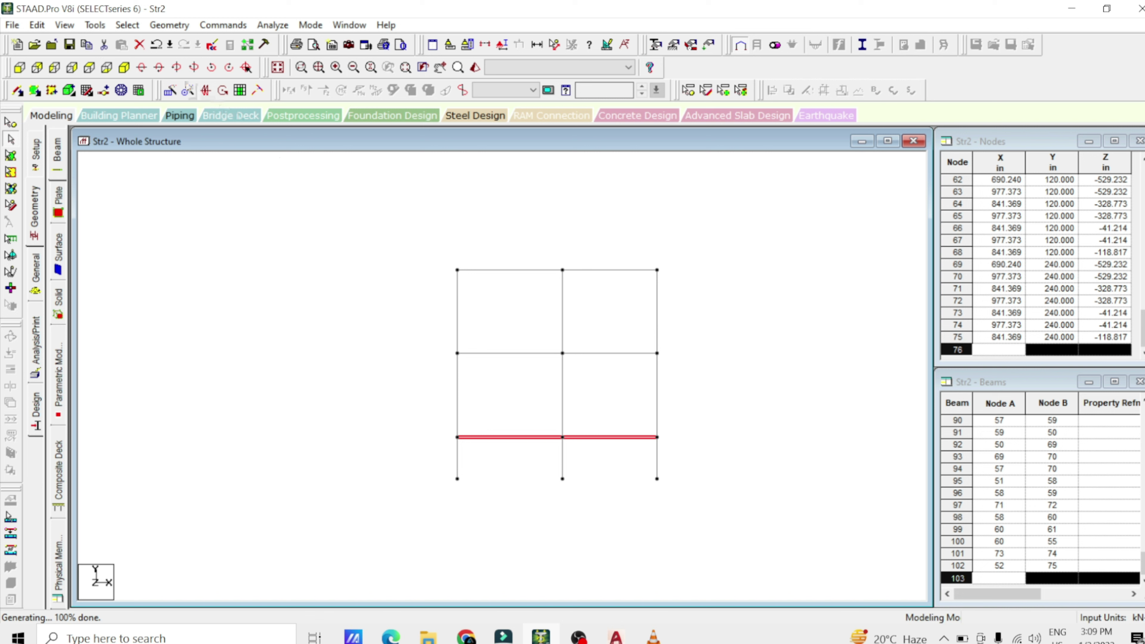
{"action": "left_click", "coordinate": [124, 68]}
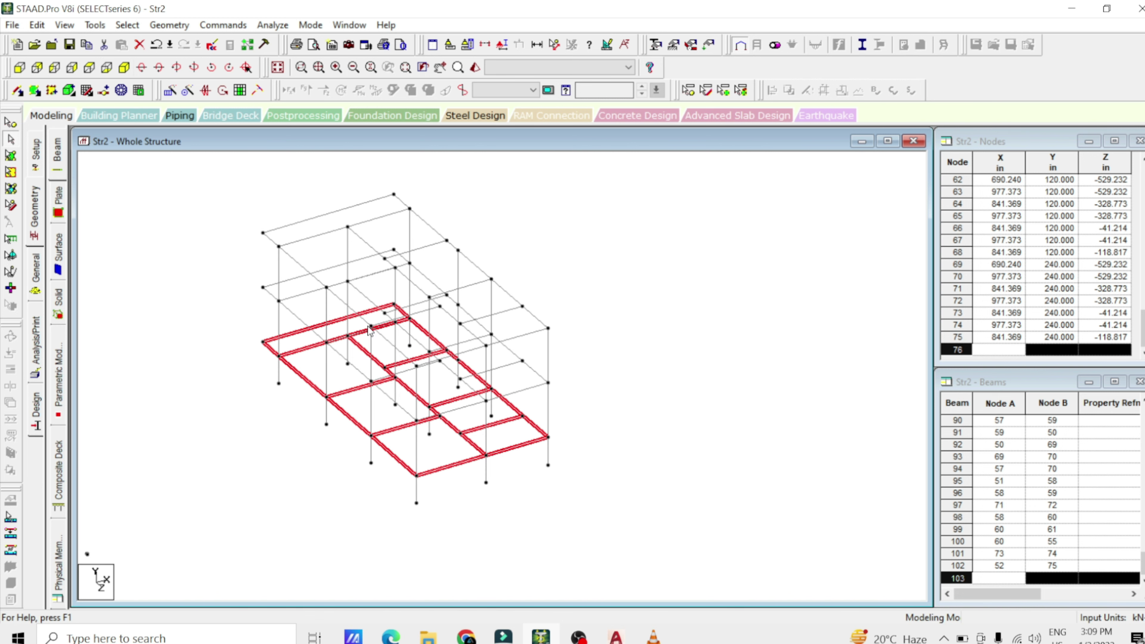
{"action": "left_click", "coordinate": [597, 253]}
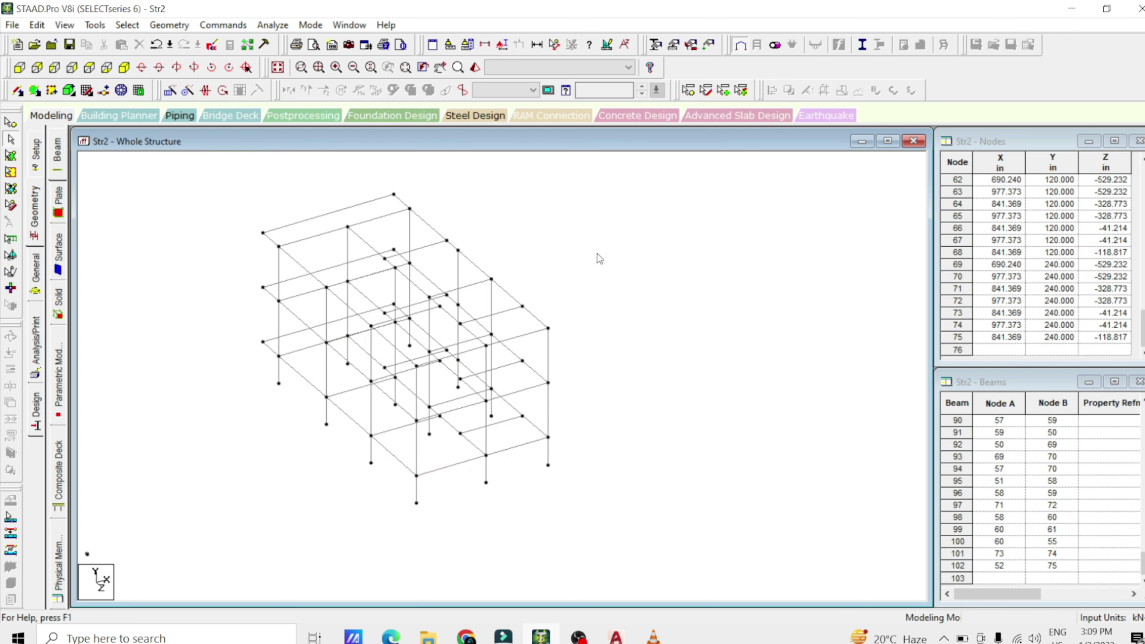
Step: Delete the stray node lying away from the frame near the global origin
{"action": "left_click", "coordinate": [278, 67]}
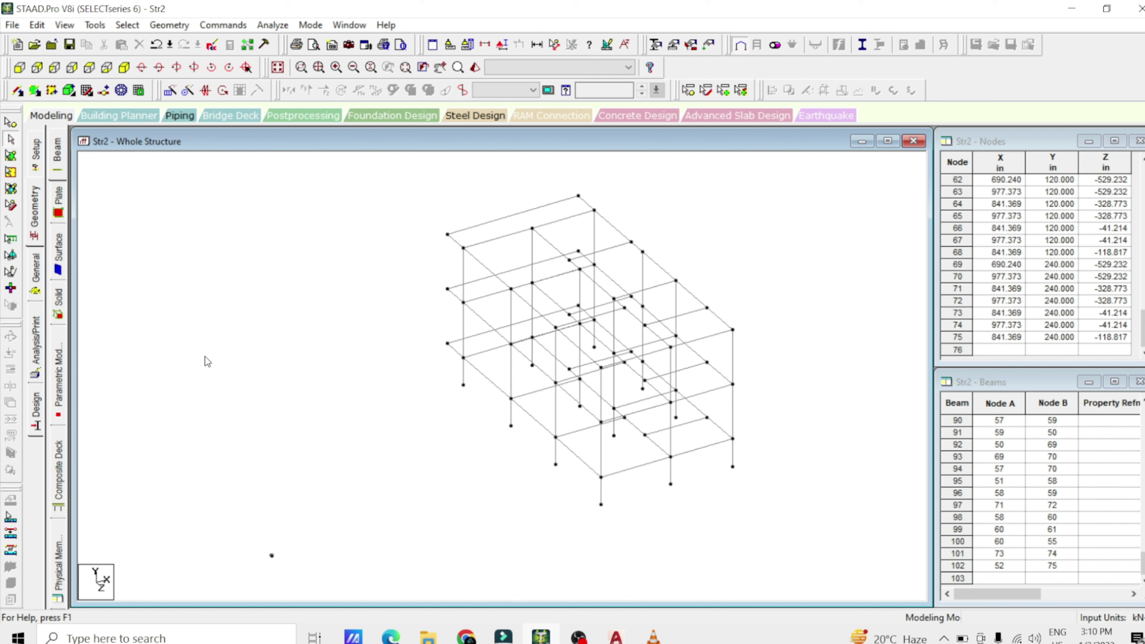
{"action": "left_click", "coordinate": [11, 121]}
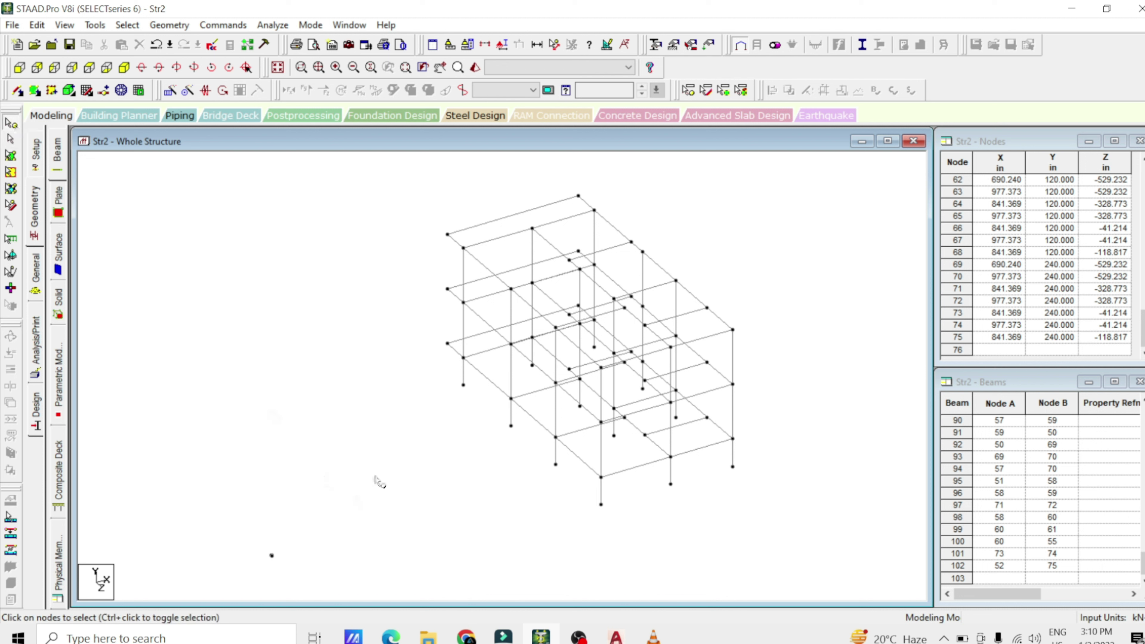
{"action": "left_click_drag", "start_coordinate": [325, 535], "coordinate": [179, 600]}
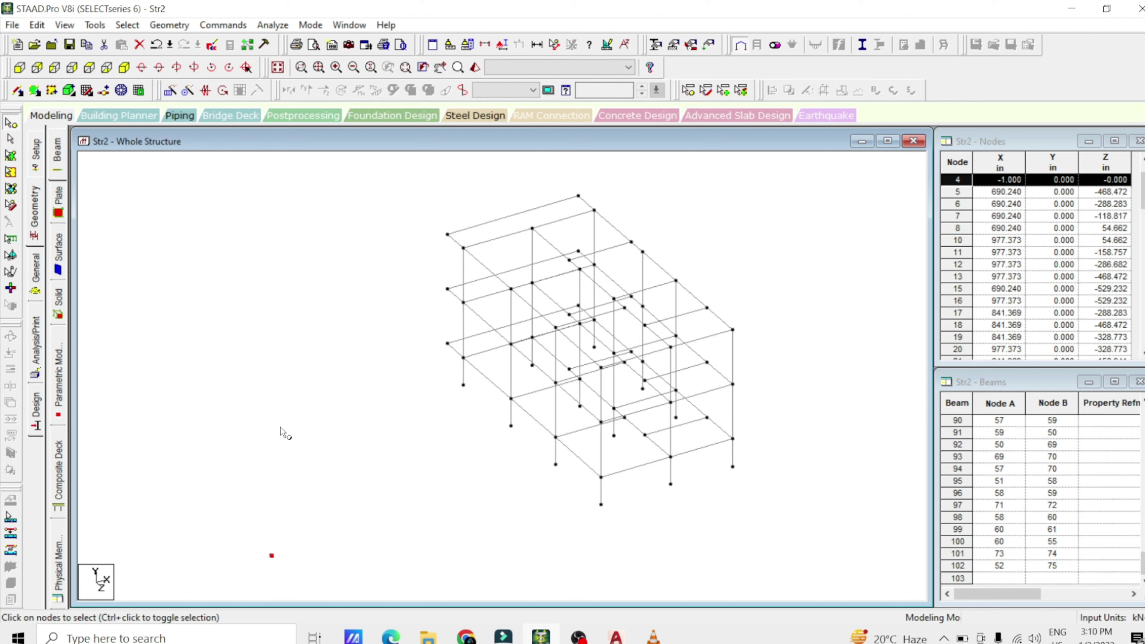
{"action": "key", "text": "Delete"}
{"action": "key", "text": "Return"}
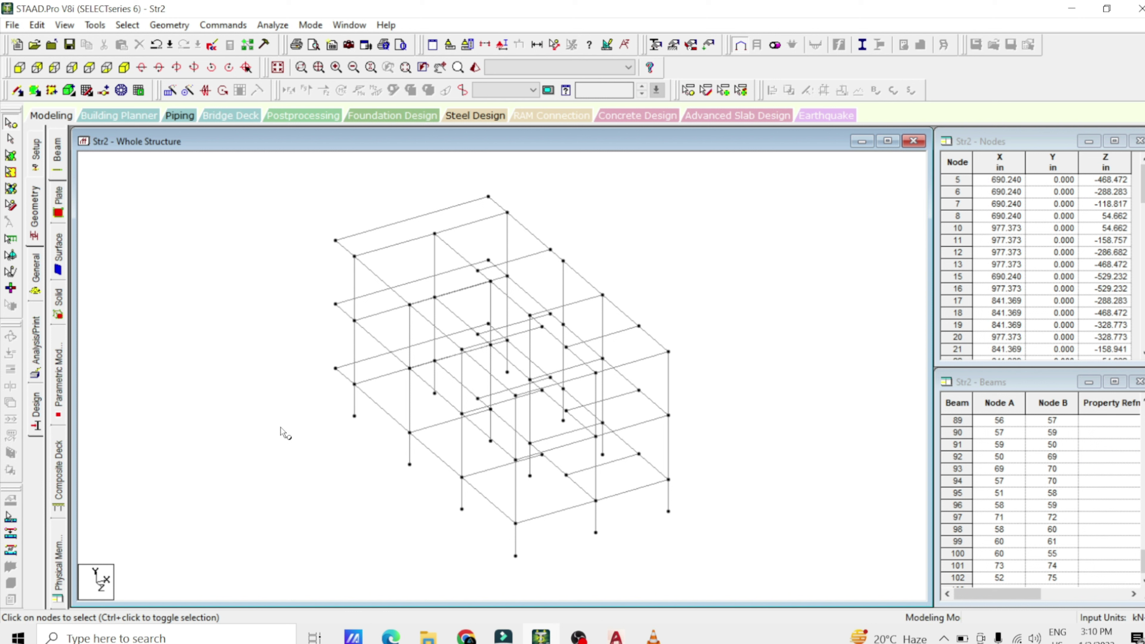
Step: Open the member section property definitions for the whole structure
{"action": "left_click", "coordinate": [41, 275]}
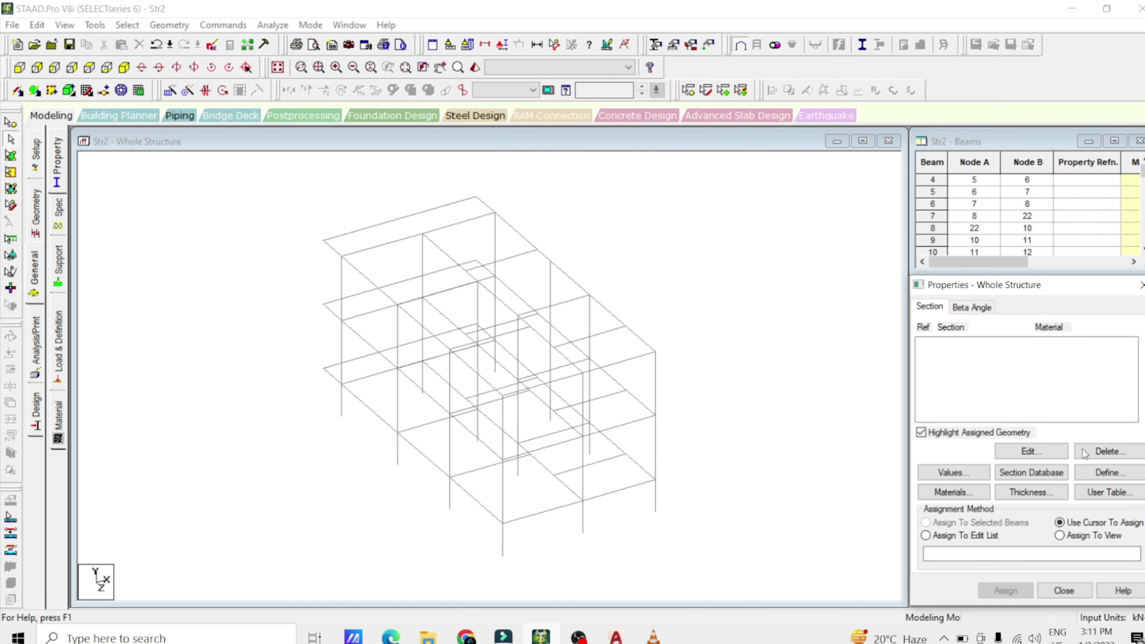
{"action": "left_click", "coordinate": [1097, 475]}
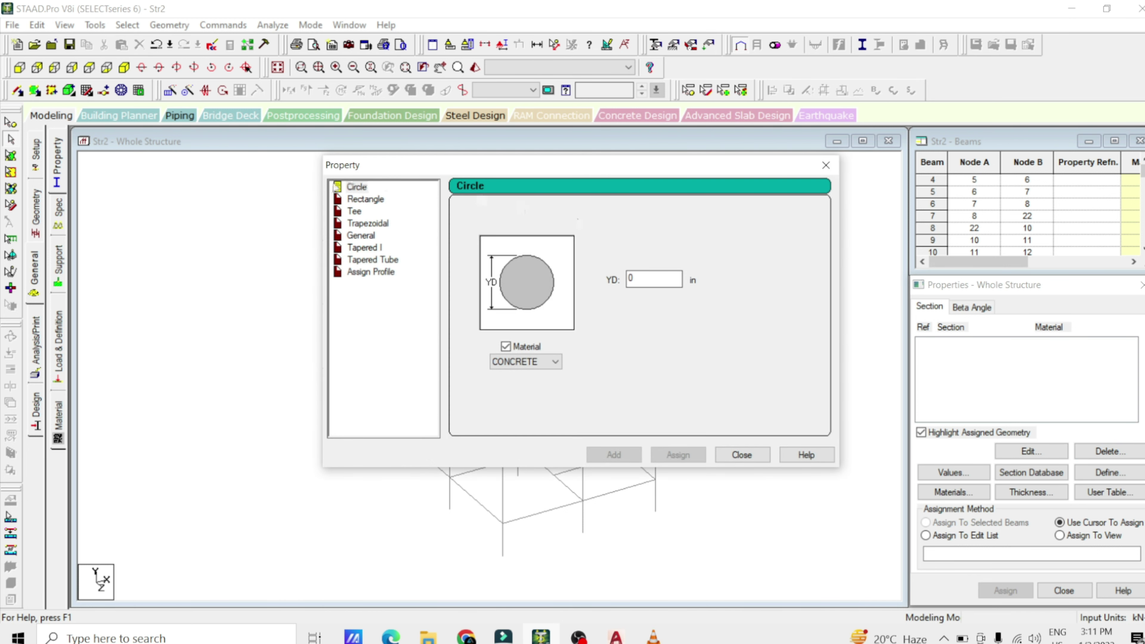
{"action": "left_click", "coordinate": [368, 202]}
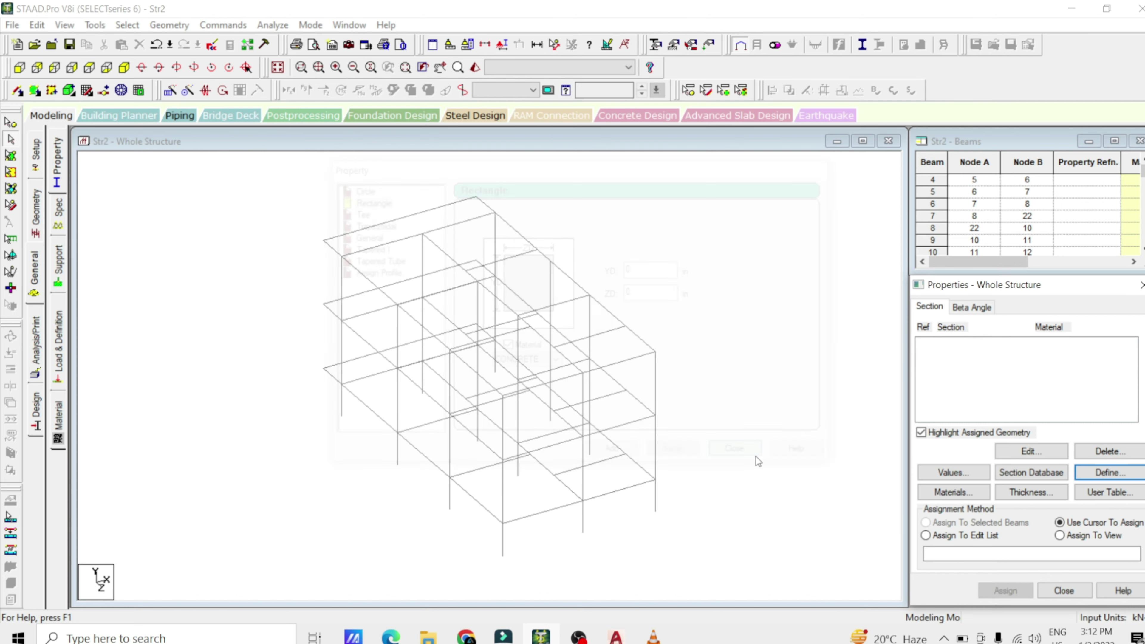
{"action": "left_click", "coordinate": [756, 455]}
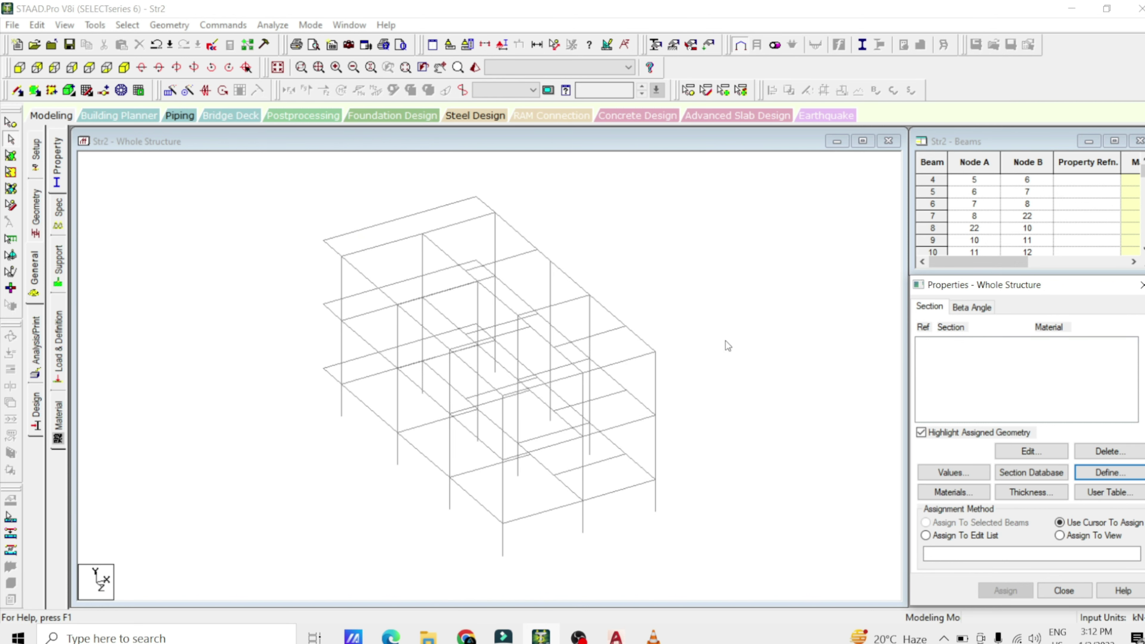
Step: Set the current input length unit to Meter, keeping KiloNewton as the force unit
{"action": "left_click", "coordinate": [450, 46]}
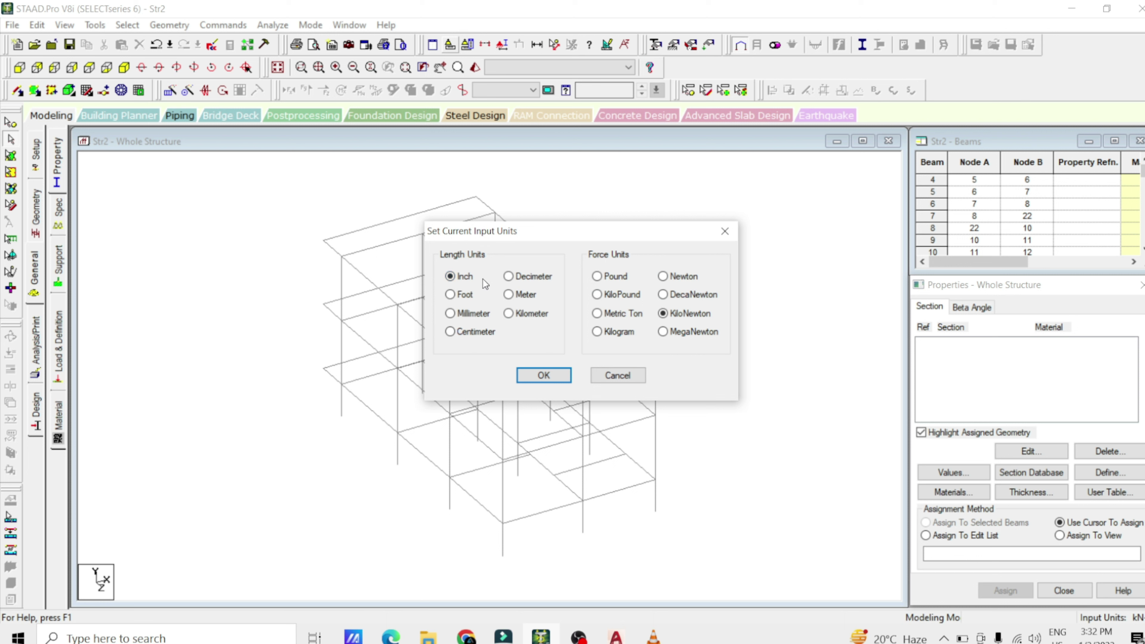
{"action": "left_click", "coordinate": [510, 294]}
{"action": "left_click", "coordinate": [557, 379]}
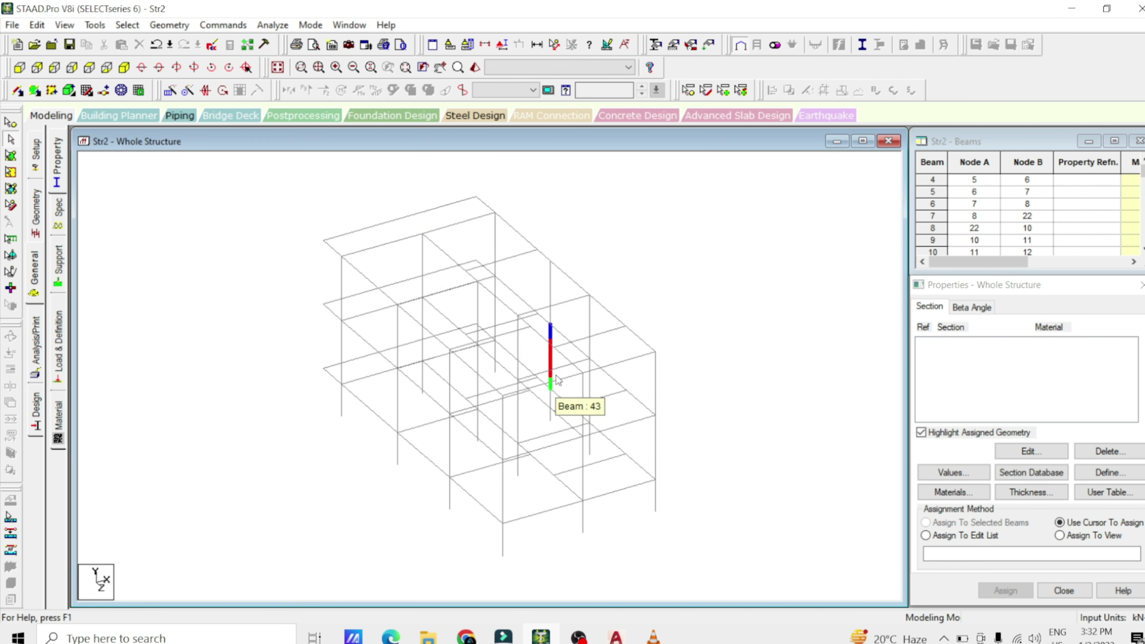
Step: Define a rectangular CONCRETE section with YD 0.300 m and ZD 0.300 m and add it to the property list
{"action": "left_click", "coordinate": [1097, 477]}
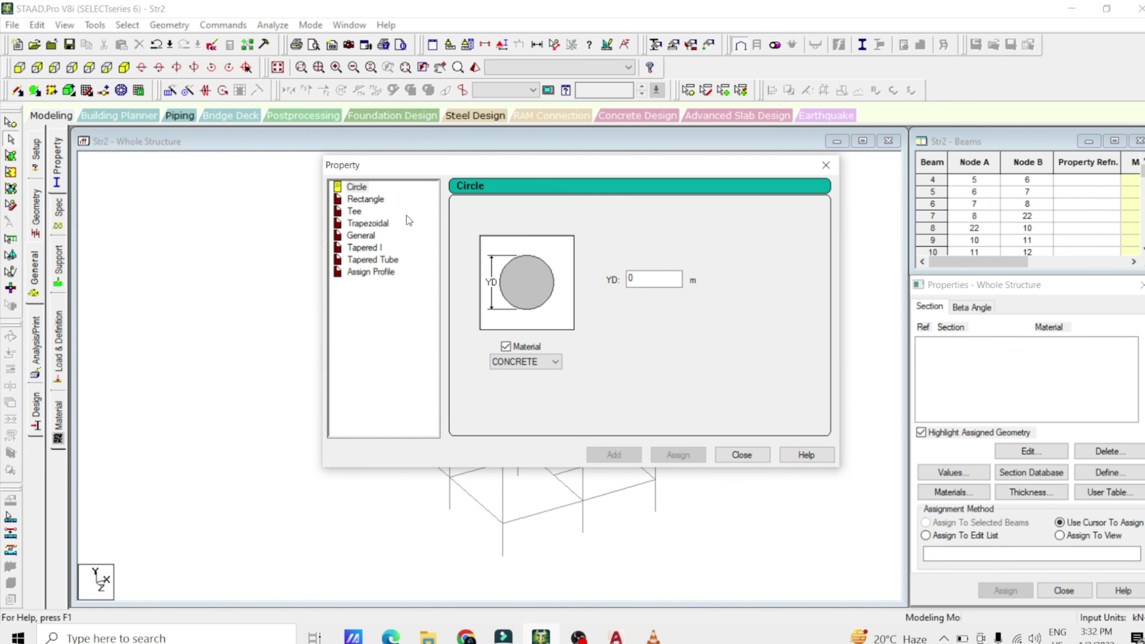
{"action": "left_click", "coordinate": [377, 202]}
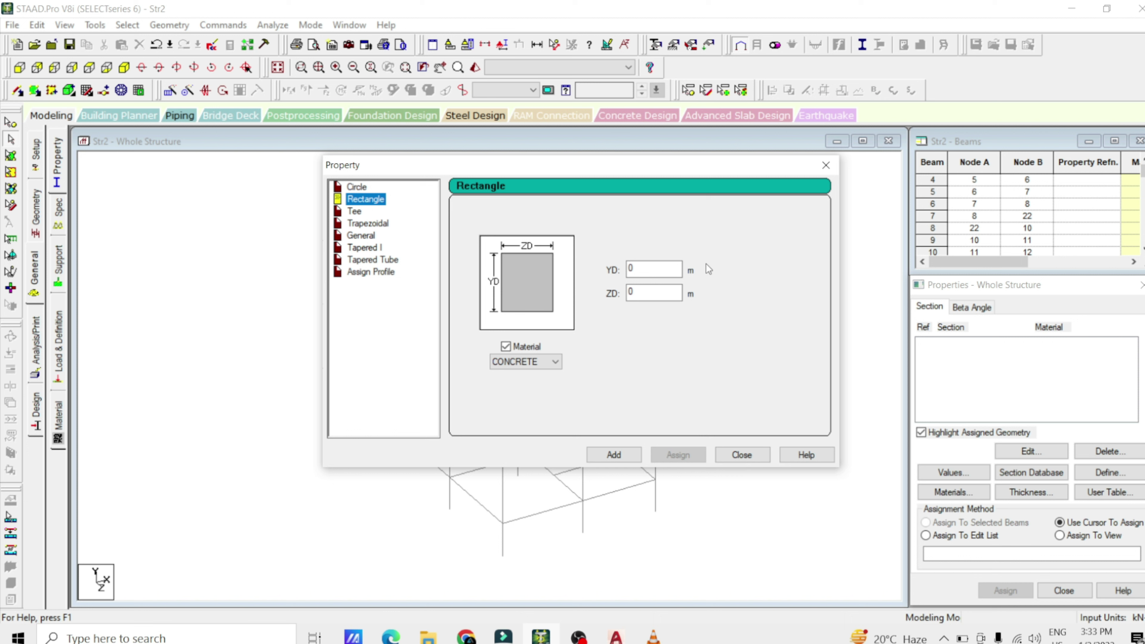
{"action": "left_click", "coordinate": [647, 267]}
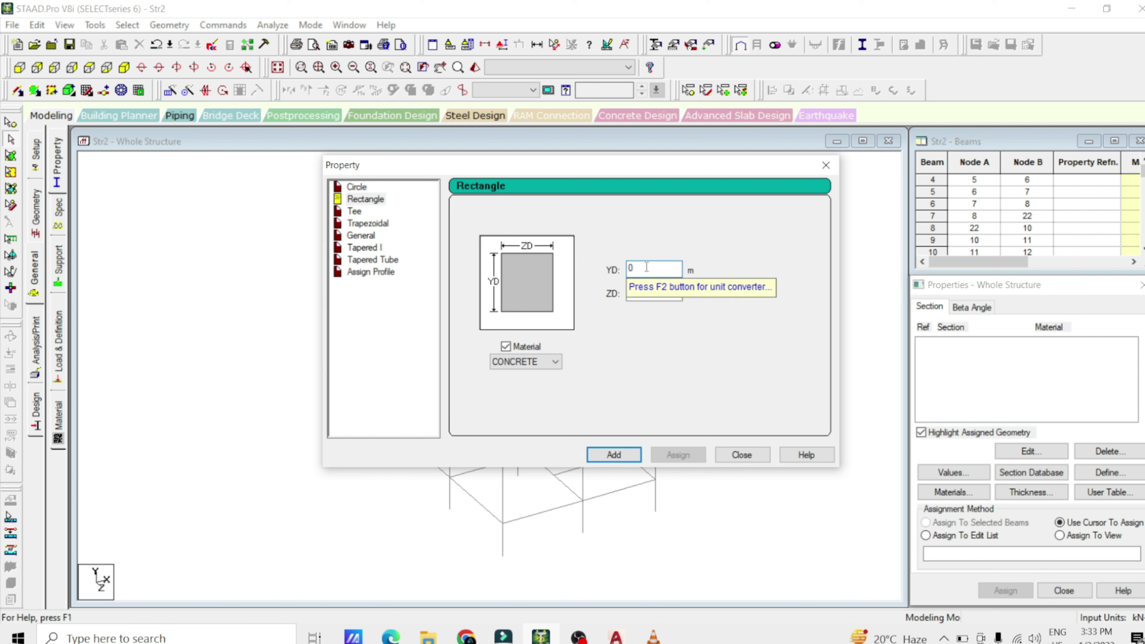
{"action": "type", "text": ".300"}
{"action": "left_click", "coordinate": [649, 291]}
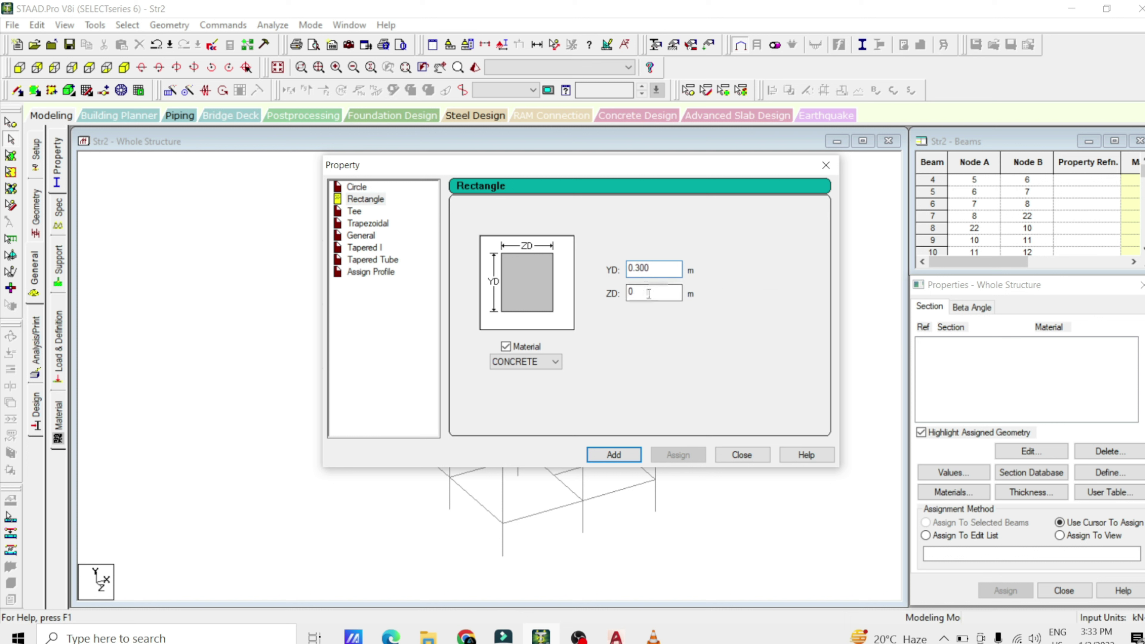
{"action": "type", "text": ".300"}
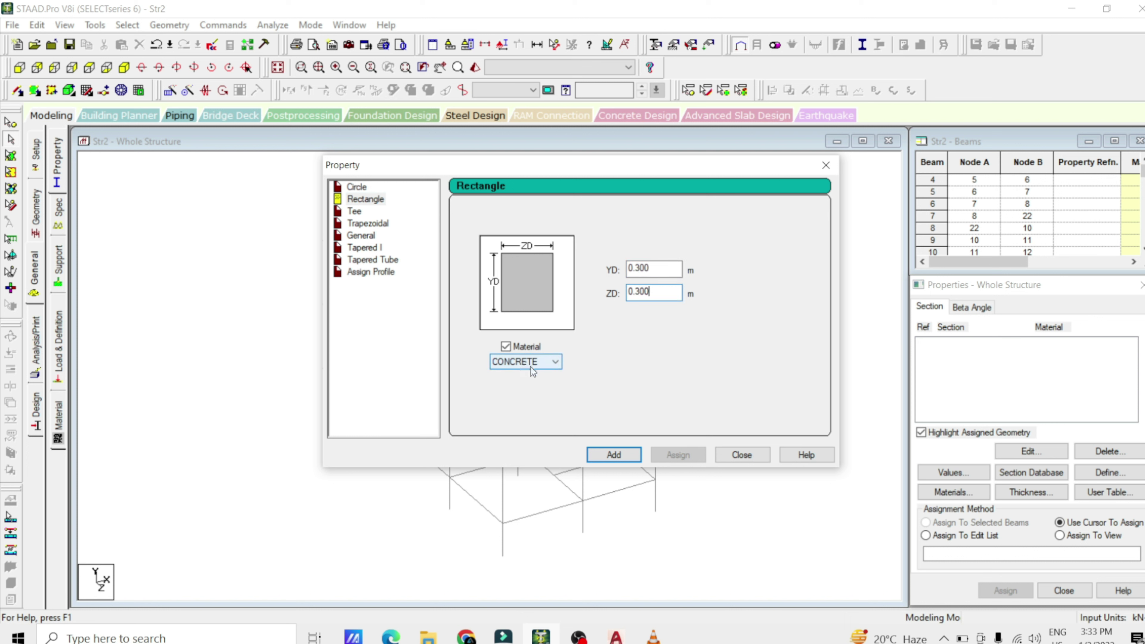
{"action": "left_click", "coordinate": [618, 461]}
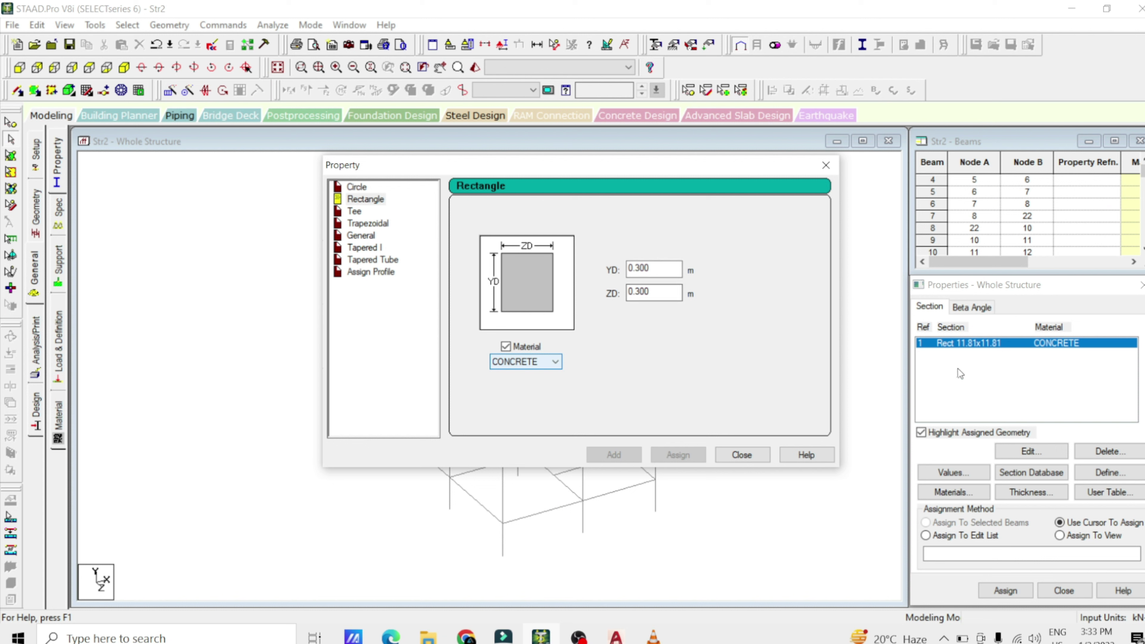
{"action": "left_click", "coordinate": [742, 454]}
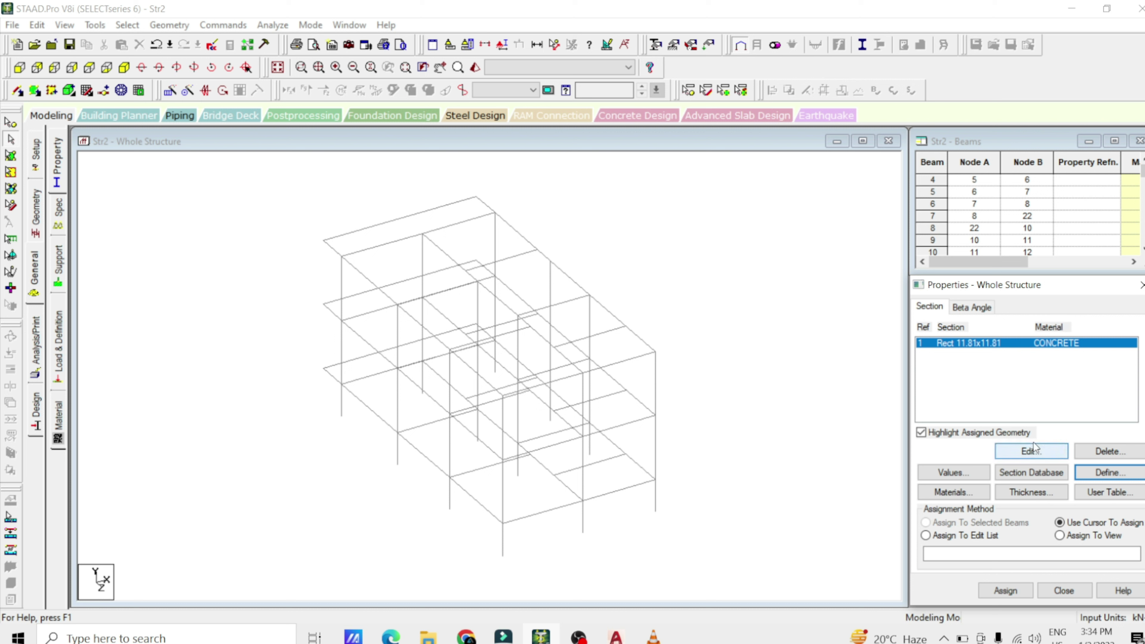
Step: Assign the rectangular concrete section to every member in the view, then clear the selection
{"action": "left_click", "coordinate": [1068, 539]}
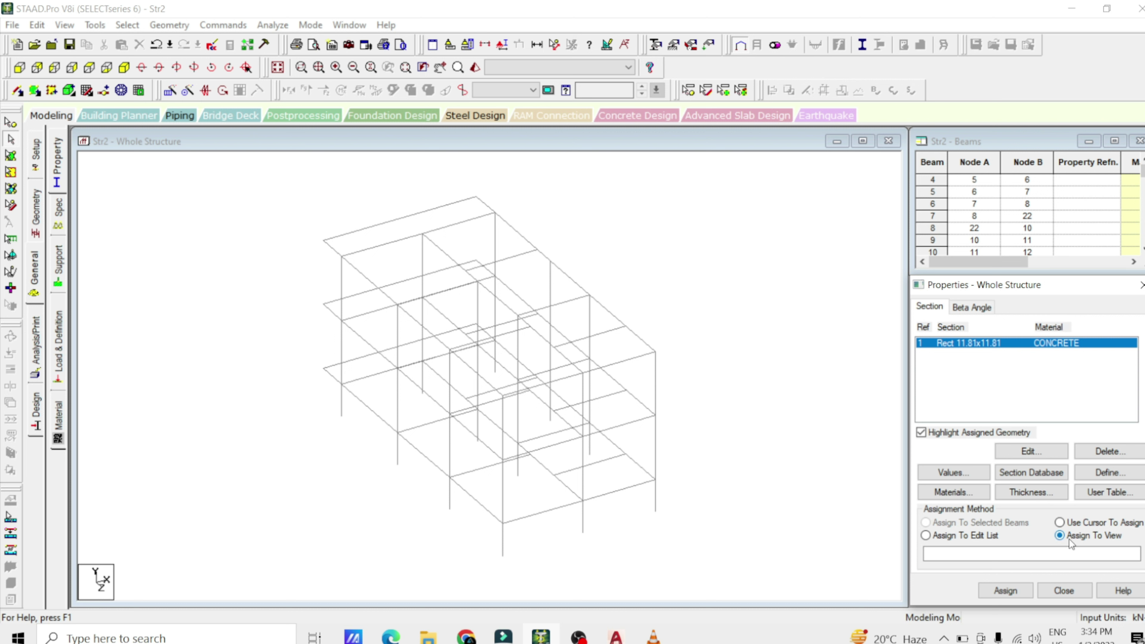
{"action": "left_click", "coordinate": [1007, 593]}
{"action": "left_click", "coordinate": [1058, 479]}
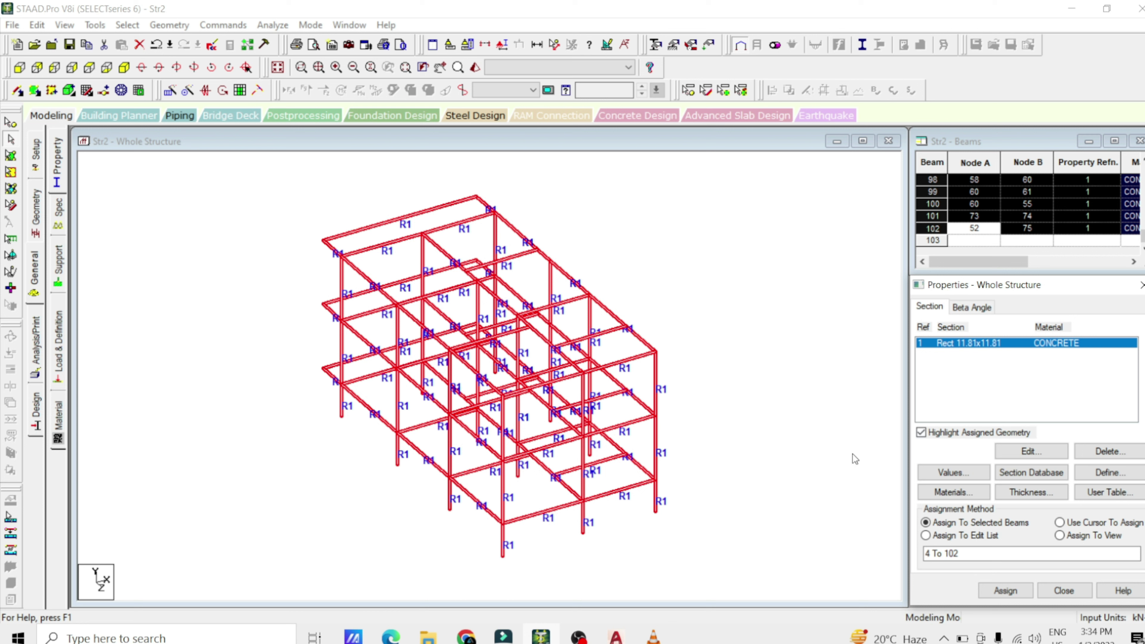
{"action": "left_click", "coordinate": [810, 457]}
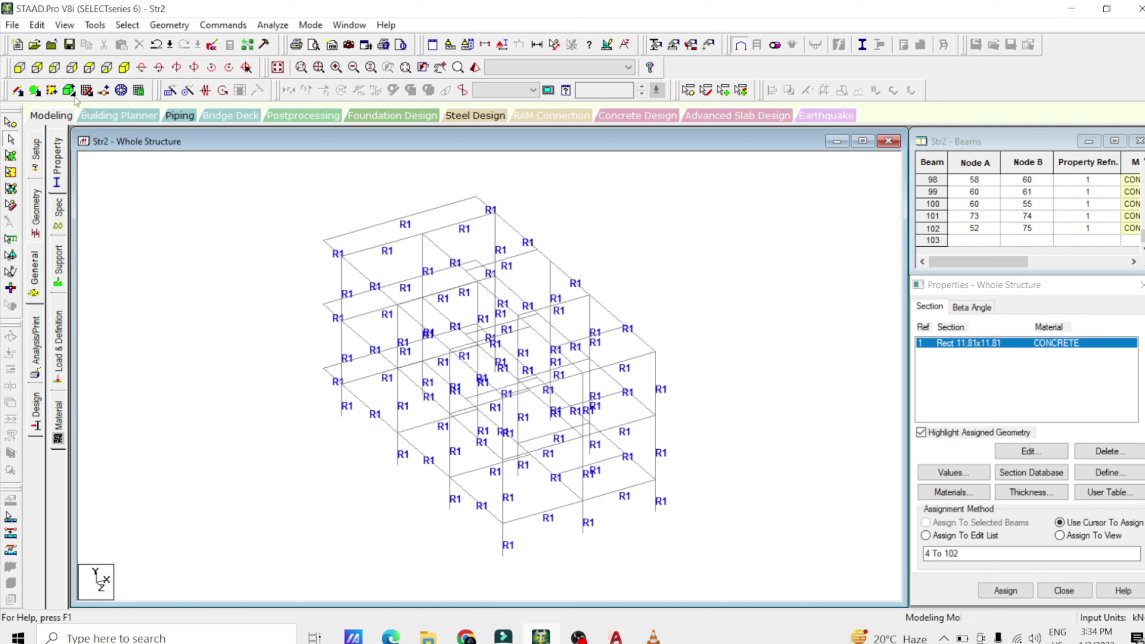
Step: Select the horizontal beams of all three levels in the front view and create infill plates between them, returning to the isometric view
{"action": "left_click", "coordinate": [20, 68]}
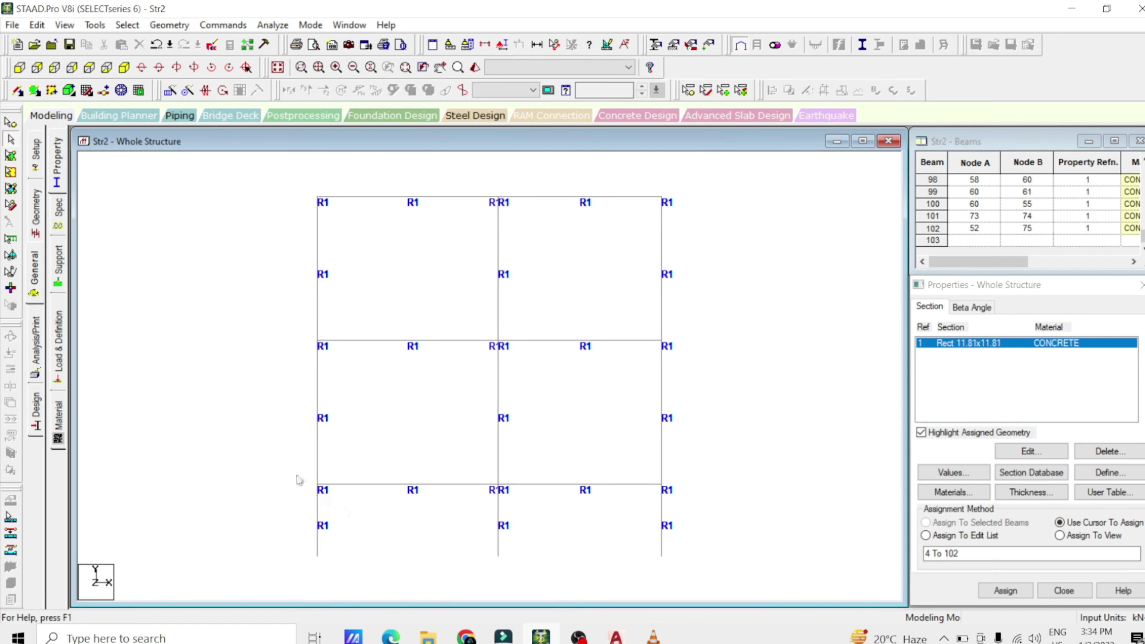
{"action": "left_click_drag", "start_coordinate": [294, 474], "coordinate": [689, 503]}
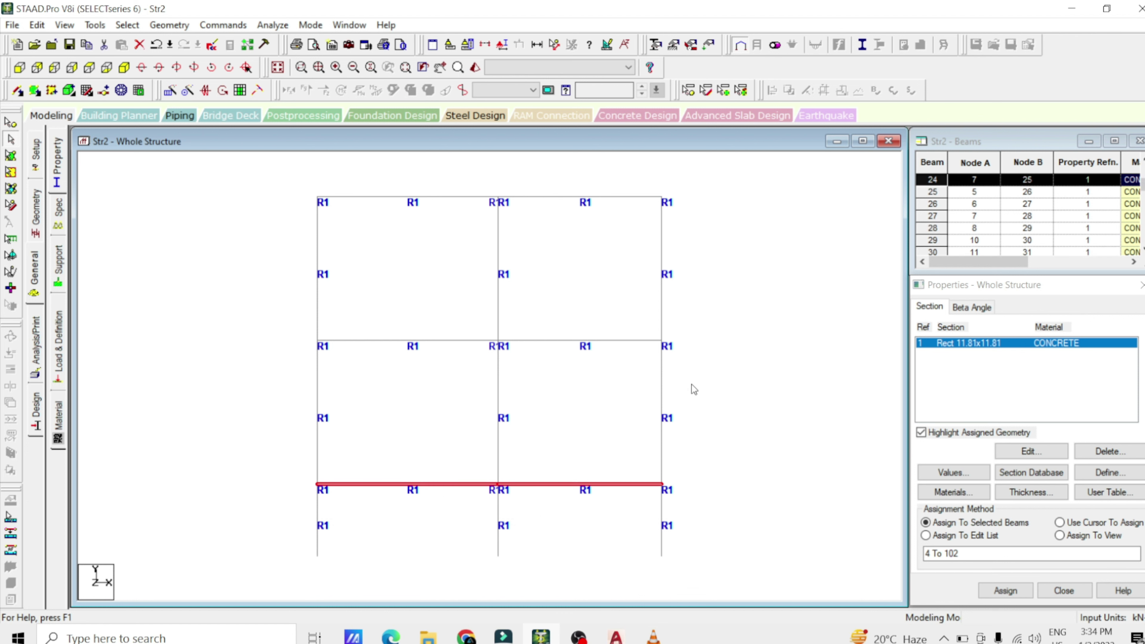
{"action": "left_click_drag", "start_coordinate": [685, 320], "coordinate": [225, 380], "text": "ctrl"}
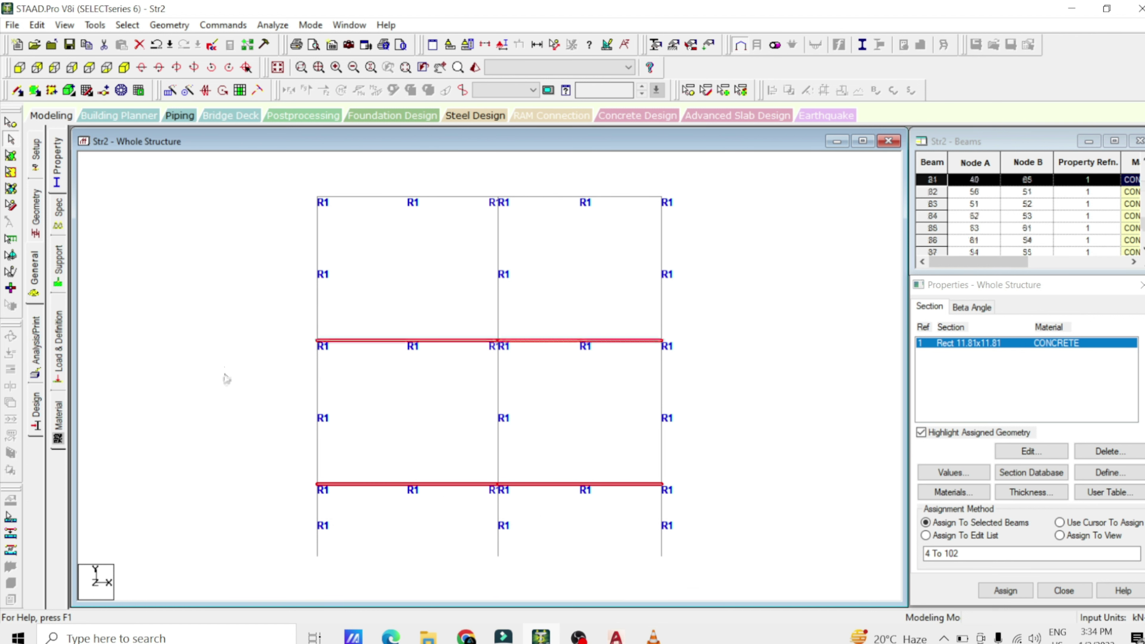
{"action": "left_click_drag", "start_coordinate": [306, 190], "coordinate": [698, 215], "text": "ctrl"}
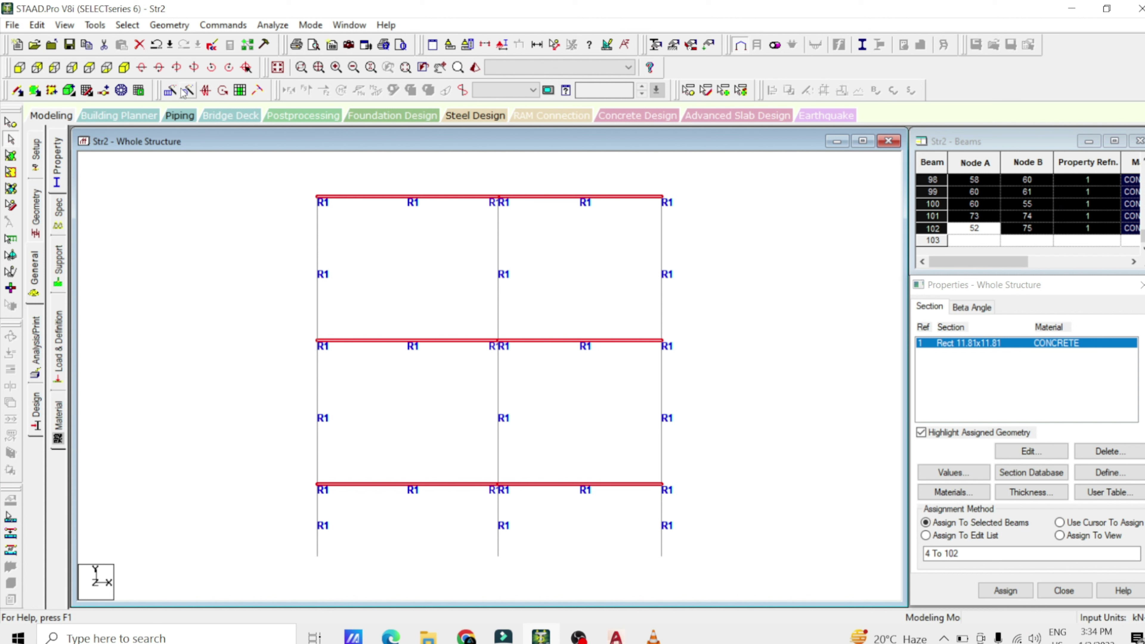
{"action": "left_click", "coordinate": [124, 68]}
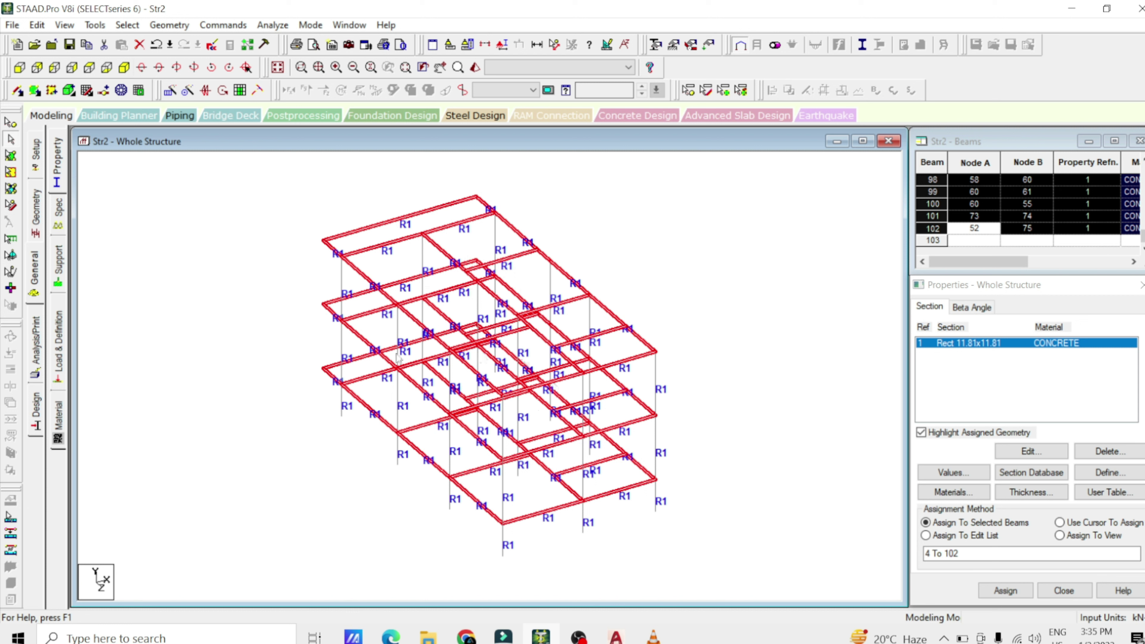
{"action": "left_click", "coordinate": [168, 28]}
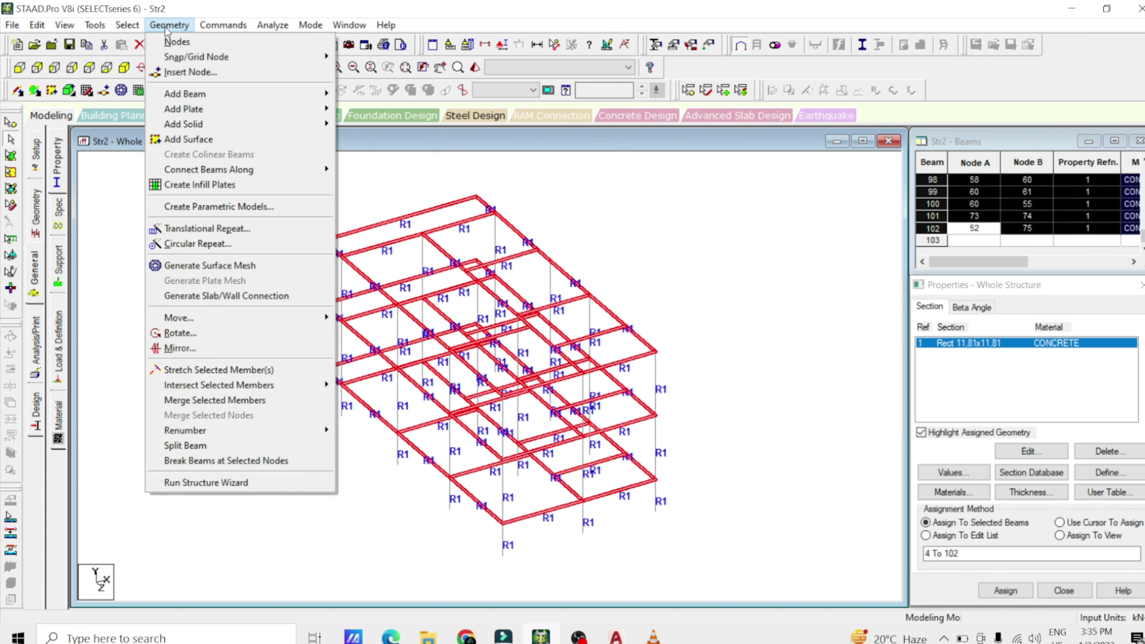
{"action": "left_click", "coordinate": [208, 192]}
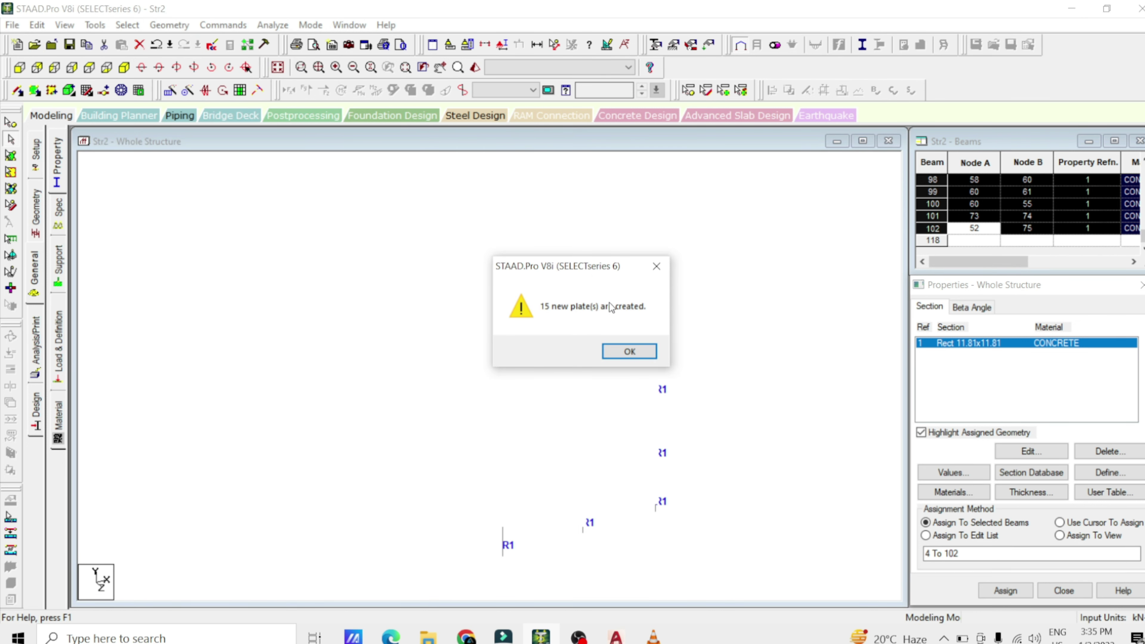
{"action": "left_click", "coordinate": [631, 356]}
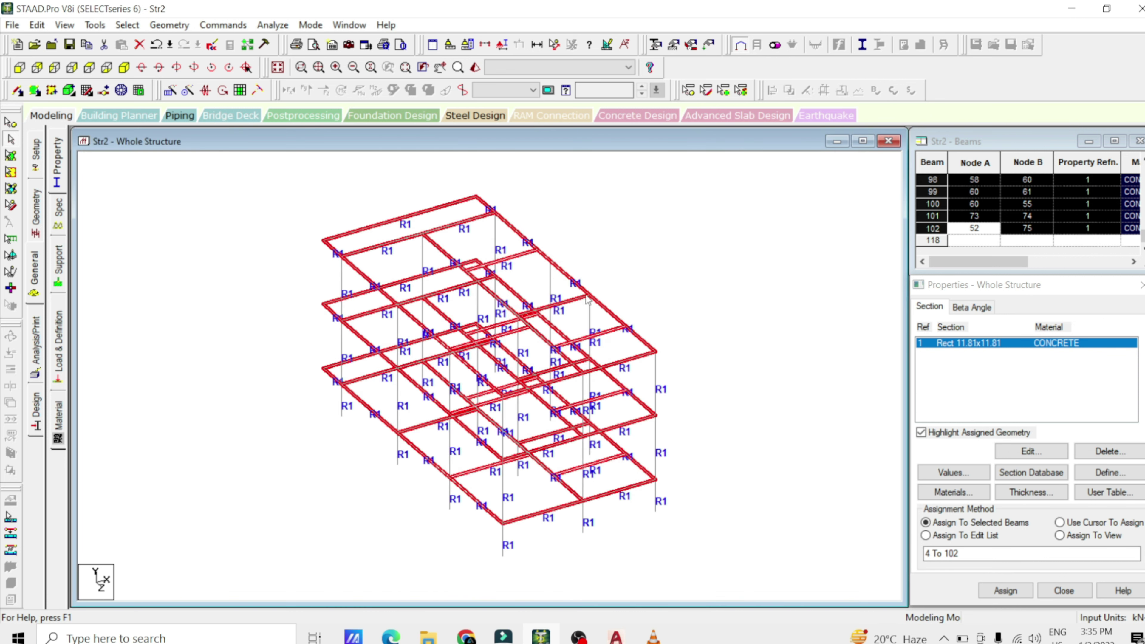
{"action": "left_click", "coordinate": [704, 322]}
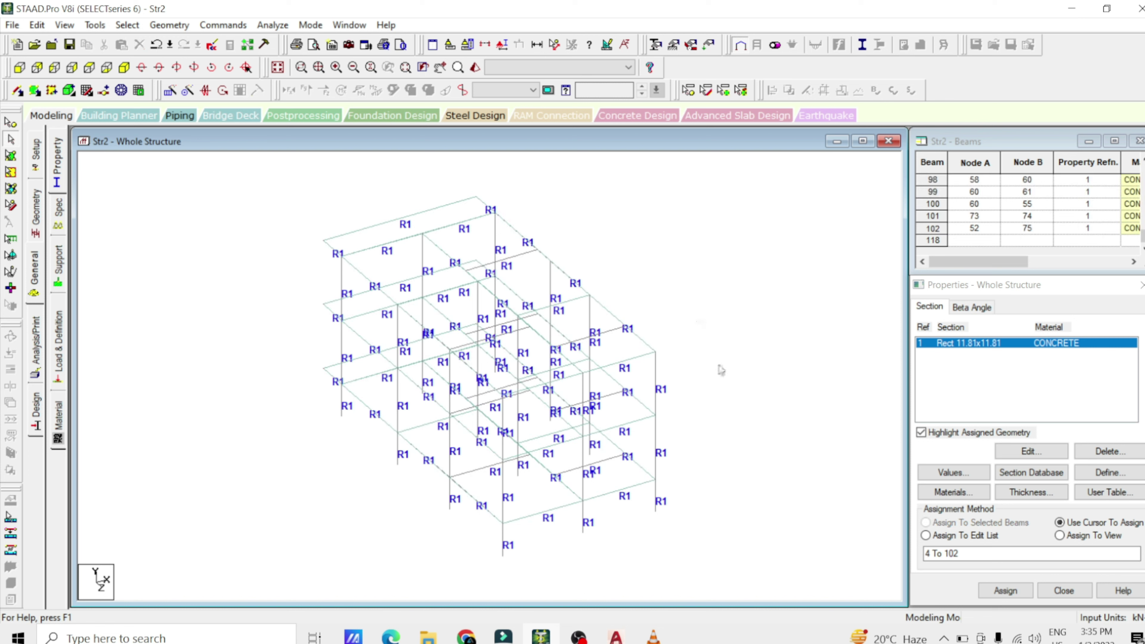
Step: Inspect the frame and floor plates in a rotated 3D rendered view, then close that view
{"action": "left_click", "coordinate": [475, 67]}
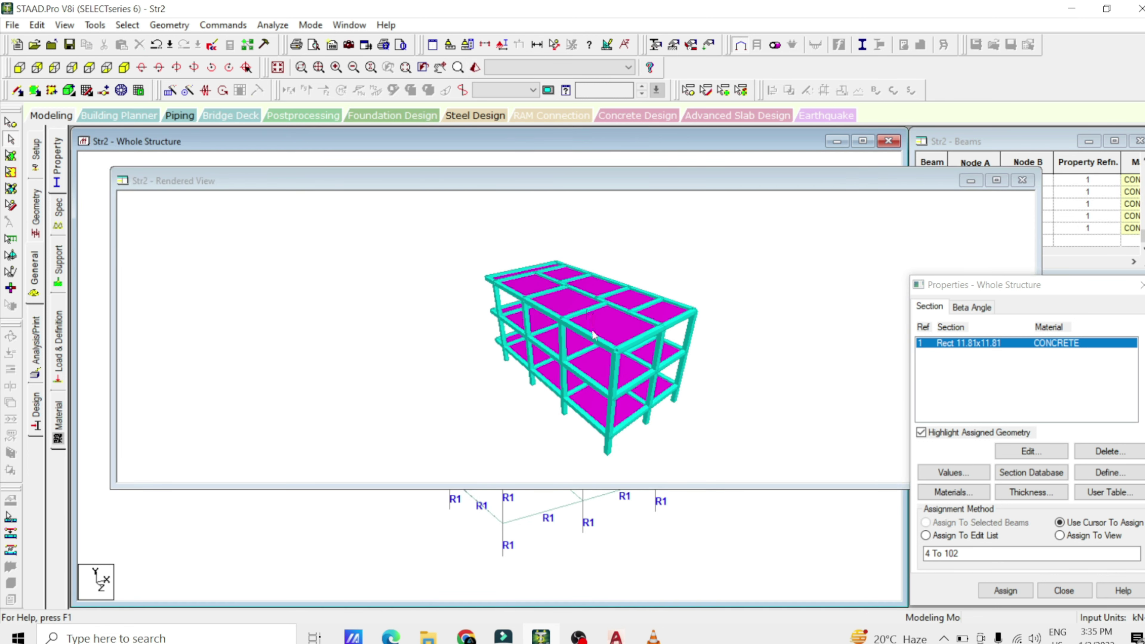
{"action": "mouse_move", "coordinate": [593, 335]}
{"action": "left_mouse_down"}
{"action": "mouse_move", "coordinate": [370, 419]}
{"action": "mouse_move", "coordinate": [530, 350]}
{"action": "mouse_move", "coordinate": [541, 387]}
{"action": "mouse_move", "coordinate": [307, 473]}
{"action": "mouse_move", "coordinate": [307, 297]}
{"action": "mouse_move", "coordinate": [319, 384]}
{"action": "mouse_move", "coordinate": [683, 379]}
{"action": "mouse_move", "coordinate": [663, 401]}
{"action": "mouse_move", "coordinate": [592, 311]}
{"action": "mouse_move", "coordinate": [434, 301]}
{"action": "mouse_move", "coordinate": [306, 274]}
{"action": "mouse_move", "coordinate": [450, 322]}
{"action": "mouse_move", "coordinate": [515, 330]}
{"action": "left_mouse_up"}
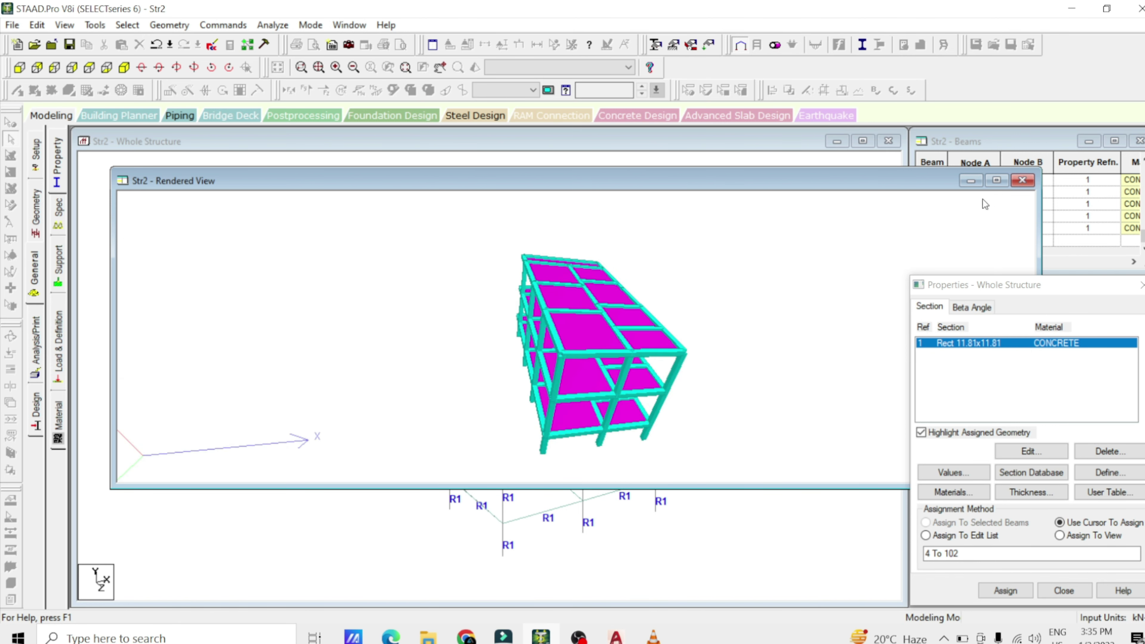
{"action": "left_click", "coordinate": [1023, 181]}
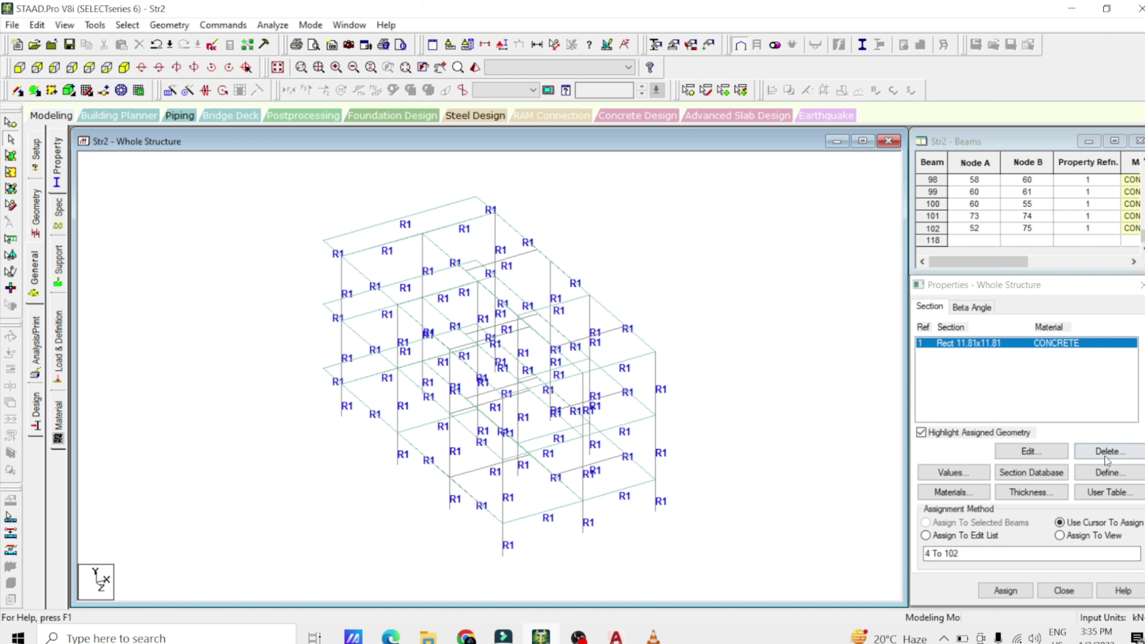
Step: Define a CONCRETE plate element thickness of 0.150 m at all four nodes and add it to the property list
{"action": "left_click", "coordinate": [1035, 501]}
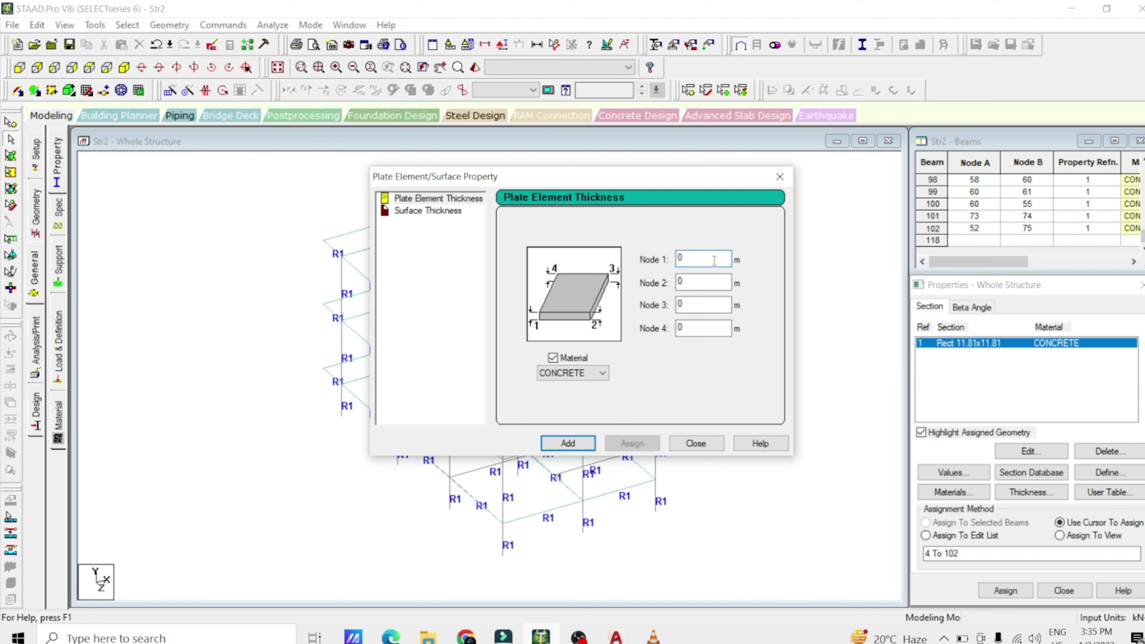
{"action": "type", "text": ".150"}
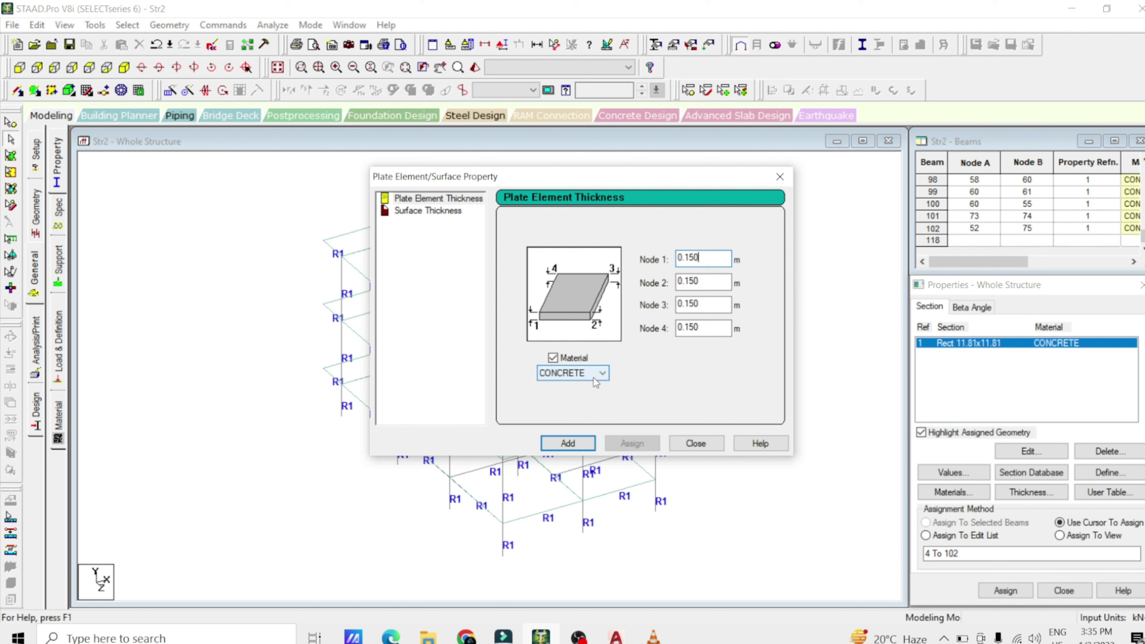
{"action": "left_click", "coordinate": [569, 443]}
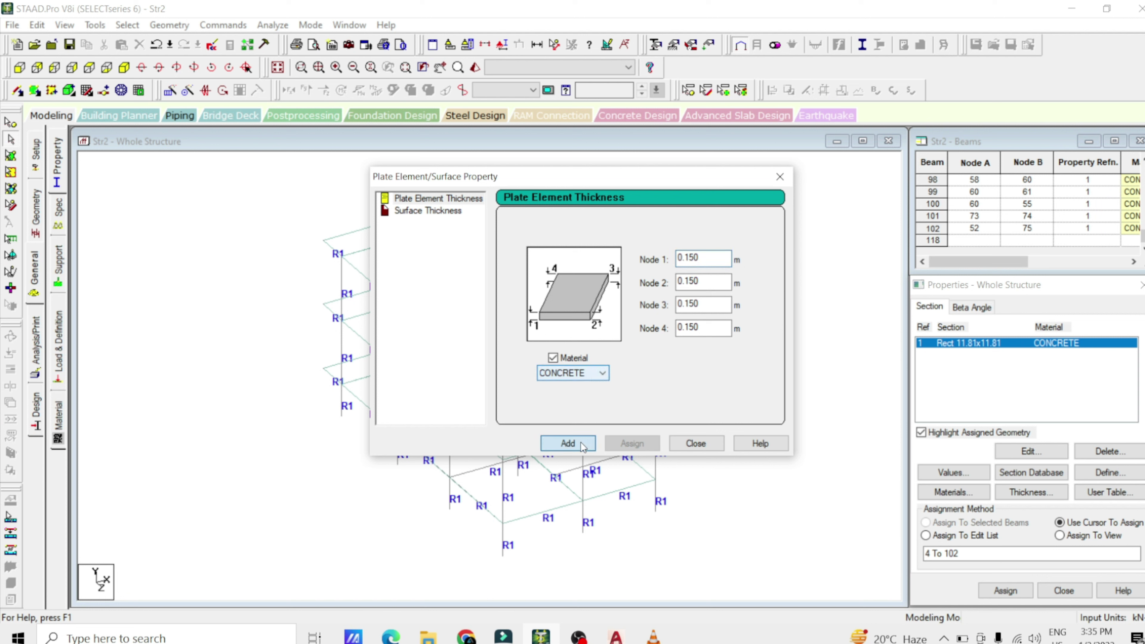
{"action": "left_click", "coordinate": [696, 444]}
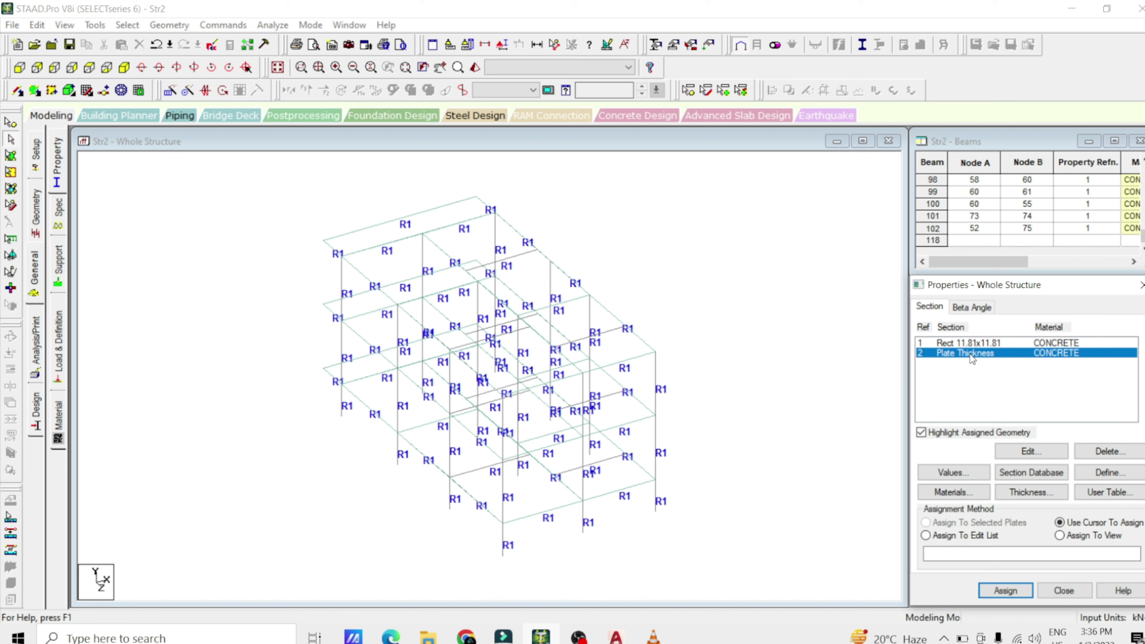
Step: Assign the plate thickness property to all plates in the view and confirm the assignment
{"action": "left_click", "coordinate": [1059, 535]}
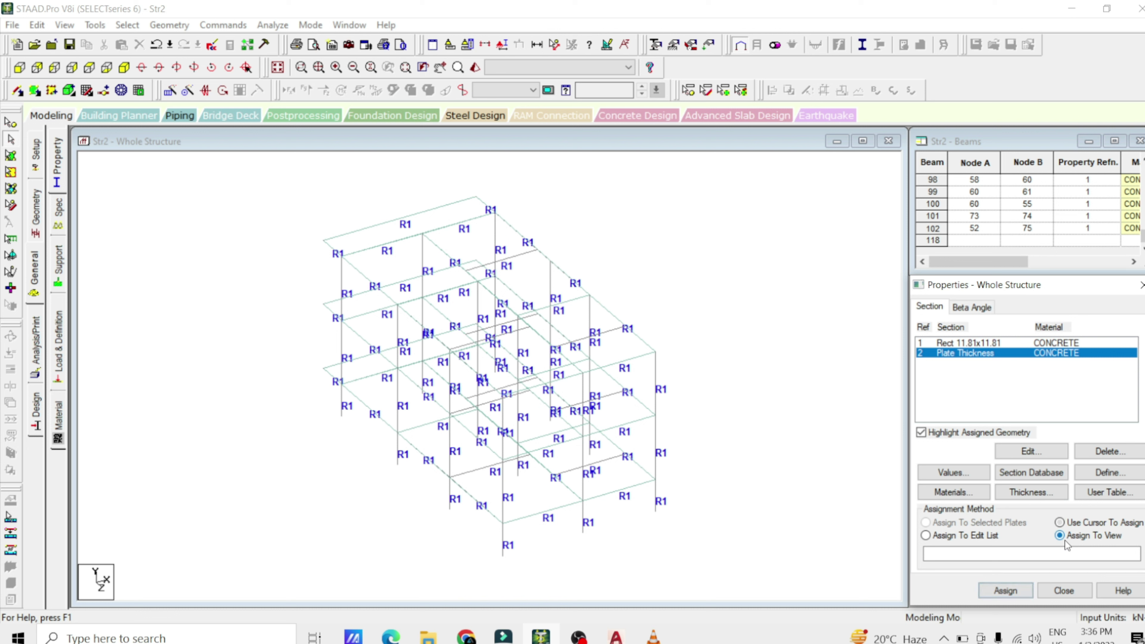
{"action": "left_click", "coordinate": [1010, 593]}
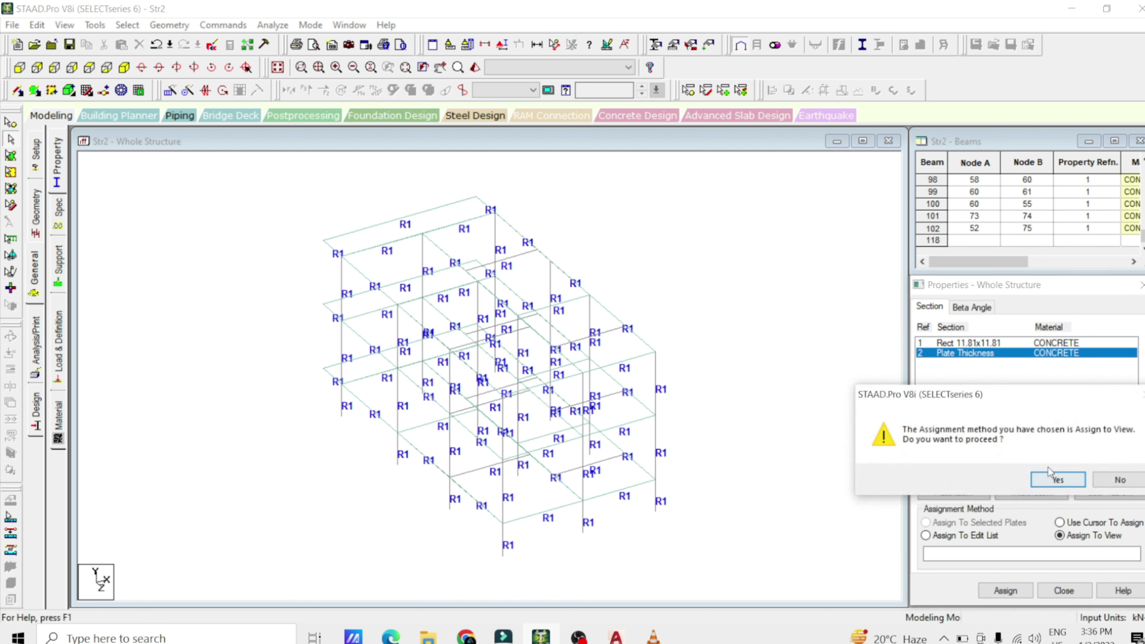
{"action": "left_click", "coordinate": [1059, 480]}
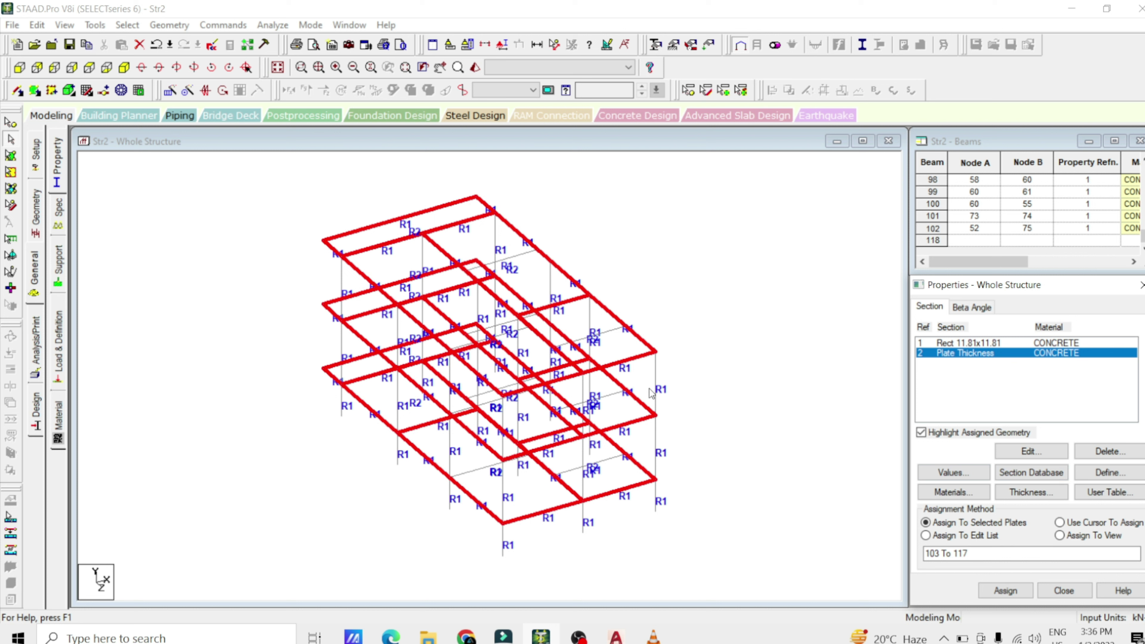
Step: Clear the selection, inspect the completed frame and slabs from another angle in the 3D rendered view, and close that view
{"action": "left_click", "coordinate": [678, 256]}
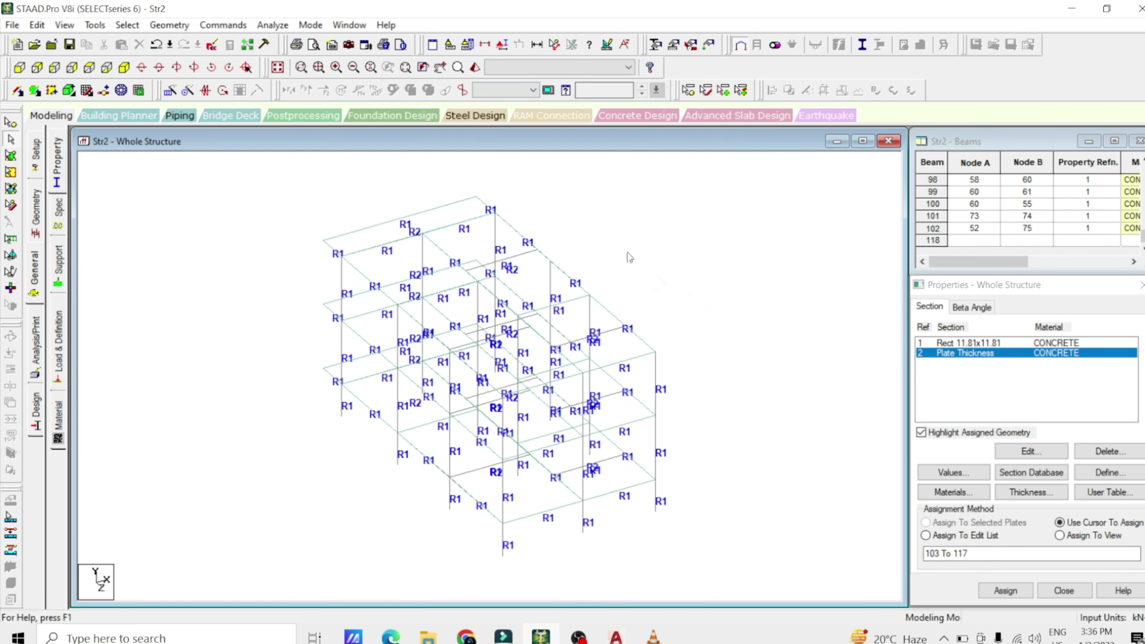
{"action": "left_click", "coordinate": [475, 67]}
{"action": "left_click_drag", "start_coordinate": [685, 299], "coordinate": [645, 297]}
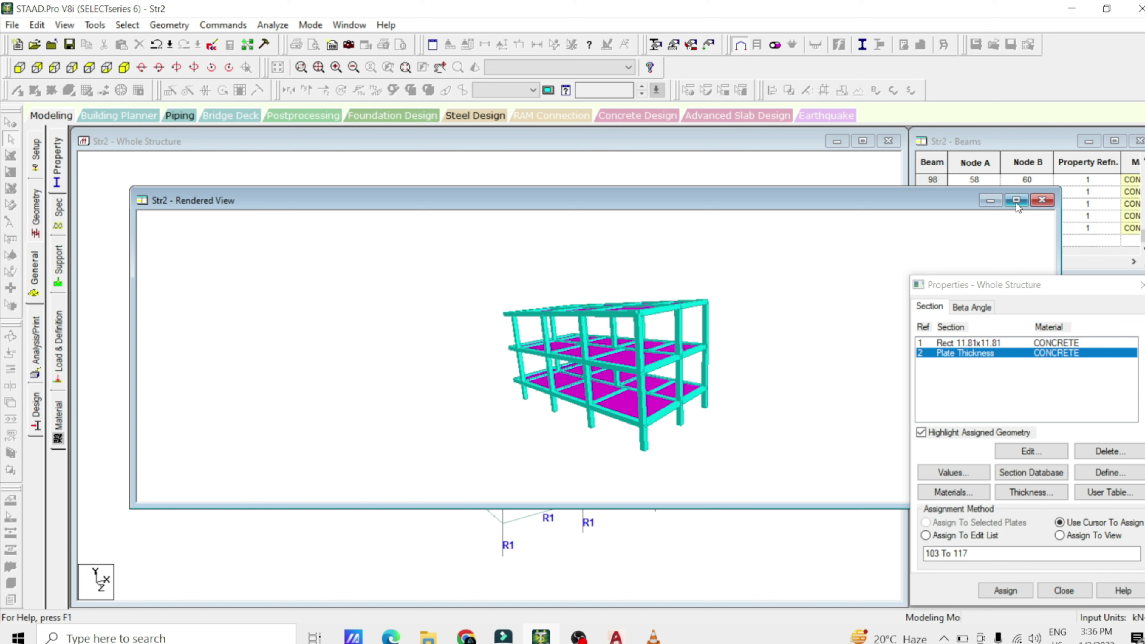
{"action": "left_click", "coordinate": [1041, 199]}
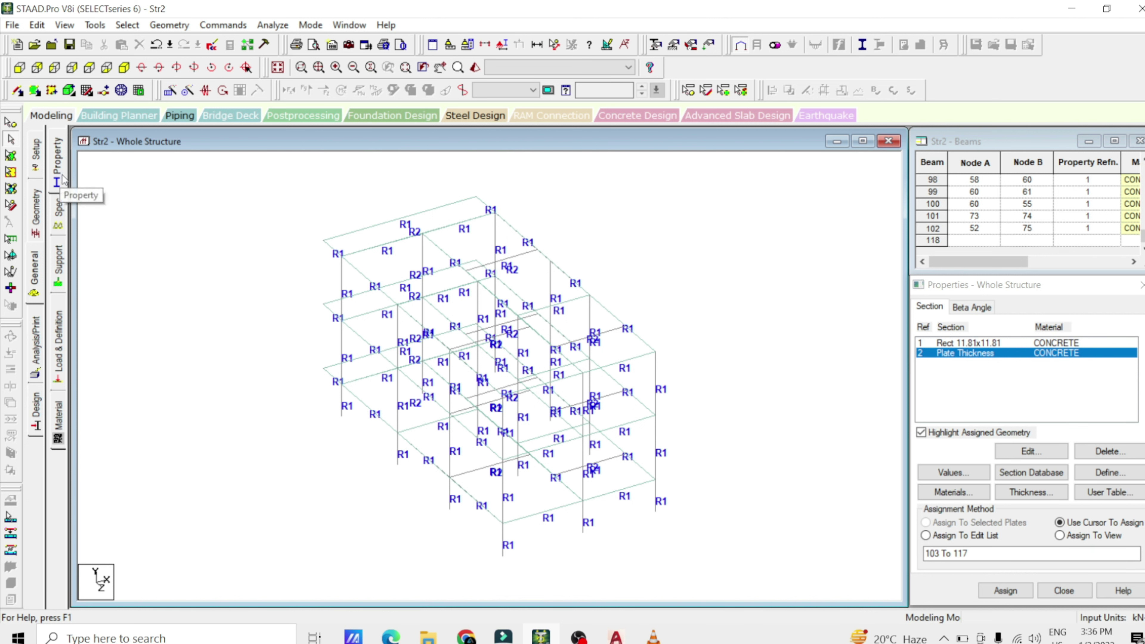
Step: Create a fixed support definition and add it to the supports list
{"action": "left_click", "coordinate": [59, 264]}
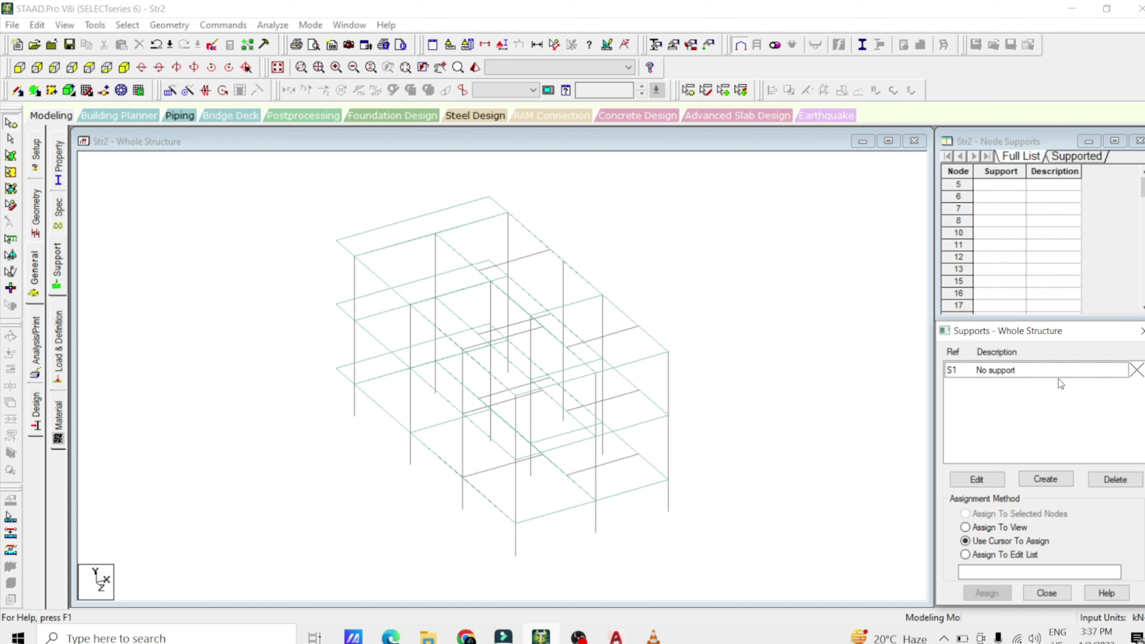
{"action": "left_click", "coordinate": [1046, 479]}
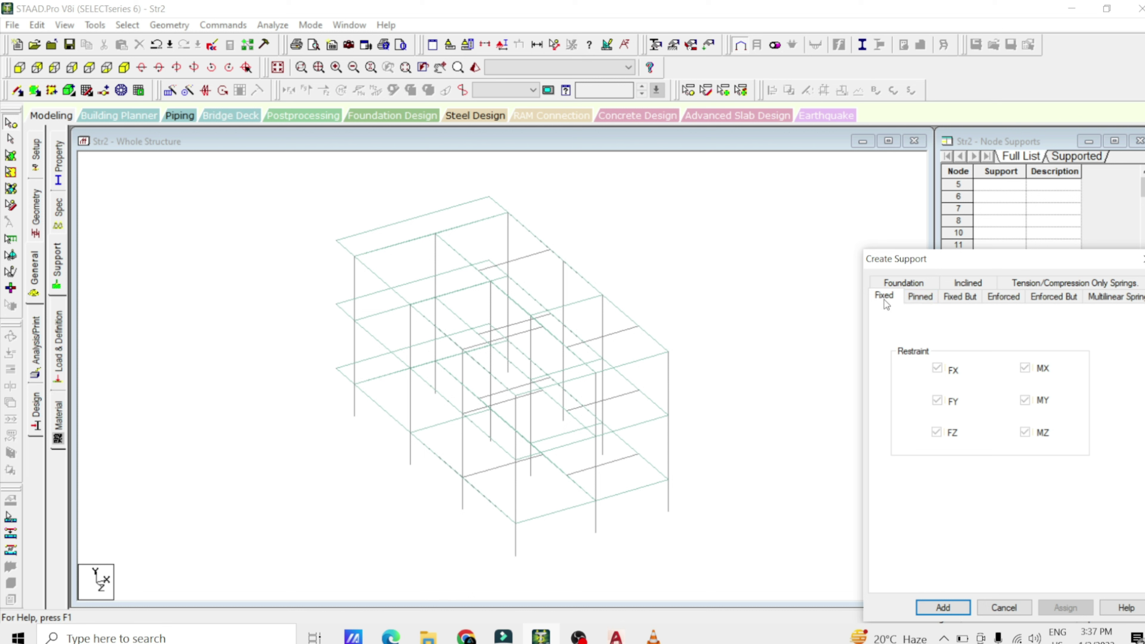
{"action": "left_click", "coordinate": [944, 608]}
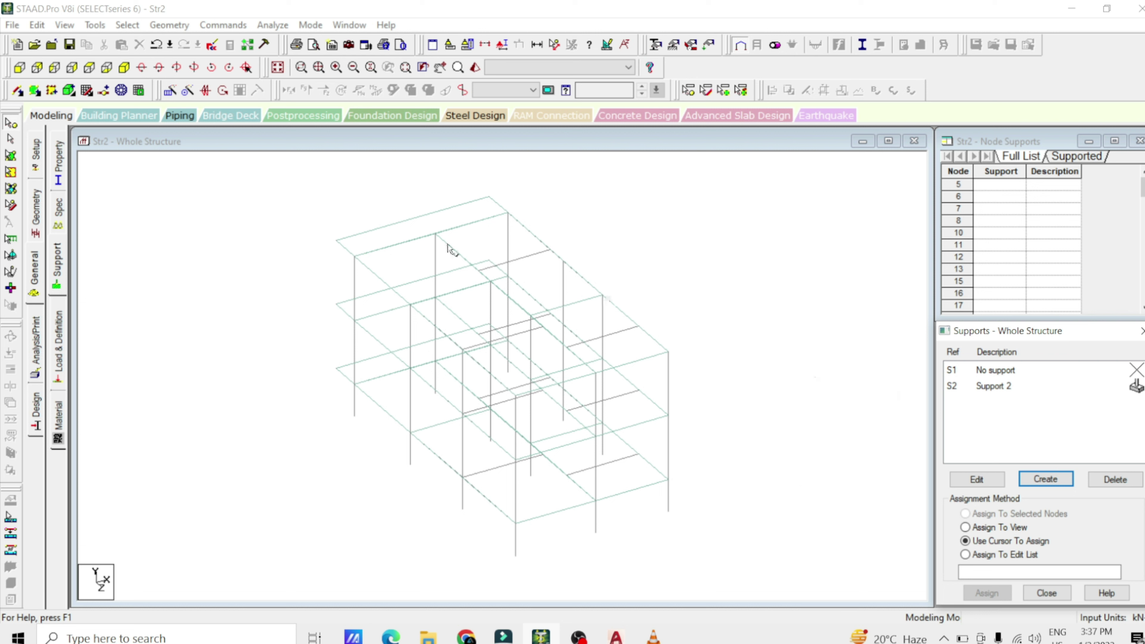
Step: Assign the fixed support Support 2 to all column base nodes, selecting them in the front view, and return to the isometric view
{"action": "left_click", "coordinate": [21, 68]}
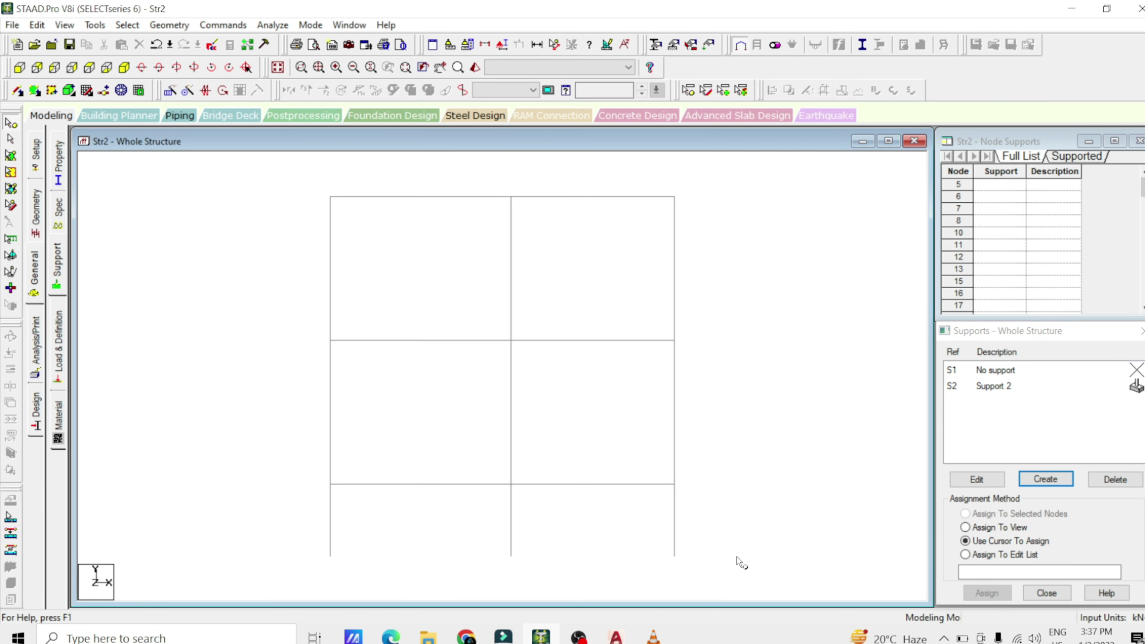
{"action": "left_click_drag", "start_coordinate": [716, 537], "coordinate": [270, 586]}
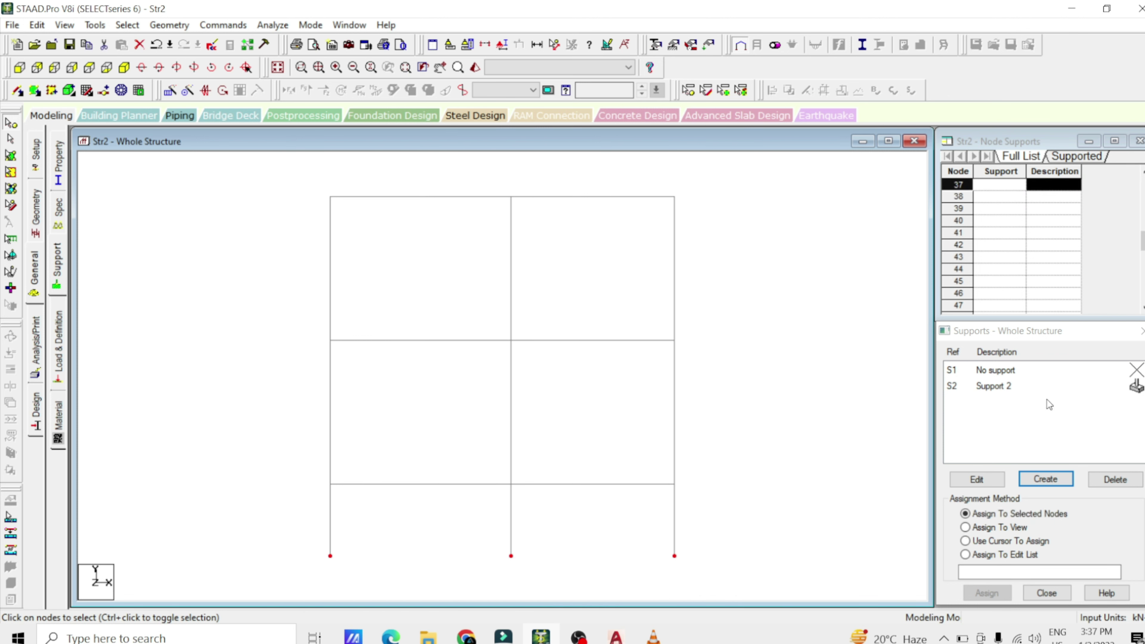
{"action": "left_click", "coordinate": [997, 388]}
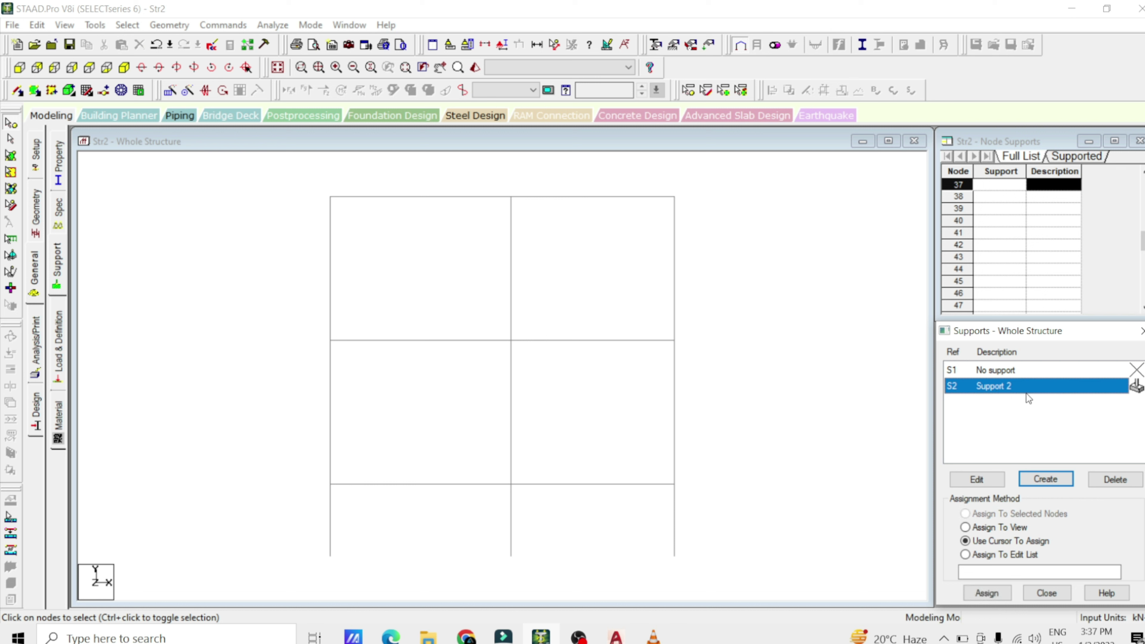
{"action": "left_click_drag", "start_coordinate": [717, 537], "coordinate": [263, 602]}
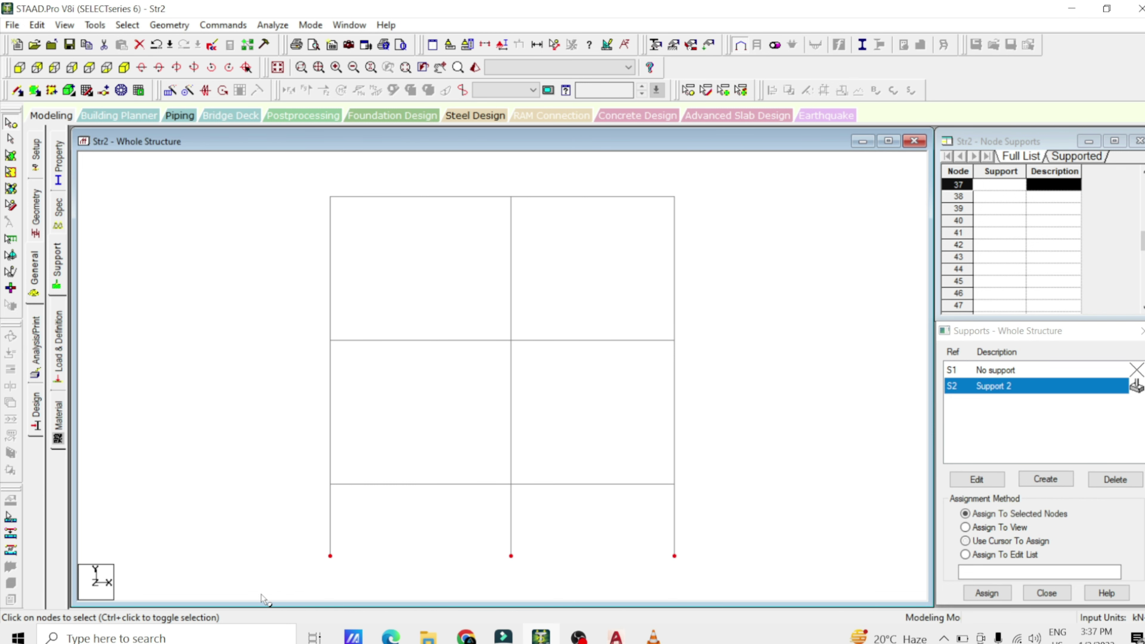
{"action": "left_click", "coordinate": [987, 593]}
{"action": "left_click", "coordinate": [1051, 503]}
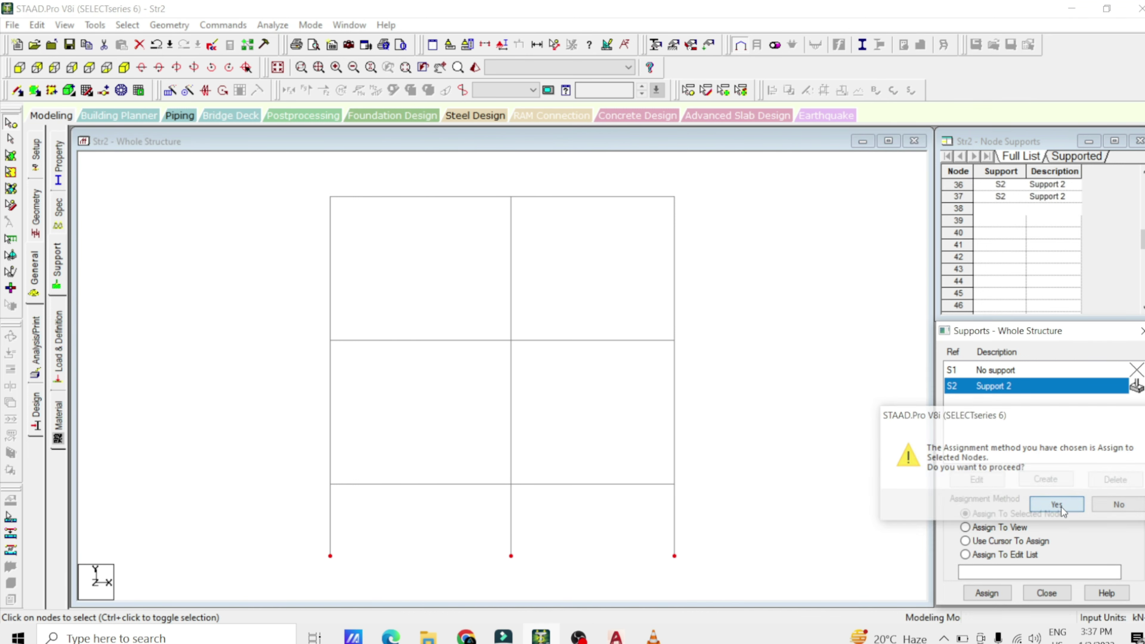
{"action": "left_click", "coordinate": [277, 67]}
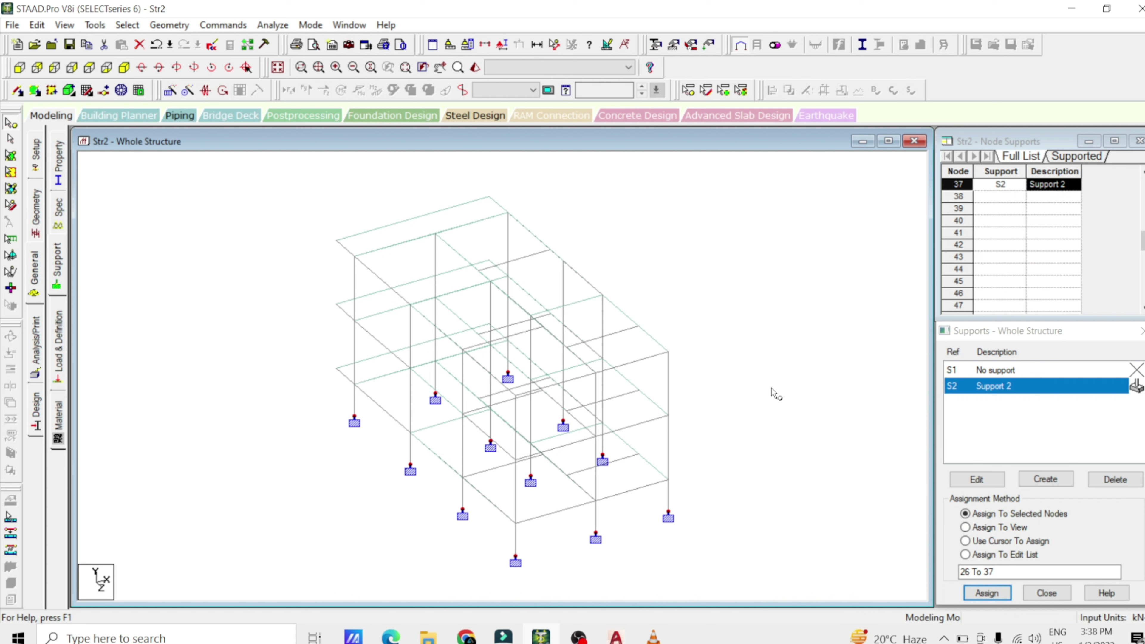
Step: Open the Load & Definition page and check the model for duplicate nodes with a tolerance of 0 in
{"action": "left_click", "coordinate": [63, 347]}
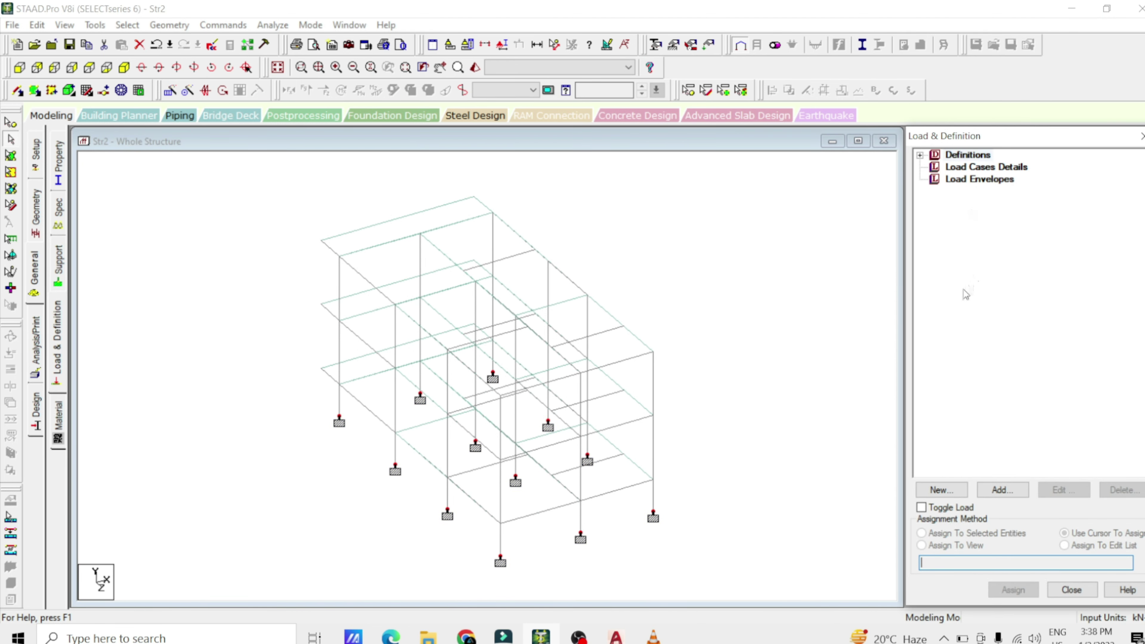
{"action": "left_click", "coordinate": [848, 283]}
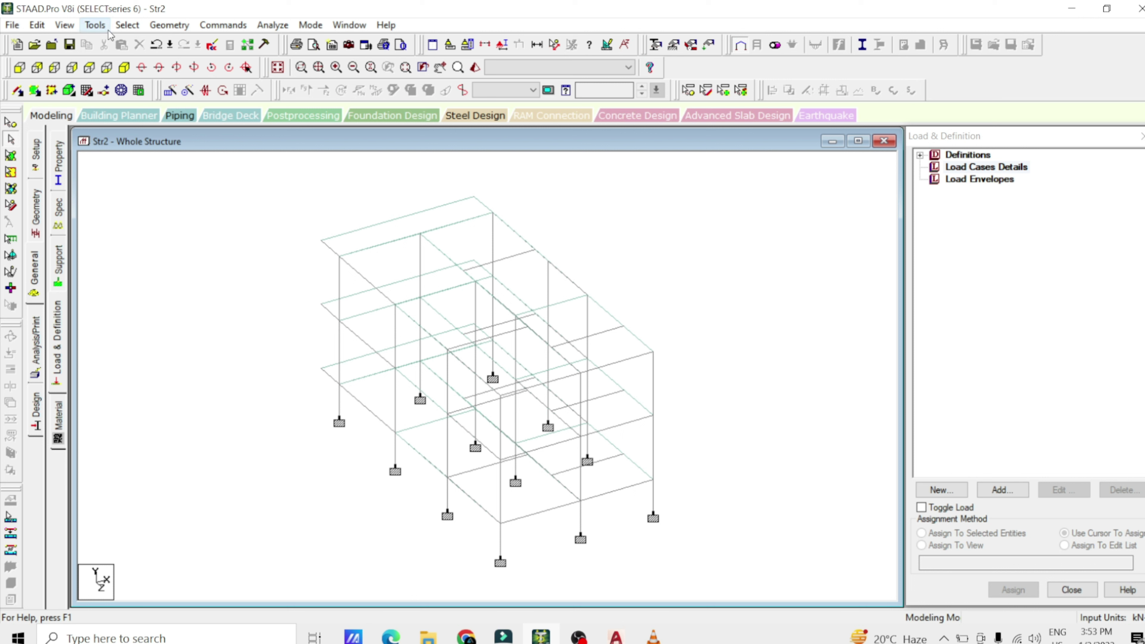
{"action": "left_click", "coordinate": [96, 25]}
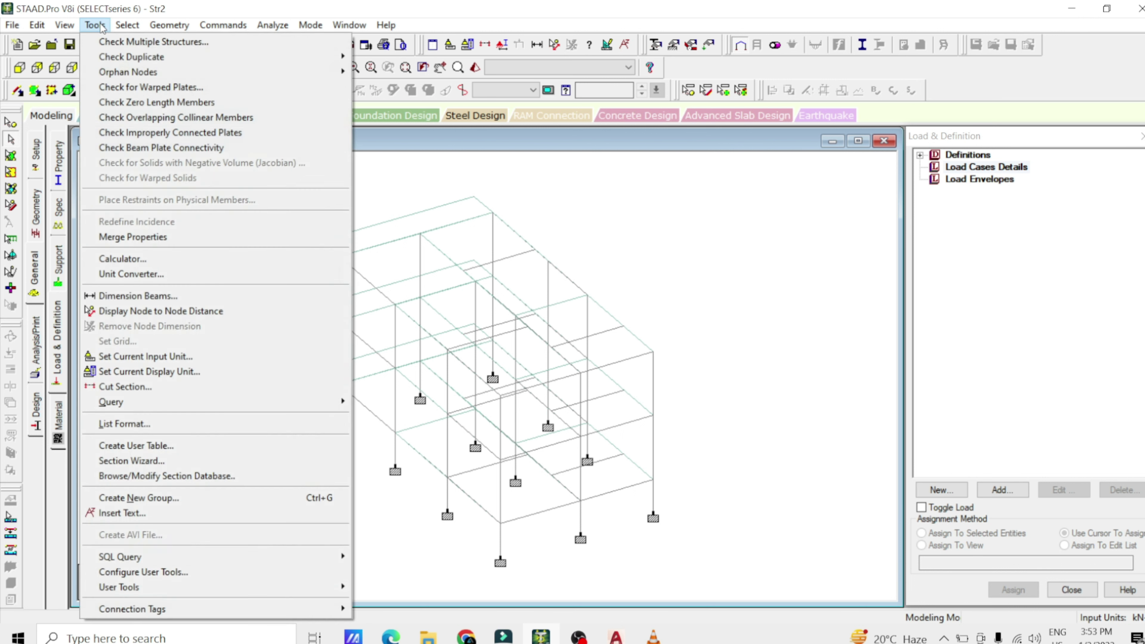
{"action": "mouse_move", "coordinate": [161, 60]}
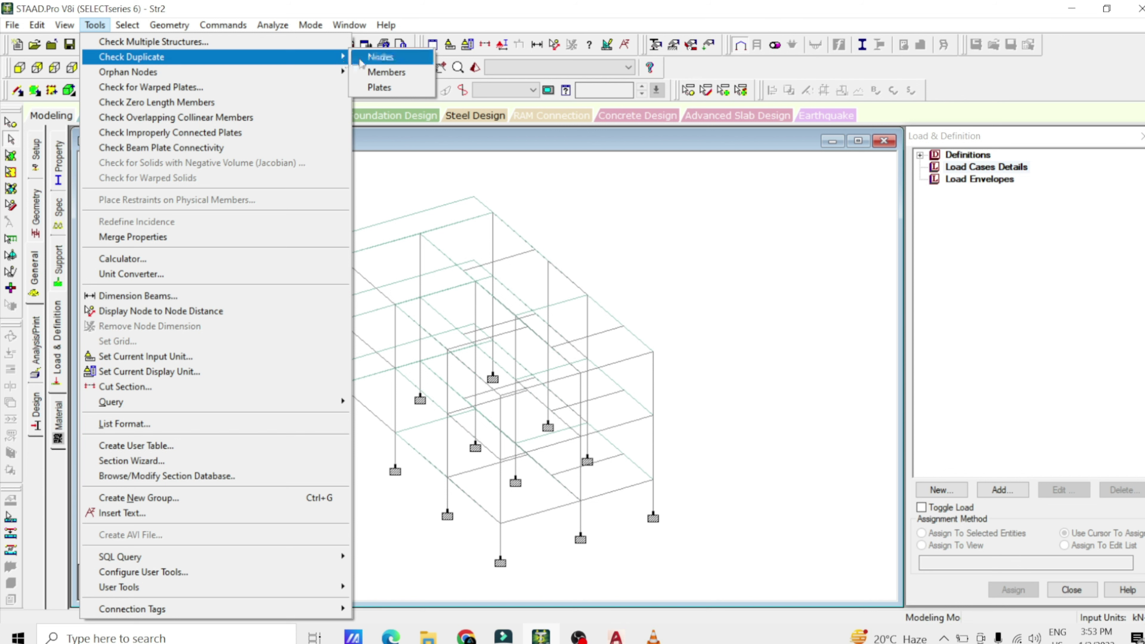
{"action": "left_click", "coordinate": [379, 57]}
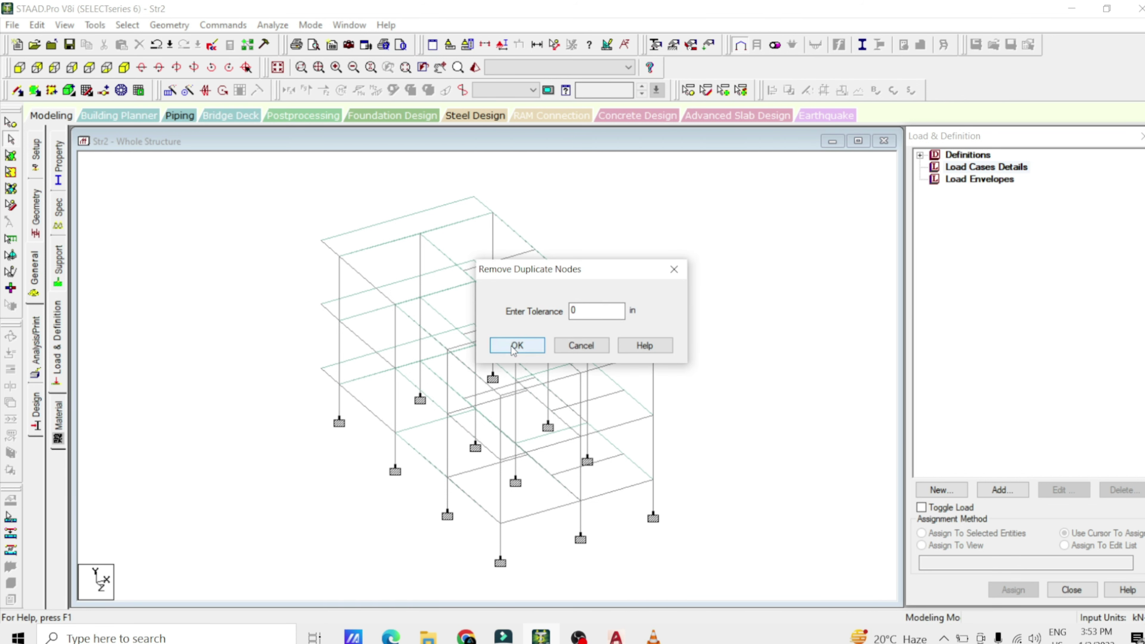
{"action": "left_click", "coordinate": [512, 347]}
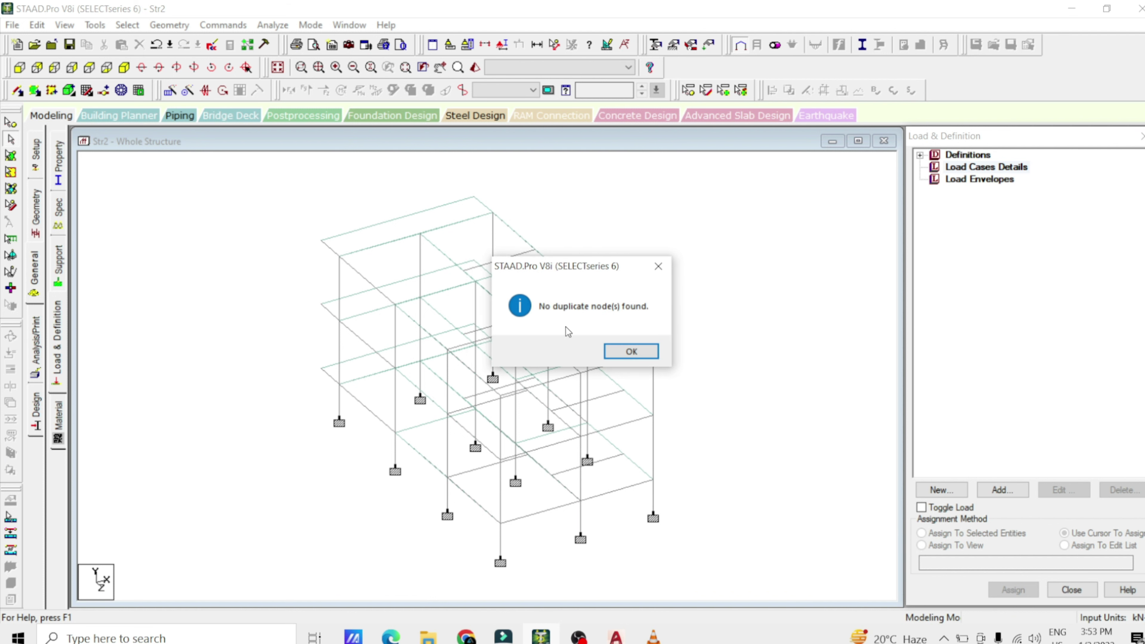
{"action": "left_click", "coordinate": [629, 352]}
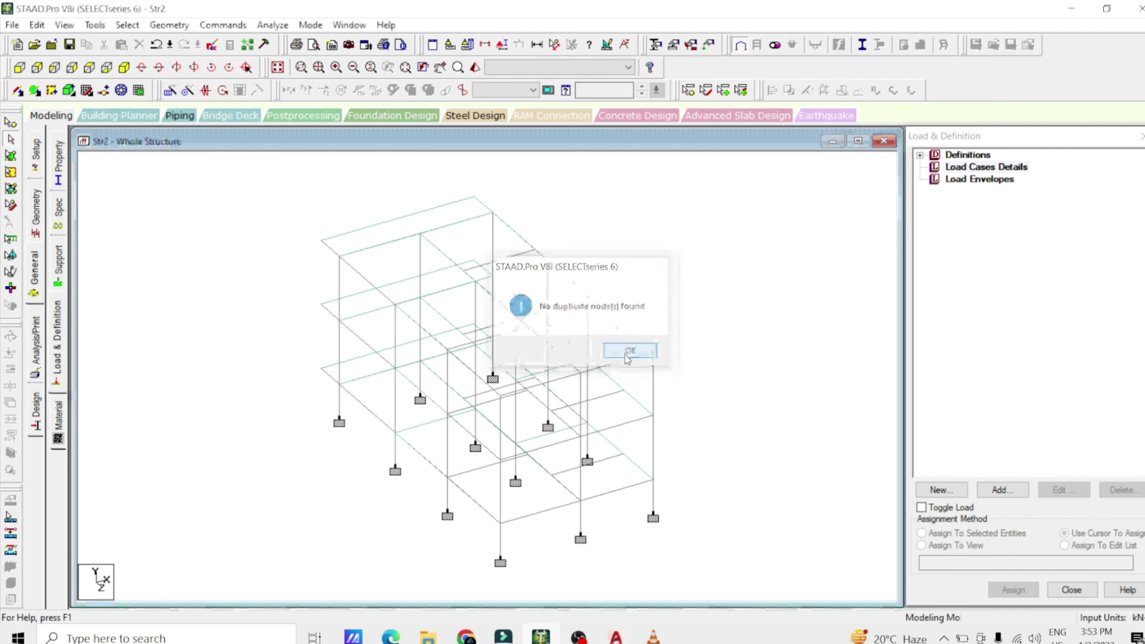
Step: Check the model for duplicate members and duplicate plates, dismissing each result
{"action": "left_click", "coordinate": [94, 25]}
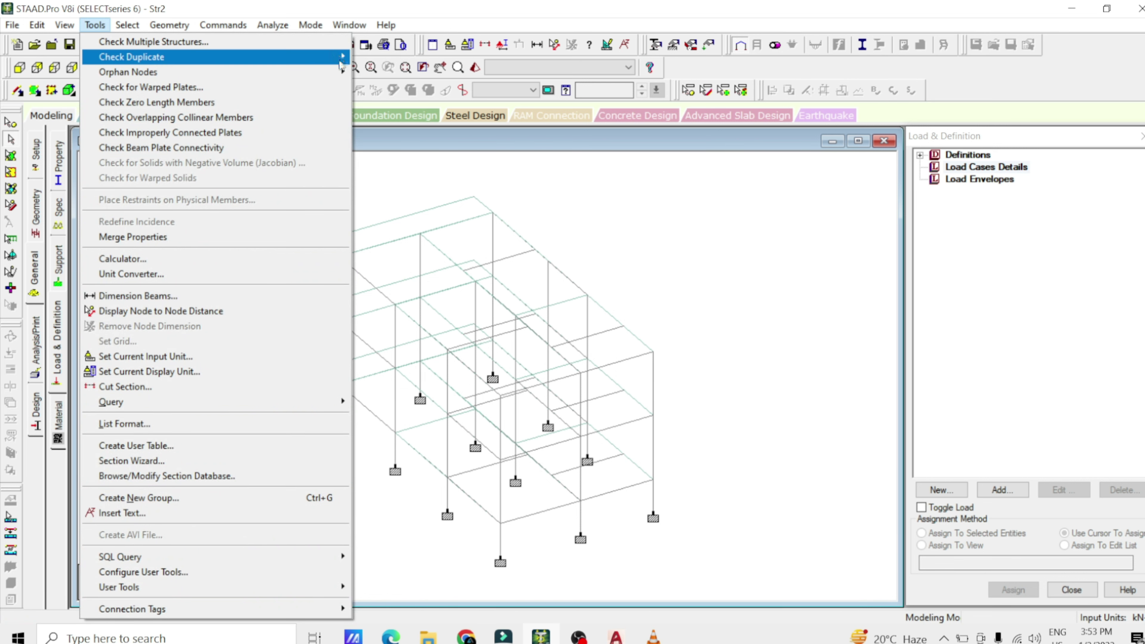
{"action": "mouse_move", "coordinate": [345, 63]}
{"action": "left_click", "coordinate": [386, 73]}
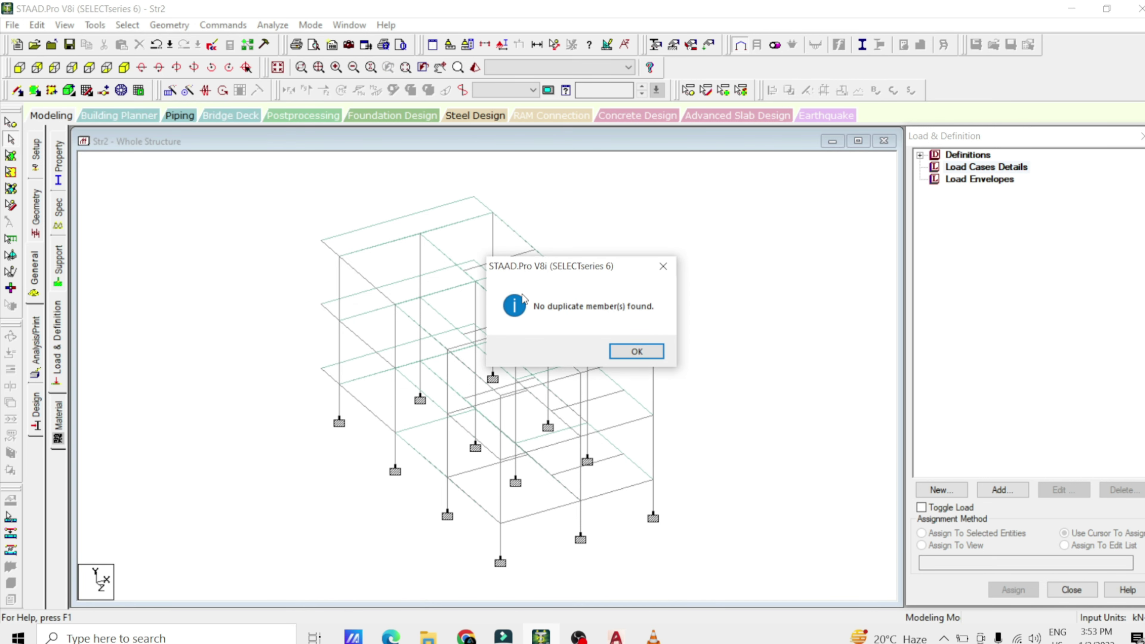
{"action": "left_click", "coordinate": [634, 351]}
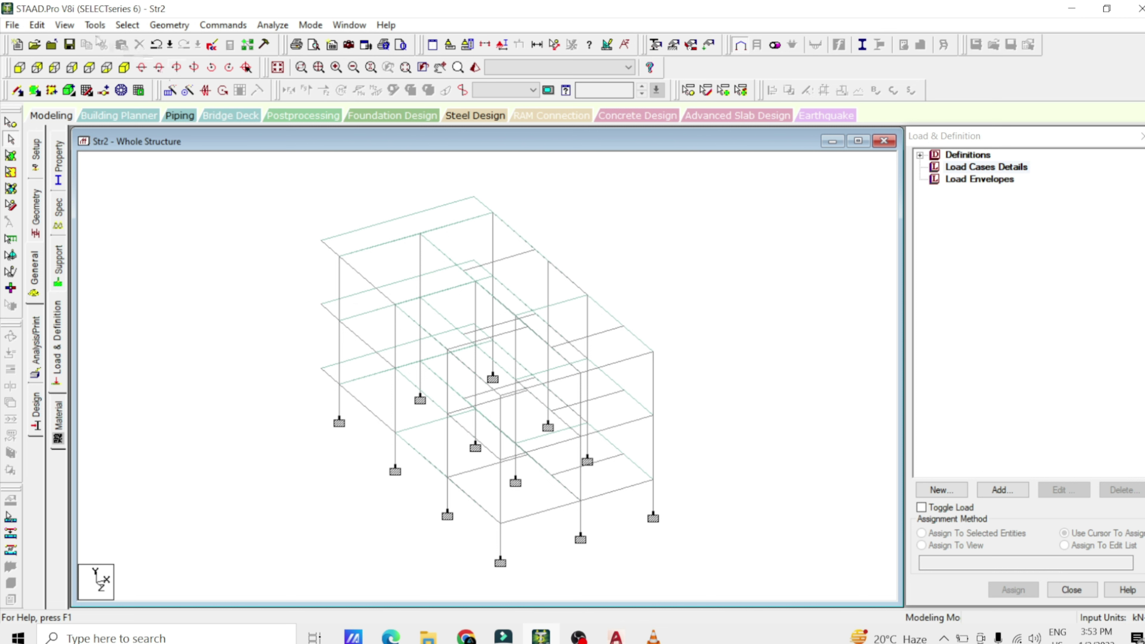
{"action": "left_click", "coordinate": [94, 25]}
{"action": "mouse_move", "coordinate": [107, 60]}
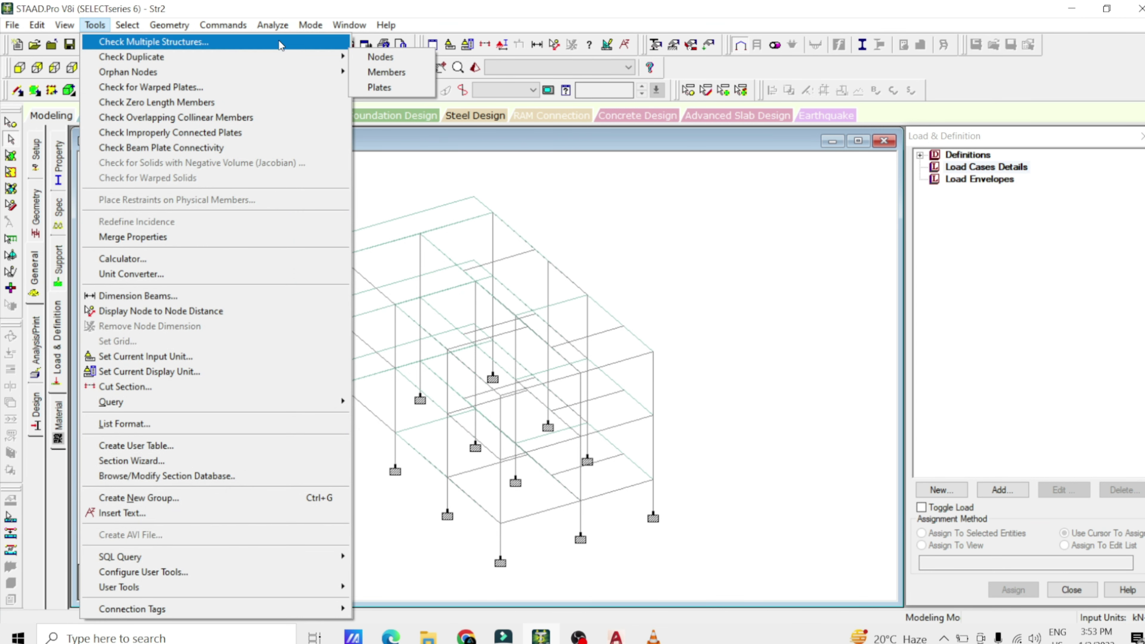
{"action": "left_click", "coordinate": [388, 87]}
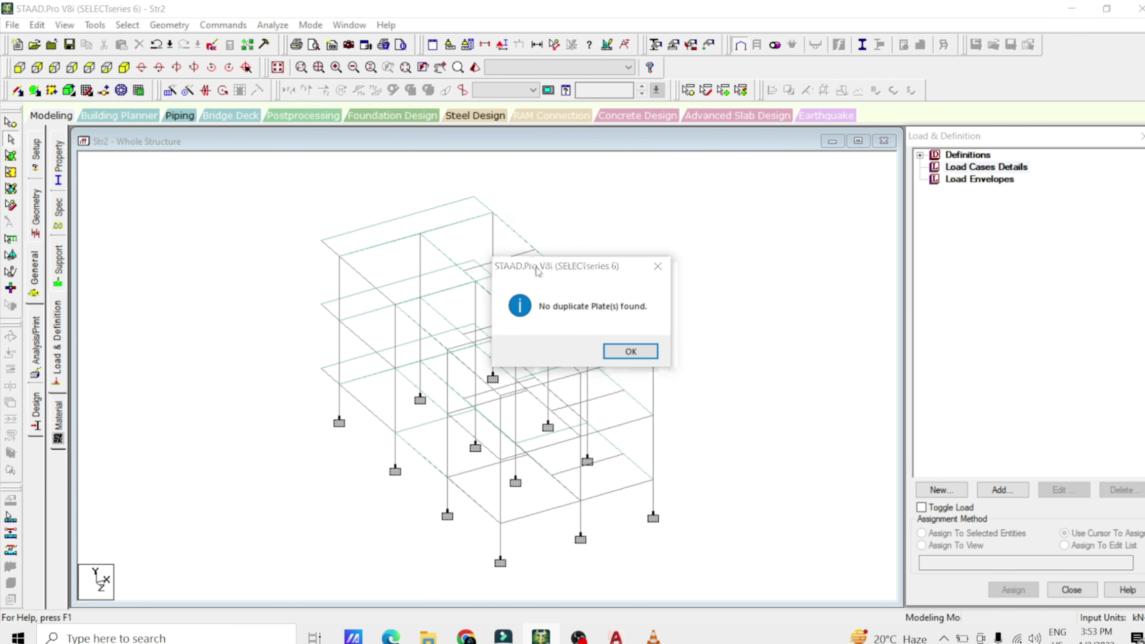
{"action": "key", "text": "Return"}
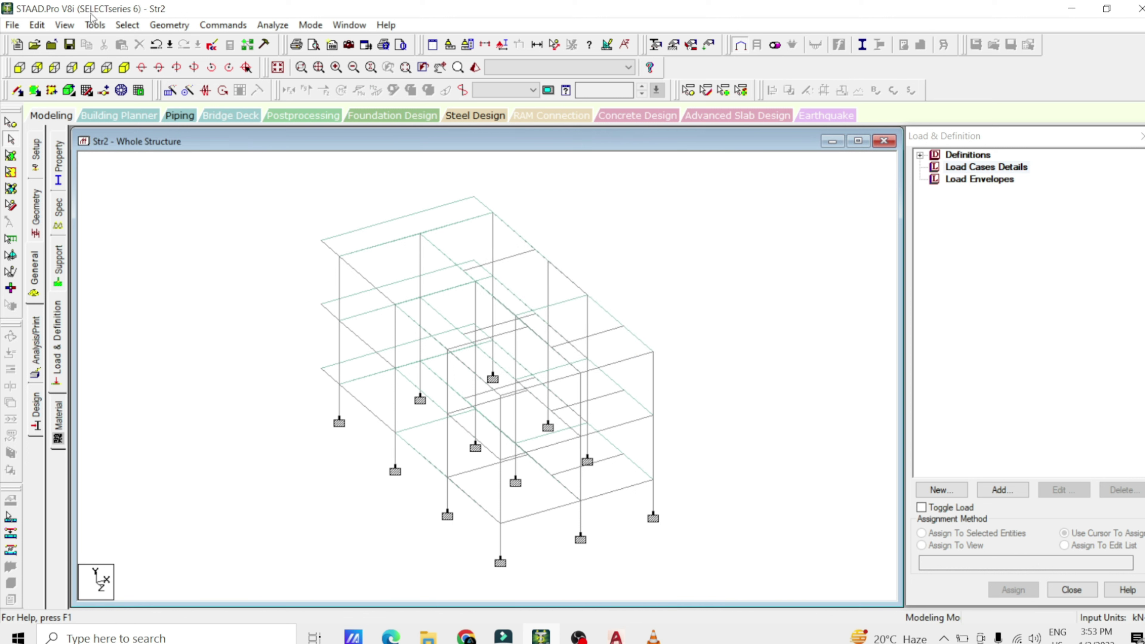
Step: Run the orphan node removal check on the whole structure
{"action": "left_click", "coordinate": [95, 24]}
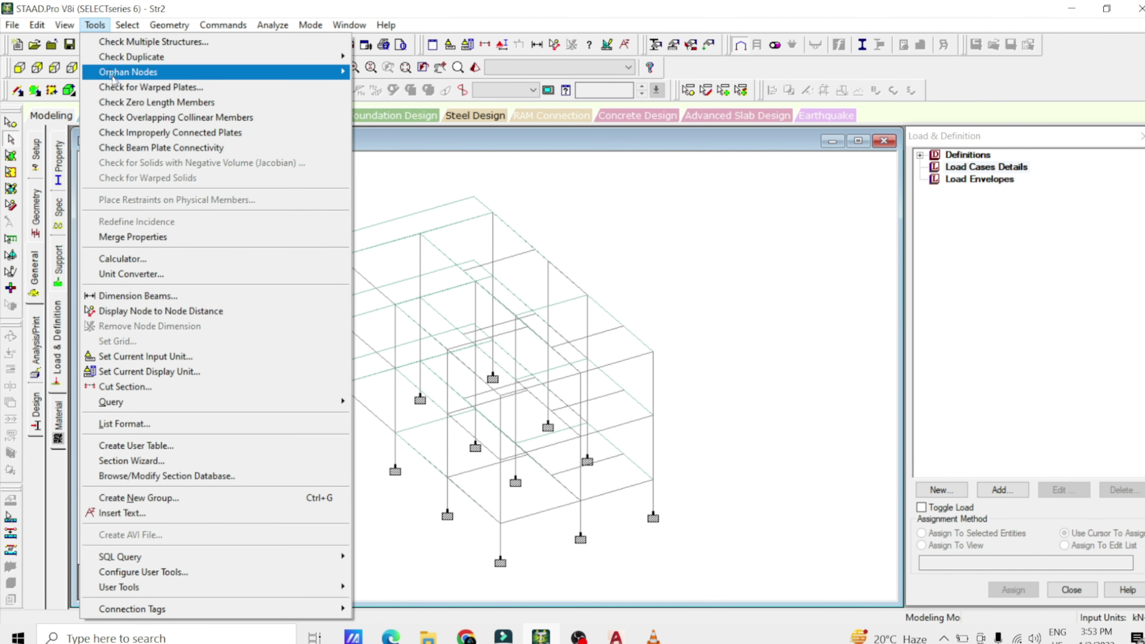
{"action": "mouse_move", "coordinate": [113, 75]}
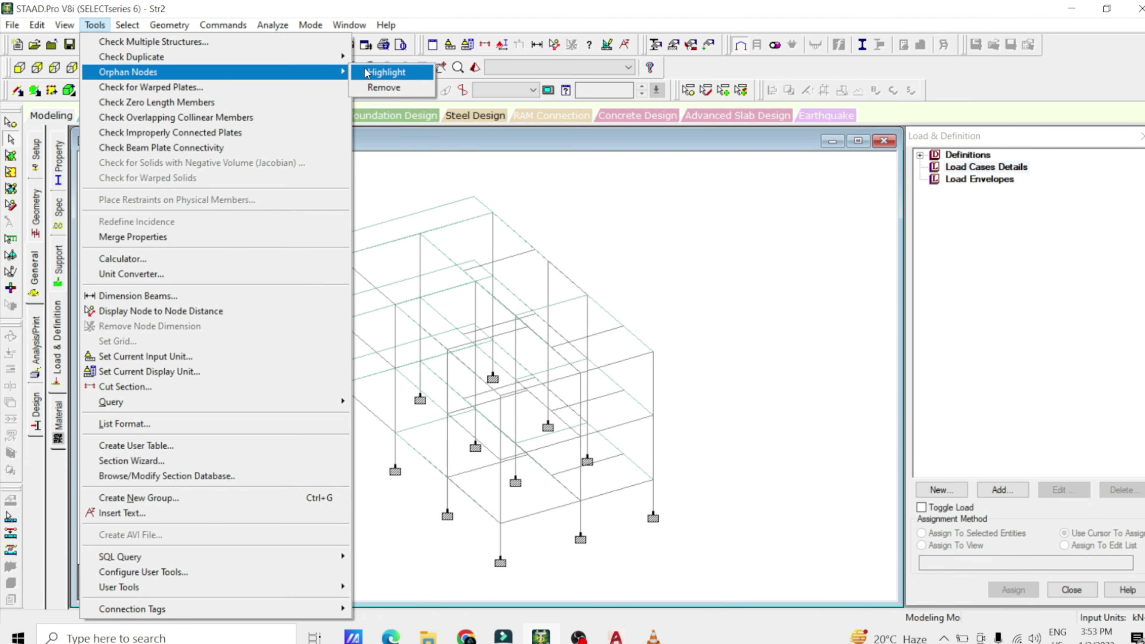
{"action": "left_click", "coordinate": [384, 87]}
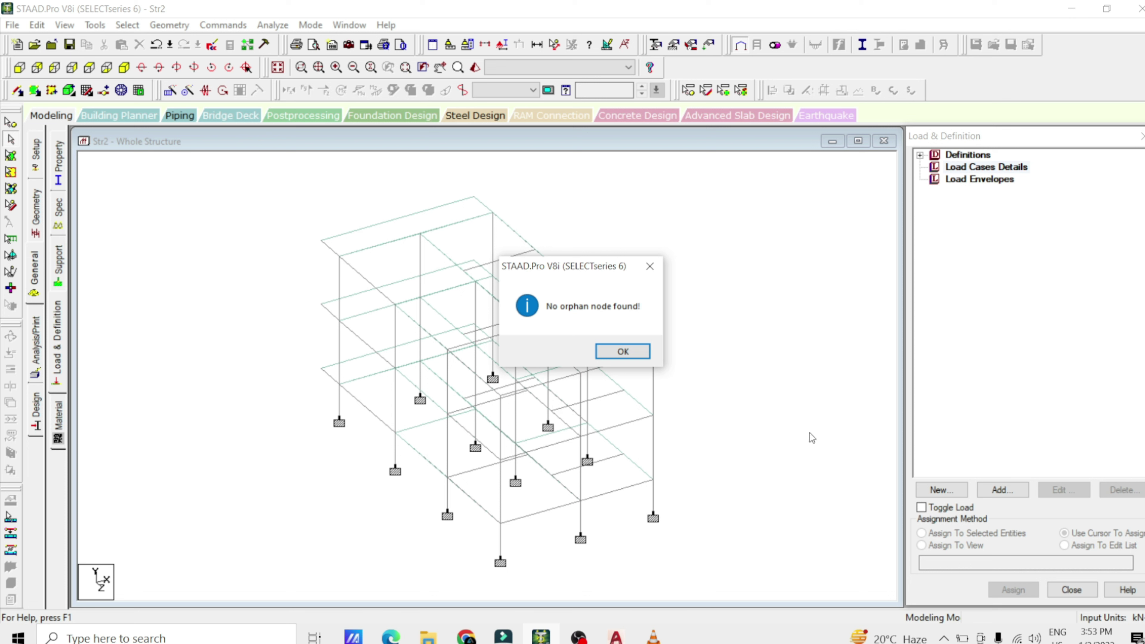
{"action": "left_click", "coordinate": [623, 351]}
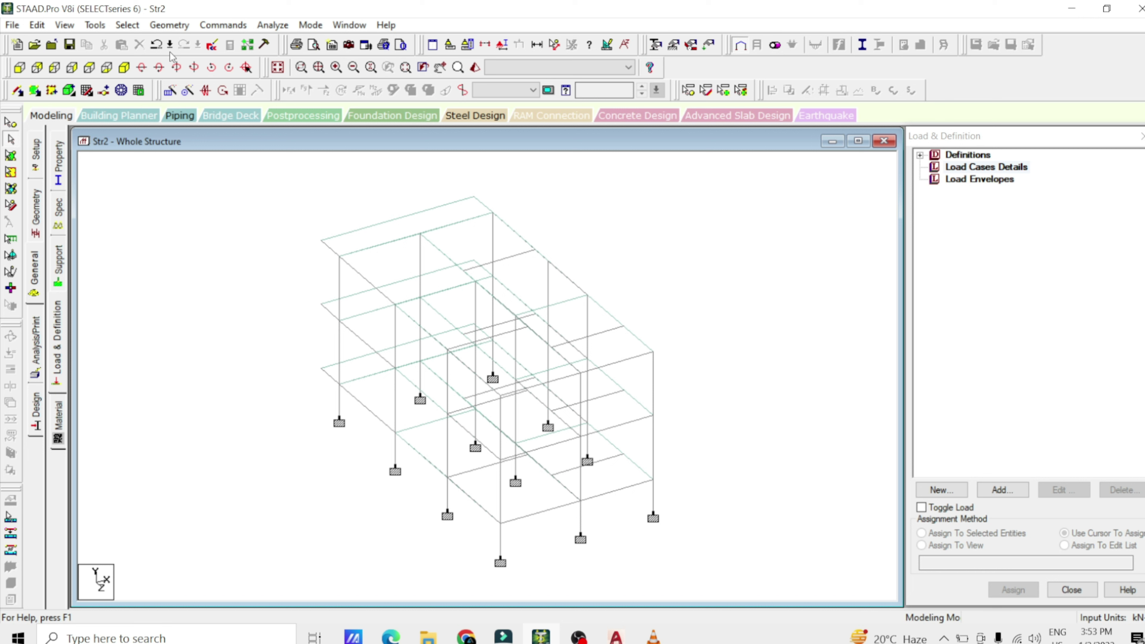
Step: Check the model for entities with missing property and missing density, dismissing each result
{"action": "left_click", "coordinate": [121, 27]}
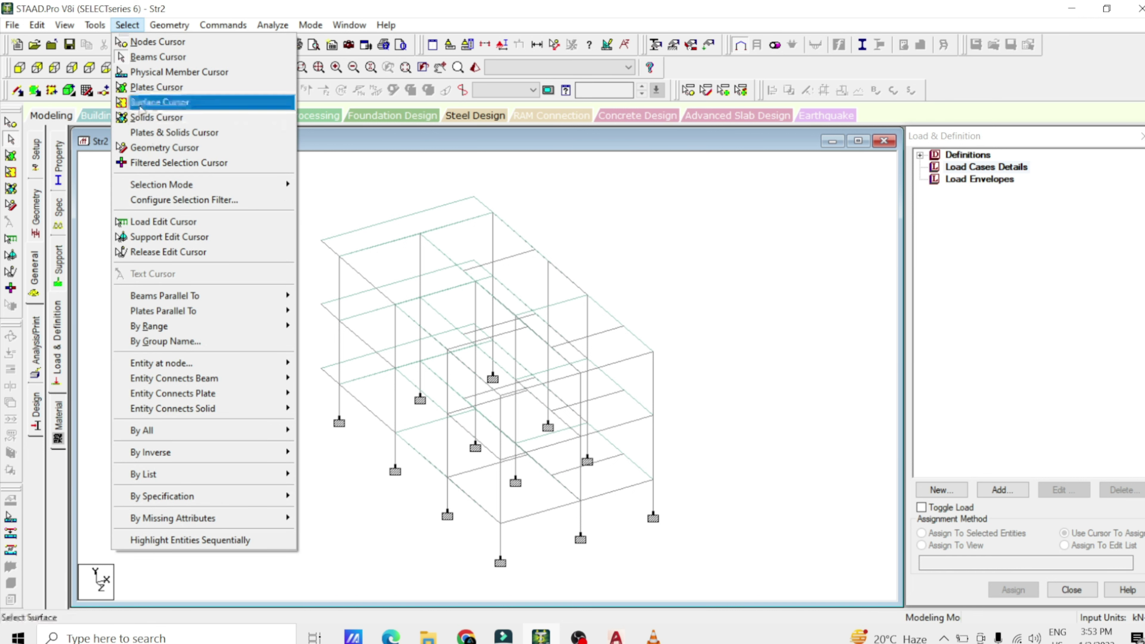
{"action": "mouse_move", "coordinate": [223, 517]}
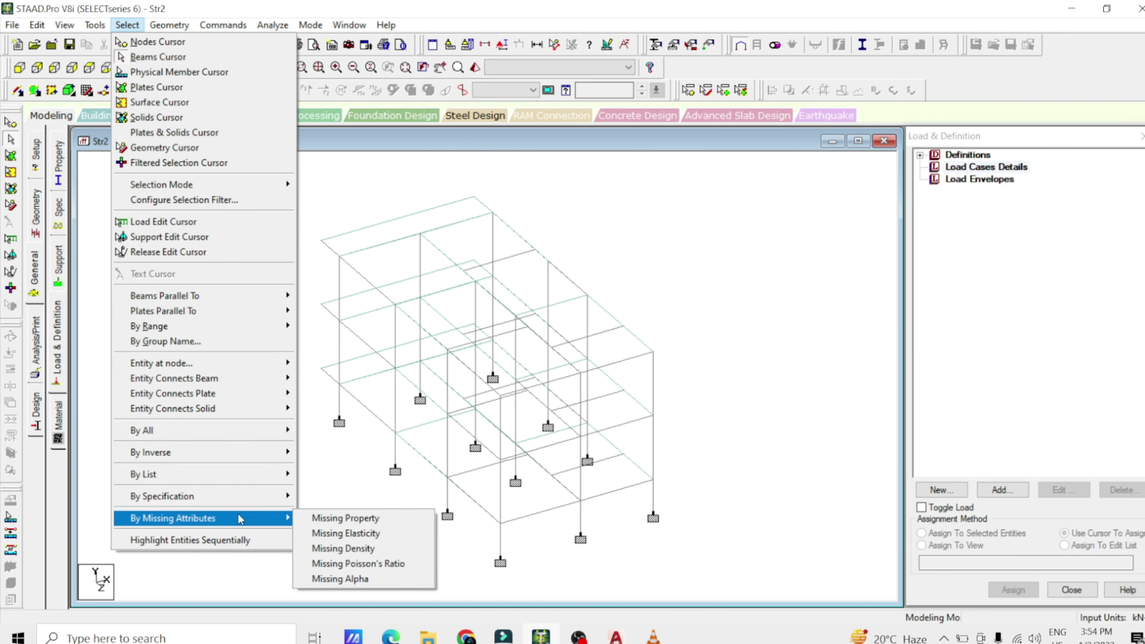
{"action": "left_click", "coordinate": [317, 517]}
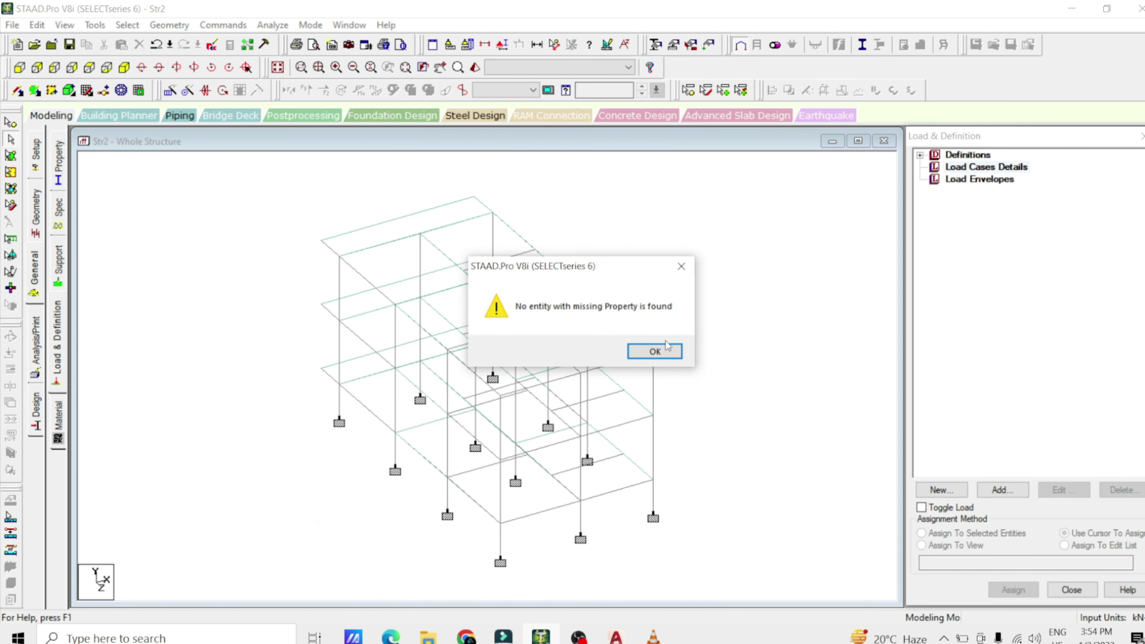
{"action": "left_click", "coordinate": [660, 352]}
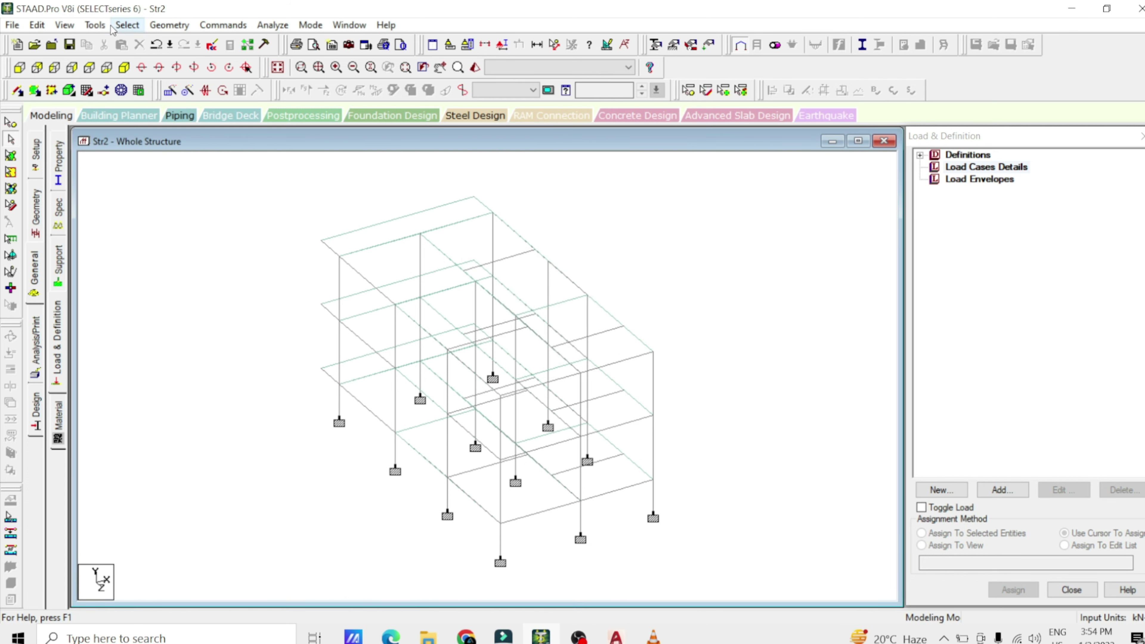
{"action": "left_click", "coordinate": [127, 25]}
{"action": "mouse_move", "coordinate": [217, 521]}
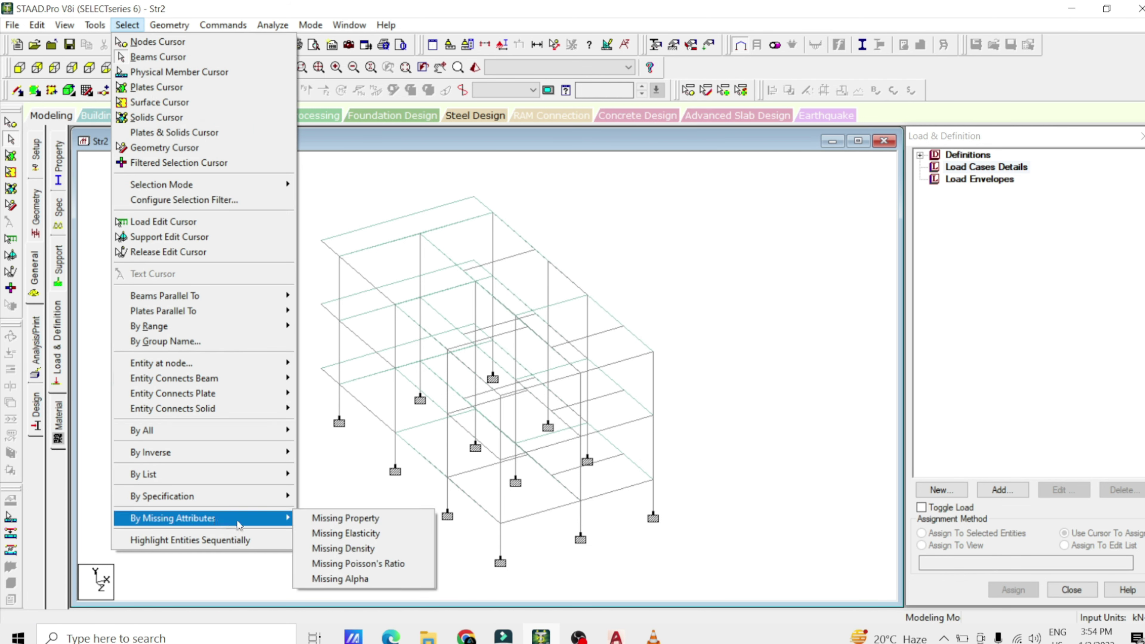
{"action": "left_click", "coordinate": [330, 551]}
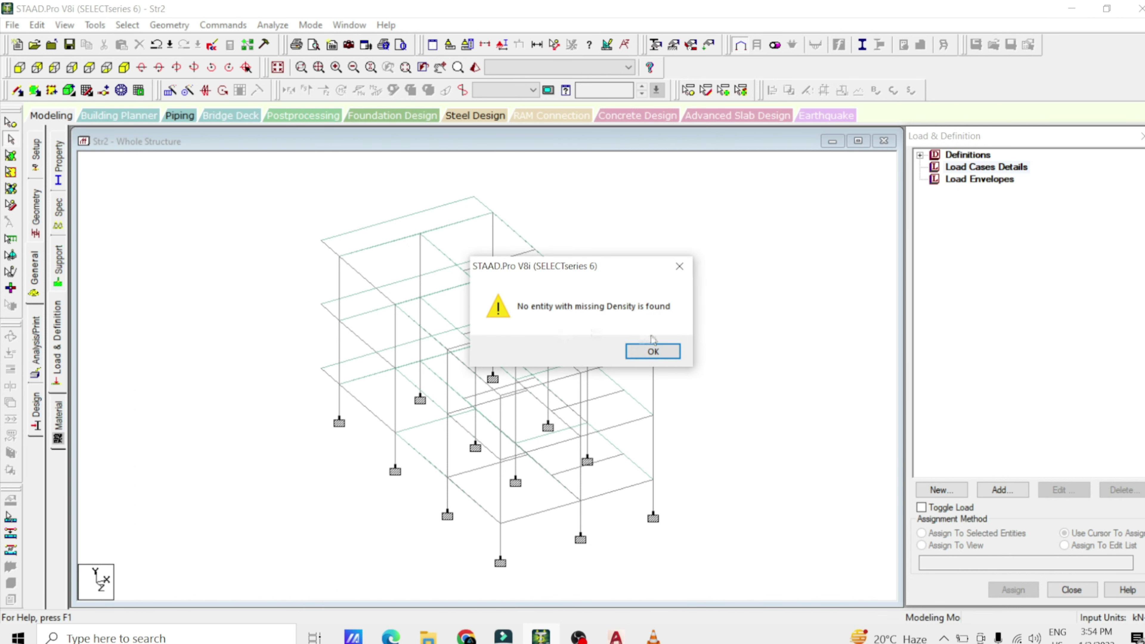
{"action": "left_click", "coordinate": [658, 354]}
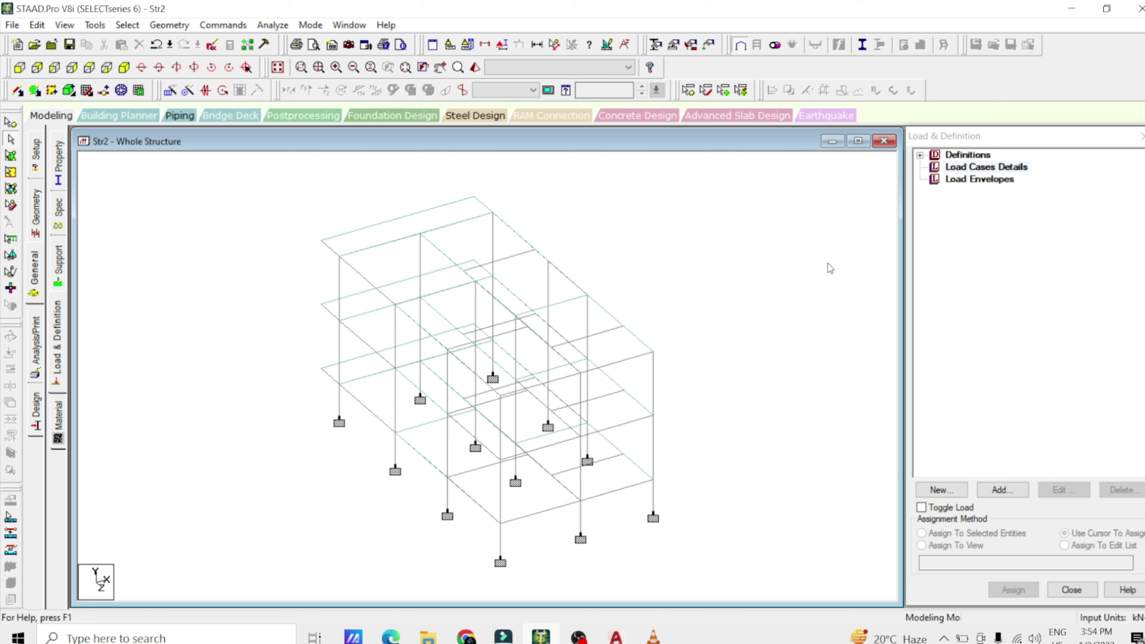
Step: Add primary load case 1 with loading type Dead and the title "Self Wt."
{"action": "left_click", "coordinate": [964, 168]}
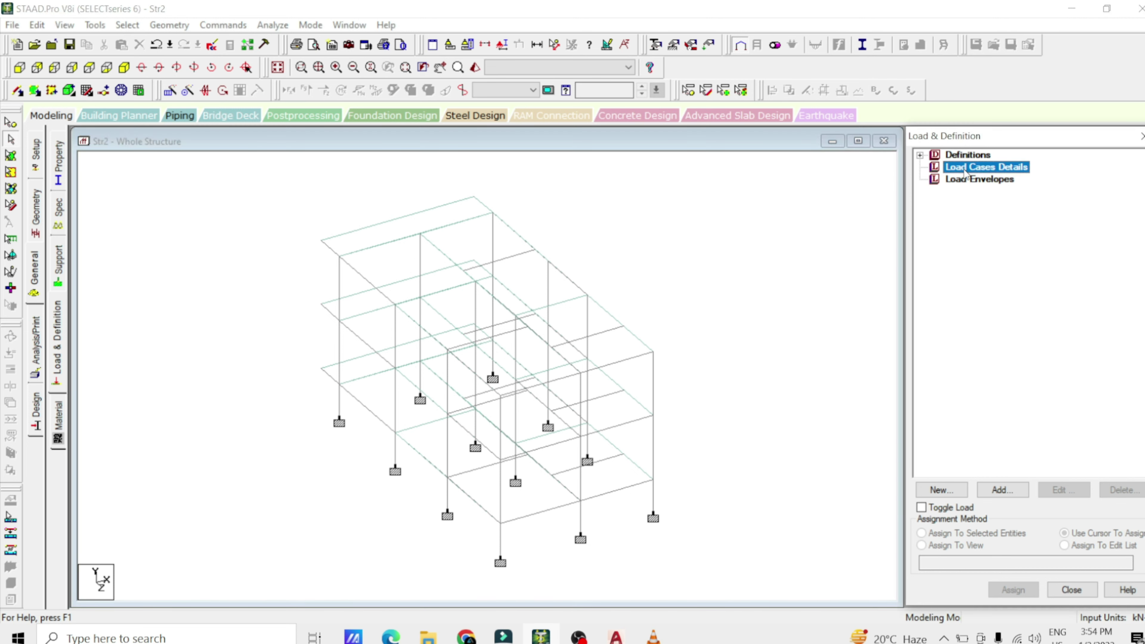
{"action": "left_click", "coordinate": [1009, 494]}
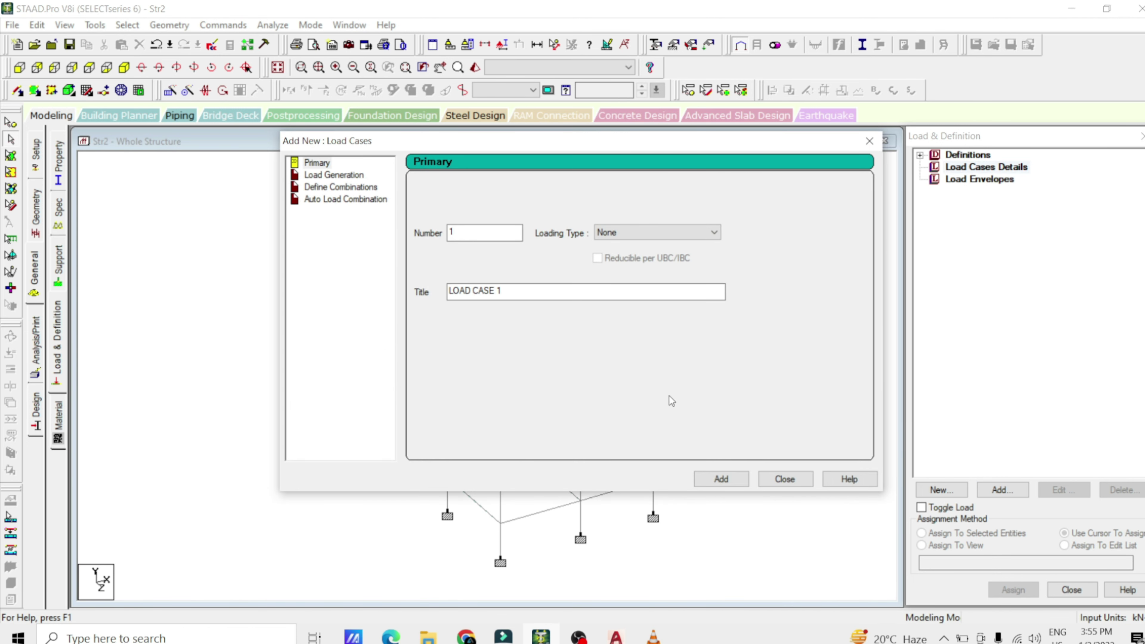
{"action": "left_click", "coordinate": [655, 236]}
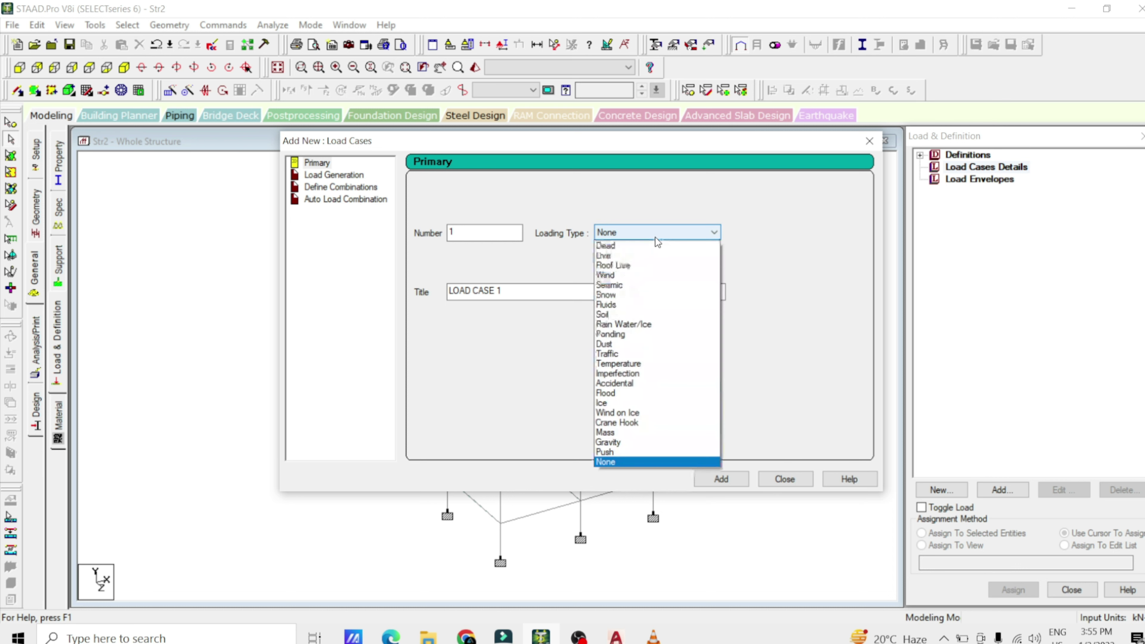
{"action": "left_click", "coordinate": [605, 245]}
{"action": "left_click", "coordinate": [533, 294]}
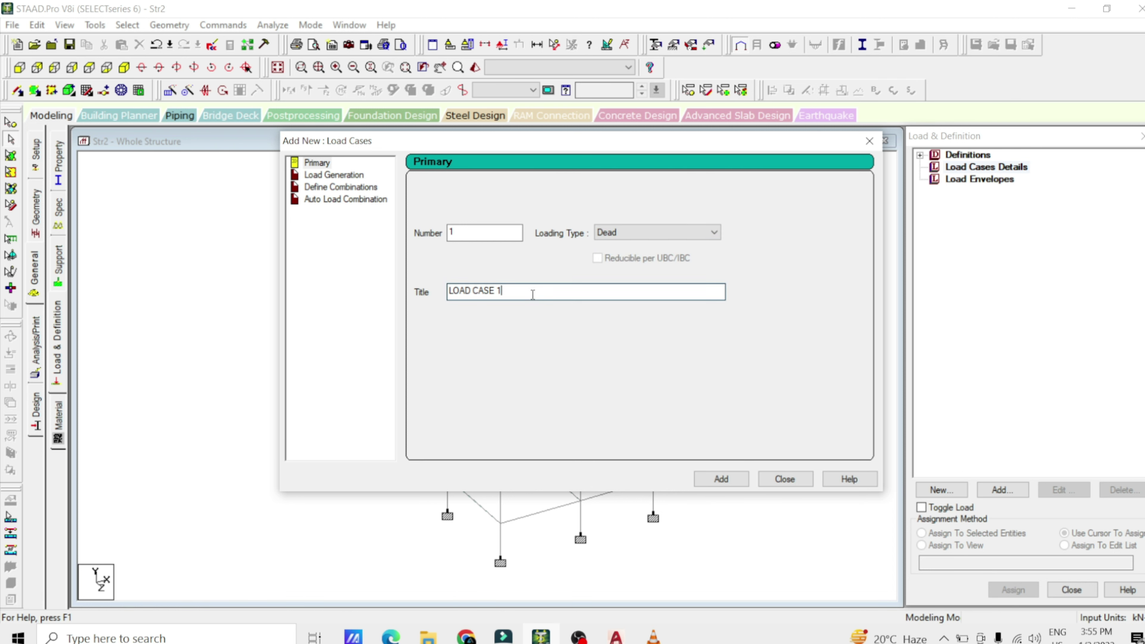
{"action": "left_click_drag", "start_coordinate": [532, 294], "coordinate": [399, 301]}
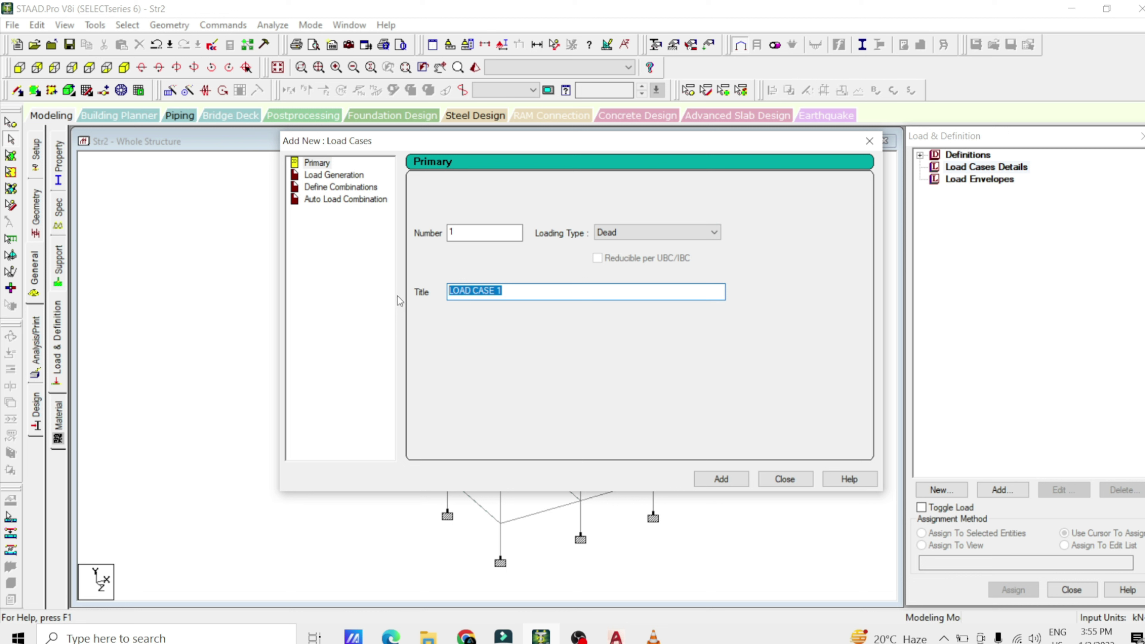
{"action": "type", "text": "Self Wt."}
{"action": "left_click", "coordinate": [721, 479]}
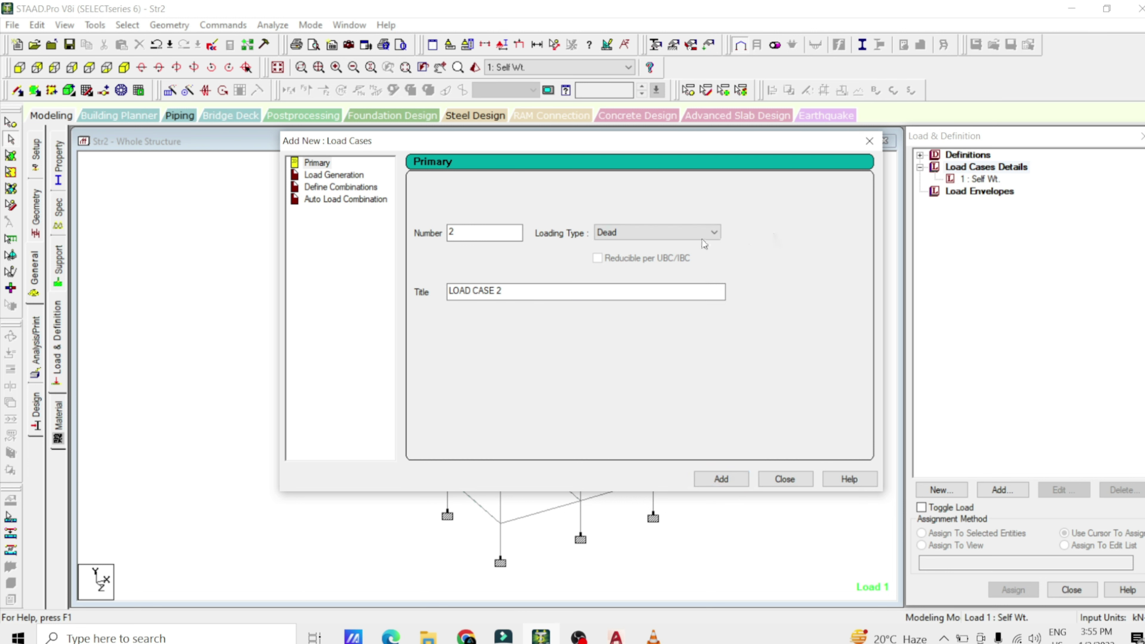
Step: Add two more Dead primary load cases, number 2 titled "Wall Load" and number 3 titled "Floor Load"
{"action": "left_click_drag", "start_coordinate": [536, 291], "coordinate": [404, 307]}
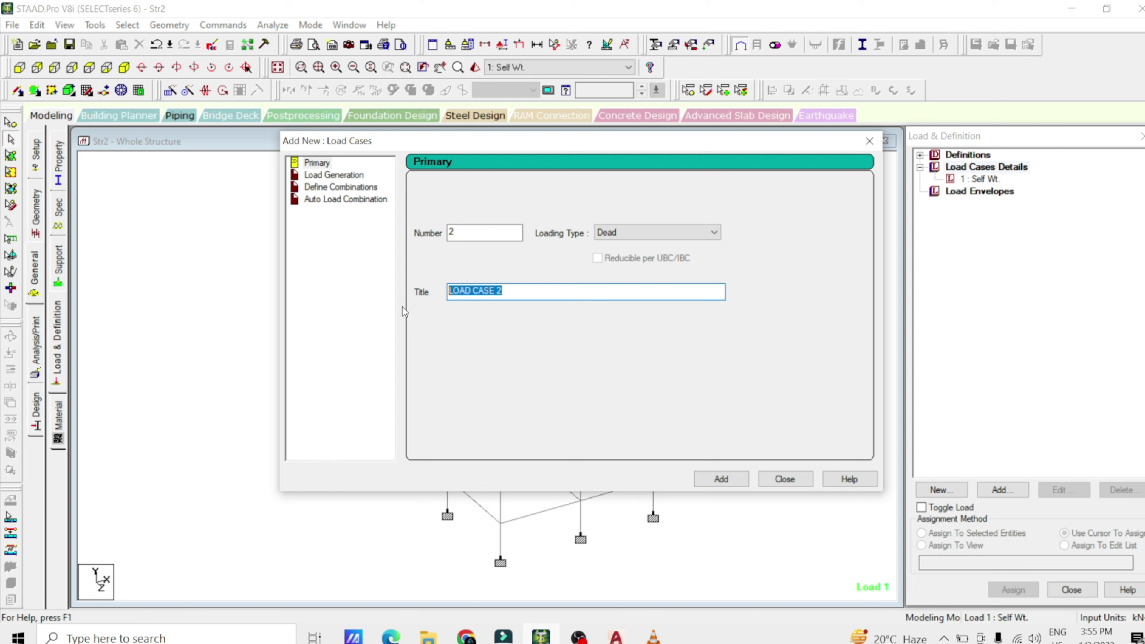
{"action": "type", "text": "Wall Load"}
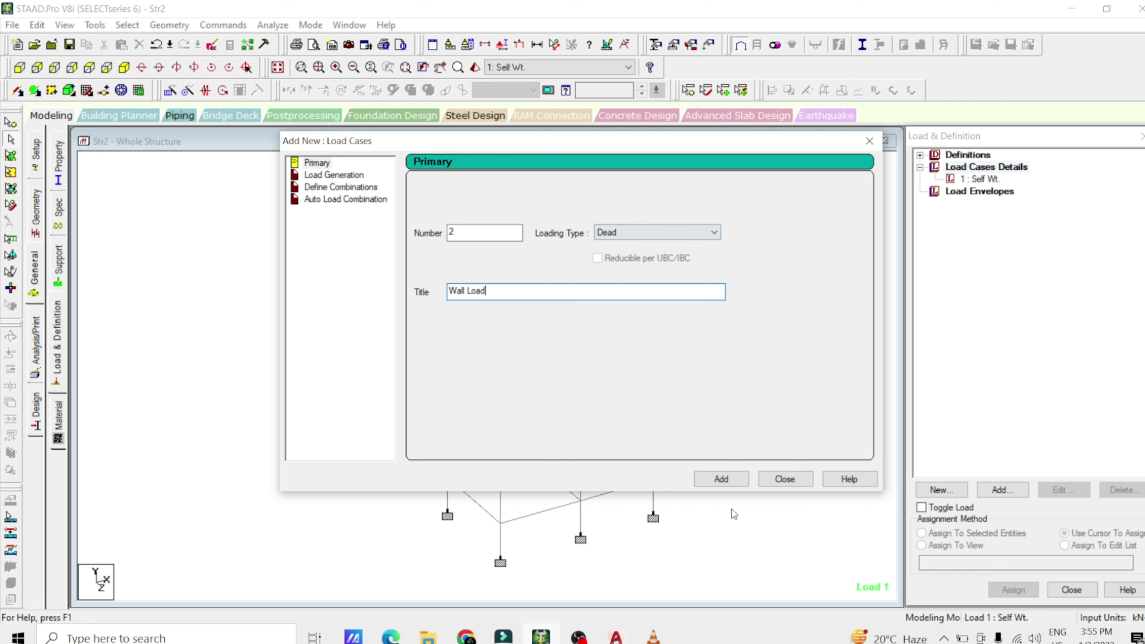
{"action": "left_click", "coordinate": [721, 479]}
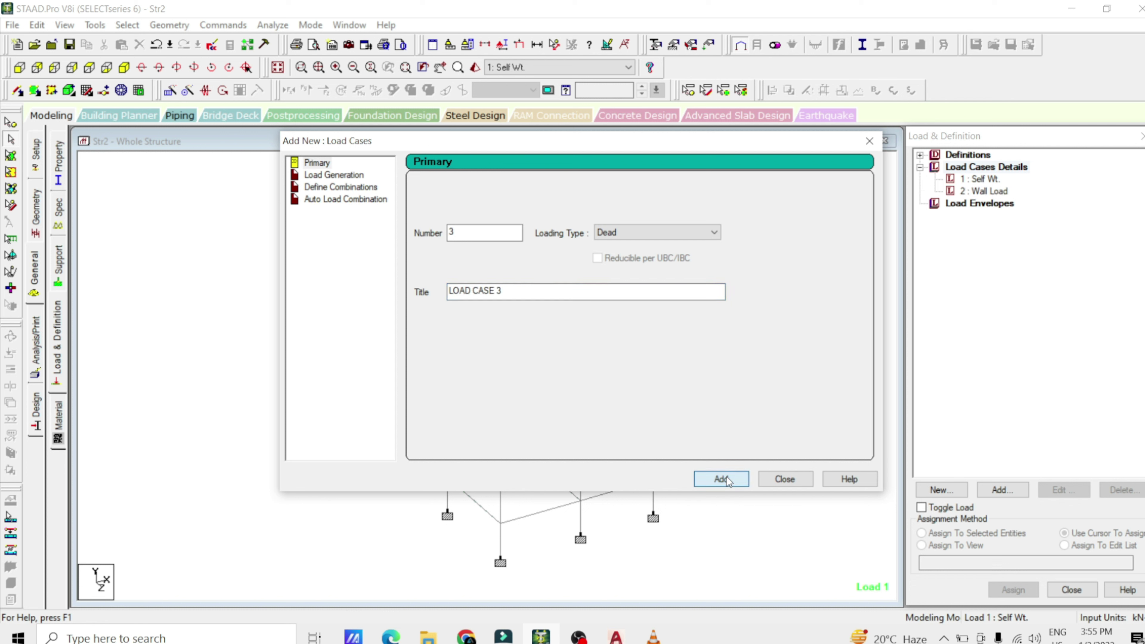
{"action": "double_click", "coordinate": [586, 286]}
{"action": "left_click_drag", "start_coordinate": [585, 286], "coordinate": [413, 306]}
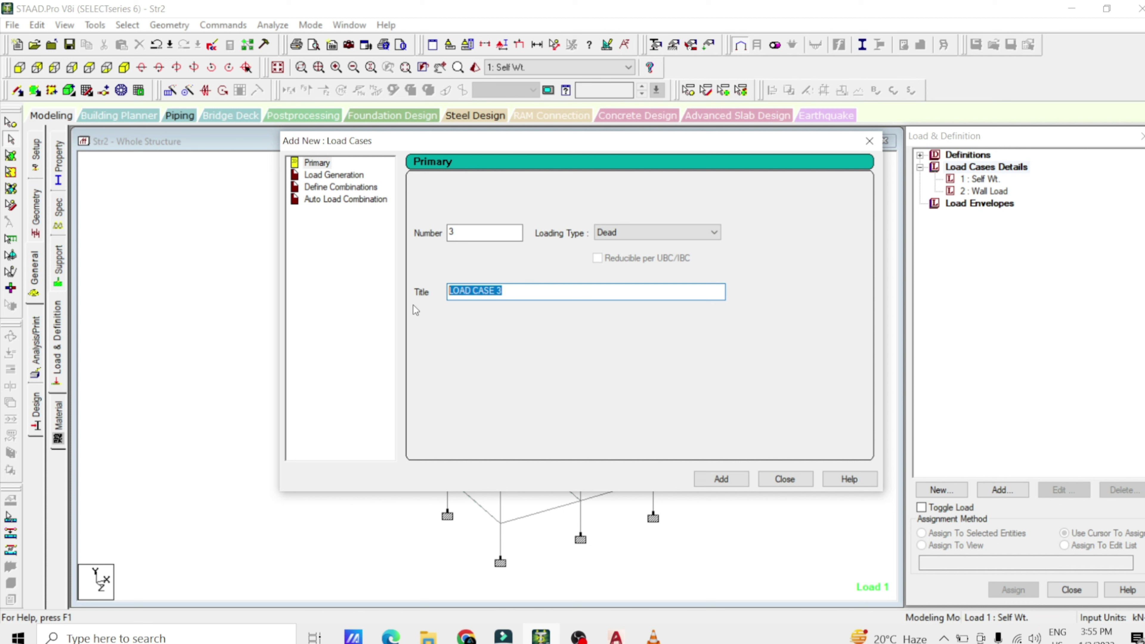
{"action": "type", "text": "Floor Load"}
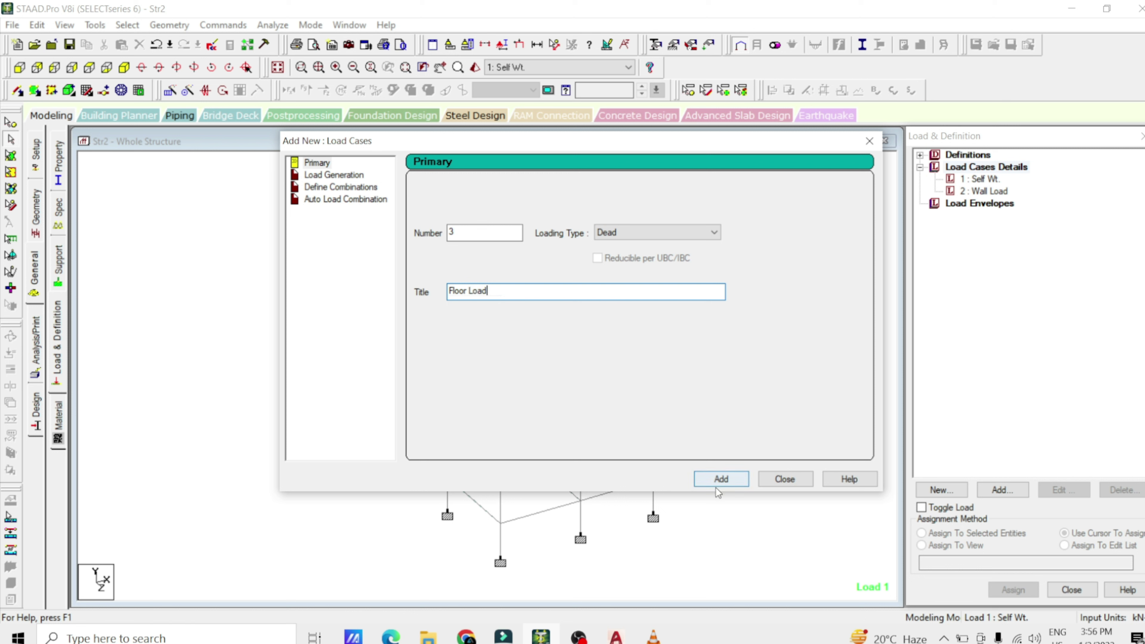
{"action": "left_click", "coordinate": [721, 478]}
Step: Add primary load case 4 titled "Live Load" with loading type Live, and finish adding load cases
{"action": "double_click", "coordinate": [538, 291]}
{"action": "key", "text": "BackSpace"}
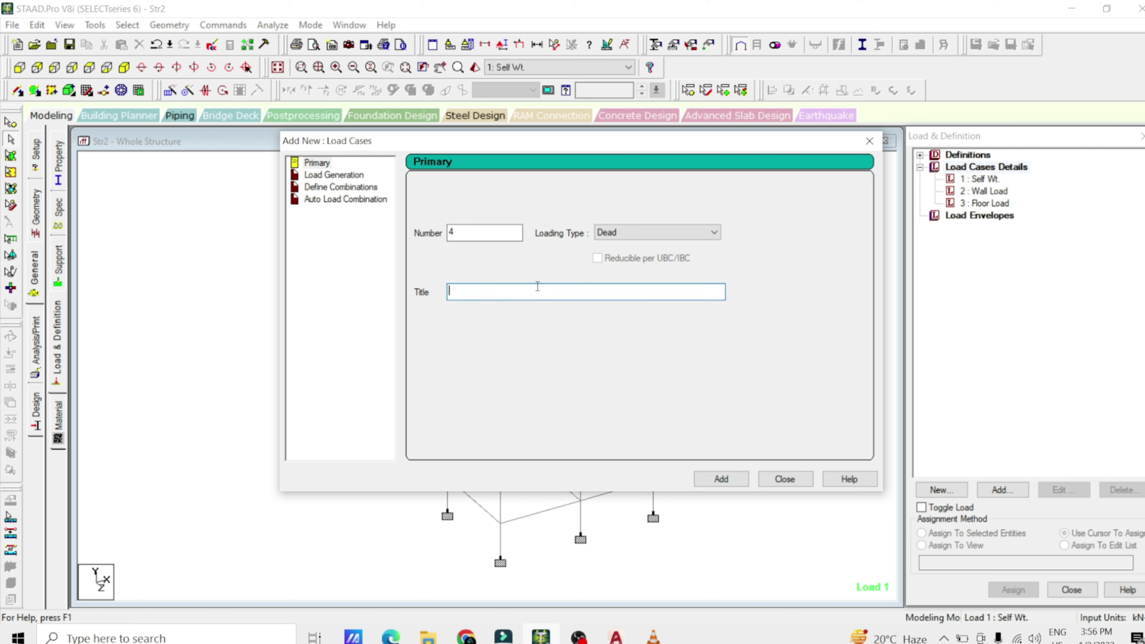
{"action": "type", "text": "Live Load"}
{"action": "left_click", "coordinate": [631, 236]}
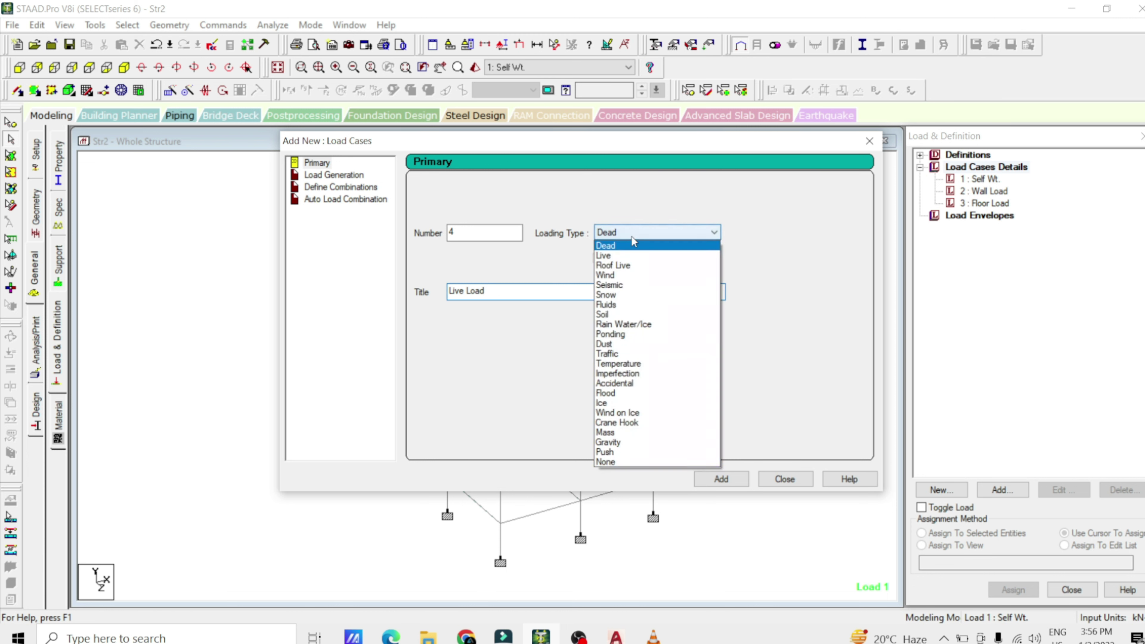
{"action": "left_click", "coordinate": [613, 256]}
{"action": "left_click", "coordinate": [723, 480]}
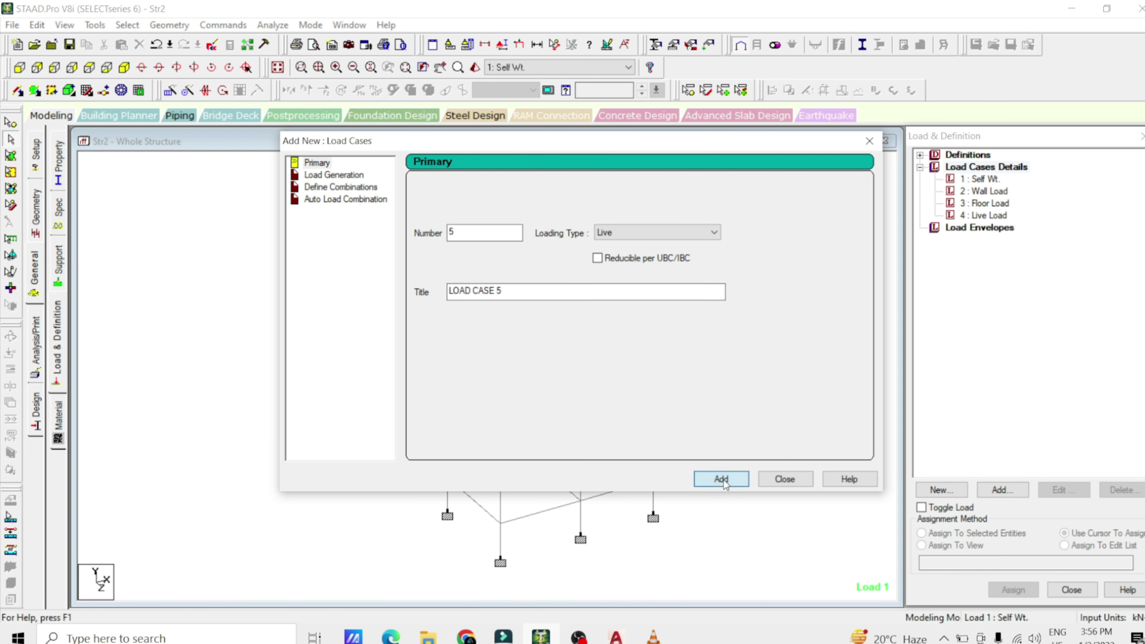
{"action": "left_click", "coordinate": [785, 479]}
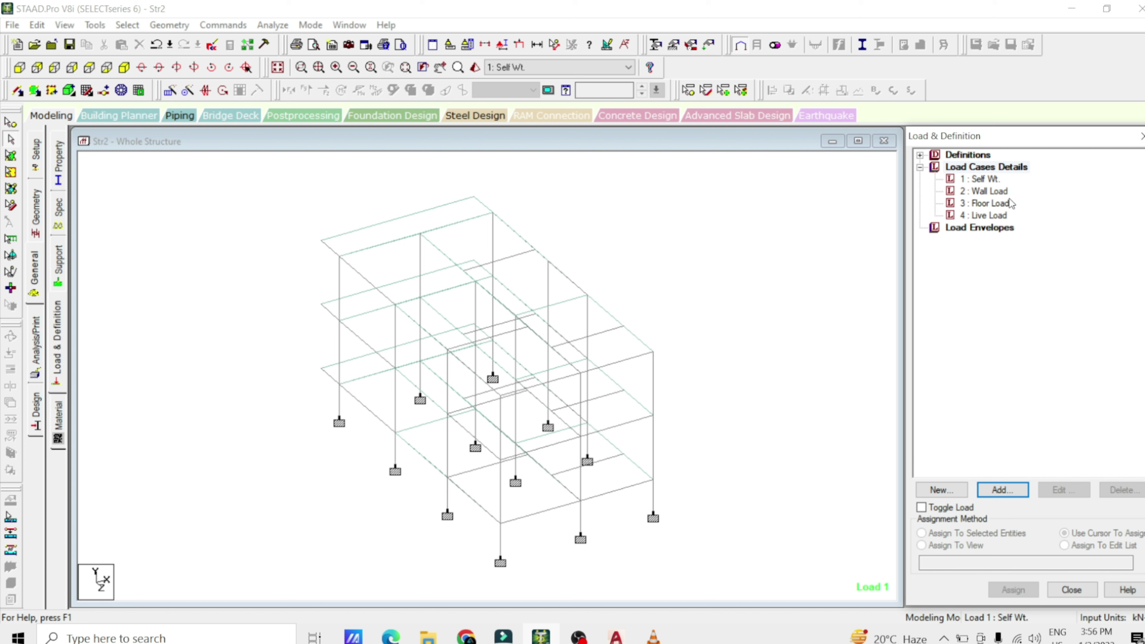
Step: Add a selfweight load in the Y direction with factor -1 to the Self Wt. load case
{"action": "left_click", "coordinate": [987, 180]}
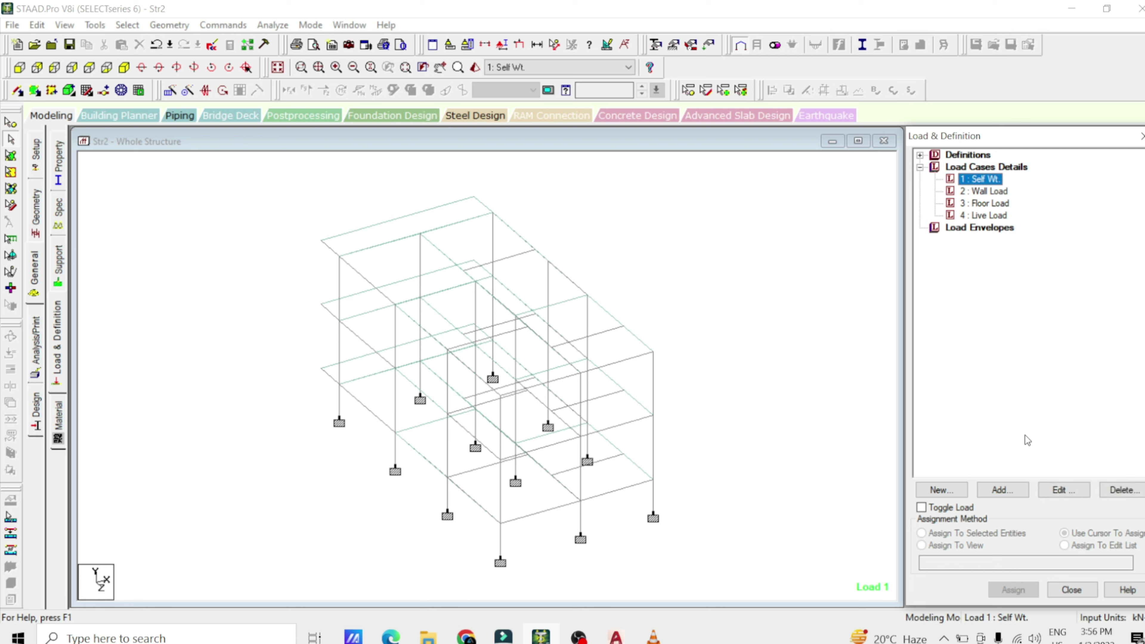
{"action": "left_click", "coordinate": [1008, 490]}
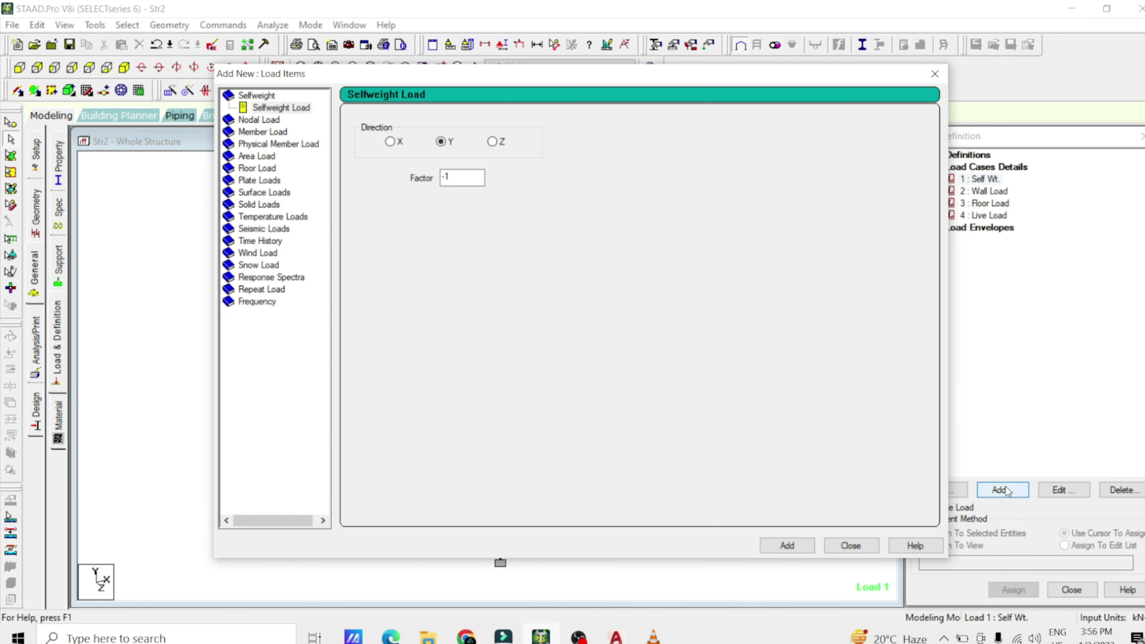
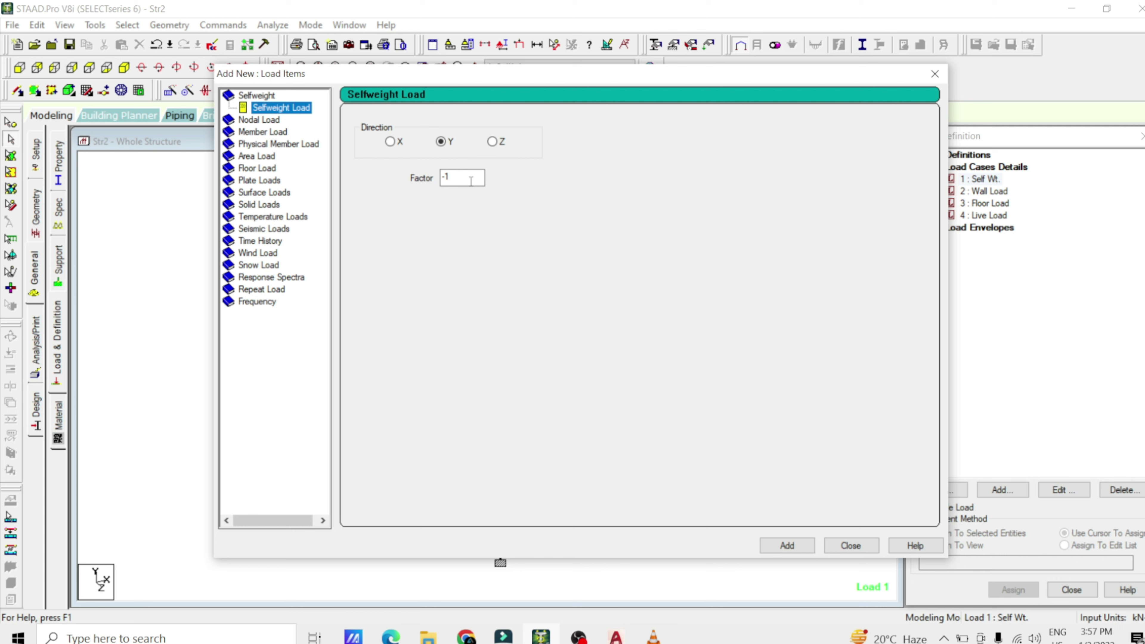
{"action": "left_click", "coordinate": [470, 181]}
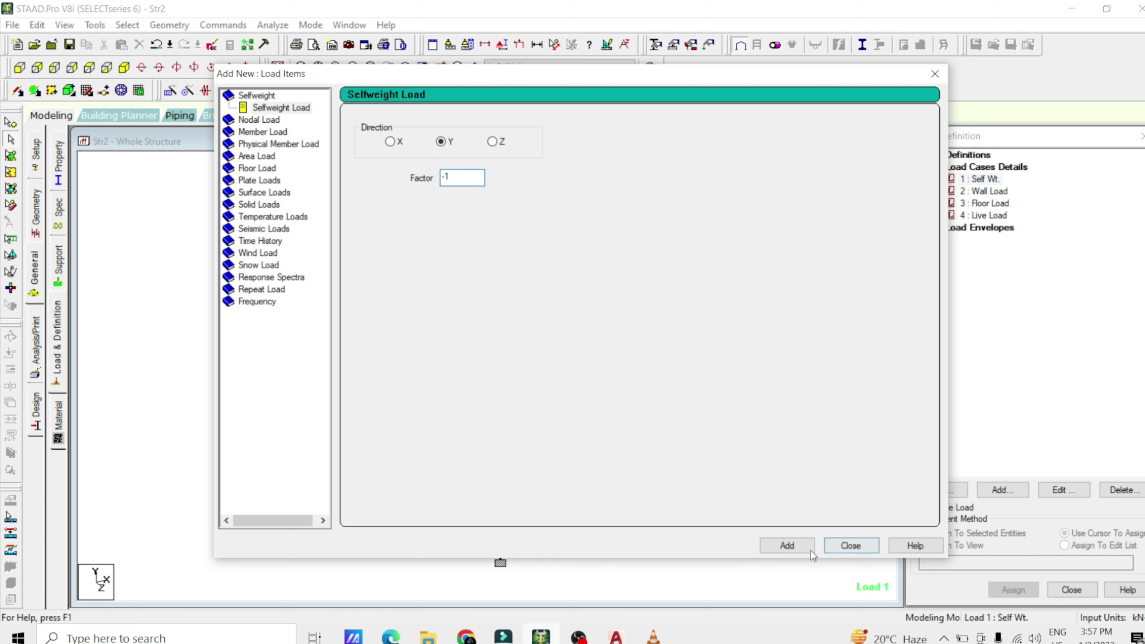
{"action": "left_click", "coordinate": [794, 550]}
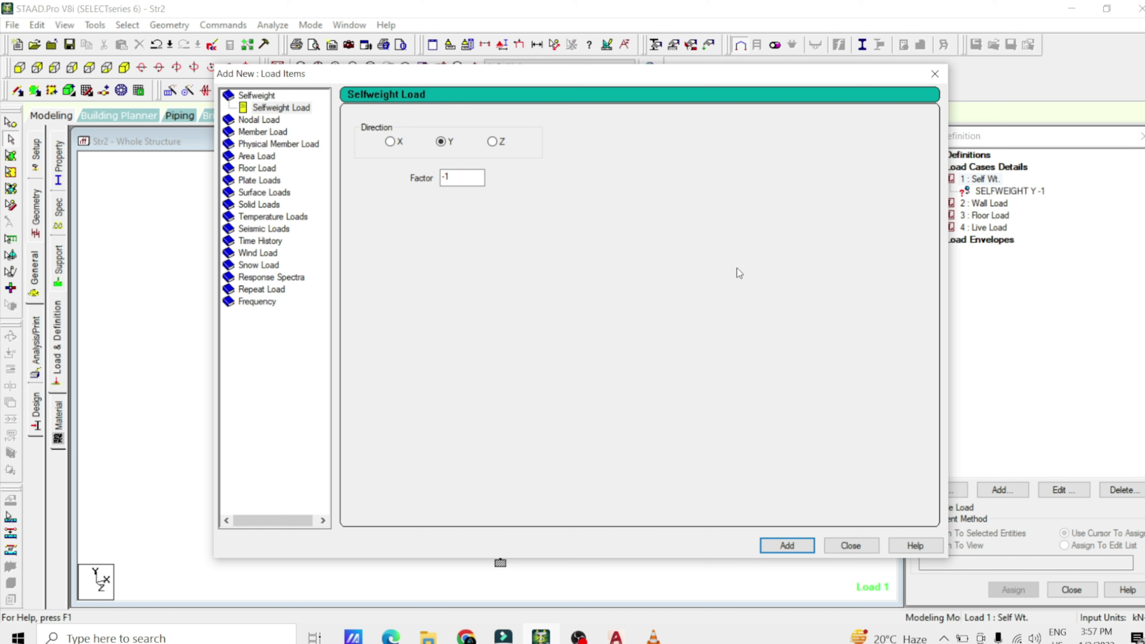
{"action": "left_click", "coordinate": [853, 545]}
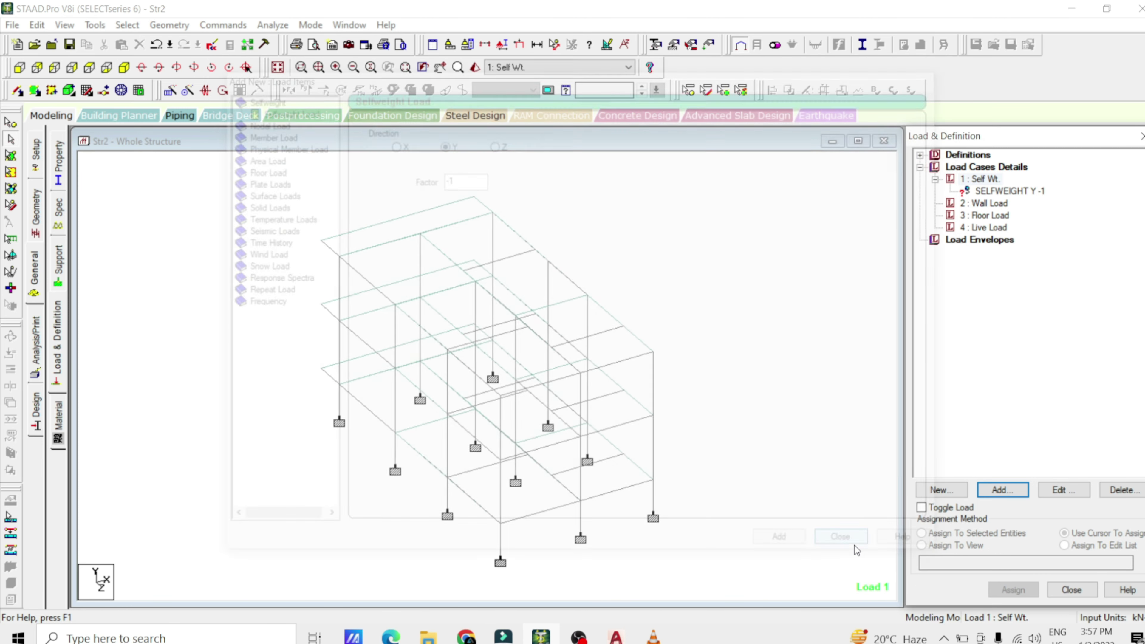
Step: Assign the SELFWEIGHT Y -1 load to the whole structure with the Assign To View method
{"action": "left_click", "coordinate": [1000, 191]}
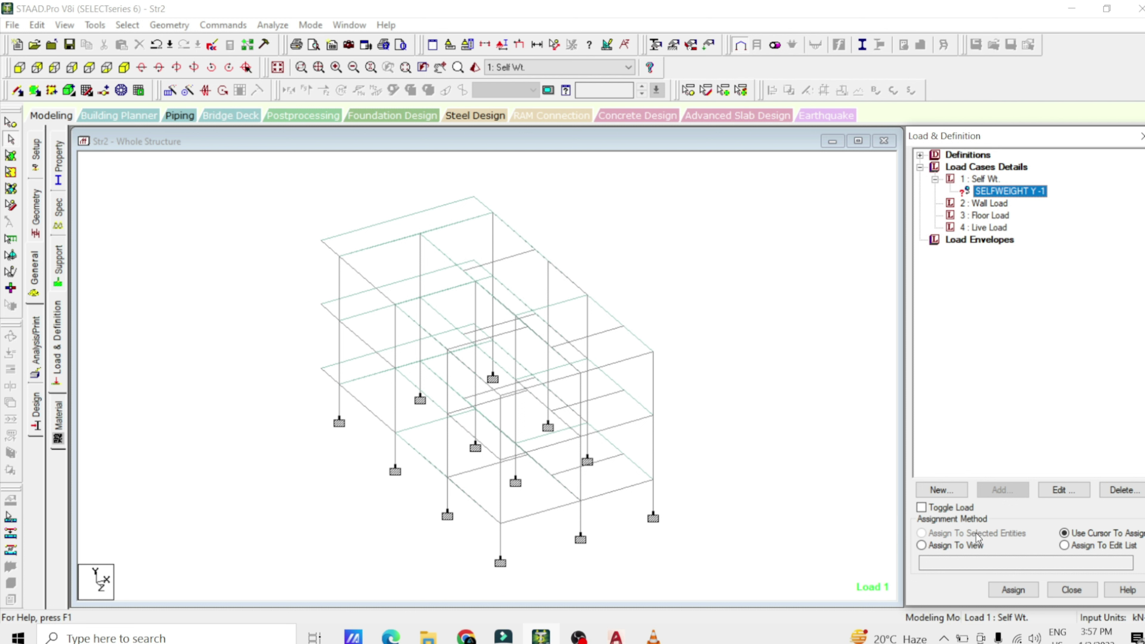
{"action": "left_click", "coordinate": [972, 545]}
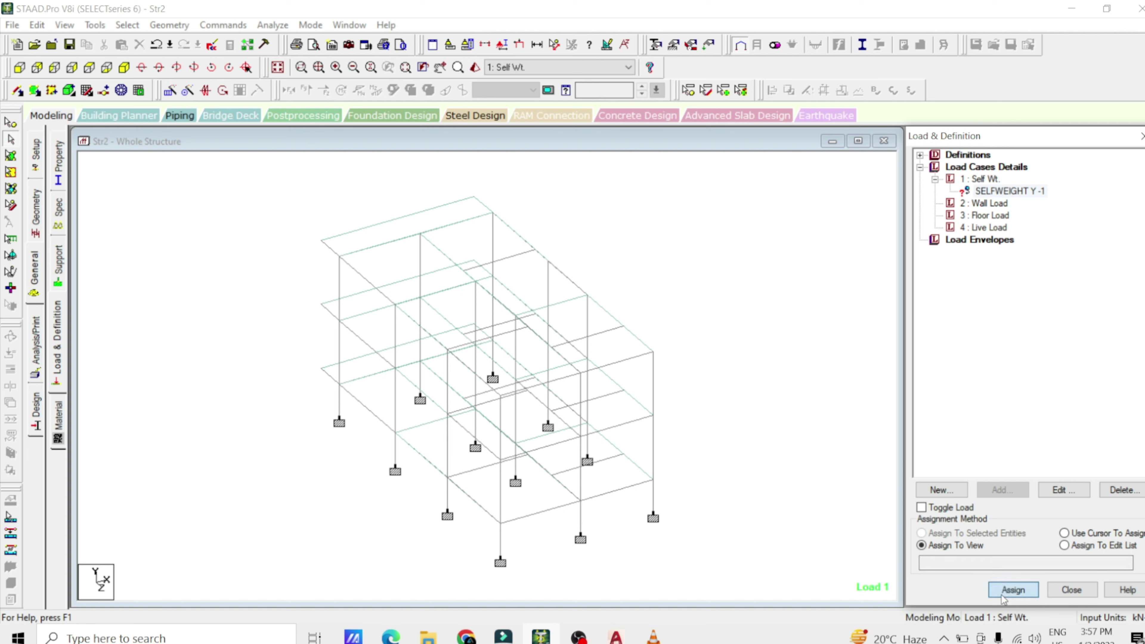
{"action": "left_click", "coordinate": [1013, 590]}
{"action": "left_click", "coordinate": [1049, 406]}
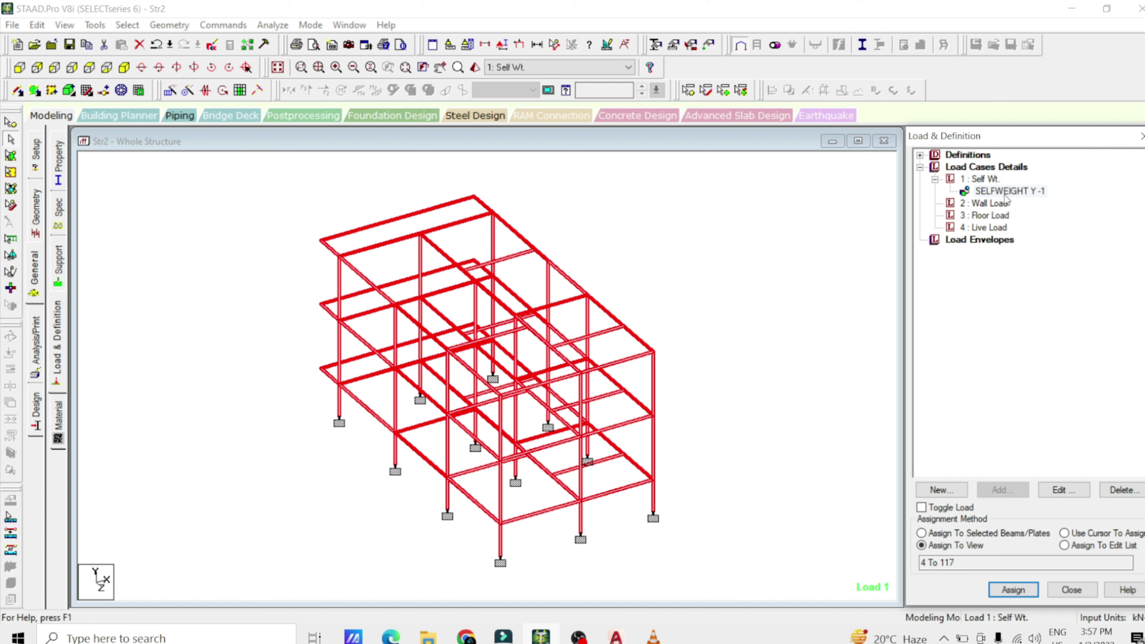
Step: Add a uniform force member load of -5 kN/m in the GY direction to the Wall Load case
{"action": "left_click", "coordinate": [986, 203]}
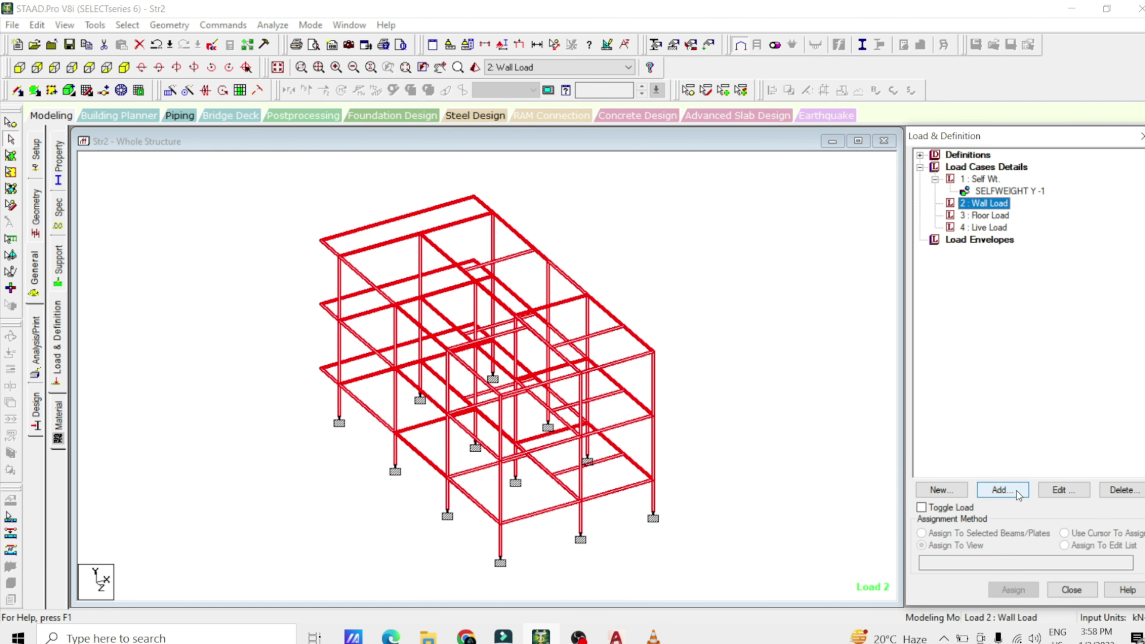
{"action": "left_click", "coordinate": [1001, 490]}
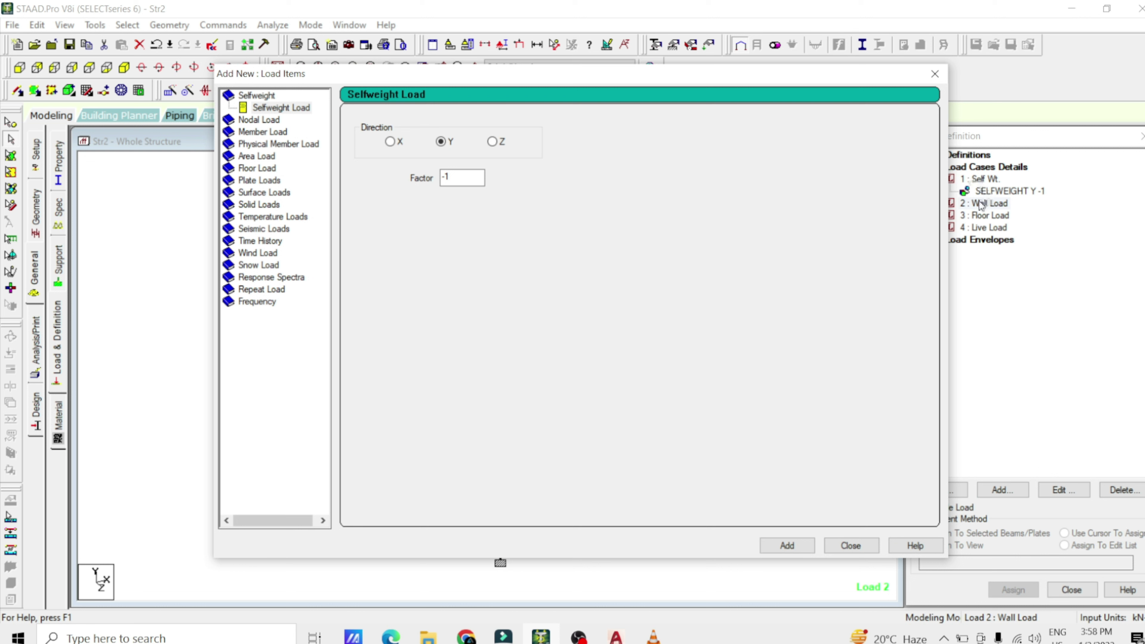
{"action": "left_click", "coordinate": [265, 131]}
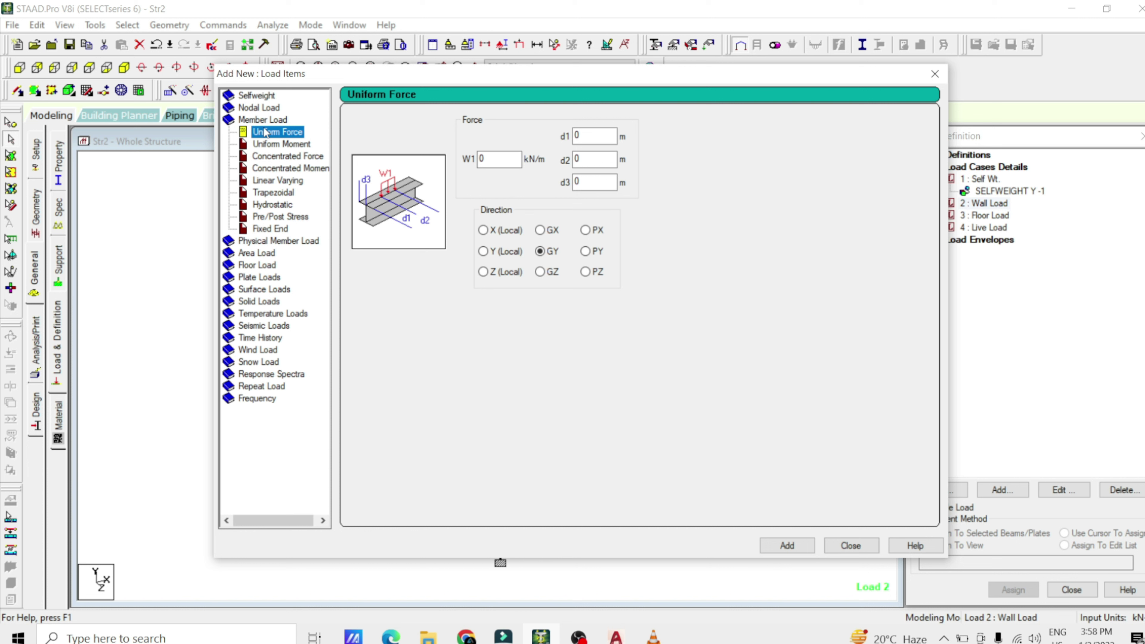
{"action": "double_click", "coordinate": [486, 159]}
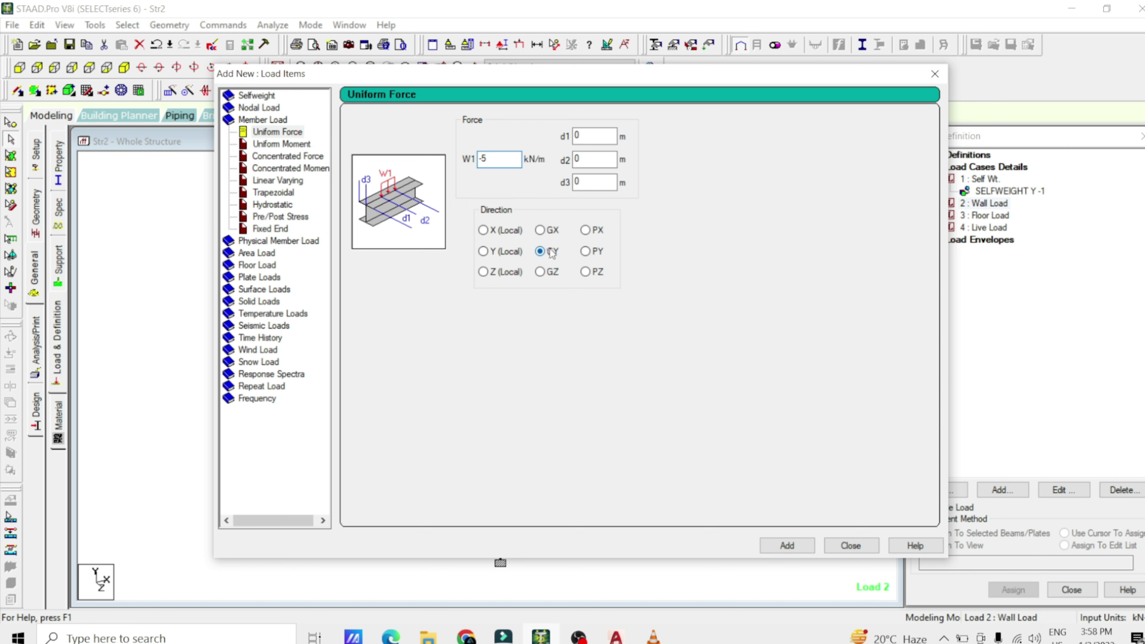
{"action": "left_click", "coordinate": [796, 545]}
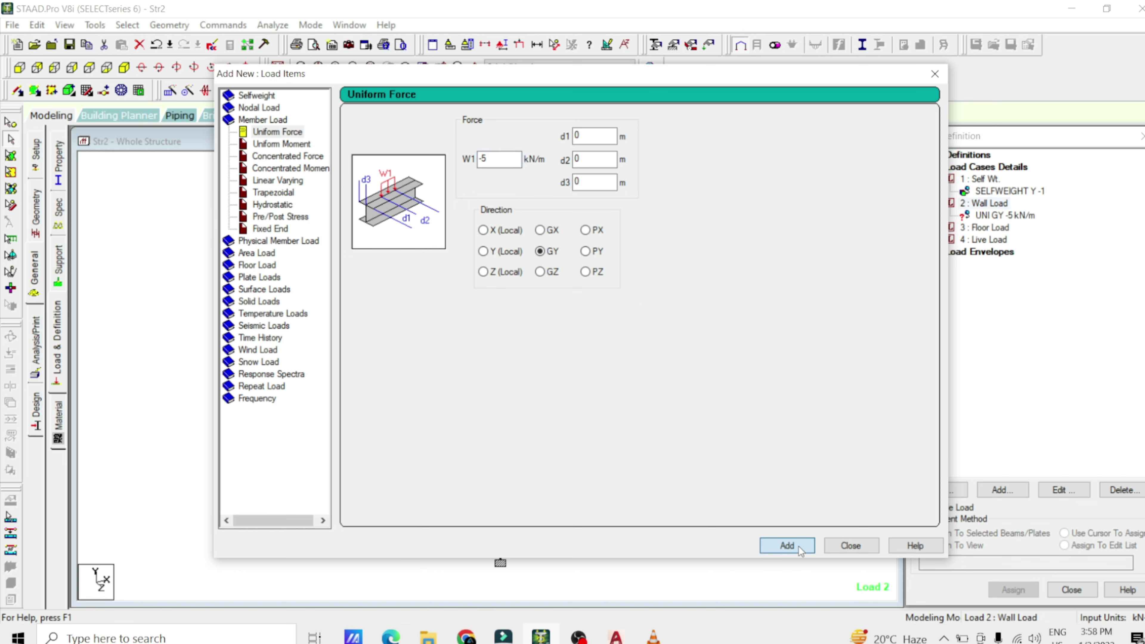
{"action": "left_click", "coordinate": [856, 546]}
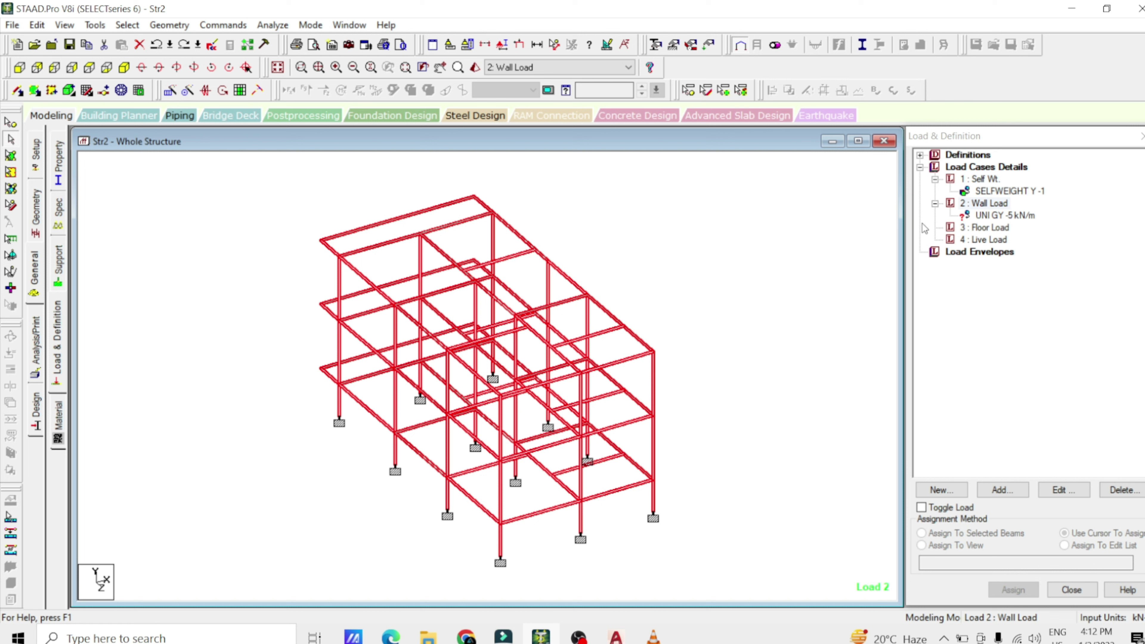
Step: Assign the UNI GY -5 kN/m load to all horizontal beams on the three levels with the Assign To Selected Beams method
{"action": "left_click", "coordinate": [998, 217]}
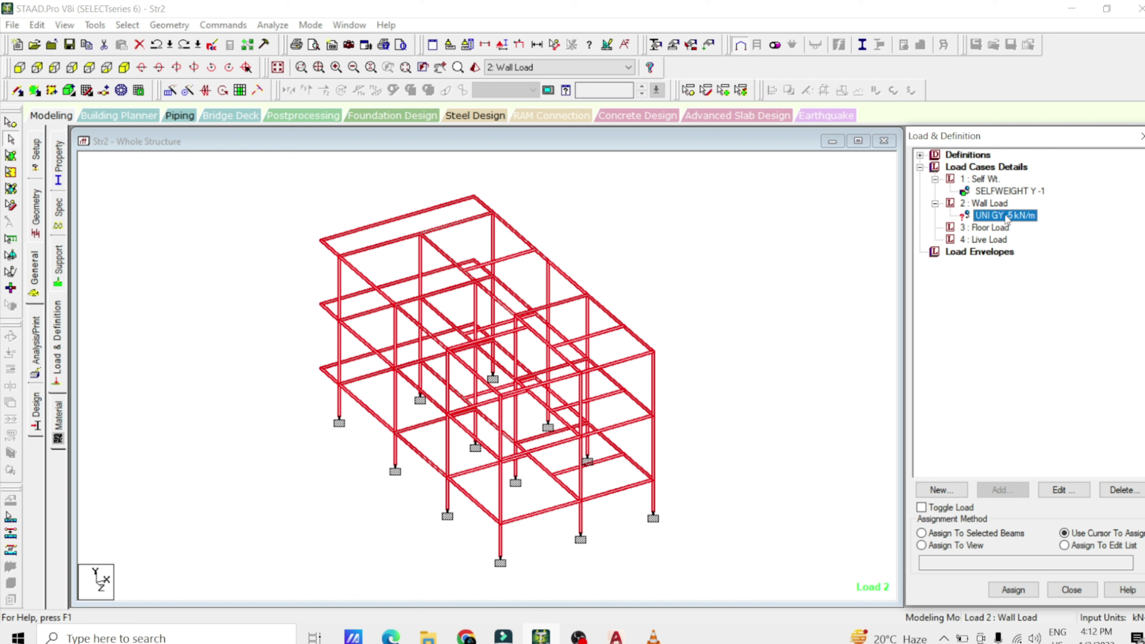
{"action": "left_click", "coordinate": [726, 227]}
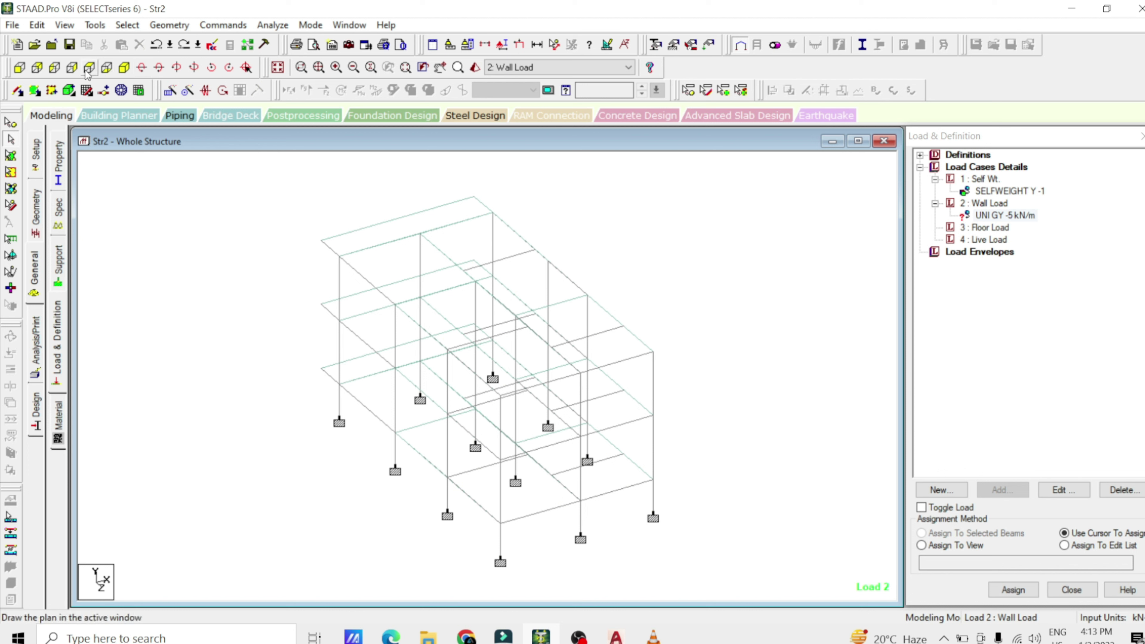
{"action": "left_click", "coordinate": [19, 67]}
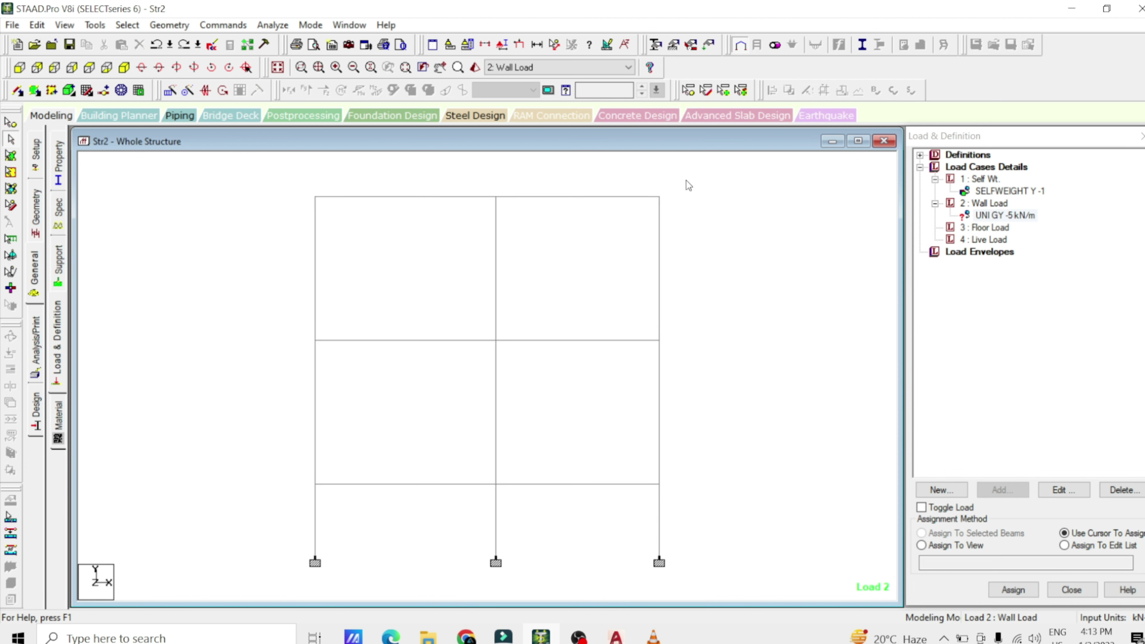
{"action": "left_click_drag", "start_coordinate": [686, 179], "coordinate": [263, 225]}
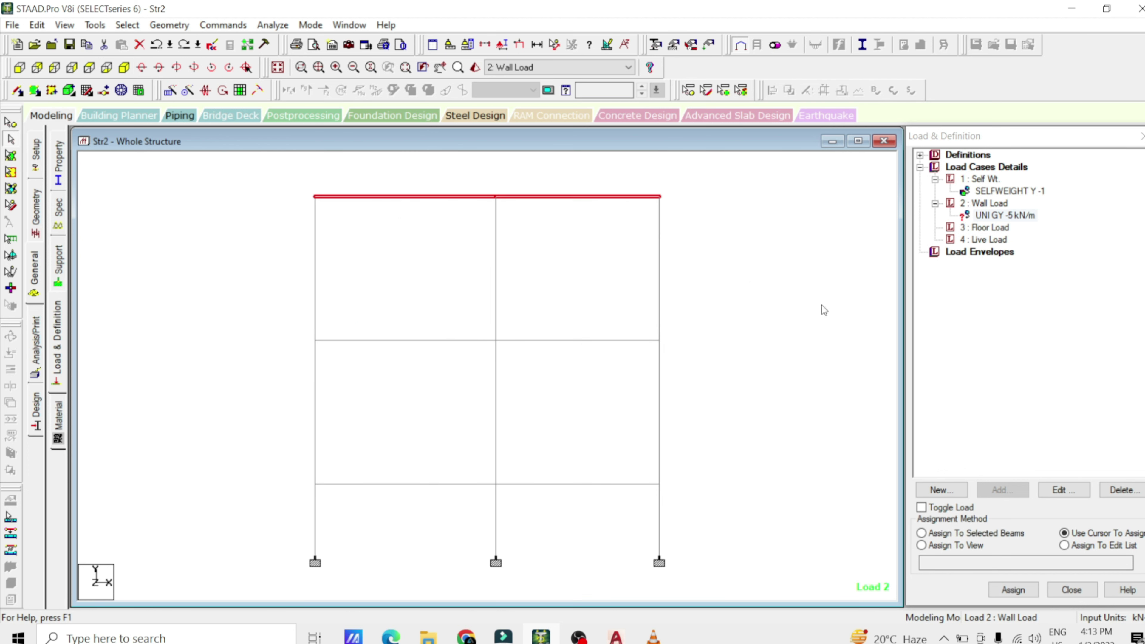
{"action": "left_click_drag", "start_coordinate": [717, 309], "coordinate": [241, 362]}
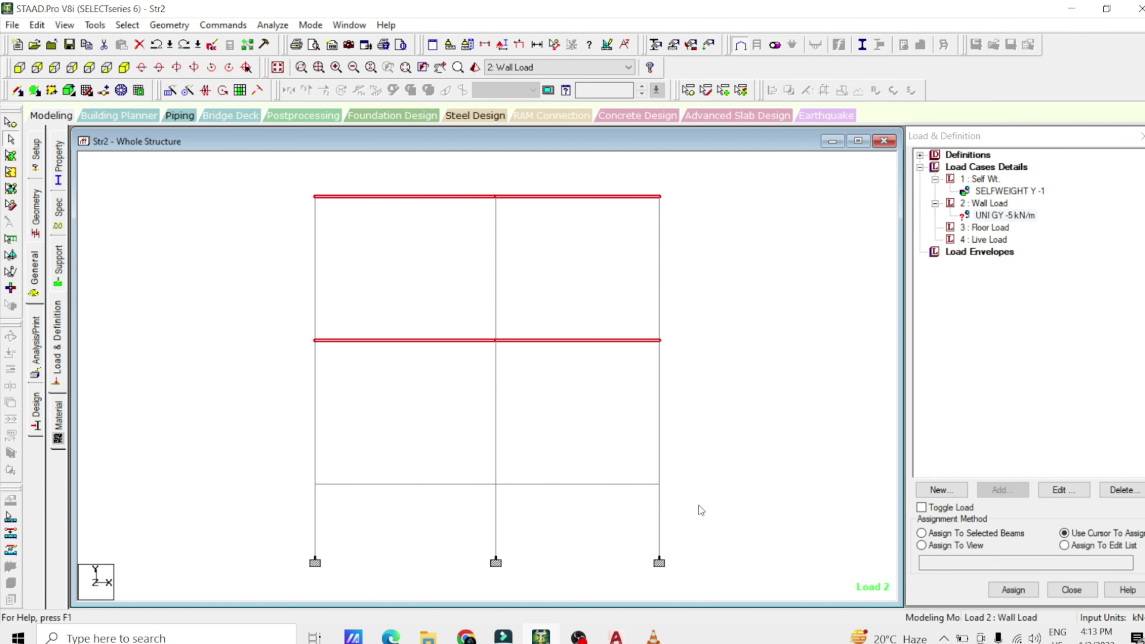
{"action": "left_click_drag", "start_coordinate": [684, 465], "coordinate": [293, 502]}
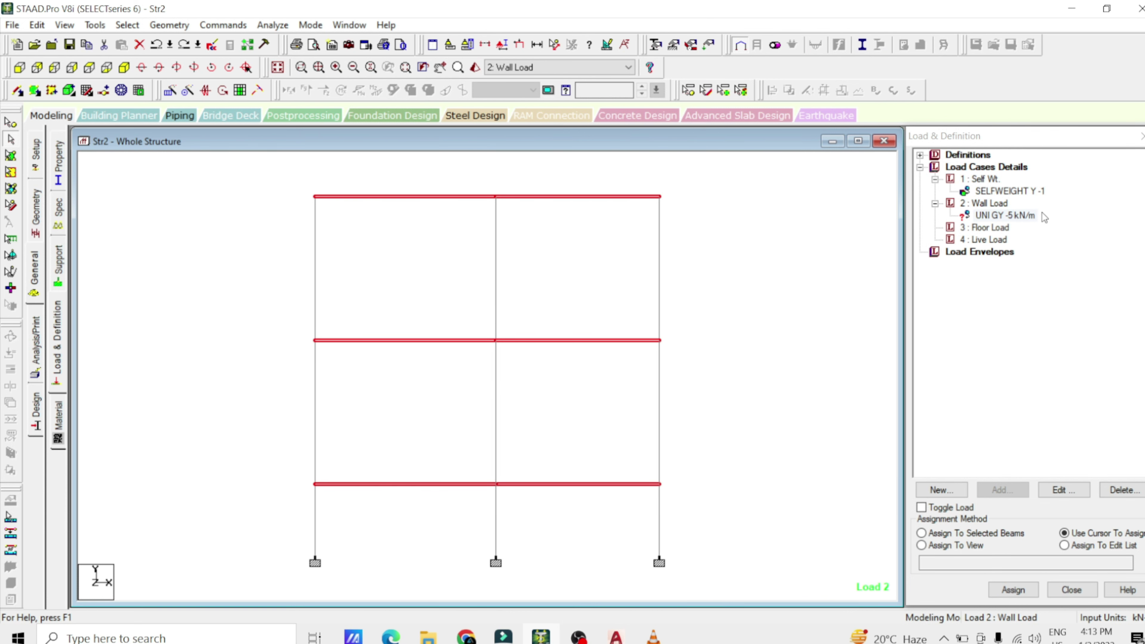
{"action": "left_click", "coordinate": [124, 68]}
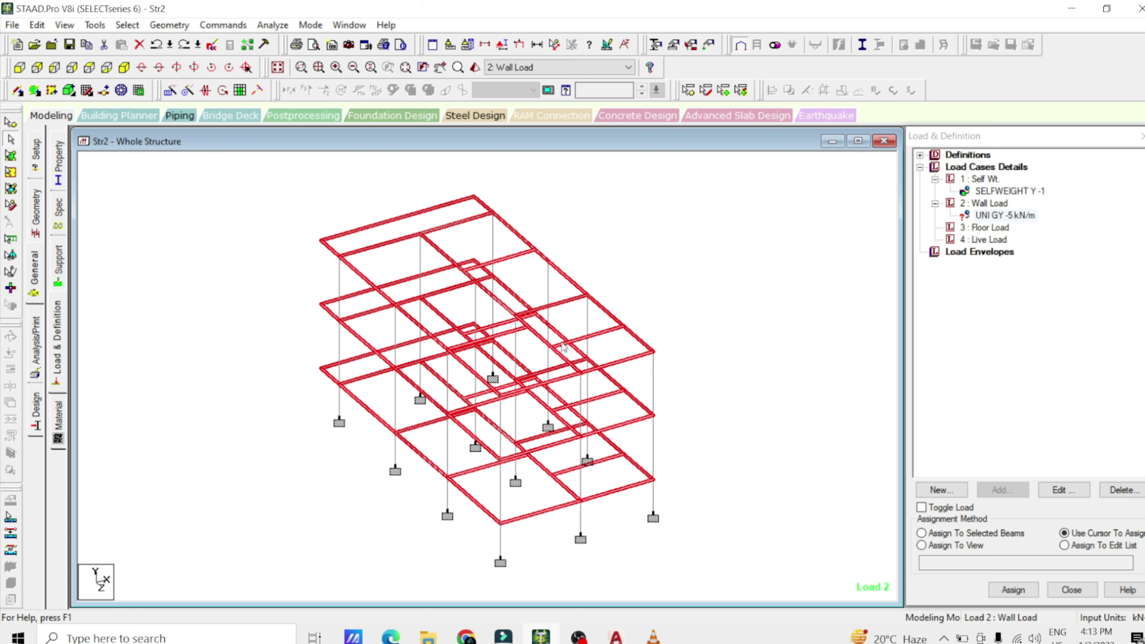
{"action": "left_click", "coordinate": [1004, 535]}
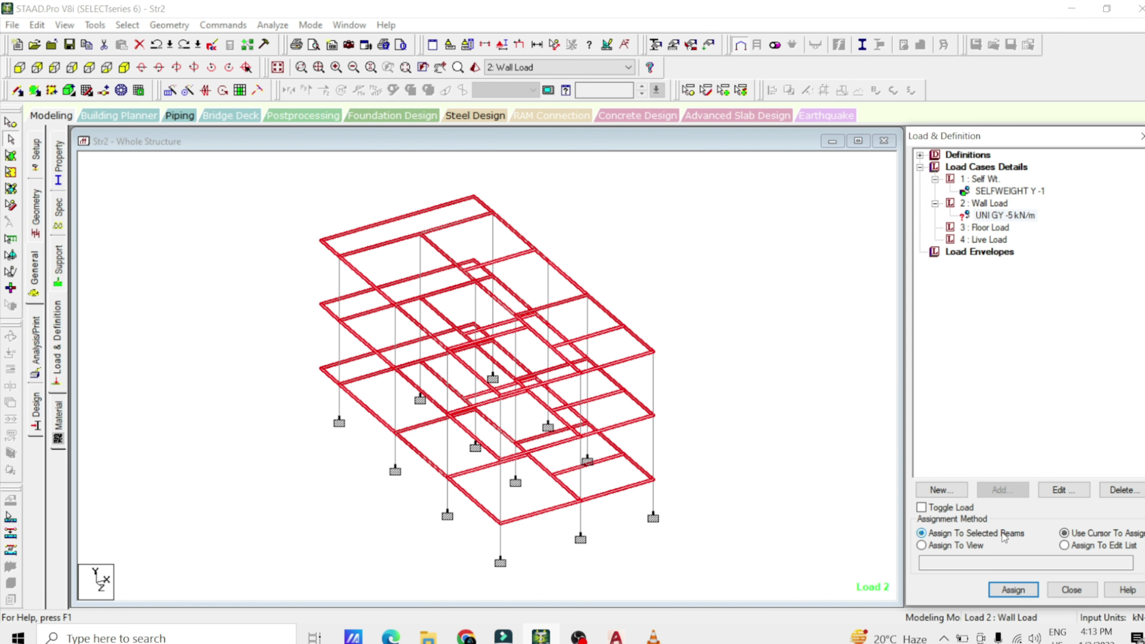
{"action": "left_click", "coordinate": [1013, 589]}
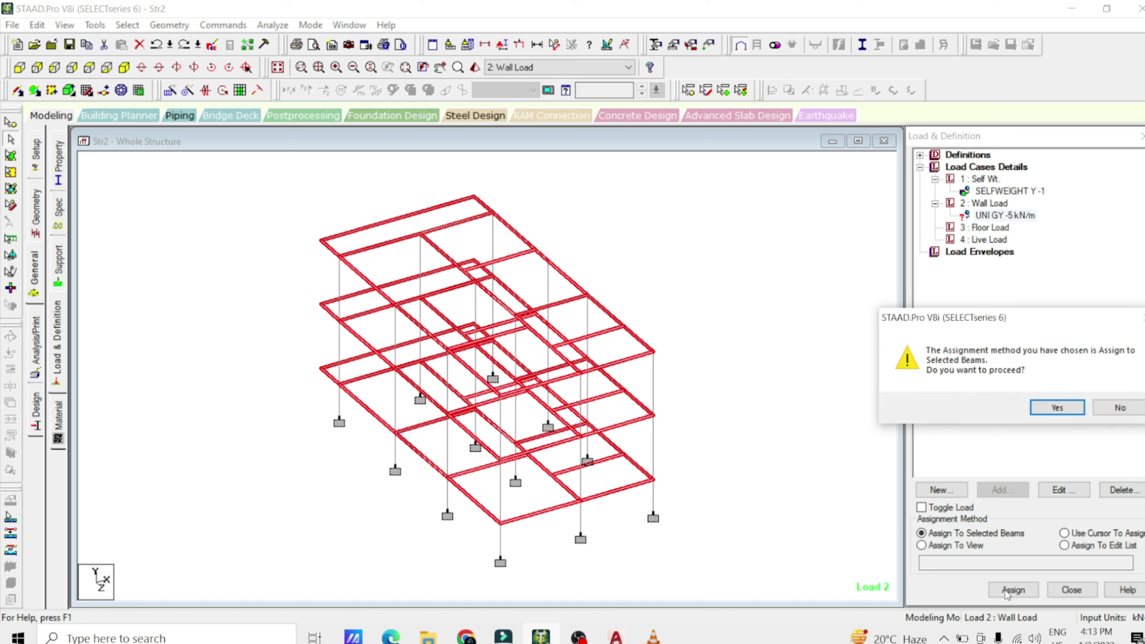
{"action": "left_click", "coordinate": [1052, 409]}
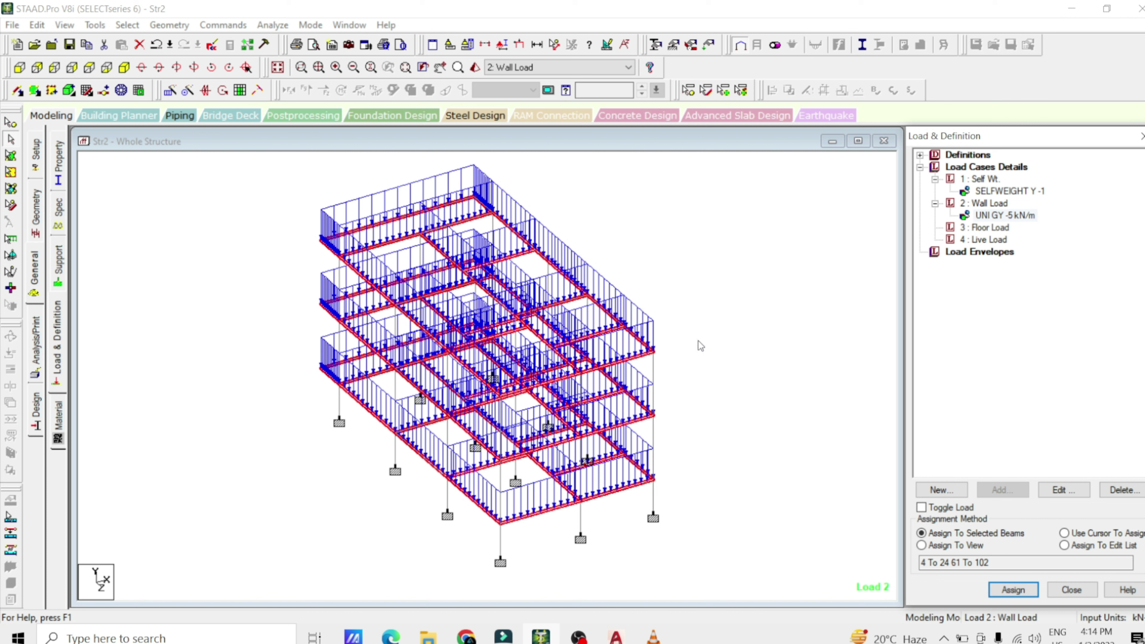
{"action": "left_click", "coordinate": [703, 332]}
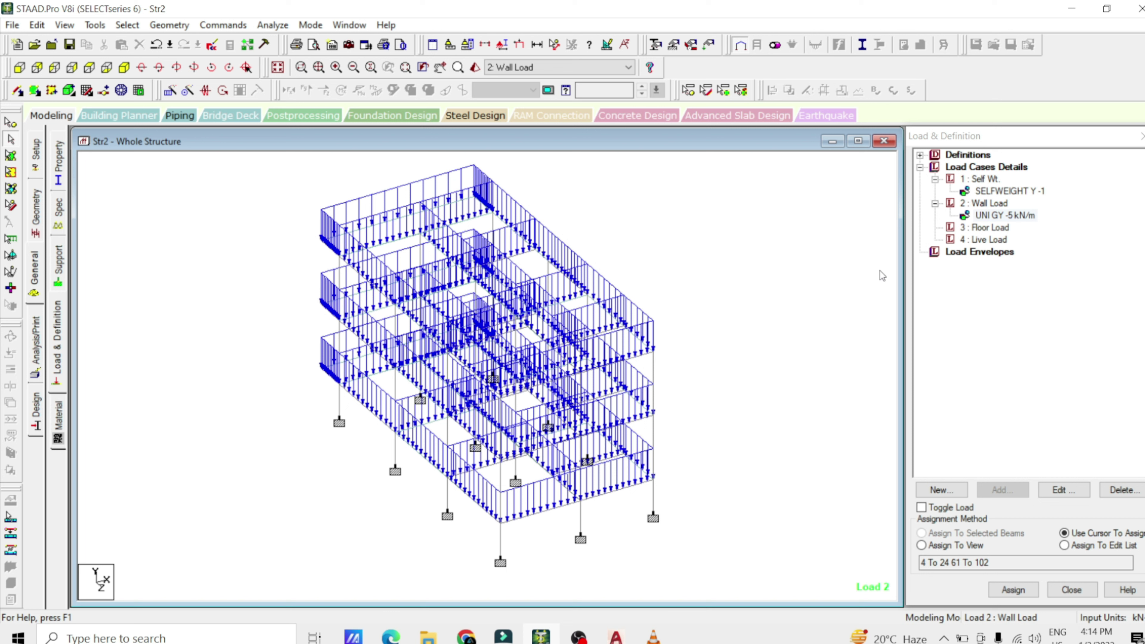
Step: Start a YRANGE floor load in the Floor Load case with a pressure of -3 kN/m2 in the Global Y direction
{"action": "left_click", "coordinate": [997, 228]}
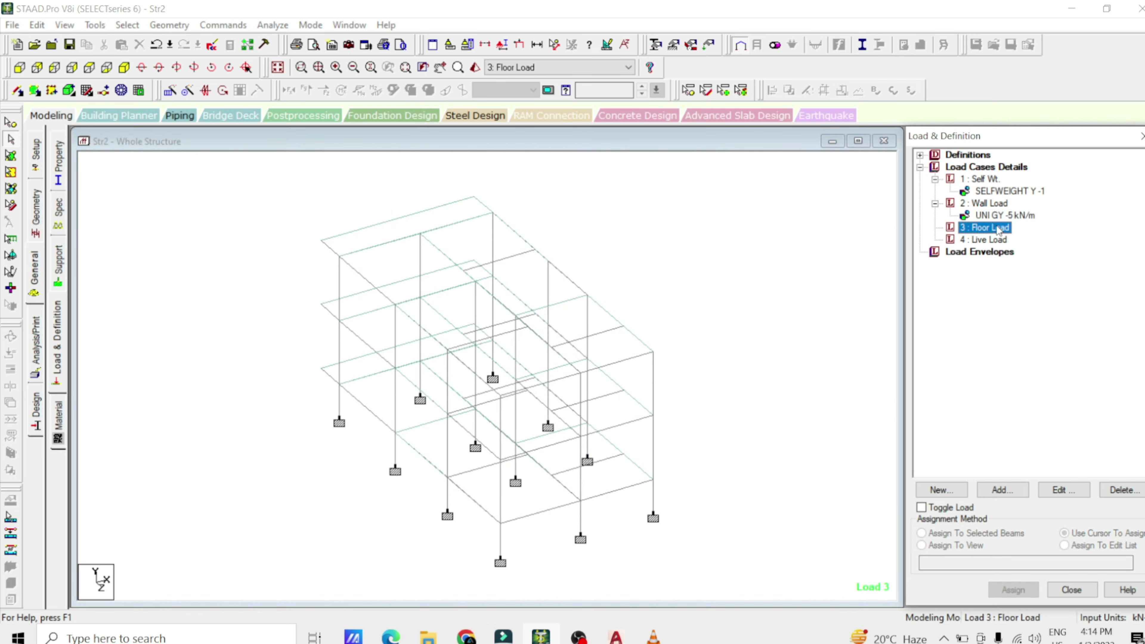
{"action": "left_click", "coordinate": [1008, 491]}
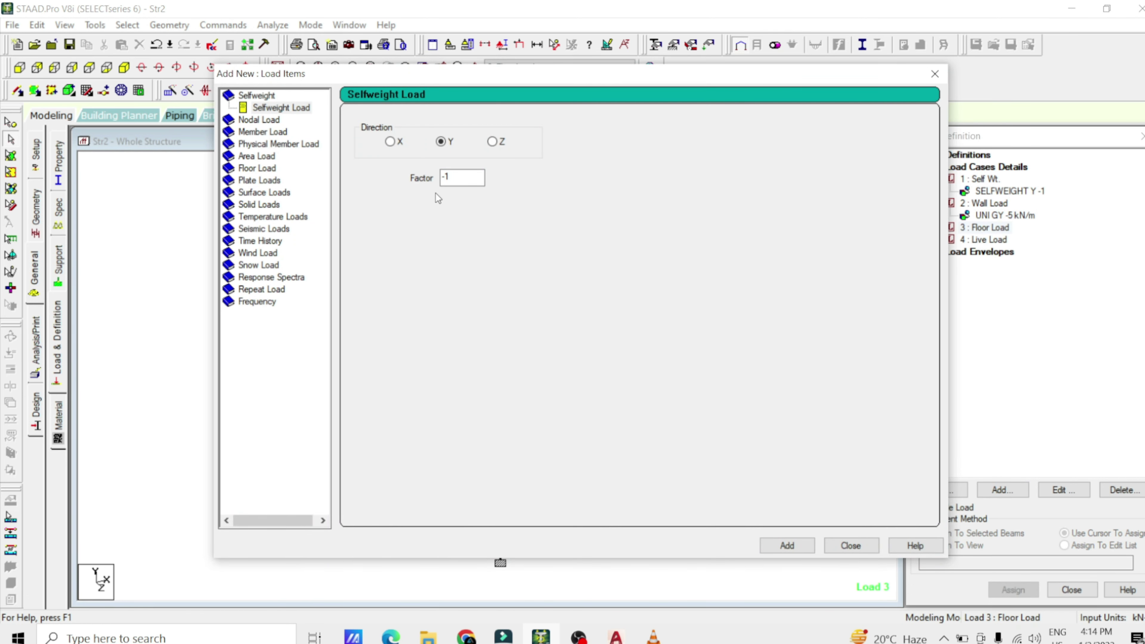
{"action": "left_click", "coordinate": [257, 156]}
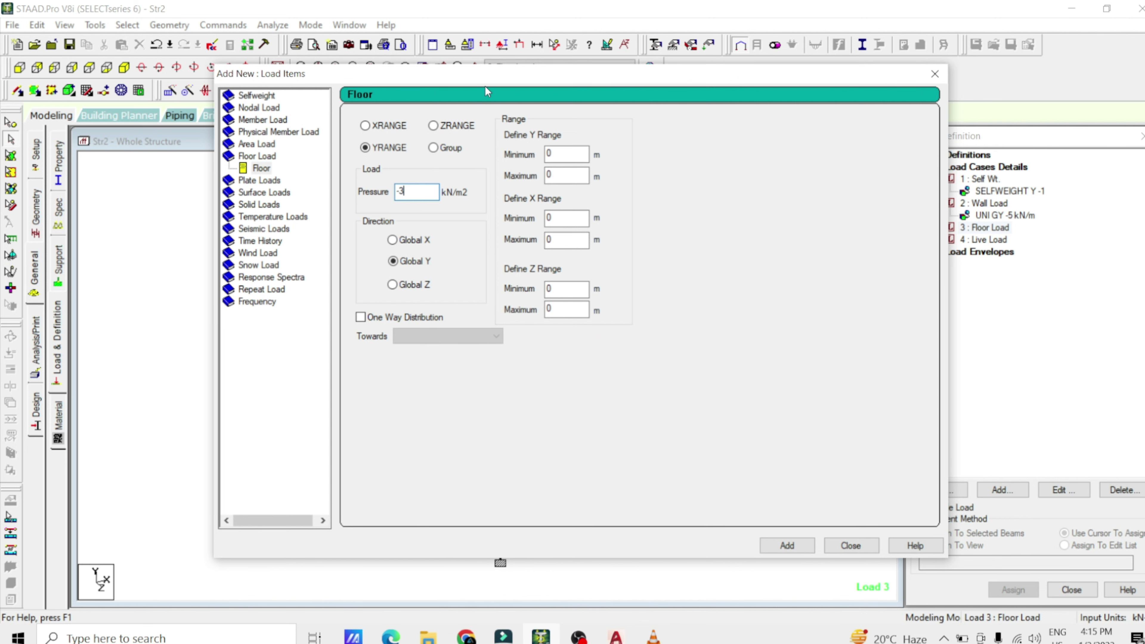
Step: Measure the vertical node-to-node distance from a corner column's support to its roof-level node
{"action": "left_click_drag", "start_coordinate": [470, 83], "coordinate": [966, 70]}
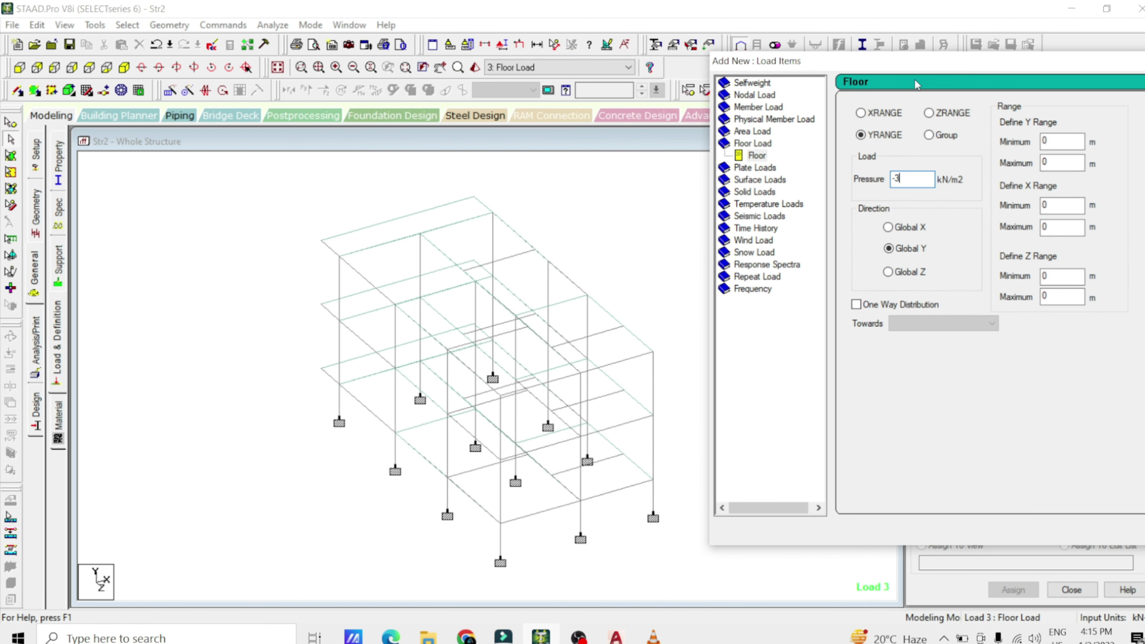
{"action": "left_click", "coordinate": [577, 62]}
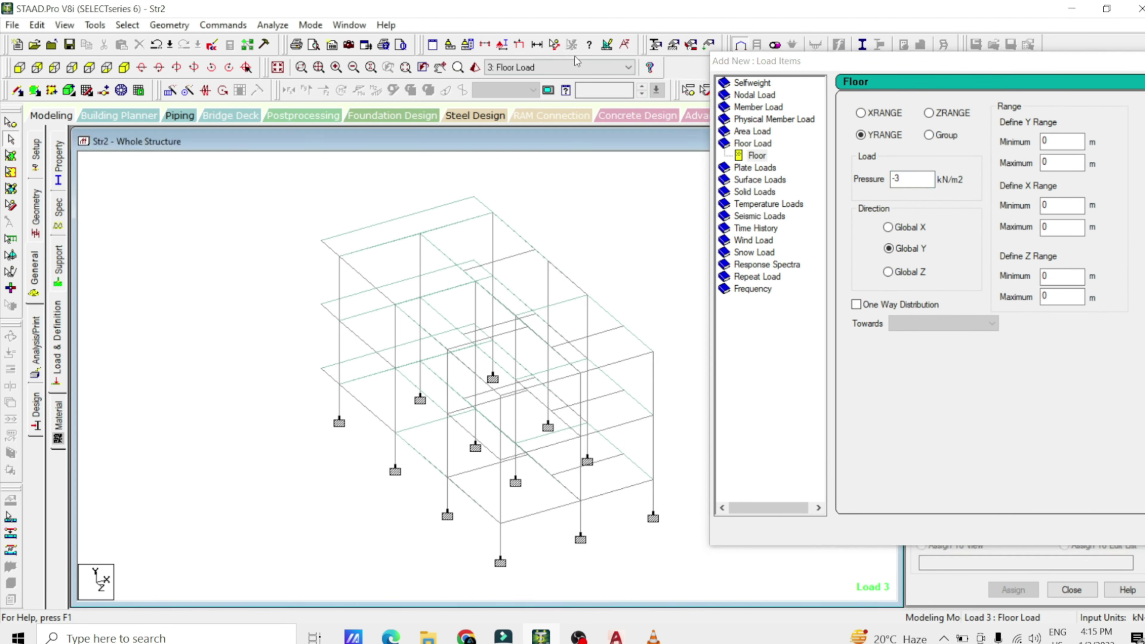
{"action": "left_click", "coordinate": [555, 44]}
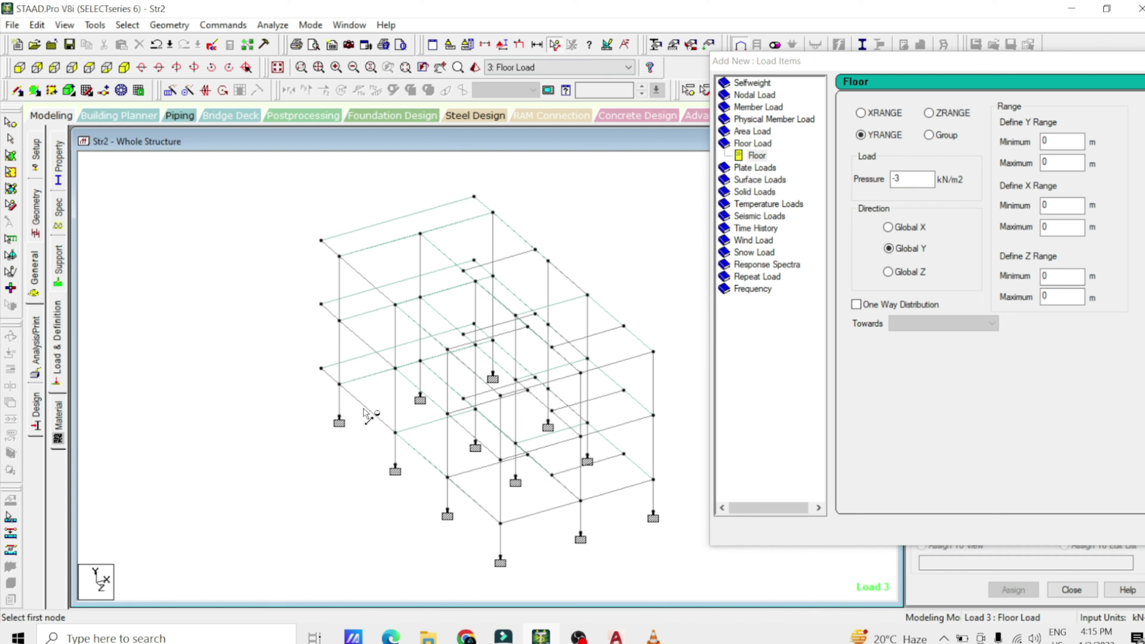
{"action": "left_click", "coordinate": [339, 385]}
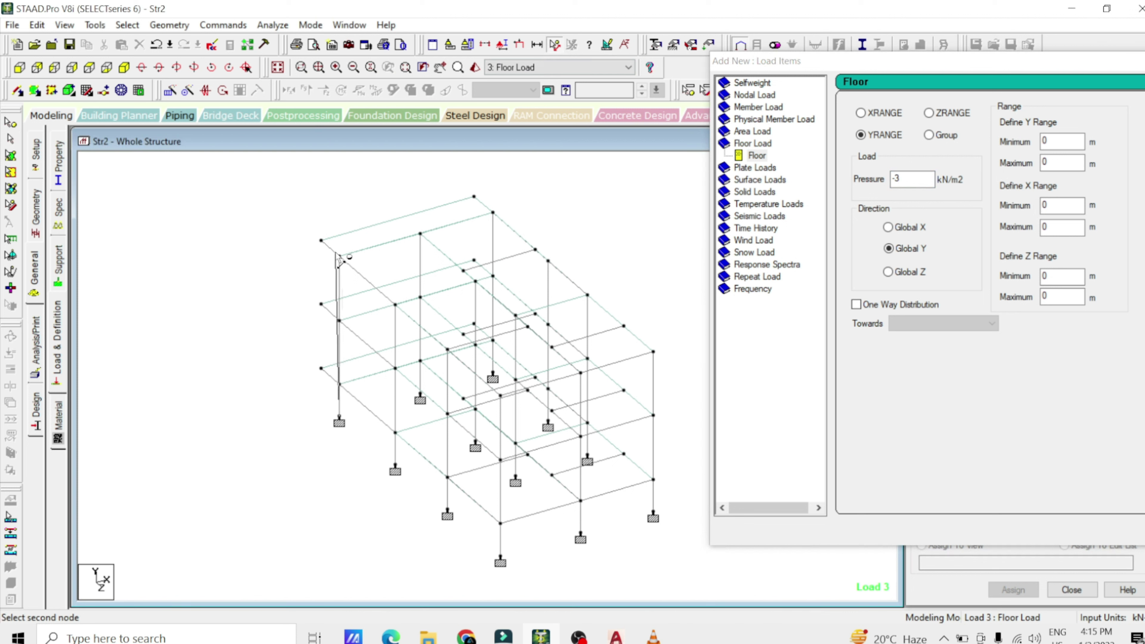
{"action": "left_click", "coordinate": [341, 257]}
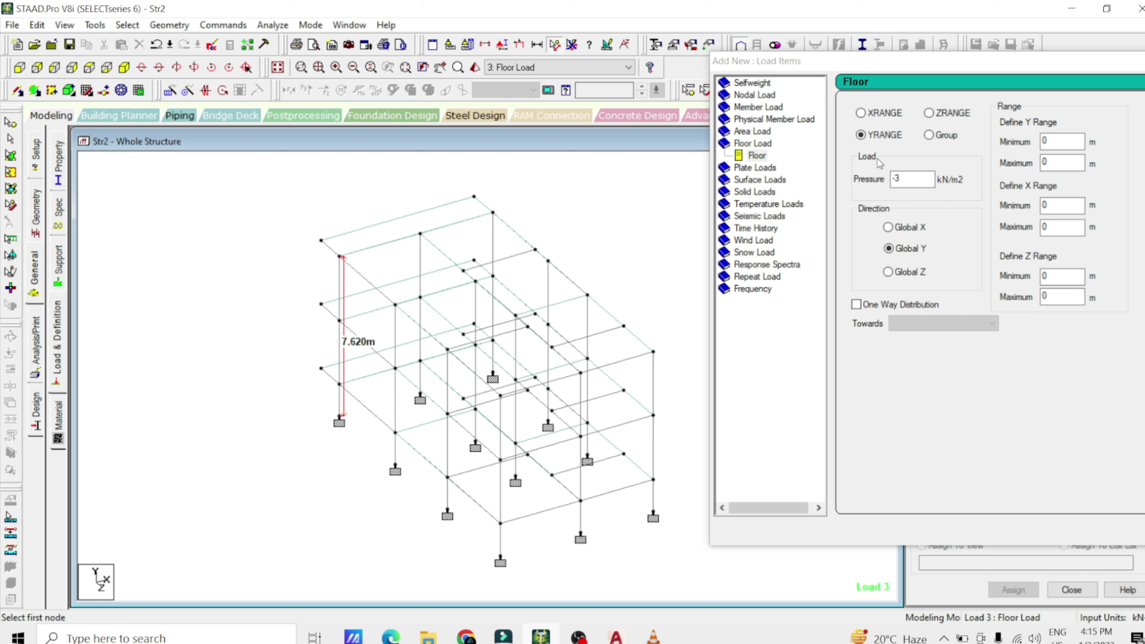
Step: Set the floor load's Y range to 0 minimum and 7.620 m maximum, add it, and display its distribution on the frame
{"action": "left_click", "coordinate": [1063, 141]}
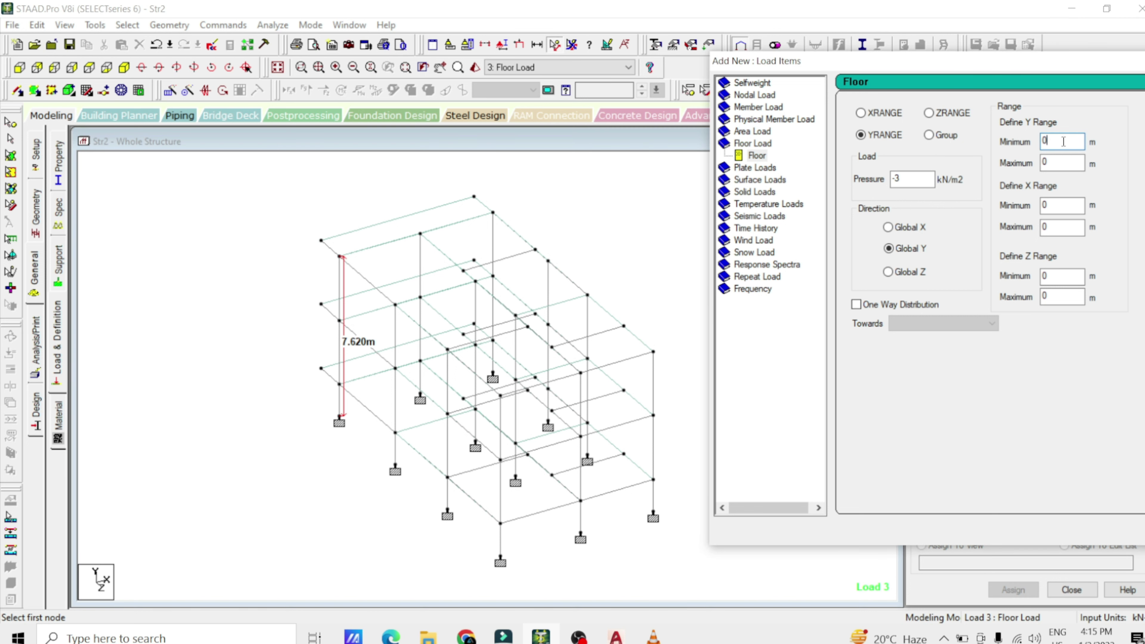
{"action": "left_click", "coordinate": [1055, 166]}
{"action": "key", "text": "BackSpace"}
{"action": "left_click_drag", "start_coordinate": [1035, 75], "coordinate": [591, 92]}
{"action": "left_click", "coordinate": [850, 549]}
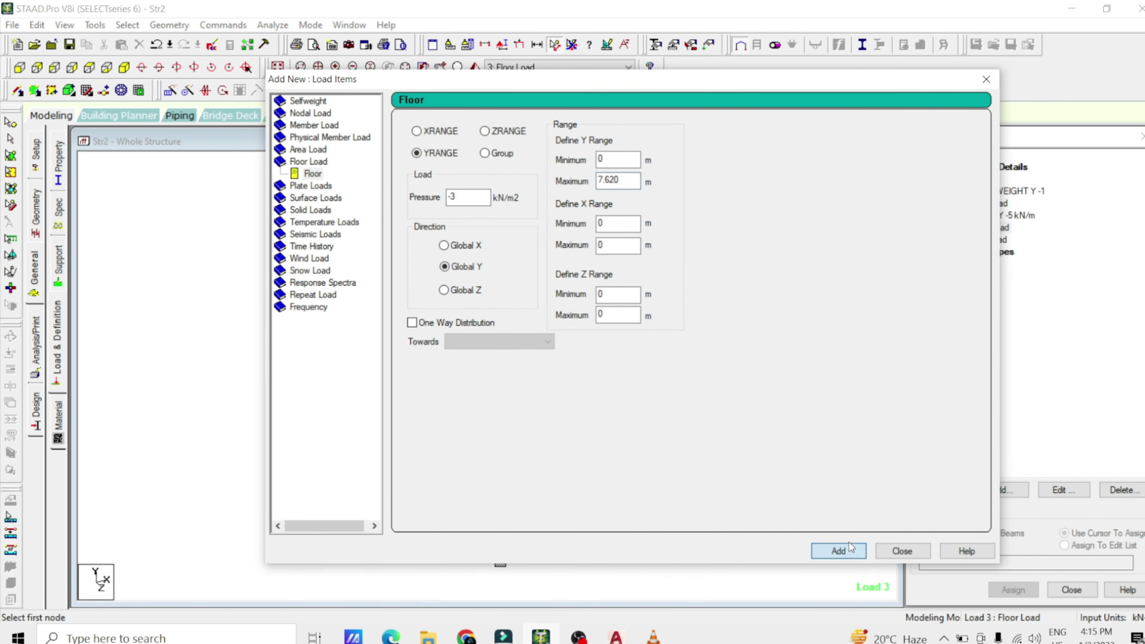
{"action": "left_click", "coordinate": [899, 551]}
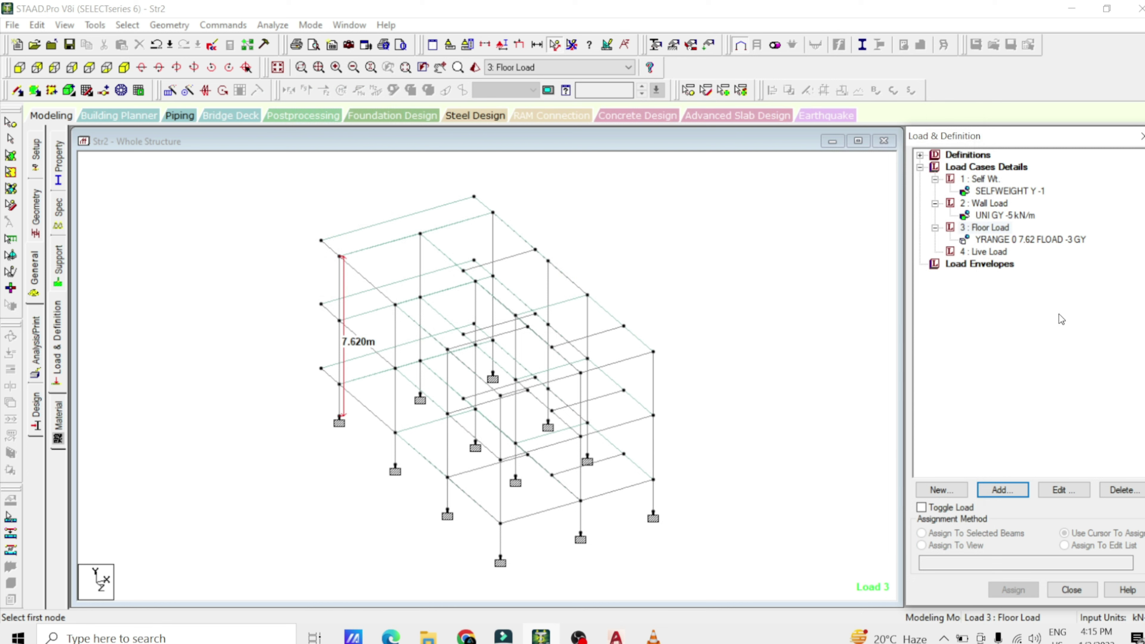
{"action": "left_click", "coordinate": [1053, 244]}
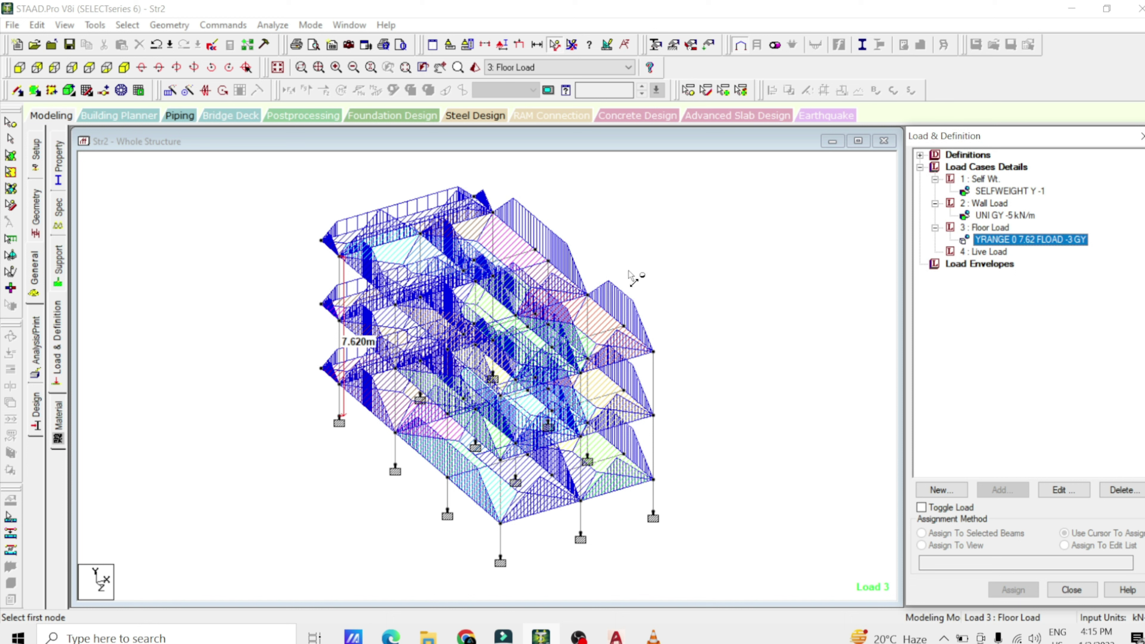
Step: Isolate the roof-level beams with the Window / Rubber Band view option, show them isometrically, and remove the node-to-node distance display
{"action": "left_click", "coordinate": [21, 67]}
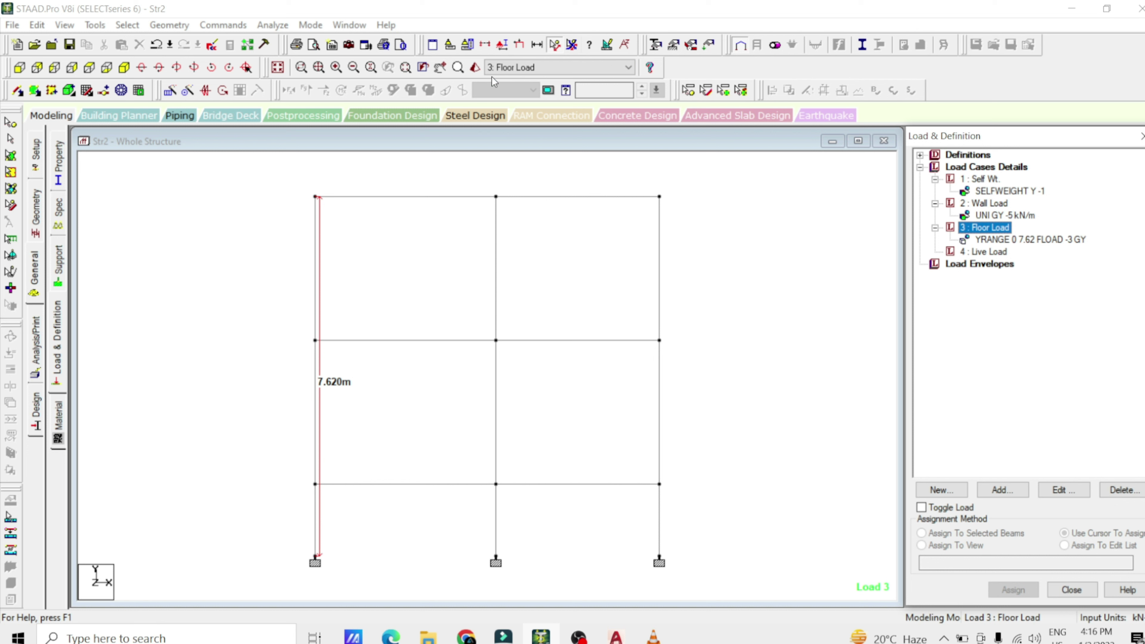
{"action": "left_click", "coordinate": [536, 44]}
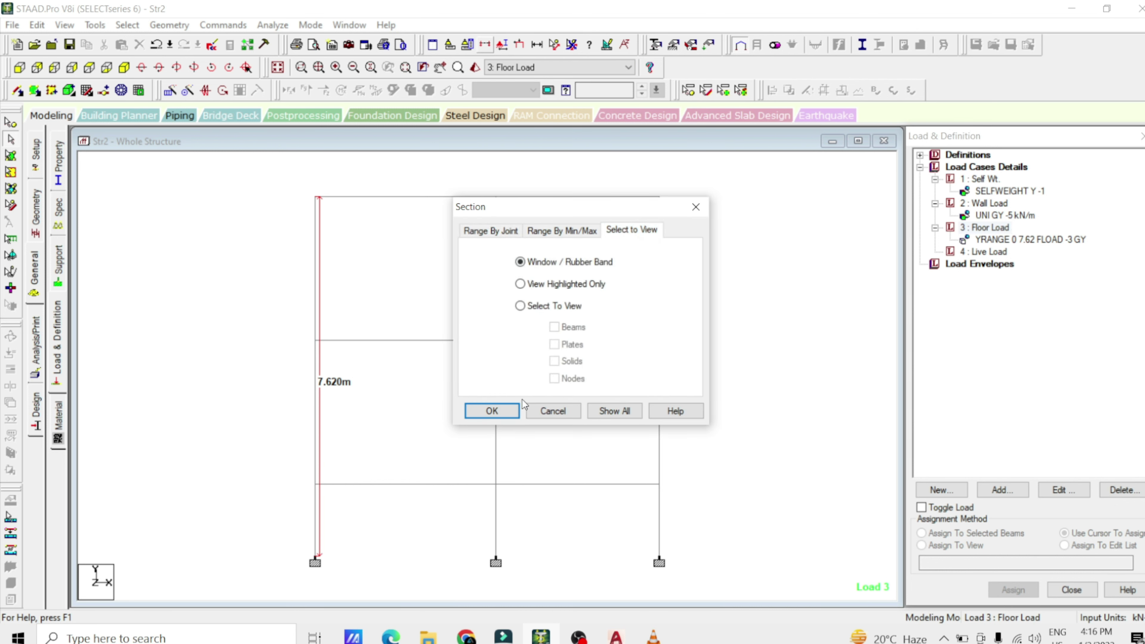
{"action": "left_click", "coordinate": [491, 411]}
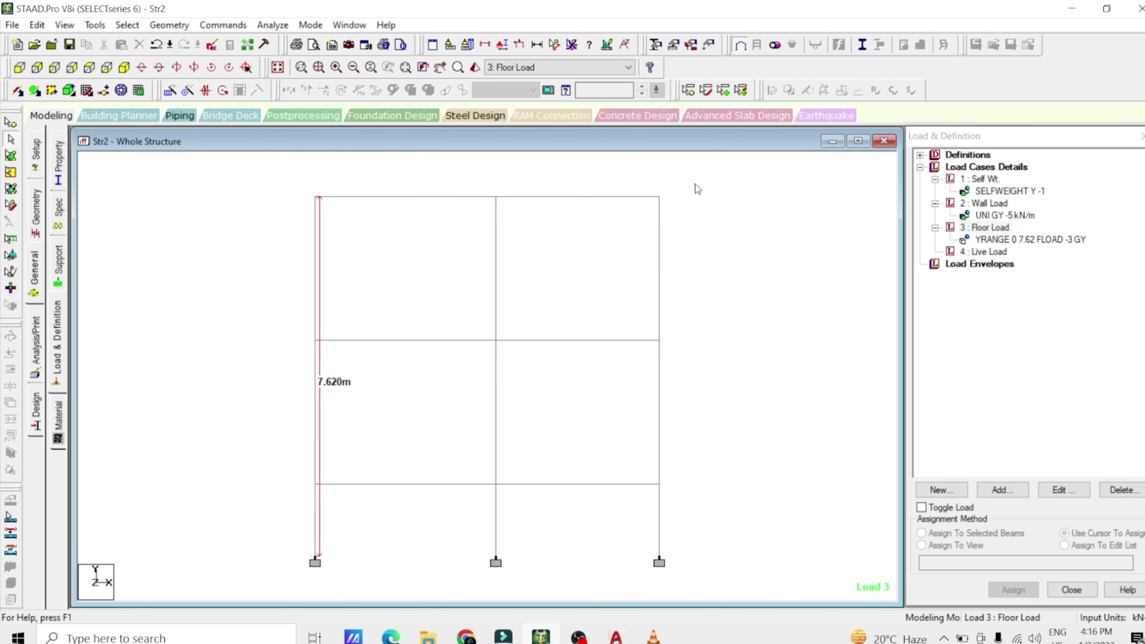
{"action": "left_click_drag", "start_coordinate": [695, 183], "coordinate": [298, 215]}
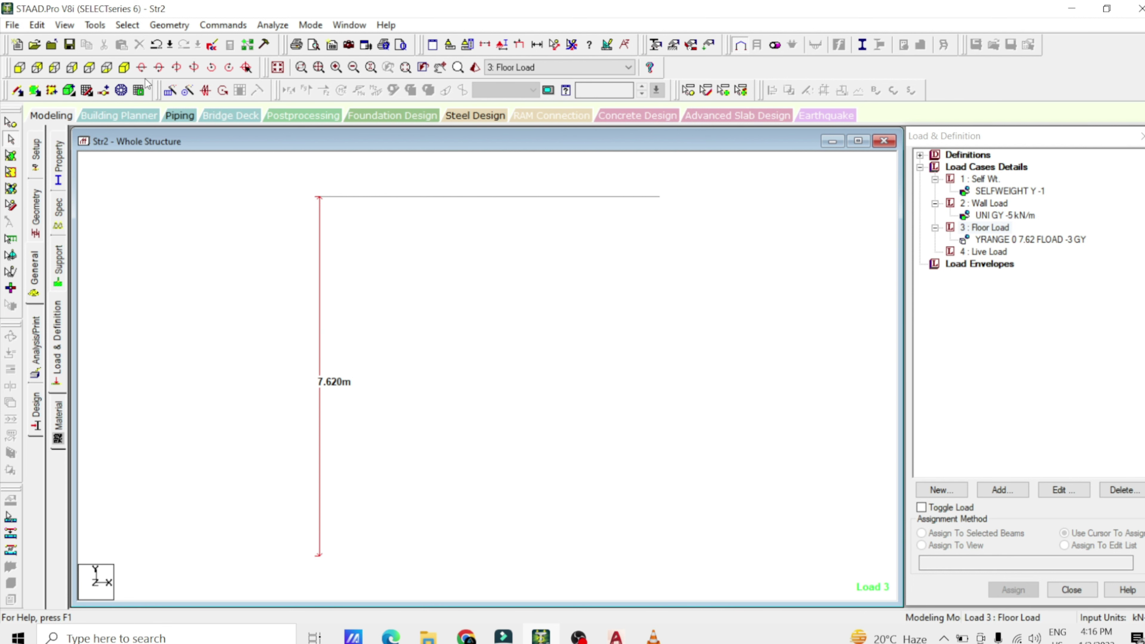
{"action": "left_click", "coordinate": [126, 69]}
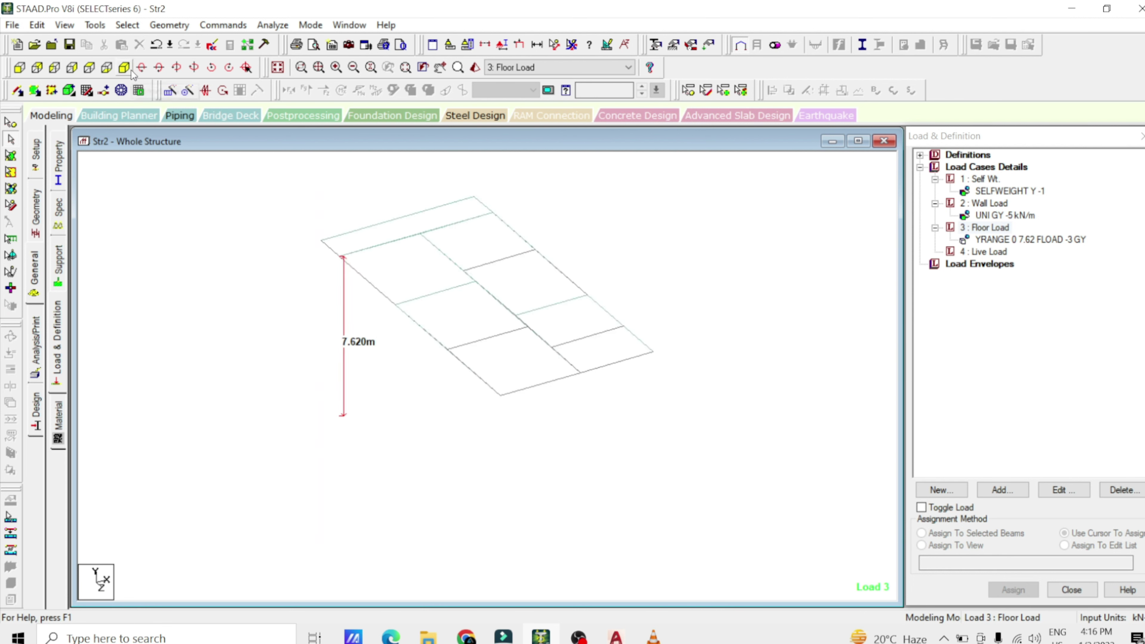
{"action": "left_click", "coordinate": [571, 44]}
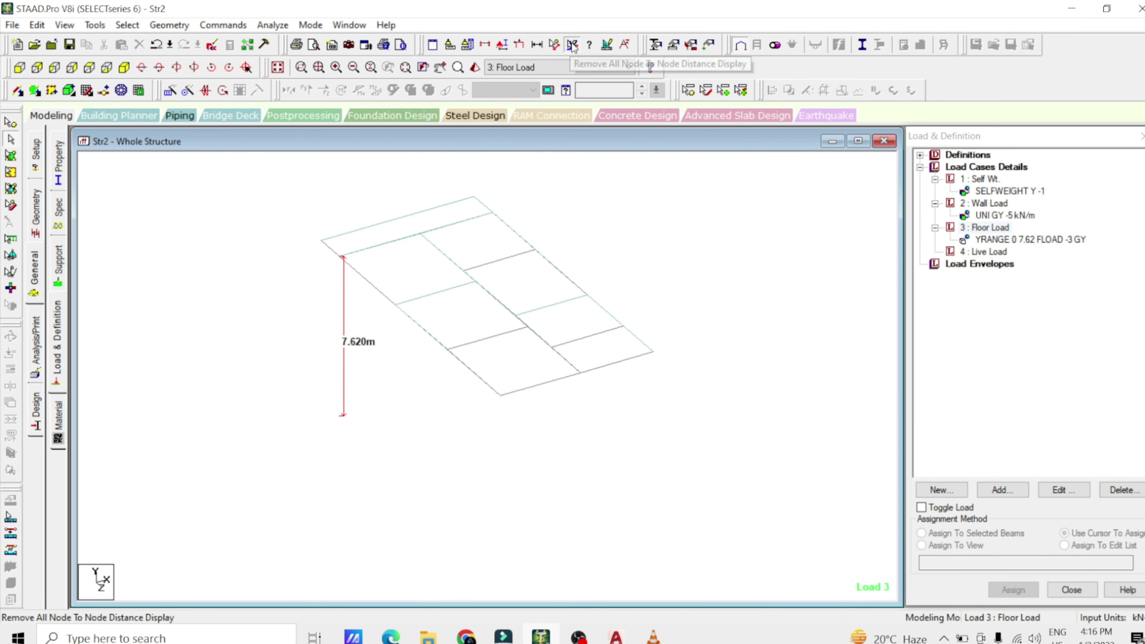
Step: Display the floor load distribution on the isolated roof-level beams, inspect it, and restore the whole structure view
{"action": "left_click", "coordinate": [1042, 243]}
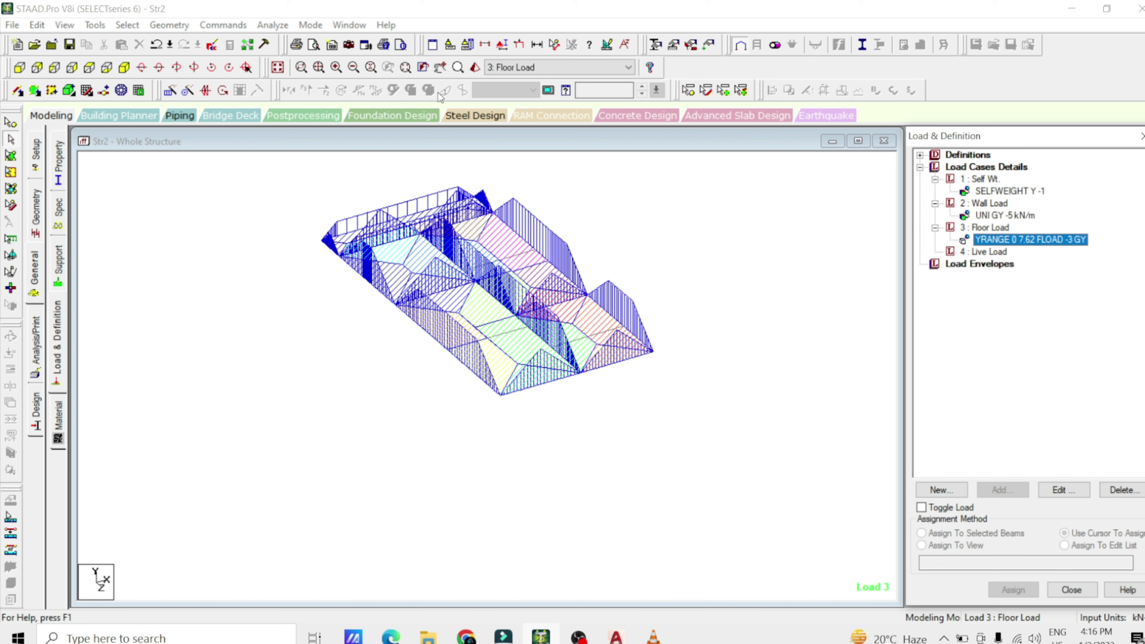
{"action": "left_click", "coordinate": [440, 67]}
{"action": "left_click_drag", "start_coordinate": [486, 295], "coordinate": [524, 394]}
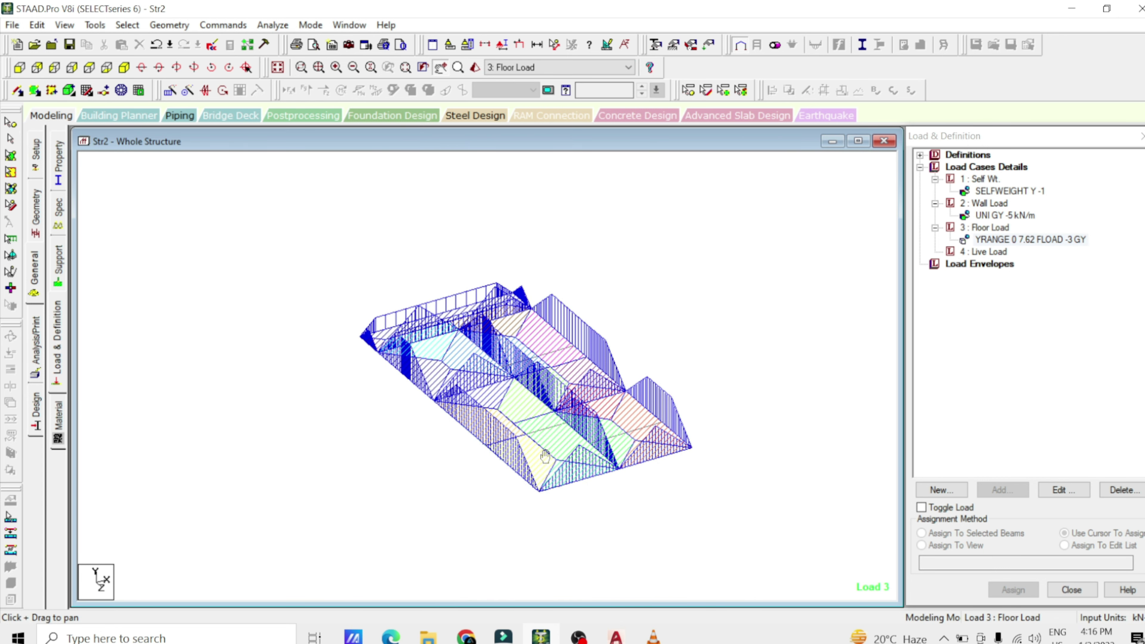
{"action": "left_click_drag", "start_coordinate": [545, 456], "coordinate": [530, 405]}
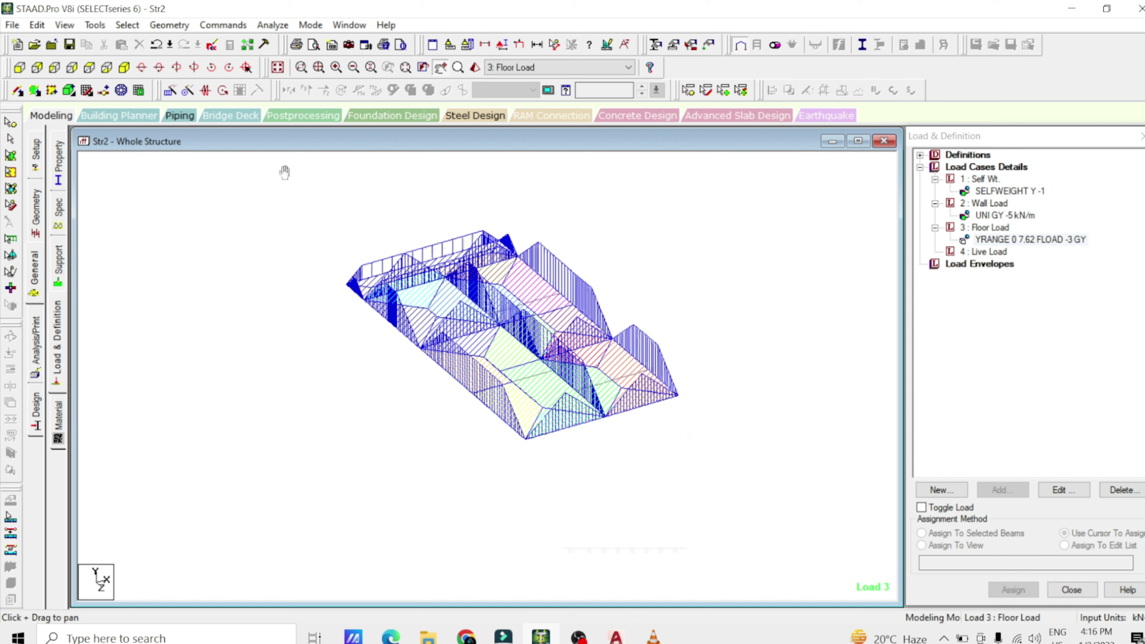
{"action": "left_click", "coordinate": [278, 67]}
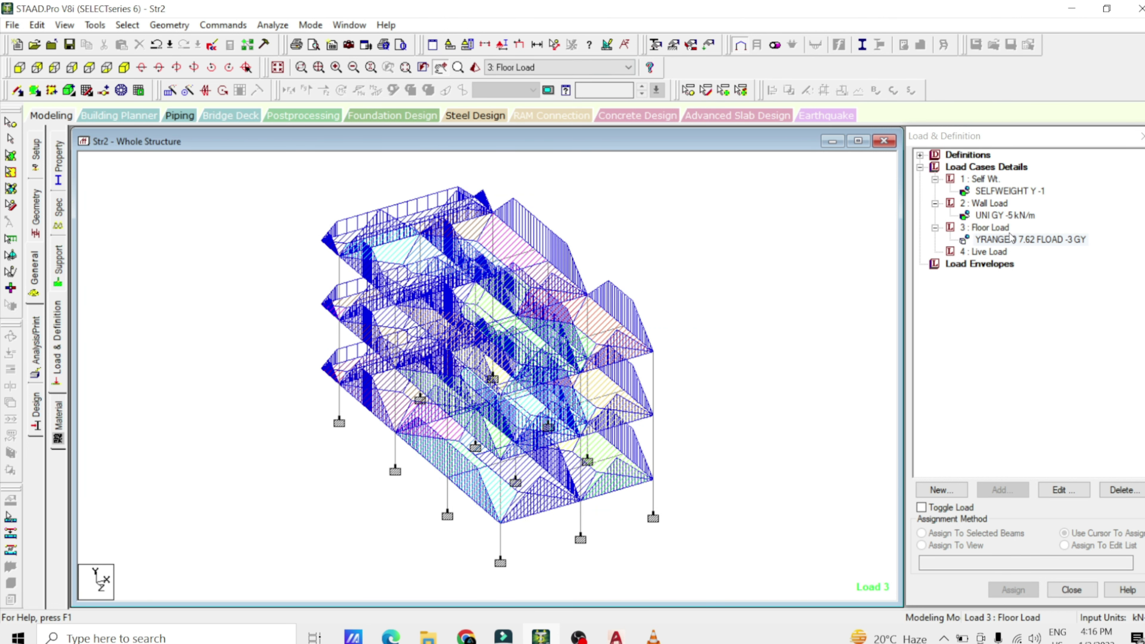
Step: Add a YRANGE floor load of -3 kN/m2 in Global Y to the Live Load case, with Y range 0 to 7.620 m, and display it
{"action": "left_click", "coordinate": [987, 251]}
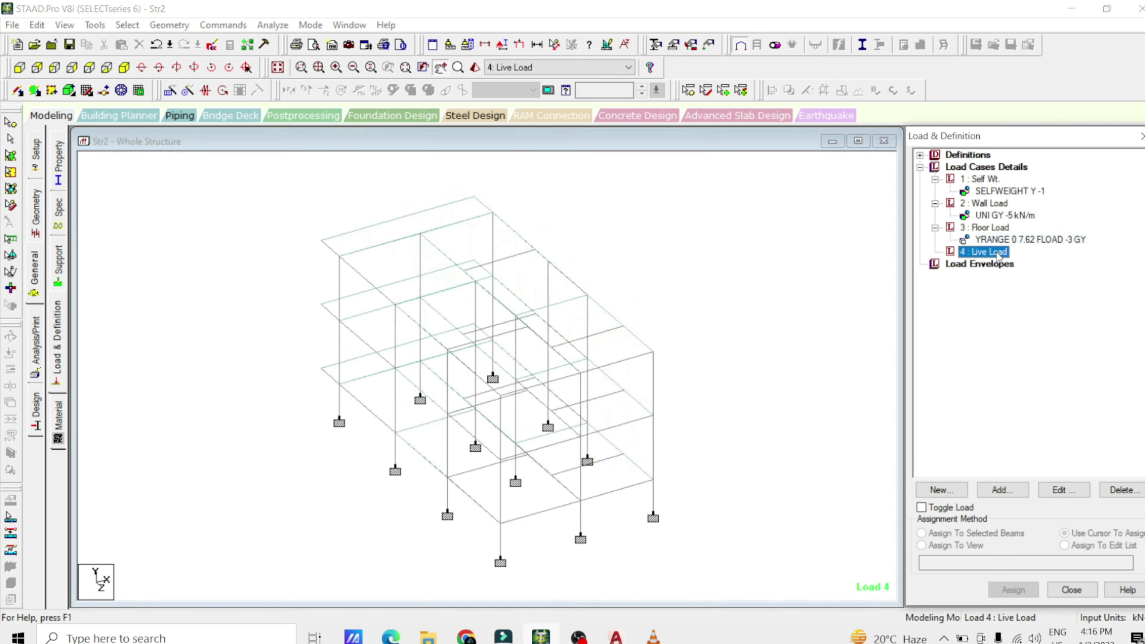
{"action": "left_click", "coordinate": [1010, 490]}
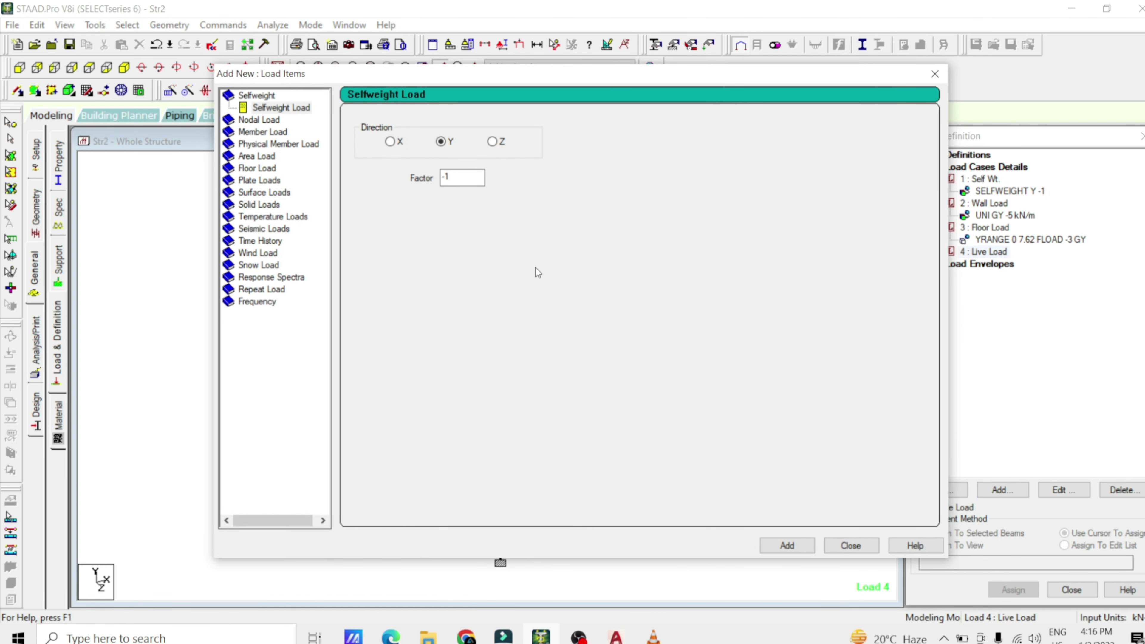
{"action": "left_click", "coordinate": [265, 168]}
{"action": "double_click", "coordinate": [417, 192]}
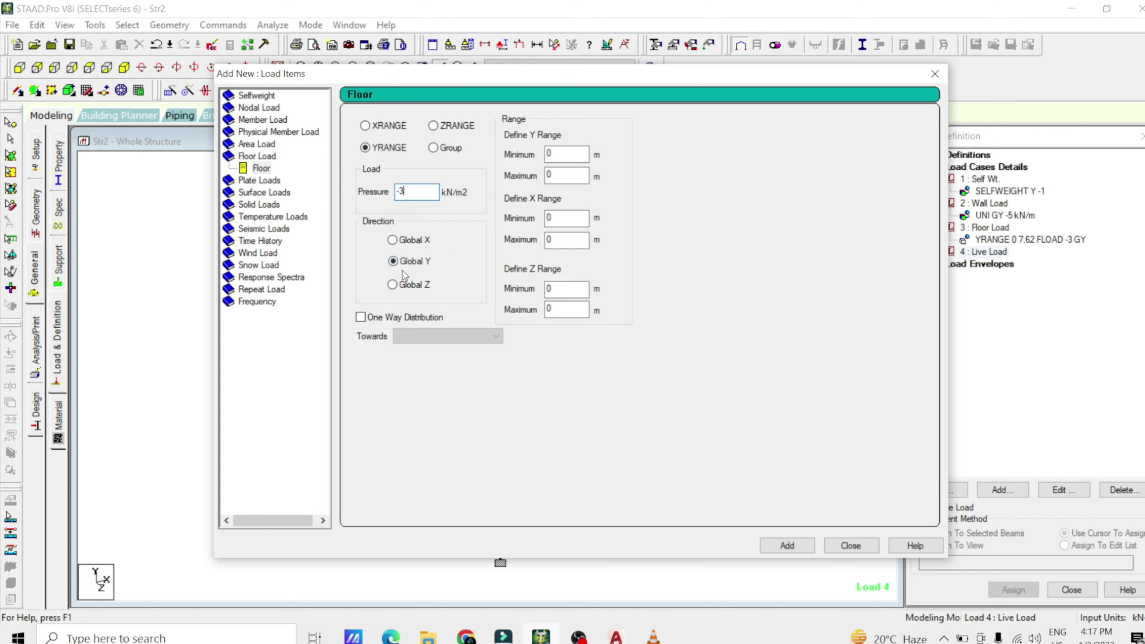
{"action": "double_click", "coordinate": [571, 175]}
{"action": "left_click", "coordinate": [811, 546]}
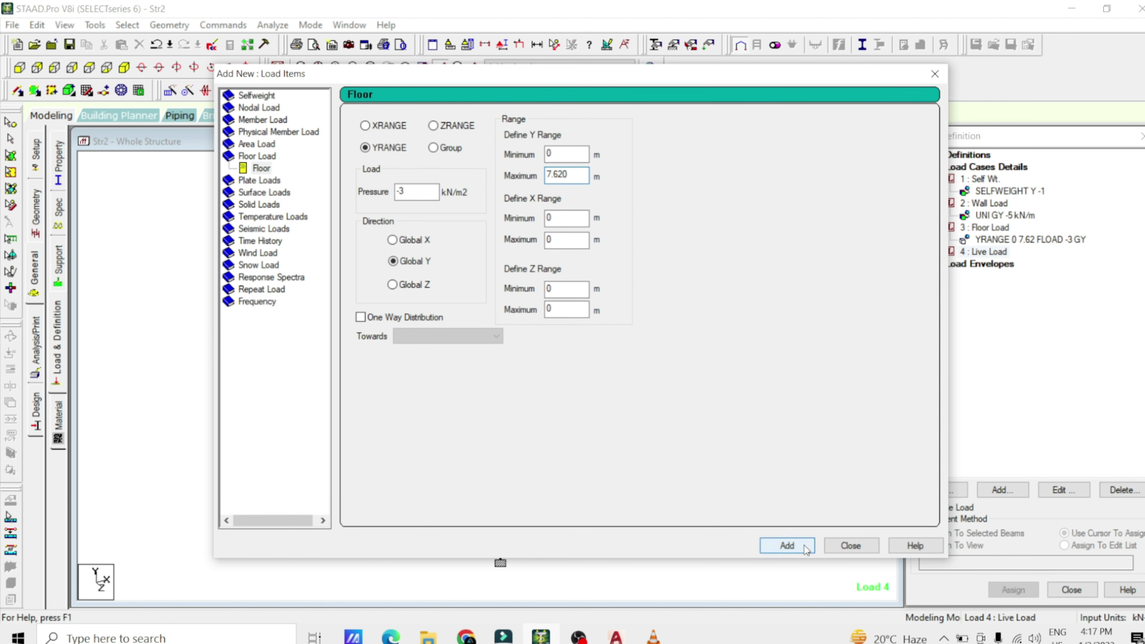
{"action": "left_click", "coordinate": [848, 546]}
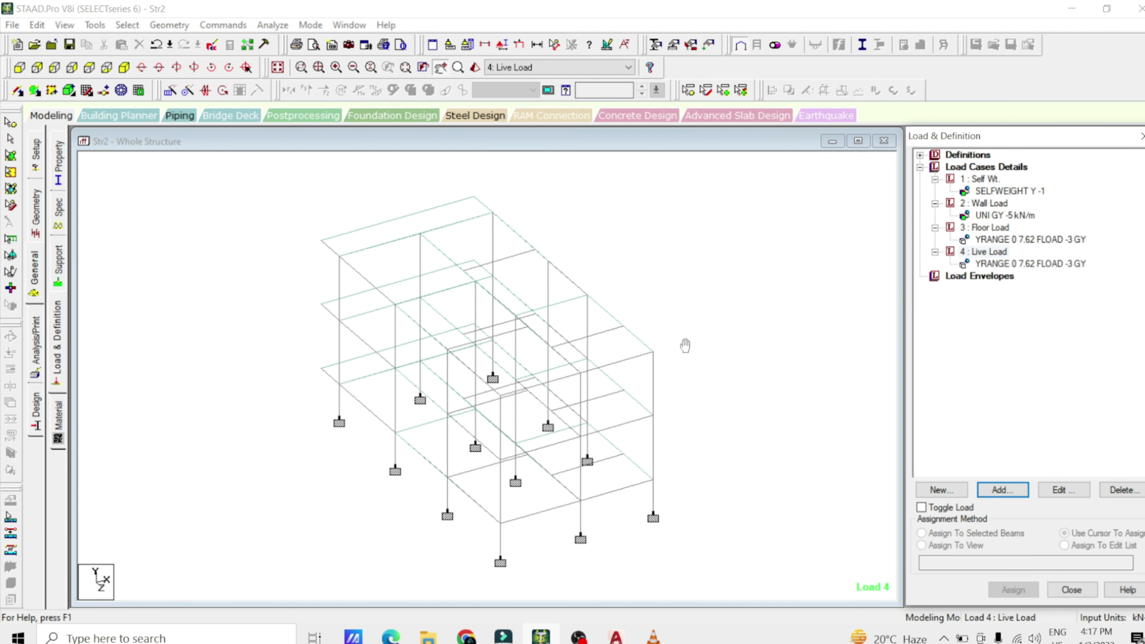
{"action": "left_click", "coordinate": [1004, 266]}
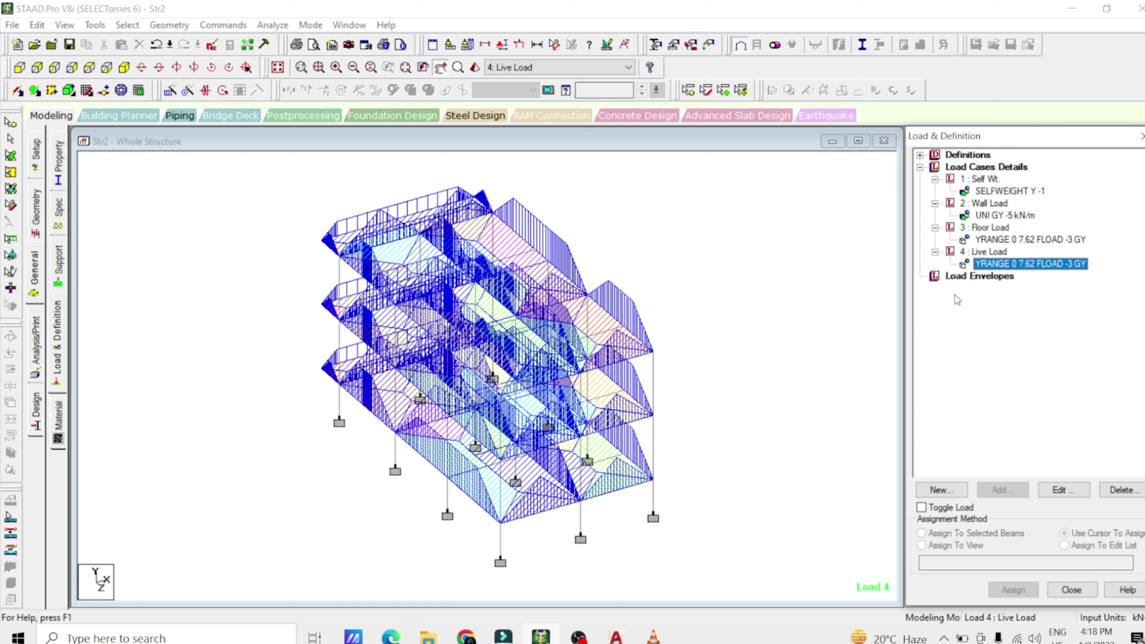
Step: Generate automatic load combinations using the Indian Code and the Genral_Structures category, add them all to the load cases, and review the list
{"action": "left_click", "coordinate": [987, 168]}
{"action": "left_click", "coordinate": [1002, 491]}
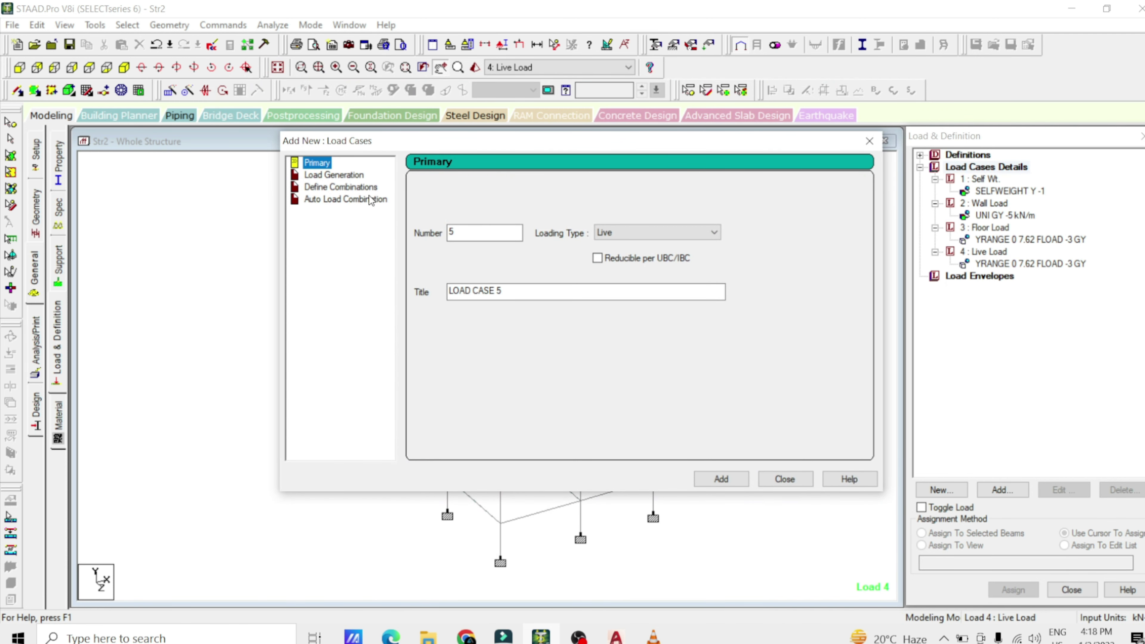
{"action": "left_click", "coordinate": [345, 200]}
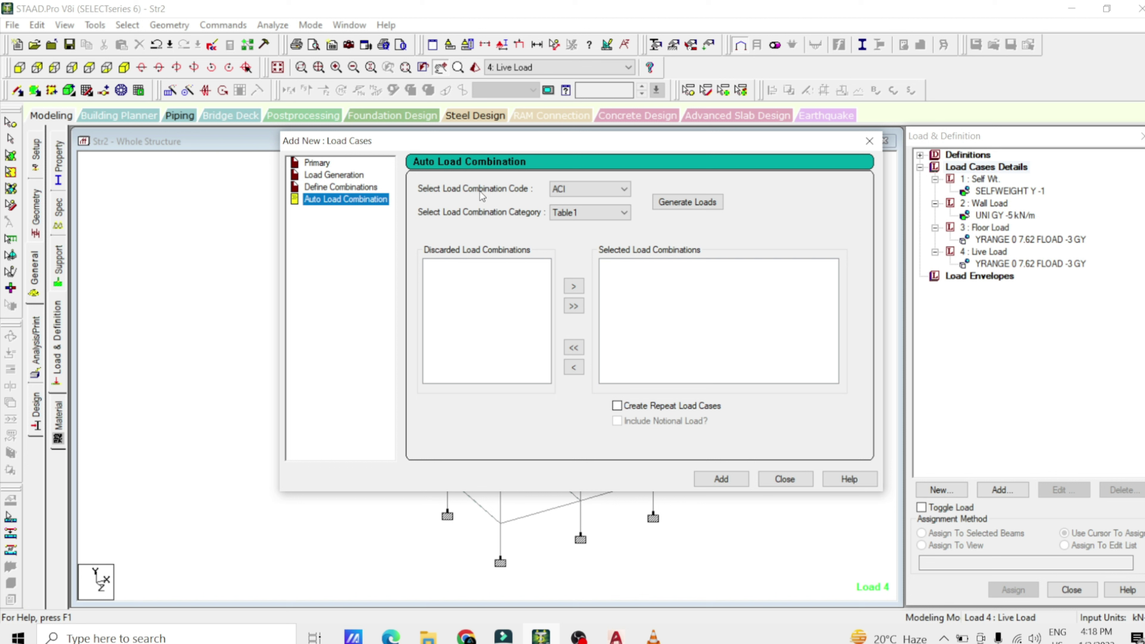
{"action": "left_click", "coordinate": [603, 189]}
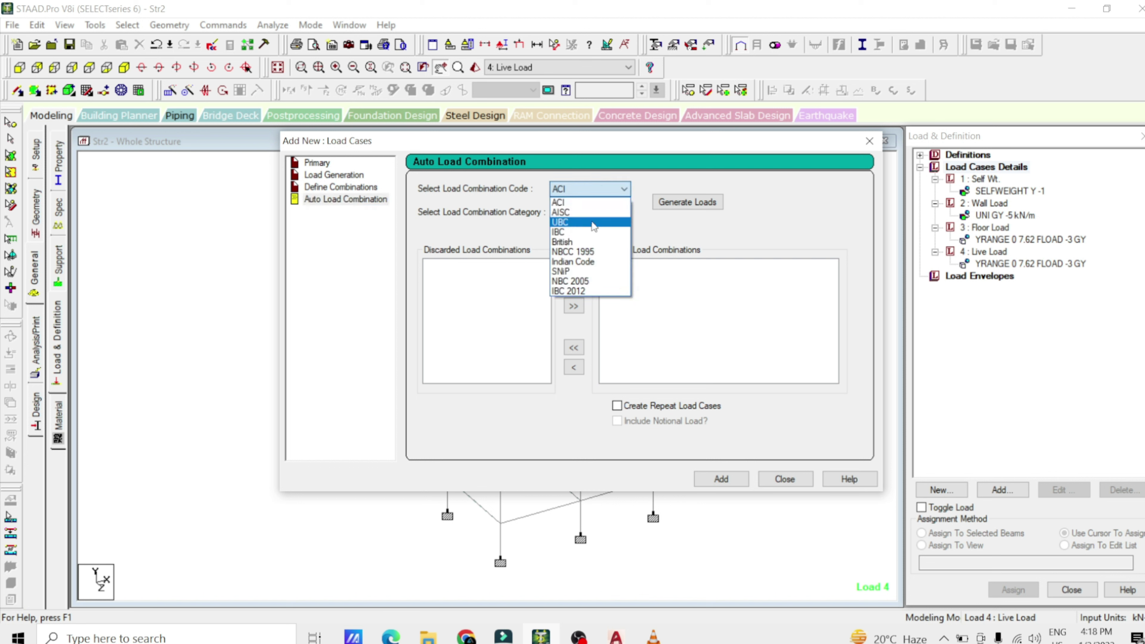
{"action": "left_click", "coordinate": [595, 263]}
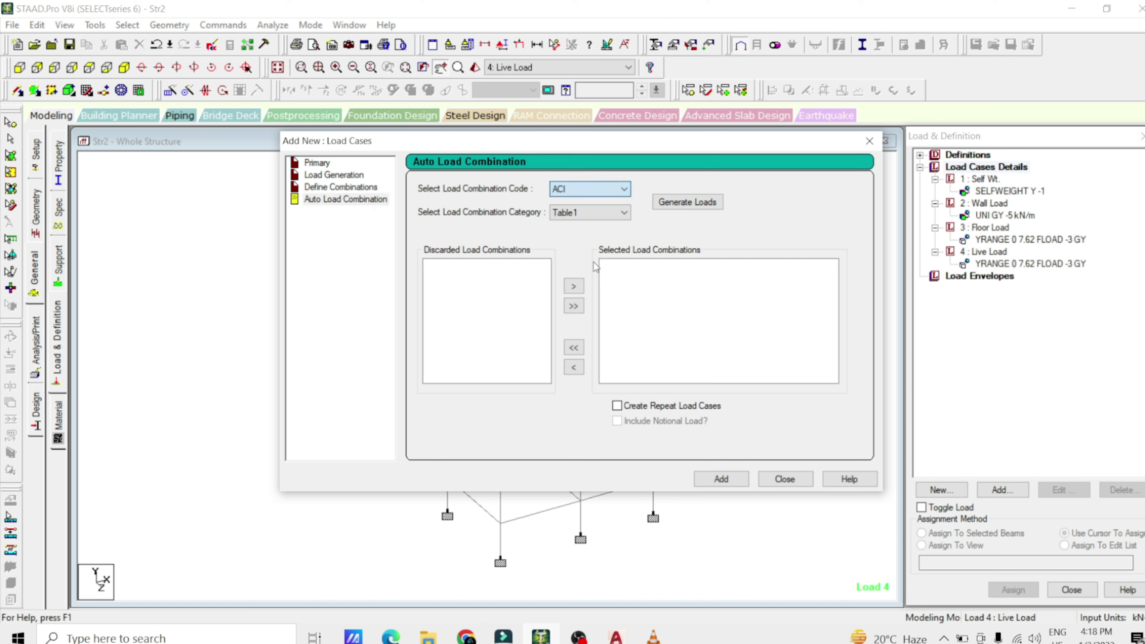
{"action": "left_click", "coordinate": [586, 213]}
{"action": "left_click", "coordinate": [591, 229]}
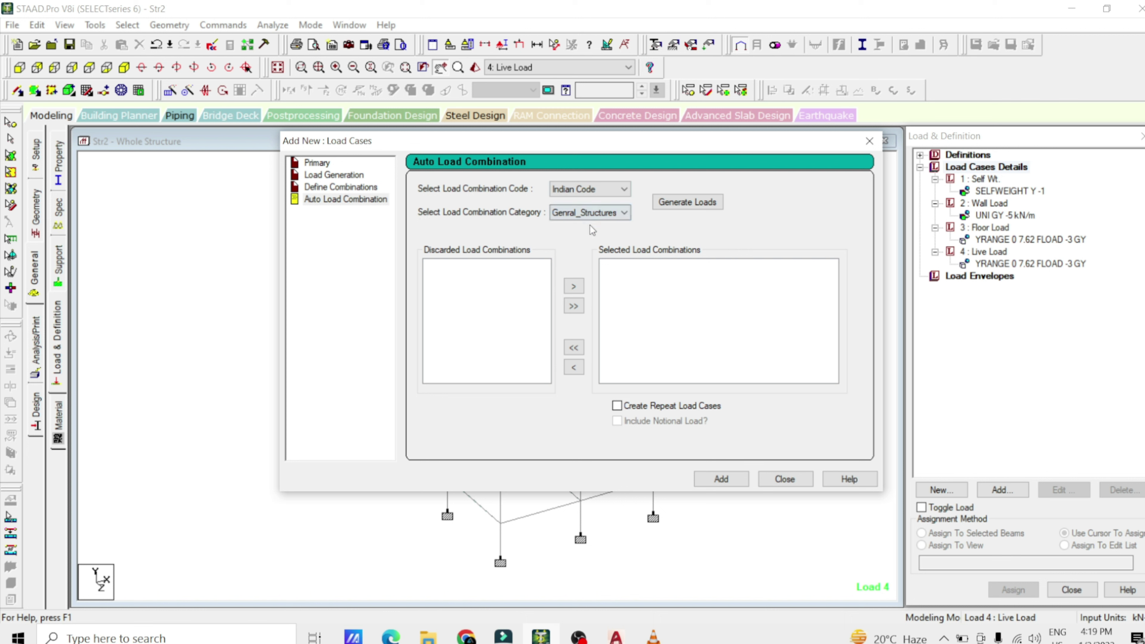
{"action": "left_click", "coordinate": [689, 204]}
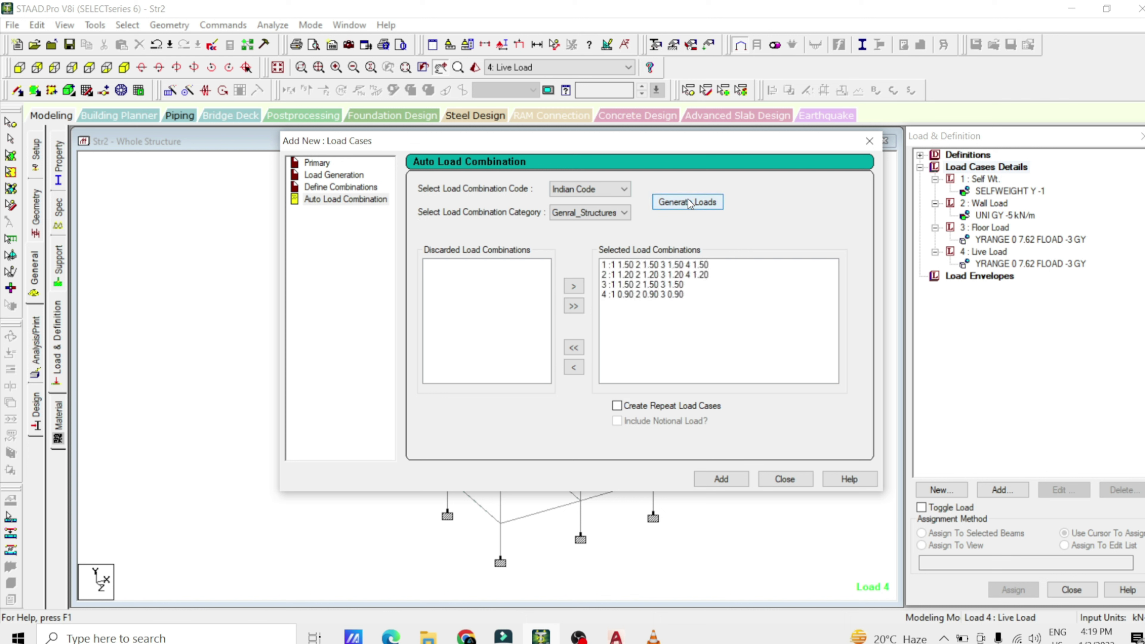
{"action": "left_click", "coordinate": [727, 477]}
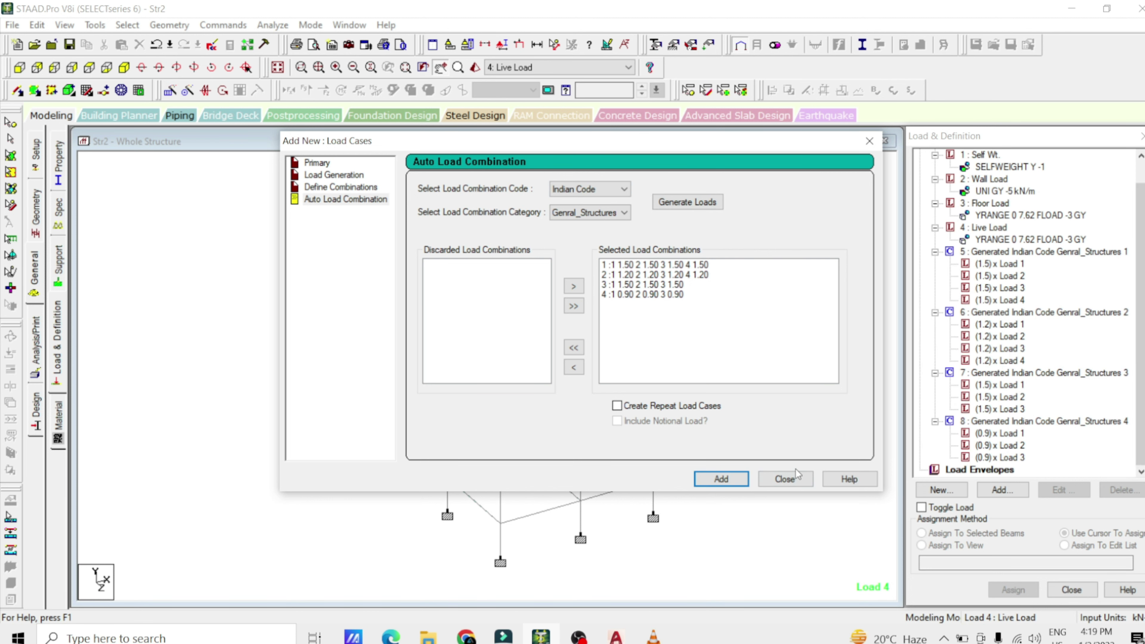
{"action": "left_click", "coordinate": [787, 478]}
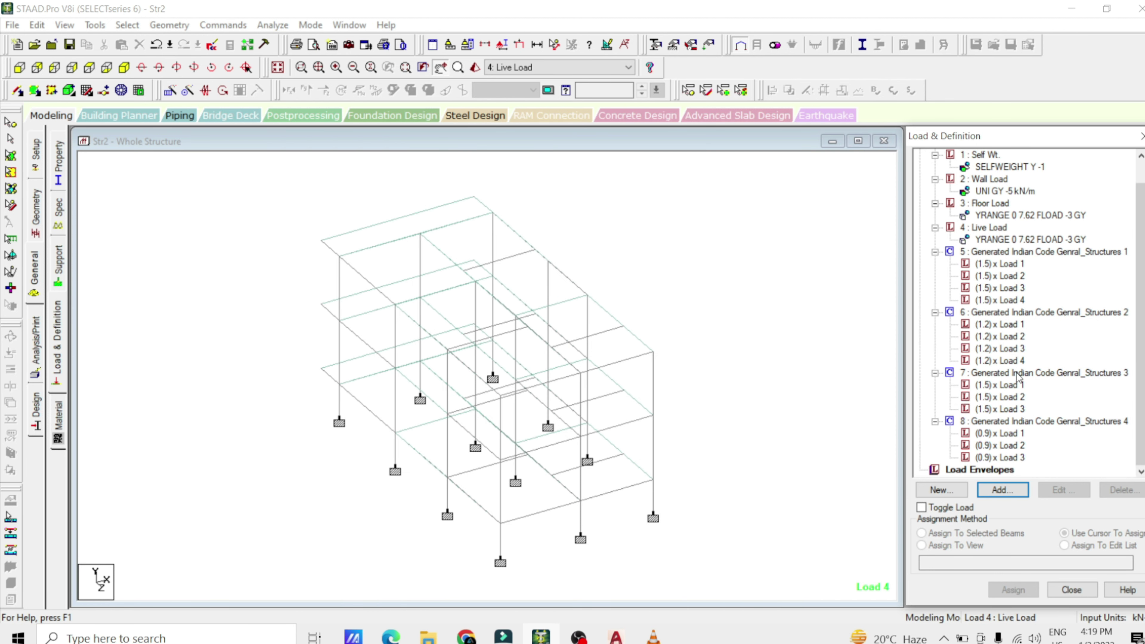
{"action": "scroll", "coordinate": [1018, 375], "scroll_direction": "up", "scroll_amount": 1}
{"action": "scroll", "coordinate": [1018, 375], "scroll_direction": "down", "scroll_amount": 1}
{"action": "scroll", "coordinate": [1018, 376], "scroll_direction": "up", "scroll_amount": 1}
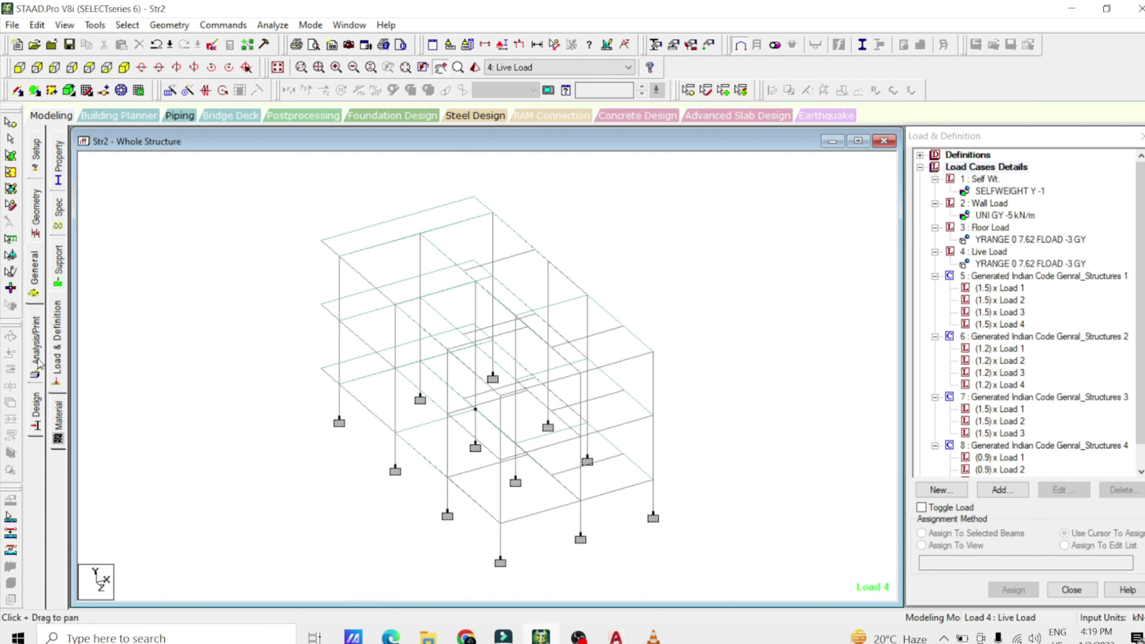
Step: Add a Perform Analysis command with the No Print option
{"action": "left_click", "coordinate": [36, 343]}
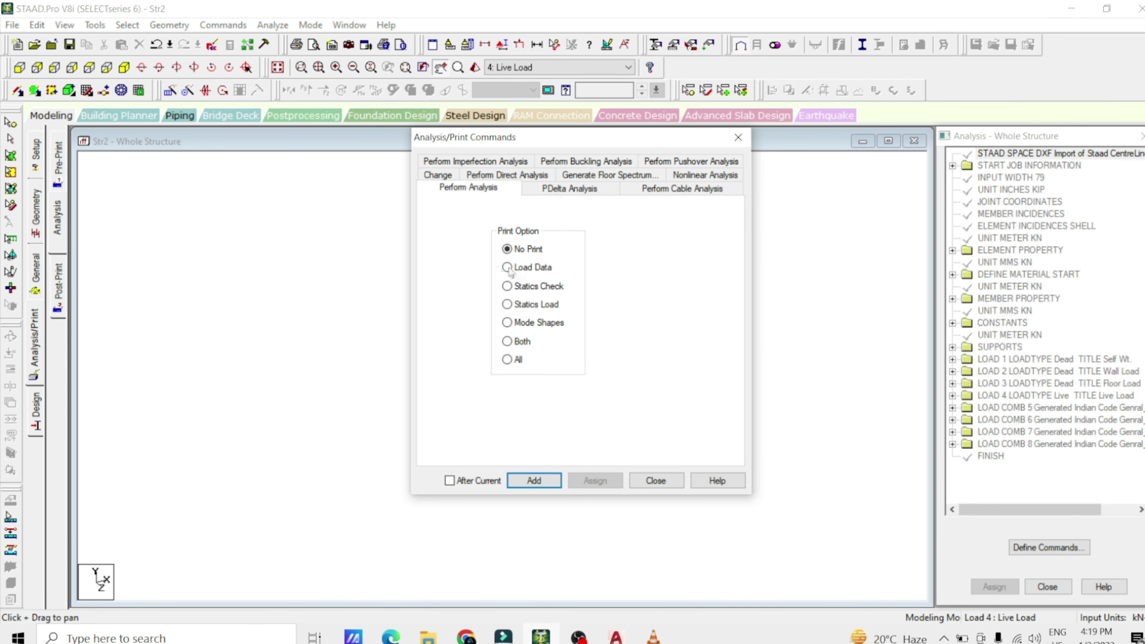
{"action": "left_click", "coordinate": [539, 480]}
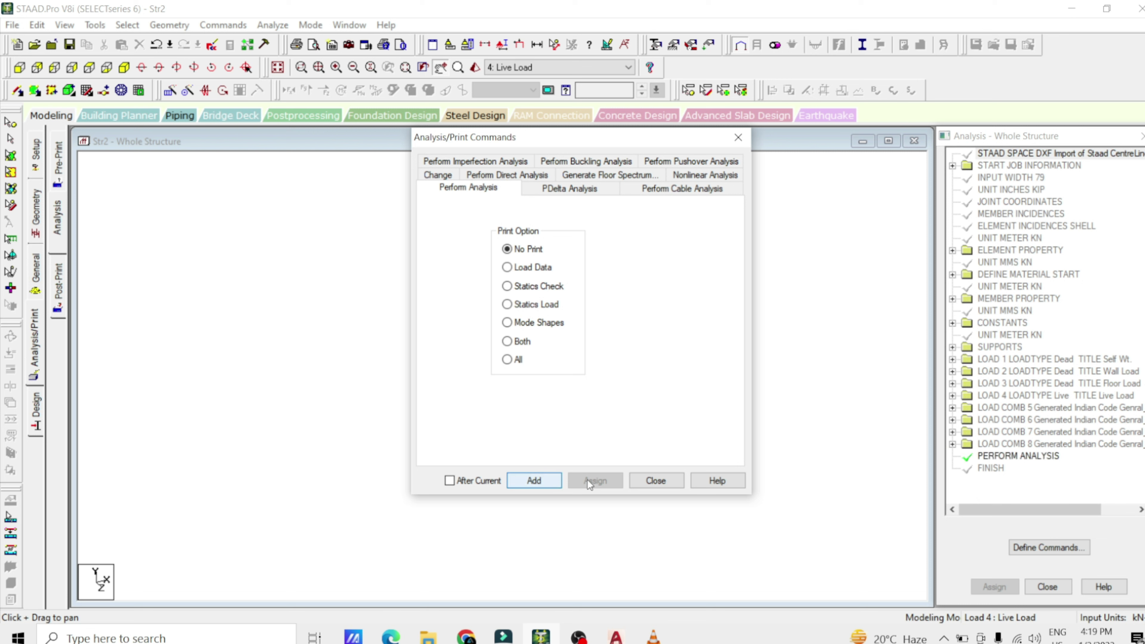
{"action": "left_click", "coordinate": [656, 480]}
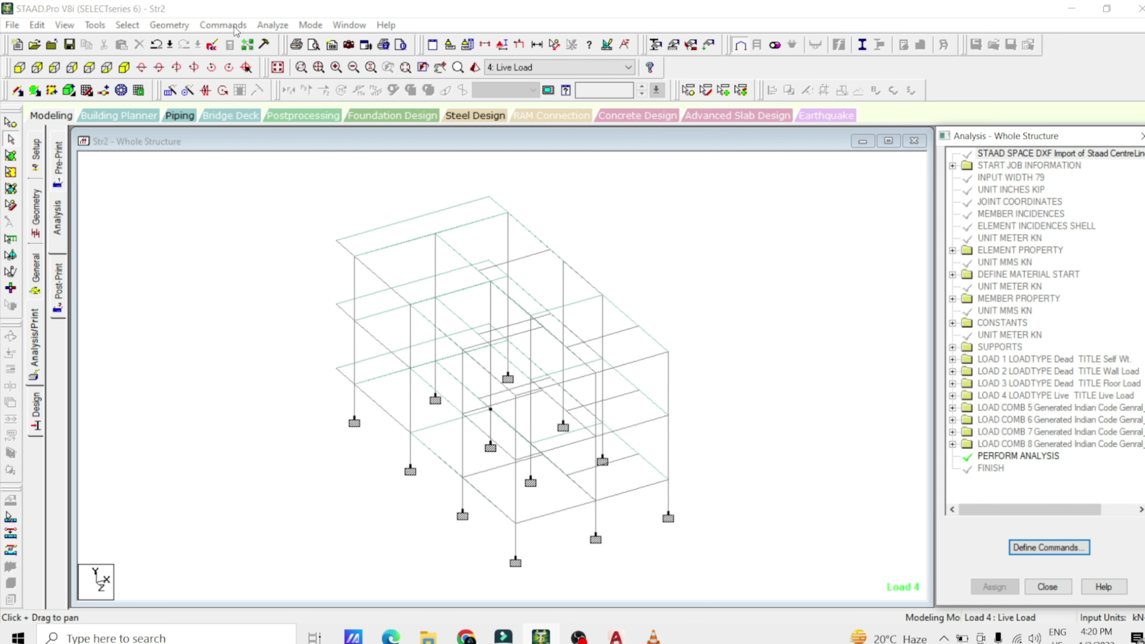
Step: Add post-analysis print commands for joint displacements and support reactions, both assigned to the view
{"action": "left_click", "coordinate": [223, 25]}
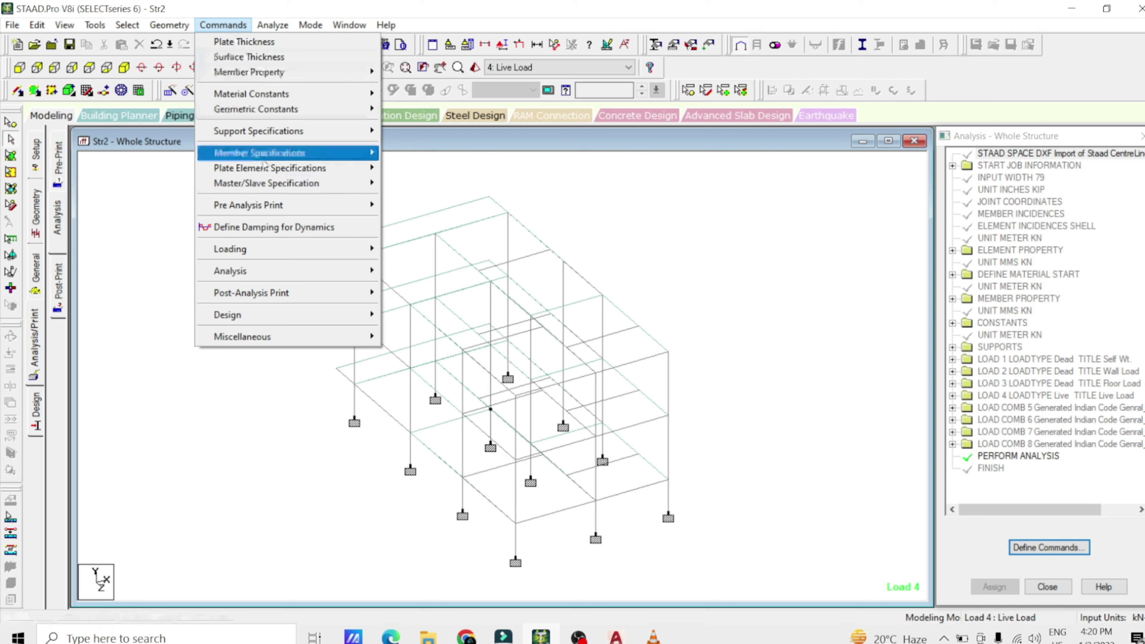
{"action": "mouse_move", "coordinate": [292, 293]}
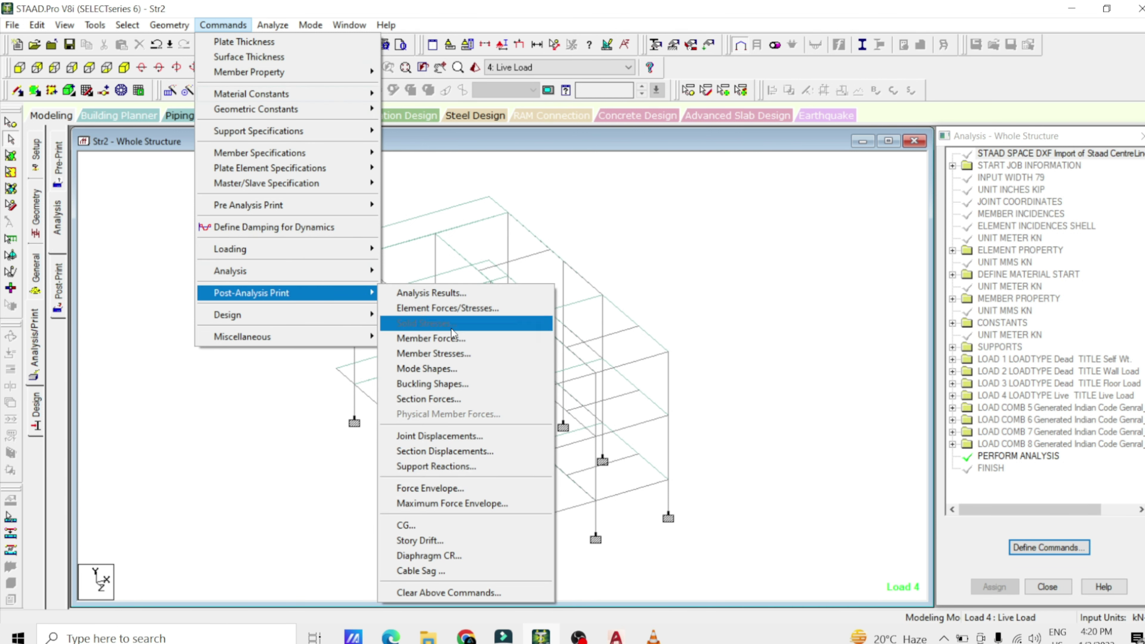
{"action": "left_click", "coordinate": [442, 435]}
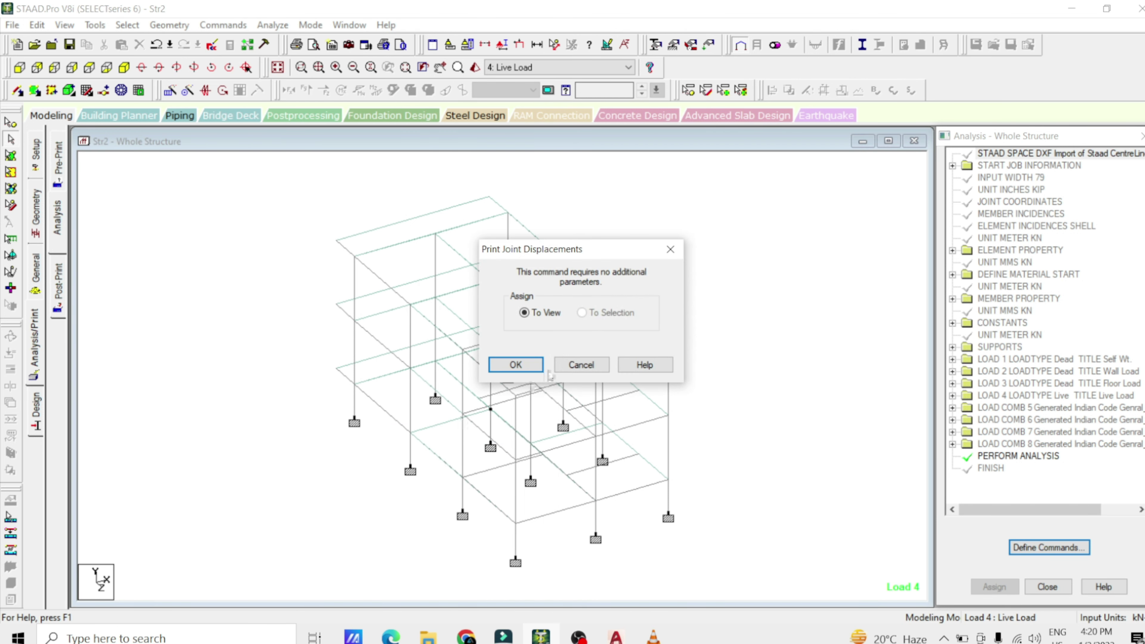
{"action": "left_click", "coordinate": [525, 361]}
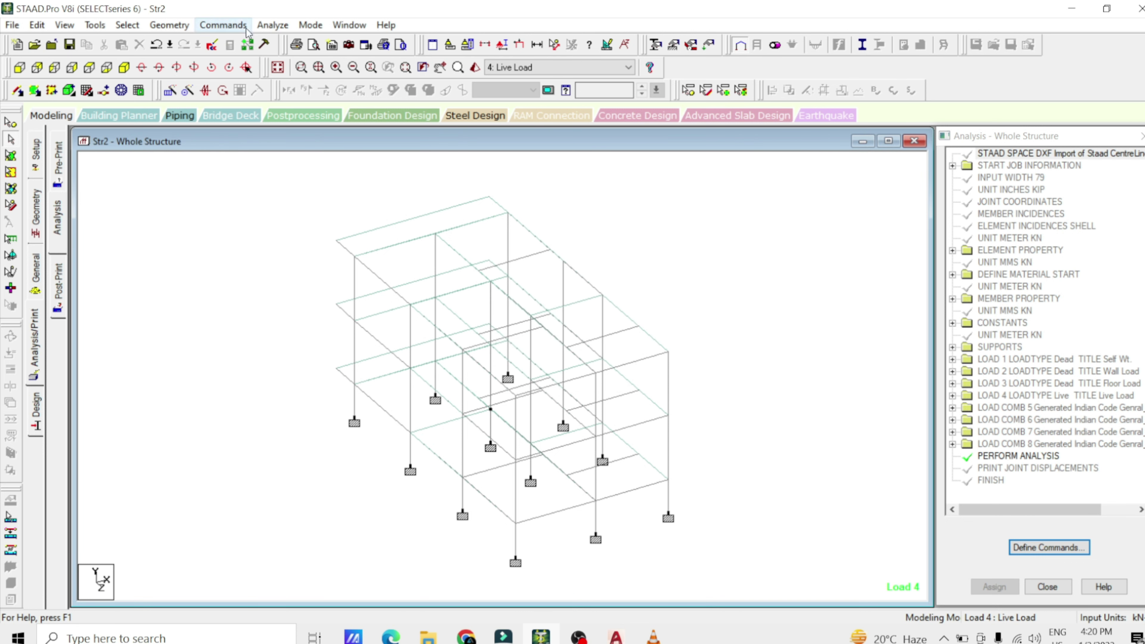
{"action": "left_click", "coordinate": [237, 25]}
{"action": "mouse_move", "coordinate": [282, 296]}
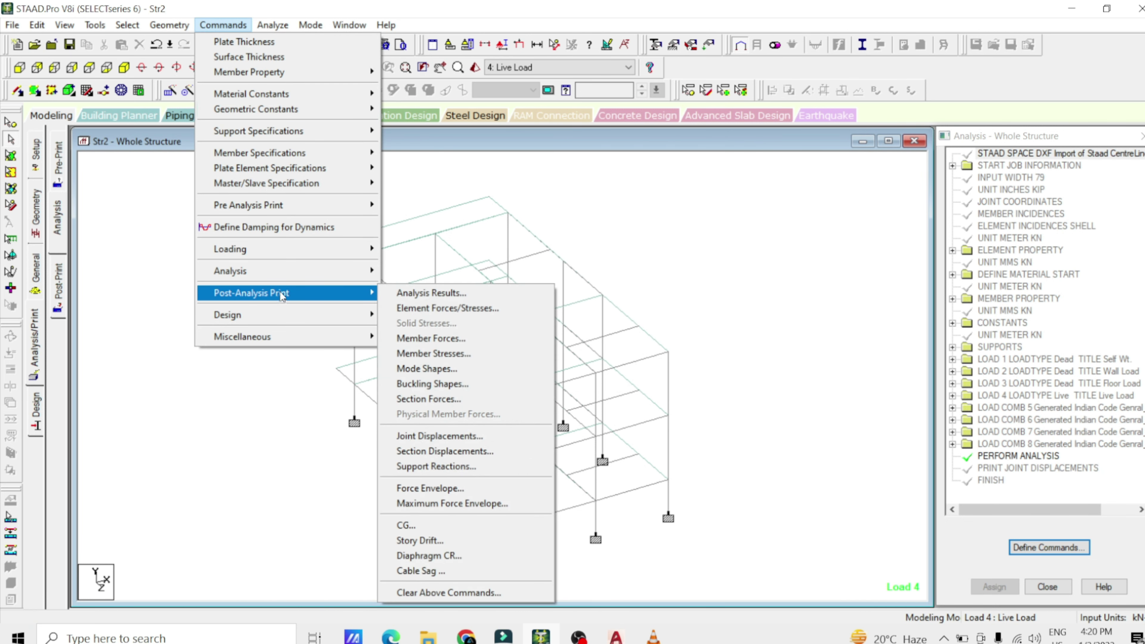
{"action": "left_click", "coordinate": [490, 466]}
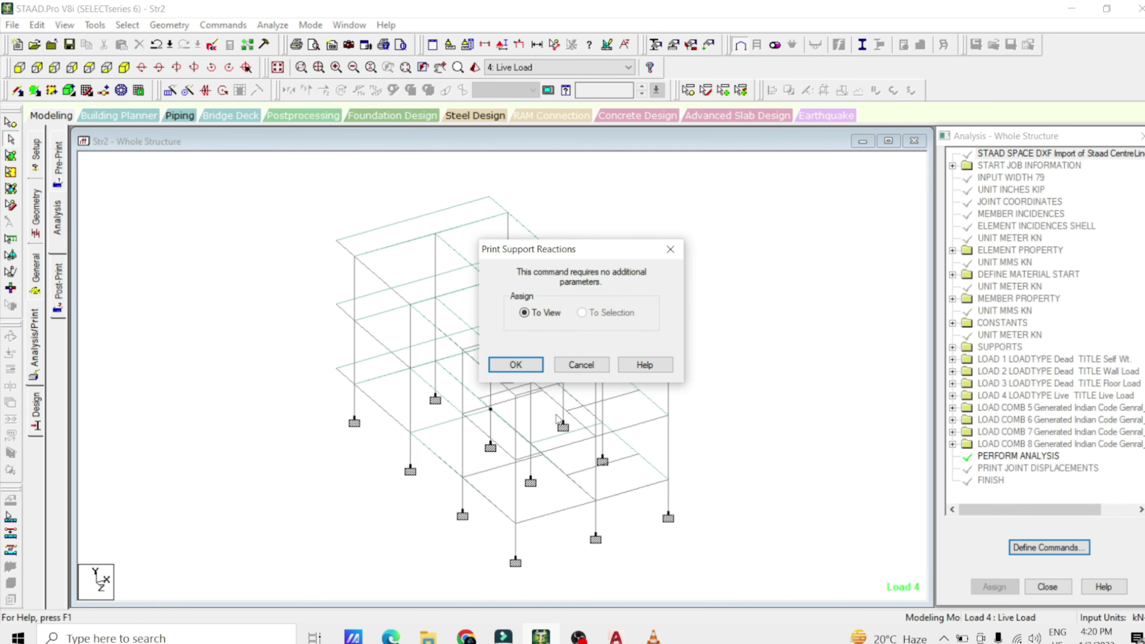
{"action": "left_click", "coordinate": [517, 364]}
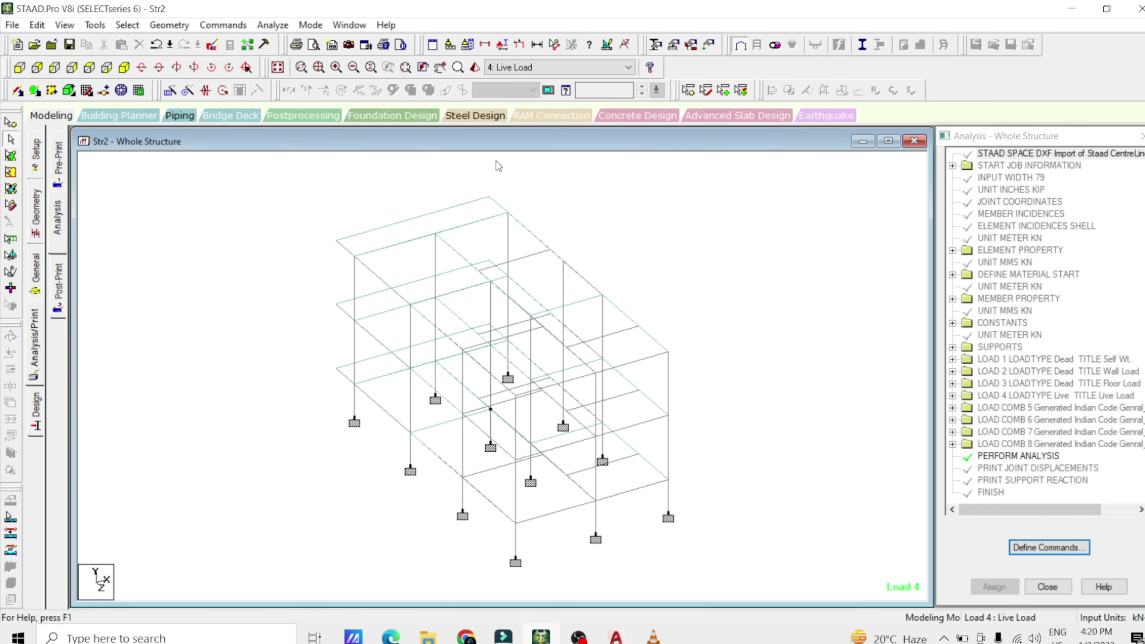
Step: Run the analysis, saving the modified structure, and open the output file once it finishes
{"action": "left_click", "coordinate": [273, 24]}
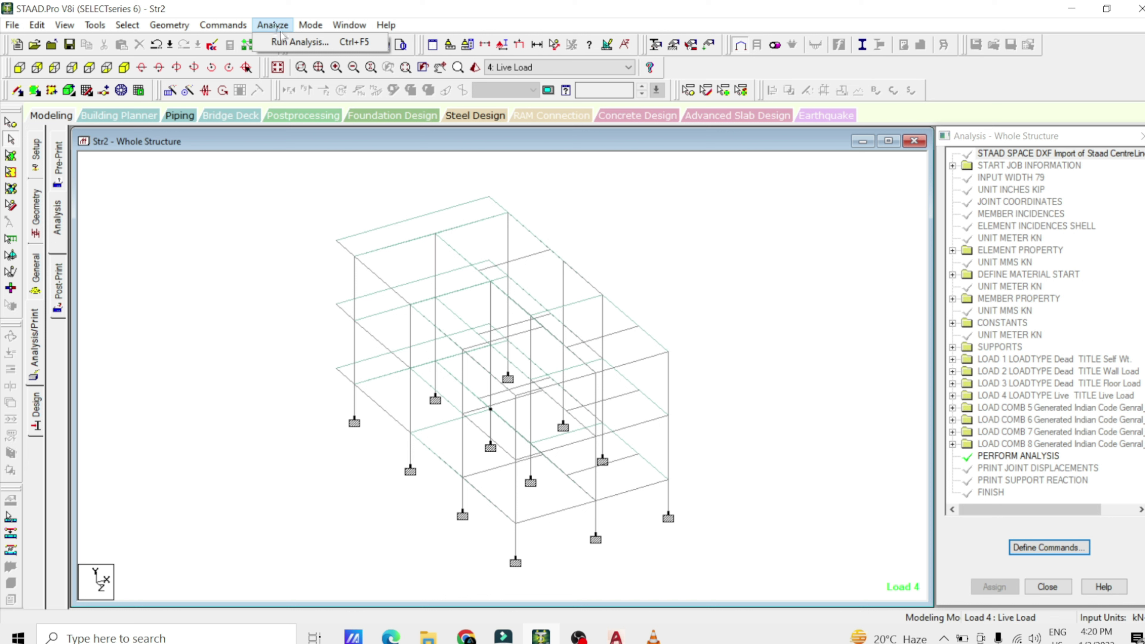
{"action": "left_click", "coordinate": [290, 43]}
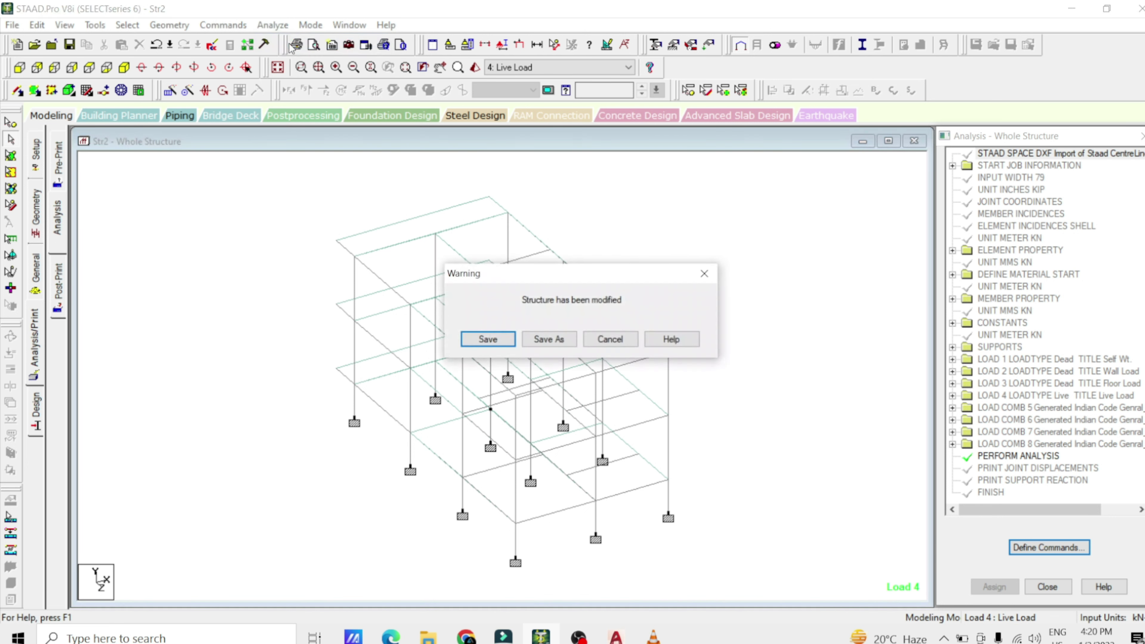
{"action": "left_click", "coordinate": [492, 343]}
{"action": "left_click", "coordinate": [714, 433]}
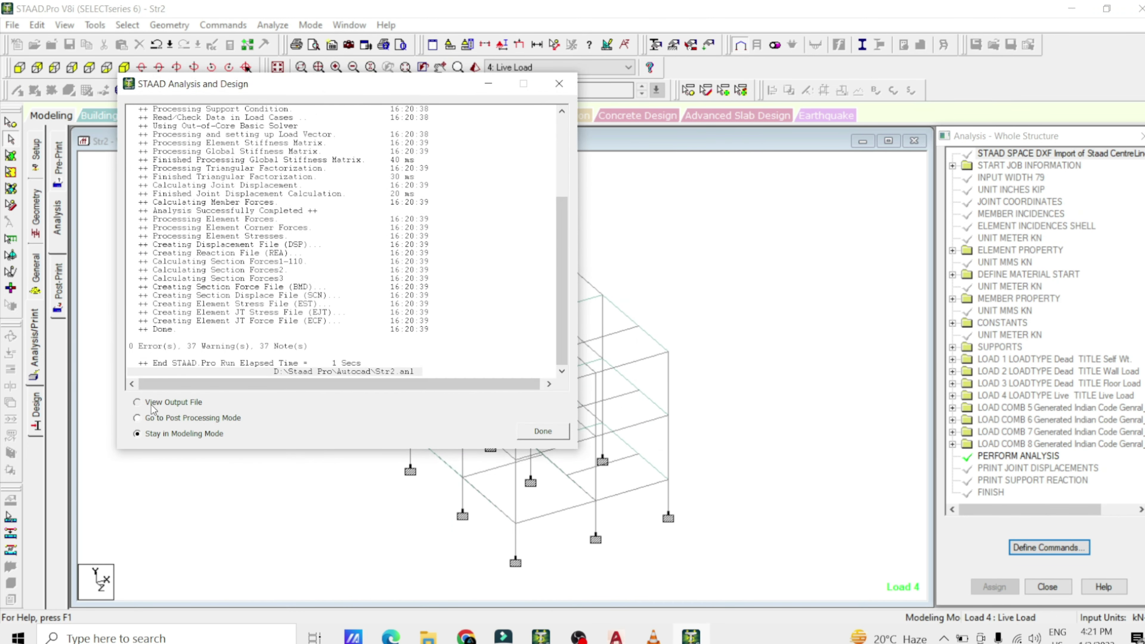
{"action": "left_click", "coordinate": [546, 431]}
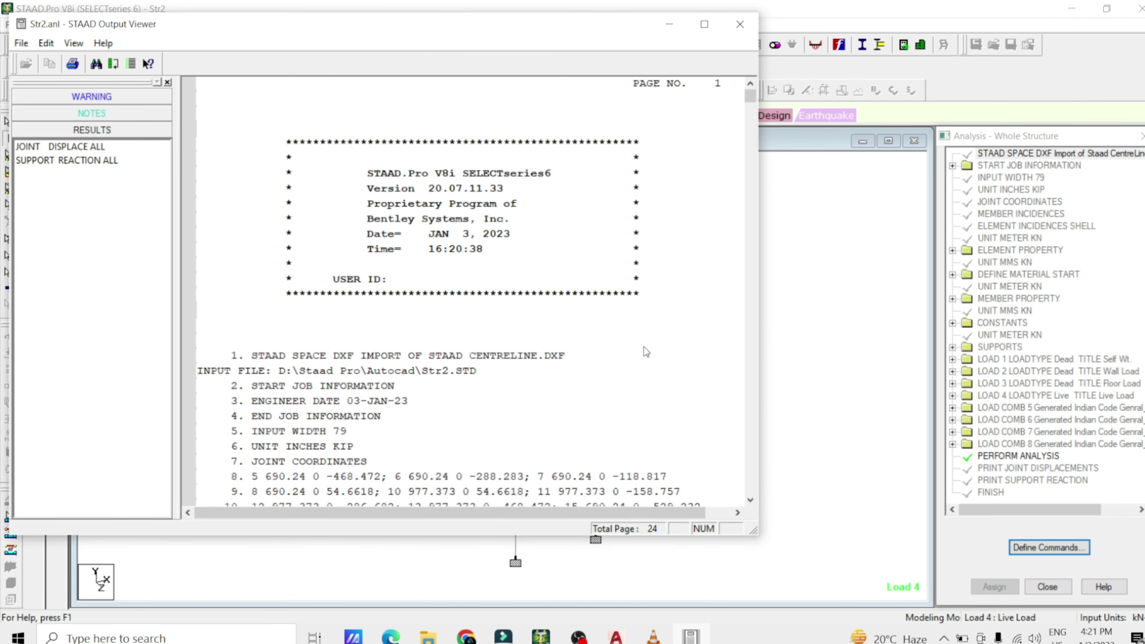
Step: Examine the joint displacement results for each load case in the analysis output file
{"action": "scroll", "coordinate": [645, 352], "scroll_direction": "down", "scroll_amount": 20}
{"action": "scroll", "coordinate": [646, 352], "scroll_direction": "down", "scroll_amount": 20}
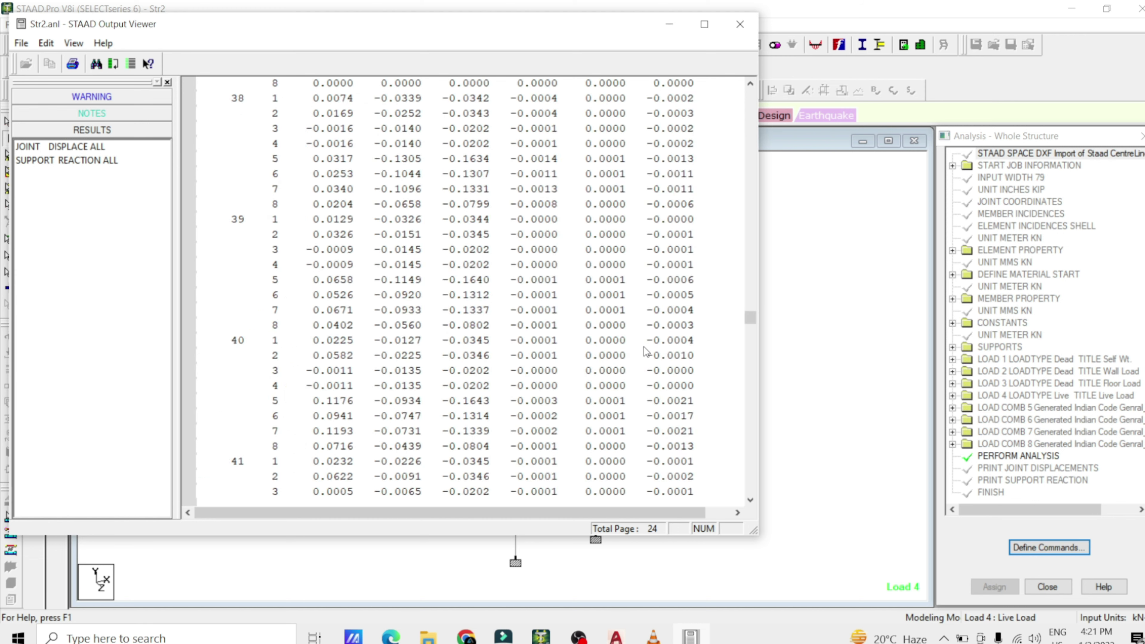
{"action": "scroll", "coordinate": [645, 352], "scroll_direction": "down", "scroll_amount": 18}
{"action": "scroll", "coordinate": [646, 351], "scroll_direction": "down", "scroll_amount": 10}
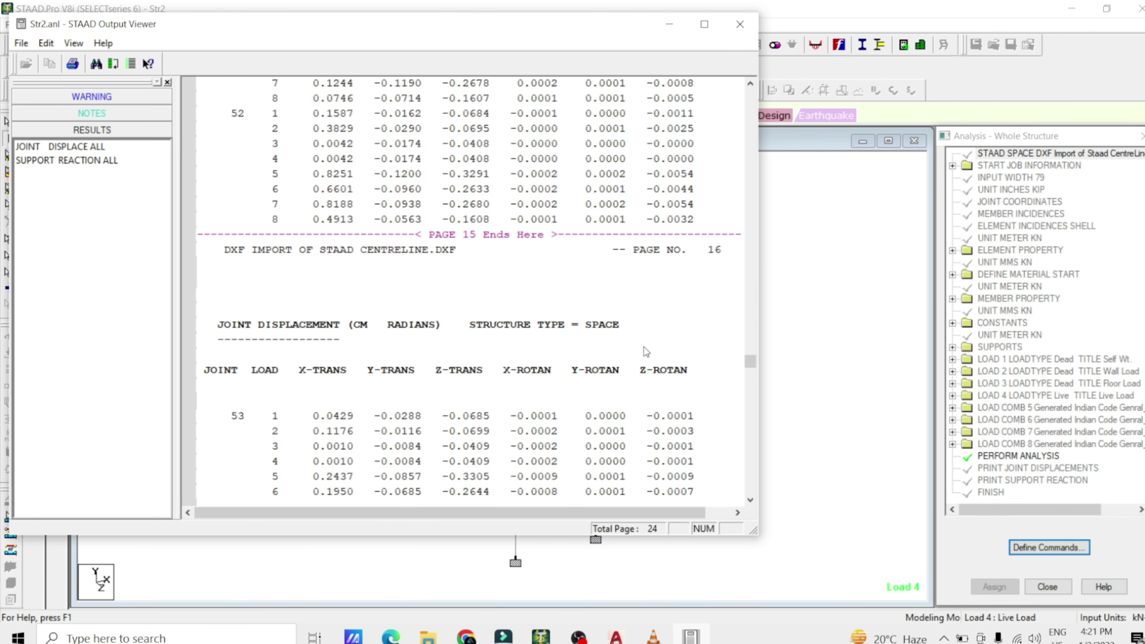
{"action": "scroll", "coordinate": [645, 352], "scroll_direction": "down", "scroll_amount": 20}
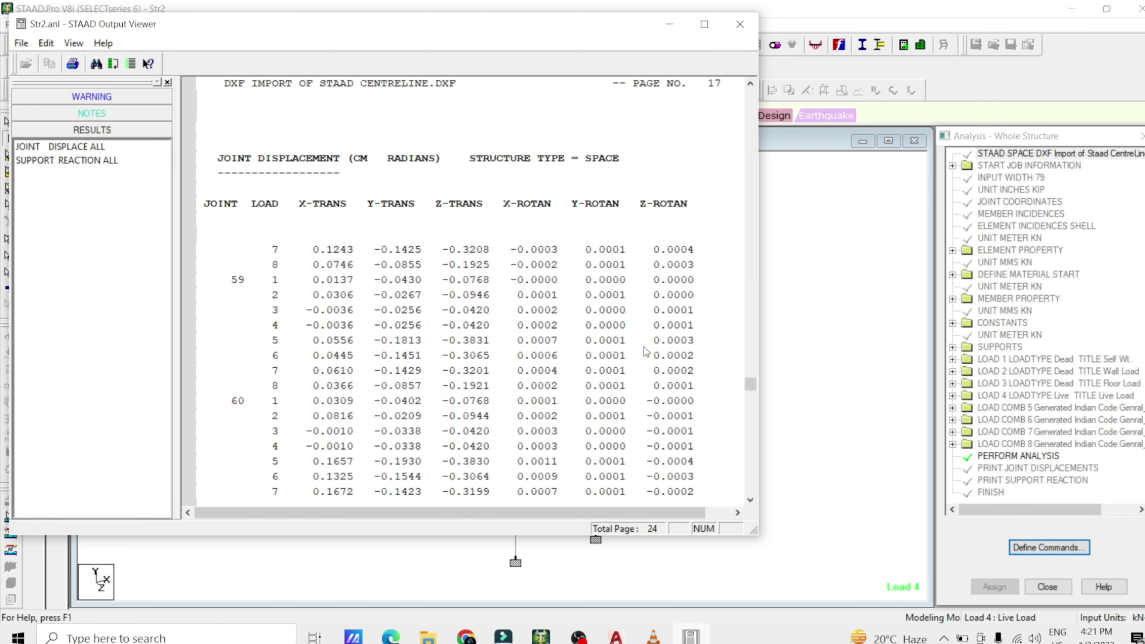
{"action": "scroll", "coordinate": [644, 347], "scroll_direction": "down", "scroll_amount": 20}
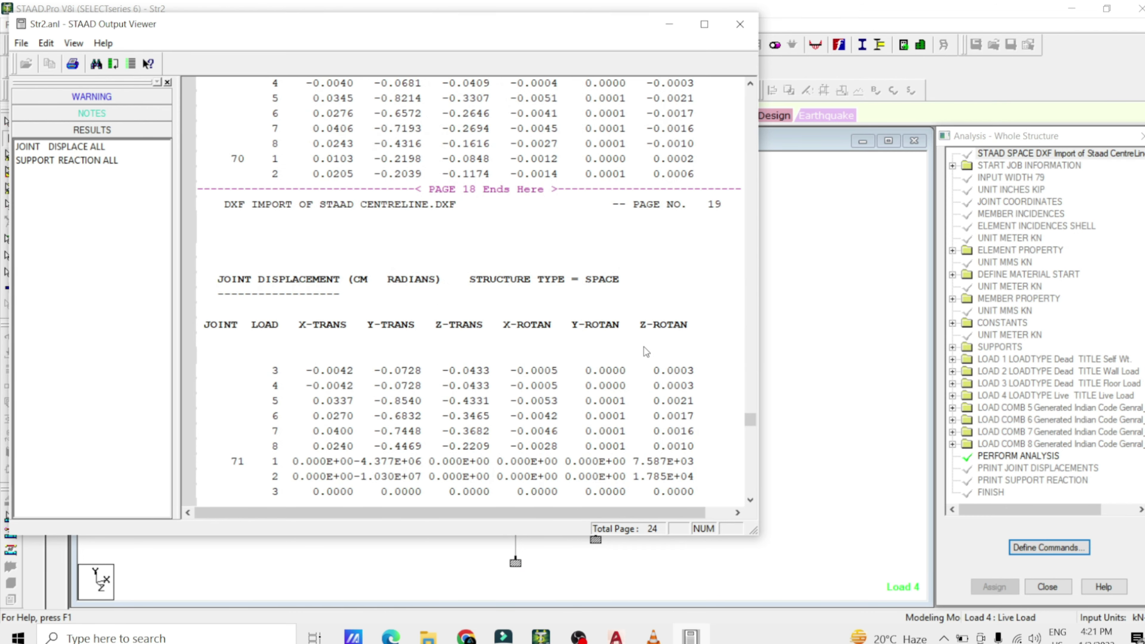